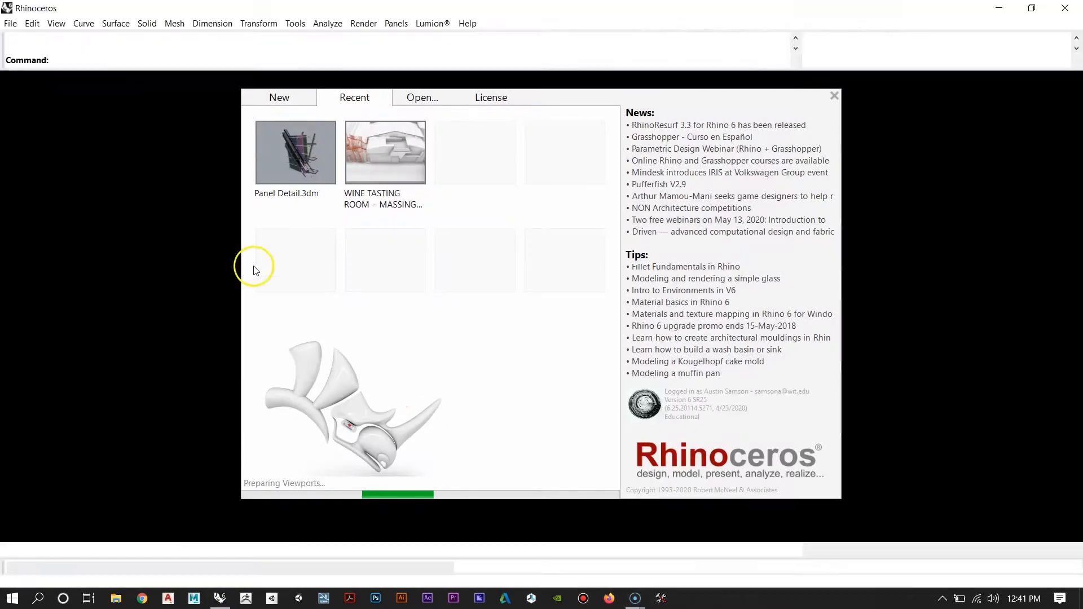
Step: Start a new model from the Large Objects - Feet Inches template
left_click(281, 98)
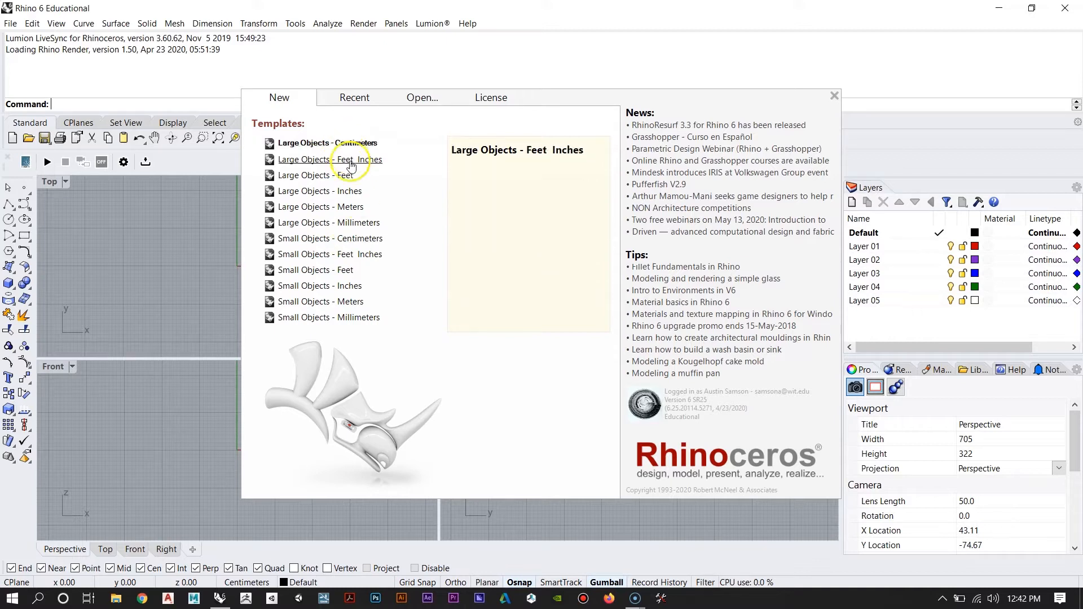
left_click(323, 163)
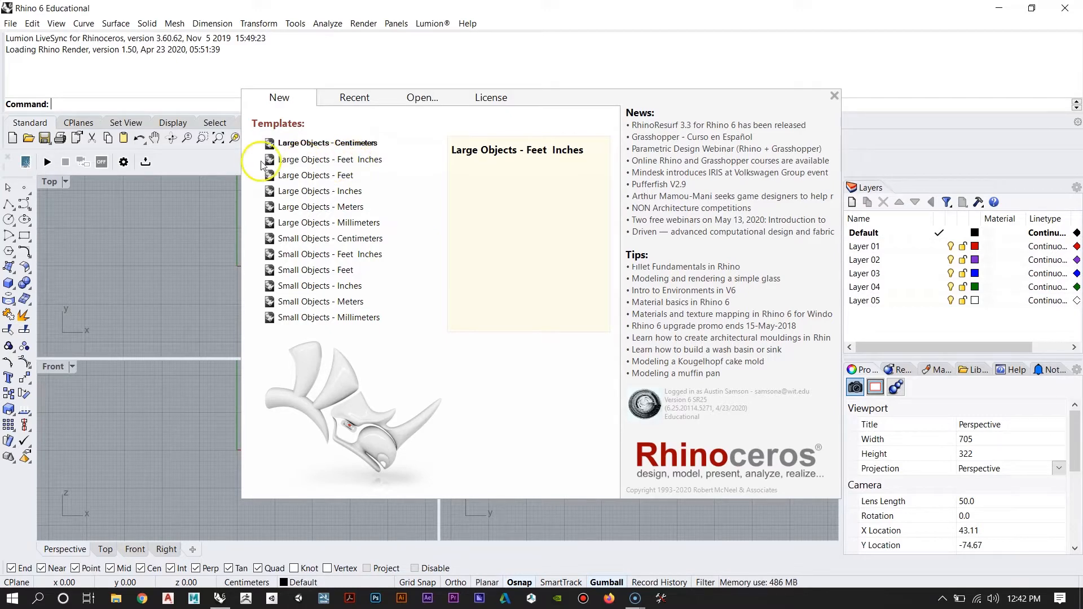
left_click(322, 160)
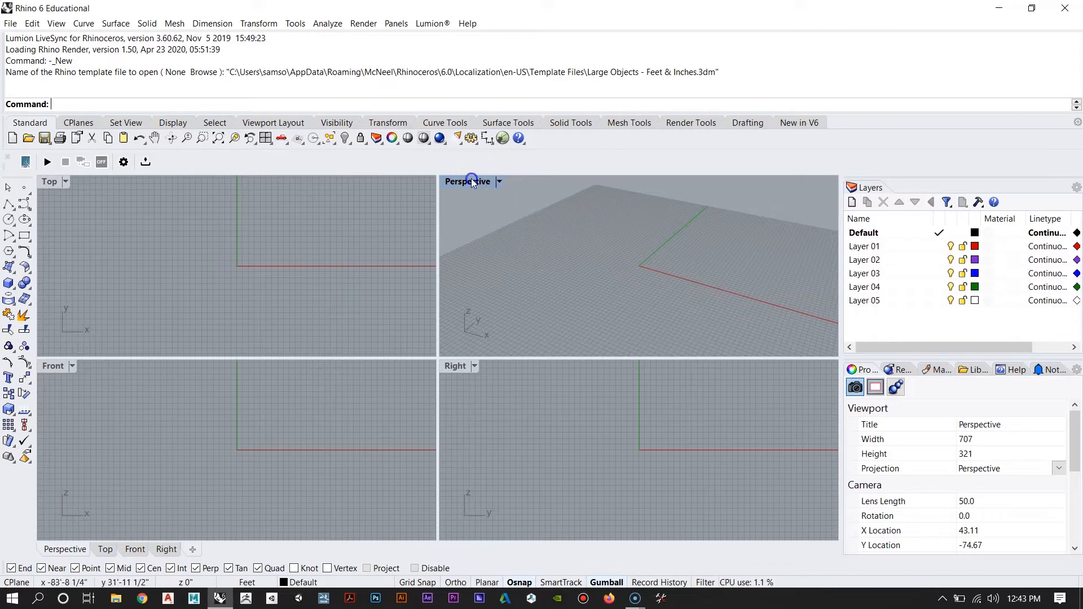
Step: Switch between the Top and Perspective viewports, maximize Perspective, and restore the four-viewport layout
left_click(51, 181)
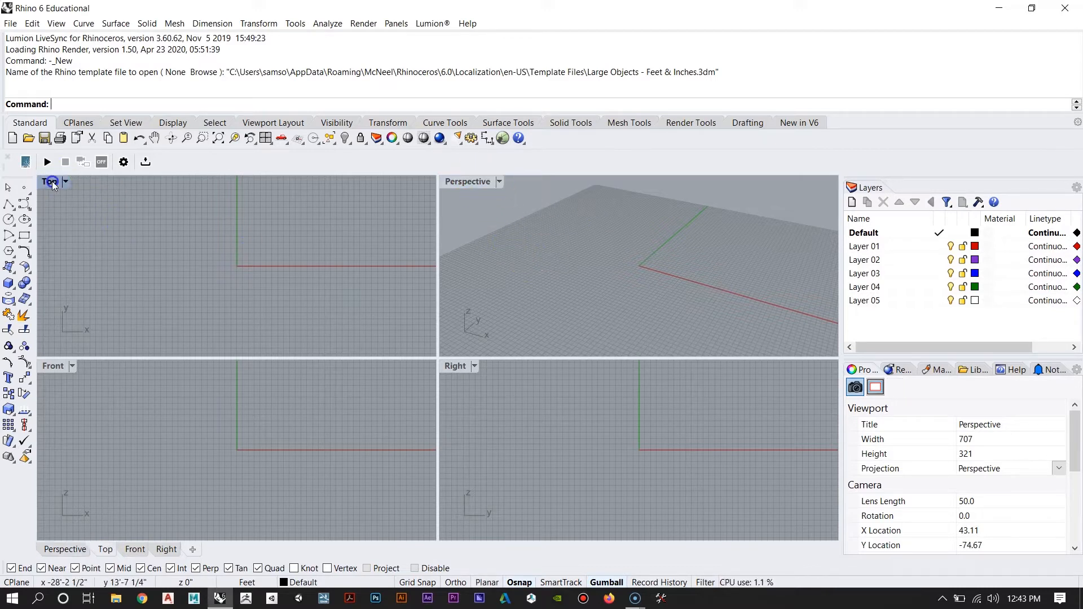
left_click(481, 182)
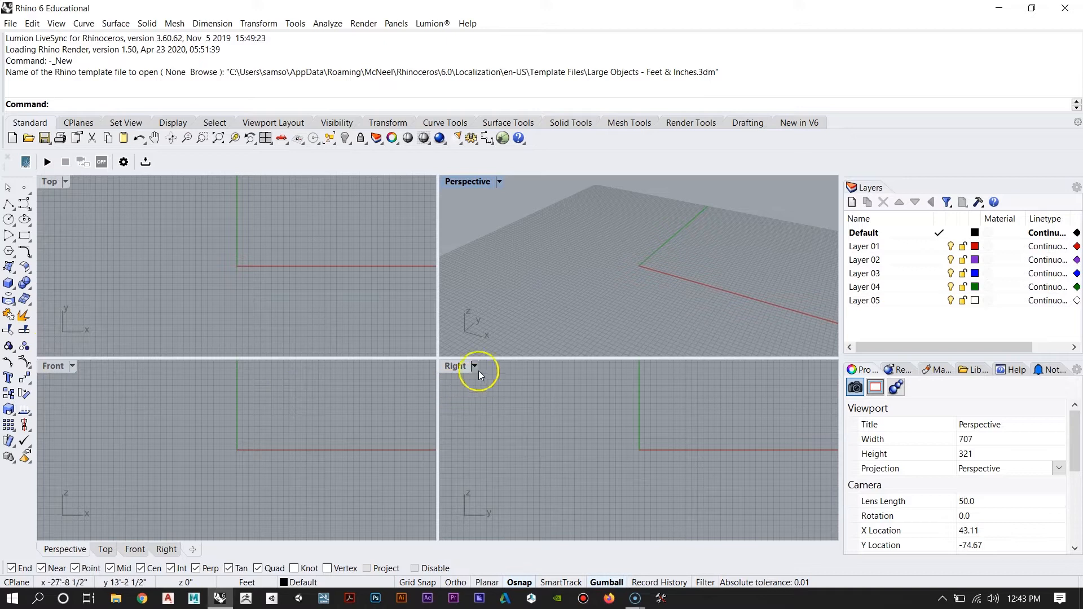
double_click(465, 181)
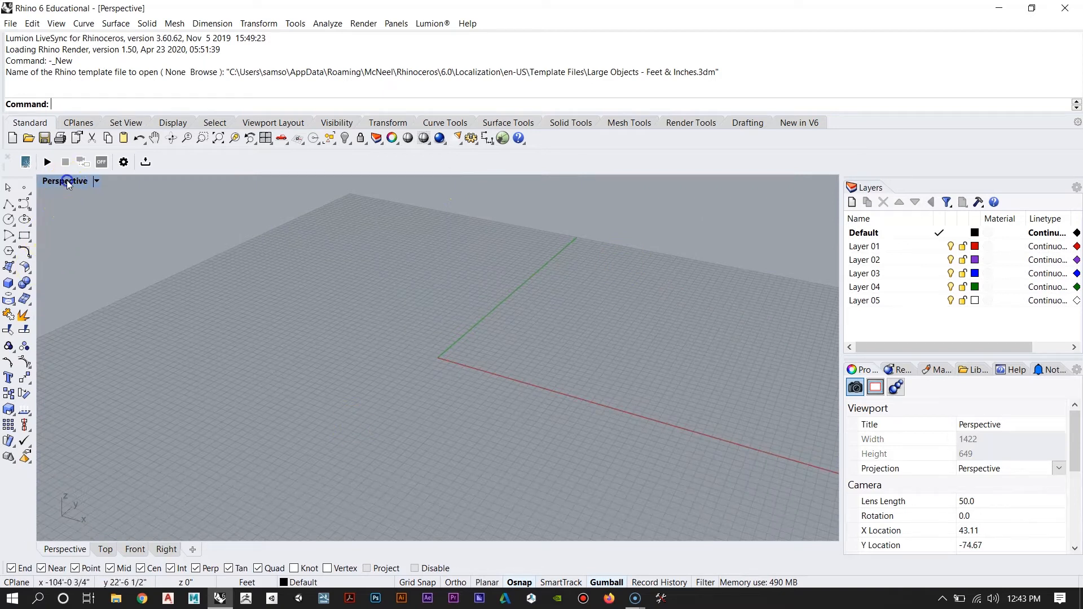
double_click(66, 180)
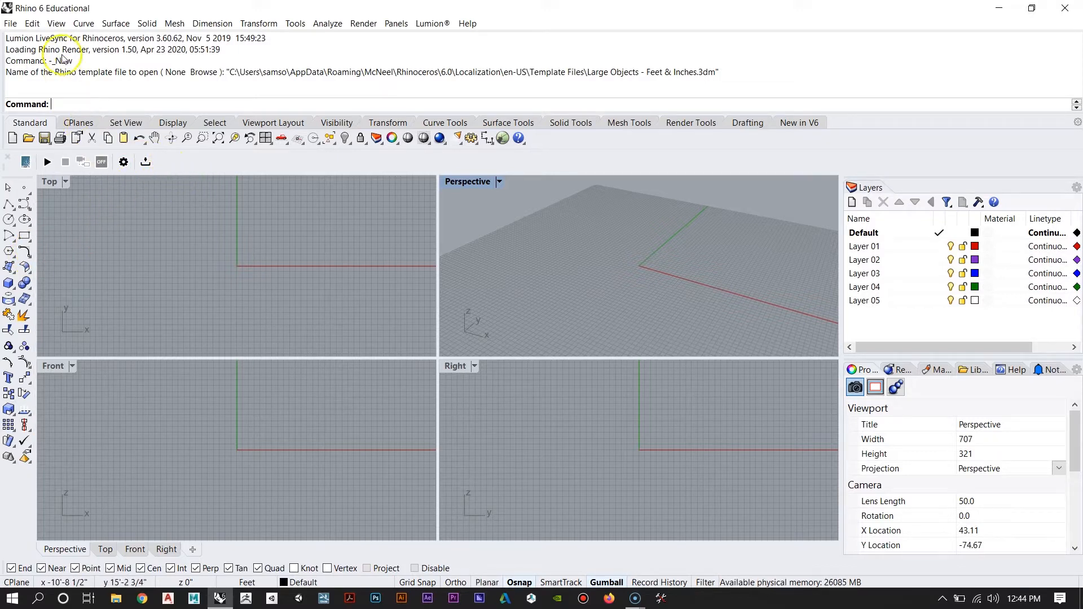
left_click(12, 138)
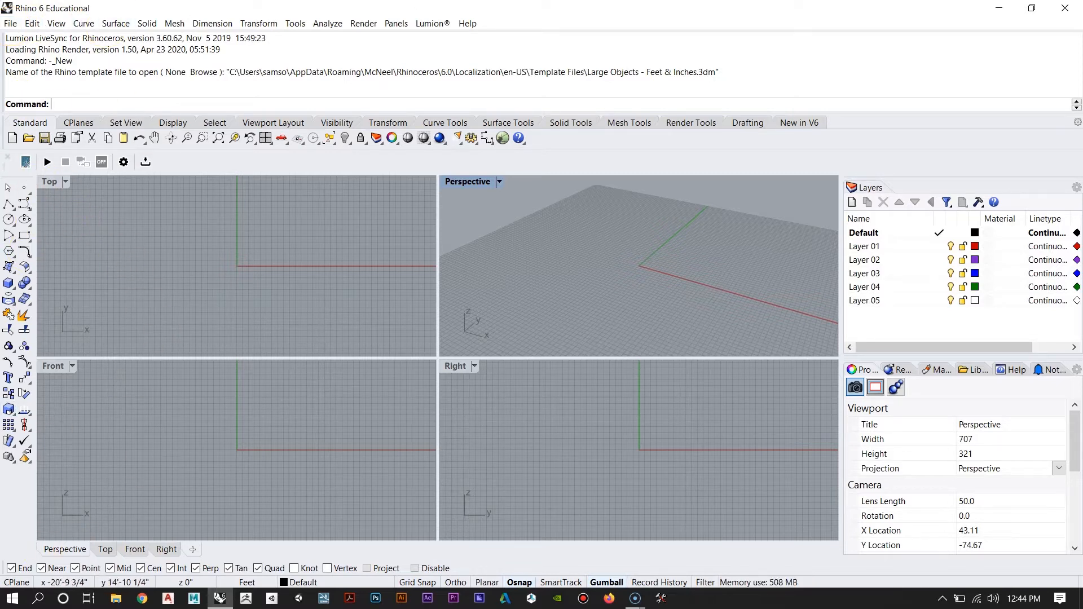
left_click(10, 24)
mouse_move(34, 26)
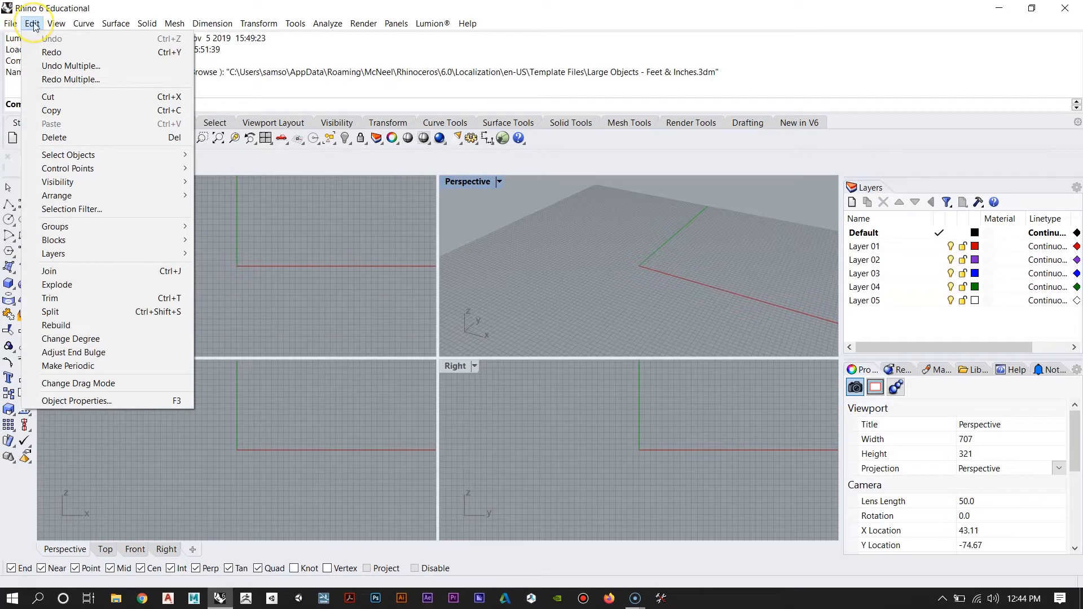
left_click(34, 24)
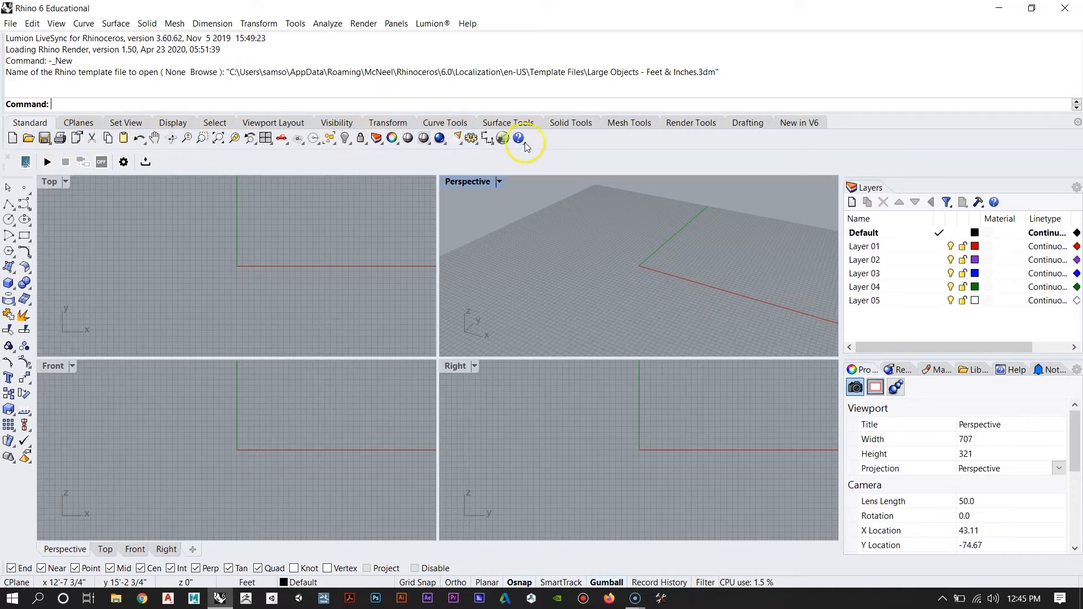
Step: Look through the toolbar sets from CPlanes to Solid Tools and return to the Standard set
left_click(79, 123)
left_click(138, 122)
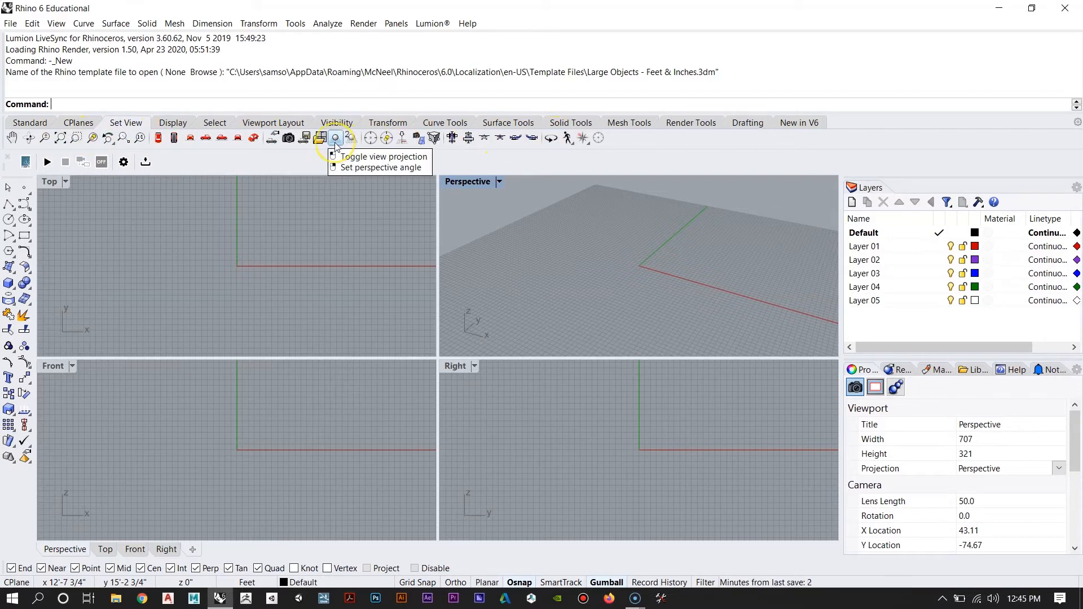
left_click(173, 125)
left_click(215, 124)
left_click(276, 124)
left_click(348, 124)
left_click(392, 123)
left_click(445, 123)
left_click(508, 123)
left_click(571, 124)
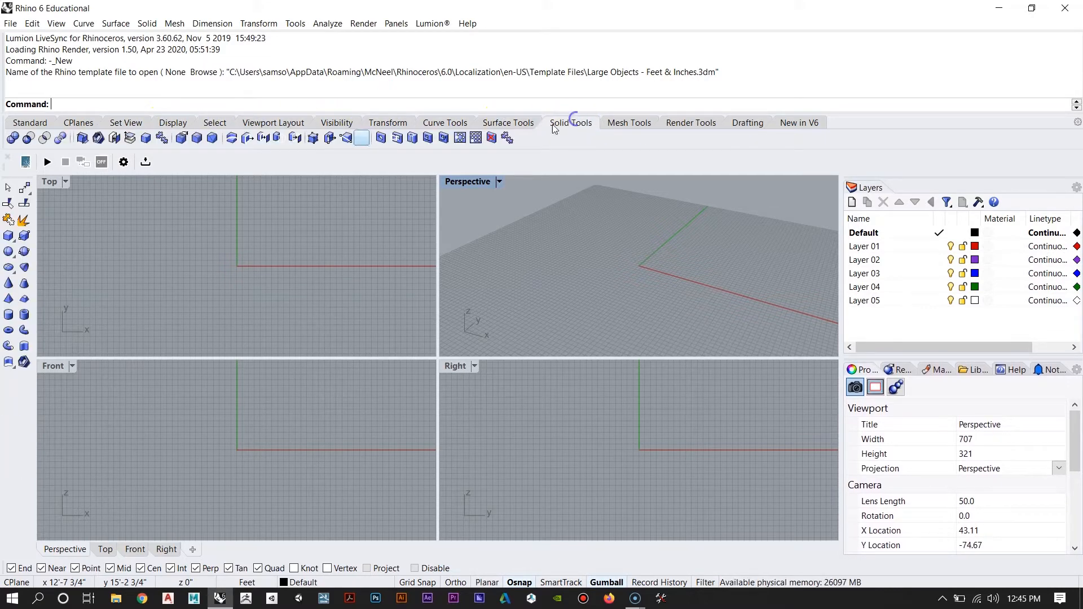
left_click(19, 125)
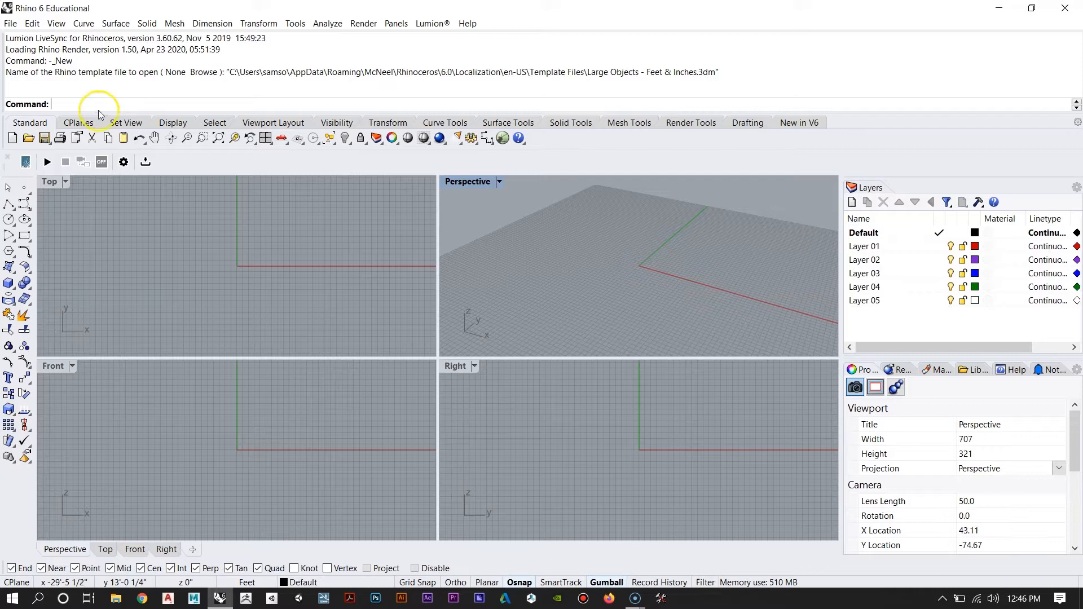
Step: Examine how the available tools change across the view, transform, curve, surface and solid sets, ending on the Standard set
left_click(85, 123)
left_click(126, 121)
left_click(173, 123)
left_click(214, 123)
left_click(273, 123)
left_click(337, 123)
left_click(387, 123)
left_click(445, 123)
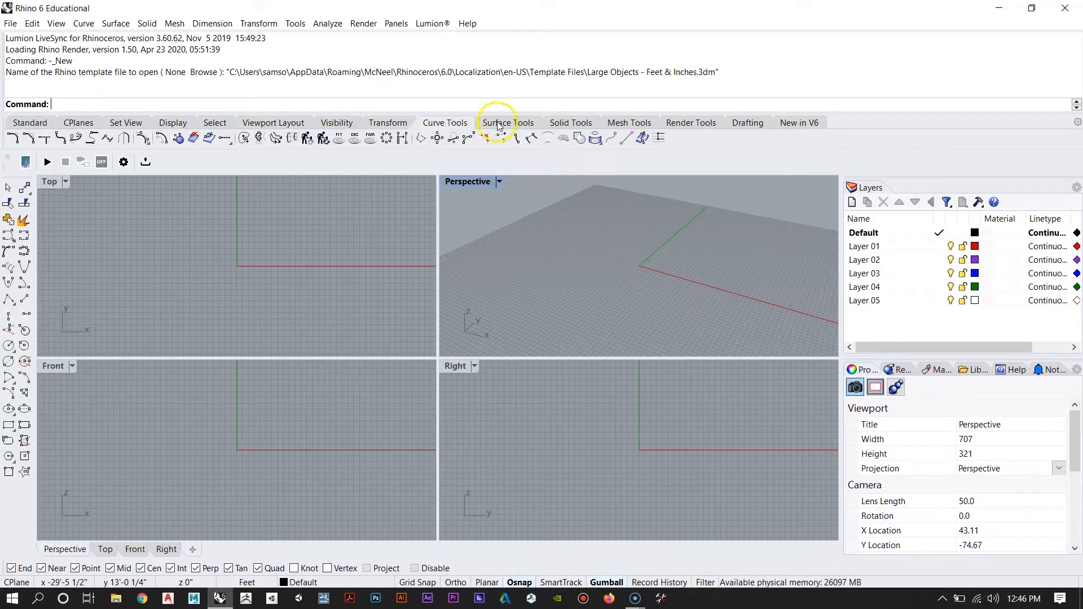
left_click(507, 123)
left_click(445, 123)
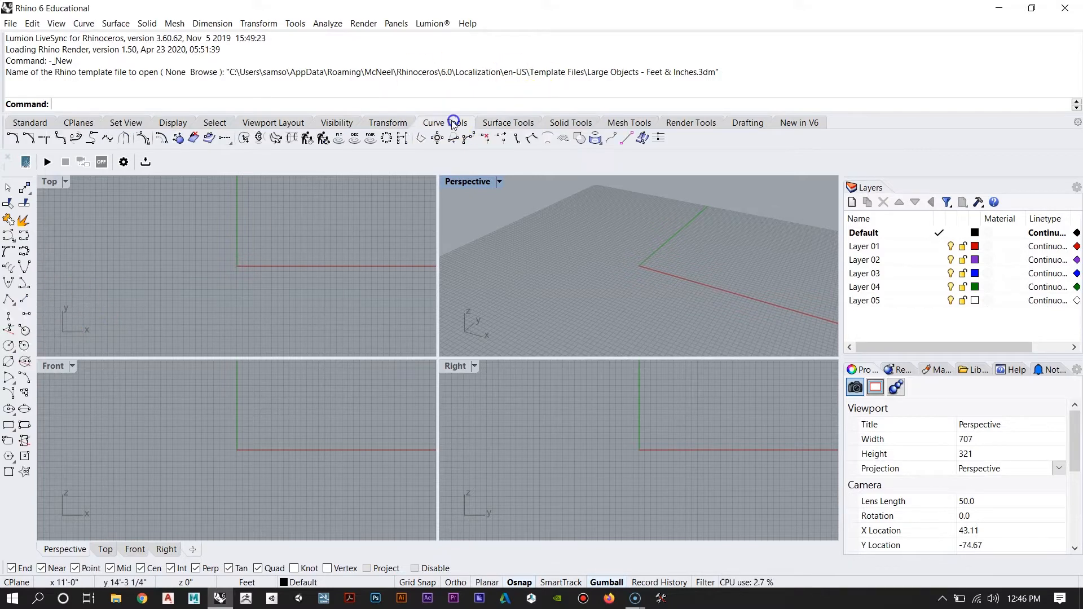
left_click(388, 123)
left_click(583, 126)
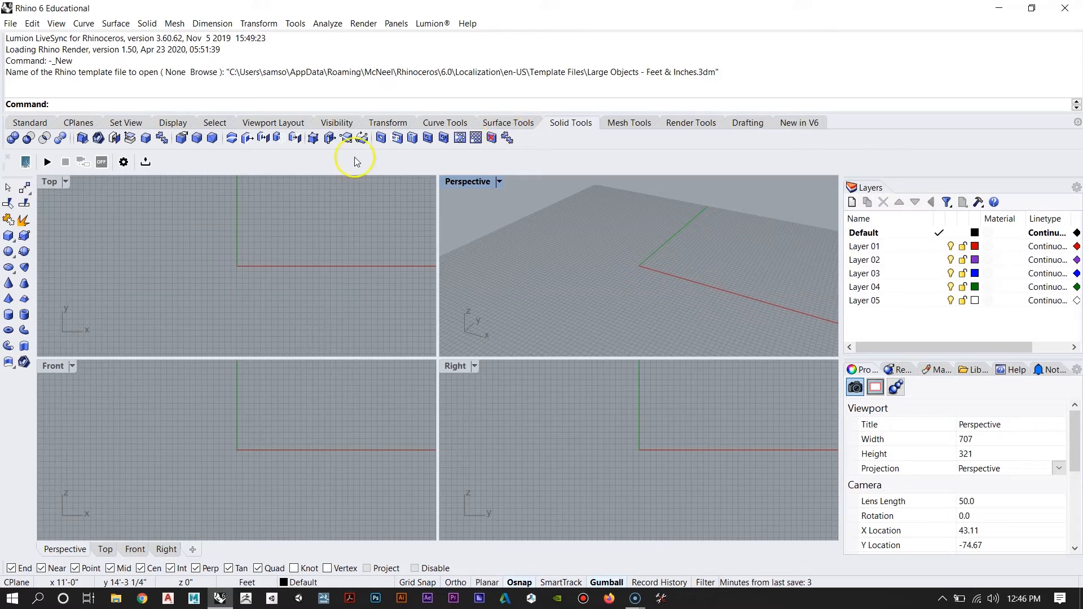
left_click(26, 123)
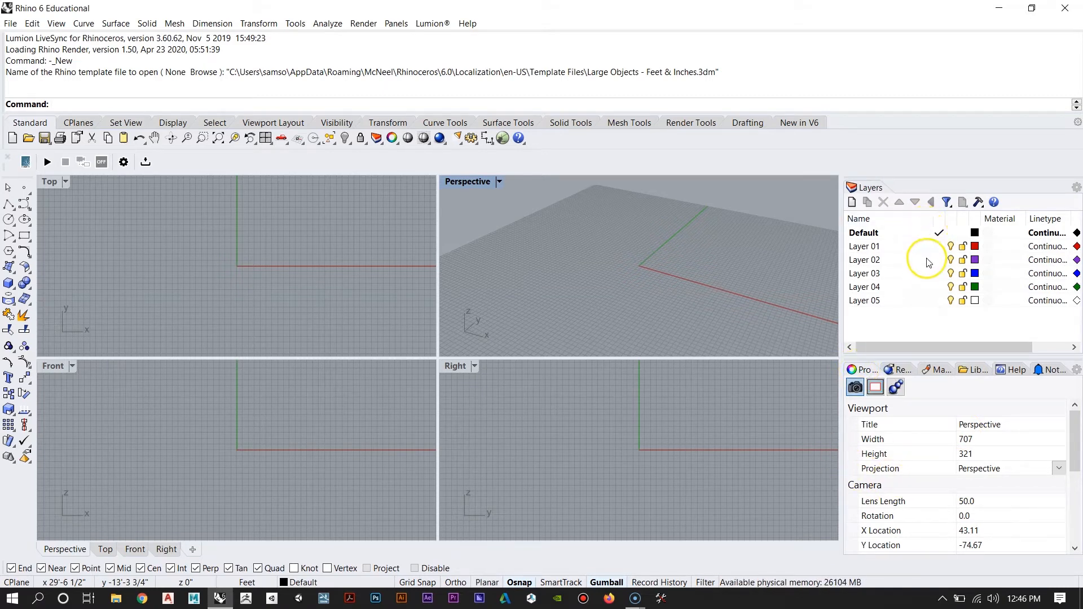
Step: Run the Layer and Properties commands to bring up the layer list and the viewport properties
left_click(536, 240)
type("Layer")
key("Return")
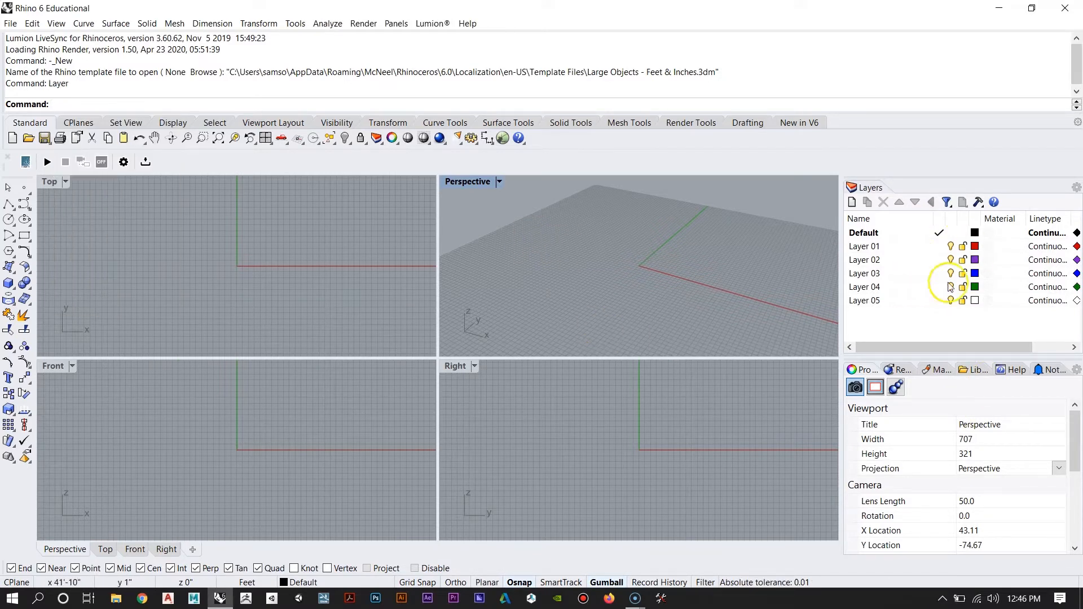
left_click(556, 219)
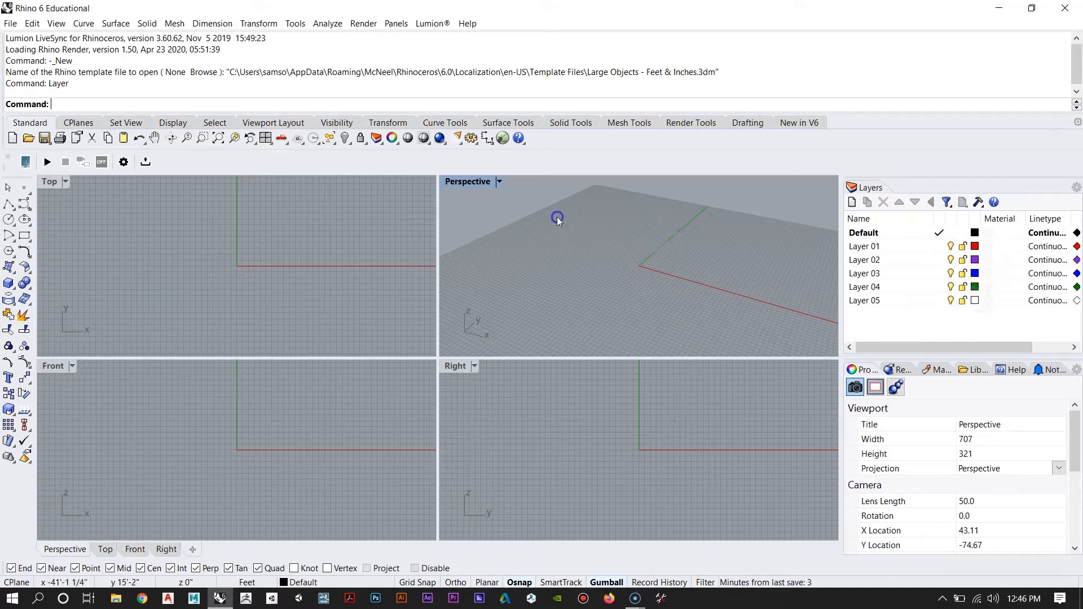
type("Propr")
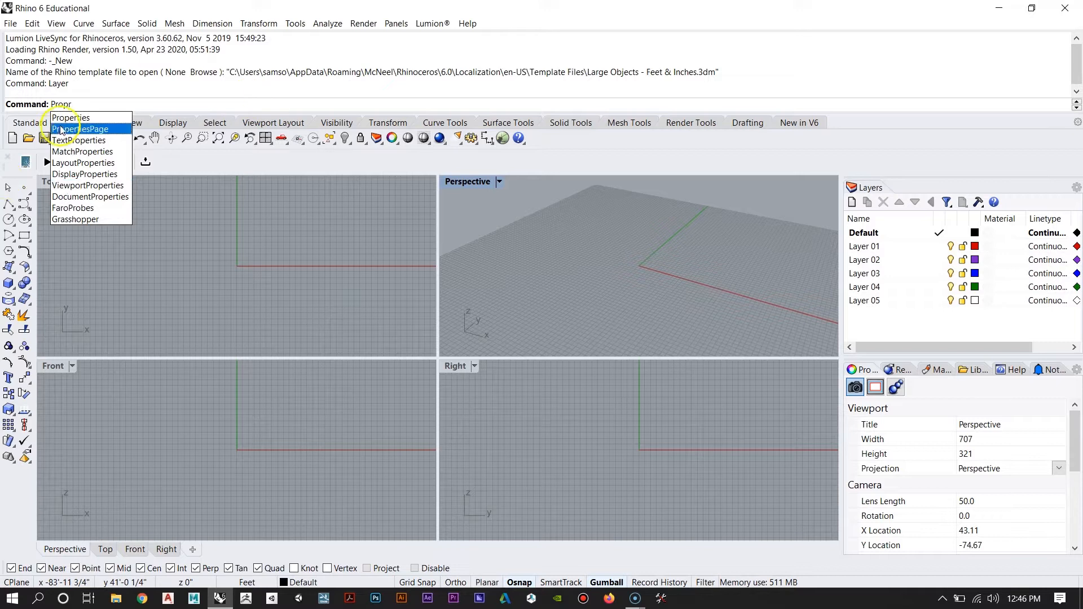
key("Return")
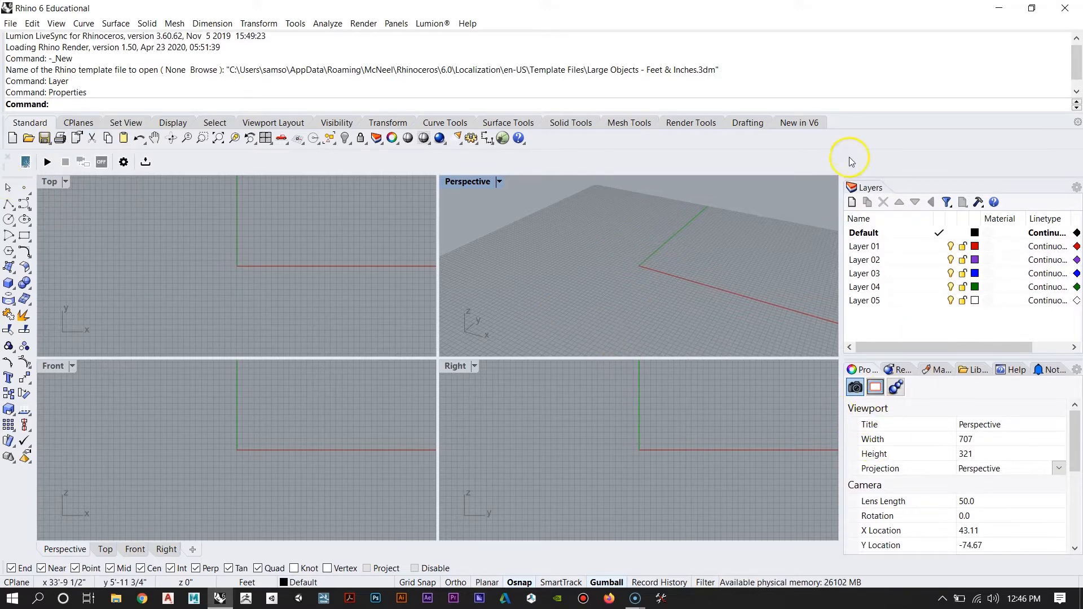
Step: Undock Layers and Properties into two separate floating windows over the viewports
left_click_drag(863, 188, 694, 215)
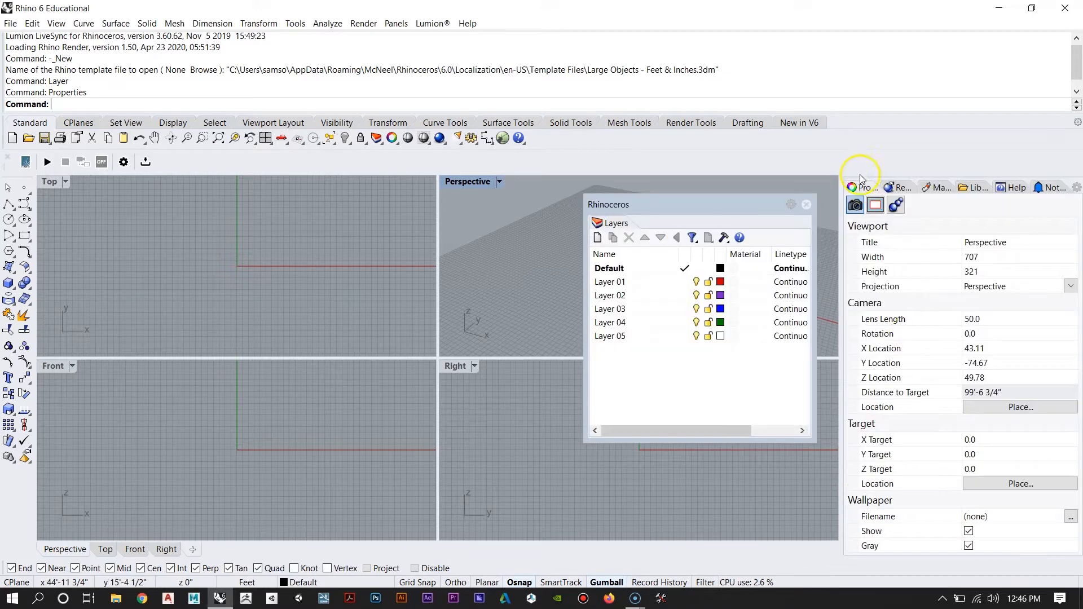
left_click_drag(861, 192, 570, 230)
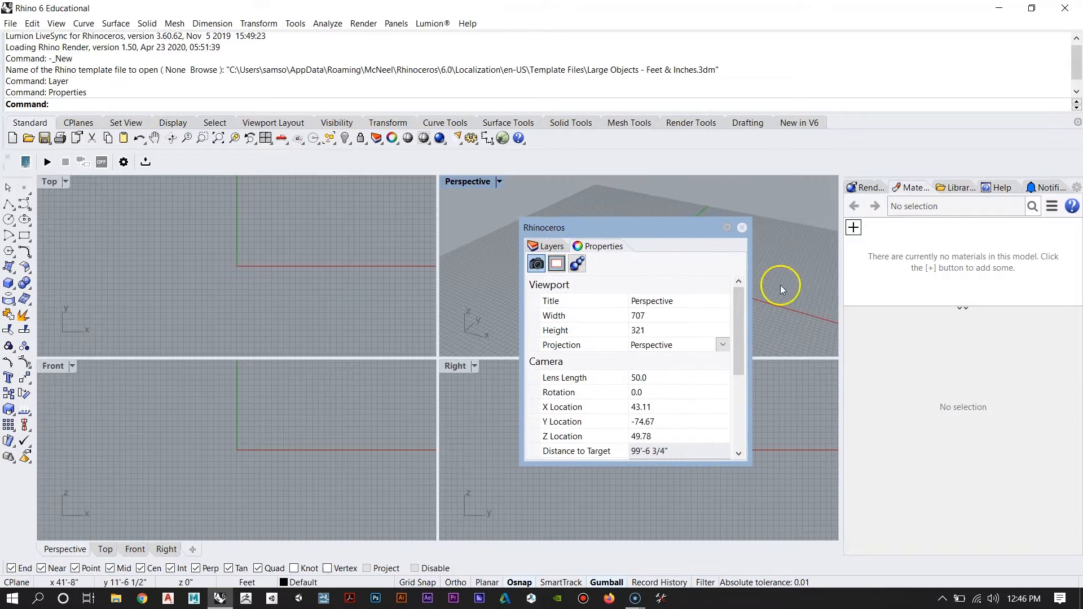
left_click(607, 246)
left_click_drag(607, 246, 316, 256)
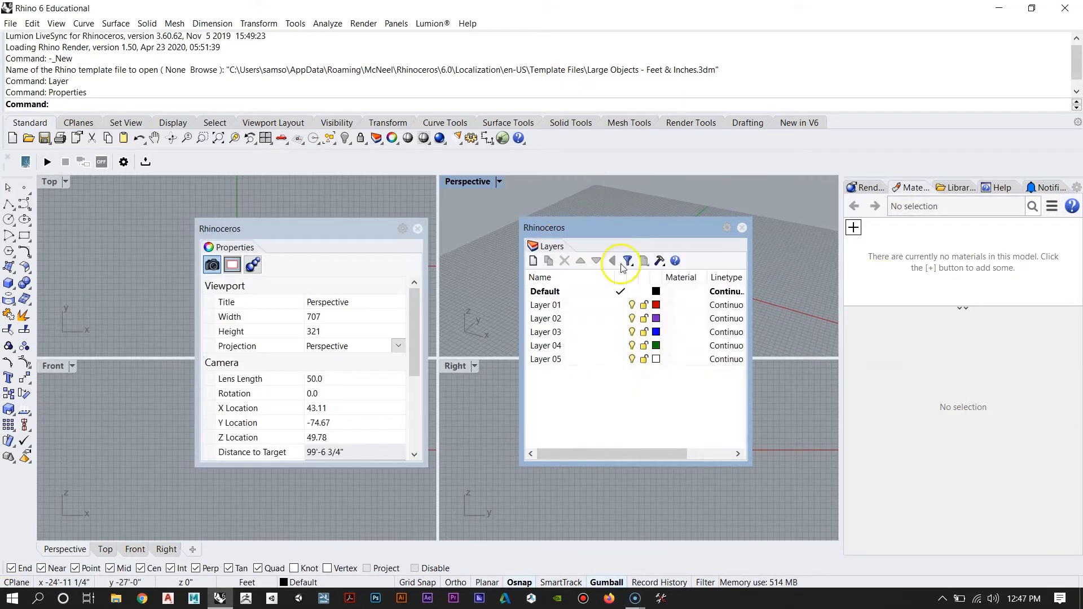
Step: Dock Layers back above the materials group, return Properties to the group beneath it, and enlarge the layer list
left_click_drag(609, 231, 938, 219)
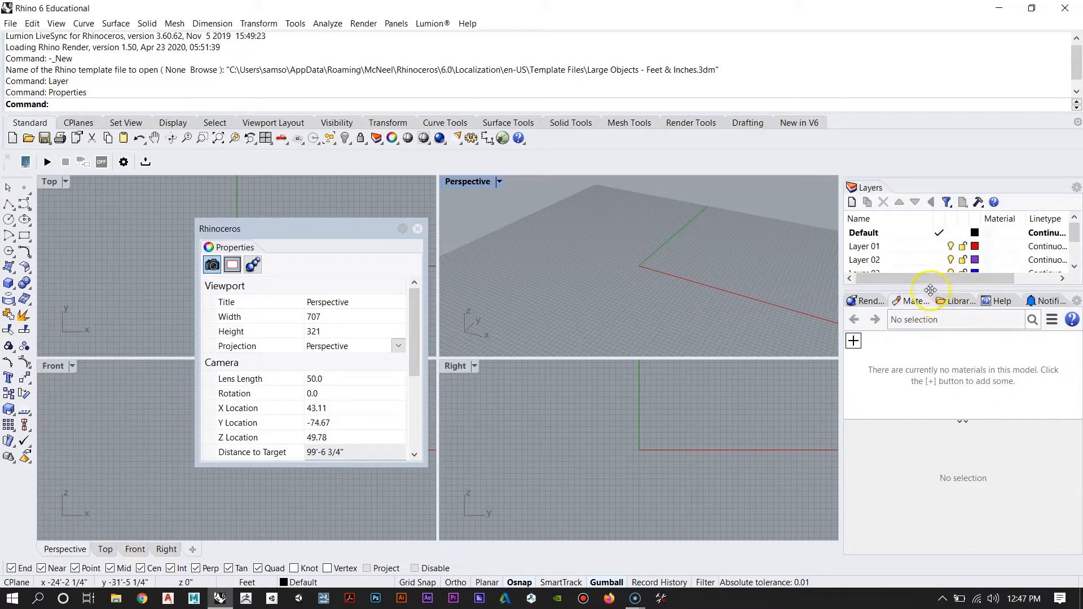
left_click_drag(930, 289, 930, 352)
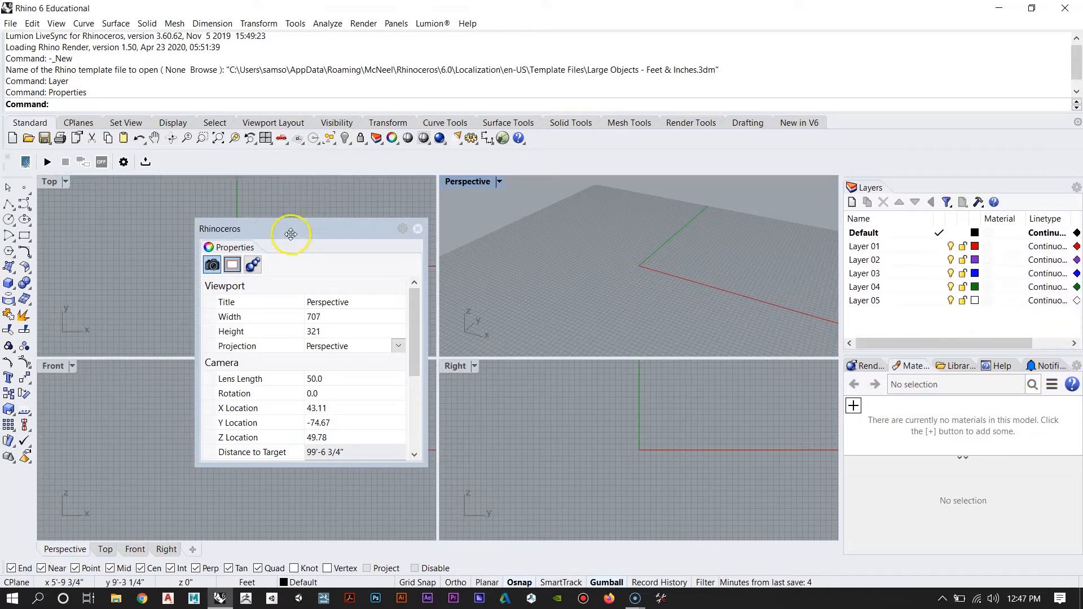
left_click_drag(389, 263, 860, 369)
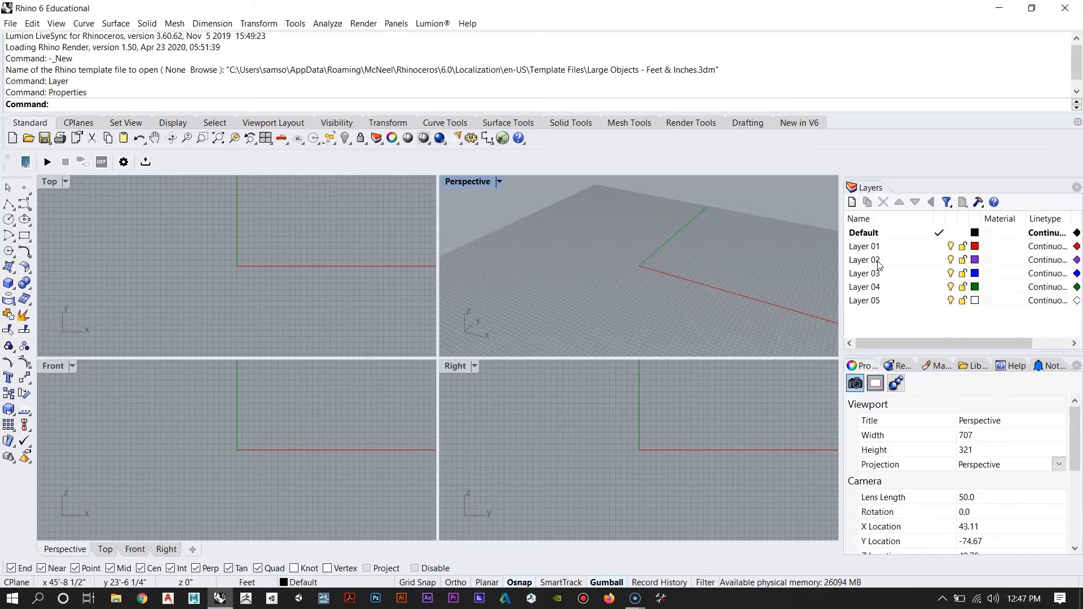
left_click(889, 365)
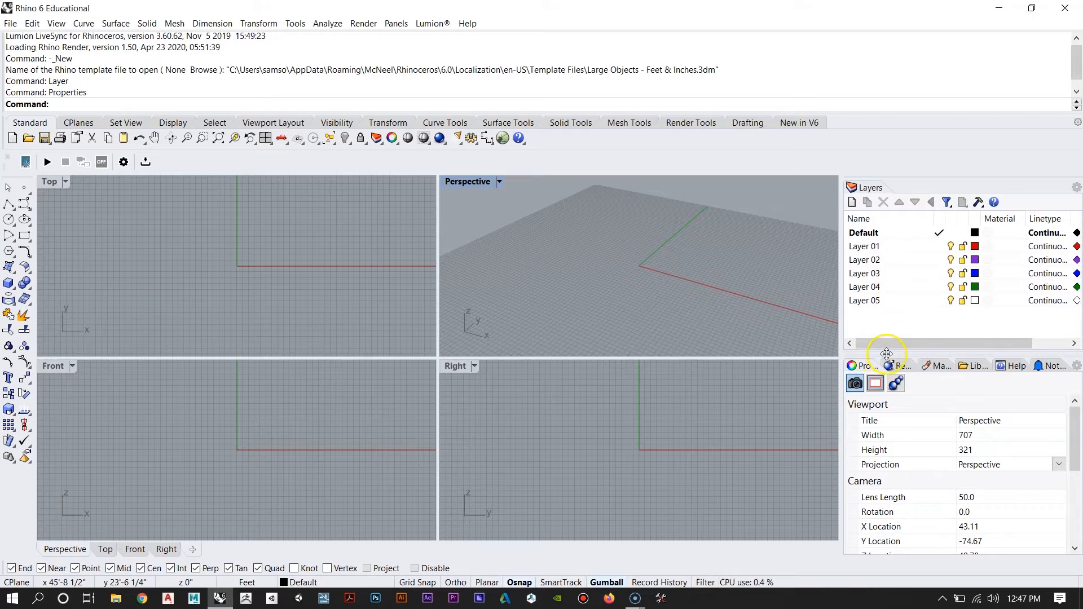
left_click_drag(886, 354, 886, 360)
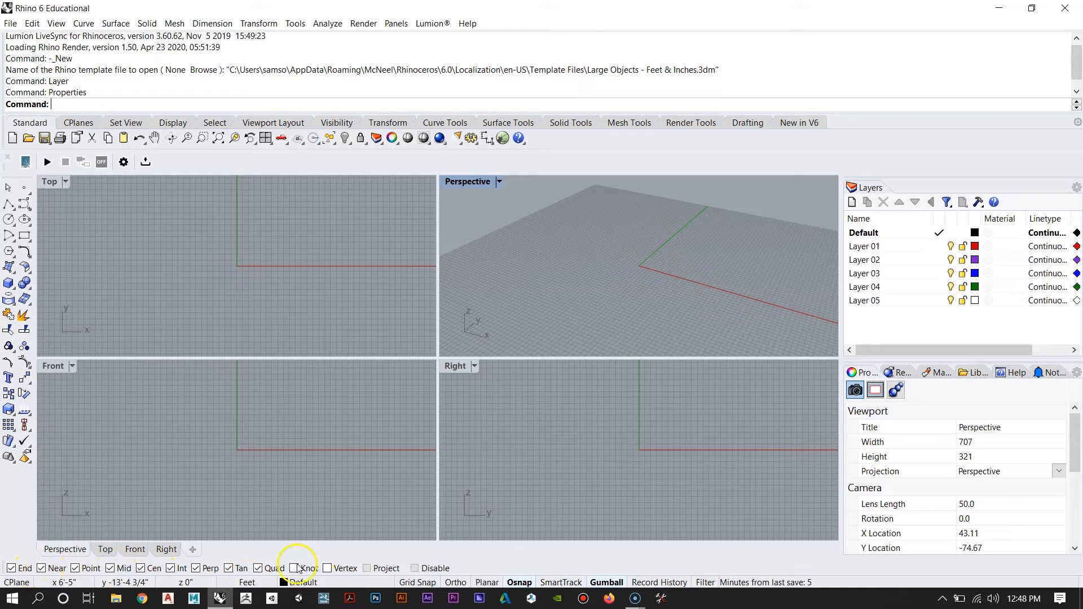
left_click(416, 568)
left_click(415, 568)
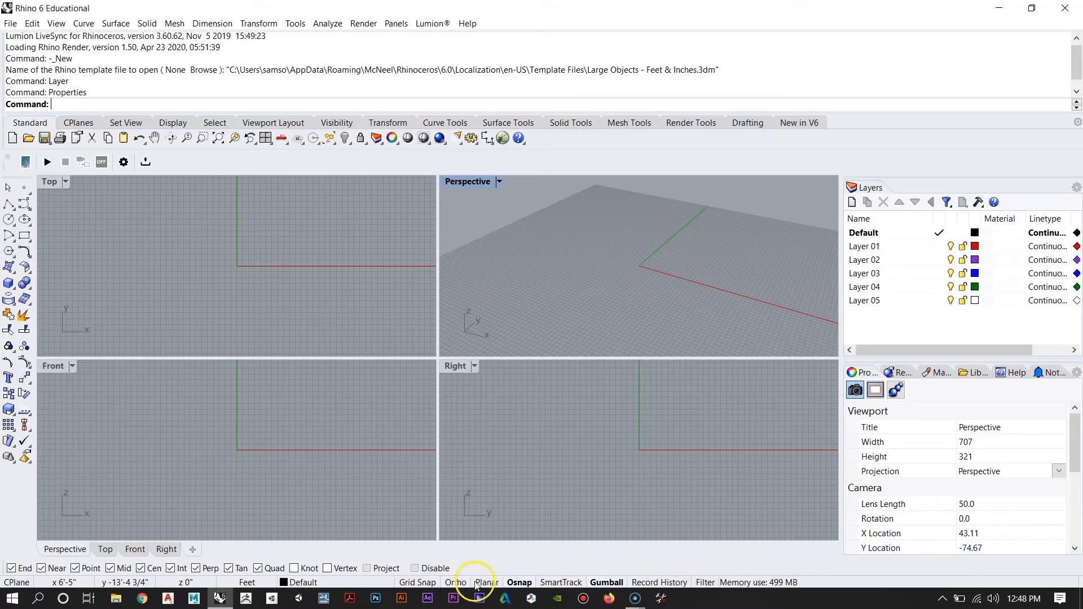
left_click(416, 582)
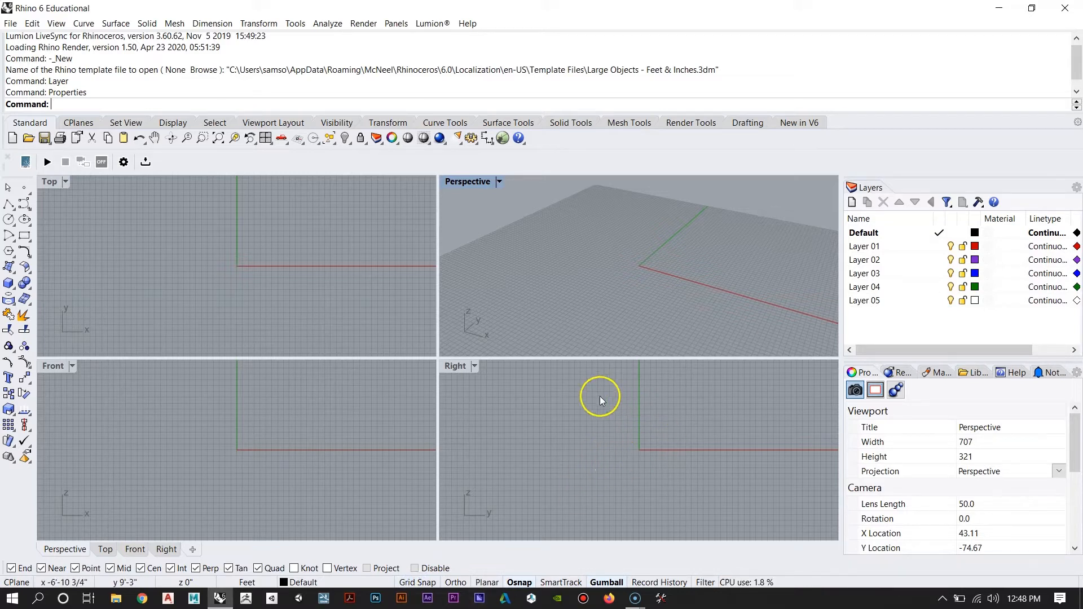
left_click(593, 421)
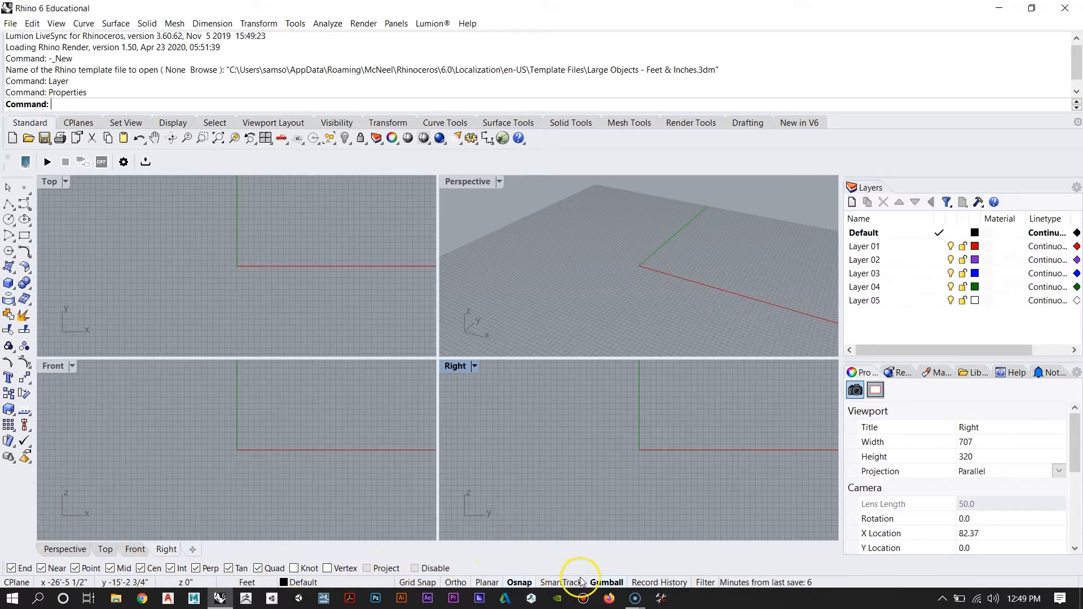
left_click(604, 584)
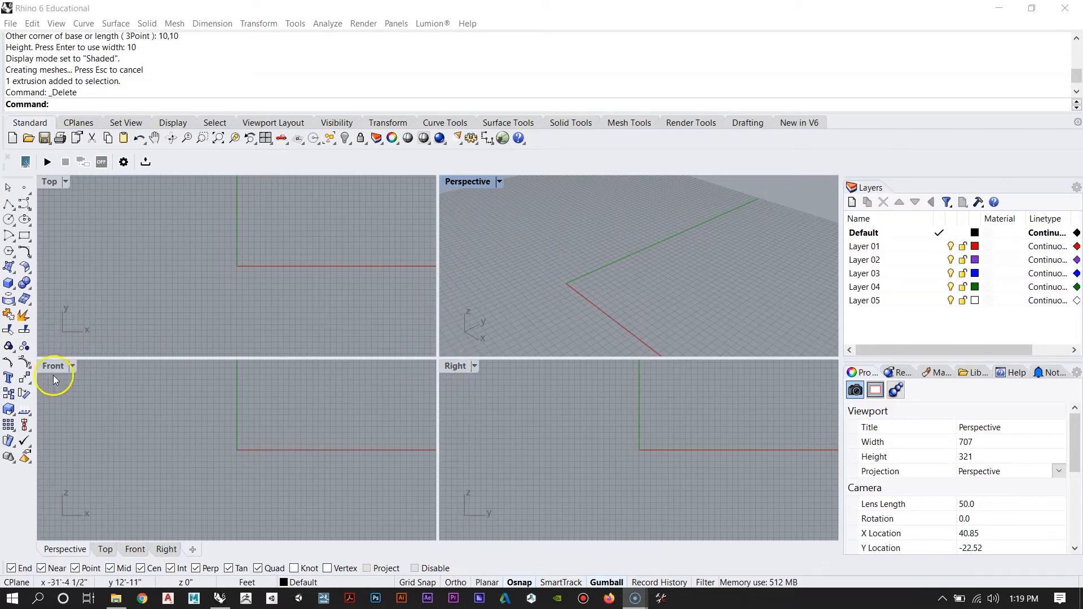
Step: Maximize the Perspective viewport
double_click(467, 182)
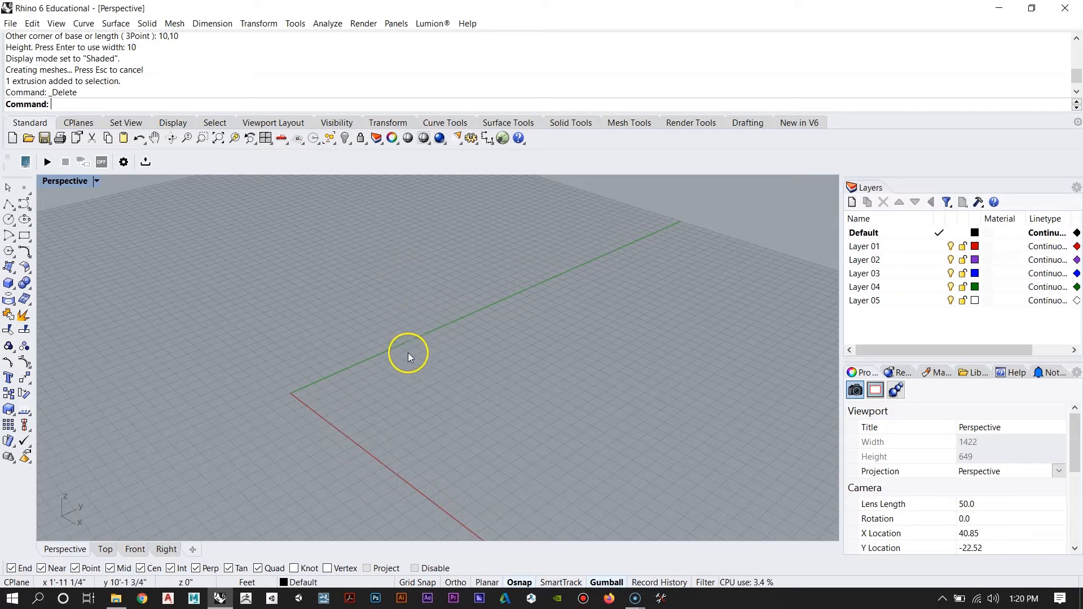
right_click_drag(455, 306, 383, 302)
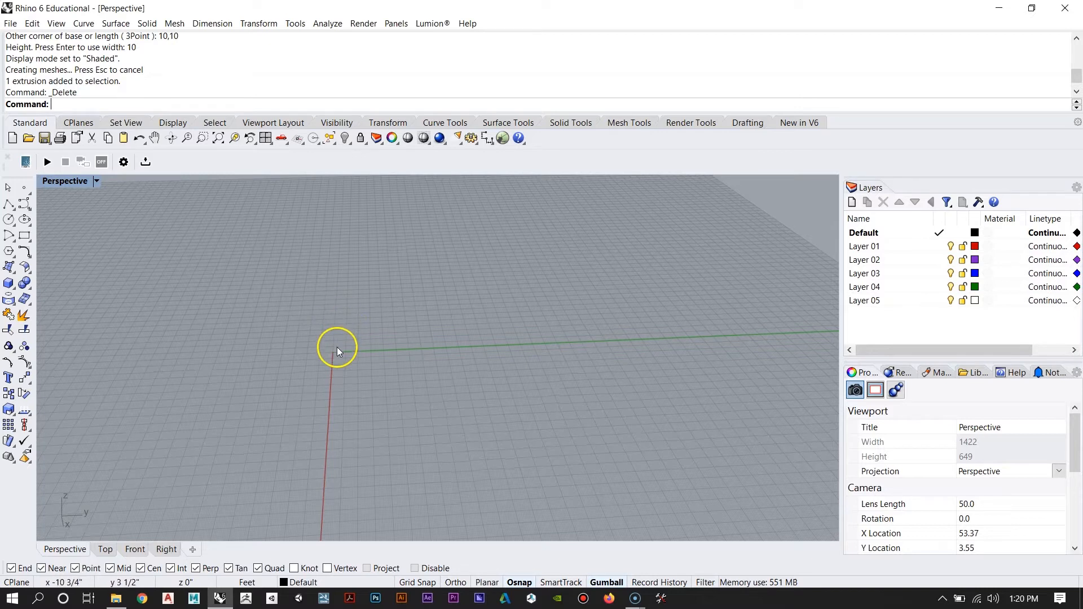
Step: Pan, zoom and orbit around the grid origin in the Perspective viewport, and return to the four-viewport layout
right_click_drag(340, 338, 416, 331, "shift")
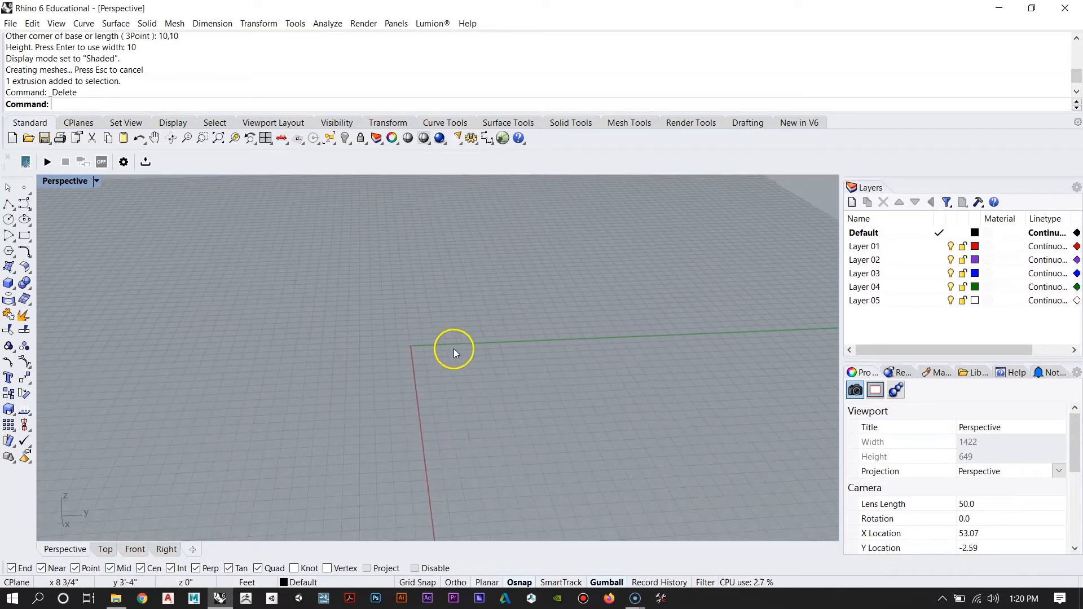
scroll(458, 351, "down", 4)
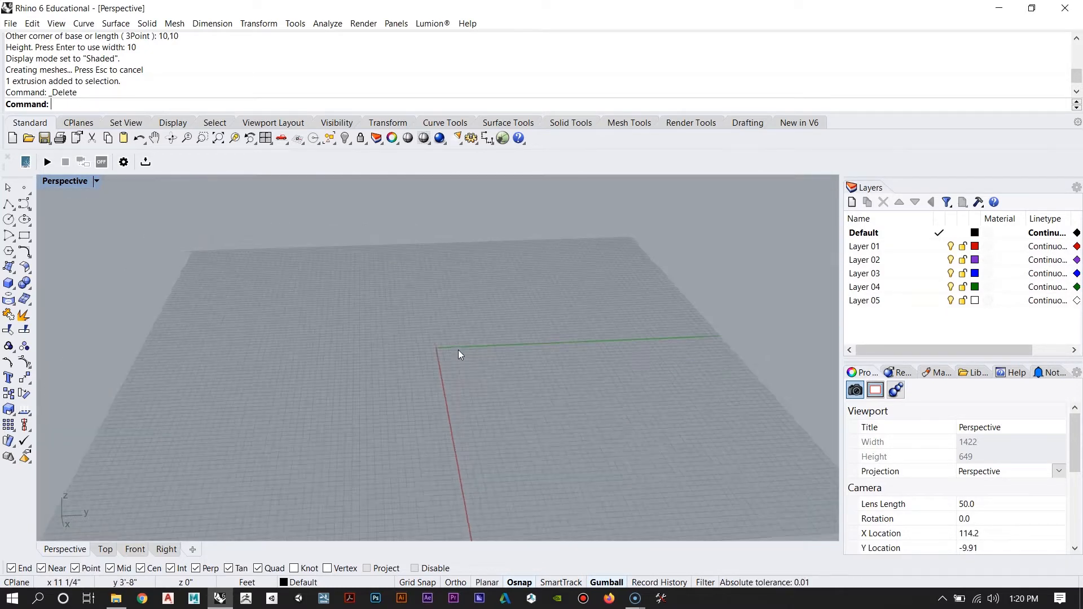
scroll(460, 354, "up", 3)
scroll(458, 354, "down", 4)
scroll(456, 353, "up", 4)
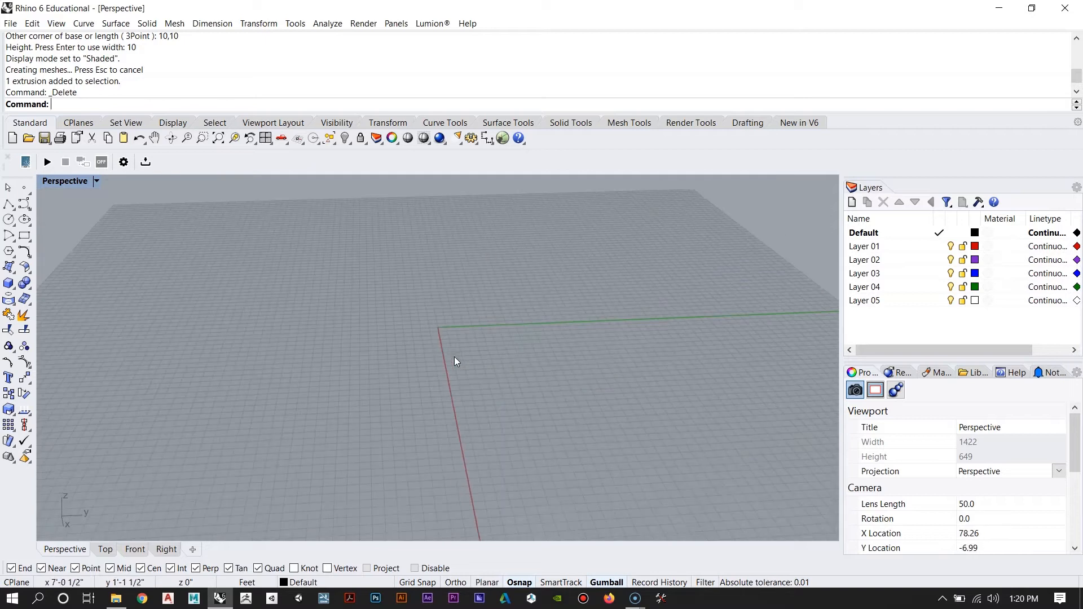
scroll(399, 361, "down", 5)
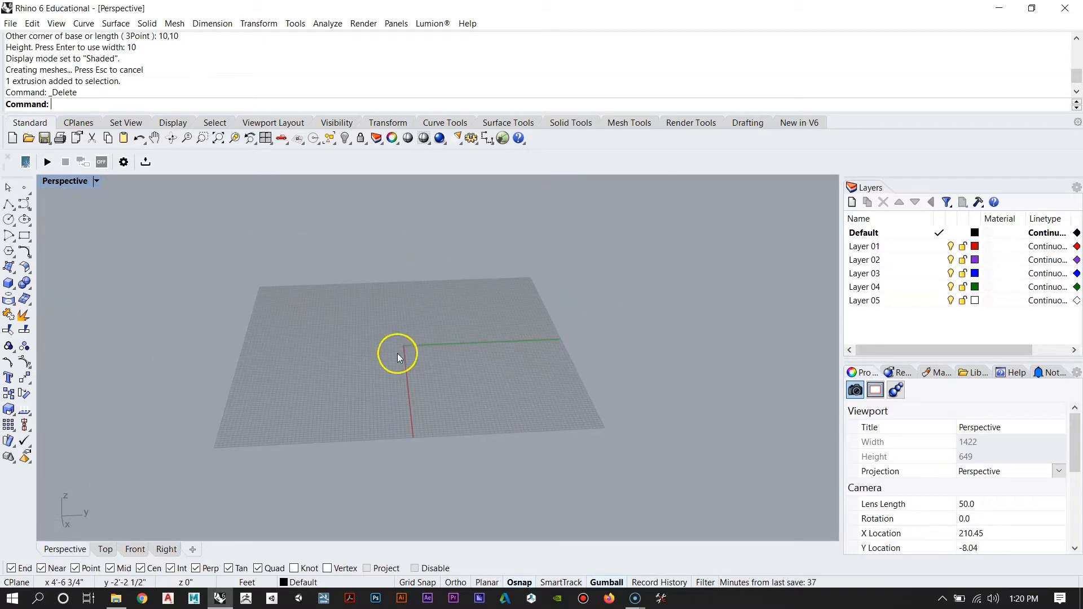
right_click_drag(361, 324, 415, 357)
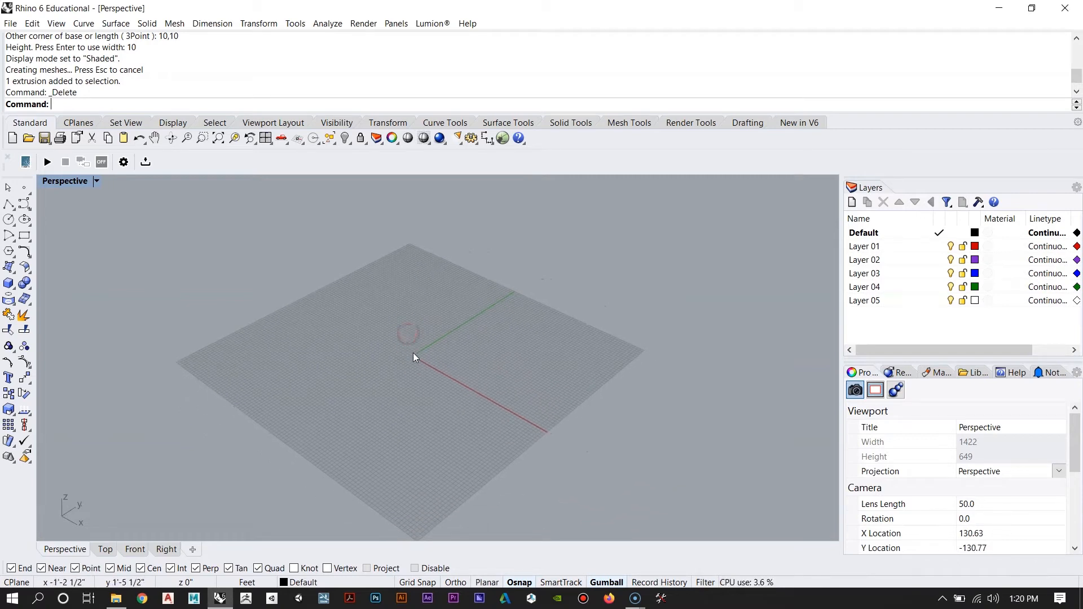
scroll(413, 355, "up", 5)
scroll(413, 356, "down", 3)
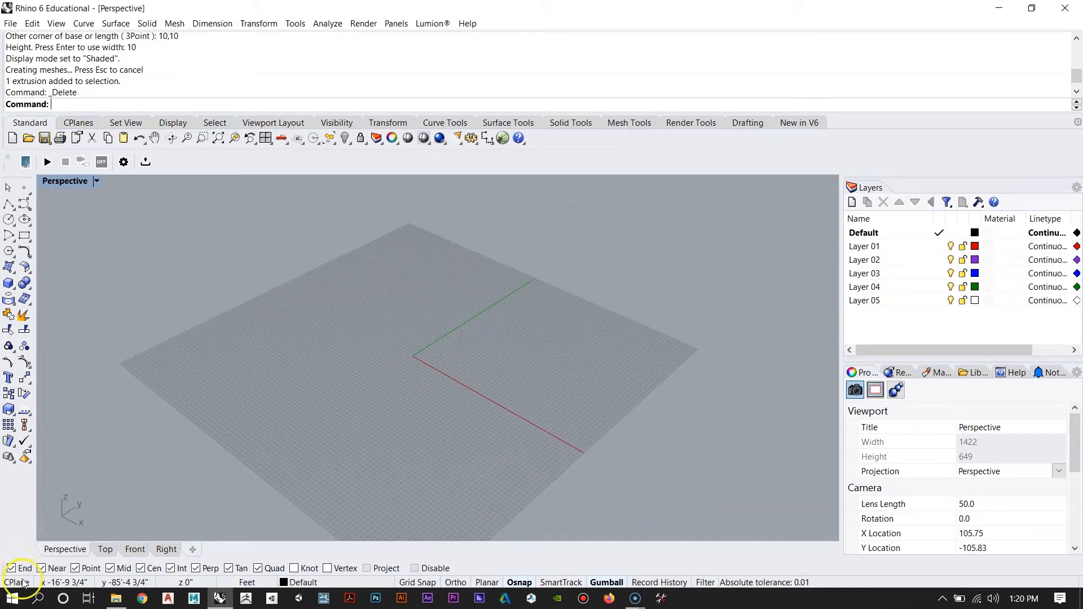
double_click(65, 181)
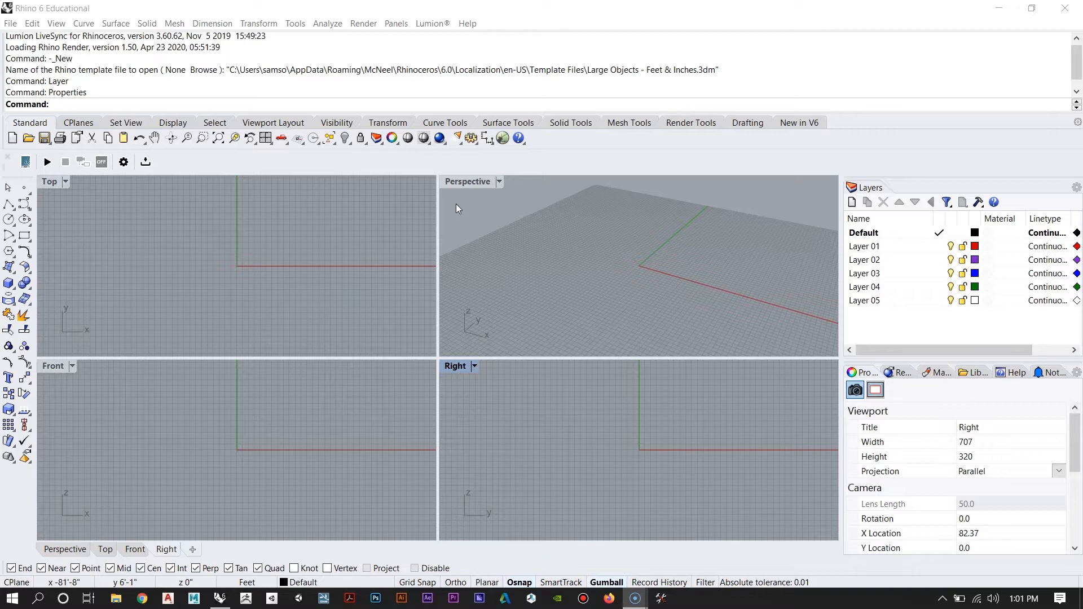
Step: Examine the 06_HOUSEVI_DRAWING7 image from the desktop, close it, and return to the maximized Rhino window
left_click_drag(634, 5, 371, 70)
left_click(1042, 248)
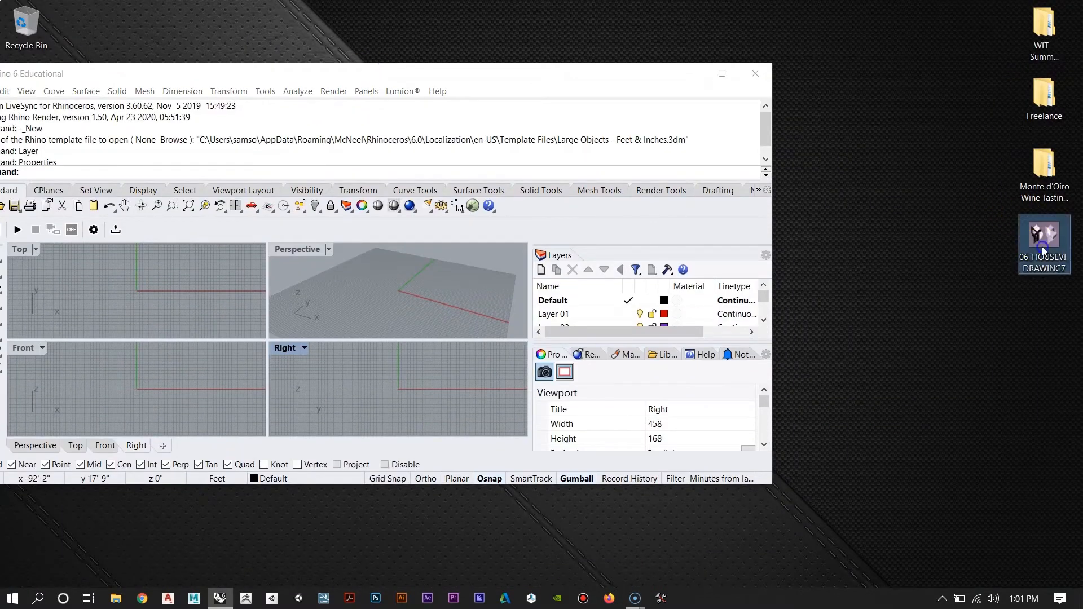
double_click(1042, 248)
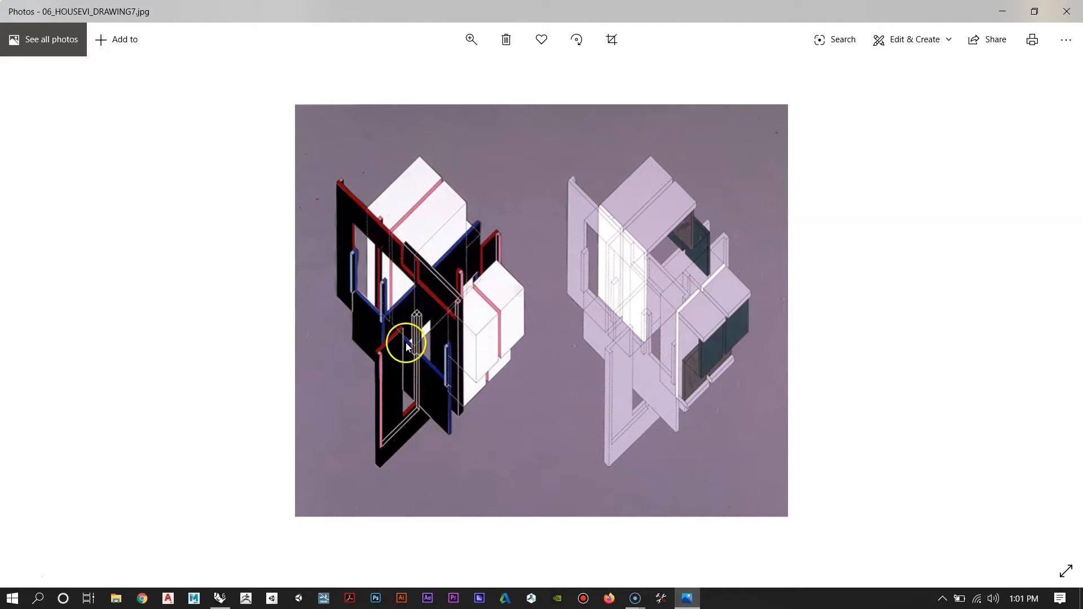
left_click(1078, 7)
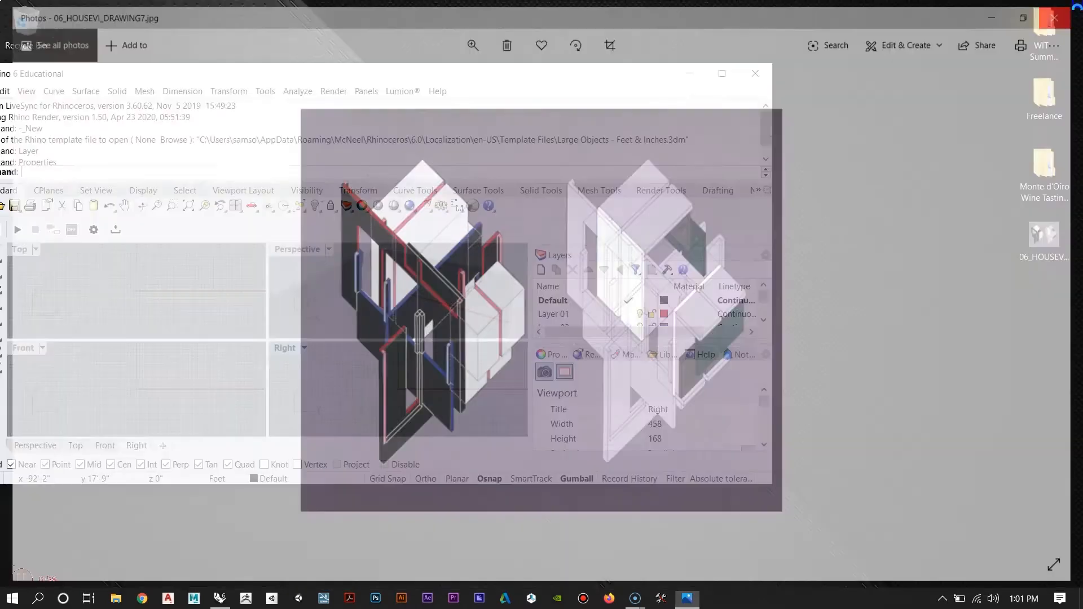
double_click(452, 72)
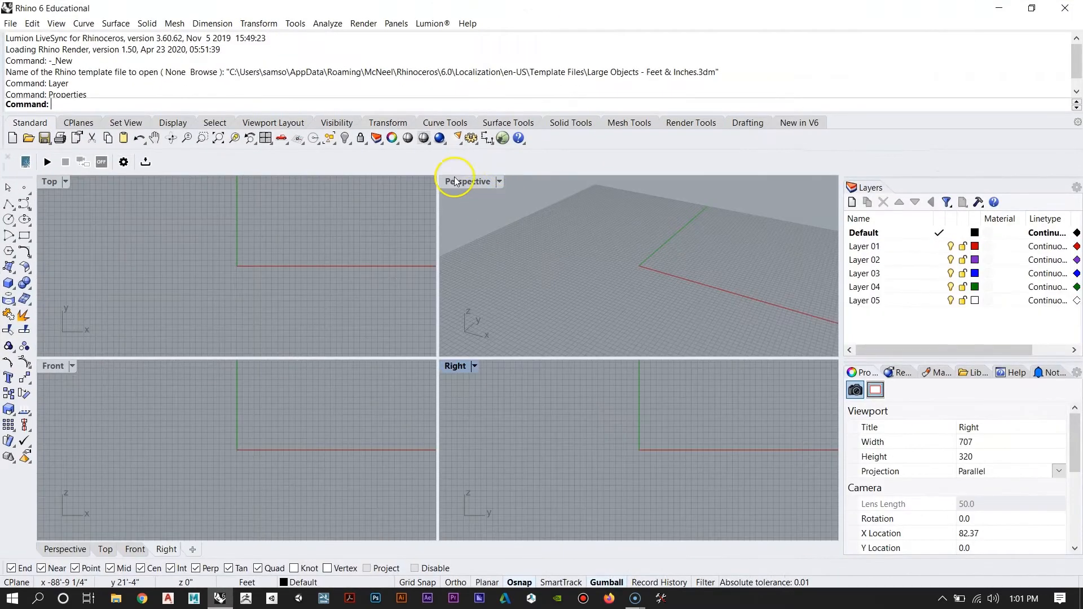
Step: Maximize the Perspective viewport and look through the surface creation tools
double_click(455, 179)
right_click_drag(527, 390, 561, 384)
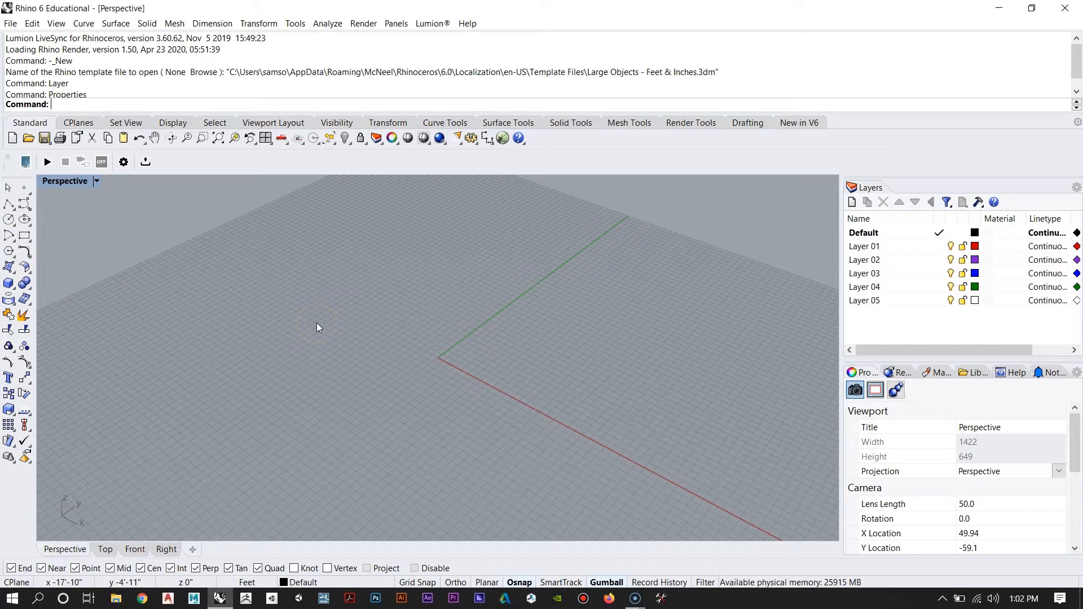
left_click(14, 275)
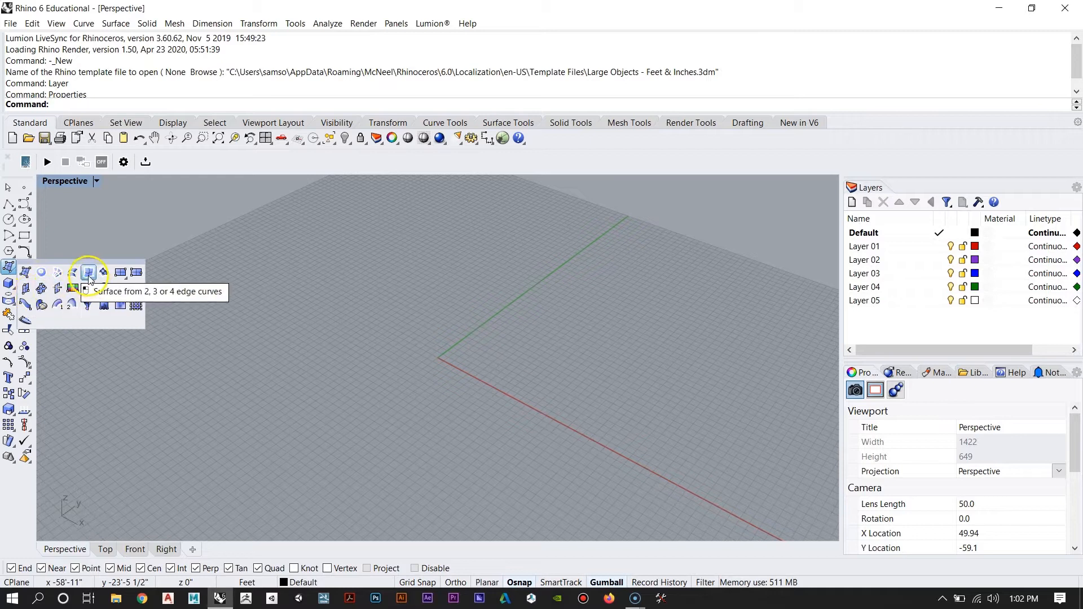
left_click(100, 230)
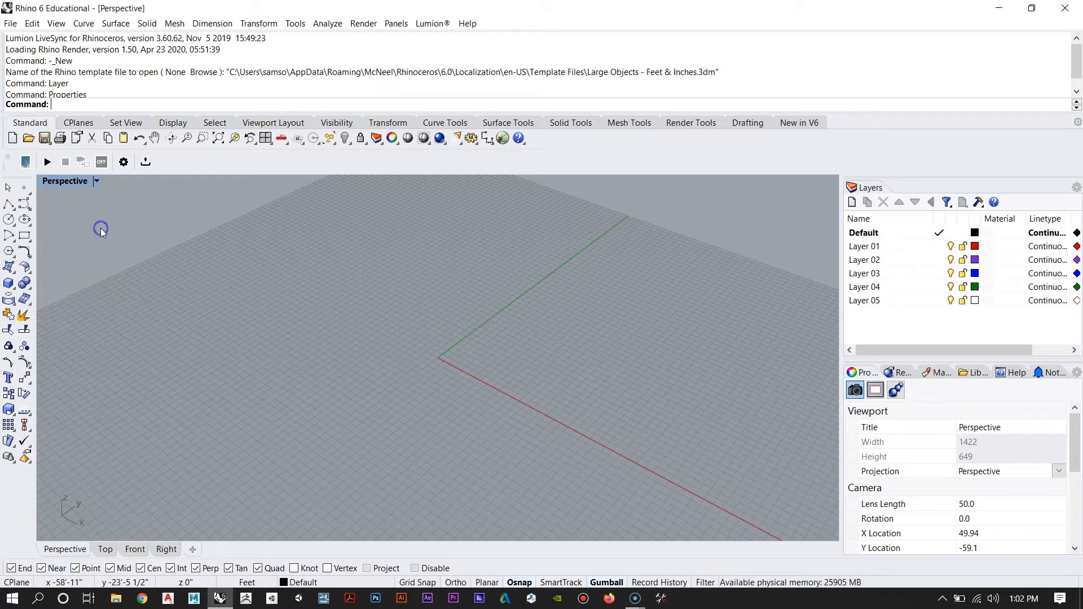
Step: Examine the solid creation tools grouped with the Box command
left_click(12, 288)
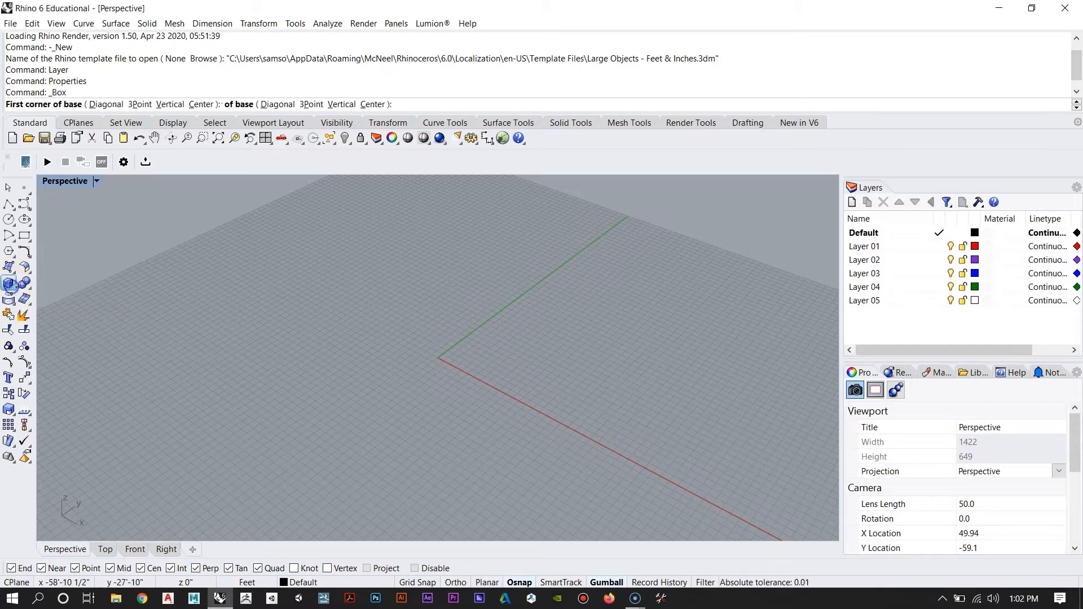
left_click(16, 290)
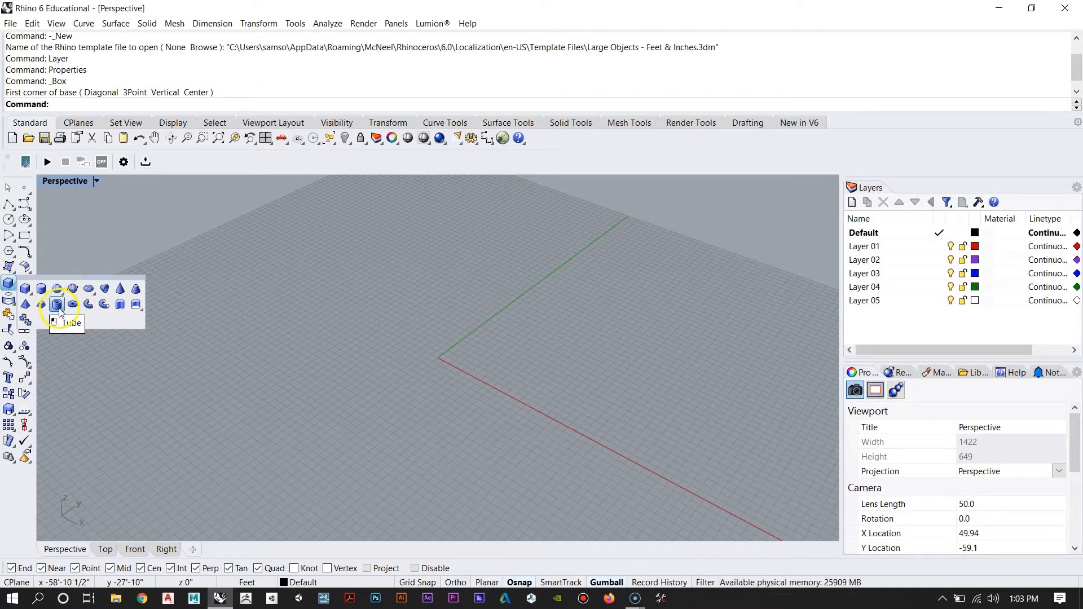
left_click(8, 285)
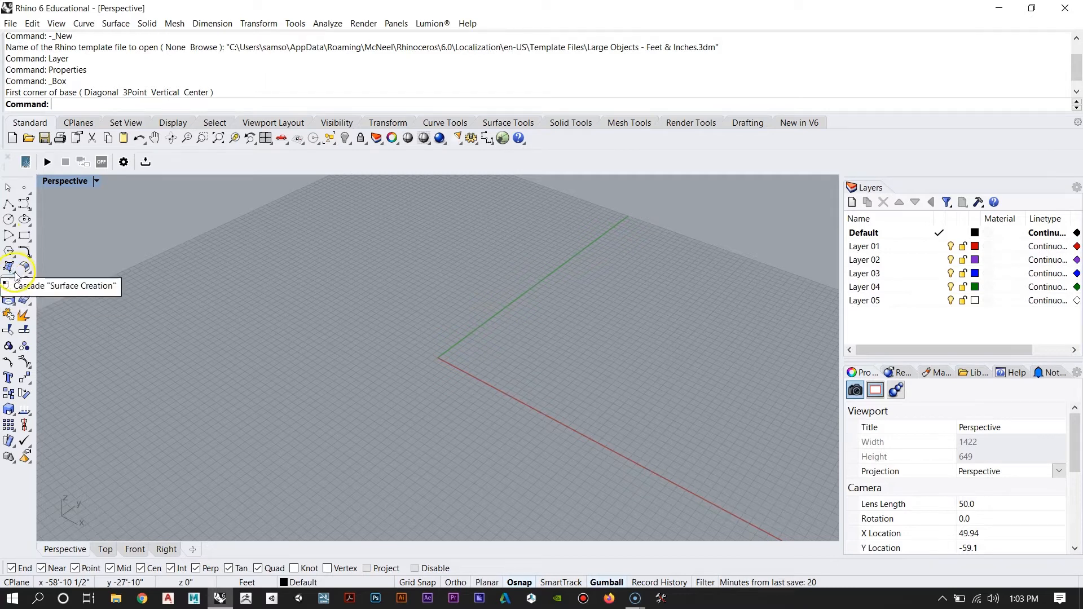
left_click(15, 289)
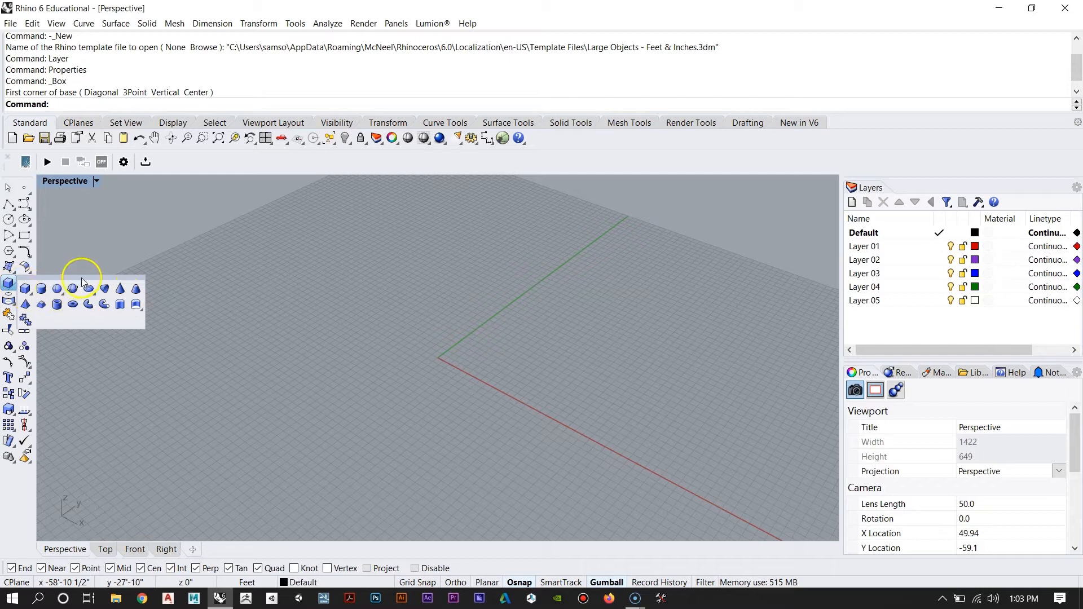
left_click(7, 284)
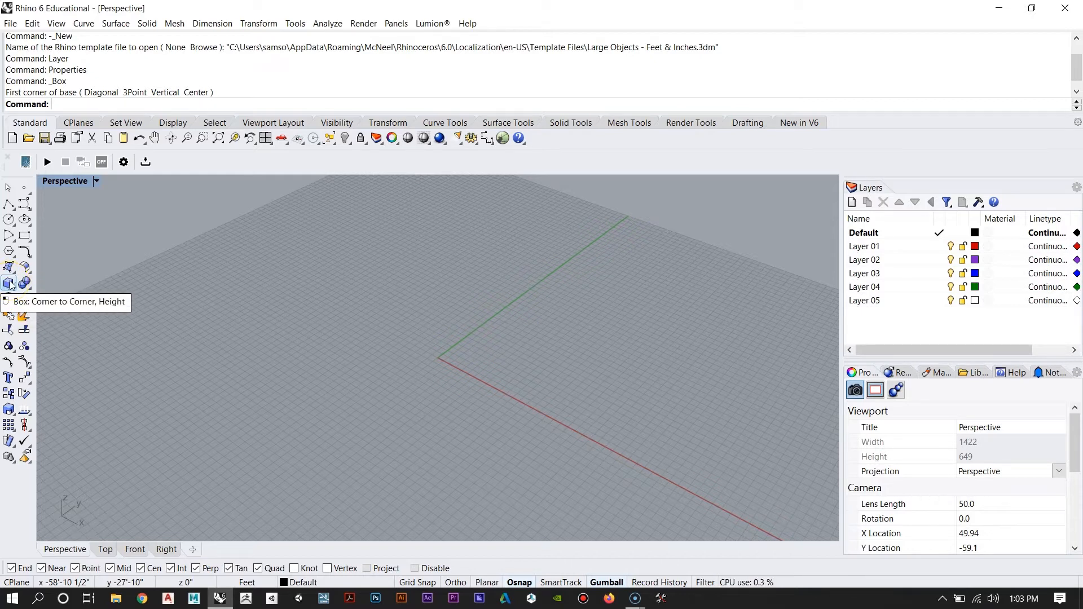
Step: Start a corner-to-corner box with the first corner of its base at the origin, 0,0,0
left_click(10, 285)
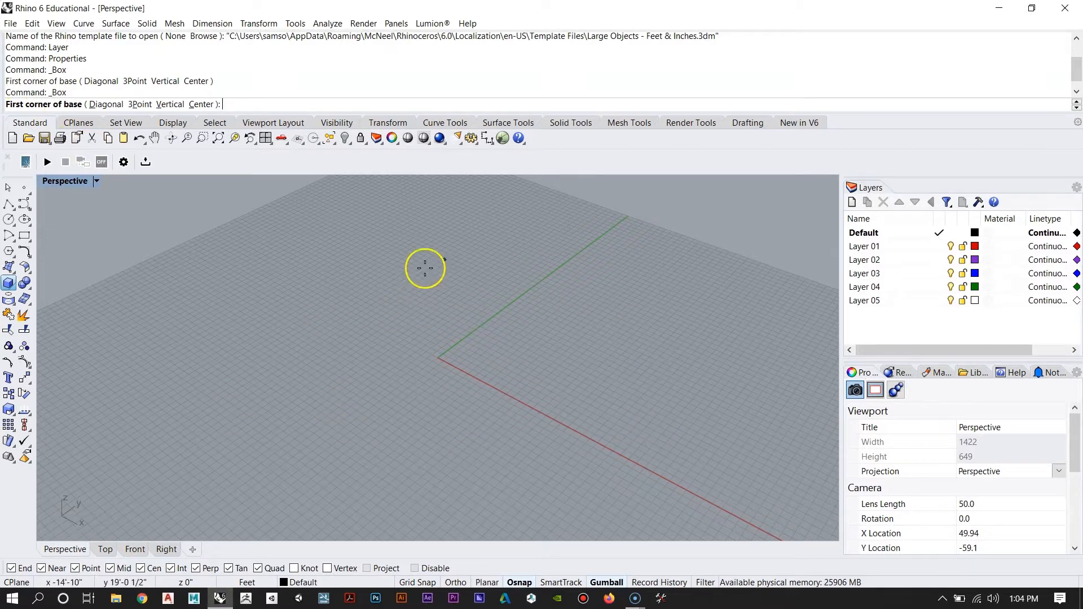
scroll(470, 369, "down", 3)
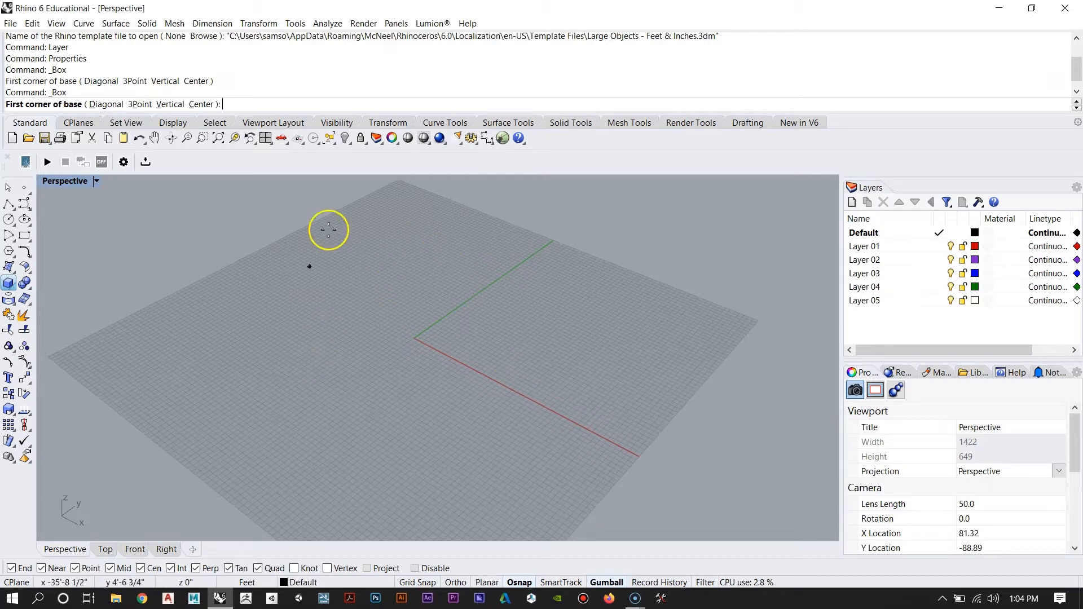
scroll(456, 318, "up", 3)
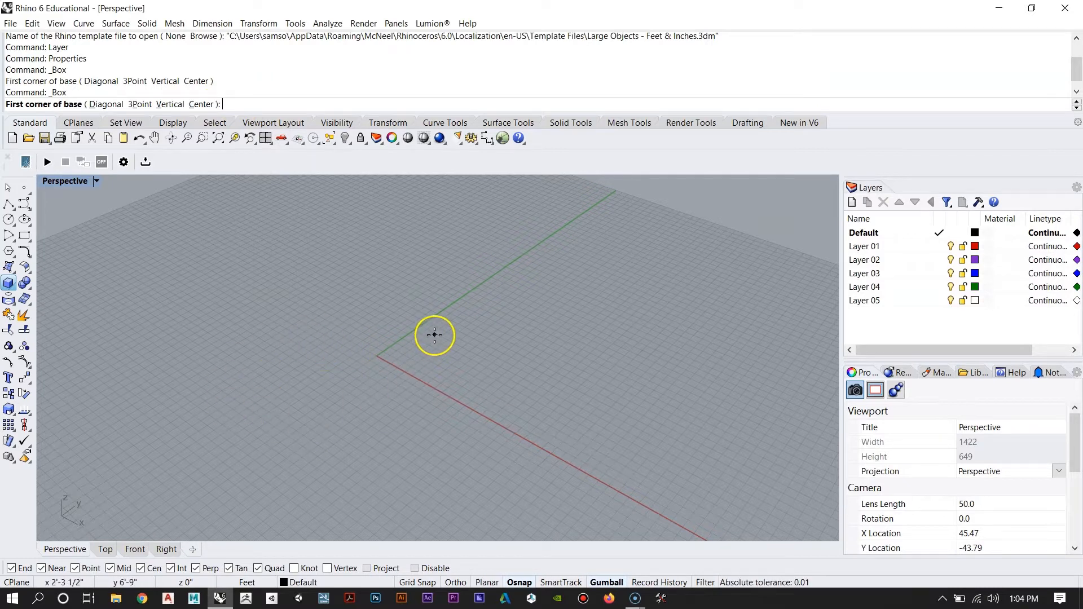
right_click_drag(339, 365, 479, 348)
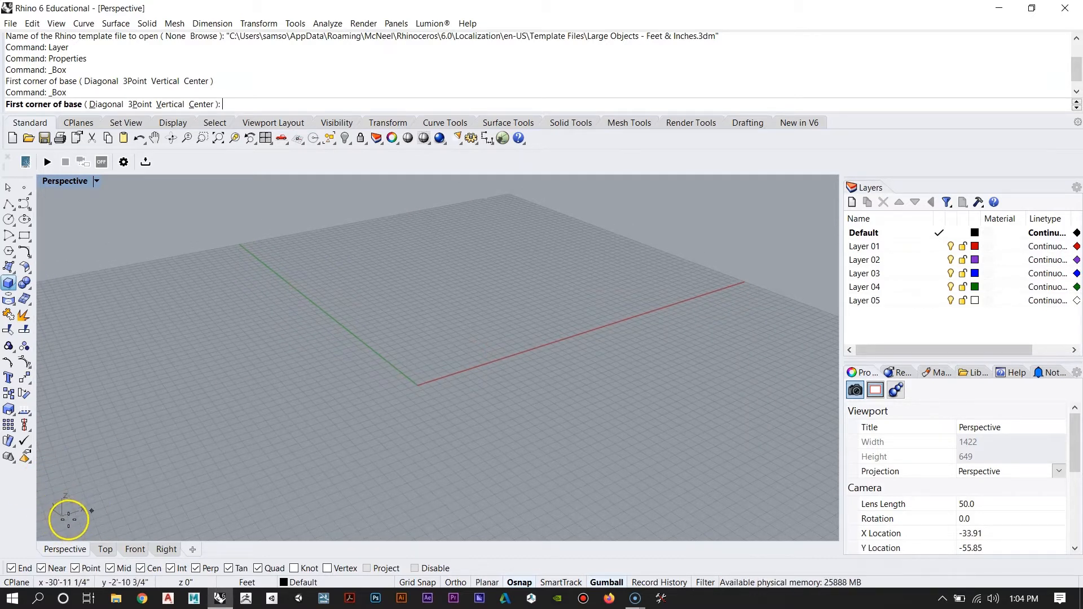
right_click_drag(395, 368, 395, 416)
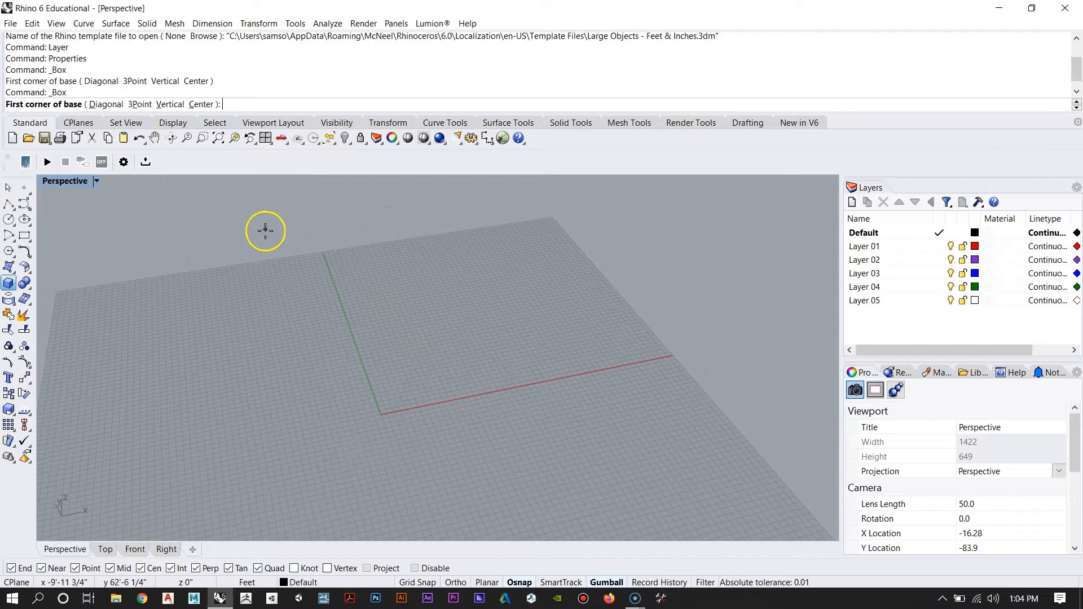
right_click_drag(271, 411, 372, 401)
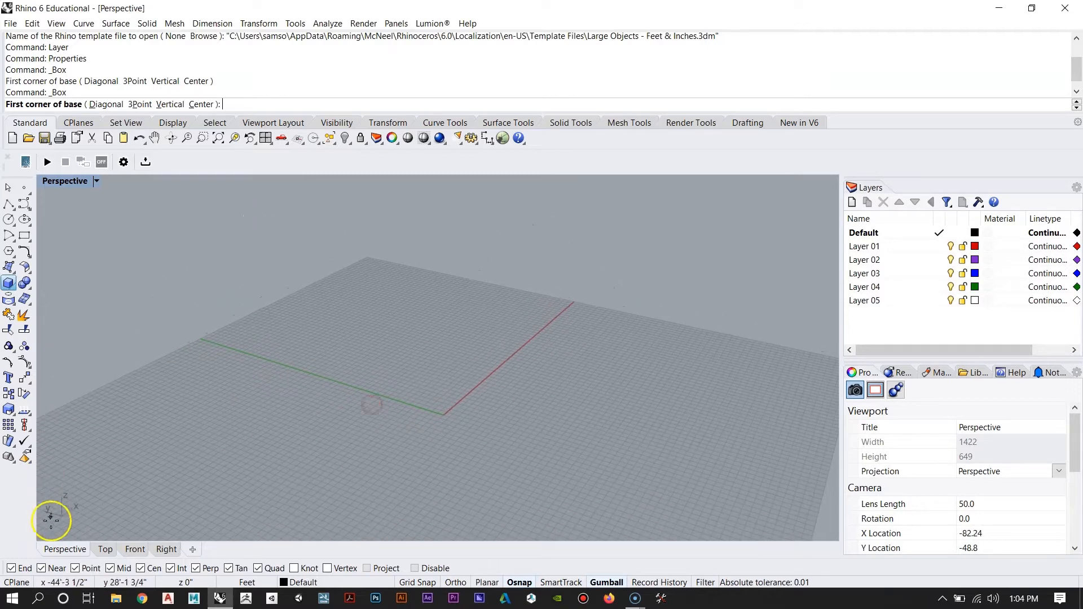
right_click_drag(551, 299, 345, 350)
scroll(371, 401, "down", 7)
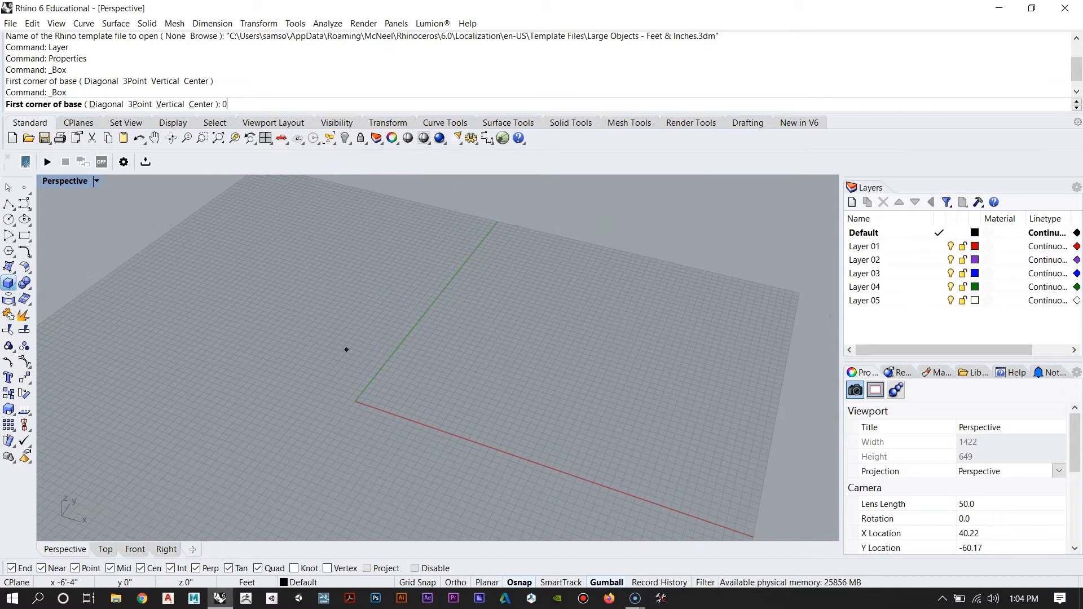
type("0,0")
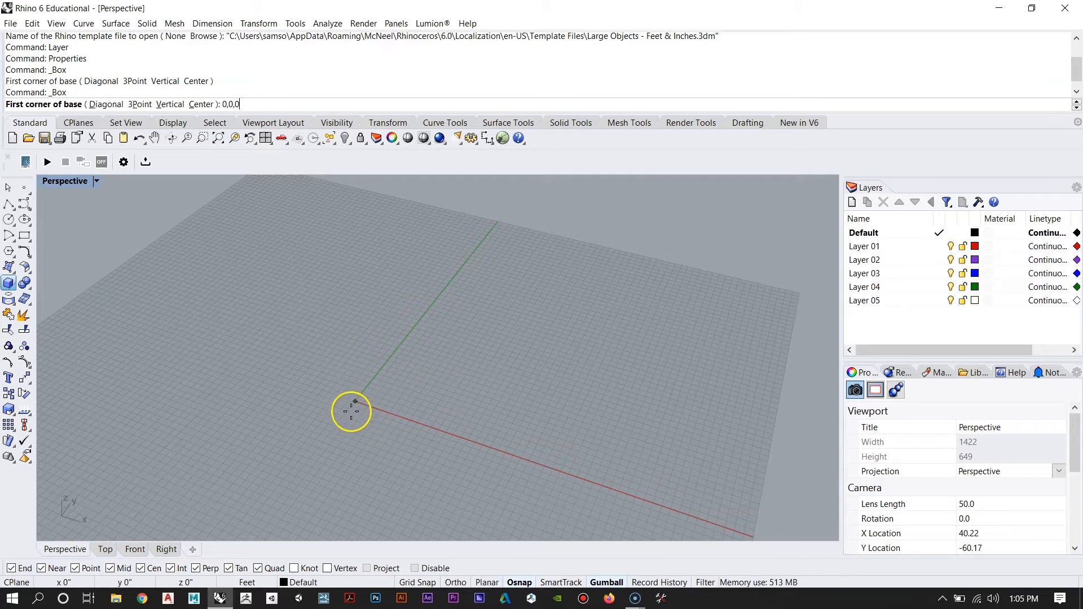
right_click_drag(470, 414, 413, 412)
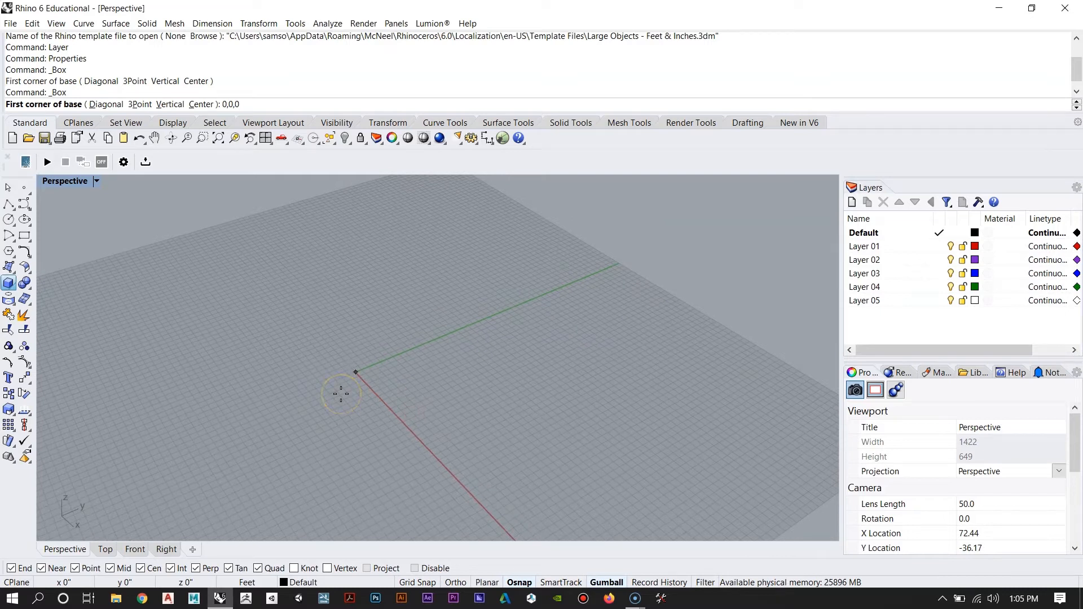
key("Return")
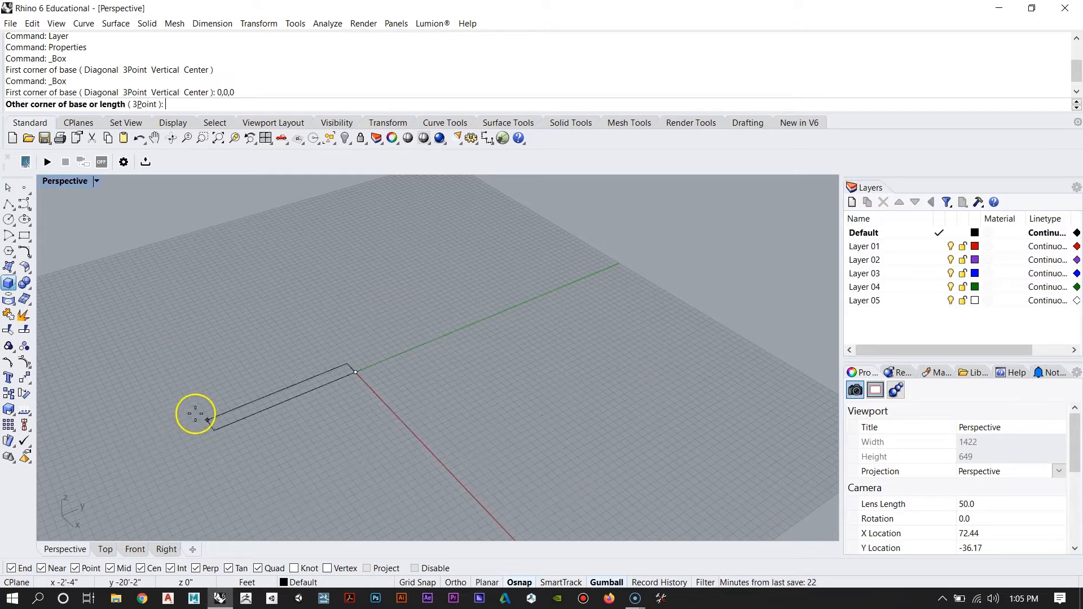
Step: Place the opposite corner of the box's base at 10,10
right_click_drag(262, 327, 502, 440)
scroll(307, 350, "down", 8)
scroll(355, 359, "up", 6)
right_click_drag(368, 367, 386, 323)
right_click_drag(528, 299, 450, 321)
scroll(393, 346, "down", 8)
scroll(389, 320, "up", 9)
right_click_drag(418, 373, 372, 417)
scroll(418, 313, "down", 6)
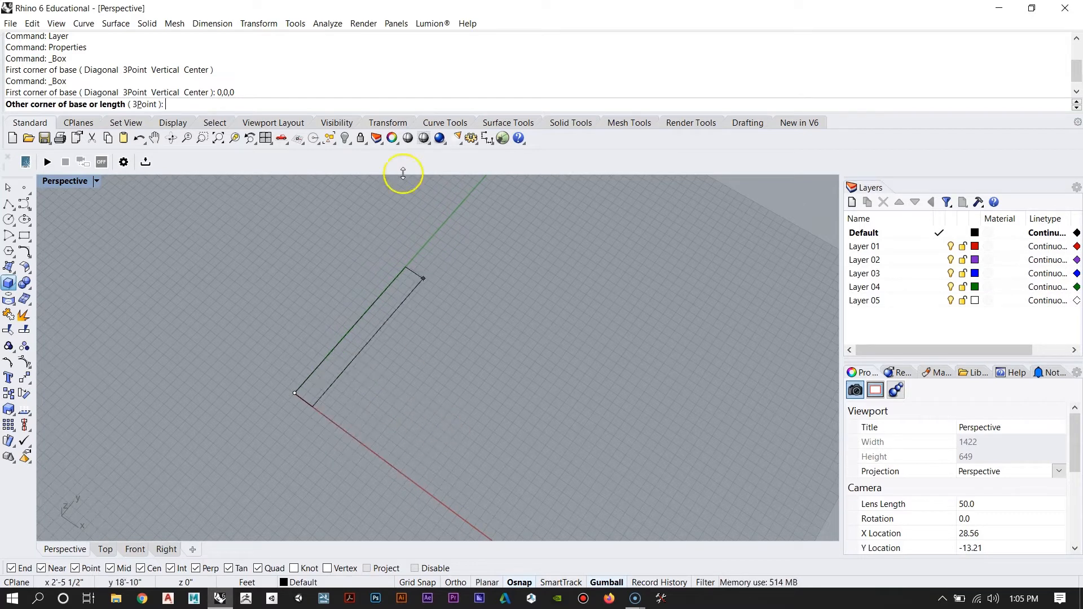
right_click_drag(449, 366, 368, 377)
scroll(464, 355, "up", 4)
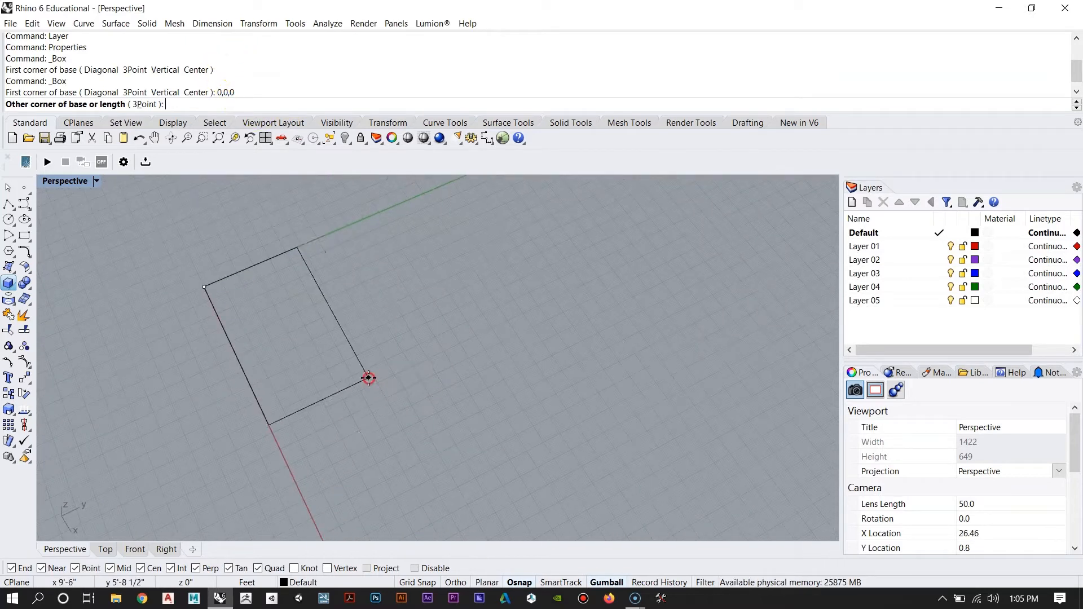
type("10")
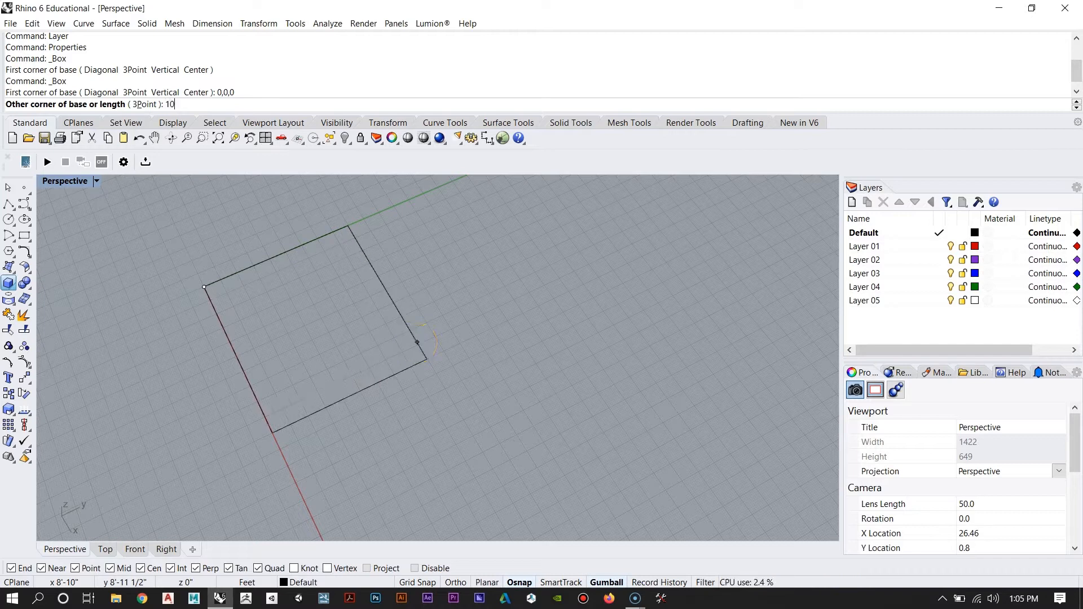
type(",10")
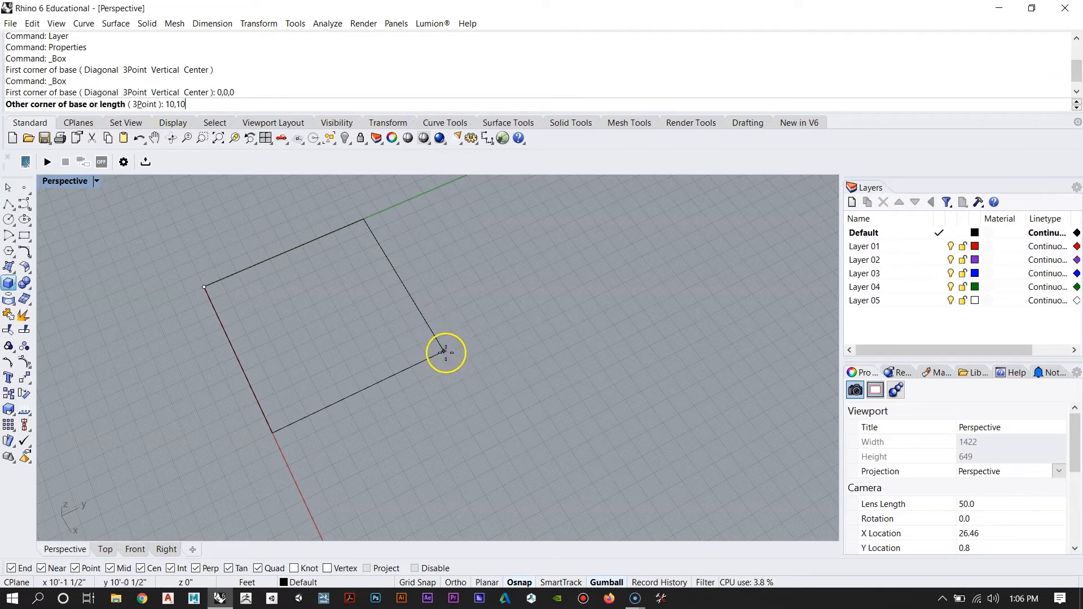
mouse_move(413, 343)
right_mouse_down()
mouse_move(407, 376)
mouse_move(408, 266)
mouse_move(425, 327)
mouse_move(424, 303)
right_mouse_up()
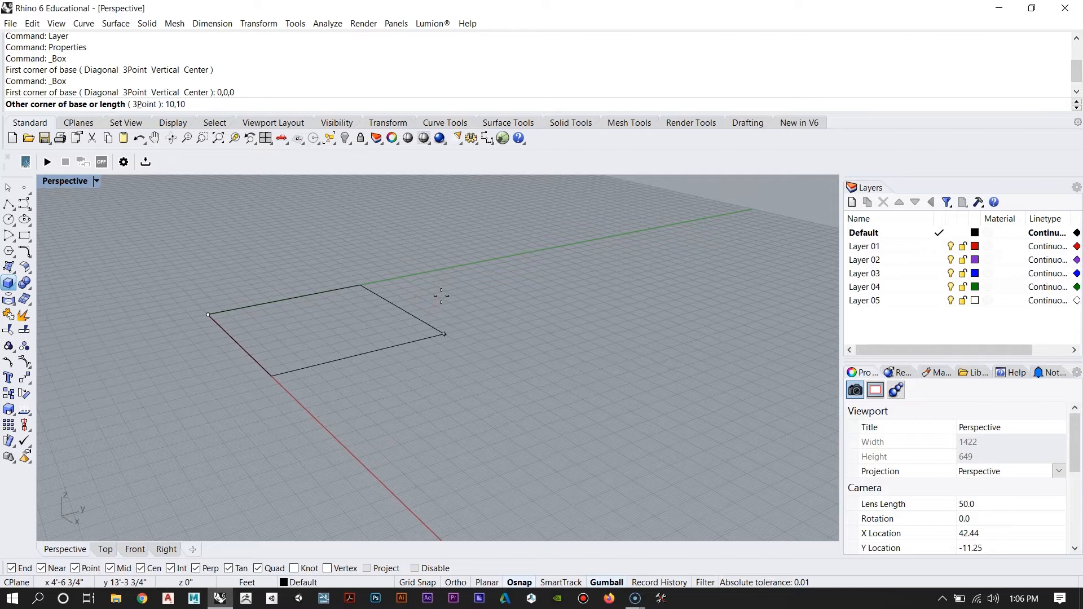
key("Return")
right_click_drag(441, 296, 355, 302)
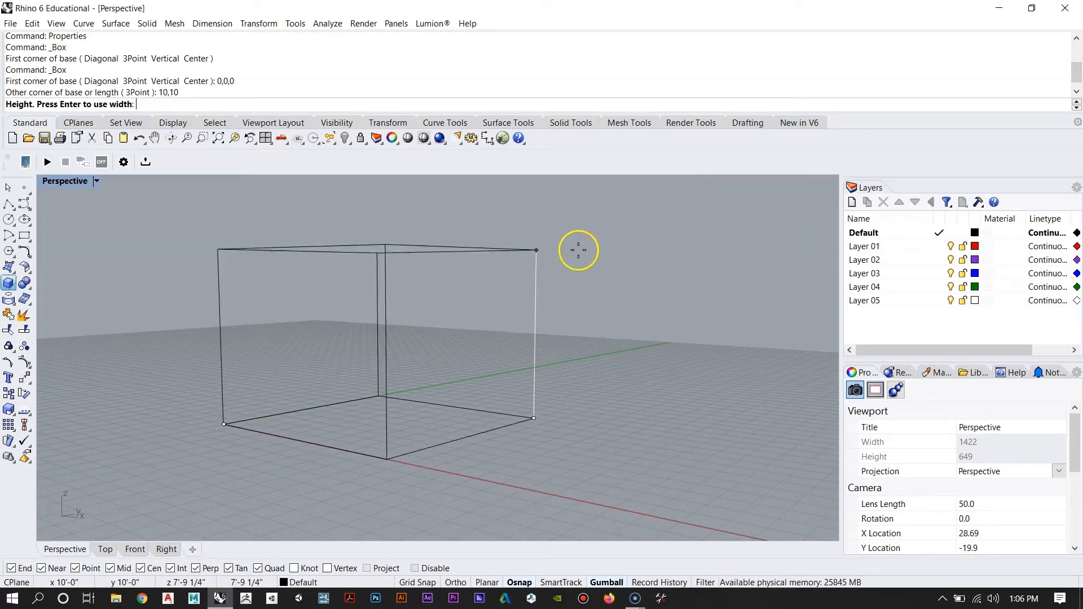
Step: Finish the box by setting its height to 10
right_click_drag(570, 343, 553, 304)
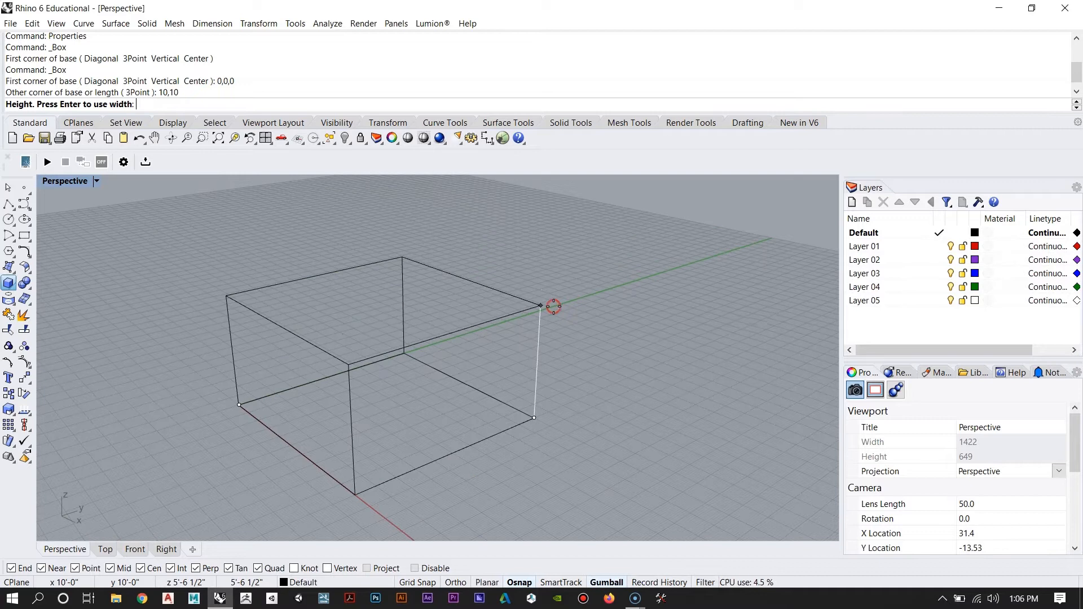
type("10")
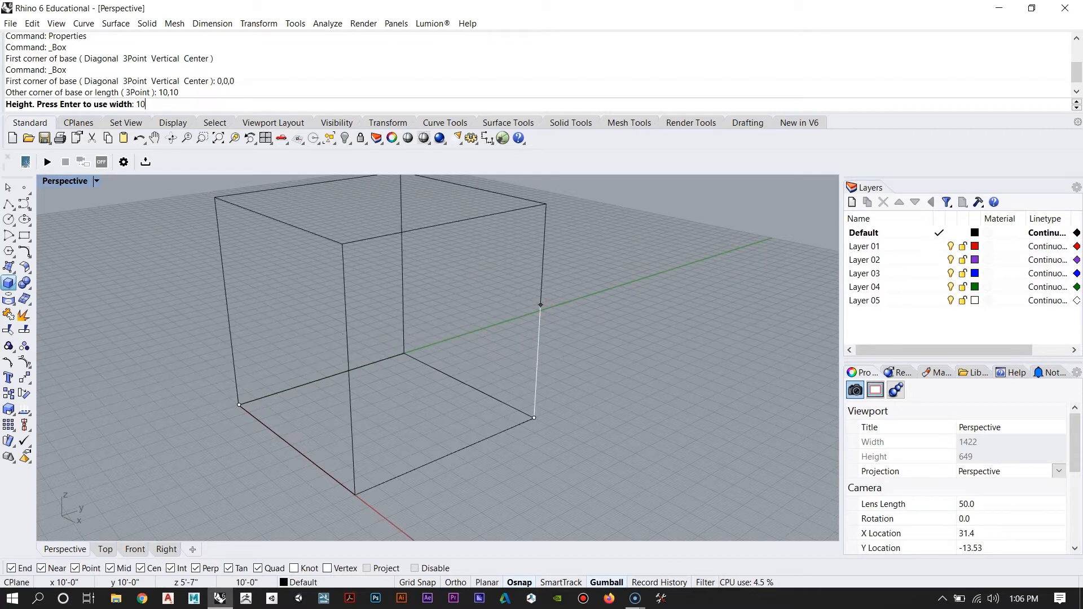
key("Return")
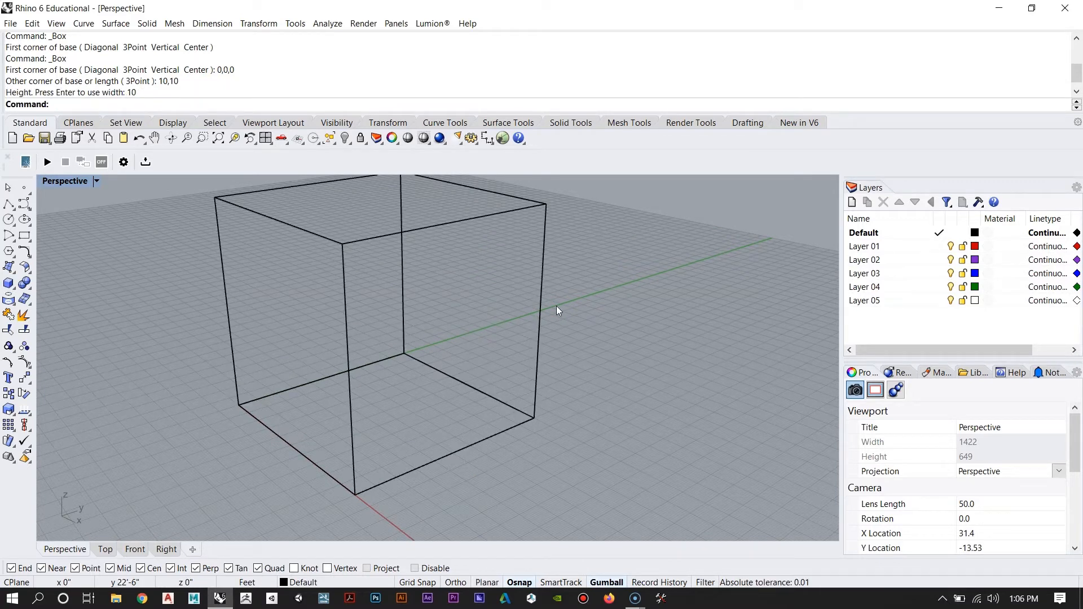
Step: Examine the new wireframe box from several angles and distances in the Perspective viewport
scroll(556, 305, "down", 4)
right_click_drag(557, 324, 562, 348)
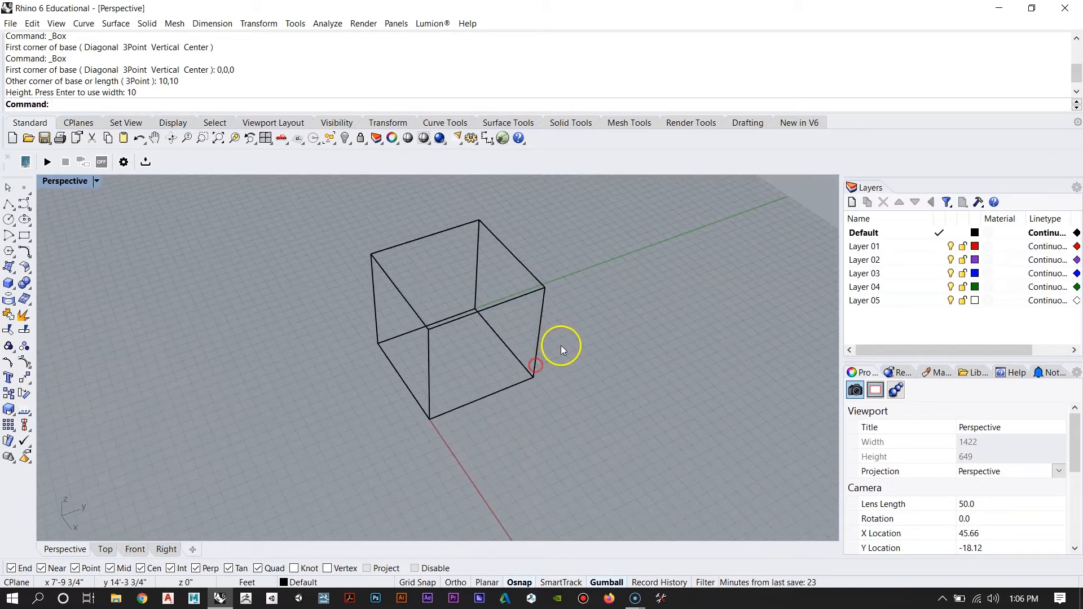
right_click_drag(376, 431, 382, 350)
scroll(382, 350, "up", 3)
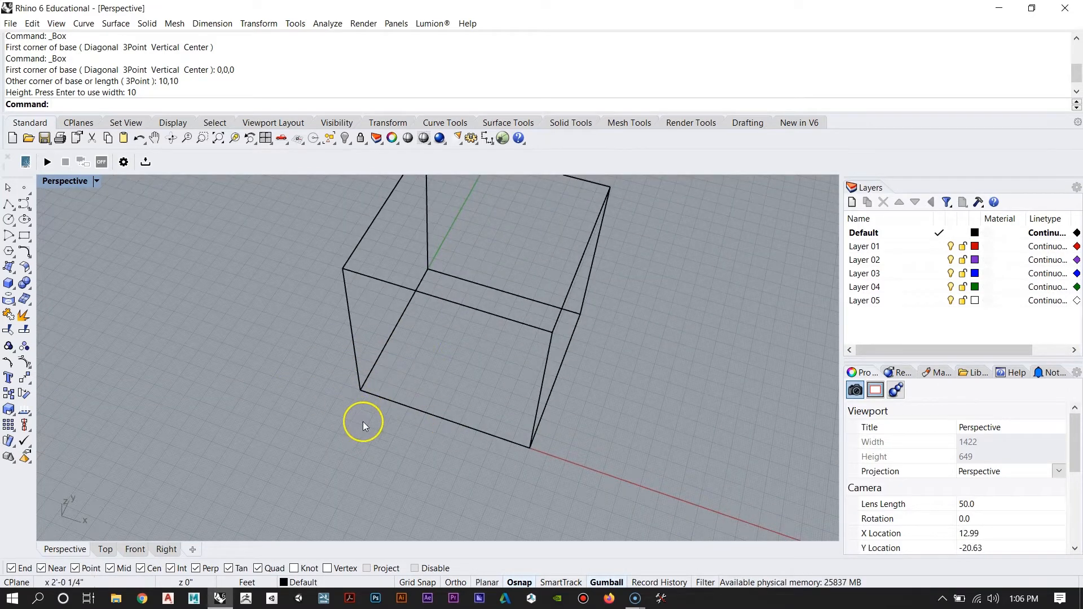
scroll(368, 398, "down", 8)
scroll(370, 398, "up", 7)
right_click_drag(425, 435, 425, 407)
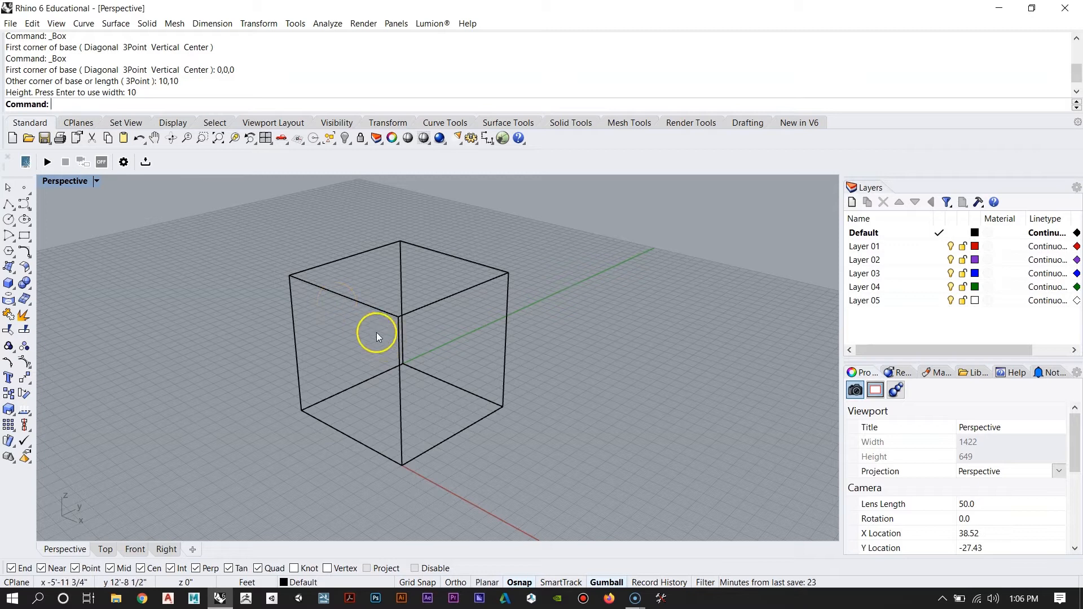
right_click_drag(346, 334, 382, 339)
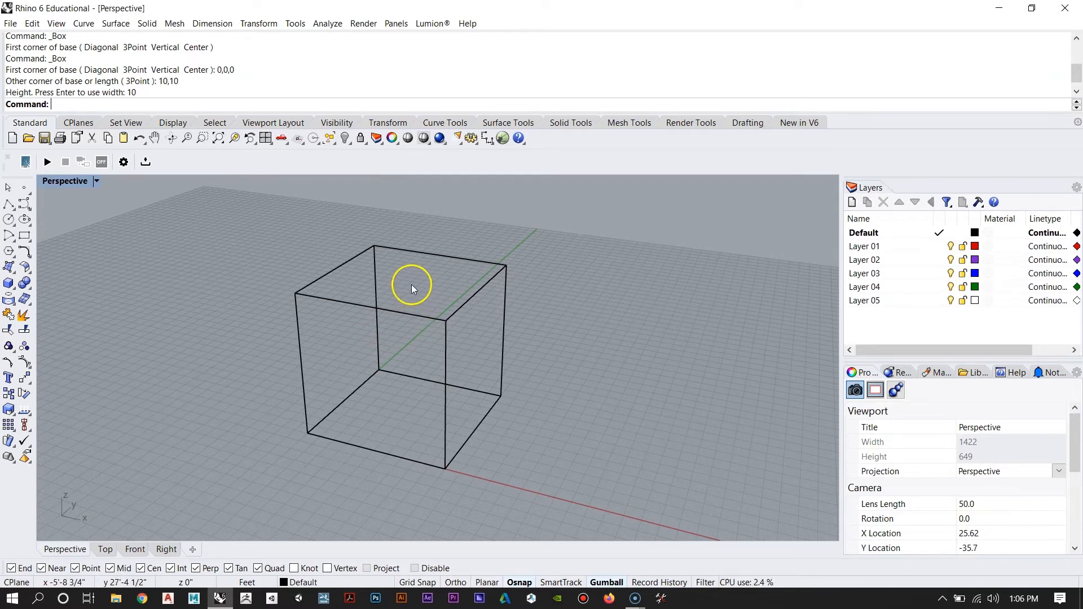
right_click_drag(414, 286, 377, 327)
Step: Set the Perspective viewport's display mode to Shaded and inspect the box's faces from different sides
left_click(60, 183)
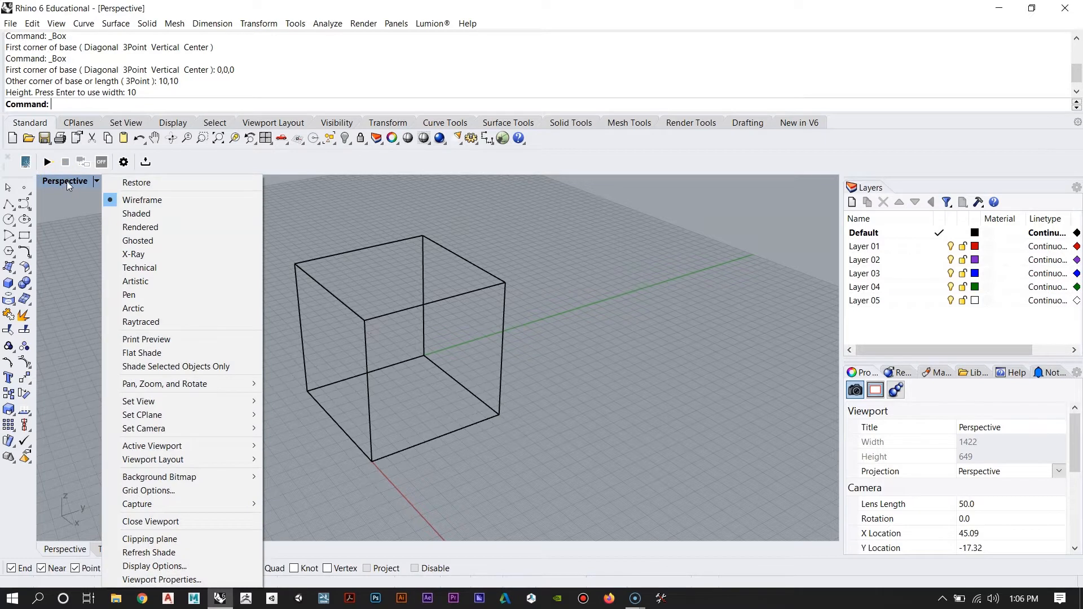
left_click(156, 216)
right_click_drag(233, 319, 264, 341)
scroll(353, 366, "up", 6)
right_click_drag(395, 375, 258, 397)
scroll(321, 396, "down", 6)
right_click_drag(444, 373, 451, 349)
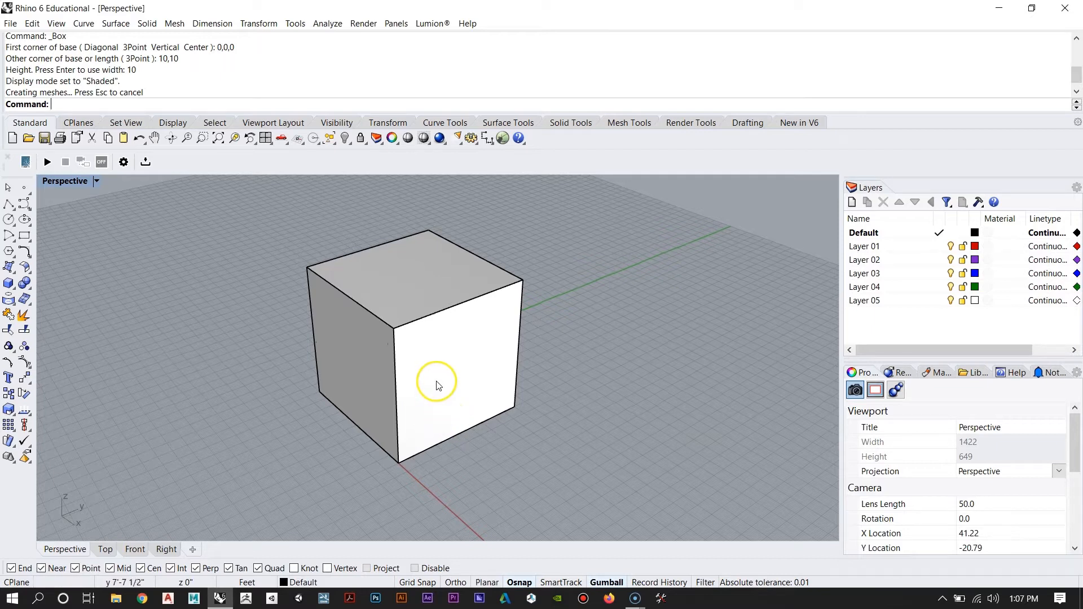
Step: Review the available solid primitive tools and examine the shaded box from several angles
left_click(13, 288)
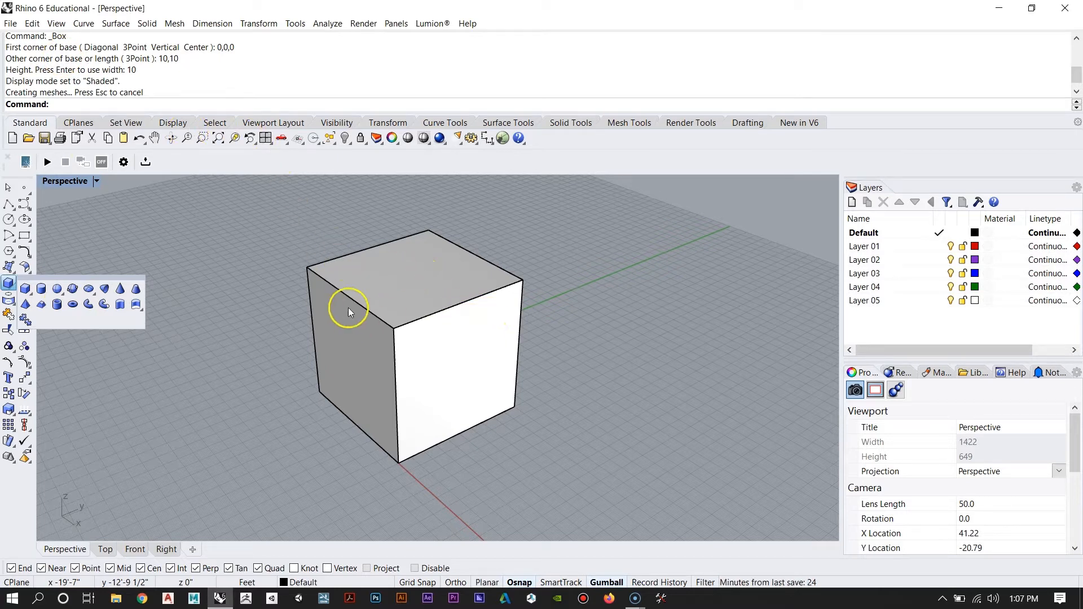
right_click_drag(454, 321, 633, 342)
right_click_drag(468, 285, 432, 351)
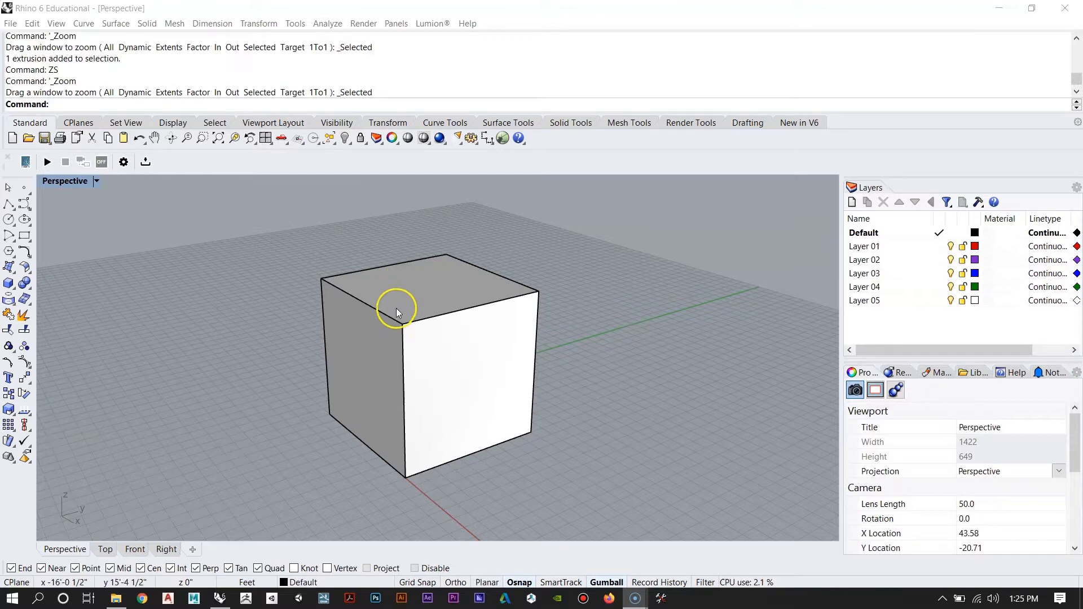
right_click_drag(371, 348, 524, 411)
scroll(346, 349, "up", 4)
scroll(420, 352, "down", 3)
scroll(420, 353, "up", 3)
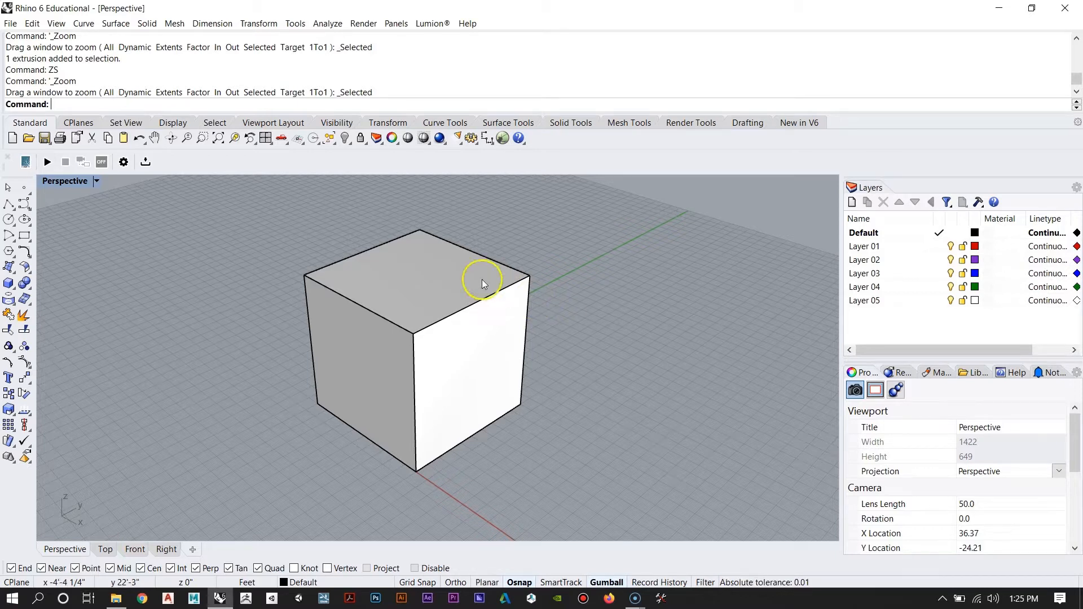
mouse_move(446, 356)
right_mouse_down()
mouse_move(476, 336)
mouse_move(442, 334)
mouse_move(437, 364)
right_mouse_up()
mouse_move(432, 333)
right_mouse_down()
mouse_move(476, 350)
mouse_move(425, 339)
mouse_move(422, 366)
mouse_move(437, 340)
right_mouse_up()
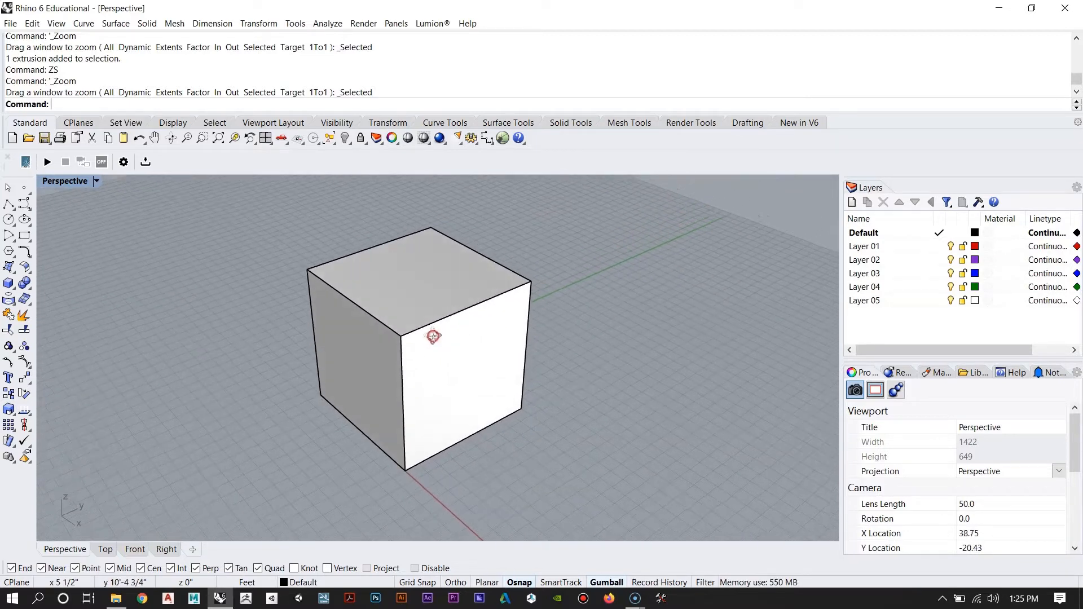
Step: Select the box and examine its gumball arrows, arcs and scale handles from several angles
left_click(432, 278)
right_click_drag(514, 409, 405, 286)
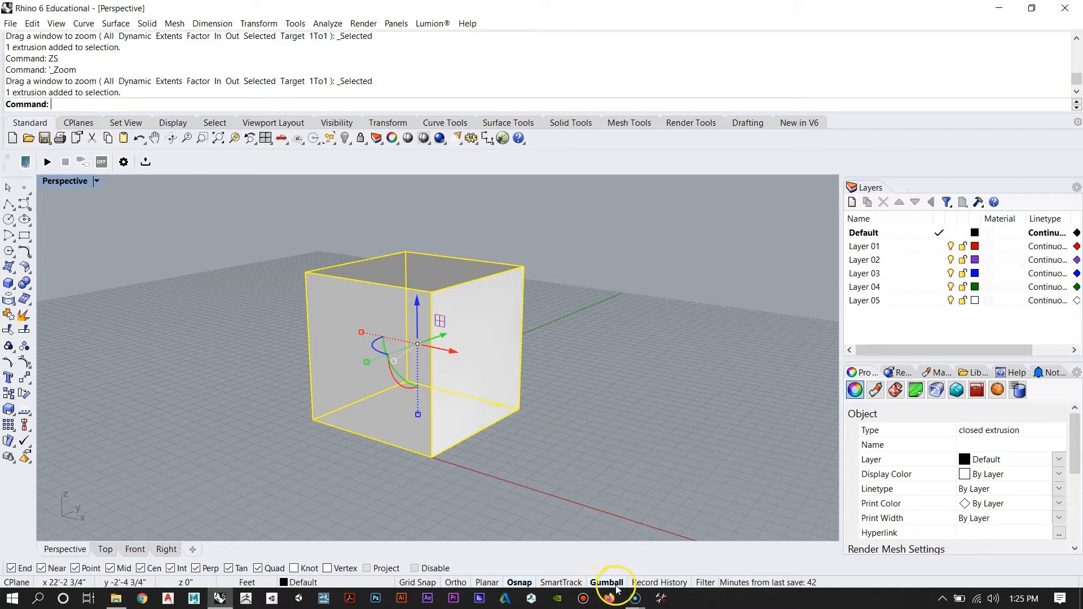
right_click_drag(556, 280, 443, 357)
scroll(429, 353, "up", 5)
right_click_drag(379, 389, 409, 430)
scroll(424, 355, "down", 5)
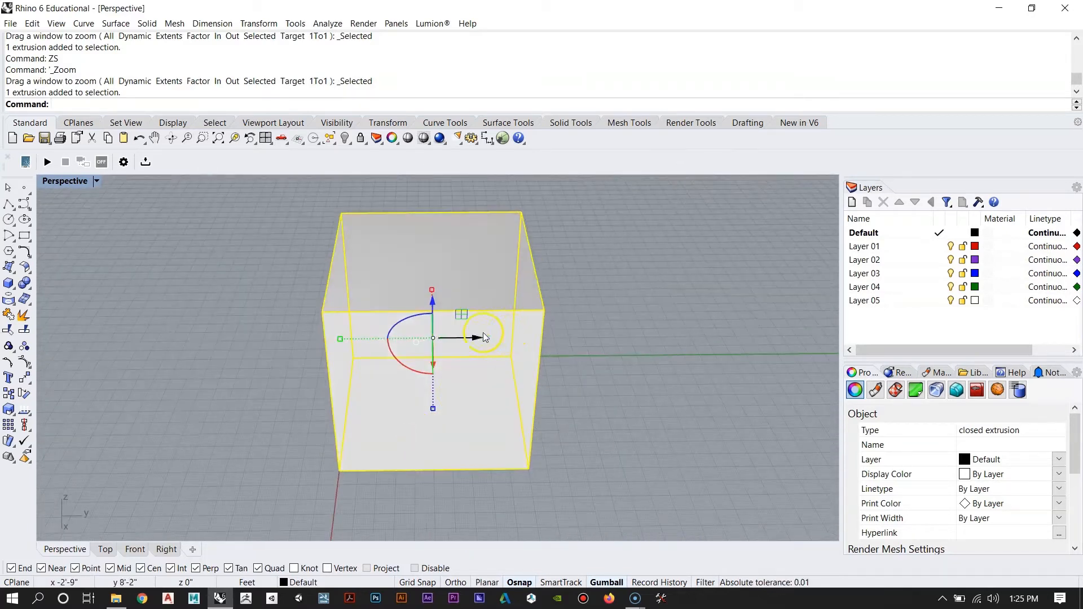
Step: Try moving the box along its green, red and blue axes with the gumball arrows
left_click_drag(482, 337, 648, 339)
right_click_drag(643, 353, 471, 369)
left_click_drag(441, 270, 617, 272)
right_click_drag(609, 287, 360, 316)
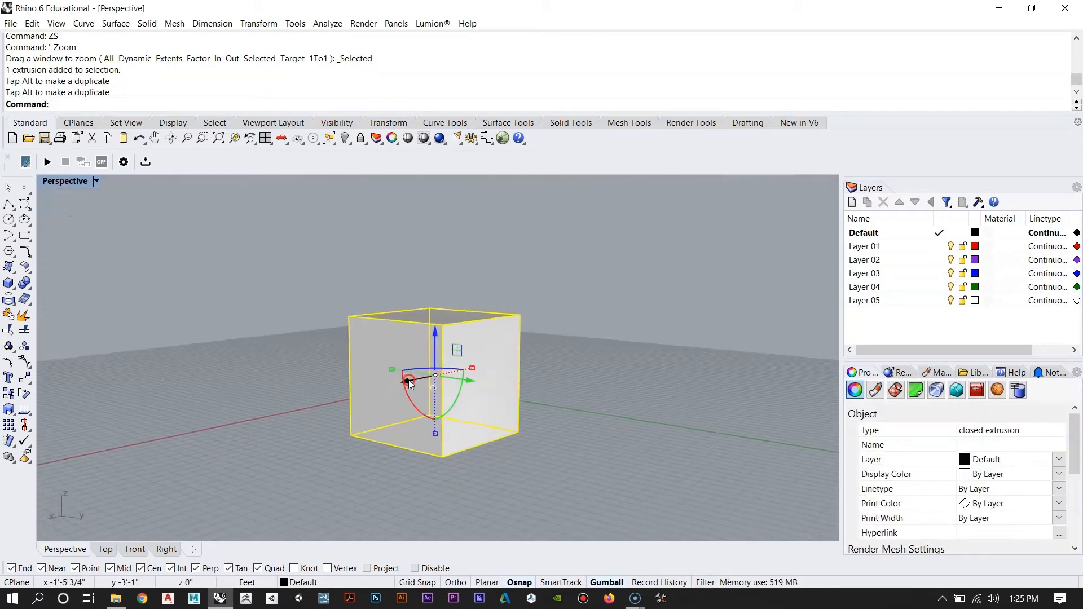
left_click_drag(436, 333, 438, 241)
right_click_drag(277, 271, 452, 394)
scroll(465, 401, "down", 6)
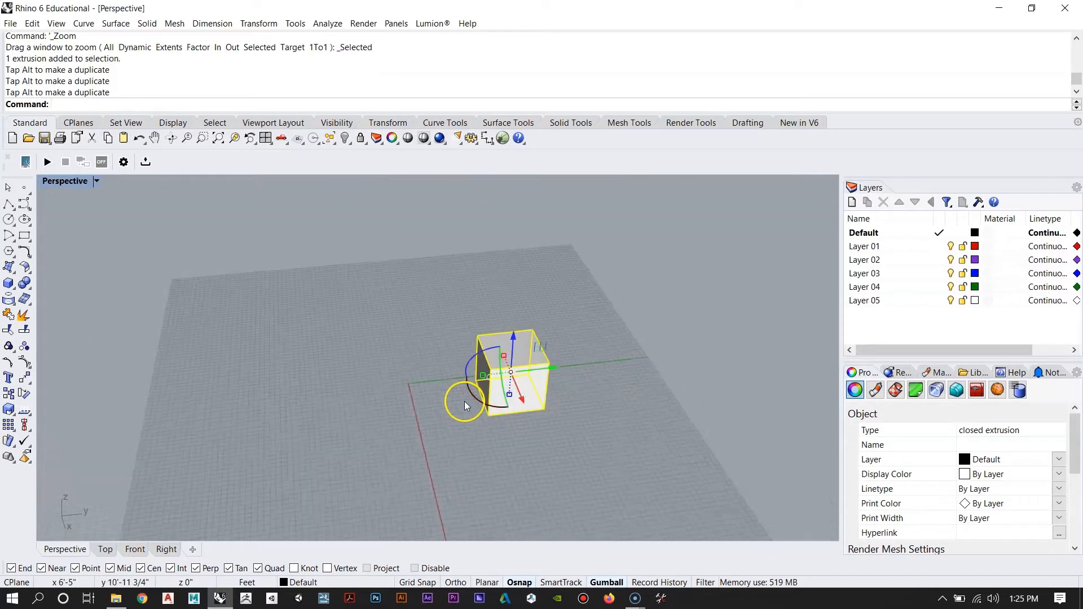
Step: Try rotating the box about different axes with the gumball's rotation arcs
scroll(551, 389, "up", 10)
right_click_drag(551, 389, 450, 323)
left_click_drag(436, 309, 456, 330)
right_click_drag(456, 329, 530, 333)
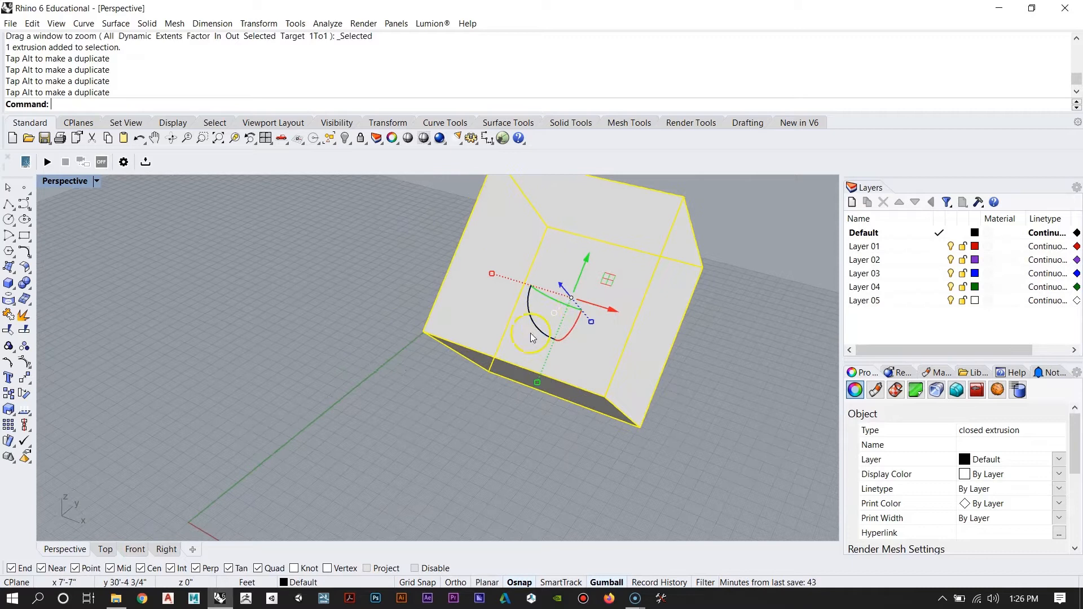
left_click_drag(541, 294, 550, 302)
right_click_drag(553, 307, 445, 299)
left_click_drag(443, 295, 442, 316)
scroll(442, 316, "down", 6)
right_click_drag(441, 319, 346, 354)
scroll(345, 367, "up", 6)
scroll(508, 293, "down", 5)
scroll(508, 293, "up", 4)
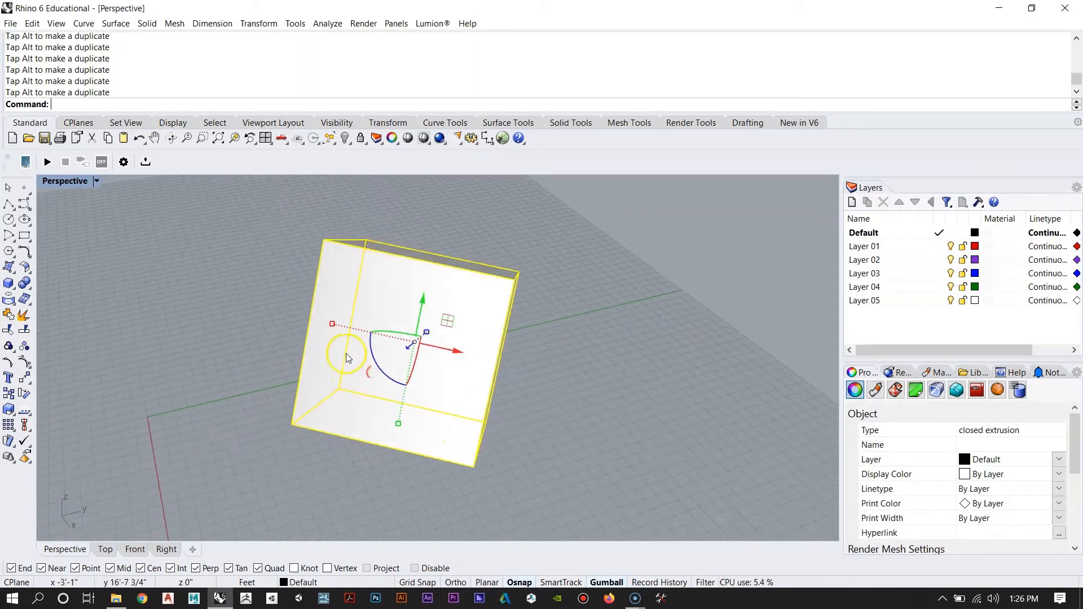
Step: Try scaling the rotated box along its red, green and blue axes with the gumball's scale handles
left_click_drag(340, 325, 397, 343)
right_click_drag(426, 354, 350, 398)
left_click_drag(344, 385, 300, 469)
right_click_drag(333, 322, 219, 300)
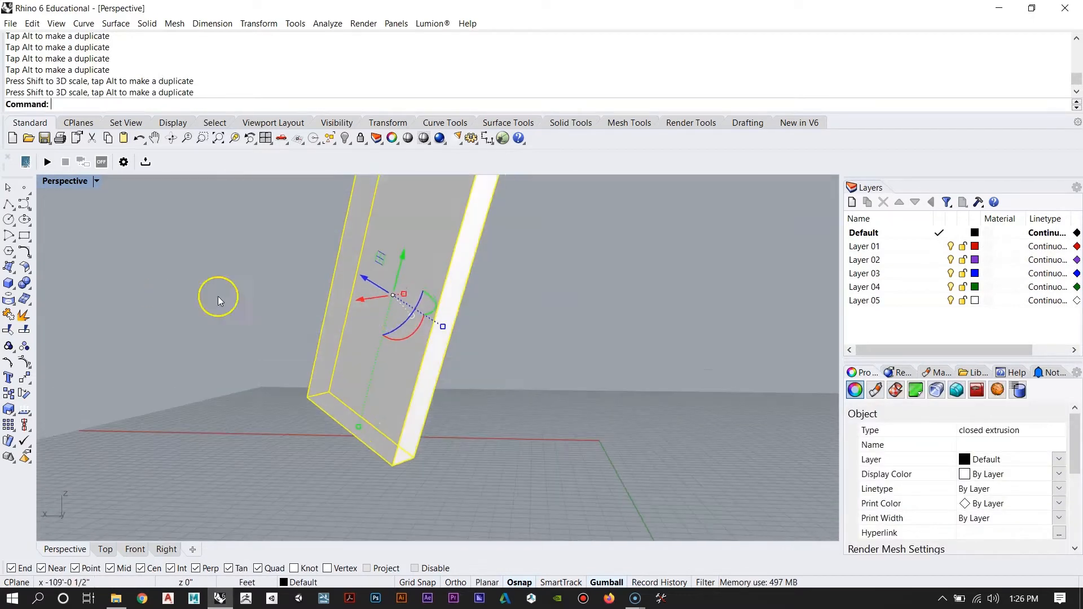
left_click_drag(445, 329, 519, 377)
right_click_drag(519, 377, 402, 469)
scroll(428, 372, "down", 5)
scroll(393, 441, "up", 6)
Step: Zoom the view to the selected, deformed box with the ZS command and look it over
right_click_drag(560, 346, 410, 287)
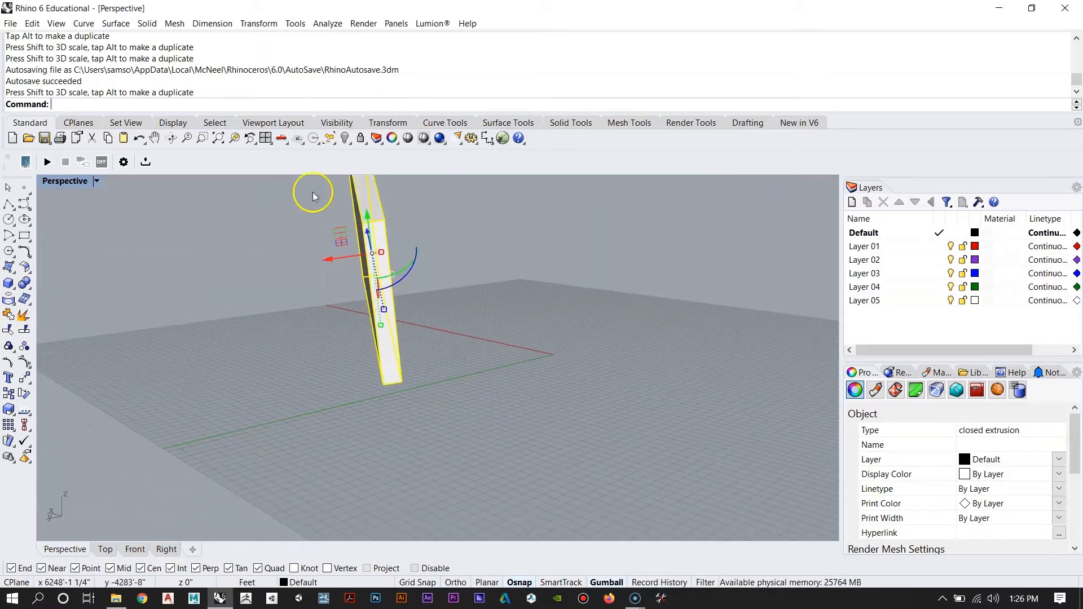
right_click_drag(353, 181, 579, 314)
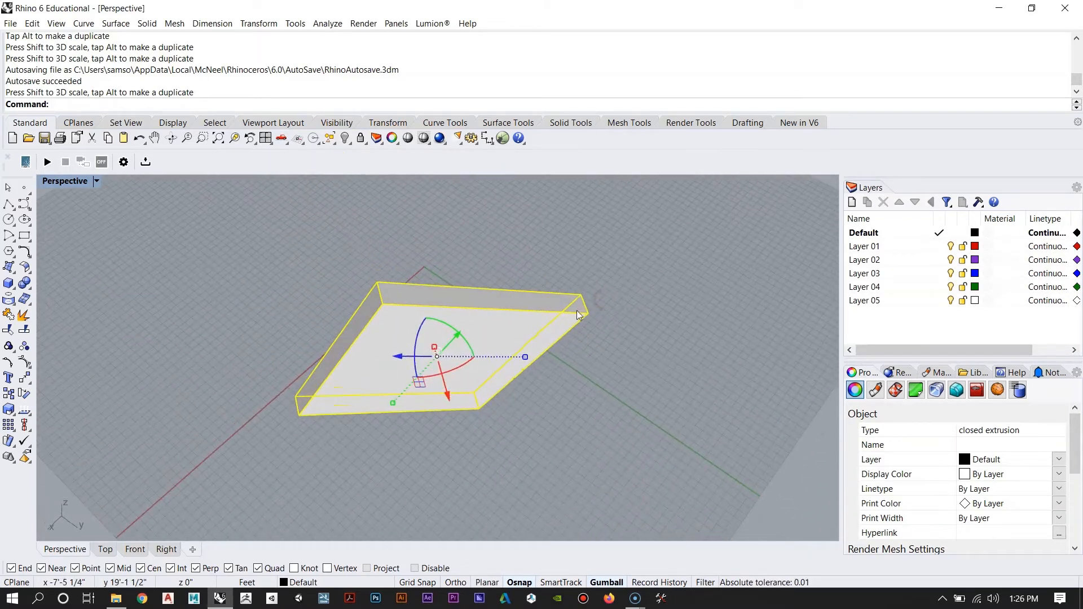
right_click_drag(454, 300, 505, 280)
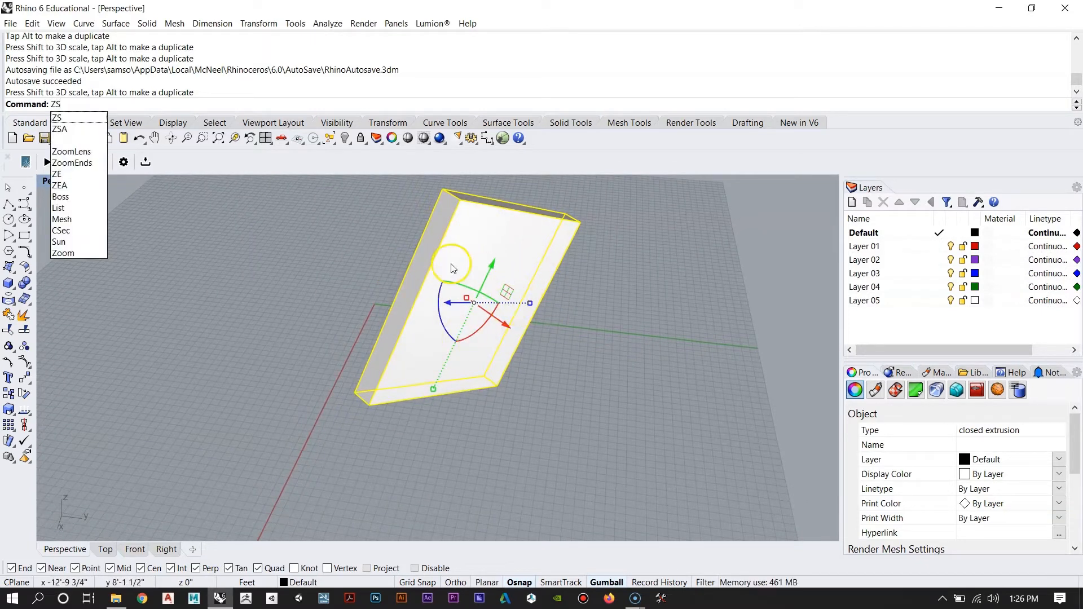
key("Return")
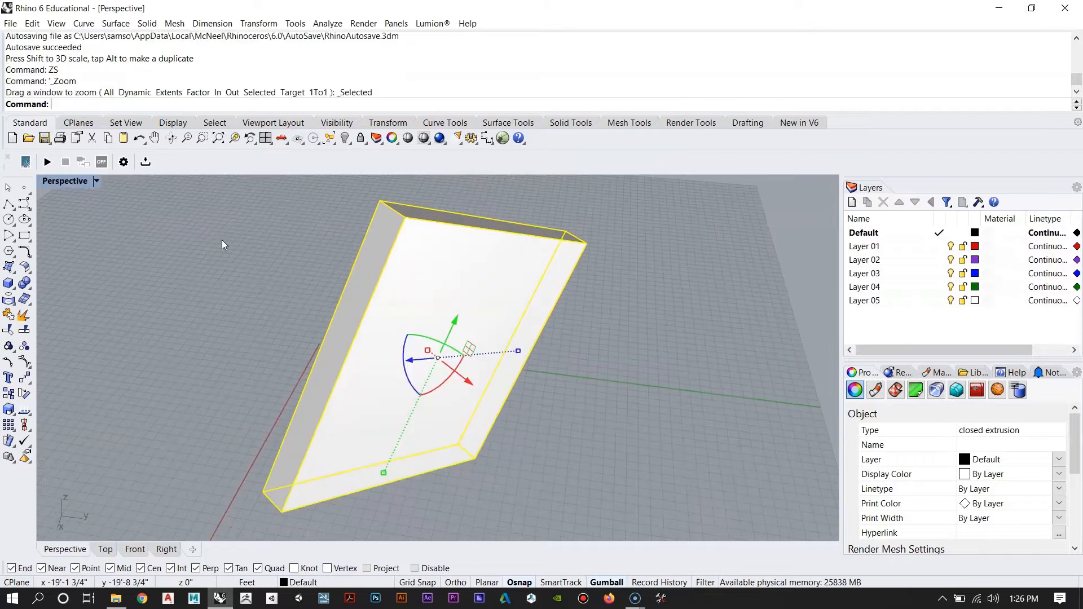
right_click_drag(466, 293, 466, 343)
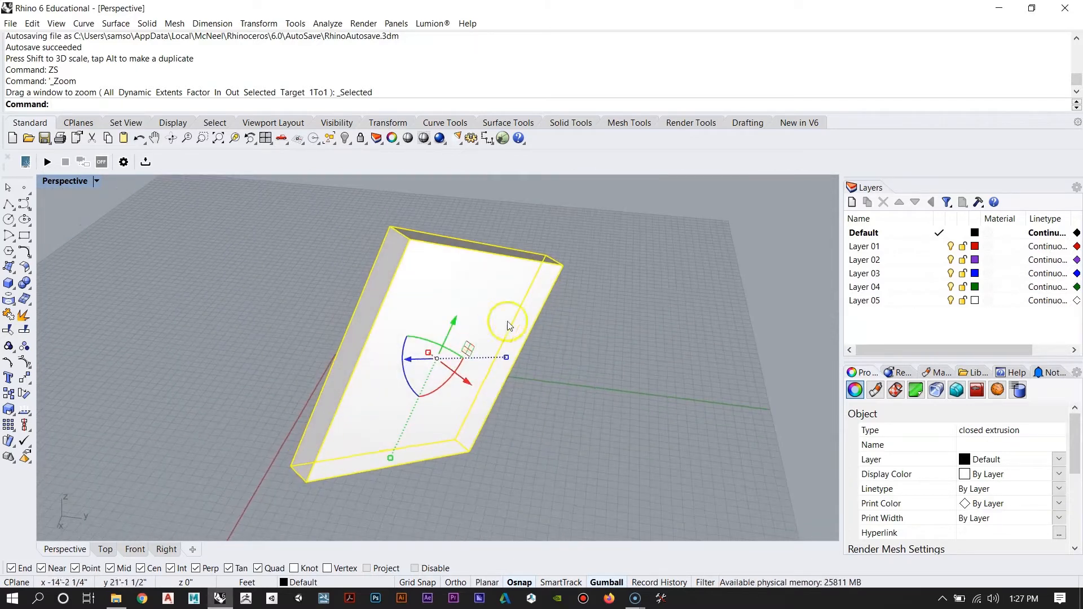
Step: Undo all the gumball scaling, rotating and moving of the box, back to its original shape at the origin
key("ctrl+z")
key("ctrl+z")
key("ctrl+z")
key("ctrl+z")
key("ctrl+z")
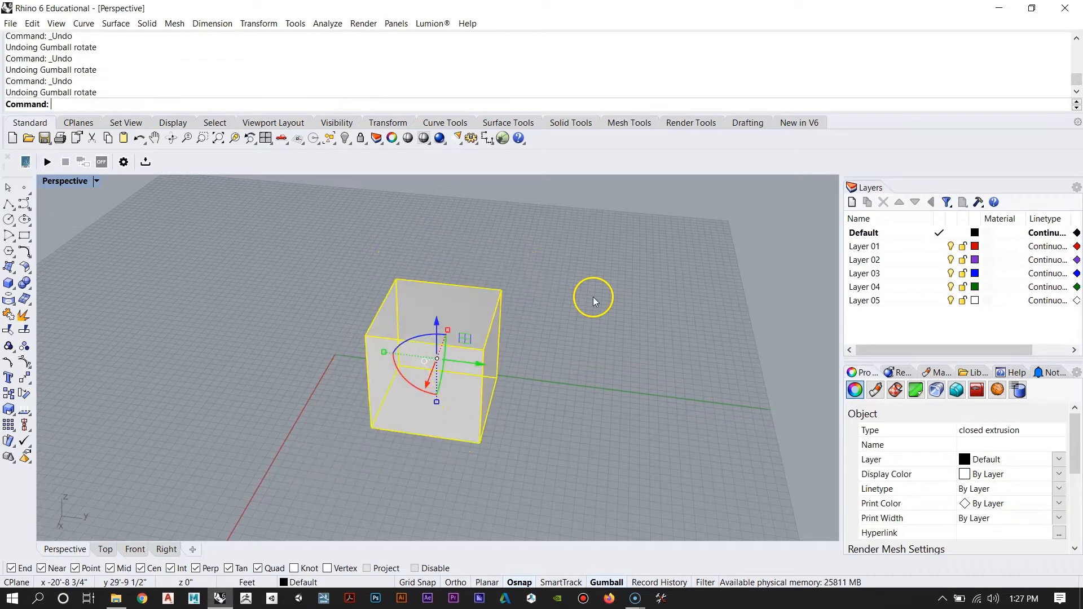
key("ctrl+z")
key("ctrl+z")
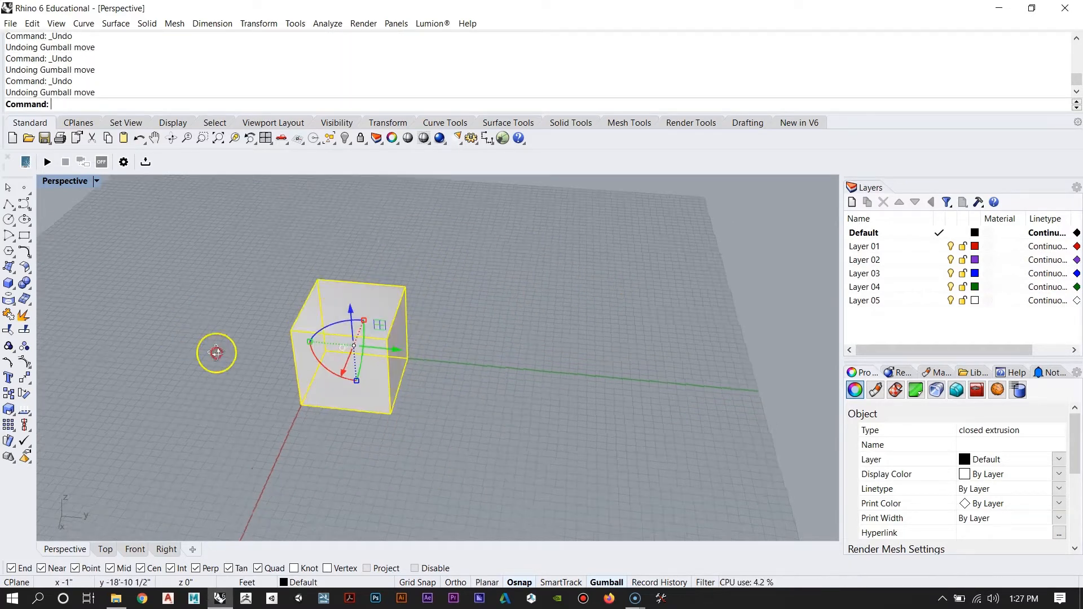
right_click_drag(213, 353, 361, 373)
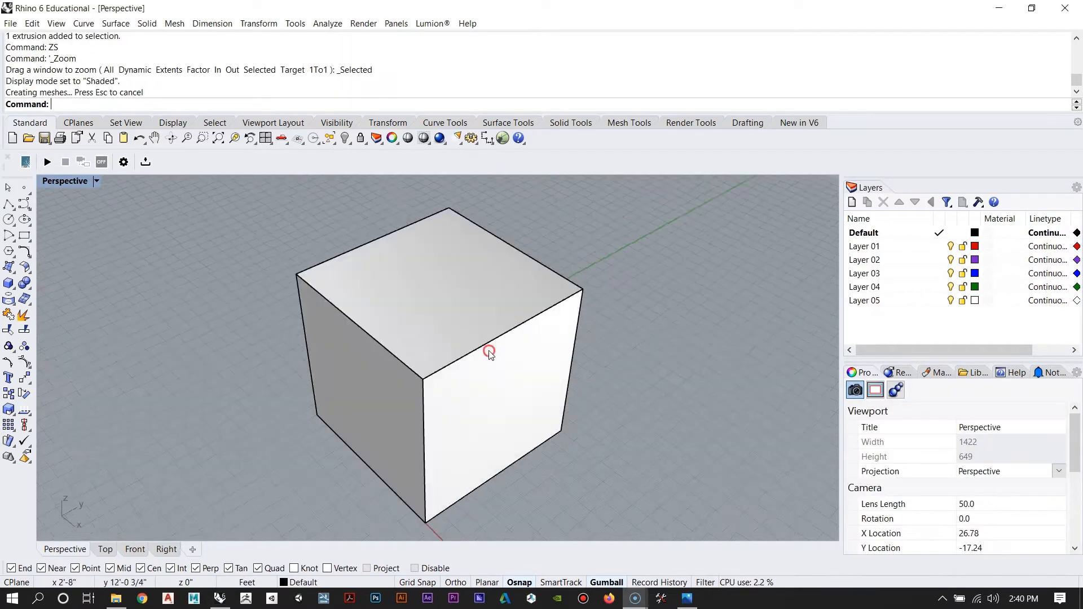
Step: Select the shaded box again and look over its gumball from several angles and distances
mouse_move(483, 350)
right_mouse_down()
mouse_move(403, 316)
mouse_move(345, 358)
mouse_move(438, 352)
right_mouse_up()
left_click(439, 352)
right_click_drag(349, 389, 429, 378)
scroll(495, 363, "down", 7)
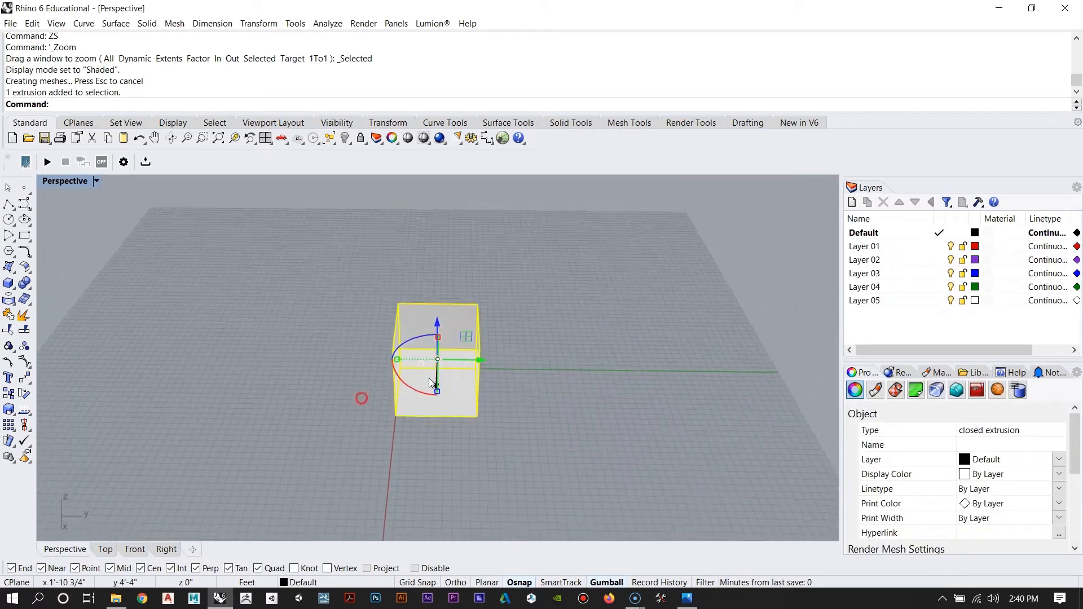
scroll(429, 382, "up", 5)
right_click_drag(357, 391, 386, 359)
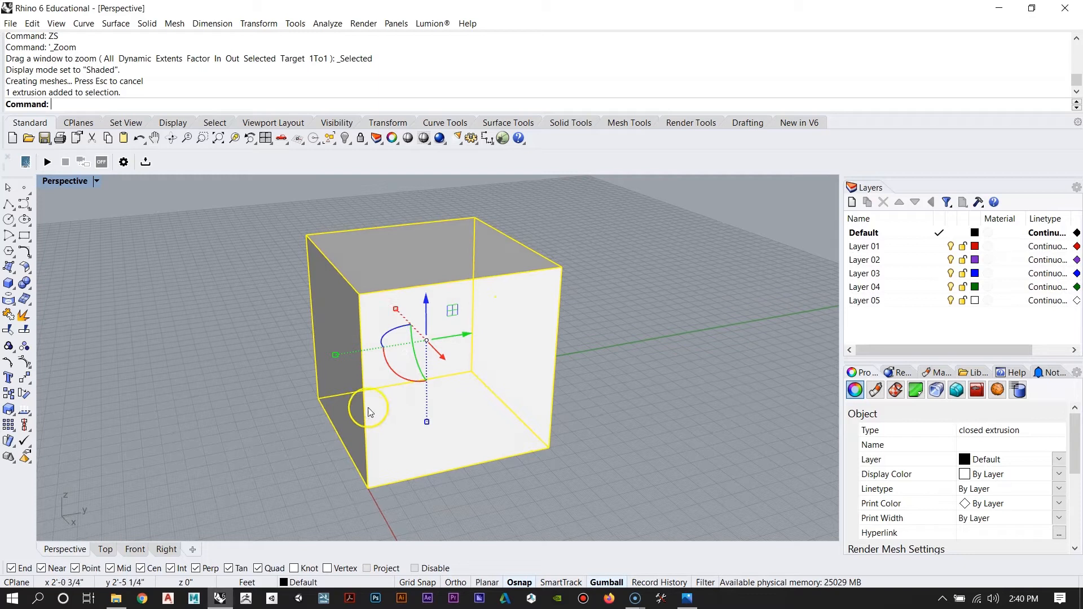
right_click_drag(459, 293, 438, 340)
scroll(414, 343, "down", 4)
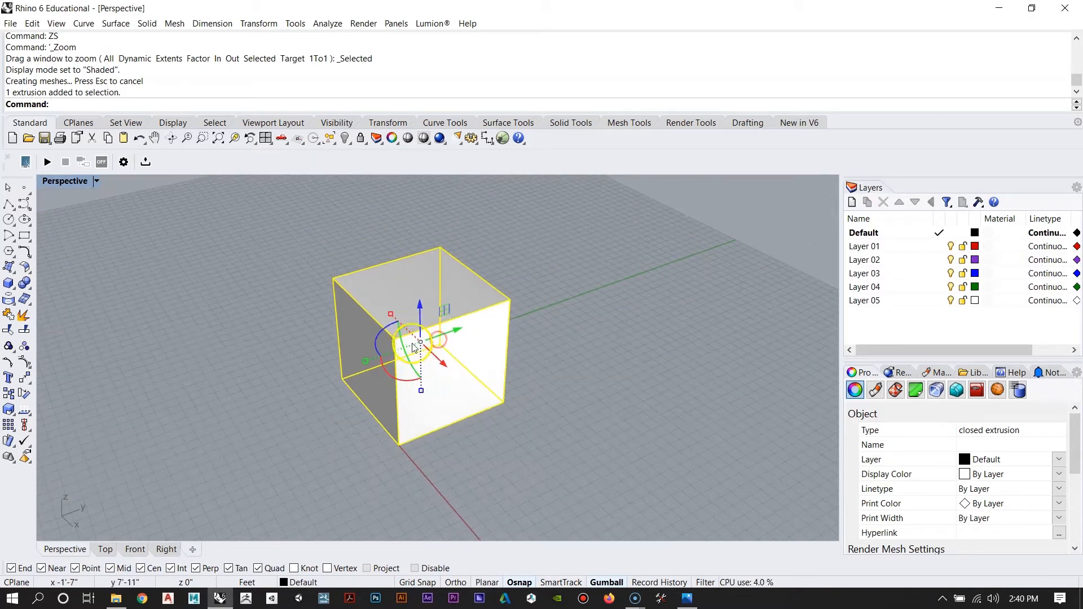
Step: Move the box along its green axis and raise it above the grid along its blue axis with the gumball
left_click_drag(445, 337, 524, 323)
left_click_drag(503, 236, 503, 234)
right_click_drag(389, 324, 425, 311)
scroll(425, 310, "down", 4)
scroll(427, 305, "up", 6)
scroll(483, 241, "up", 3)
Step: Tilt the raised box by rotating it about its red axis with the gumball
right_click_drag(483, 248, 403, 300)
scroll(403, 300, "down", 5)
left_click_drag(398, 323, 404, 367)
right_click_drag(404, 367, 456, 323)
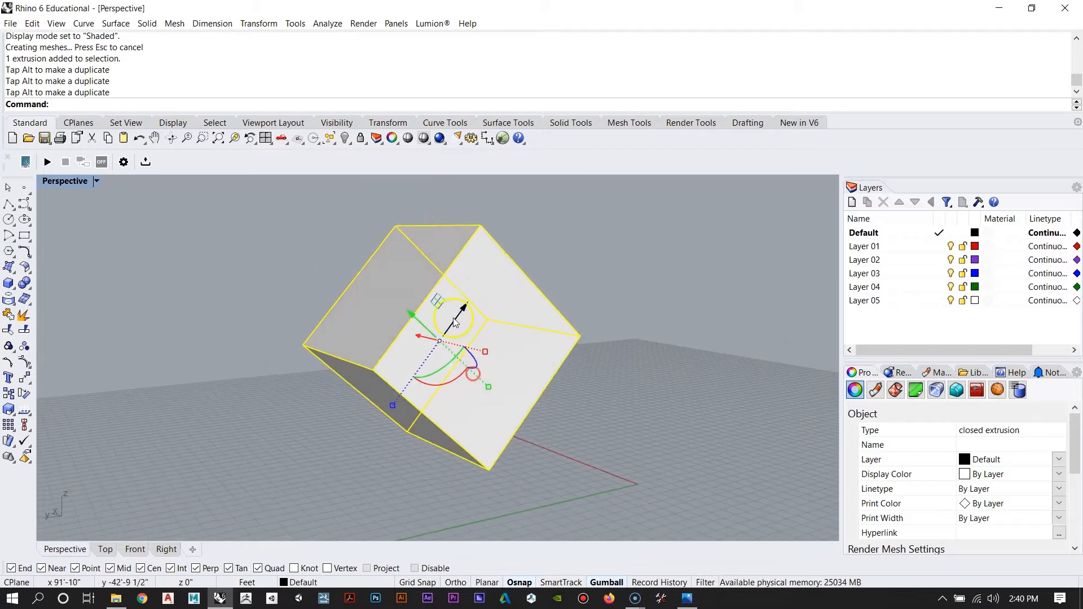
Step: Move the tilted box along its own tilted blue axis with the gumball and inspect its new position
left_click_drag(492, 296, 504, 287)
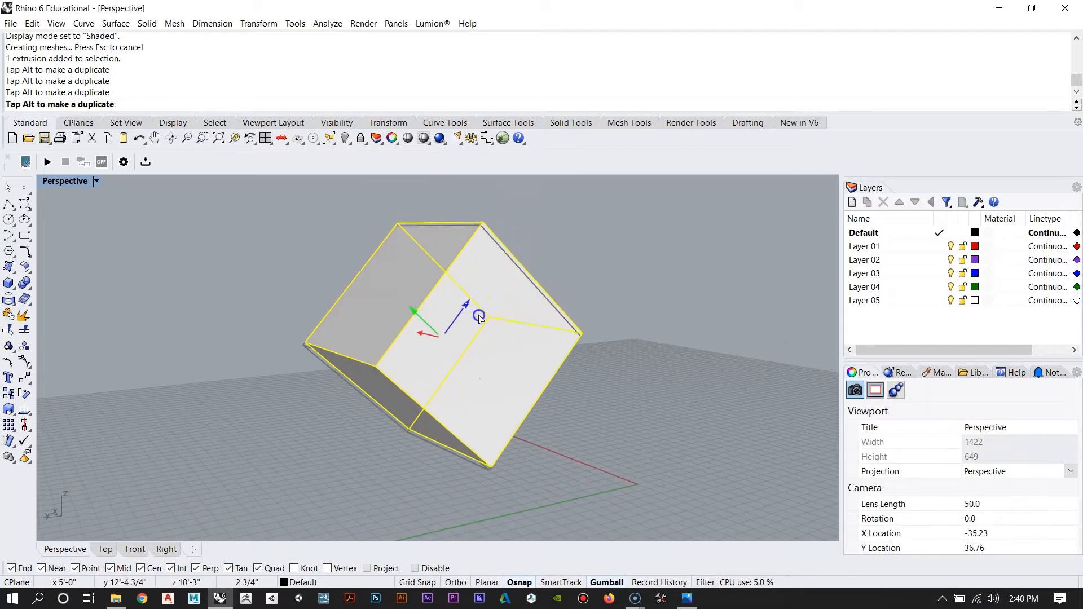
left_click_drag(462, 356, 521, 303)
left_click_drag(551, 267, 515, 321)
right_click_drag(515, 321, 589, 226)
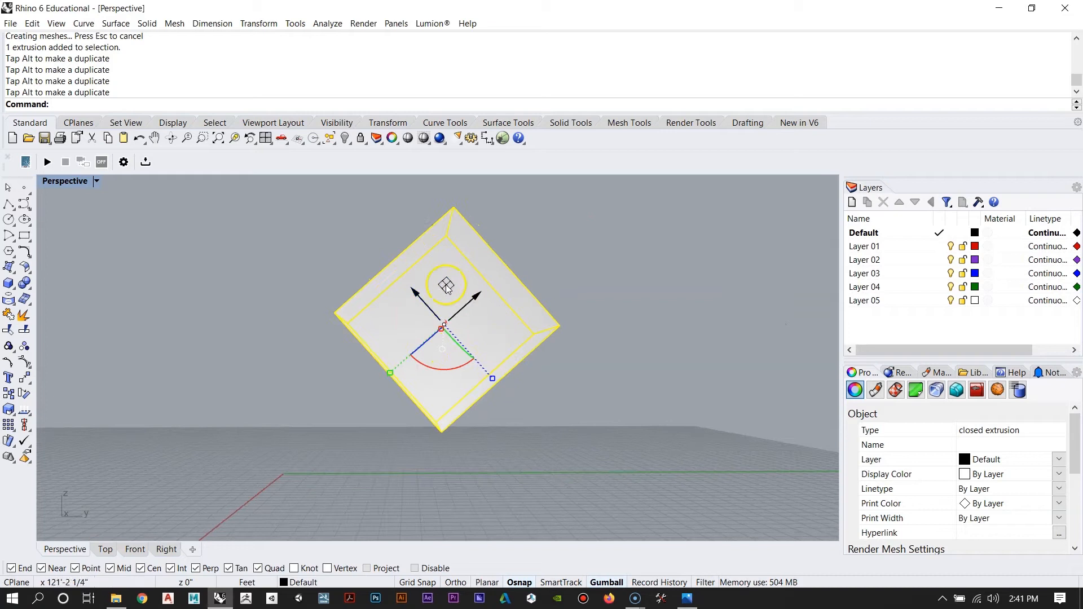
right_click_drag(446, 292, 516, 351)
scroll(453, 363, "down", 4)
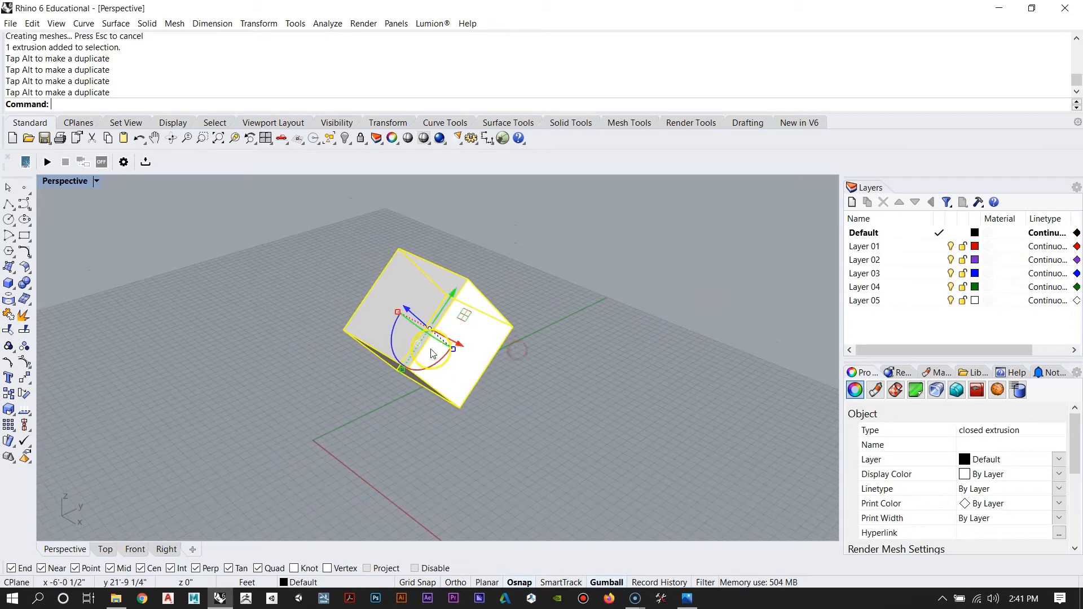
Step: Rotate the tilted box further about several of its own axes with the gumball's rotation arcs
scroll(433, 352, "up", 6)
right_click_drag(406, 345, 562, 286)
left_click_drag(363, 352, 394, 332)
right_click_drag(417, 356, 406, 356)
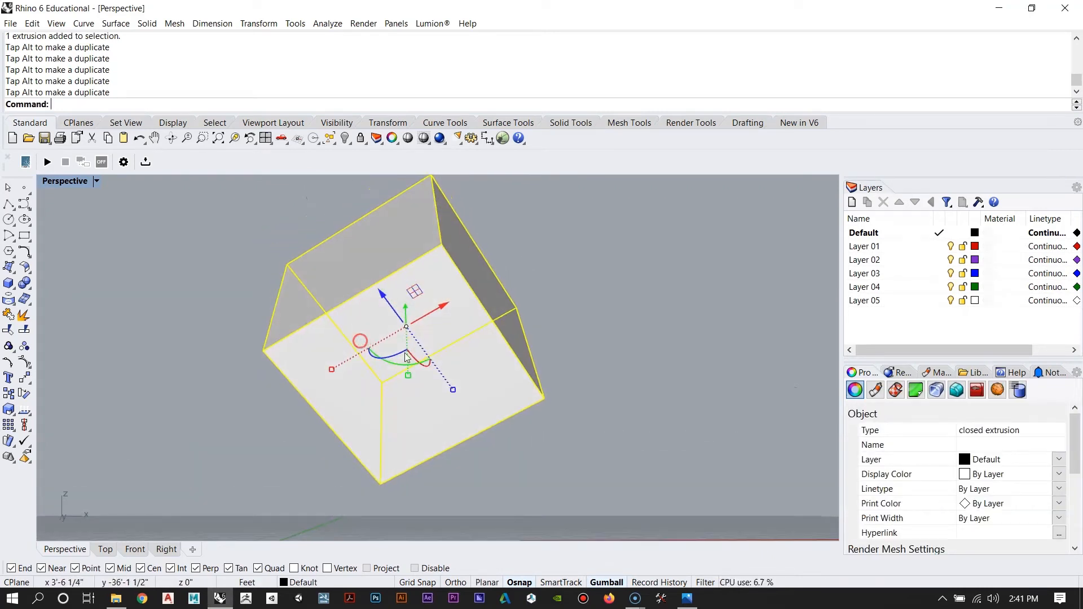
left_click_drag(416, 356, 431, 373)
right_click_drag(431, 367, 435, 379)
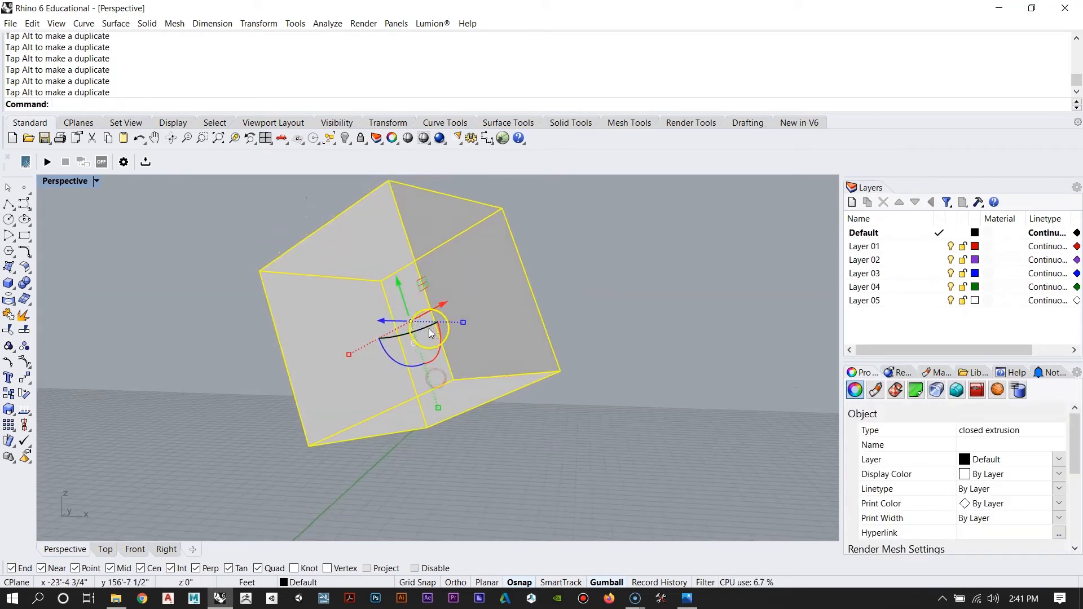
left_click_drag(441, 331, 438, 345)
Step: Examine the rotated box and its gumball's orientation against the grid axes from several angles and distances
right_click_drag(420, 372, 582, 464)
scroll(555, 340, "down", 7)
right_click_drag(542, 344, 195, 371)
right_click_drag(512, 330, 417, 372)
scroll(453, 429, "up", 4)
right_click_drag(440, 414, 446, 428)
scroll(477, 398, "down", 7)
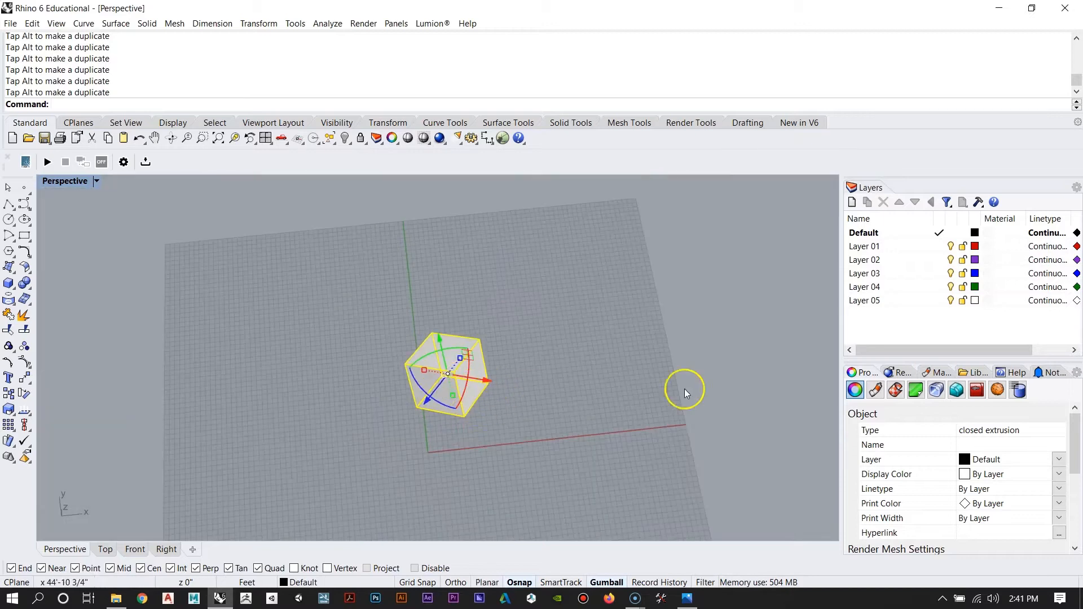
right_click_drag(402, 301, 459, 363)
scroll(513, 369, "up", 5)
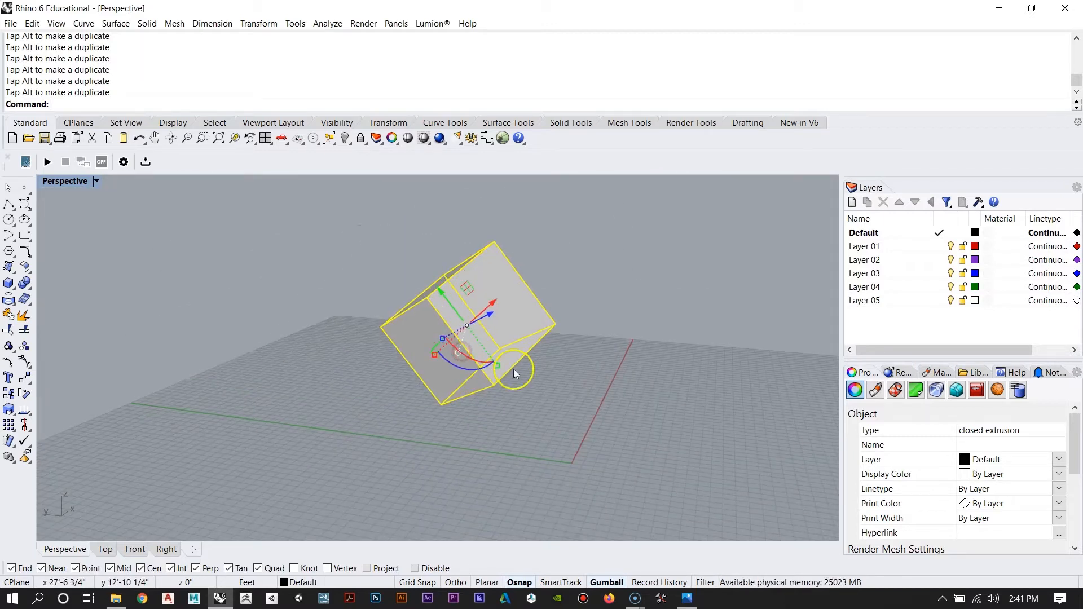
right_click_drag(556, 321, 505, 412)
scroll(410, 357, "down", 4)
right_click_drag(314, 455, 308, 383)
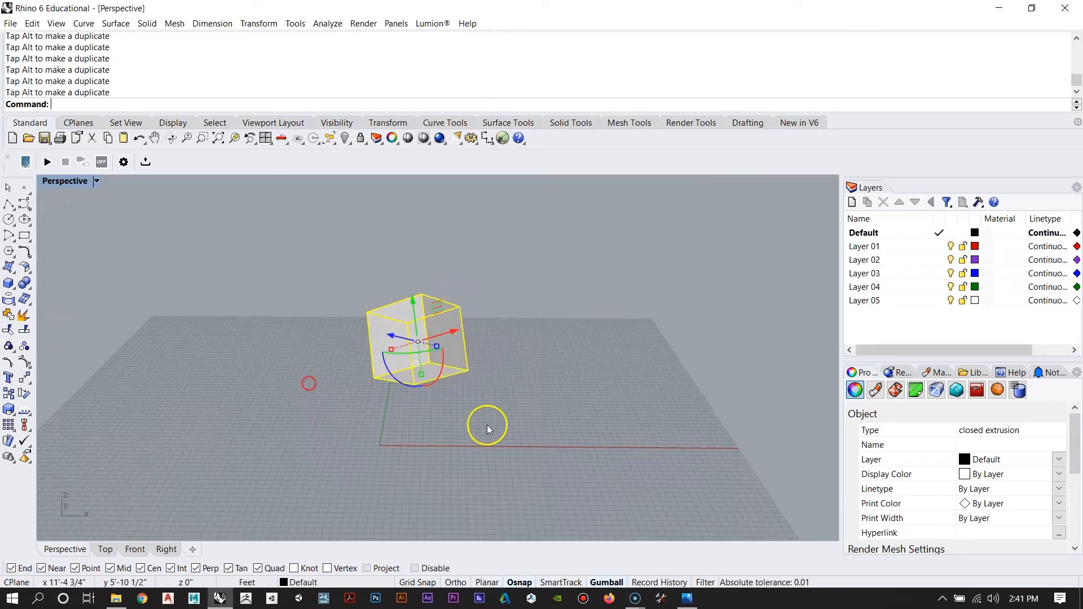
mouse_move(803, 450)
right_mouse_down()
mouse_move(491, 414)
mouse_move(574, 419)
right_mouse_up()
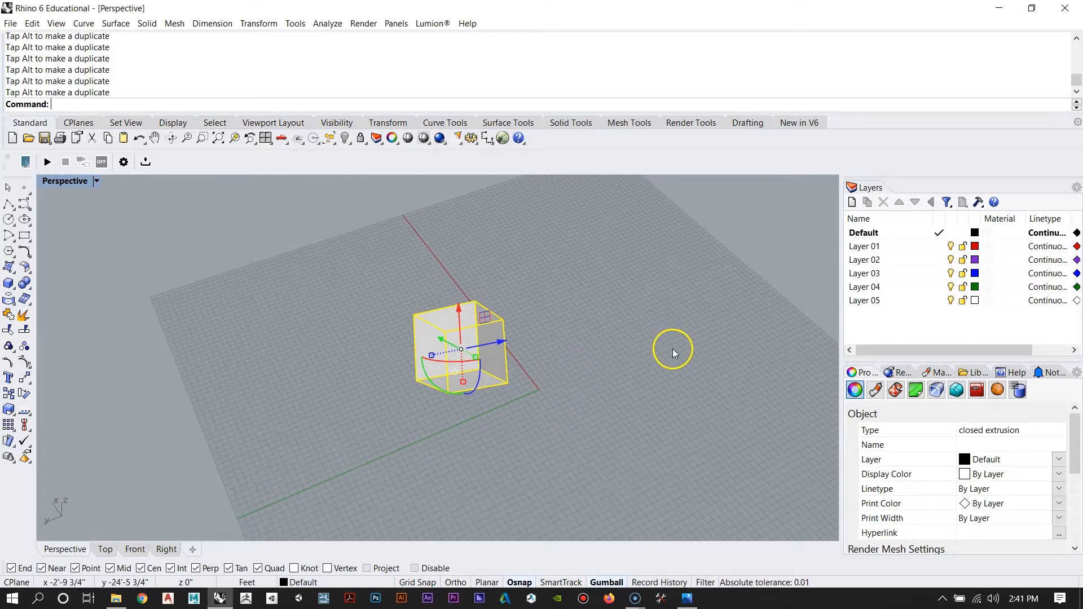
mouse_move(236, 486)
right_mouse_down()
mouse_move(525, 374)
mouse_move(402, 403)
mouse_move(276, 347)
mouse_move(198, 339)
mouse_move(330, 370)
right_mouse_up()
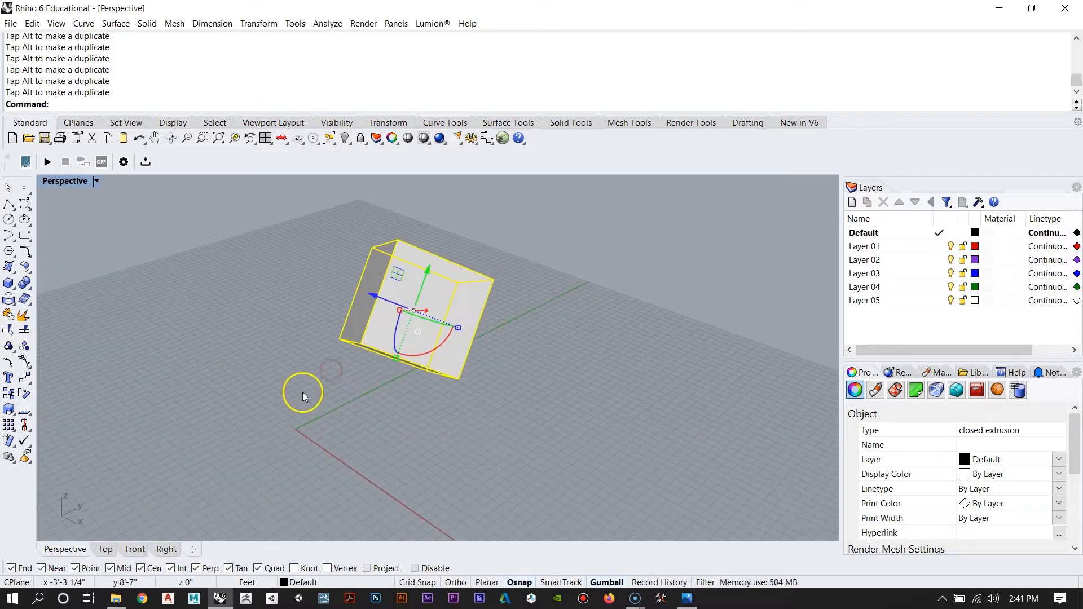
Step: Reselect the rotated box and set the gumball alignment to World with the GumballAlignment command
left_click(194, 387)
left_click(362, 310)
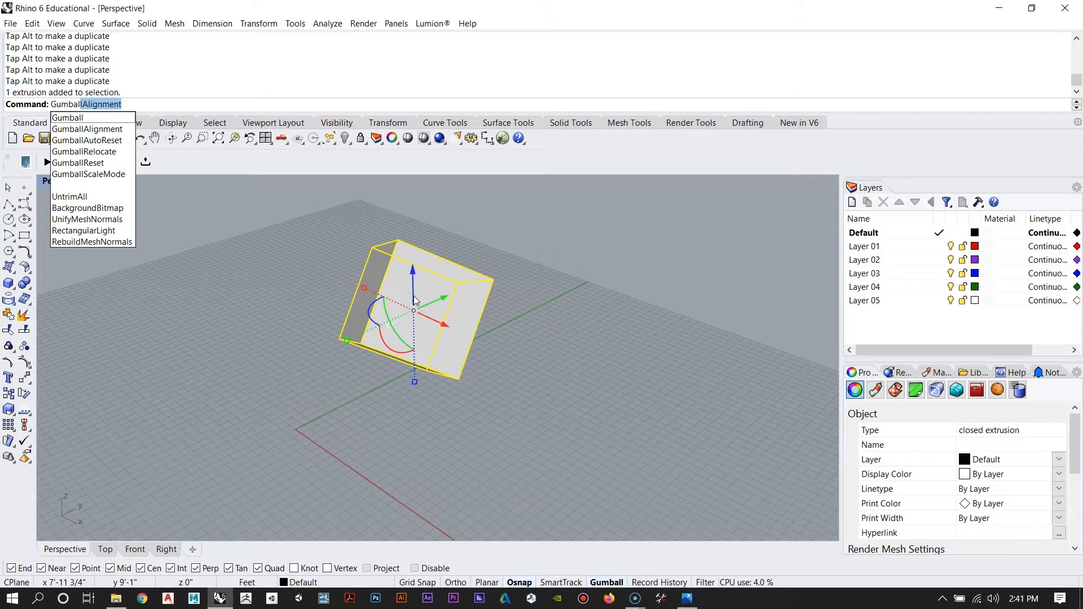
type("Gumball")
key("Return")
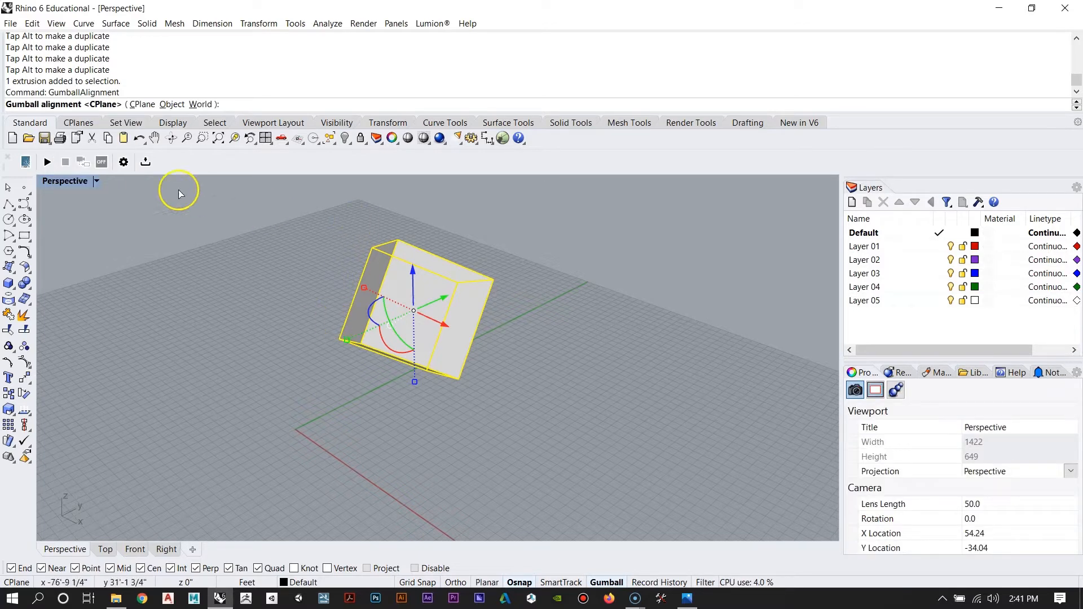
right_click_drag(414, 265, 302, 286)
scroll(415, 298, "up", 4)
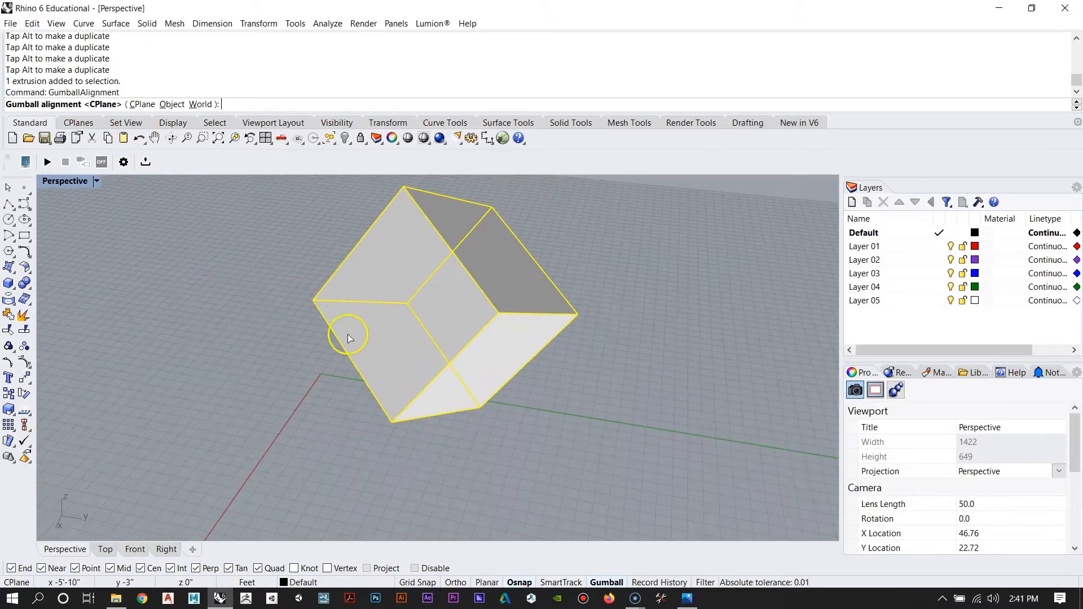
right_click_drag(347, 341, 478, 335)
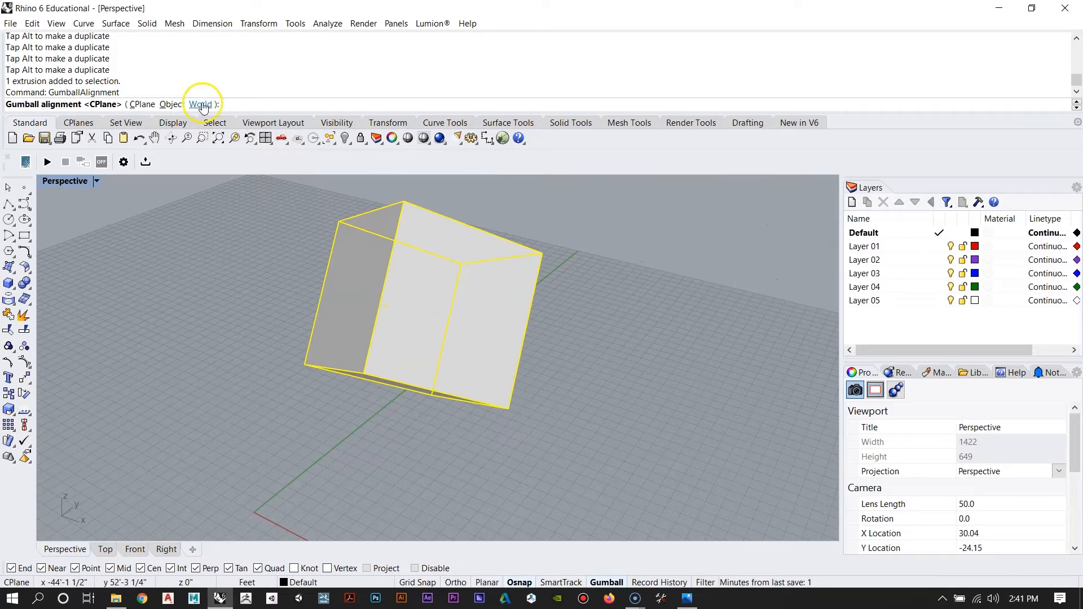
right_click_drag(543, 269, 633, 410)
scroll(530, 412, "down", 5)
Step: Move the box upward along the world vertical axis and sideways along the horizontal directions with the world-aligned gumball
right_click_drag(529, 409, 434, 267)
right_click_drag(322, 262, 396, 286)
left_click_drag(407, 290, 408, 224)
right_click_drag(316, 338, 438, 414)
left_click_drag(475, 290, 557, 277)
right_click_drag(242, 378, 421, 351)
left_click_drag(443, 302, 498, 292)
right_click_drag(498, 293, 299, 283)
Step: Repeat GumballAlignment, set it to Object and look at the gumball on the tilted box
right_click(300, 282)
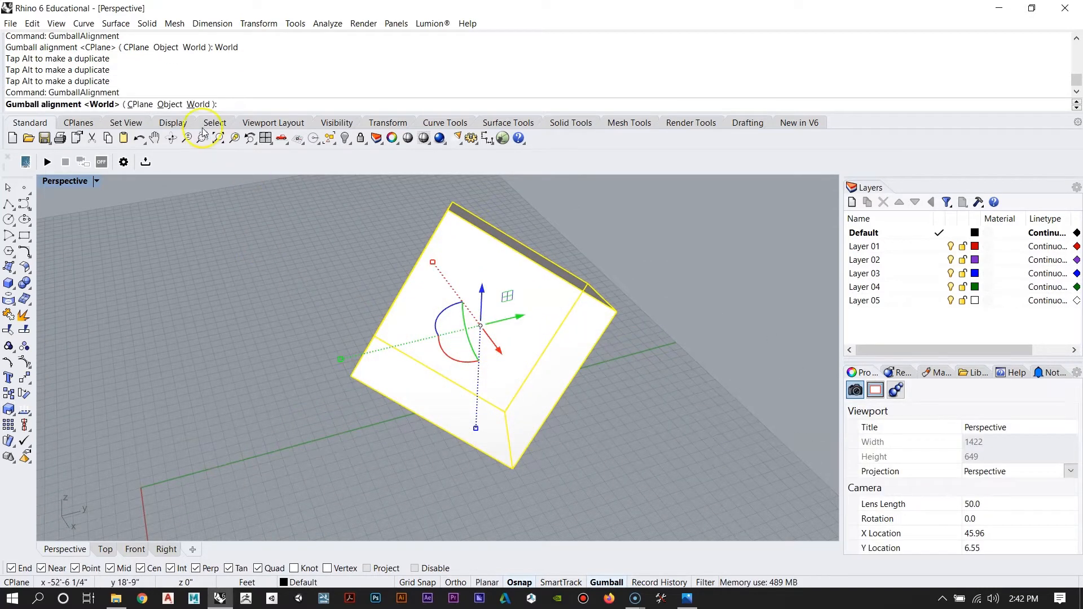
left_click(169, 105)
right_click_drag(632, 265, 615, 311)
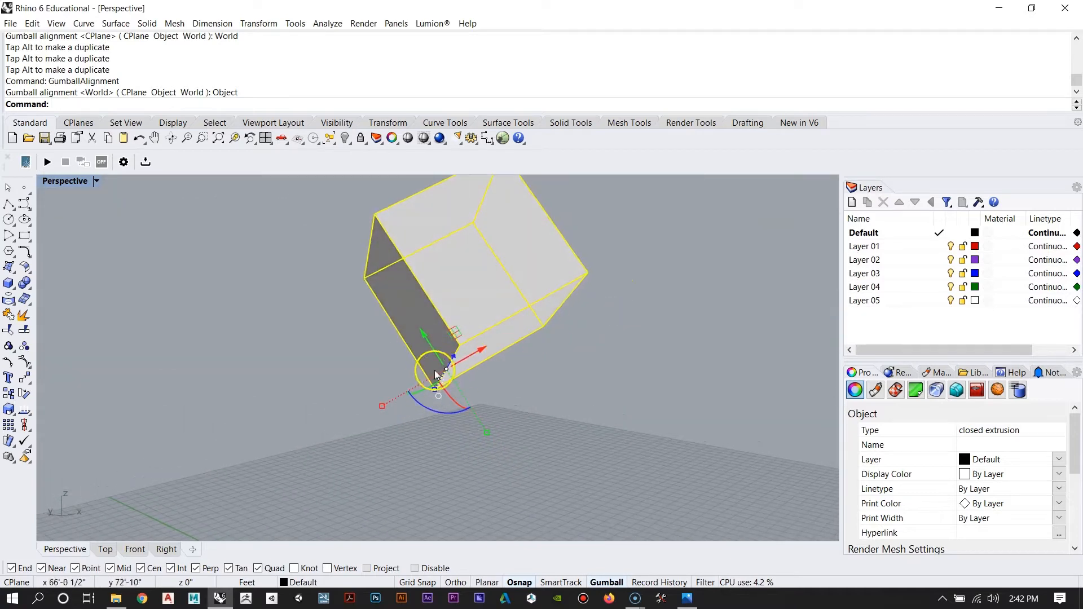
Step: Set the gumball alignment to CPlane and compare its axes with the construction plane grid
key("Return")
left_click(136, 104)
right_click_drag(664, 328, 225, 395)
left_click(145, 92)
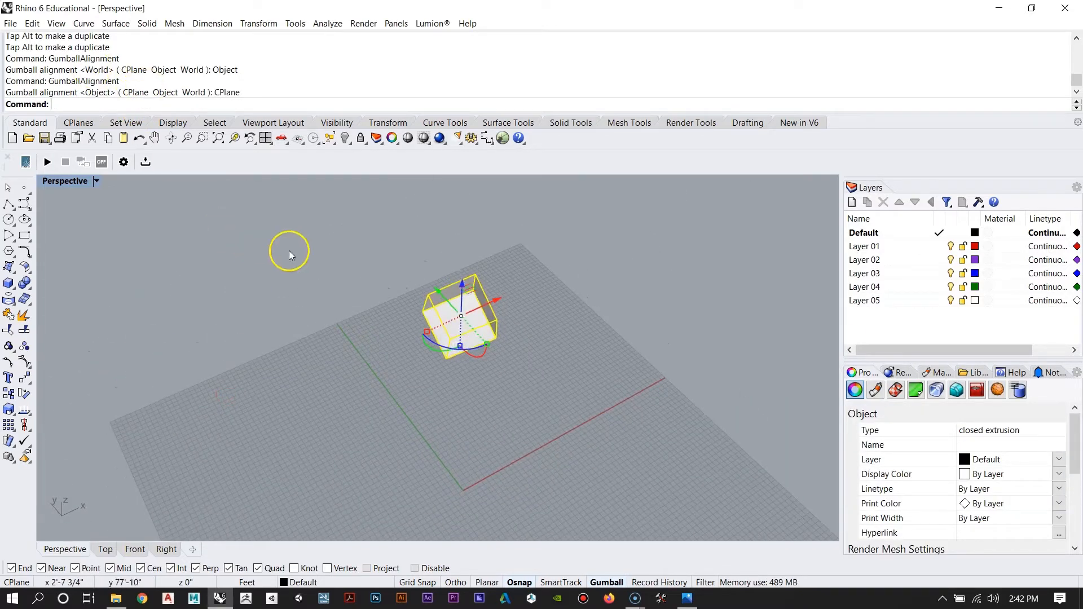
right_click_drag(516, 360, 420, 375)
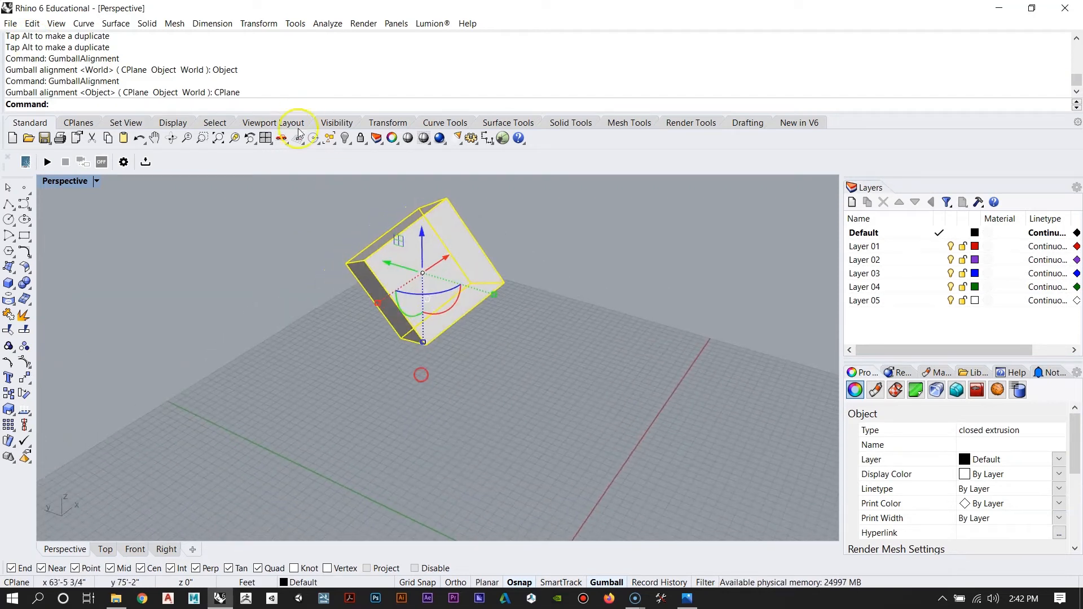
Step: Switch the gumball alignment from CPlane back to Object and check the axes against the box's faces
right_click(334, 388)
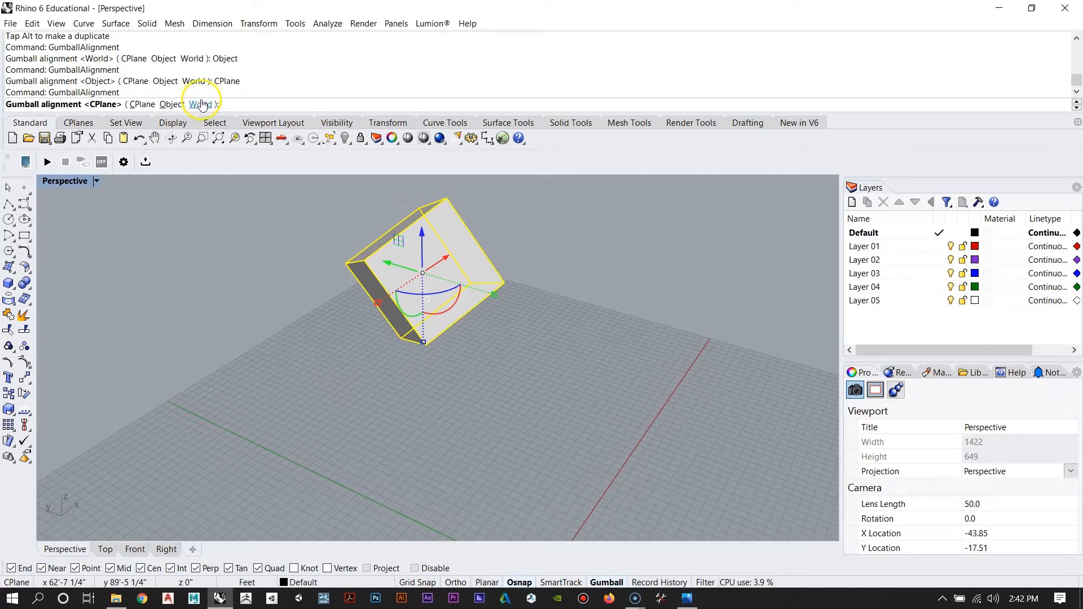
right_click_drag(388, 264, 280, 181)
left_click(171, 104)
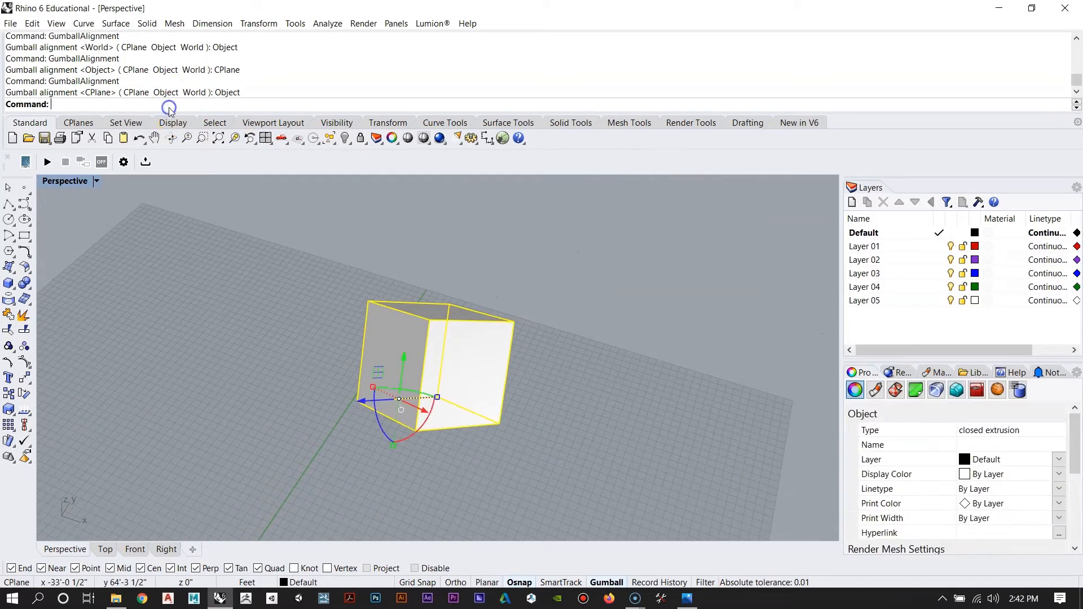
right_click_drag(418, 365, 297, 394)
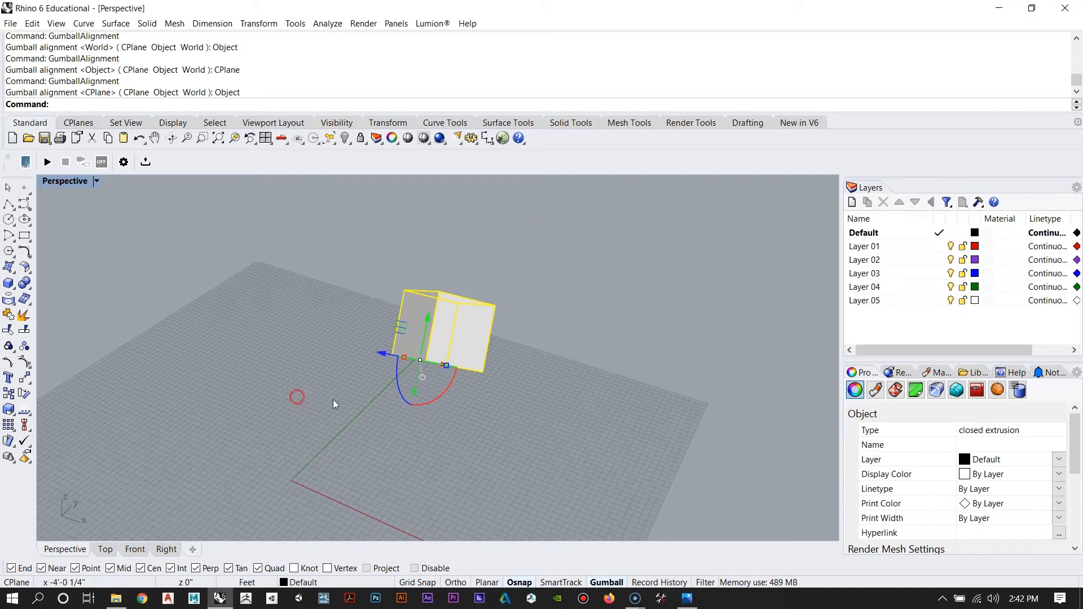
Step: Undo the box's gumball moves, rotations and scaling back to its upright position at the origin
key("ctrl+z")
key("ctrl+z")
key("ctrl+z")
key("ctrl+z")
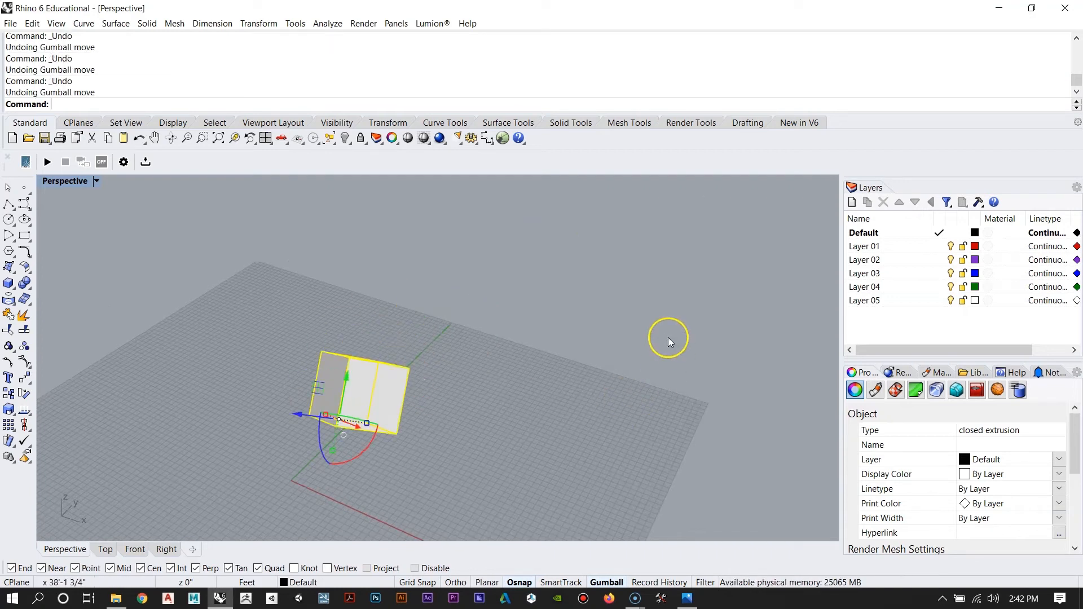
key("ctrl+z")
key("ctrl+z")
key("ctrl+z")
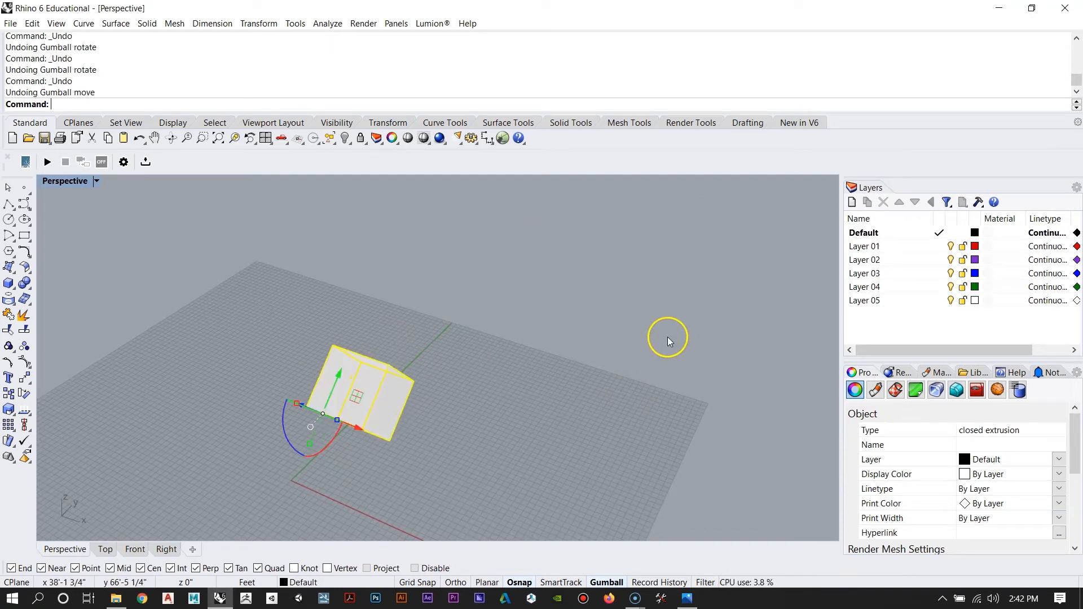
key("ctrl+z")
key("ctrl+z")
Step: Inspect the restored box at the origin from several angles, both deselected and selected with its gumball
right_click_drag(519, 368, 459, 336)
scroll(317, 361, "up", 7)
scroll(317, 361, "up", 2)
scroll(351, 406, "down", 6)
scroll(350, 406, "up", 6)
right_click_drag(361, 412, 312, 478)
scroll(408, 404, "down", 4)
right_click_drag(408, 404, 387, 360)
key("Escape")
scroll(402, 423, "up", 4)
right_click_drag(487, 381, 430, 405)
left_click(423, 377)
scroll(435, 411, "down", 3)
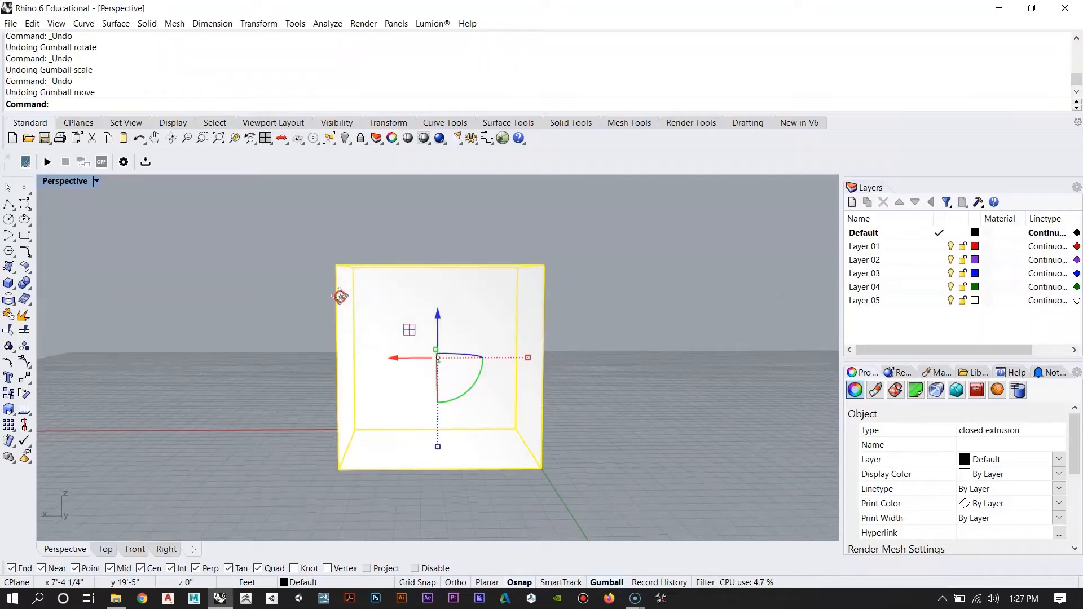
right_click_drag(336, 302, 422, 336)
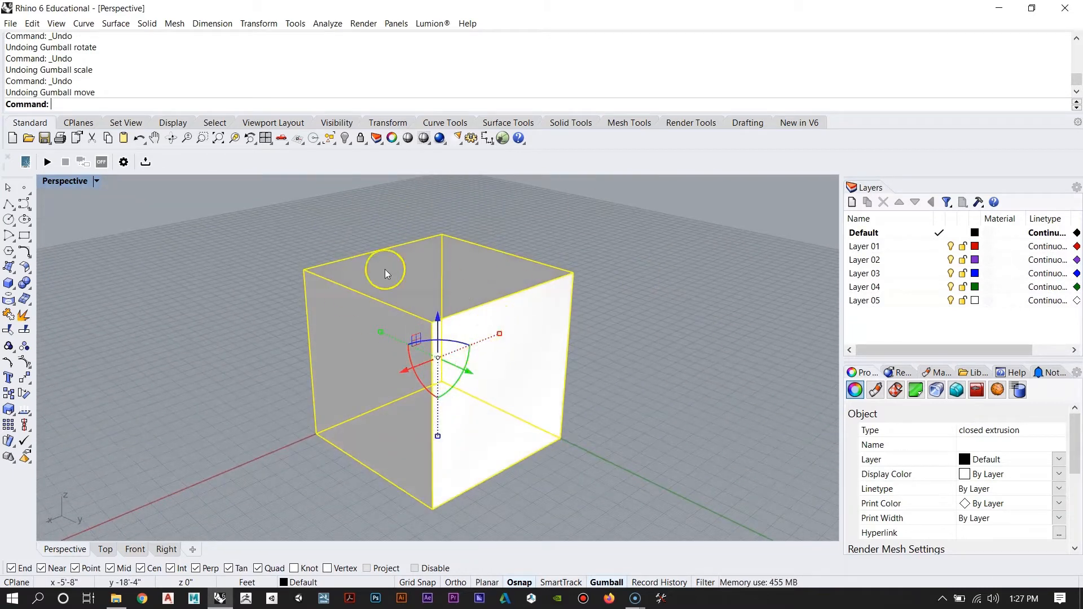
right_click_drag(519, 377, 473, 390)
Step: Deselect the box, run MoveEdge and choose the box's vertical edge that stands on the red axis
left_click(617, 438)
right_click_drag(616, 438, 456, 359)
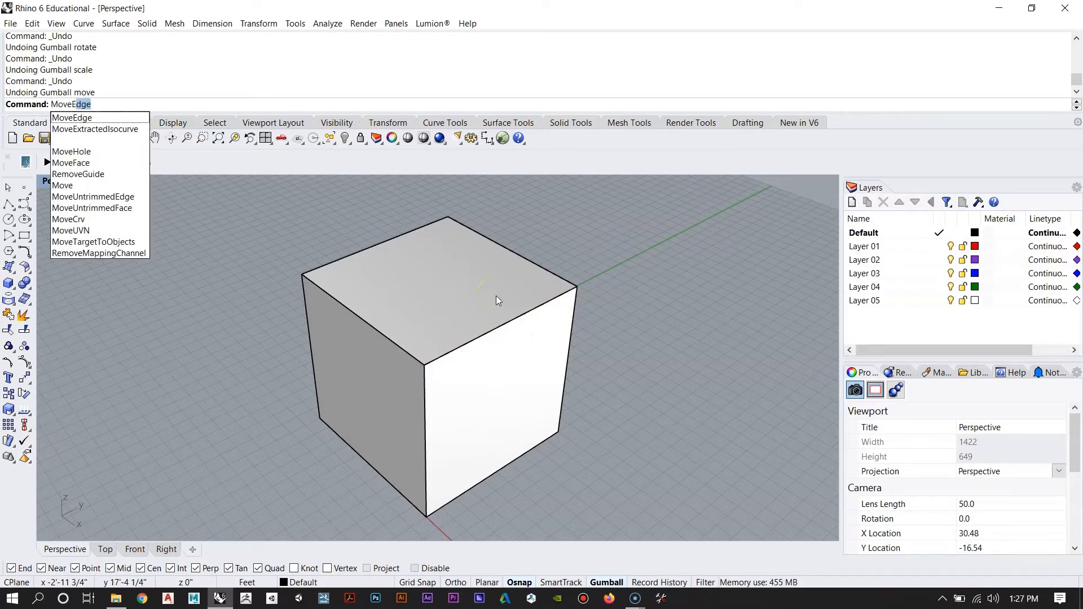
key("Return")
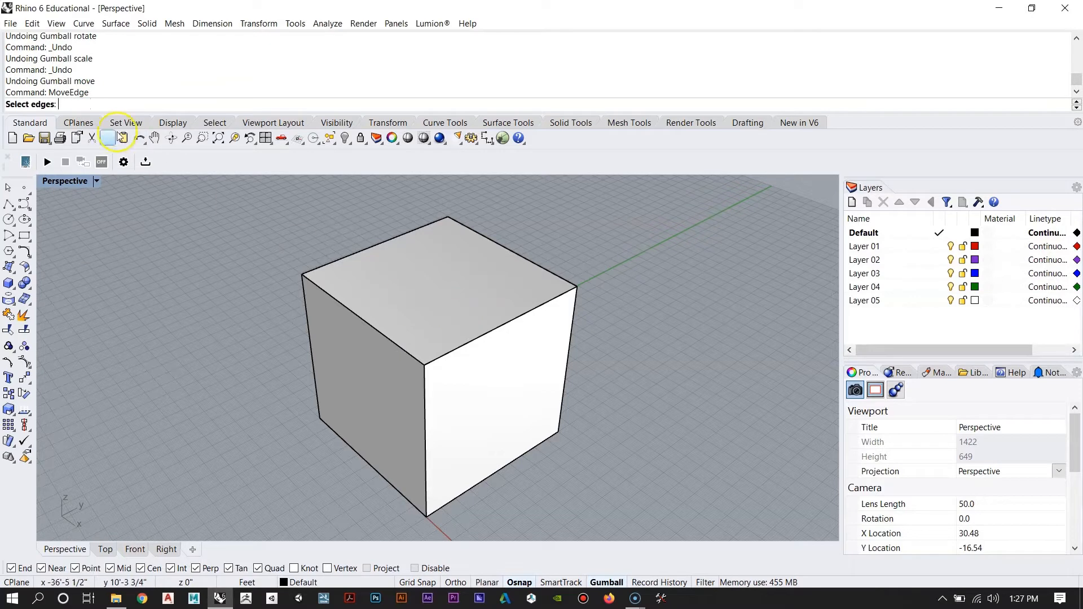
left_click(424, 390)
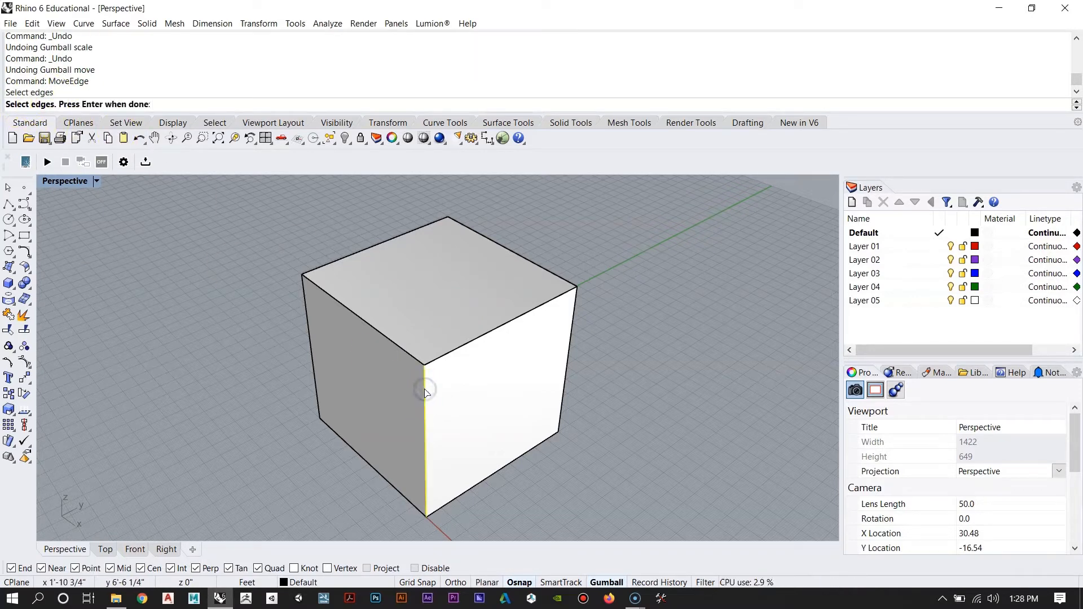
right_click_drag(425, 393, 314, 297)
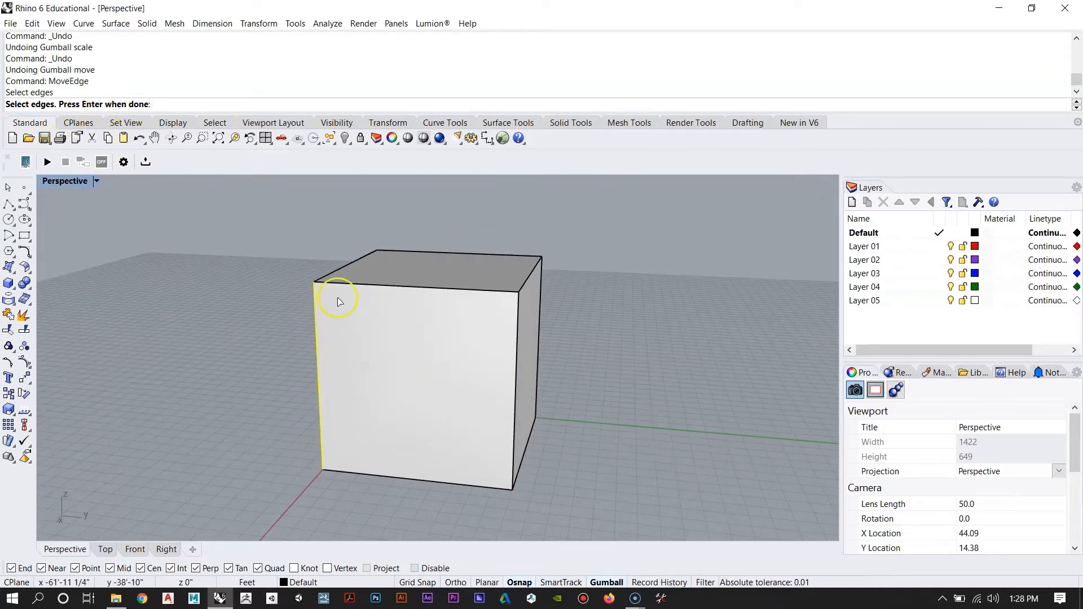
key("Return")
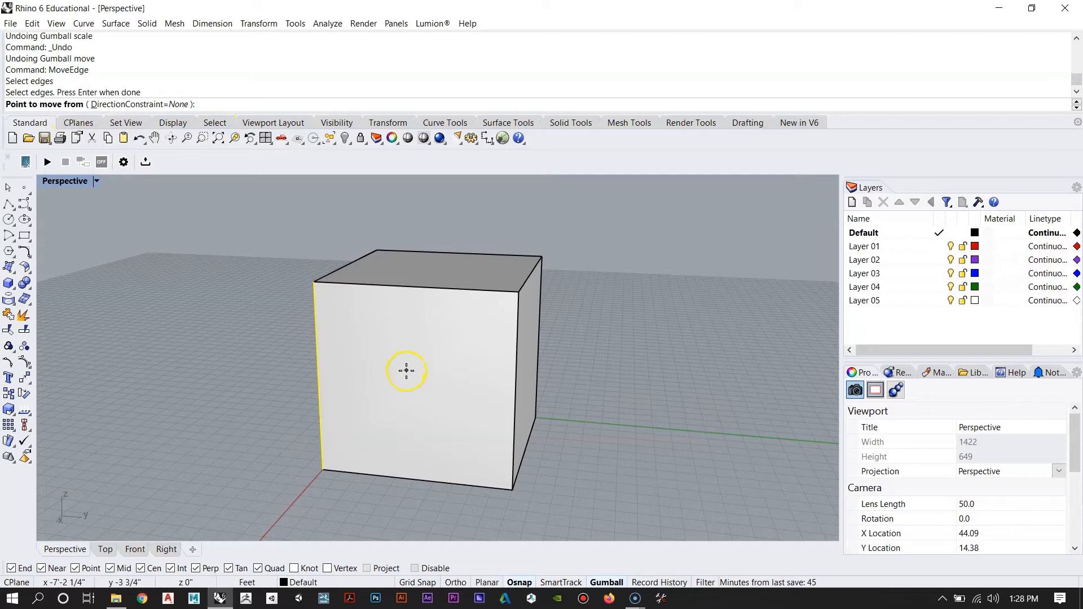
Step: Examine how the active object snaps, such as End, Int and Near, catch on the box's corners and edges for the base point
right_click_drag(324, 290, 303, 304)
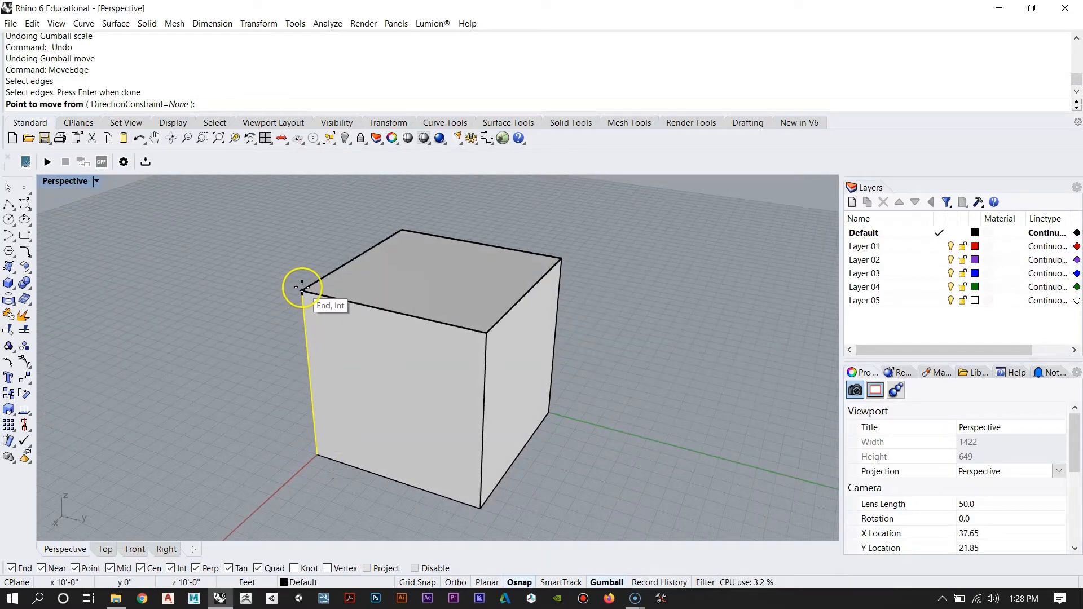
scroll(302, 290, "up", 5)
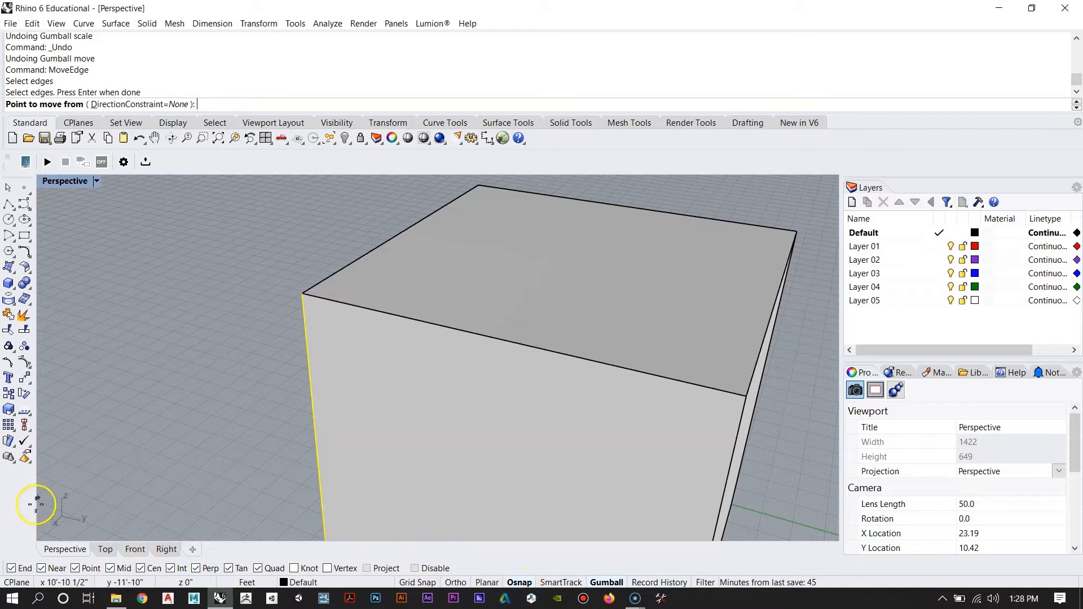
left_click(21, 569)
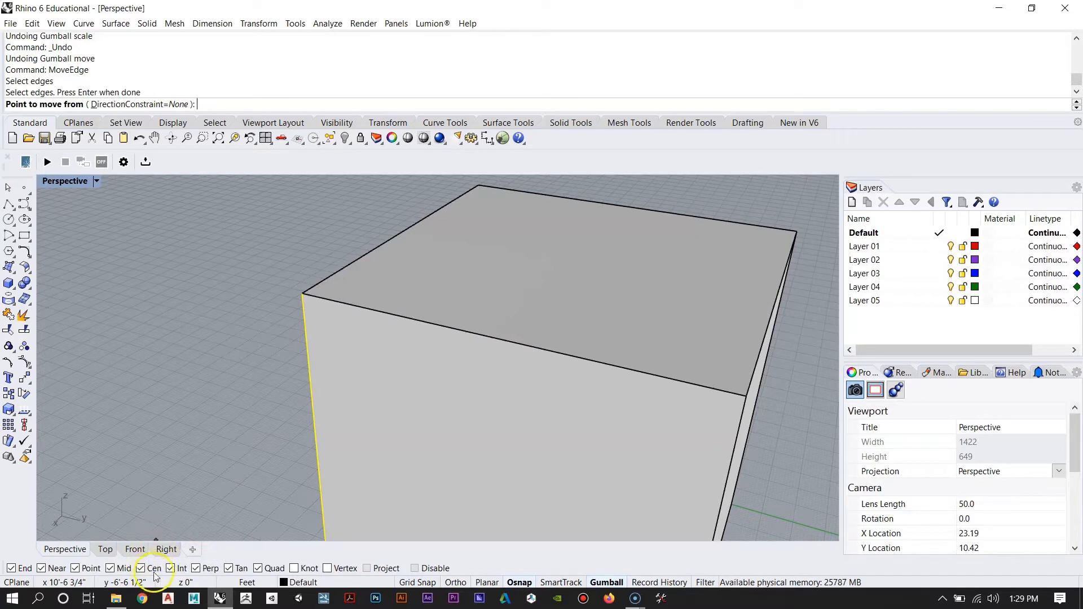
scroll(389, 406, "down", 7)
right_click_drag(479, 417, 398, 442)
scroll(436, 476, "up", 4)
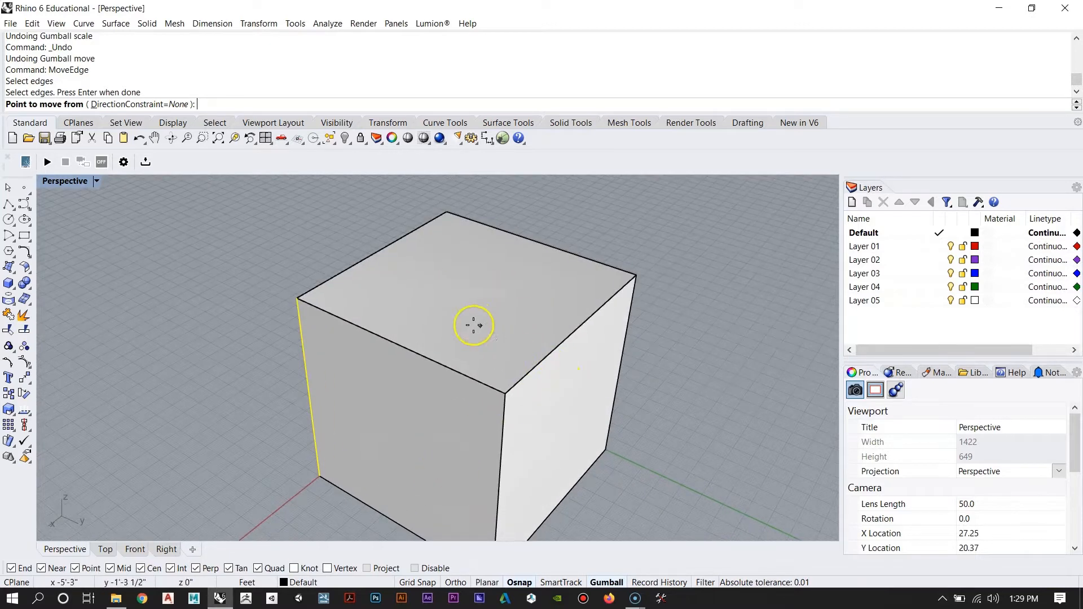
scroll(473, 325, "down", 2)
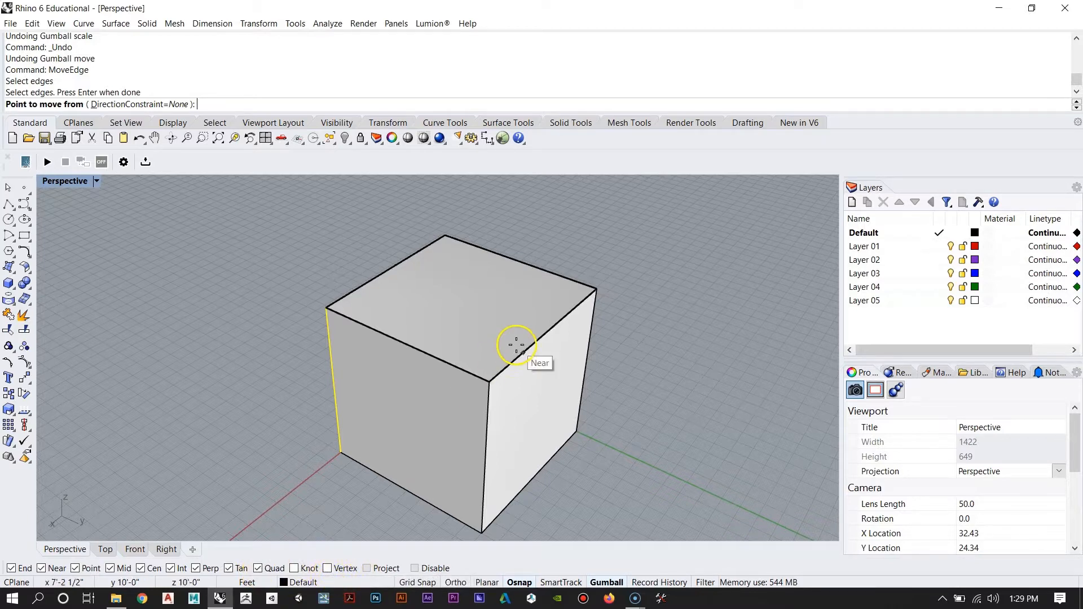
mouse_move(375, 355)
right_mouse_down()
mouse_move(367, 391)
mouse_move(659, 307)
mouse_move(389, 393)
mouse_move(476, 378)
mouse_move(494, 359)
right_mouse_up()
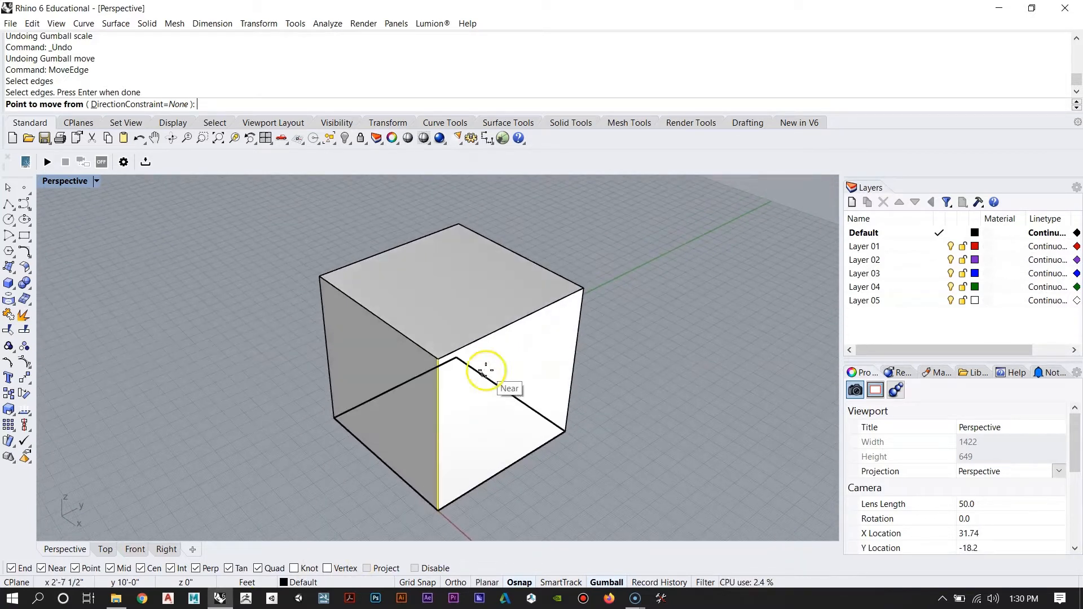
mouse_move(486, 388)
right_mouse_down()
mouse_move(345, 350)
mouse_move(360, 392)
mouse_move(336, 271)
right_mouse_up()
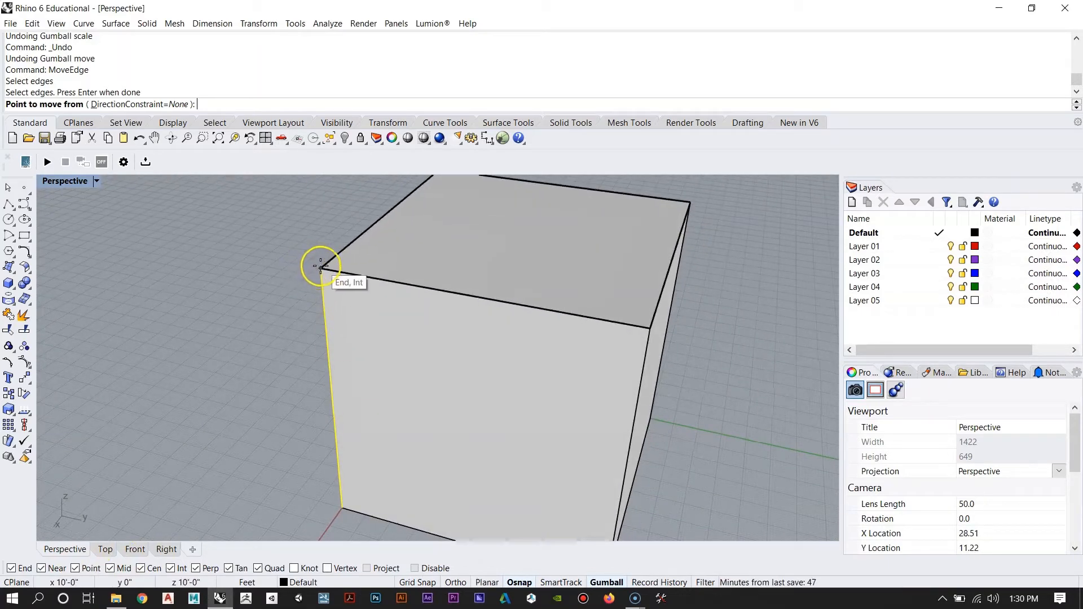
Step: Move the chosen vertical edge from its upper endpoint to a Near snap about 3'-4" along the adjoining top edge
left_click(319, 267)
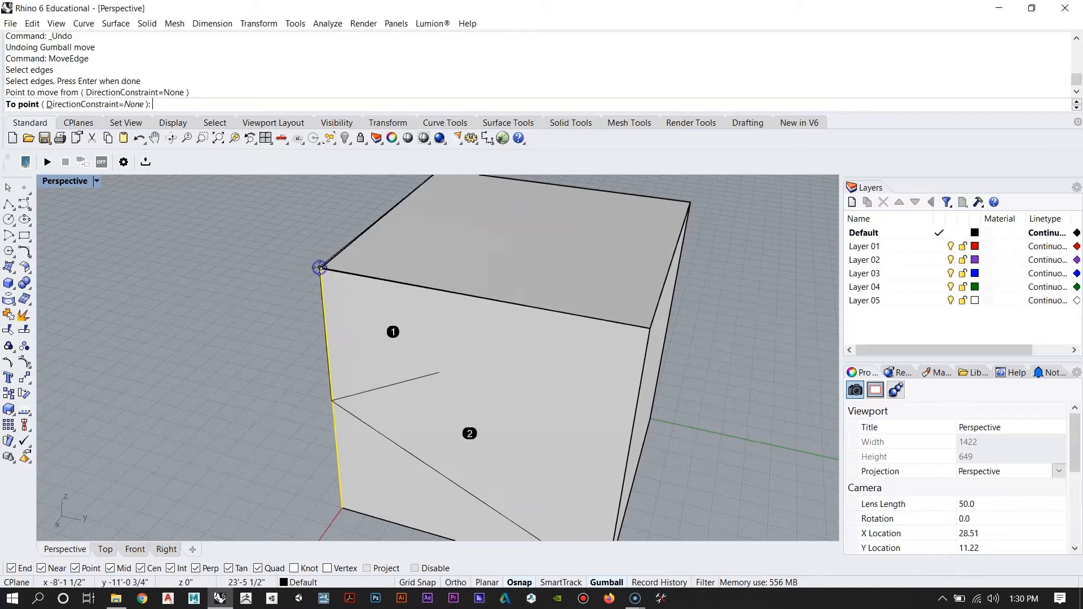
left_click(103, 179)
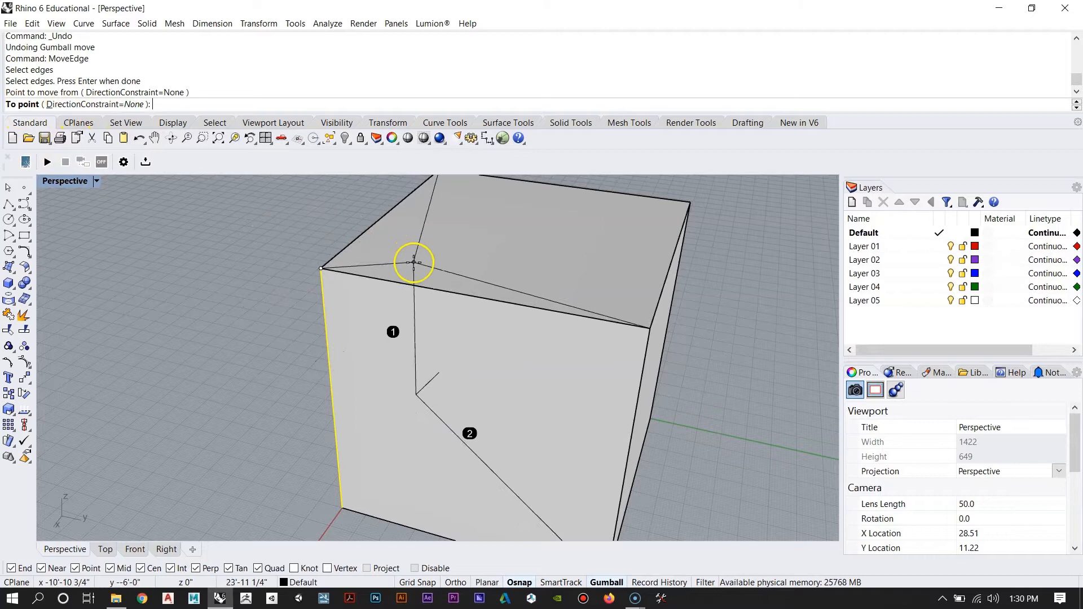
right_click_drag(325, 327, 320, 431)
right_click_drag(339, 301, 382, 307)
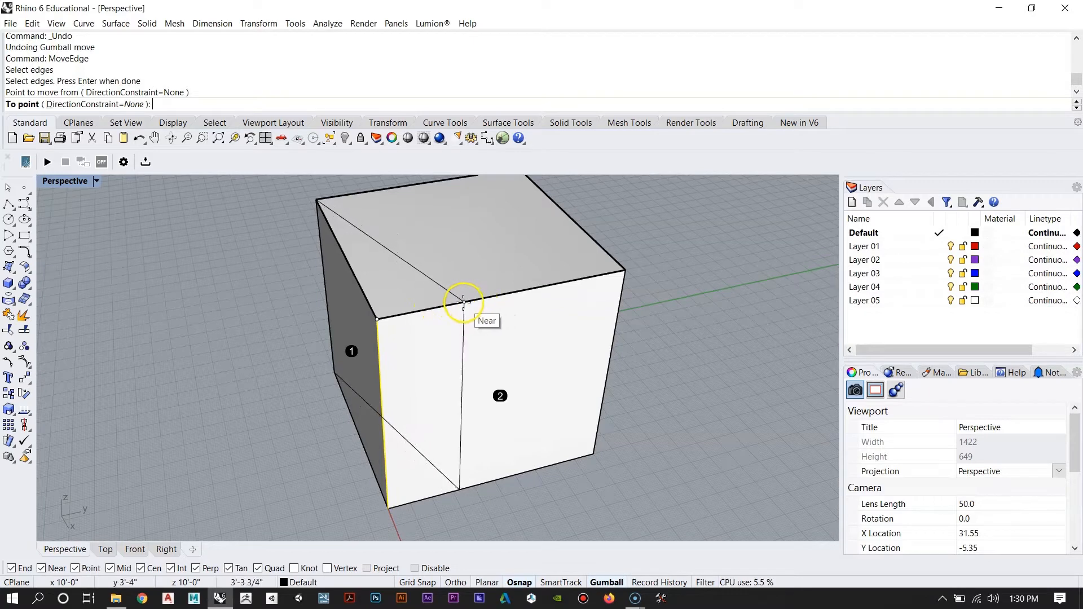
left_click(468, 302)
right_click_drag(509, 320, 564, 318)
right_click(564, 317)
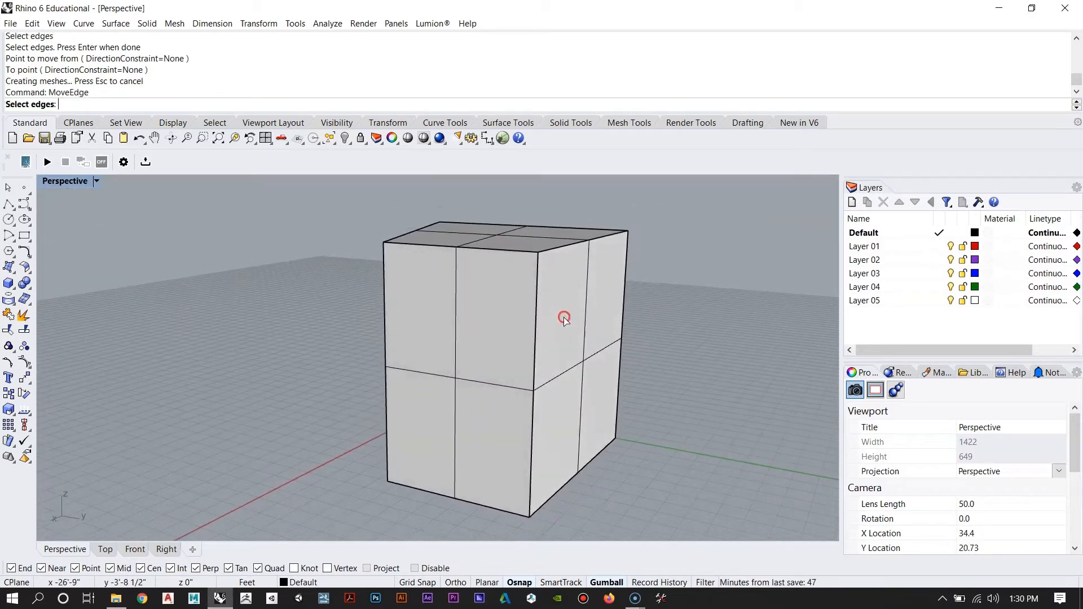
left_click(538, 312)
key("Escape")
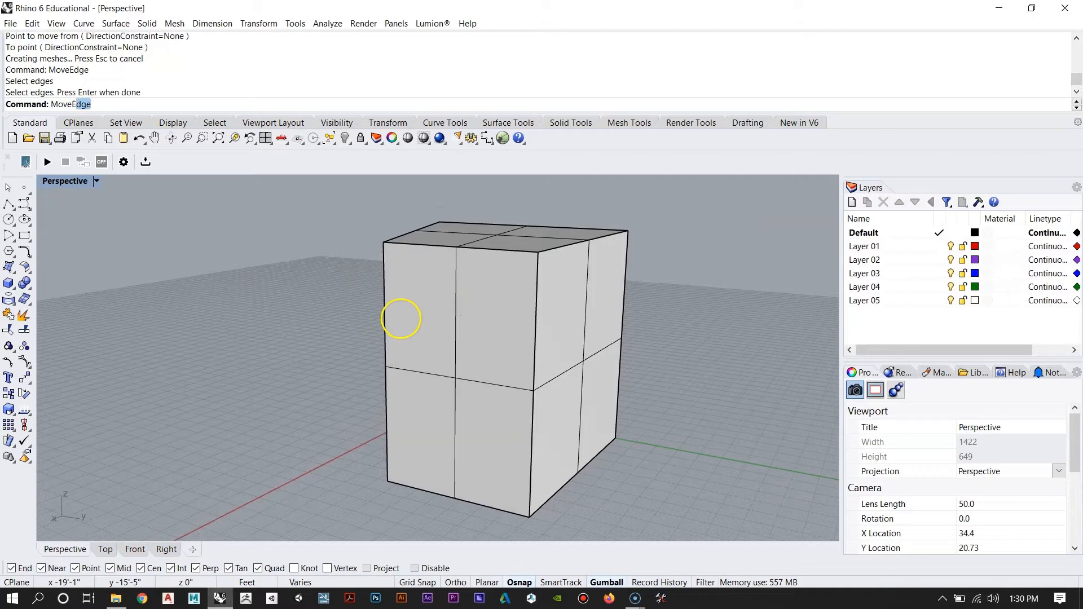
Step: Use MoveEdge to shift the vertical edge diagonally opposite the origin inward, from its upper endpoint to a Near snap at about y 7'-2"
key("Return")
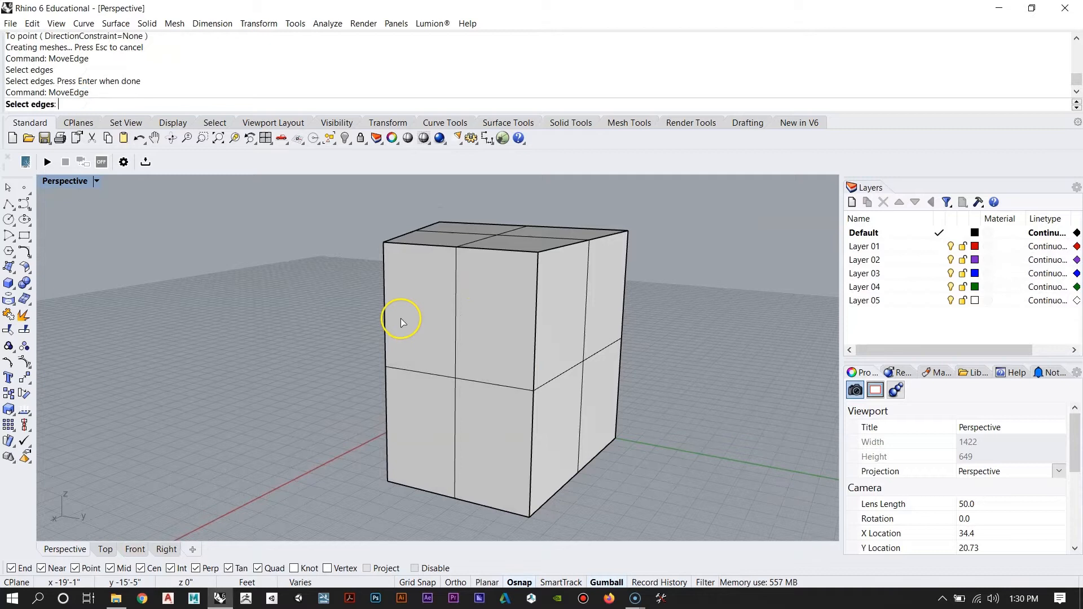
left_click(537, 292)
right_click_drag(536, 287, 561, 330)
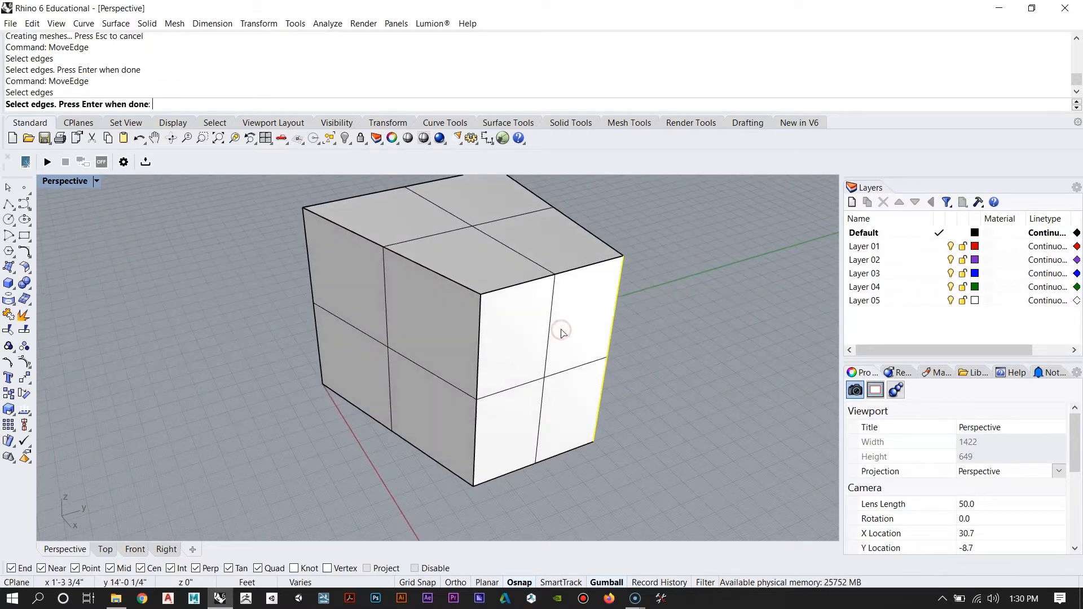
key("Return")
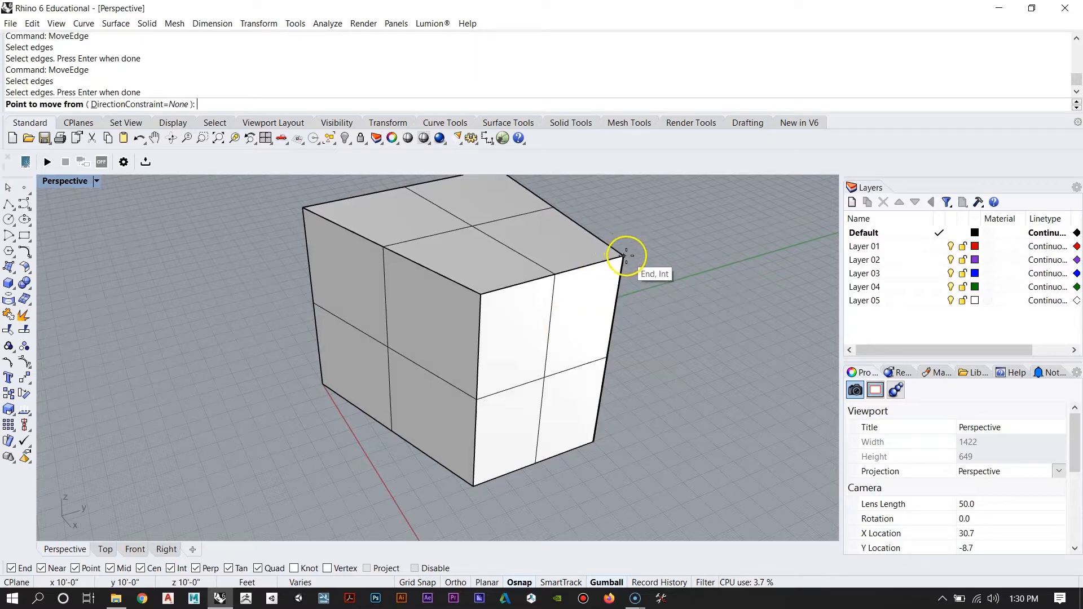
left_click(625, 255)
right_click_drag(590, 263, 415, 310)
left_click(408, 326)
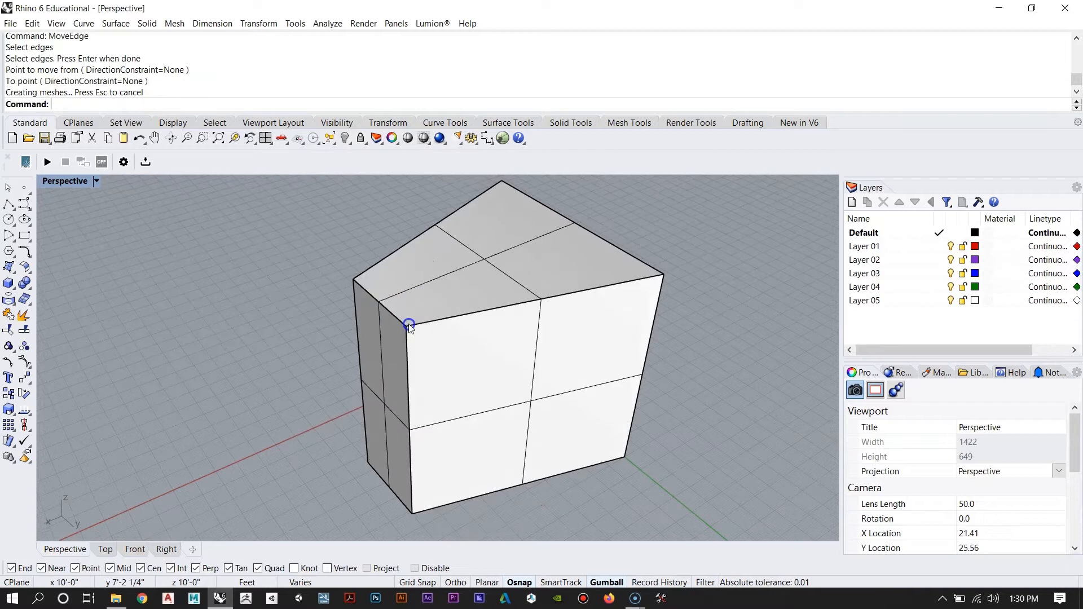
right_click_drag(358, 344, 383, 363)
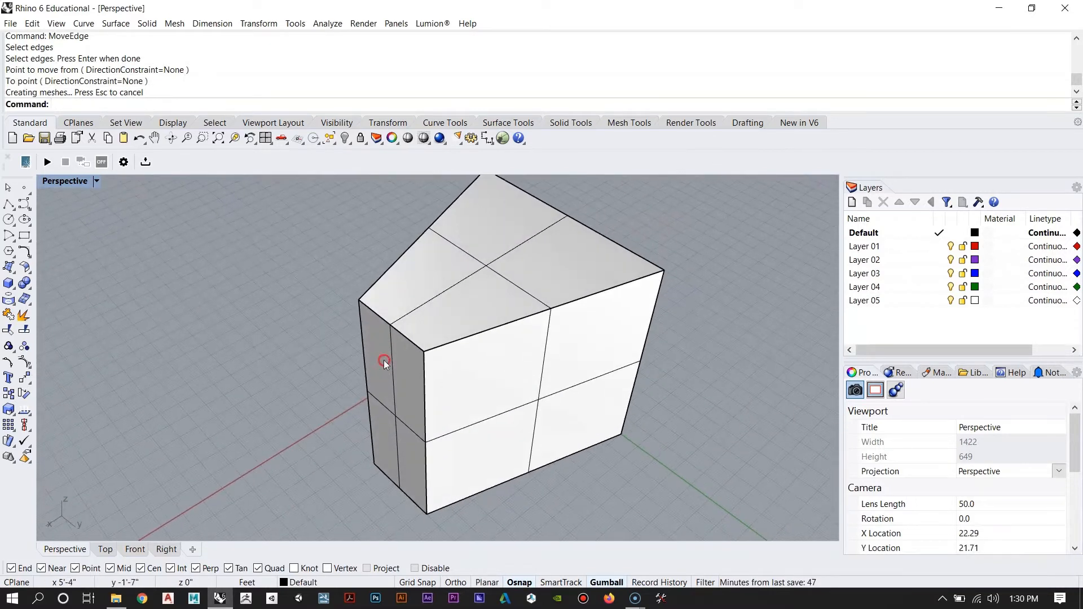
Step: Lower the narrow end face's top edge with MoveEdge, from its corner to a point farther down the adjoining vertical edge
right_click_drag(410, 344, 378, 316)
scroll(414, 359, "down", 5)
scroll(429, 376, "up", 4)
scroll(353, 316, "up", 5)
right_click(378, 317)
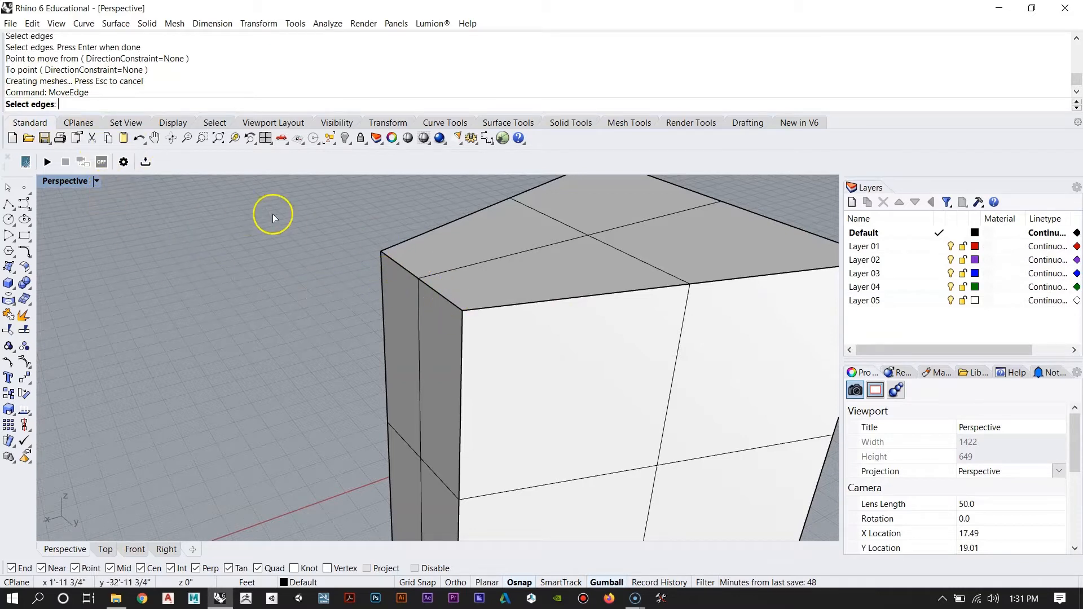
scroll(321, 285, "down", 3)
right_click_drag(321, 285, 354, 310)
left_click(417, 256)
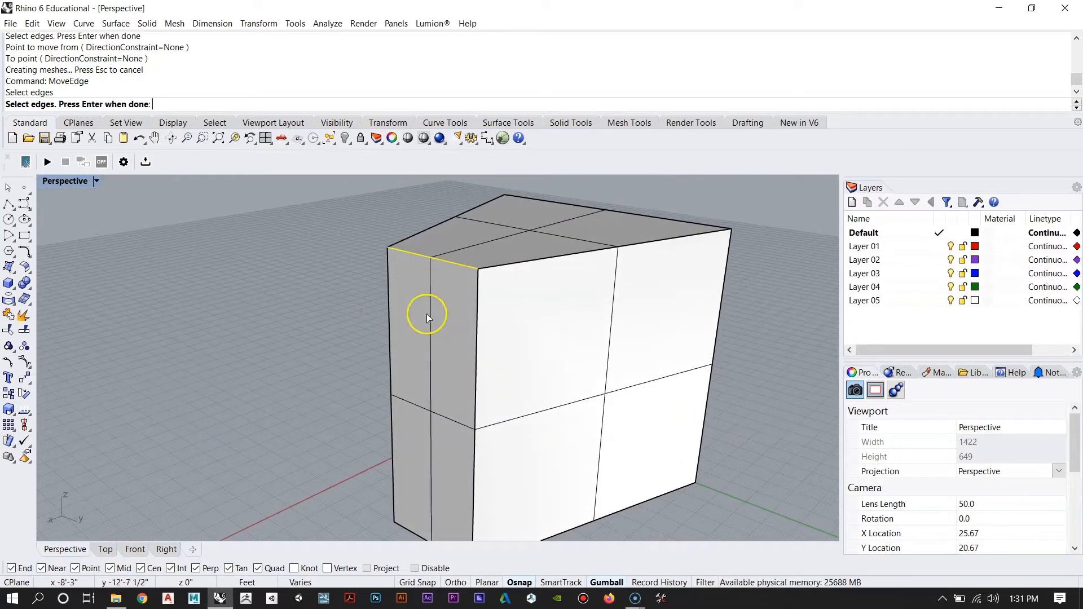
key("Return")
right_click_drag(394, 297, 373, 292)
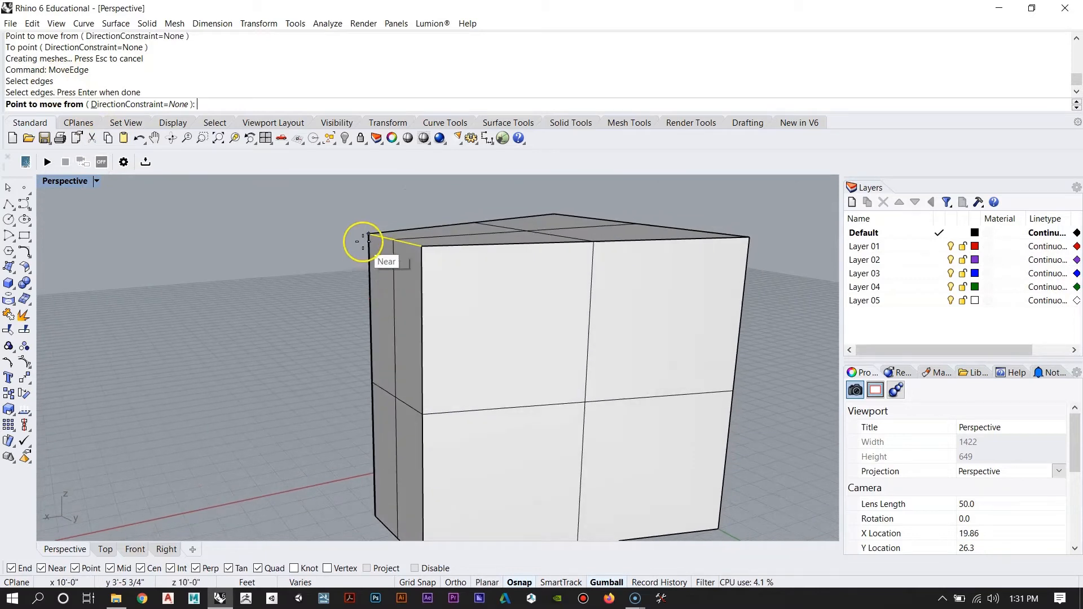
left_click(362, 236)
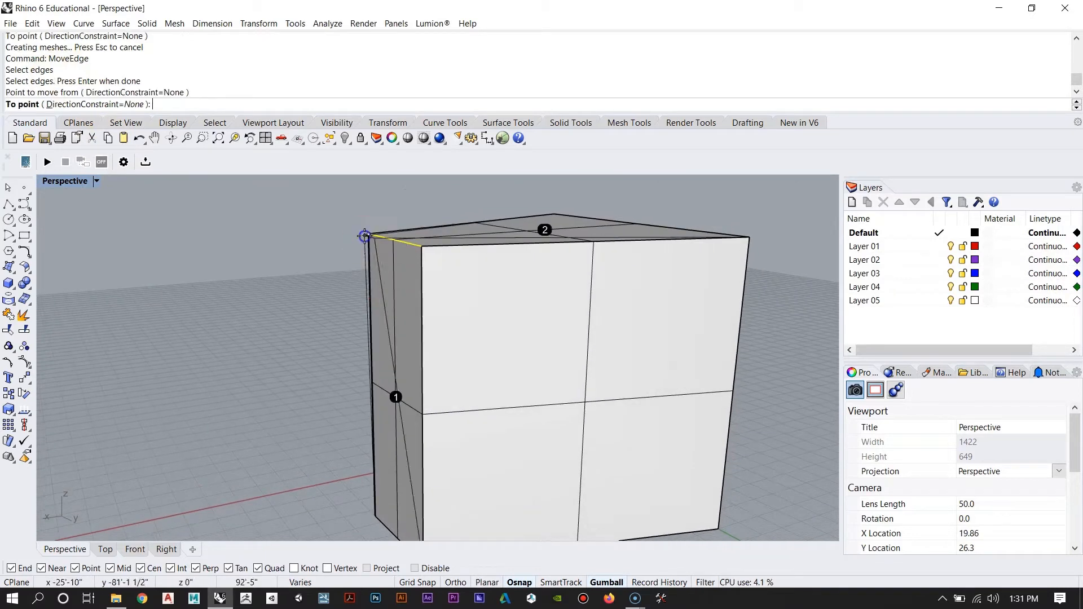
left_click(364, 344)
Step: Use MoveFace with Ortho to move the wide end face about 9'-10" outward along the X axis from its bottom edge's midpoint
right_click_drag(357, 344, 504, 354)
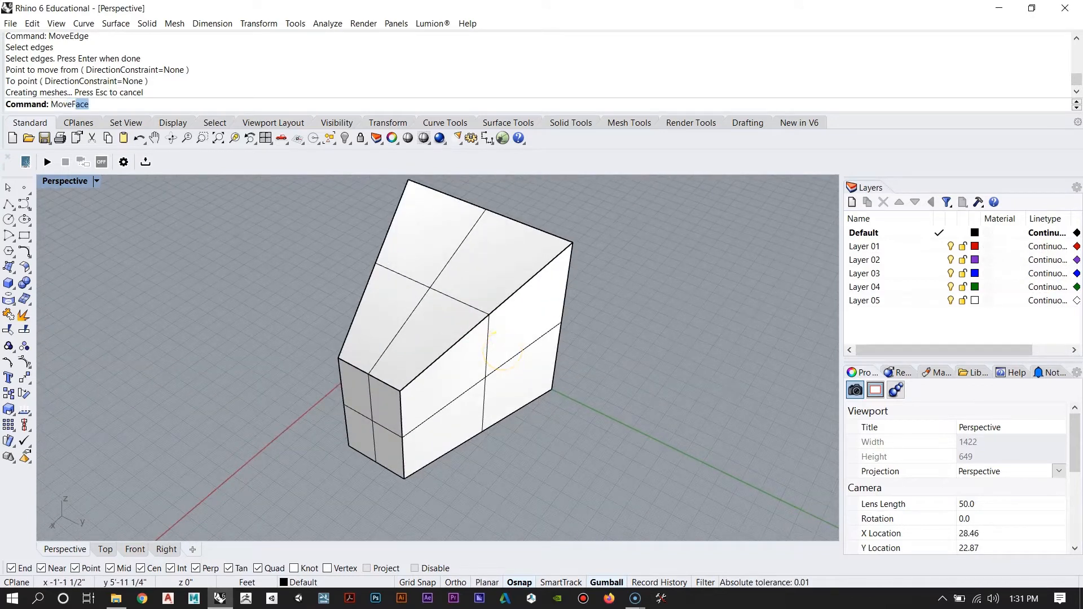
key("Return")
right_click_drag(502, 354, 554, 361)
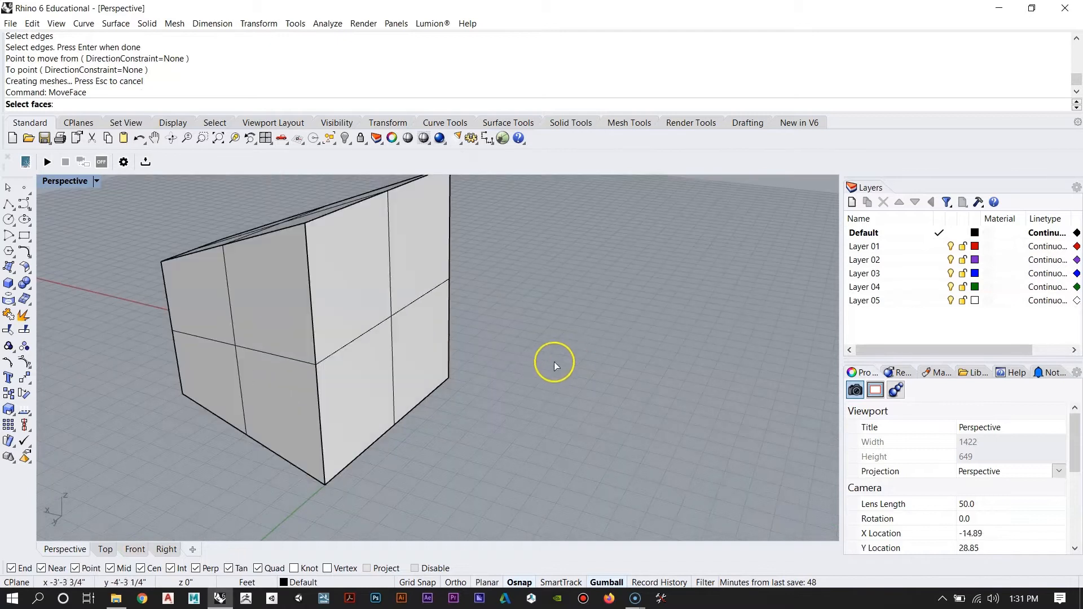
left_click(397, 284)
right_click_drag(410, 289, 418, 363)
key("Return")
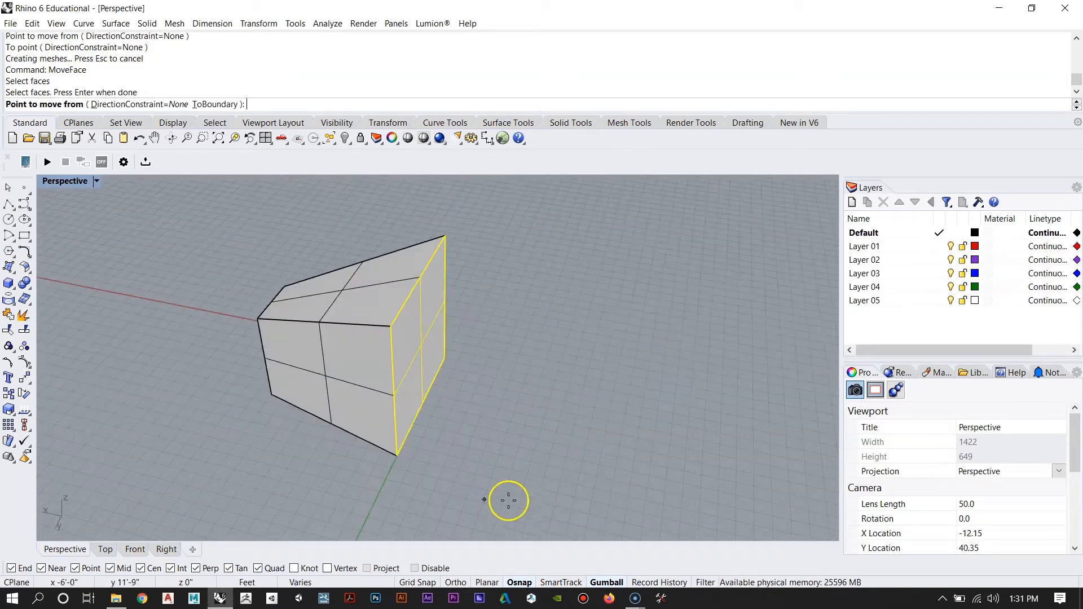
left_click(423, 402)
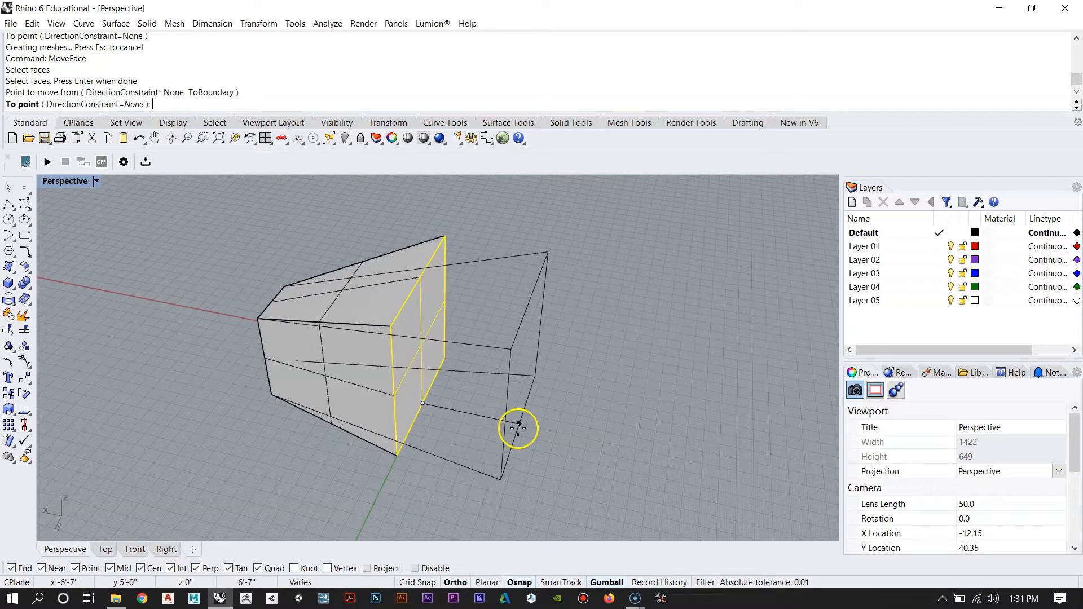
right_click_drag(633, 435, 469, 410)
key("shift")
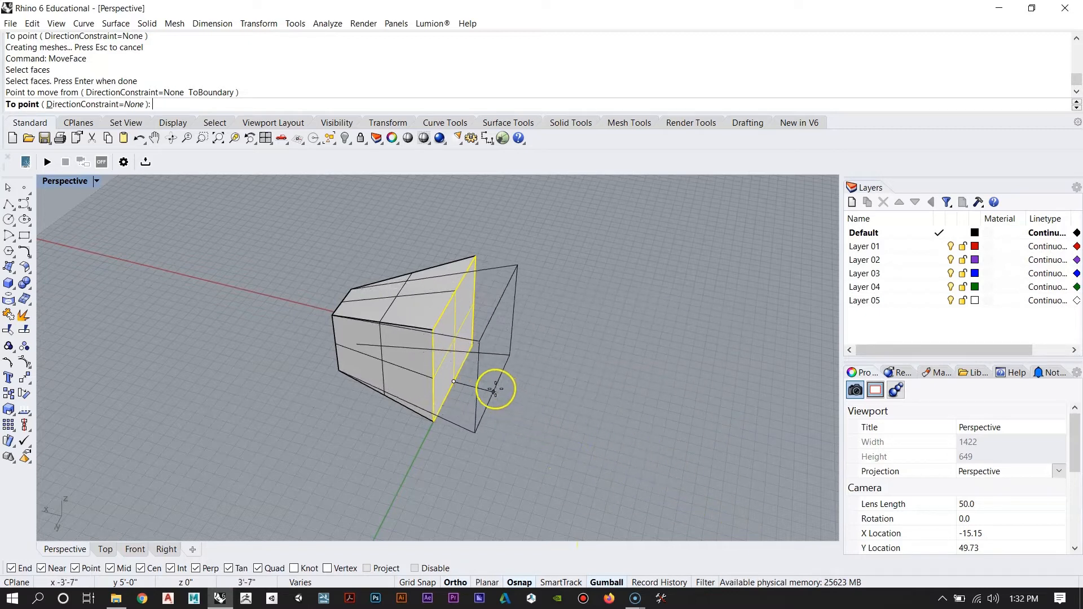
scroll(533, 225, "down", 2)
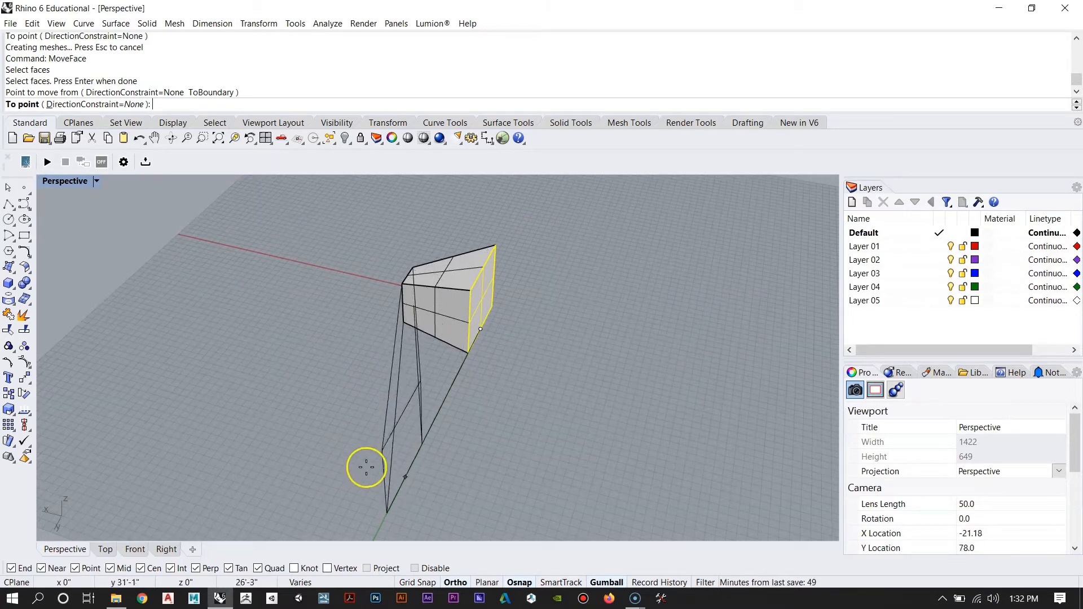
scroll(526, 307, "up", 2)
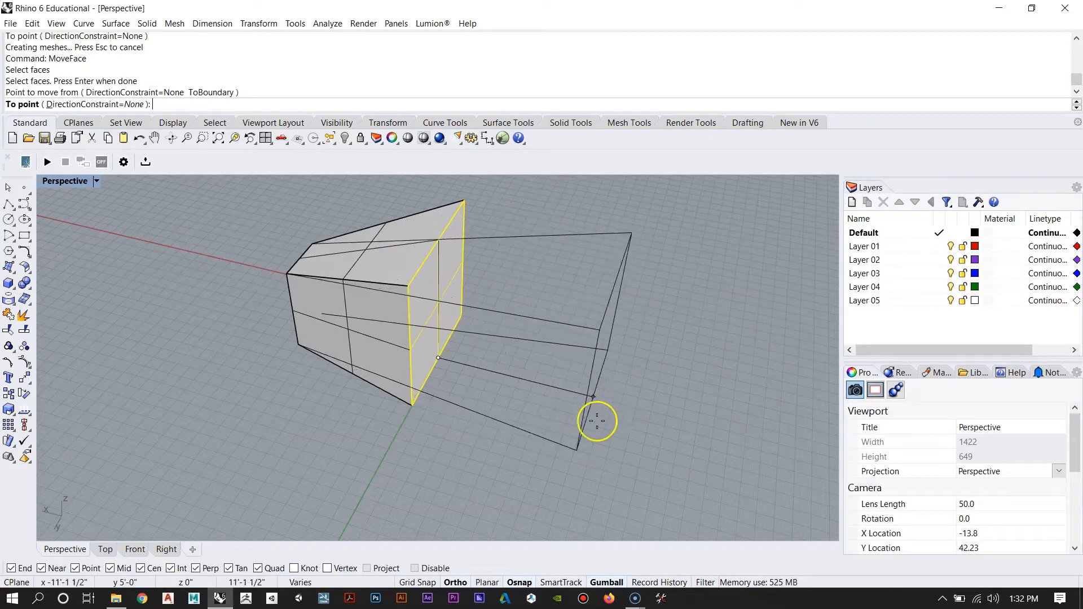
left_click(570, 403)
mouse_move(581, 432)
right_mouse_down()
mouse_move(609, 413)
mouse_move(336, 422)
mouse_move(155, 353)
mouse_move(477, 346)
mouse_move(345, 370)
mouse_move(517, 348)
right_mouse_up()
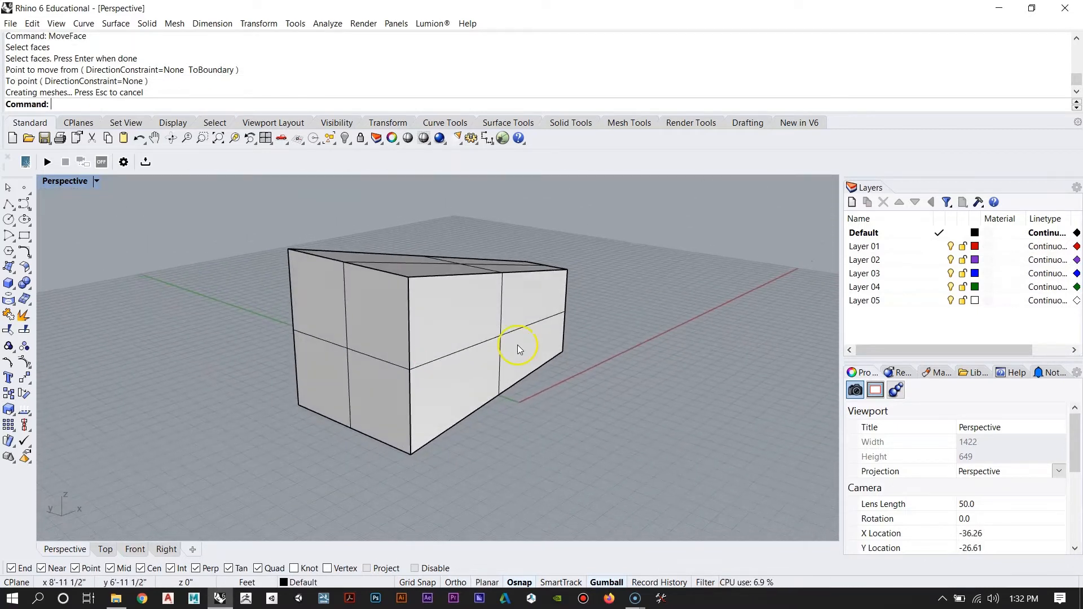
Step: Try to move the sloped top face with MoveFace from its wide end edge's midpoint to a freely picked point
right_click_drag(556, 314, 401, 373)
scroll(425, 365, "up", 5)
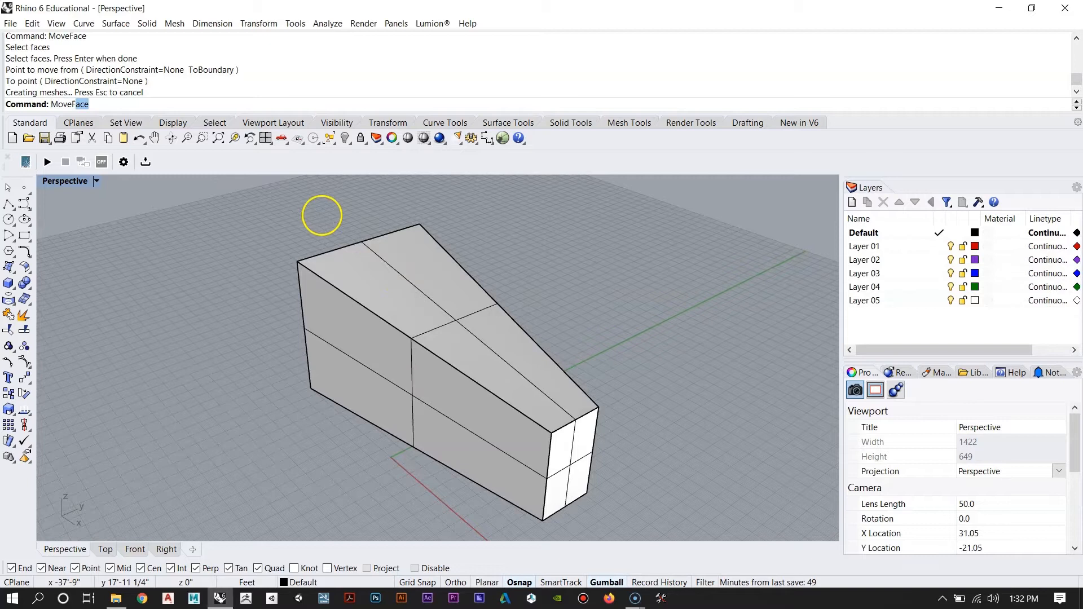
key("Return")
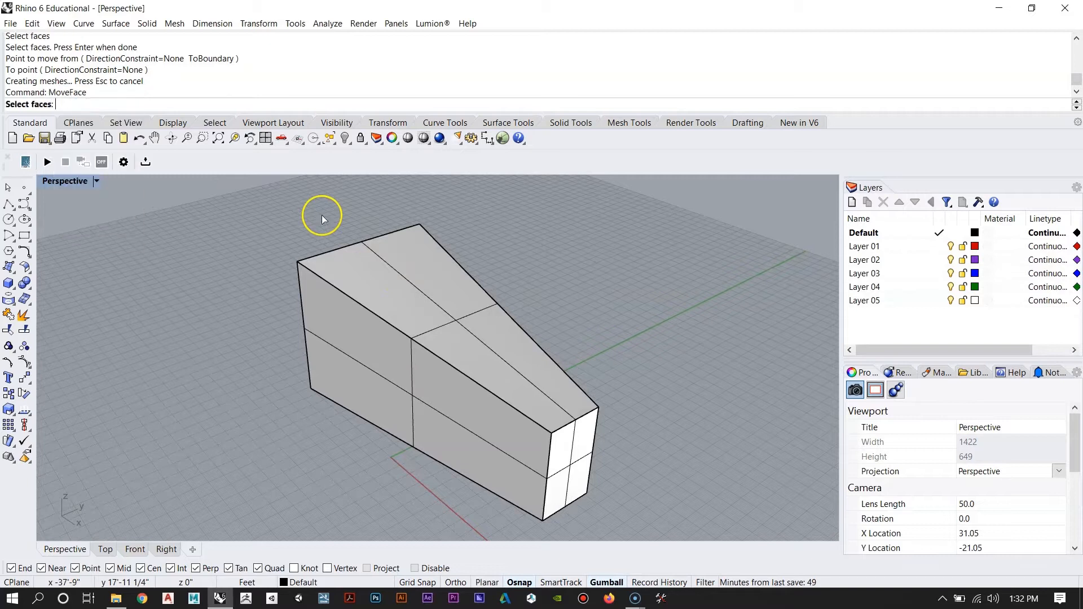
left_click(401, 272)
mouse_move(405, 306)
right_mouse_down()
mouse_move(476, 341)
mouse_move(293, 374)
mouse_move(573, 394)
mouse_move(379, 386)
mouse_move(387, 314)
right_mouse_up()
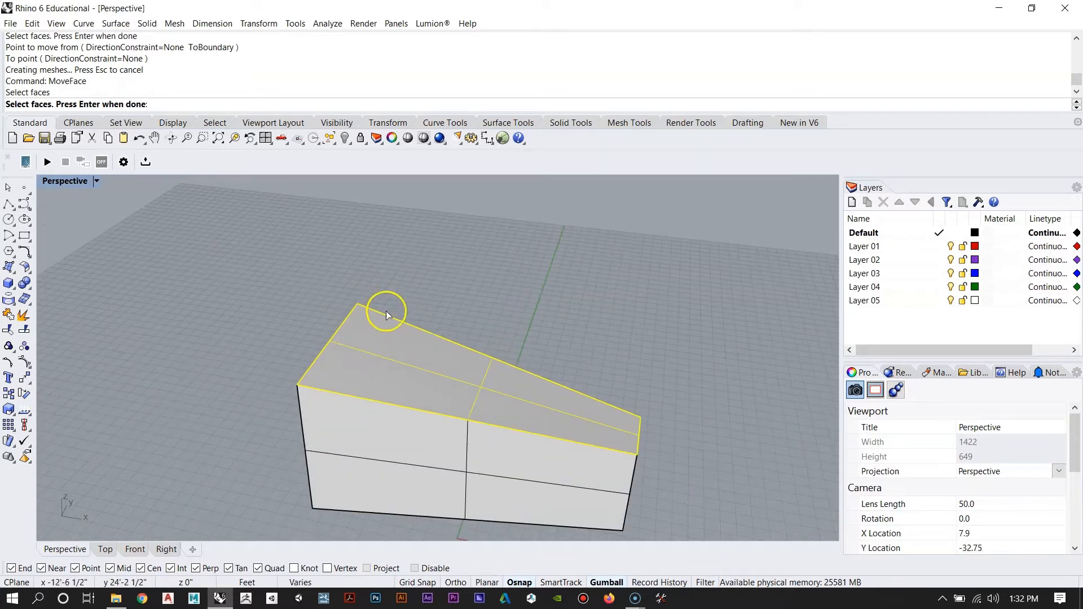
key("Return")
right_click_drag(411, 359, 310, 305)
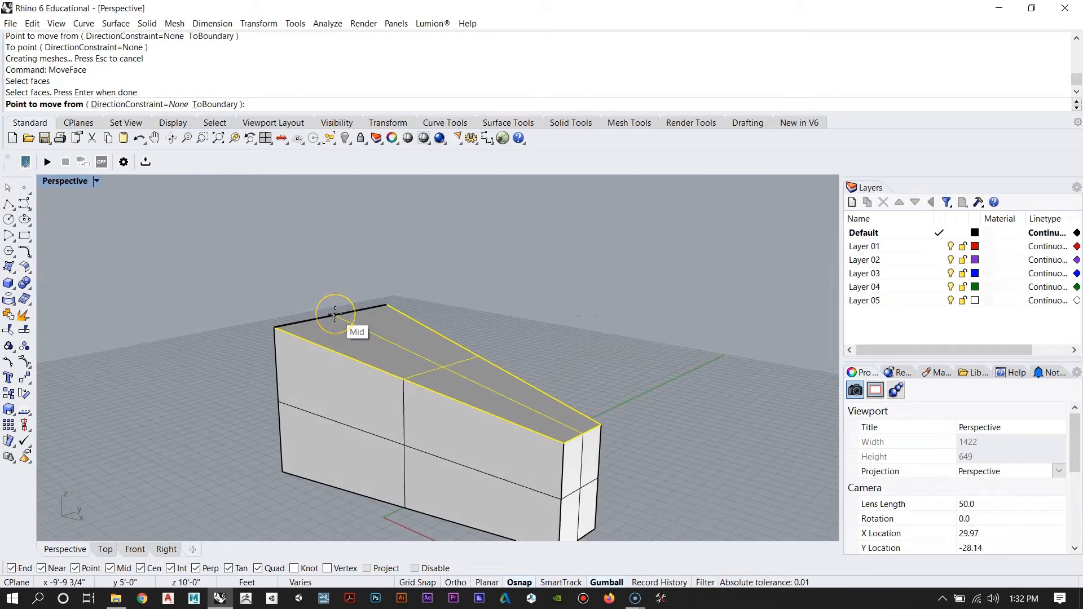
left_click(336, 314)
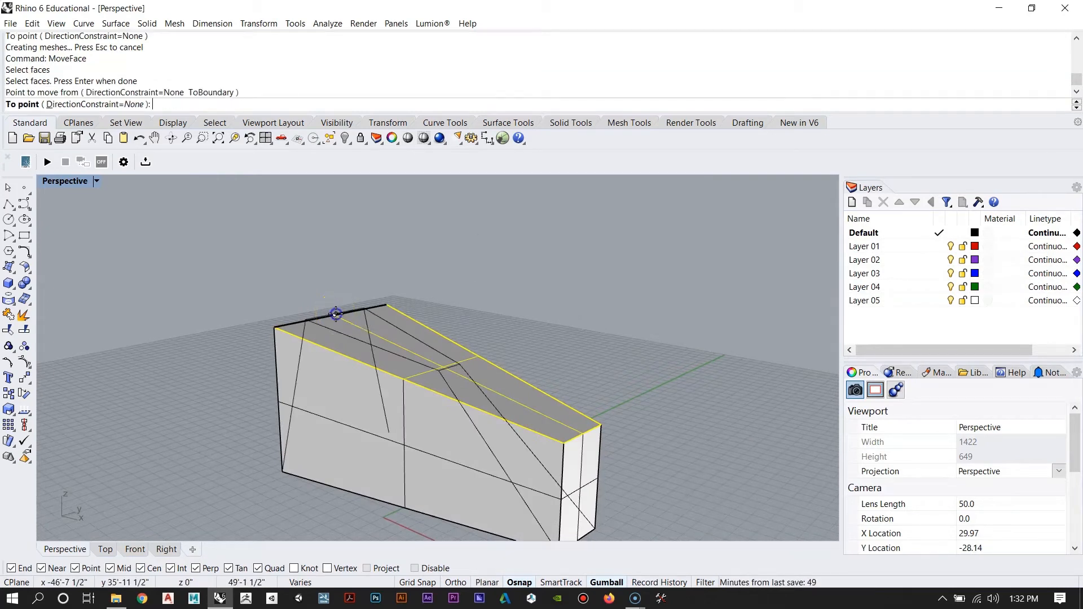
right_click_drag(357, 225, 307, 285)
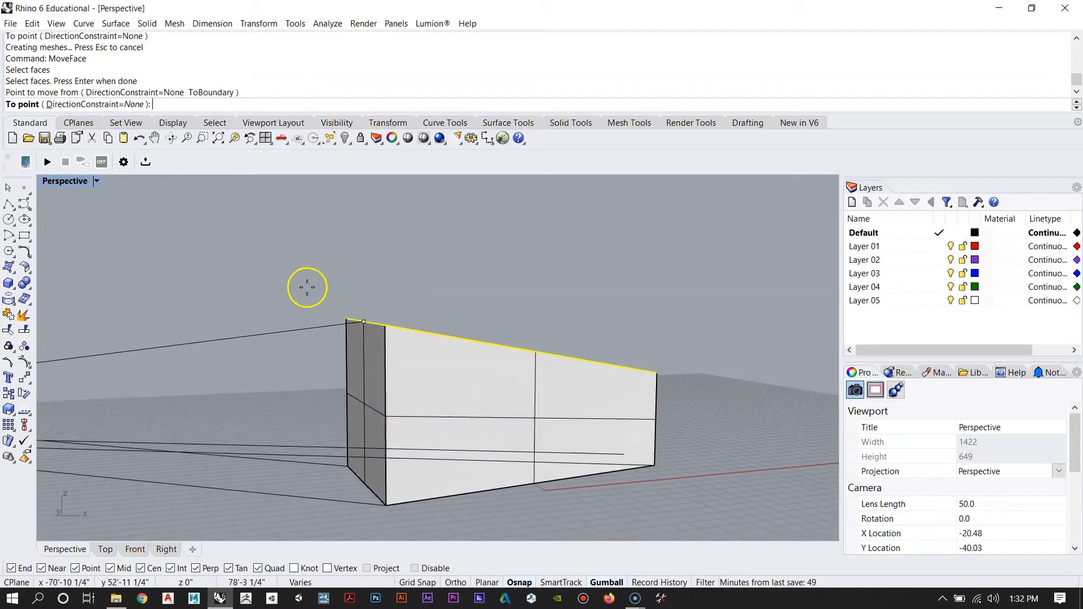
right_click_drag(641, 331, 576, 351)
right_click_drag(278, 380, 262, 425)
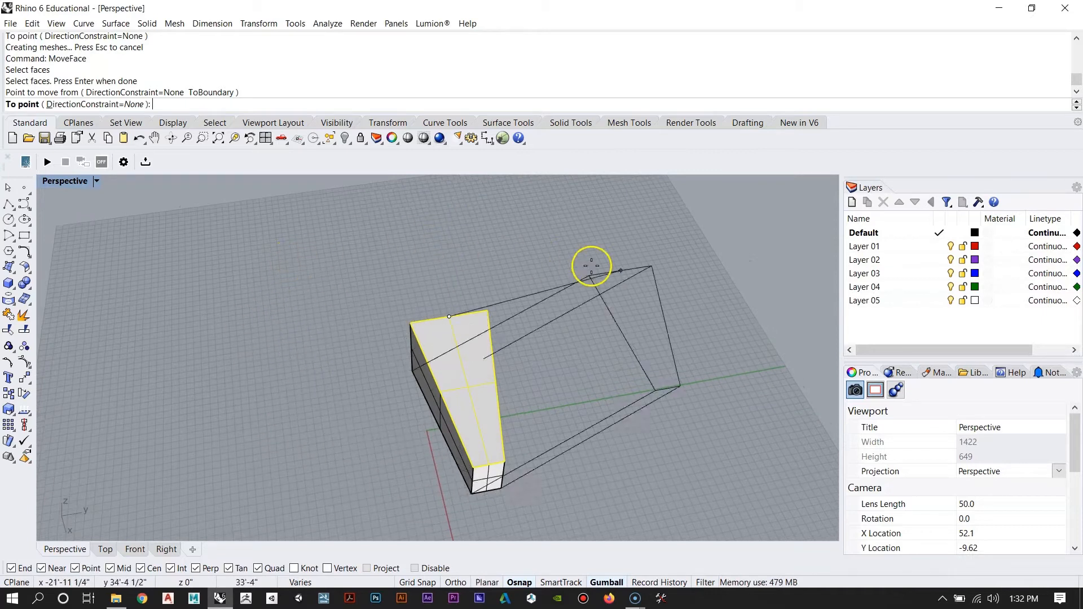
right_click_drag(466, 373, 420, 348)
scroll(495, 359, "up", 3)
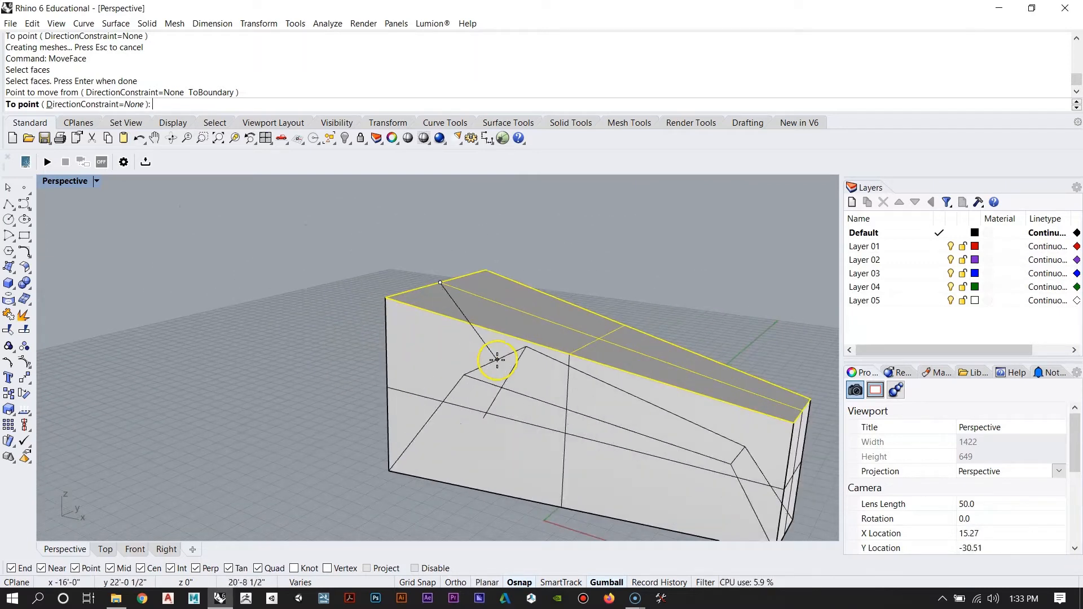
left_click(496, 359)
right_click_drag(491, 321, 464, 382)
right_click_drag(463, 378, 403, 313)
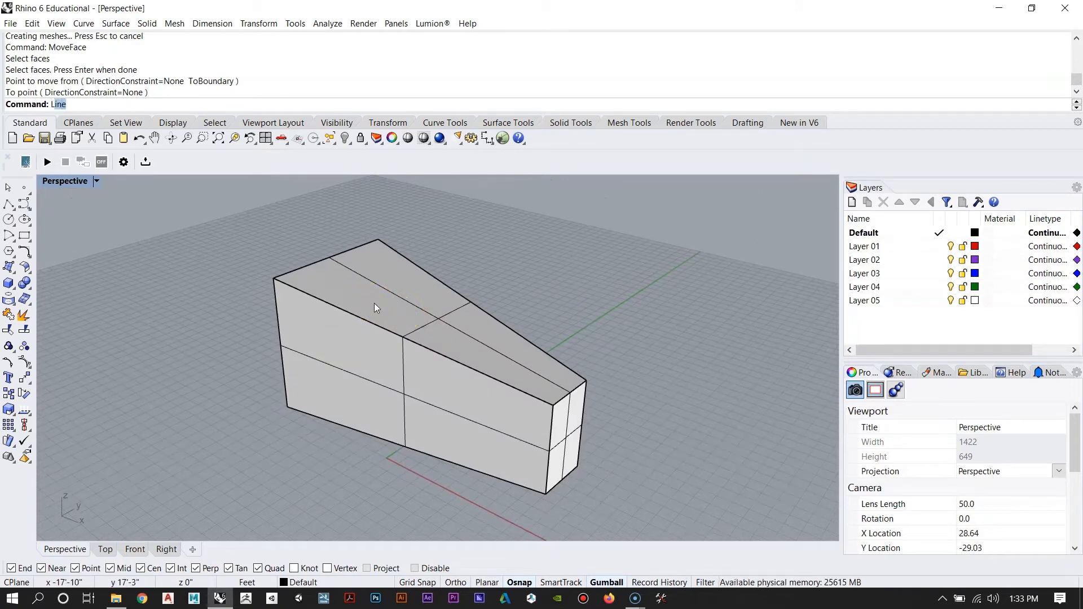
Step: Draw a vertical guide line upward from the solid's top corner at the wide end, using Line with the Vertical option
key("Return")
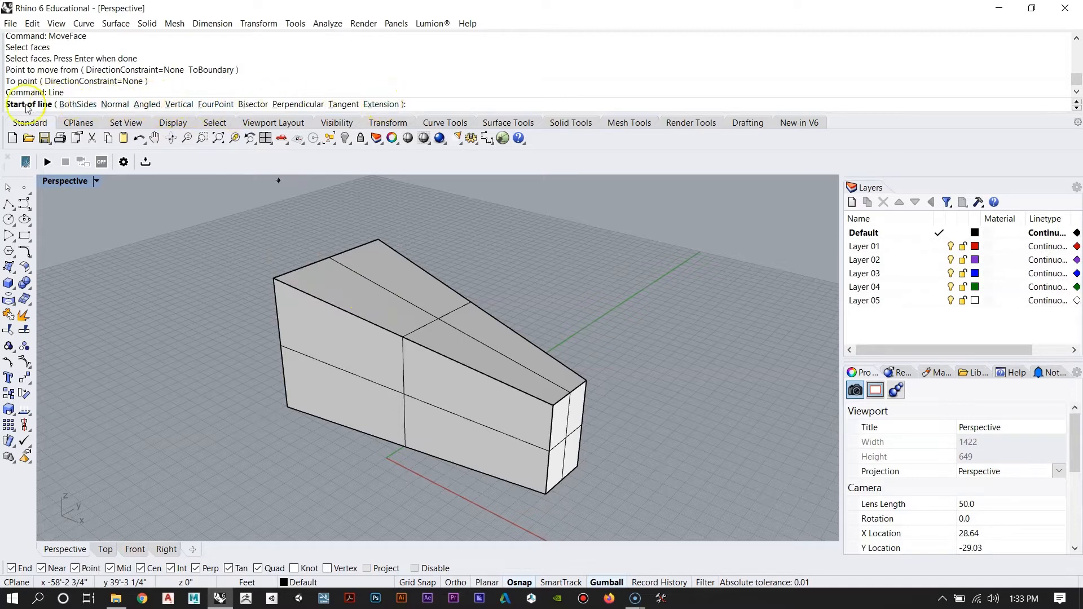
left_click(179, 104)
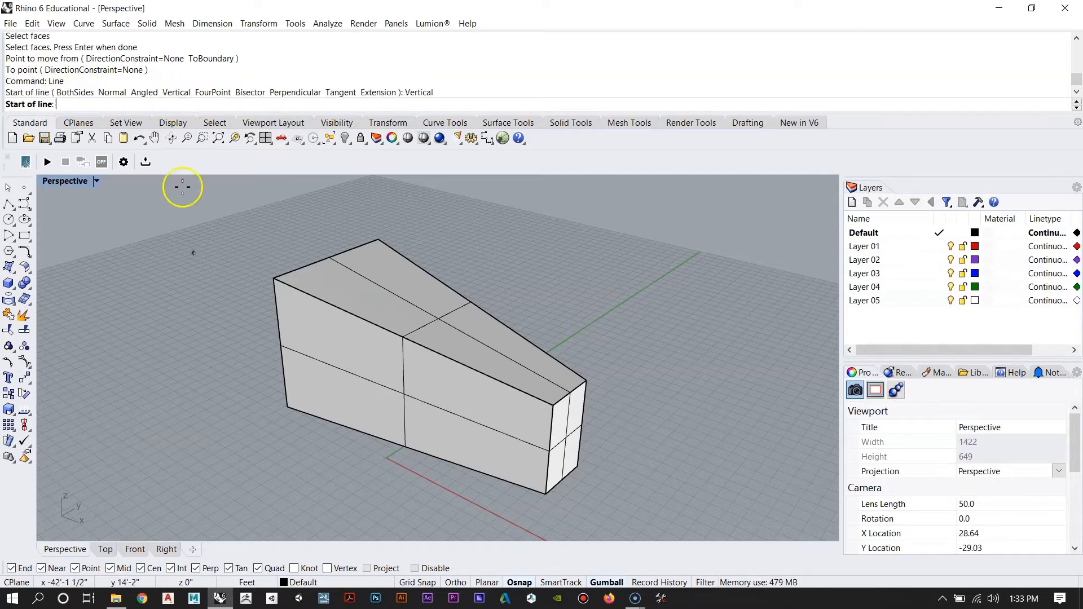
scroll(157, 297, "down", 5)
right_click_drag(157, 297, 101, 357)
scroll(186, 282, "up", 4)
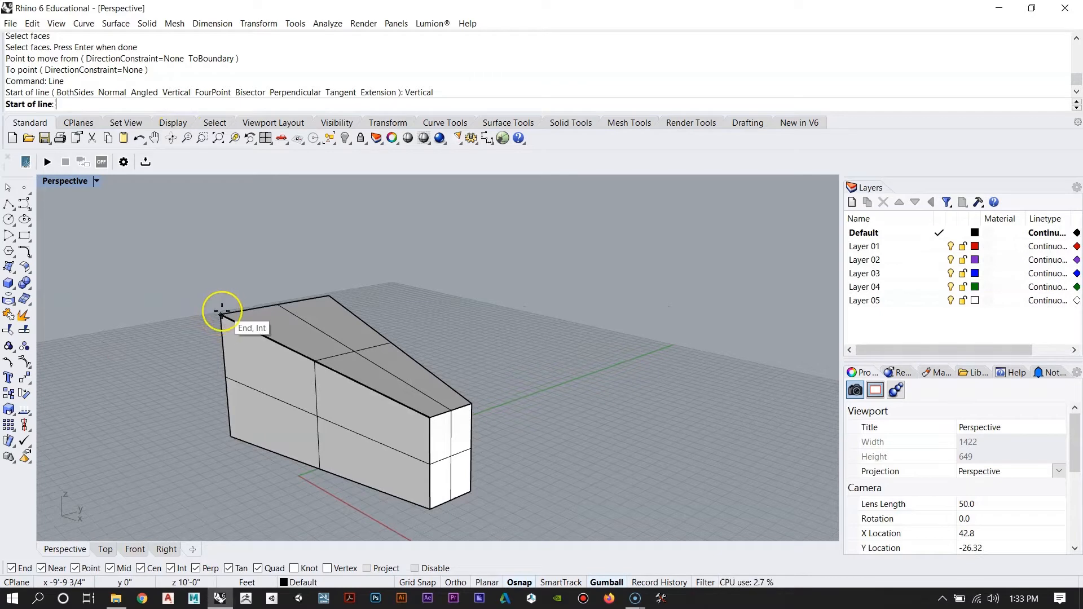
left_click(221, 314)
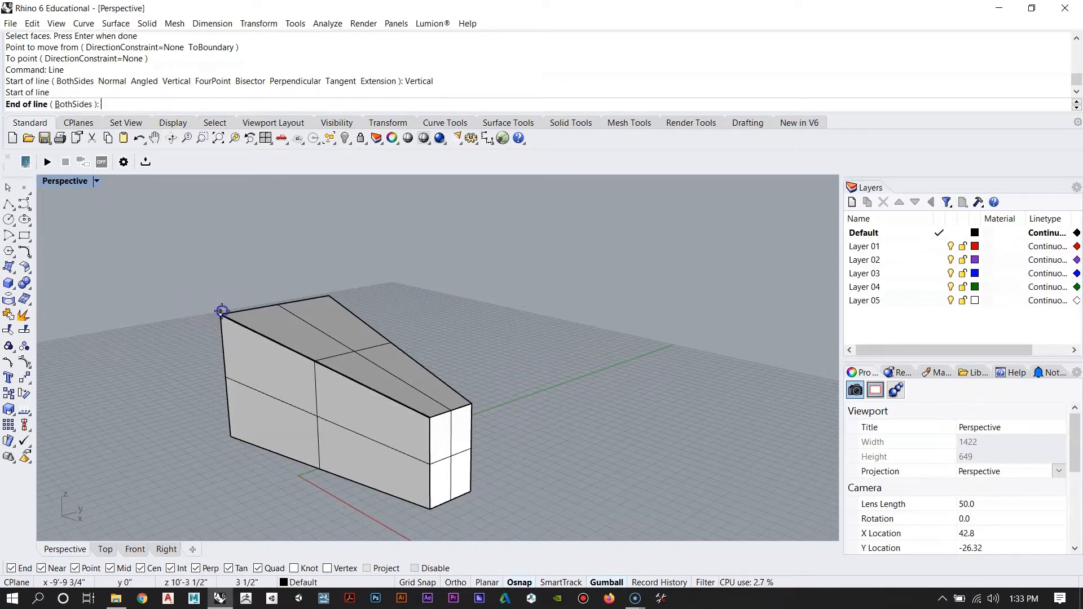
left_click(231, 201)
Step: Use MoveFace to raise the sloped top face from its corner to the upper end of the vertical guide line
right_click_drag(191, 293, 193, 377)
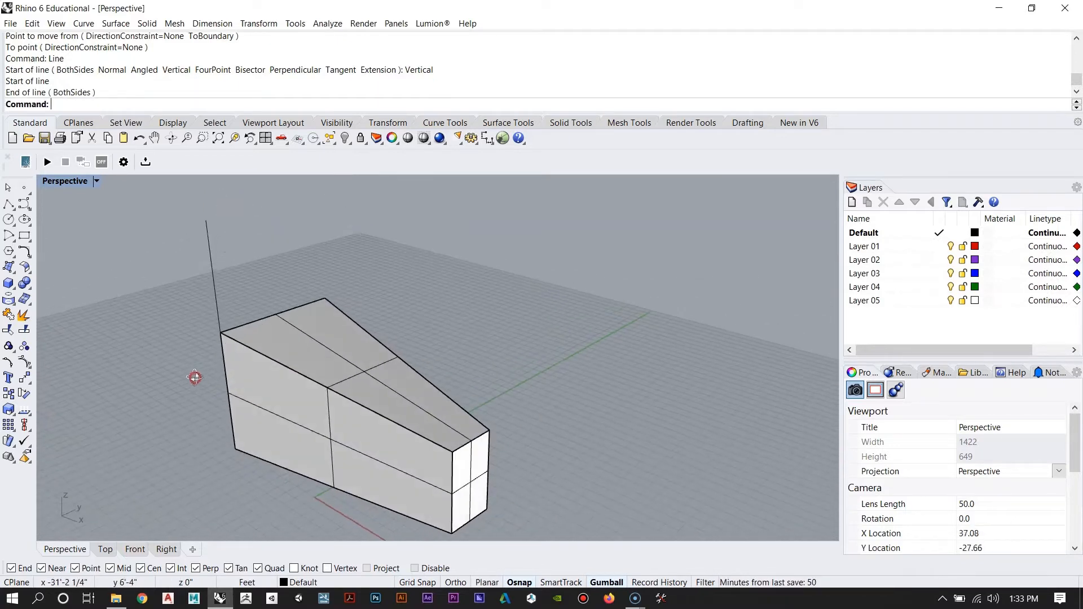
type("oveFace")
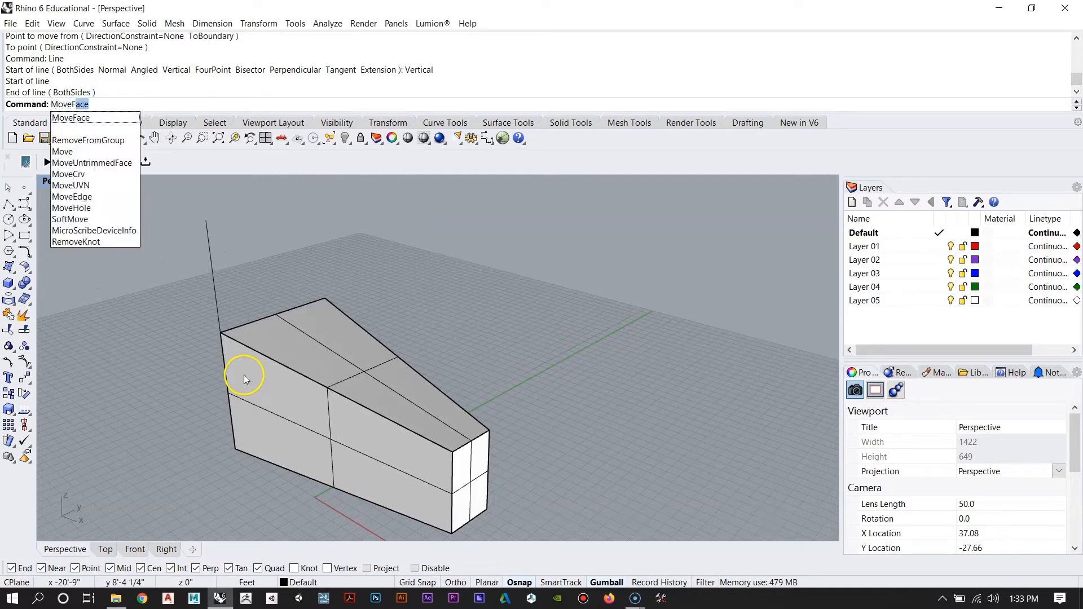
key("Return")
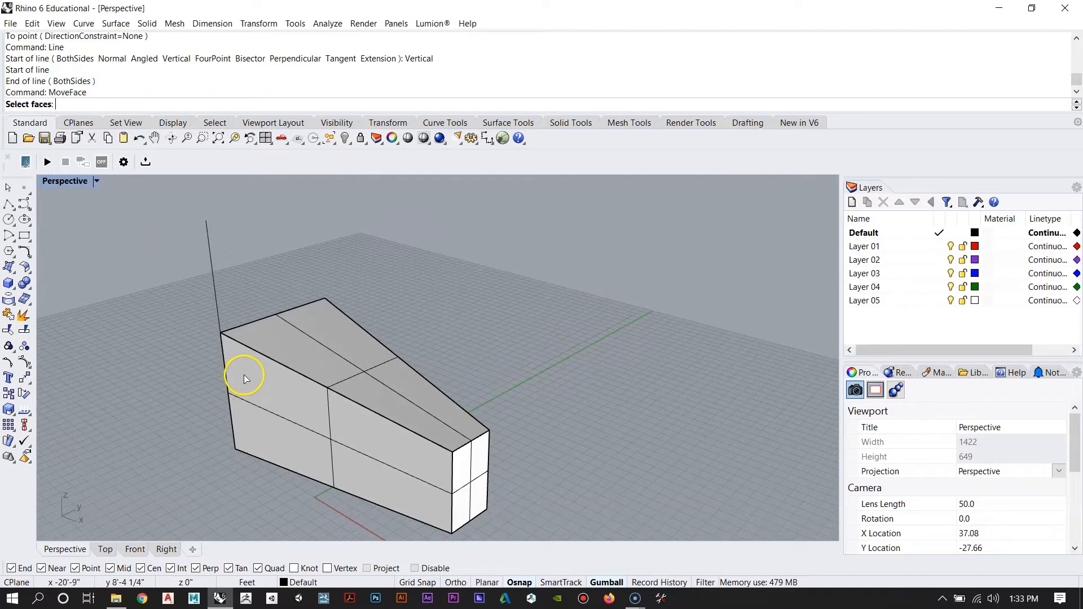
left_click(311, 330)
key("Return")
scroll(264, 286, "up", 5)
mouse_move(264, 285)
right_mouse_down()
mouse_move(305, 263)
mouse_move(264, 297)
right_mouse_up()
scroll(265, 297, "down", 5)
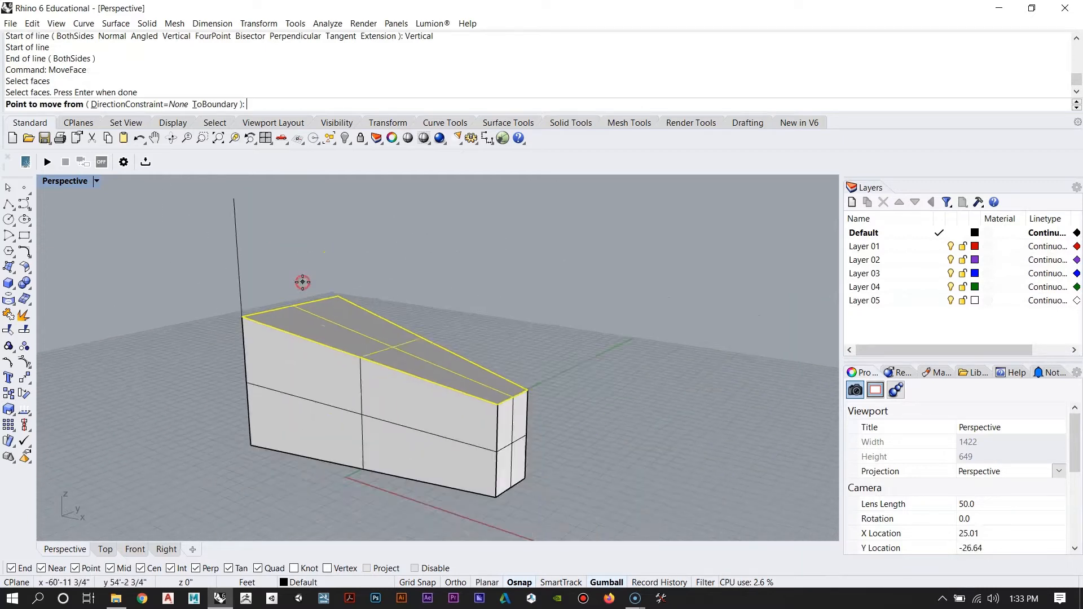
left_click(249, 306)
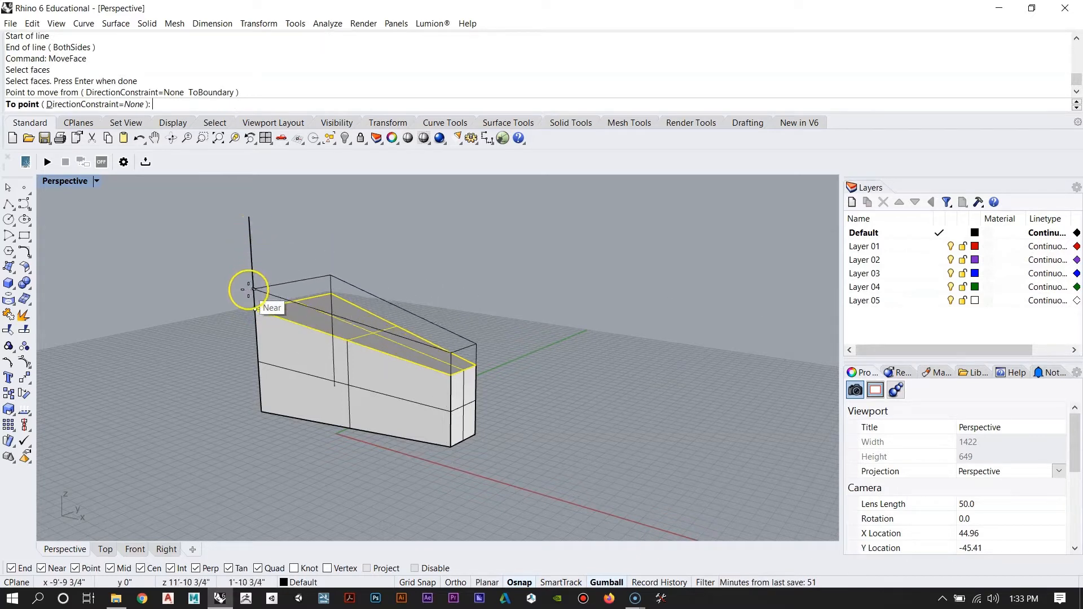
left_click(250, 217)
right_click_drag(584, 332, 471, 413)
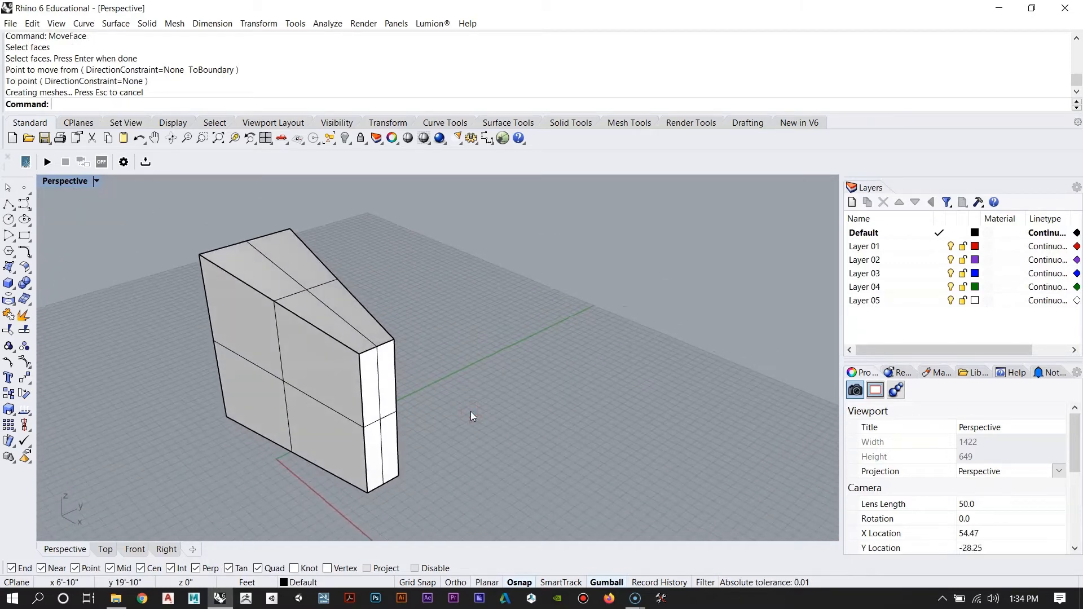
right_click_drag(358, 312, 456, 322, "shift")
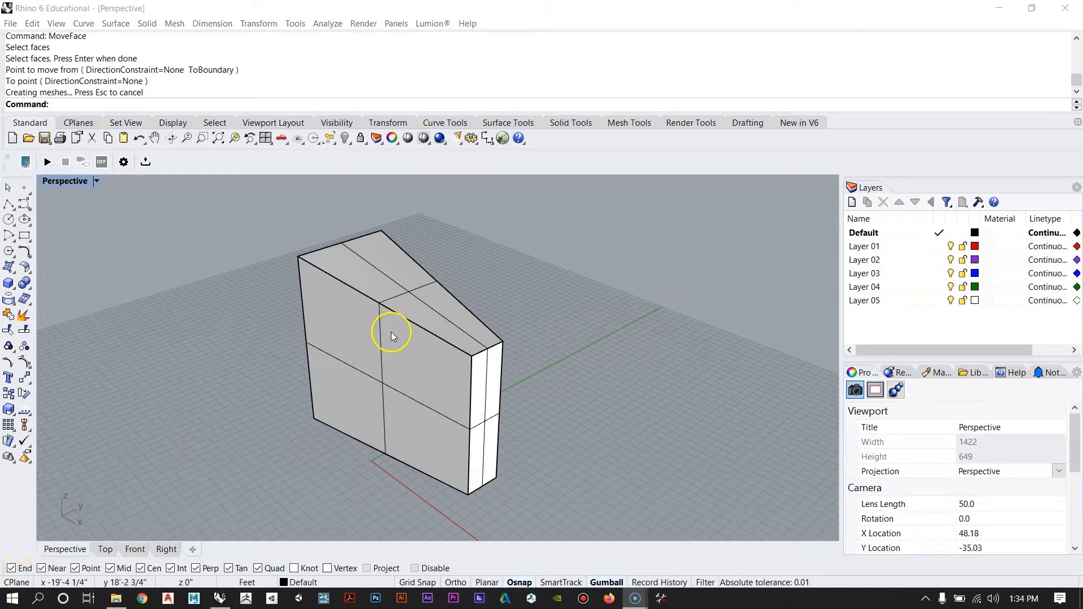
Step: Undo the edge and face moves back to the original box, redoing the box's creation if it is undone too
mouse_move(391, 332)
right_mouse_down()
mouse_move(442, 304)
mouse_move(409, 319)
right_mouse_up()
key("ctrl+z")
key("ctrl+z")
key("ctrl+z")
key("ctrl+z")
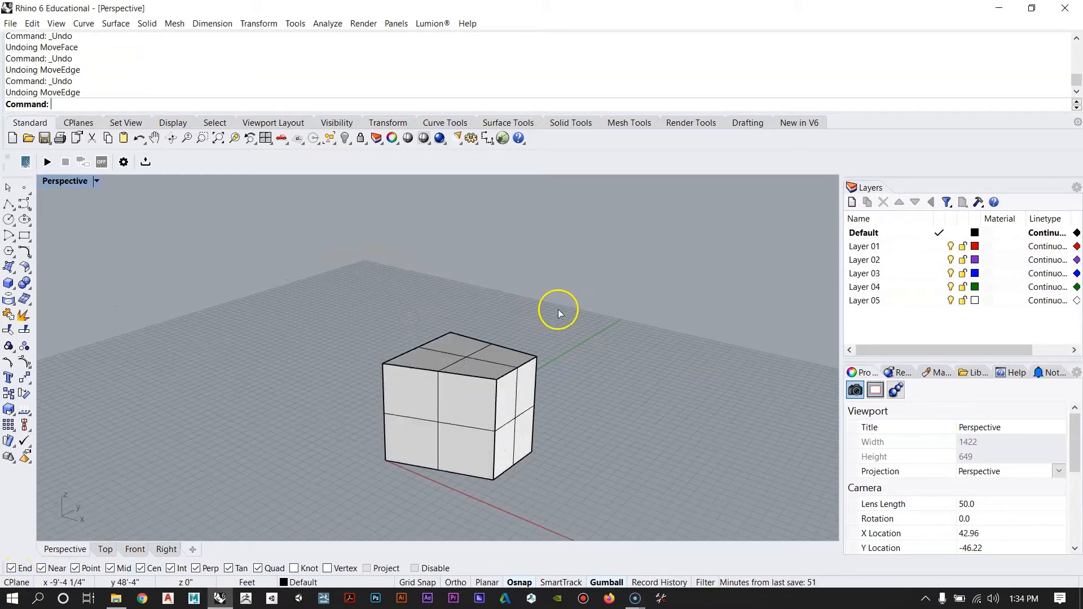
key("ctrl+z")
key("ctrl+y")
right_click_drag(564, 311, 455, 374)
scroll(453, 350, "down", 3)
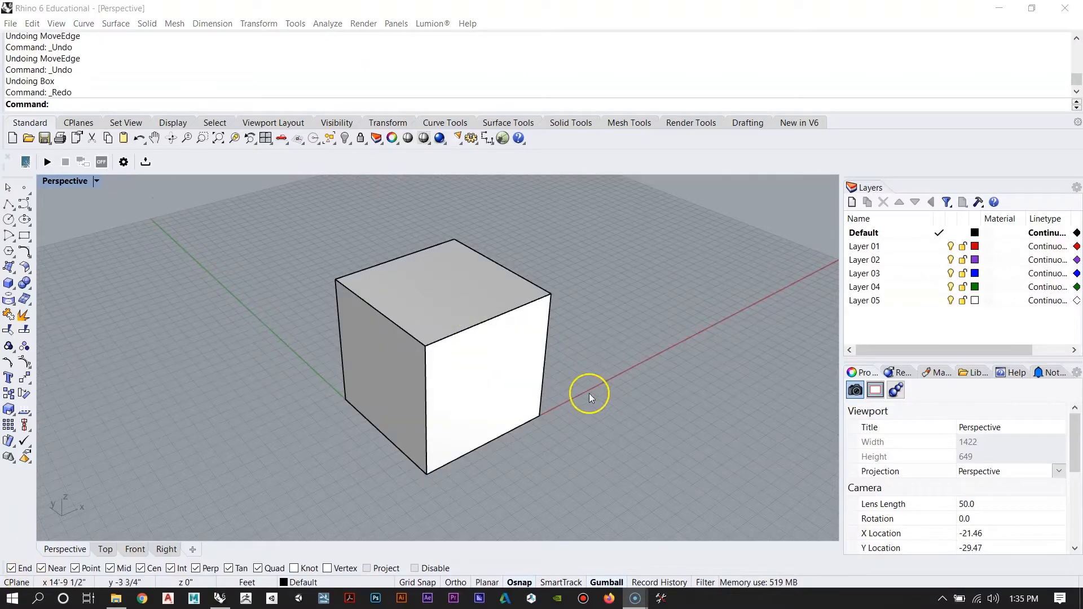
right_click_drag(589, 393, 333, 406)
scroll(481, 398, "down", 4)
scroll(481, 399, "up", 8)
right_click_drag(242, 430, 390, 410)
scroll(390, 410, "down", 8)
right_click_drag(554, 414, 377, 362)
scroll(389, 396, "up", 7)
Step: Open 06_HOUSEVI_DRAWING7.jpg from the desktop in Photos, study the axonometric drawing, and return to the full-size Rhino window
left_click_drag(789, 9, 543, 101)
left_click(1041, 234)
double_click(1040, 236)
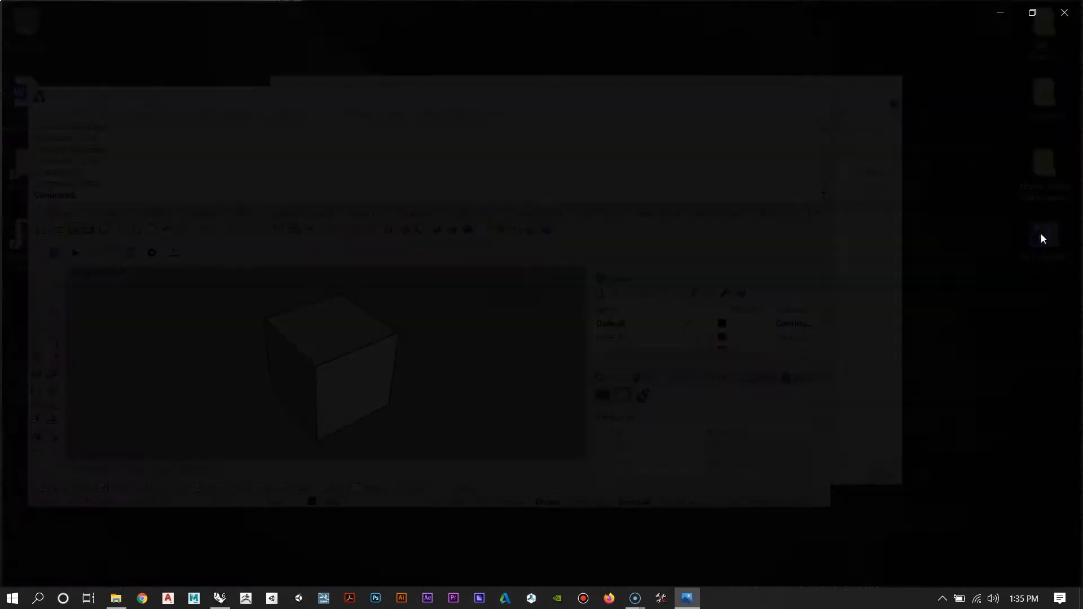
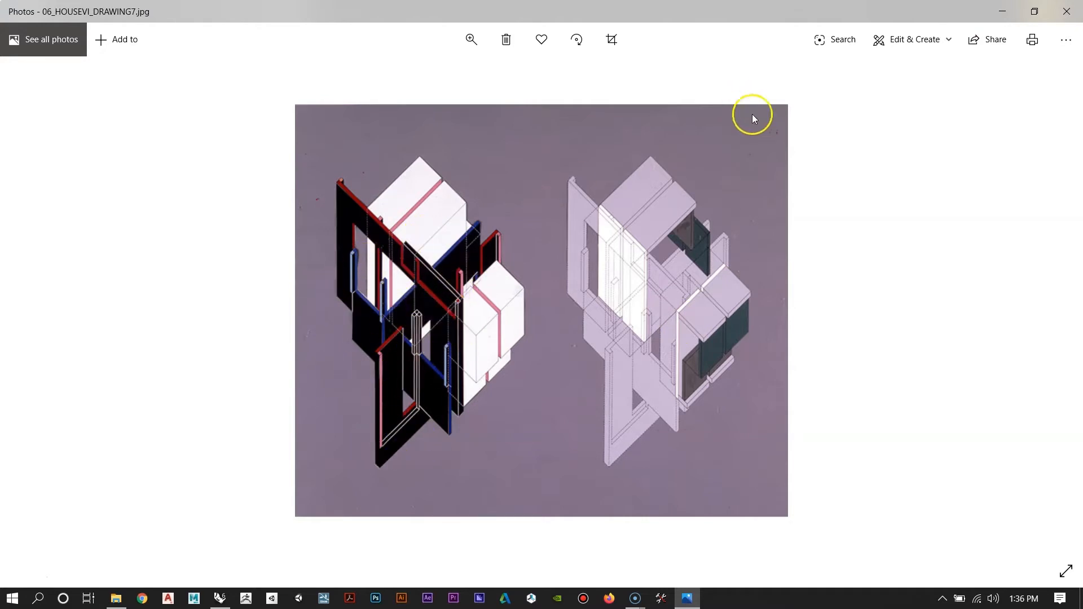
left_click(1002, 11)
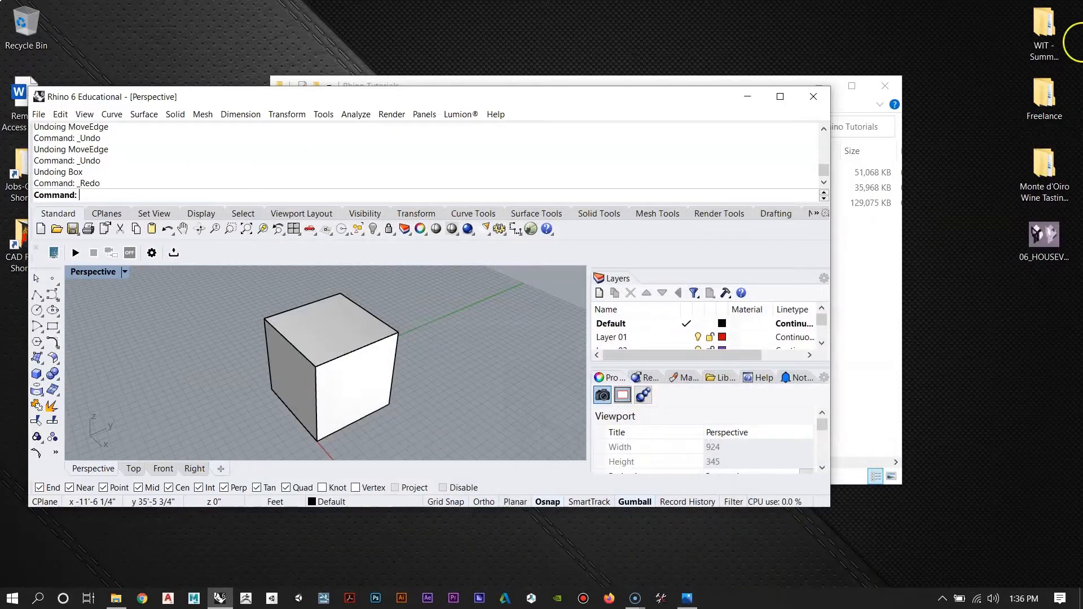
double_click(435, 99)
Step: Move the box away from the origin along both X and Y with the gumball, and recheck the reference drawing in Photos
right_click_drag(416, 353, 483, 376)
scroll(374, 331, "up", 6)
left_click(375, 332)
left_click_drag(445, 351, 494, 305)
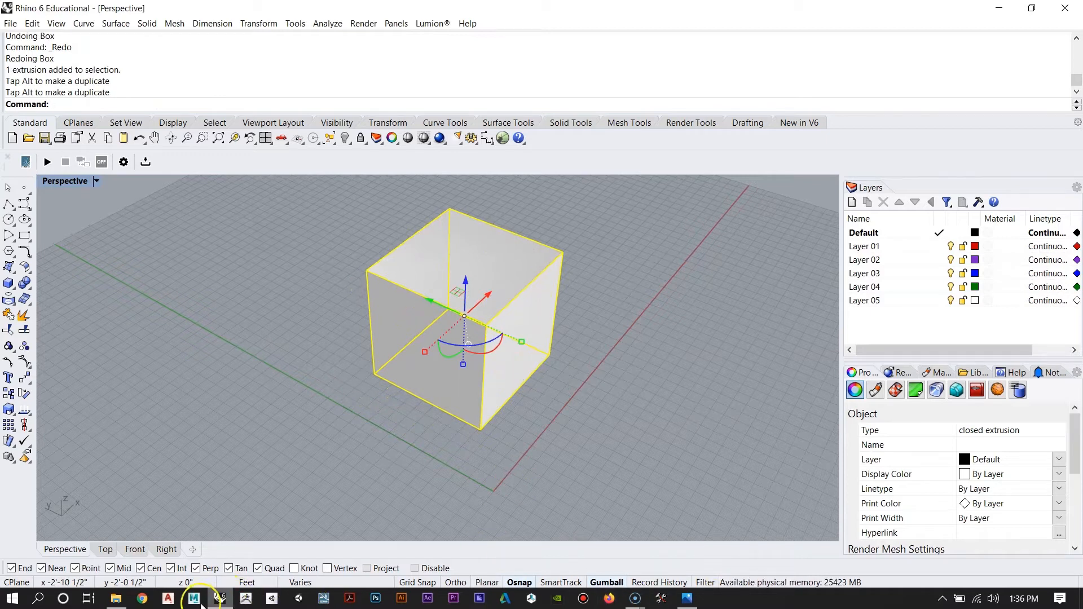
left_click(685, 599)
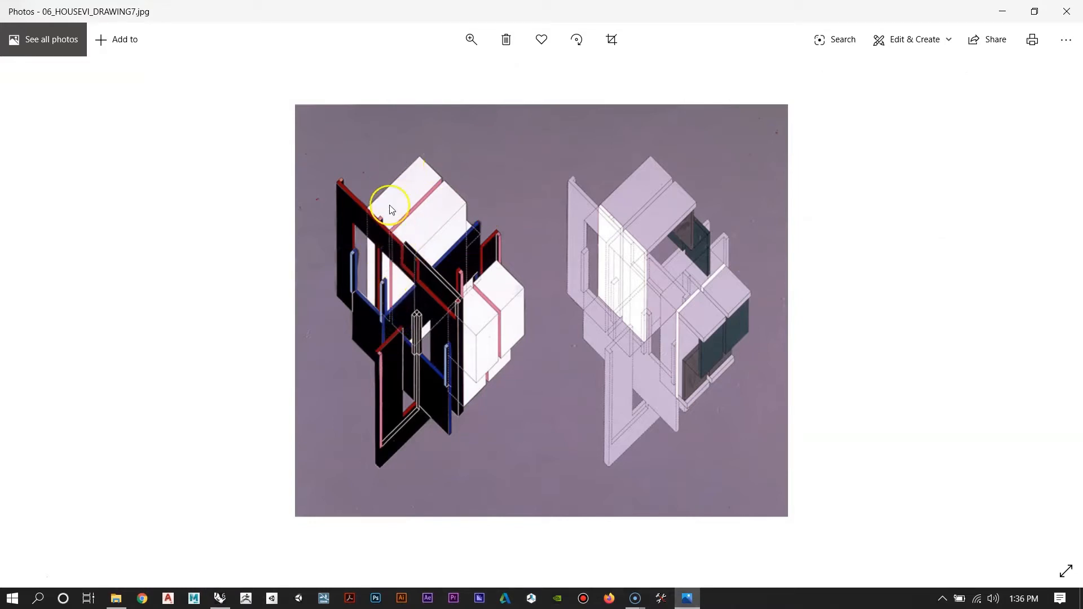
left_click(1002, 12)
Step: Stretch the box taller with the gumball's Z scale, move it upward along Z, and deselect it
right_click_drag(756, 316, 634, 249)
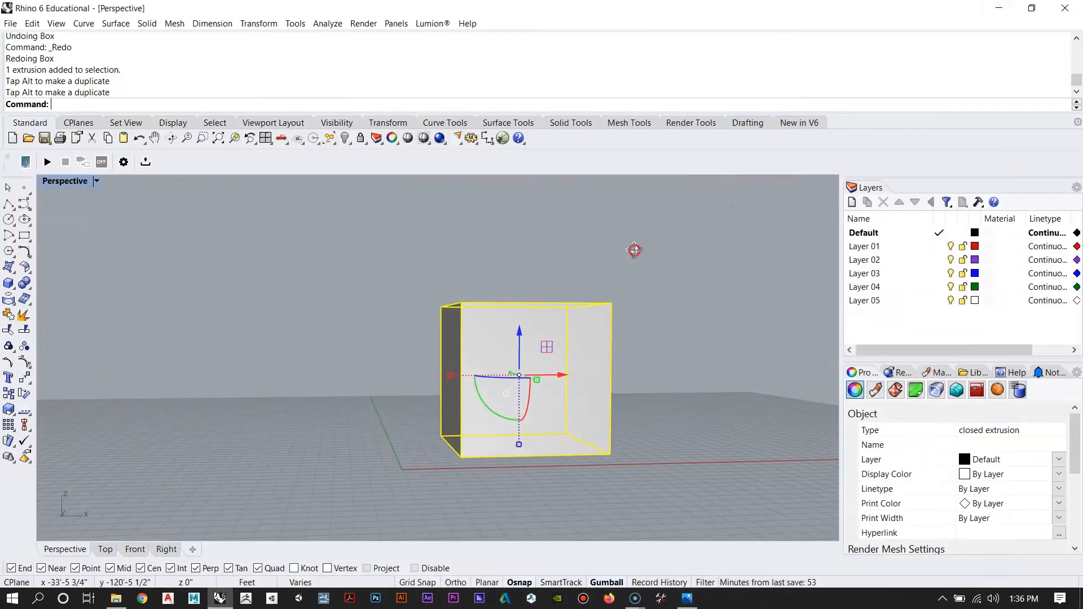
left_click_drag(519, 445, 517, 506)
left_click_drag(520, 338, 515, 211)
right_click_drag(428, 316, 363, 316)
scroll(363, 316, "down", 2)
right_click_drag(614, 423, 587, 451)
scroll(418, 280, "down", 3)
scroll(445, 316, "up", 6)
left_click(540, 369)
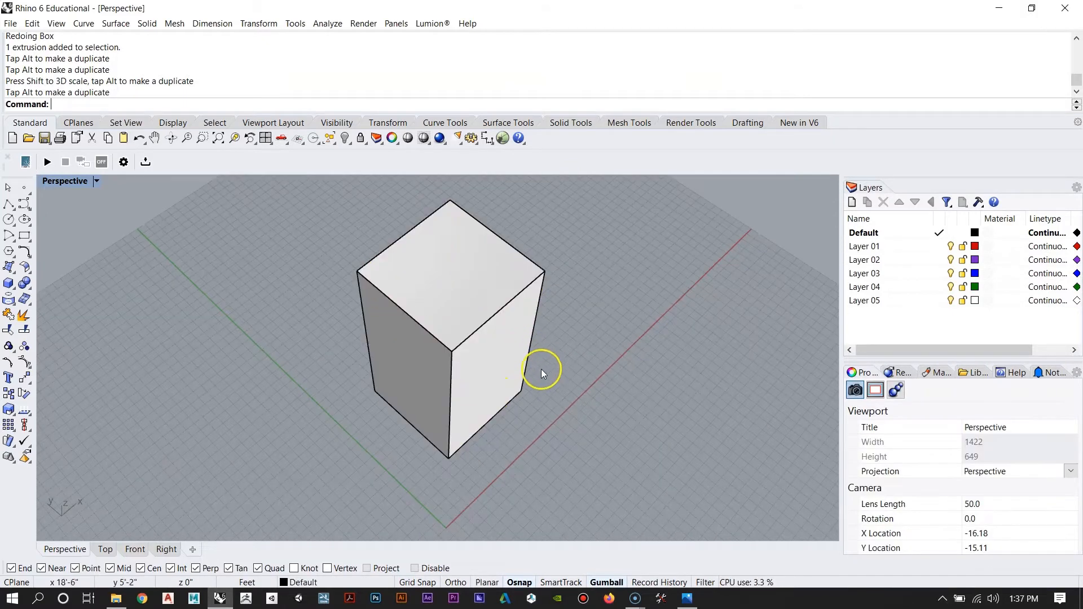
right_click_drag(540, 369, 463, 344)
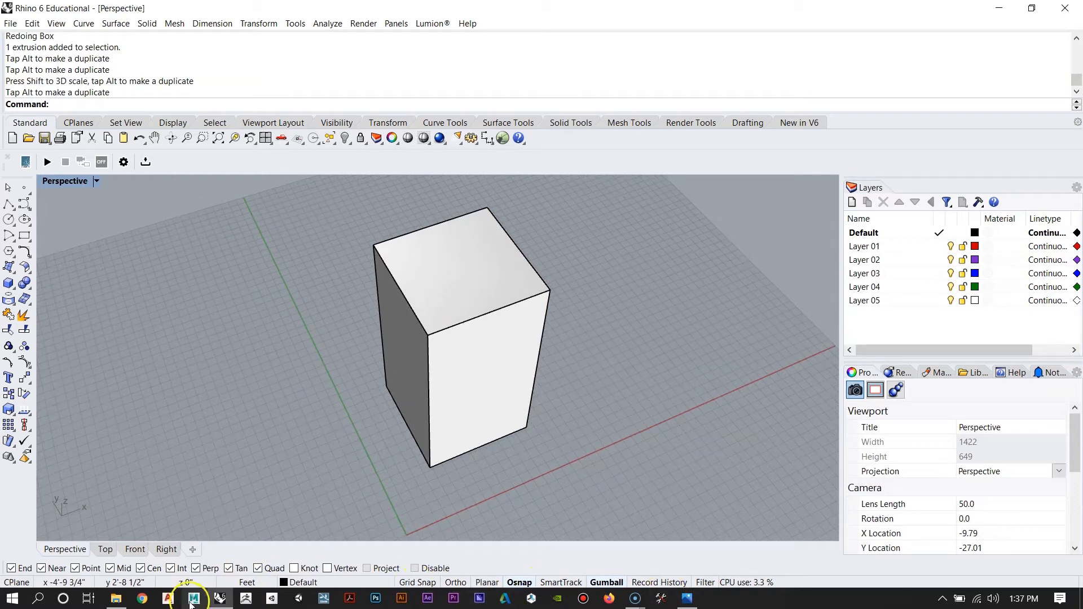
Step: Recheck the House VI drawing in Photos, return to Rhino, and copy the box along negative X, constrained to the axis
left_click(687, 597)
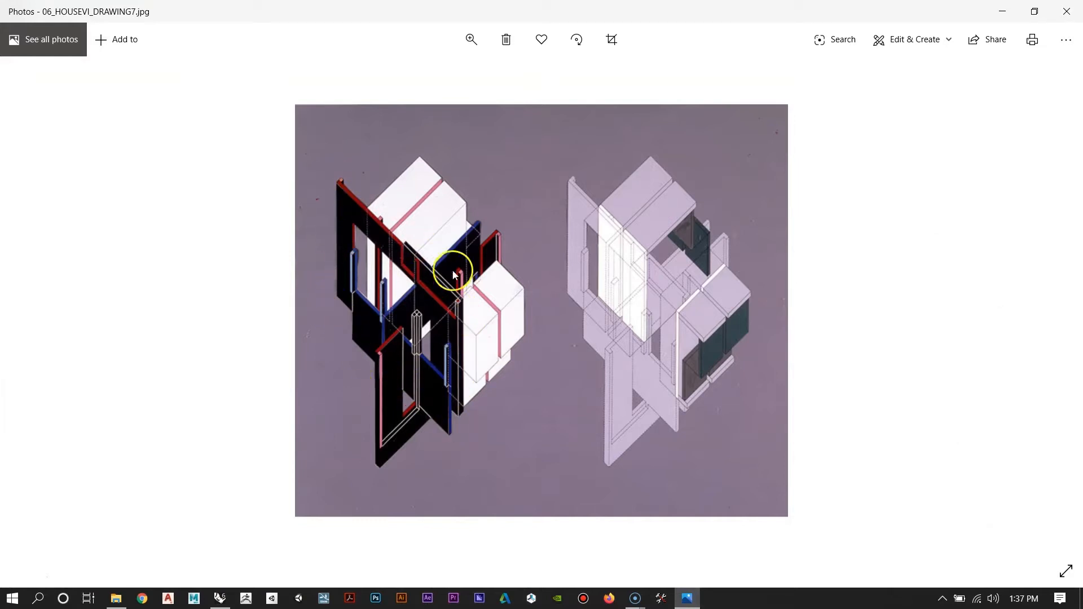
left_click(1002, 11)
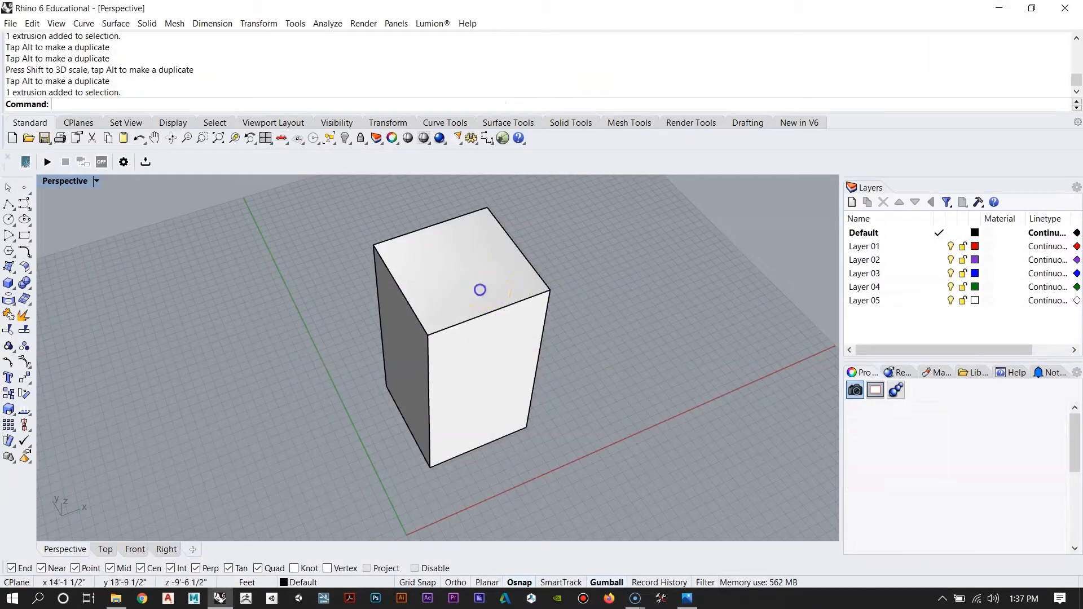
left_click(481, 290)
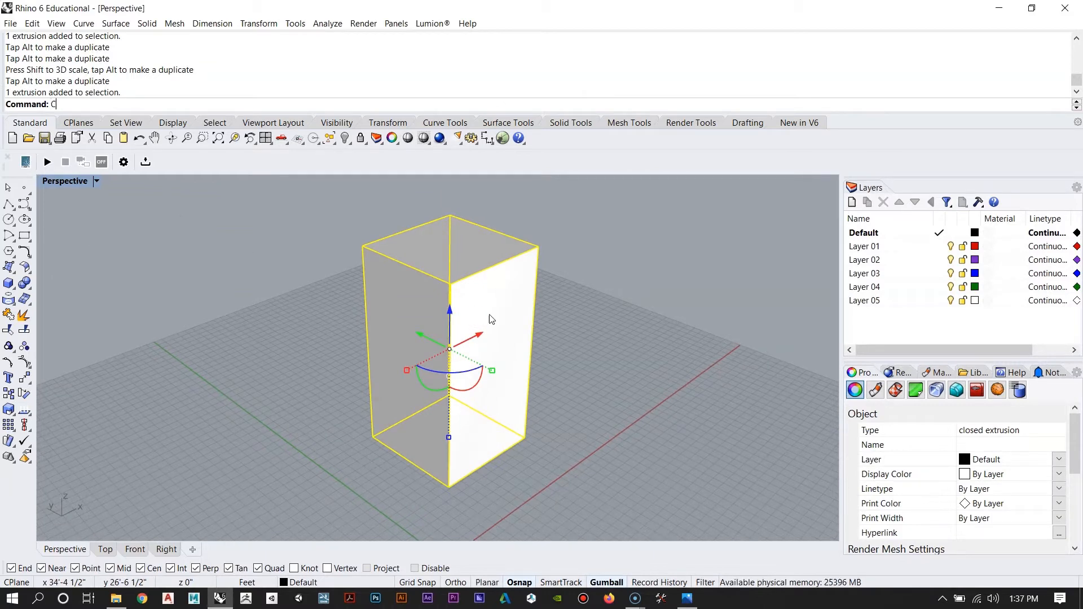
type("opy")
key("Return")
scroll(639, 316, "down", 5)
right_click_drag(640, 315, 539, 397)
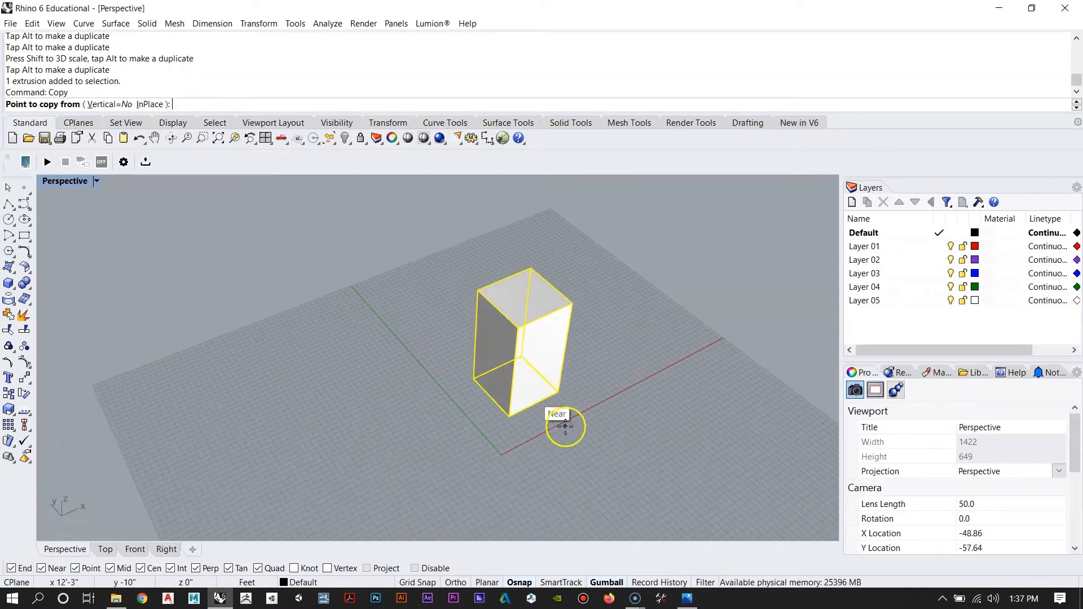
left_click(564, 427)
key("shift")
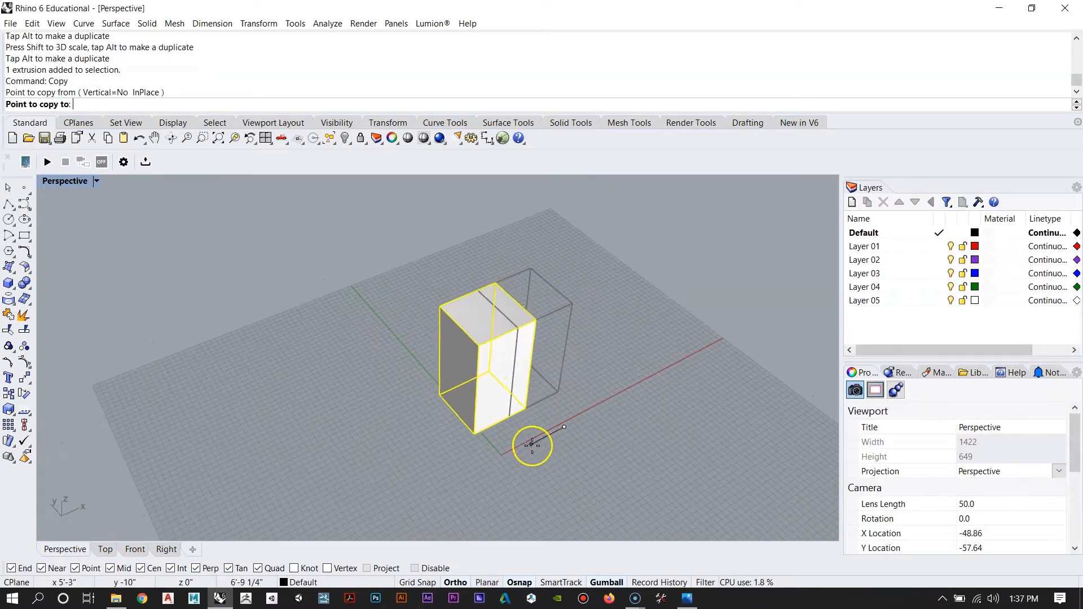
left_click(489, 466)
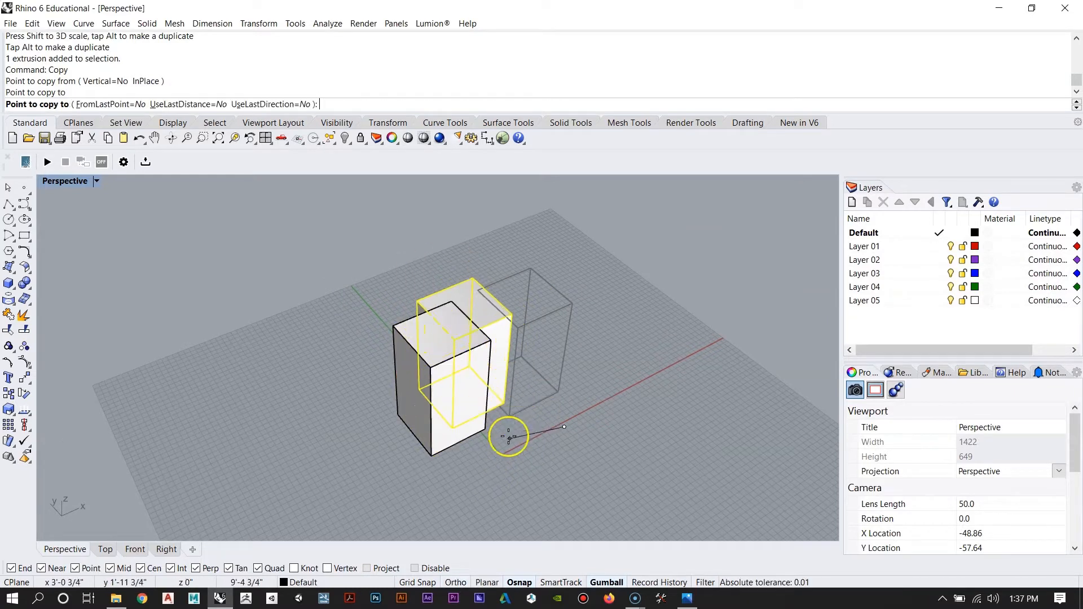
right_click(488, 443)
Step: Flatten the copied box into a thin panel along X and stretch it long along Y using the gumball scale handles
right_click_drag(502, 351, 495, 386)
left_click(423, 361)
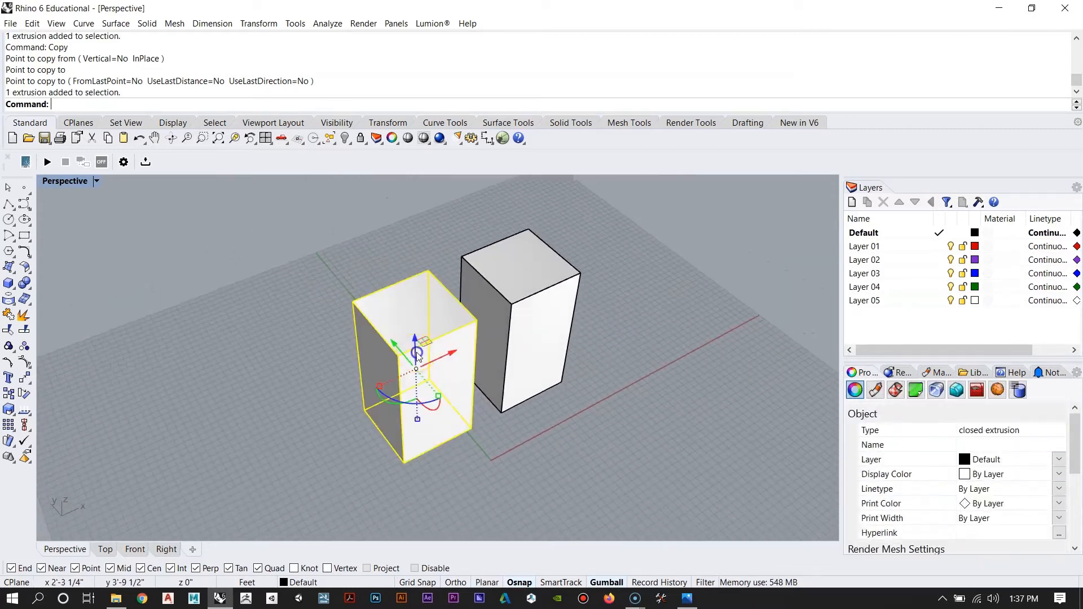
scroll(432, 375, "up", 4)
right_click_drag(420, 382, 336, 376)
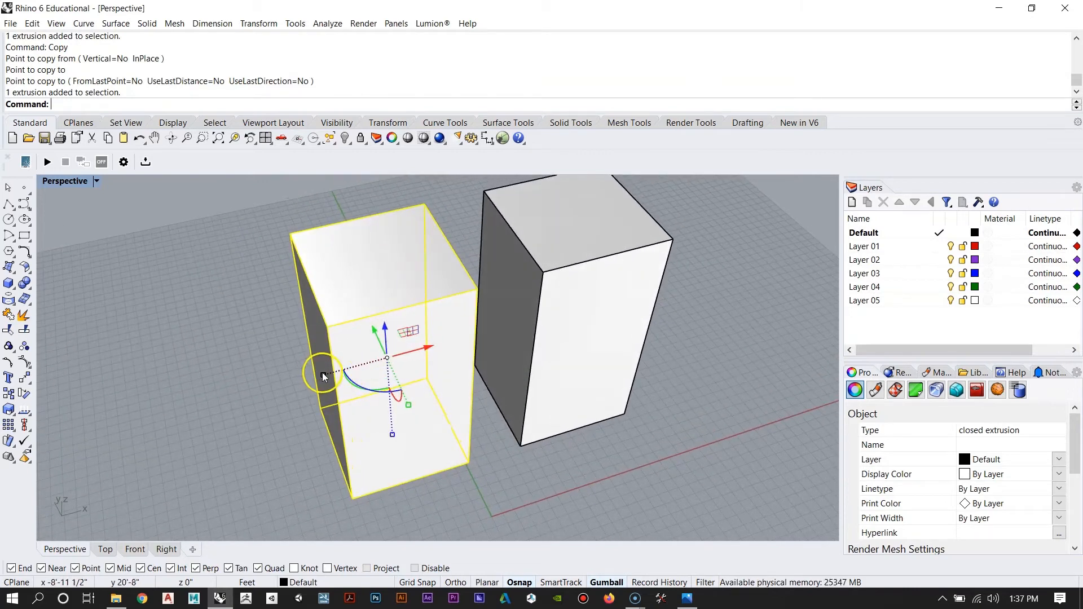
left_click_drag(322, 374, 388, 387)
right_click_drag(389, 386, 521, 420)
left_click_drag(499, 390, 534, 401)
scroll(535, 401, "up", 2)
right_click_drag(534, 385, 509, 343)
left_click_drag(523, 338, 567, 343)
Step: Reposition the thin panel beside the original box, shifting it along Y with the gumball
right_click_drag(496, 358, 339, 369)
left_click_drag(436, 298, 514, 300)
right_click_drag(388, 343, 416, 438)
left_click_drag(415, 438, 459, 433)
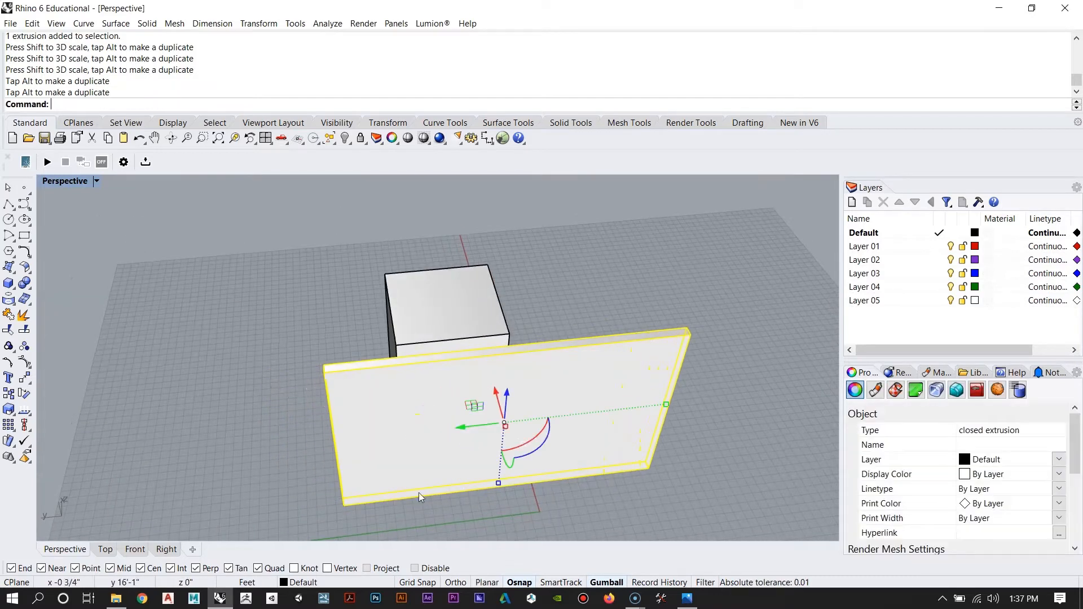
Step: Recheck the reference drawing in Photos, raise the thin panel along Z, nudge it sideways, and deselect it
left_click(686, 601)
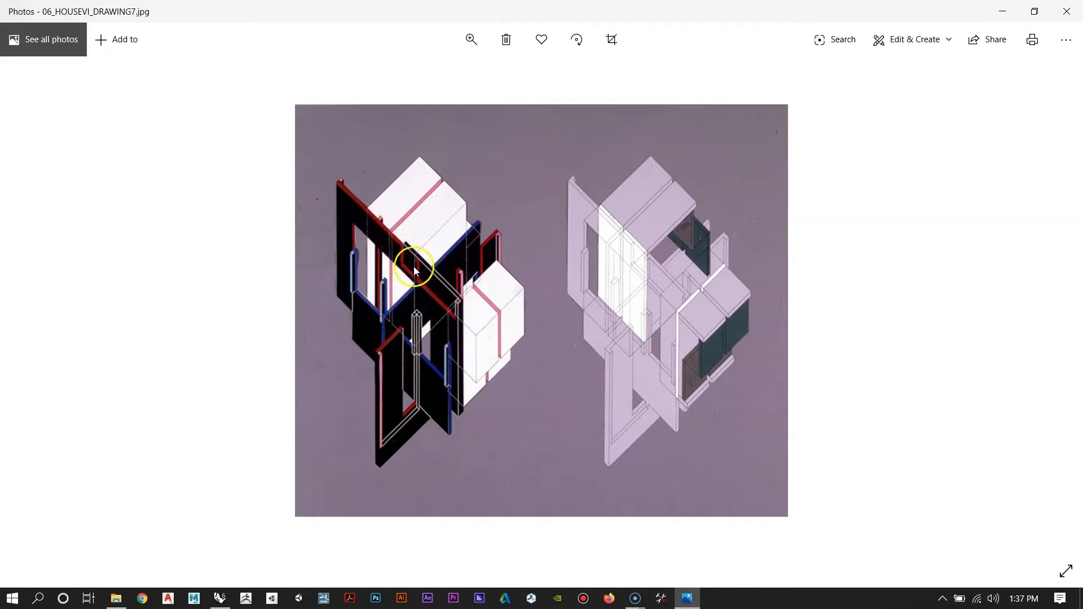
left_click(1002, 11)
left_click_drag(443, 324, 444, 275)
right_click_drag(609, 318, 552, 317)
key("Escape")
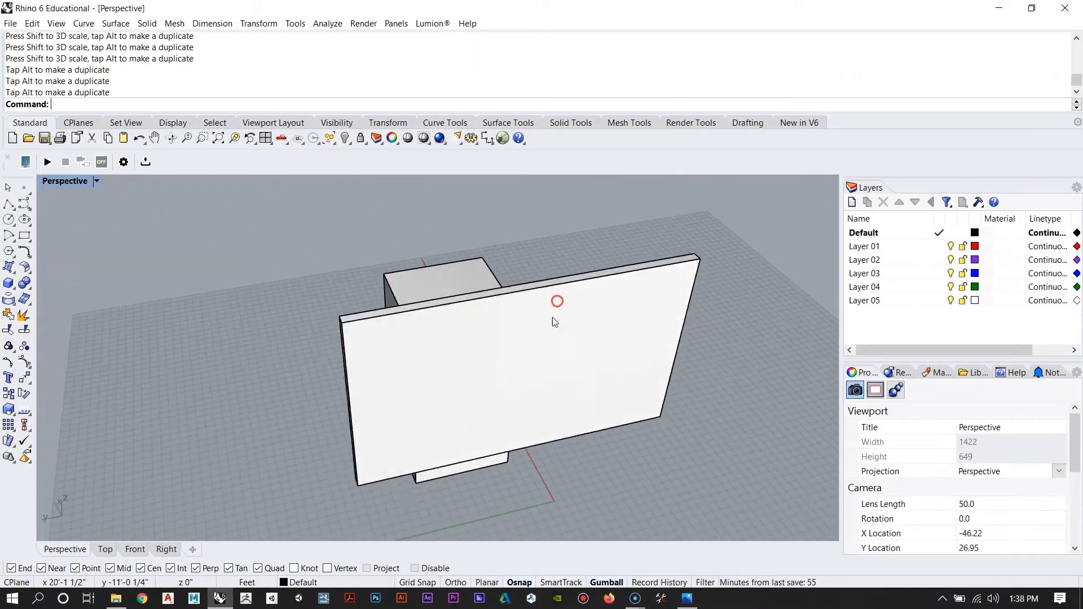
left_click(640, 363)
left_click_drag(482, 375, 489, 383)
left_click(590, 226)
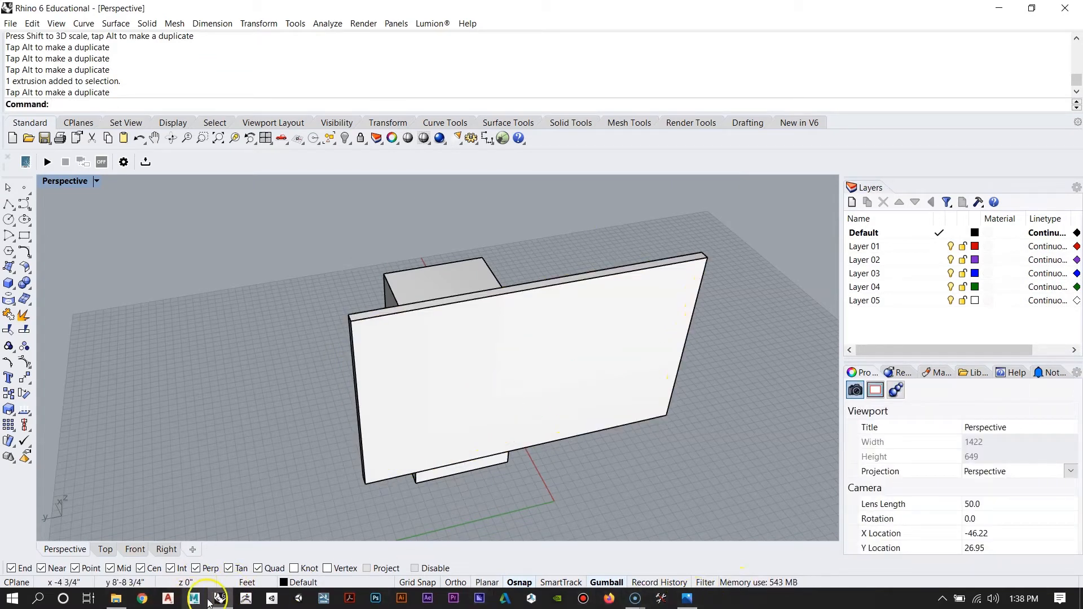
Step: Study the reference drawing in Photos, and copy the thin panel along X to the opposite side of the box
left_click(687, 598)
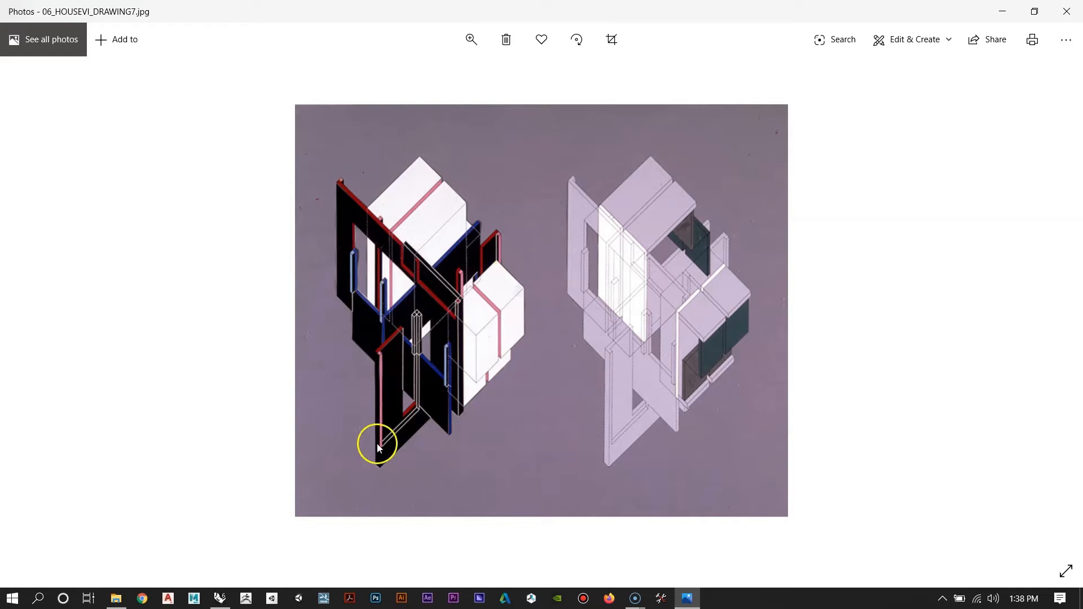
left_click(1001, 11)
right_click_drag(550, 434, 483, 379)
left_click(473, 311)
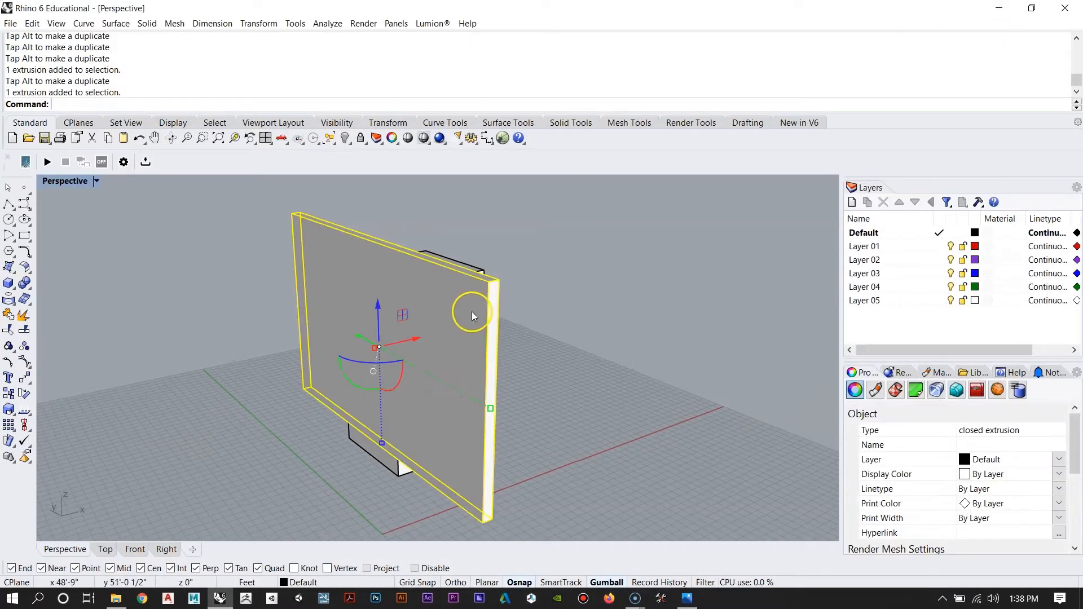
right_click_drag(409, 295, 418, 314)
scroll(418, 313, "down", 5)
scroll(462, 376, "up", 2)
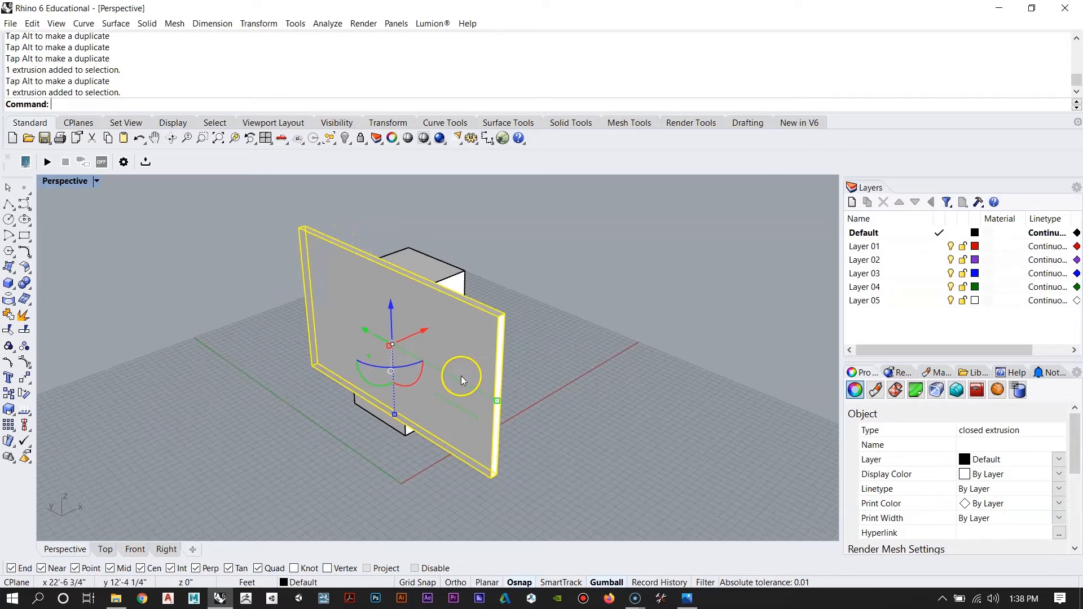
key("Return")
scroll(317, 343, "down", 5)
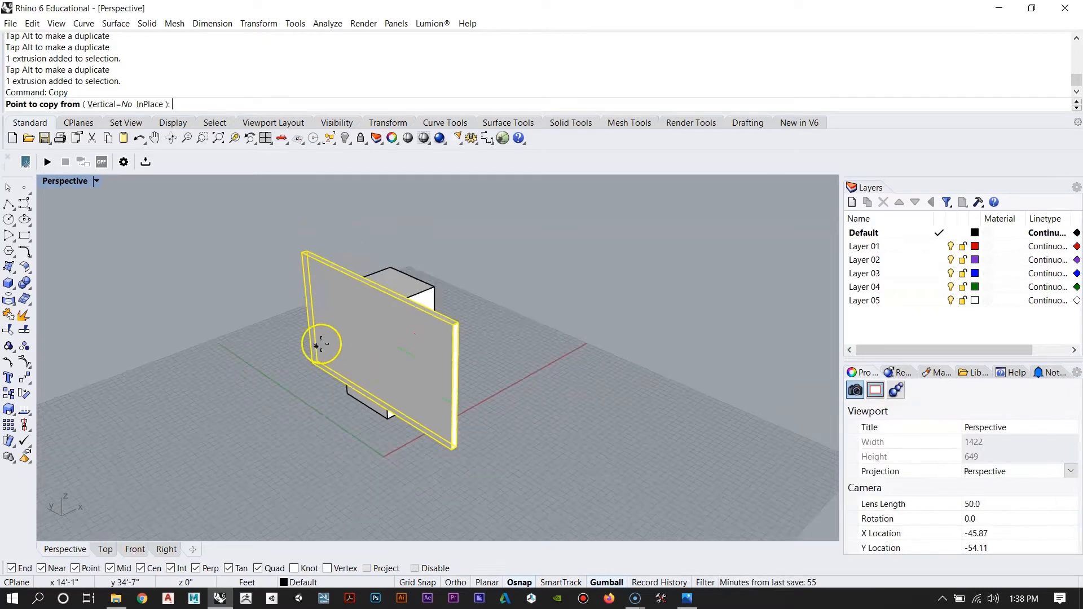
right_click_drag(474, 361, 423, 389)
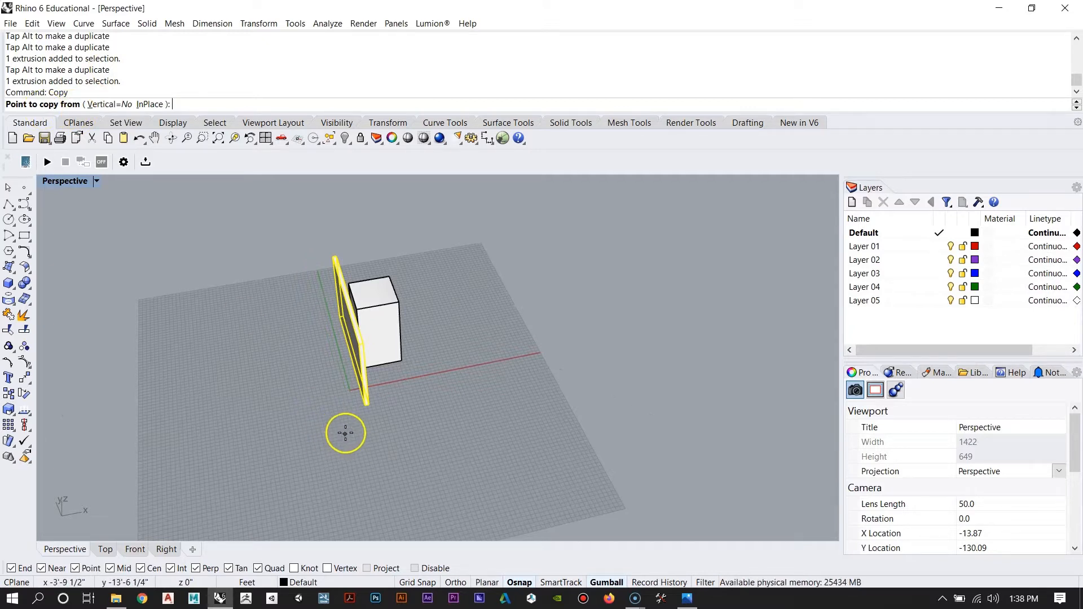
scroll(331, 424, "up", 3)
scroll(353, 428, "down", 2)
left_click(350, 453)
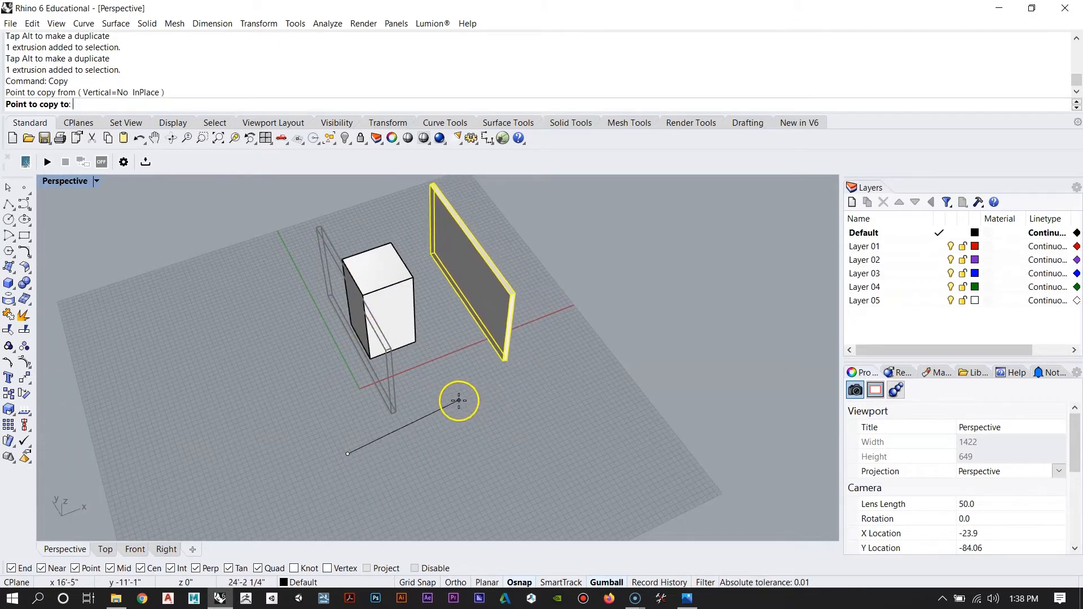
mouse_move(449, 398)
right_mouse_down()
mouse_move(398, 402)
mouse_move(363, 357)
mouse_move(451, 389)
right_mouse_up()
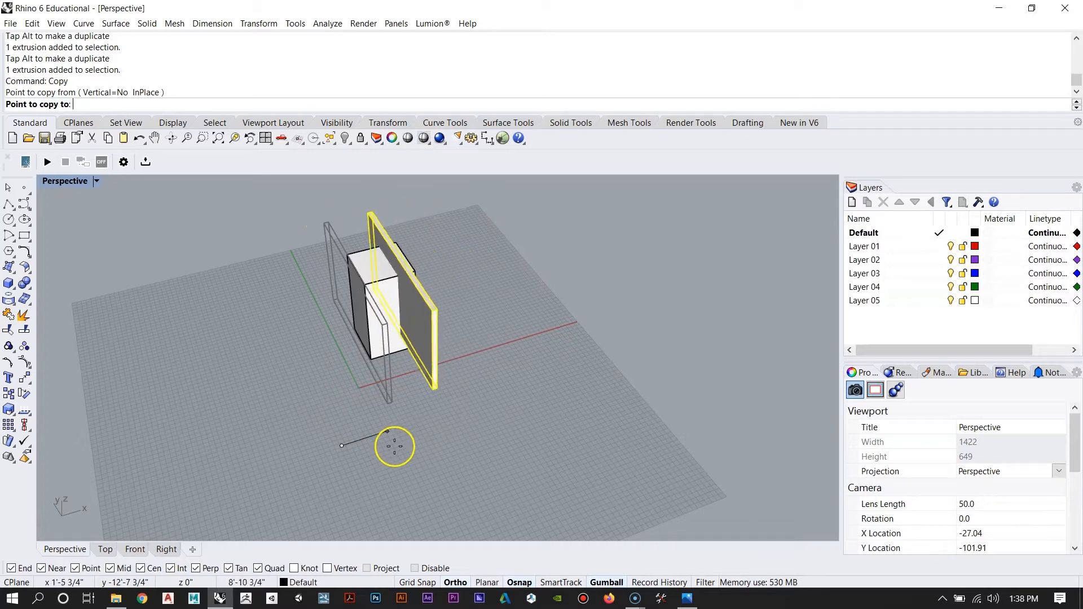
key("shift")
left_click(435, 420)
key("Return")
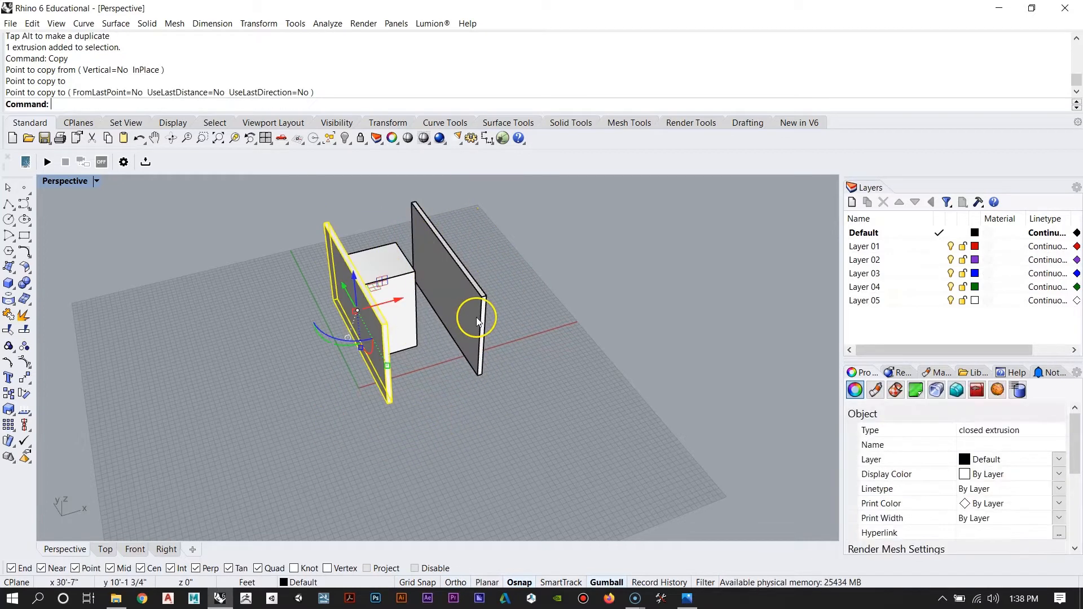
key("Escape")
Step: Rotate the copied panel about Z with the gumball so it stands perpendicular to the first panel
scroll(473, 317, "up", 3)
left_click(477, 319)
right_click_drag(486, 317, 397, 382)
mouse_move(435, 317)
right_mouse_down()
mouse_move(428, 327)
mouse_move(442, 313)
right_mouse_up()
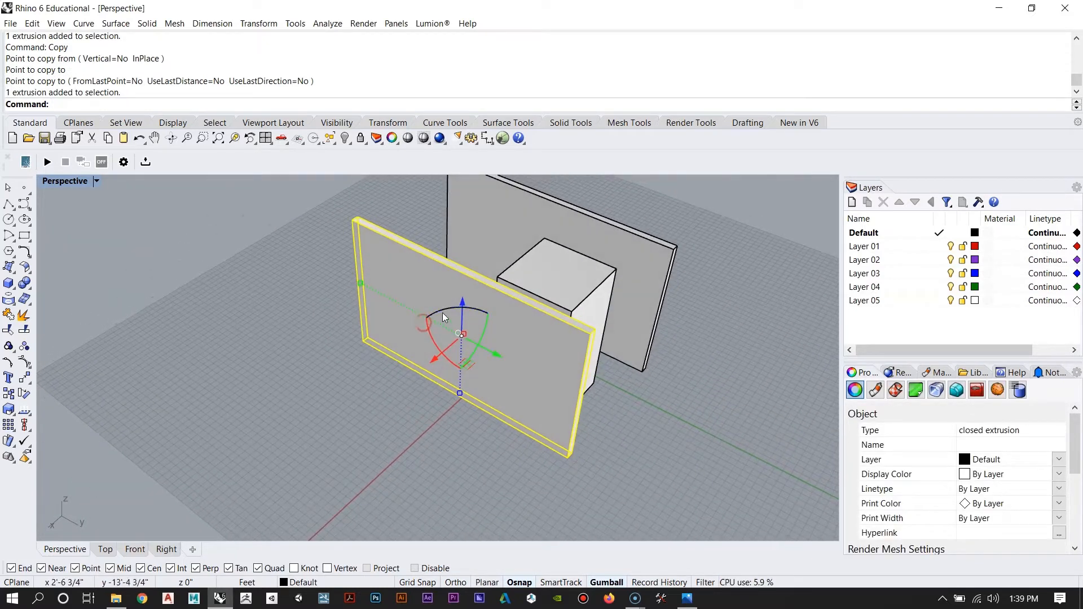
left_click_drag(435, 311, 563, 362)
left_click_drag(454, 409, 540, 204)
right_click_drag(540, 204, 195, 536)
Step: Recheck the reference drawing in Photos, and slide the rotated panel so it crosses the first panel
left_click(686, 597)
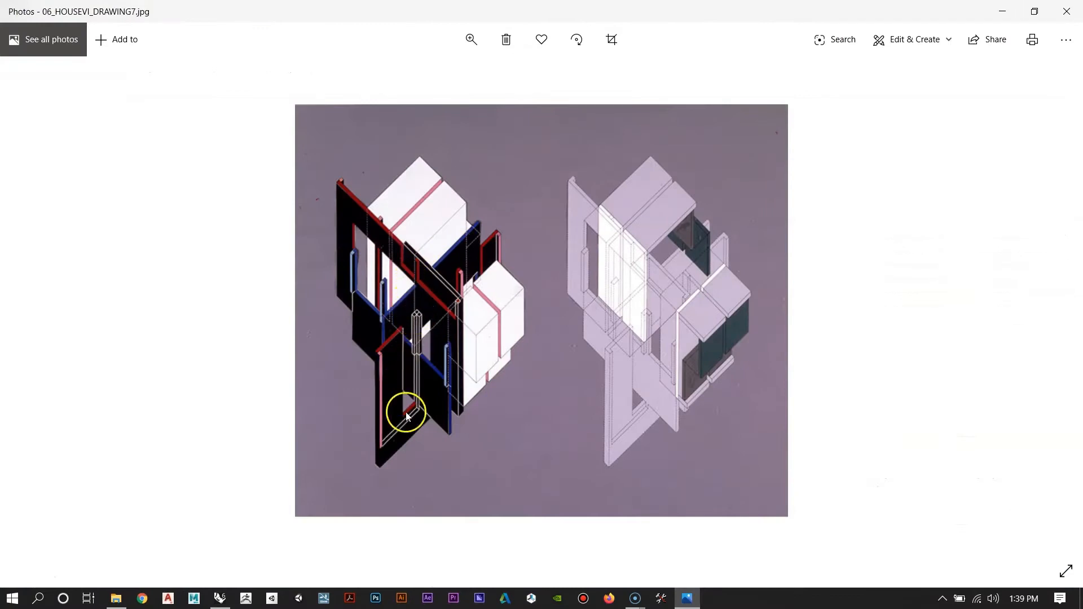
left_click(1003, 11)
right_click_drag(581, 217, 509, 283)
left_click_drag(485, 277, 380, 291)
right_click_drag(372, 299, 272, 224)
scroll(273, 224, "up", 7)
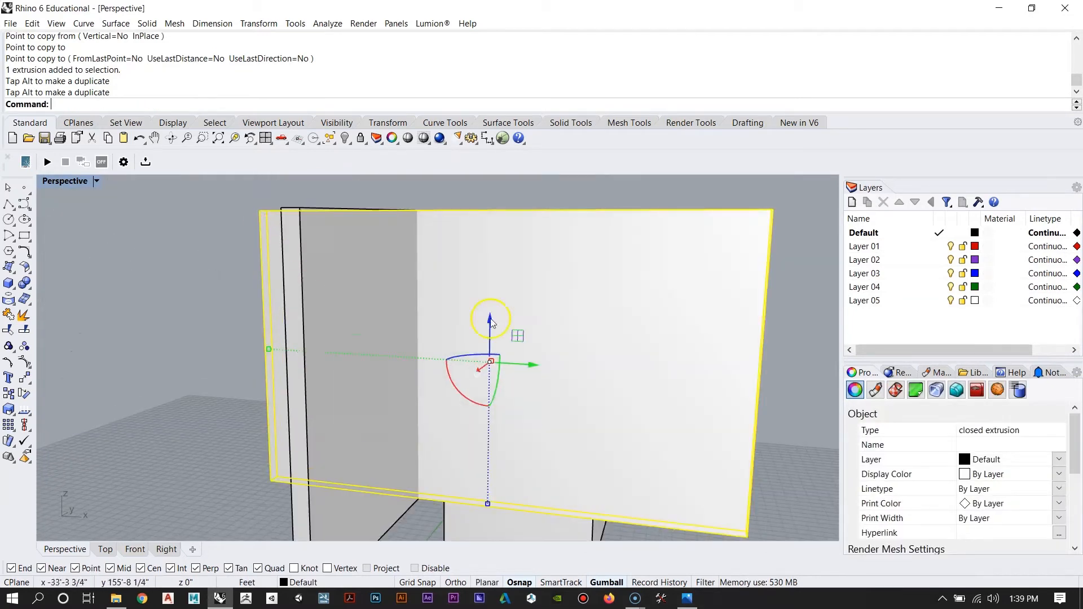
right_click_drag(491, 316, 433, 303)
scroll(433, 303, "down", 5)
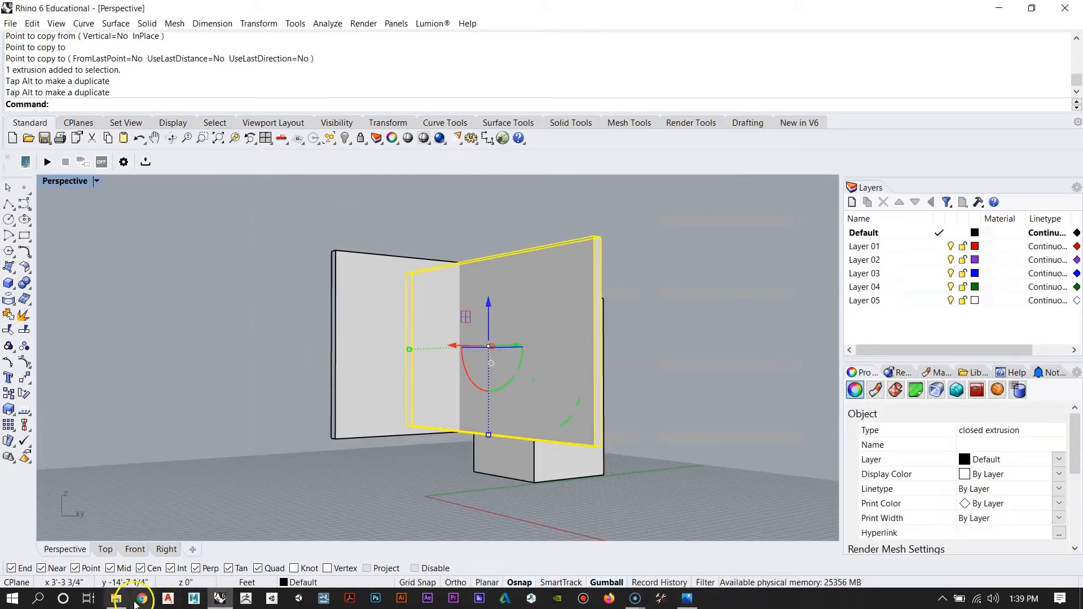
Step: Compare with the drawing in Photos again, lower the rotated panel along Z, and deselect it
left_click(690, 599)
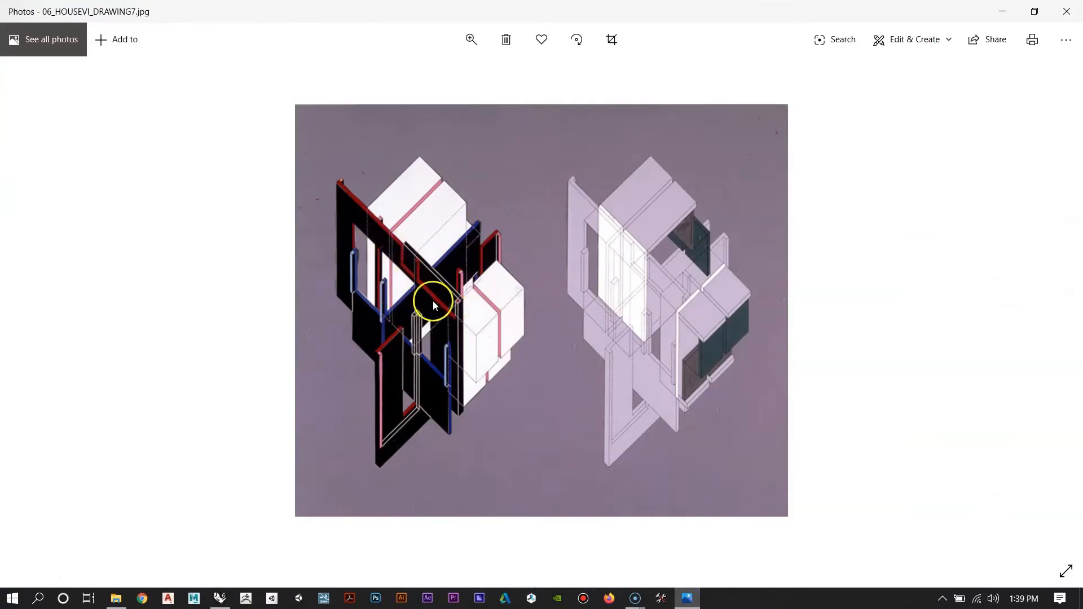
left_click(999, 8)
right_click_drag(775, 296, 435, 275)
left_click_drag(434, 279, 441, 315)
left_click(644, 271)
Step: Nudge the rotated panel slightly along Y relative to the box with the gumball, and deselect it
right_click_drag(659, 314, 358, 293)
scroll(349, 256, "up", 6)
right_click_drag(560, 334, 435, 259)
left_click(408, 226)
scroll(415, 243, "down", 6)
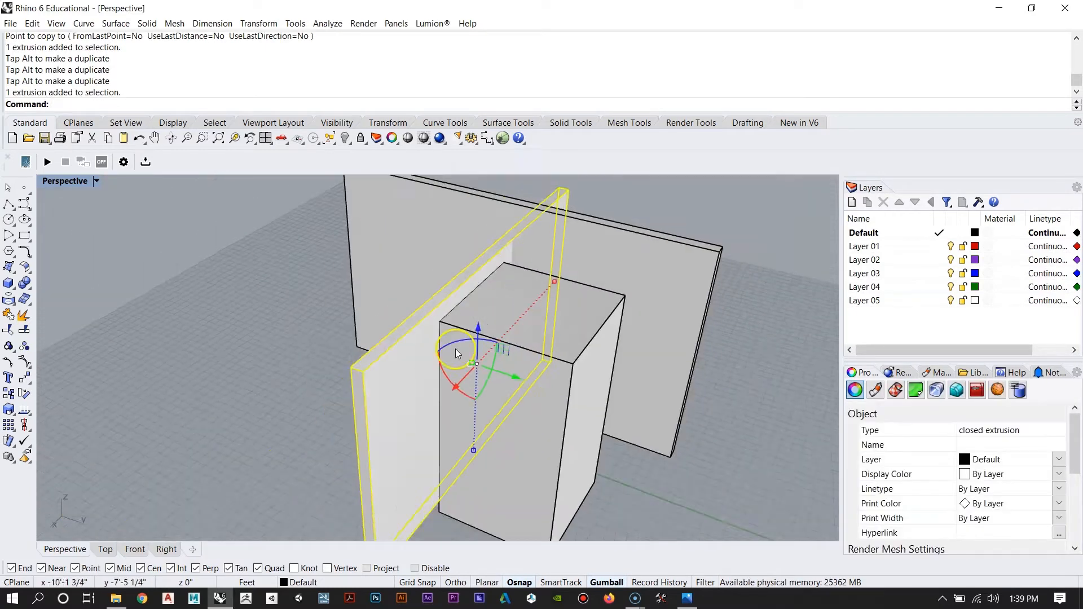
right_click_drag(455, 349, 479, 380)
left_click_drag(519, 370, 511, 361)
key("Escape")
Step: Stretch the rotated panel taller with the gumball's Z scale, and lower it along Z
right_click_drag(419, 344, 529, 256)
left_click(563, 310)
right_click_drag(433, 459, 402, 411)
left_click_drag(437, 470, 438, 502)
left_click_drag(435, 338, 437, 358)
Step: Lengthen the rotated panel along X with the gumball scale, shift it slightly along Y, and deselect it
right_click_drag(437, 360, 310, 395)
scroll(413, 419, "down", 4)
left_click_drag(303, 383, 266, 380)
right_click_drag(266, 379, 316, 405)
left_click_drag(489, 377, 484, 375)
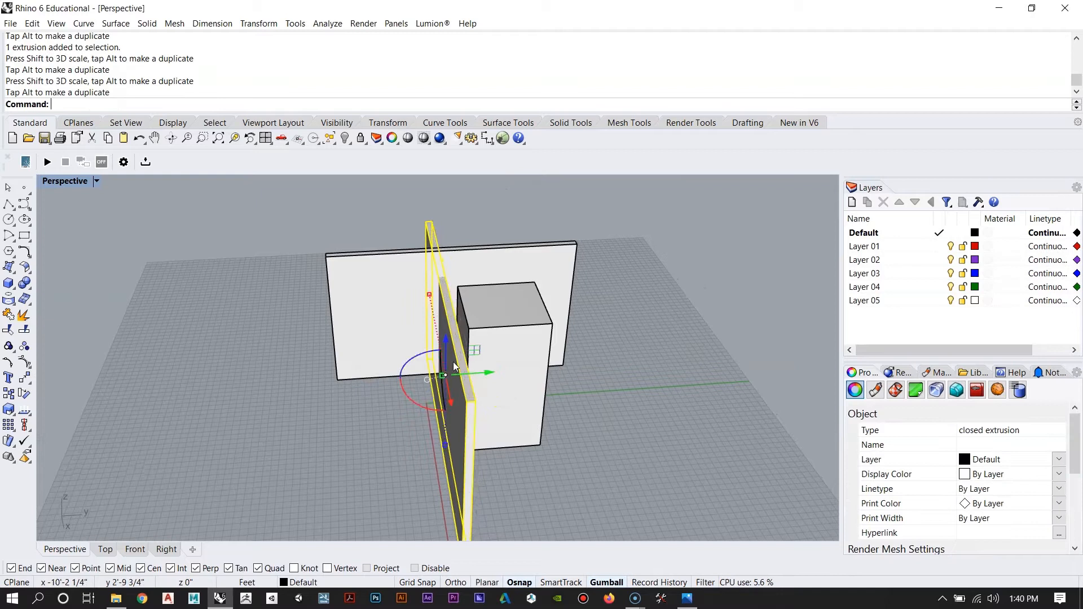
right_click_drag(482, 377, 367, 445)
left_click(308, 392)
right_click_drag(308, 391, 542, 360)
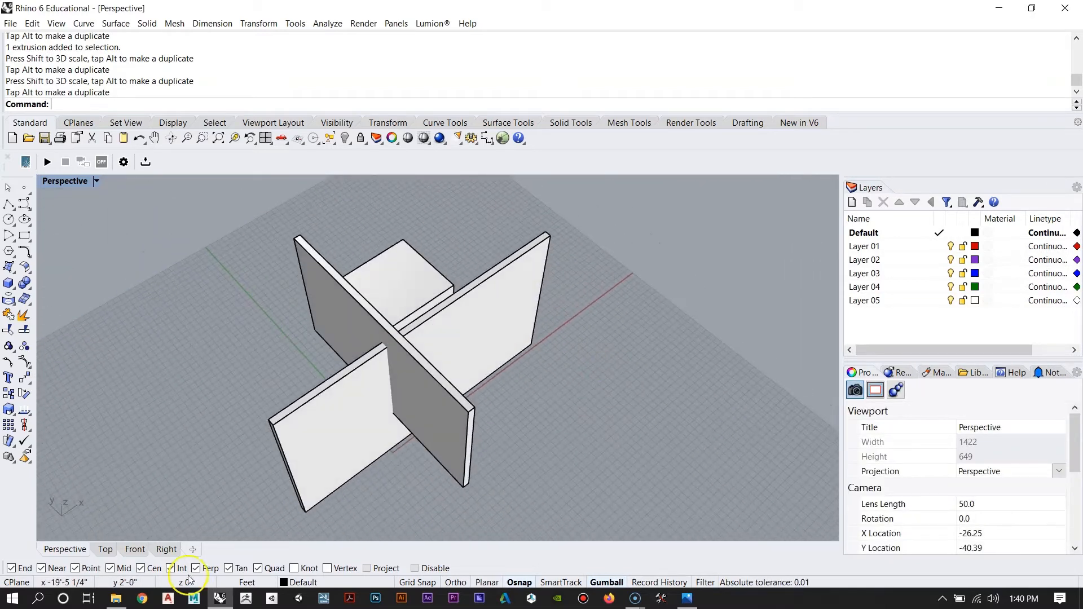
Step: Study the House VI drawing in Photos, and copy the box along negative Y to the other side of the rotated panel
left_click(688, 599)
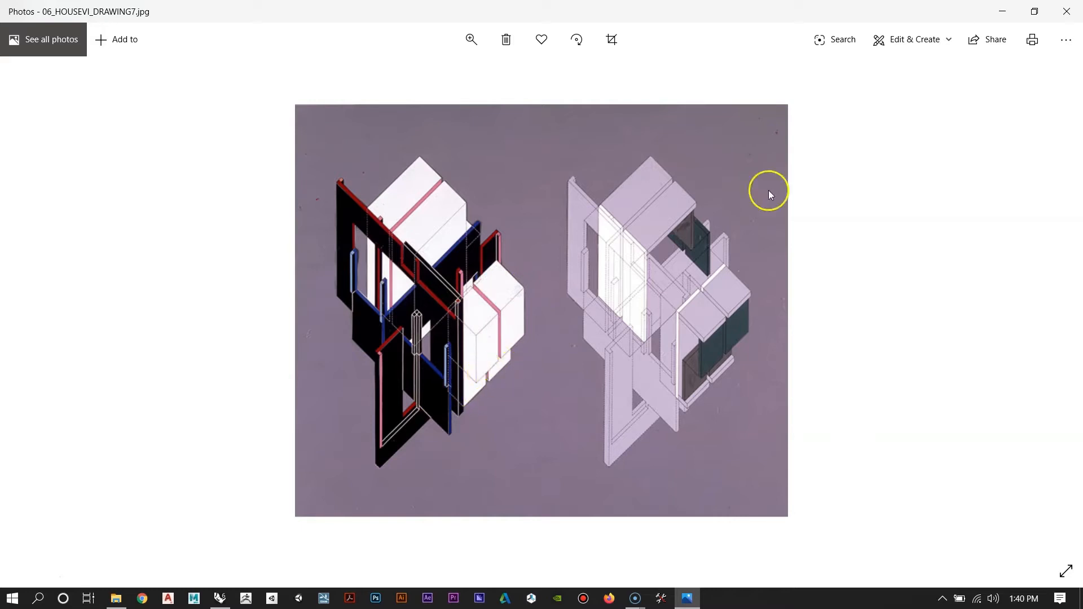
left_click(1002, 9)
right_click_drag(637, 344, 517, 339)
left_click(537, 330)
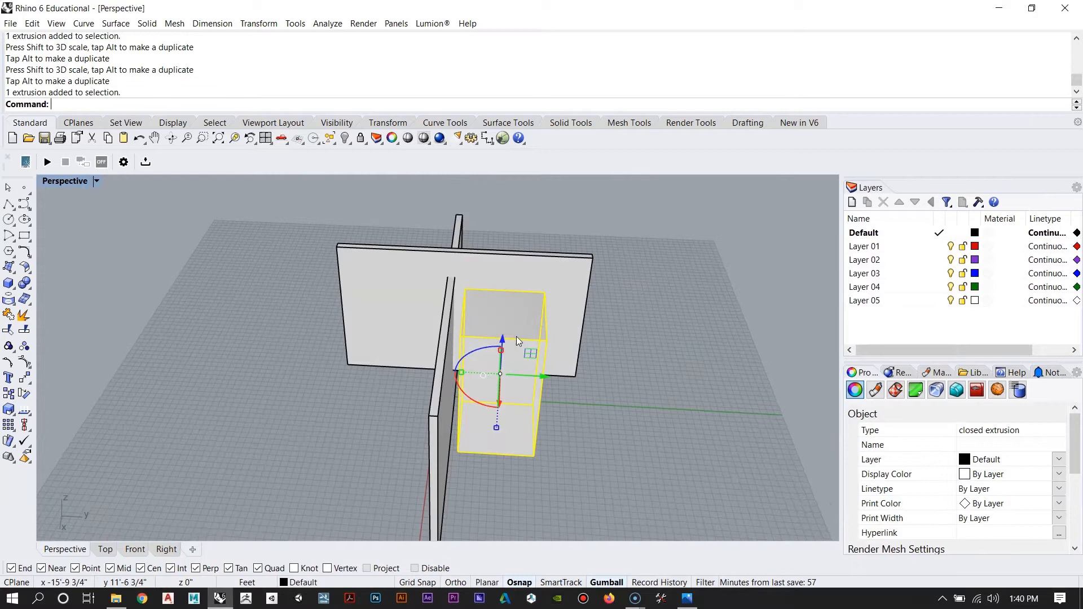
key("Return")
scroll(556, 297, "down", 3)
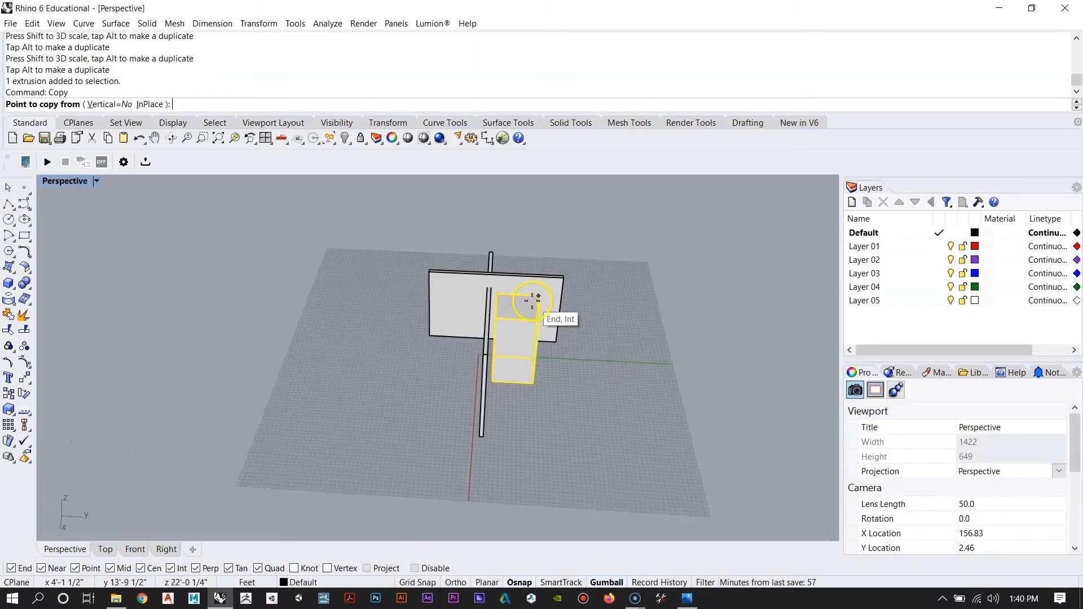
right_click_drag(561, 310, 565, 439)
left_click(559, 462)
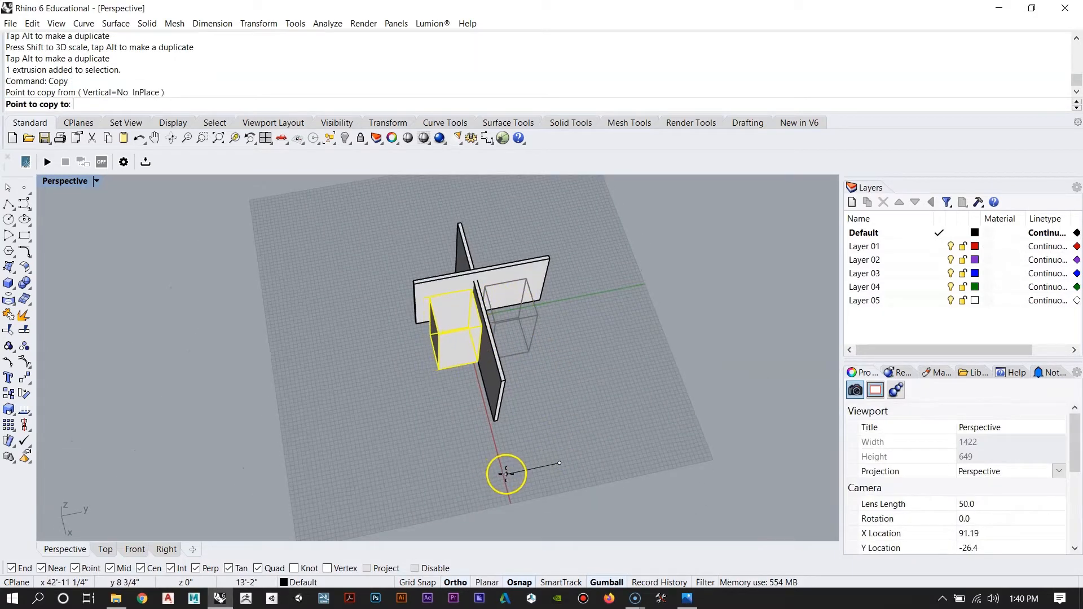
key("Escape")
key("Escape")
Step: Shorten the copied box by moving its bottom face upward along its vertical edge with MoveFace
right_click_drag(462, 303, 615, 318)
scroll(430, 310, "up", 6)
right_click_drag(433, 394, 394, 407)
left_click(394, 407)
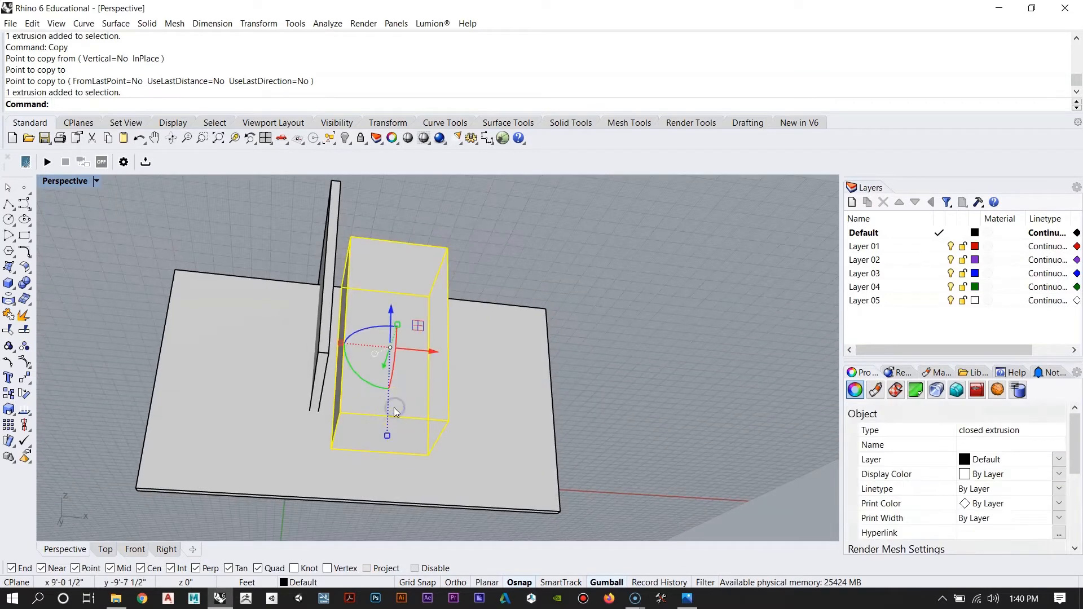
type("MoveFace")
key("Return")
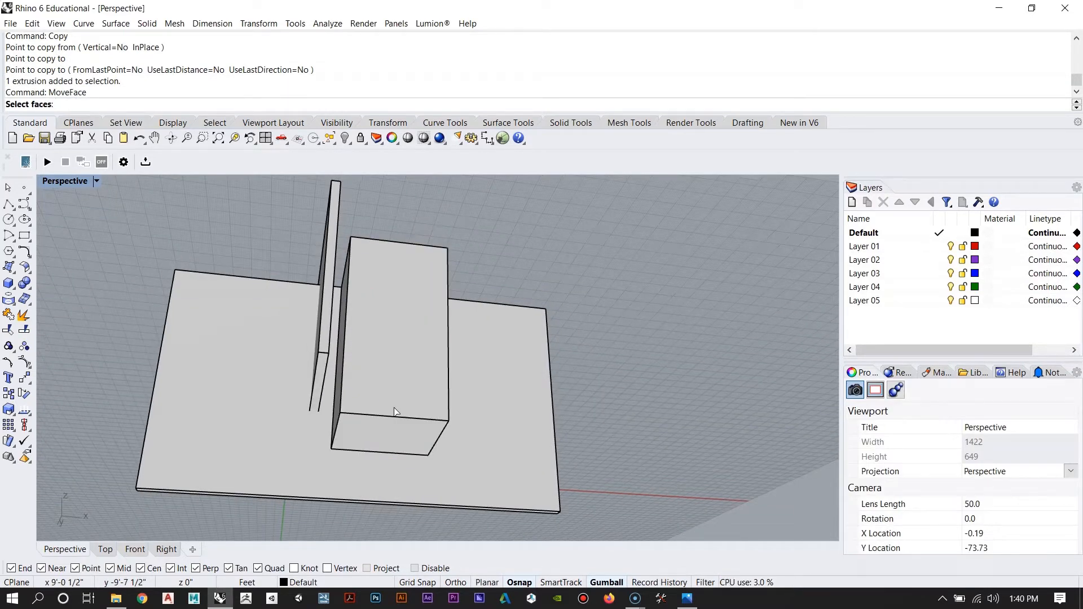
scroll(369, 504, "up", 5)
left_click(374, 379)
right_click_drag(374, 379, 537, 363)
right_click(260, 423)
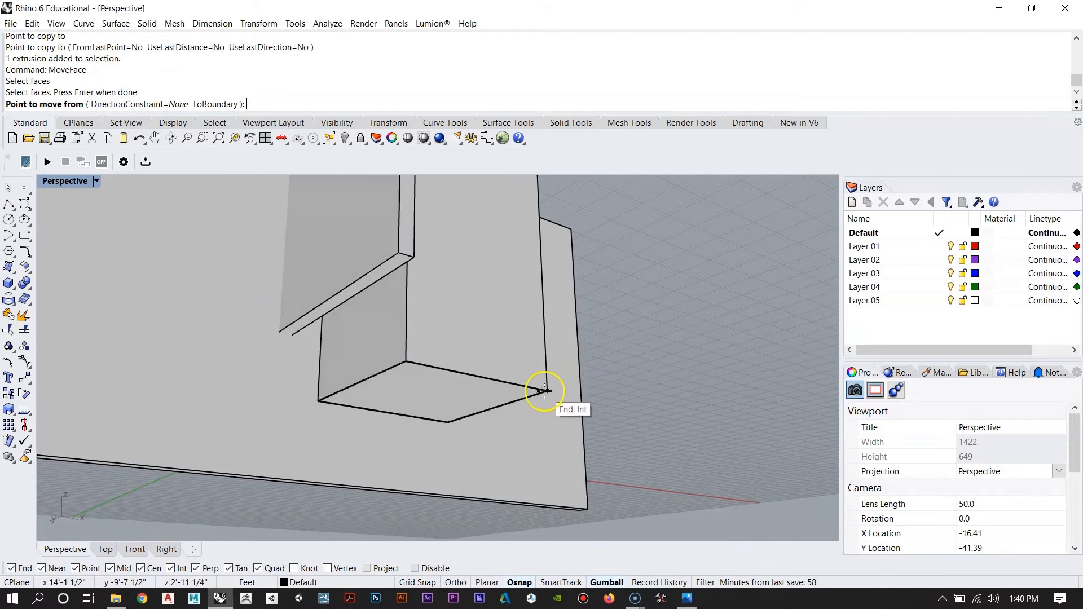
left_click(545, 390)
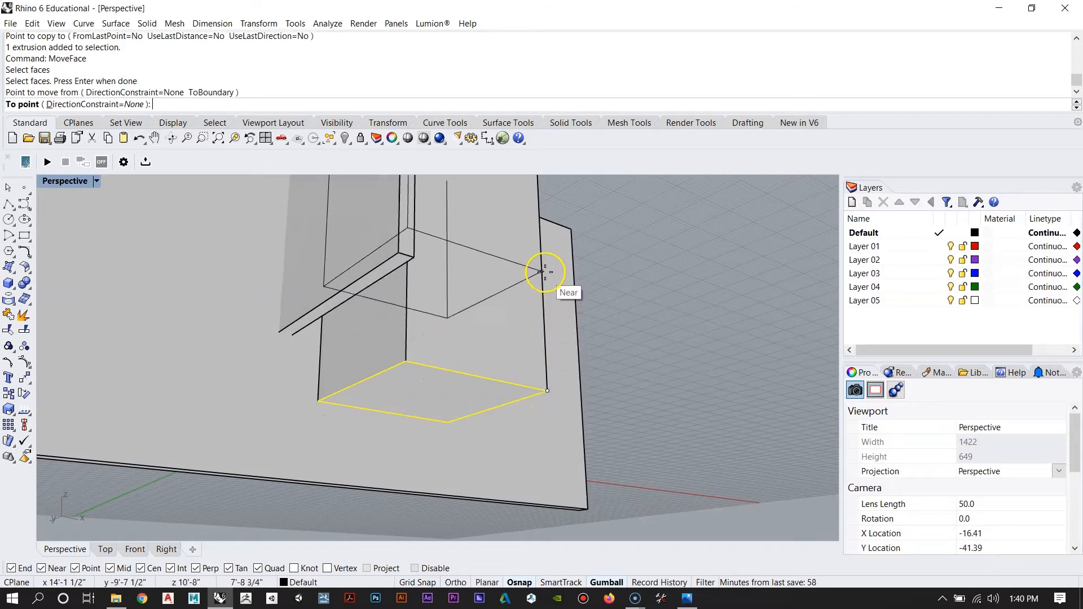
right_click_drag(542, 246, 489, 283)
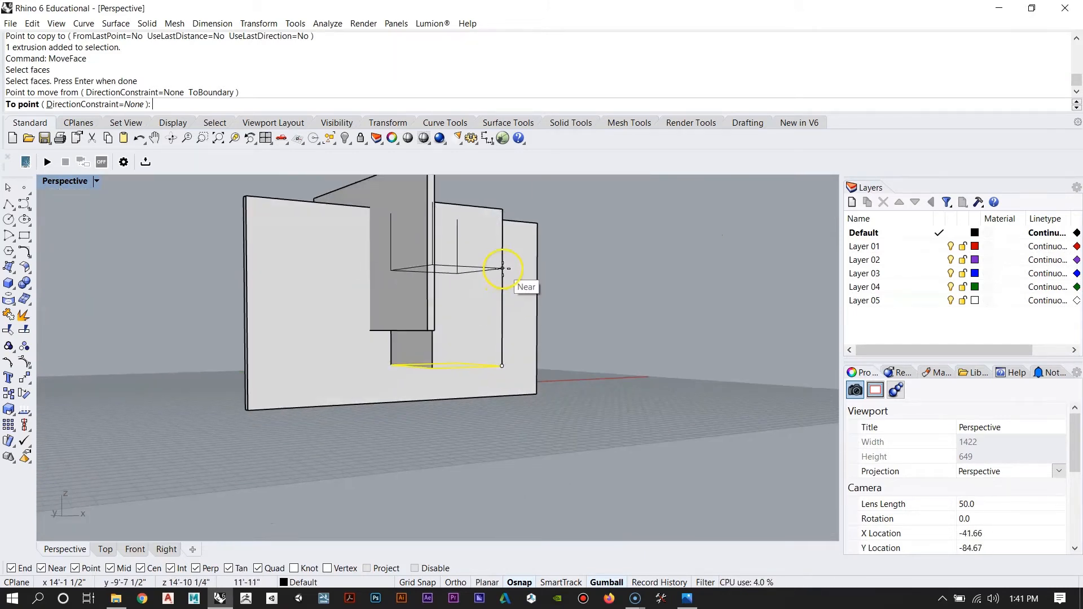
left_click(502, 277)
right_click_drag(532, 261, 413, 282)
Step: Move the shortened box's bottom face down about 2'-8 1/2" with MoveFace
left_click(417, 263)
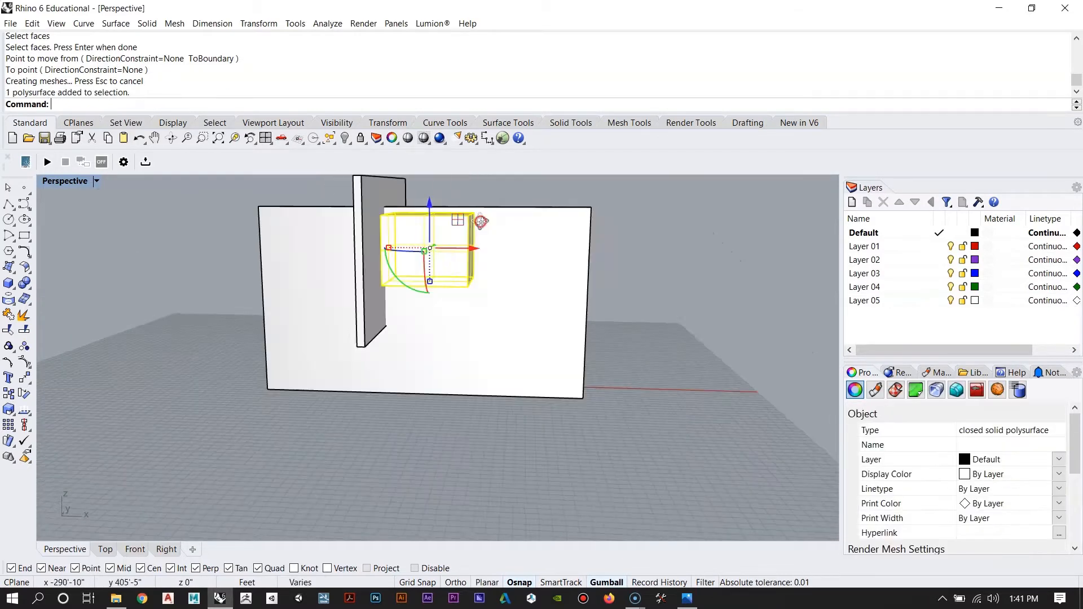
scroll(418, 262, "up", 6)
mouse_move(428, 261)
right_mouse_down()
mouse_move(417, 343)
mouse_move(447, 307)
mouse_move(440, 340)
mouse_move(432, 260)
right_mouse_up()
key("Escape")
type("MoveFace")
key("Return")
scroll(443, 314, "down", 7)
left_click(423, 317)
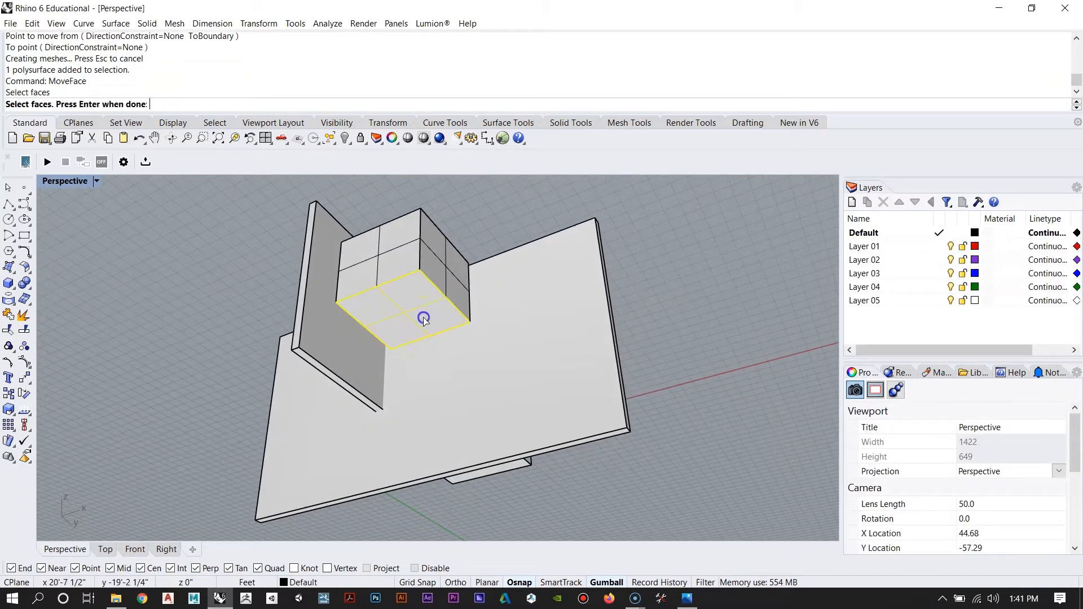
scroll(423, 316, "up", 4)
right_click_drag(423, 316, 541, 269)
right_click(505, 252)
left_click(559, 265)
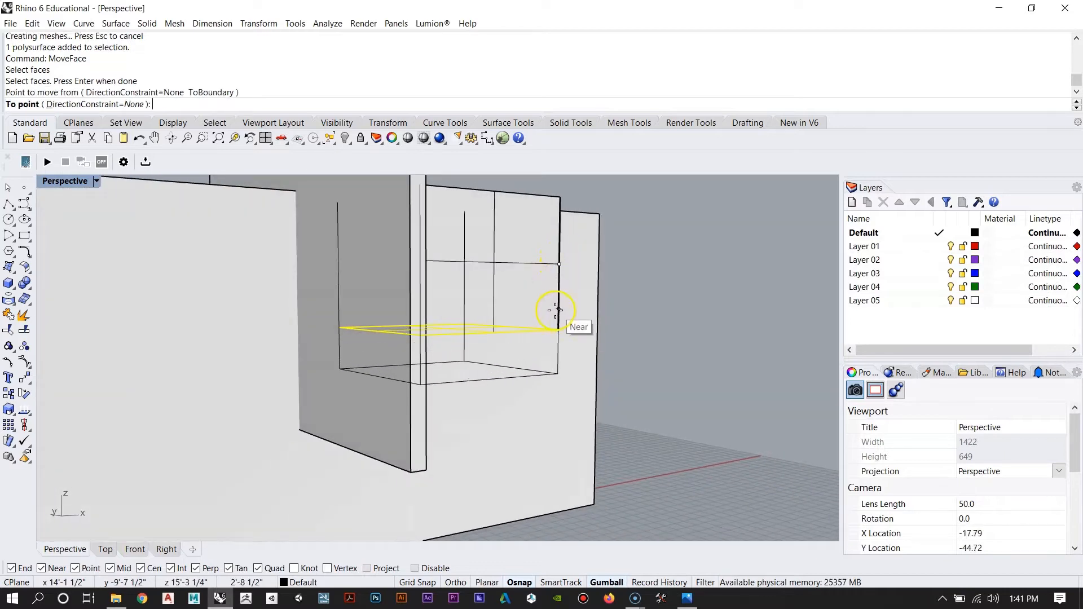
left_click(558, 311)
Step: Copy the shortened box about 11'-2" straight down so the copy sits directly beneath it, and deselect everything
right_click_drag(561, 294, 415, 320)
scroll(360, 368, "down", 4)
left_click(432, 302)
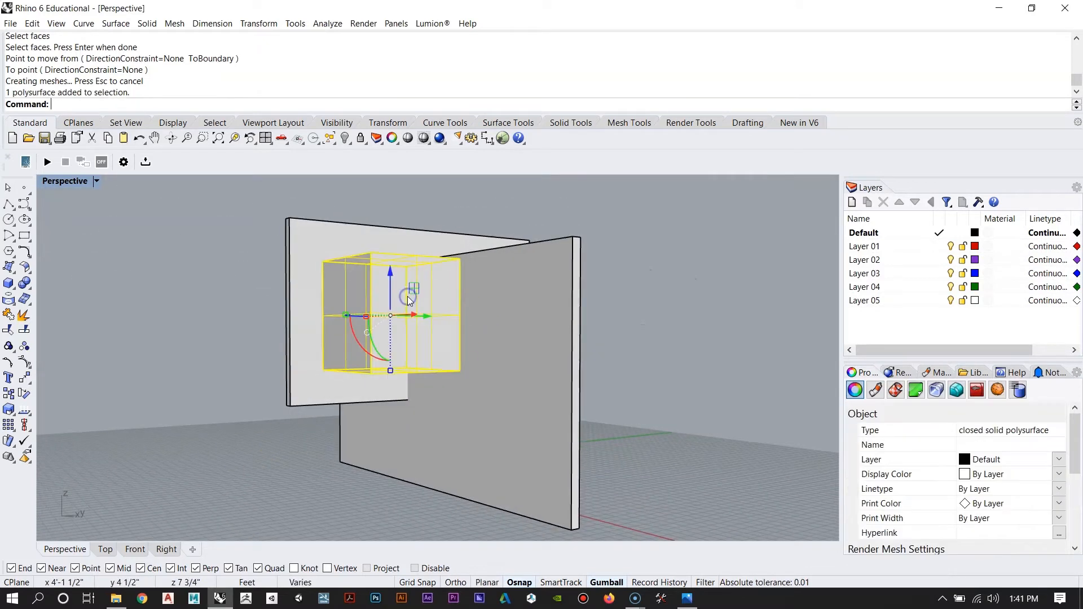
type("Copy")
key("Return")
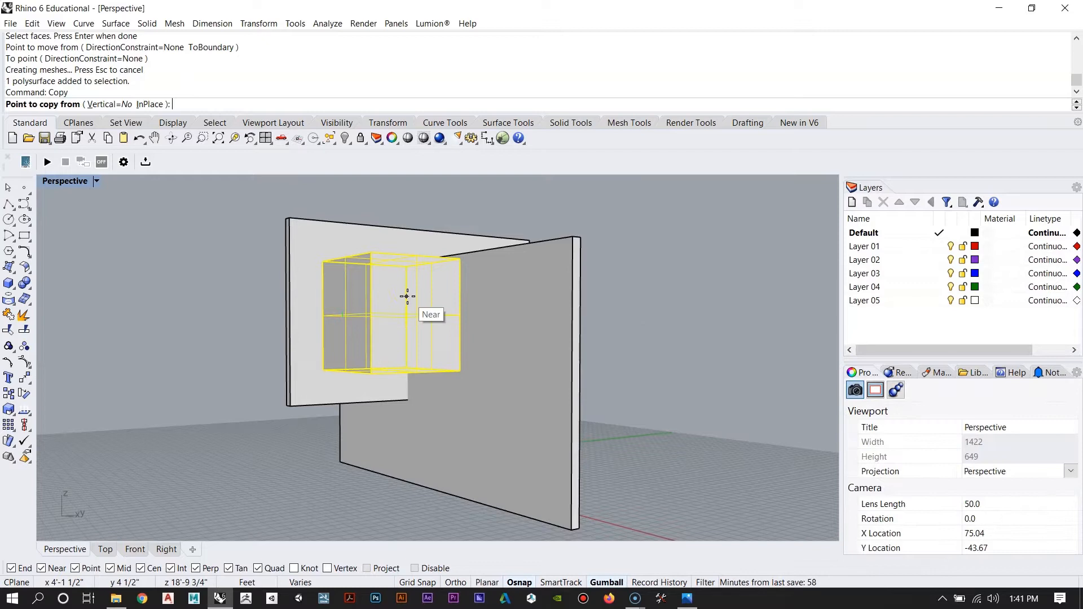
right_click_drag(507, 386, 391, 430)
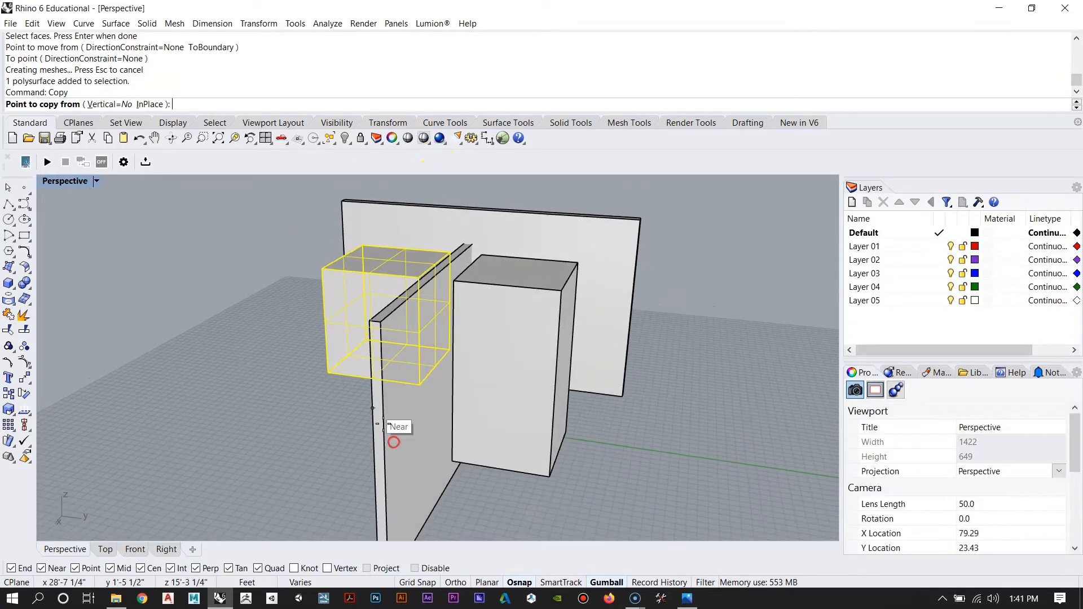
left_click(319, 270)
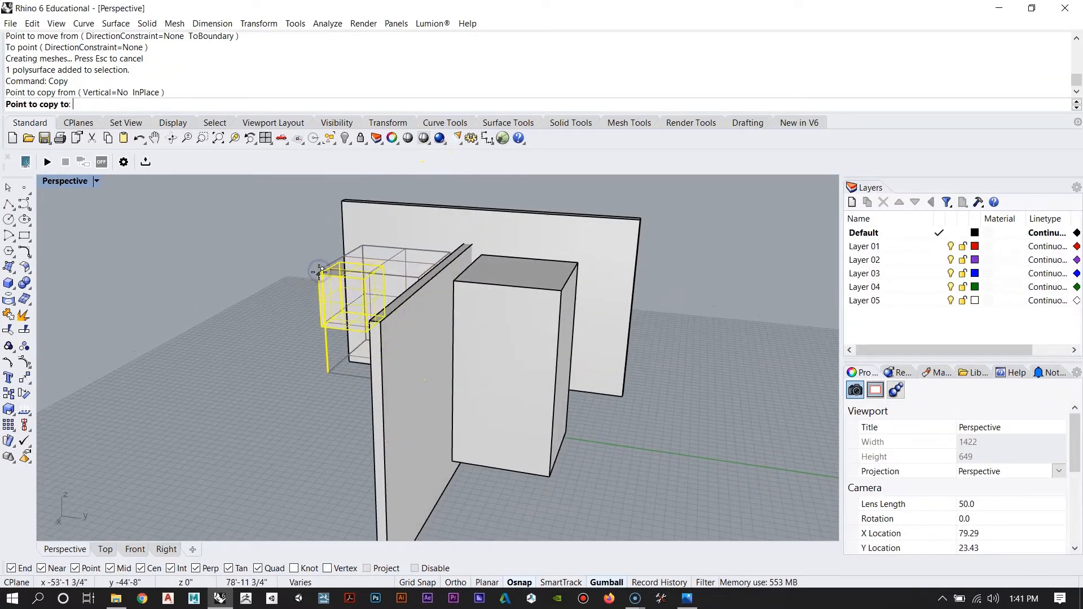
right_click_drag(314, 374, 338, 406)
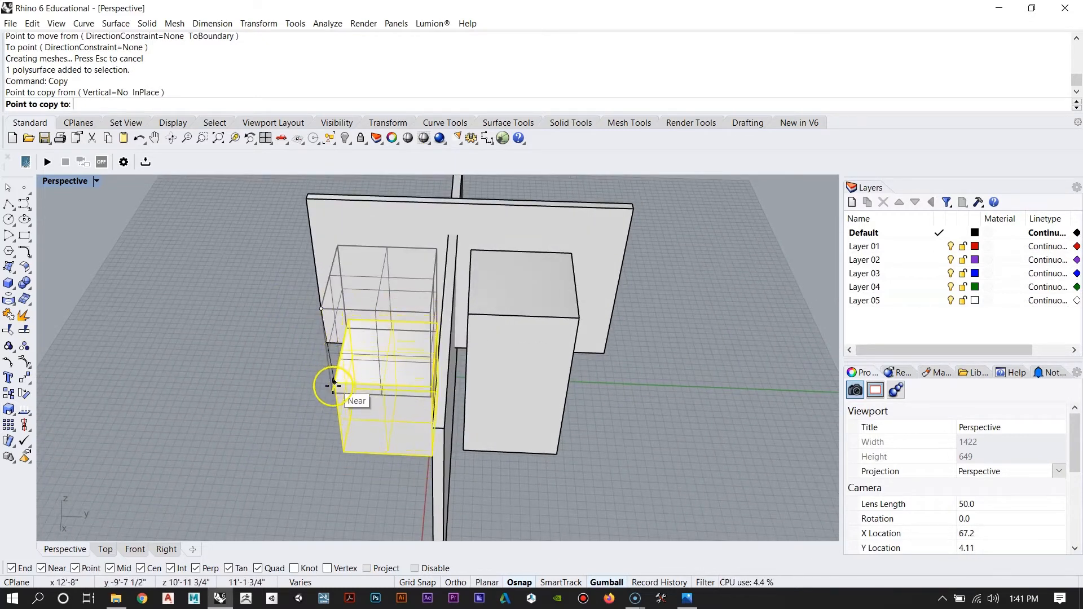
left_click(332, 393)
key("Escape")
key("Escape")
Step: Inspect the stacked boxes up close and check them against the House VI drawing in Photos
right_click_drag(357, 427, 455, 342)
left_click(420, 403)
scroll(420, 403, "up", 2)
scroll(344, 323, "down", 5)
scroll(394, 366, "up", 8)
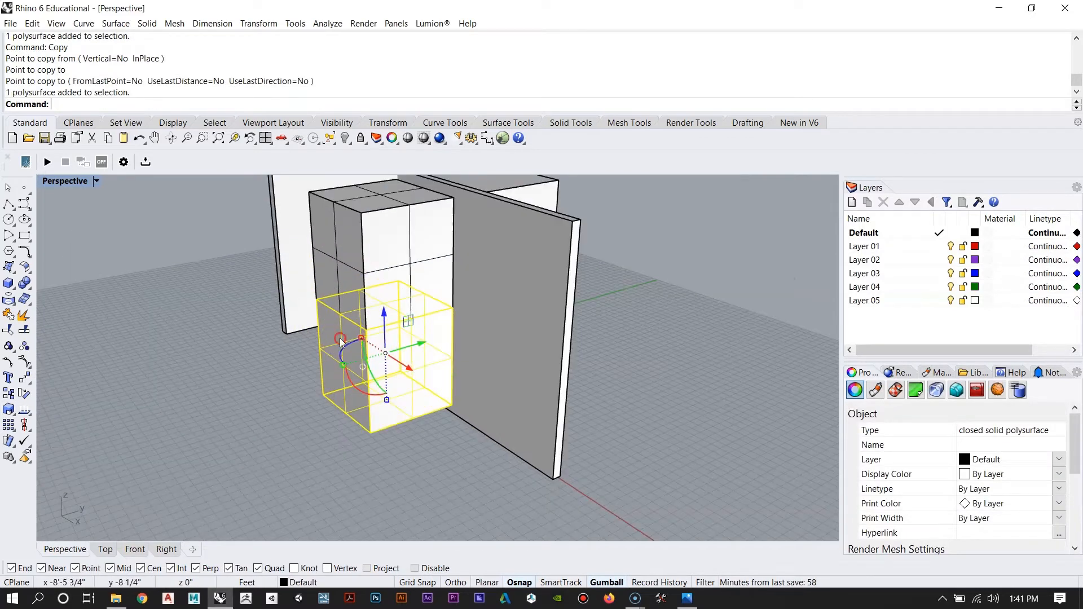
right_click_drag(404, 373, 342, 307)
key("Escape")
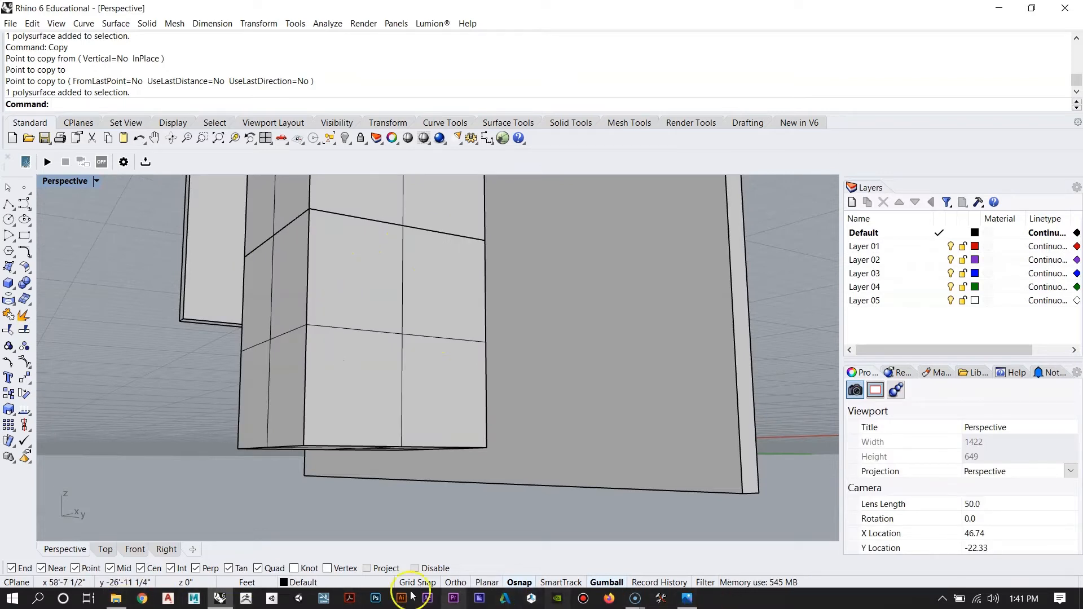
right_click_drag(294, 362, 295, 432)
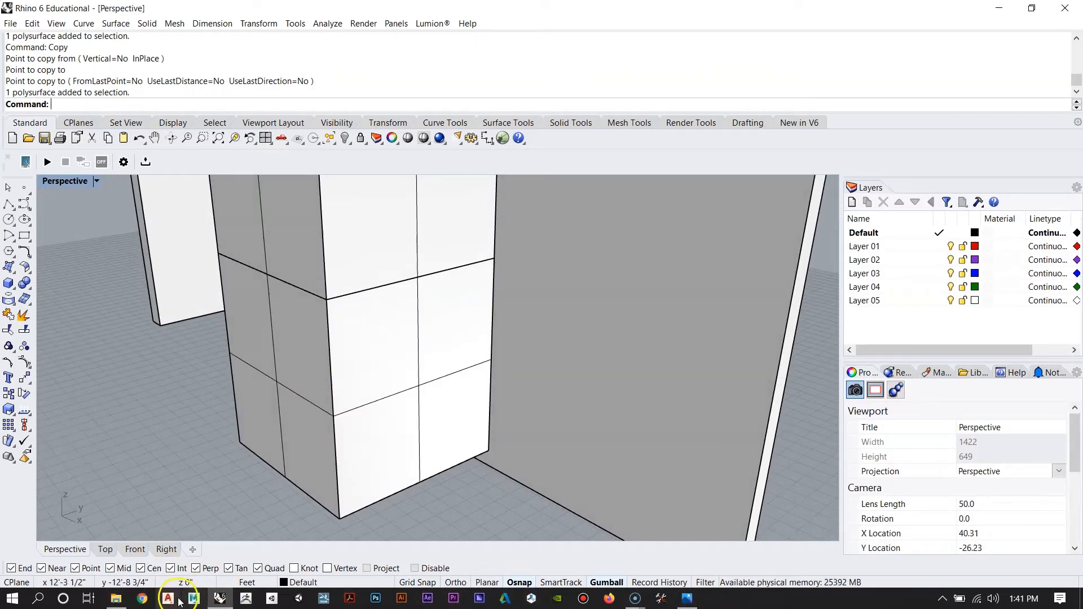
left_click(686, 598)
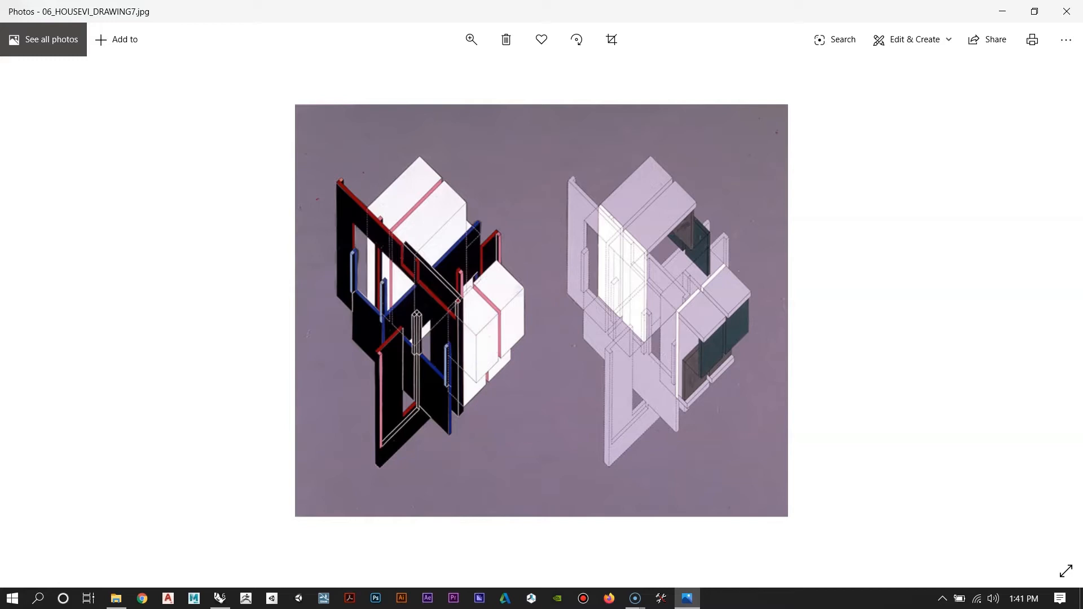
left_click(1002, 11)
Step: Move the lower box's outer side face inward along Y to the midpoint of its top edge with MoveFace
right_click_drag(554, 308, 544, 290)
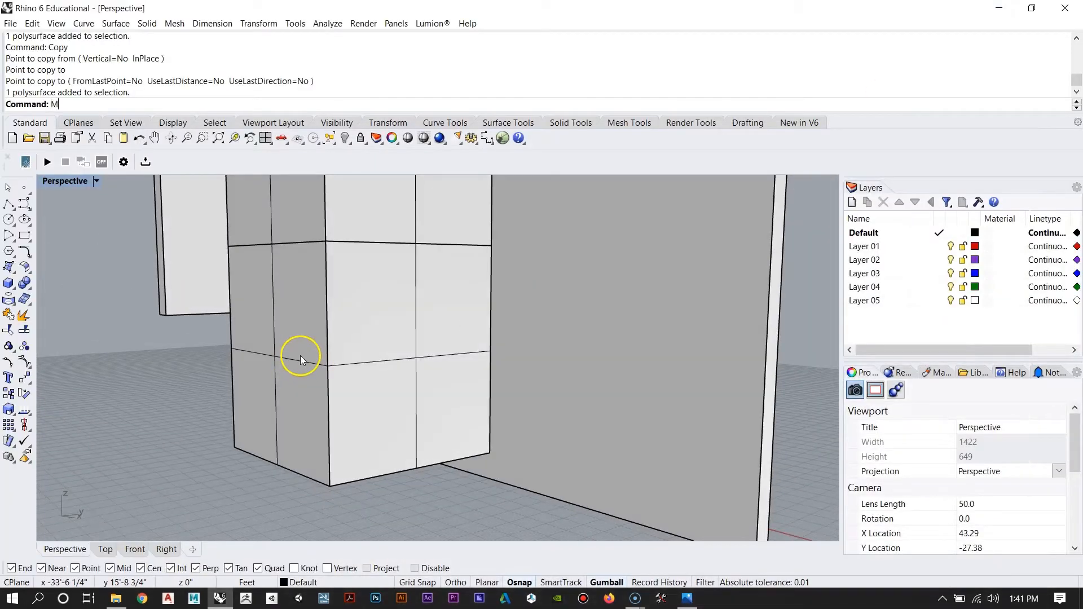
type("Face")
key("Return")
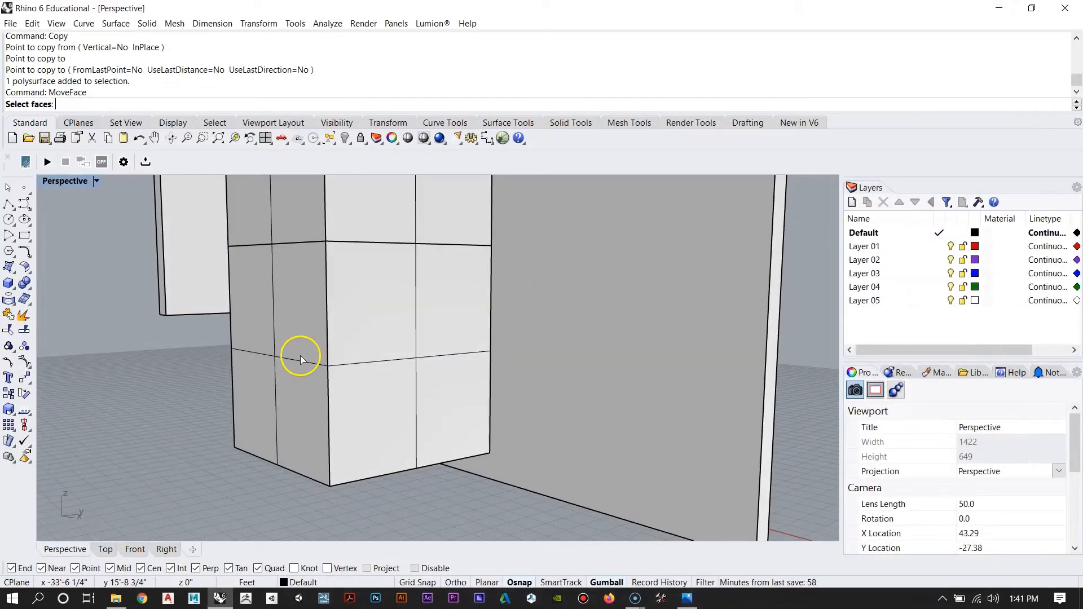
left_click(287, 296)
right_click_drag(287, 295, 338, 374)
key("Return")
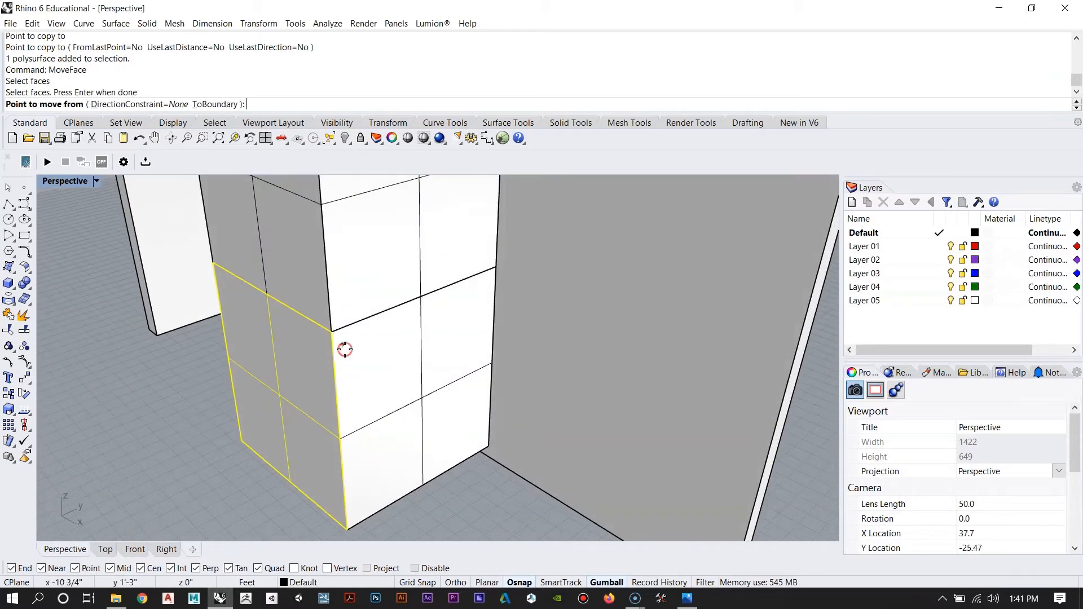
left_click(332, 333)
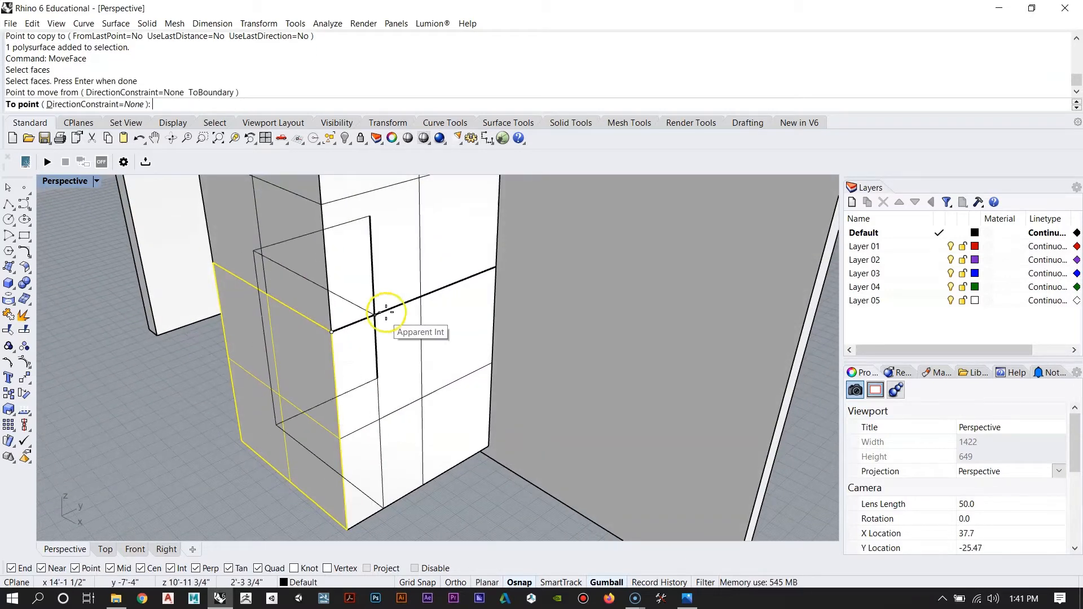
left_click(418, 298)
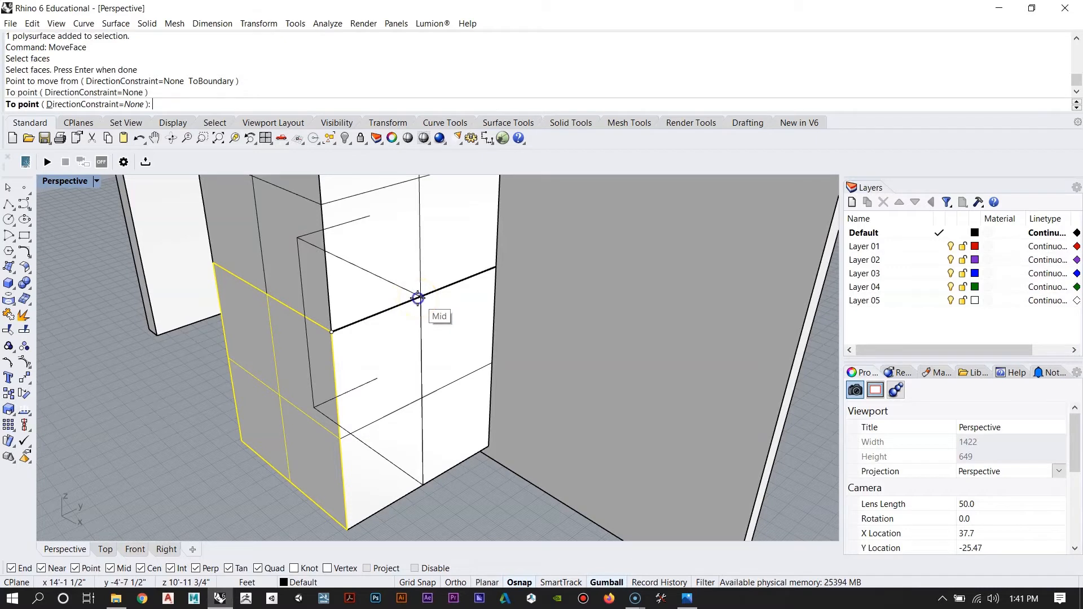
Step: Lower the narrowed box slightly along Z with the gumball to leave a gap beneath the upper box, and deselect it
right_click_drag(322, 353, 277, 291)
left_click(425, 354)
left_click_drag(403, 302, 404, 312)
right_click_drag(448, 268, 451, 339)
key("Escape")
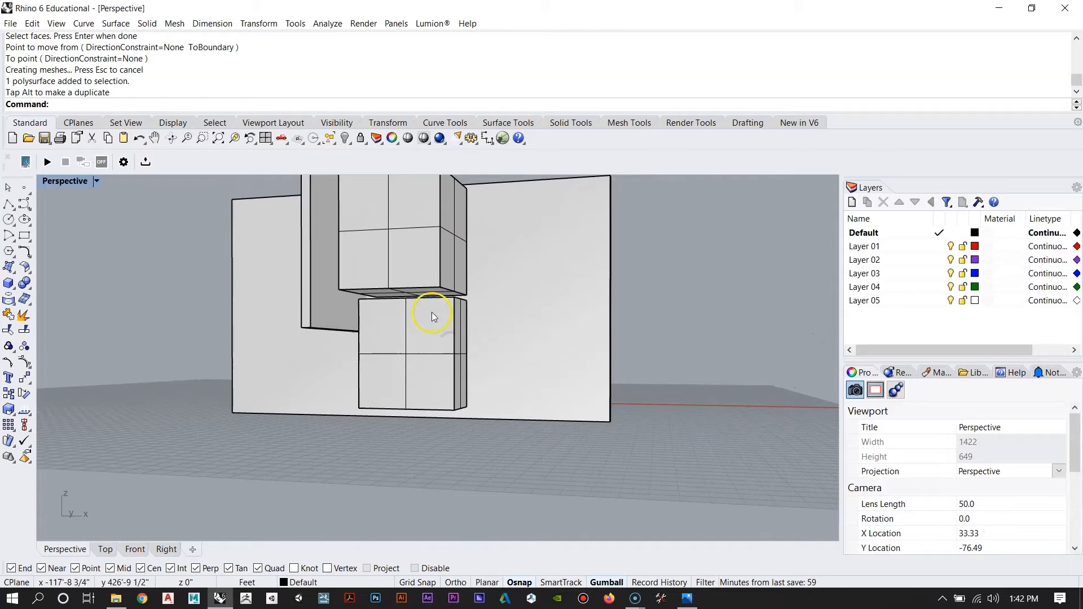
Step: Examine the composition from several sides and compare it with the House VI drawing in Photos
right_click_drag(439, 238, 586, 330)
scroll(472, 340, "down", 8)
right_click_drag(472, 339, 466, 312)
scroll(478, 362, "up", 8)
scroll(424, 376, "down", 6)
scroll(415, 319, "up", 5)
mouse_move(423, 347)
right_mouse_down()
mouse_move(428, 361)
mouse_move(417, 364)
right_mouse_up()
scroll(394, 366, "down", 6)
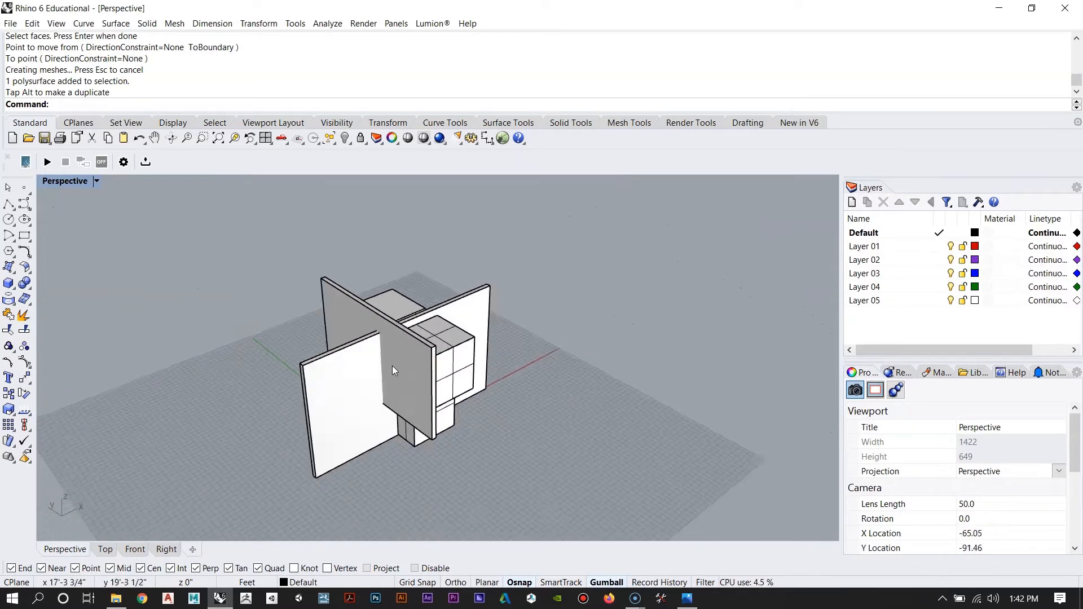
scroll(385, 395, "up", 3)
right_click_drag(384, 398, 377, 404)
right_click_drag(475, 371, 431, 301)
right_click_drag(343, 245, 379, 321)
scroll(451, 302, "up", 5)
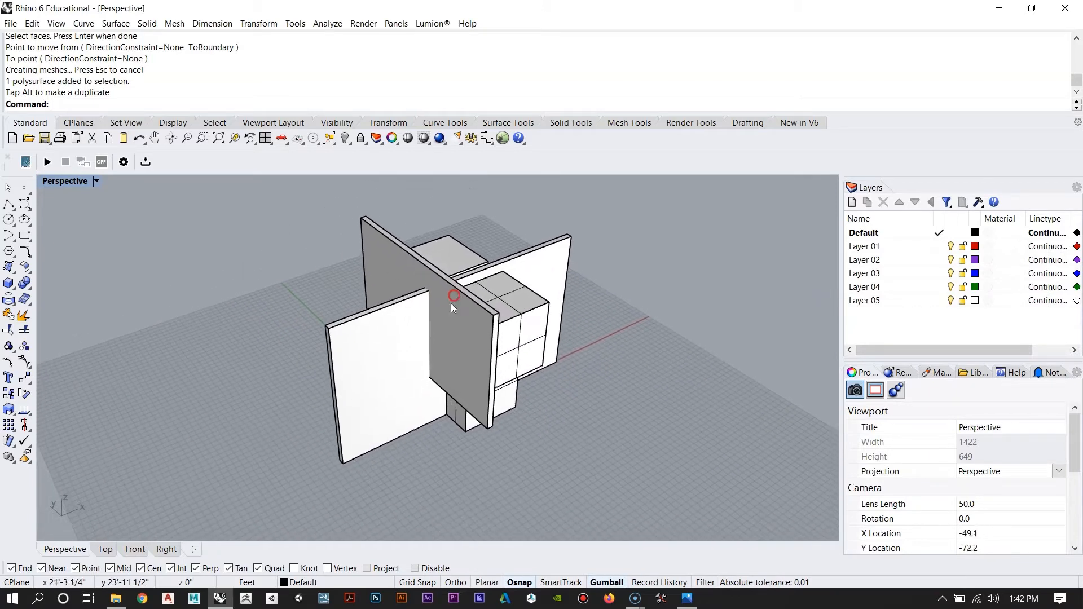
scroll(421, 324, "down", 5)
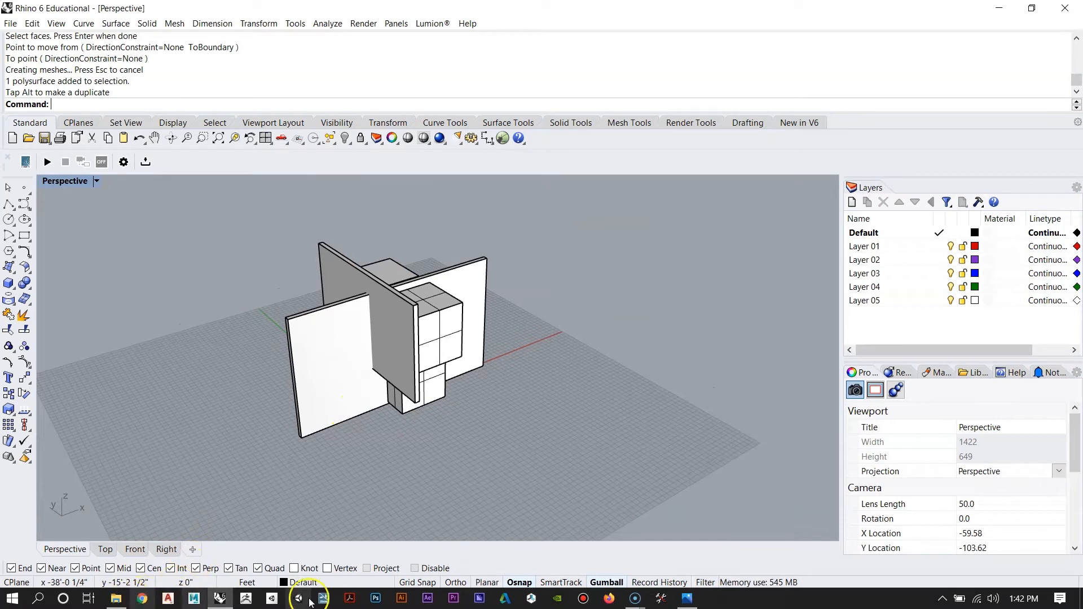
left_click(686, 598)
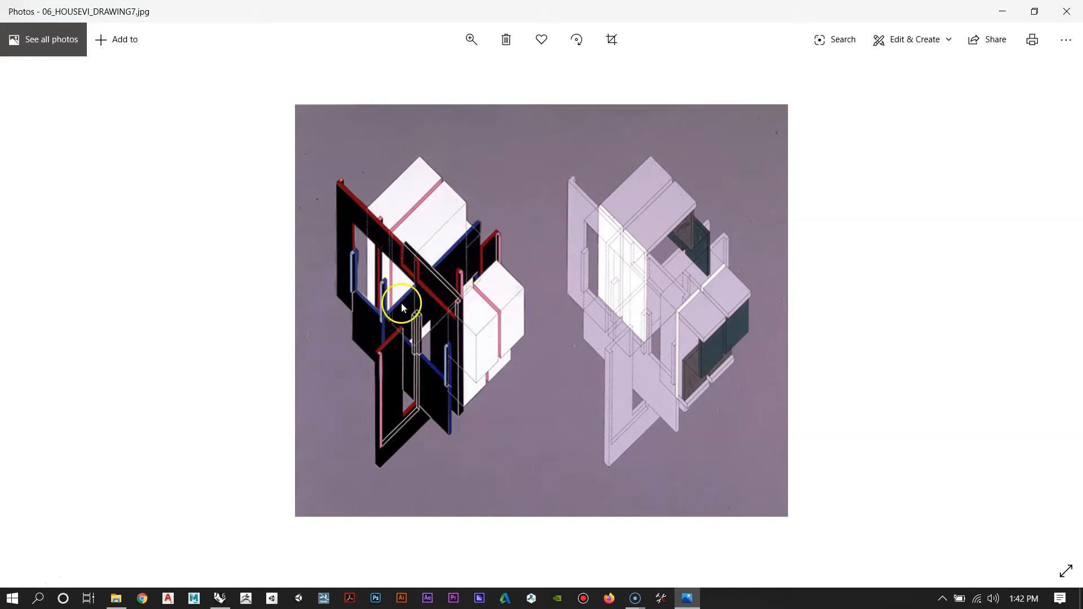
left_click(1003, 10)
Step: Shorten the rotated panel along X by moving its end face back along the top edge toward the boxes with MoveFace
right_click_drag(472, 252, 507, 336)
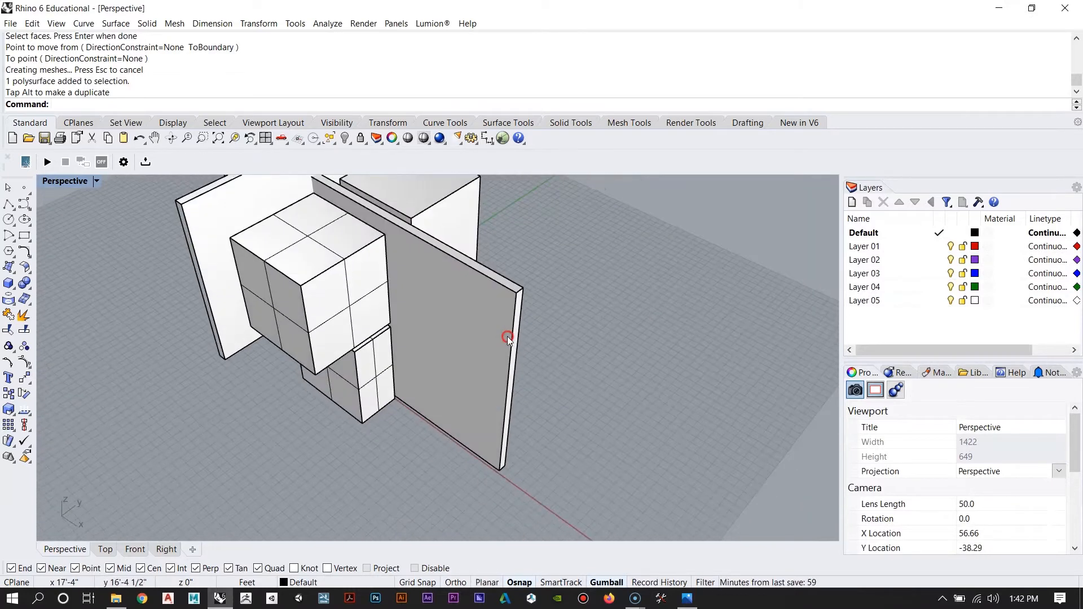
key("Return")
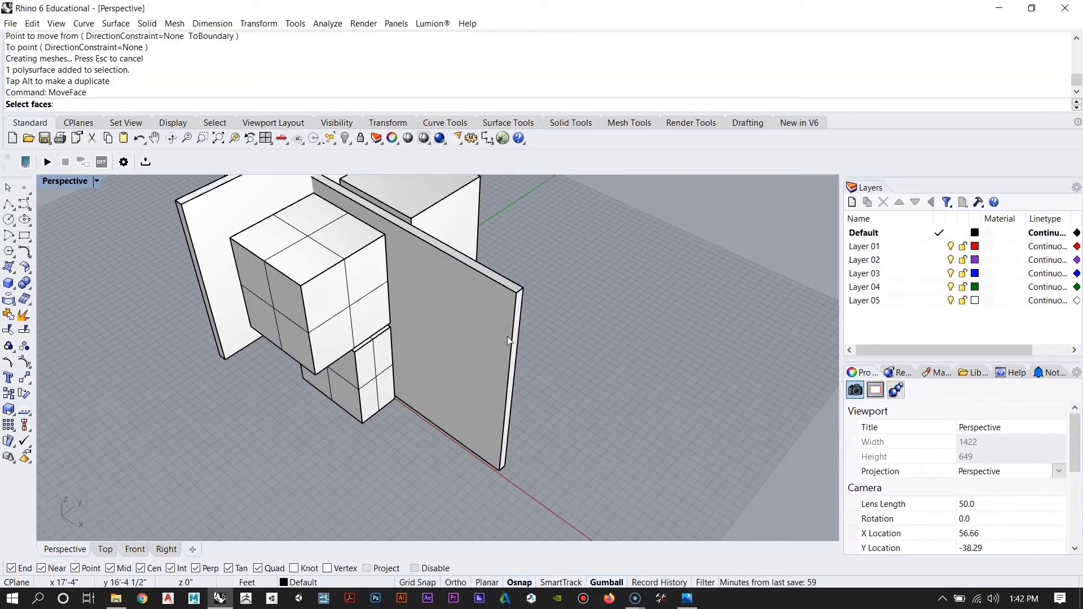
scroll(510, 341, "up", 3)
left_click(514, 249)
scroll(363, 376, "up", 3)
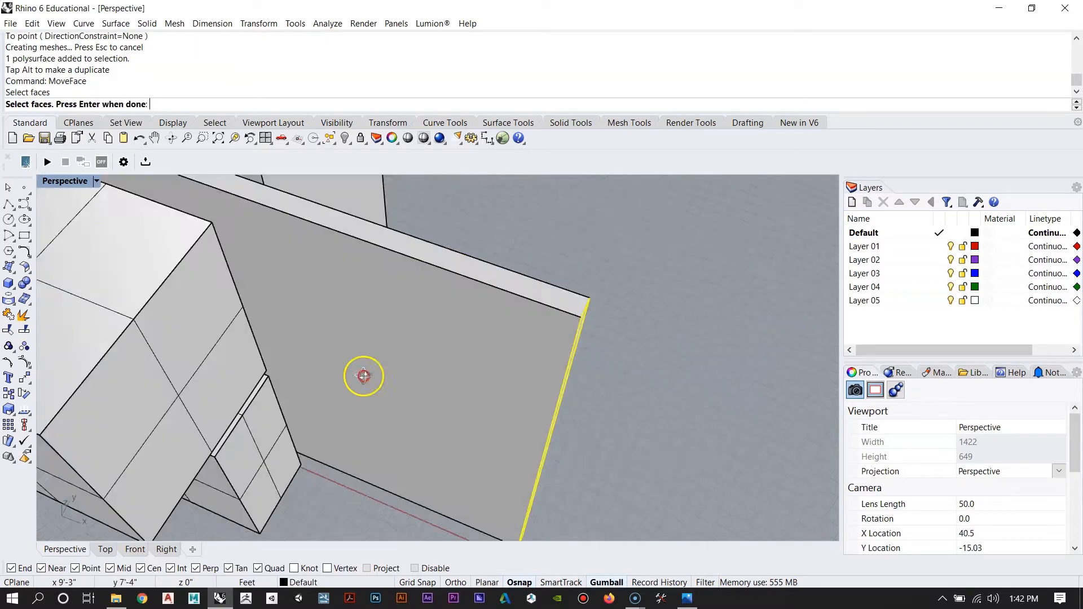
scroll(364, 376, "down", 5)
right_click(526, 271)
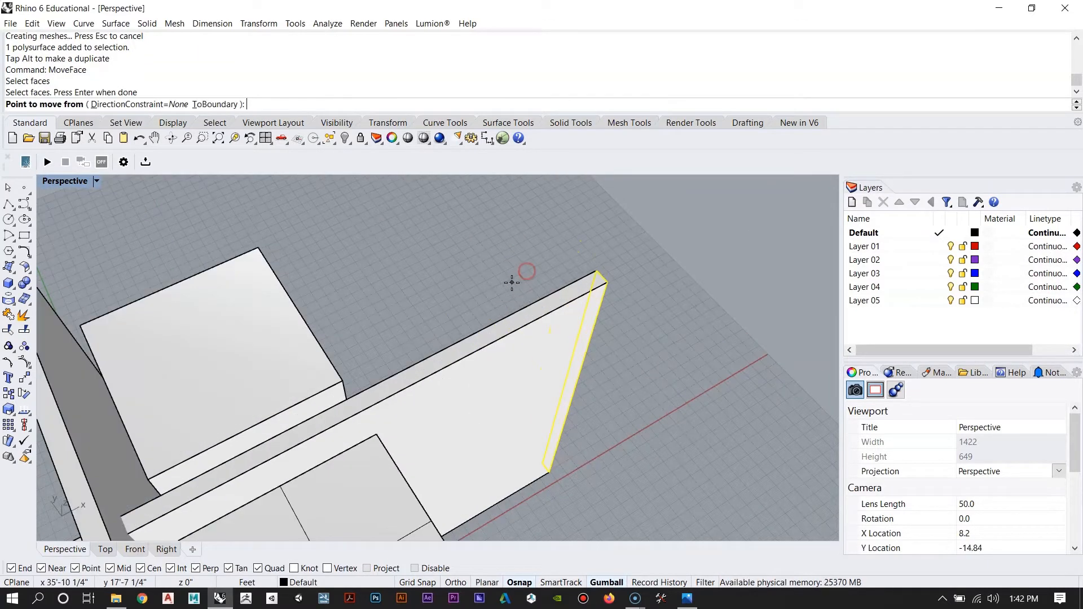
left_click(595, 270)
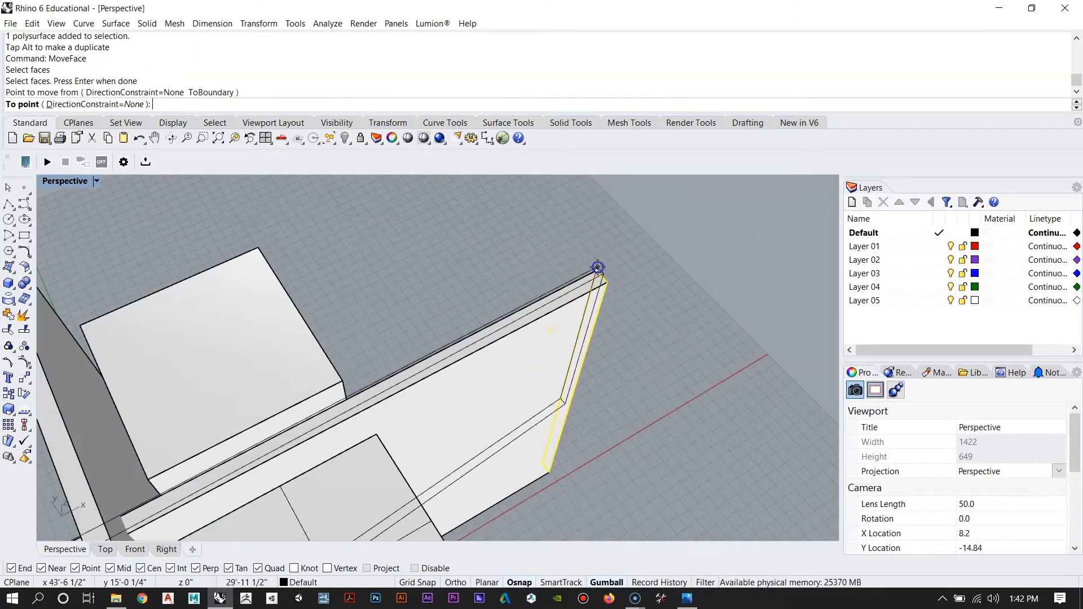
left_click(416, 367)
Step: Copy the whole composition of panels and boxes along X to an empty area beside the original
scroll(496, 296, "down", 5)
right_click_drag(459, 374, 456, 402)
scroll(476, 411, "up", 5)
scroll(445, 411, "down", 10)
scroll(418, 420, "up", 6)
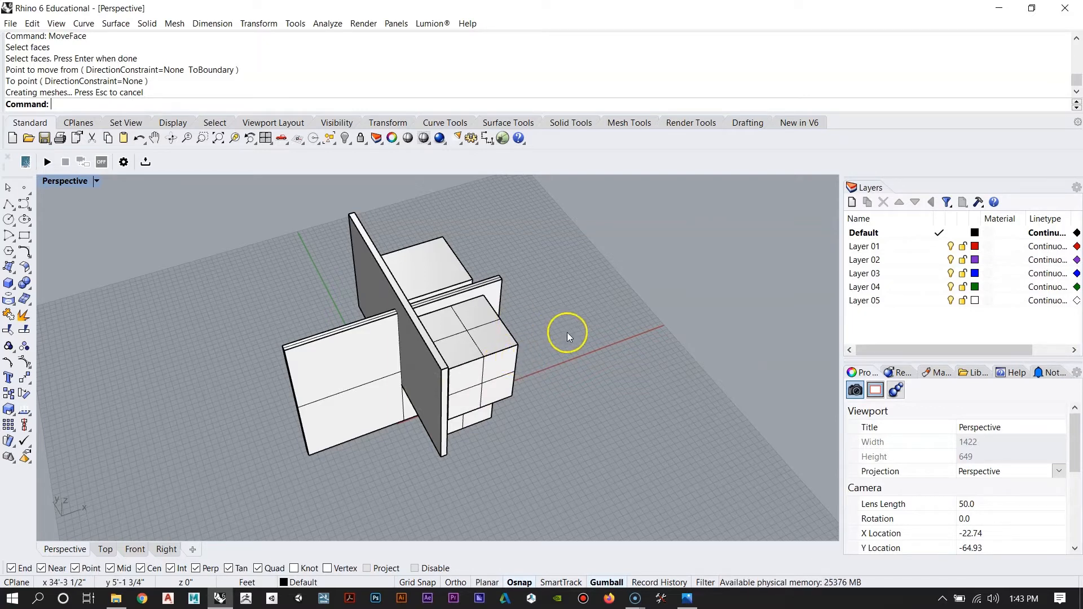
right_click_drag(478, 334, 387, 379)
scroll(263, 270, "down", 5)
left_click_drag(263, 270, 610, 515)
scroll(425, 420, "up", 5)
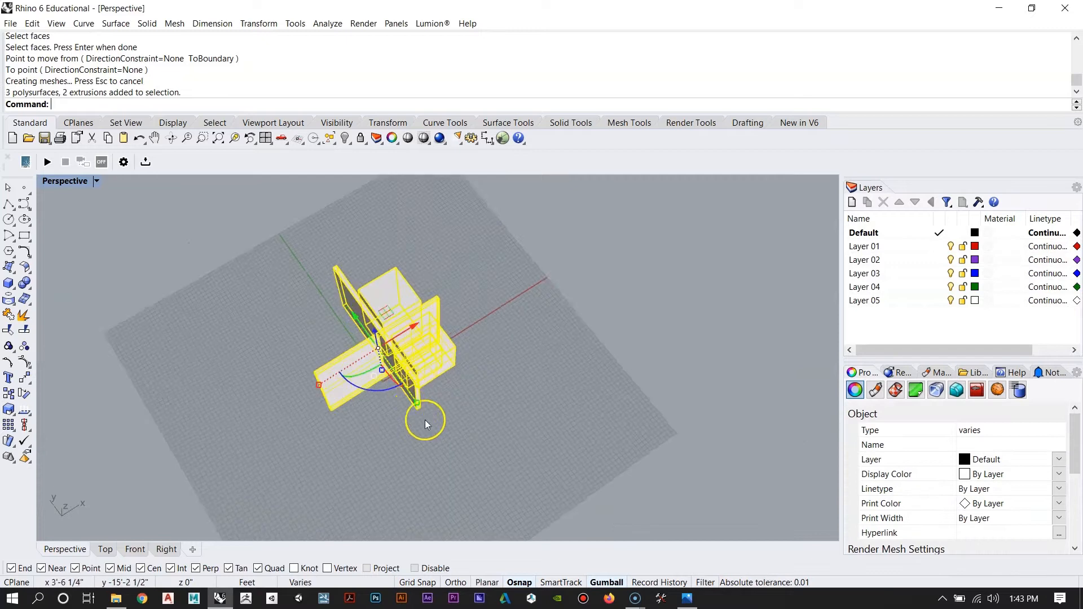
key("Return")
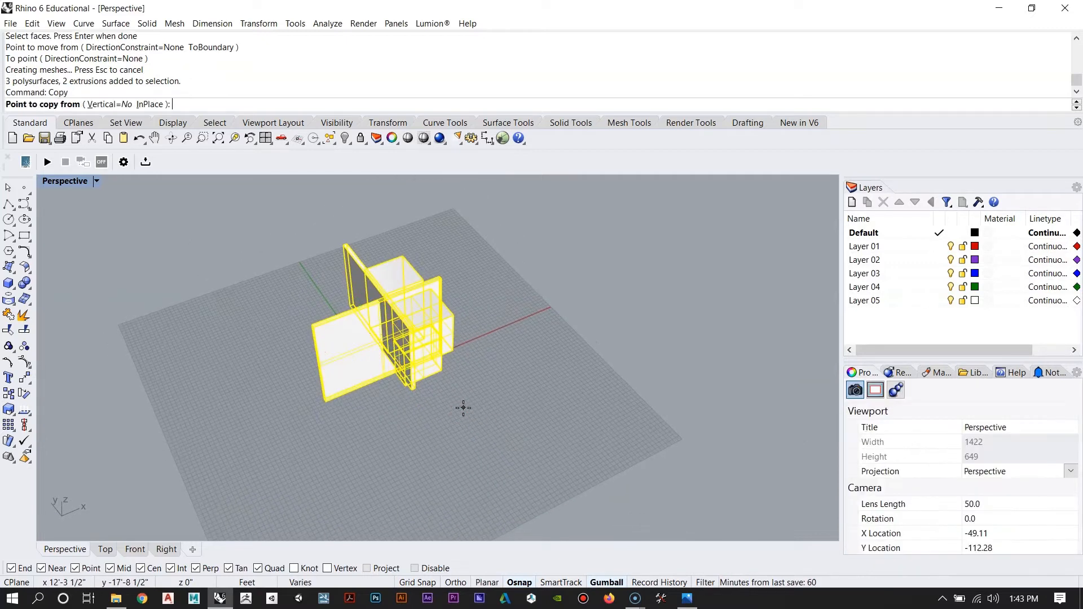
left_click(423, 429)
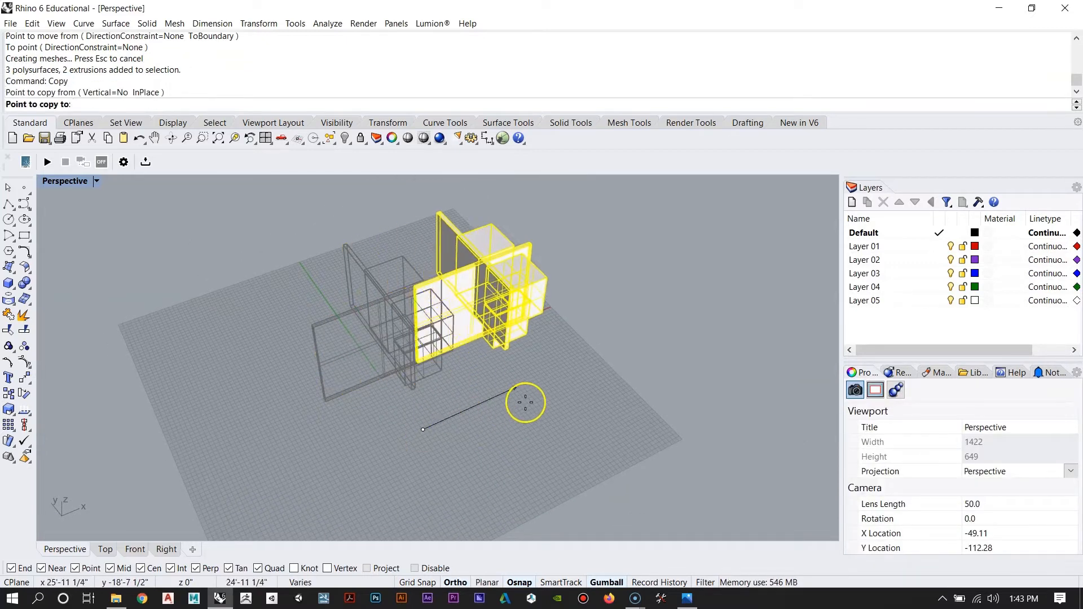
left_click(635, 367)
key("Return")
right_click_drag(557, 346, 395, 350)
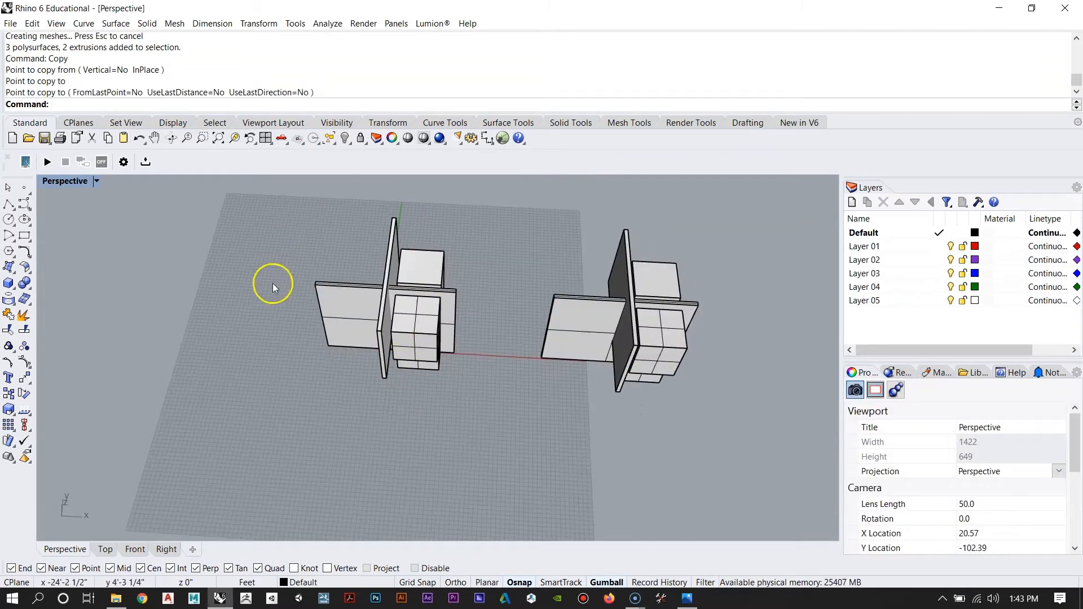
Step: Examine the original and copied compositions side by side from several angles and distances
scroll(729, 314, "up", 5)
right_click_drag(265, 395, 524, 291)
scroll(319, 373, "down", 8)
scroll(315, 376, "up", 4)
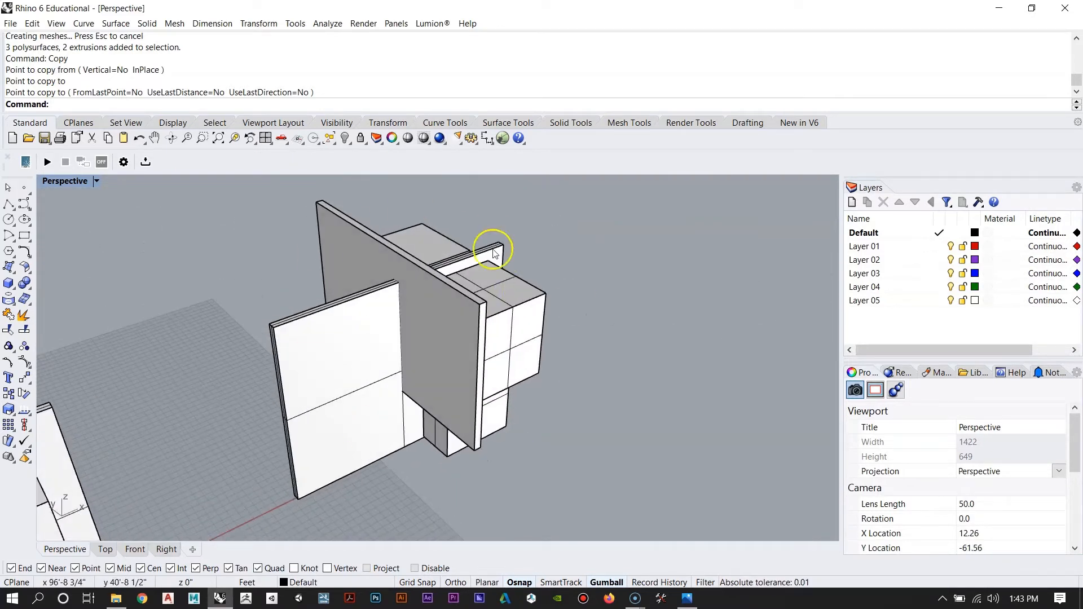
scroll(434, 388, "down", 8)
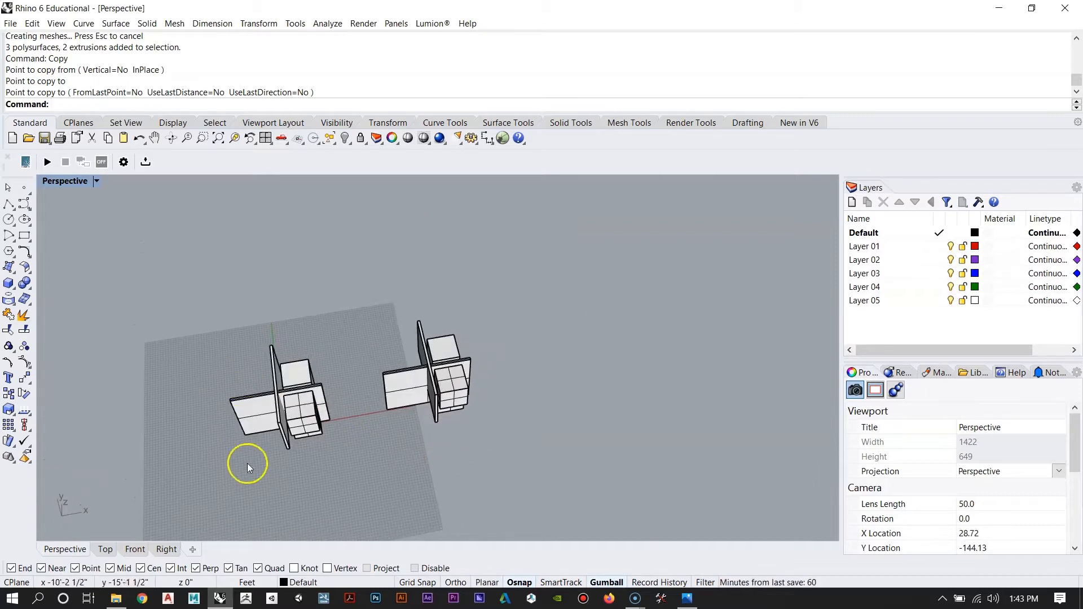
right_click_drag(380, 355, 438, 338)
scroll(442, 346, "up", 5)
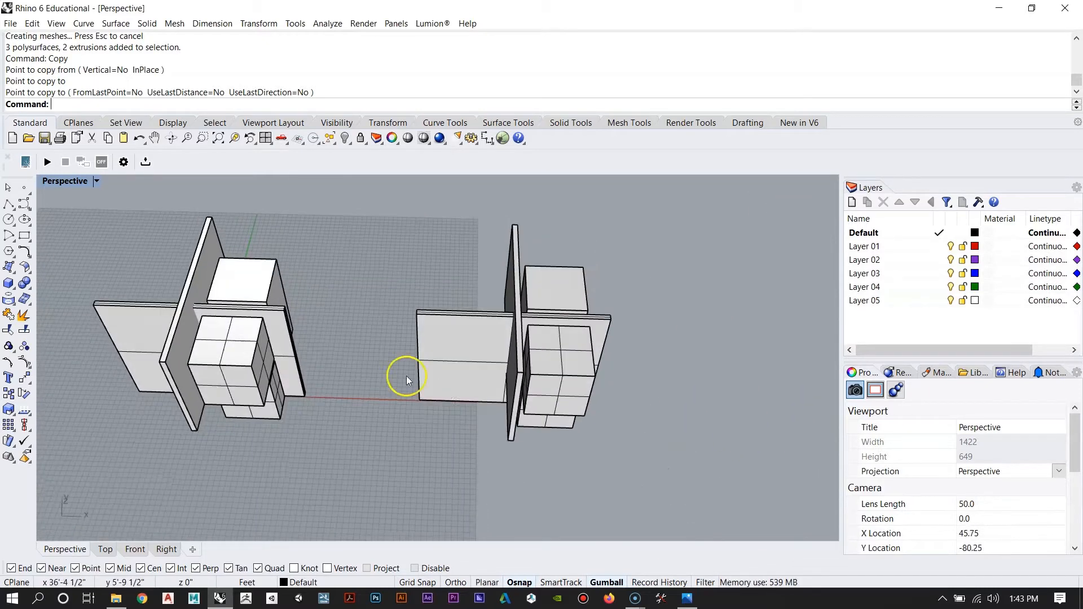
scroll(406, 376, "down", 6)
right_click_drag(363, 370, 314, 392)
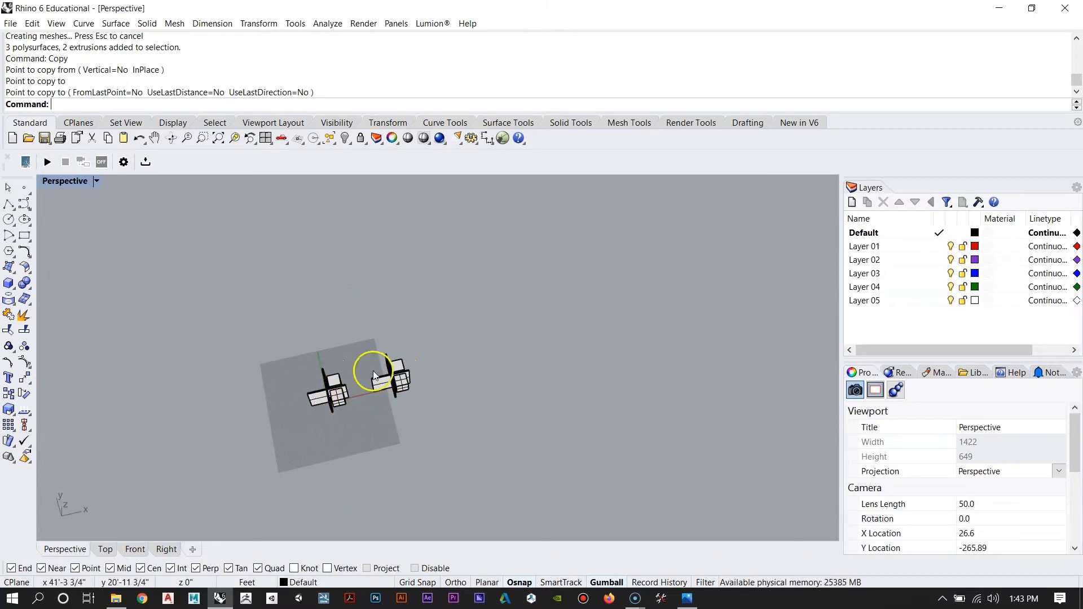
scroll(299, 407, "up", 3)
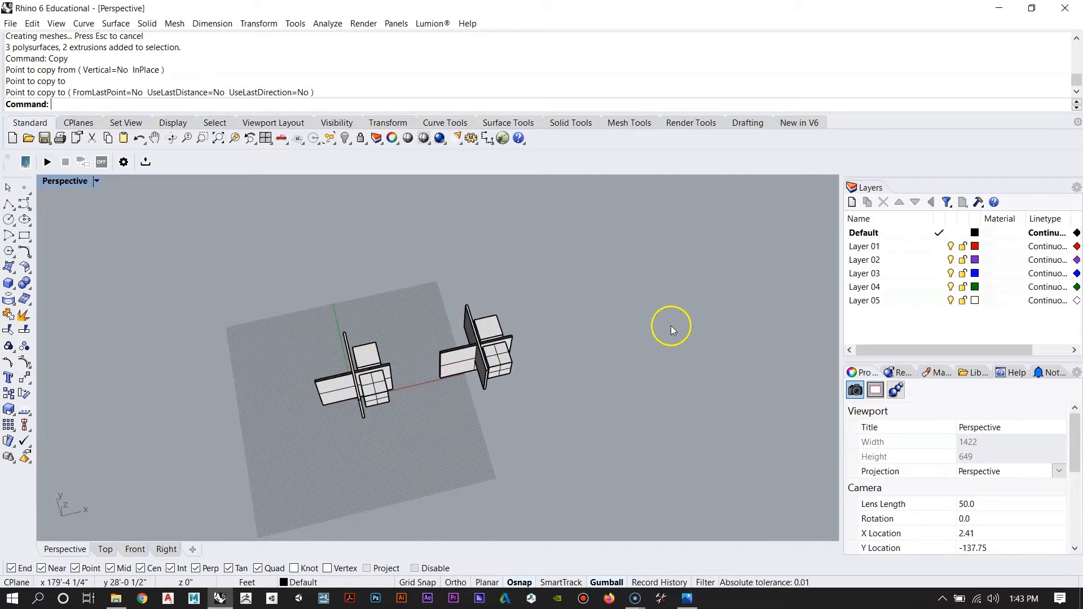
scroll(487, 383, "up", 9)
right_click_drag(486, 383, 430, 317)
scroll(429, 318, "down", 2)
scroll(424, 320, "up", 2)
Step: Focus on the copied composition, compare its panels with the House VI drawing in Photos, and examine their arrangement in the model
left_click_drag(326, 208, 648, 451)
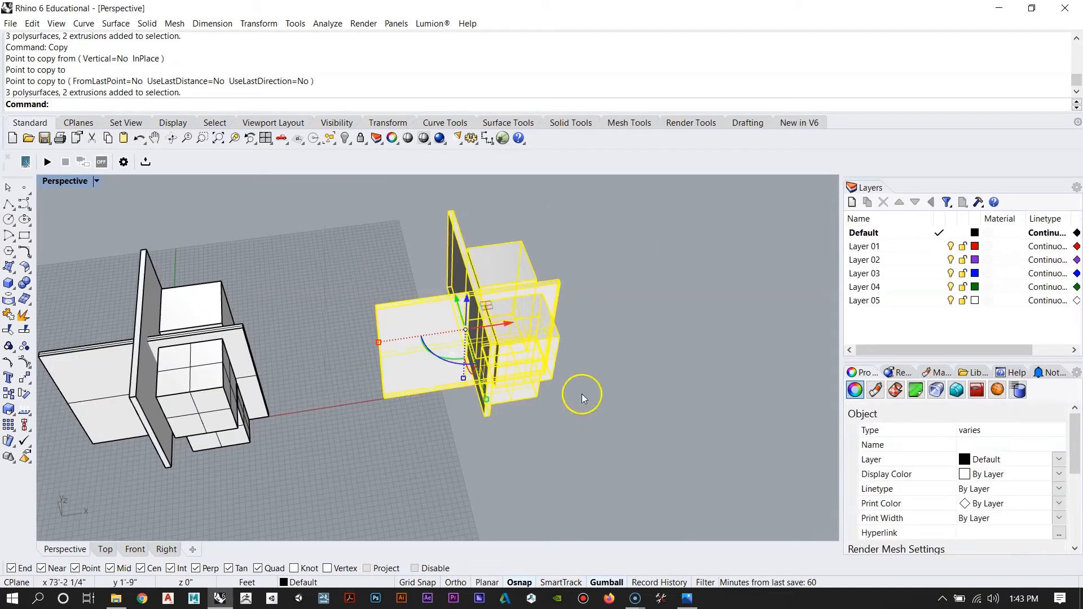
left_click_drag(508, 330, 493, 332)
right_click_drag(530, 375, 511, 364)
key("Escape")
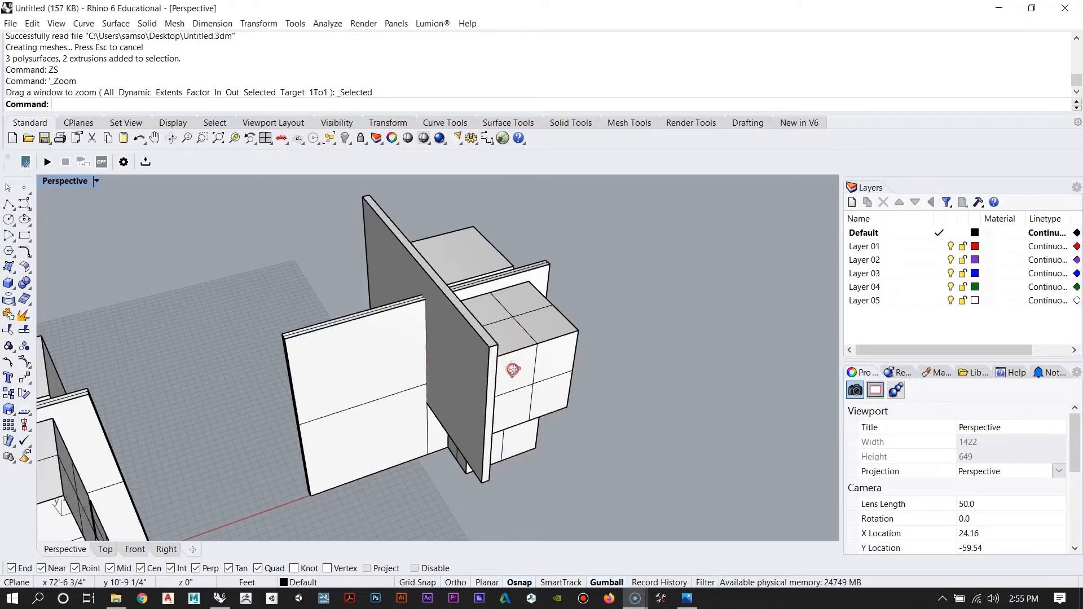
right_click_drag(479, 384, 427, 361)
right_click_drag(359, 374, 426, 403)
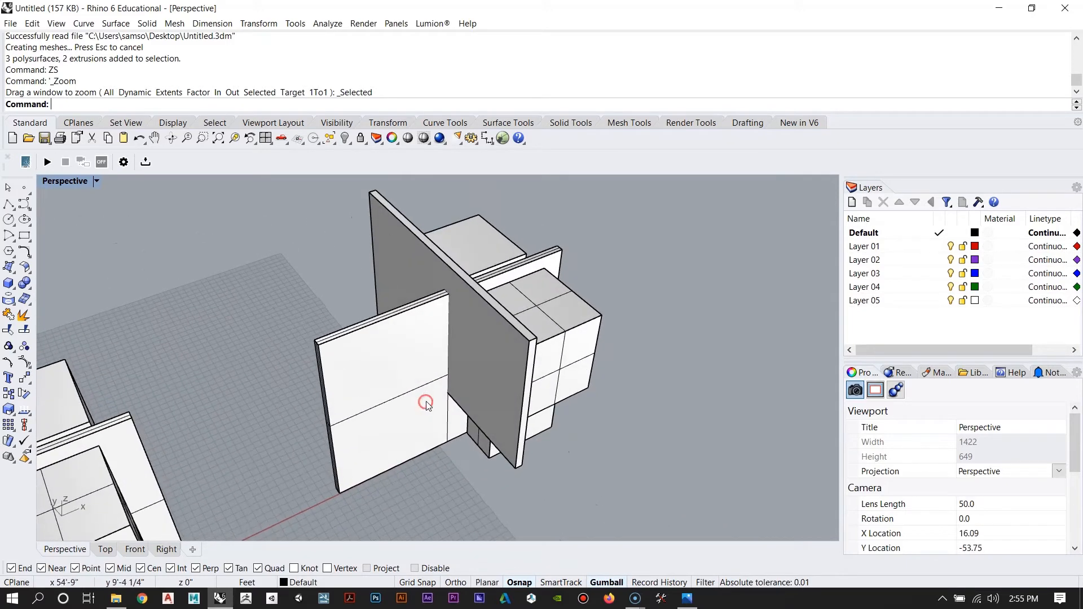
left_click(687, 600)
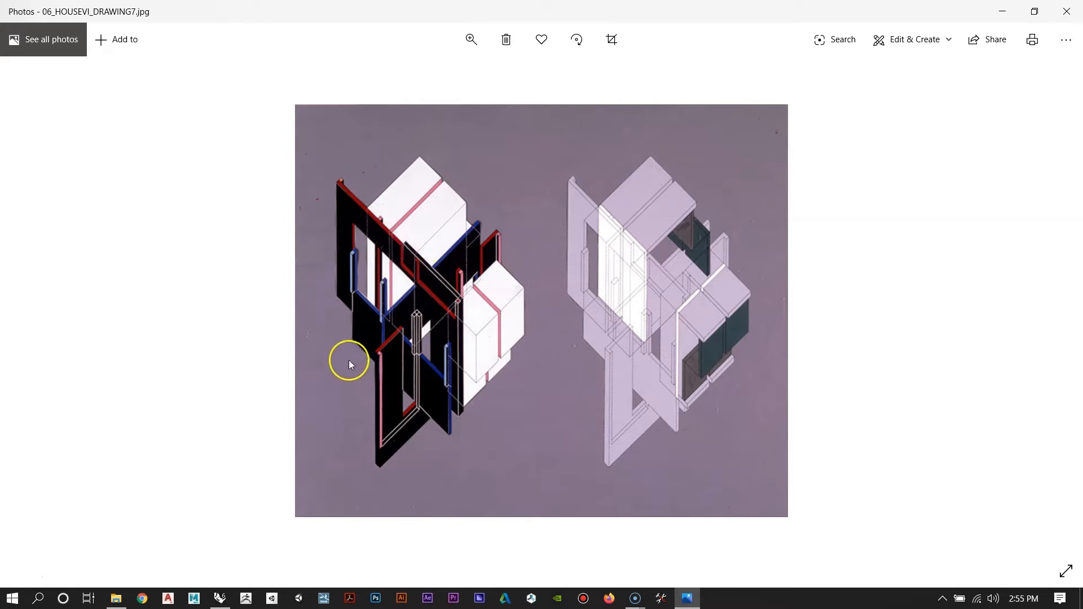
left_click(1005, 9)
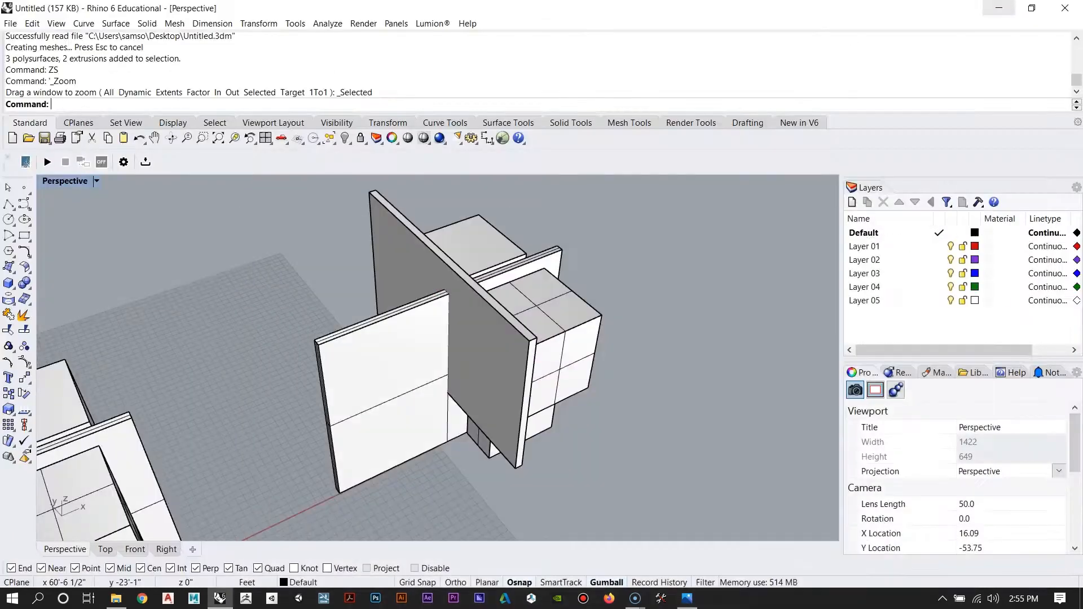
right_click_drag(466, 310, 434, 339)
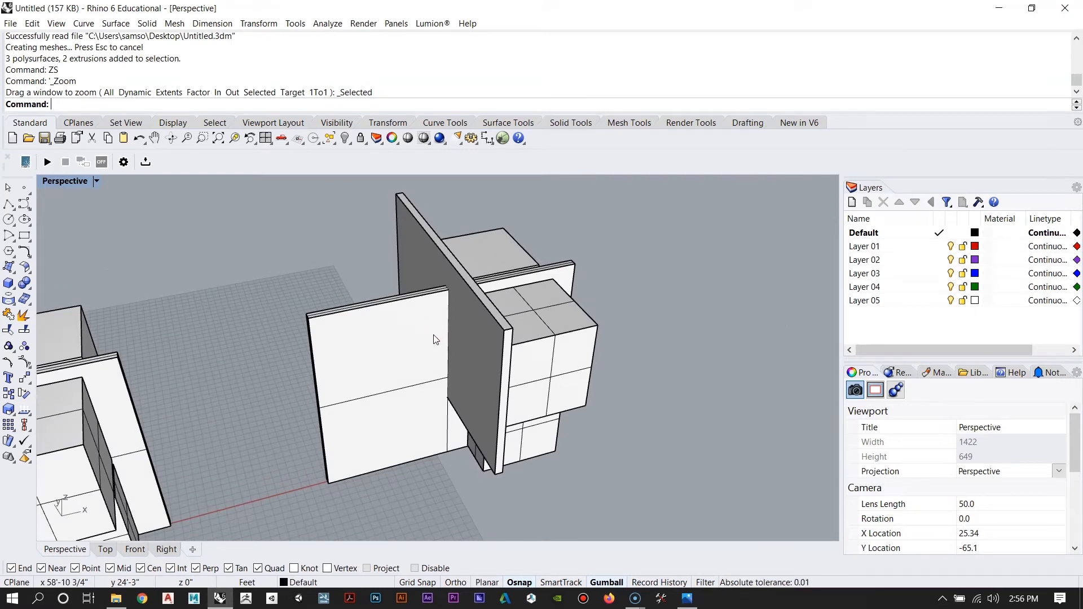
right_click_drag(379, 322, 389, 367)
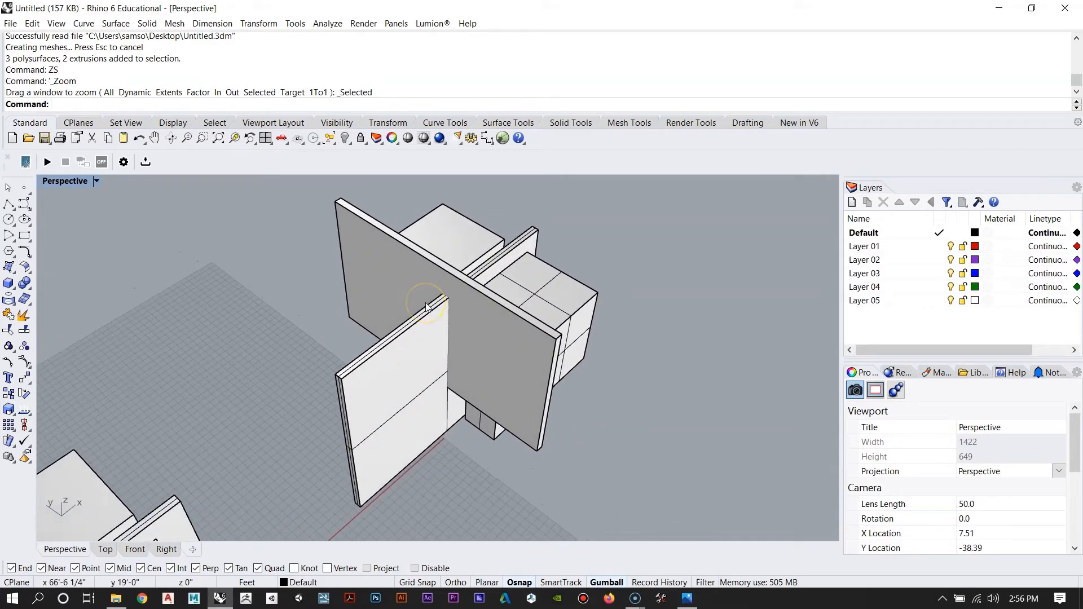
right_click_drag(527, 302, 508, 315)
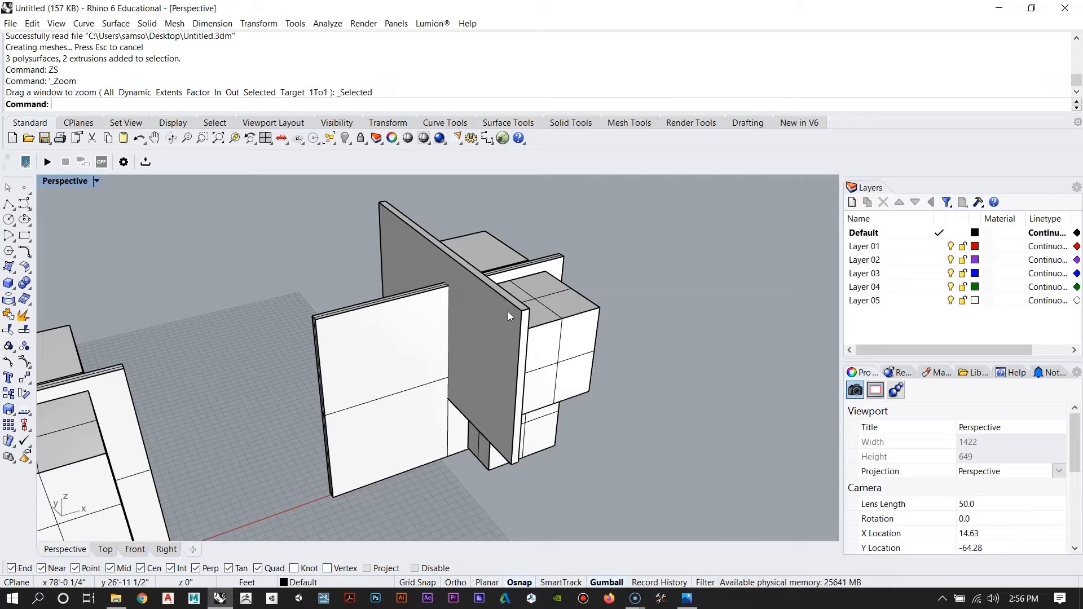
right_click_drag(495, 357, 580, 345)
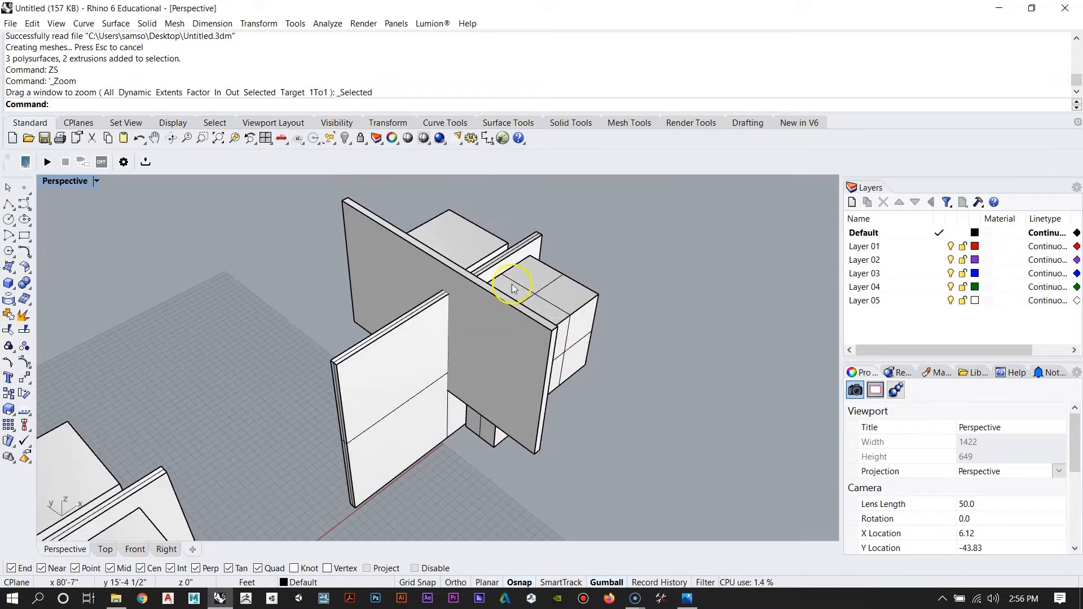
Step: Inspect the copy's upper front box and compare it with the split white volume in the House VI drawing in Photos
scroll(531, 308, "up", 5)
right_click_drag(408, 341, 121, 316)
left_click(474, 338)
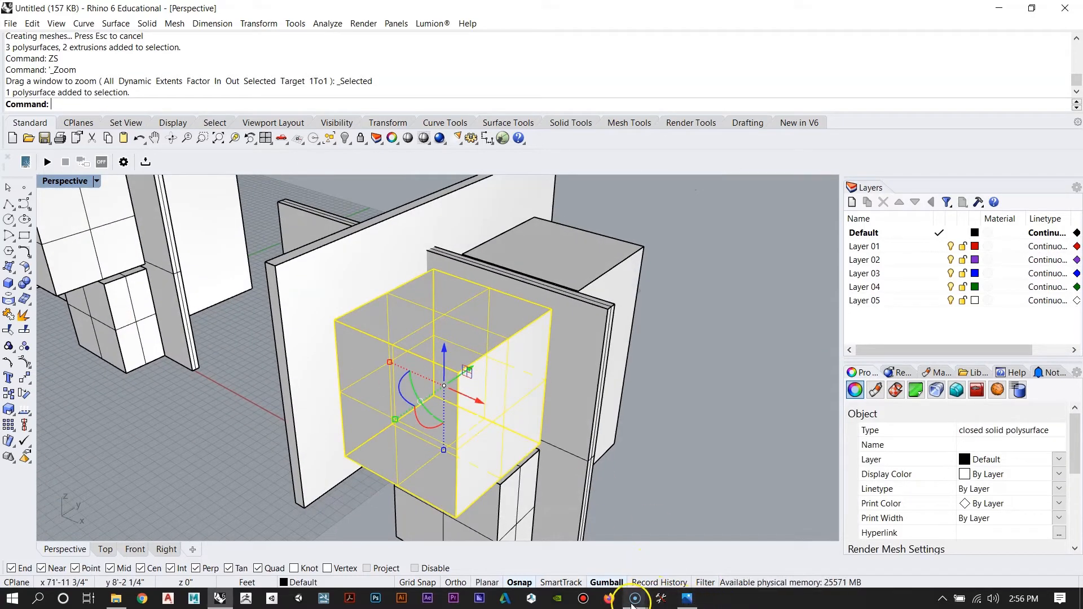
left_click(687, 600)
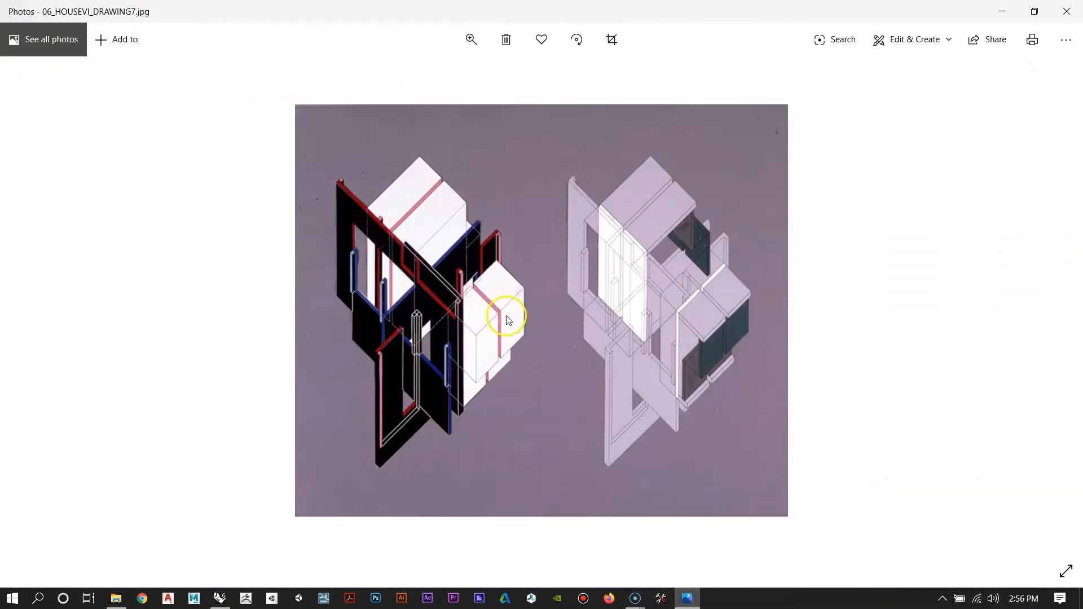
left_click(1002, 11)
Step: Copy the long panel that runs along Y by about 7'-1 1/4" along X so the duplicate passes through the boxes
right_click_drag(408, 378, 438, 336)
left_click(455, 318)
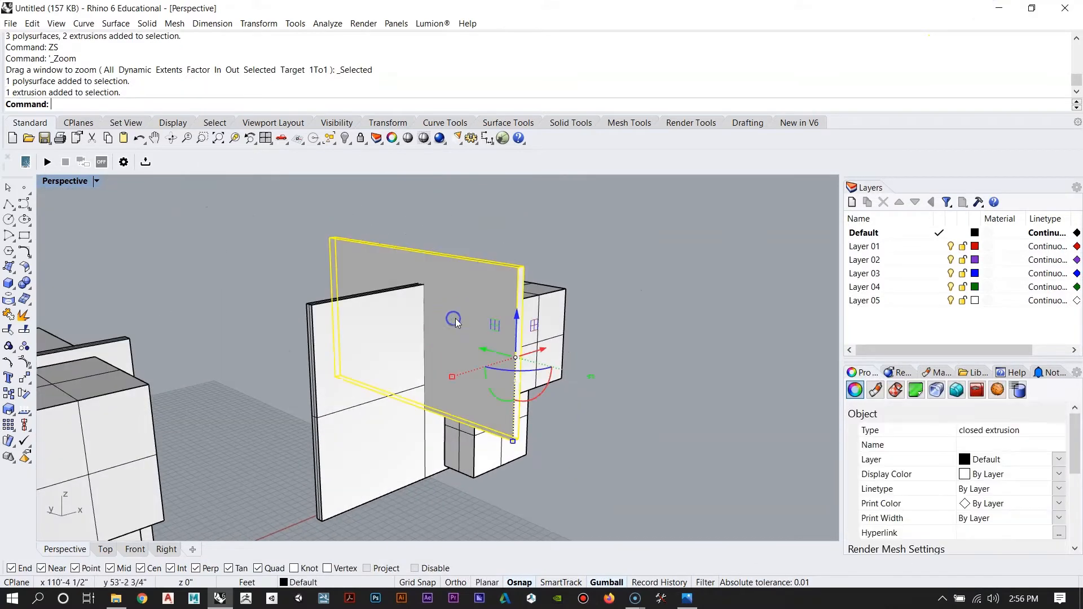
key("Return")
right_click_drag(568, 396, 569, 372)
left_click(465, 460)
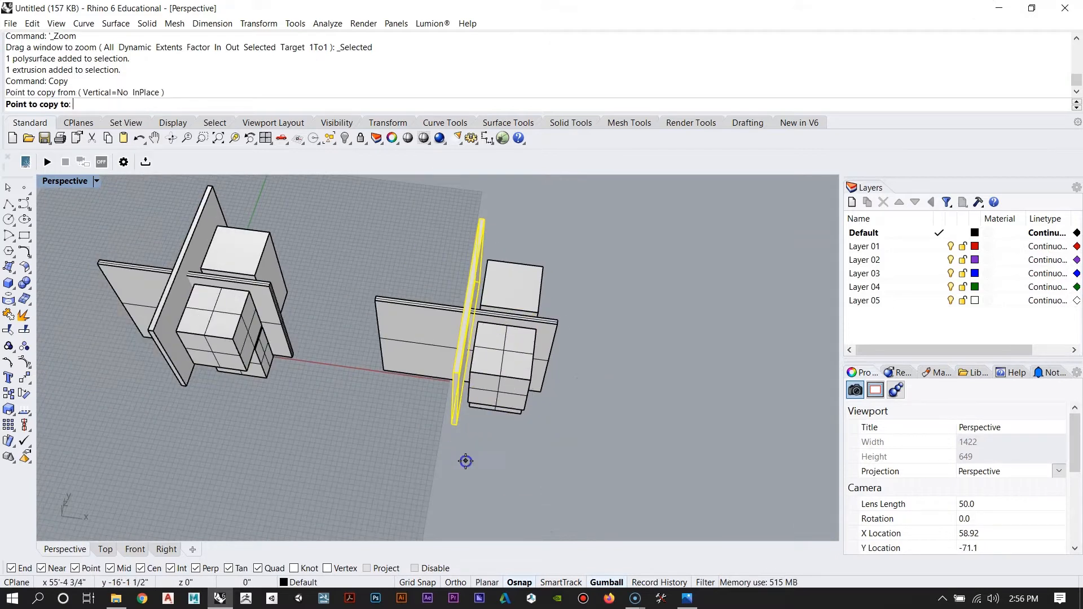
left_click(502, 466)
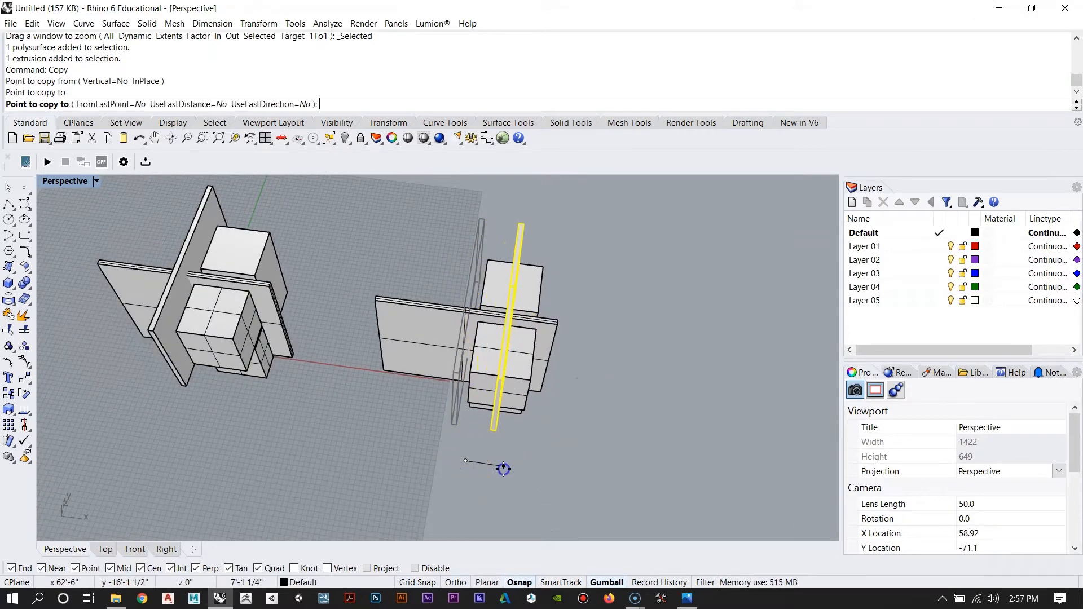
key("Return")
key("Escape")
Step: Frame the upper front box crossed by the duplicated panel with Zoom Selected, and deselect the box
right_click_drag(551, 397, 374, 346)
scroll(382, 328, "up", 8)
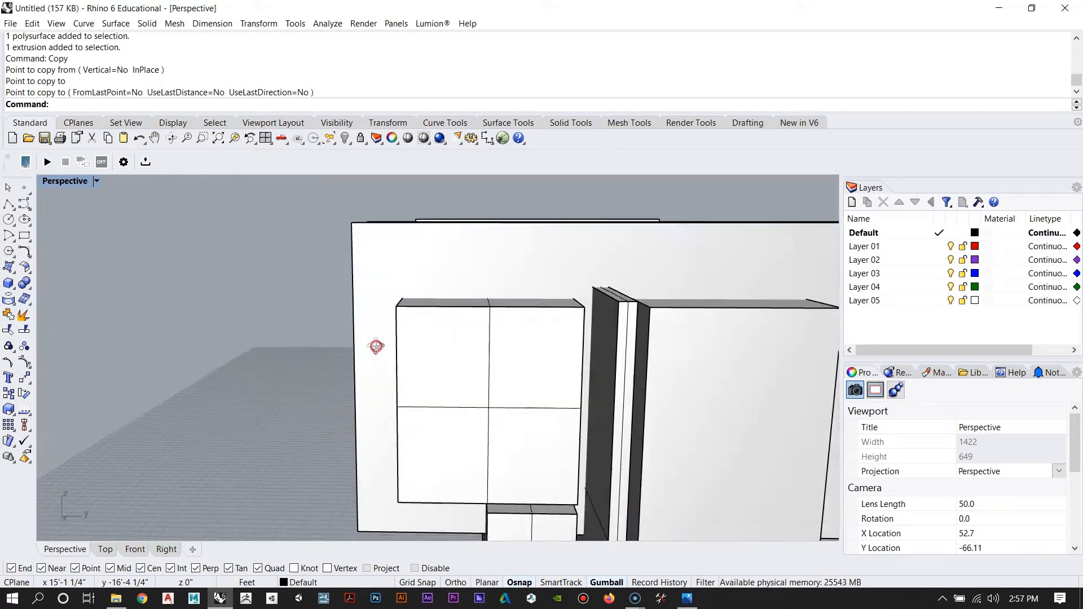
left_click(482, 363)
type("ZS")
key("Return")
right_click_drag(482, 362, 469, 398)
key("Escape")
Step: Move the duplicated panel from the midpoint of its top end edge to the midpoint of the upper front box's top edge
scroll(489, 343, "down", 4)
right_click_drag(488, 342, 423, 393)
left_click(436, 353)
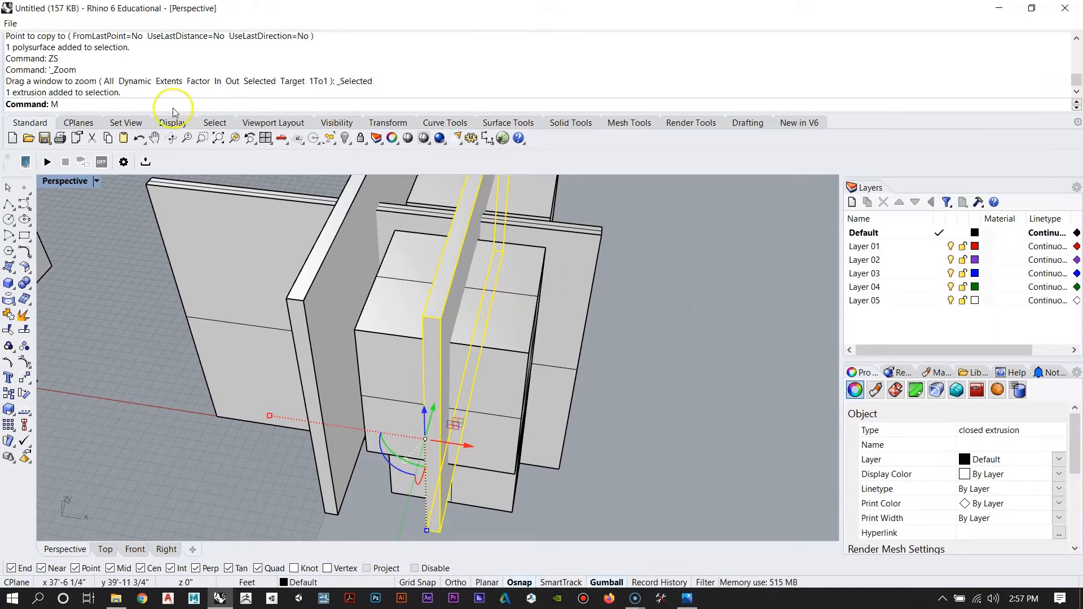
key("Return")
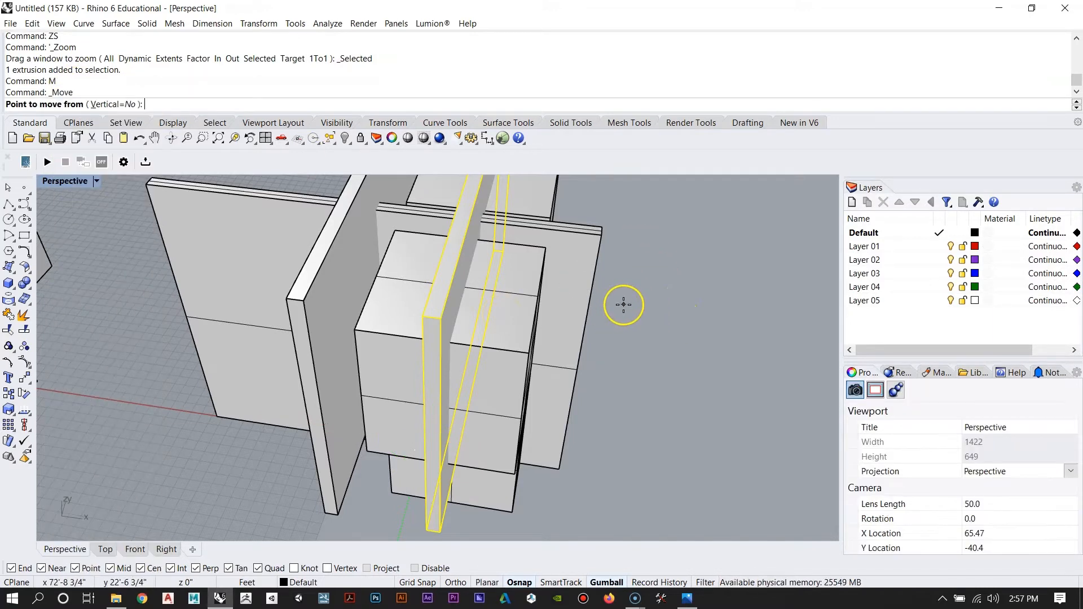
right_click_drag(627, 319, 375, 362)
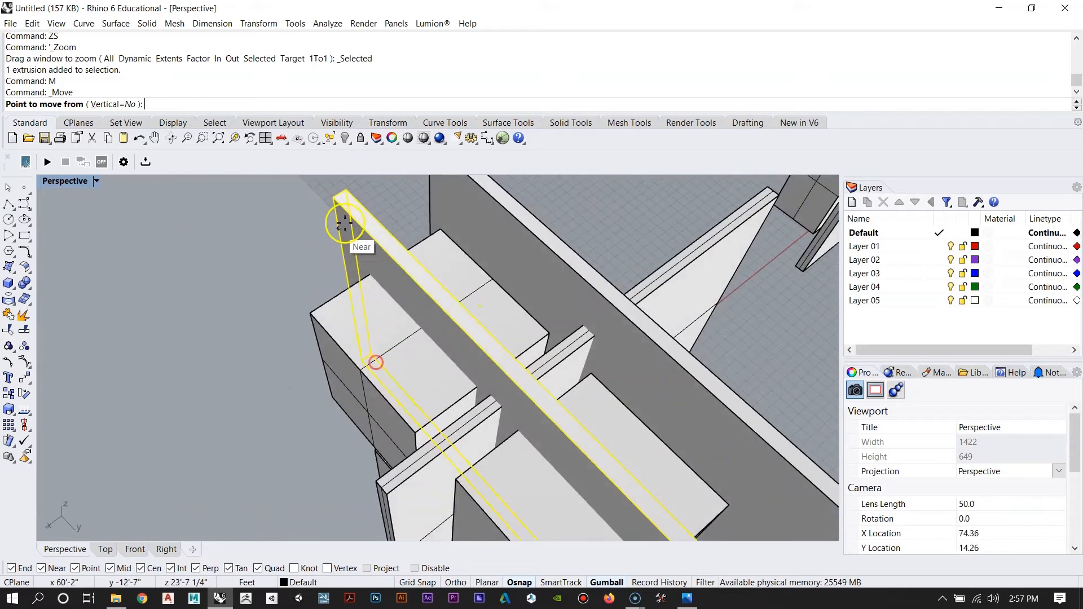
scroll(331, 181, "up", 5)
scroll(331, 181, "up", 1)
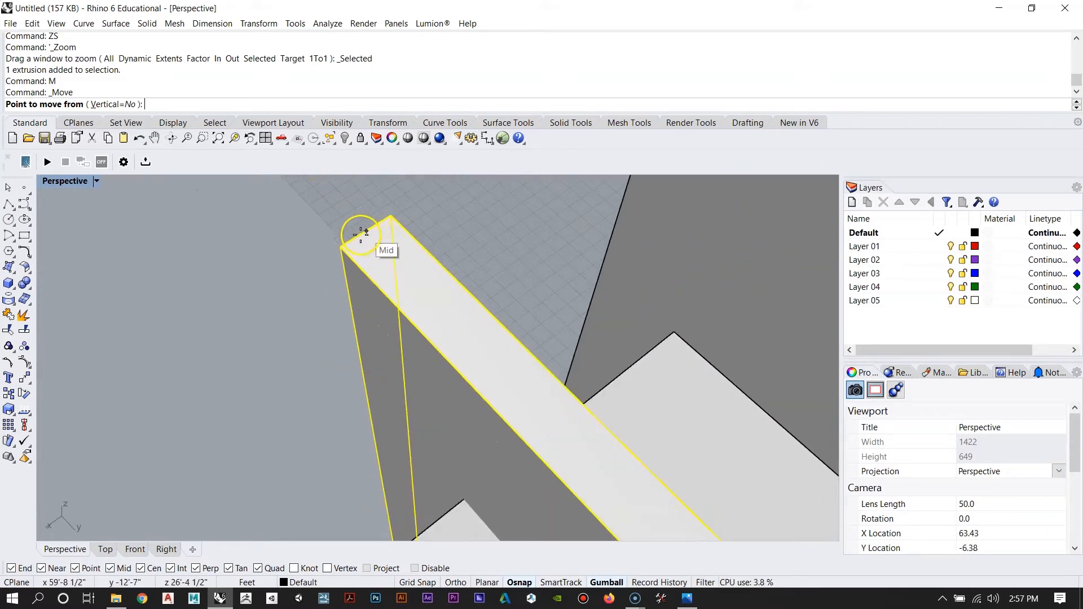
left_click(369, 230)
scroll(369, 230, "down", 4)
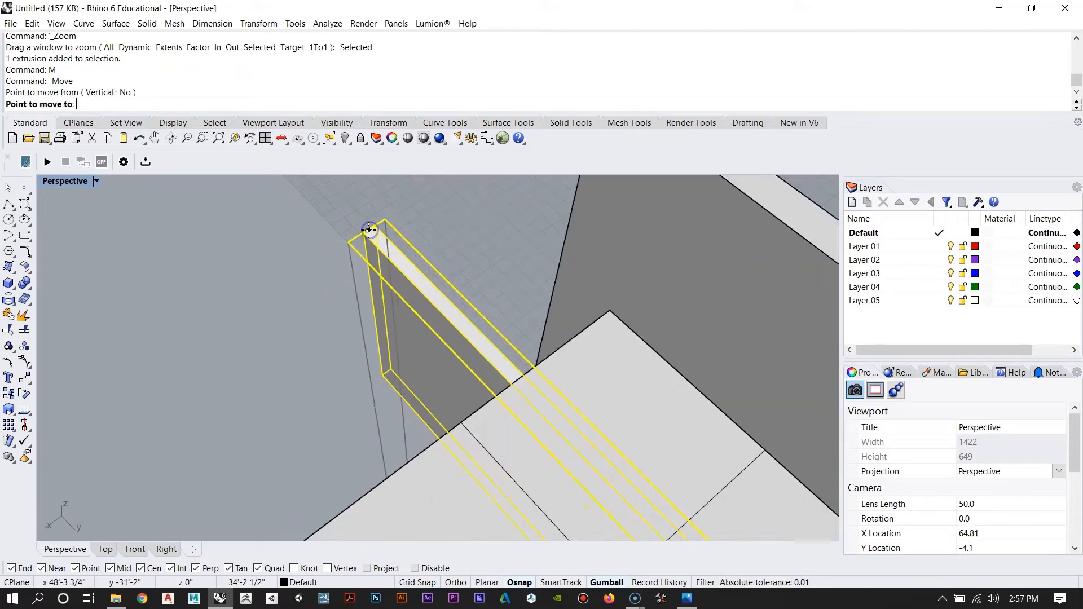
scroll(457, 354, "up", 5)
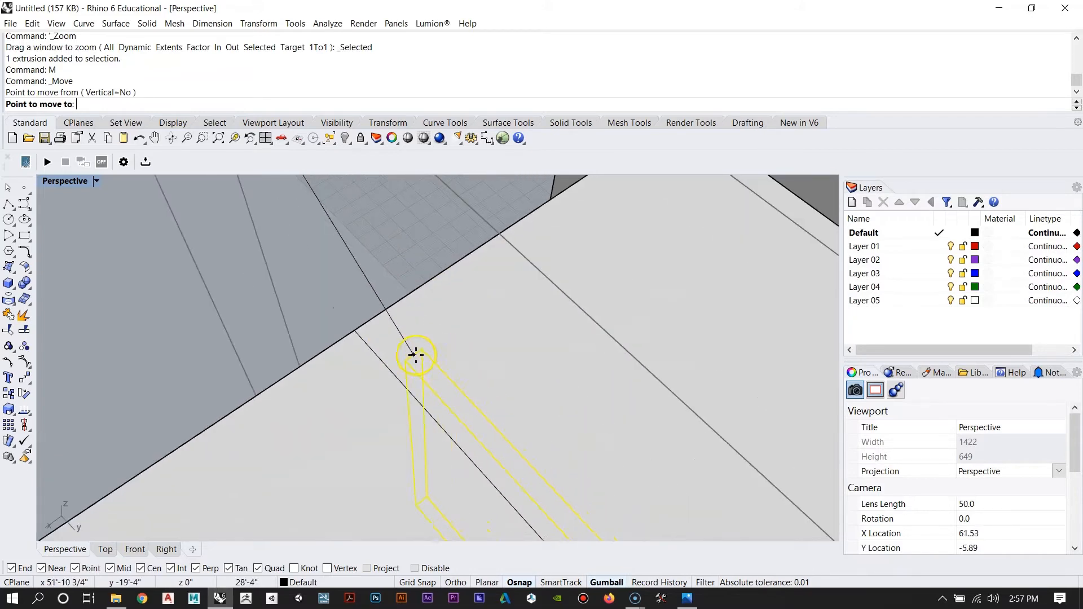
scroll(353, 334, "down", 1)
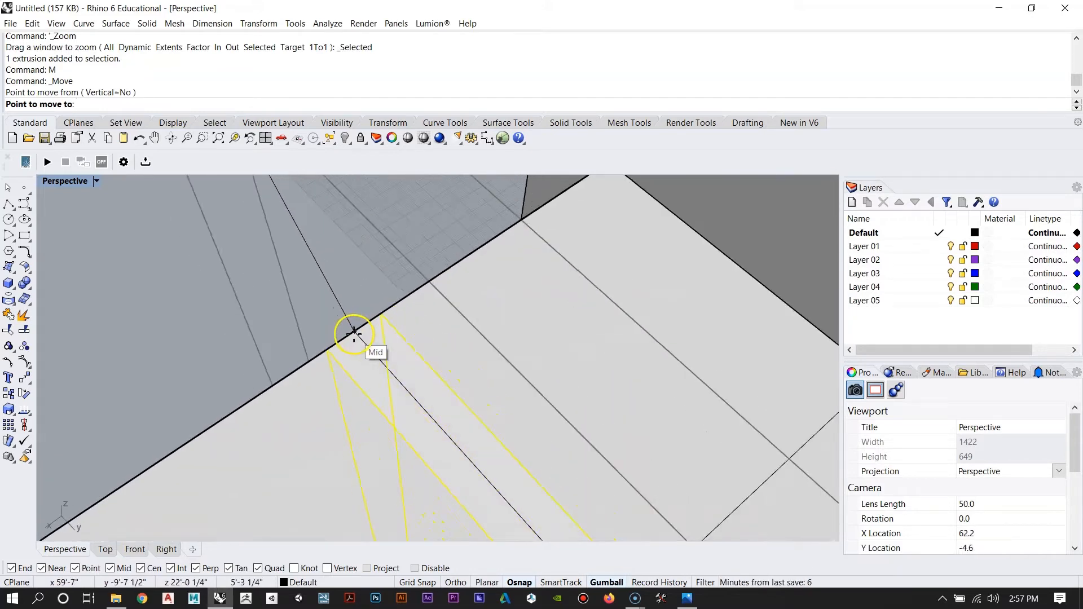
left_click(353, 333)
scroll(281, 394, "down", 6)
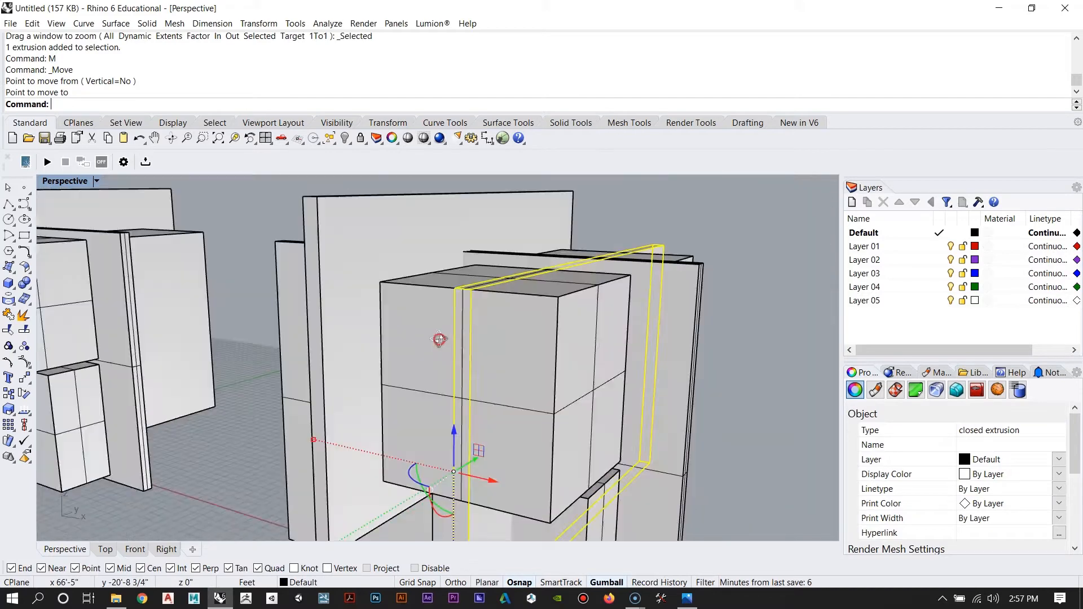
right_click_drag(440, 314, 515, 275)
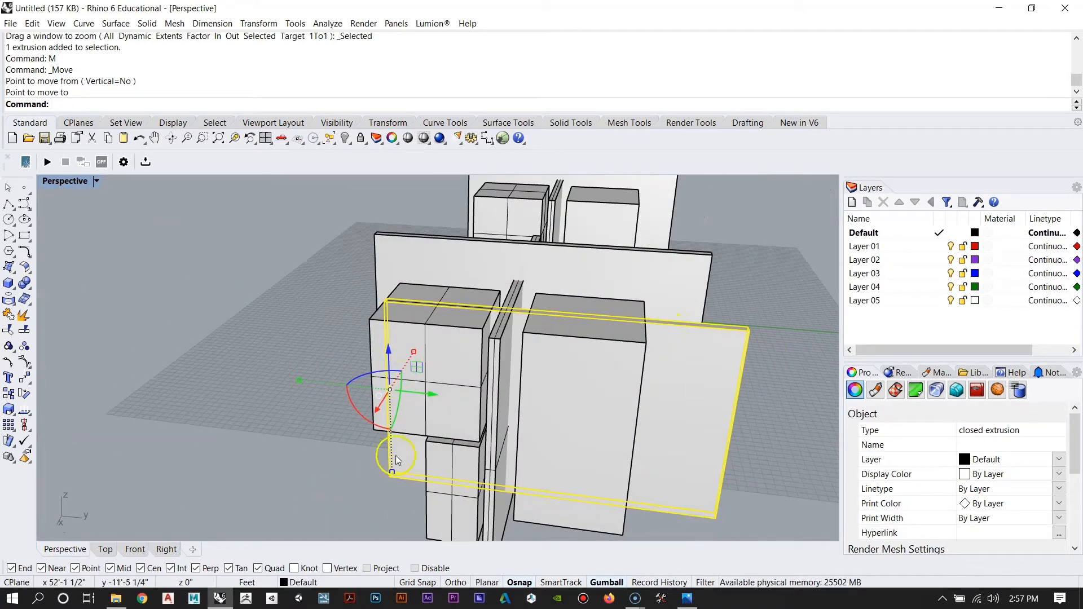
right_click_drag(489, 324, 512, 330)
scroll(467, 321, "up", 2)
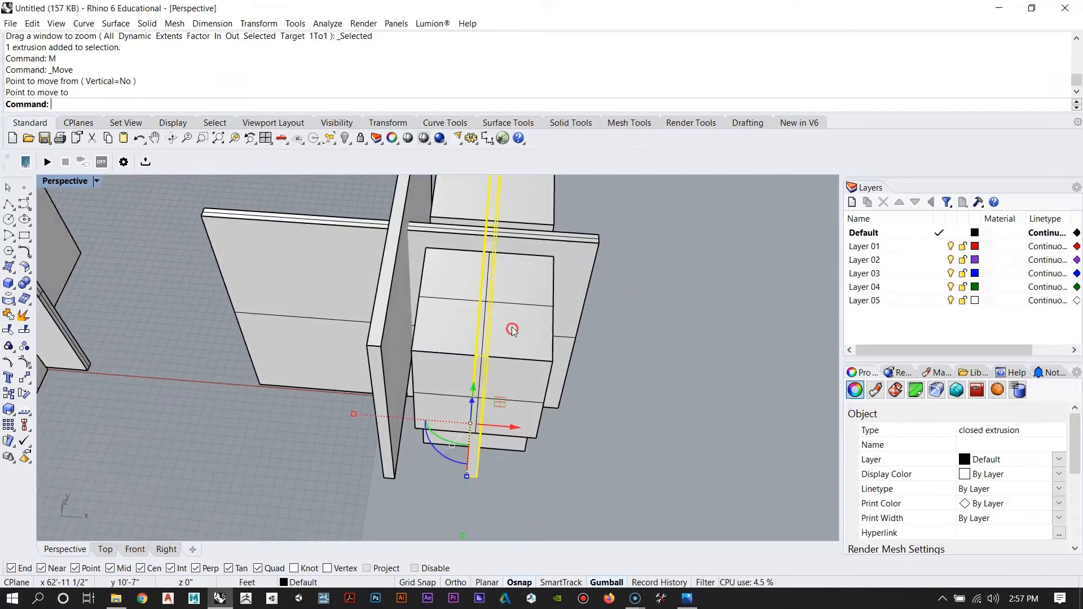
Step: Try shifting the duplicated panel crossing the upper front box, and undo both moves
scroll(512, 329, "up", 4)
right_click_drag(546, 374, 346, 309)
scroll(344, 312, "down", 5)
right_click_drag(327, 348, 373, 343)
scroll(377, 342, "up", 4)
left_click_drag(367, 371, 318, 369)
left_click_drag(271, 326, 277, 282)
right_click_drag(459, 263, 516, 310)
key("ctrl+z")
key("ctrl+z")
key("Escape")
Step: Examine whether the duplicated panel's thickness is centred on the top face of the upper front box
right_click_drag(476, 278, 326, 295)
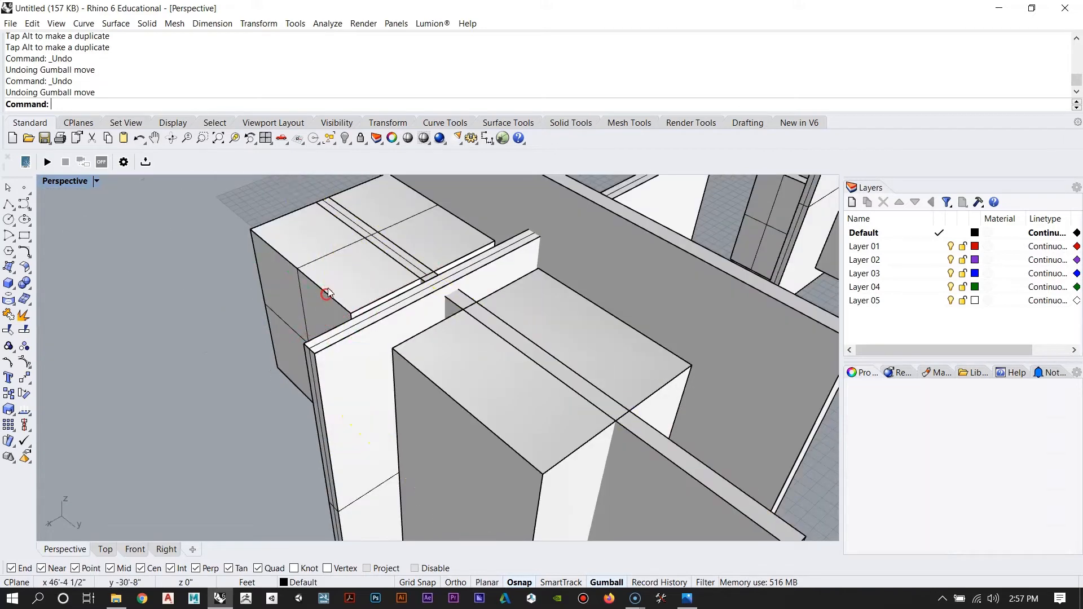
scroll(307, 189, "up", 6)
right_click_drag(434, 293, 397, 372)
scroll(401, 275, "up", 3)
scroll(411, 307, "up", 6)
mouse_move(409, 308)
right_mouse_down()
mouse_move(395, 303)
mouse_move(431, 316)
mouse_move(390, 316)
right_mouse_up()
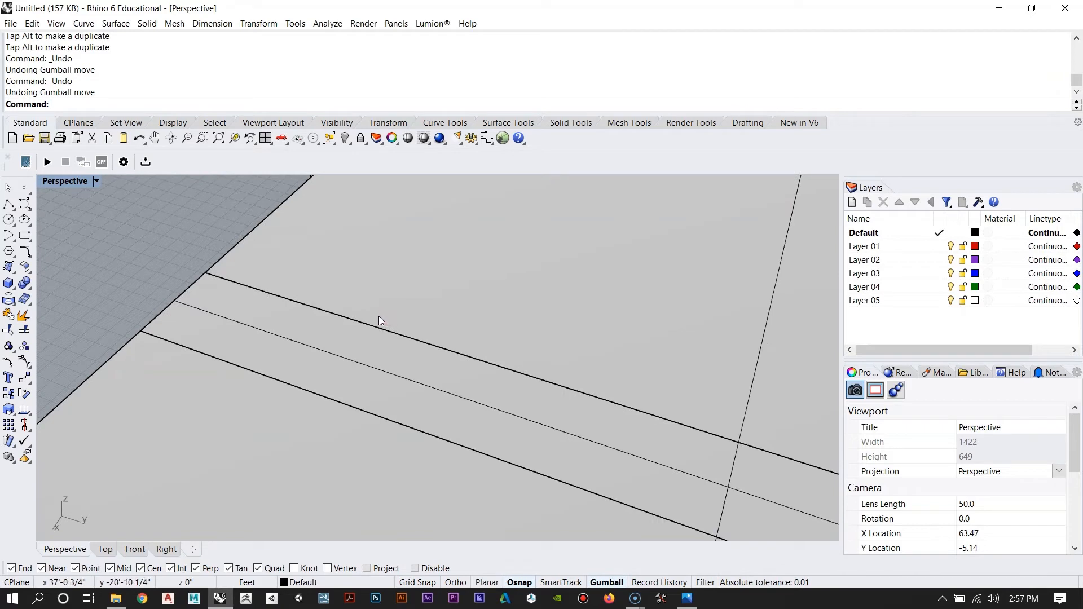
scroll(378, 315, "down", 8)
right_click_drag(446, 370, 502, 347)
scroll(329, 302, "down", 5)
scroll(532, 314, "up", 3)
right_click_drag(532, 314, 337, 367)
Step: Move the duplicated panel along Y so its end projects past the front face of the upper front box
left_click(475, 297)
scroll(317, 315, "up", 5)
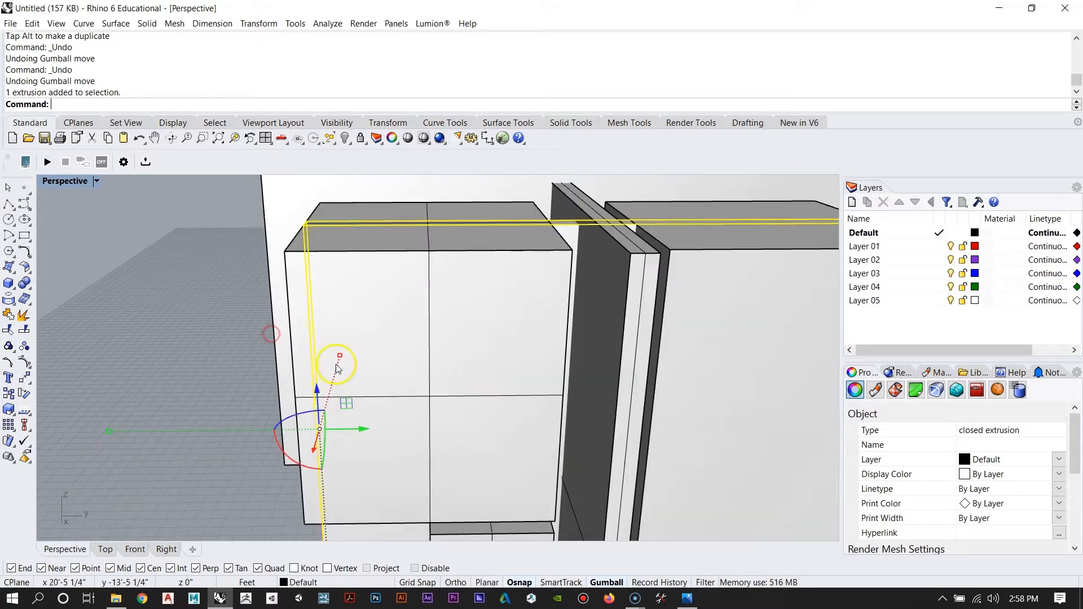
left_click_drag(351, 430, 302, 356)
right_click_drag(303, 355, 421, 372)
key("Escape")
scroll(422, 372, "up", 5)
right_click_drag(516, 366, 416, 299)
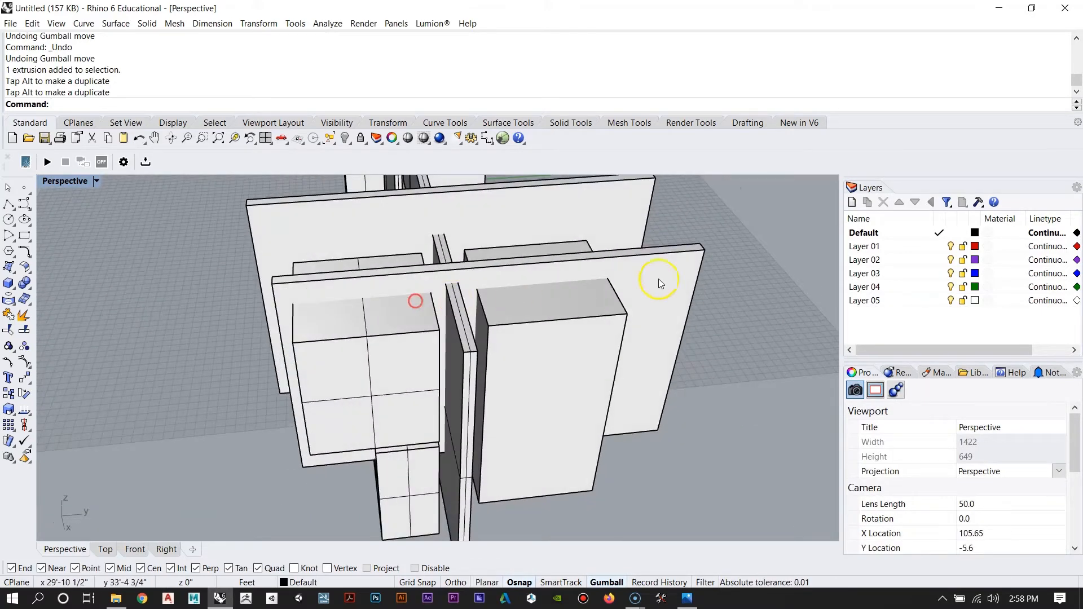
Step: Examine how the projecting panel passes completely through the upper front box and relates to the neighbouring volumes
left_click(660, 279)
key("Escape")
right_click_drag(659, 277, 466, 377)
left_click(492, 340)
right_click_drag(493, 340, 411, 387)
key("Escape")
right_click_drag(507, 368, 459, 373)
left_click(458, 369)
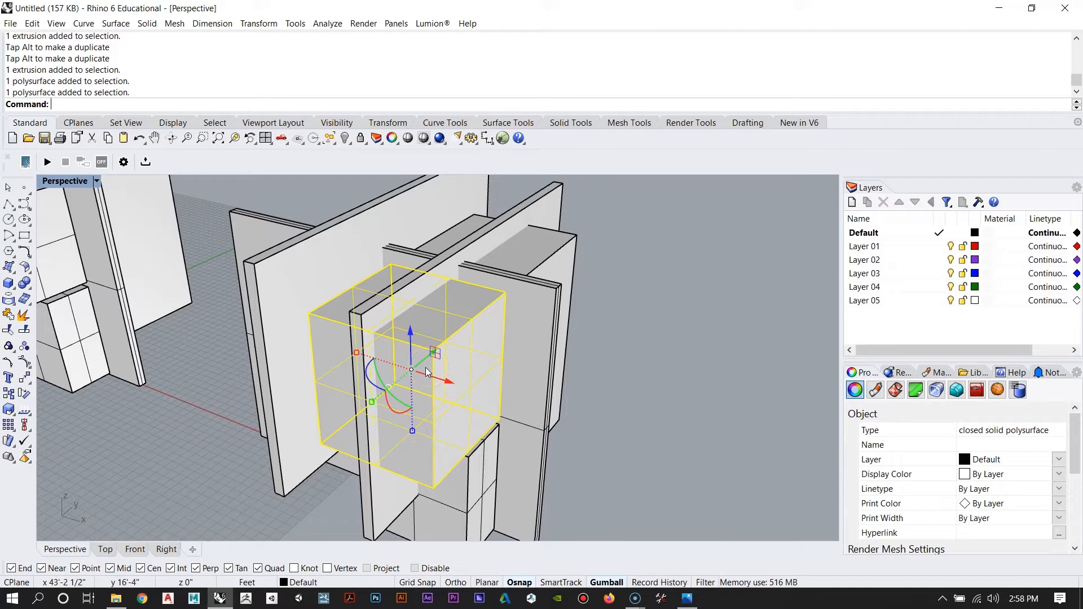
key("Escape")
right_click_drag(401, 360, 356, 363)
scroll(417, 369, "up", 2)
right_click_drag(427, 375, 442, 355)
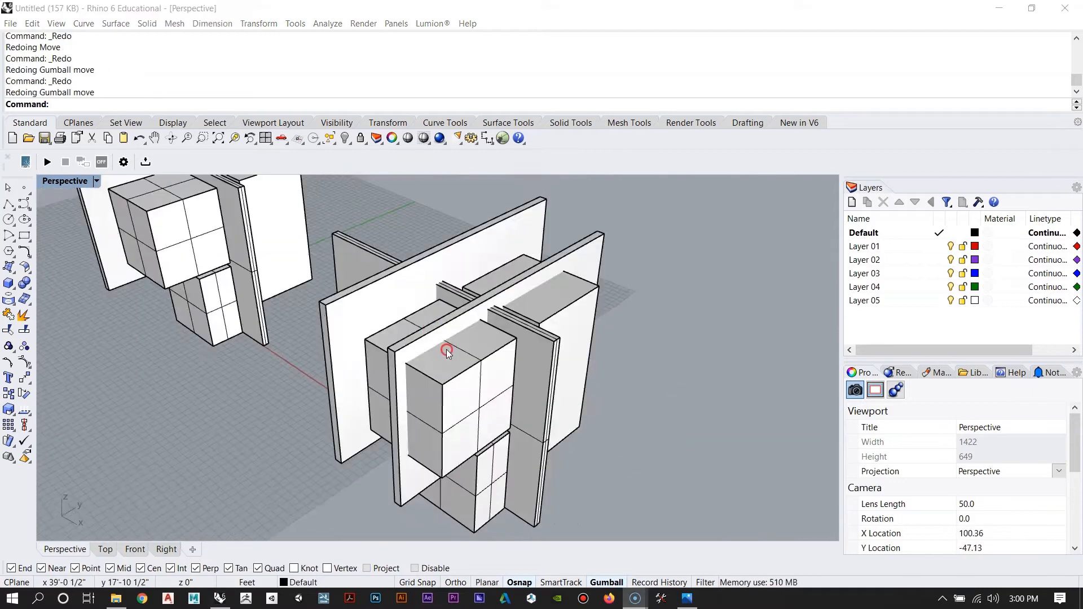
Step: Subtract the duplicated panel from the upper front box with BooleanDifference, using DeleteInput=No to keep the panel
mouse_move(442, 350)
right_mouse_down()
mouse_move(500, 355)
mouse_move(440, 354)
right_mouse_up()
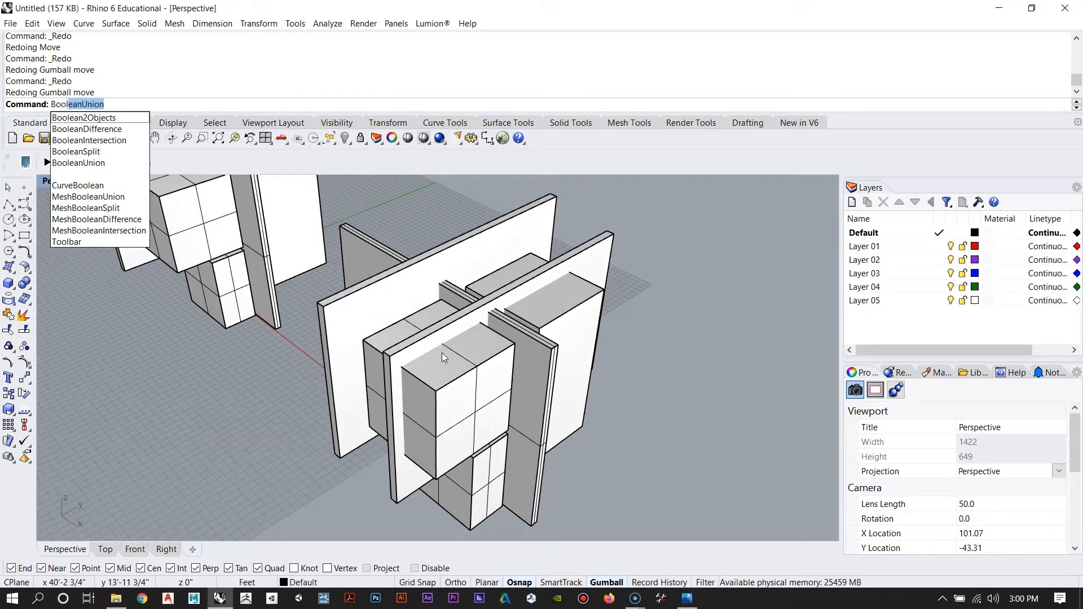
type("nDifference")
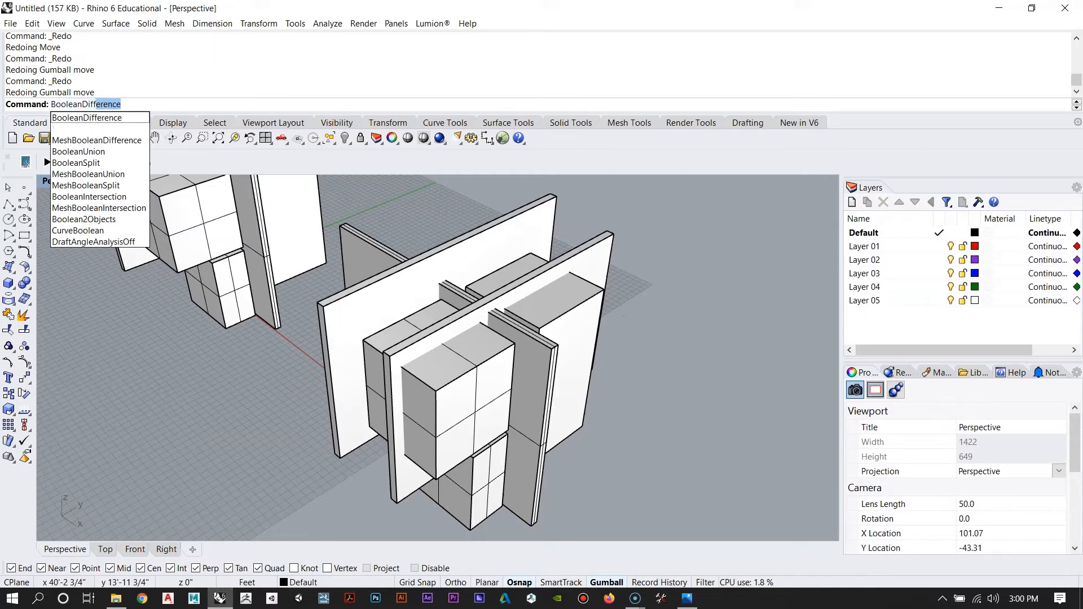
key("Return")
left_click(404, 356)
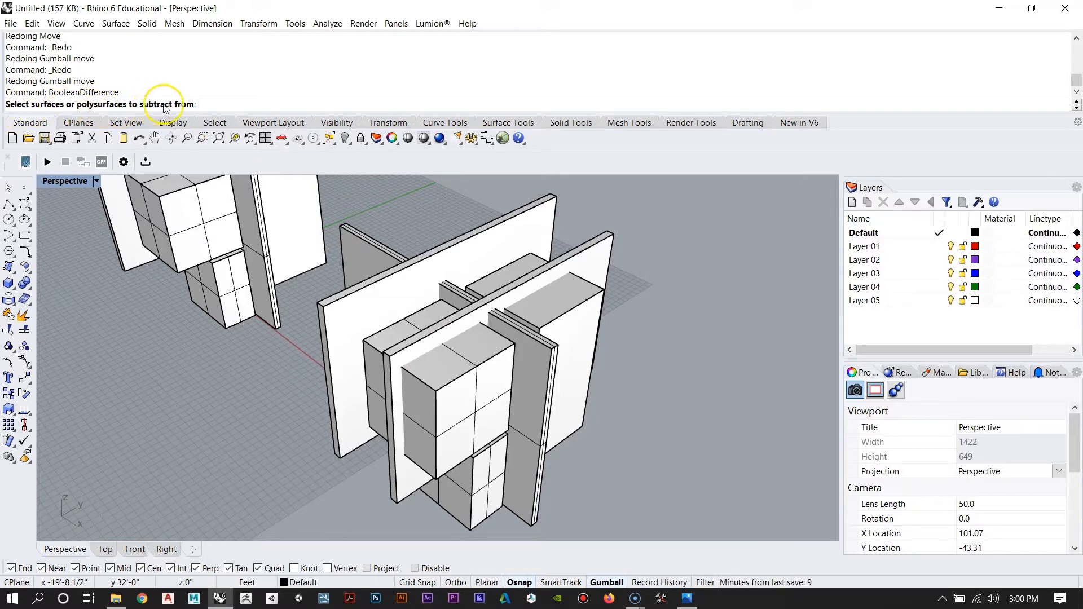
left_click(454, 379)
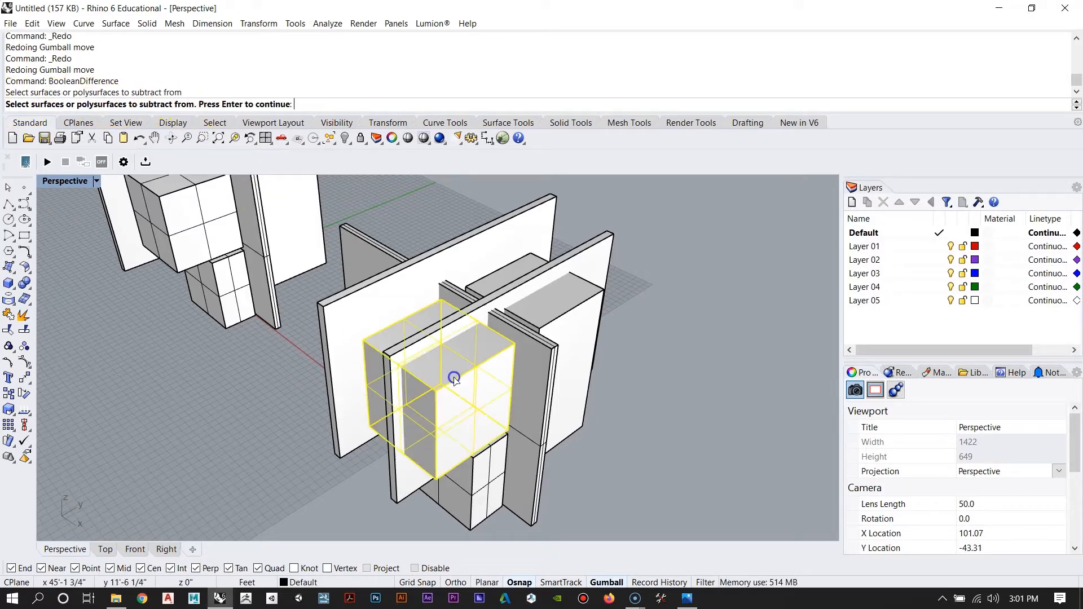
scroll(478, 391, "up", 5)
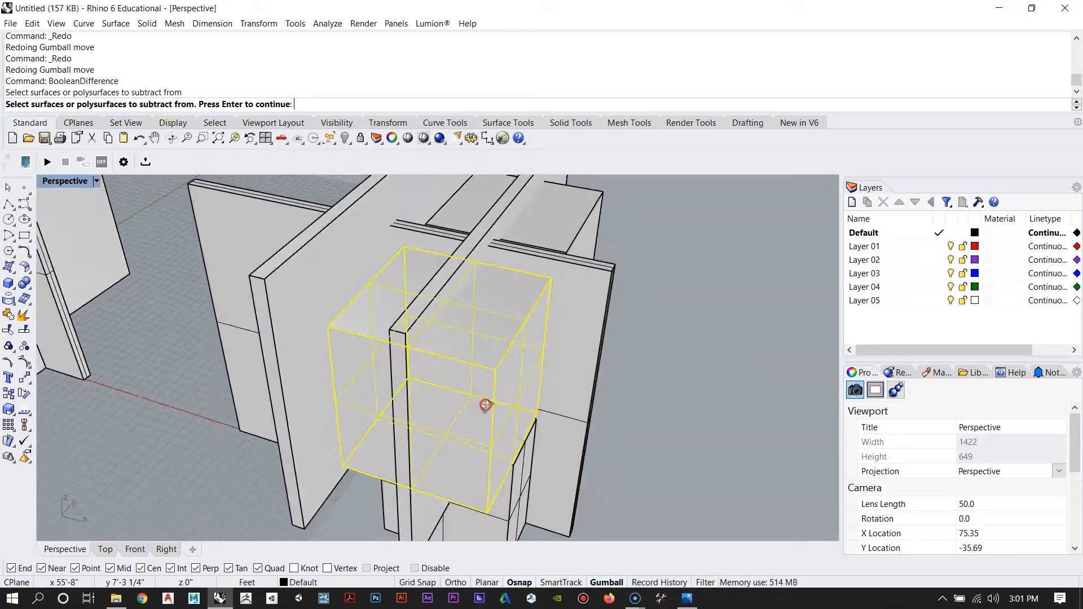
right_click_drag(447, 402, 453, 385)
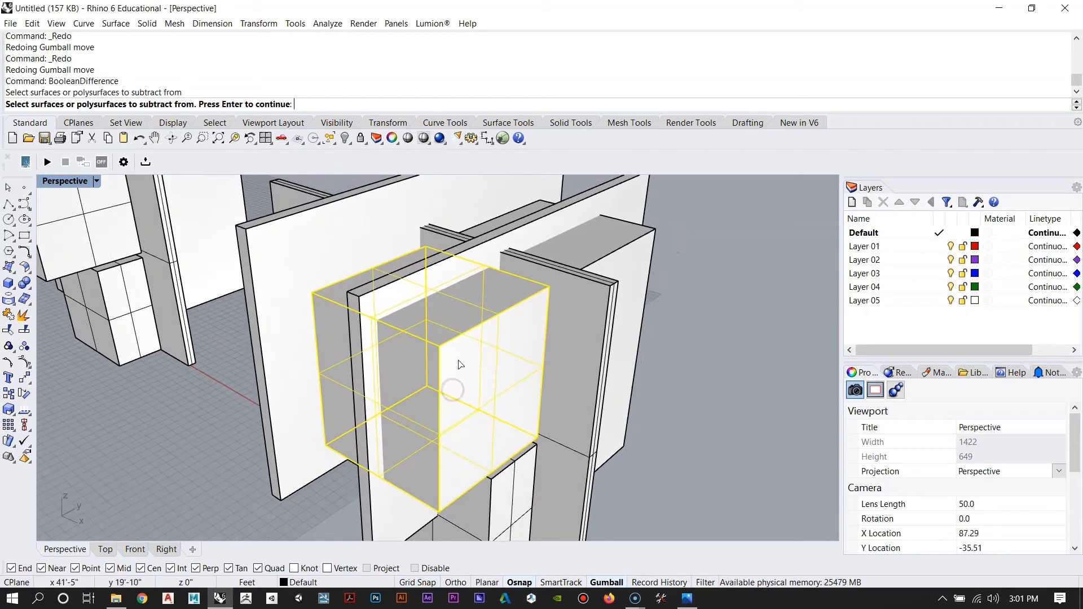
right_click(471, 389)
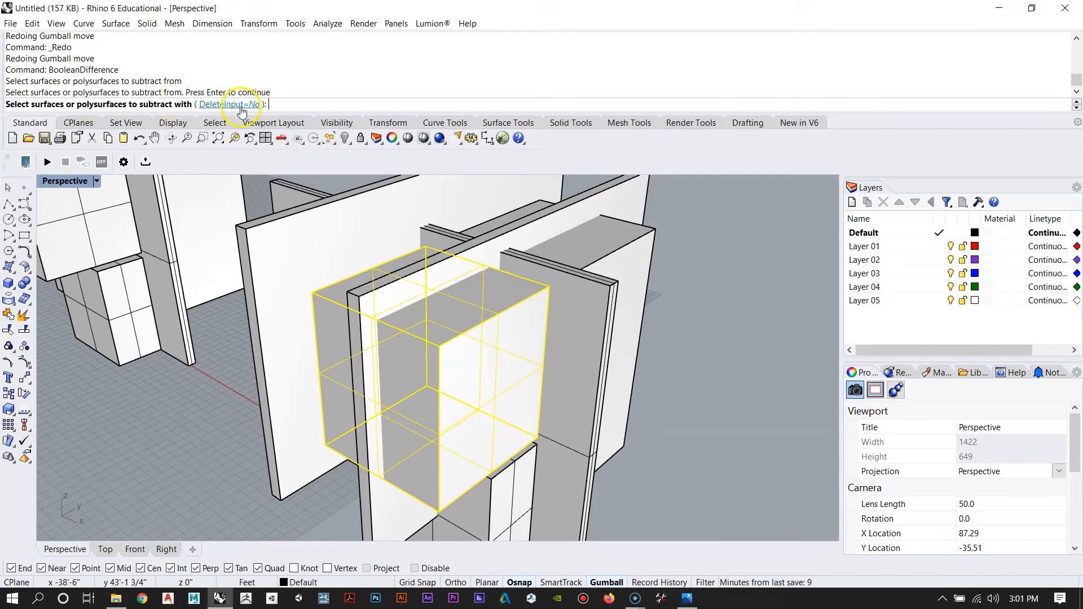
right_click_drag(474, 292, 394, 255)
left_click(357, 230)
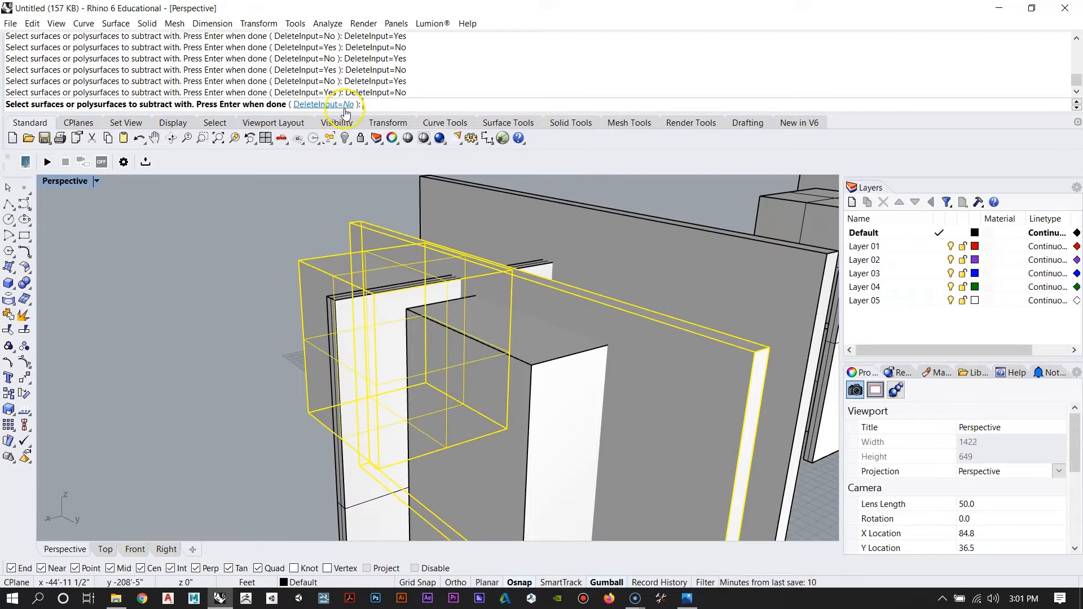
right_click_drag(264, 273, 419, 294)
key("Return")
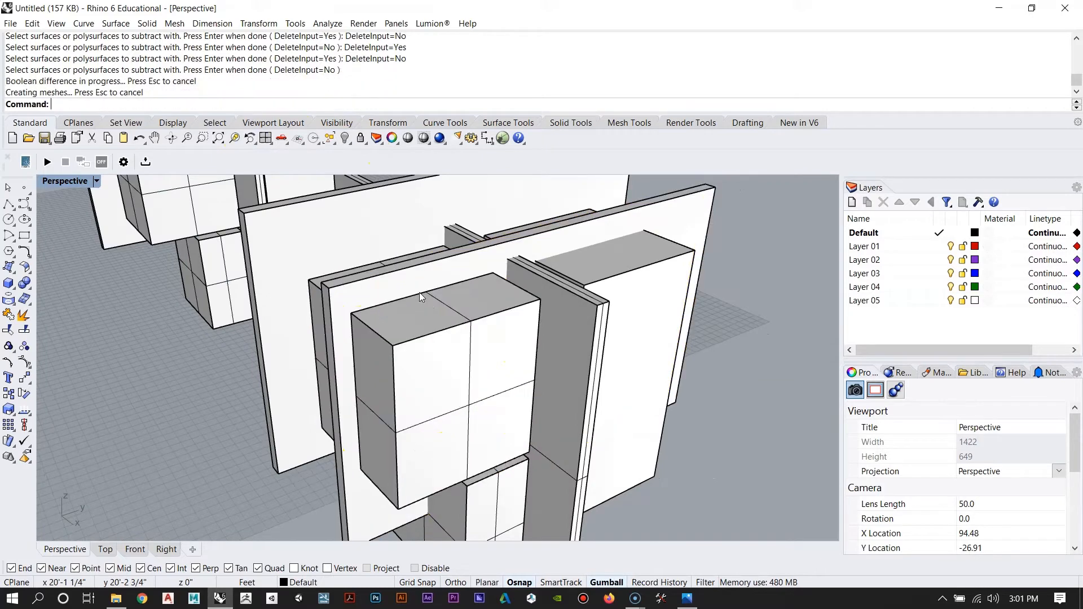
Step: Check both pieces of the cut upper front box beside the panel by selecting each one
right_click_drag(409, 318, 477, 335)
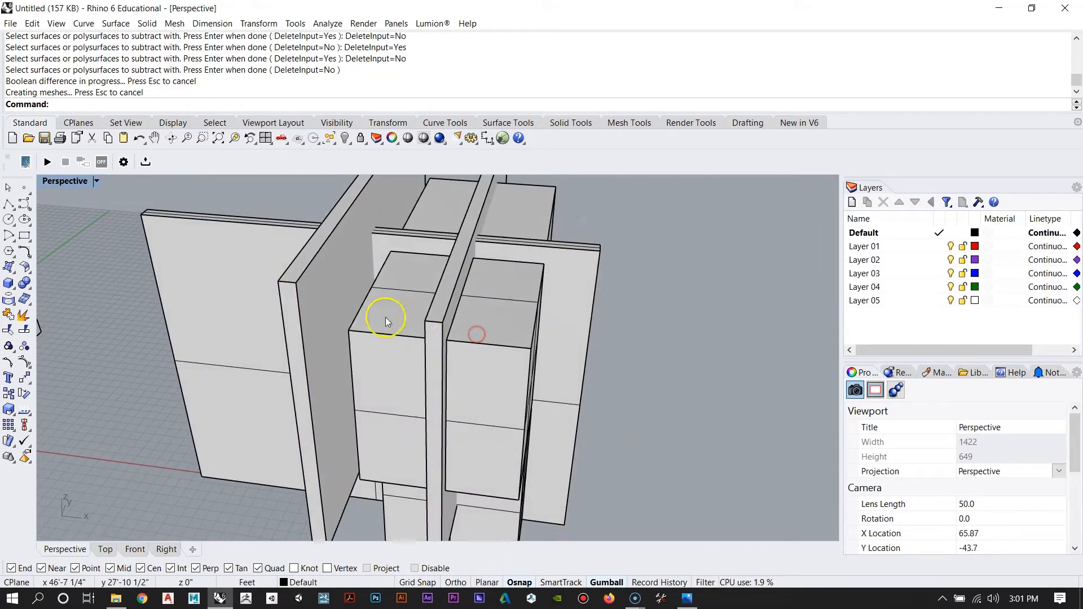
right_click_drag(395, 319, 447, 304)
left_click(425, 313)
right_click_drag(530, 338, 468, 379)
left_click(444, 313)
left_click(419, 342)
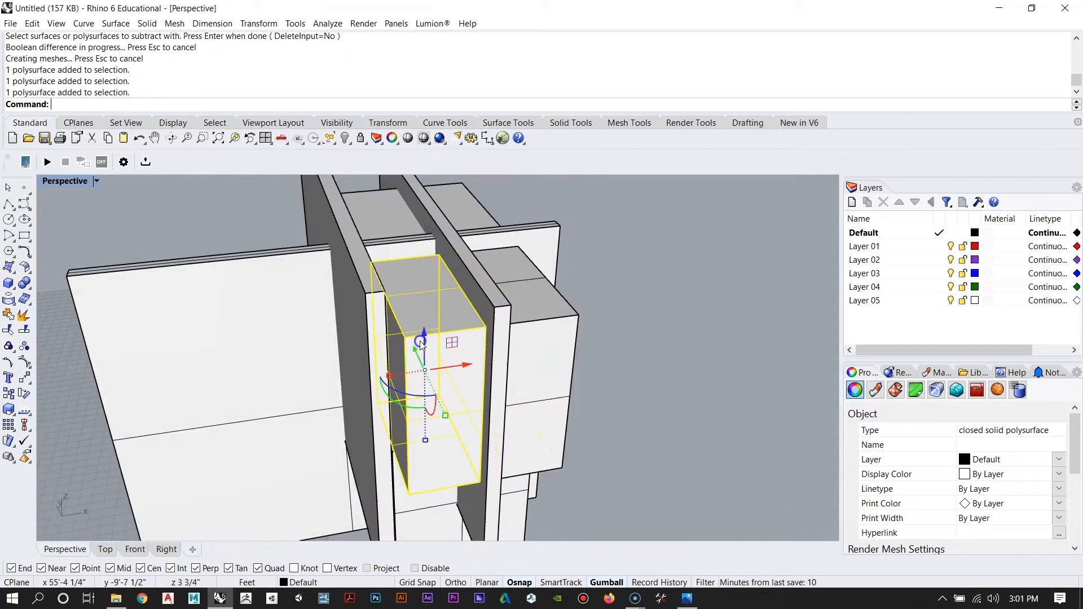
left_click(556, 319)
right_click_drag(626, 389, 361, 342)
scroll(360, 341, "down", 7)
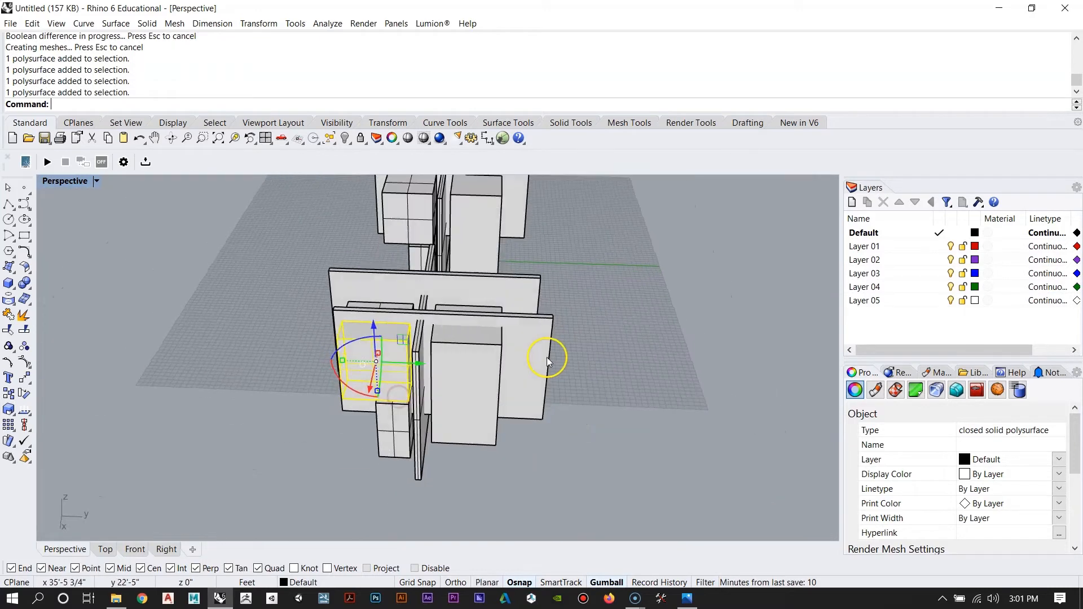
right_click_drag(545, 357, 578, 357)
Step: Move the cutting panel along Y, clear of the boxes, to expose the gap in the upper front box
left_click(525, 338)
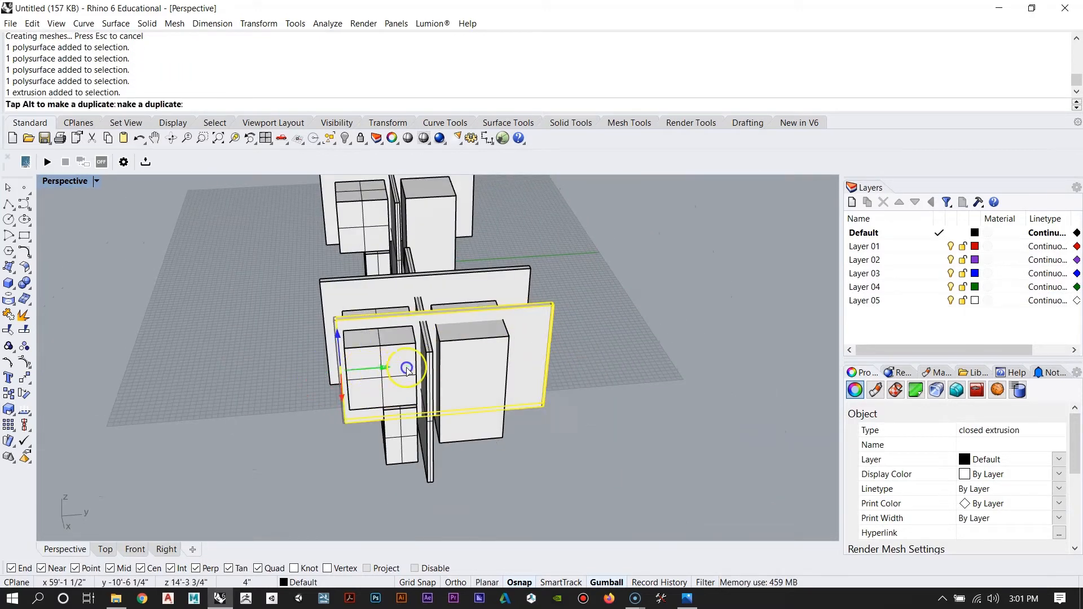
left_click_drag(406, 369, 612, 353)
scroll(479, 375, "up", 6)
right_click_drag(194, 406, 501, 372)
Step: Inspect the panel outside the composition and the two separated halves of the upper front box from several sides
left_click(613, 332)
right_click_drag(613, 331, 240, 357)
left_click(724, 351)
scroll(259, 319, "up", 8)
right_click_drag(260, 319, 630, 225)
scroll(377, 324, "down", 3)
scroll(546, 336, "down", 8)
right_click_drag(508, 319, 321, 320)
scroll(382, 338, "up", 5)
left_click(276, 510)
right_click_drag(391, 307, 507, 331)
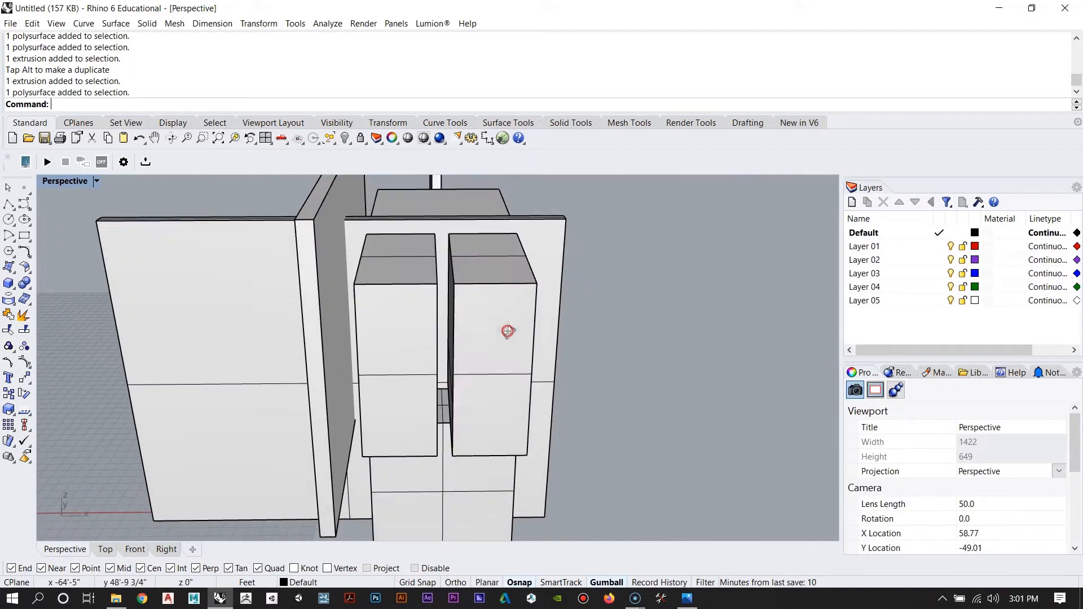
left_click(507, 331)
right_click_drag(412, 360, 308, 398)
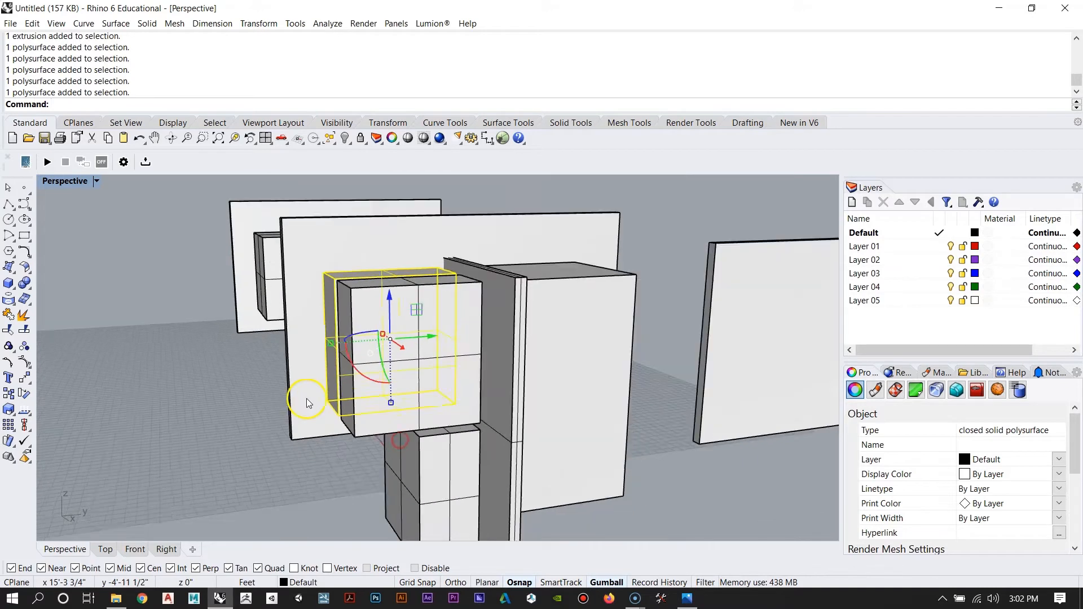
scroll(310, 398, "down", 2)
Step: Move the cutting panel back along Y so it crosses the tall box beside the central panel
left_click(695, 342)
right_click_drag(569, 361, 451, 391)
scroll(372, 358, "down", 6)
scroll(405, 364, "up", 5)
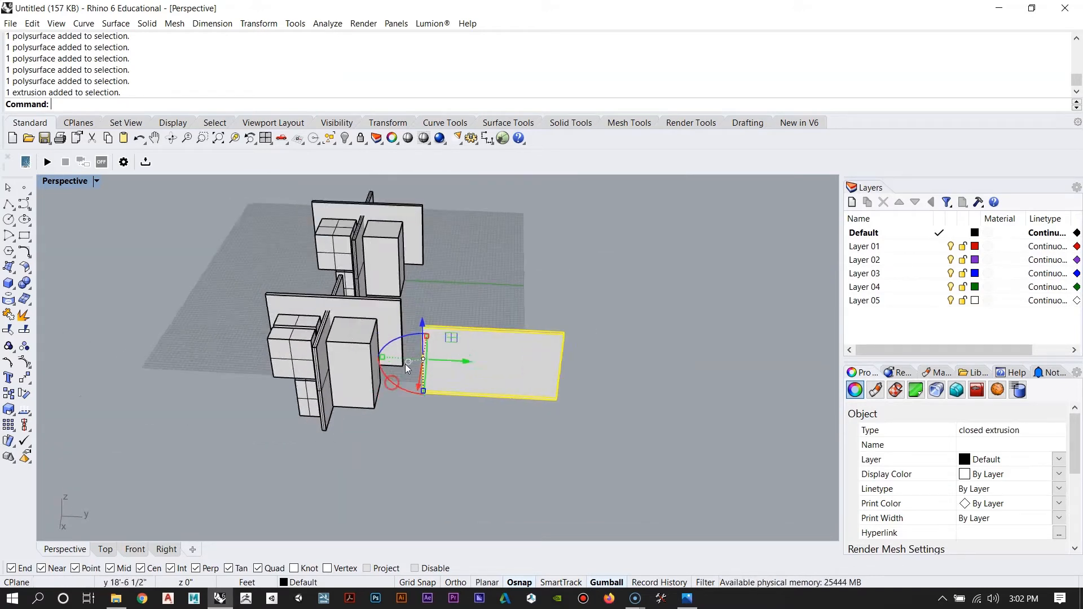
left_click_drag(445, 377, 195, 251)
key("Escape")
scroll(293, 355, "up", 5)
right_click_drag(379, 400, 346, 370)
Step: Subtract the cutting panel from the tall box with BooleanDifference, using DeleteInput=No
left_click(346, 386)
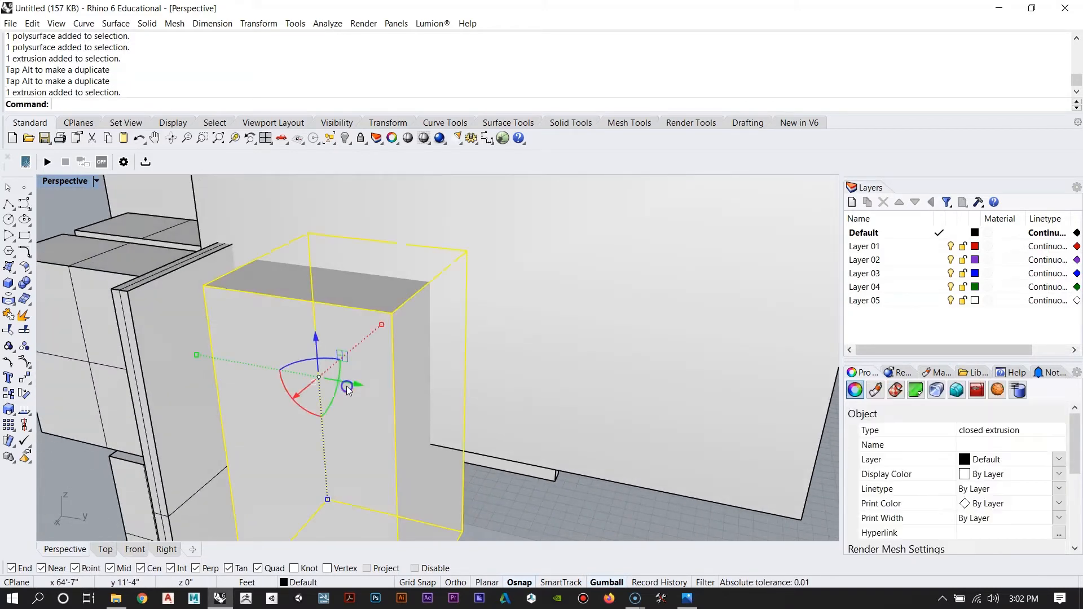
key("Escape")
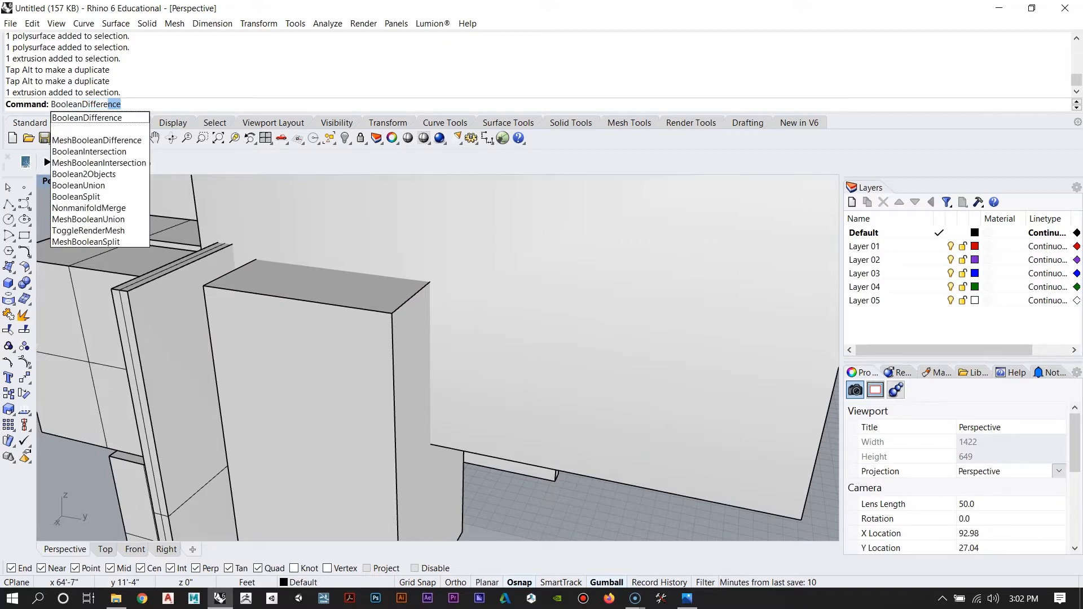
key("Return")
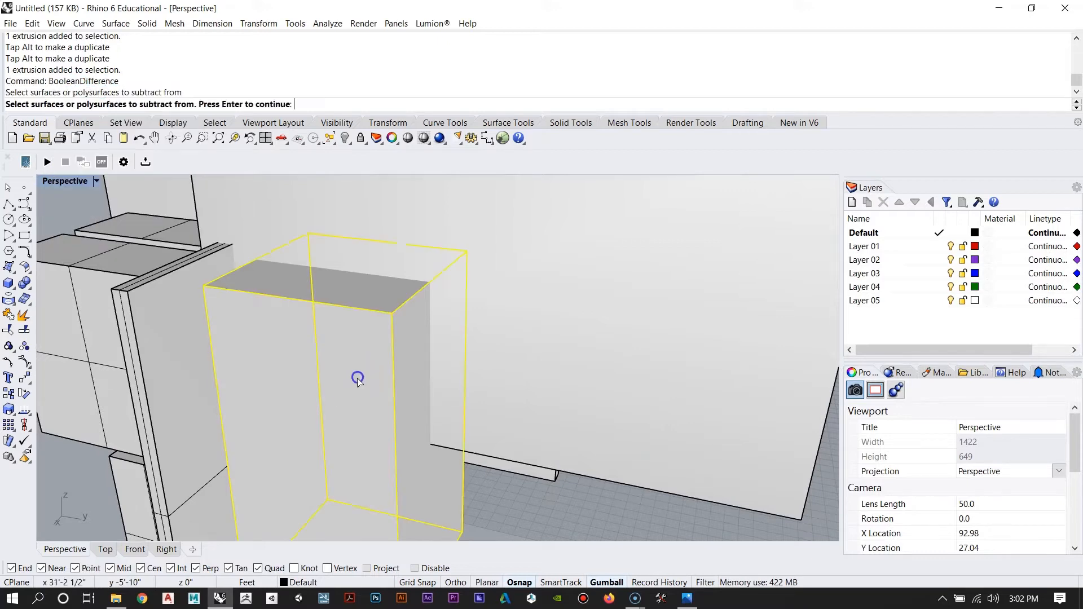
scroll(358, 380, "down", 3)
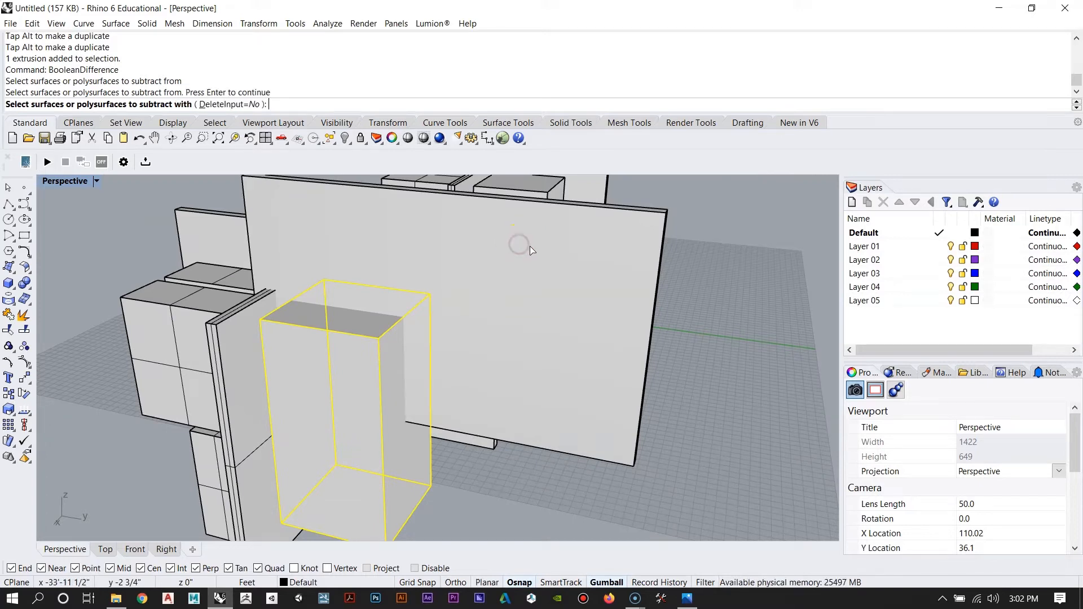
right_click_drag(528, 254, 534, 351)
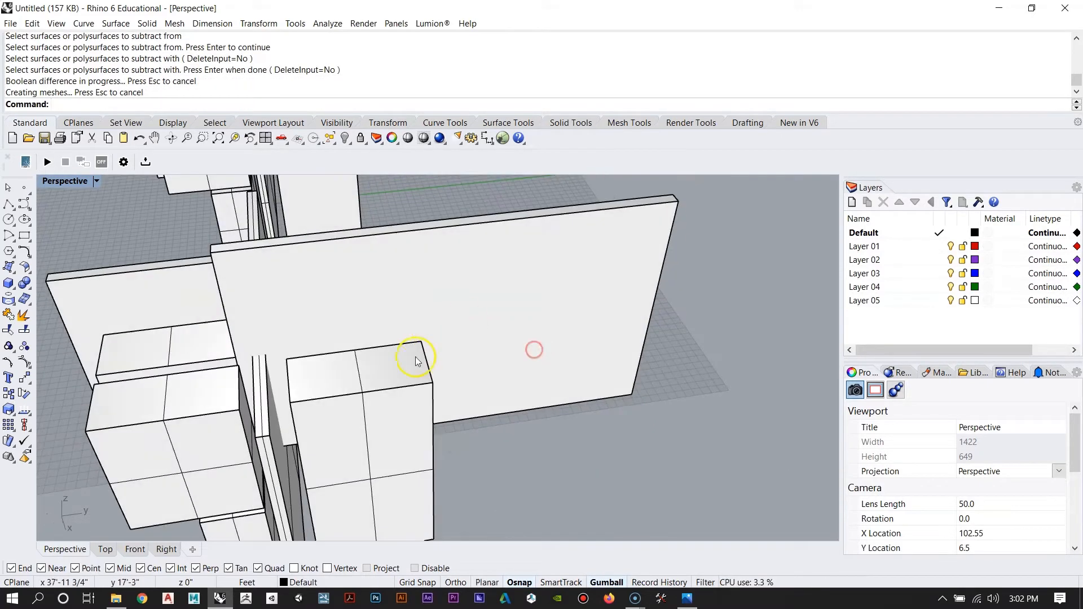
Step: Slide the cutting panel along Y out of the tall box to check the cut
right_click_drag(418, 360, 332, 259)
right_click_drag(433, 271, 485, 389)
left_click(512, 315)
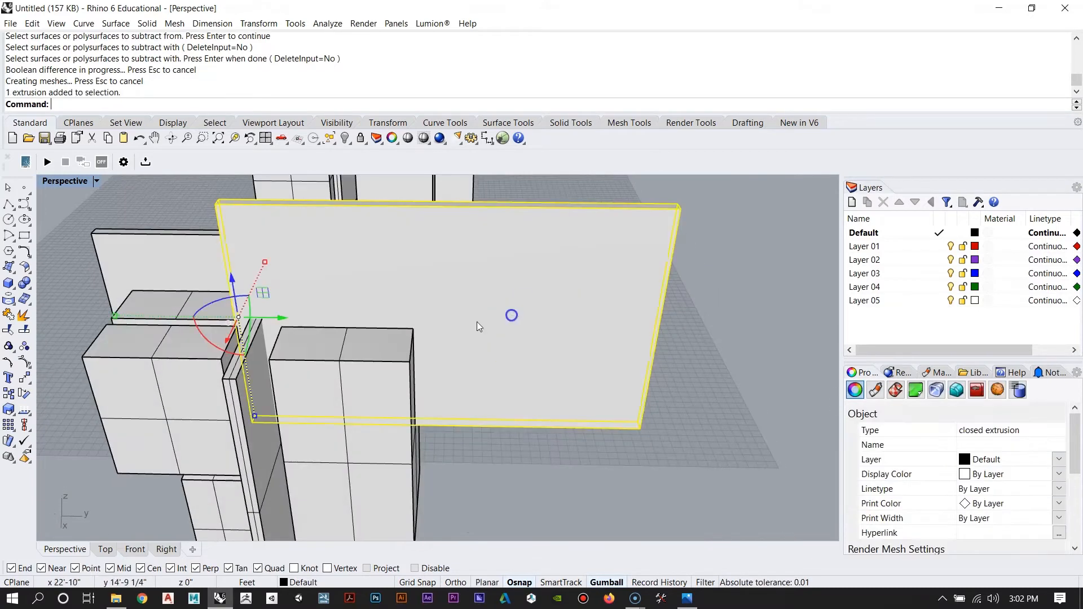
scroll(325, 333, "down", 2)
left_click_drag(299, 320, 529, 325)
key("Escape")
Step: Undo the last panel move, the tall box's Boolean difference and the panel move before it
scroll(497, 394, "up", 7)
right_click_drag(503, 408, 542, 408)
key("ctrl+z")
key("ctrl+z")
key("ctrl+z")
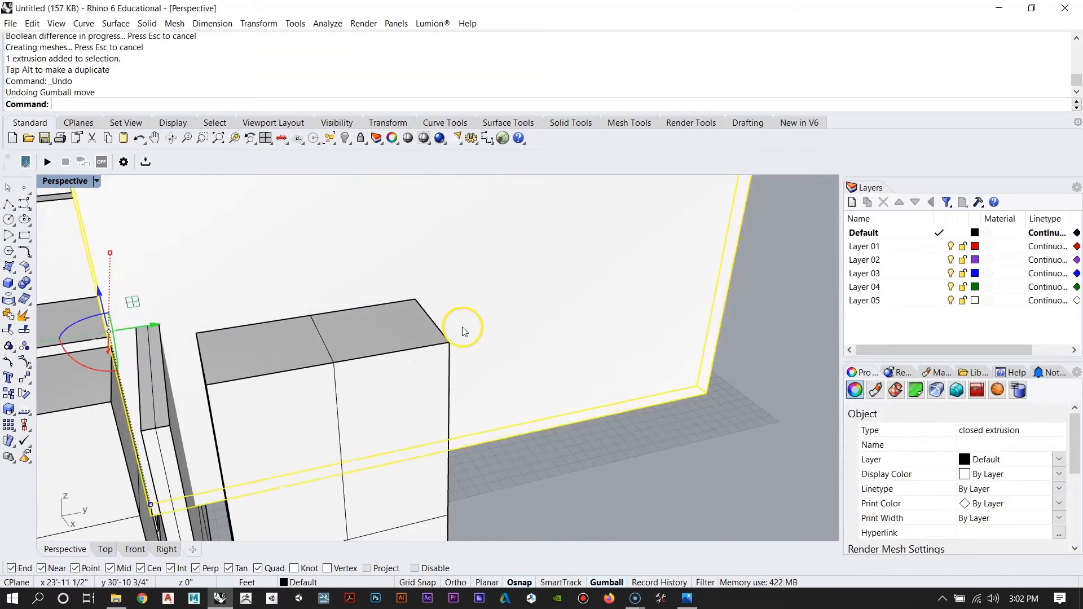
key("Escape")
Step: Move the cutting panel along Y to a clear spot beside the composition and deselect it
right_click_drag(563, 309, 464, 427)
scroll(521, 304, "down", 8)
left_click(529, 331)
left_click_drag(413, 331, 669, 278)
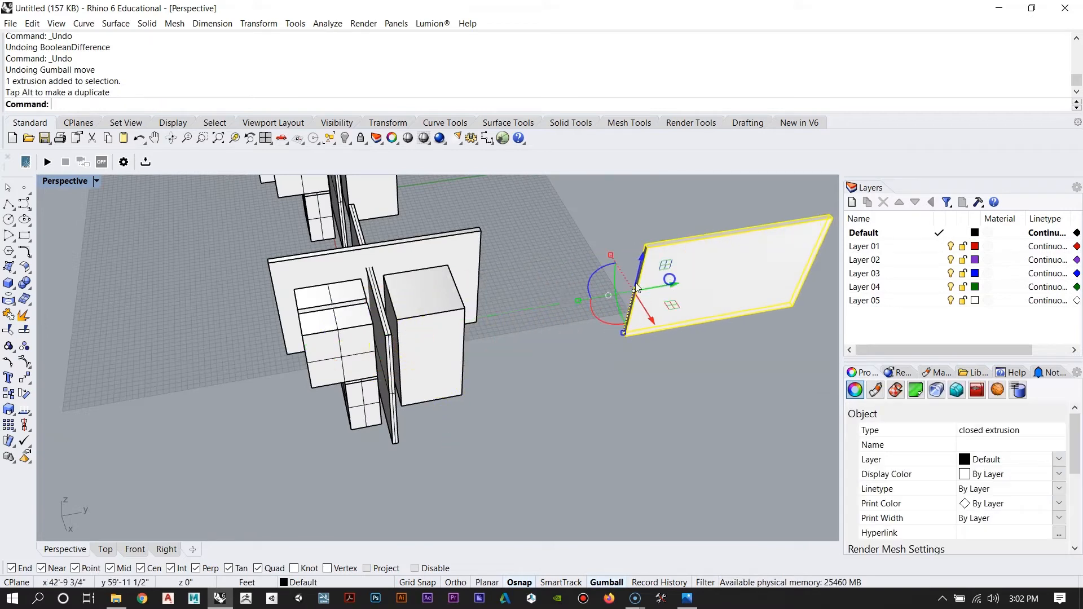
key("Escape")
Step: Review the split upper front box against the uncut tall box, selecting each half in turn
scroll(261, 438, "up", 7)
right_click_drag(261, 438, 412, 401)
left_click(490, 333)
left_click(414, 289)
left_click(258, 354)
scroll(258, 353, "down", 4)
right_click_drag(258, 354, 295, 378)
scroll(293, 347, "down", 7)
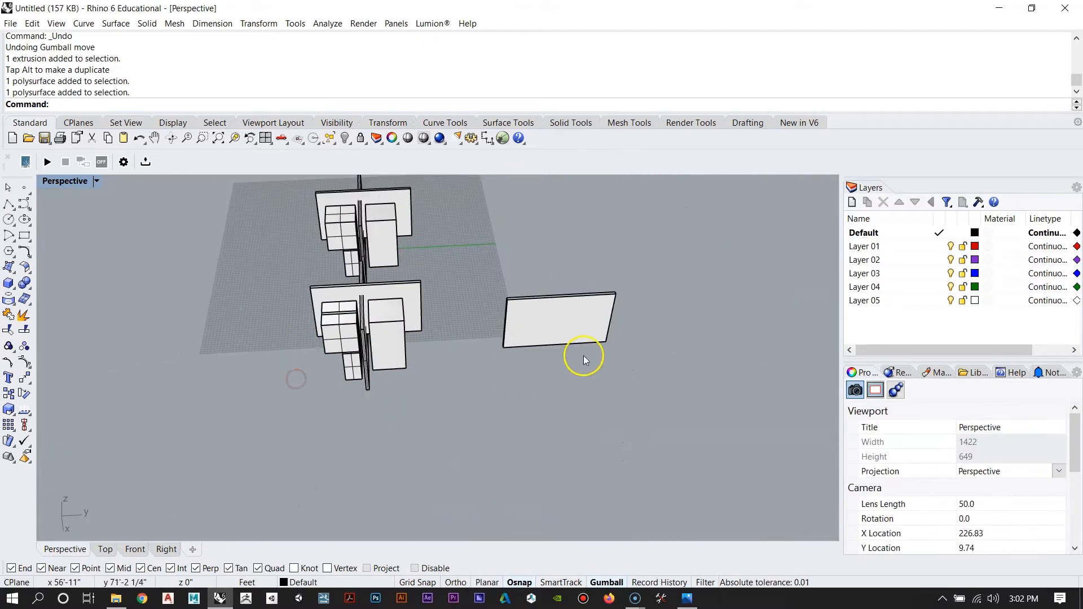
Step: Check the lower front box, and move the cutting panel back along Y into line with it
left_click(575, 330)
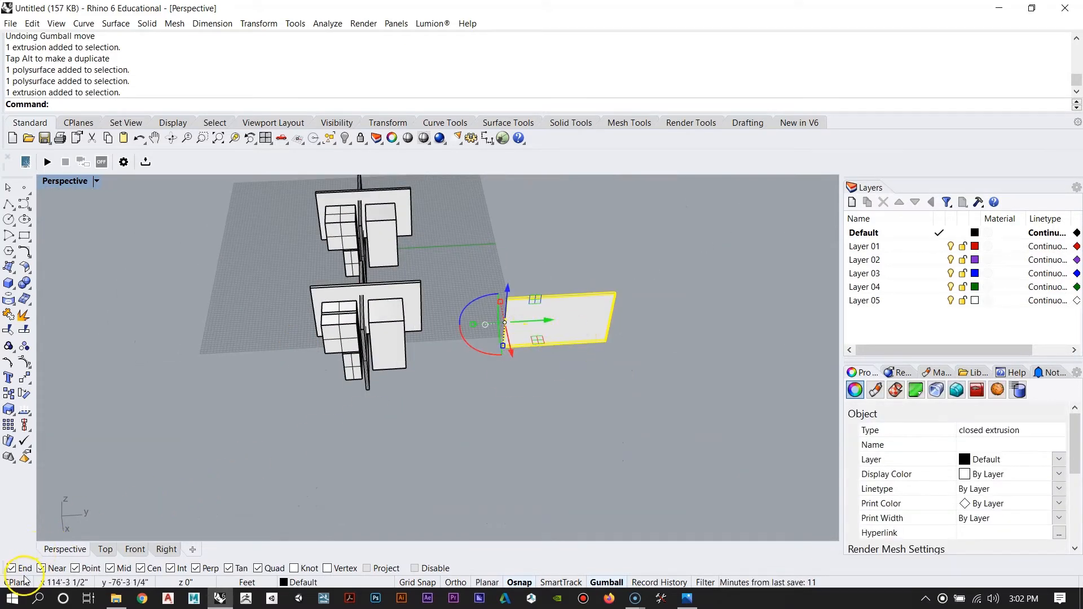
right_click_drag(386, 405, 457, 338)
scroll(343, 392, "up", 4)
right_click_drag(324, 392, 427, 397)
left_click(343, 374)
right_click_drag(737, 257, 643, 379)
scroll(499, 352, "down", 5)
left_click_drag(692, 310, 346, 311)
right_click_drag(347, 310, 414, 281)
scroll(372, 355, "up", 5)
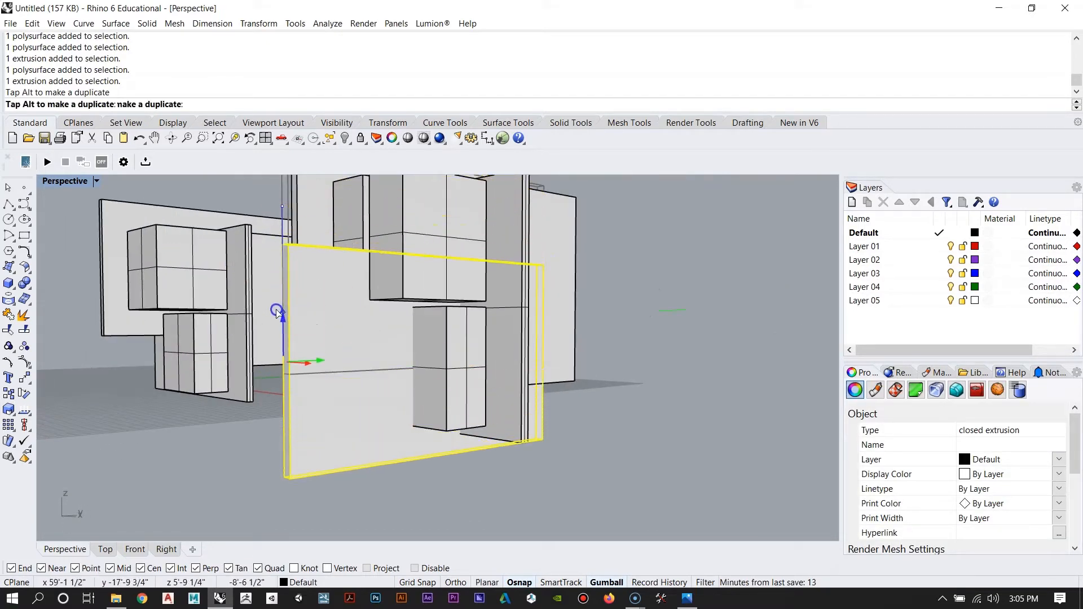
Step: Lower the cutting panel by about 8'-6 1/2" along Z so it crosses the lower front box
left_click_drag(277, 310, 276, 323)
right_click_drag(502, 330, 479, 312)
key("Escape")
Step: Check from several sides that the lowered panel extends past the lower front box
mouse_move(333, 338)
right_mouse_down()
mouse_move(415, 346)
mouse_move(327, 333)
right_mouse_up()
left_click(327, 332)
right_click_drag(299, 292, 536, 371)
left_click(396, 362)
right_click_drag(396, 363, 443, 353)
right_click_drag(516, 409, 462, 407)
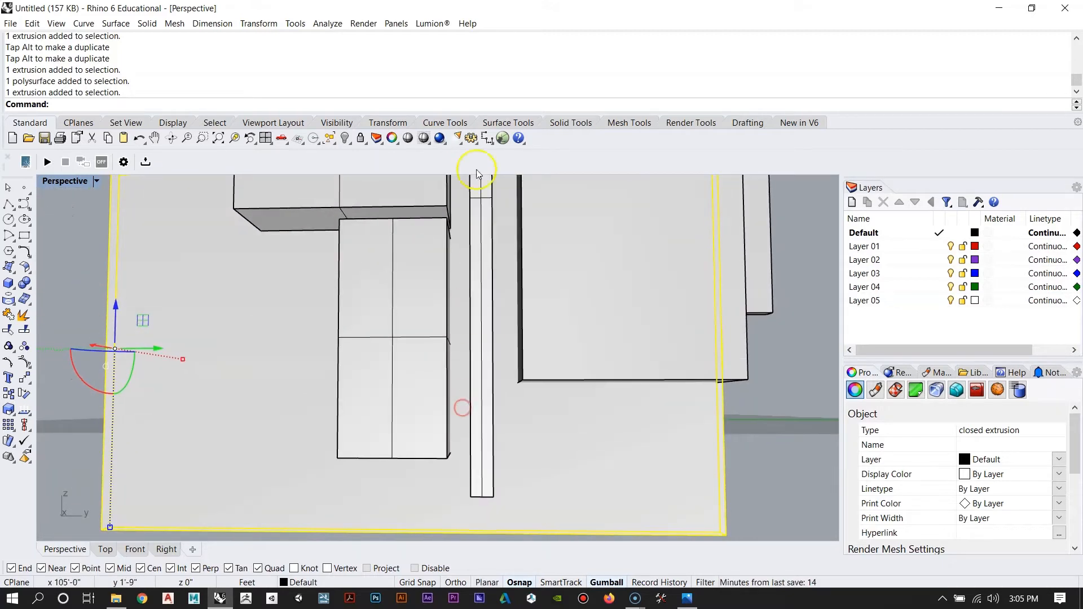
left_click(292, 313)
Step: Subtract the cutting panel from the lower front box with BooleanDifference, keeping the panel
right_click_drag(293, 313, 463, 353)
left_click(463, 354)
type("Boo")
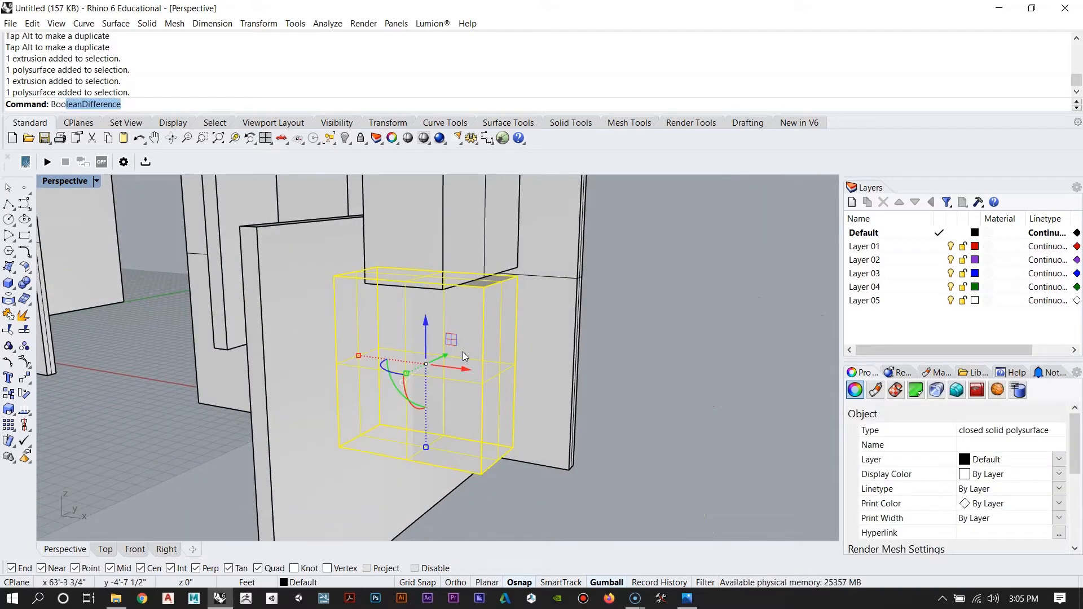
type("le")
key("Return")
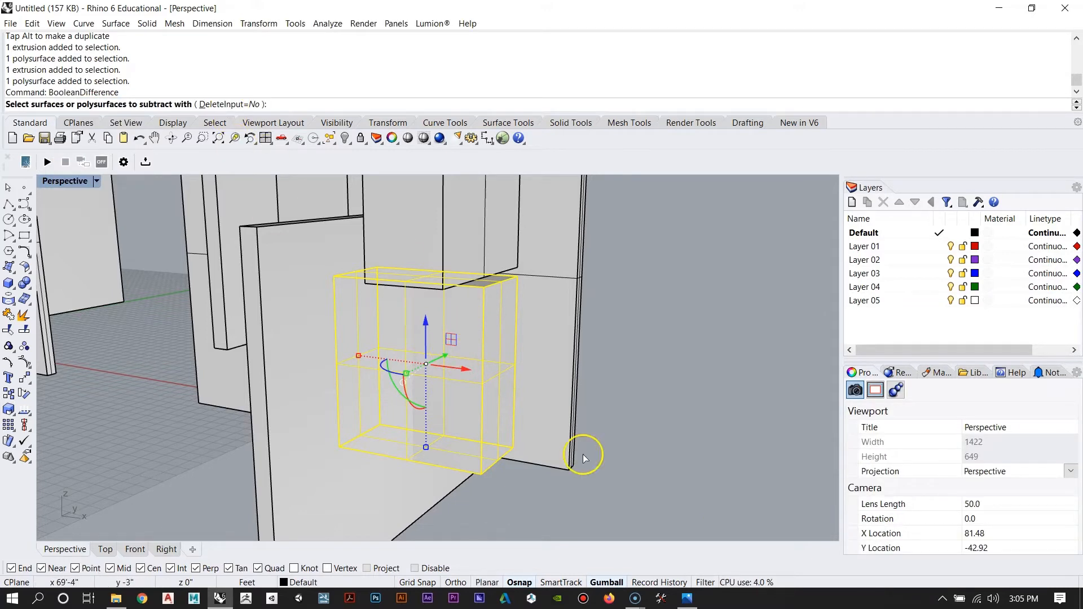
right_click_drag(583, 455, 477, 445)
scroll(477, 446, "down", 8)
scroll(353, 377, "up", 6)
right_click_drag(353, 378, 453, 362)
key("Return")
scroll(244, 319, "down", 2)
left_click(245, 320)
right_click_drag(427, 452, 338, 399)
Step: Move the cutting panel along Y clear of the composition, and check the split lower front box
left_click(324, 400)
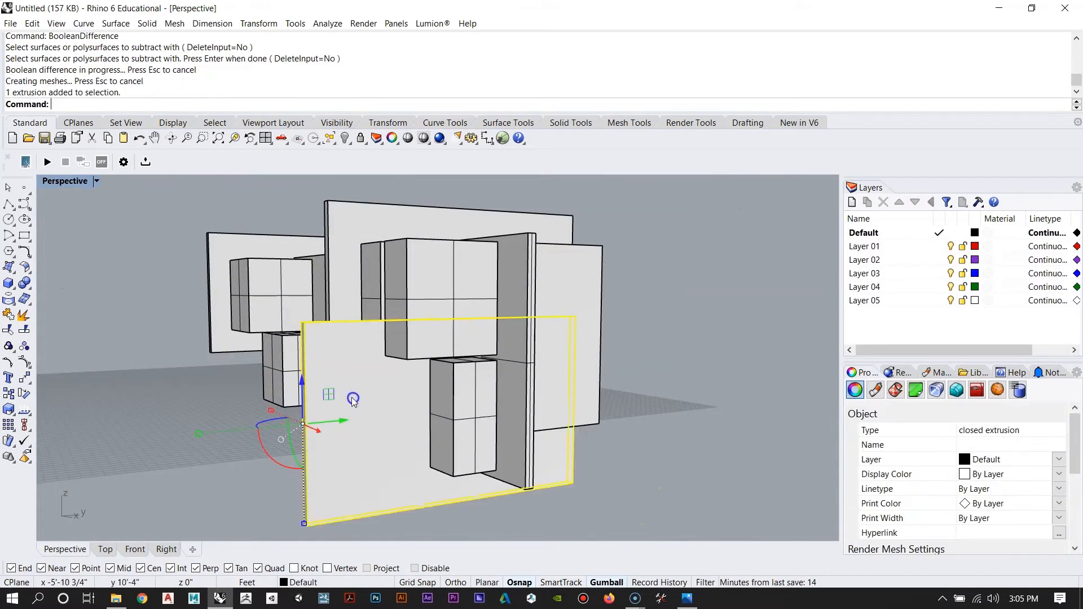
left_click_drag(378, 393, 618, 373)
key("Escape")
scroll(288, 407, "up", 5)
right_click_drag(282, 410, 275, 478)
scroll(252, 438, "down", 6)
scroll(268, 329, "up", 5)
right_click_drag(268, 330, 276, 454)
Step: Focus on the uncut tall box and compare its cuts with the House VI drawing in Photos
left_click(438, 248)
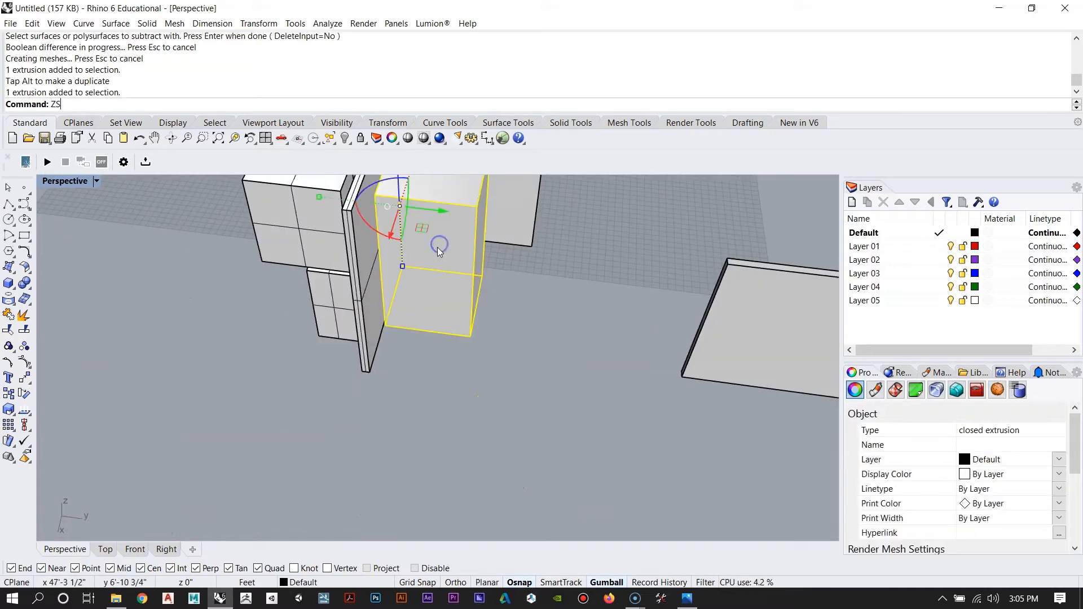
type("ZS")
key("Return")
right_click_drag(353, 330, 241, 421)
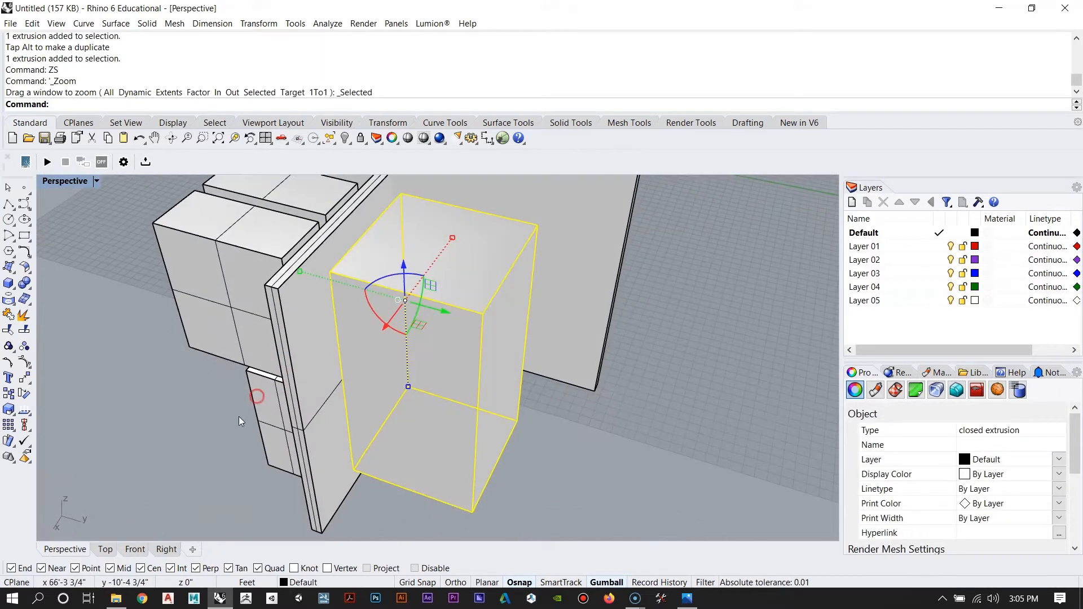
left_click(687, 599)
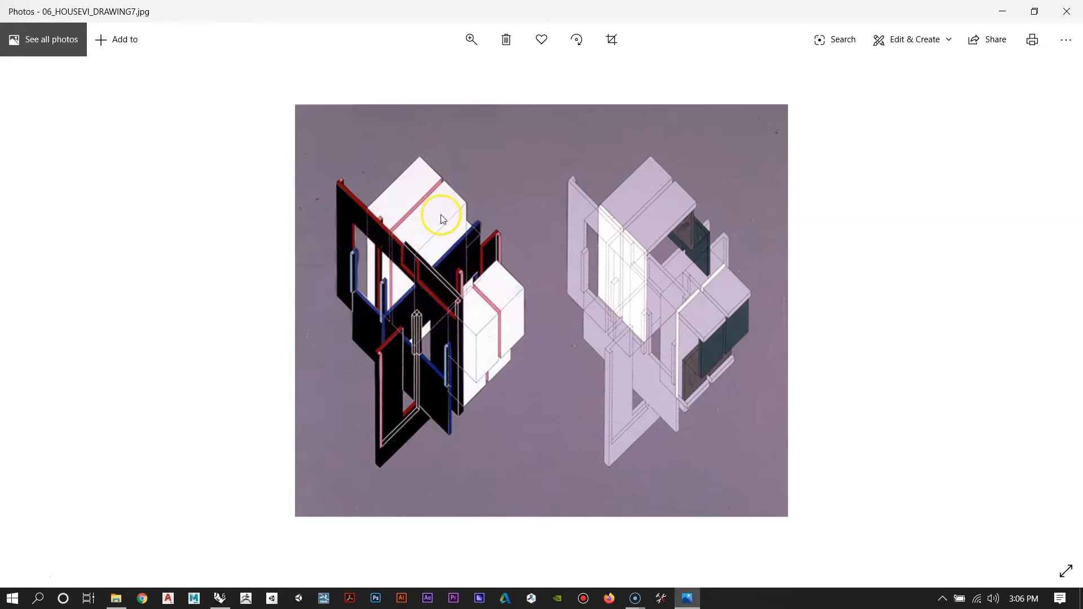
left_click(1004, 11)
Step: Rotate the cutting panel 90° about the vertical axis so it runs perpendicular to its previous direction
right_click_drag(451, 325, 496, 329)
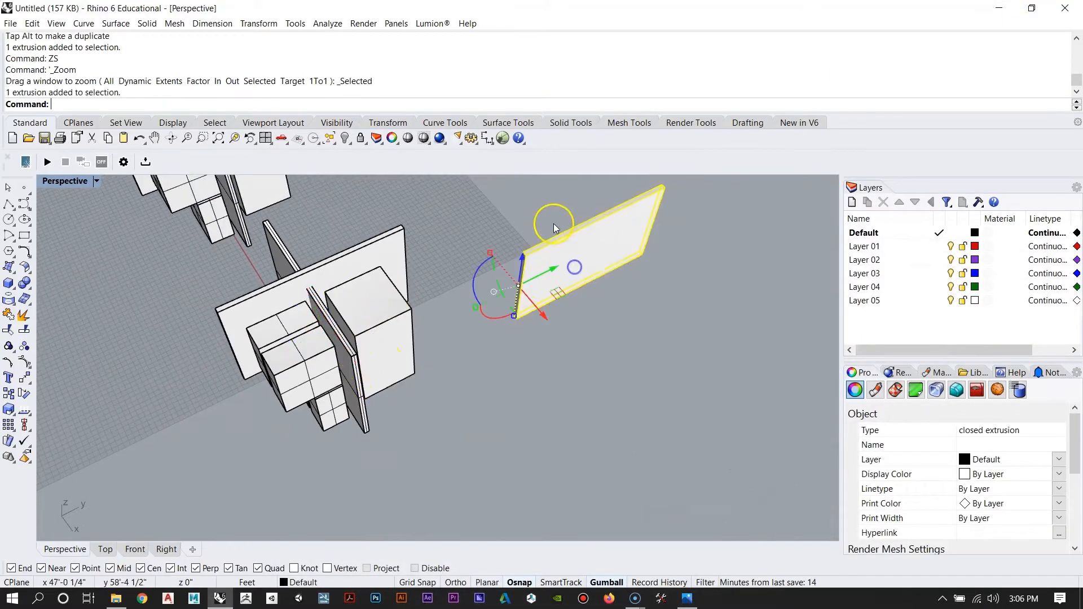
right_click_drag(534, 255, 538, 380)
left_click_drag(557, 325, 618, 264, "shift")
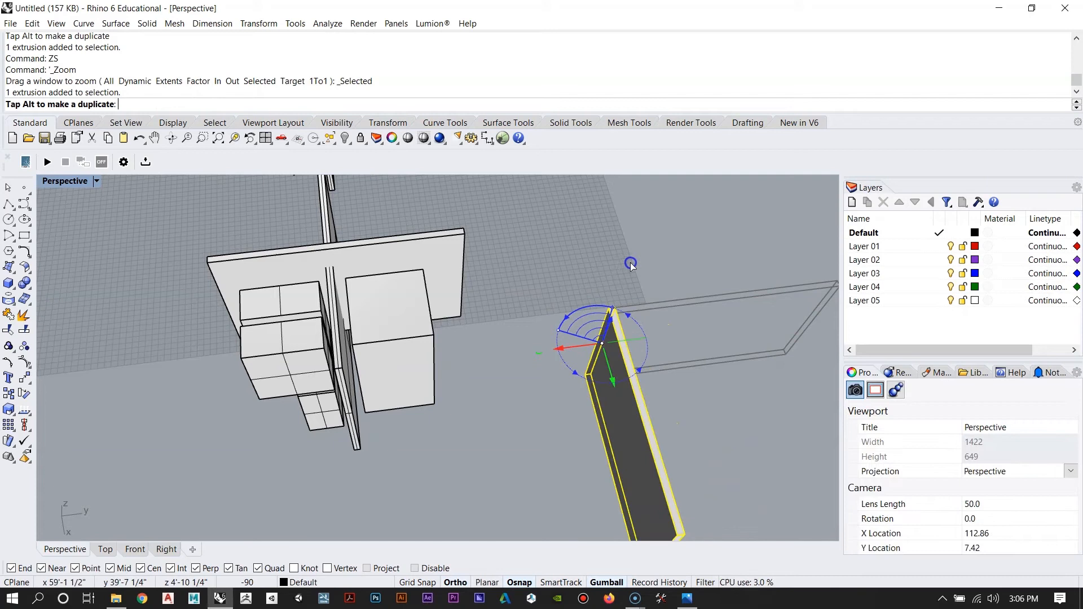
left_click_drag(640, 274, 632, 234, "shift")
right_click_drag(623, 314, 569, 385)
Step: Move the rotated cutting panel beside the tall box and raise it to about the box's level
left_click_drag(569, 411, 370, 411)
right_click_drag(397, 422, 404, 326)
scroll(428, 339, "up", 5)
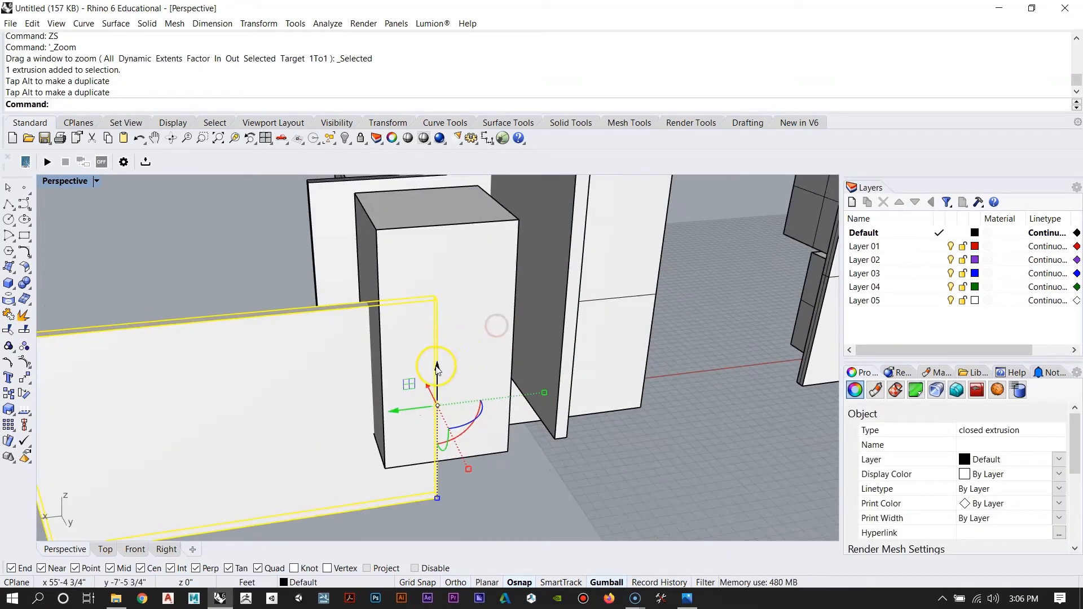
left_click_drag(437, 370, 434, 243)
left_click_drag(390, 282, 366, 283)
right_click_drag(464, 316, 445, 365)
scroll(445, 365, "down", 2)
left_click_drag(405, 309, 389, 309)
right_click_drag(412, 366, 377, 379)
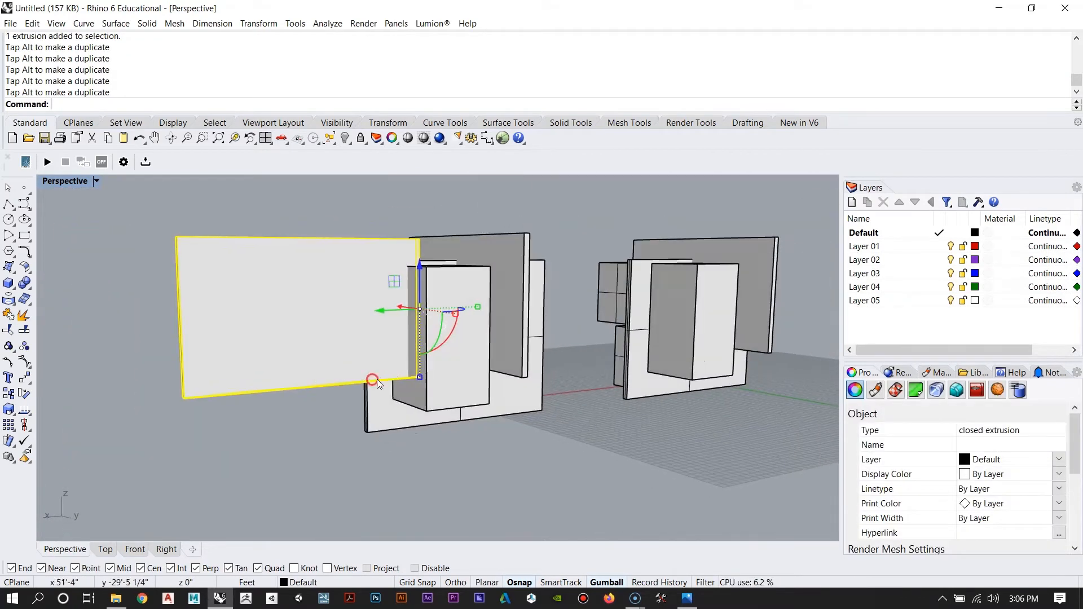
Step: Stretch the cutting panel vertically so it is taller than the tall box, and lower it slightly
left_click_drag(416, 384, 415, 405)
right_click_drag(416, 398, 353, 370)
left_click_drag(433, 284, 433, 294)
scroll(433, 294, "up", 5)
right_click_drag(433, 296, 326, 362)
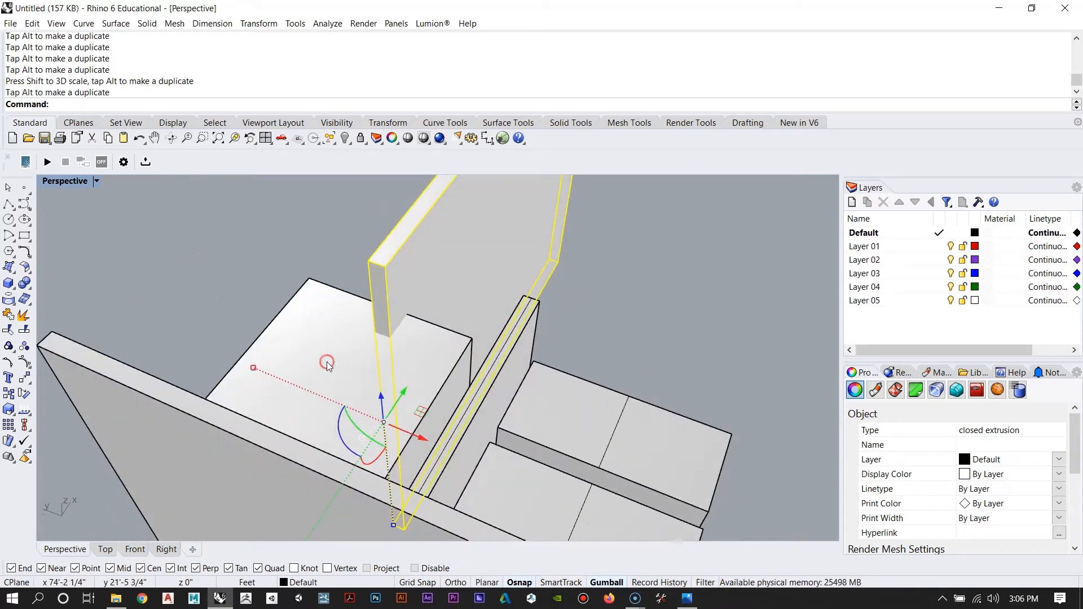
Step: Move the panel's top end-edge midpoint to the midpoint of the tall box's top edge, and raise the panel about 3' along Z
type("Move")
key("Return")
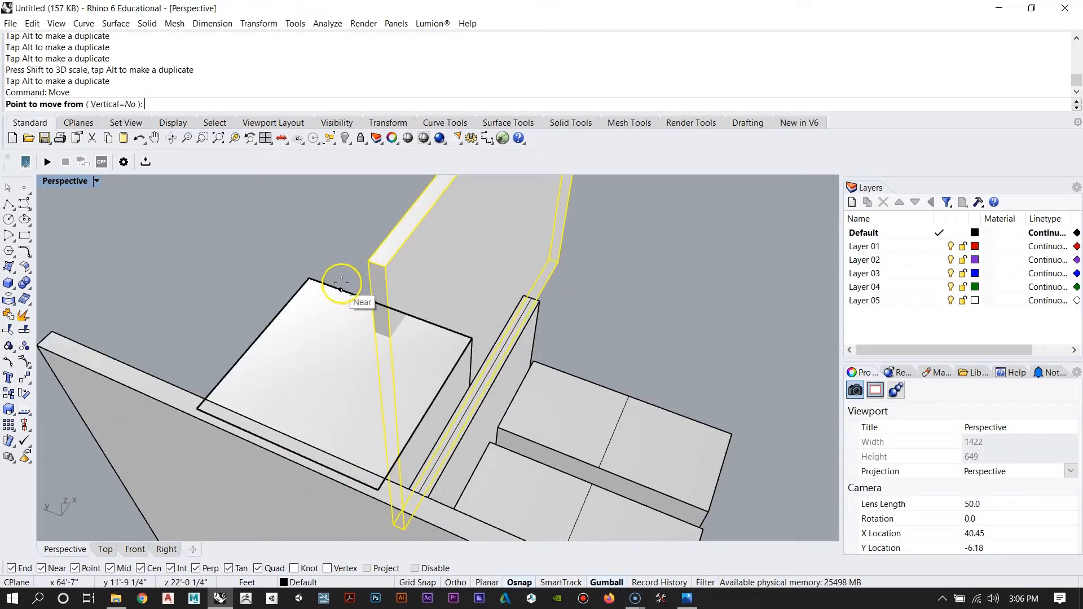
scroll(350, 274, "up", 3)
left_click(383, 266)
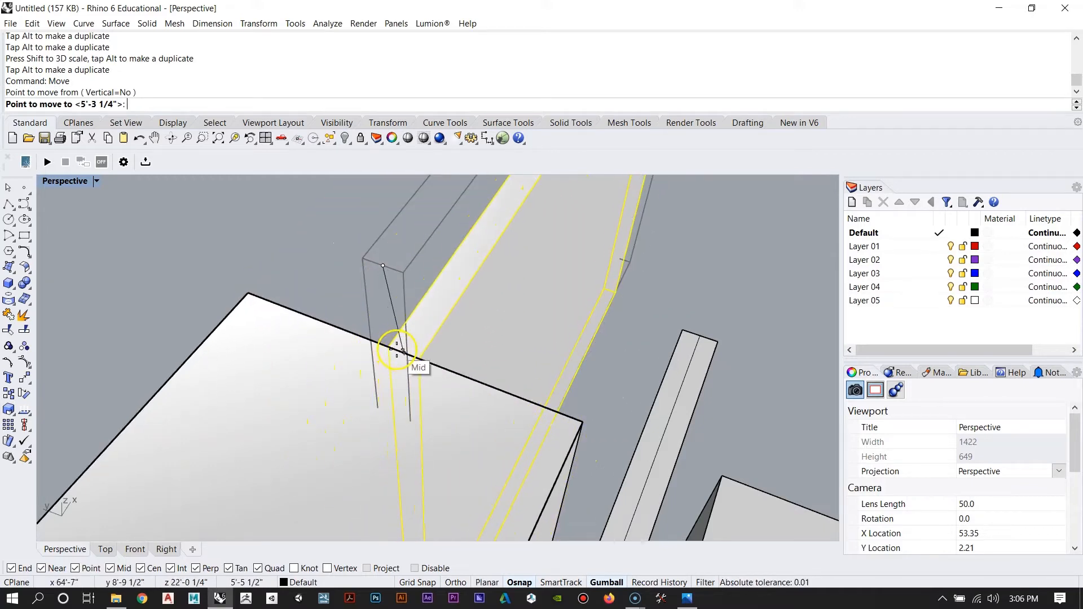
left_click(403, 353)
right_click_drag(293, 360, 551, 300)
right_click_drag(327, 278, 358, 430)
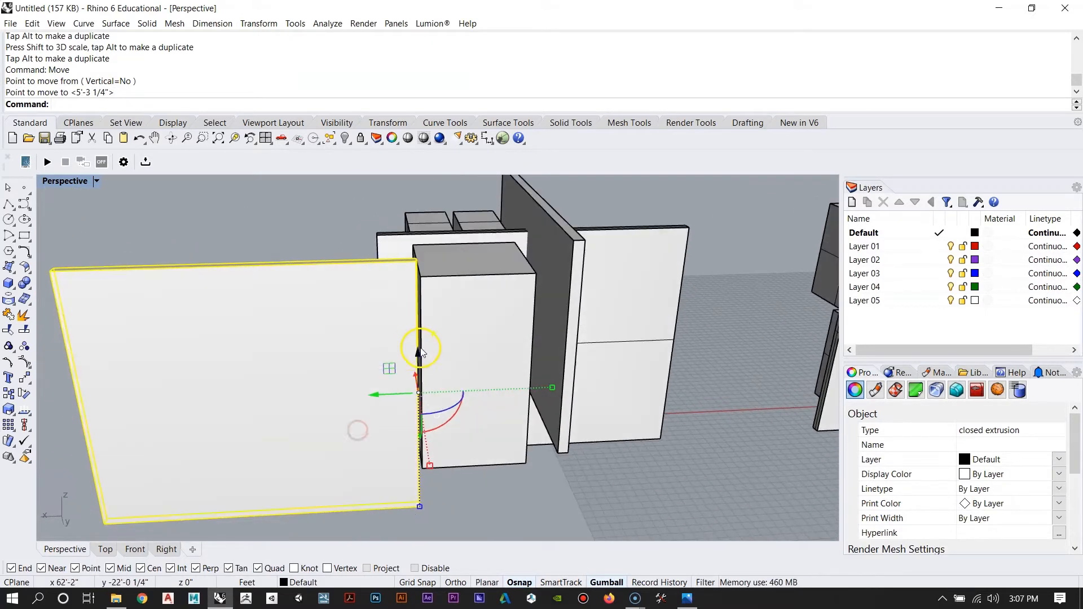
left_click_drag(422, 351, 428, 331)
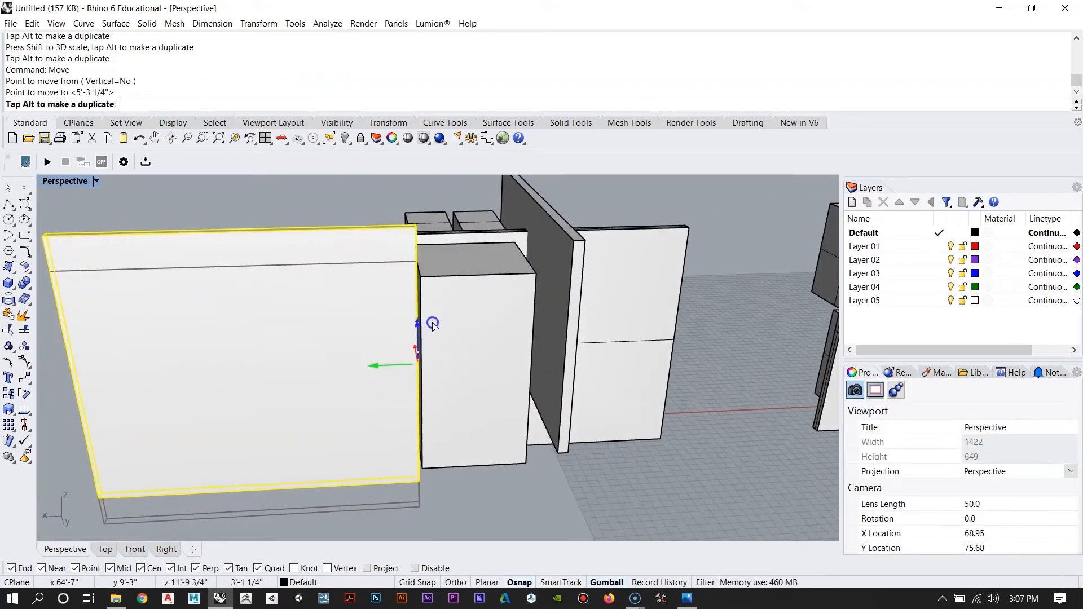
left_click_drag(433, 324, 447, 338)
Step: Move the cutting panel 1' horizontally along its length into the tall box
right_click_drag(447, 338, 381, 373)
left_click(377, 316)
key("Return")
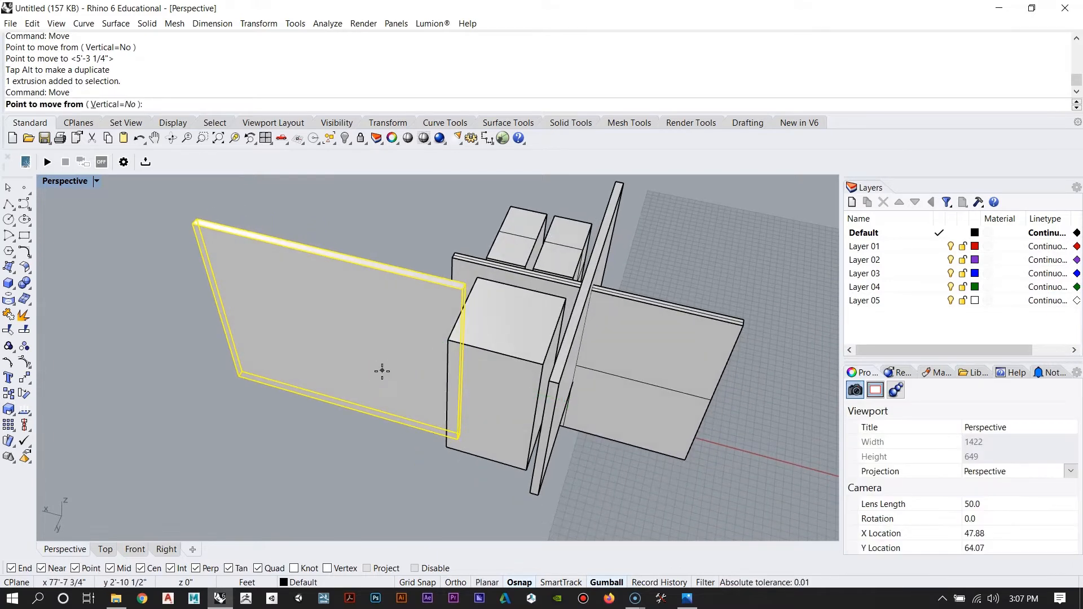
scroll(358, 239, "up", 8)
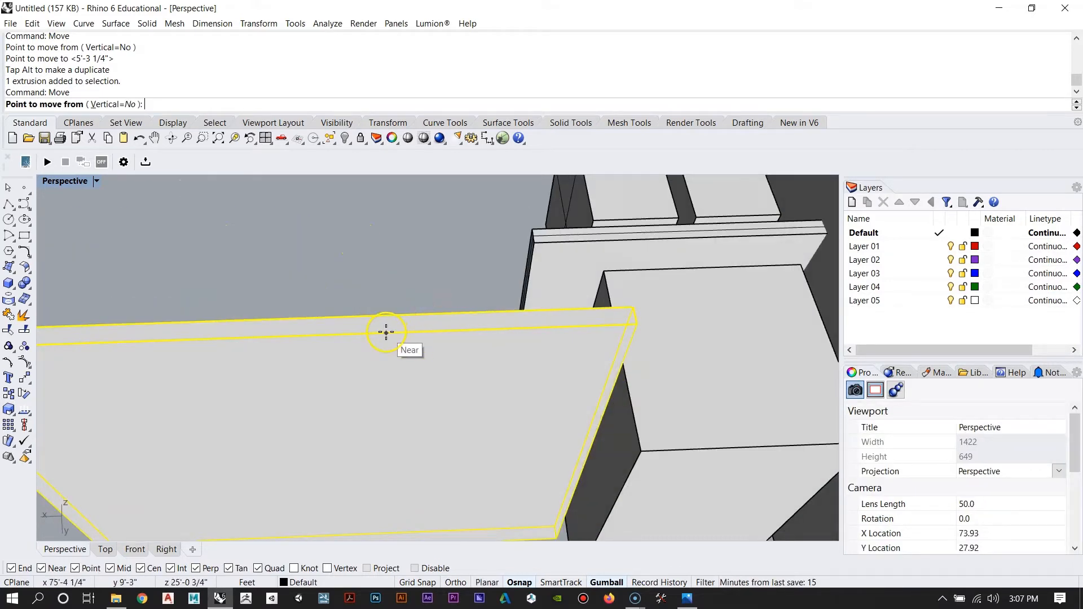
left_click(386, 332)
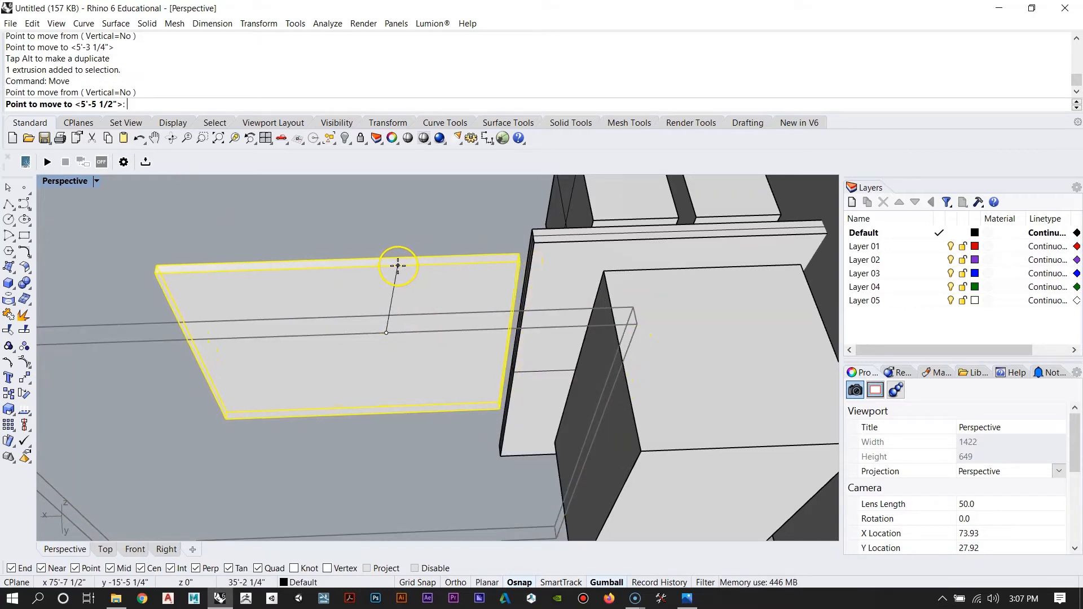
scroll(398, 266, "down", 4)
mouse_move(466, 317)
right_mouse_down()
mouse_move(384, 263)
mouse_move(455, 276)
mouse_move(460, 309)
right_mouse_up()
scroll(460, 309, "up", 4)
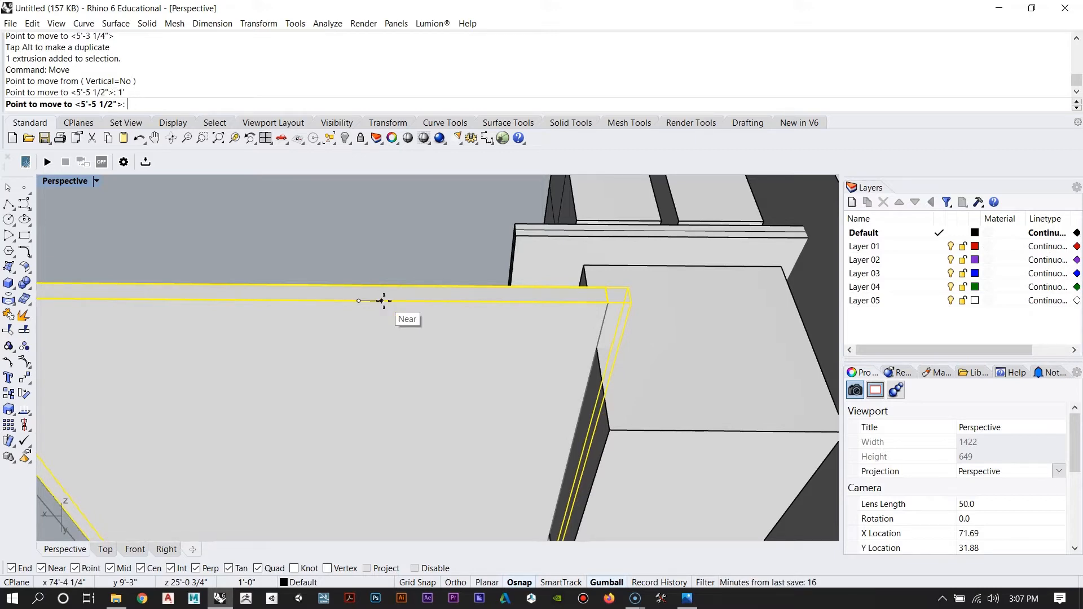
left_click(379, 338)
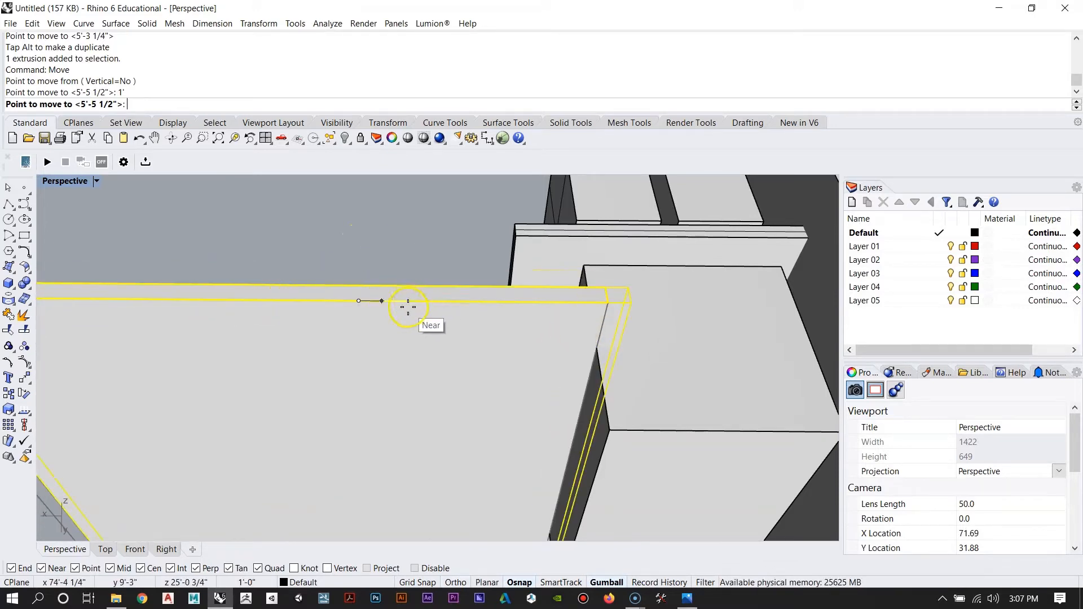
left_click(436, 300)
right_click_drag(438, 302, 529, 393)
key("Escape")
Step: Subtract the cutting panel from the tall box with BooleanDifference to cut a vertical slot, keeping the panel
left_click(356, 365)
key("Escape")
right_click_drag(440, 343, 490, 437)
right_click_drag(370, 329, 455, 346)
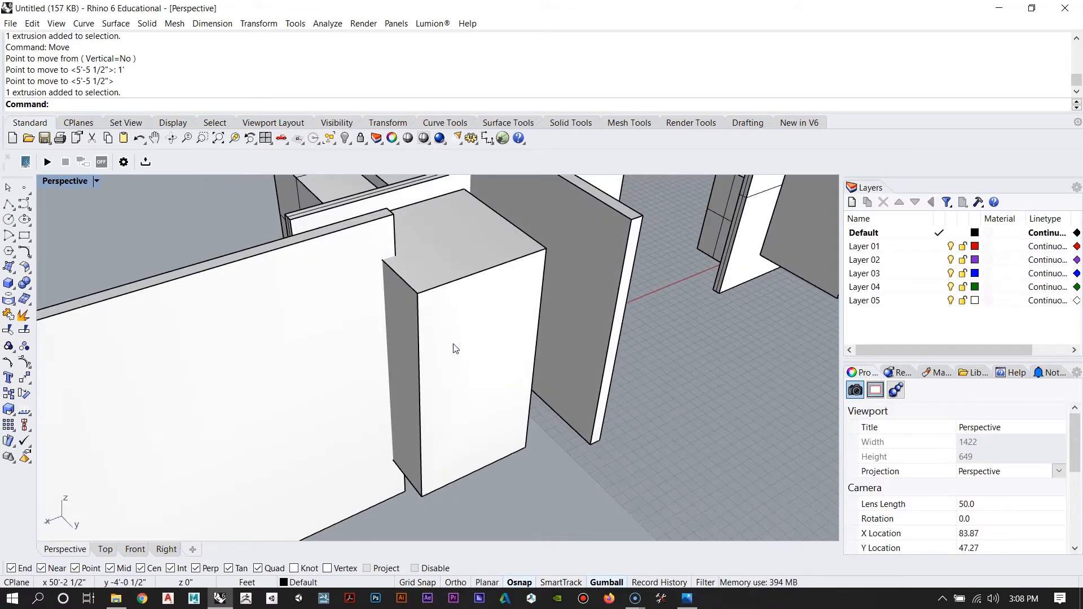
key("Return")
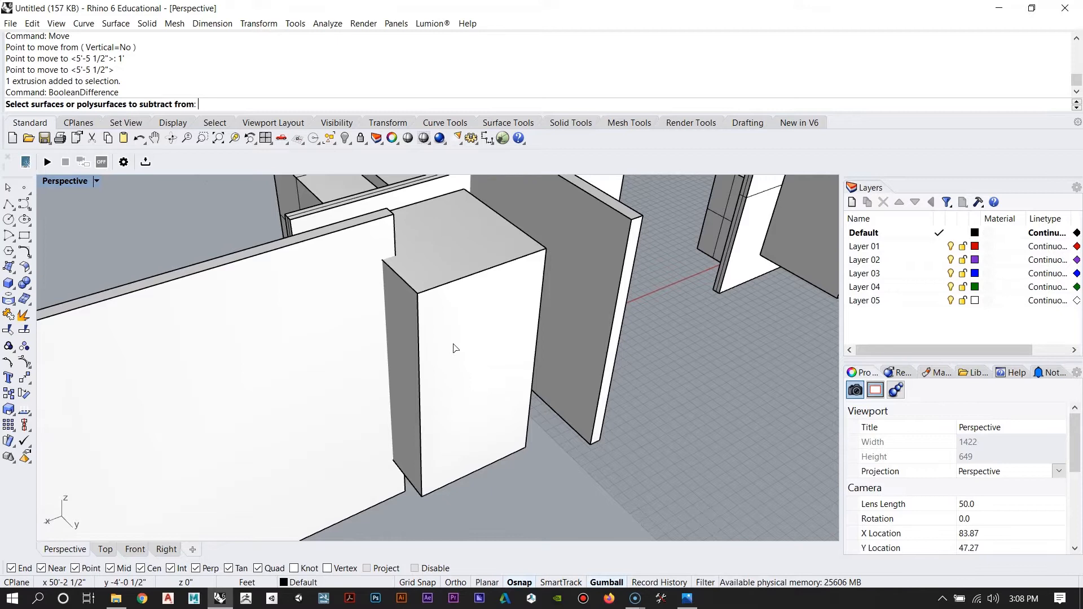
left_click(507, 292)
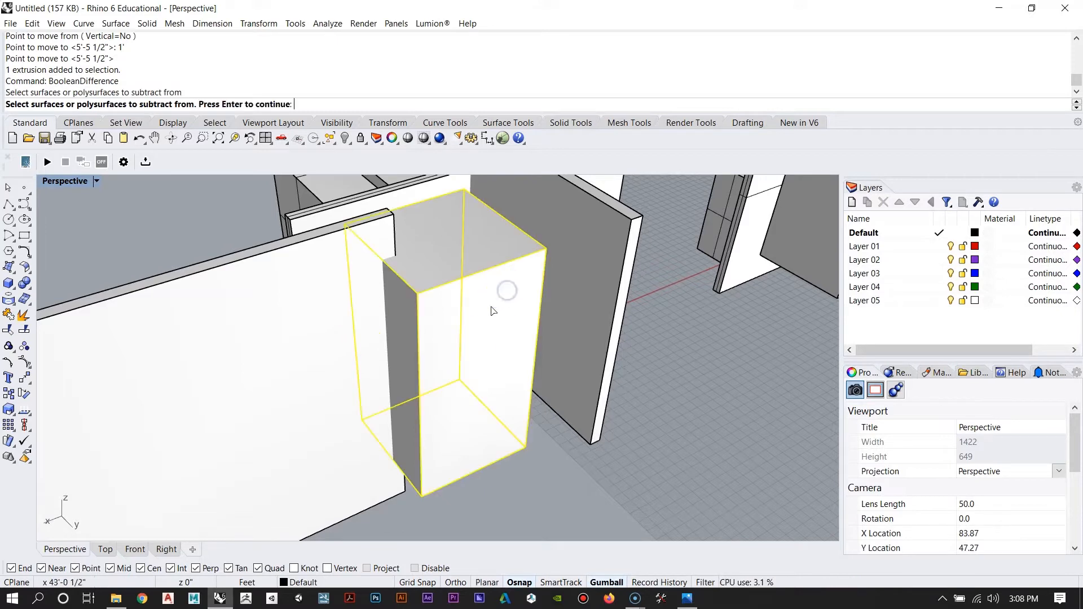
right_click_drag(490, 365, 411, 368)
left_click(361, 334)
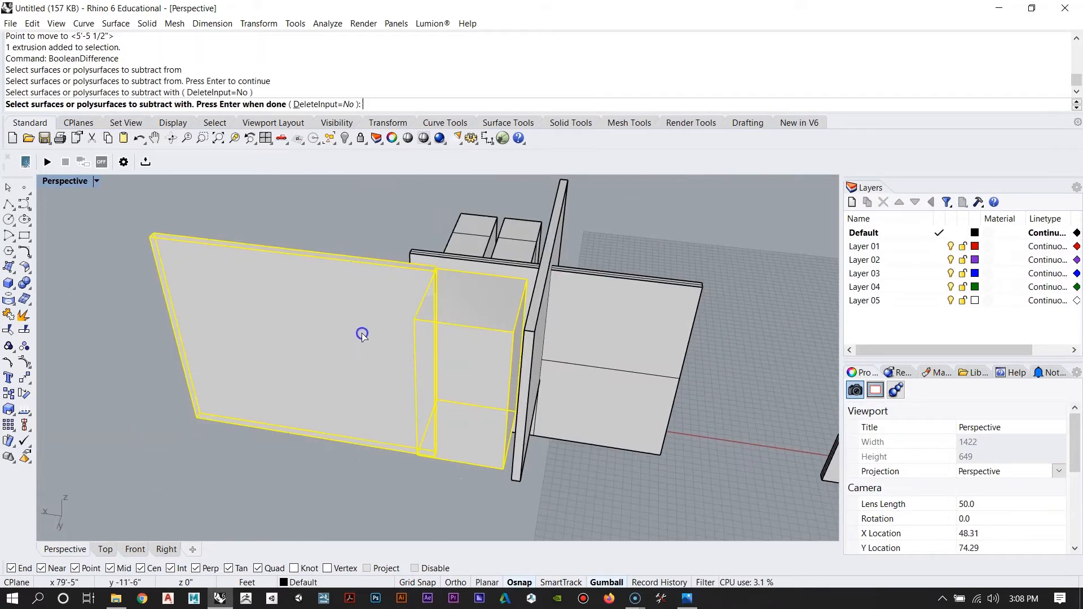
right_click_drag(377, 336, 484, 319)
key("Return")
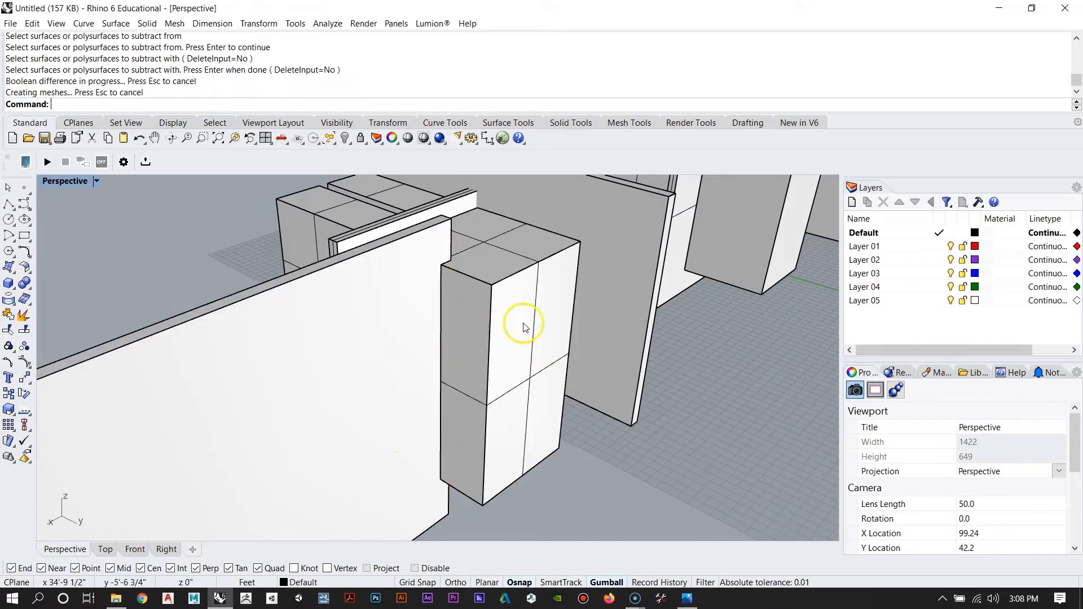
Step: Pull the cutting panel horizontally away from the tall box, and check the vertical slot
left_click(312, 332)
right_click_drag(312, 331, 419, 384)
left_click_drag(420, 370, 293, 379)
scroll(404, 396, "up", 5)
right_click_drag(403, 396, 493, 378)
key("Escape")
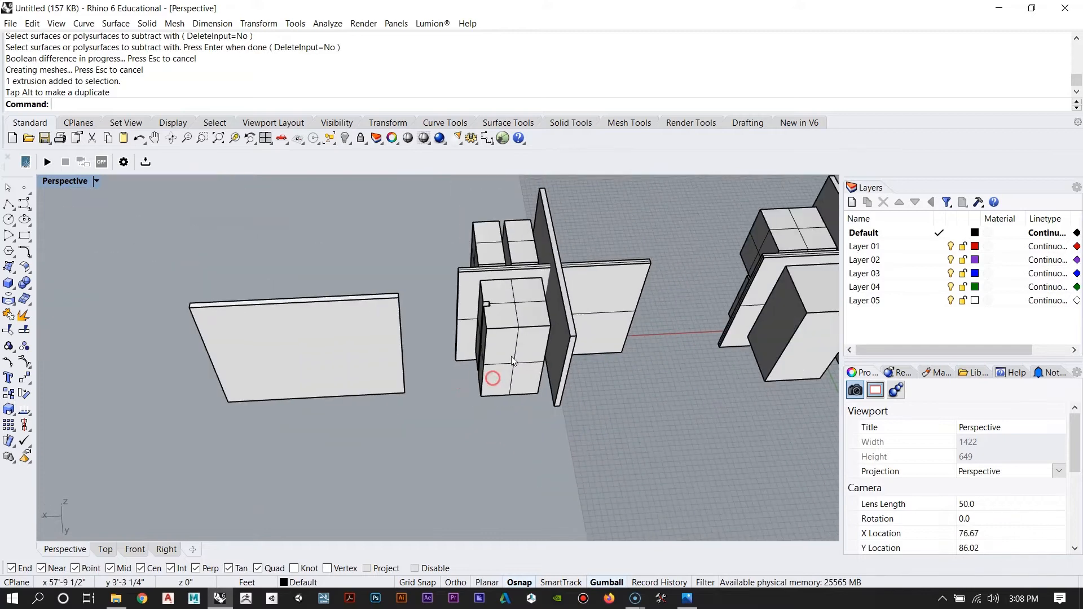
Step: Move the cutting panel from its bottom end-edge midpoint to the centre of the slot's top edge on the tall box
left_click(365, 367)
type("Move")
key("Return")
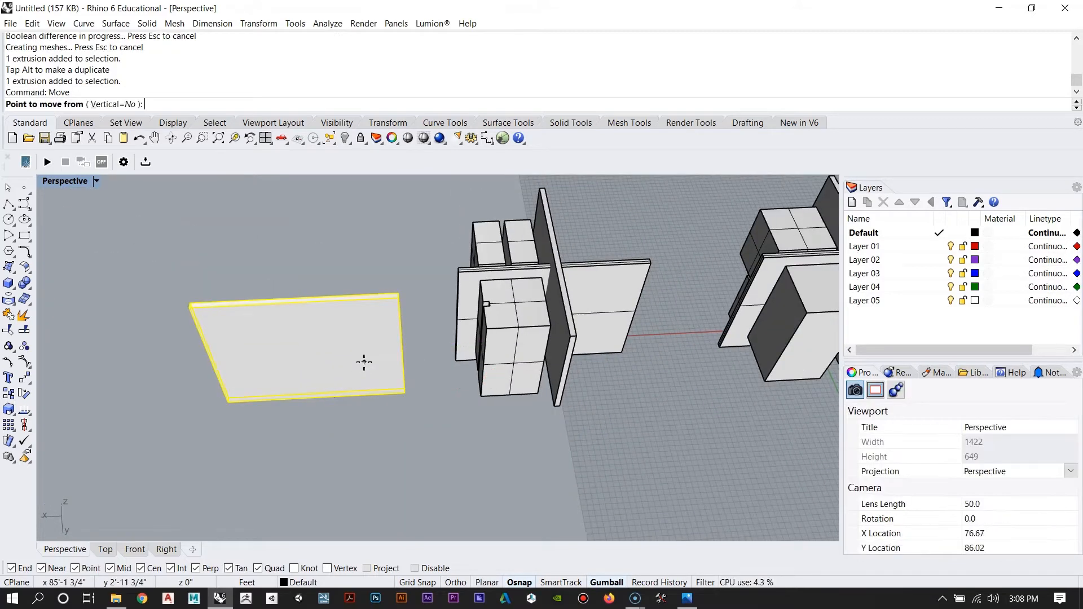
scroll(229, 418, "up", 3)
right_click_drag(193, 427, 365, 467)
scroll(355, 446, "up", 5)
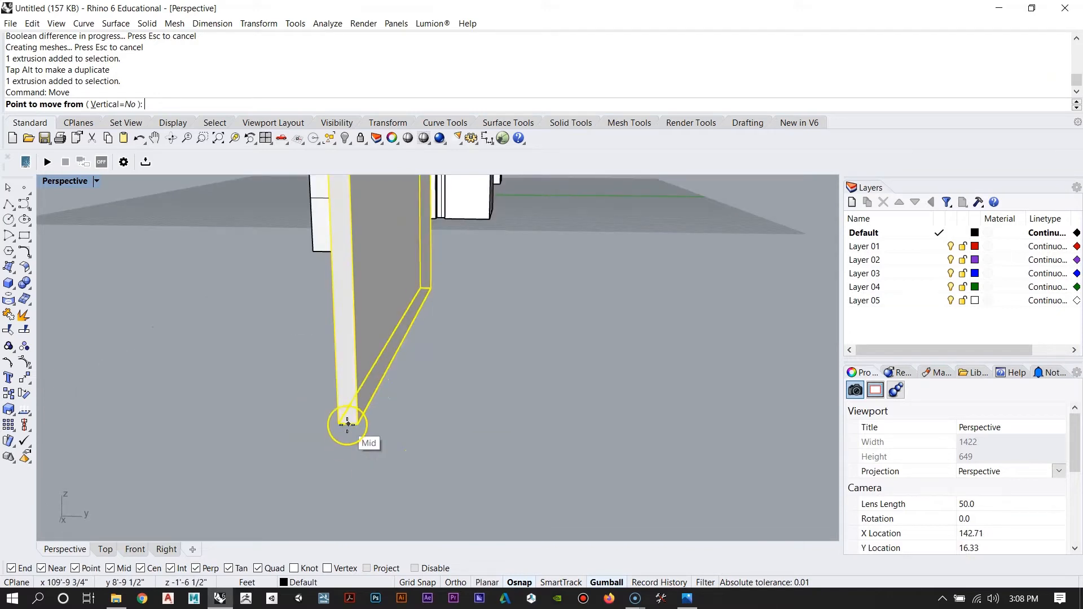
left_click(348, 424)
scroll(346, 472, "down", 5)
scroll(411, 229, "up", 4)
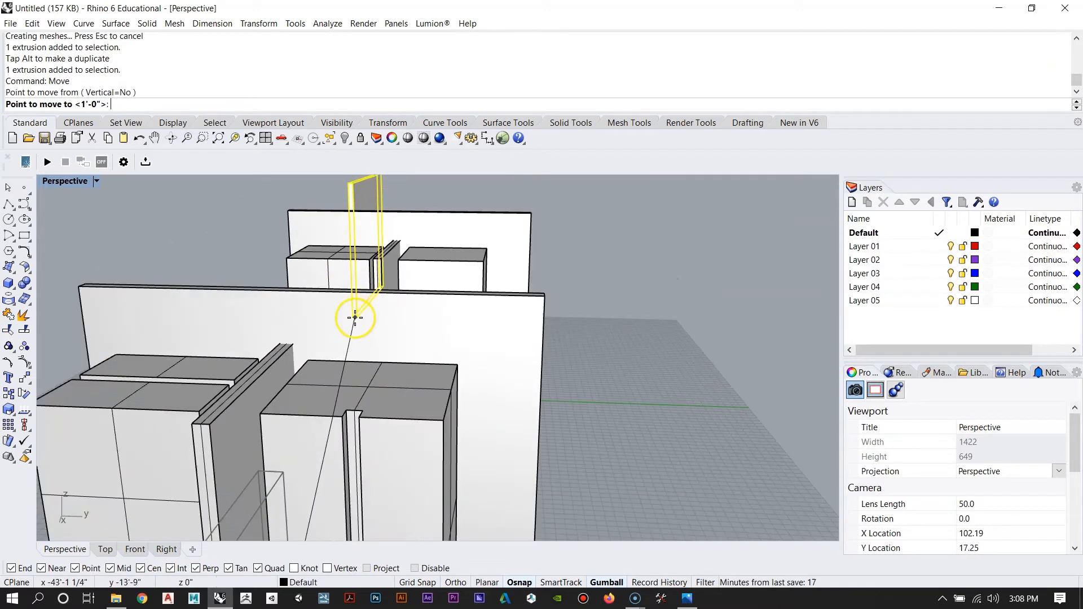
scroll(357, 395, "up", 3)
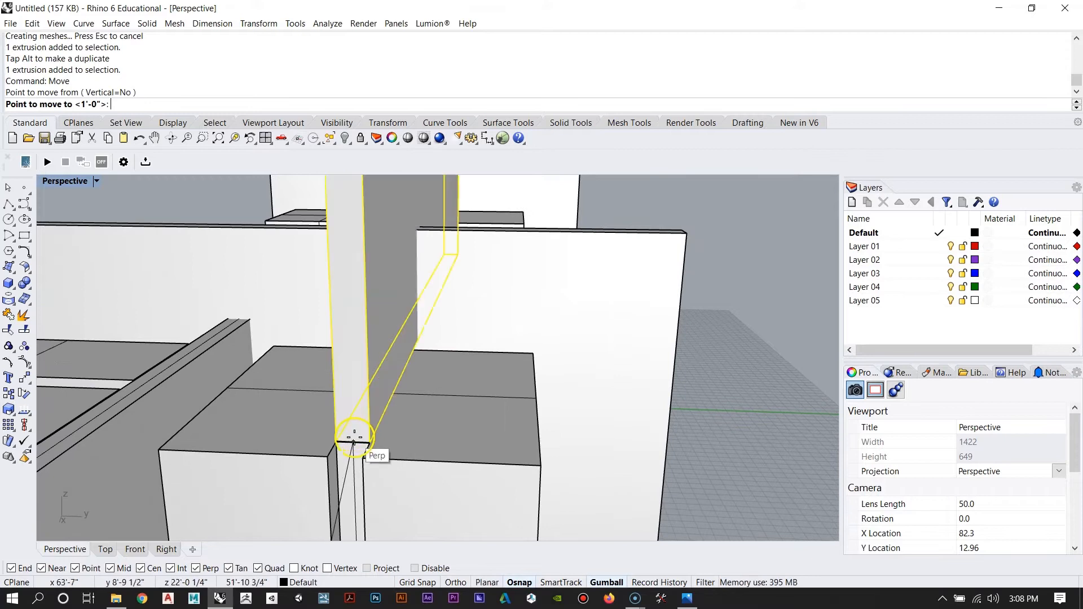
left_click(354, 438)
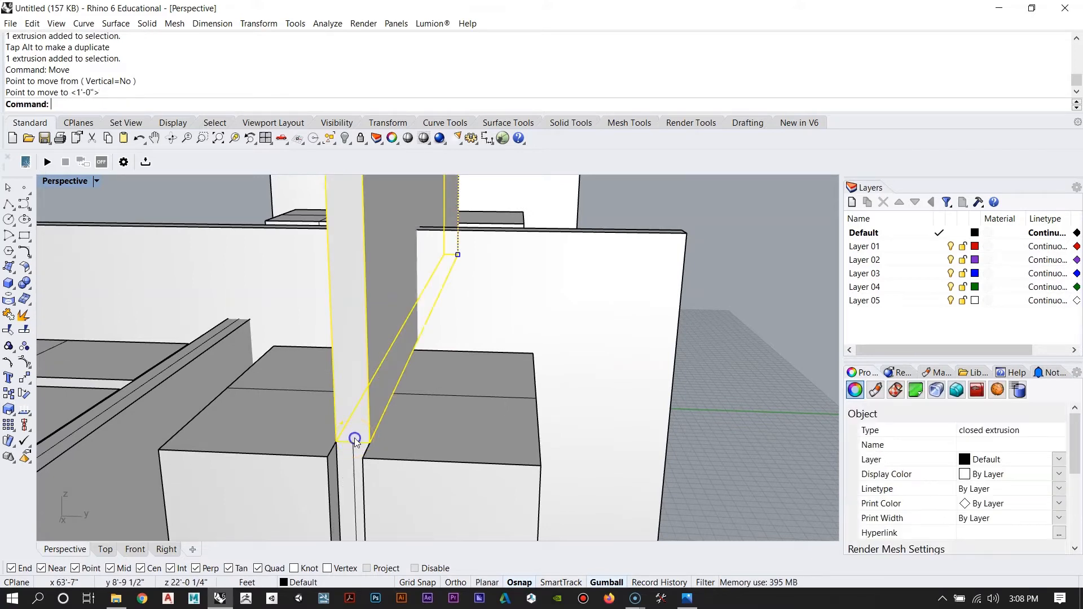
Step: Move the cutting panel 1' vertically down into the top of the tall box
right_click_drag(590, 393, 420, 446)
type("ZS")
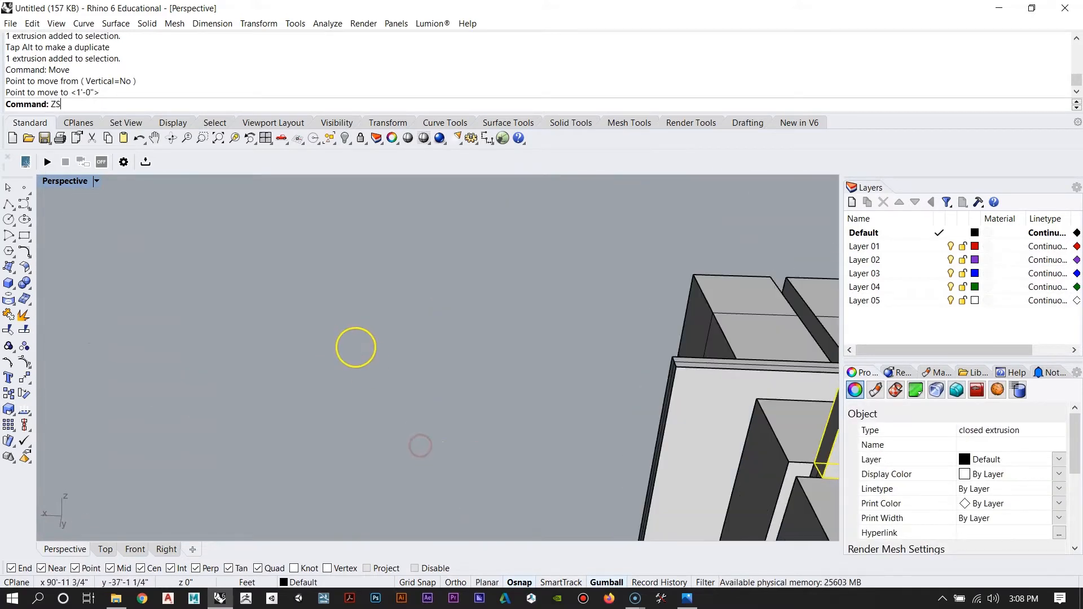
key("Return")
scroll(395, 400, "down", 3)
scroll(394, 401, "up", 5)
mouse_move(351, 433)
right_mouse_down()
mouse_move(365, 447)
mouse_move(525, 434)
mouse_move(394, 406)
mouse_move(350, 412)
right_mouse_up()
scroll(281, 425, "up", 5)
right_click_drag(282, 426, 441, 447)
key("Return")
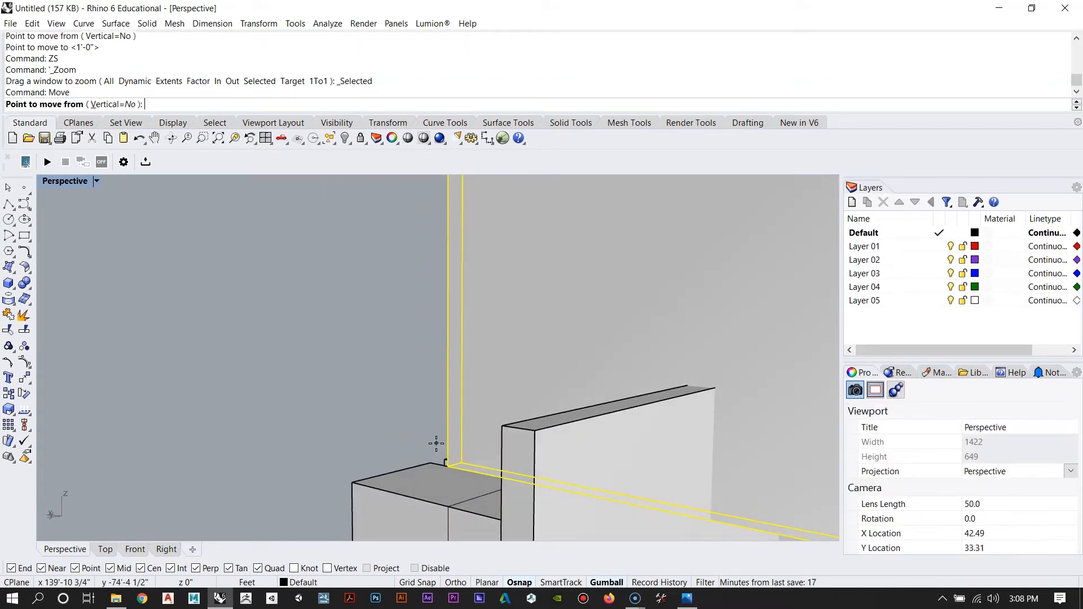
left_click(448, 239)
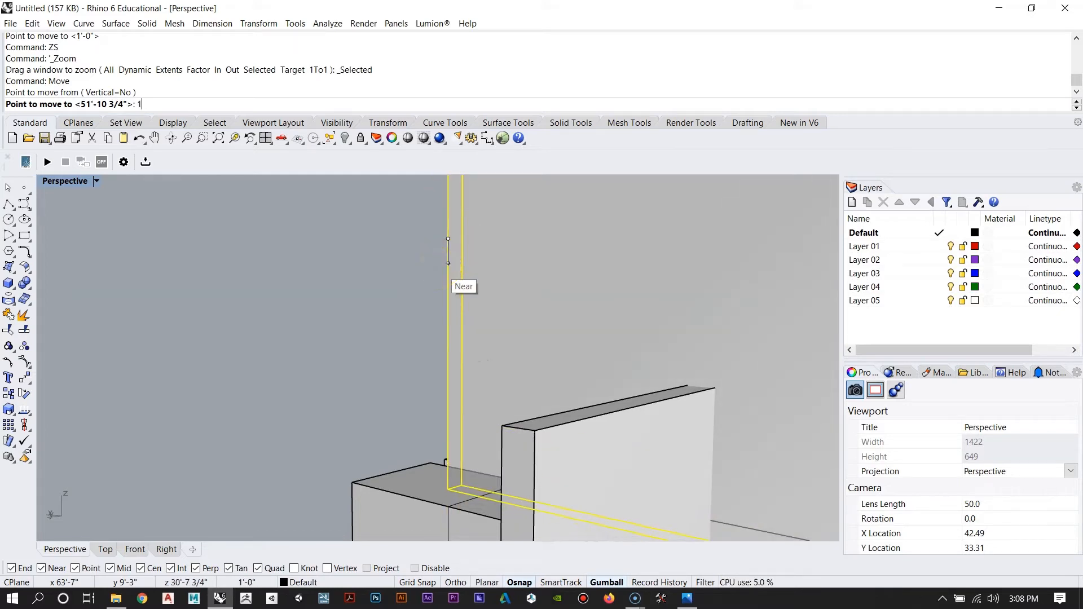
key("Return")
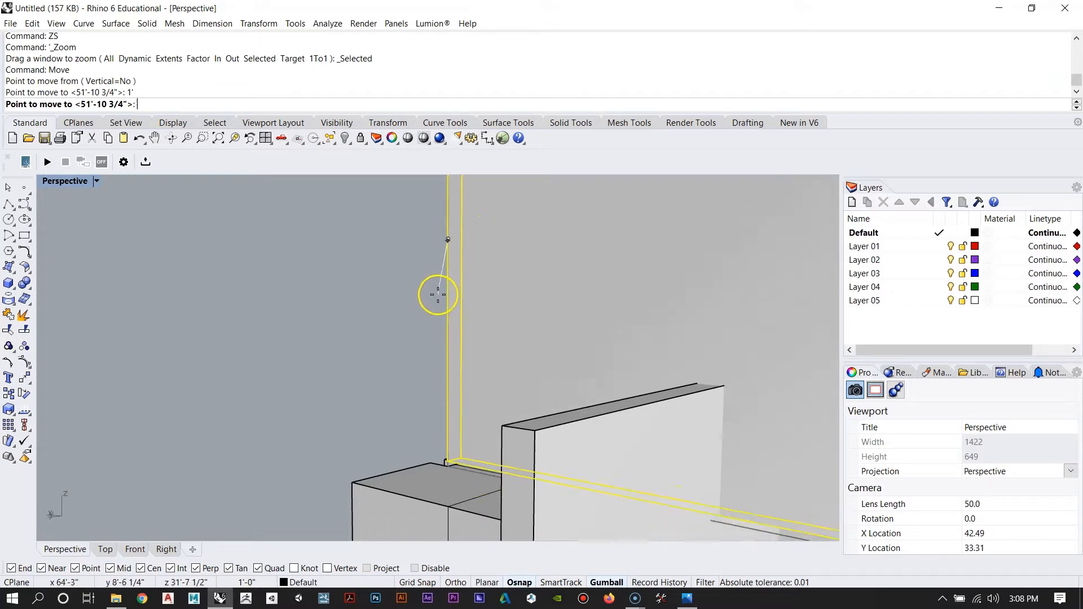
right_click_drag(450, 318, 419, 354)
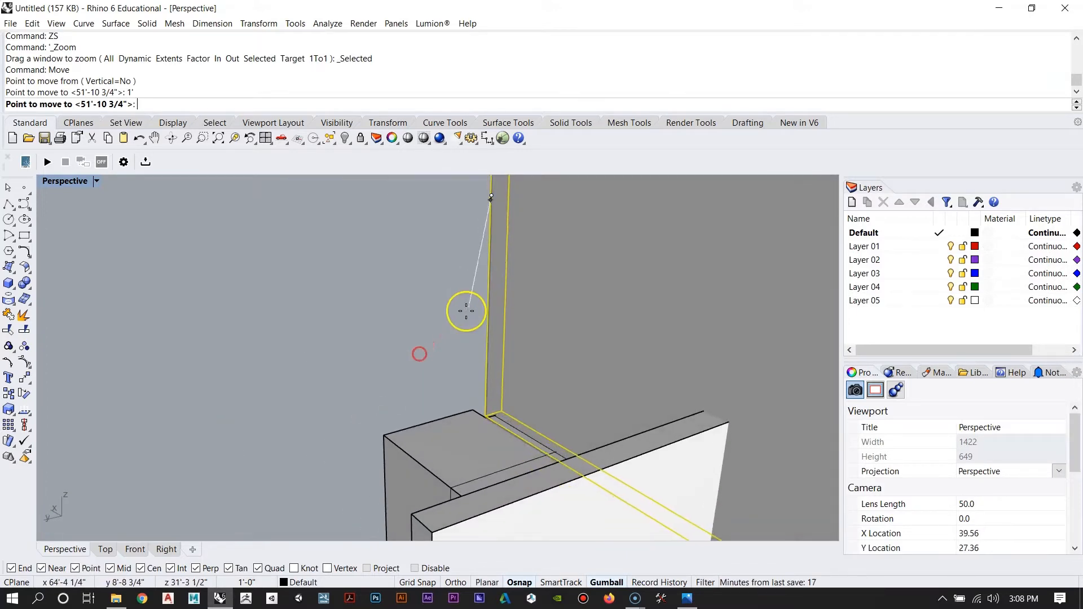
left_click(490, 290)
right_click_drag(490, 291, 479, 449)
key("Escape")
Step: Subtract the cutting panel from the tall box with BooleanDifference to notch its top, keeping the panel
type("Bloo")
key("BackSpace")
key("BackSpace")
key("BackSpace")
type("ooleanDifference")
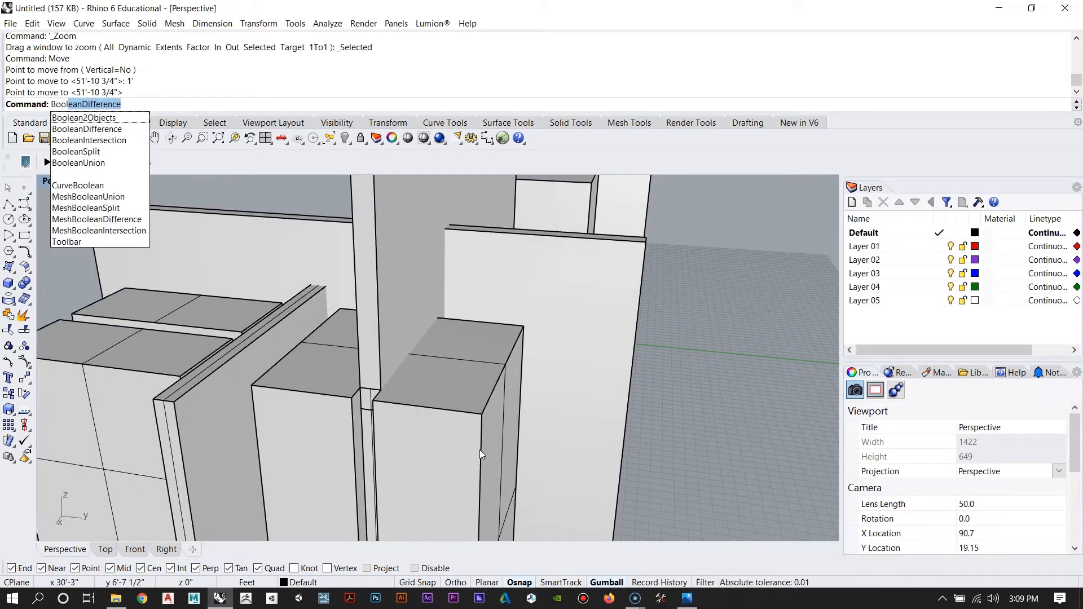
key("Return")
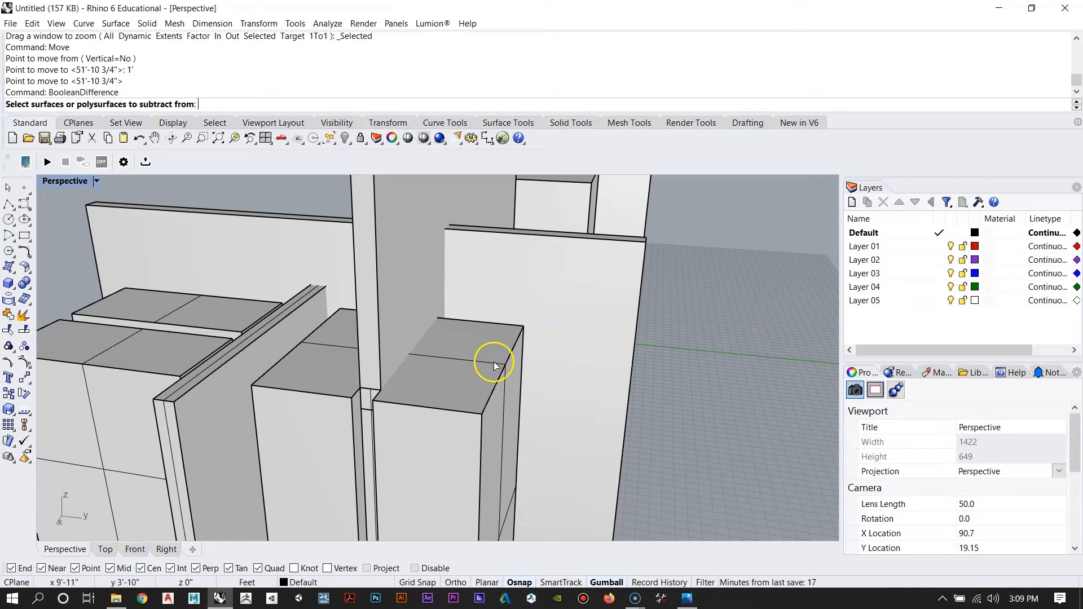
left_click(494, 366)
left_click(411, 260)
key("Return")
Step: Pull the cutting panel horizontally away from the tall box, and check the notched top
right_click_drag(411, 260, 406, 340)
left_click(406, 338)
scroll(480, 395, "down", 5)
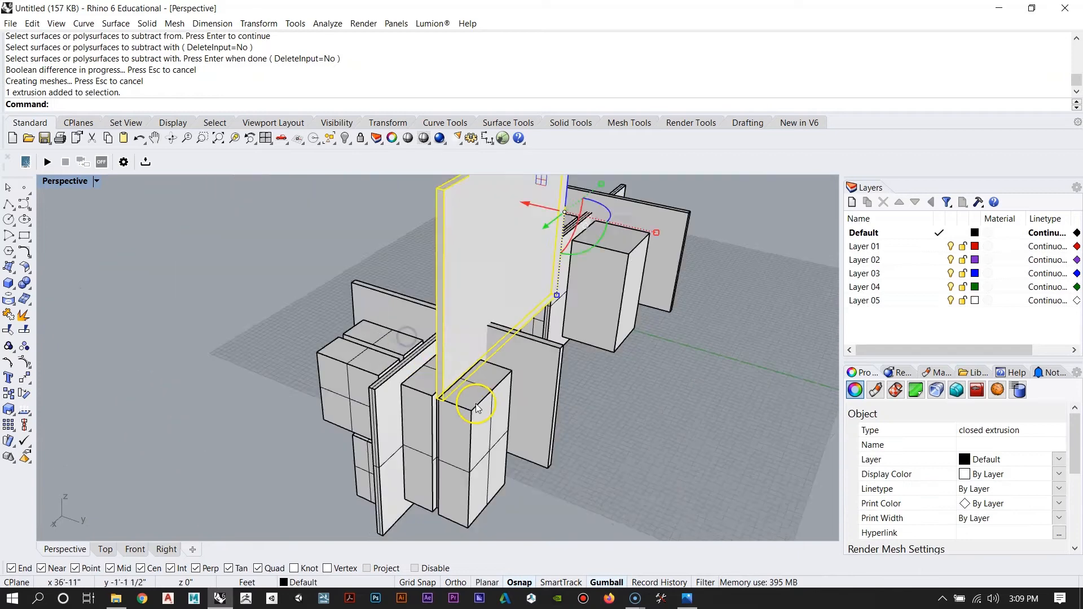
right_click_drag(556, 389, 460, 366)
left_click_drag(633, 333, 208, 336)
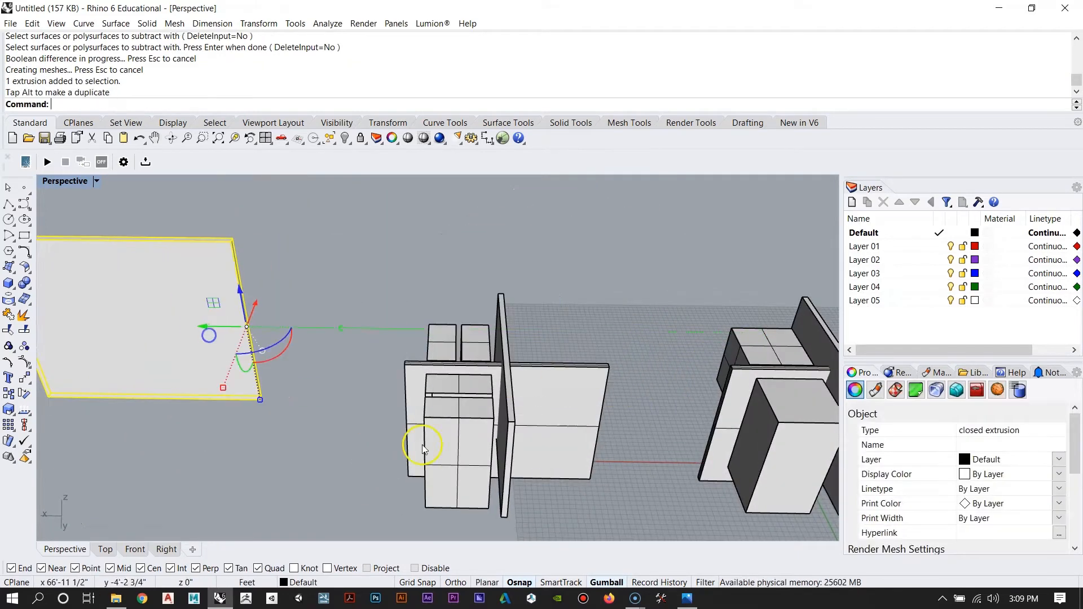
scroll(417, 445, "up", 6)
right_click_drag(347, 334, 409, 341)
scroll(451, 292, "down", 6)
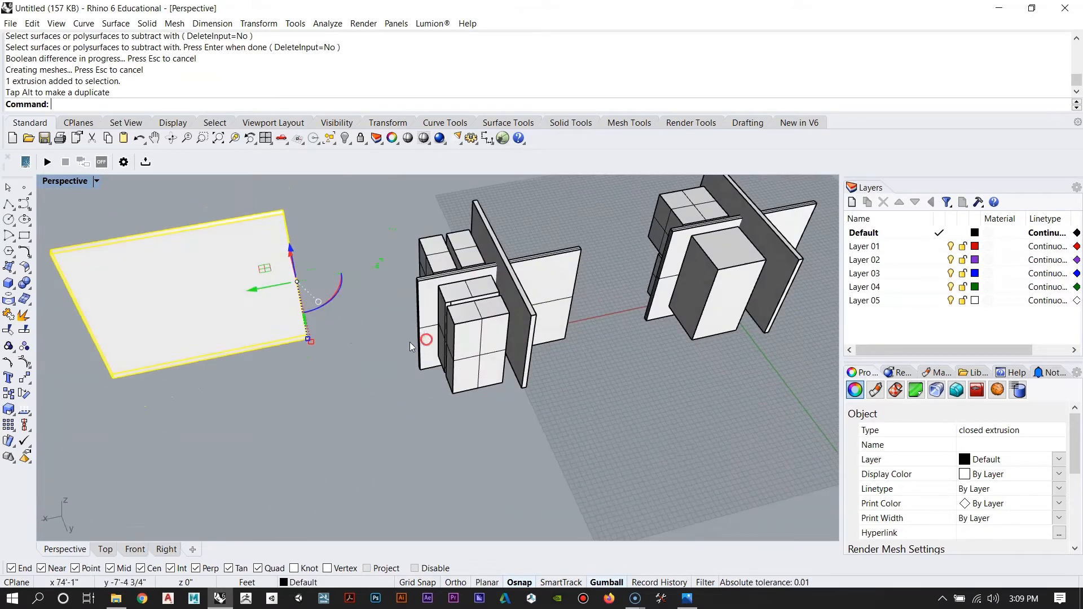
right_click_drag(360, 395, 432, 391)
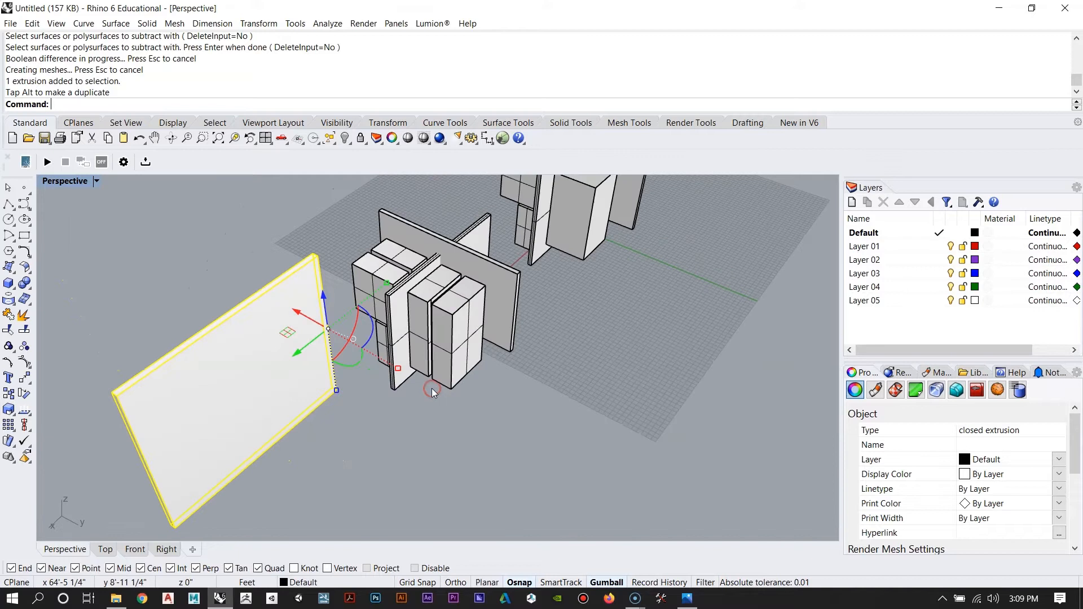
Step: Move the cutting panel from its top end-edge midpoint to the centre of the slot's bottom edge on the tall box
type("move")
key("Return")
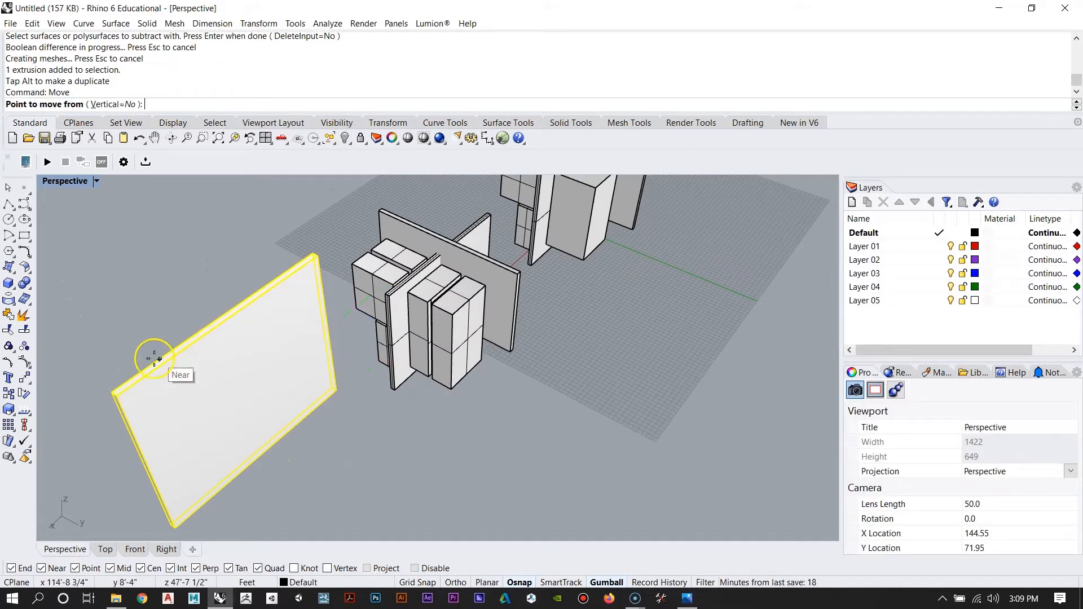
scroll(154, 359, "up", 5)
left_click(326, 357)
scroll(326, 358, "down", 10)
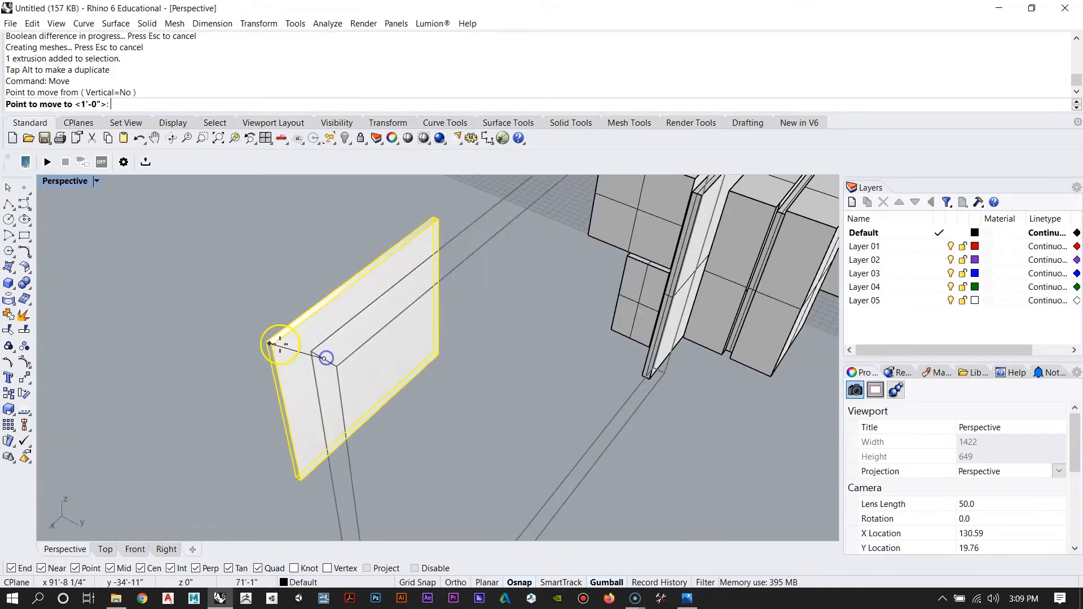
scroll(508, 395, "up", 10)
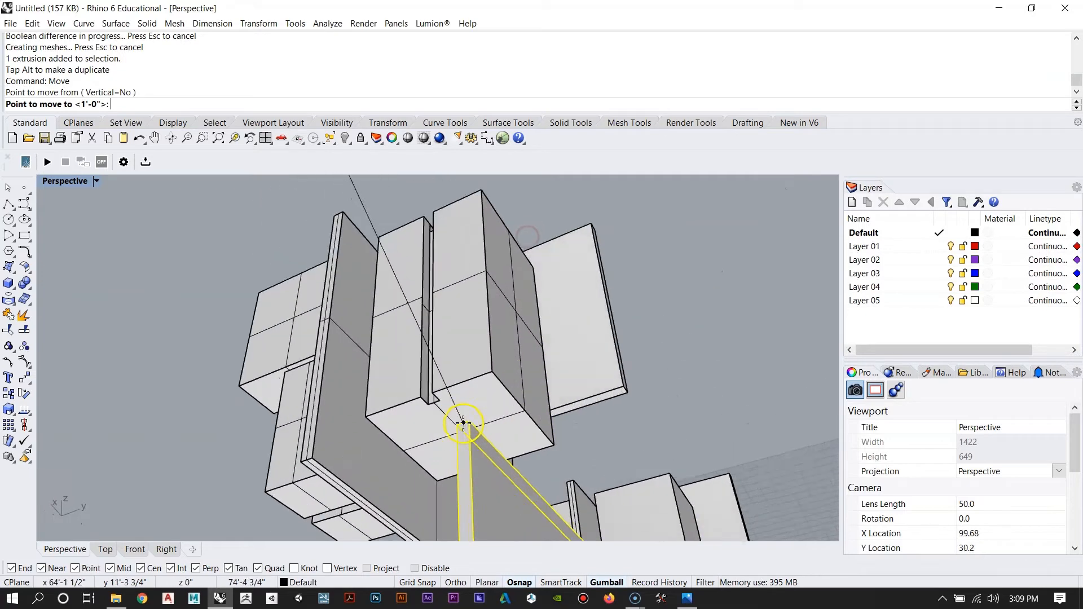
left_click(431, 363)
Step: Move the cutting panel 1' vertically up into the underside of the tall box
scroll(433, 363, "down", 5)
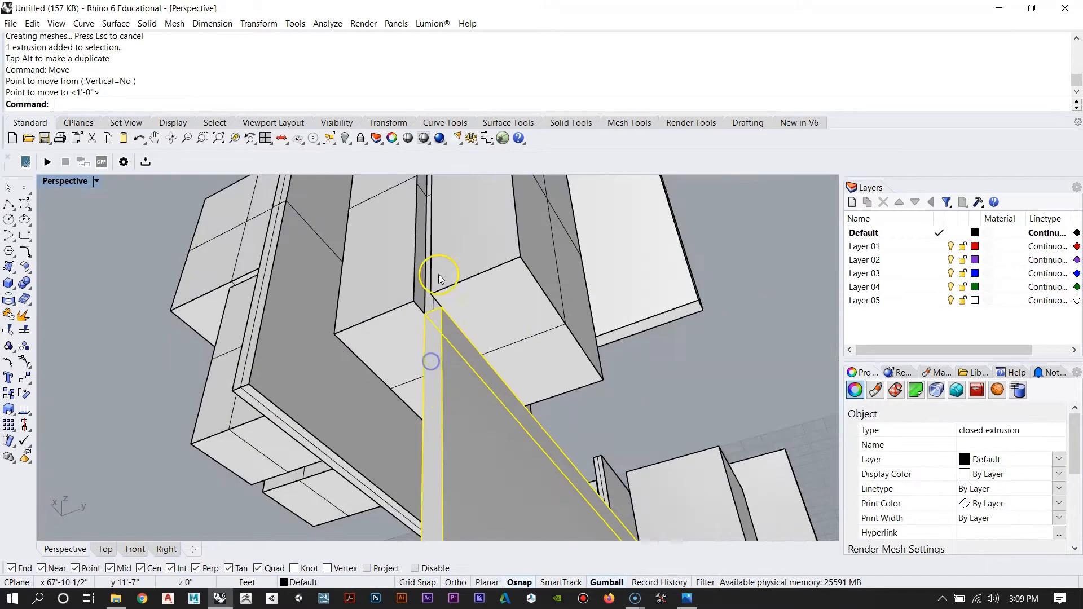
scroll(459, 471, "up", 5)
scroll(532, 362, "down", 5)
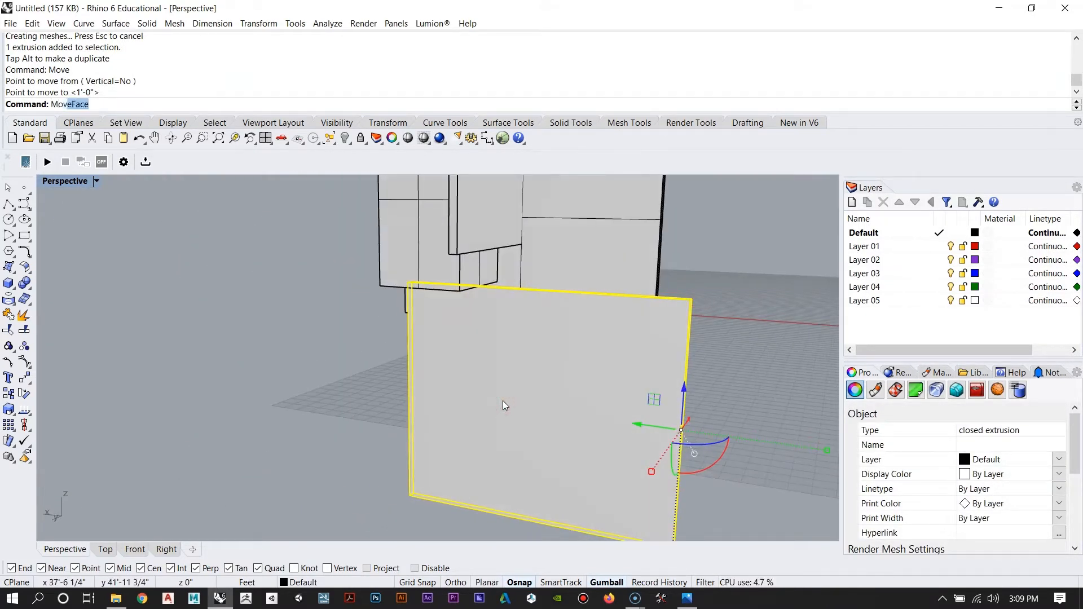
type("e")
key("Return")
scroll(473, 358, "up", 5)
scroll(521, 466, "down", 3)
left_click(355, 349)
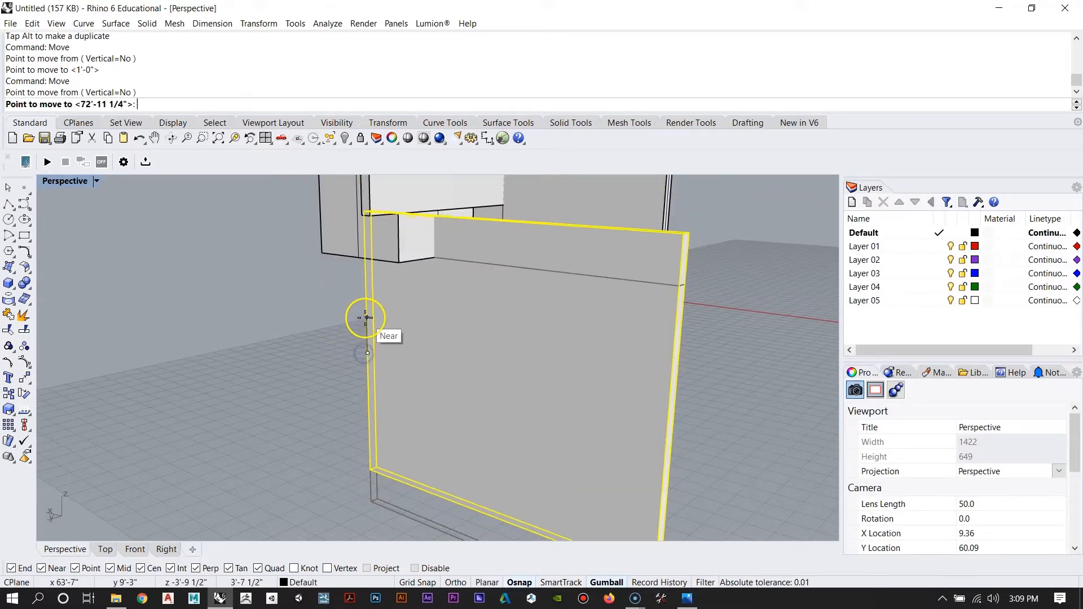
type("1")
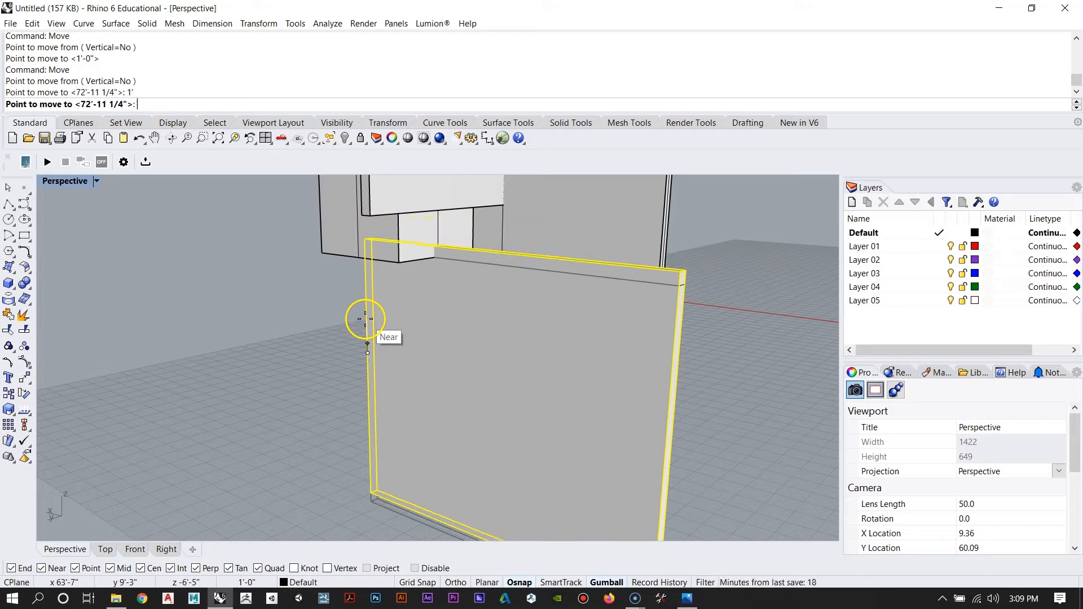
scroll(365, 318, "up", 4)
key("Escape")
scroll(347, 337, "down", 6)
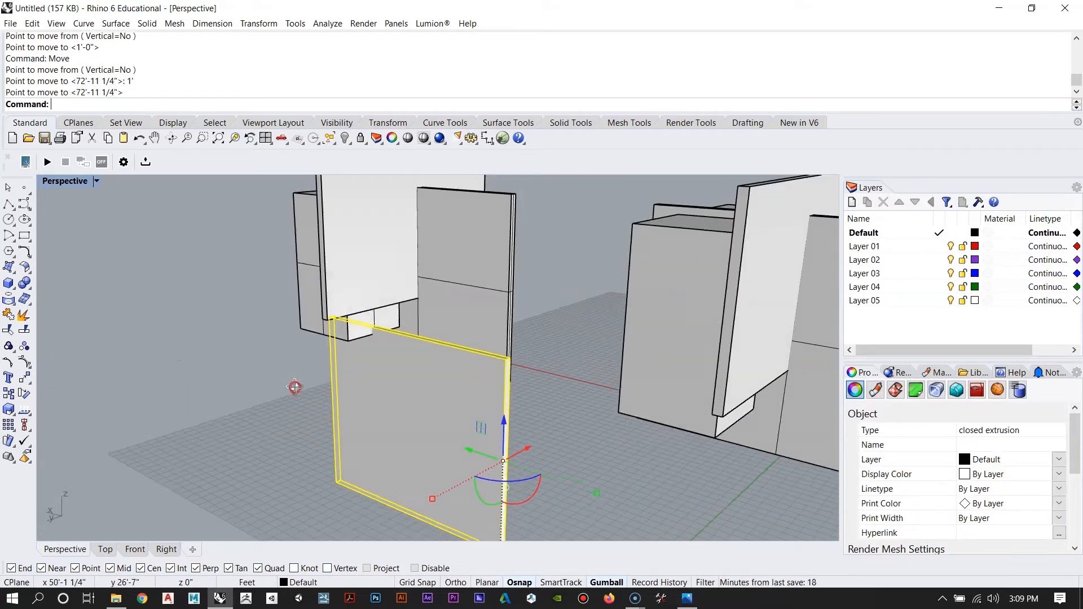
Step: Subtract the cutting panel from the tall box with BooleanDifference to notch its underside, keeping the panel
right_click_drag(436, 384, 355, 379)
key("Escape")
scroll(359, 308, "up", 4)
right_click_drag(472, 370, 447, 368)
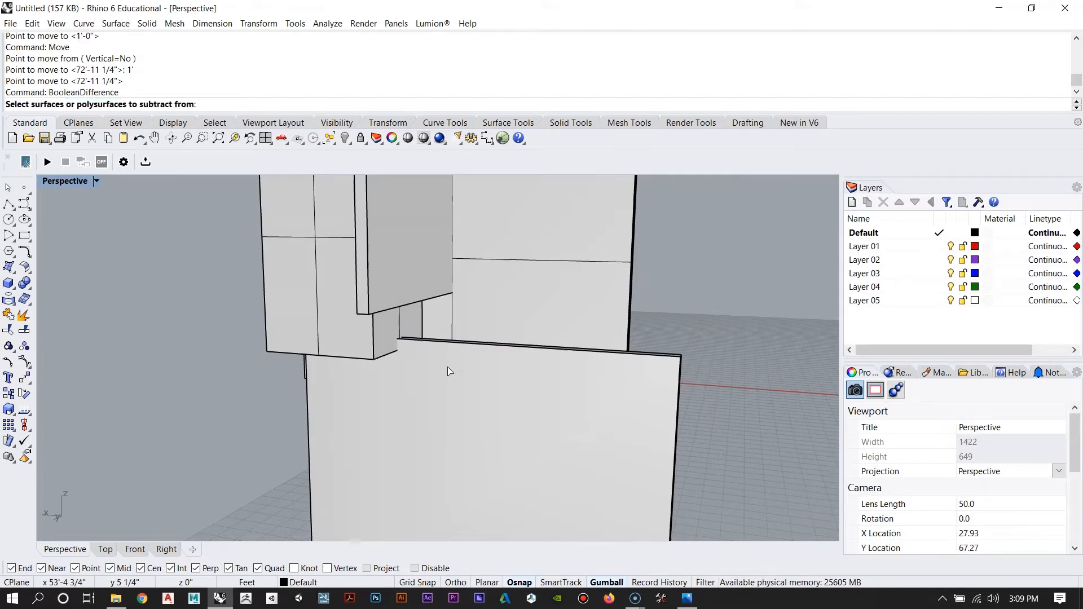
left_click(300, 292)
key("Return")
left_click(515, 450)
key("Return")
right_click_drag(515, 450, 520, 387)
Step: Move the cutting panel by its top end-edge midpoint to the centre of the underside notch's edge at the box's rear
left_click(425, 417)
scroll(424, 418, "down", 6)
right_click_drag(424, 417, 444, 390)
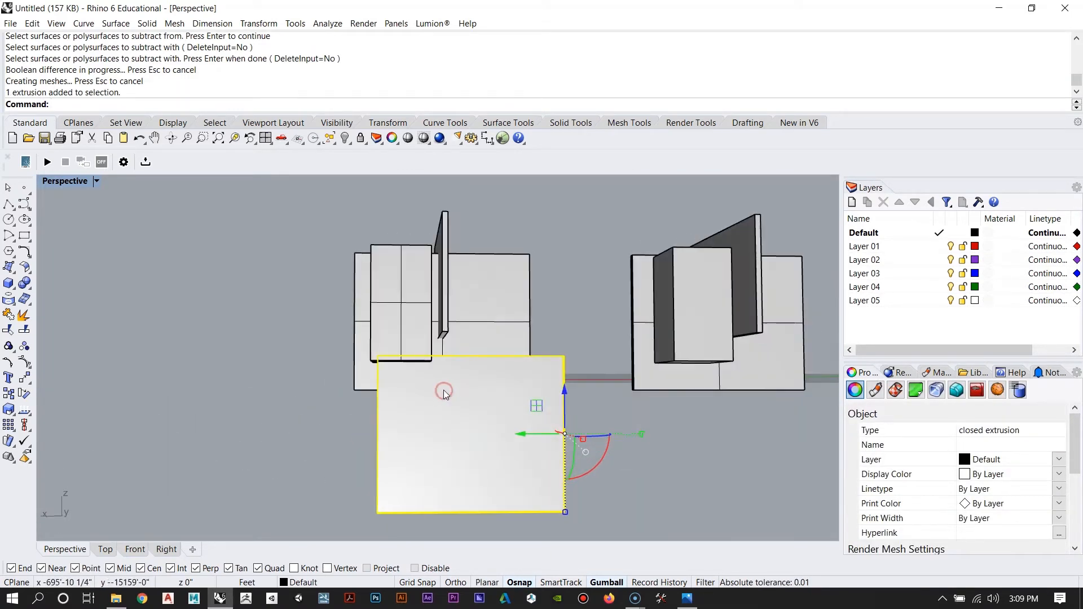
type("m")
key("Return")
scroll(443, 389, "up", 10)
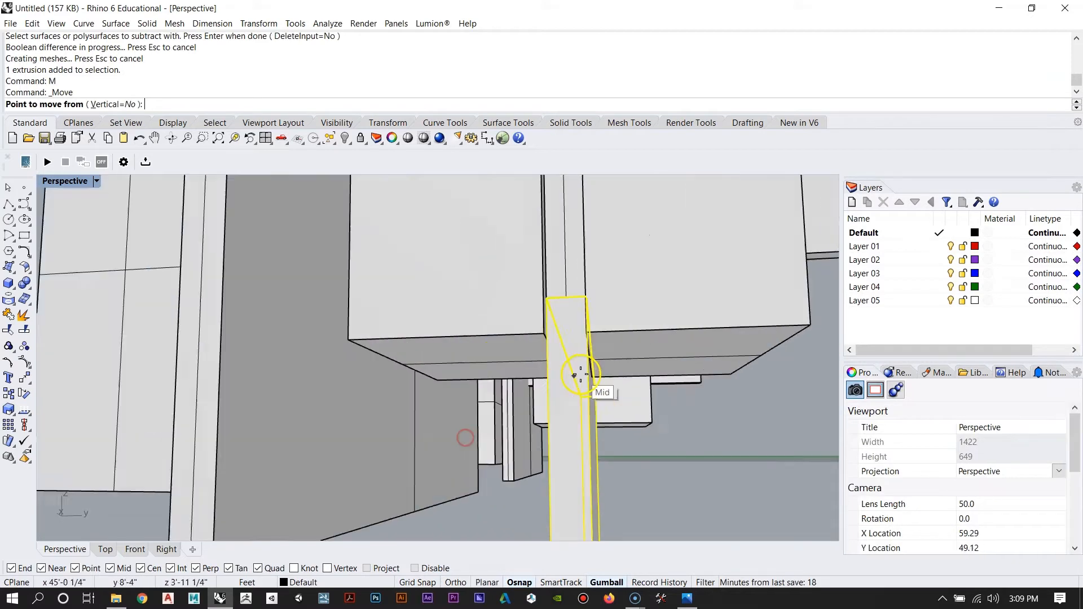
scroll(580, 373, "up", 3)
scroll(560, 274, "down", 8)
right_click_drag(447, 408, 316, 427)
scroll(375, 407, "up", 5)
scroll(406, 390, "up", 5)
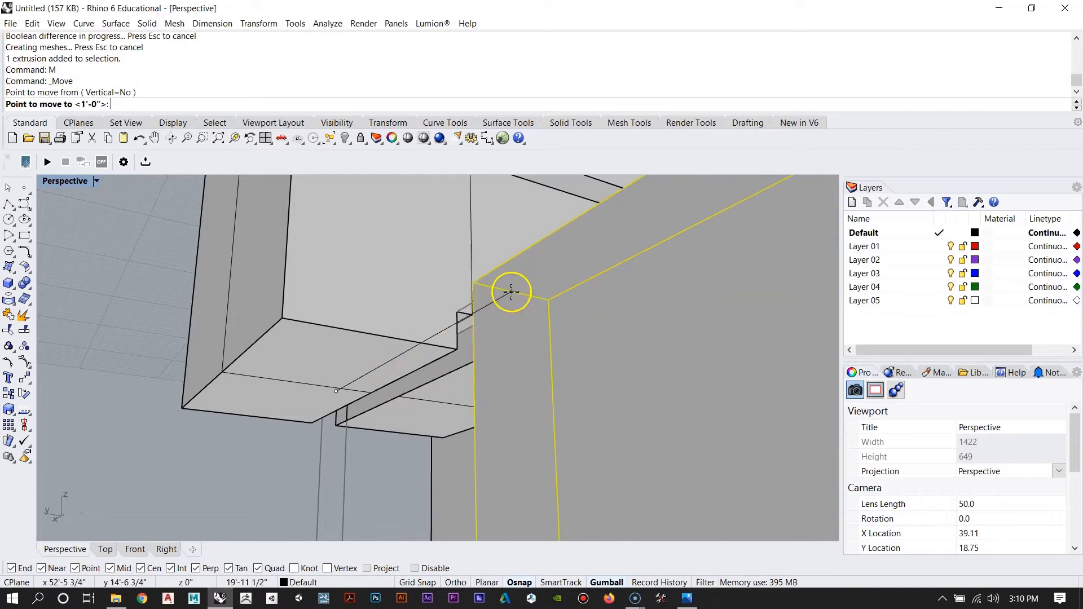
left_click(479, 314)
Step: Raise the cutting panel vertically until it stands alongside the rear face of the tall box
scroll(282, 347, "down", 6)
right_click_drag(284, 347, 358, 418)
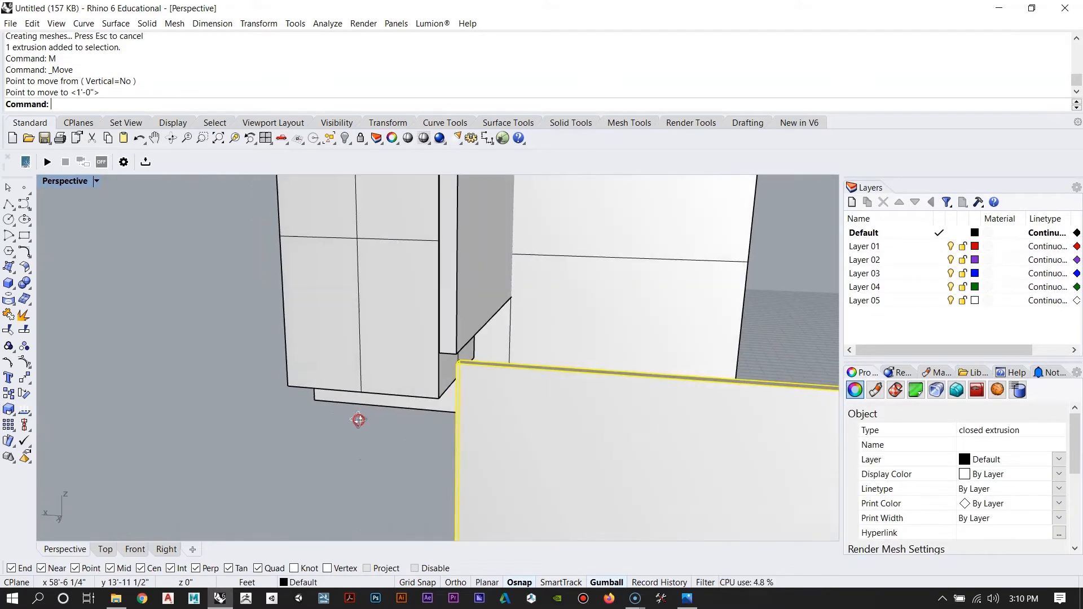
scroll(321, 420, "down", 5)
left_click_drag(503, 422, 383, 349)
Step: Start moving the raised cutting panel from a base point beside the rear face of the tall box
scroll(383, 350, "up", 5)
right_click_drag(391, 387, 346, 382)
scroll(392, 387, "up", 5)
right_click_drag(403, 511, 519, 430)
type("M")
key("Return")
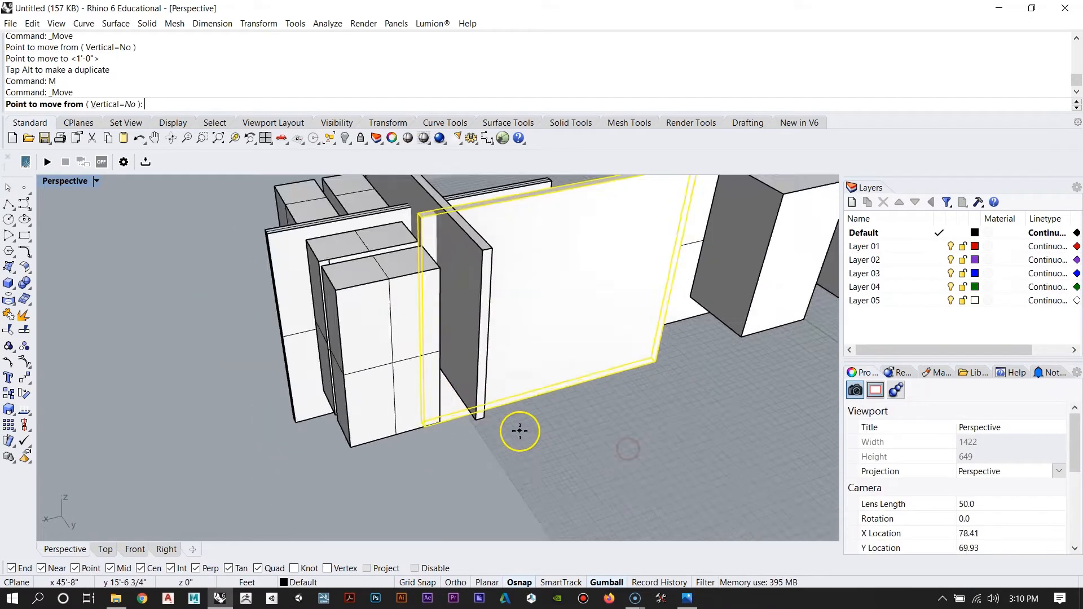
Step: Move the selected vertical panel 1' along its bottom edge, into the adjoining front box
scroll(519, 430, "up", 5)
left_click(563, 337)
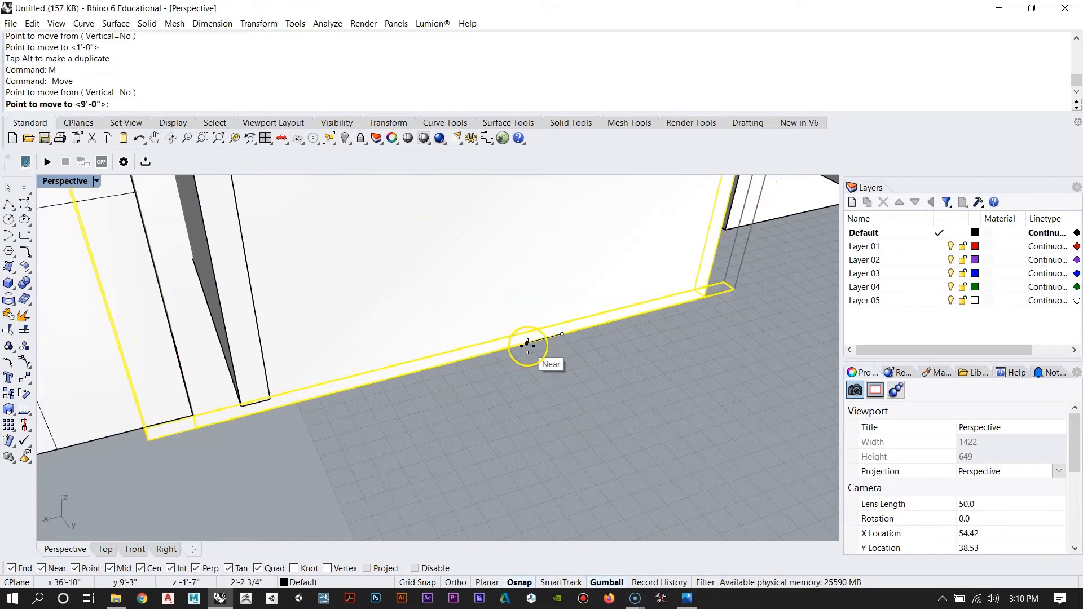
left_click(492, 352)
scroll(512, 452, "down", 5)
scroll(437, 378, "up", 10)
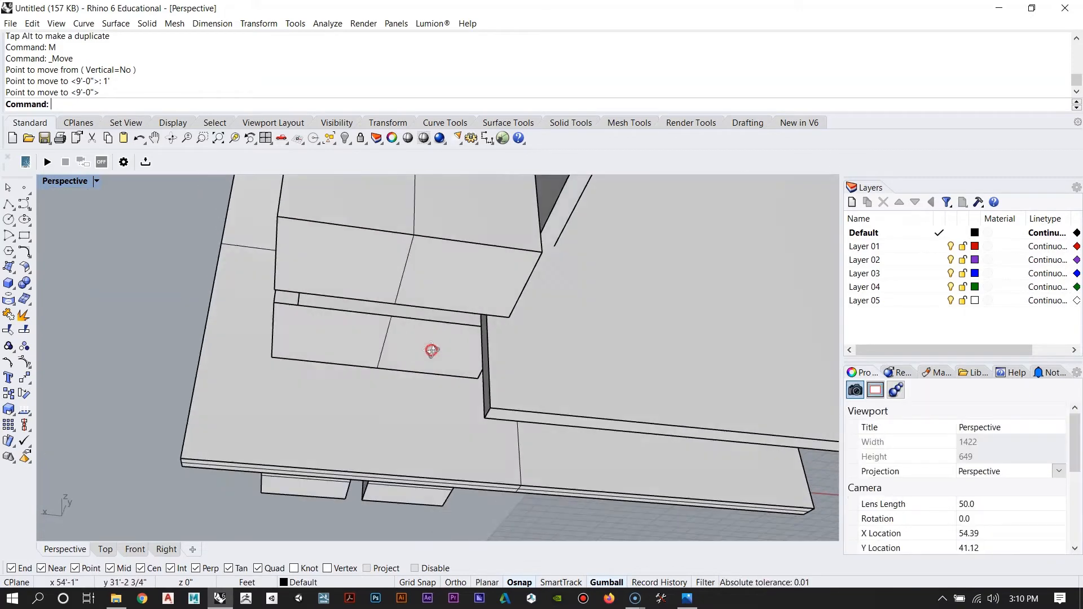
Step: Subtract the panel from the front box solid with BooleanDifference, keeping the cutting panel (DeleteInput=No)
right_click_drag(432, 351, 431, 178)
right_click_drag(508, 394, 434, 373)
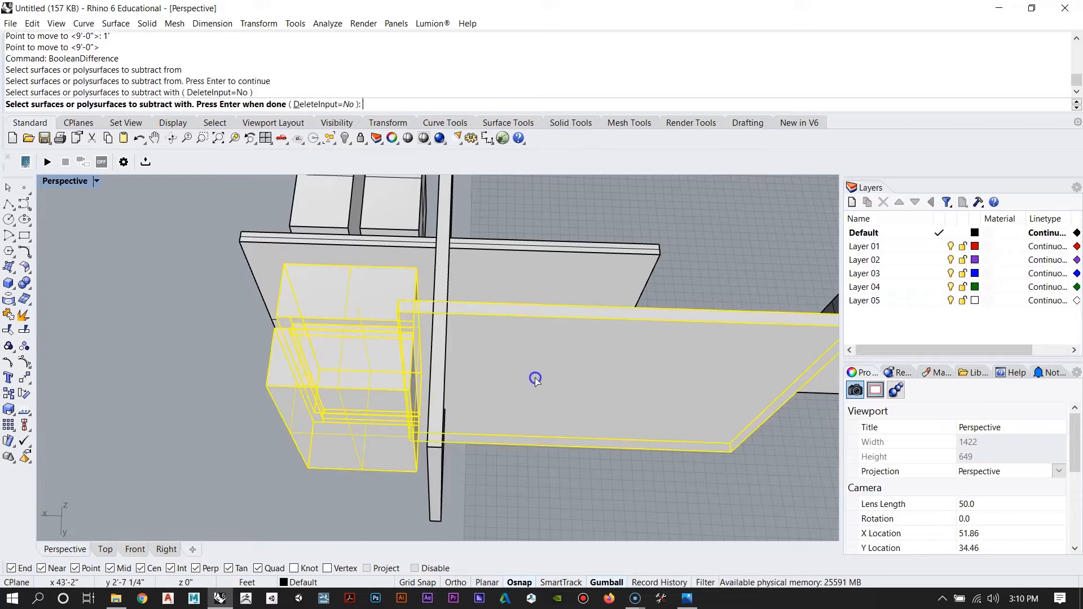
scroll(508, 381, "down", 5)
Step: Move the cutting panel out of the box assembly to an empty area beside it
left_click(584, 396)
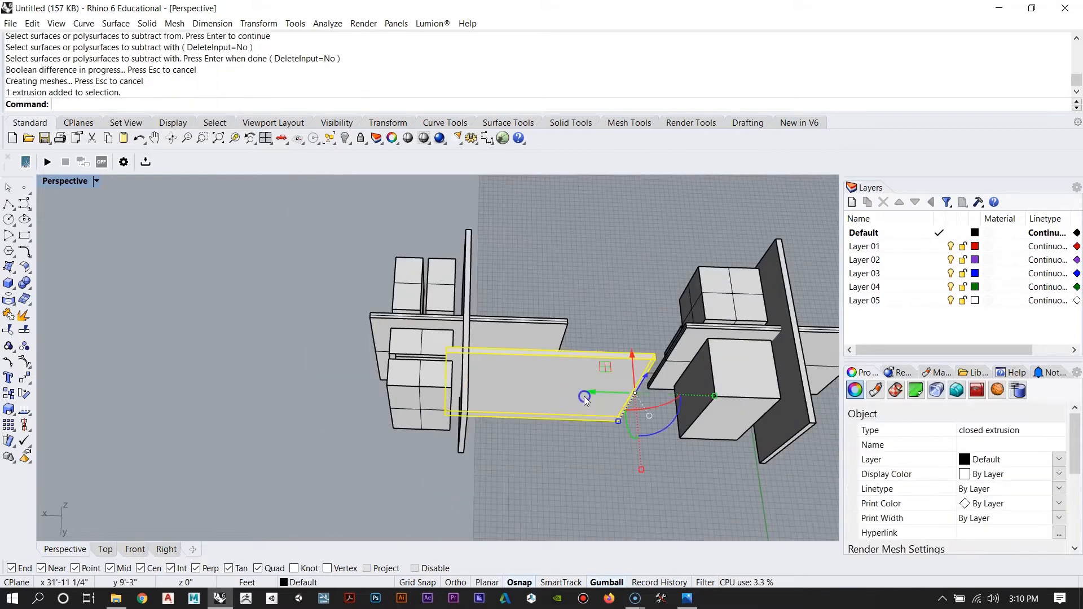
left_click_drag(596, 394, 436, 389)
key("Escape")
Step: Compare the cut boxes and panels with the reference drawing 06_HOUSEVI_DRAWING7.jpg in the Photos app and examine the model from several sides
scroll(384, 411, "up", 8)
right_click_drag(412, 404, 440, 500)
right_click_drag(367, 306, 615, 329)
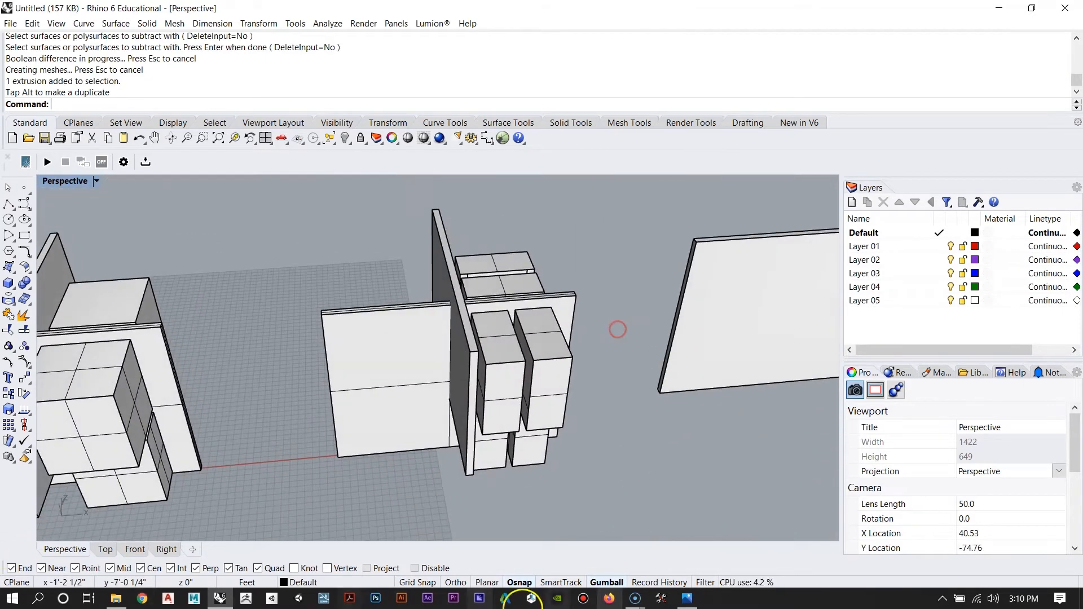
left_click(689, 598)
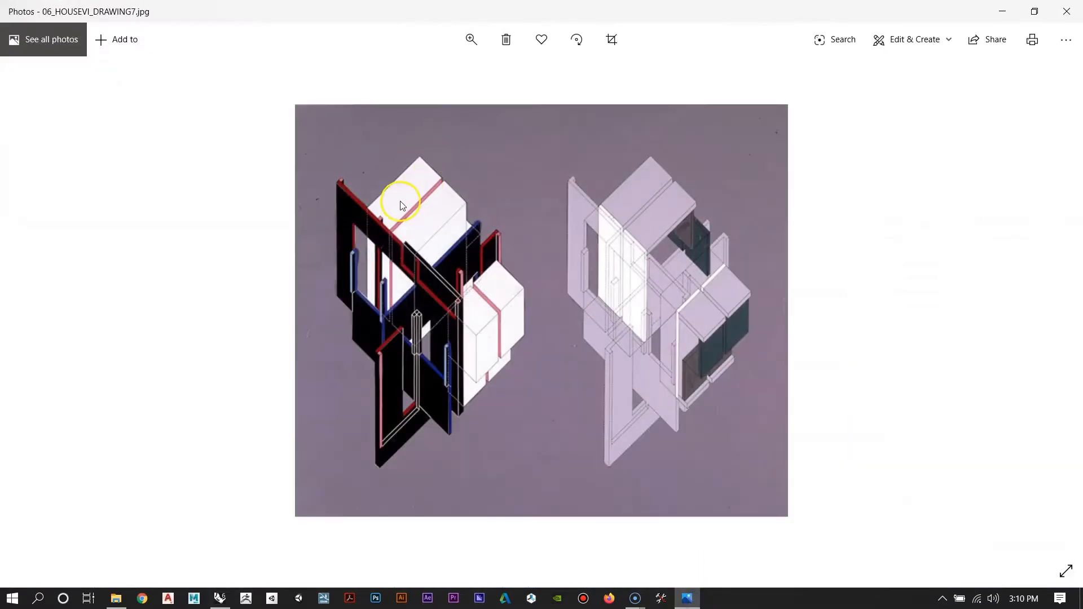
left_click(686, 600)
mouse_move(508, 322)
right_mouse_down()
mouse_move(394, 415)
mouse_move(285, 428)
mouse_move(488, 367)
mouse_move(367, 421)
mouse_move(428, 290)
mouse_move(509, 322)
right_mouse_up()
scroll(371, 291, "up", 5)
scroll(415, 331, "down", 10)
right_click_drag(415, 330, 446, 354)
scroll(500, 319, "up", 8)
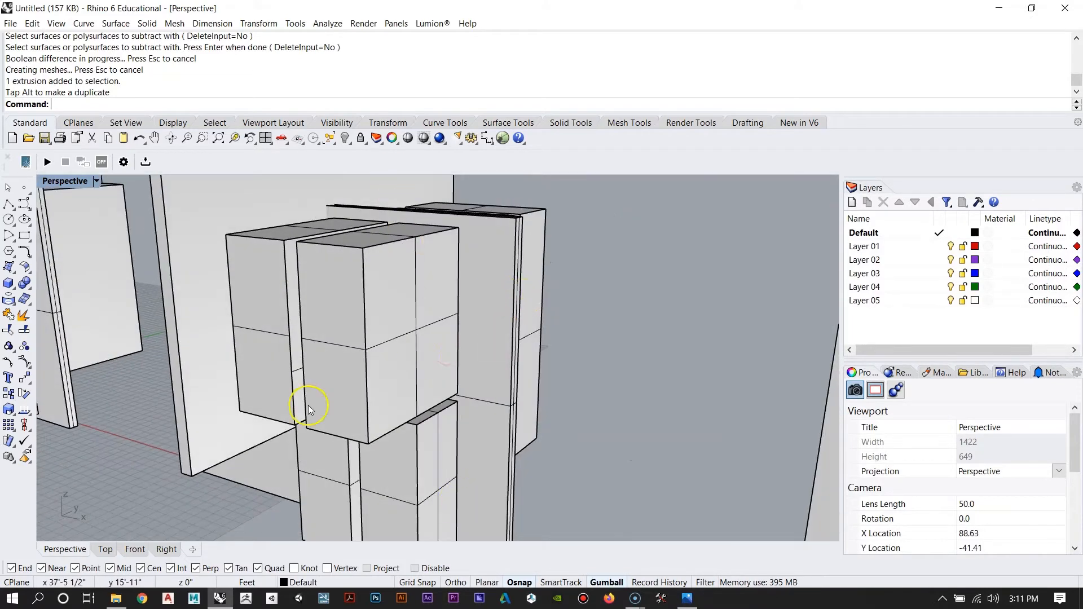
right_click_drag(237, 304, 287, 387)
scroll(254, 332, "up", 5)
right_click_drag(614, 331, 445, 328)
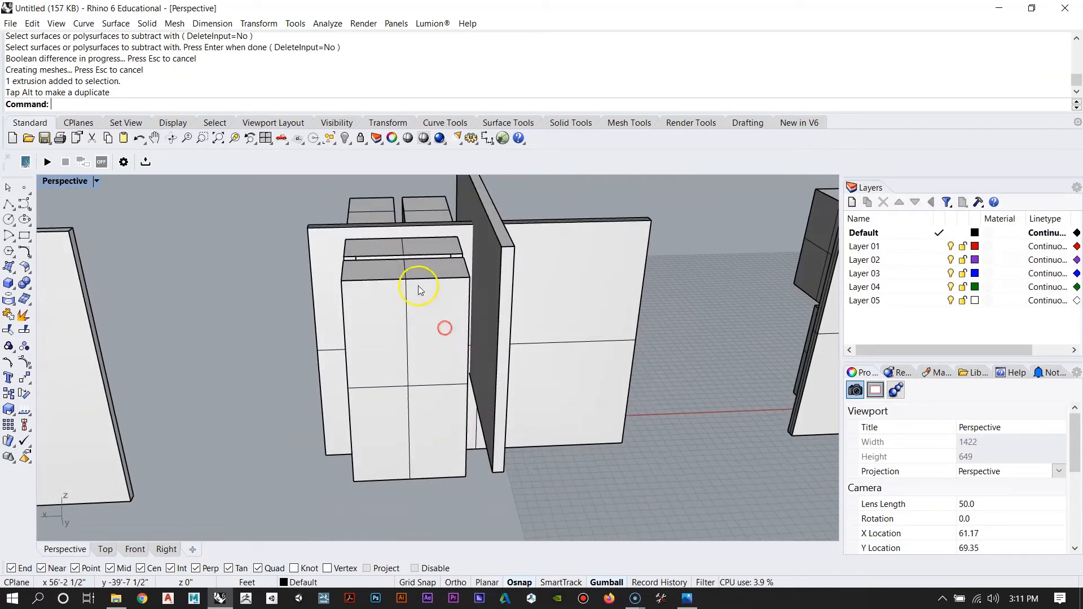
Step: Select the whole middle assembly of panels and boxes and turn off its surface isocurves
right_click_drag(351, 379, 661, 297)
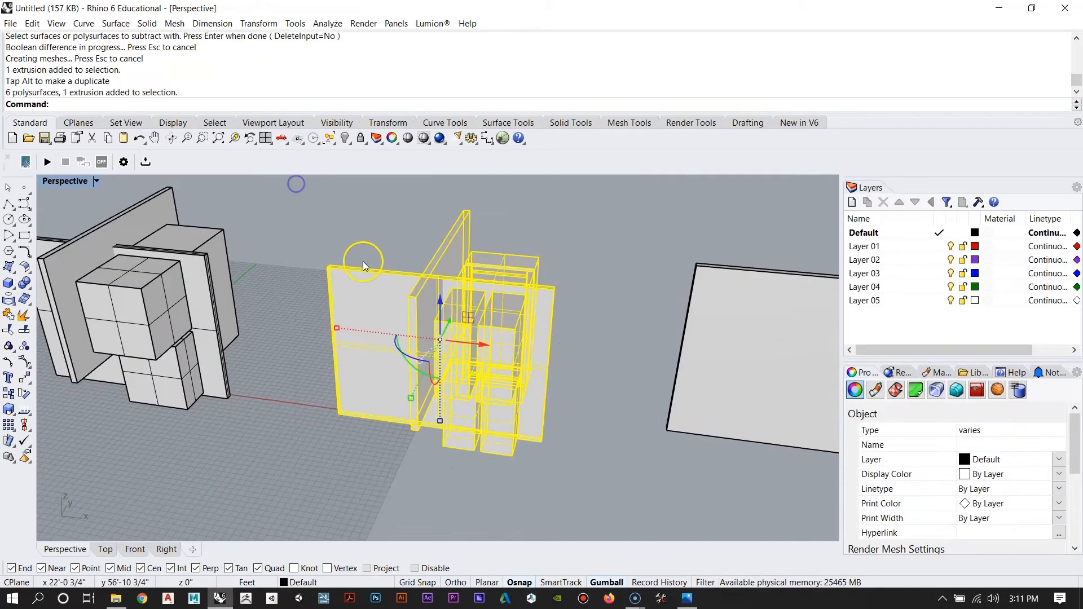
scroll(959, 474, "down", 4)
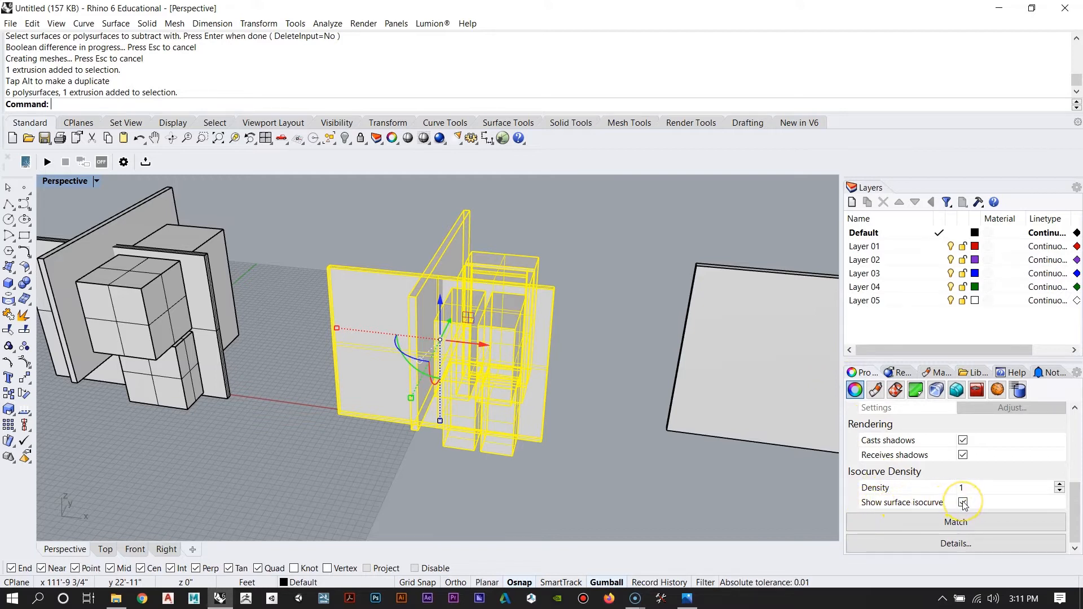
left_click(619, 338)
right_click_drag(619, 339, 237, 404)
right_click_drag(341, 347, 612, 279)
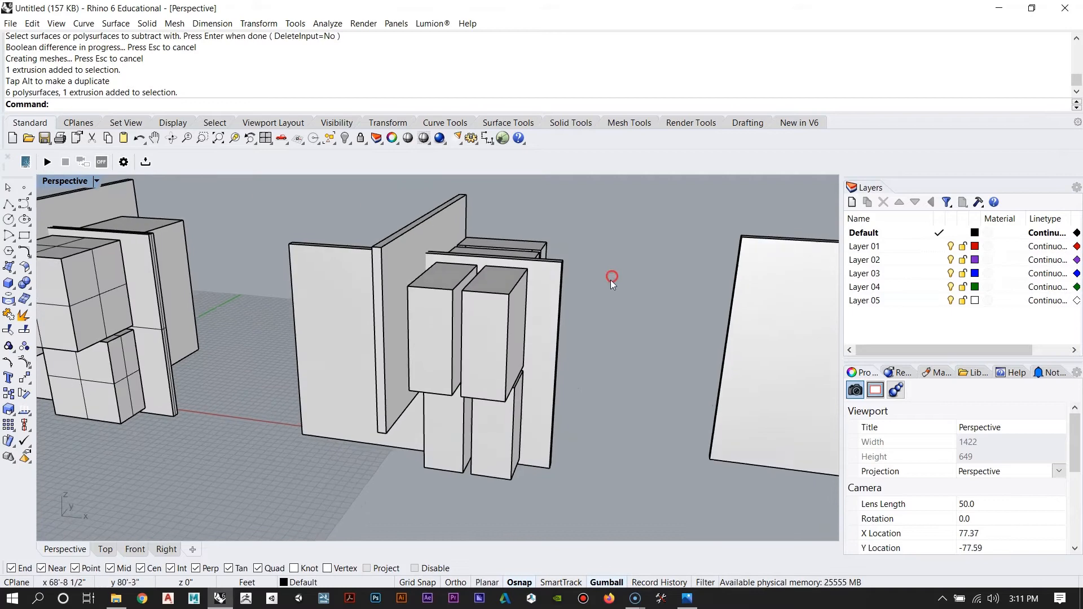
Step: Examine the gap between the paired boxes for leftover seam lines on the coplanar faces
scroll(612, 279, "down", 6)
scroll(292, 266, "up", 5)
scroll(230, 359, "down", 6)
scroll(449, 320, "up", 8)
mouse_move(448, 320)
right_mouse_down()
mouse_move(288, 406)
mouse_move(282, 423)
mouse_move(394, 380)
mouse_move(400, 340)
mouse_move(459, 326)
right_mouse_up()
scroll(459, 326, "down", 5)
scroll(440, 344, "up", 4)
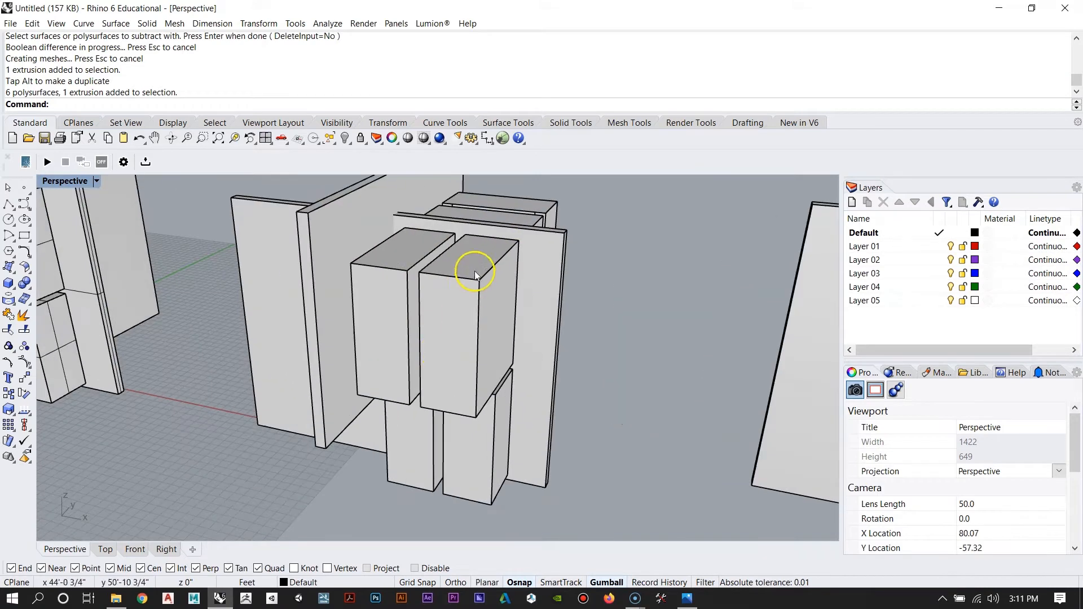
right_click_drag(315, 243, 348, 393)
scroll(350, 359, "up", 9)
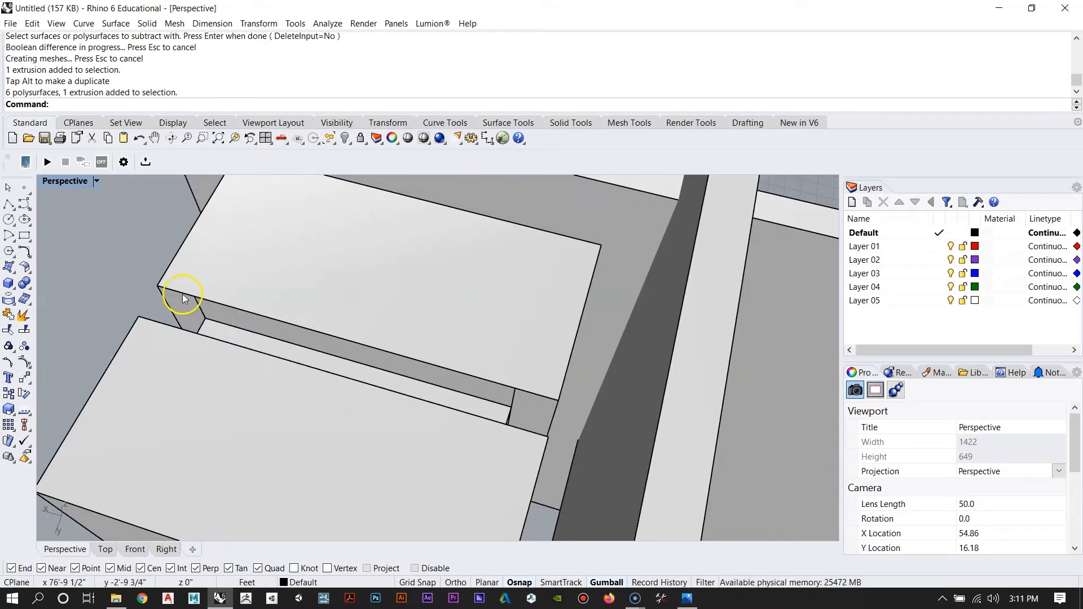
scroll(182, 294, "up", 8)
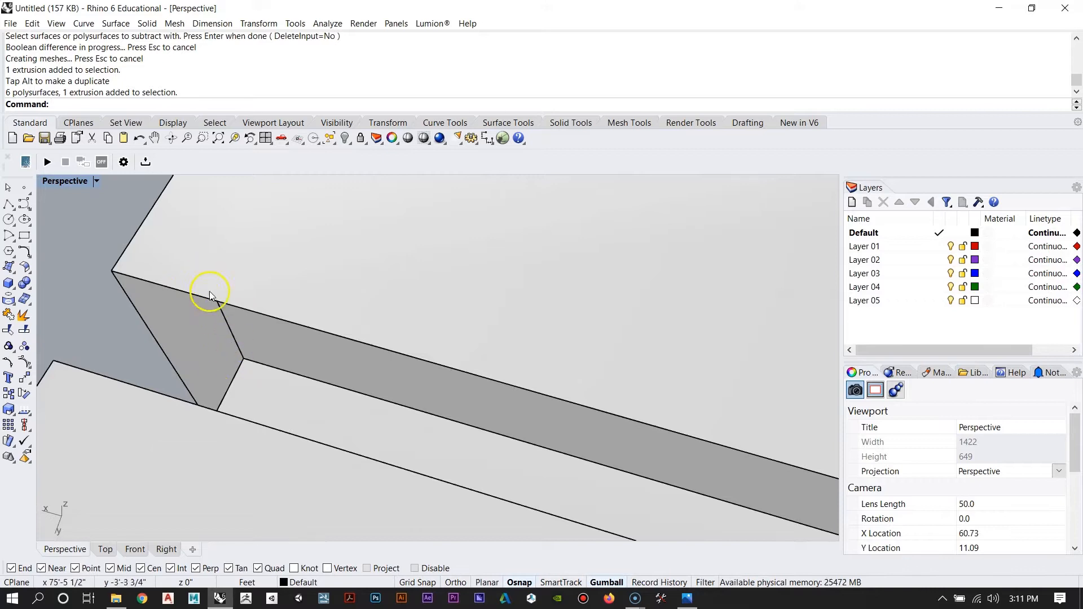
right_click_drag(224, 305, 432, 355)
scroll(341, 351, "up", 6)
right_click_drag(338, 353, 331, 344)
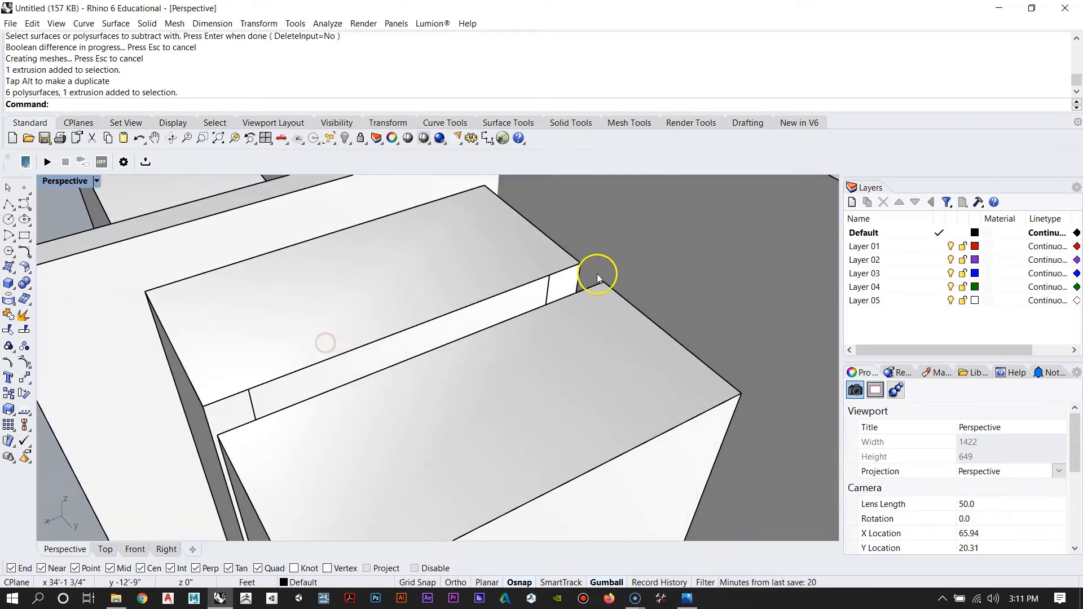
right_click_drag(228, 438, 272, 325)
scroll(336, 240, "down", 6)
right_click_drag(331, 475, 319, 438)
scroll(344, 438, "up", 8)
right_click_drag(578, 449, 447, 422)
scroll(449, 358, "down", 5)
scroll(450, 357, "up", 6)
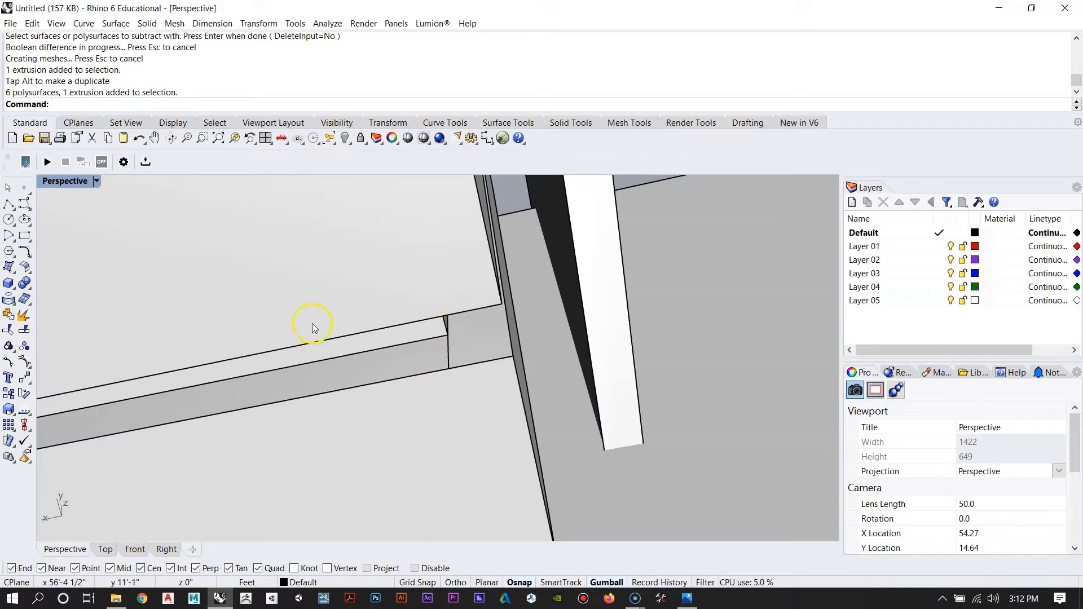
right_click_drag(312, 323, 428, 389)
scroll(455, 327, "down", 6)
Step: Merge the coplanar faces of the grooved box solid with MergeAllFaces
right_click_drag(456, 327, 410, 473)
scroll(386, 316, "up", 3)
right_click_drag(387, 318, 352, 353)
left_click(382, 273)
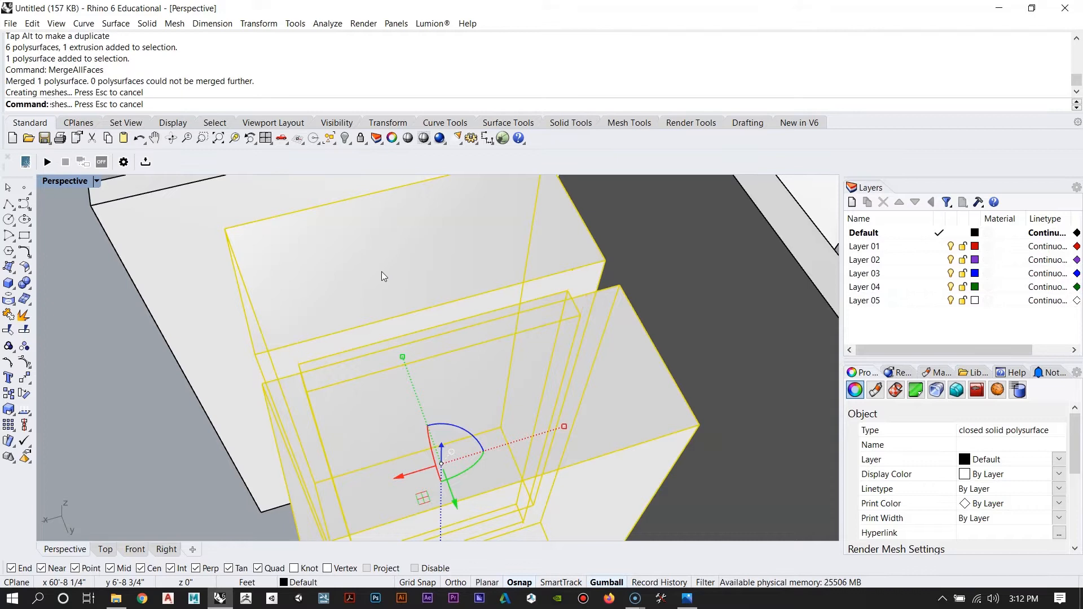
scroll(379, 324, "up", 3)
key("Escape")
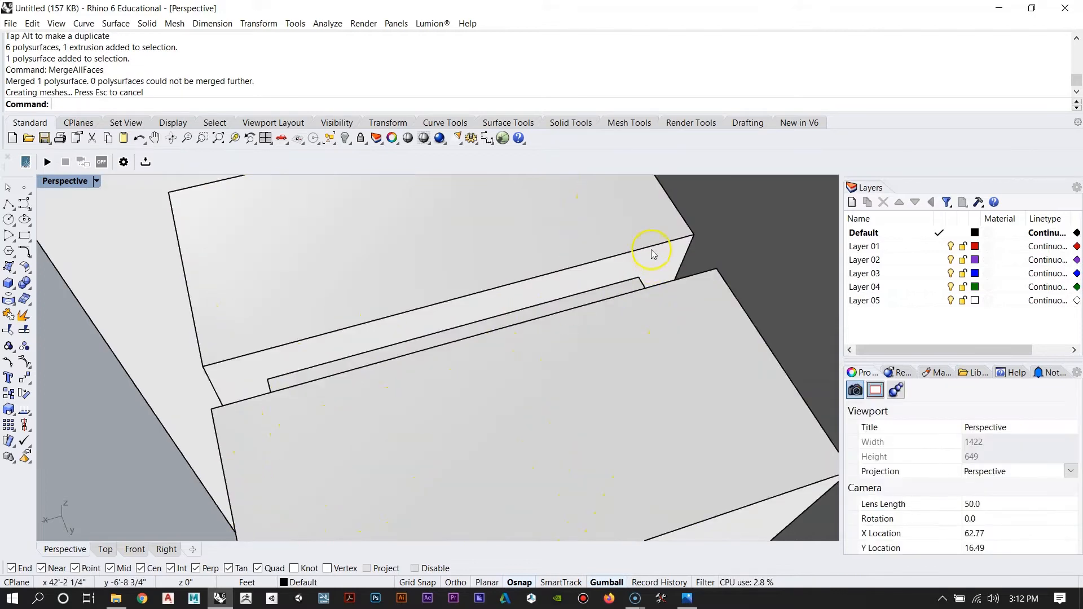
Step: Select the entire middle assembly and run MergeAllFaces on all its solids
right_click_drag(384, 373, 596, 370)
scroll(420, 381, "down", 6)
scroll(314, 283, "down", 5)
right_click_drag(314, 283, 442, 280)
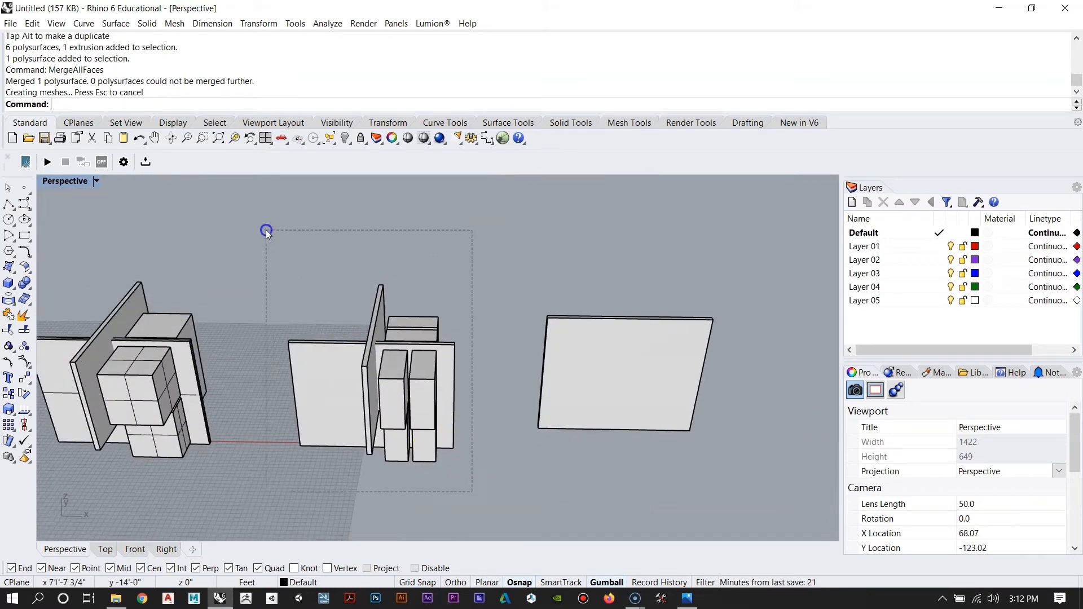
type("ergeAllFaces")
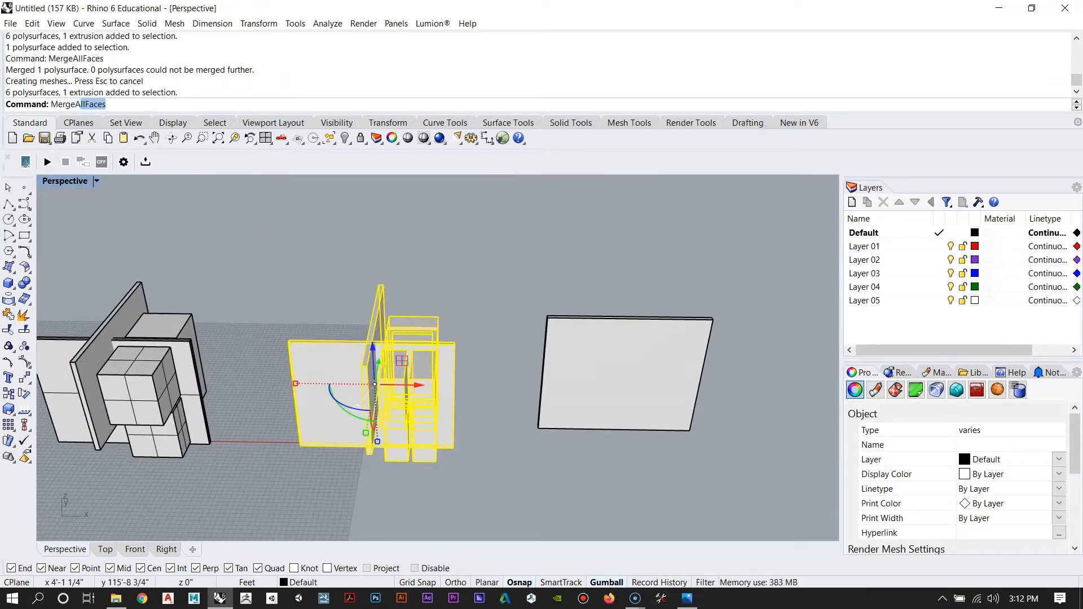
key("Return")
Step: Delete the loose cutting panel that stands apart from the assembly
scroll(429, 405, "up", 5)
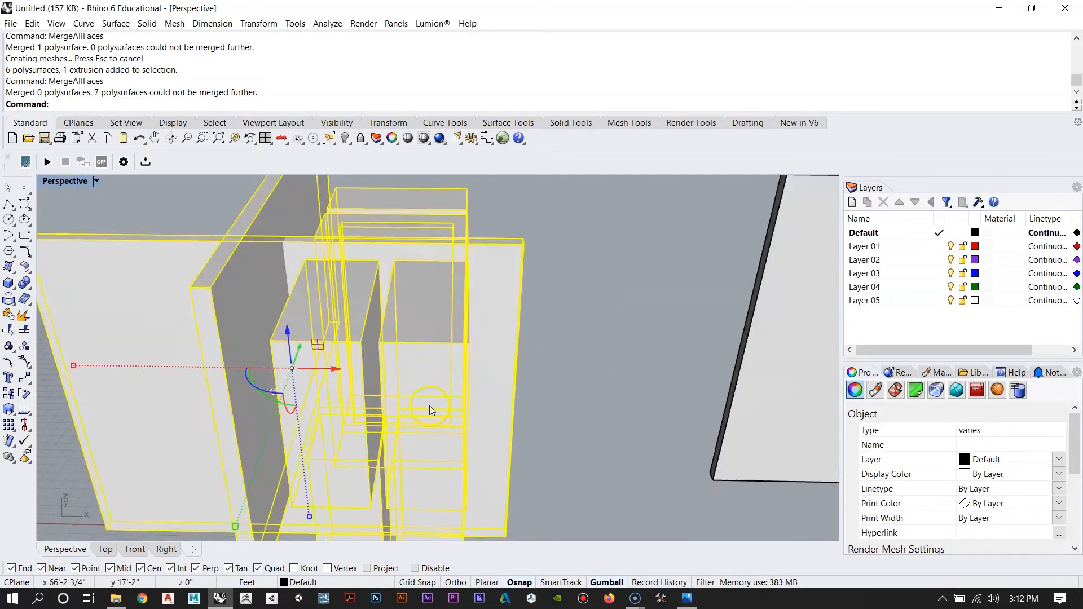
right_click_drag(429, 405, 419, 391)
left_click(386, 311)
right_click_drag(385, 310, 497, 352)
left_click(618, 304)
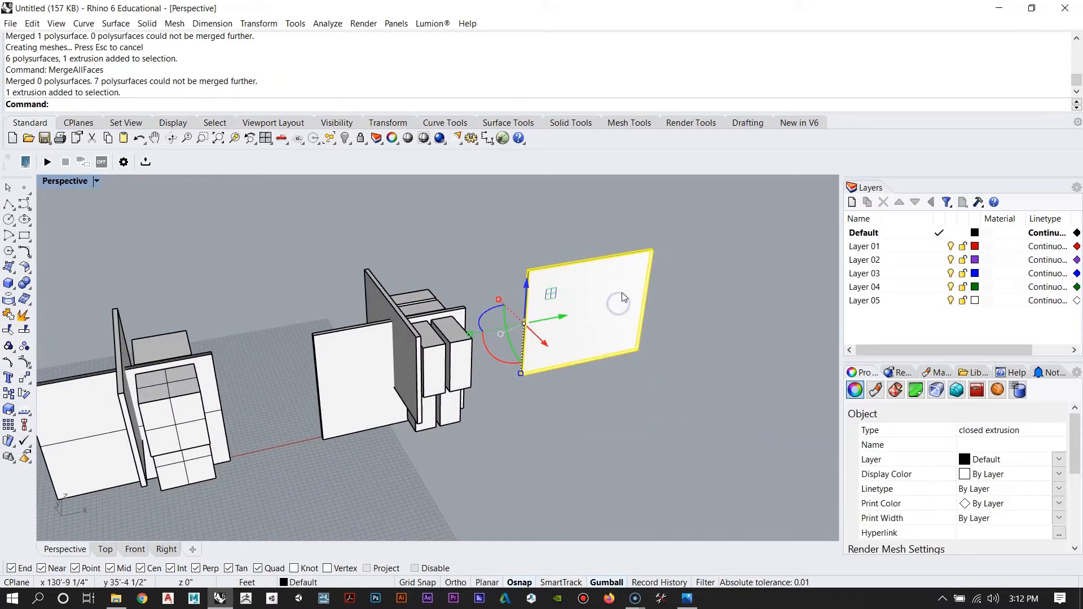
key("Delete")
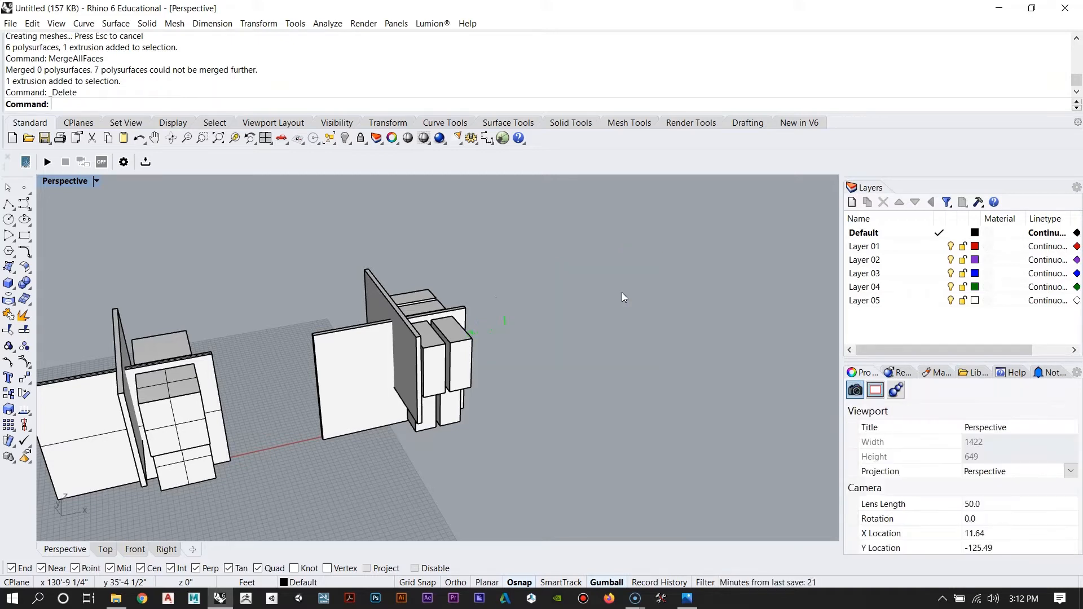
Step: Zoom in on the middle assembly and examine where its two large vertical panels cross
right_click_drag(436, 374, 689, 365)
left_click(615, 367)
scroll(482, 354, "up", 5)
right_click_drag(560, 333, 441, 275)
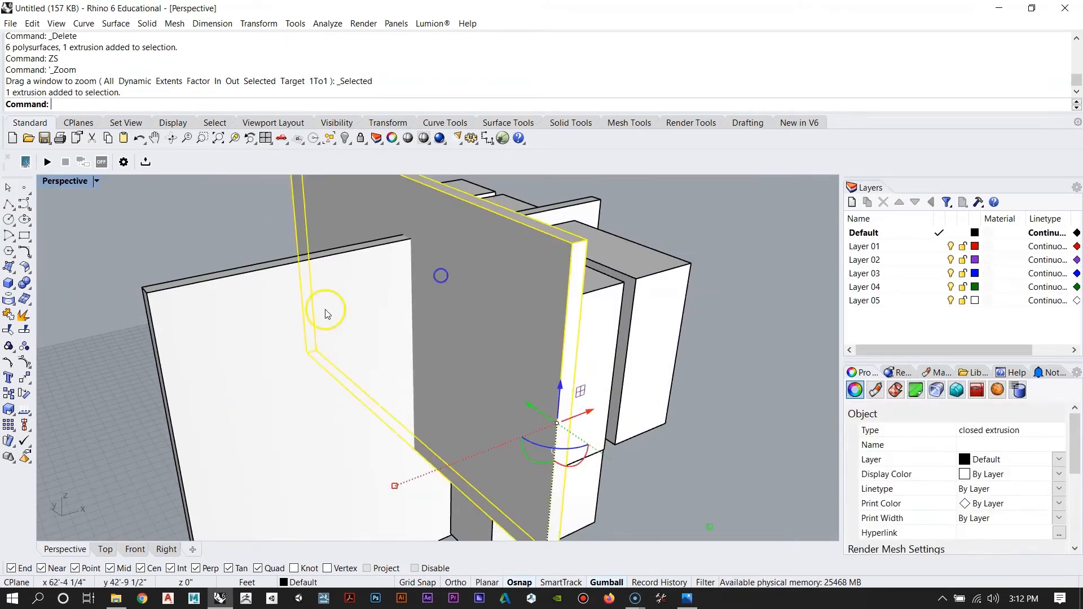
right_click_drag(387, 304, 441, 295)
key("Escape")
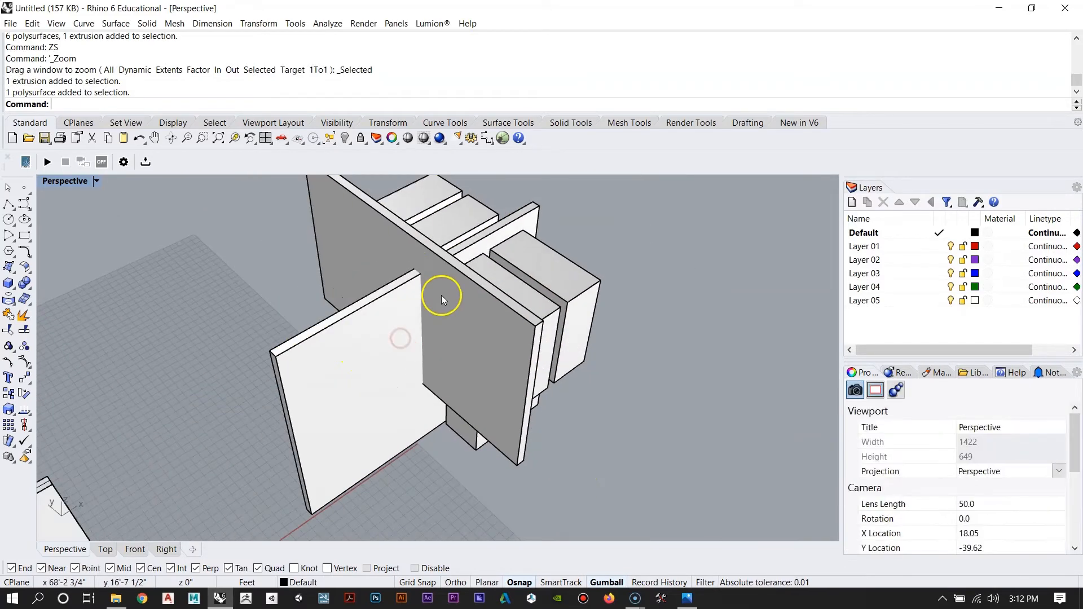
right_click_drag(362, 307, 666, 294)
right_click_drag(552, 249, 648, 340)
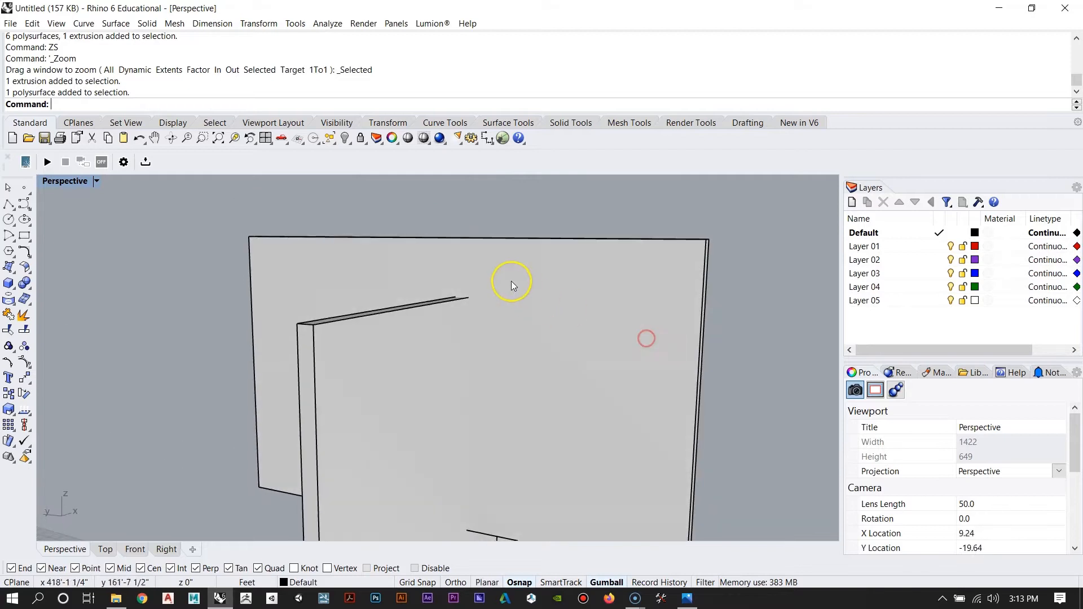
right_click_drag(481, 442, 416, 183)
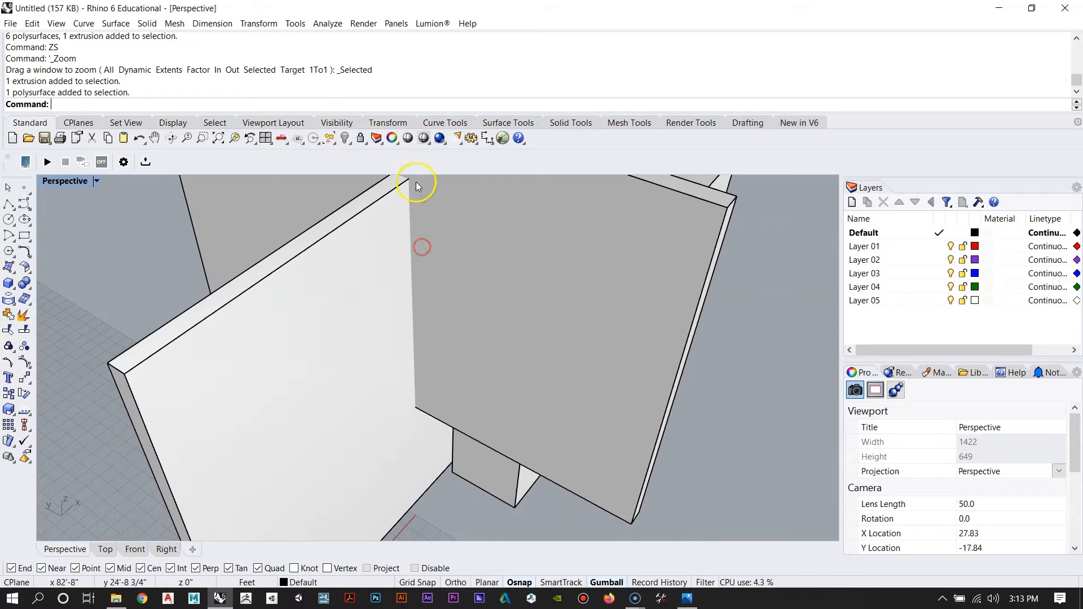
right_click_drag(408, 366, 361, 235)
right_click_drag(362, 450, 423, 362)
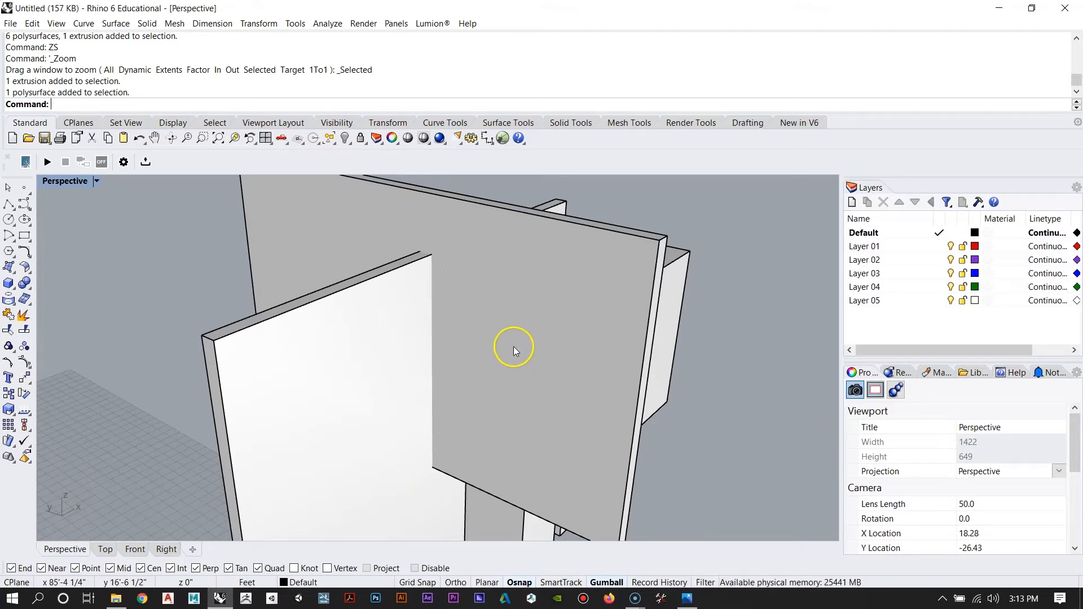
right_click_drag(513, 346, 481, 379)
right_click_drag(403, 371, 465, 357)
mouse_move(458, 320)
right_mouse_down()
mouse_move(549, 334)
mouse_move(551, 346)
mouse_move(389, 322)
mouse_move(457, 321)
mouse_move(515, 302)
mouse_move(449, 280)
mouse_move(413, 307)
mouse_move(448, 312)
right_mouse_up()
right_click_drag(316, 323, 449, 324)
Step: Try shifting parts of the assembly to check how the crossing panels and boxes overlap
left_click_drag(464, 401, 445, 421)
key("Escape")
right_click_drag(378, 296, 703, 340)
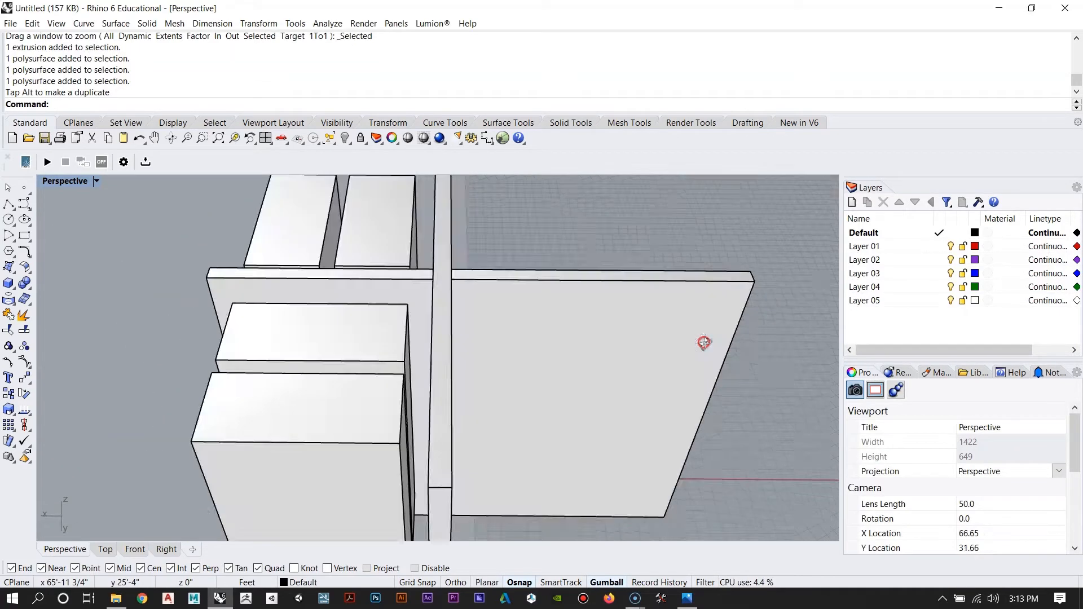
left_click(602, 370)
left_click_drag(422, 416, 414, 411)
key("Escape")
Step: Subtract the crossing panel from the long vertical panel with BooleanDifference, keeping the crossing panel (DeleteInput=No)
right_click_drag(414, 411, 470, 340)
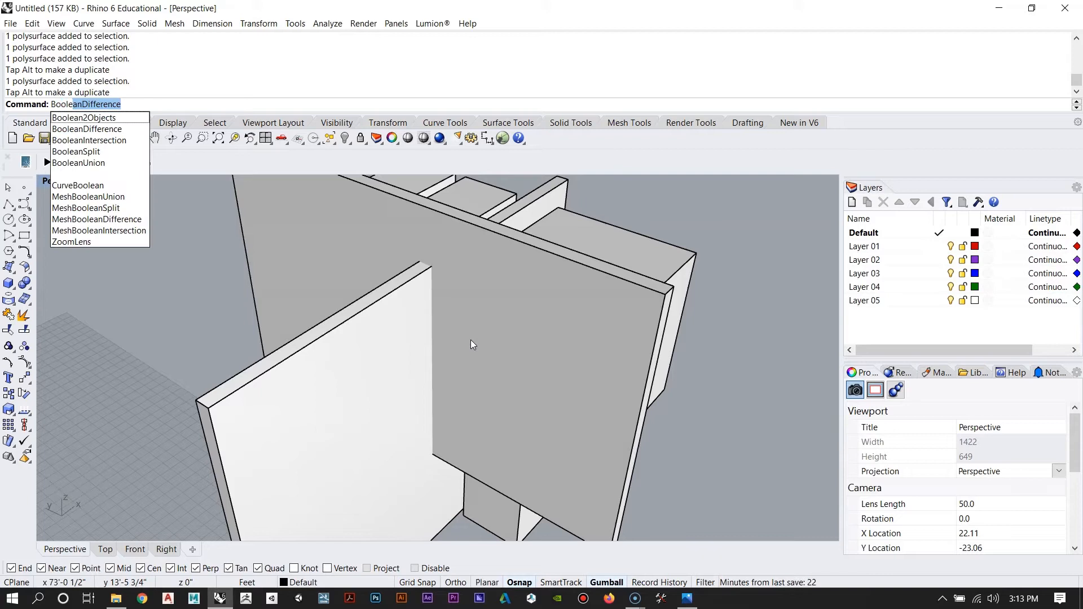
key("Return")
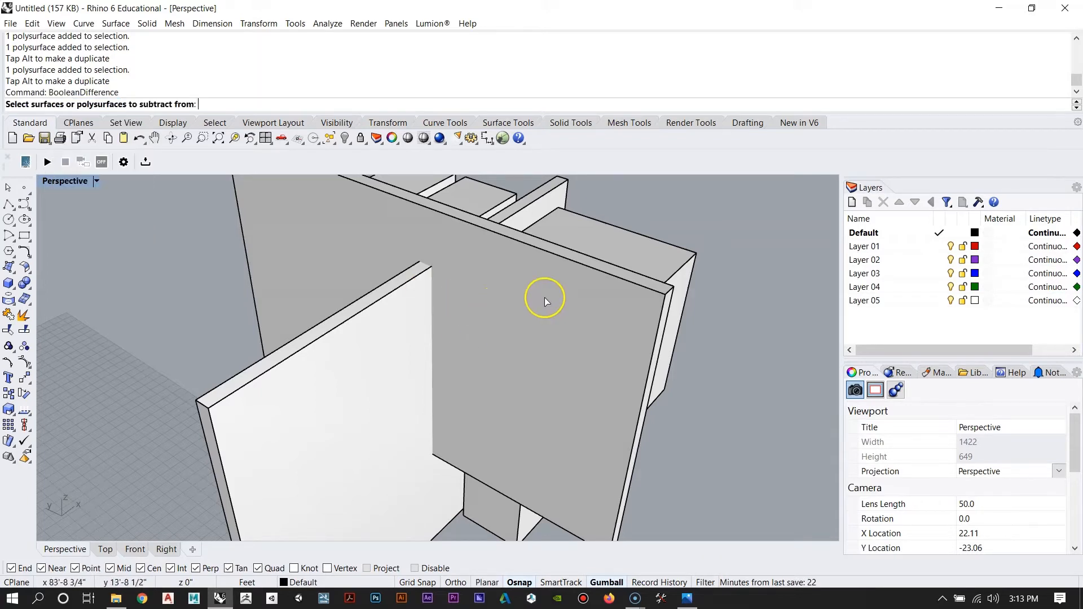
left_click(558, 292)
right_click_drag(566, 306, 530, 292)
right_click(530, 291)
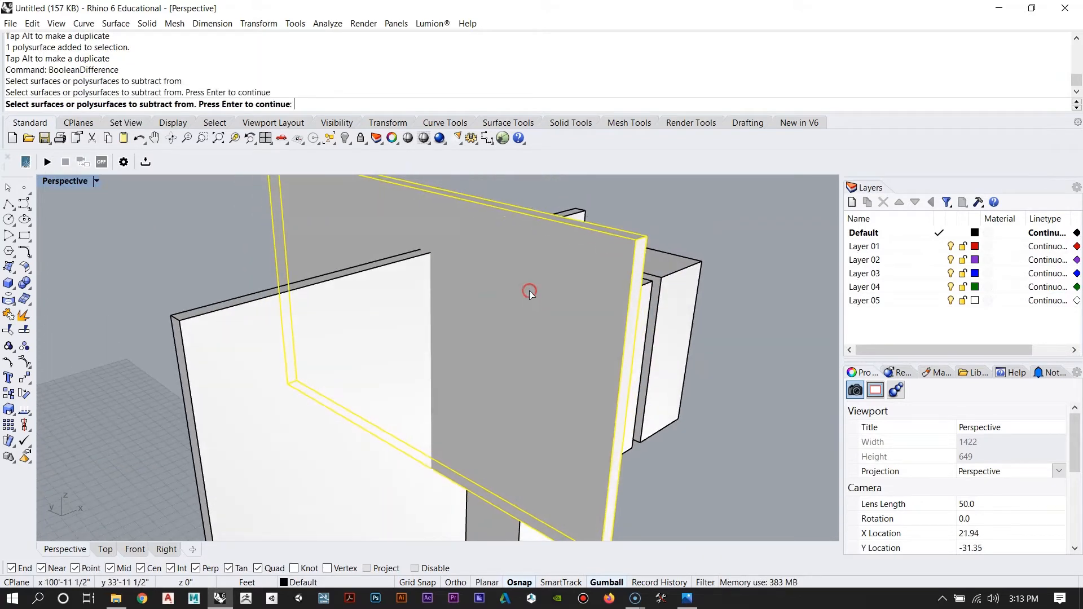
left_click(302, 332)
right_click(378, 298)
Step: Slide the crossing panel out of the long panel and back to inspect the cut slot and the joint between them
scroll(534, 297, "down", 5)
right_click_drag(434, 323, 471, 336)
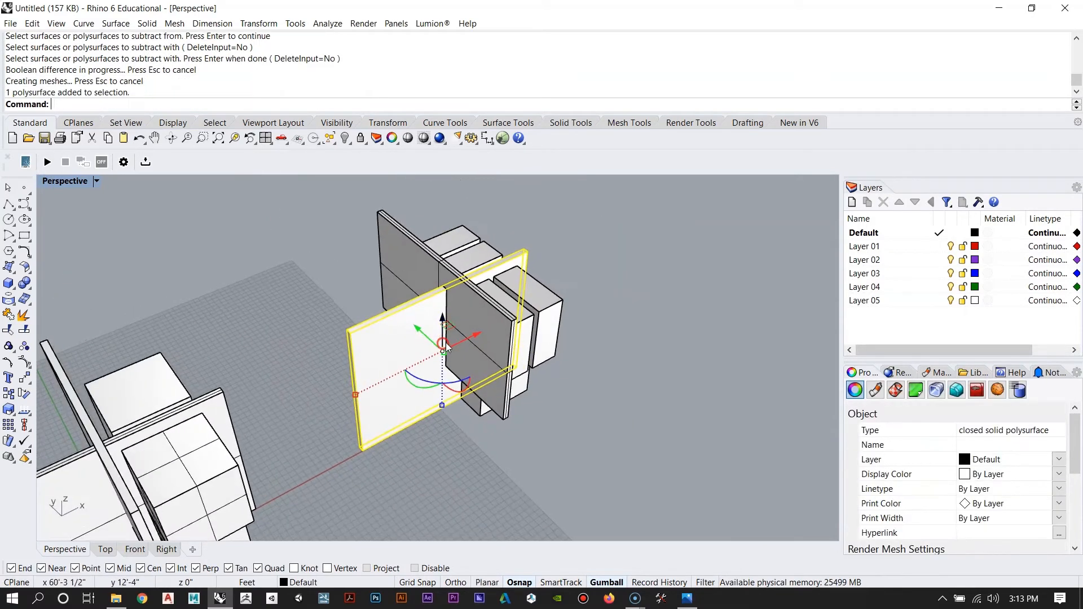
scroll(473, 335, "up", 2)
left_click_drag(474, 335, 337, 401)
left_click(417, 347)
scroll(418, 347, "up", 4)
right_click_drag(424, 346, 454, 290)
scroll(440, 316, "down", 3)
left_click(317, 377)
left_click_drag(331, 377, 490, 355)
key("Escape")
scroll(448, 251, "up", 7)
right_click_drag(448, 251, 503, 319)
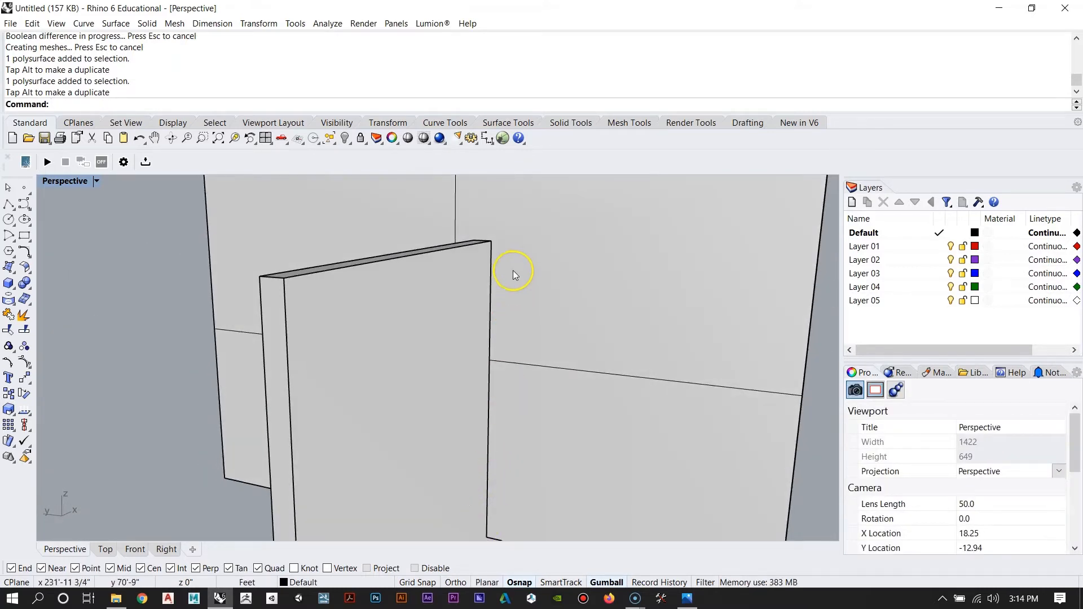
right_click_drag(454, 244, 573, 242)
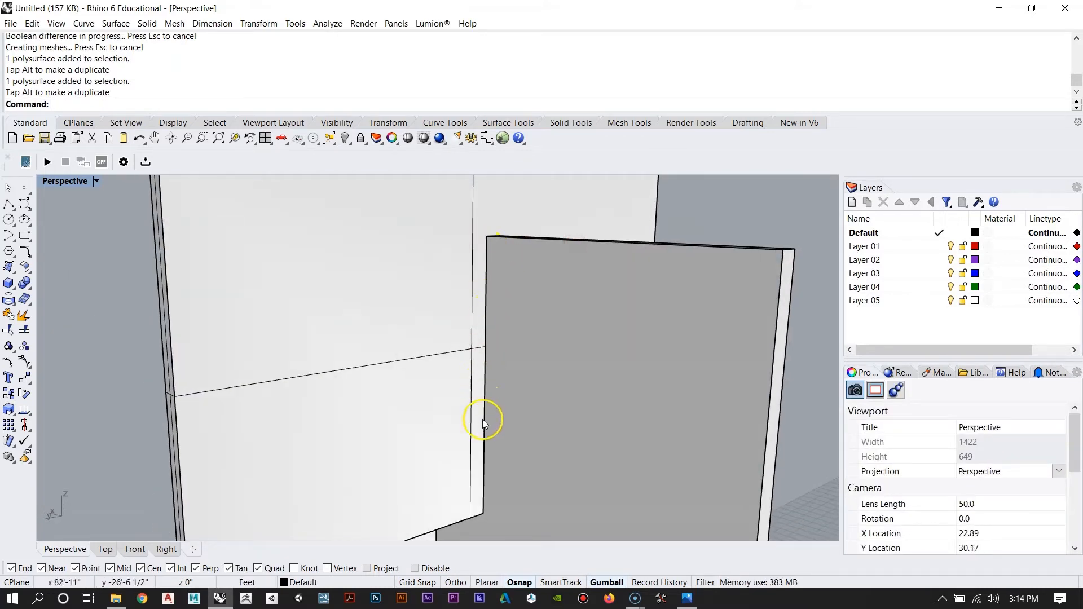
Step: Examine the joint between the crossing panels from several sides and compare the assembly with the House VI drawing in Photos
mouse_move(471, 255)
right_mouse_down()
mouse_move(489, 303)
mouse_move(469, 270)
right_mouse_up()
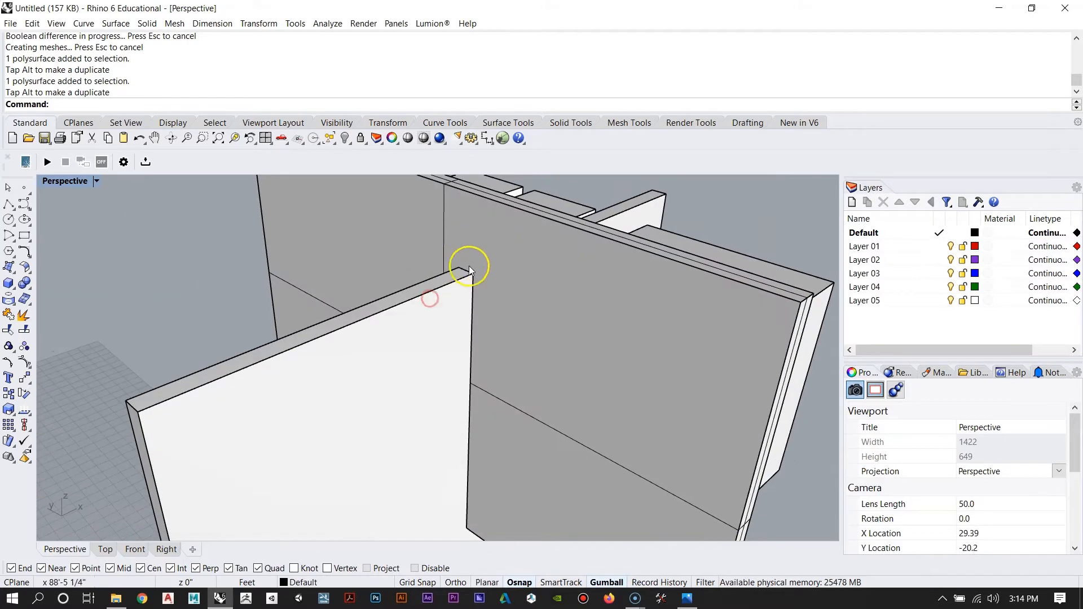
mouse_move(618, 311)
right_mouse_down()
mouse_move(442, 355)
mouse_move(358, 398)
mouse_move(547, 271)
mouse_move(598, 264)
mouse_move(425, 418)
mouse_move(414, 382)
mouse_move(447, 474)
mouse_move(517, 372)
mouse_move(609, 302)
mouse_move(485, 378)
mouse_move(542, 420)
mouse_move(699, 399)
mouse_move(459, 379)
mouse_move(496, 395)
mouse_move(436, 320)
mouse_move(561, 365)
mouse_move(587, 390)
right_mouse_up()
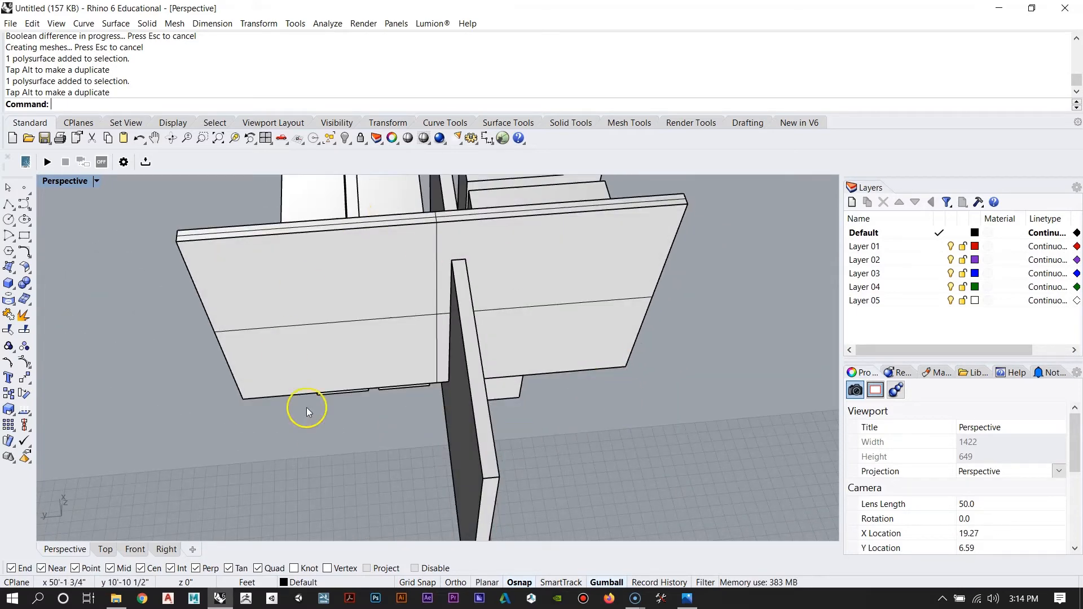
mouse_move(365, 356)
right_mouse_down()
mouse_move(560, 346)
mouse_move(425, 356)
mouse_move(152, 330)
right_mouse_up()
mouse_move(388, 319)
right_mouse_down()
mouse_move(358, 375)
mouse_move(490, 394)
mouse_move(454, 287)
mouse_move(467, 299)
mouse_move(459, 370)
mouse_move(474, 380)
mouse_move(391, 375)
mouse_move(499, 344)
mouse_move(370, 367)
right_mouse_up()
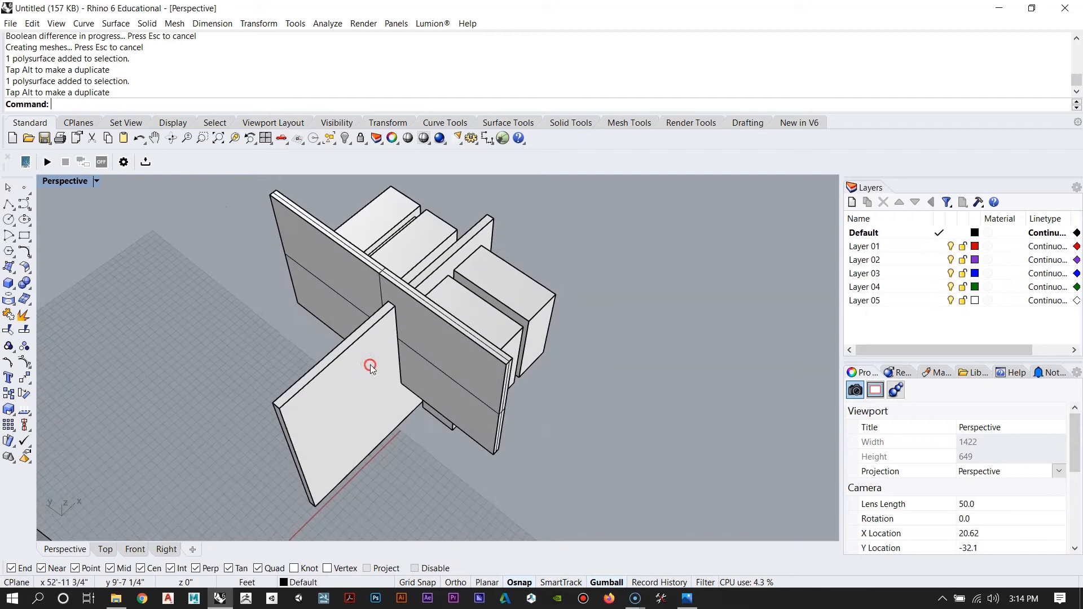
left_click(687, 598)
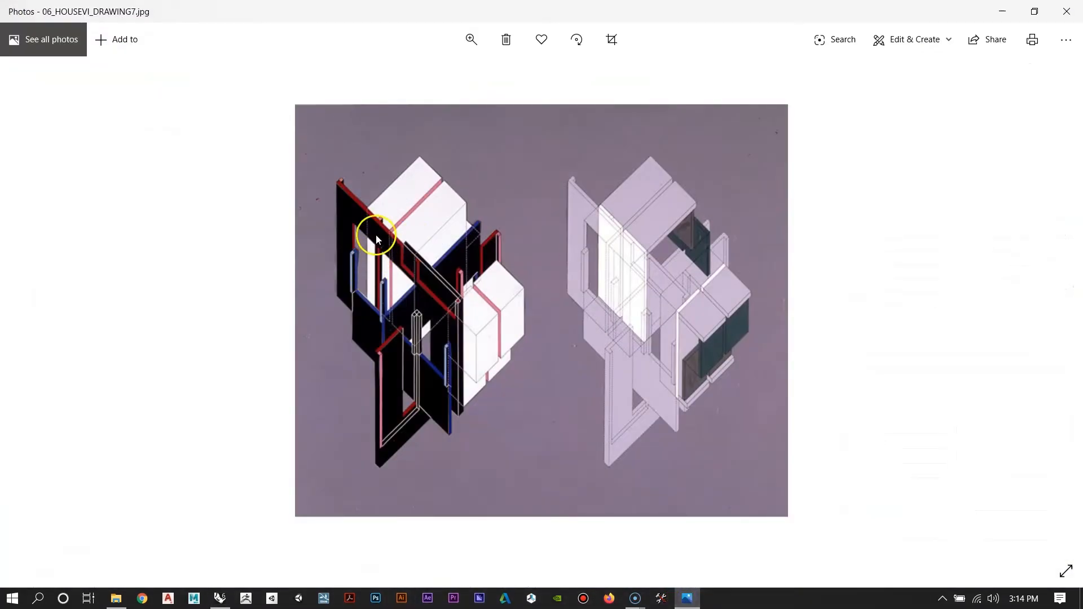
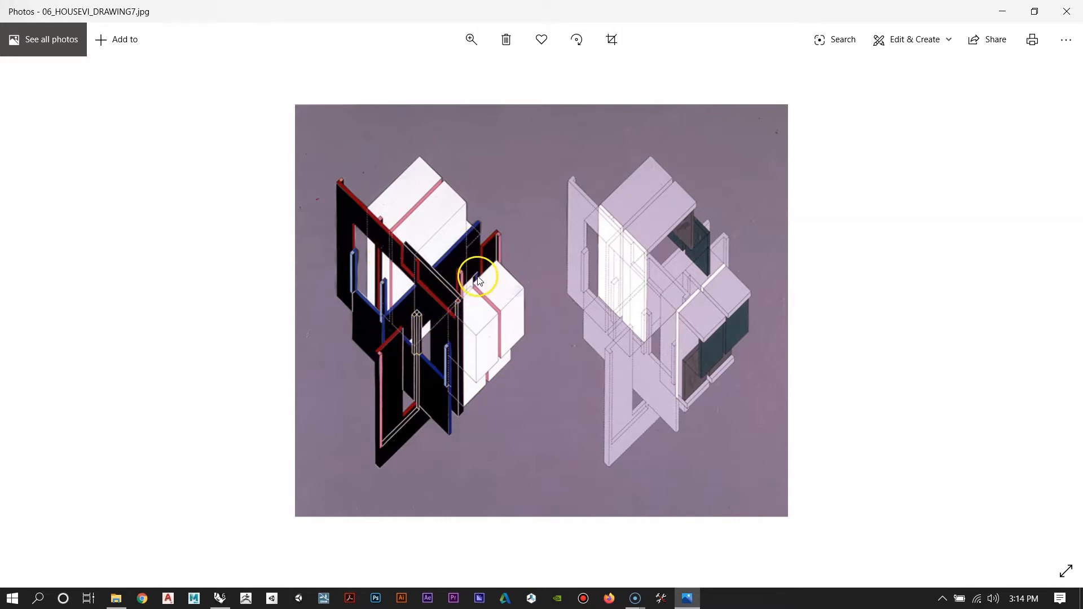
left_click(1002, 15)
Step: Back in Rhino, draw a freestanding solid box on the ground beside the middle assembly
right_click_drag(348, 296, 182, 251)
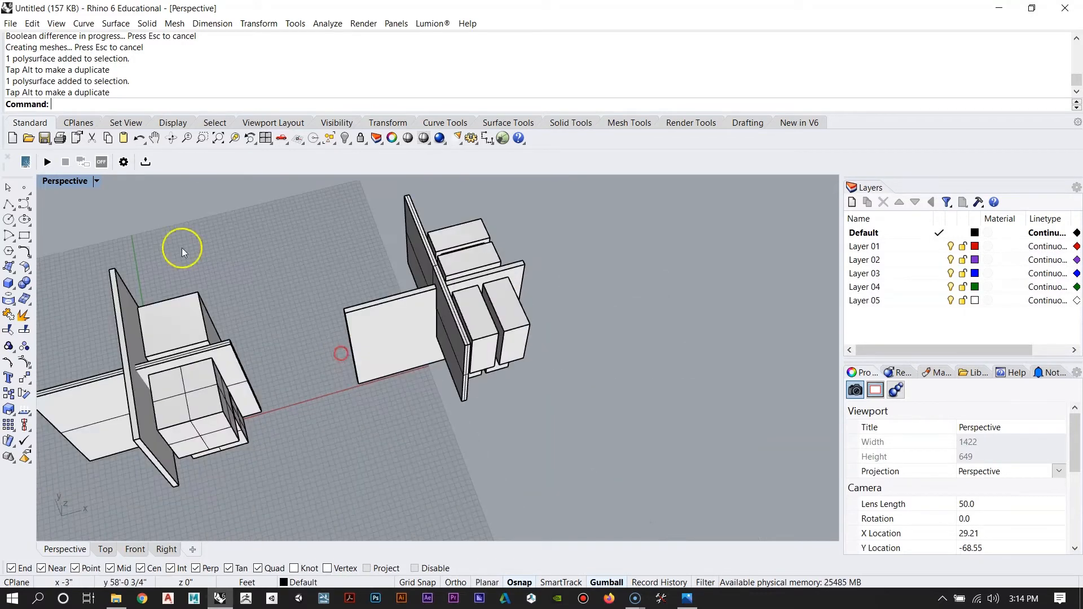
left_click(9, 284)
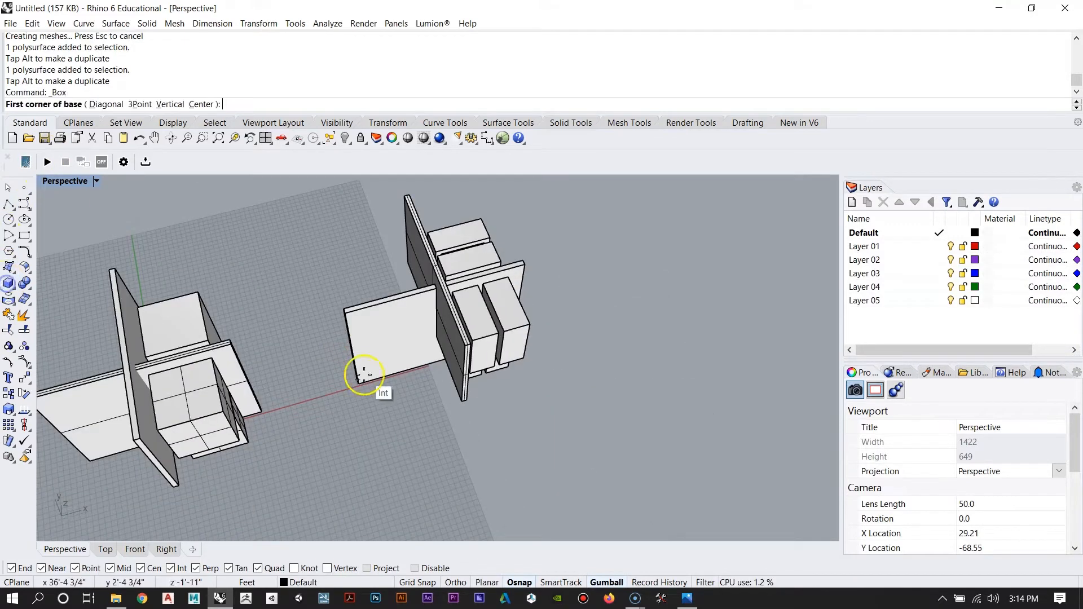
left_click(614, 410)
left_click(561, 468)
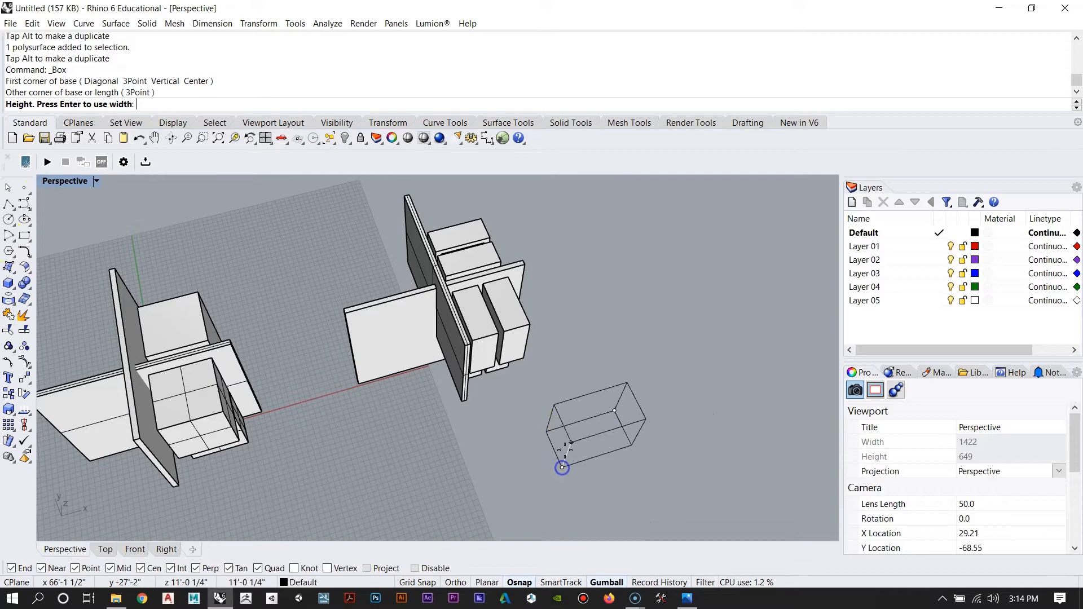
left_click(568, 416)
Step: Move the new box by one of its corners onto the paired boxes behind the middle assembly's long panel
right_click_drag(454, 449, 581, 350)
left_click(580, 350)
right_click_drag(529, 439, 99, 322)
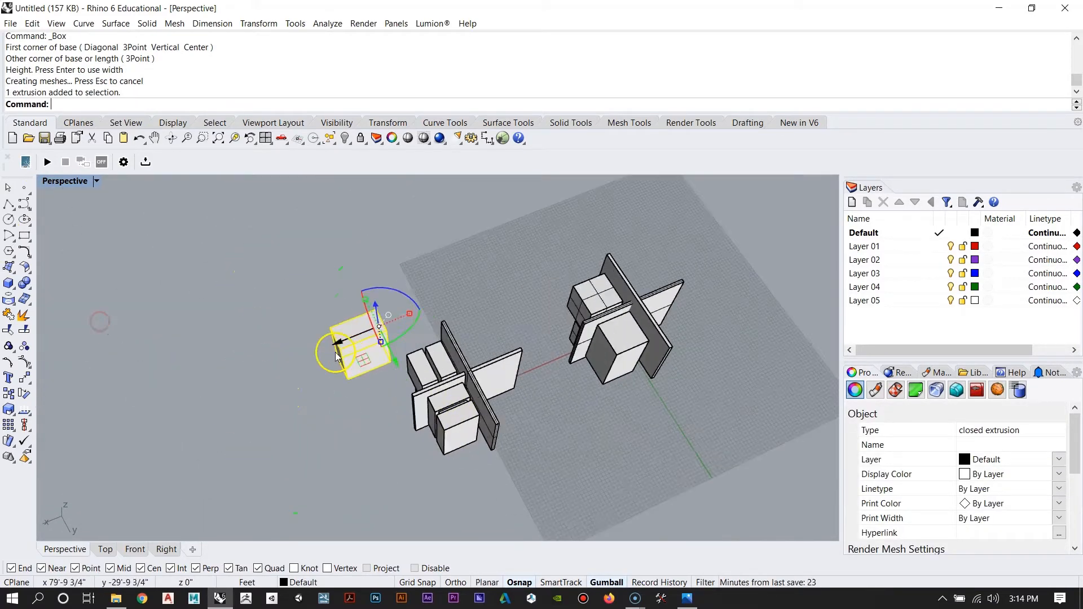
scroll(337, 356, "up", 5)
right_click_drag(430, 388, 380, 336)
scroll(509, 409, "up", 5)
right_click_drag(509, 410, 324, 442)
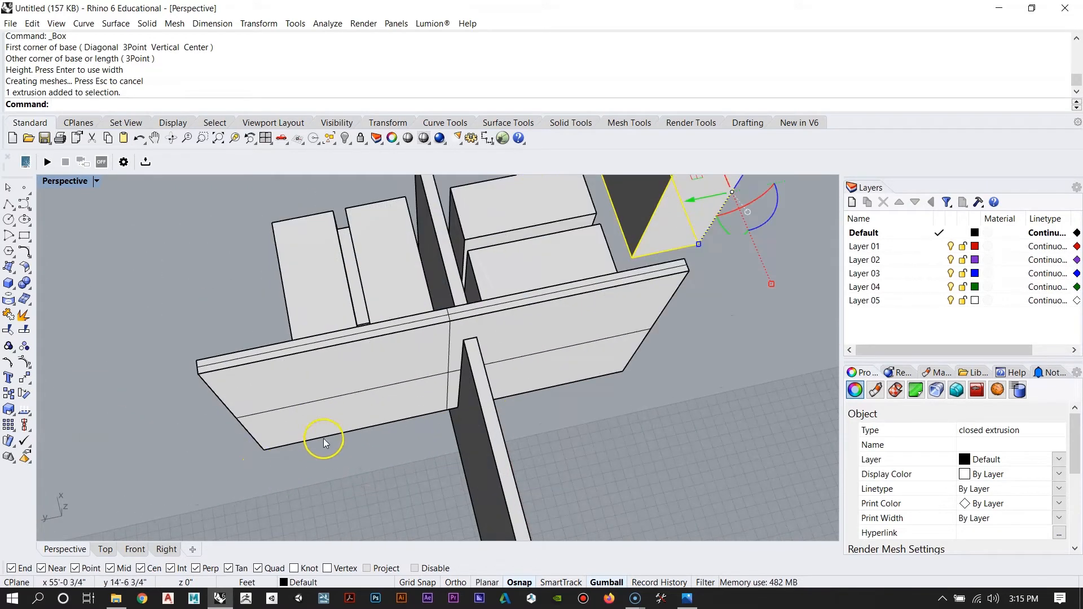
mouse_move(312, 302)
right_mouse_down()
mouse_move(326, 273)
mouse_move(314, 310)
mouse_move(292, 306)
right_mouse_up()
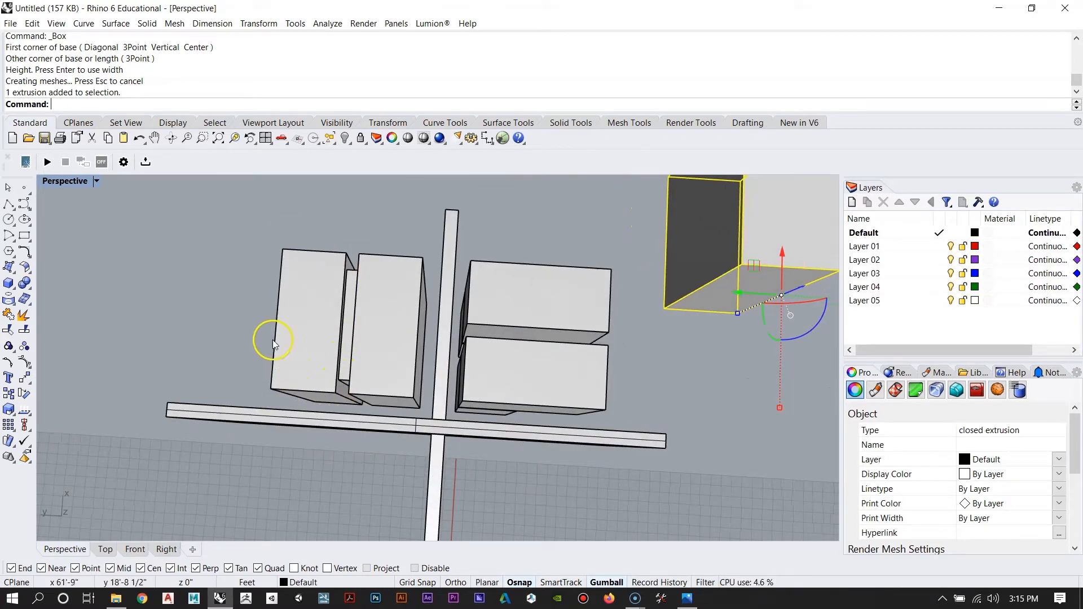
right_click_drag(349, 242, 622, 370)
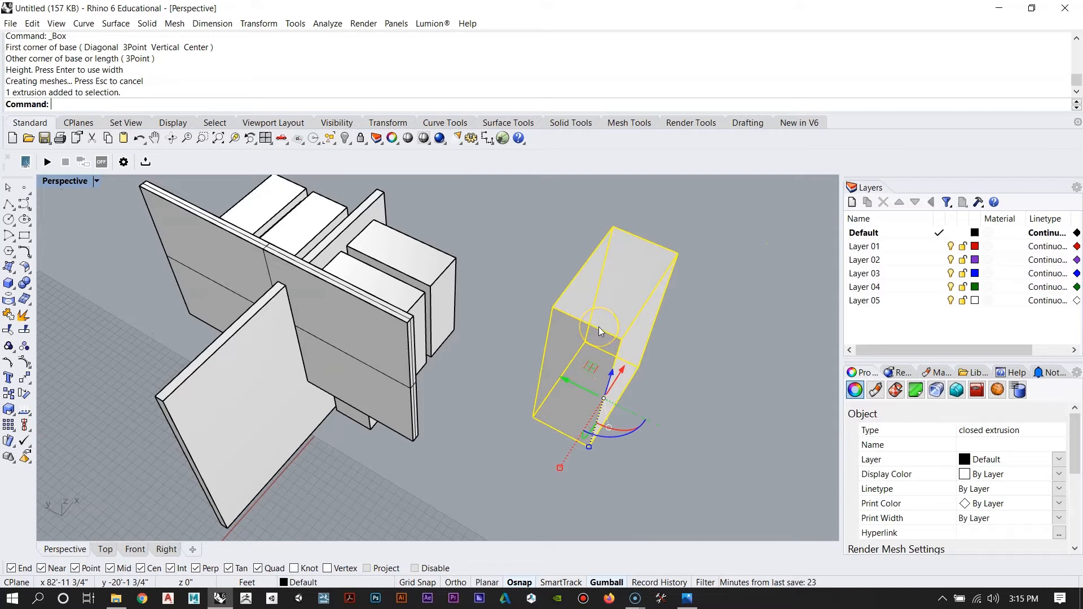
type("M")
key("Return")
left_click(532, 420)
scroll(533, 422, "down", 8)
right_click_drag(491, 421, 720, 377)
scroll(479, 285, "up", 9)
right_click_drag(366, 332, 534, 331)
right_click_drag(564, 247, 483, 410)
left_click(446, 309)
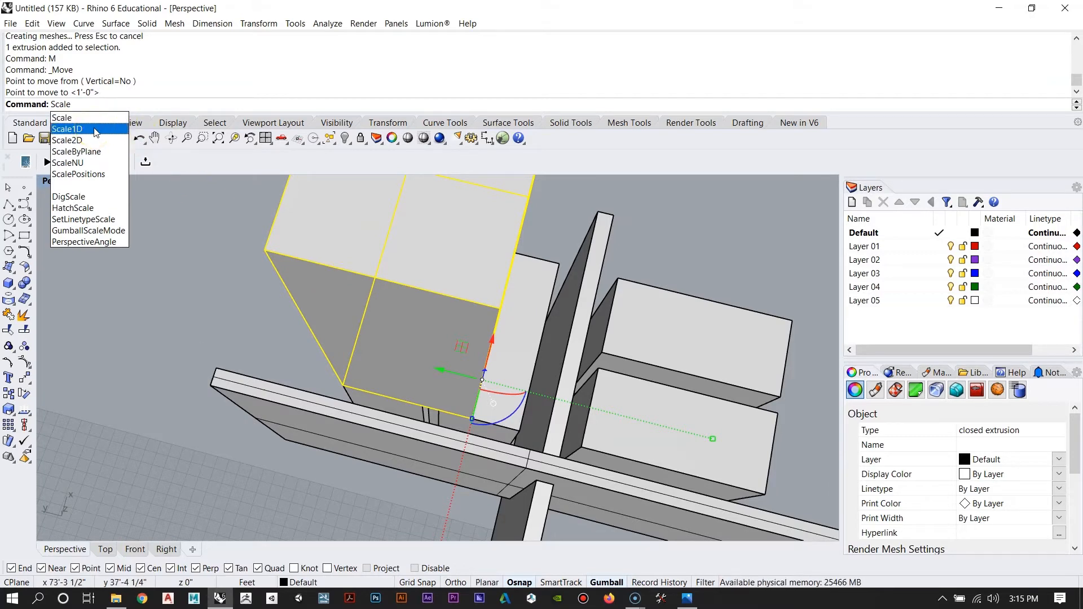
Step: Narrow the box with Scale1D from its outer corner so its width matches the neighbouring box below it
left_click(94, 128)
right_click_drag(460, 372, 583, 302)
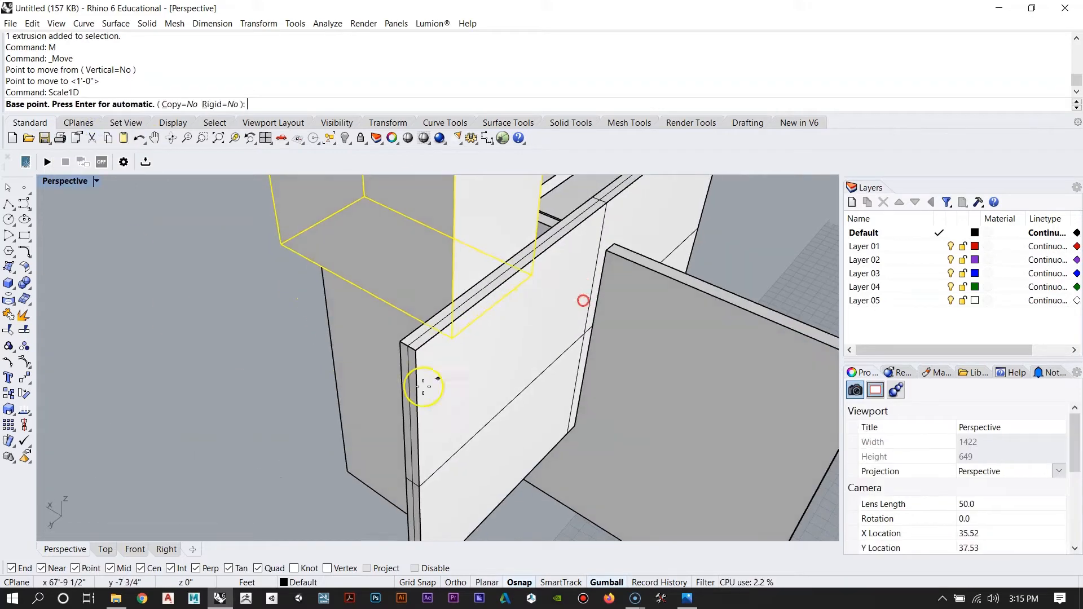
scroll(427, 375, "down", 2)
scroll(423, 356, "up", 3)
right_click_drag(423, 356, 561, 316)
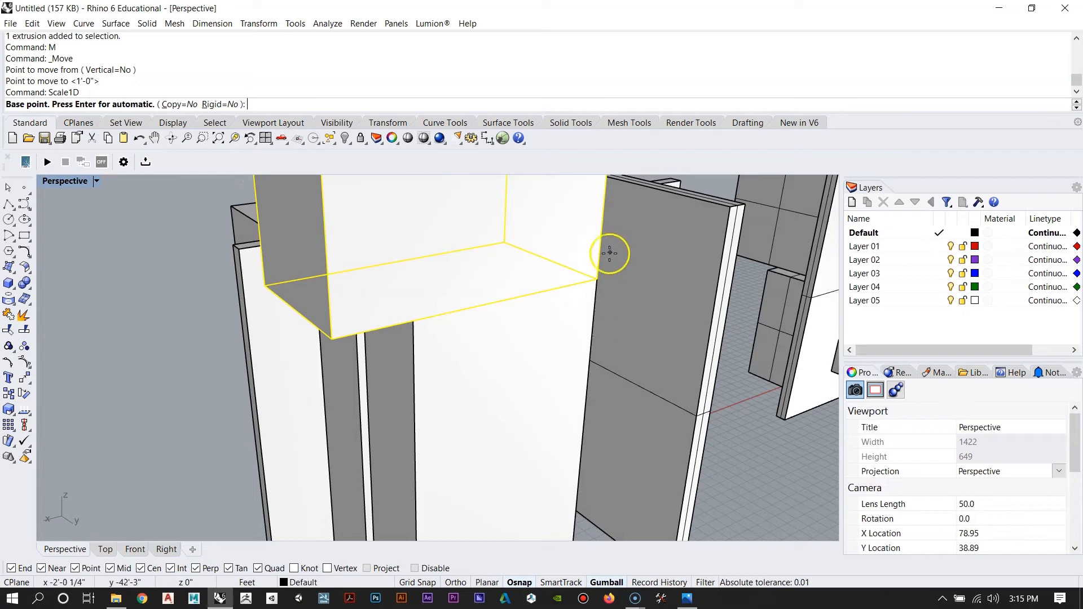
left_click(599, 280)
right_click_drag(600, 281, 346, 383)
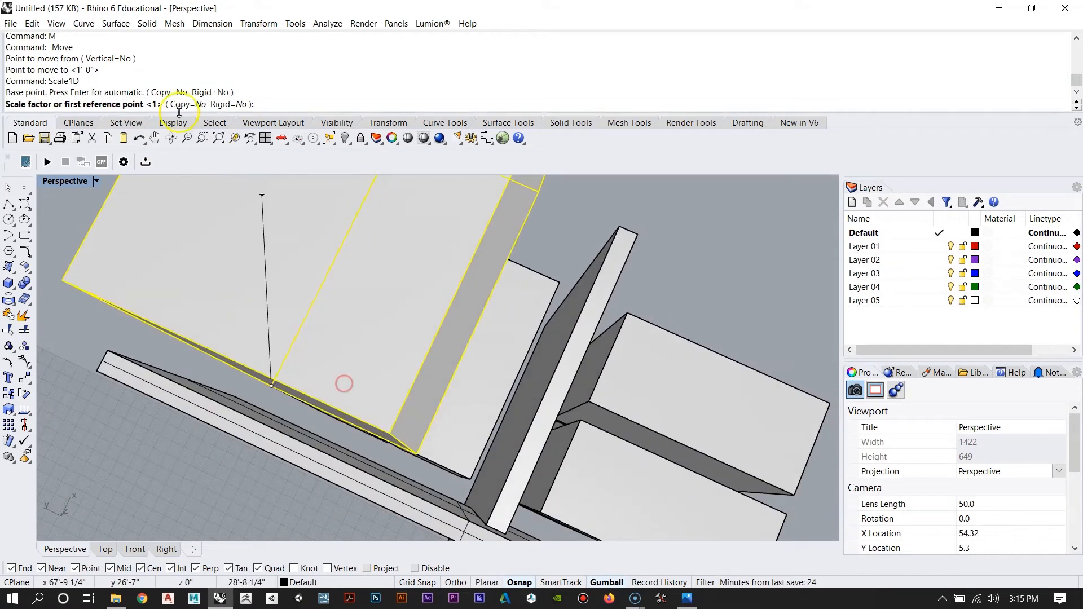
mouse_move(299, 350)
right_mouse_down()
mouse_move(310, 370)
mouse_move(254, 346)
mouse_move(287, 359)
right_mouse_up()
right_click_drag(315, 405, 376, 422)
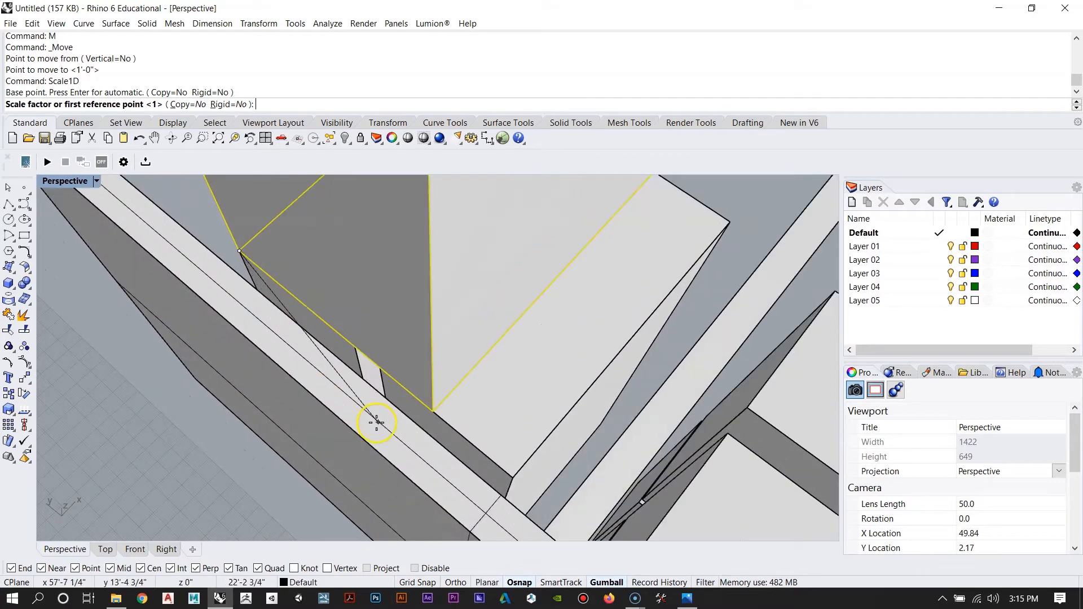
left_click(433, 410)
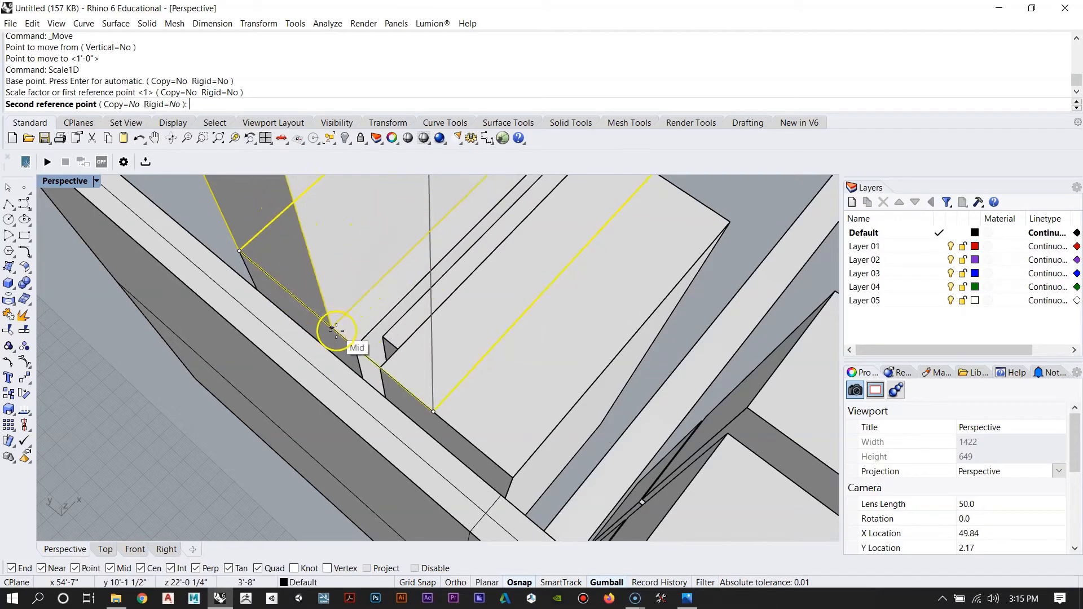
left_click(352, 345)
Step: Slide the narrowed box down and across so it passes through the long vertical panel in line with the neighbouring box
right_click_drag(401, 359, 266, 306)
left_click(367, 295)
scroll(522, 371, "down", 7)
right_click_drag(522, 371, 532, 398)
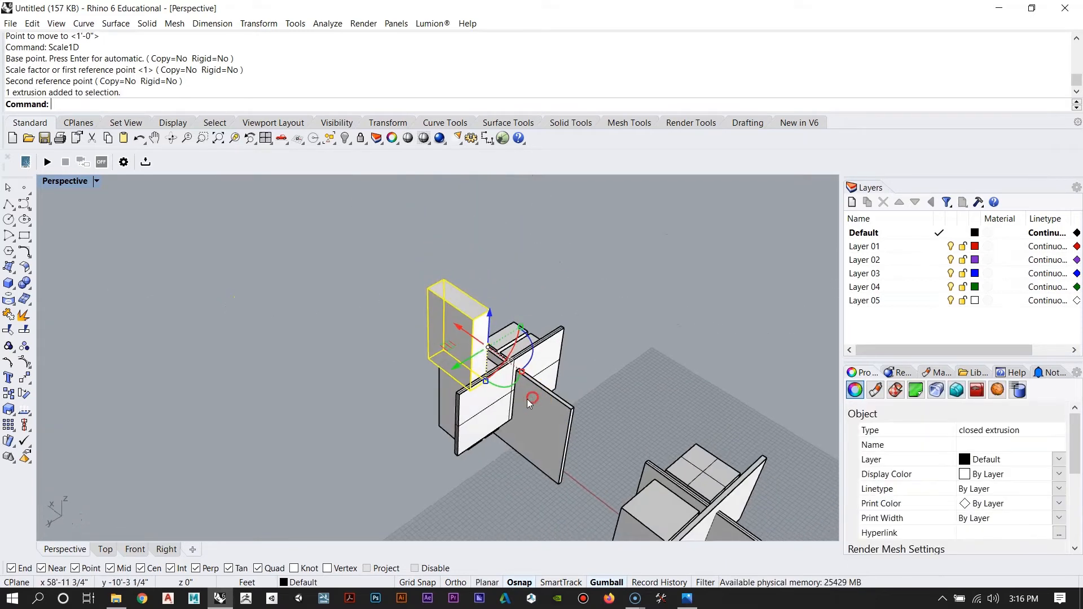
scroll(527, 400, "up", 6)
left_click_drag(427, 284, 560, 358)
right_click_drag(243, 338, 430, 377)
key("Escape")
scroll(537, 310, "up", 6)
right_click_drag(621, 355, 534, 329)
left_click(620, 321)
right_click_drag(621, 322, 503, 354)
left_click_drag(537, 349, 559, 352)
right_click_drag(220, 290, 443, 245)
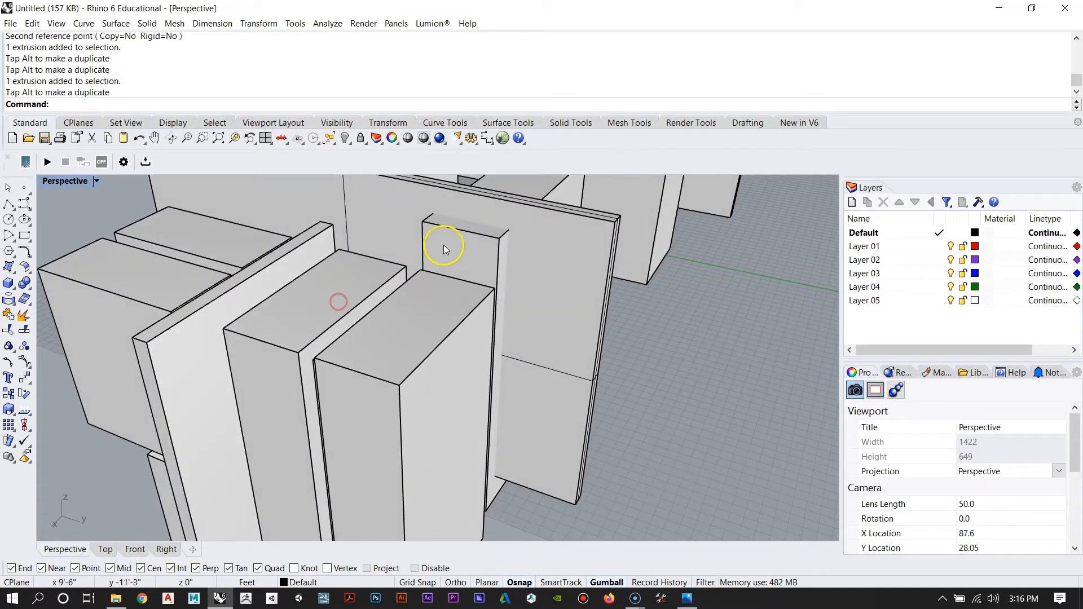
Step: Move the box vertically (Vertical=Yes) from its top corner so its top aligns with the top of the neighbouring boxes
left_click(458, 246)
right_click_drag(634, 334, 590, 353)
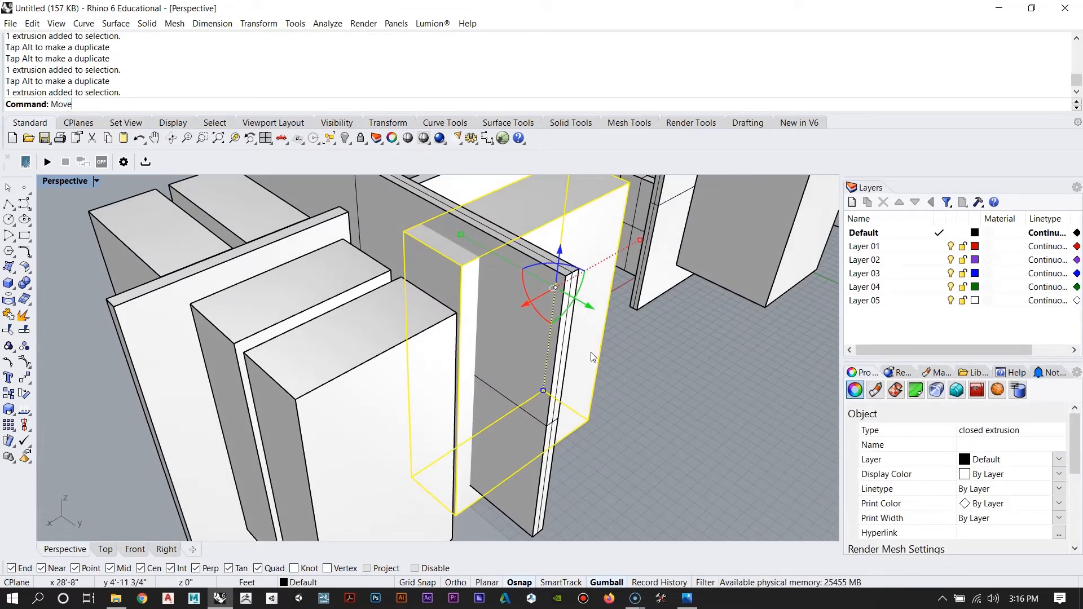
type("Move")
key("Return")
scroll(549, 354, "up", 2)
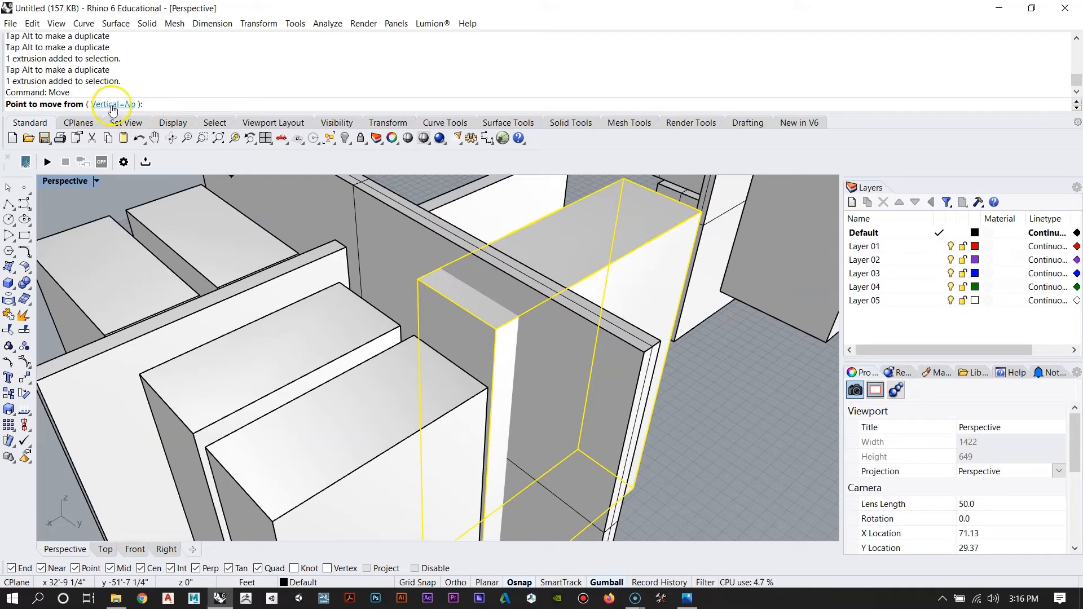
right_click_drag(580, 400, 397, 375)
scroll(389, 341, "up", 3)
right_click_drag(379, 333, 412, 282)
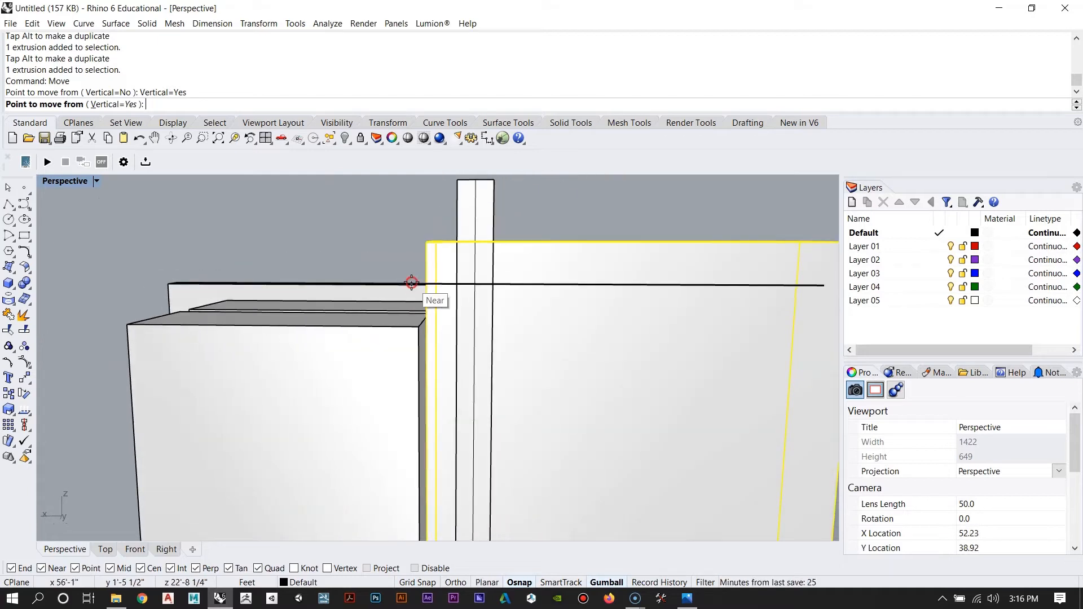
left_click(422, 244)
right_click_drag(394, 220, 414, 268)
scroll(398, 313, "down", 6)
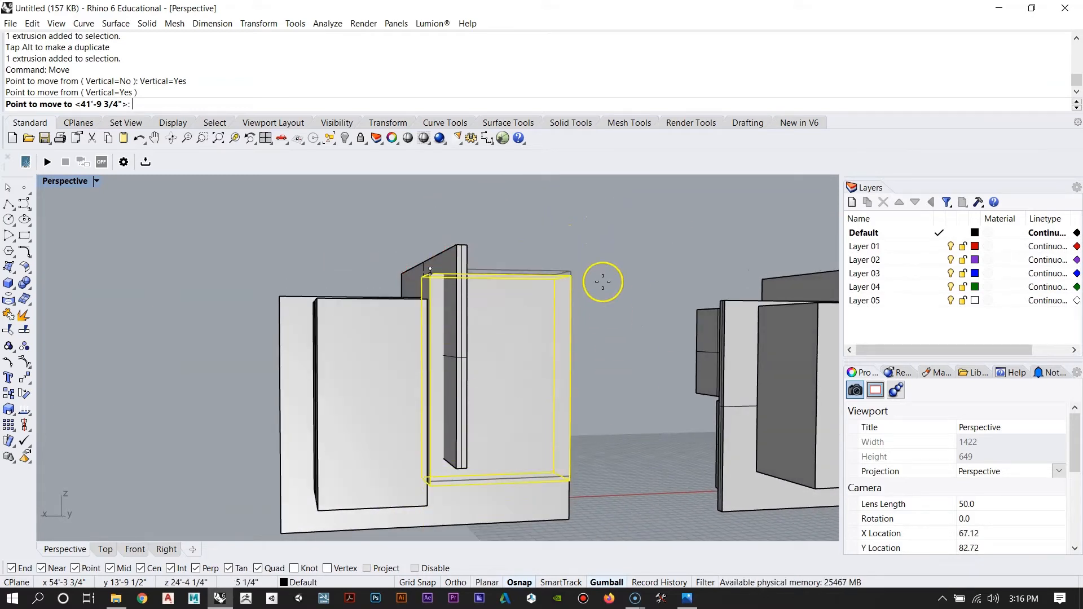
right_click_drag(621, 225, 543, 261)
scroll(389, 247, "up", 8)
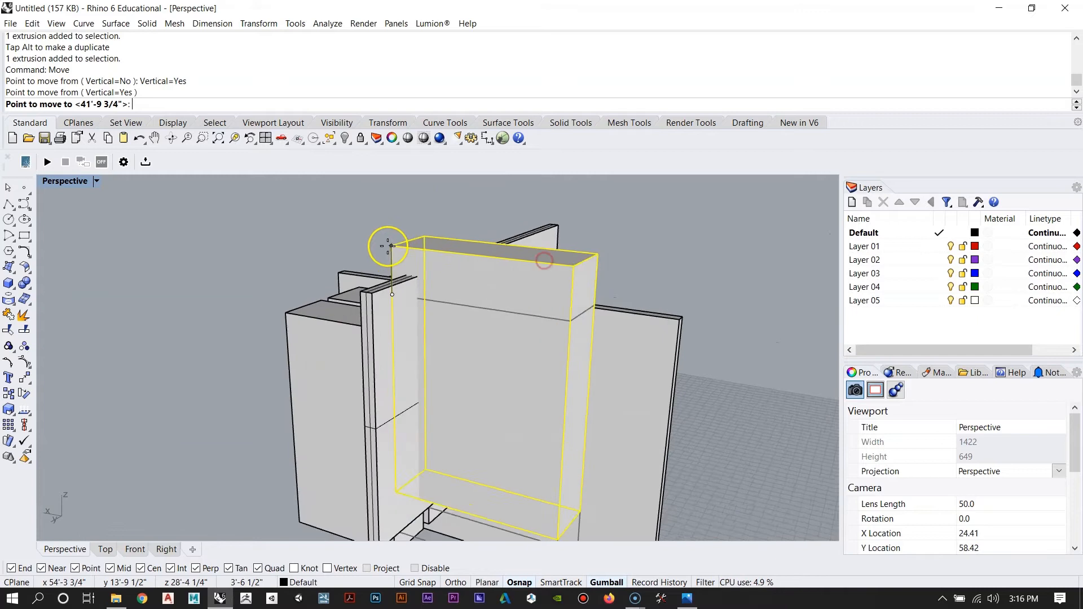
right_click_drag(144, 402, 216, 420)
right_click_drag(327, 405, 396, 375)
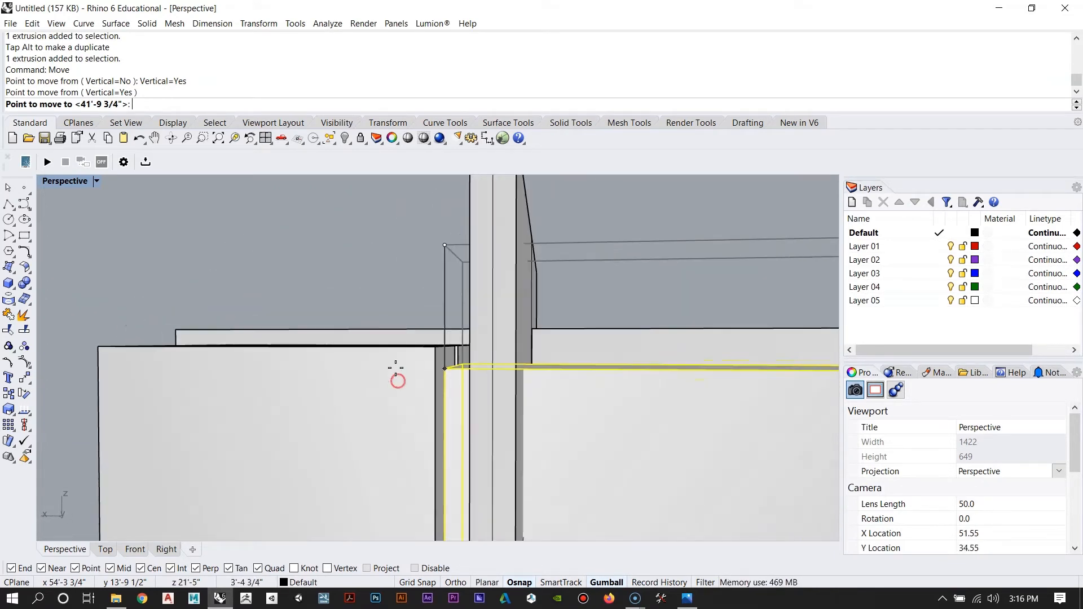
left_click(399, 350)
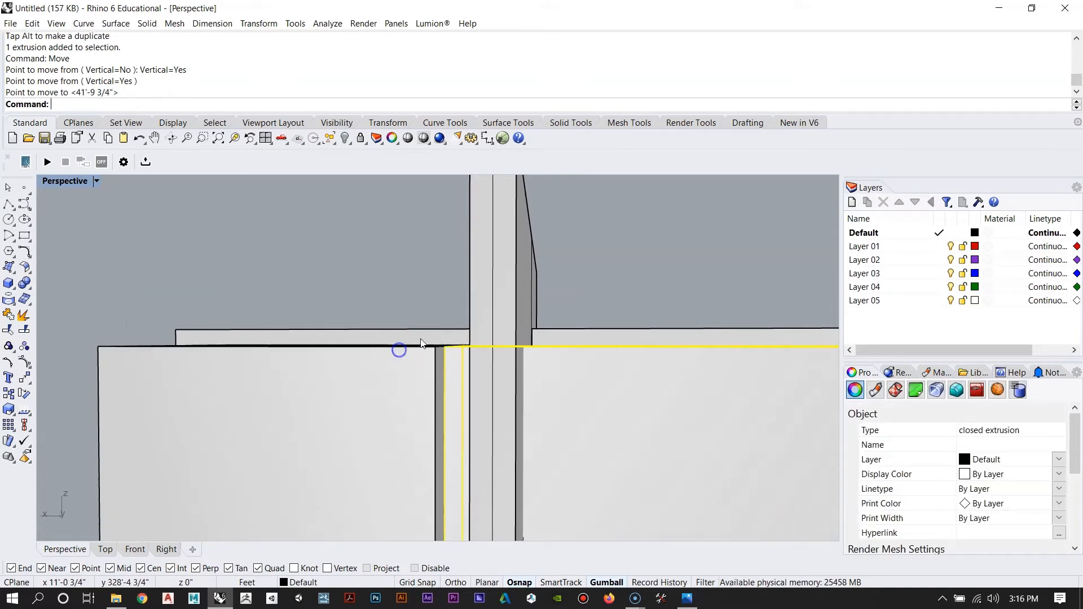
Step: Examine the height and position of the box where it passes through the long vertical panel
scroll(451, 338, "down", 7)
right_click_drag(533, 329, 465, 349)
scroll(452, 338, "down", 5)
scroll(441, 405, "up", 7)
key("Escape")
right_click_drag(416, 293, 474, 397)
left_click(395, 338)
key("Escape")
right_click_drag(545, 232, 524, 300)
Step: Shorten the box vertically with Scale1D, using its top corner as the base point and its bottom corner as the first reference
left_click(523, 300)
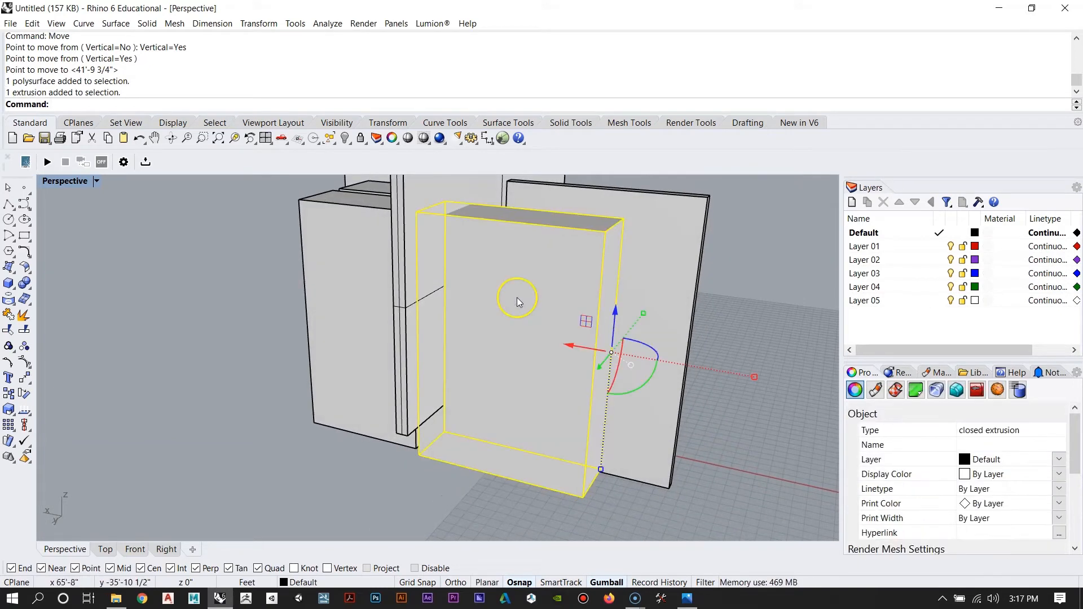
key("BackSpace")
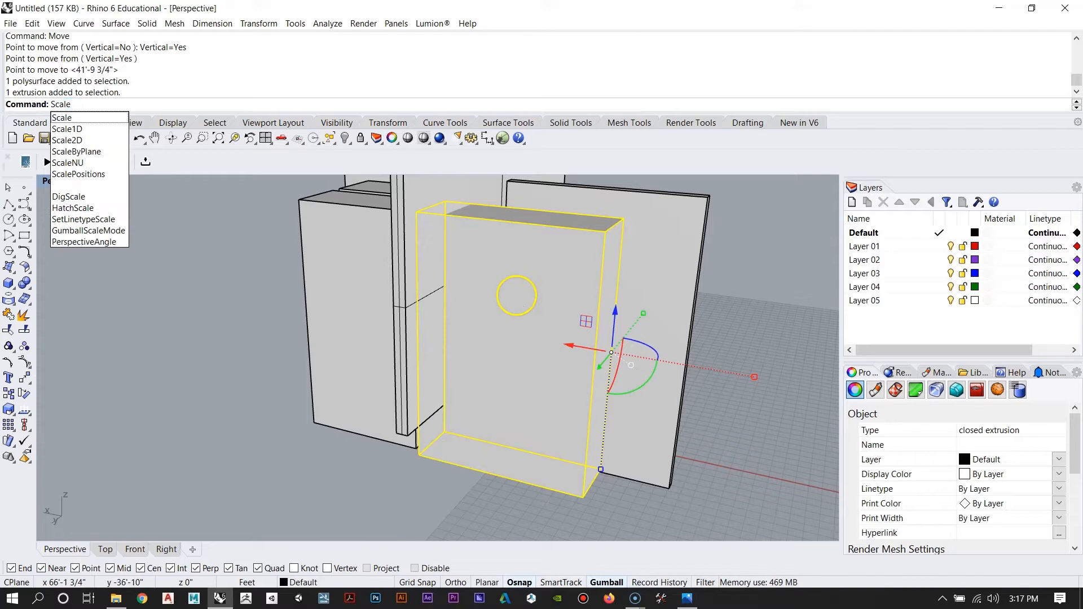
left_click(88, 132)
right_click_drag(442, 205, 551, 286)
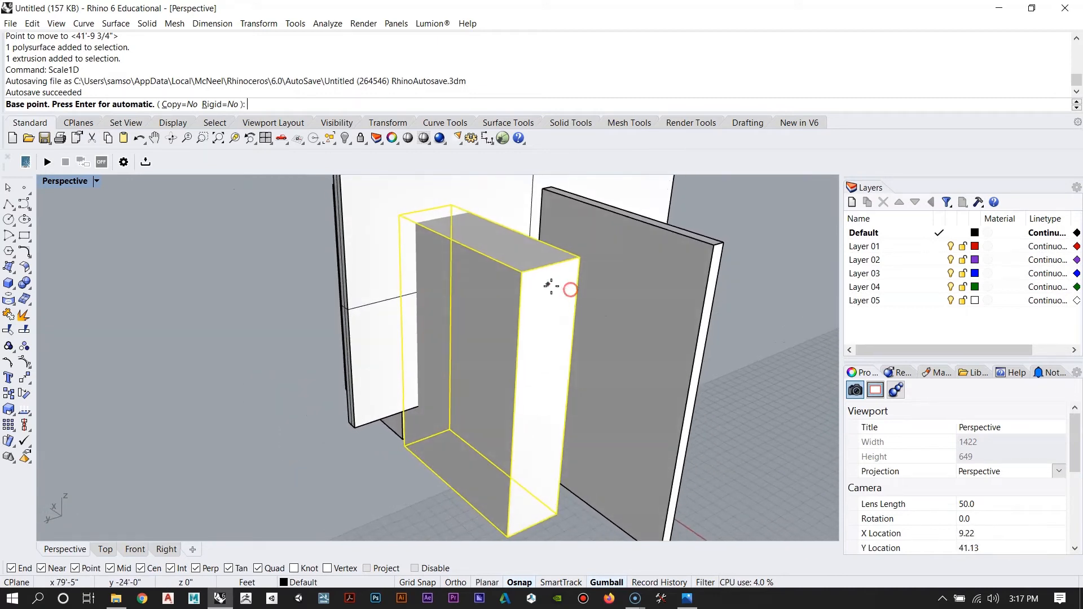
left_click(521, 271)
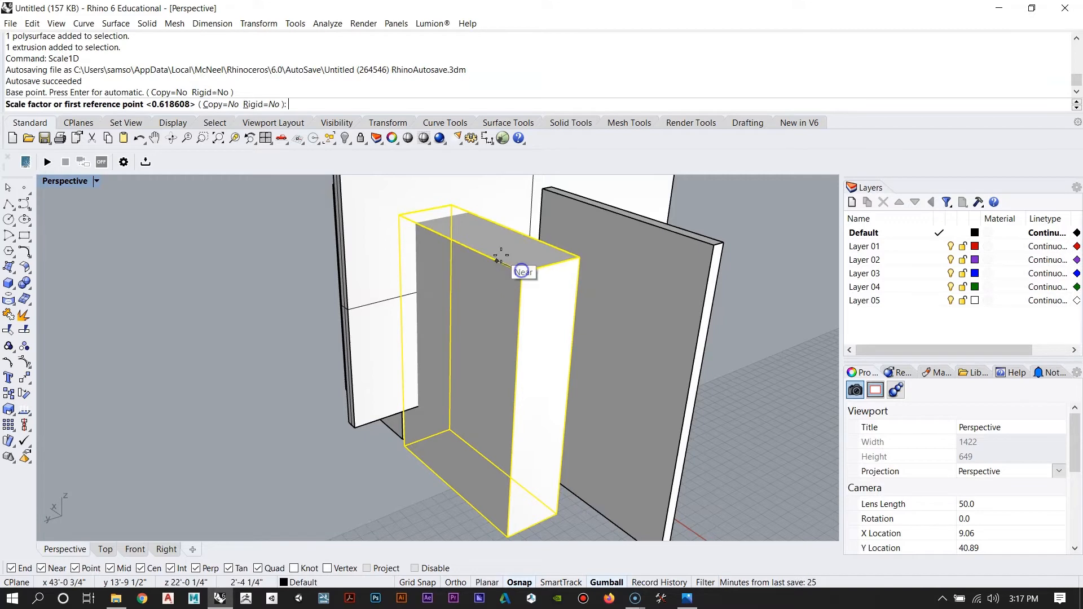
scroll(500, 259, "down", 5)
scroll(488, 345, "up", 5)
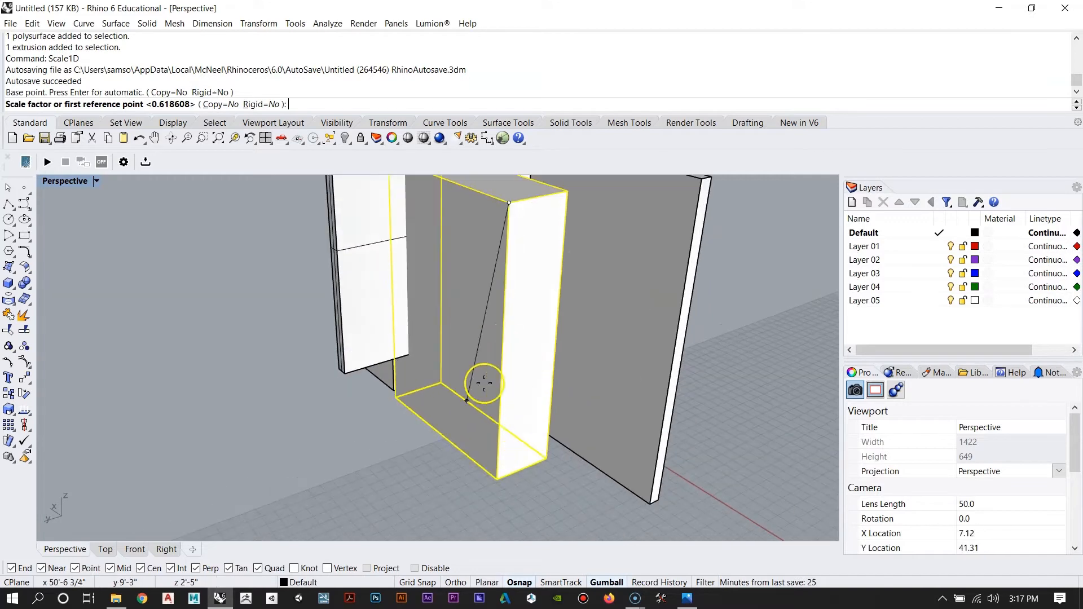
left_click(494, 478)
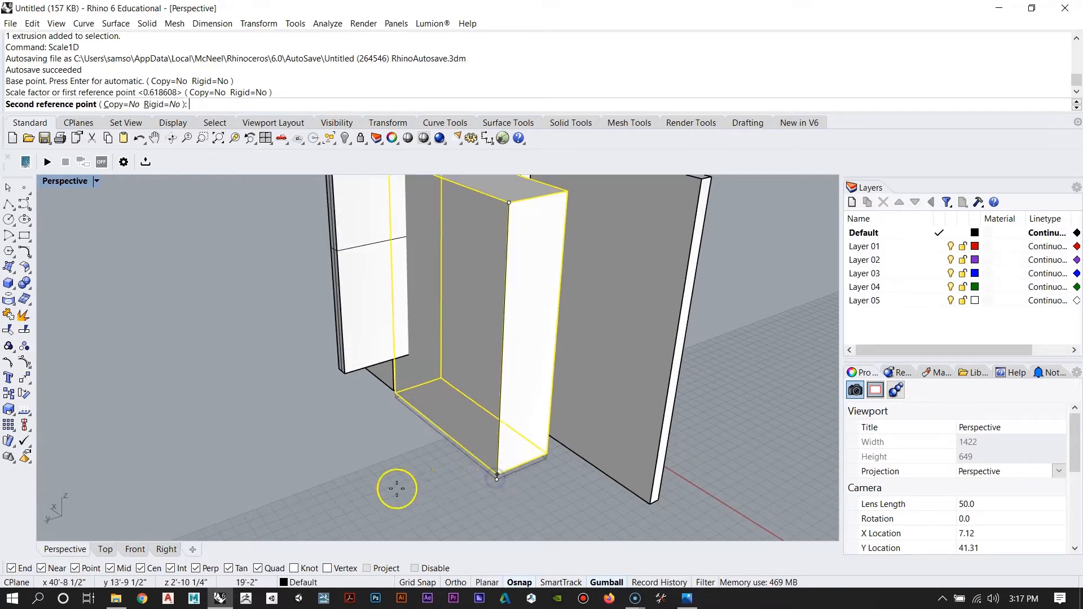
right_click_drag(246, 425, 220, 358)
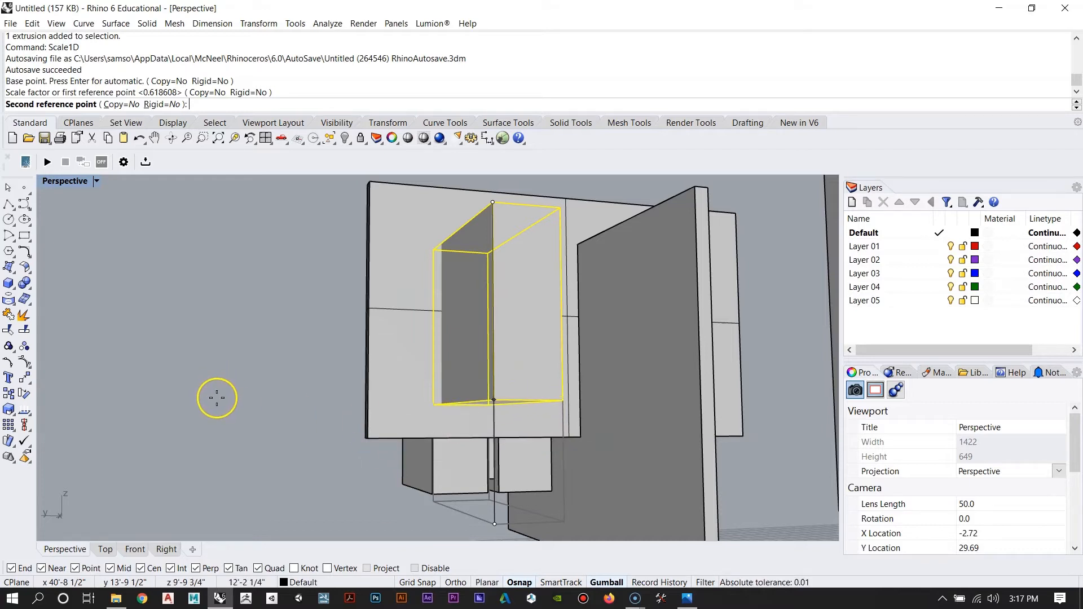
left_click(552, 209)
key("Escape")
Step: Set the second Scale1D reference point so the shortened box ends above the long vertical panel's lower edge
right_click_drag(455, 245, 476, 370)
left_click(586, 286)
scroll(578, 278, "up", 3)
key("Escape")
Step: Subtract the shortened box from the long vertical panel with BooleanDifference, using DeleteInput=No to keep the box
left_click(460, 367)
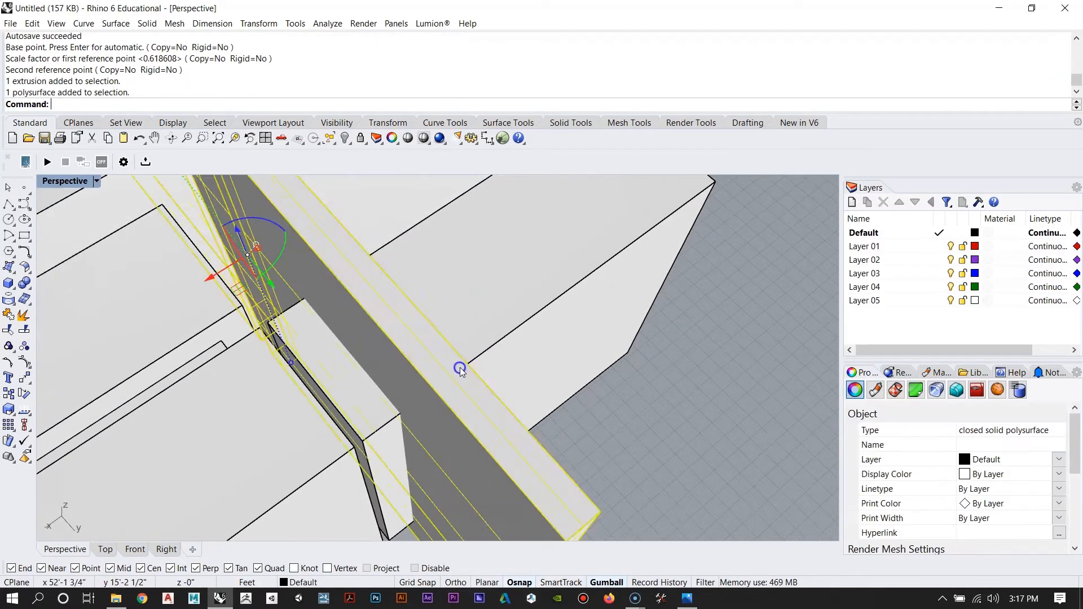
scroll(460, 368, "down", 5)
left_click(538, 411)
right_click_drag(597, 422, 455, 353)
type("Bool")
key("Return")
left_click(382, 239)
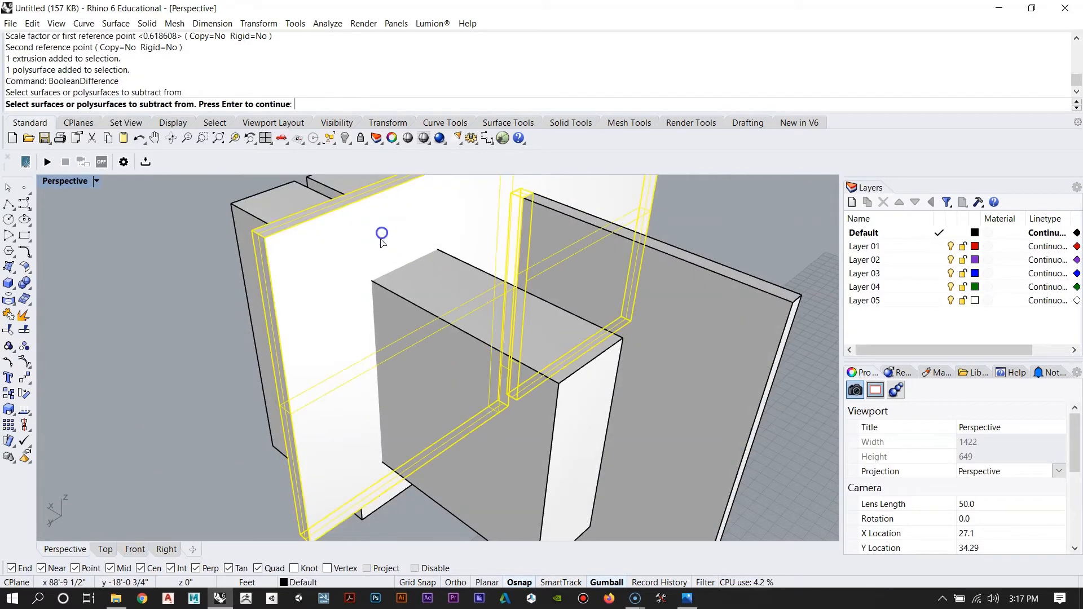
key("Return")
scroll(533, 385, "down", 4)
left_click(499, 381)
key("Return")
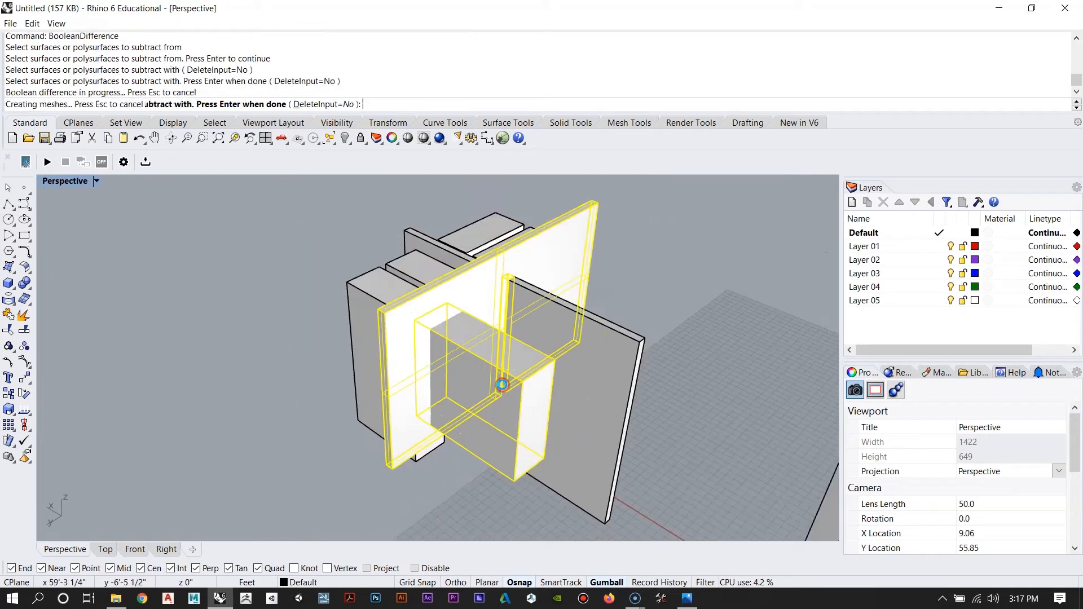
Step: Slide the cutter box out of the long panel, well clear of the assembly
left_click(493, 363)
right_click_drag(493, 363, 502, 386)
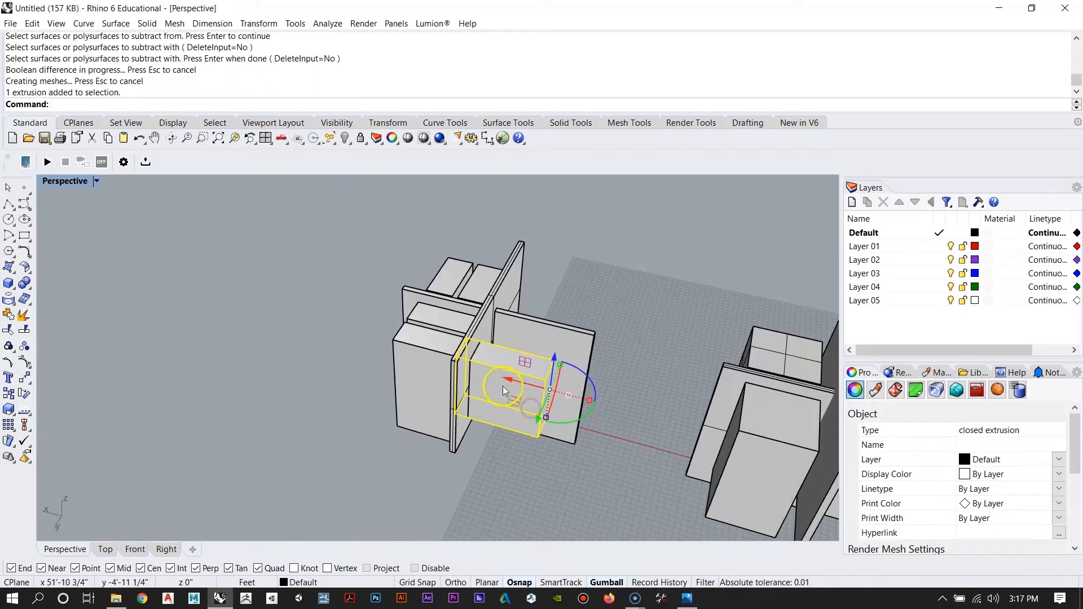
left_click_drag(503, 386, 272, 330)
key("Escape")
Step: Examine the new opening from both sides of the long panel and compare it with the House VI diagram
scroll(489, 395, "up", 7)
right_click_drag(602, 440, 431, 261)
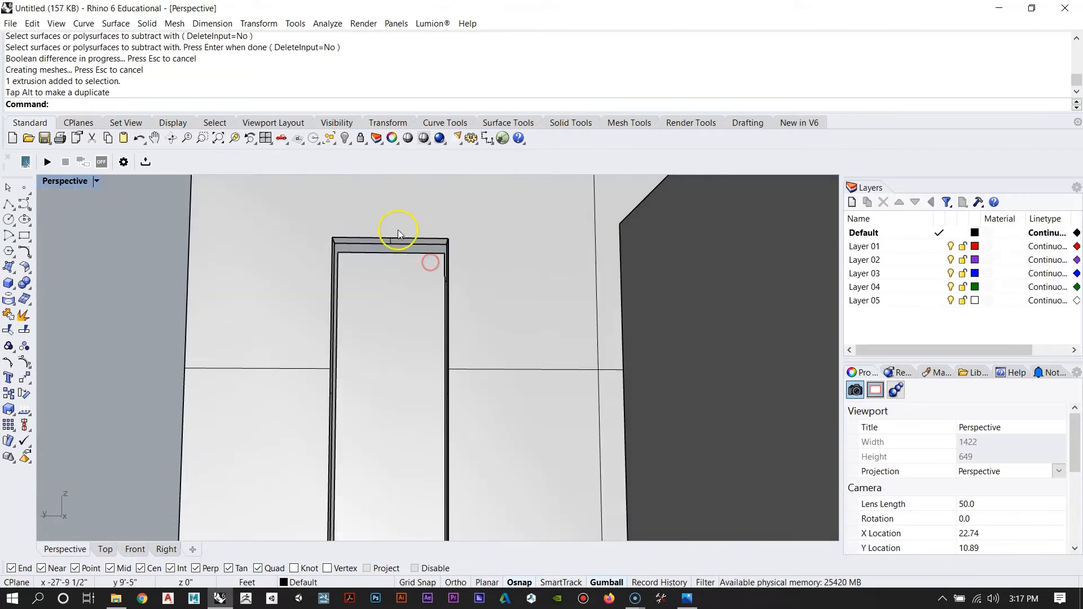
right_click_drag(629, 446, 782, 395)
right_click_drag(398, 261, 553, 338)
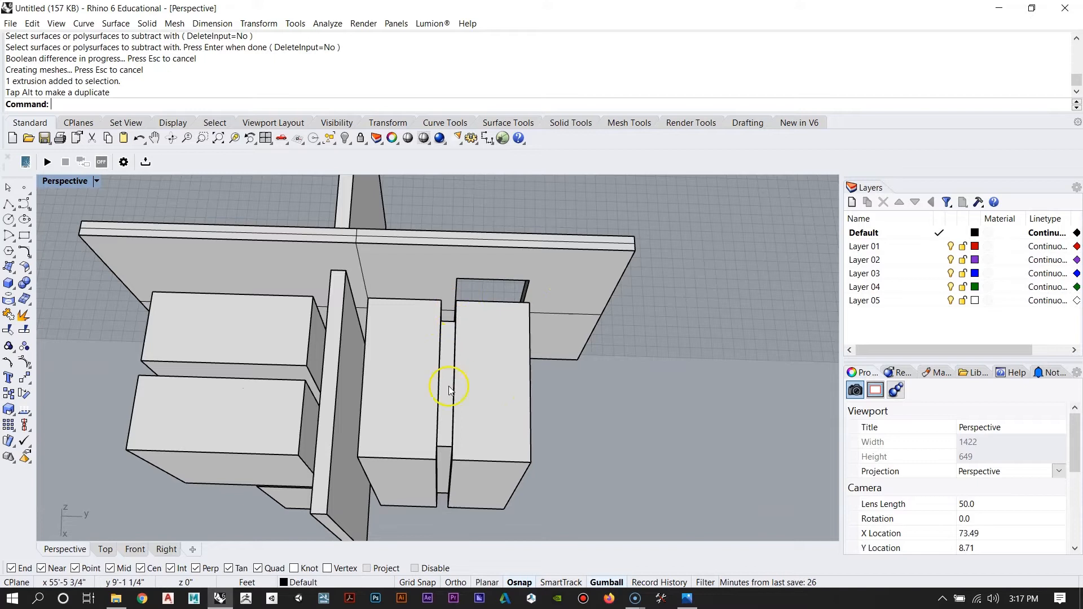
right_click_drag(554, 501, 260, 248)
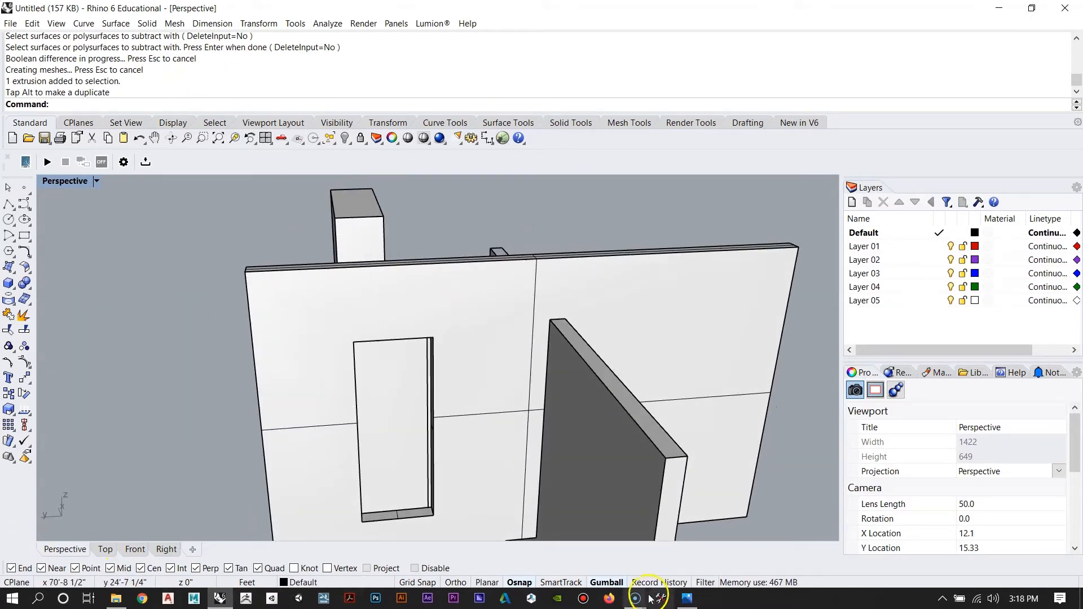
left_click(687, 603)
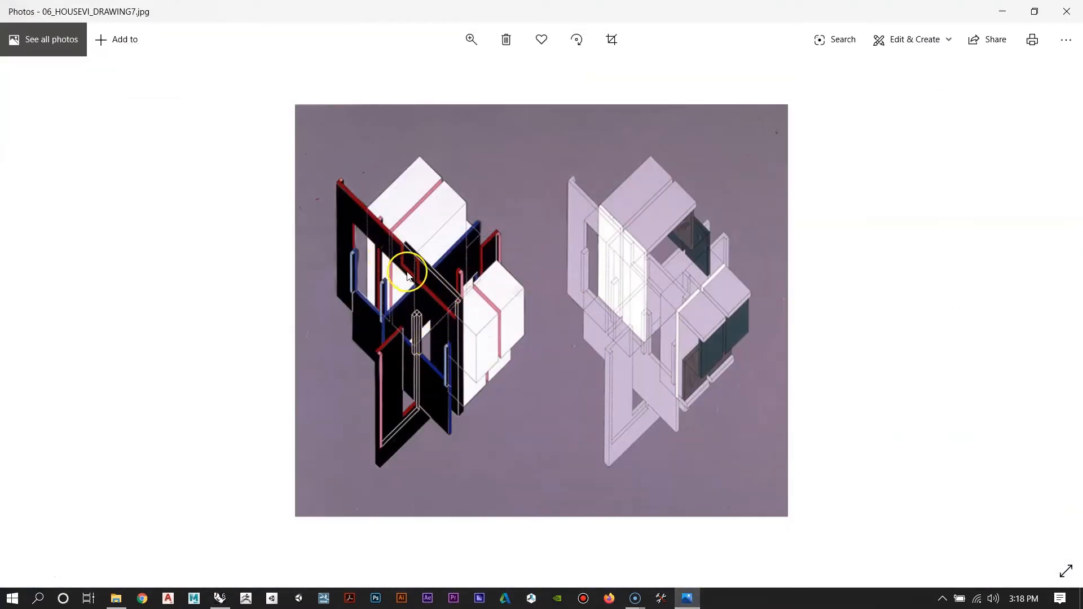
left_click(1004, 11)
right_click_drag(423, 319, 409, 342)
left_click(685, 600)
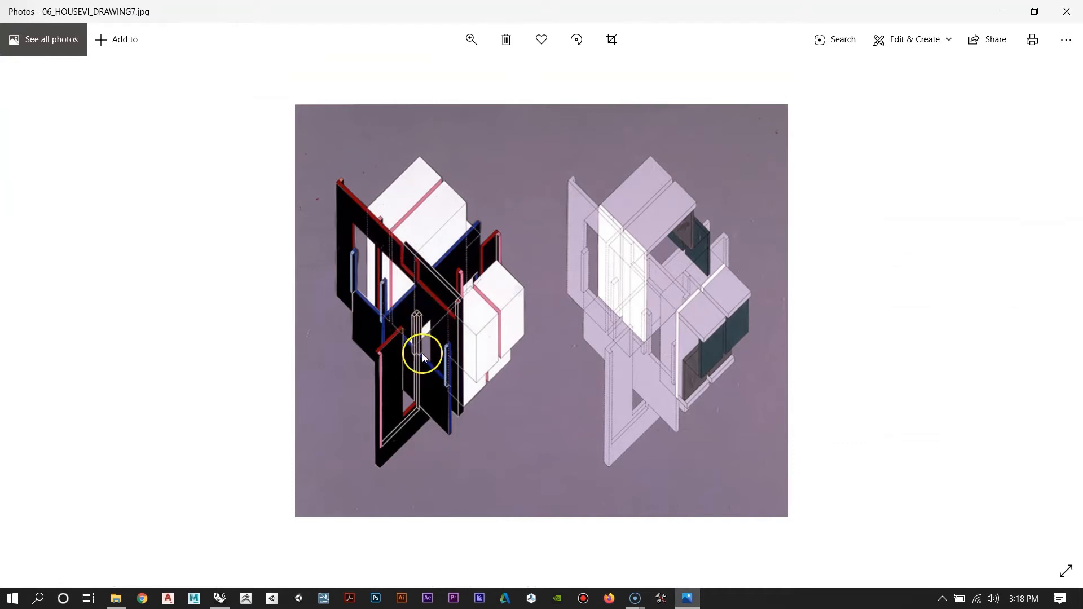
left_click(993, 17)
right_click_drag(508, 327, 603, 337)
scroll(602, 336, "down", 5)
Step: Move the cutter box from its top corner to the upper corner of the opening nearest the crossing panel
left_click(323, 267)
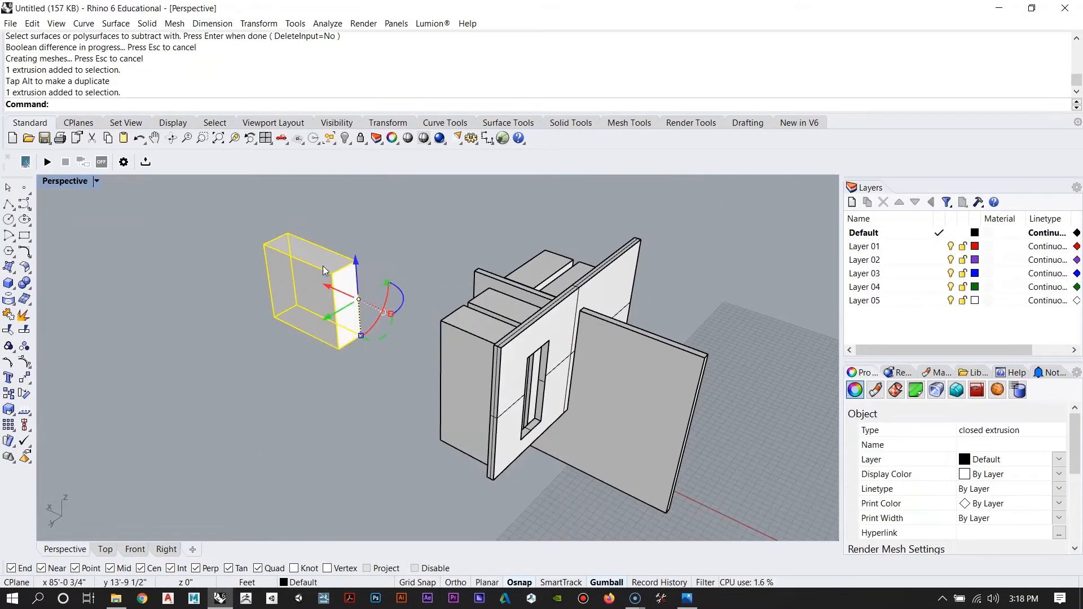
type("m")
key("Return")
left_click(266, 240)
scroll(684, 370, "up", 4)
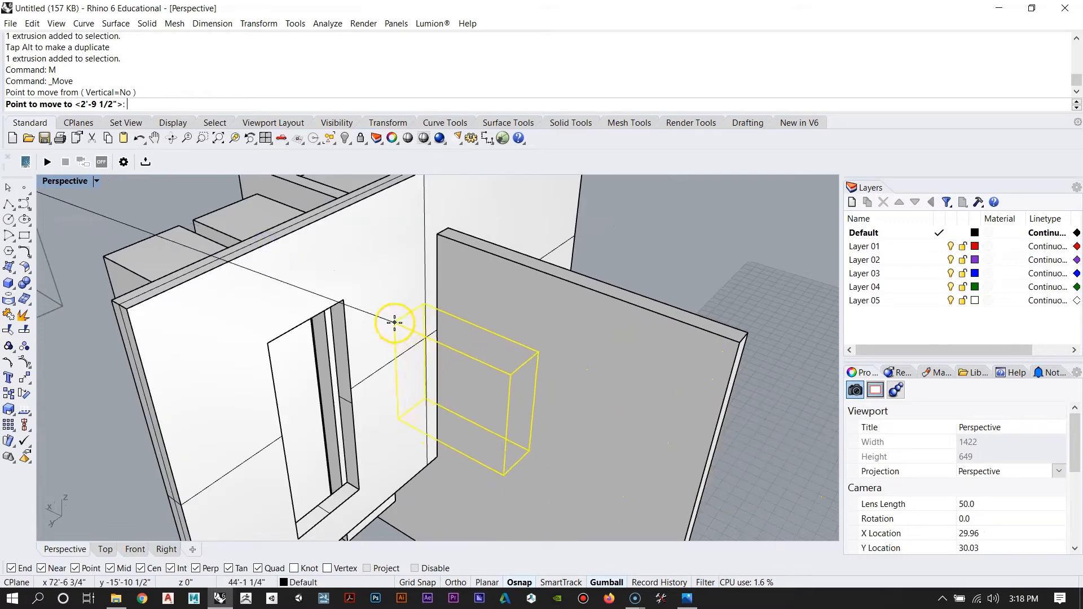
left_click(344, 301)
key("Escape")
right_click_drag(479, 364, 409, 328)
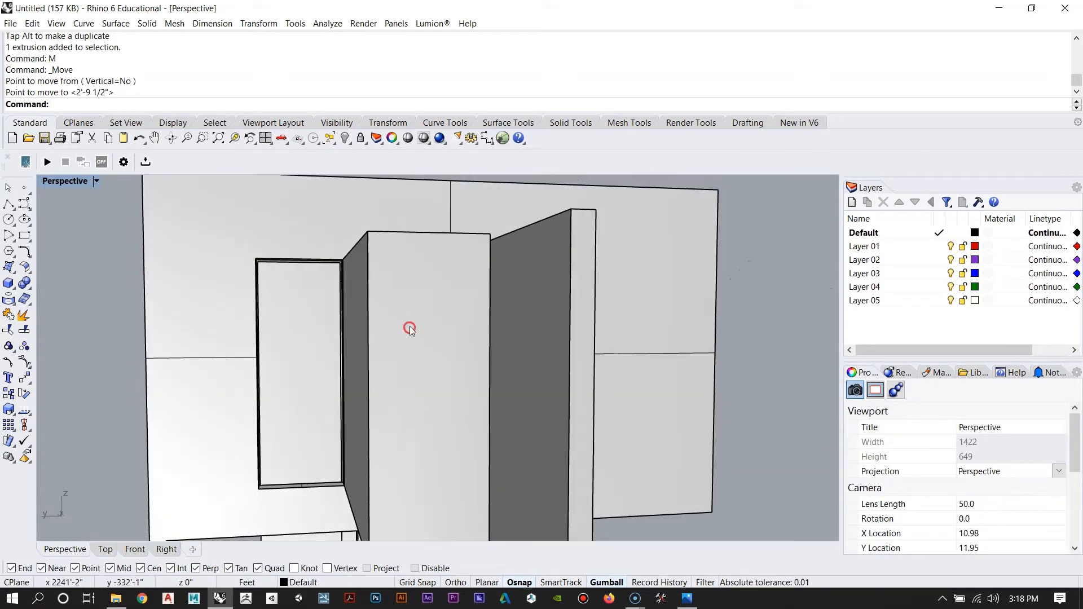
Step: Slide the cutter box sideways toward the crossing panel, leaving a narrow strip of panel beside the existing opening
left_click(411, 325)
key("Escape")
right_click_drag(419, 285, 432, 454)
left_click(449, 356)
left_click_drag(442, 445, 458, 422)
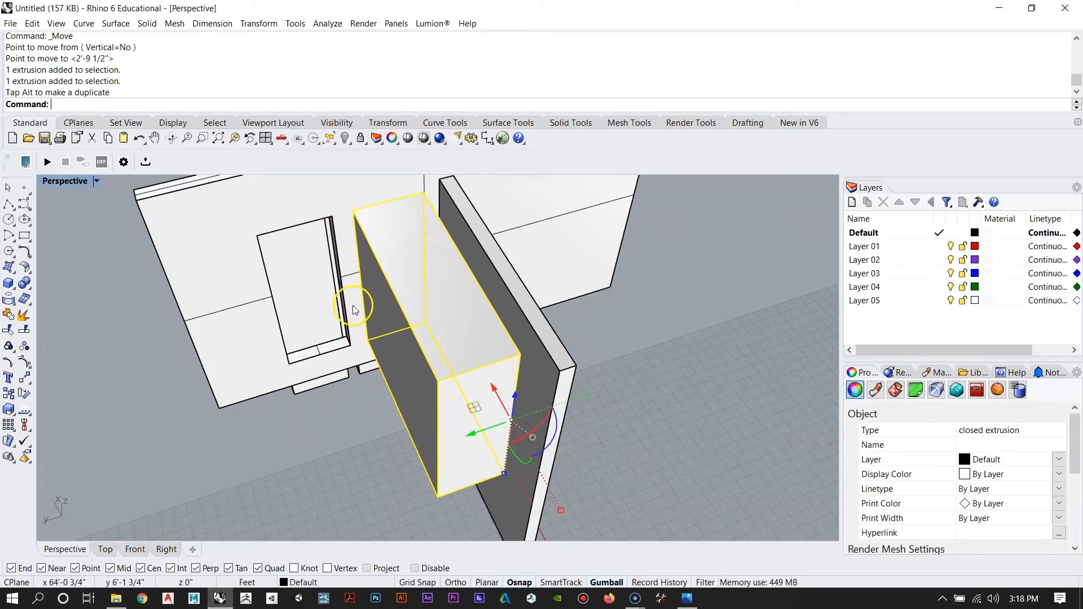
Step: Examine the gaps between the cutter box, the existing opening and the crossing panel
right_click_drag(525, 364, 472, 271)
scroll(472, 271, "down", 5)
scroll(471, 271, "up", 5)
right_click_drag(381, 282, 258, 277)
scroll(402, 304, "down", 3)
scroll(358, 267, "up", 5)
right_click_drag(411, 300, 511, 293)
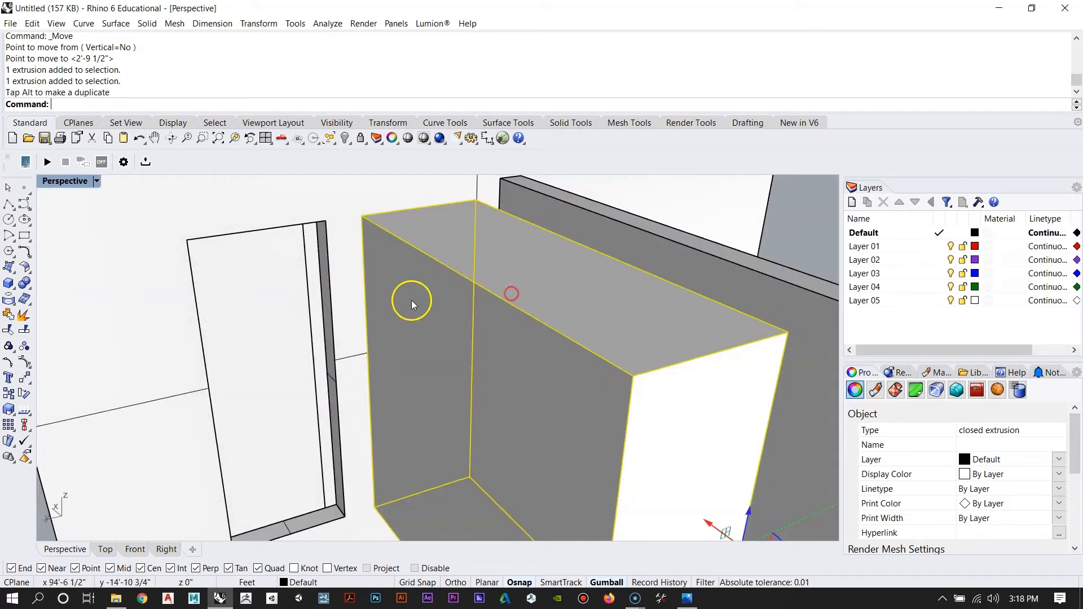
scroll(411, 300, "down", 2)
Step: Widen the cutter box with Scale1D from its top corner beside the opening to the near top corner of the crossing panel
type("Sc")
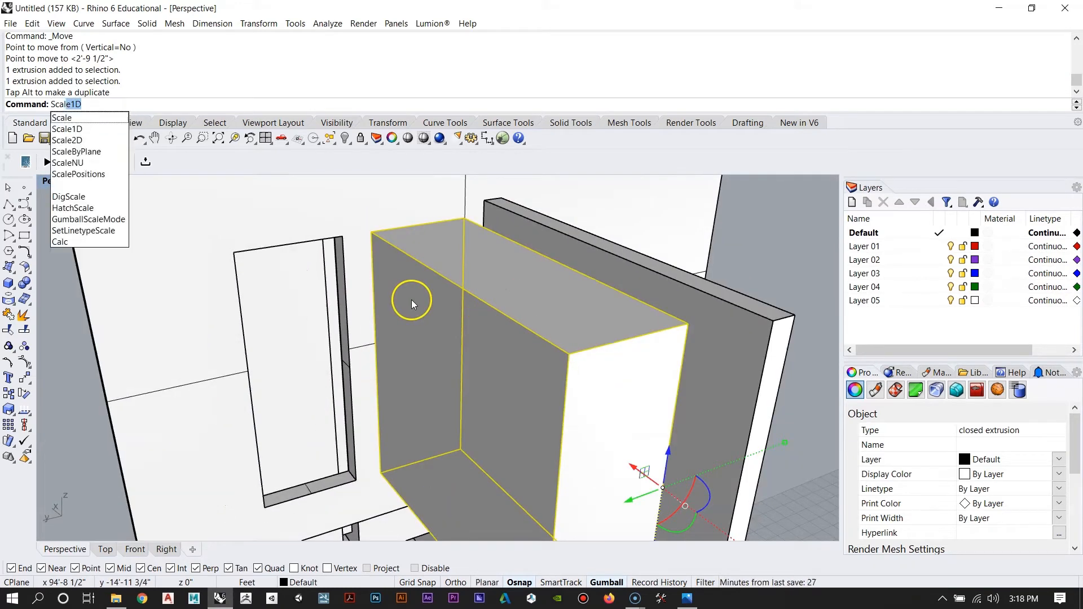
type("al")
key("Return")
mouse_move(425, 305)
right_mouse_down()
mouse_move(422, 242)
mouse_move(430, 280)
mouse_move(410, 318)
right_mouse_up()
scroll(422, 241, "down", 4)
scroll(423, 241, "up", 5)
left_click(365, 307)
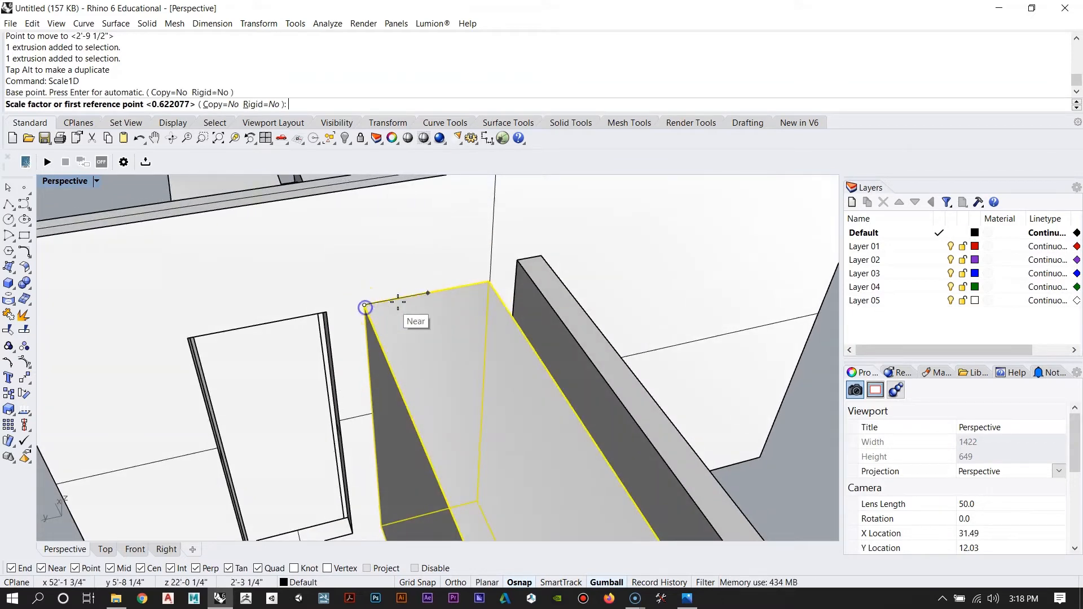
left_click(482, 285)
scroll(490, 299, "down", 4)
scroll(474, 299, "up", 6)
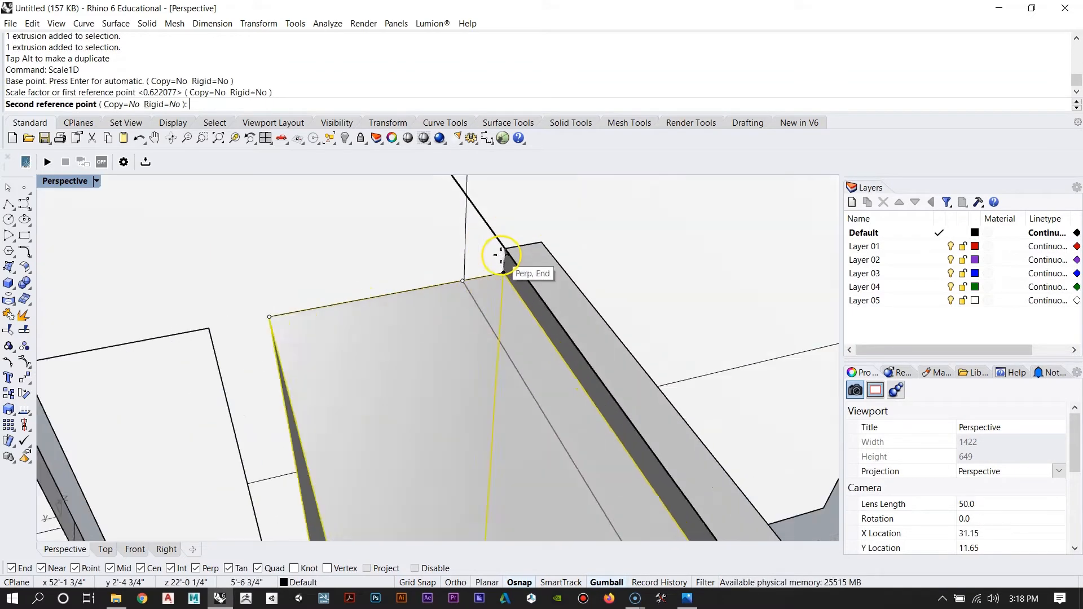
scroll(501, 259, "up", 2)
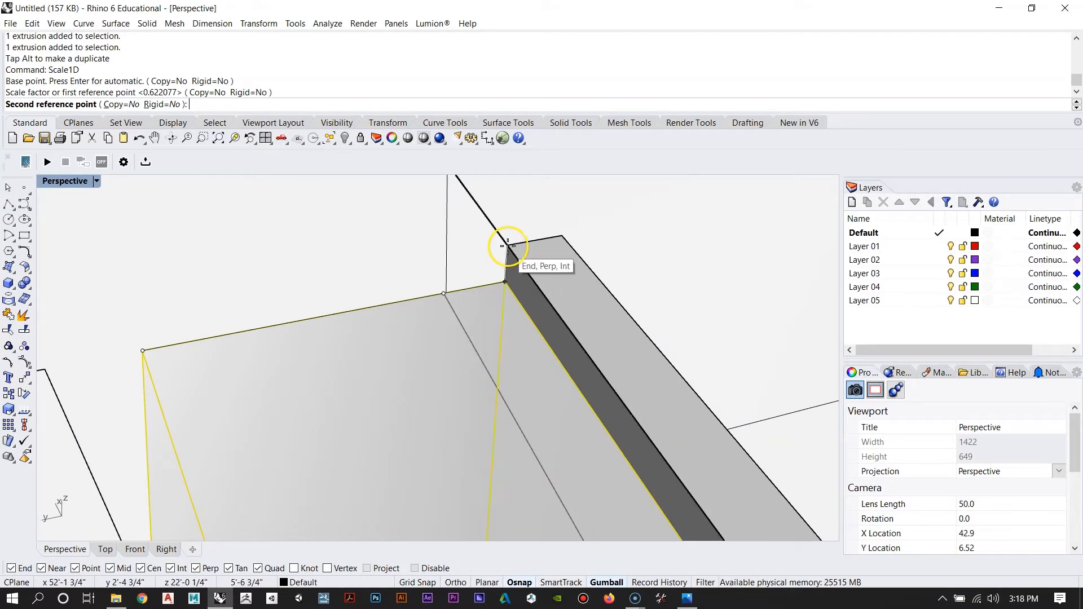
scroll(507, 247, "down", 2)
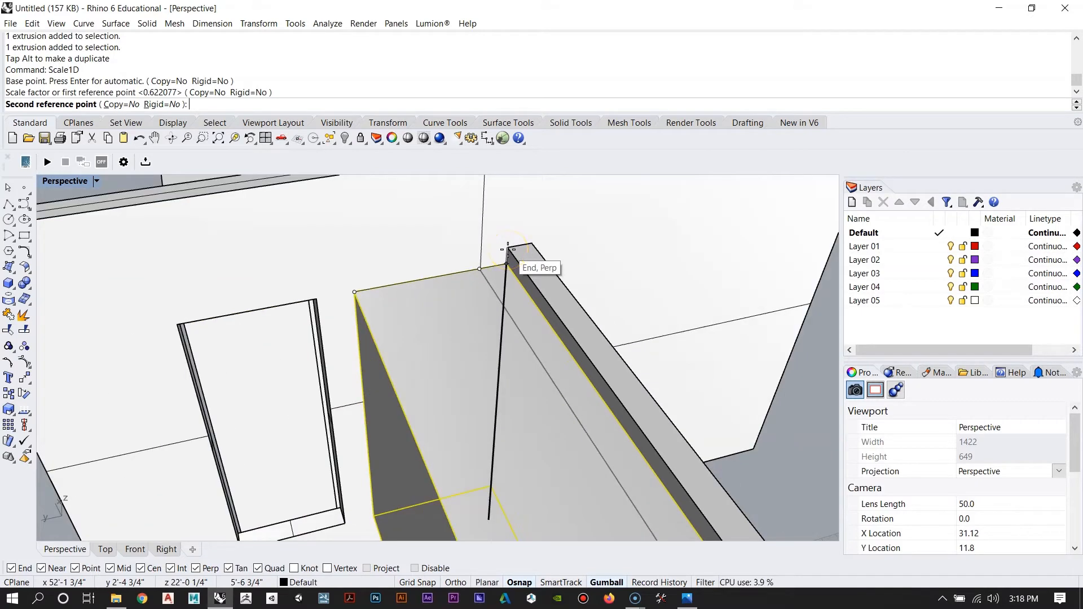
scroll(507, 249, "down", 4)
right_click_drag(508, 249, 517, 292)
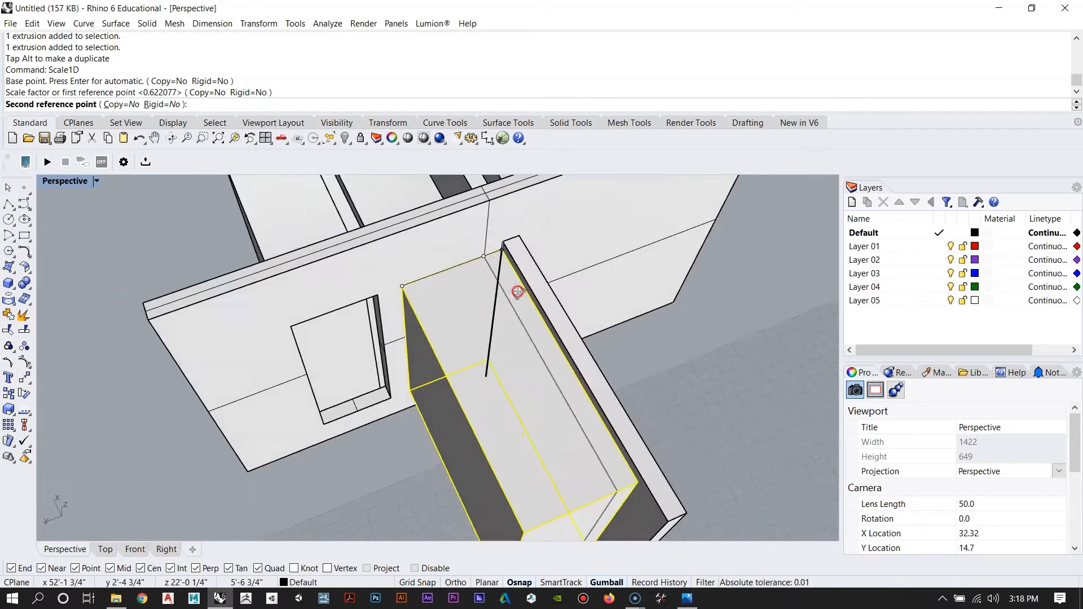
scroll(513, 251, "up", 6)
left_click(508, 237)
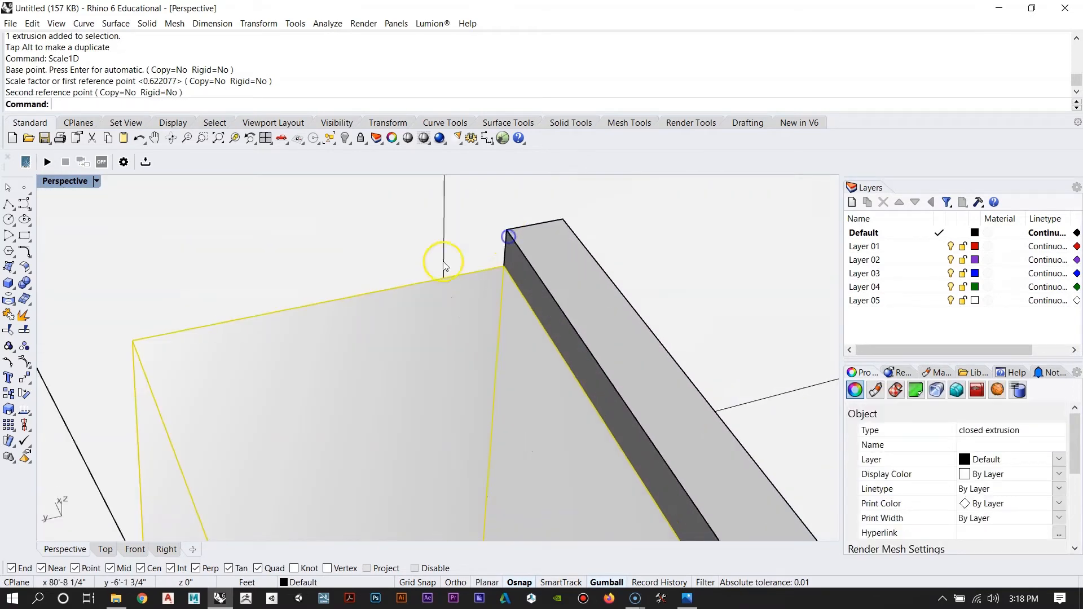
Step: Push the widened cutter box back along its length so it passes through the long vertical panel
scroll(443, 263, "down", 6)
key("Escape")
right_click_drag(606, 313, 744, 329)
left_click(615, 347)
right_click_drag(609, 348, 473, 357)
left_click_drag(580, 314, 547, 318)
key("Escape")
Step: Subtract the widened box from the long vertical panel with BooleanDifference to cut a second opening beside the first
right_click_drag(519, 320, 442, 367)
left_click(416, 379)
left_click(520, 320)
key("Escape")
right_click_drag(587, 394, 437, 377)
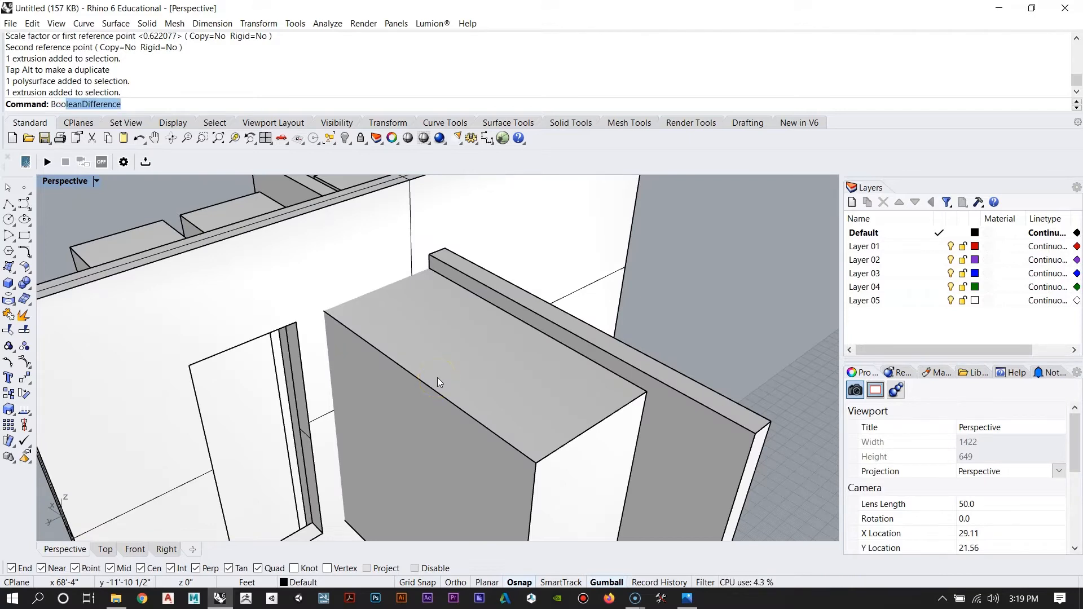
key("Return")
scroll(590, 283, "down", 6)
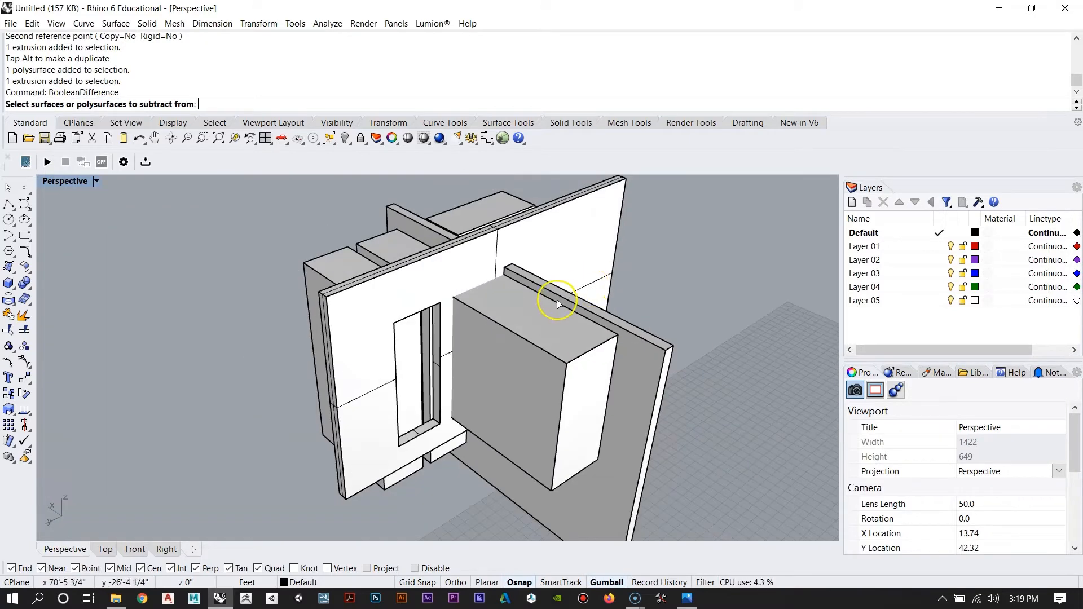
right_click_drag(556, 304, 483, 266)
left_click(484, 266)
right_click(483, 266)
left_click(499, 322)
right_click(499, 323)
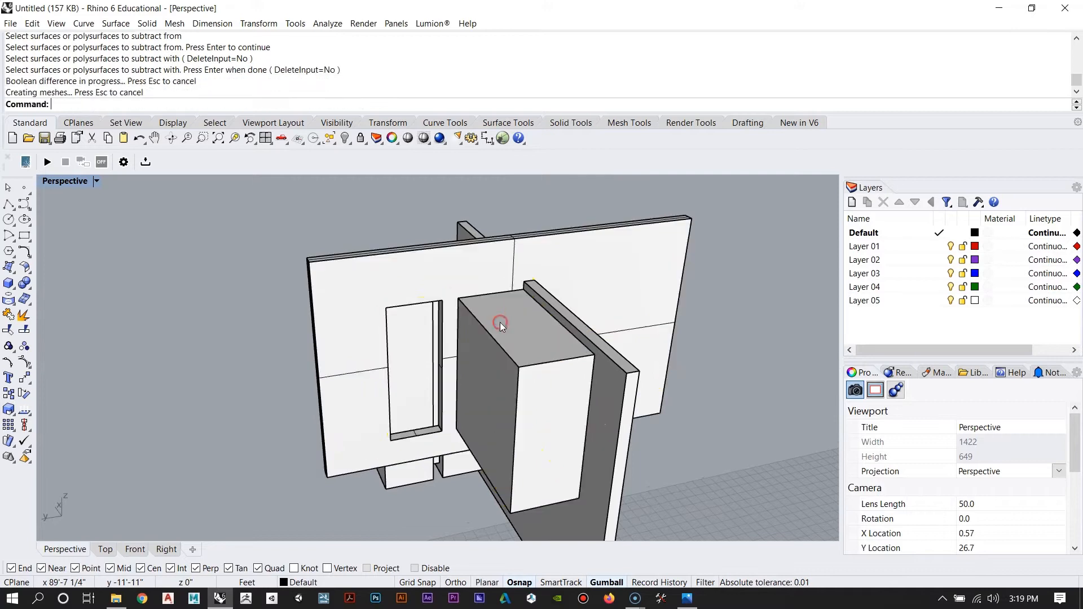
Step: Slide the widened cutter box out of the long panel and away from the assembly
left_click(516, 329)
right_click_drag(516, 329, 537, 390)
scroll(536, 388, "down", 5)
left_click_drag(532, 364, 298, 299)
scroll(536, 379, "up", 8)
right_click_drag(588, 404, 569, 418)
key("Escape")
Step: Slide the crossing panel sideways out of the assembly to expose the openings in the long panel
left_click(544, 344)
scroll(544, 345, "down", 5)
right_click_drag(544, 345, 469, 383)
left_click_drag(463, 393, 633, 358)
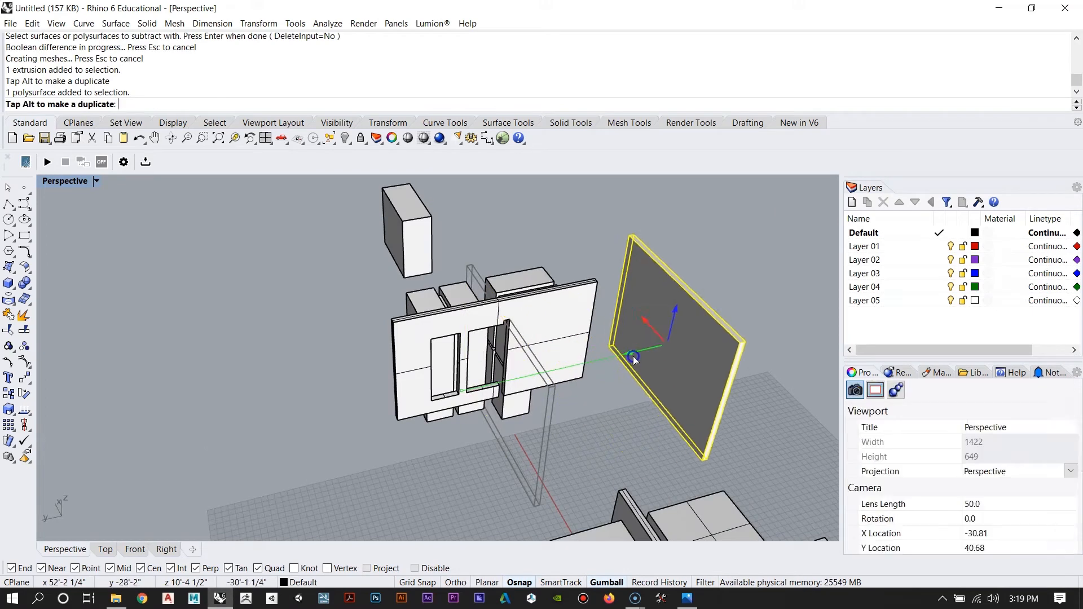
key("Escape")
Step: Examine the two openings and the slot for the crossing panel from several angles
scroll(530, 343, "up", 6)
right_click_drag(530, 343, 636, 306)
scroll(437, 401, "up", 3)
right_click_drag(437, 401, 471, 420)
right_click_drag(501, 236, 387, 401)
scroll(537, 320, "down", 8)
right_click_drag(515, 357, 428, 391)
scroll(522, 319, "up", 3)
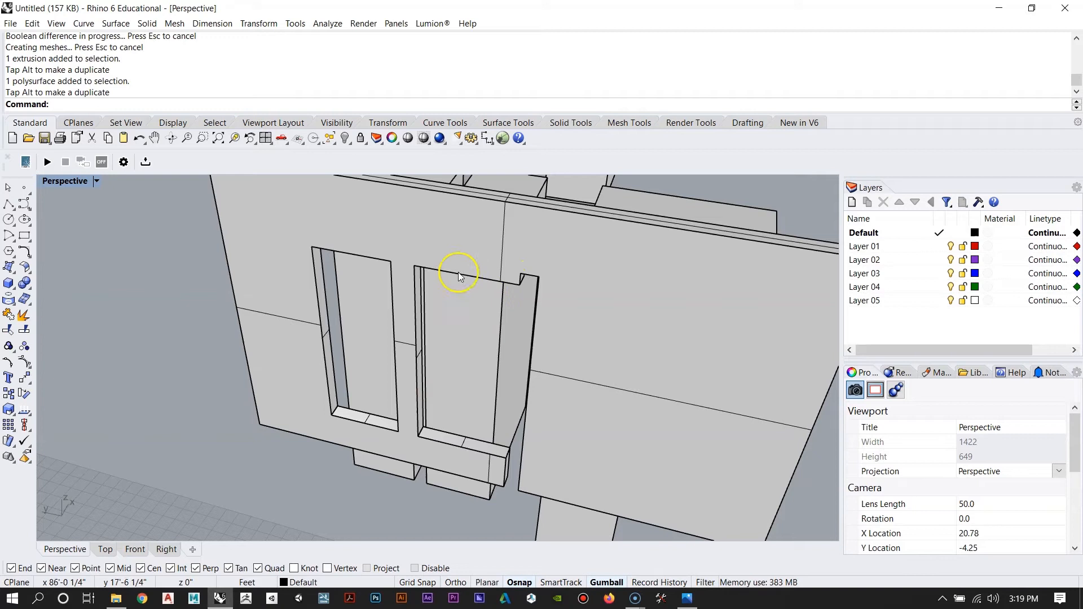
right_click_drag(496, 461, 533, 479)
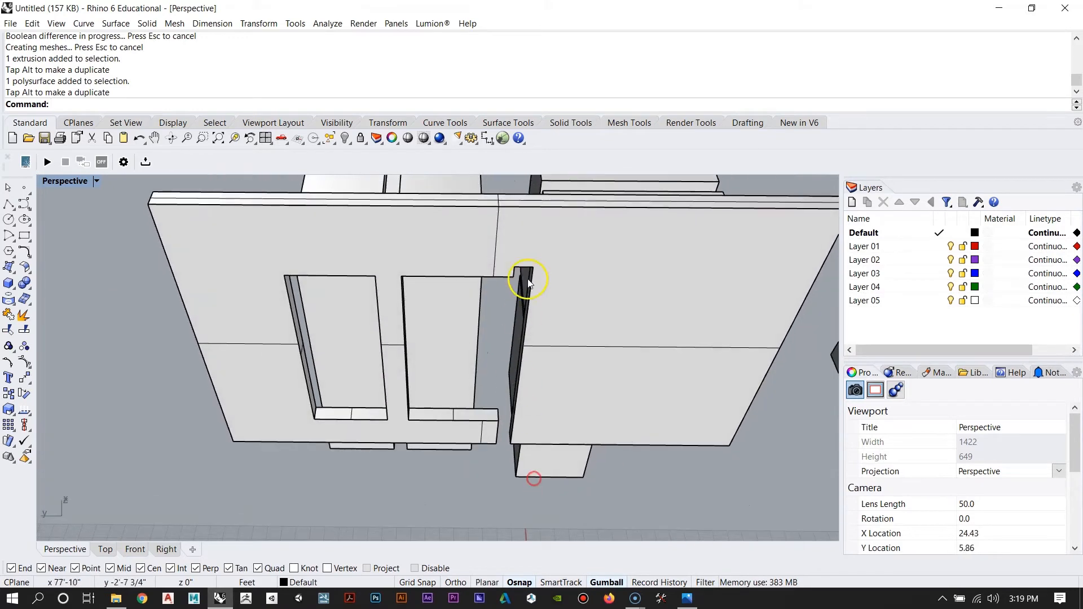
Step: Undo the crossing panel's sideways move
right_click_drag(478, 397, 517, 302)
scroll(410, 275, "down", 6)
scroll(516, 303, "up", 4)
scroll(417, 279, "up", 6)
right_click_drag(414, 279, 533, 342)
key("ctrl+z")
Step: Examine the crossing panel and the boxes around it from the other side of the assembly
right_click_drag(684, 352, 467, 411)
left_click(466, 411)
scroll(471, 322, "down", 3)
right_click_drag(471, 322, 617, 314)
scroll(483, 389, "up", 6)
right_click_drag(483, 389, 603, 329)
right_click_drag(563, 252, 406, 416)
left_click(396, 410)
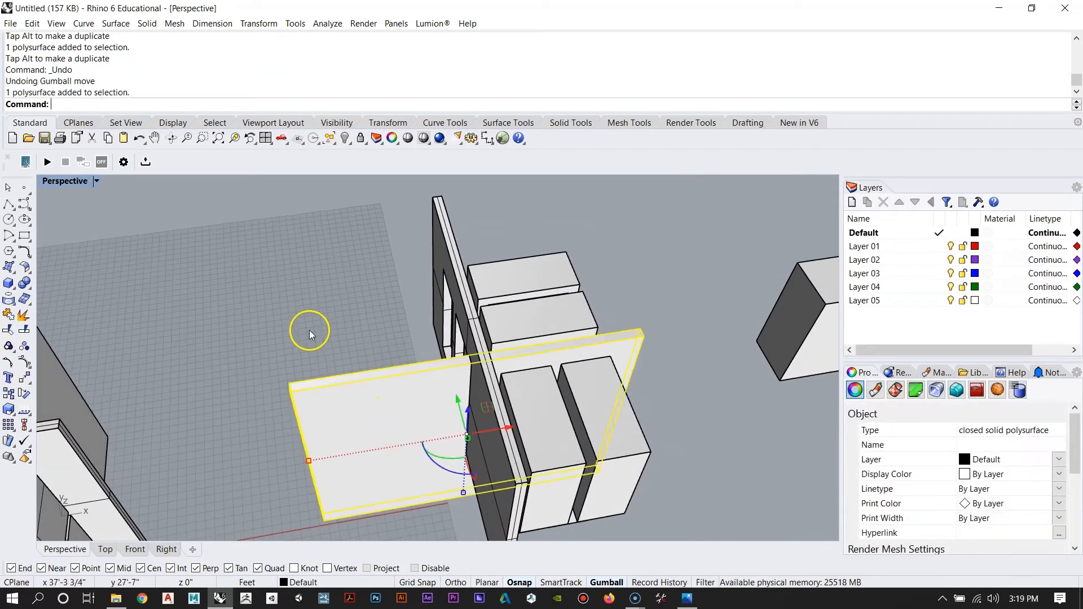
scroll(309, 329, "down", 7)
left_click(309, 330)
Step: Move the cutter box across the assembly to the crossing panel, on the side of the long panel away from the box groups
left_click(550, 320)
scroll(500, 325, "up", 6)
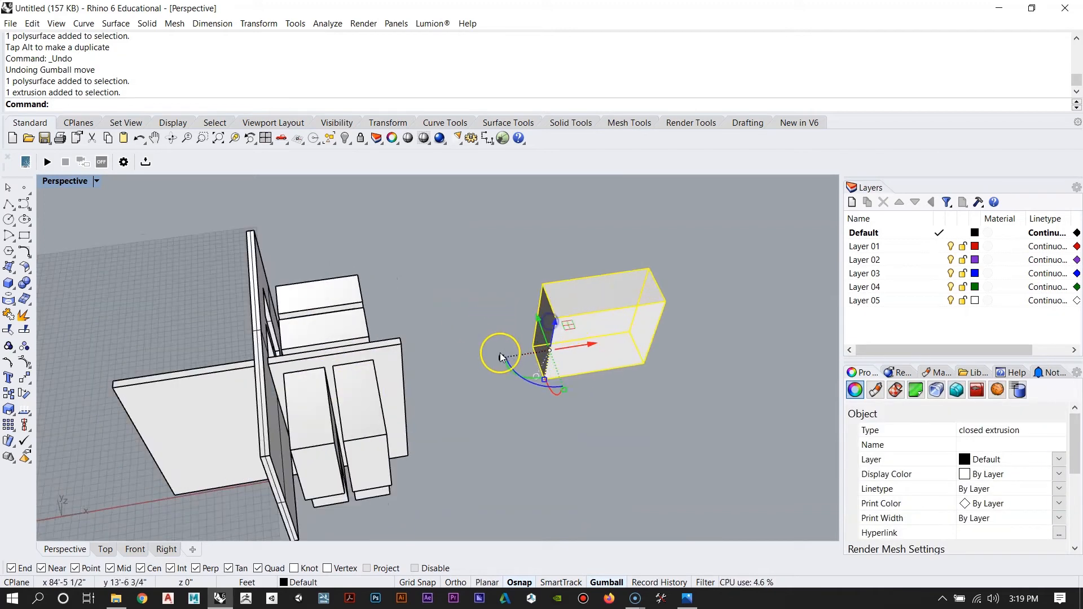
left_click_drag(526, 379, 590, 400)
right_click_drag(589, 402, 569, 426)
left_click_drag(523, 367, 196, 361)
right_click_drag(210, 352, 509, 356)
type("ZS")
key("Return")
left_click_drag(486, 358, 534, 357)
left_click(653, 368)
right_click_drag(653, 367, 520, 360)
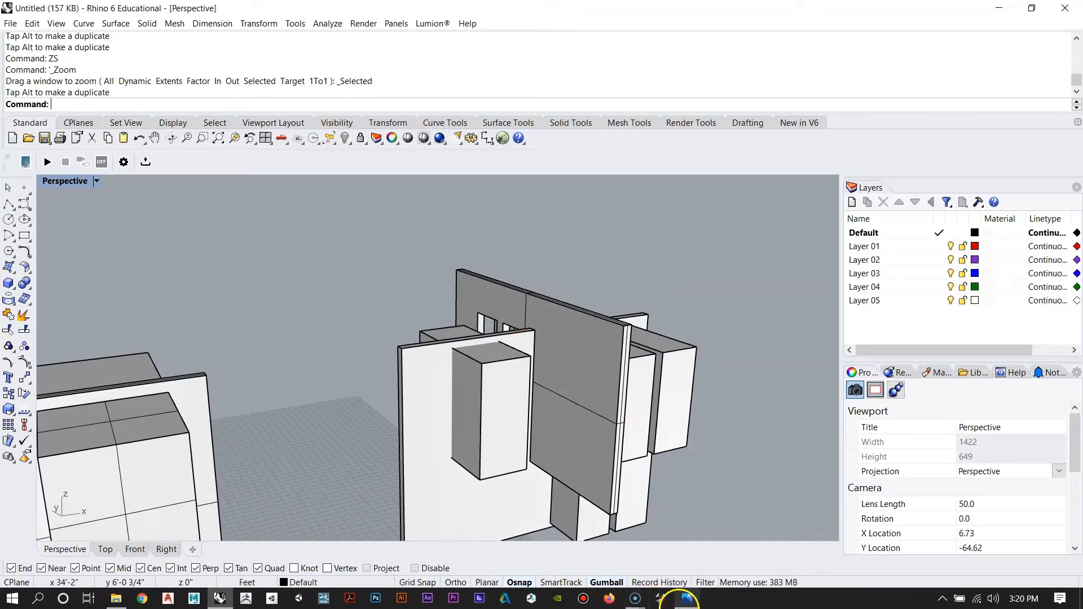
Step: Consult the House VI diagram and resize the cutter box at the crossing panel, stretching its height and slightly narrowing its width
left_click(685, 599)
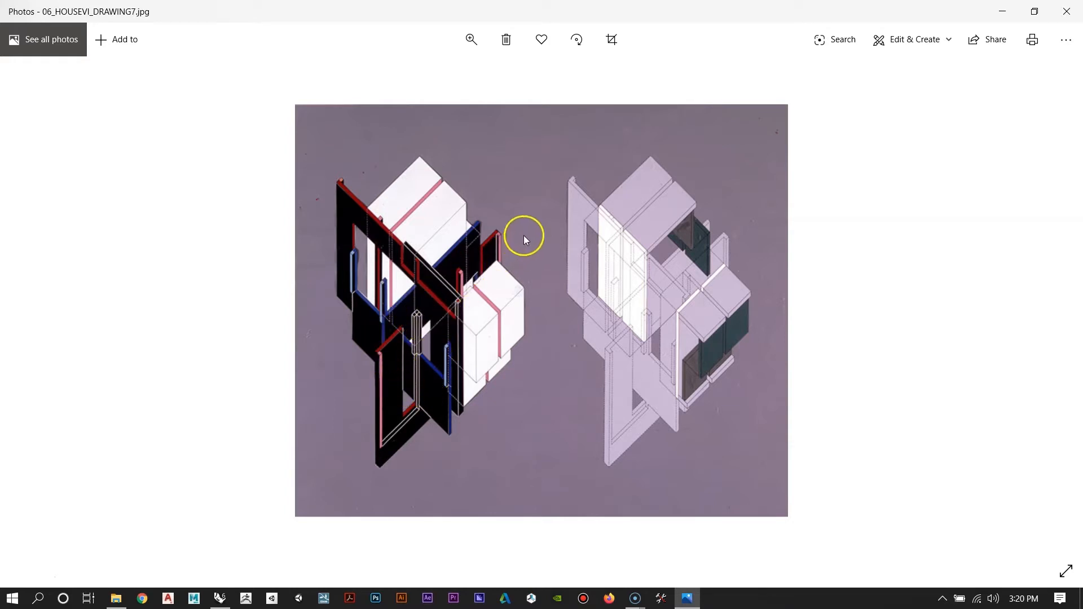
left_click(990, 5)
scroll(615, 368, "down", 3)
left_click(460, 366)
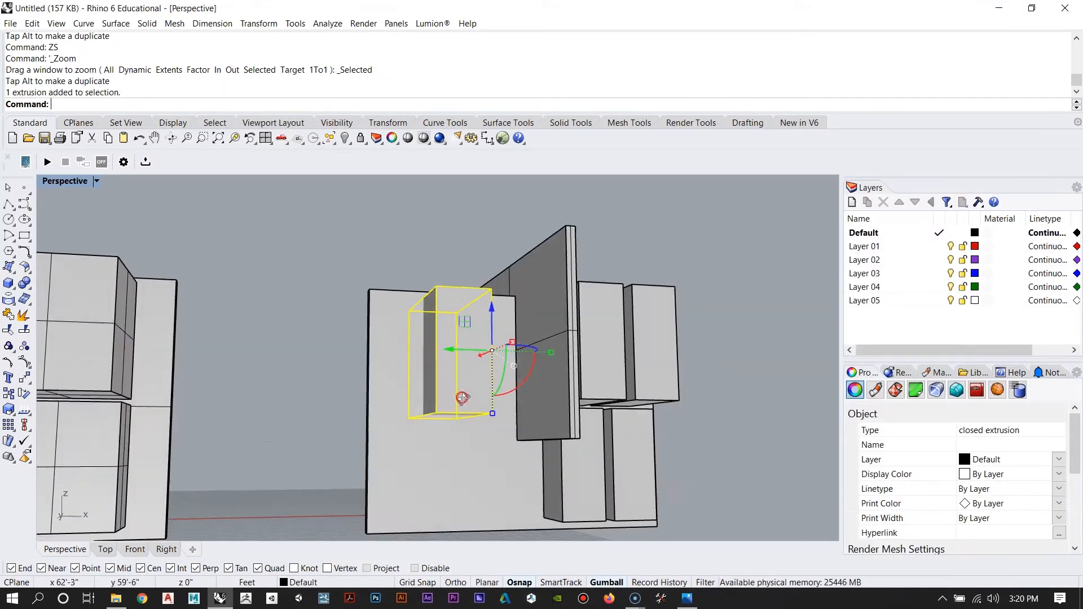
left_click_drag(469, 413, 466, 451)
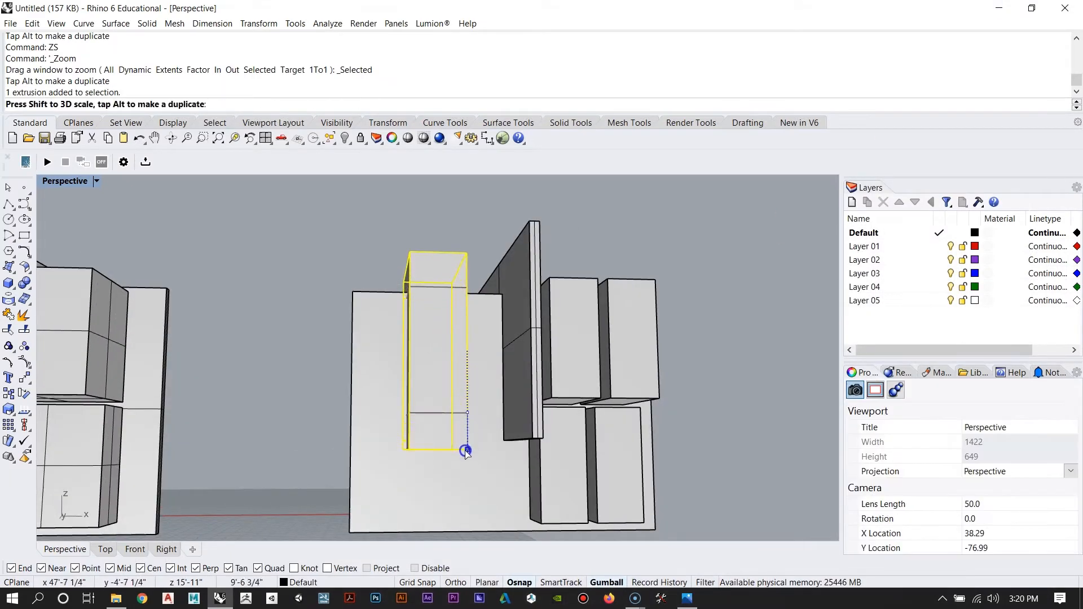
right_click_drag(393, 341, 370, 329)
scroll(395, 361, "up", 5)
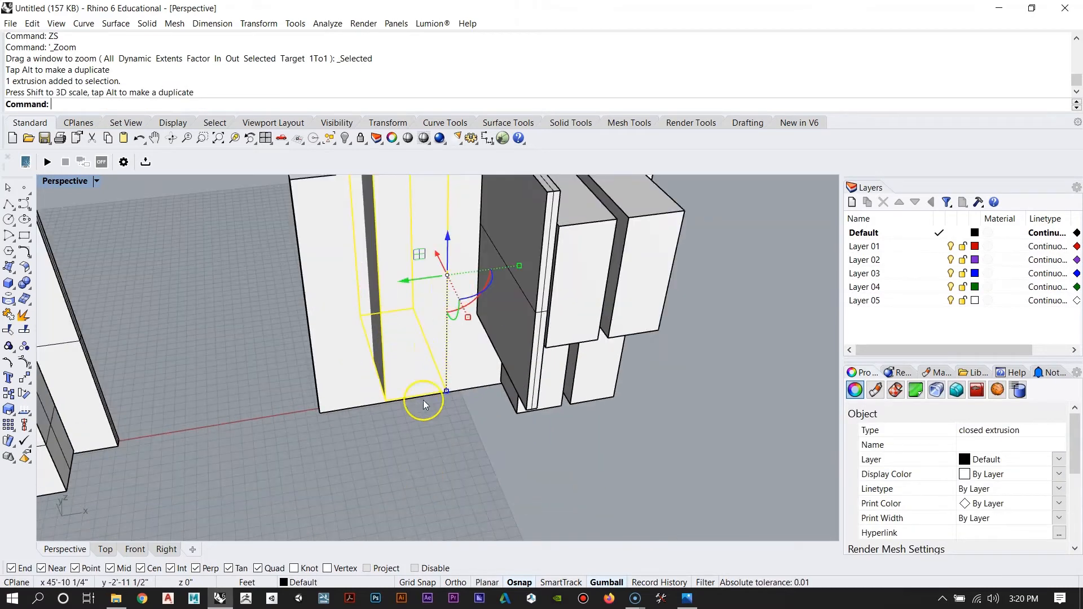
left_click_drag(513, 266, 486, 291)
scroll(370, 307, "down", 3)
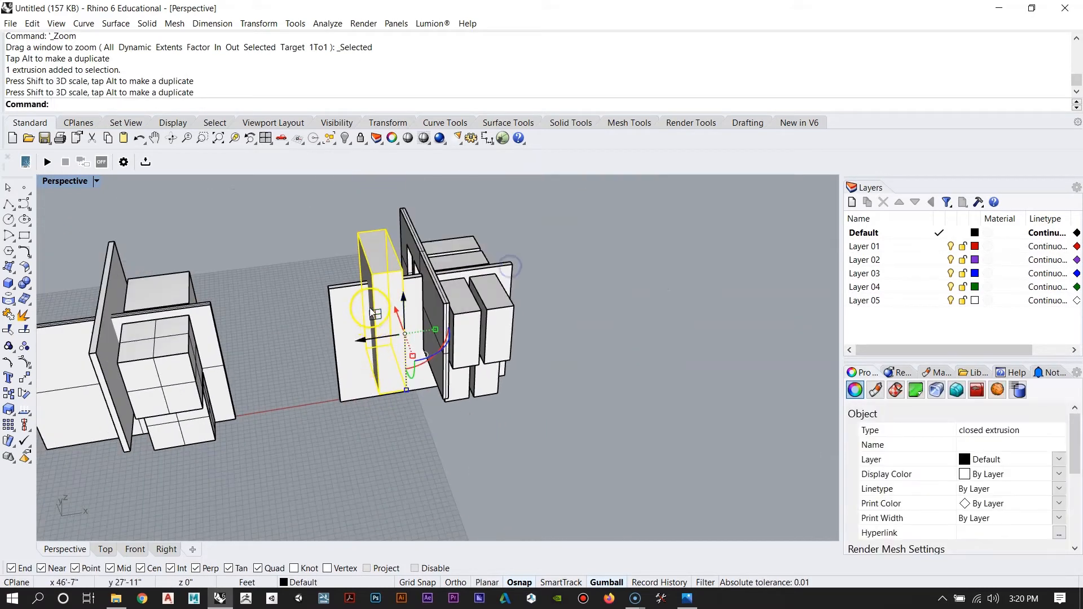
Step: Shift the cutter box slightly along the crossing panel, away from the long panel, and subtract it from the crossing panel with BooleanDifference
scroll(370, 359, "up", 2)
left_click_drag(379, 354, 361, 359)
left_click(361, 322)
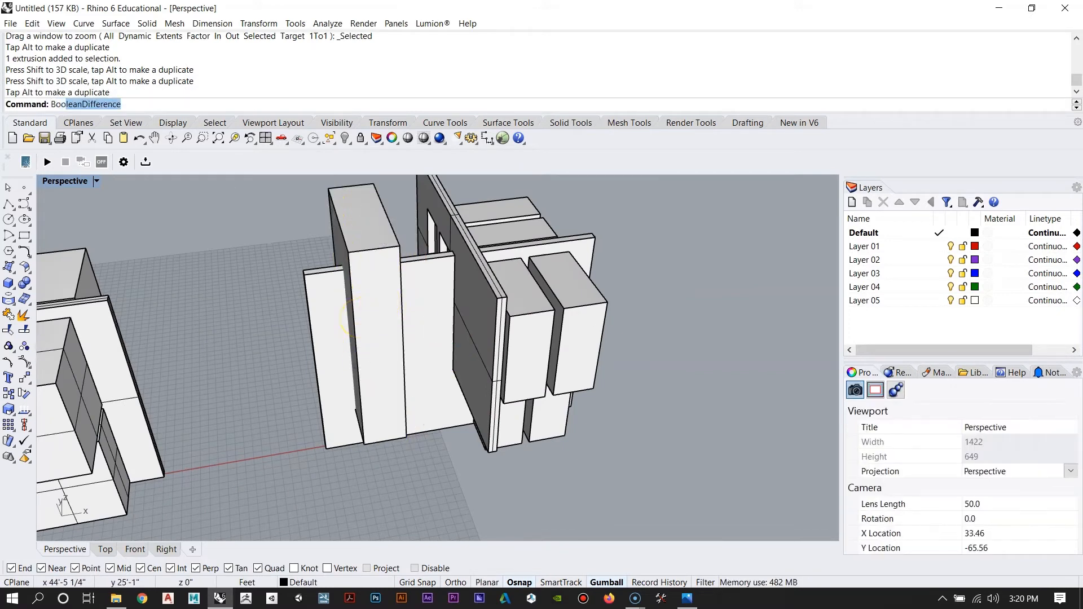
type("Boole")
key("Return")
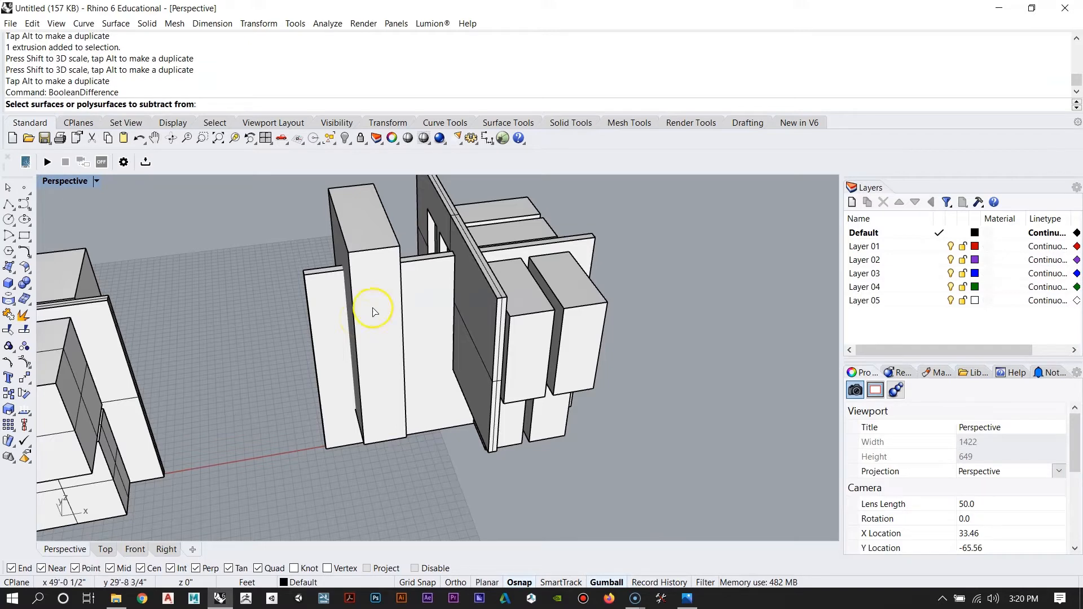
right_click_drag(358, 225, 360, 302)
left_click(418, 344)
Step: Move the cutter box away from the crossing panel's new opening and undo that move
left_click_drag(451, 364, 278, 314)
left_click(330, 340)
mouse_move(429, 395)
right_mouse_down()
mouse_move(368, 353)
mouse_move(440, 391)
right_mouse_up()
right_click_drag(363, 271, 420, 327)
key("ctrl+z")
key("Escape")
Step: Move the cutter box along the crossing panel toward the long panel, leaving a narrow post beside the first opening
right_click_drag(382, 296, 371, 333)
left_click(372, 245)
scroll(377, 259, "down", 4)
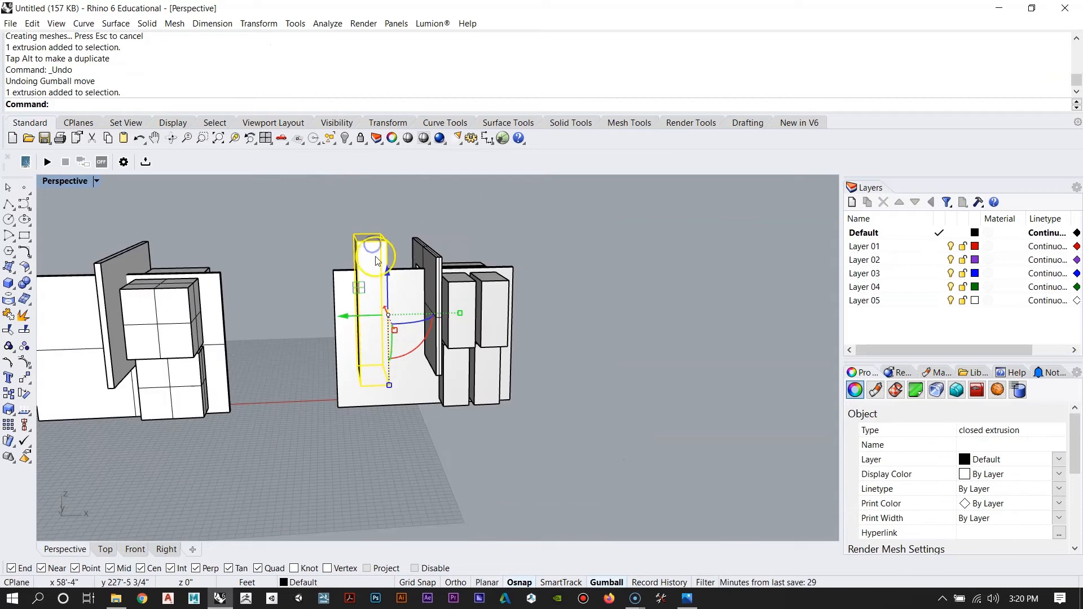
scroll(377, 260, "up", 6)
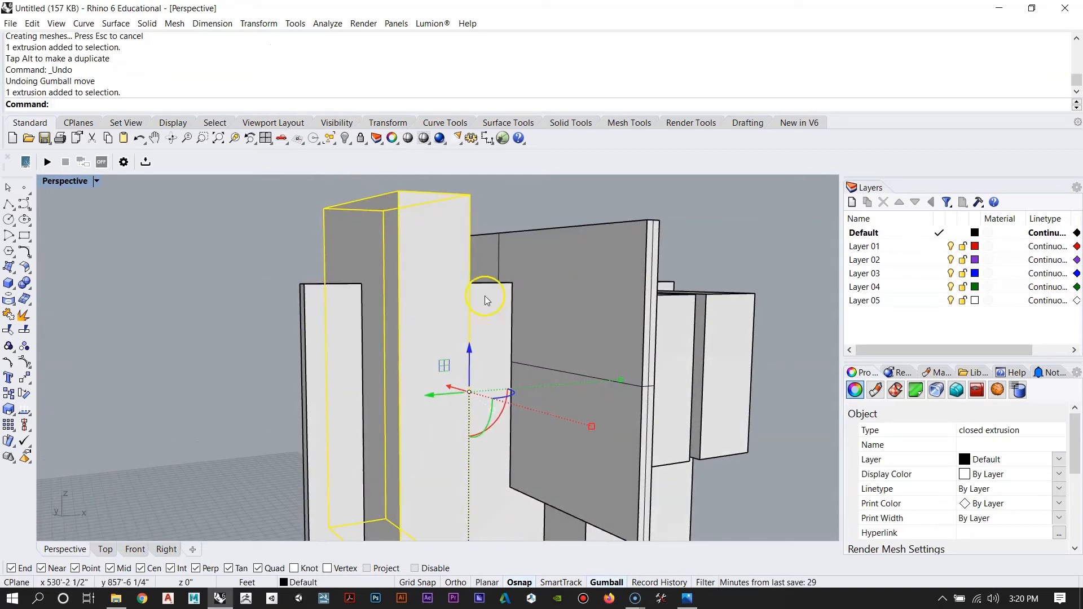
right_click_drag(514, 293, 435, 394)
key("Escape")
right_click_drag(440, 317, 460, 371)
left_click(387, 407)
scroll(465, 463, "up", 4)
left_click_drag(364, 410, 461, 409)
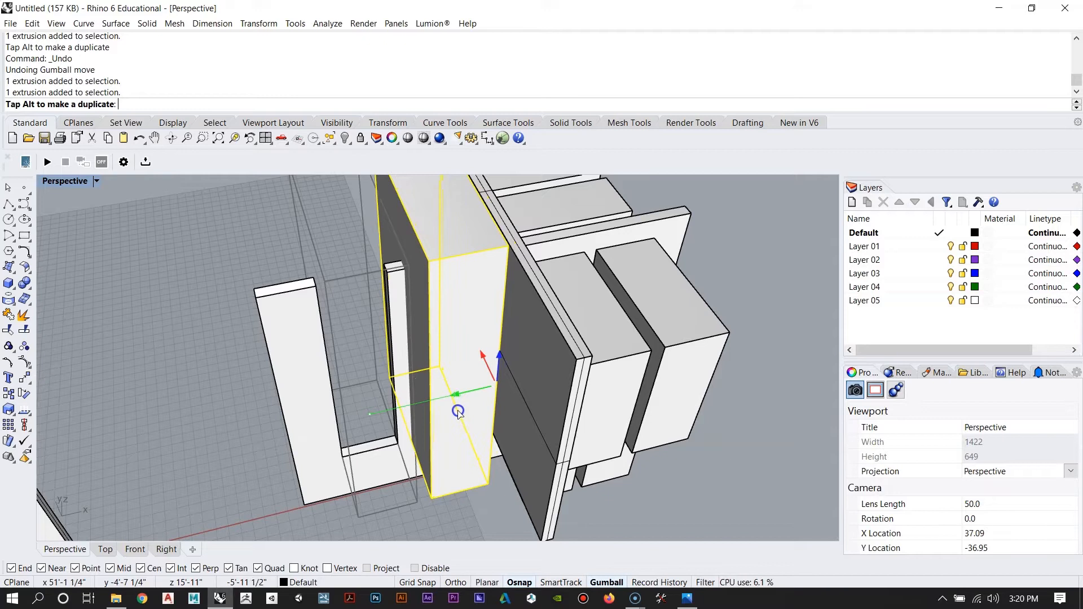
left_click_drag(455, 412, 452, 411)
scroll(419, 296, "up", 4)
right_click_drag(419, 298, 377, 337)
scroll(394, 353, "up", 5)
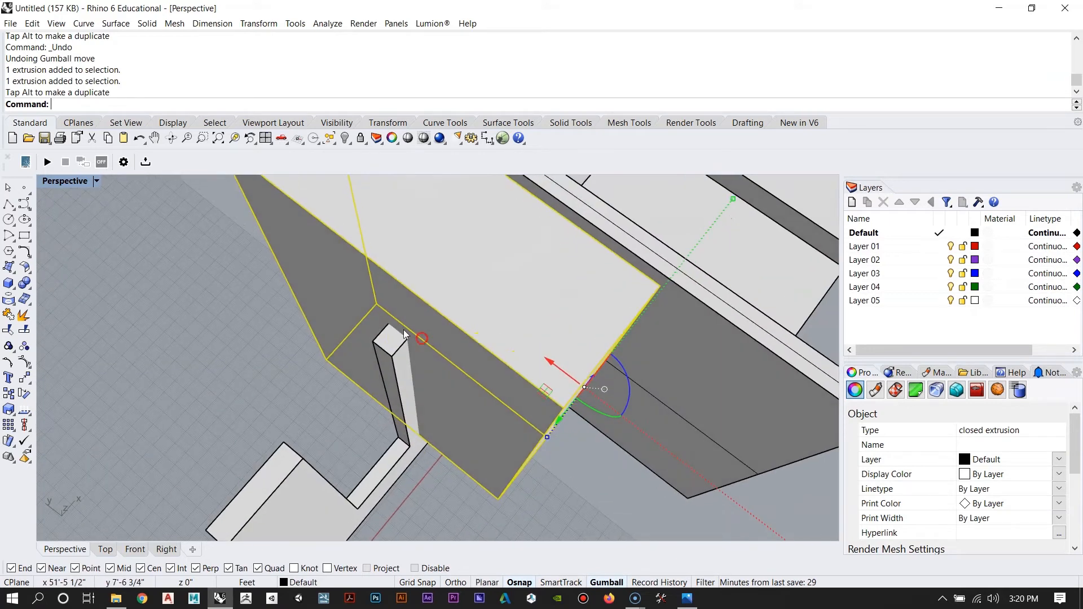
scroll(384, 341, "up", 2)
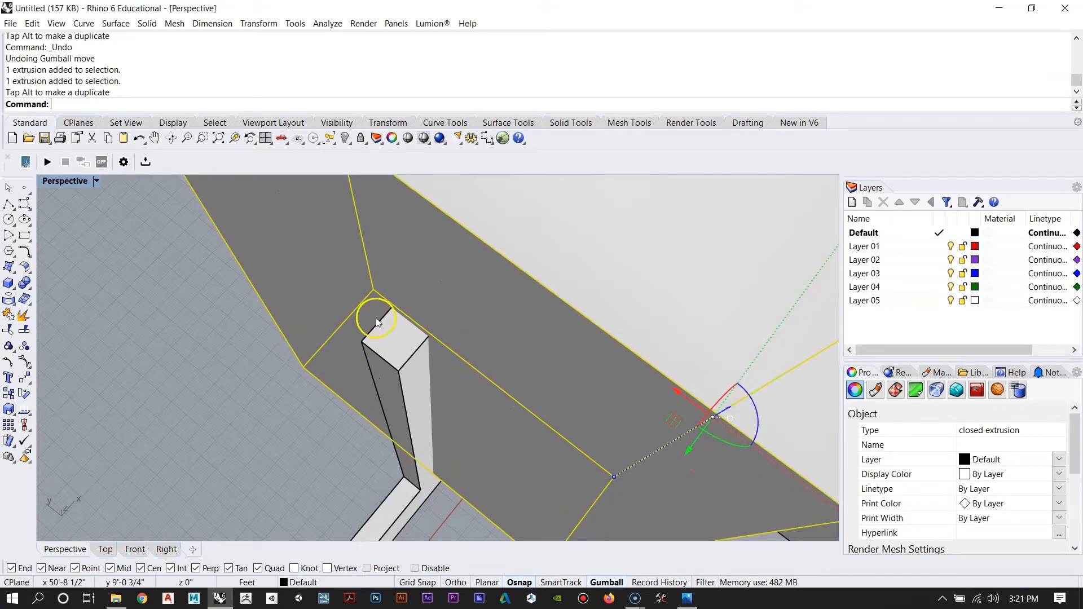
Step: Stretch the cutter box with Scale1D along the crossing panel until its side reaches the long panel's near corner
scroll(464, 401, "down", 8)
right_click_drag(505, 431, 367, 373)
scroll(452, 320, "up", 6)
scroll(439, 437, "down", 9)
type("scale1d")
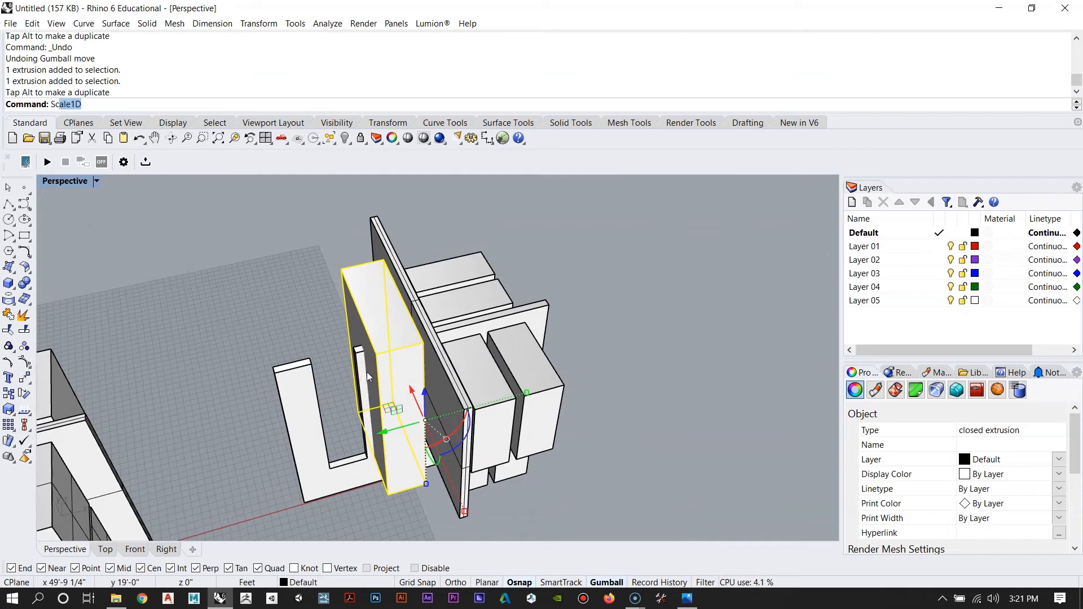
key("Return")
scroll(422, 499, "up", 5)
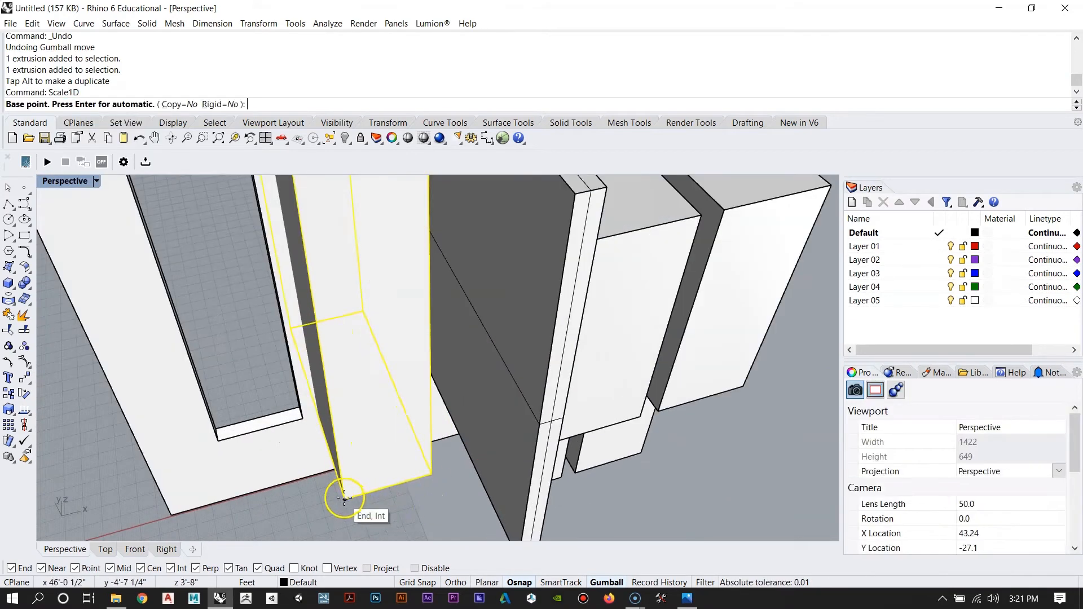
left_click(432, 475)
scroll(445, 501, "down", 5)
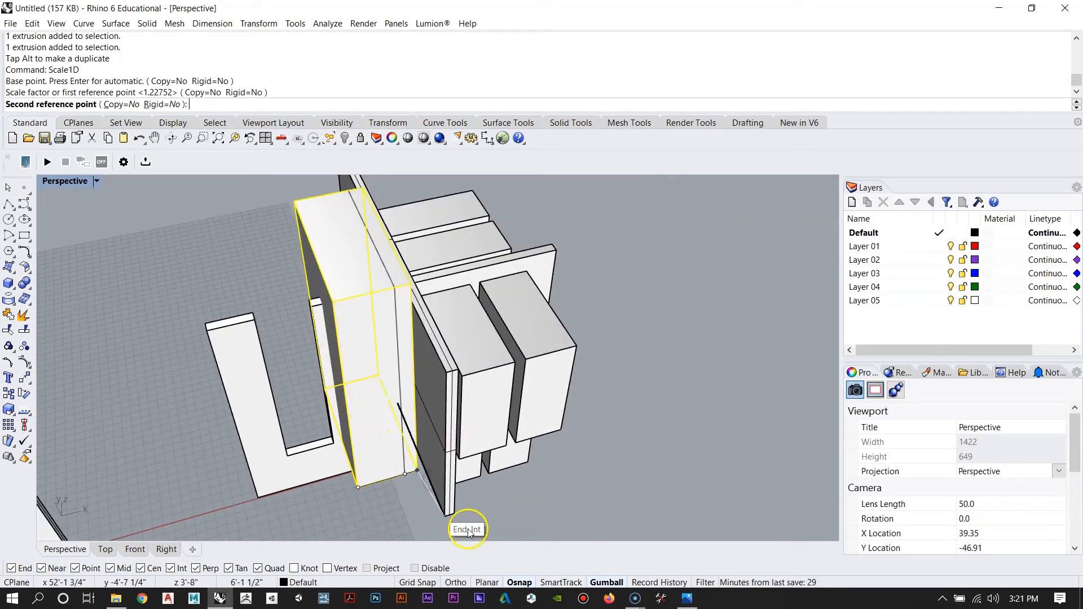
right_click_drag(453, 482, 384, 501)
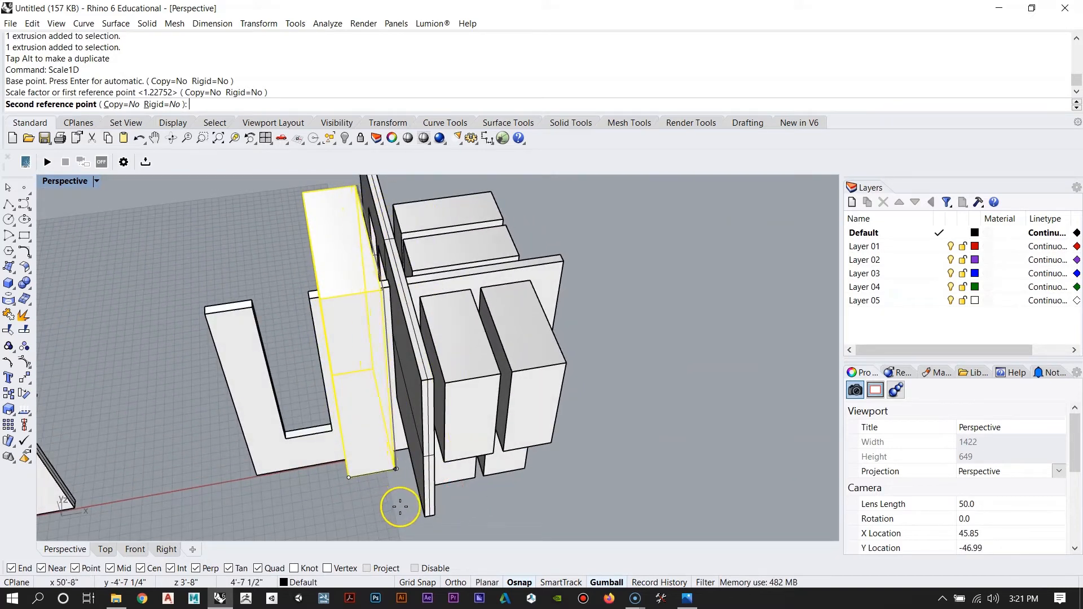
scroll(431, 532, "up", 3)
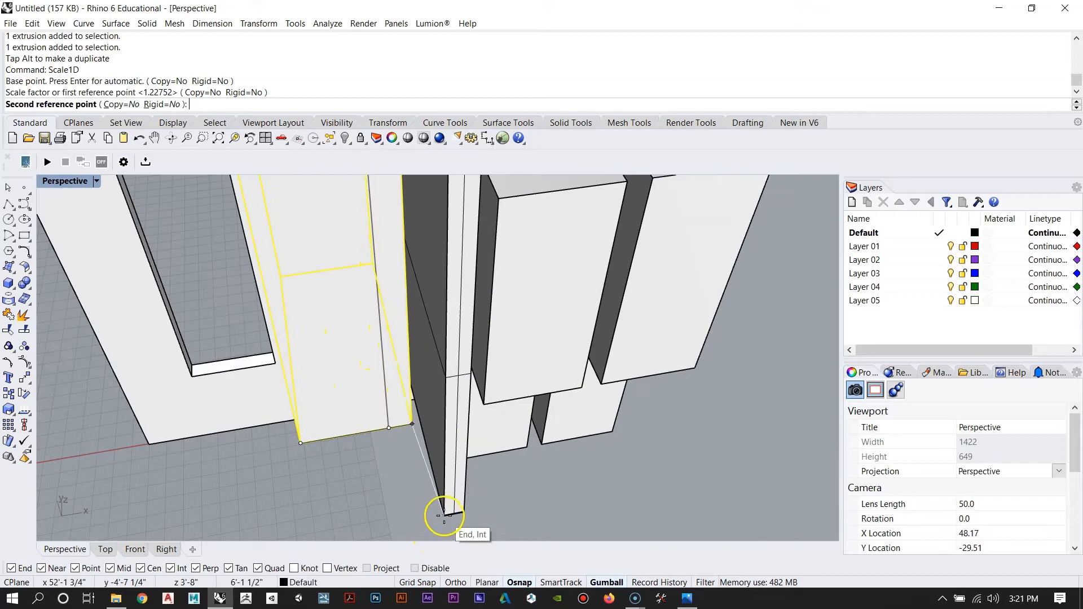
scroll(445, 514, "down", 3)
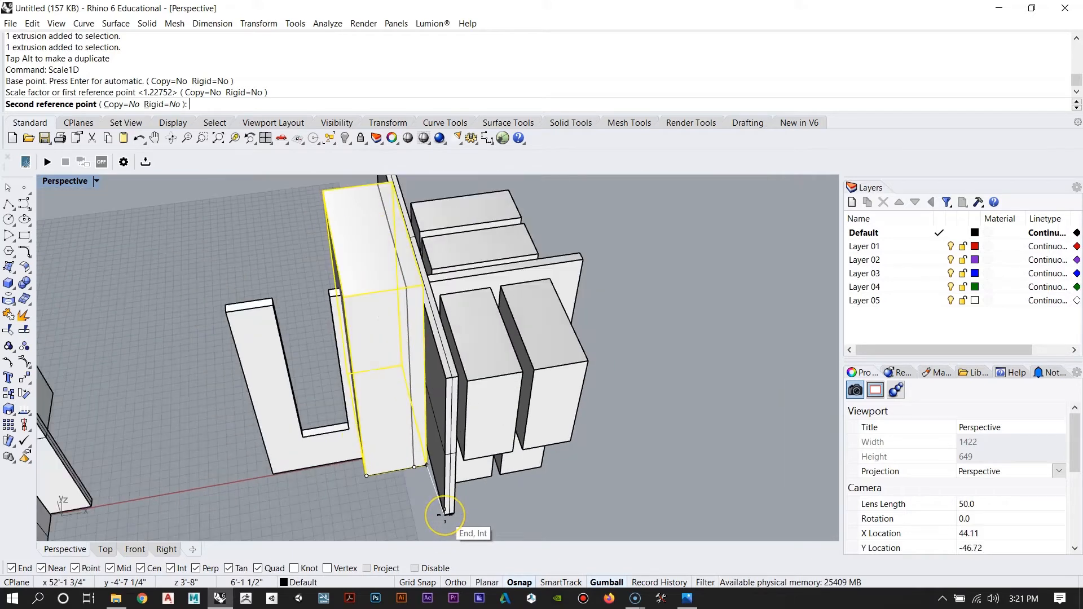
left_click(445, 514)
right_click_drag(457, 278, 421, 384)
key("Escape")
Step: Subtract the stretched cutter box from the crossing panel with BooleanDifference and move the cutter clear of the assembly
scroll(404, 255, "up", 5)
scroll(539, 304, "down", 6)
mouse_move(538, 305)
right_mouse_down()
mouse_move(531, 404)
mouse_move(481, 428)
mouse_move(675, 435)
mouse_move(627, 400)
right_mouse_up()
left_click(373, 394)
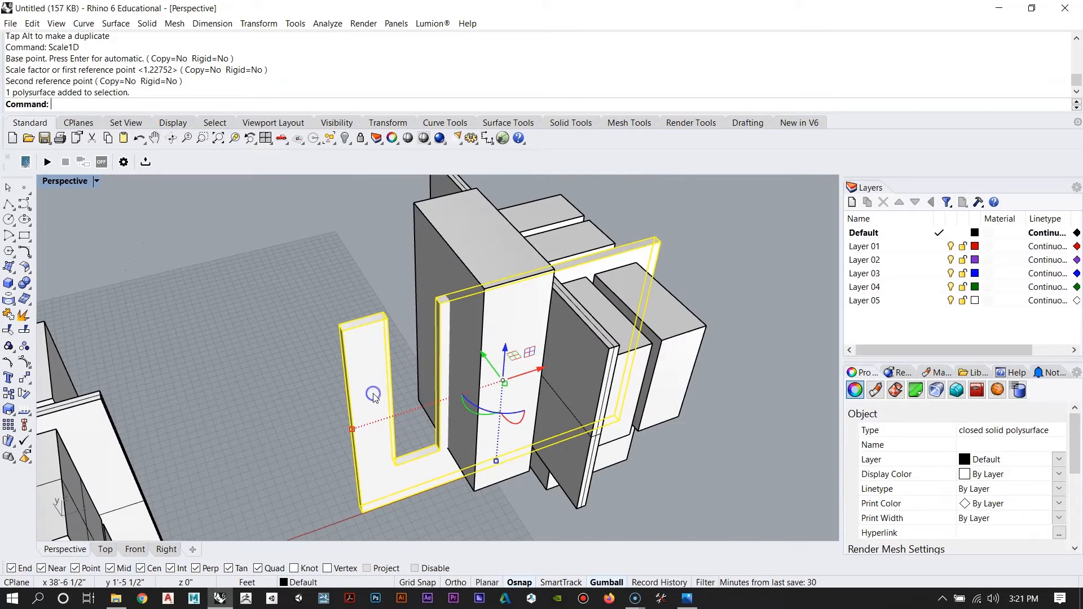
key("Escape")
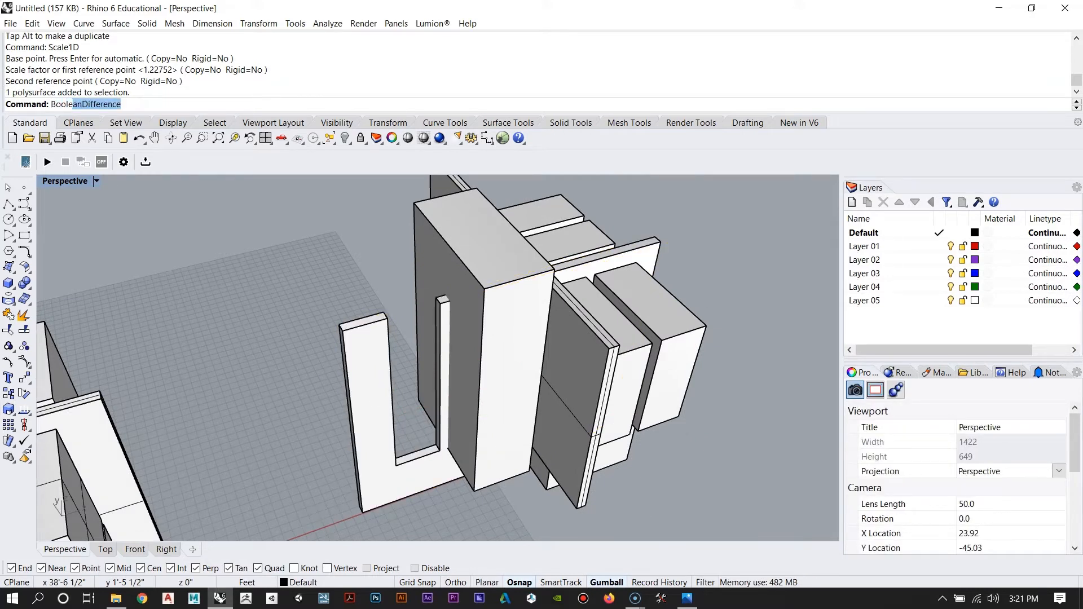
key("Return")
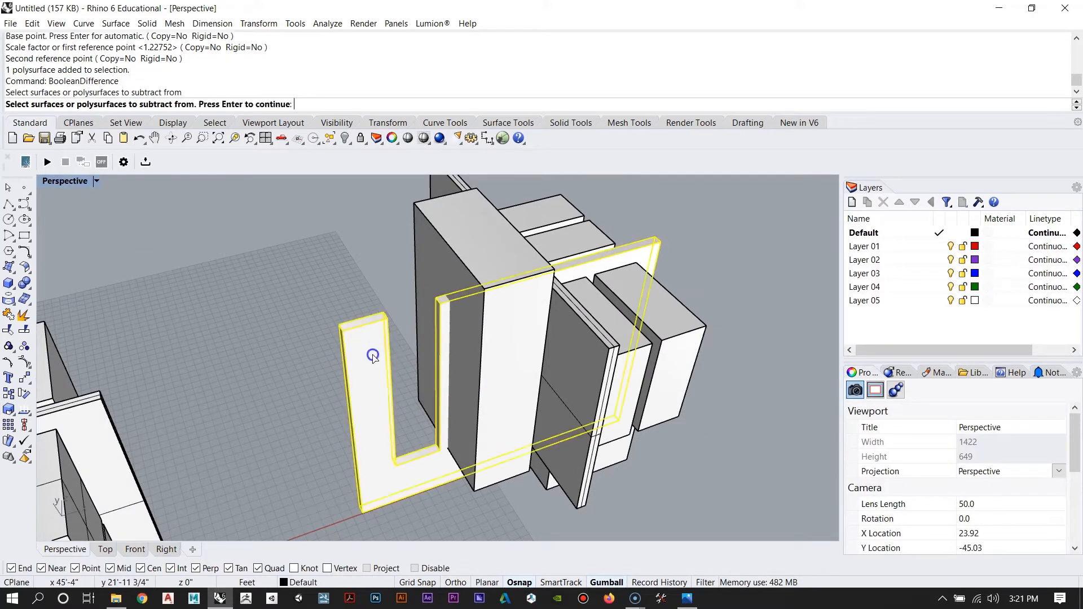
left_click(446, 267)
key("Return")
left_click(499, 252)
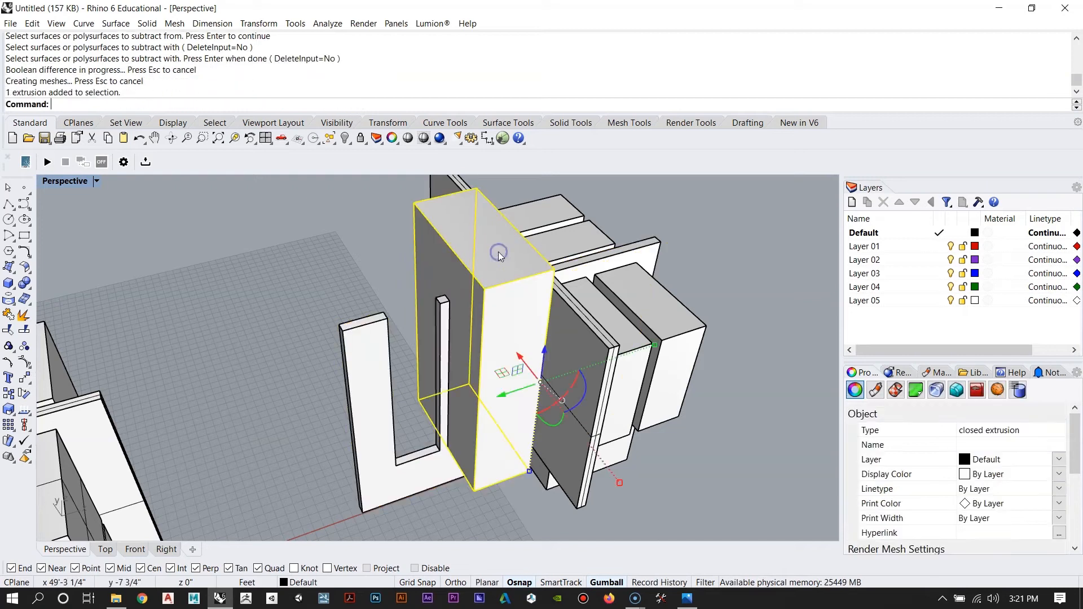
left_click_drag(512, 346, 347, 251)
Step: Examine the crossing panel's second opening and how the panel meets the long panel and its openings
right_click_drag(333, 377, 561, 326)
scroll(410, 338, "up", 7)
right_click_drag(409, 343, 194, 372)
scroll(375, 305, "down", 6)
left_click(370, 359)
scroll(370, 358, "up", 5)
right_click_drag(445, 348, 556, 353)
scroll(479, 312, "up", 3)
right_click_drag(466, 321, 538, 370)
scroll(444, 377, "down", 5)
right_click_drag(444, 374, 384, 325)
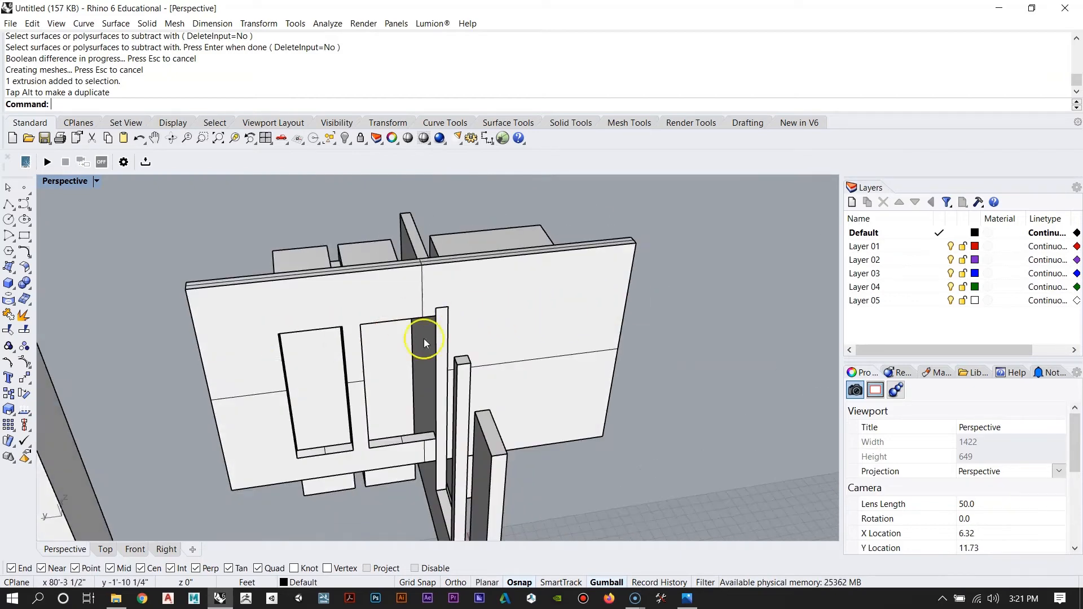
scroll(424, 339, "up", 3)
left_click(446, 296)
right_click_drag(447, 295, 323, 324)
left_click(437, 283)
right_click_drag(439, 333, 516, 341)
key("Escape")
scroll(561, 288, "down", 4)
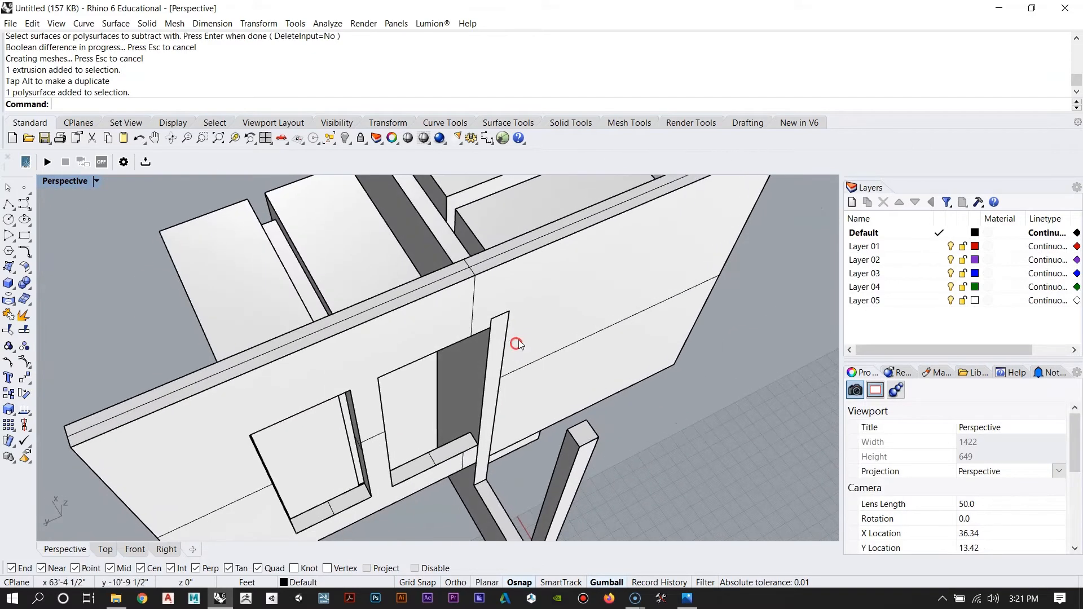
left_click(682, 250)
key("Escape")
scroll(474, 302, "down", 2)
right_click_drag(468, 302, 423, 325)
scroll(462, 364, "up", 4)
right_click_drag(462, 366, 418, 312)
scroll(556, 388, "down", 3)
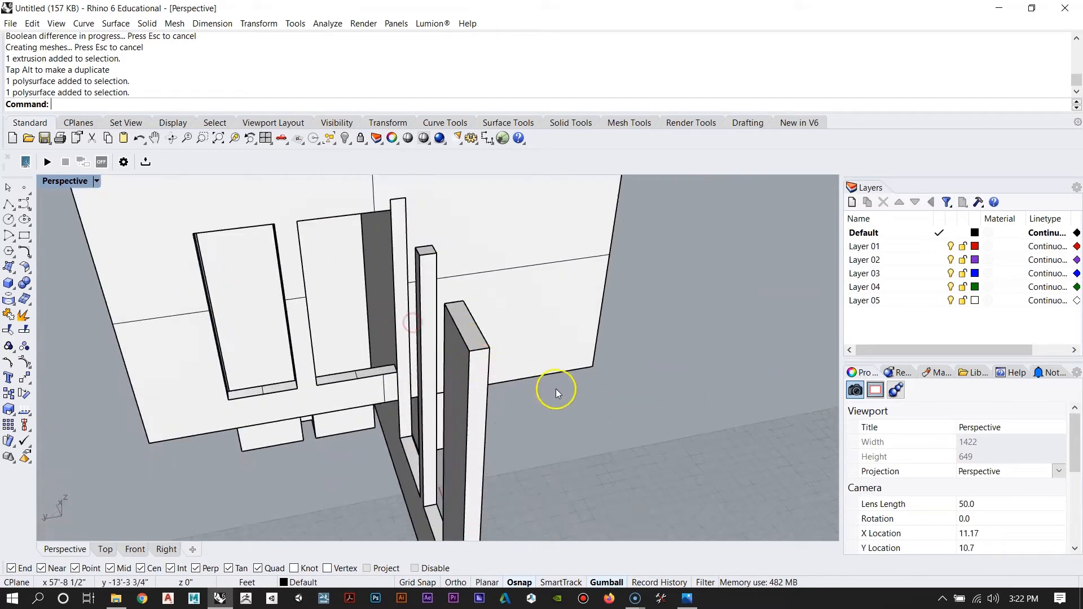
right_click_drag(556, 388, 406, 428)
scroll(464, 287, "up", 4)
right_click_drag(470, 336, 443, 349)
scroll(462, 310, "down", 4)
scroll(476, 269, "up", 5)
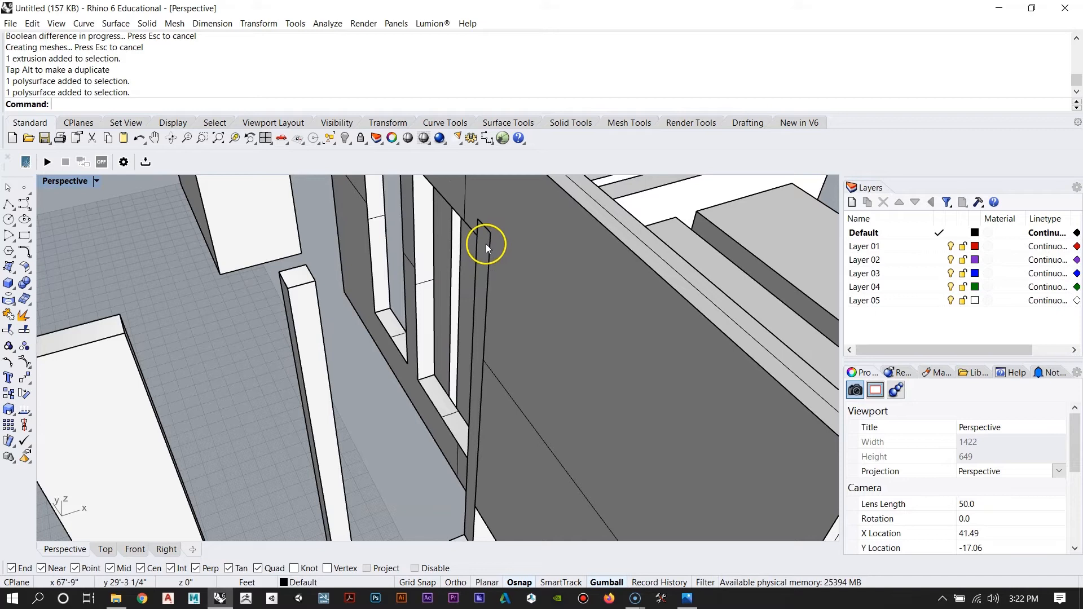
Step: Use MoveFace to shift the second opening's side face away from the long panel, widening the strip of crossing panel beside it
scroll(454, 270, "down", 4)
right_click_drag(453, 314, 481, 358)
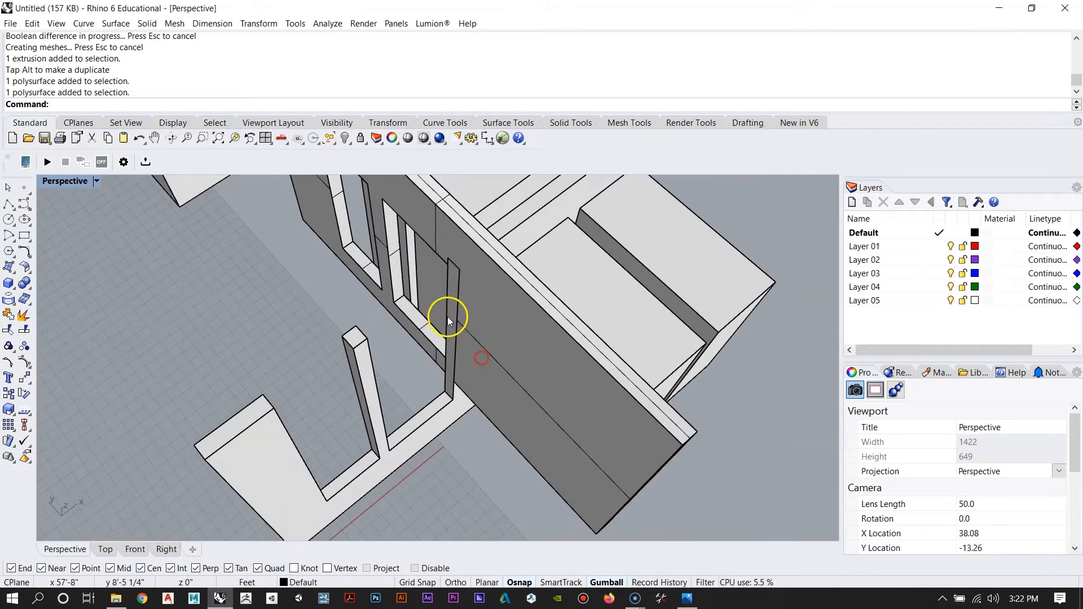
scroll(453, 309, "up", 5)
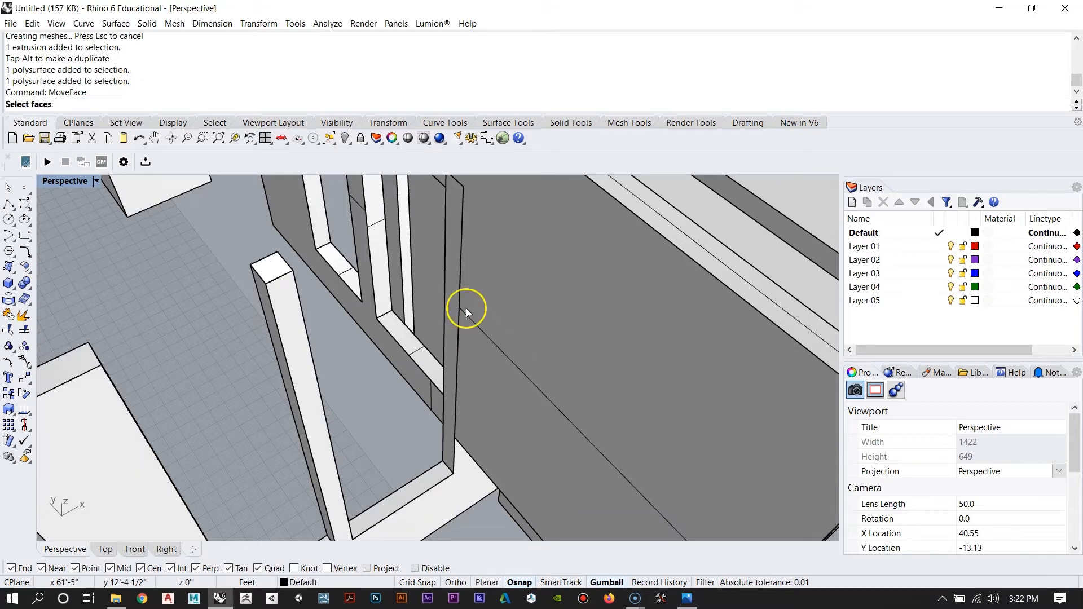
left_click(452, 230)
scroll(452, 237, "down", 3)
scroll(460, 417, "up", 5)
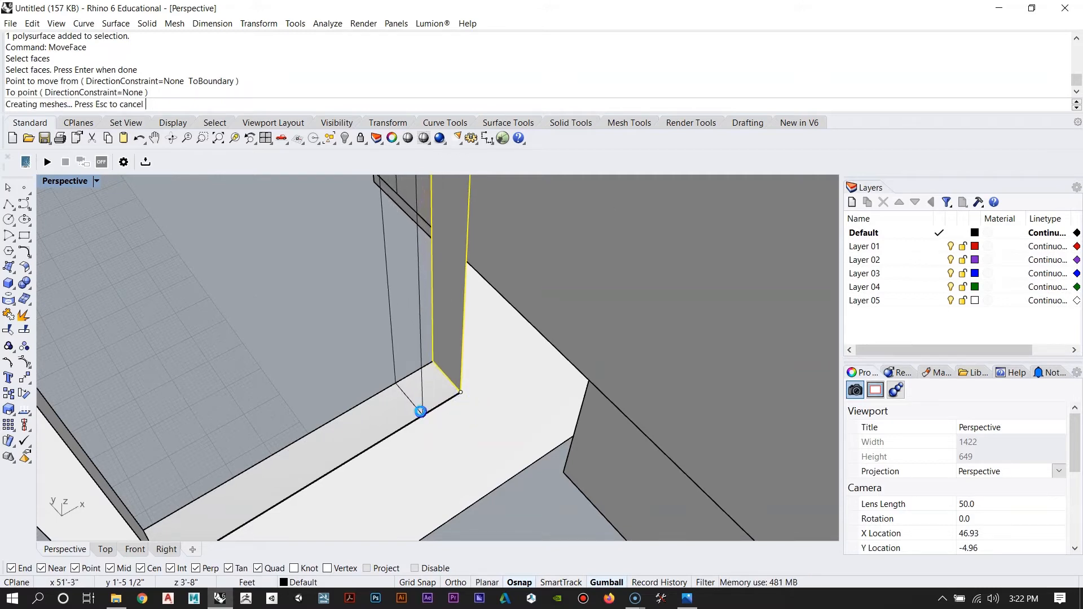
scroll(423, 431, "down", 5)
Step: Inspect the edited crossing panel from several sides and compare it with the House VI diagram in the Photos app
right_click_drag(424, 432, 474, 413)
scroll(389, 359, "down", 9)
right_click_drag(389, 359, 514, 368)
scroll(469, 364, "up", 10)
right_click_drag(364, 382, 259, 376)
scroll(527, 392, "down", 9)
right_click_drag(526, 392, 560, 380)
right_click_drag(426, 378, 437, 346)
scroll(395, 376, "up", 6)
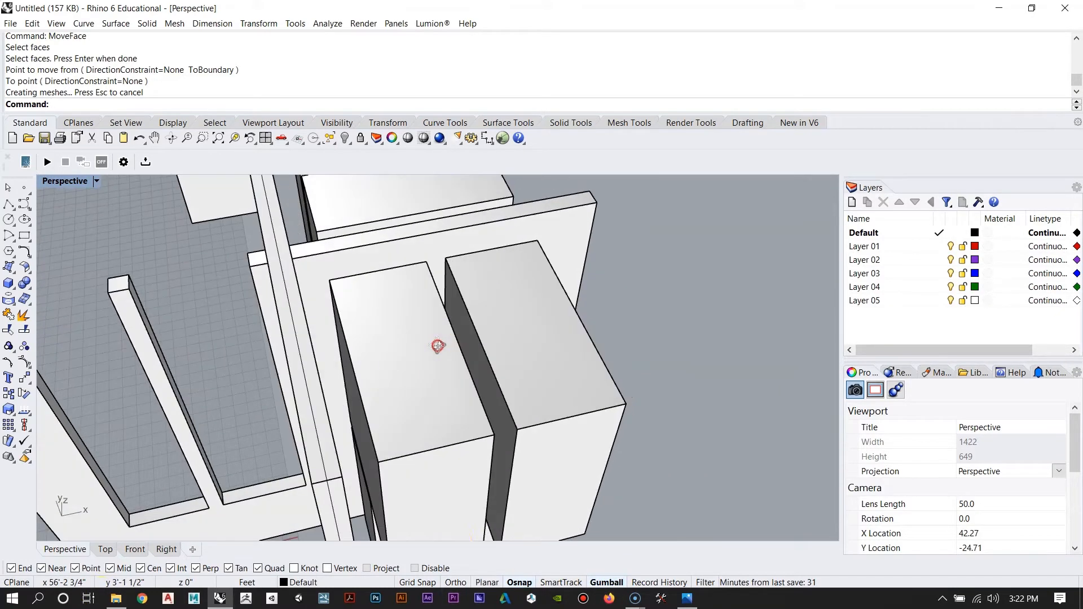
right_click_drag(511, 395, 528, 370)
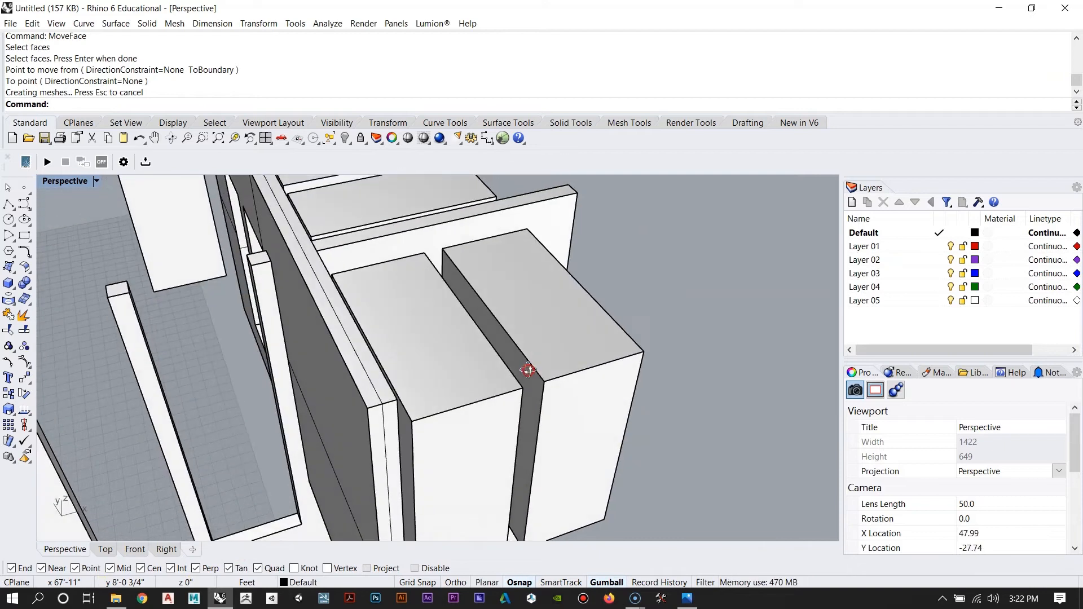
left_click(688, 599)
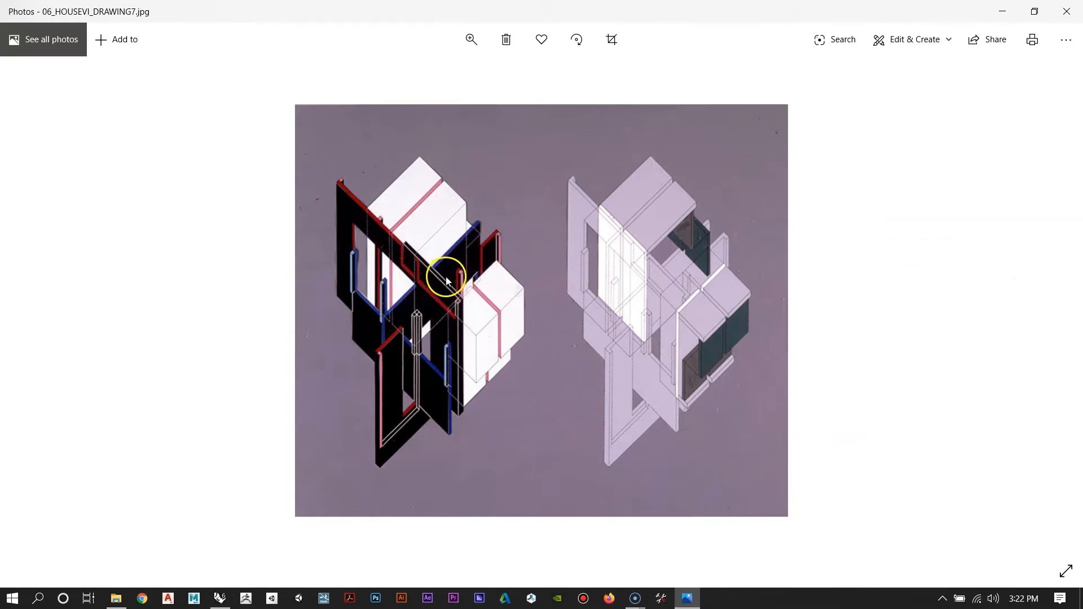
left_click(986, 11)
Step: Back in Rhino, move the cutter box by its base corner onto the top of the box group beside the crossing panel
mouse_move(528, 289)
right_mouse_down()
mouse_move(472, 326)
mouse_move(457, 378)
mouse_move(564, 335)
right_mouse_up()
left_click(219, 364)
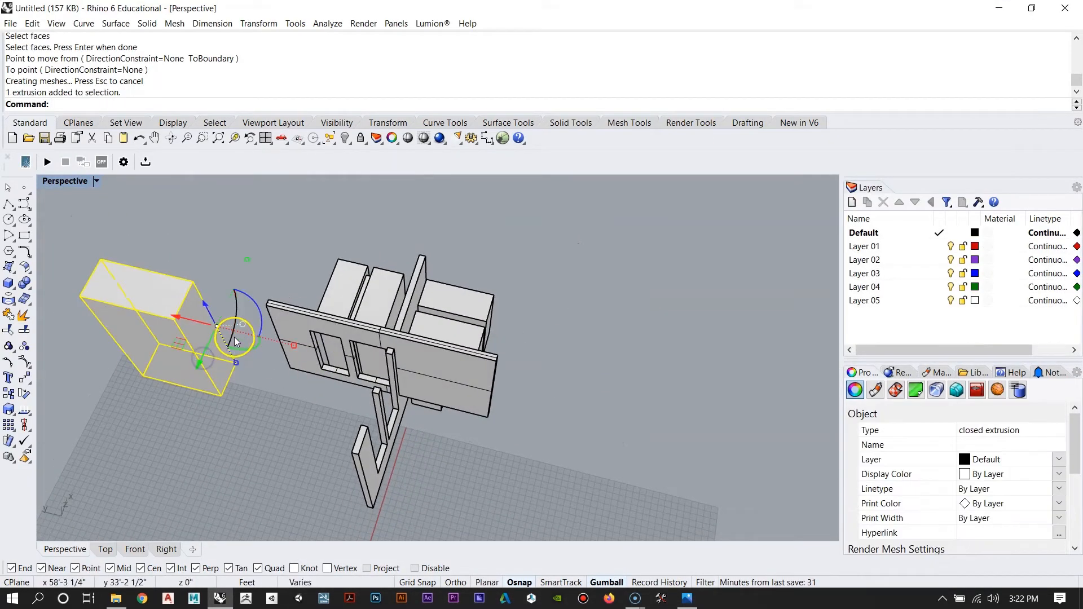
type("M")
key("Return")
left_click(219, 403)
scroll(425, 302, "up", 6)
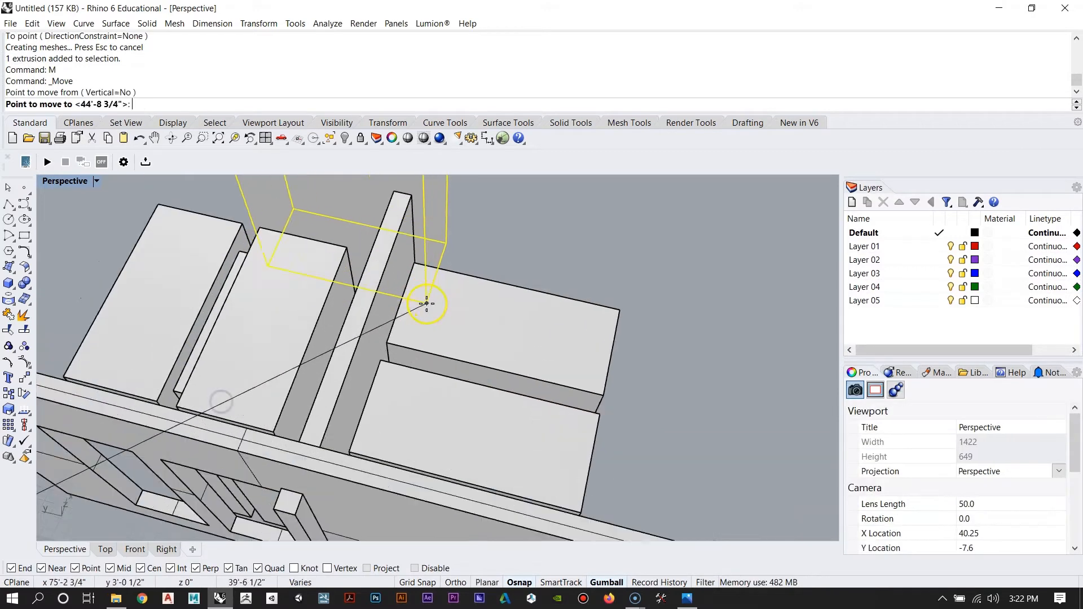
left_click(348, 387)
Step: Lower the cutter box with a vertical Move until its base is level with the underside of the upper boxes
scroll(346, 386, "down", 6)
right_click_drag(490, 410, 250, 323)
scroll(253, 323, "down", 6)
scroll(344, 341, "up", 3)
type("M")
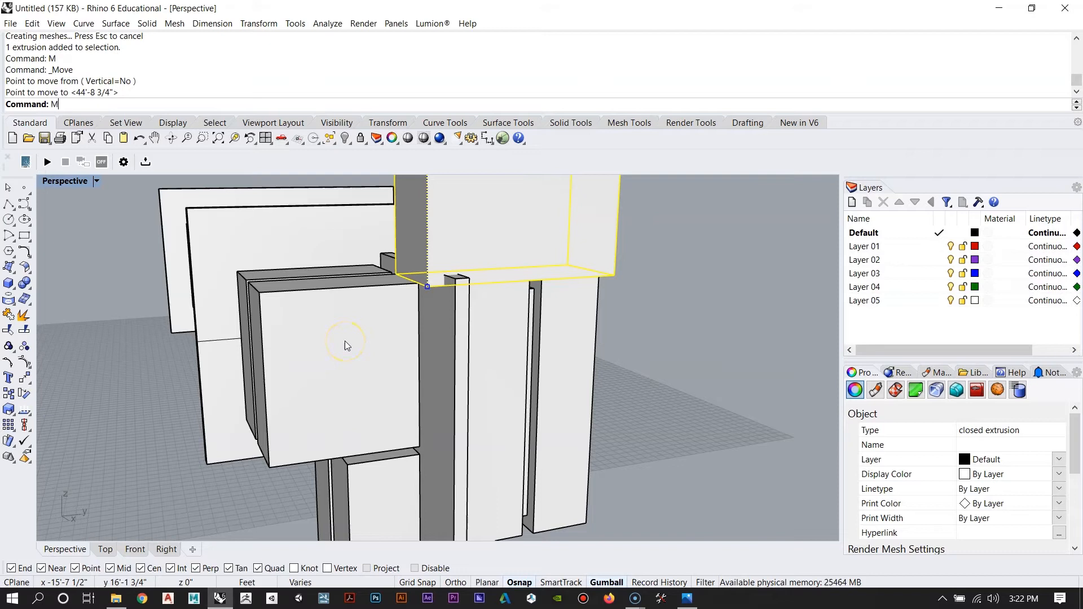
key("Return")
left_click(119, 104)
scroll(349, 328, "up", 3)
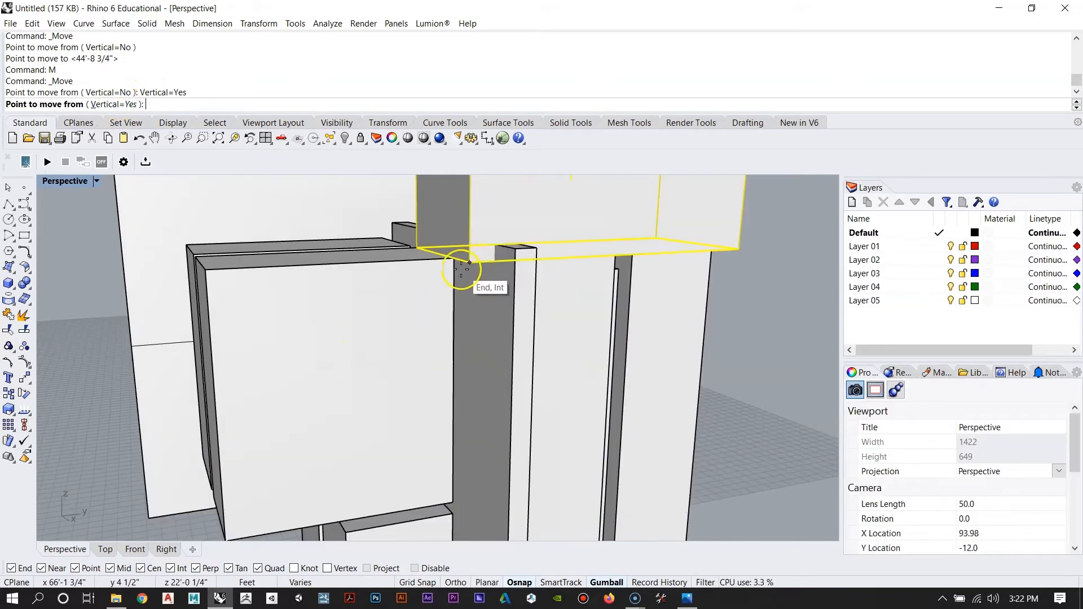
left_click(456, 503)
right_click_drag(416, 377, 362, 309)
scroll(361, 309, "up", 4)
right_click_drag(379, 347, 432, 327)
key("Escape")
Step: Examine the lowered cutter box's position relative to the crossing panel and the neighbouring upper and lower boxes
scroll(433, 327, "down", 6)
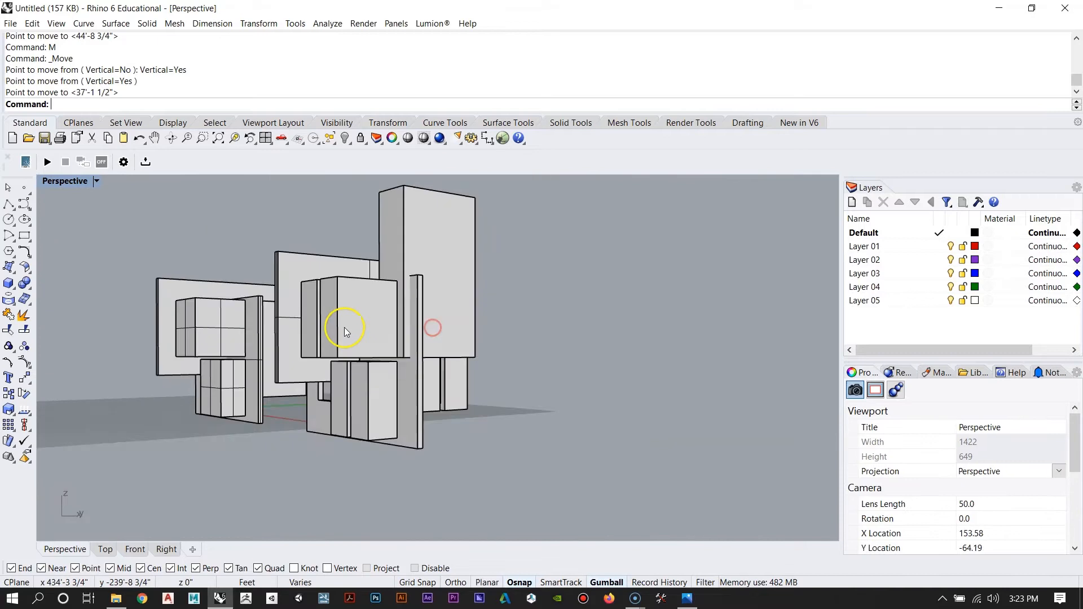
right_click_drag(344, 327, 374, 415)
scroll(462, 393, "up", 5)
right_click_drag(463, 393, 449, 369)
scroll(387, 349, "up", 3)
right_click_drag(387, 346, 338, 308)
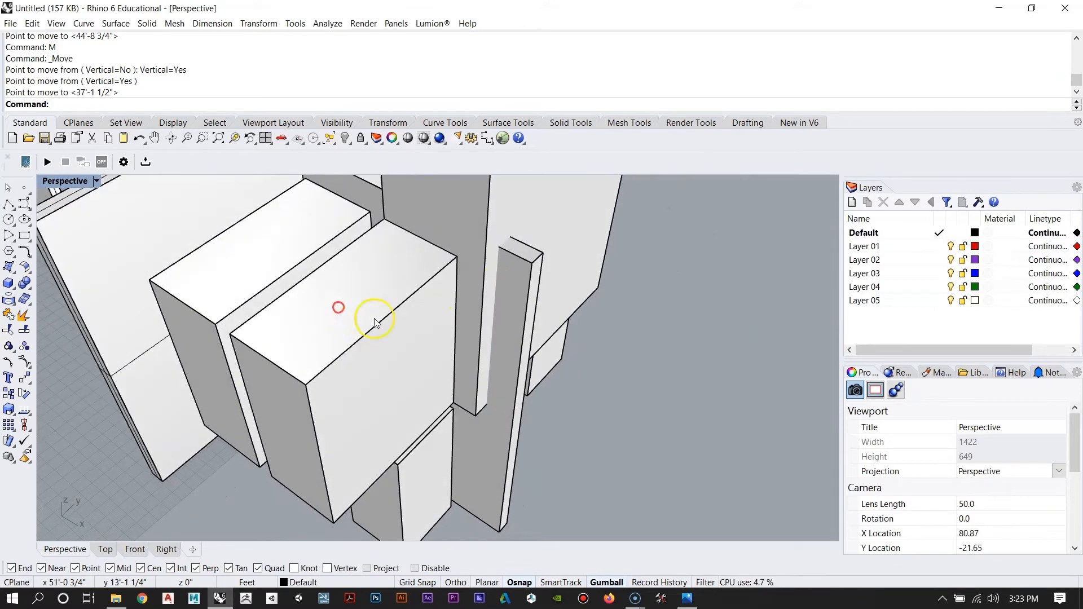
left_click(522, 279)
key("Escape")
right_click_drag(519, 283, 473, 362)
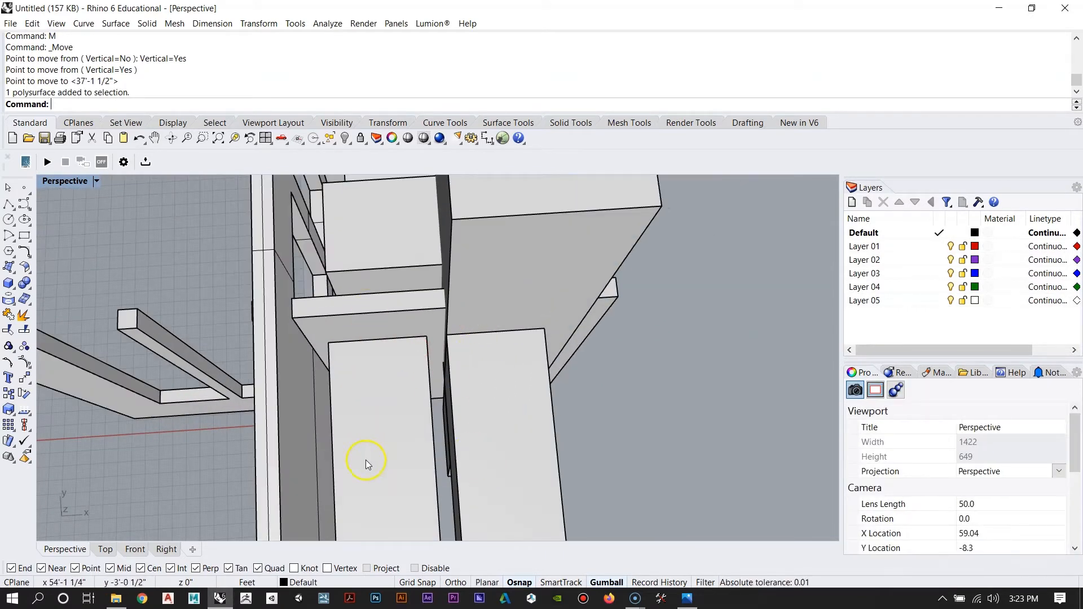
right_click_drag(368, 459, 450, 374)
left_click(449, 373)
left_click(361, 375)
right_click_drag(361, 375, 438, 242)
key("Escape")
left_click(438, 311)
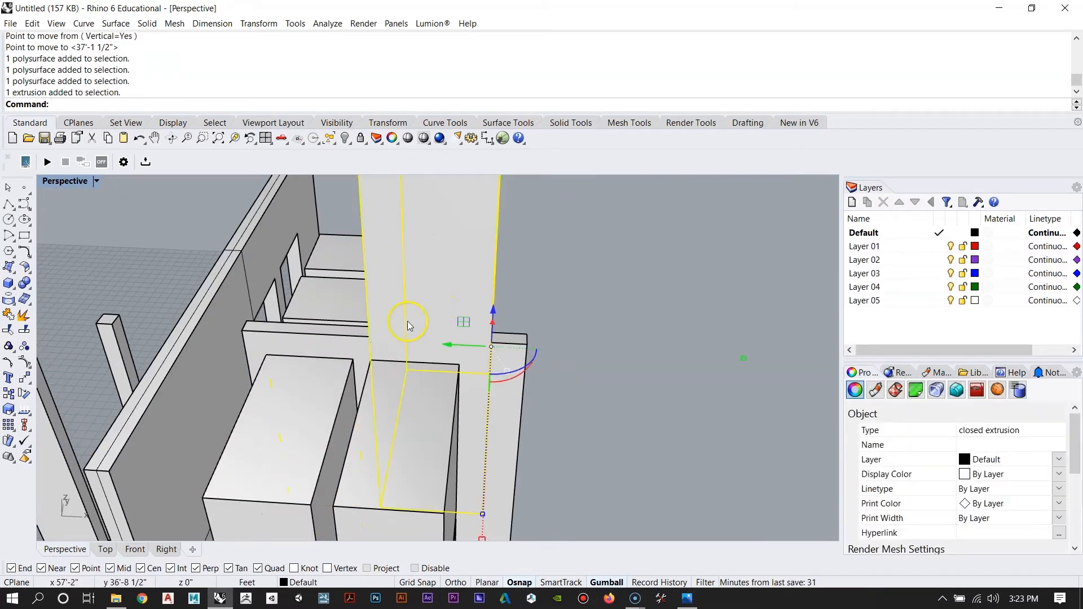
Step: Stretch the cutter box with Scale1D from its base corner so it extends past the outer edge of the crossing panel
key("Return")
right_click_drag(399, 295, 359, 371)
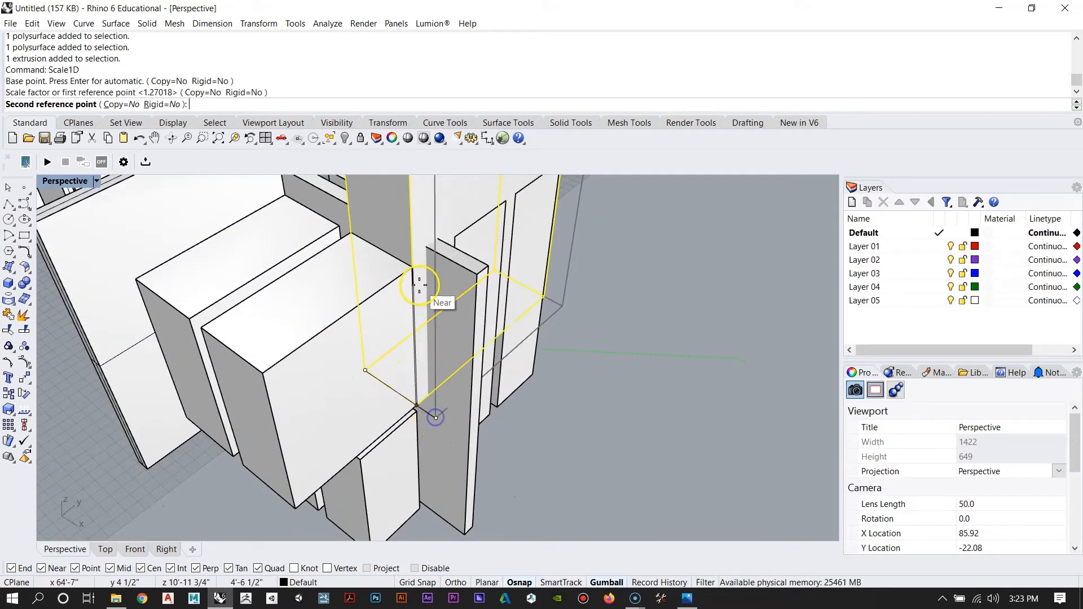
left_click(413, 266)
right_click_drag(413, 266, 348, 380)
key("Escape")
Step: Copy the stretched cutter box from its base corner to the matching corner of the neighbouring box across the gap
scroll(381, 401, "down", 6)
right_click_drag(338, 317, 423, 355)
scroll(349, 369, "up", 4)
right_click_drag(349, 368, 392, 300)
left_click(393, 300)
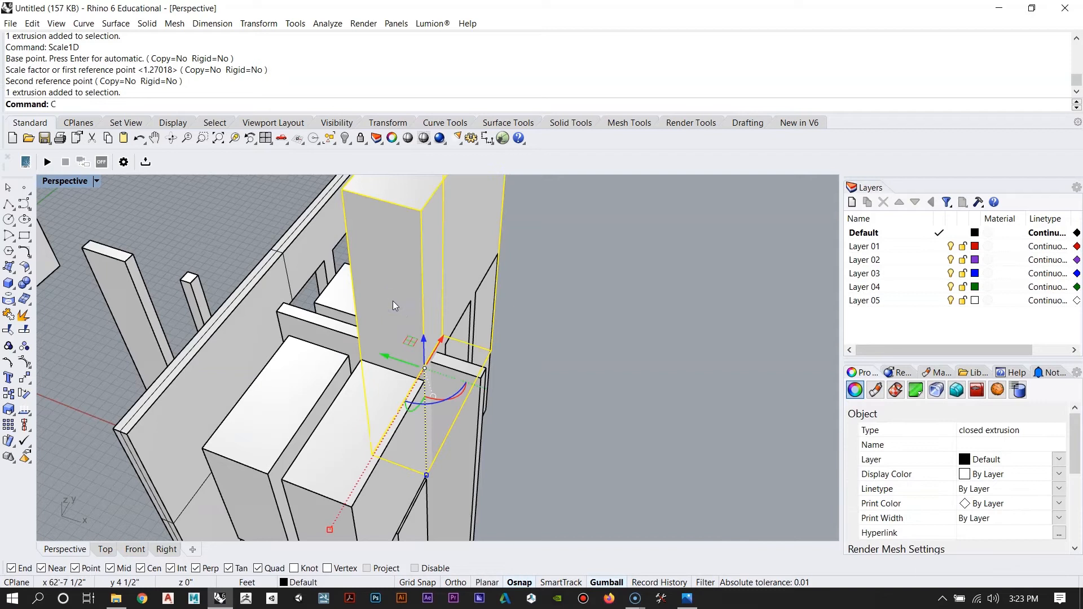
right_click_drag(403, 337, 503, 433)
left_click(594, 358)
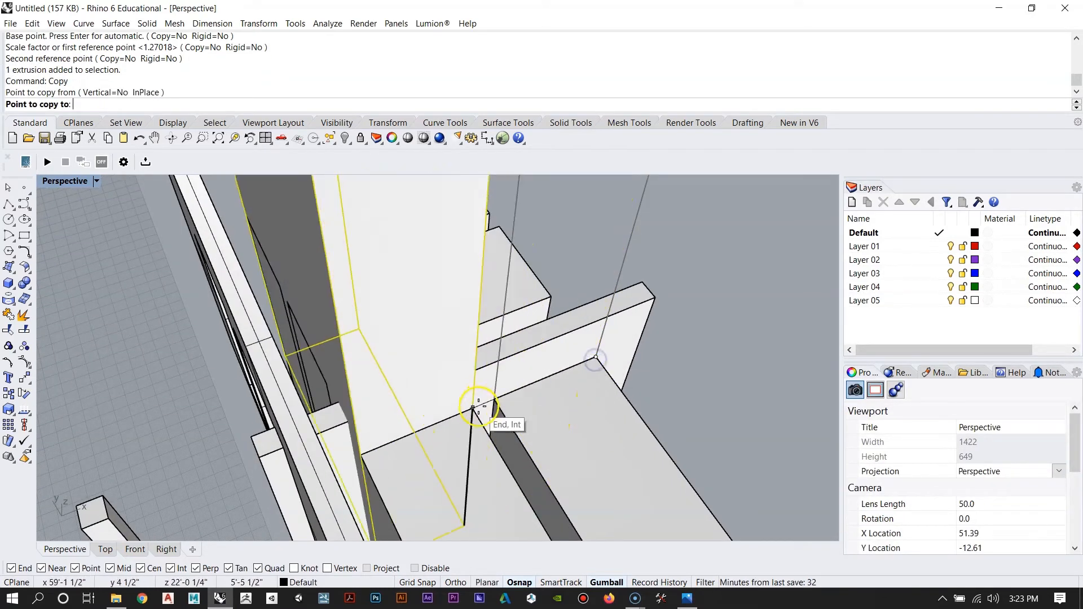
left_click(473, 407)
key("Return")
right_click_drag(473, 408, 507, 399)
Step: Subtract both tall cutter boxes from the crossing panel with BooleanDifference, keeping the cutters
left_click(425, 283)
left_click(321, 273)
key("Escape")
left_click(489, 400)
key("Escape")
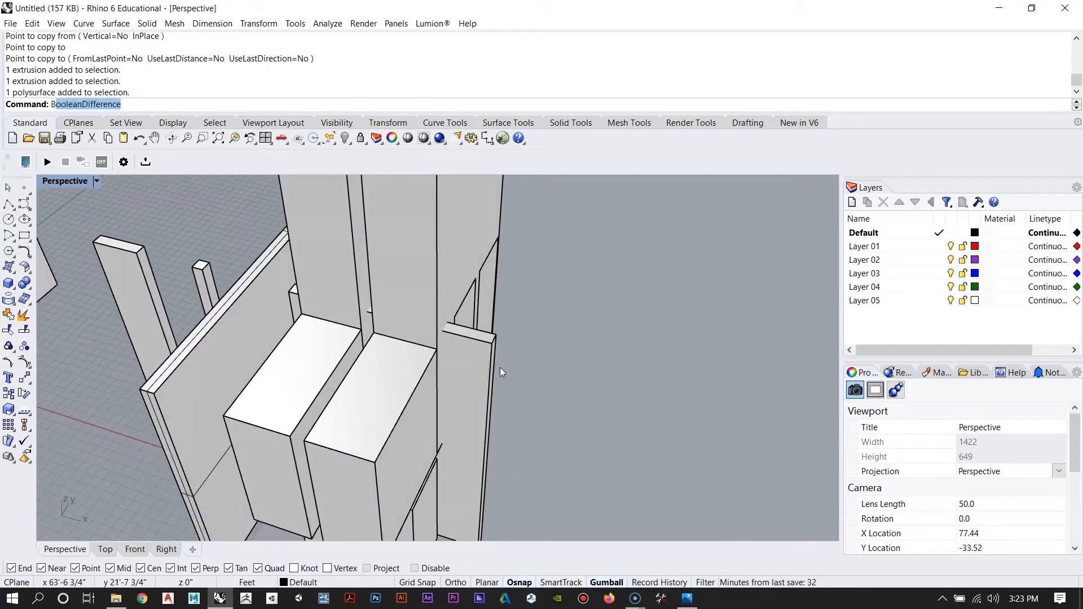
left_click(467, 361)
right_click_drag(412, 283, 414, 375)
left_click(369, 291)
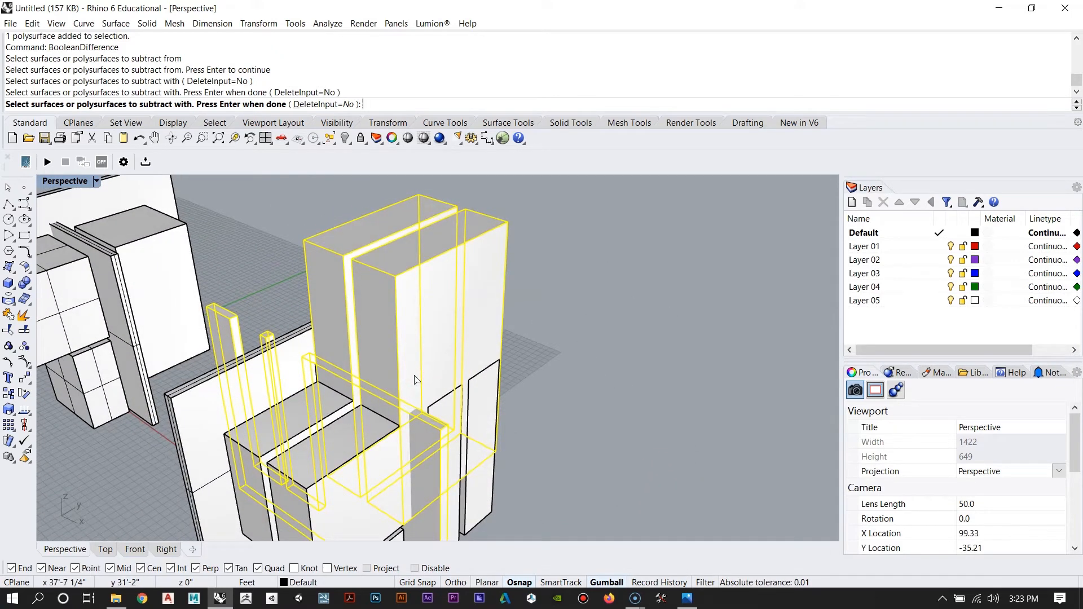
key("Return")
Step: Move the two cutter boxes together well clear of the panel assembly
left_click(424, 307)
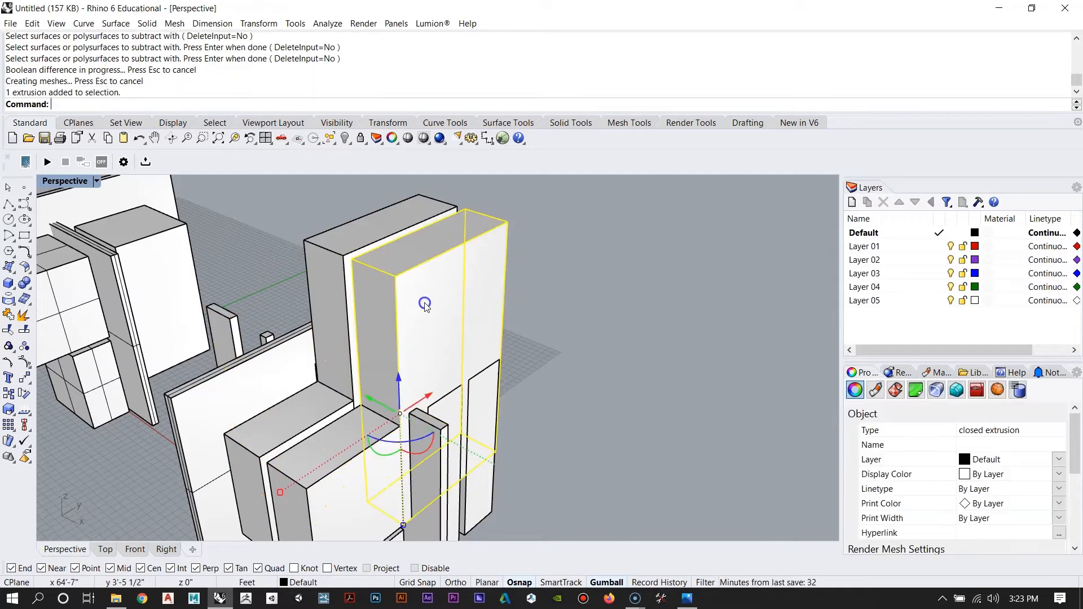
left_click(377, 238, "shift")
left_click_drag(437, 345, 608, 246)
Step: Examine the cut crossing panel from above and from the side where it passes between the box groups
right_click_drag(322, 341, 406, 432)
scroll(446, 518, "up", 6)
right_click_drag(571, 415, 285, 394)
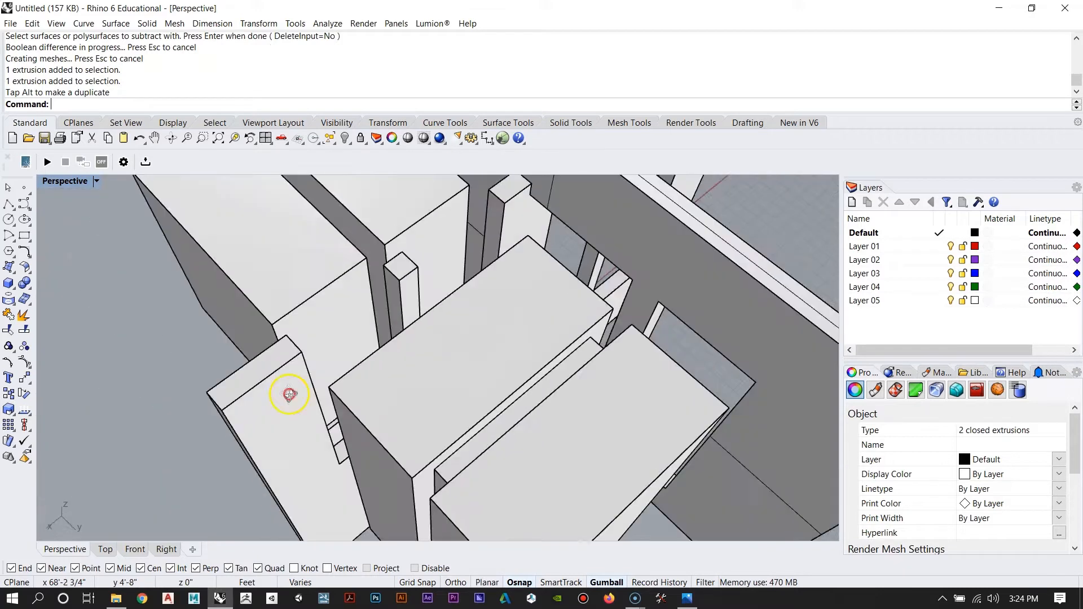
scroll(287, 394, "down", 5)
scroll(360, 268, "up", 4)
mouse_move(471, 368)
right_mouse_down()
mouse_move(480, 374)
mouse_move(447, 404)
right_mouse_up()
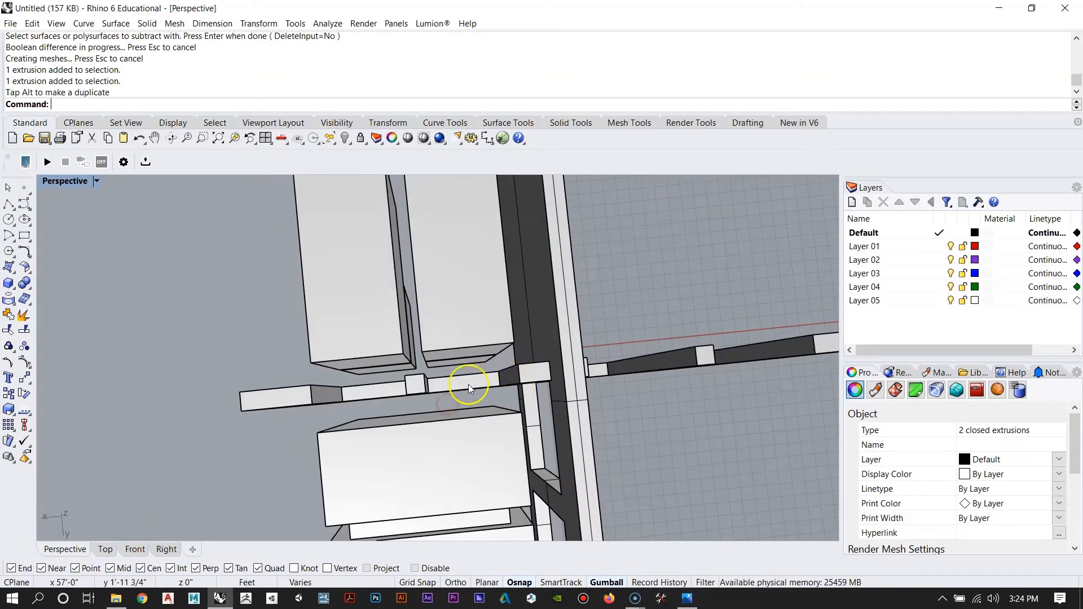
right_click_drag(369, 393, 510, 308)
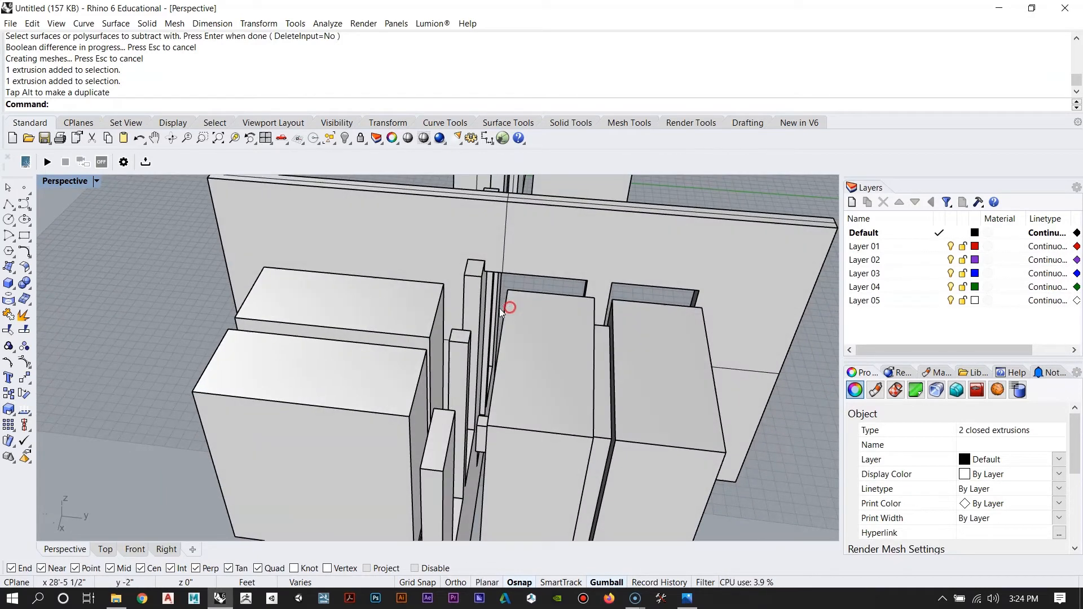
left_click(398, 307)
key("Escape")
right_click_drag(575, 322, 425, 342)
scroll(419, 355, "up", 4)
left_click(405, 421)
key("Escape")
Step: Select individual boxes in the assembly and check how they sit against the crossing panel and the long panel
right_click_drag(426, 281, 533, 340)
left_click(533, 341)
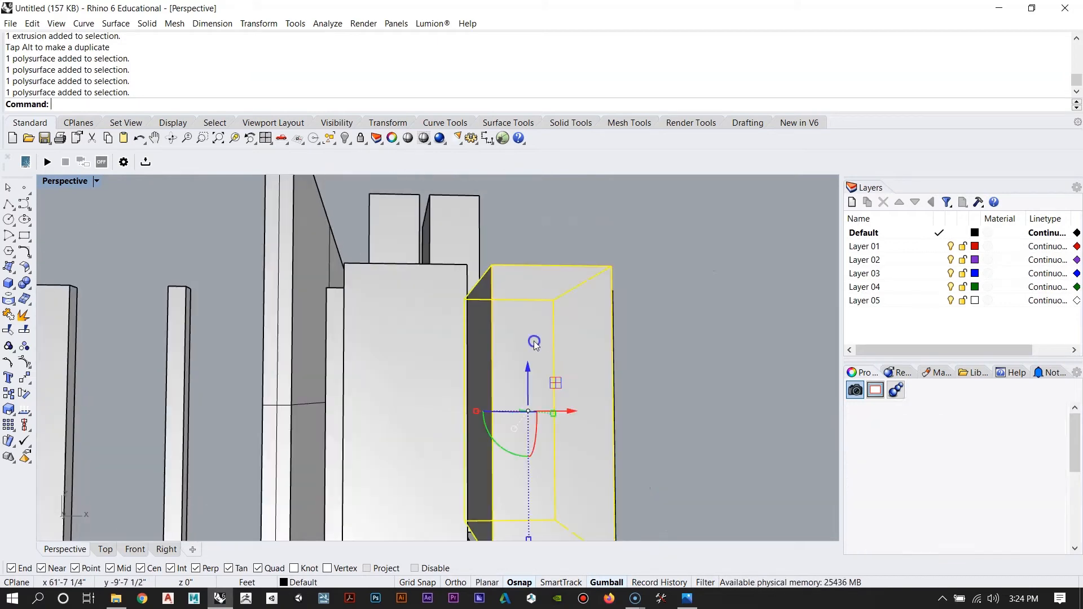
left_click(465, 295, "shift")
right_click_drag(465, 296, 580, 465)
left_click(580, 465)
scroll(404, 331, "down", 5)
scroll(403, 331, "up", 5)
right_click_drag(538, 420, 323, 364)
scroll(476, 305, "up", 5)
right_click_drag(476, 304, 527, 344)
left_click(526, 344)
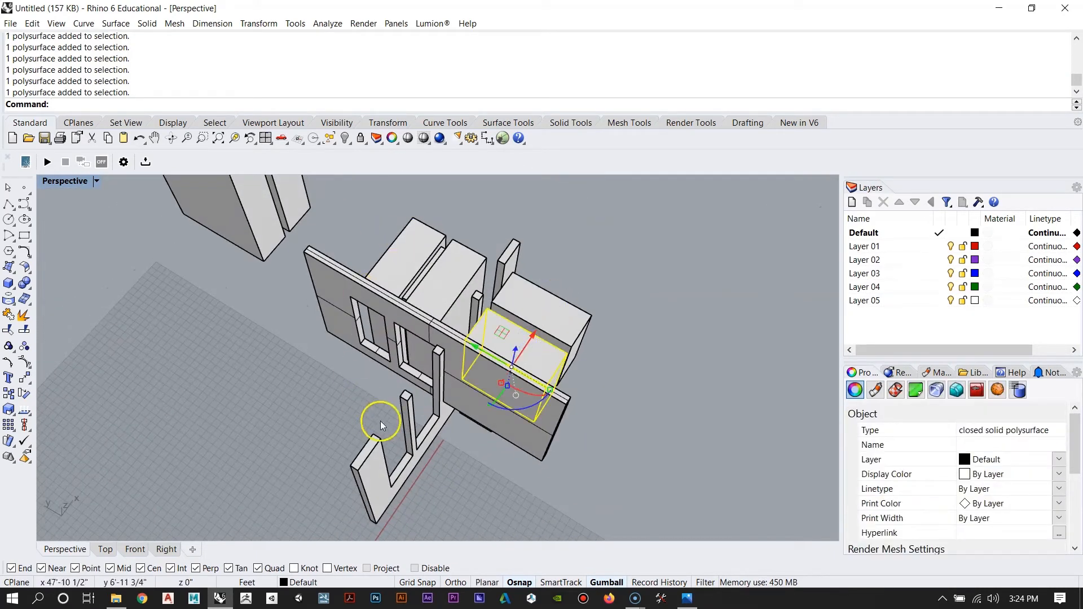
right_click_drag(519, 276, 581, 348)
key("Escape")
Step: Delete the two cutter boxes standing apart from the assembly
right_click_drag(382, 329, 398, 297)
right_click_drag(549, 259, 488, 311)
right_click_drag(514, 368, 429, 322)
scroll(429, 322, "up", 7)
right_click_drag(413, 366, 443, 310)
right_click_drag(538, 276, 445, 329)
scroll(382, 378, "down", 6)
scroll(444, 329, "up", 5)
left_click_drag(537, 313, 431, 252)
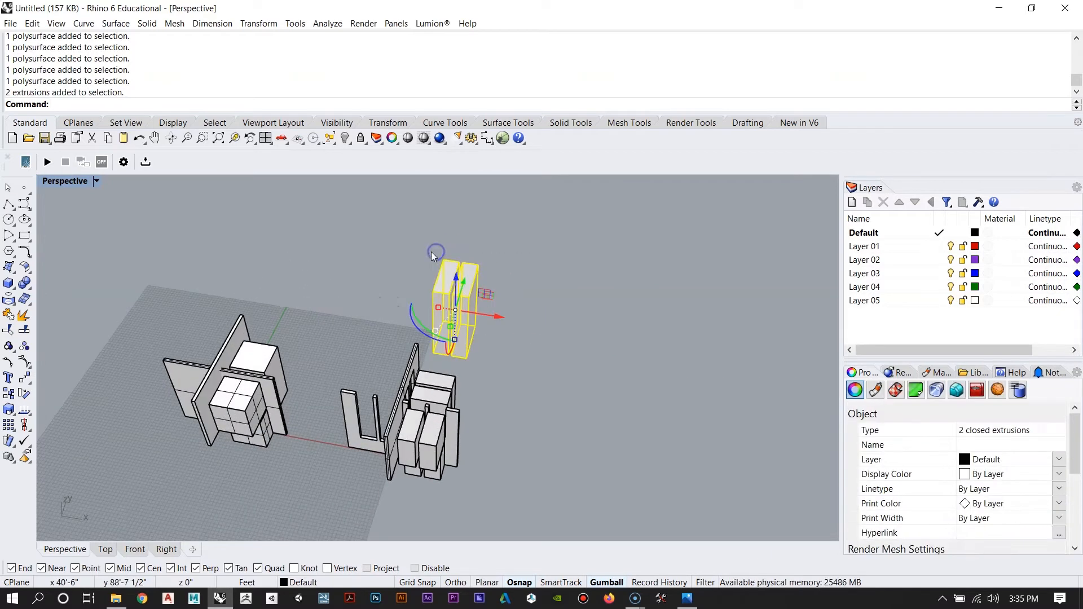
key("Delete")
Step: Copy the whole assembly of seven polysurfaces to an empty area beside the original
right_click_drag(453, 444, 361, 417)
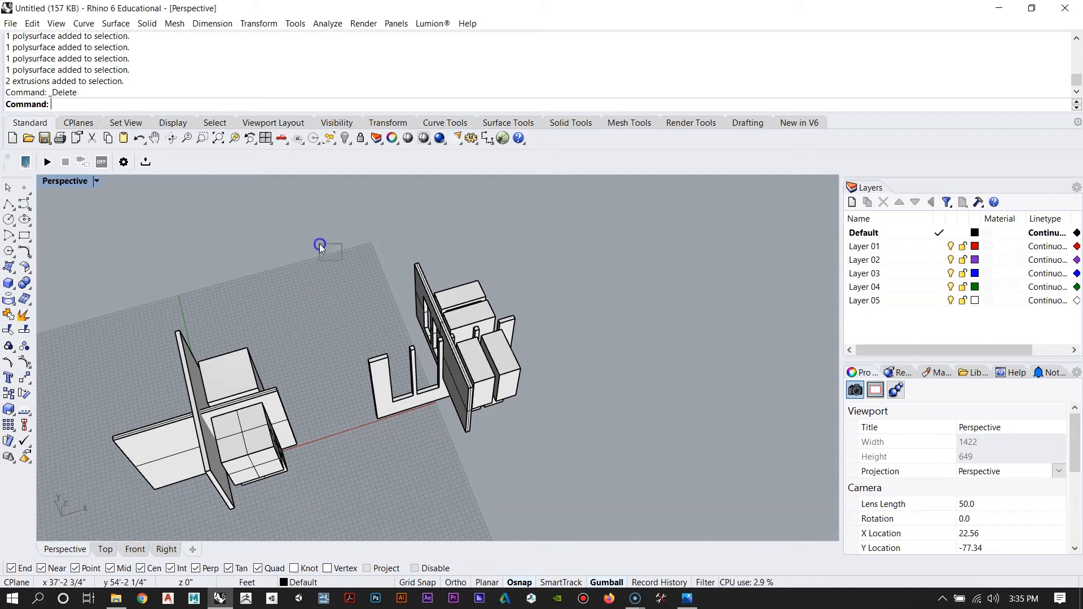
left_click_drag(319, 244, 596, 472)
right_click_drag(568, 344, 467, 342)
scroll(375, 353, "down", 6)
type("opy")
key("Return")
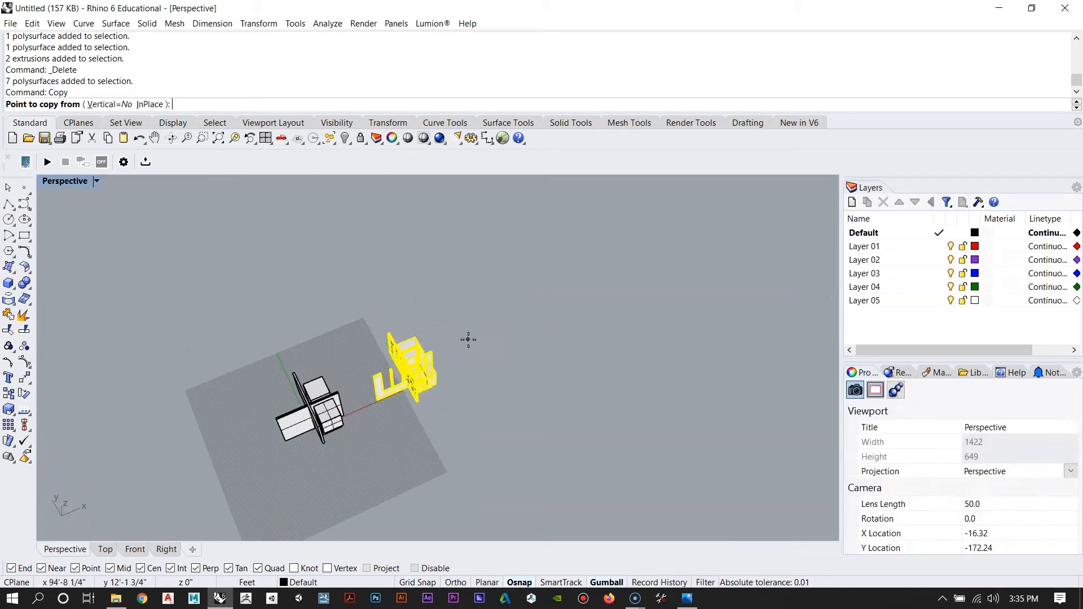
left_click(557, 428, "shift")
key("Escape")
Step: Compare the copied assembly with the House VI diagram in the Photos app, then return to Rhino
scroll(514, 334, "up", 15)
right_click_drag(384, 418, 405, 354)
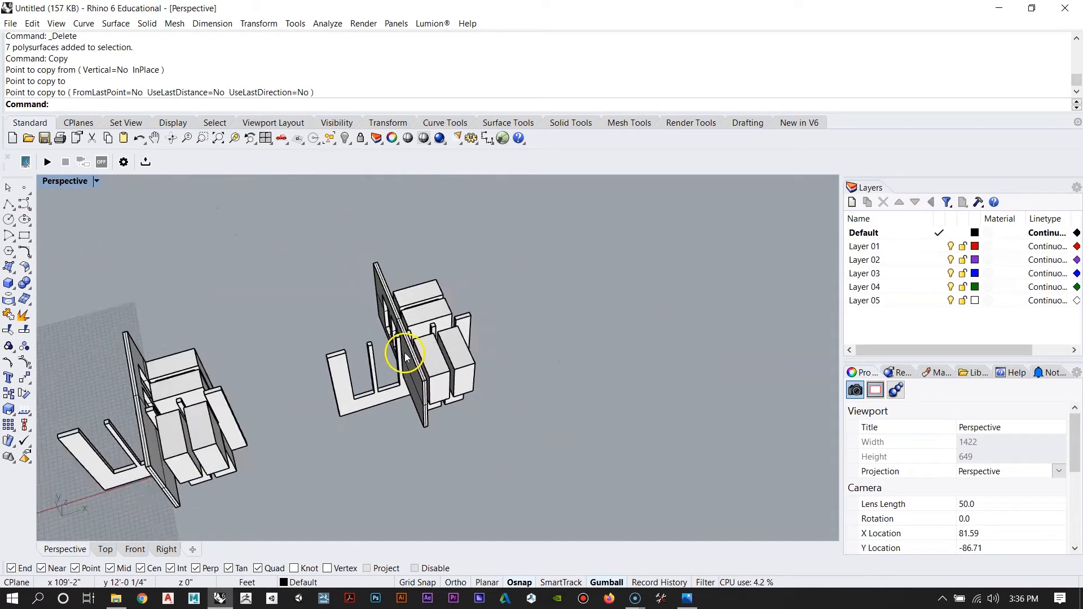
scroll(405, 354, "up", 2)
left_click(687, 600)
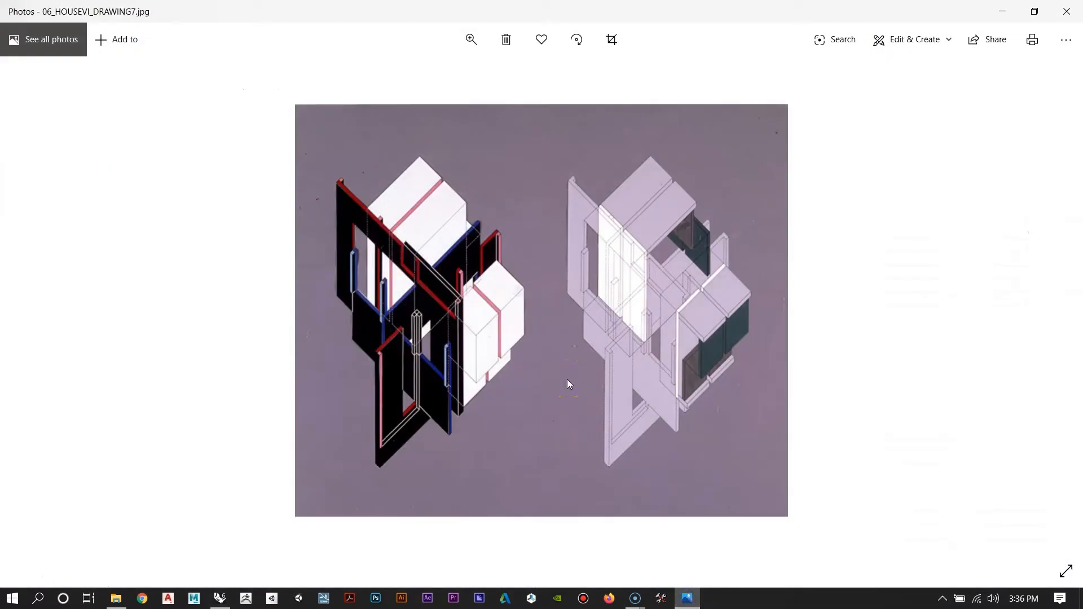
left_click(404, 335)
left_click(1005, 10)
Step: Copy the box nearest the long panel to the free space in front of the open part of the crossing panel
right_click_drag(290, 345, 412, 379)
scroll(439, 375, "up", 5)
left_click(451, 371)
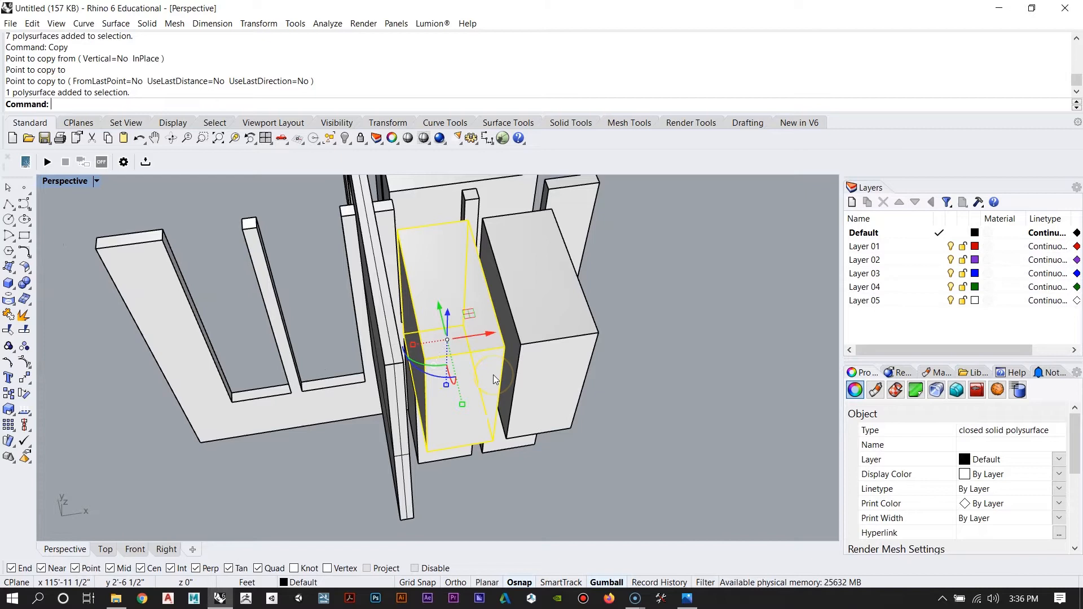
key("Return")
scroll(491, 243, "down", 3)
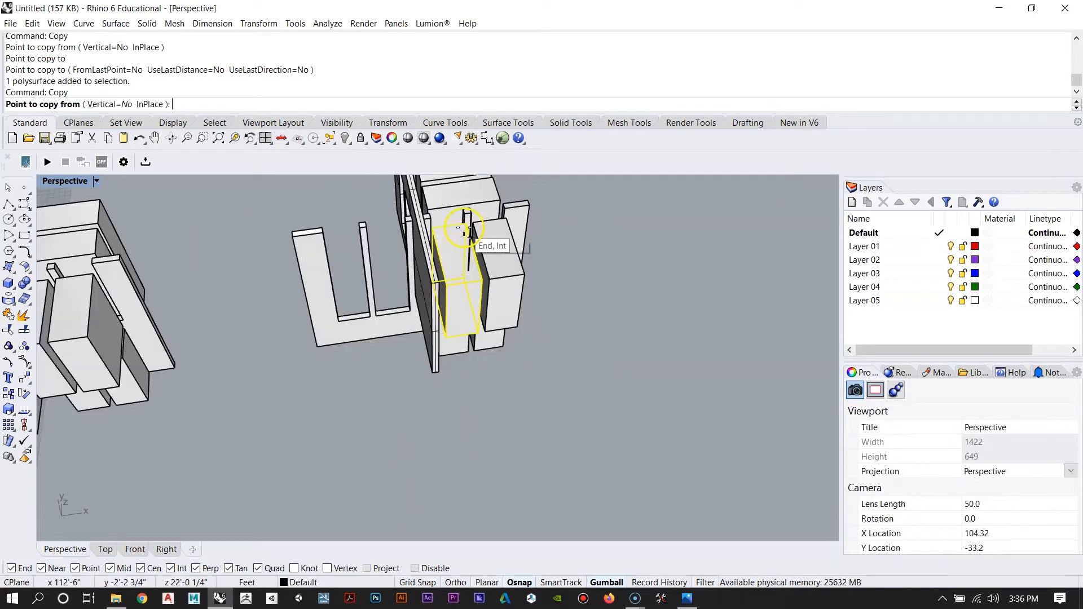
left_click(482, 465)
left_click(383, 470)
key("Return")
Step: Move the copied box by its top corner onto the short top edge of the crossing panel's end post
right_click_drag(310, 314, 513, 372)
scroll(513, 372, "up", 5)
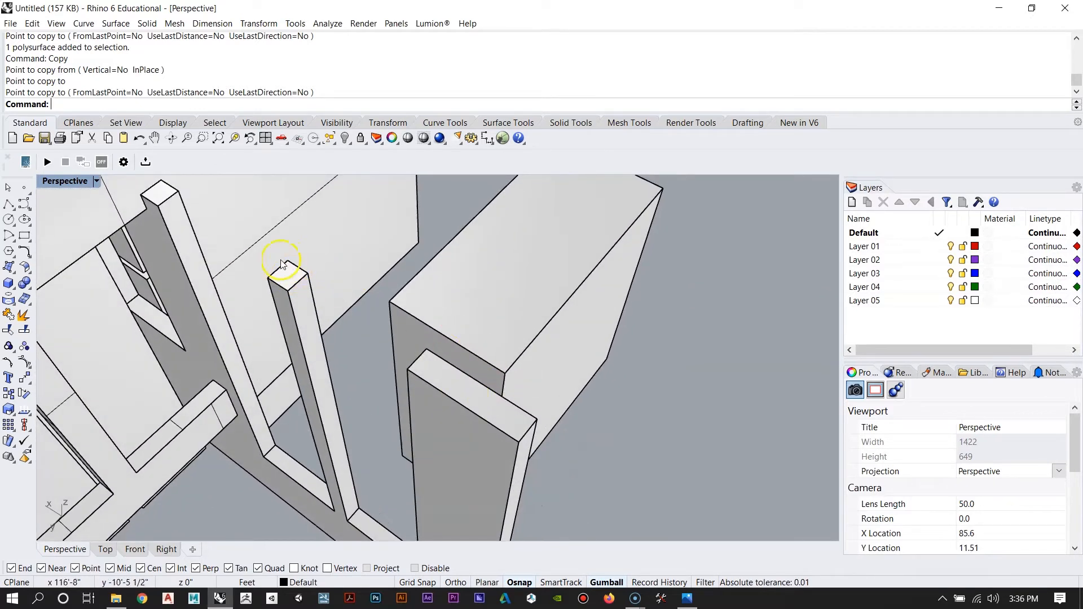
left_click(506, 317)
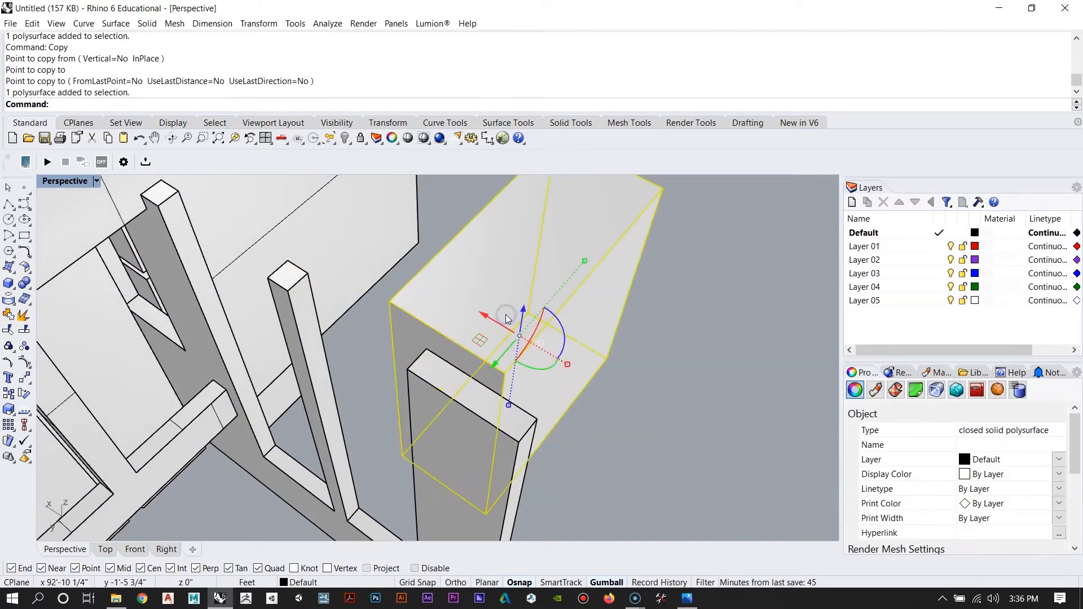
type("M")
key("Return")
left_click(389, 300)
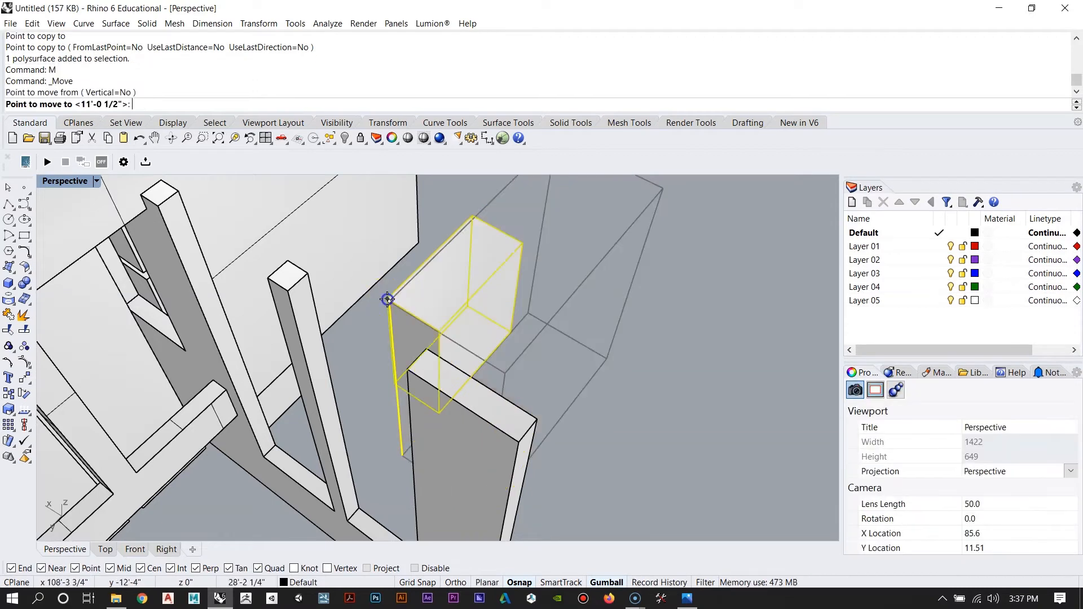
left_click(414, 358)
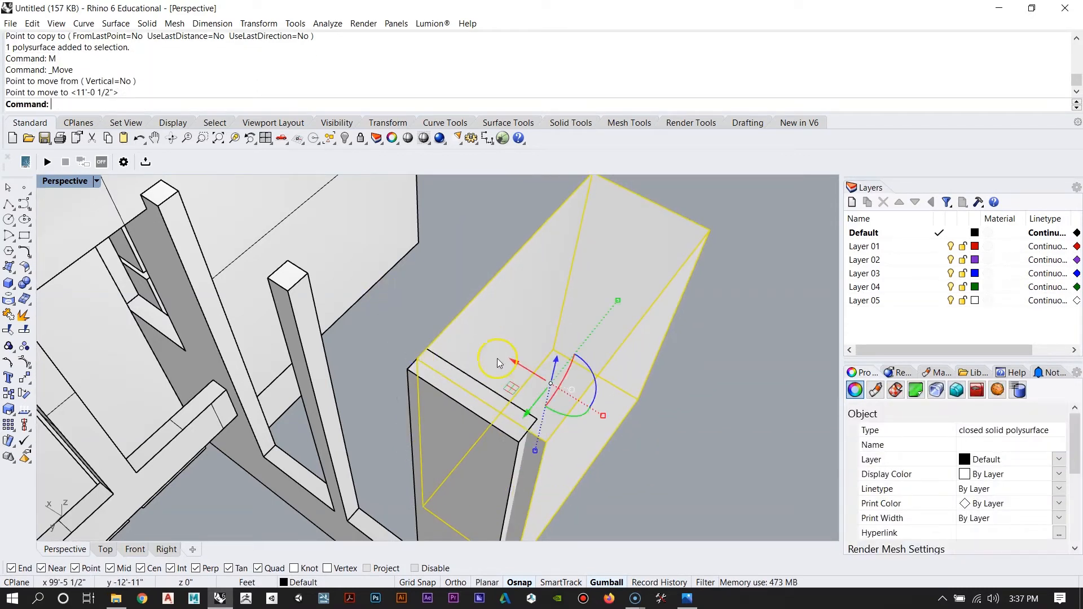
Step: Slide the copied box along the crossing panel to the opening between the wide end post and the thin post
type("ZS")
key("Return")
right_click_drag(393, 360, 578, 296)
right_click_drag(532, 324, 574, 308)
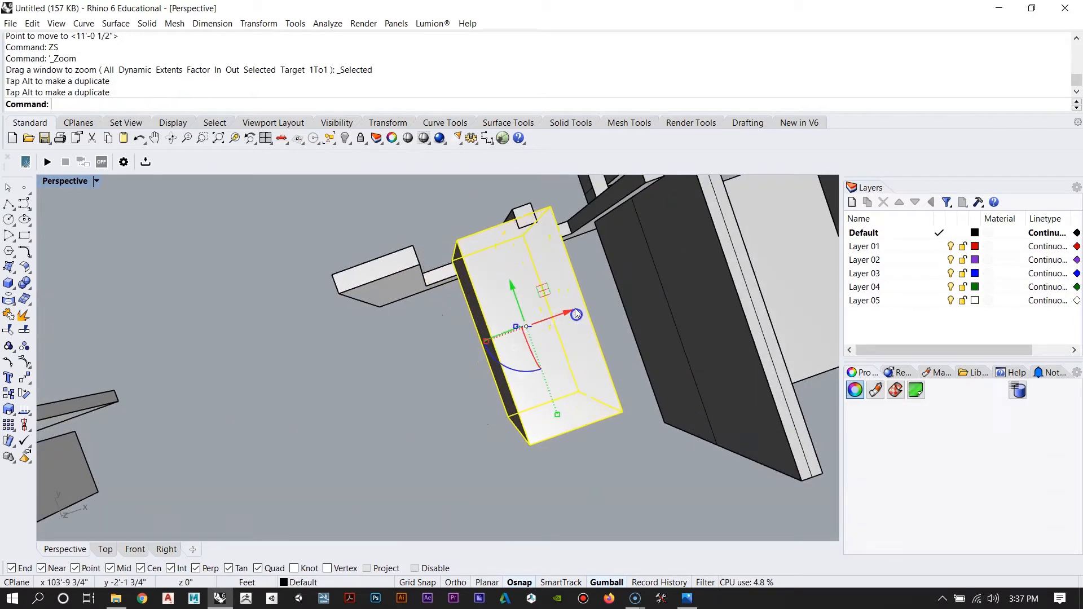
right_click_drag(532, 249, 461, 270)
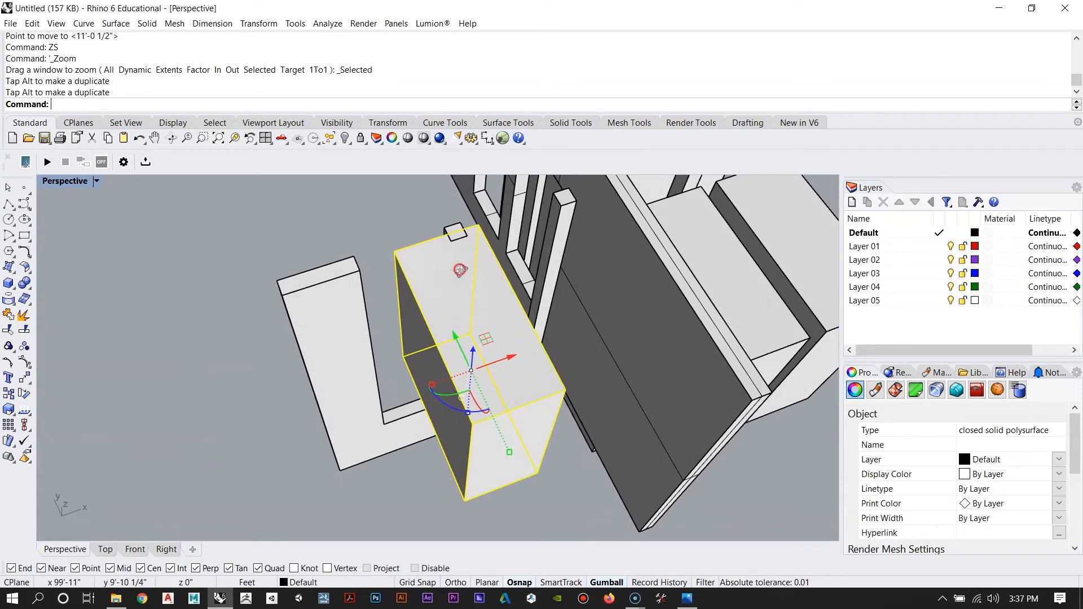
Step: Widen the box with Scale1D along the panel until it overlaps part of the wide end post
key("Return")
scroll(479, 220, "up", 2)
left_click(477, 225)
right_click_drag(478, 224, 521, 243)
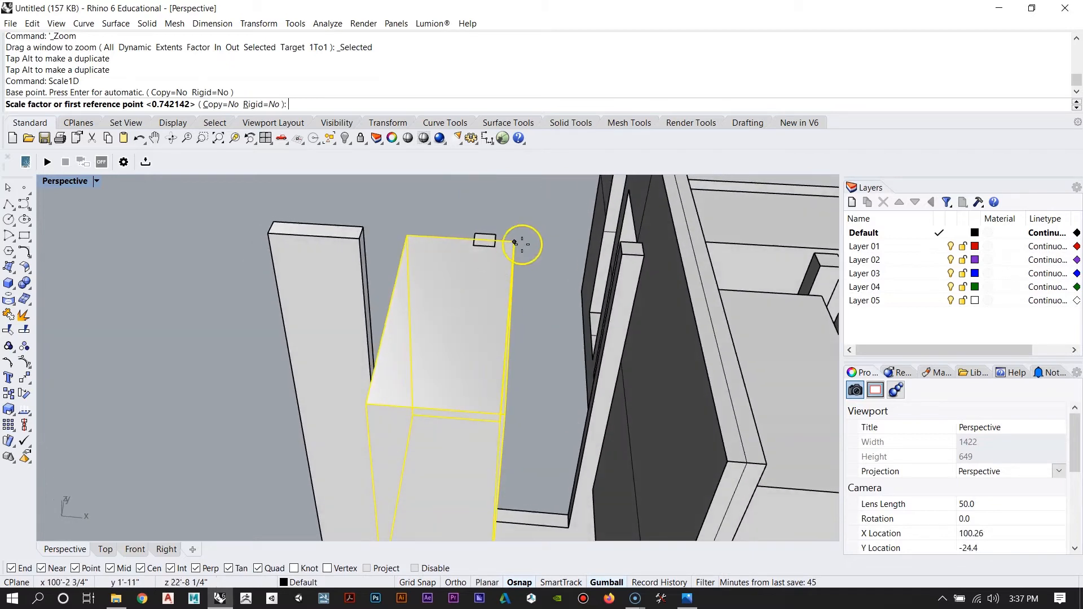
left_click(406, 234)
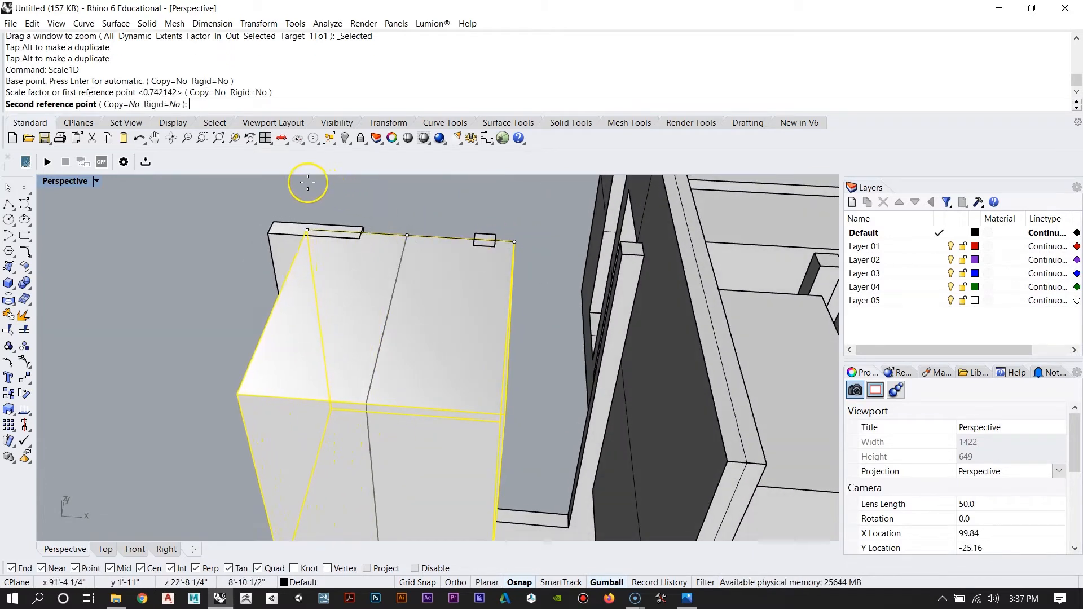
left_click(315, 229)
Step: Stretch the box vertically with Scale1D from its top corner down into the crossing panel's bottom rail
right_click_drag(314, 228, 340, 388)
scroll(284, 233, "up", 3)
right_click(285, 233)
right_click_drag(299, 279, 341, 282)
scroll(340, 280, "up", 3)
left_click(331, 267)
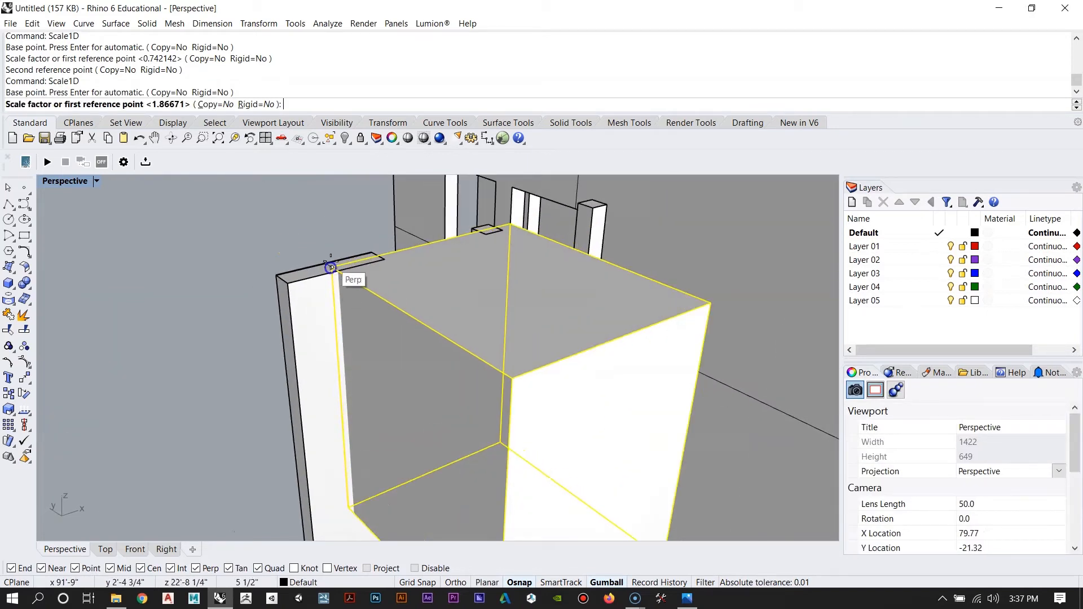
scroll(331, 266, "down", 5)
scroll(305, 327, "up", 5)
left_click(373, 287)
scroll(372, 286, "down", 3)
right_click_drag(387, 338, 277, 240)
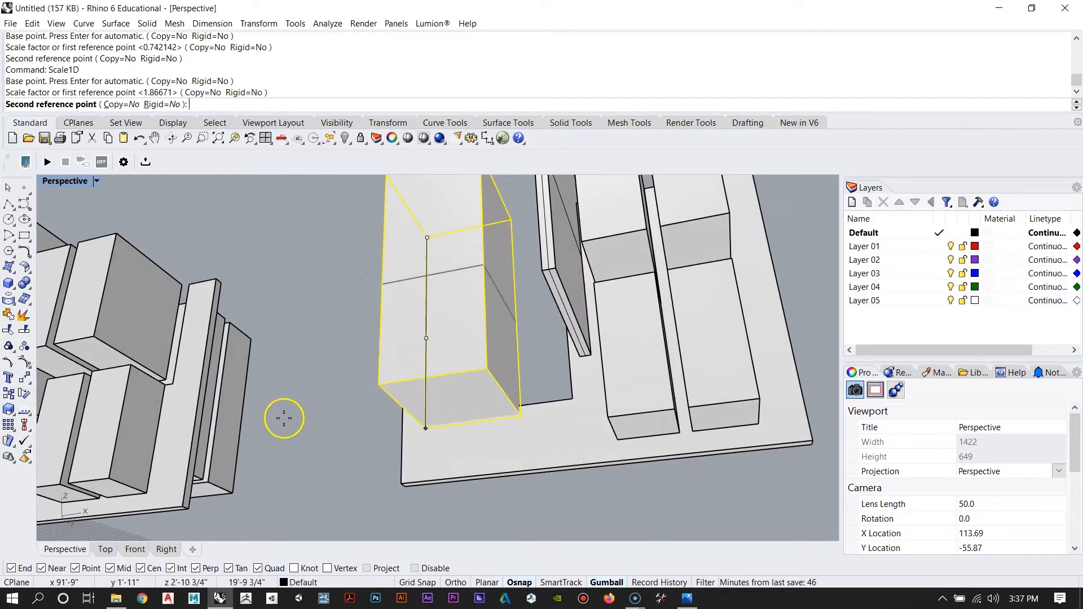
left_click(280, 445)
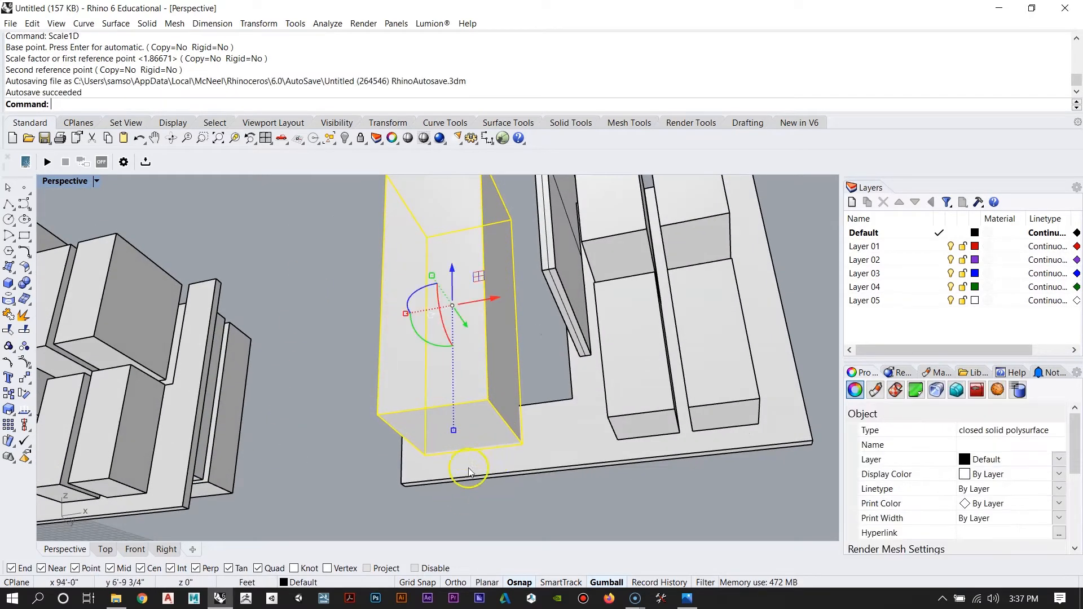
Step: Subtract the enlarged box from the open crossing panel with BooleanDifference to cut a stepped recess around the opening
right_click_drag(453, 444, 542, 495)
scroll(446, 392, "down", 7)
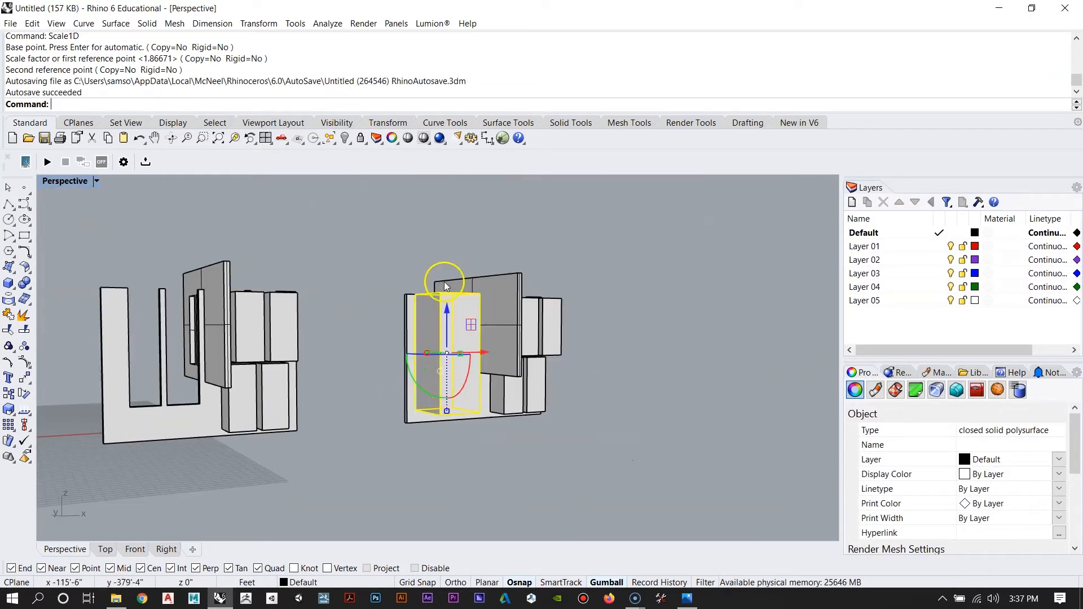
scroll(442, 280, "up", 2)
key("Escape")
right_click_drag(443, 331, 459, 350)
scroll(451, 352, "up", 6)
mouse_move(389, 365)
right_mouse_down()
mouse_move(553, 262)
mouse_move(389, 309)
mouse_move(370, 338)
mouse_move(396, 350)
right_mouse_up()
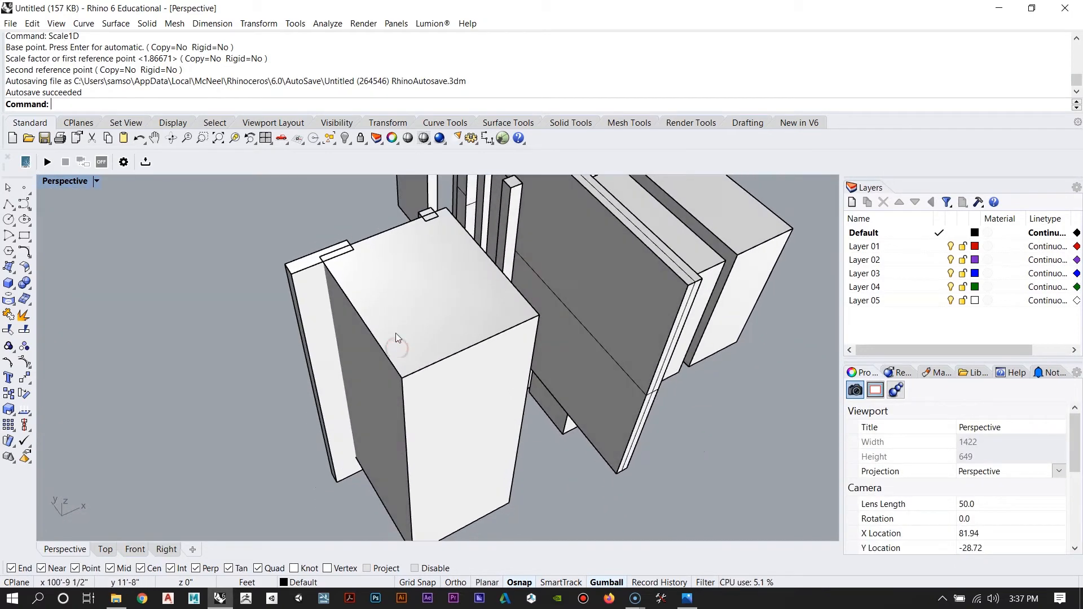
key("Return")
left_click(380, 340)
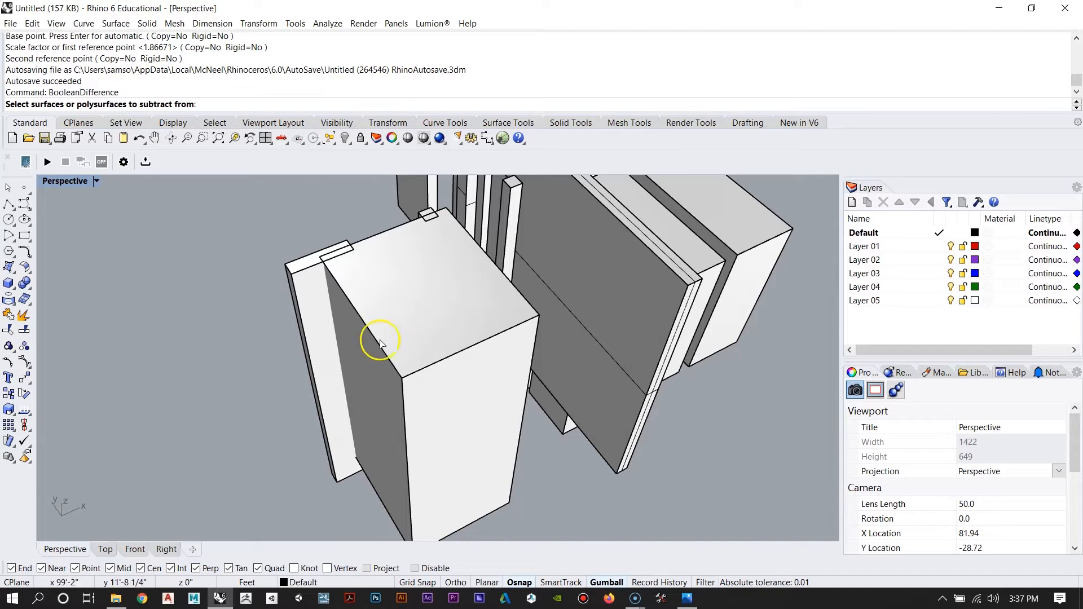
left_click(304, 297)
key("Return")
left_click(420, 317)
right_click(421, 319)
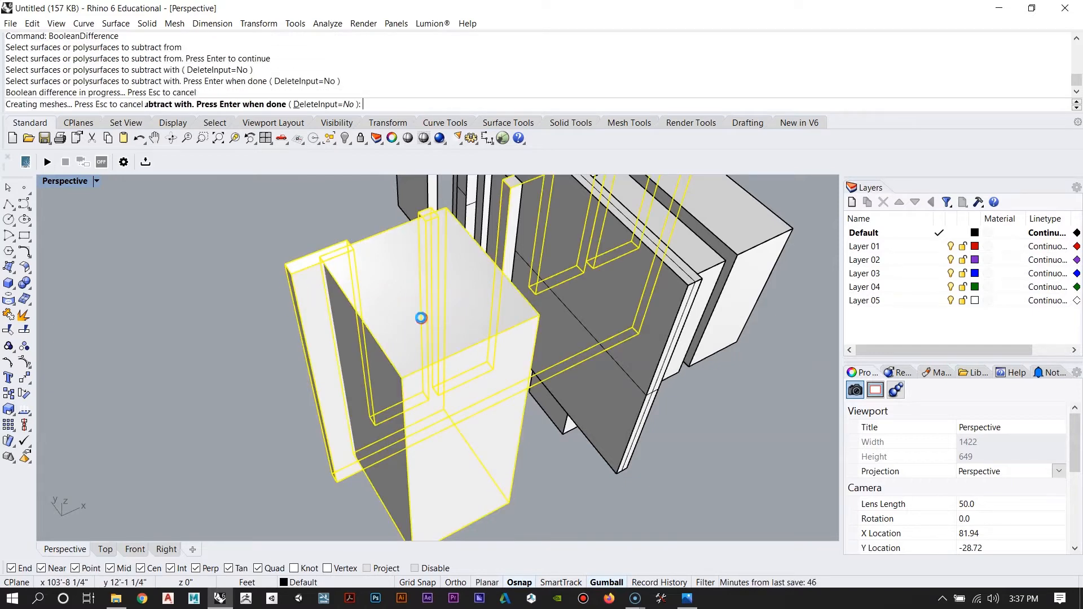
Step: Move the cutter box clear of the crossing panel and inspect the recess along the end post and bottom rail
scroll(421, 320, "down", 3)
left_click_drag(397, 341, 543, 469)
scroll(440, 396, "up", 7)
right_click_drag(338, 405, 344, 337)
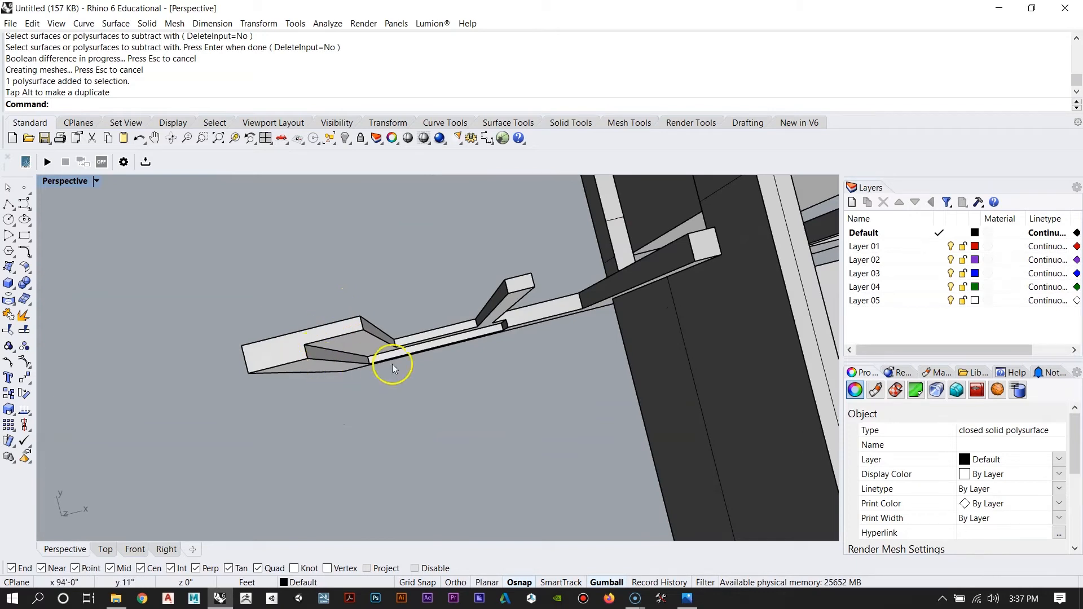
right_click_drag(451, 288, 421, 289)
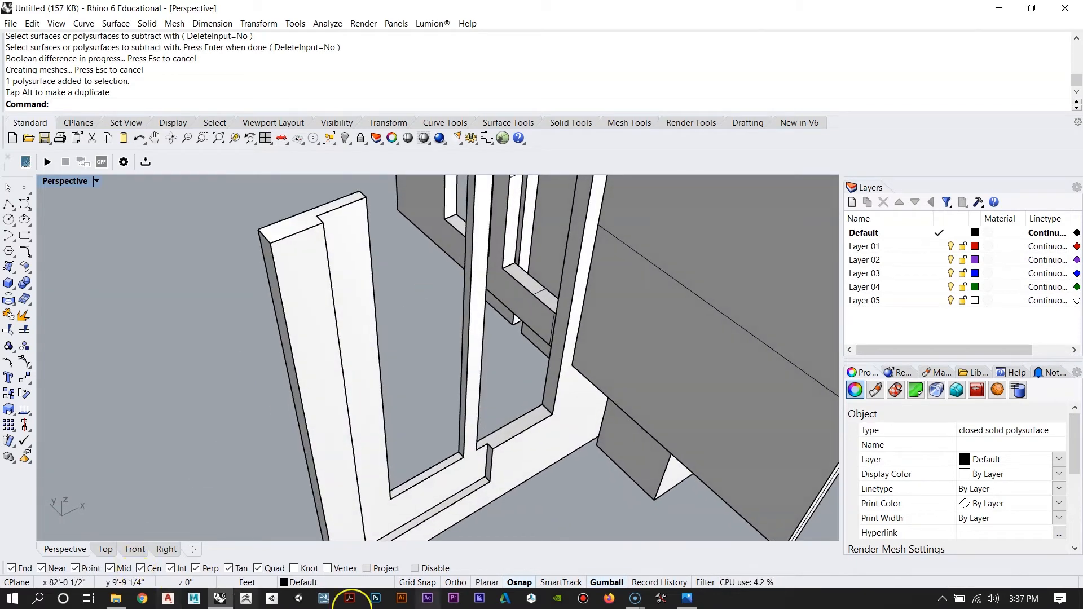
Step: Move the recess's long side face on the wide end post orthogonally toward the outer edge with MoveFace, leaving a narrow rim
left_click(684, 598)
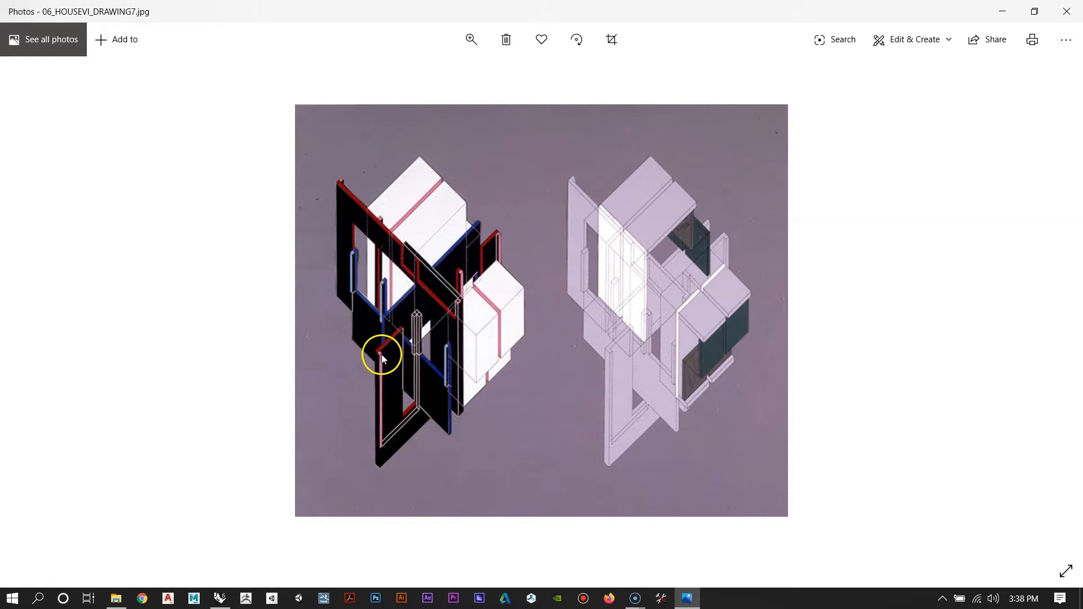
left_click(1002, 11)
scroll(416, 271, "up", 2)
right_click_drag(415, 271, 357, 293)
scroll(320, 243, "up", 2)
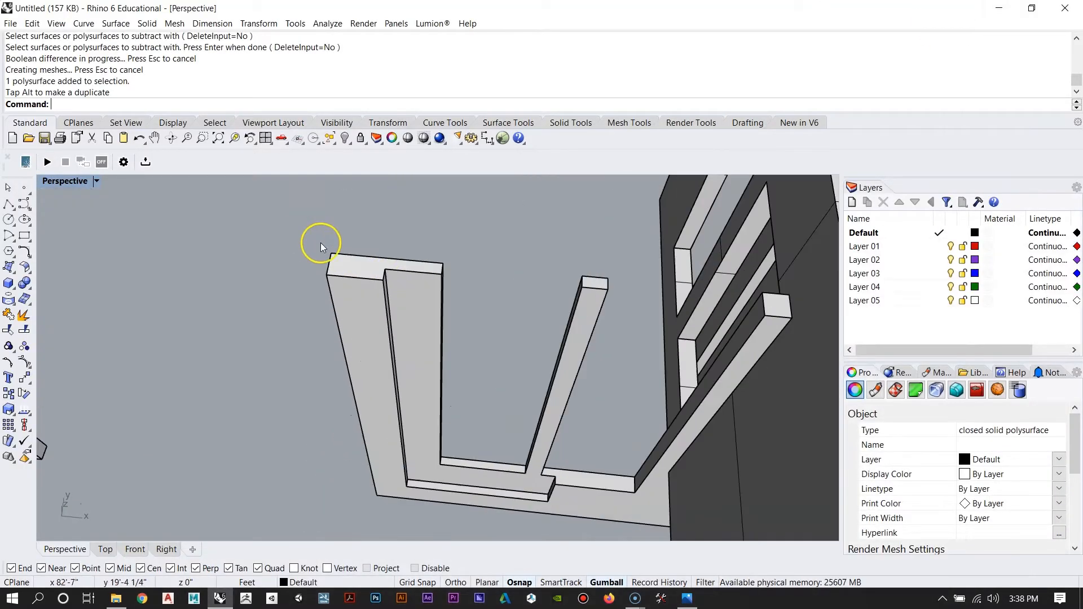
scroll(320, 242, "up", 3)
scroll(395, 293, "up", 3)
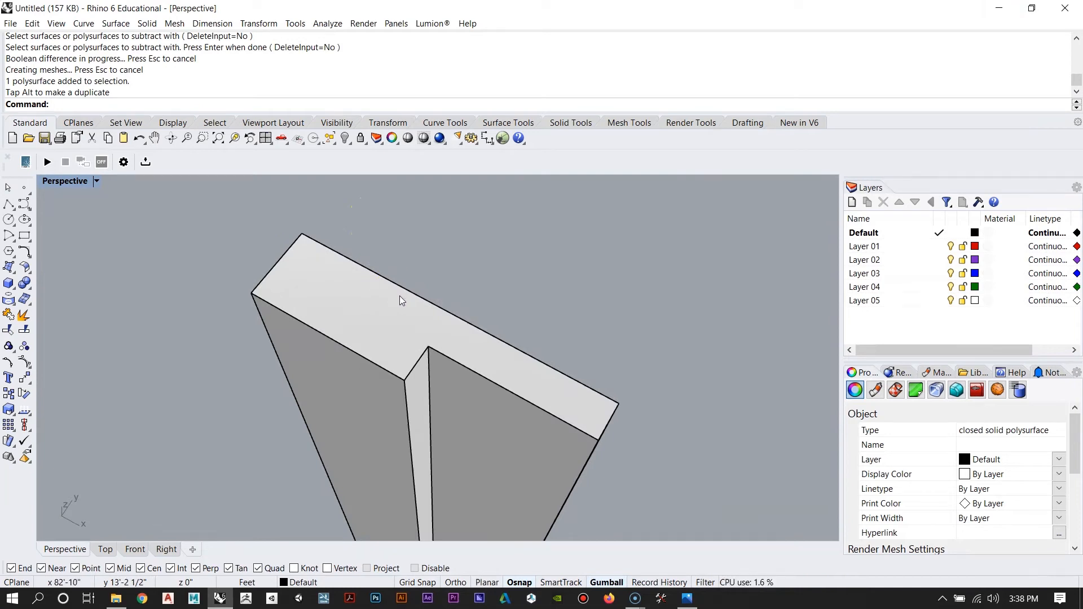
type("Face")
key("Return")
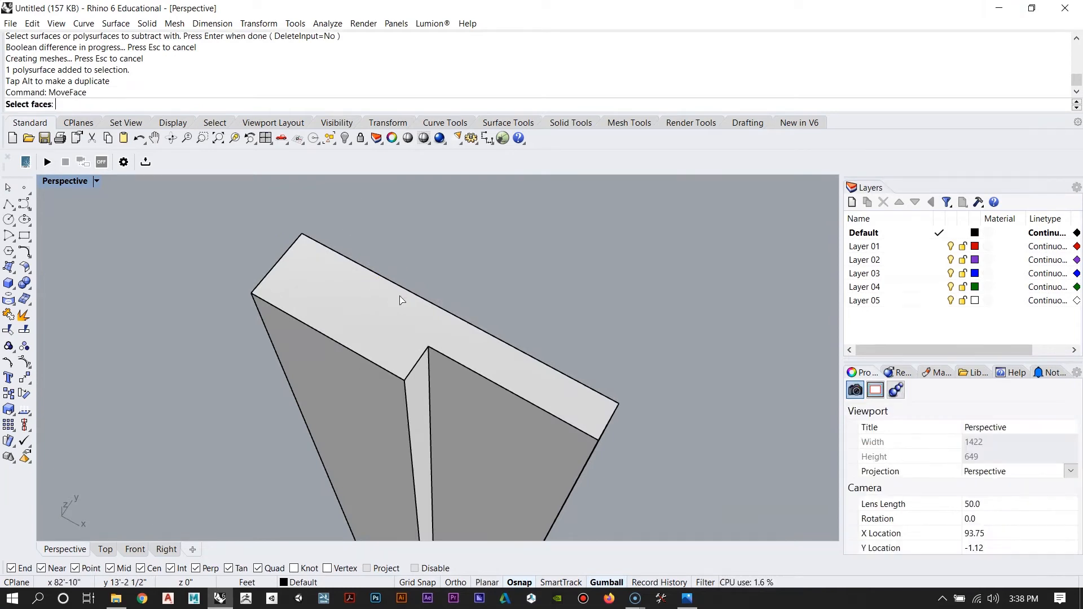
left_click(418, 397)
key("Return")
left_click(429, 347)
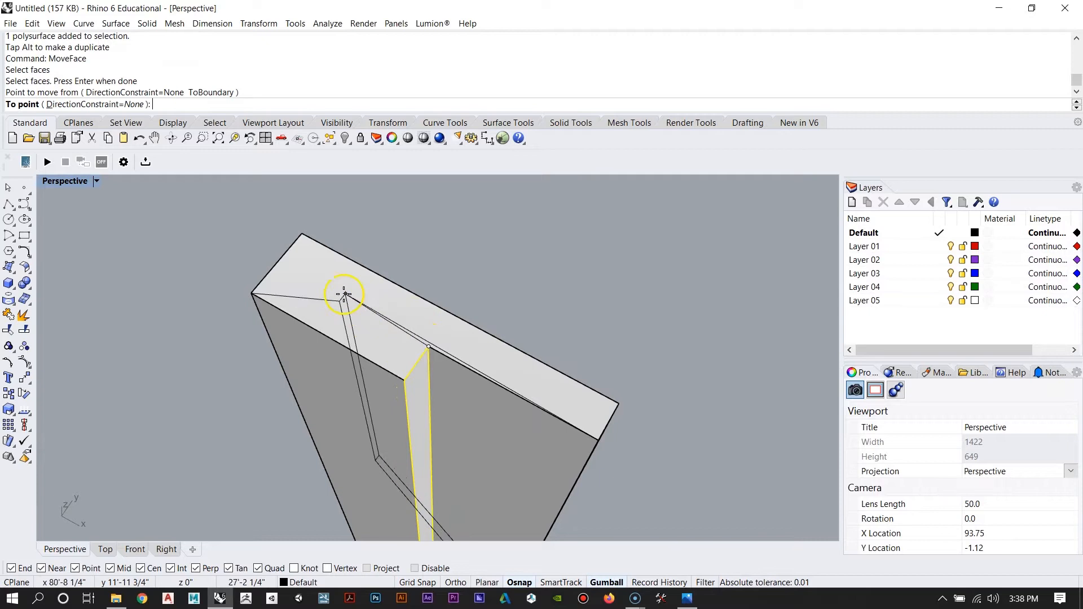
key("F8")
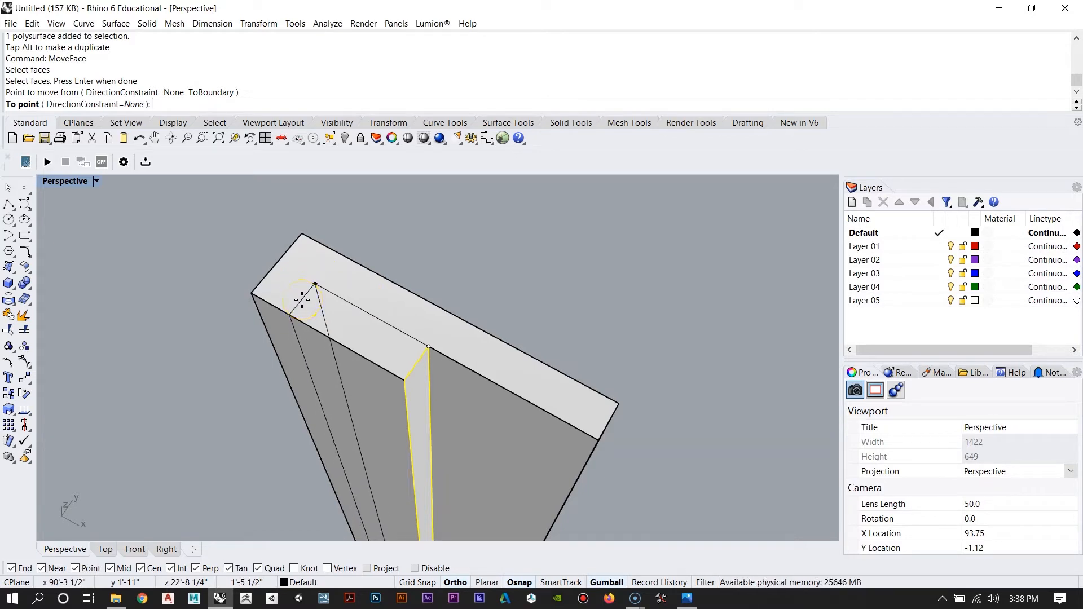
left_click(301, 299)
right_click_drag(302, 300, 451, 410)
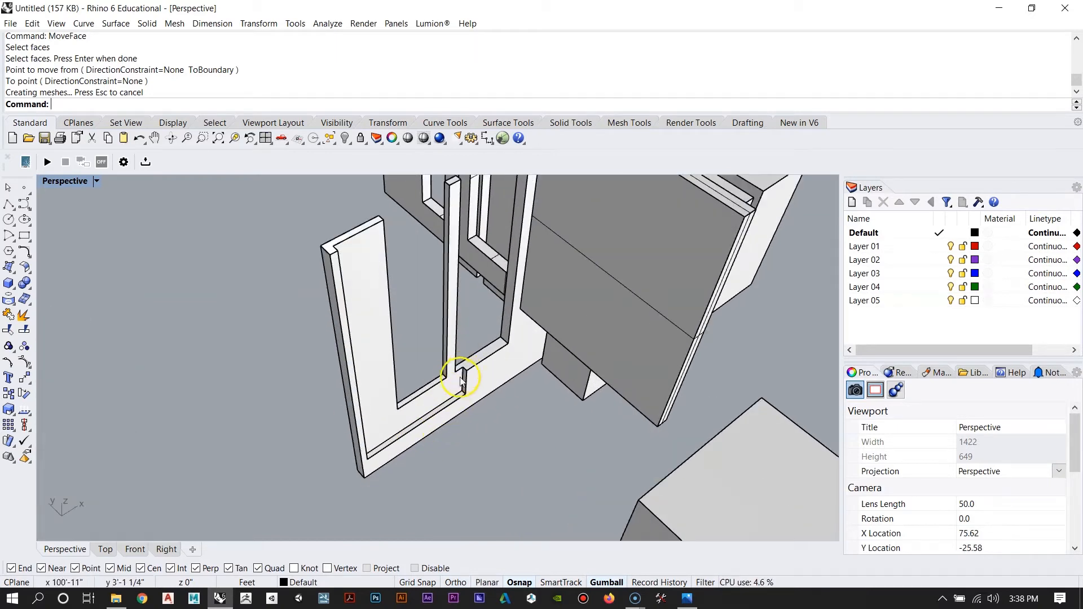
Step: Move the recess's short vertical face in the bottom rail to the base corner of the thin middle post with MoveFace
left_click(687, 599)
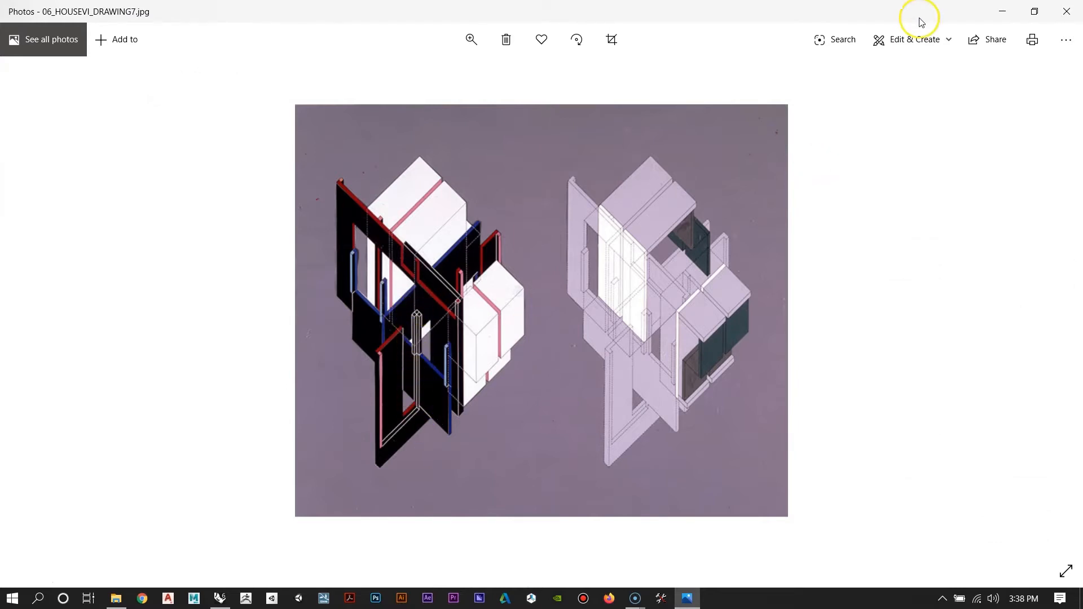
left_click(1002, 9)
right_click_drag(607, 303, 575, 317)
scroll(443, 387, "up", 9)
right_click_drag(442, 388, 455, 317)
scroll(455, 317, "down", 6)
scroll(388, 500, "up", 8)
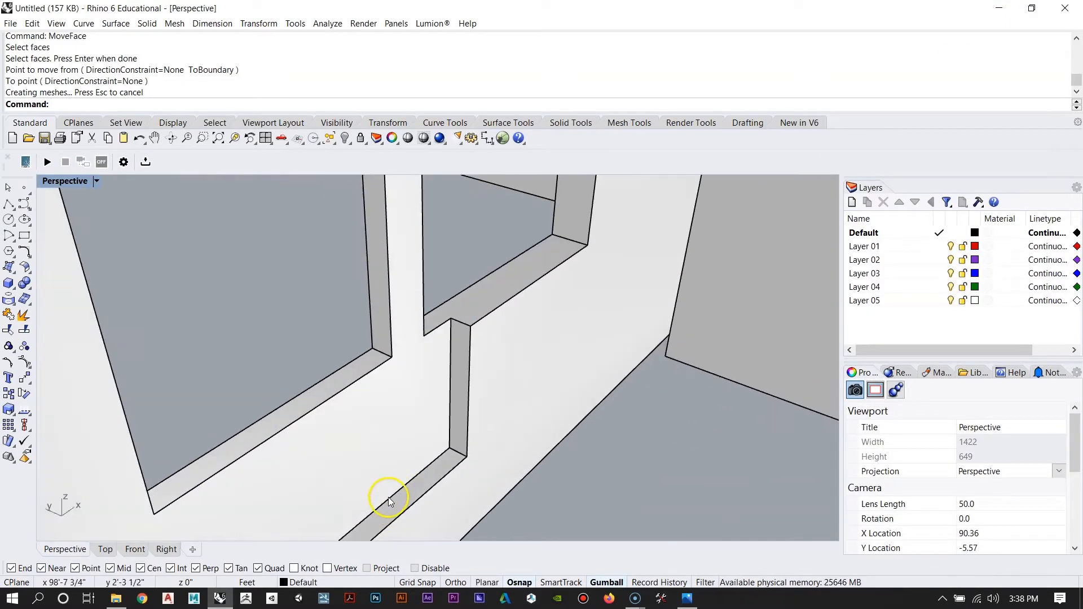
type("veFace")
key("Return")
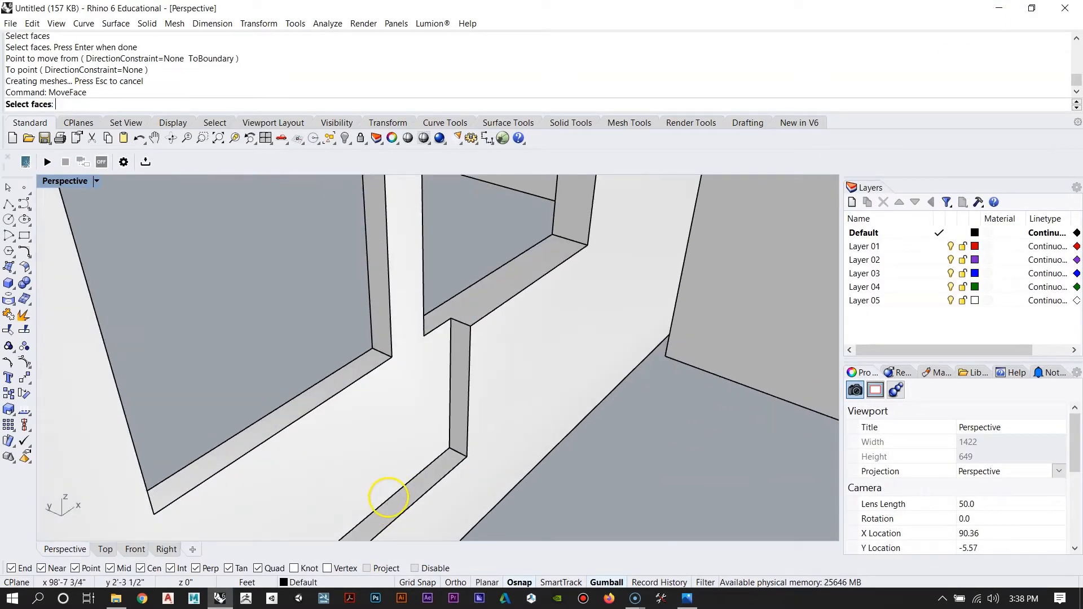
left_click(463, 336)
scroll(460, 338, "up", 2)
key("Return")
left_click(452, 314)
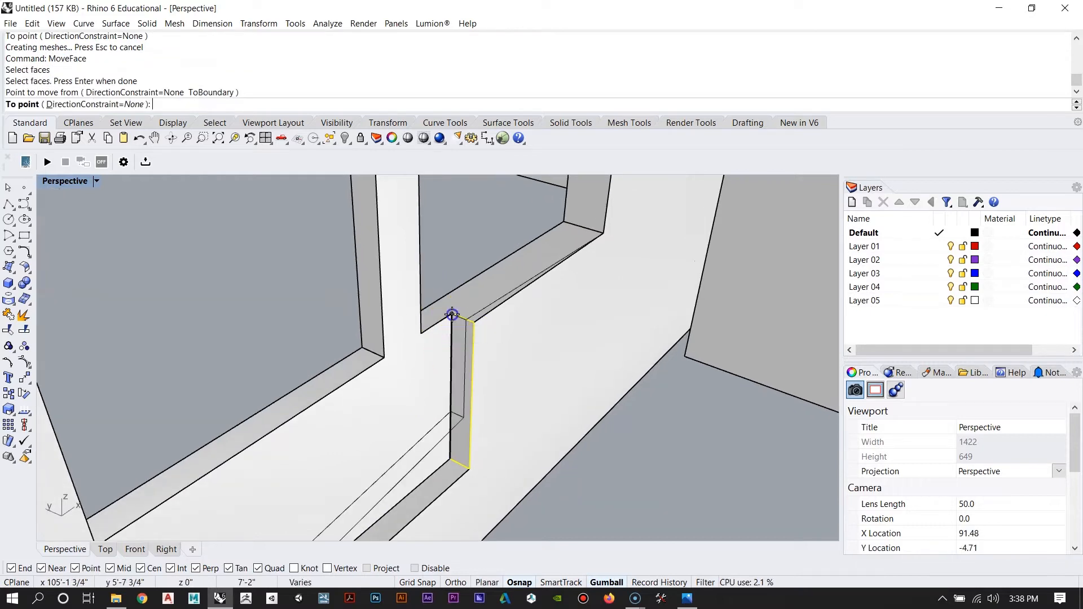
left_click(424, 331)
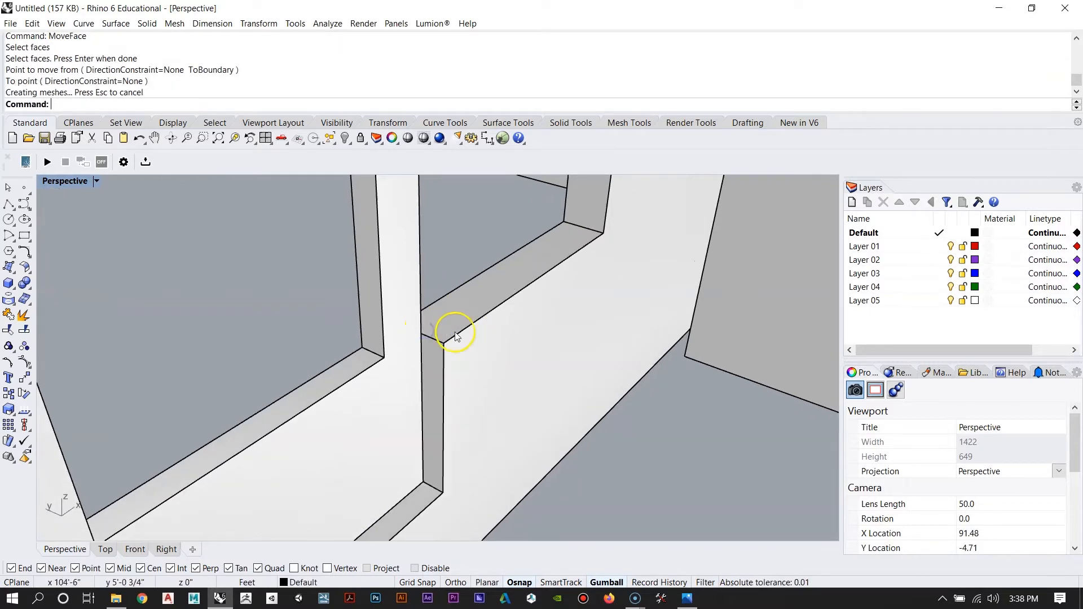
scroll(440, 367, "down", 10)
right_click_drag(393, 376, 429, 316)
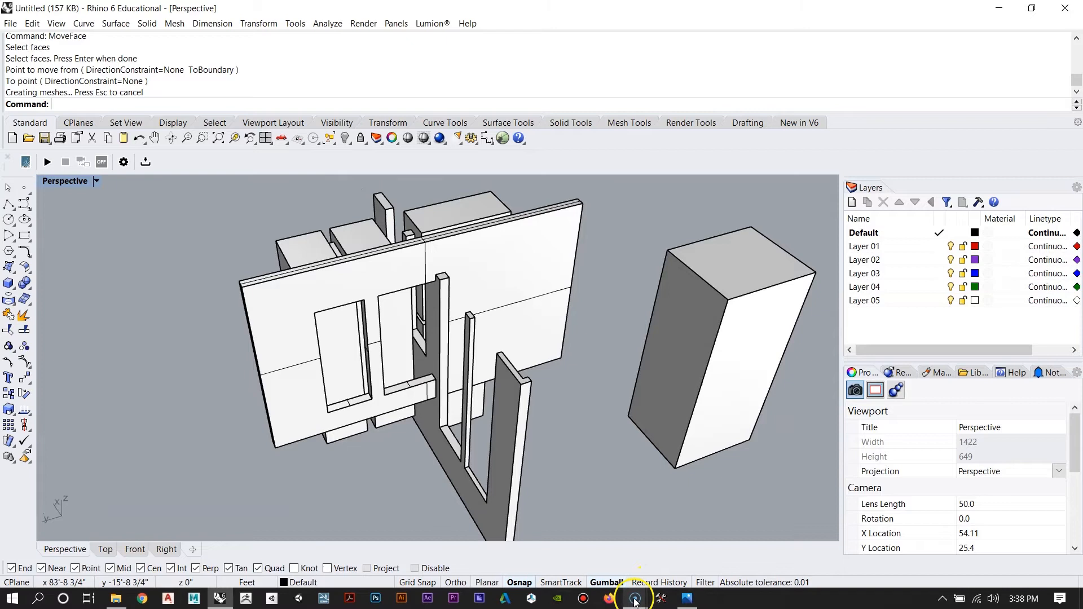
Step: Check the reference diagram and move the cutter box by its bottom corner to the large panel's top end corner
left_click(688, 599)
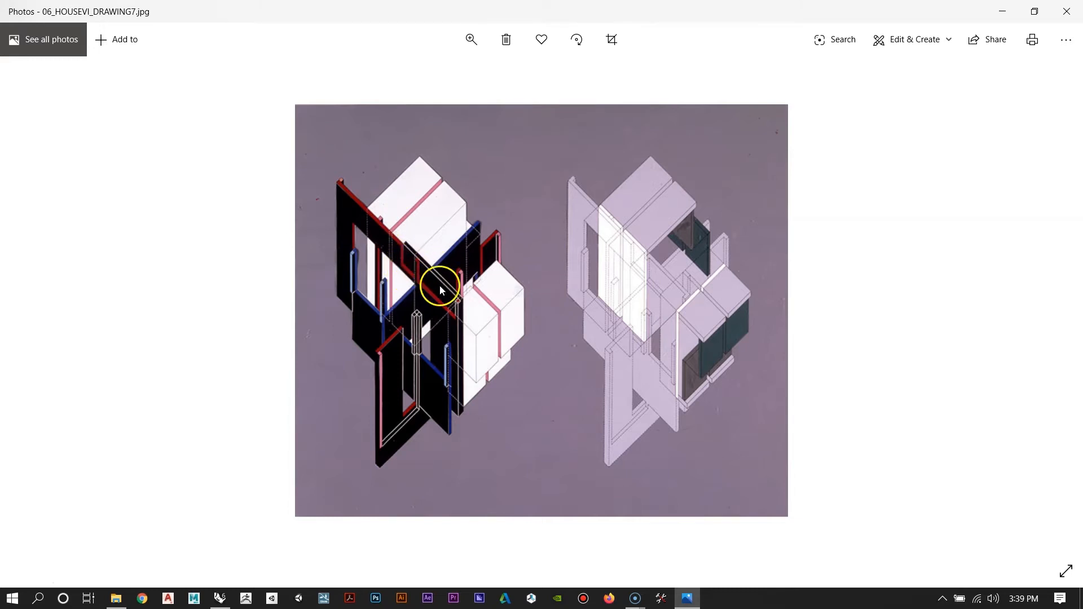
left_click(1003, 8)
right_click_drag(549, 326, 593, 390)
left_click(594, 390)
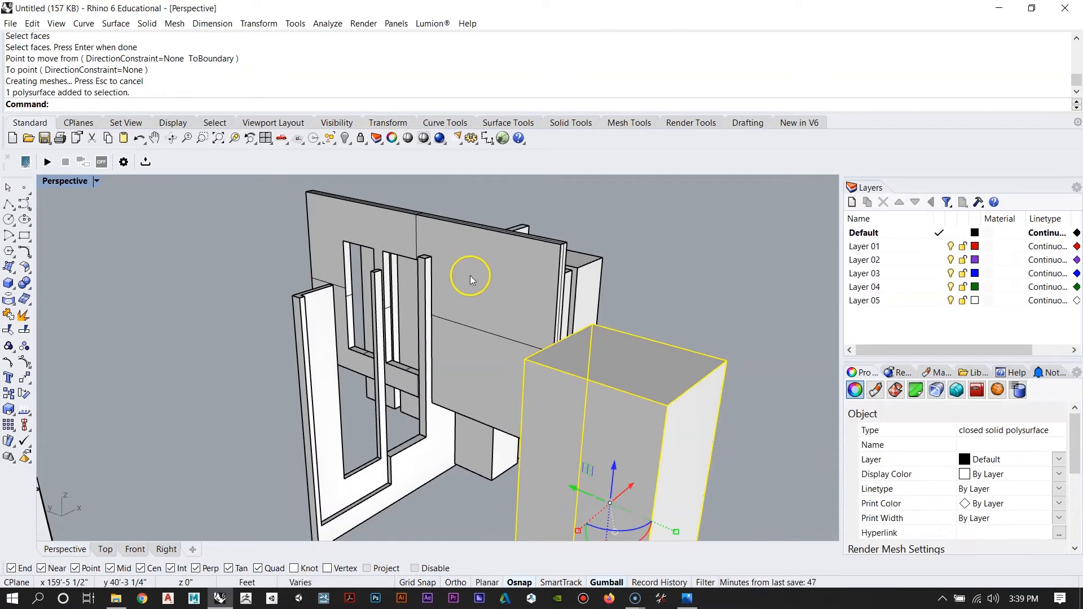
type("m")
key("Return")
right_click_drag(550, 237, 565, 400)
left_click(557, 388)
scroll(501, 428, "down", 5)
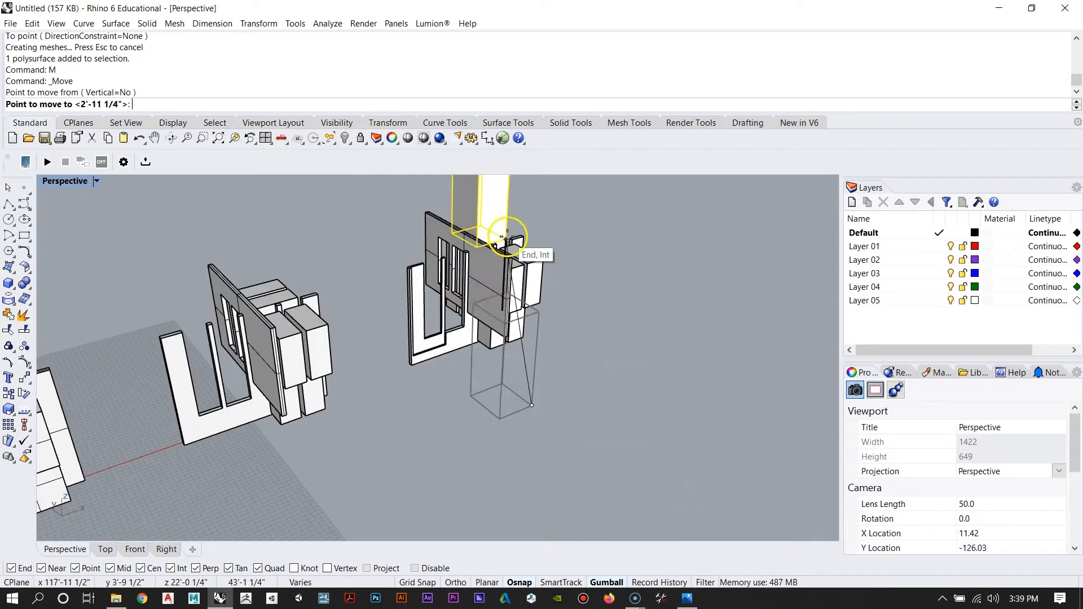
scroll(503, 245, "up", 14)
scroll(592, 466, "down", 5)
scroll(624, 503, "up", 5)
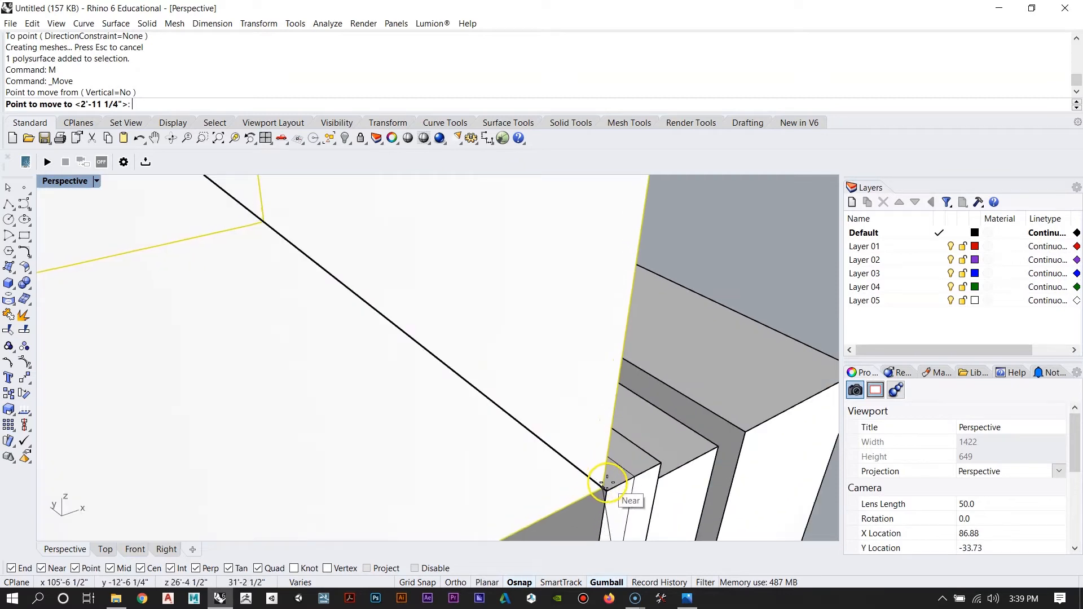
left_click(612, 496)
Step: Move the cutter box sideways so its bottom corner sits partway across the large panel's thickness at the top edge
scroll(545, 366, "down", 8)
right_click_drag(623, 403, 429, 449)
scroll(394, 455, "up", 6)
type("m")
key("Return")
left_click(463, 424)
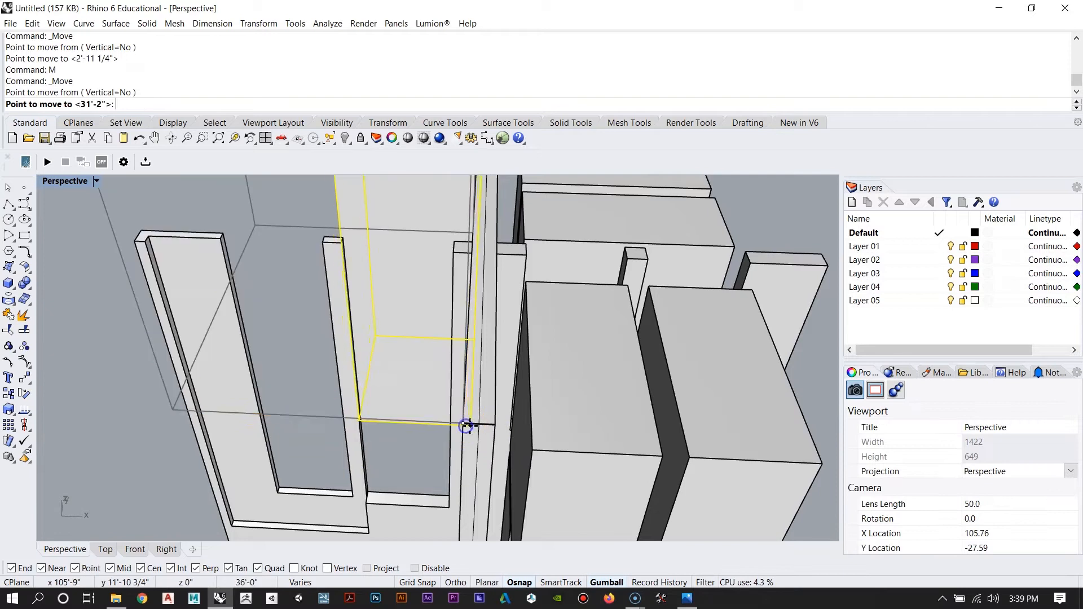
left_click(479, 424)
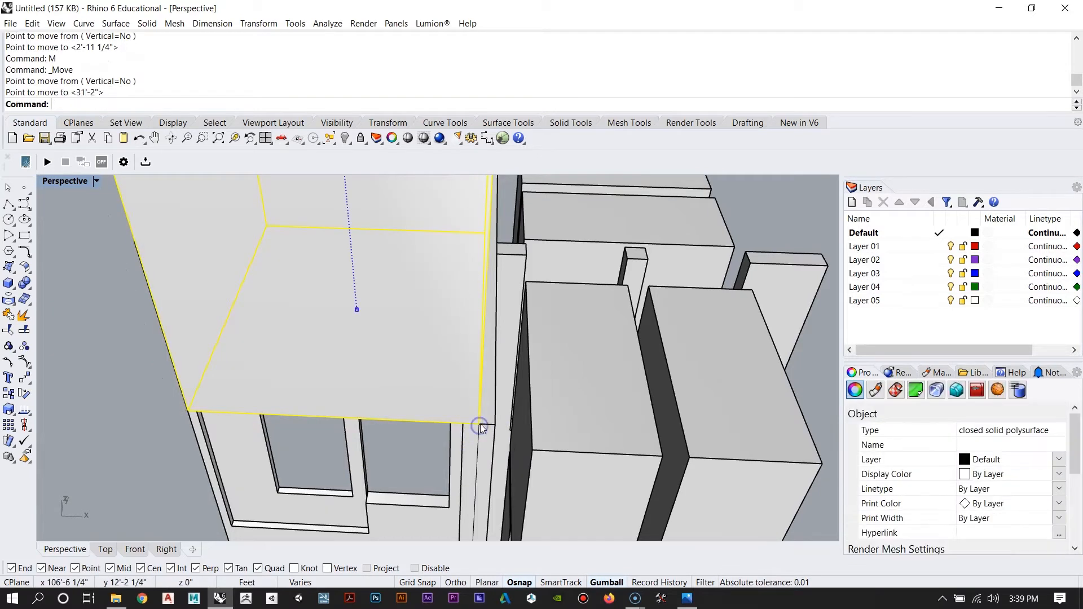
Step: Lower the cutter box so it overlaps the upper end of the large panel
scroll(452, 406, "down", 8)
right_click_drag(495, 308, 485, 324)
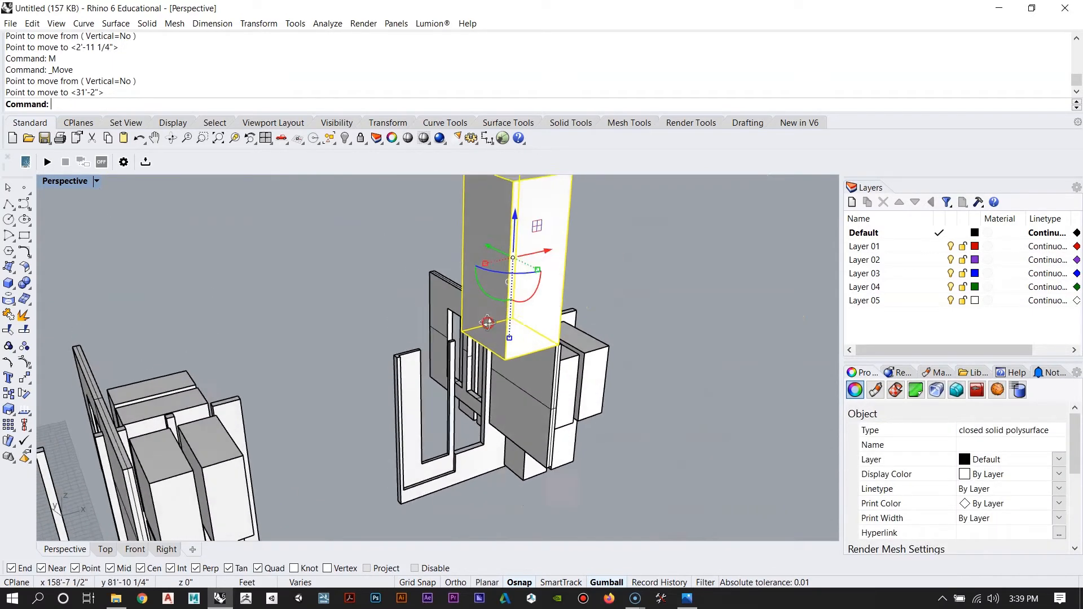
scroll(492, 294, "down", 8)
scroll(497, 274, "up", 5)
left_click_drag(500, 290, 510, 339)
scroll(519, 384, "up", 6)
right_click_drag(521, 375, 566, 389)
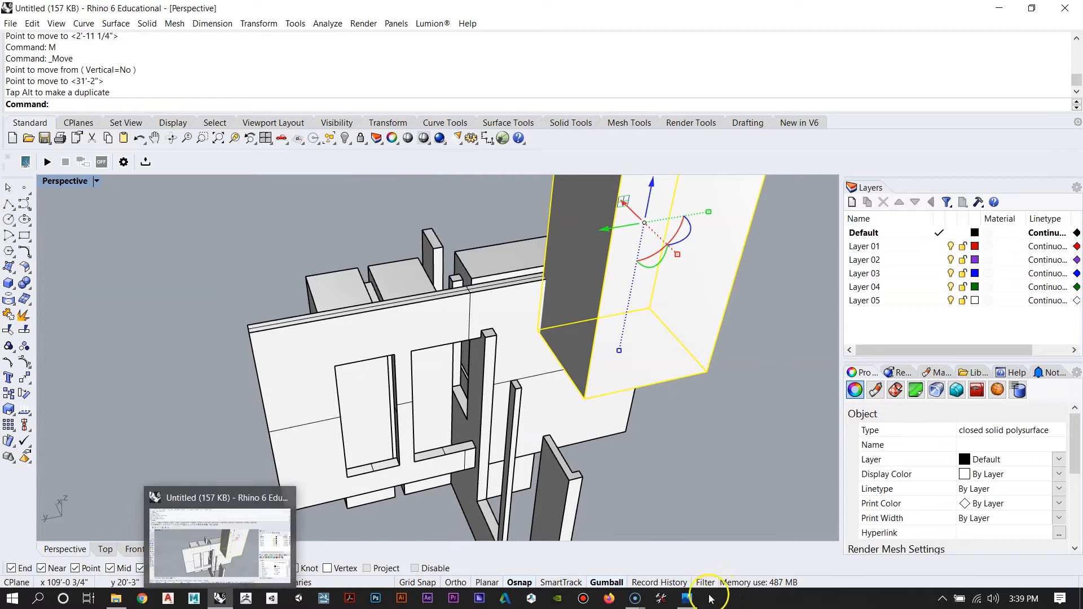
Step: Stretch the cutter box with Scale1D along the large panel from its far bottom corner toward the window openings
left_click(687, 597)
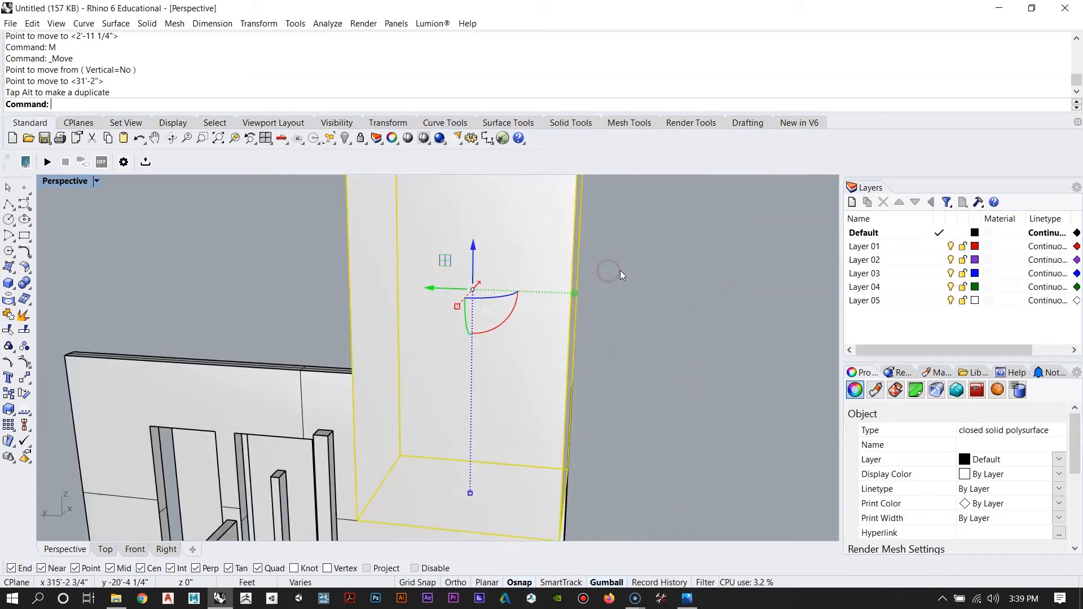
right_click_drag(620, 273, 591, 370)
key("Return")
scroll(571, 289, "down", 6)
right_click_drag(566, 285, 597, 406)
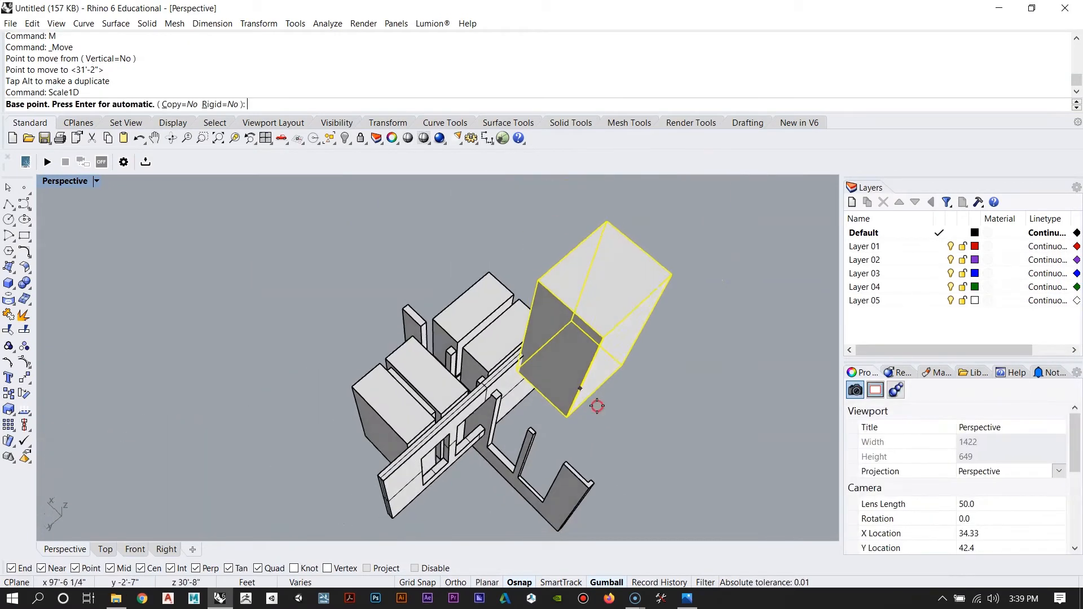
scroll(598, 406, "up", 6)
left_click(646, 326)
left_click(545, 419)
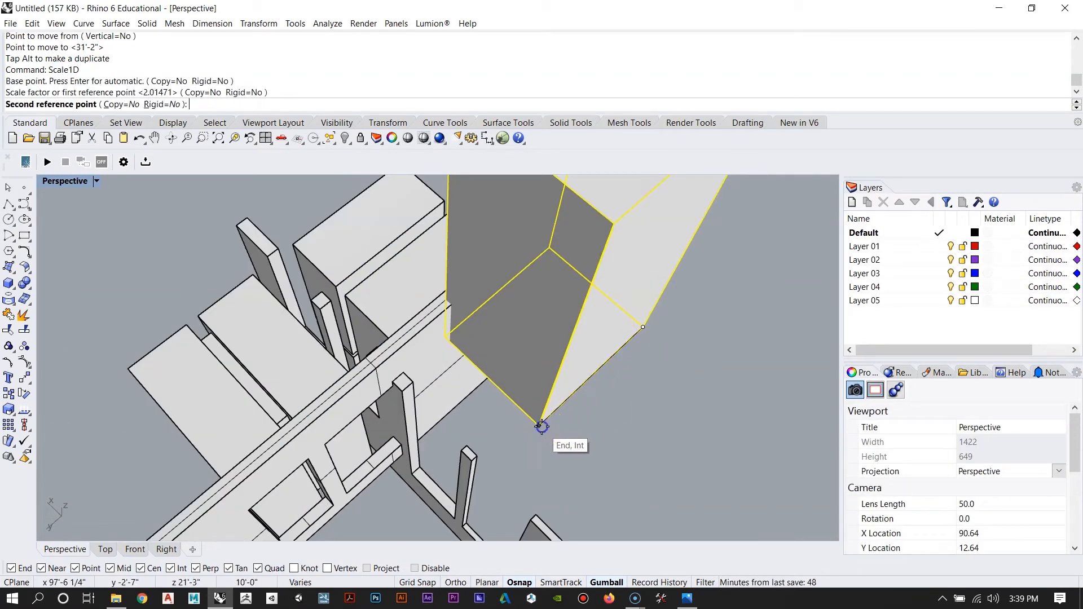
left_click(521, 465)
right_click(539, 463)
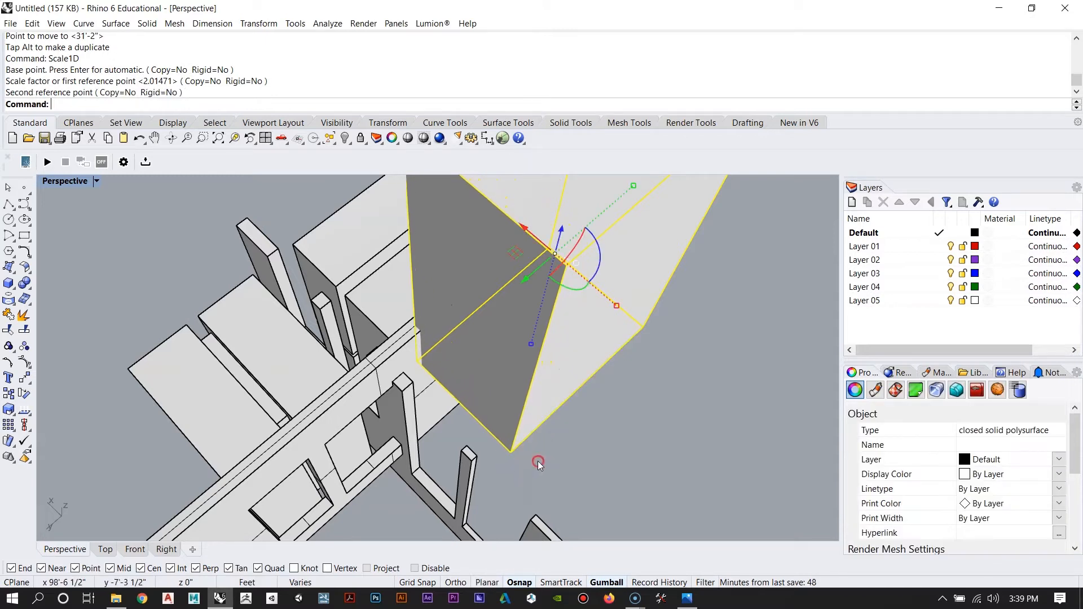
Step: Shorten the cutter box with Scale1D from the opposite bottom corner, leaving a narrow margin at the large panel's end
left_click(512, 453)
scroll(512, 456, "down", 6)
right_click_drag(643, 453, 591, 448)
scroll(496, 429, "up", 8)
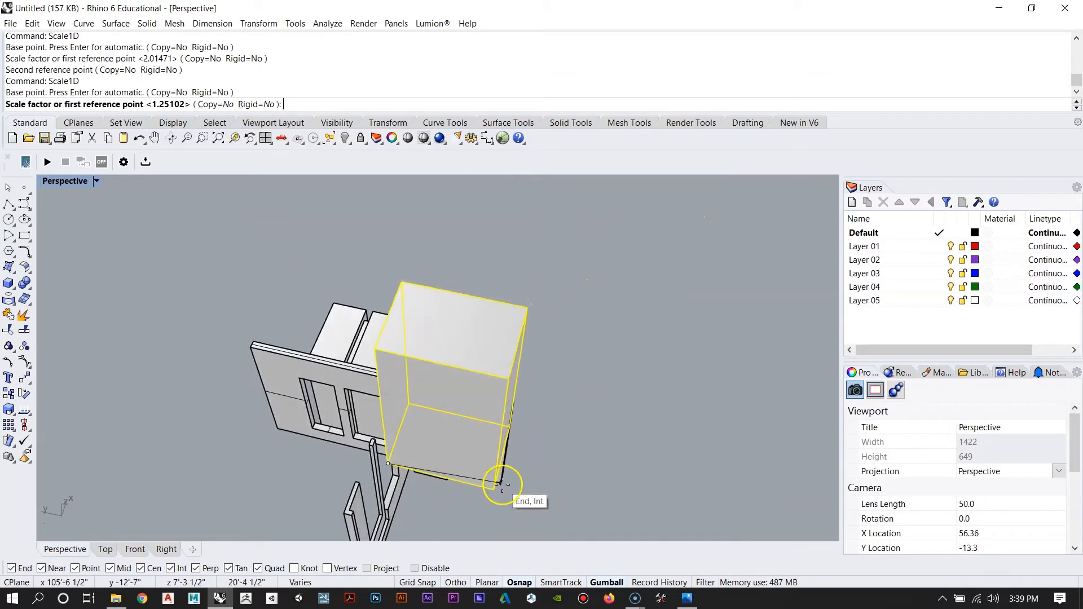
left_click(483, 487)
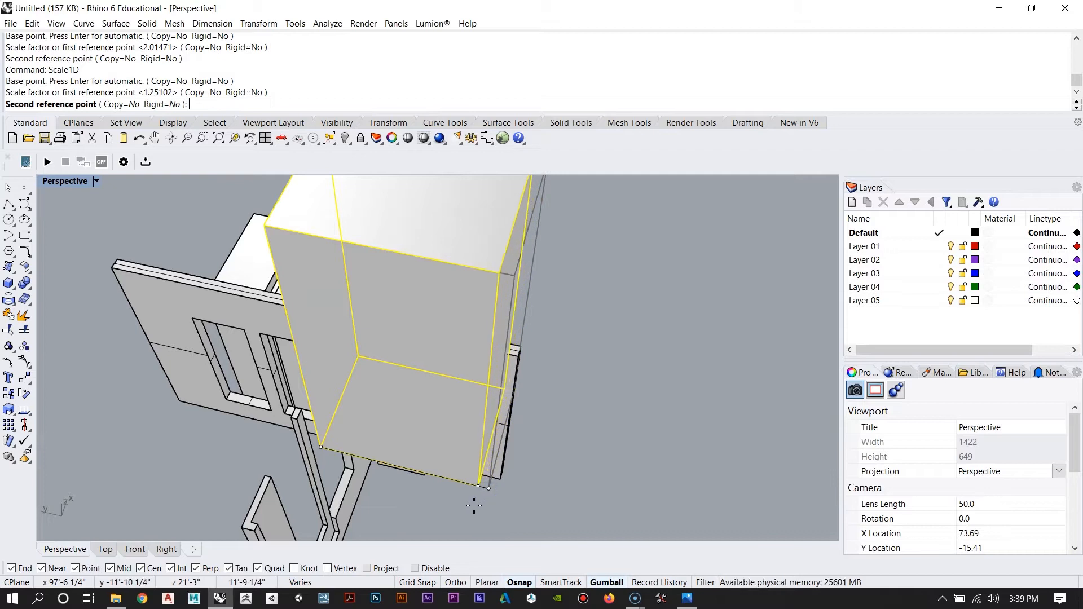
left_click(473, 506)
scroll(508, 351, "up", 6)
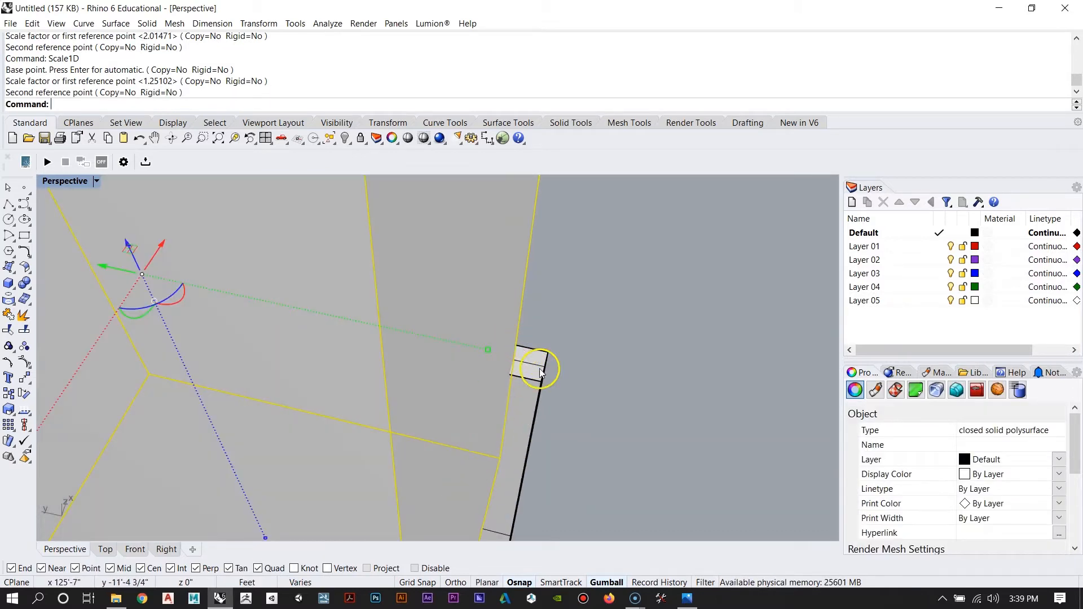
scroll(551, 370, "down", 6)
right_click_drag(523, 363, 299, 542)
scroll(451, 331, "down", 3)
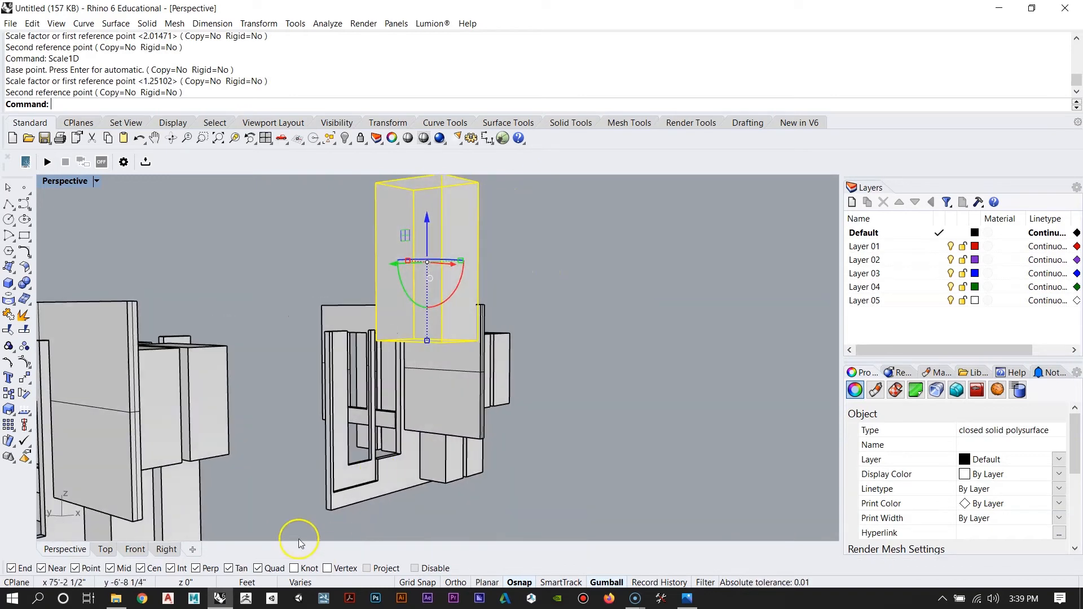
Step: Stretch the cutter box vertically with Scale1D from its top corner down to the top of the crossing panel's inner post
left_click(685, 599)
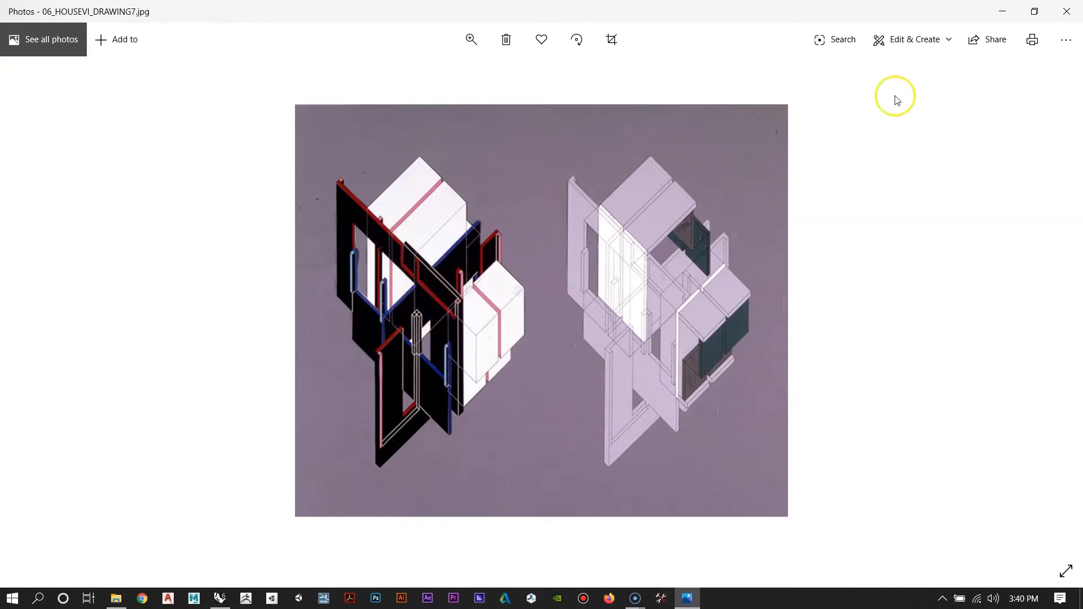
left_click(997, 10)
right_click_drag(398, 377, 525, 415)
scroll(429, 284, "up", 6)
right_click_drag(433, 360, 494, 365)
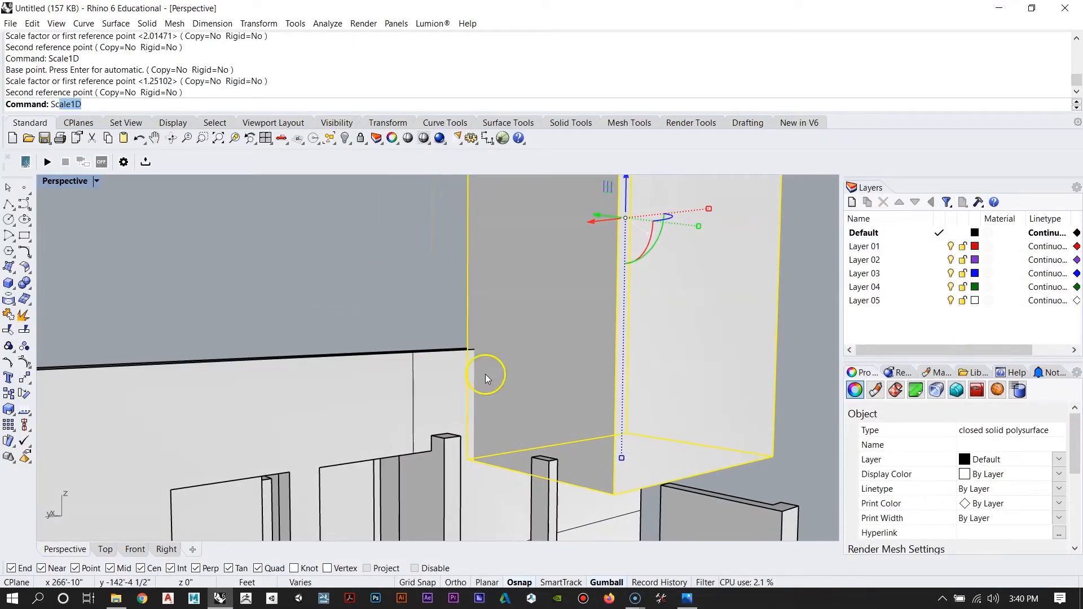
scroll(485, 374, "down", 5)
key("Return")
left_click(460, 267)
scroll(484, 411, "up", 8)
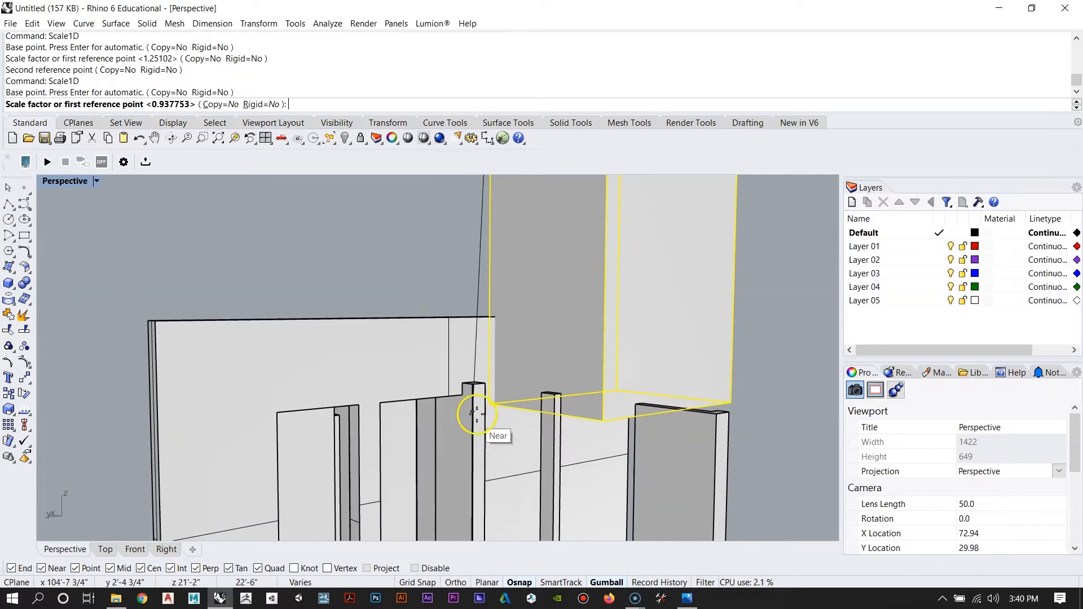
left_click(503, 396)
scroll(503, 396, "down", 5)
right_click_drag(503, 395, 547, 383)
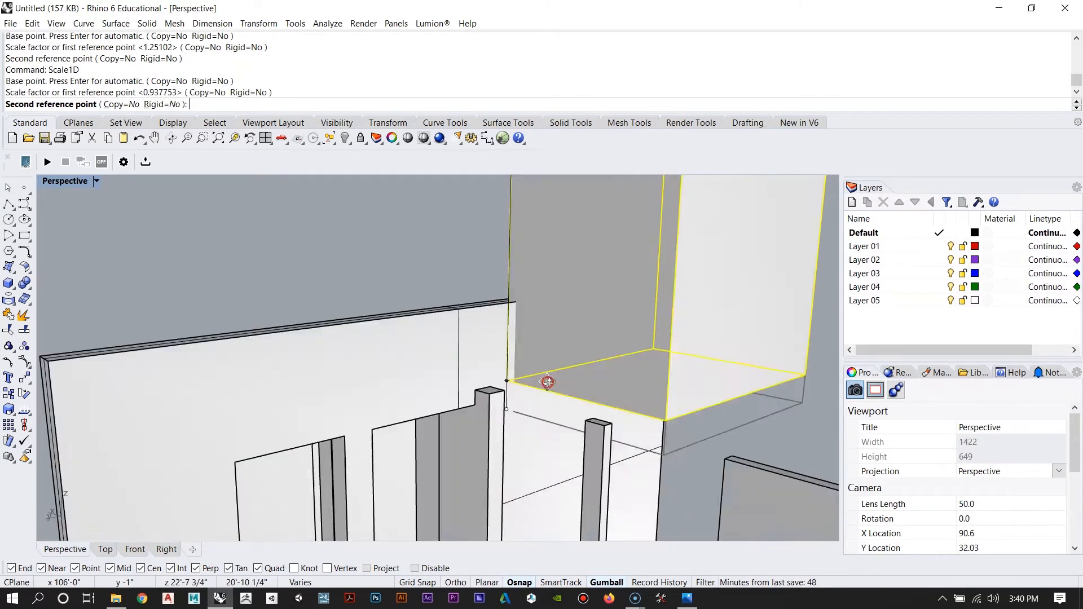
scroll(491, 374, "up", 5)
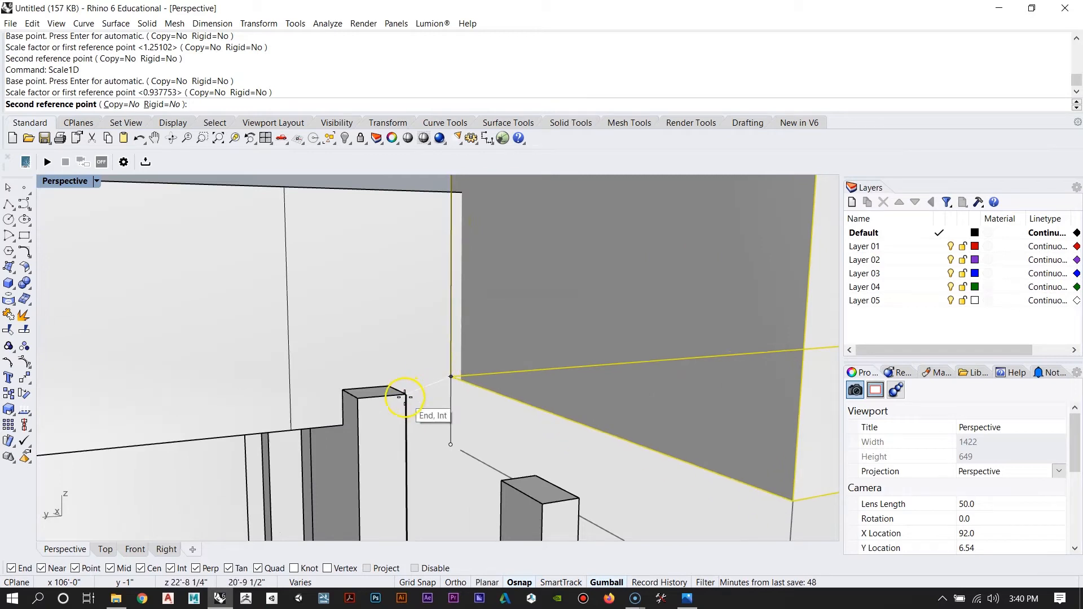
left_click(404, 397)
scroll(406, 363, "down", 5)
key("Escape")
Step: Copy the cutter box about 12 feet along the large panel toward the window openings
right_click_drag(406, 363, 426, 418)
left_click(520, 402)
type("Copy")
key("Return")
scroll(480, 373, "down", 10)
left_click(601, 431)
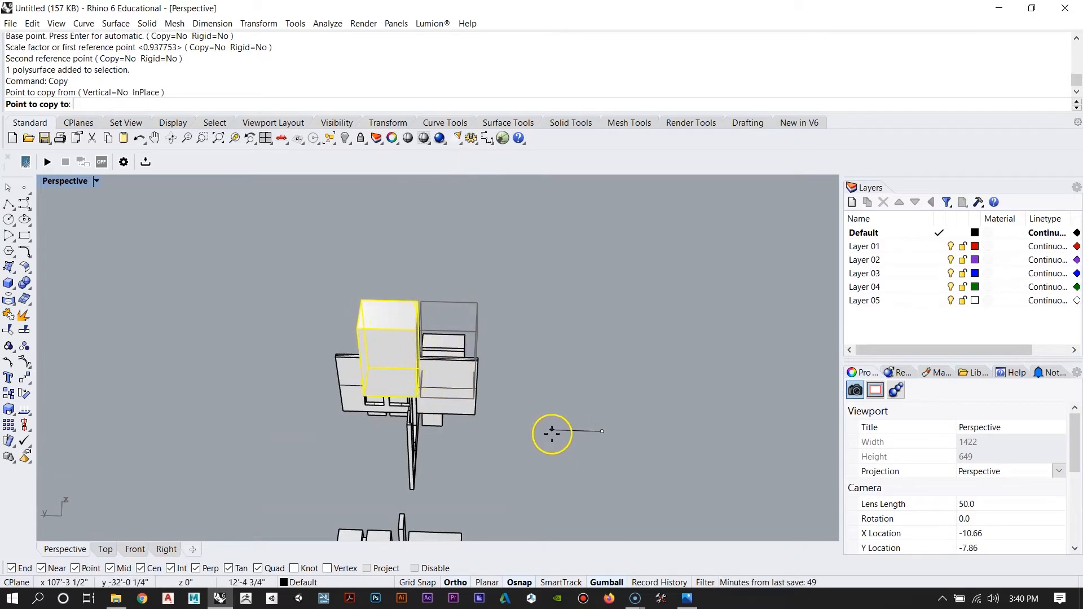
left_click(552, 431)
key("Return")
scroll(387, 353, "up", 10)
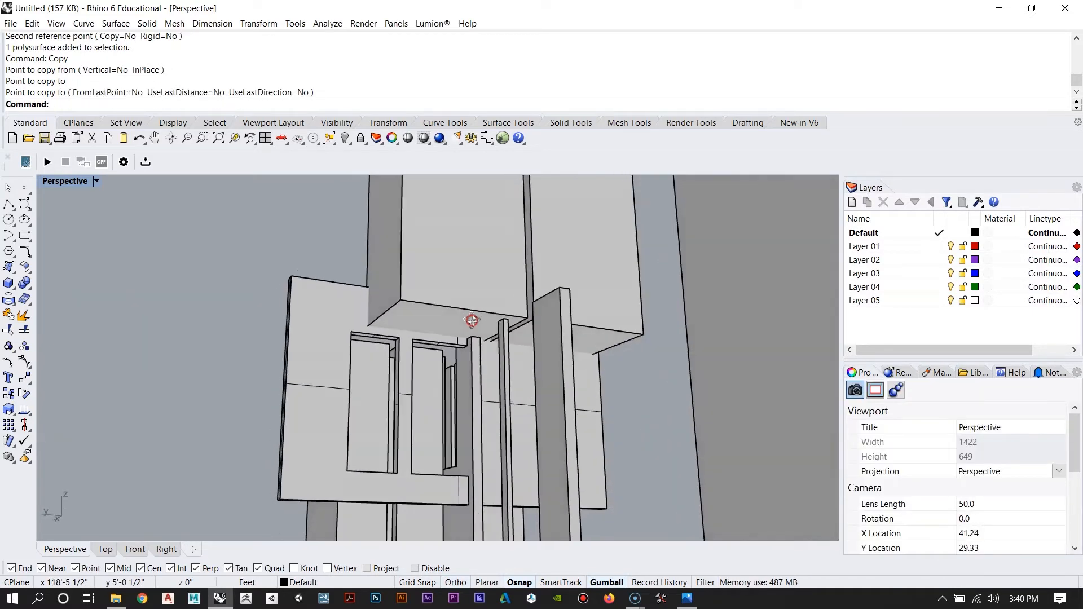
scroll(471, 320, "up", 10)
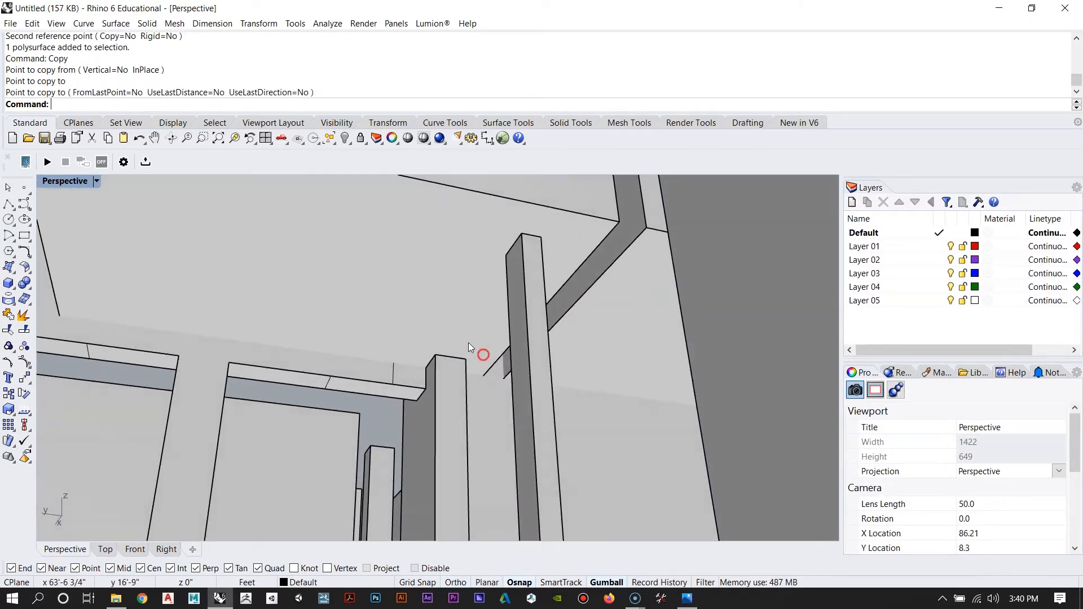
key("Return")
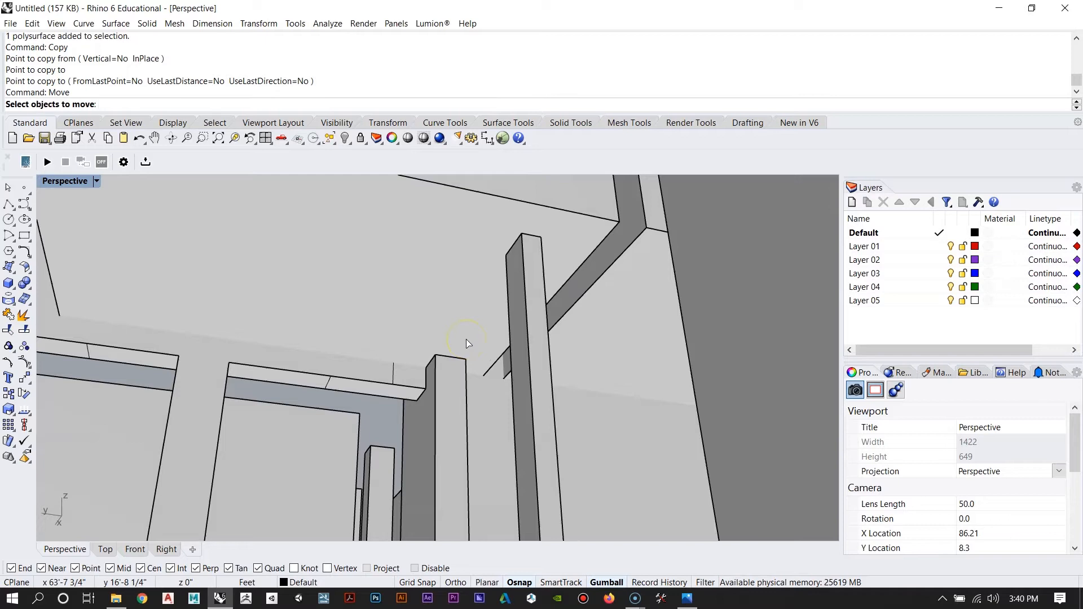
left_click(441, 301)
key("Return")
scroll(505, 411, "up", 10)
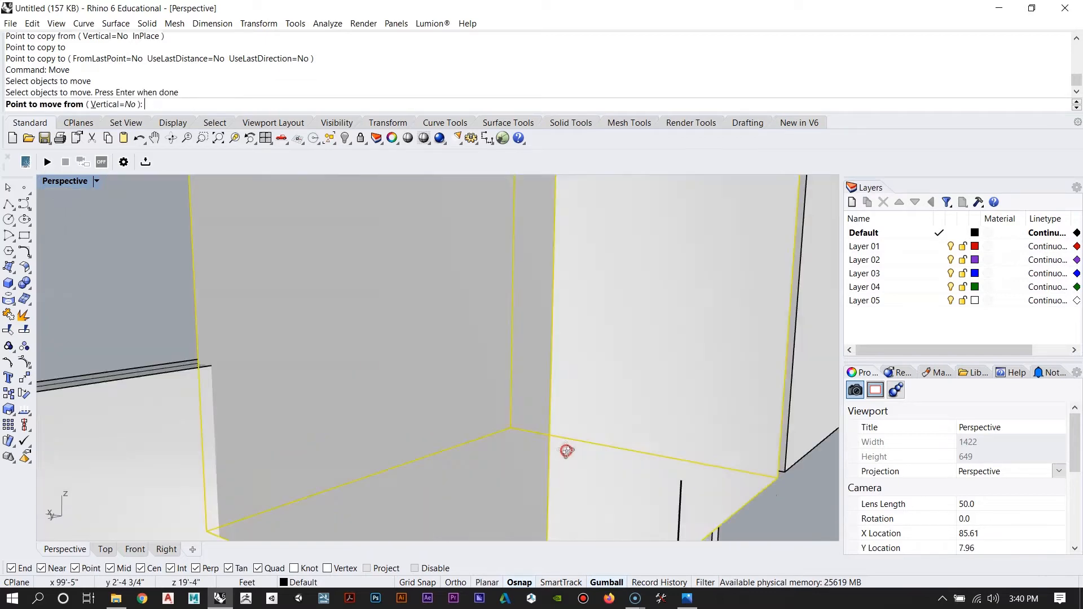
key("Escape")
Step: Shorten the copied cutter box with Scale1D from its far bottom corner, pulling its near end back to the crossing panel's inner post
right_click_drag(491, 452, 598, 365)
scroll(488, 428, "down", 6)
scroll(437, 324, "up", 6)
left_click(491, 374)
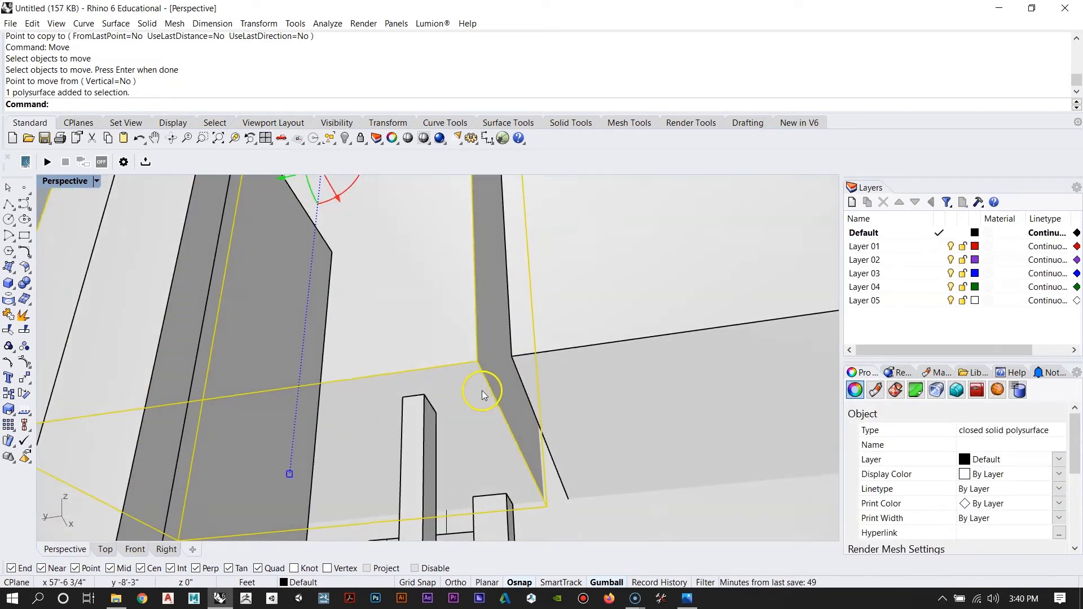
right_click_drag(495, 322, 519, 381)
type("scale1d")
key("Return")
scroll(470, 296, "up", 3)
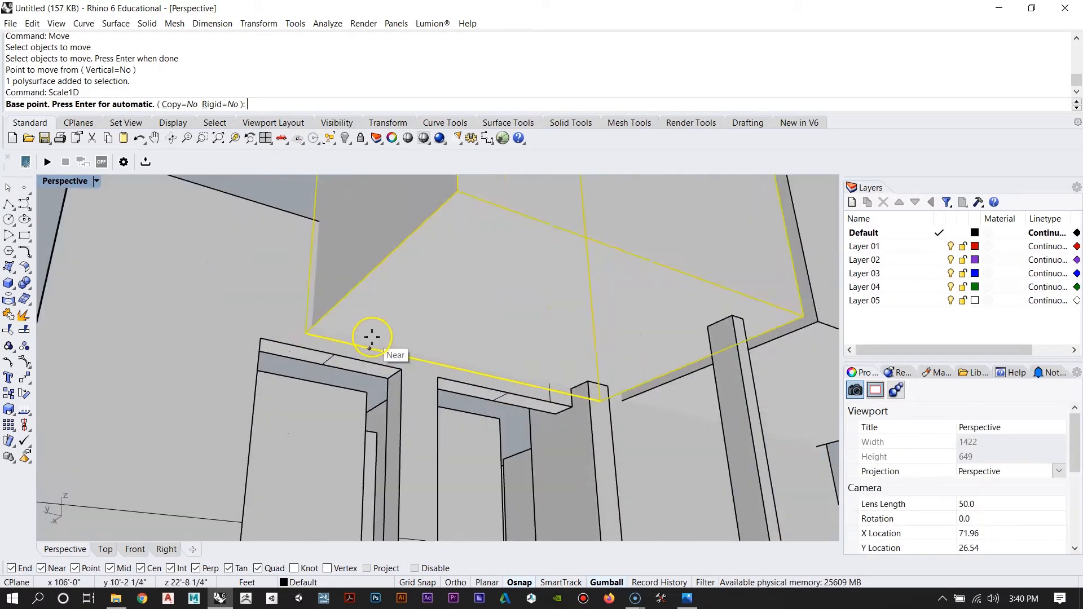
scroll(372, 337, "up", 2)
left_click(278, 337)
scroll(417, 375, "down", 3)
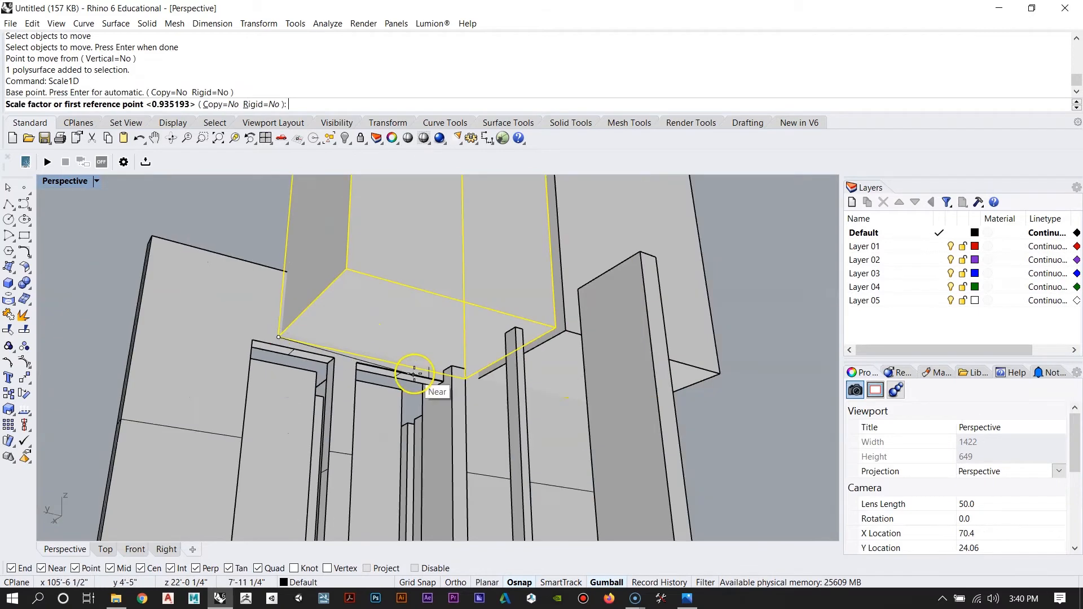
scroll(435, 387, "up", 5)
left_click(559, 404)
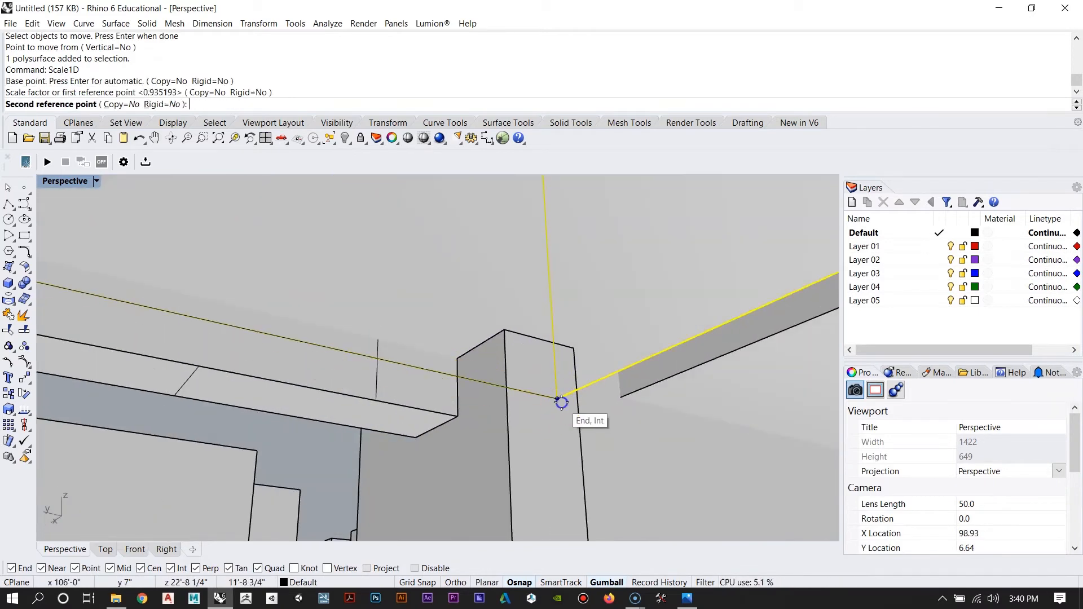
scroll(555, 401, "down", 3)
left_click(545, 450)
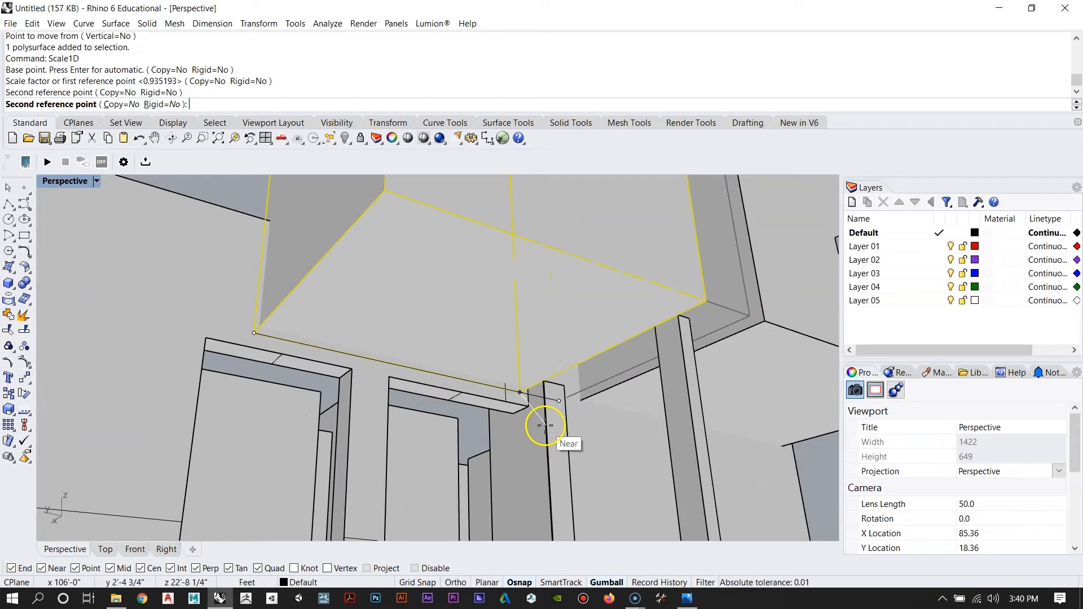
scroll(505, 391, "up", 5)
right_click_drag(490, 408, 495, 435)
key("Escape")
Step: Examine the two cutter boxes and compare their layout with the reference diagram 06_HOUSEVI_DRAWING7.jpg in Photos
scroll(437, 407, "up", 4)
scroll(539, 387, "down", 4)
right_click_drag(539, 389, 522, 497)
scroll(471, 382, "up", 4)
scroll(473, 385, "down", 5)
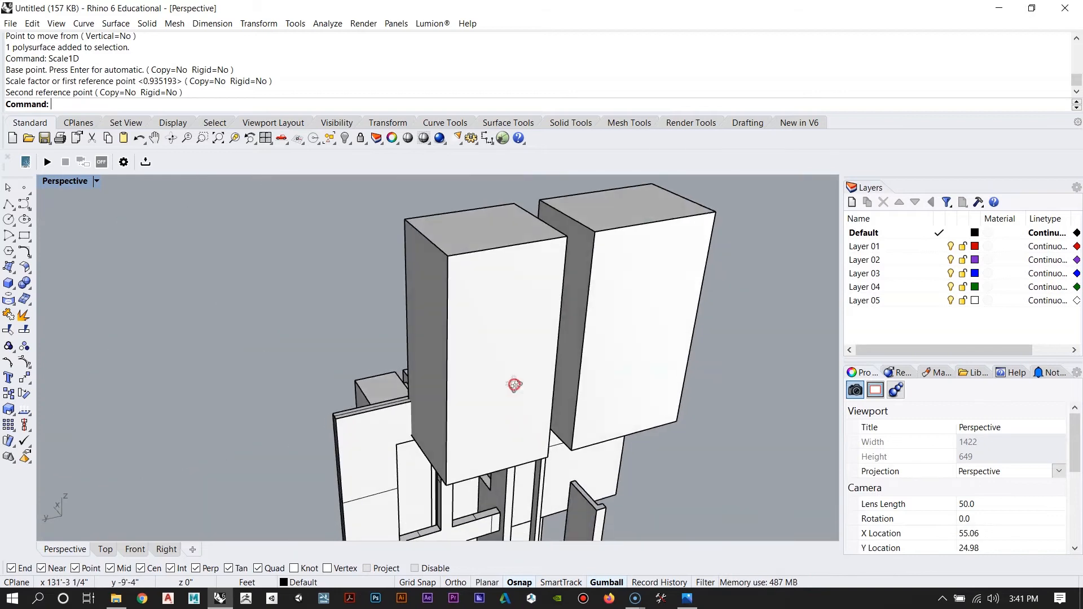
left_click(681, 601)
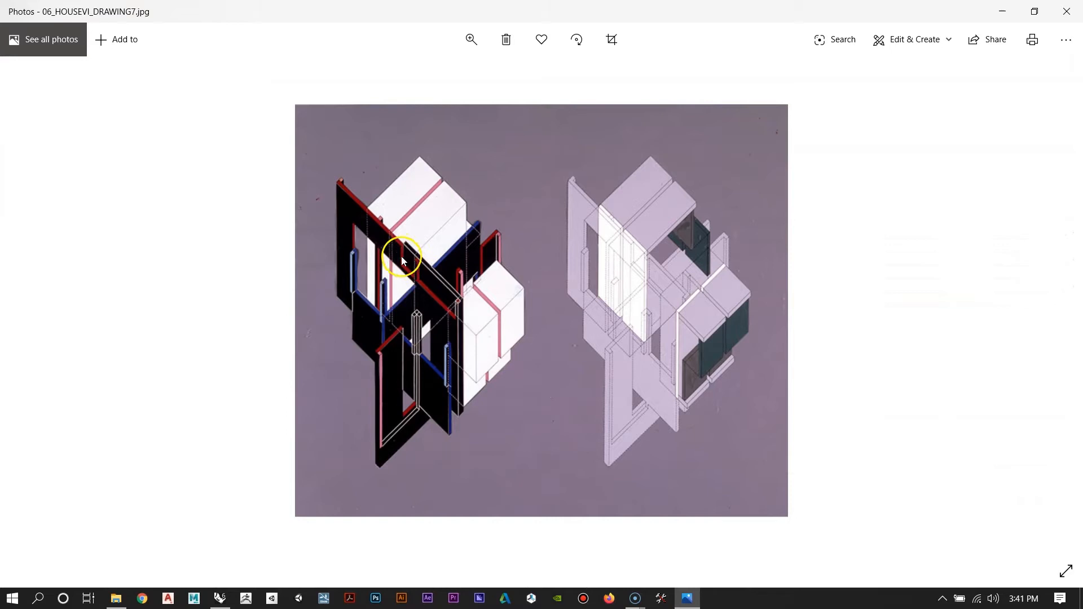
left_click(1007, 11)
Step: Shorten the copied cutter box with Scale1D from its top corner near the post, bringing its far end to the adjacent window opening's edge
left_click(477, 341)
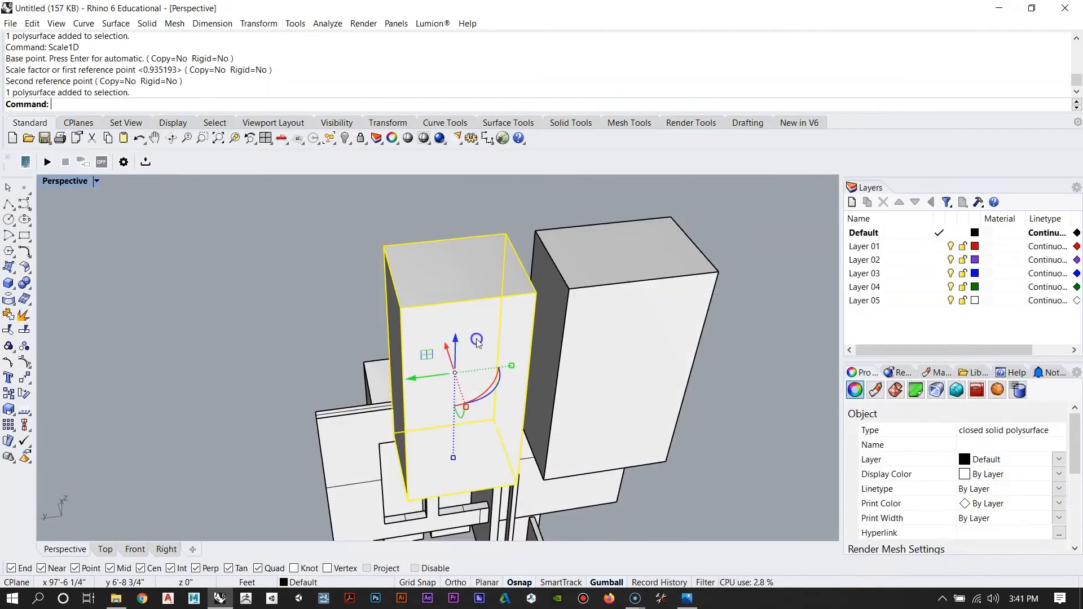
type("S")
key("Return")
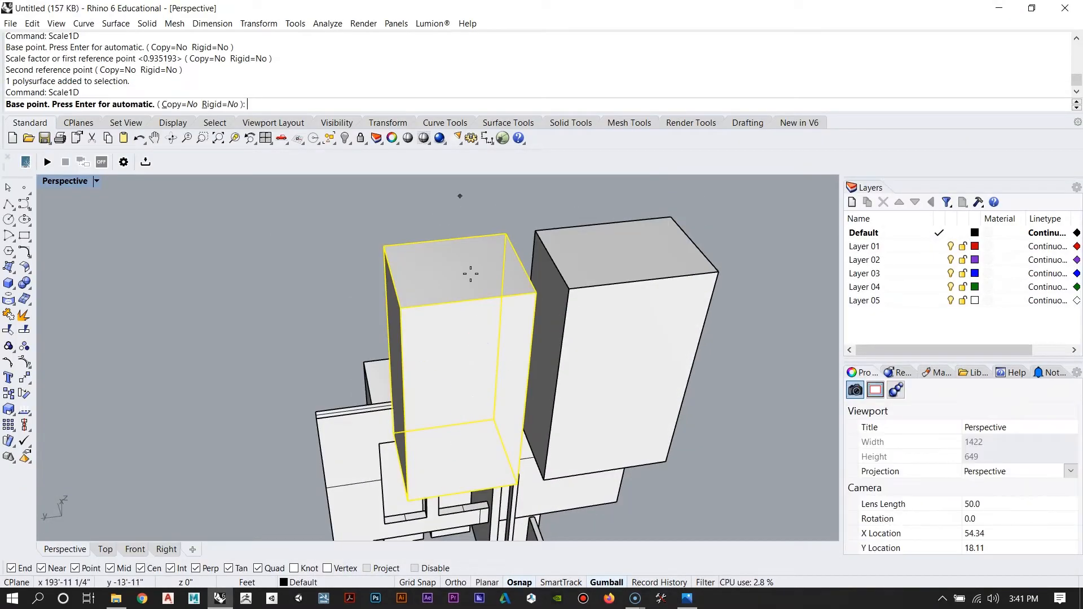
left_click(504, 231)
left_click(384, 246)
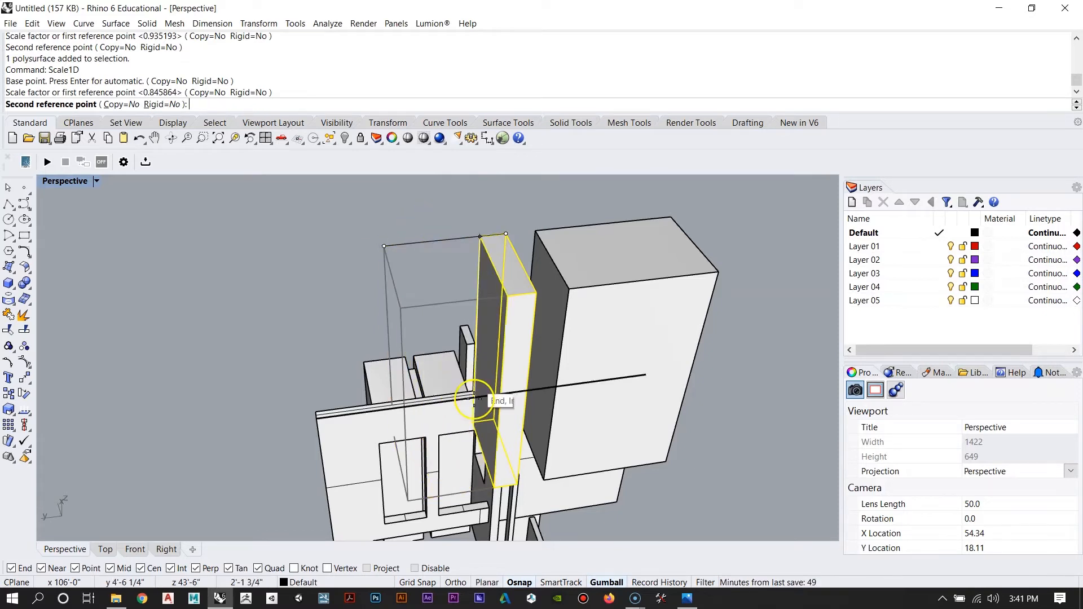
scroll(484, 398, "up", 6)
scroll(597, 350, "down", 5)
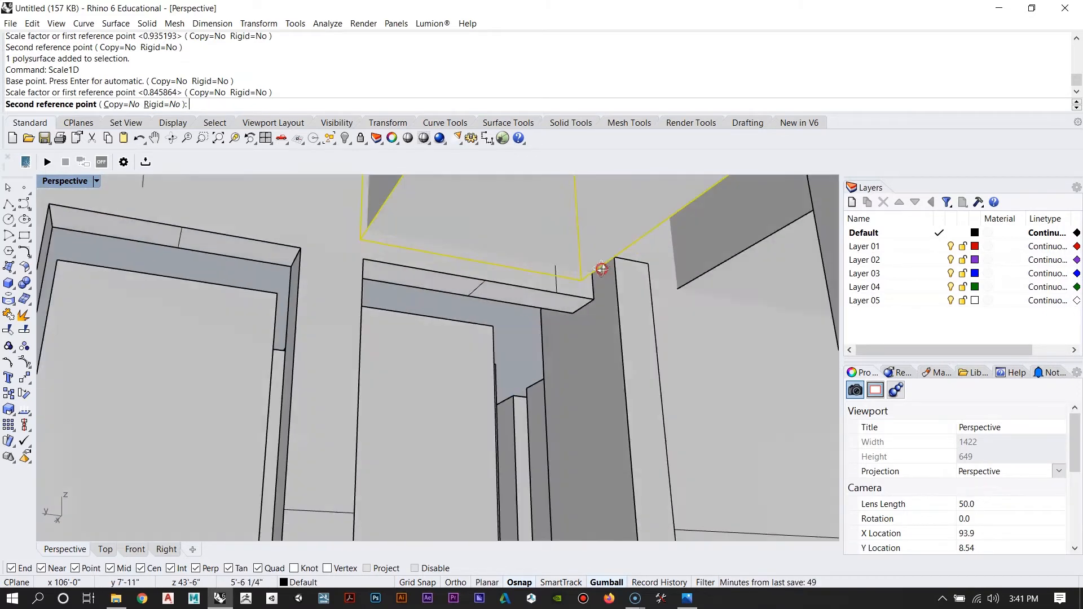
right_click_drag(578, 250, 444, 291)
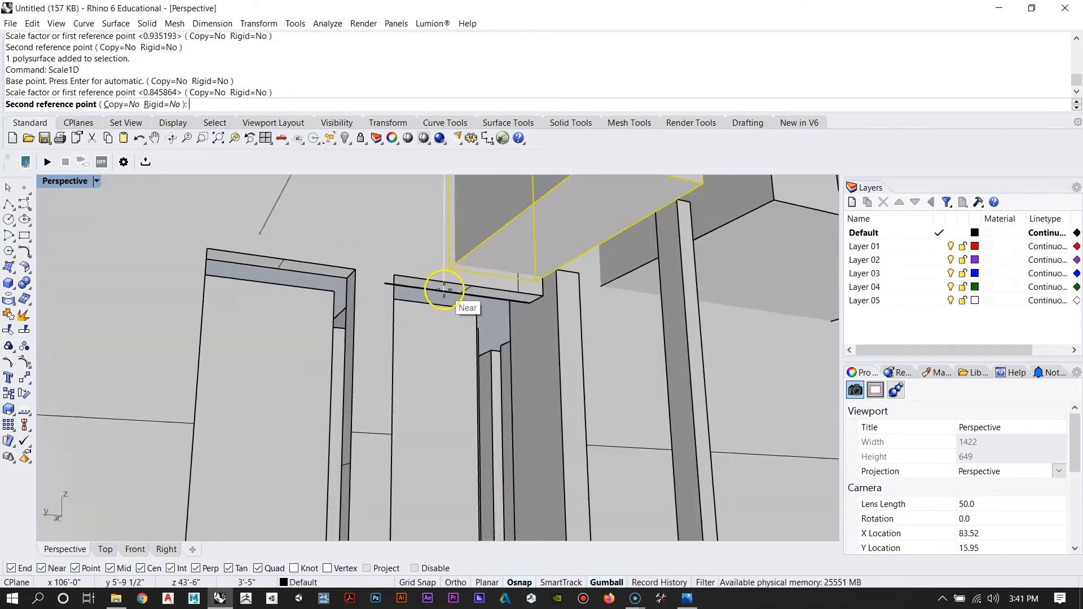
scroll(449, 276, "up", 3)
left_click(355, 307)
Step: Subtract both cutter boxes from the large panel with BooleanDifference, keeping the cutters with DeleteInput=No
right_click_drag(356, 308, 354, 400)
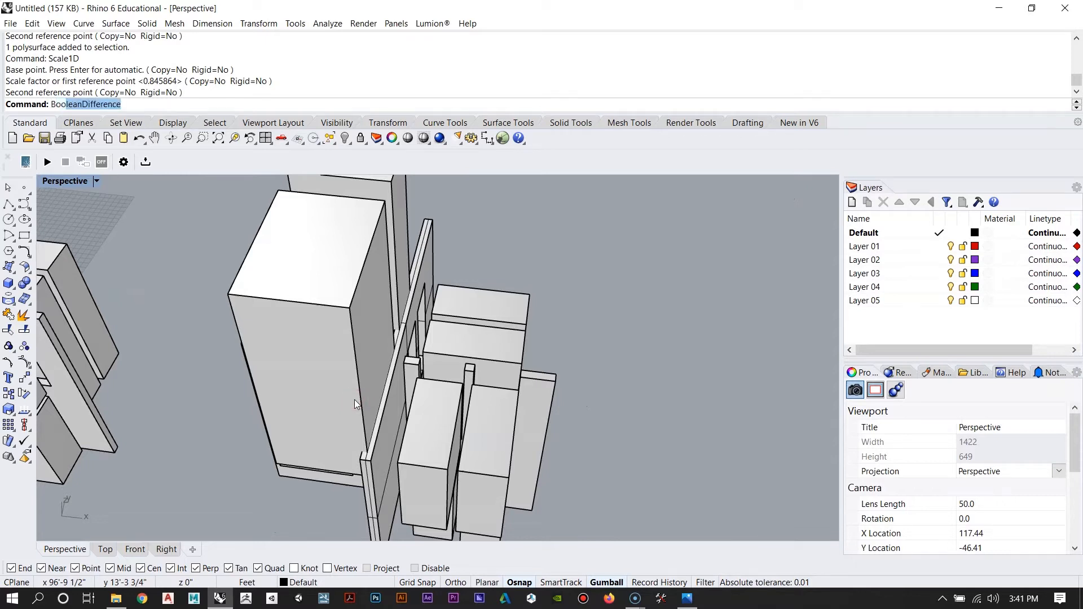
right_click_drag(453, 439, 320, 385)
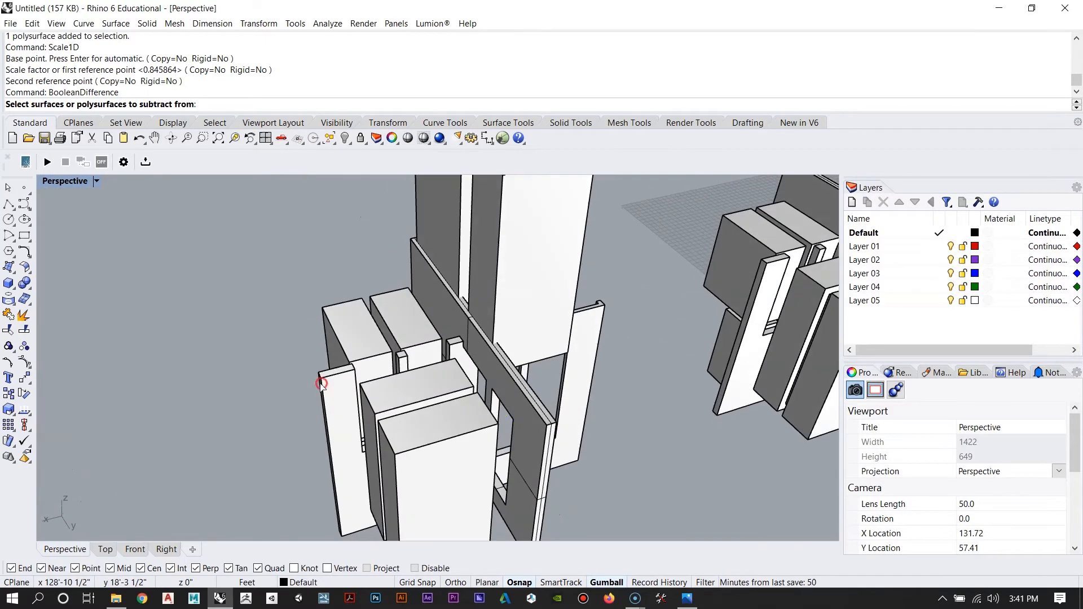
left_click(533, 415)
scroll(525, 395, "down", 5)
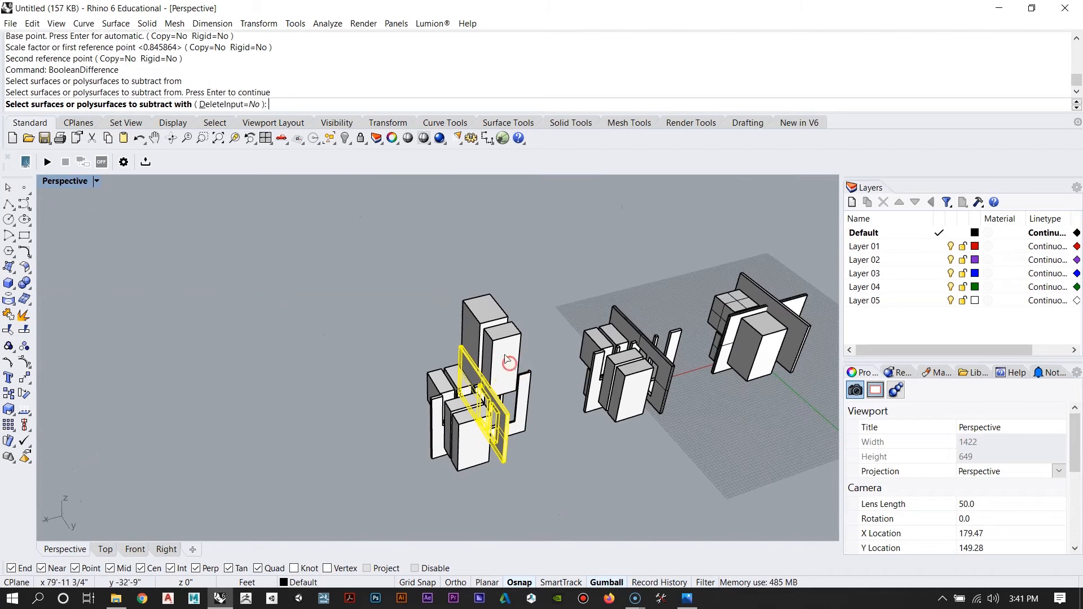
key("Return")
scroll(502, 373, "up", 5)
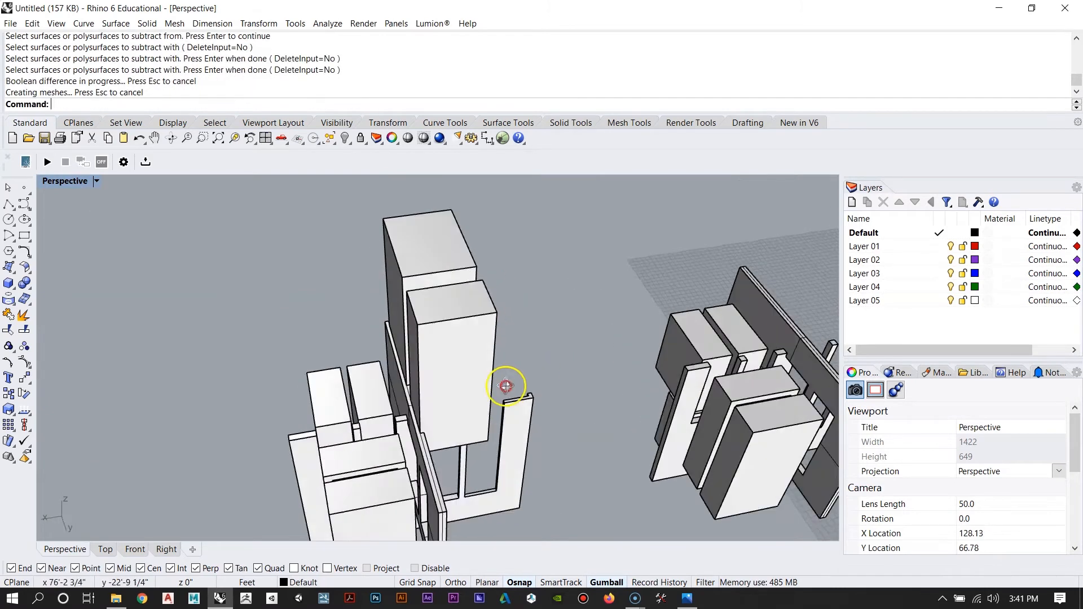
Step: Move both cutter boxes off the large panel into the free space beside the model
left_click(464, 347)
left_click_drag(394, 339, 552, 331)
left_click(507, 351)
scroll(427, 386, "up", 5)
mouse_move(428, 387)
right_mouse_down()
mouse_move(505, 455)
mouse_move(350, 399)
mouse_move(353, 375)
mouse_move(502, 391)
mouse_move(408, 410)
mouse_move(410, 395)
right_mouse_up()
scroll(412, 387, "up", 4)
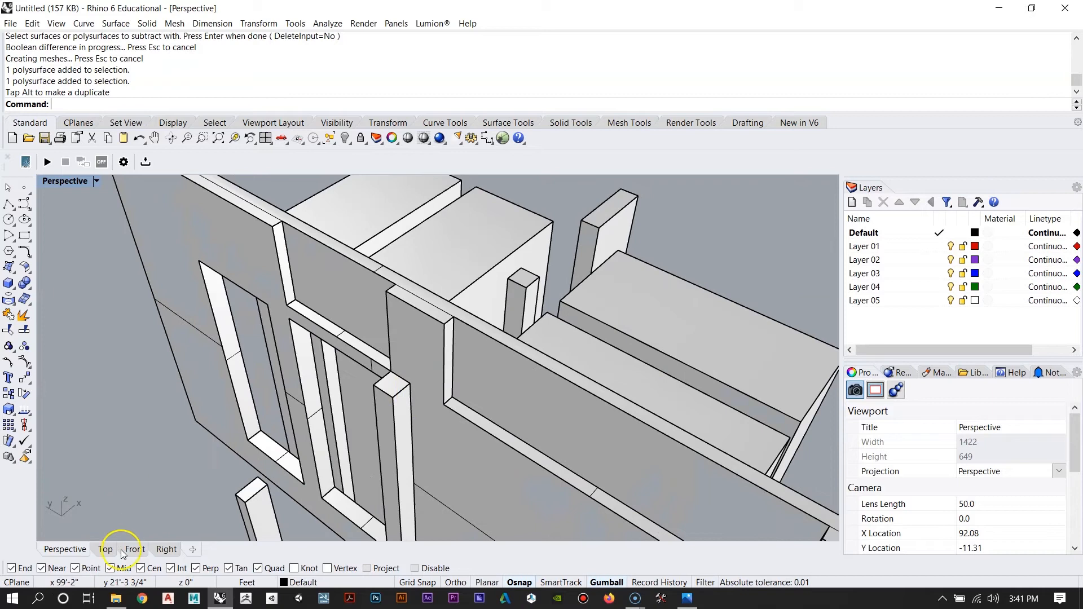
Step: Check the reference diagram in Photos and extend the large panel's longer recess with MoveFace, shifting its end face to the inner post's corner
left_click(683, 600)
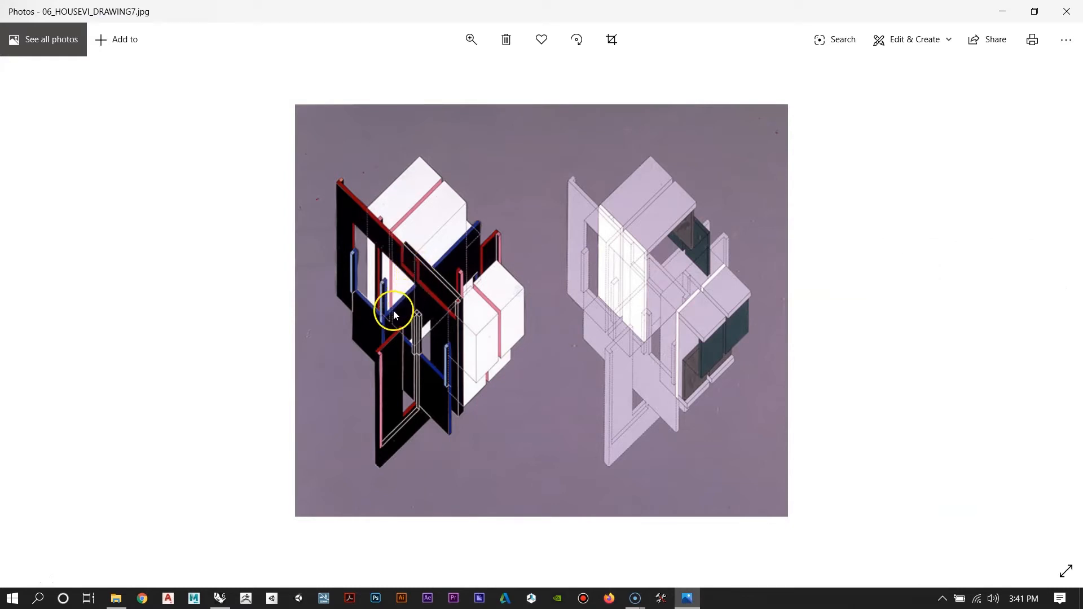
left_click(1001, 9)
right_click_drag(452, 314, 422, 395)
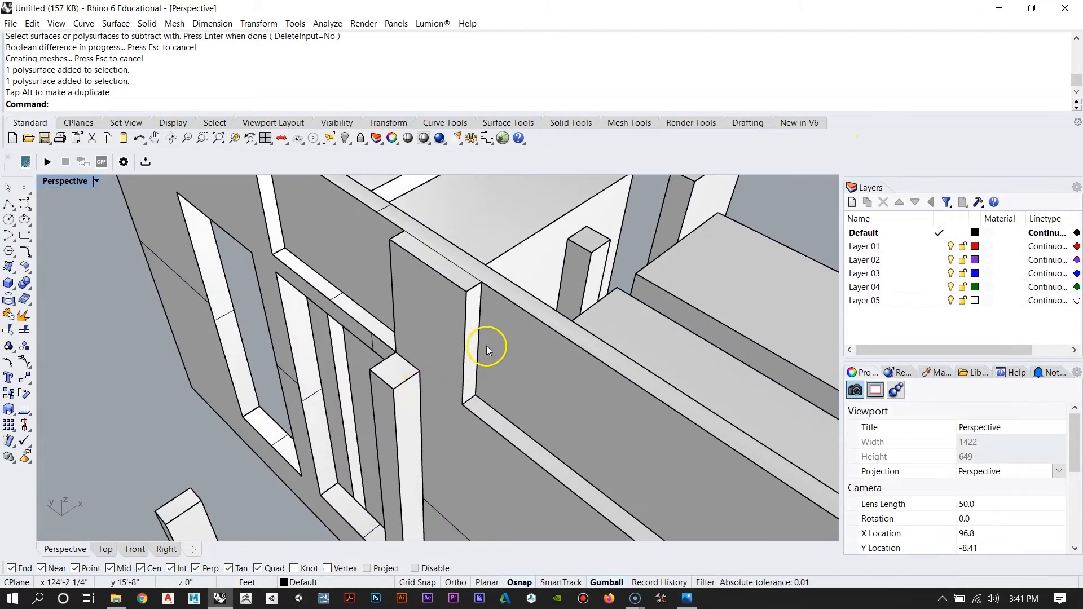
type("MoveFace")
key("Return")
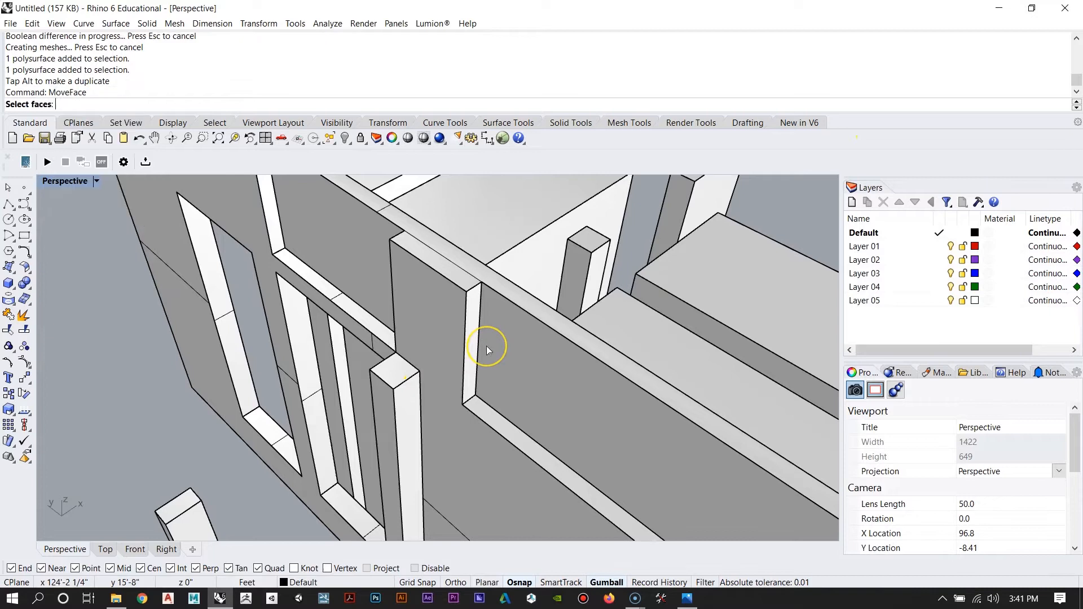
scroll(486, 346, "up", 3)
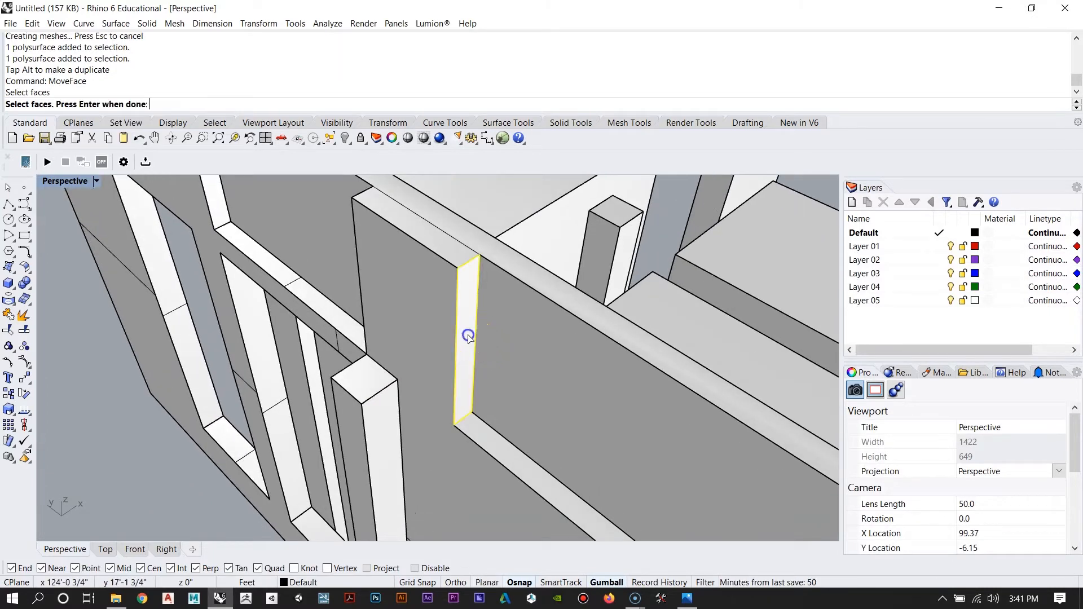
key("Return")
left_click(453, 422)
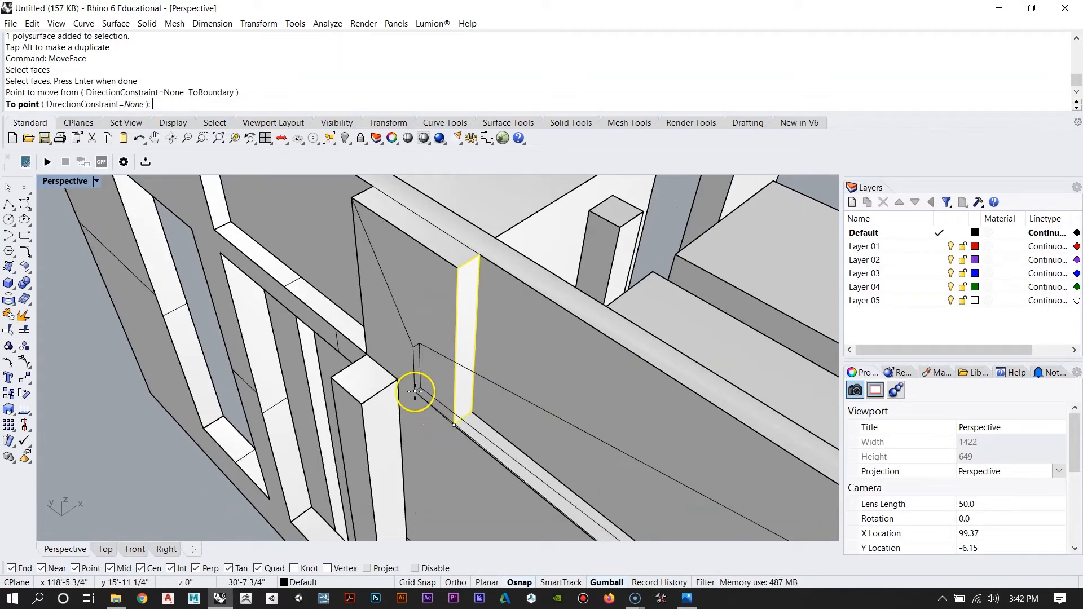
right_click_drag(408, 385, 542, 316)
scroll(491, 314, "up", 2)
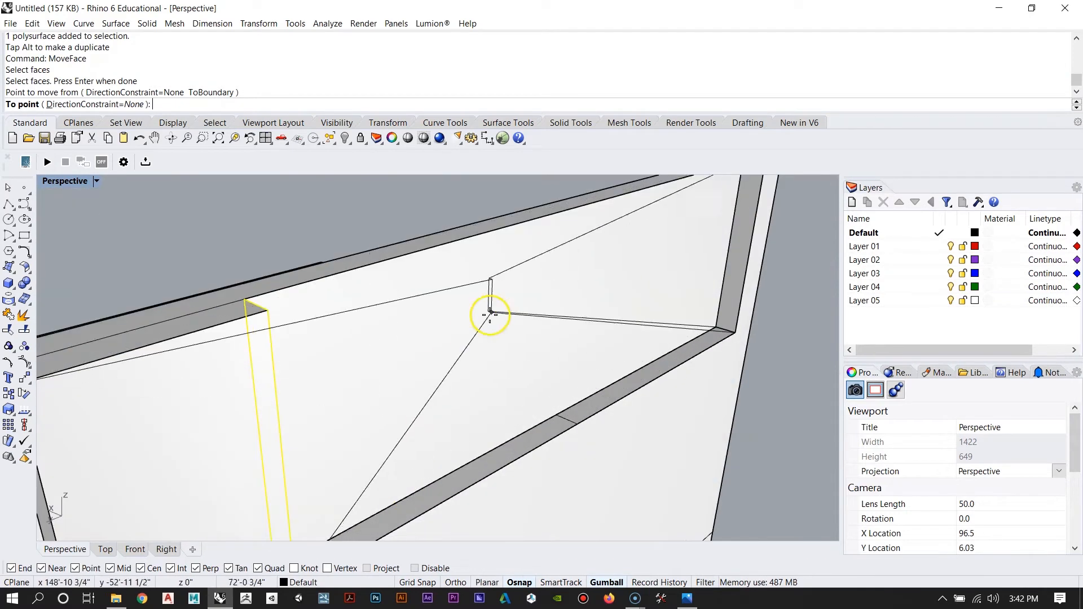
scroll(491, 315, "down", 5)
scroll(376, 420, "up", 8)
right_click_drag(527, 408, 488, 392)
scroll(410, 391, "down", 4)
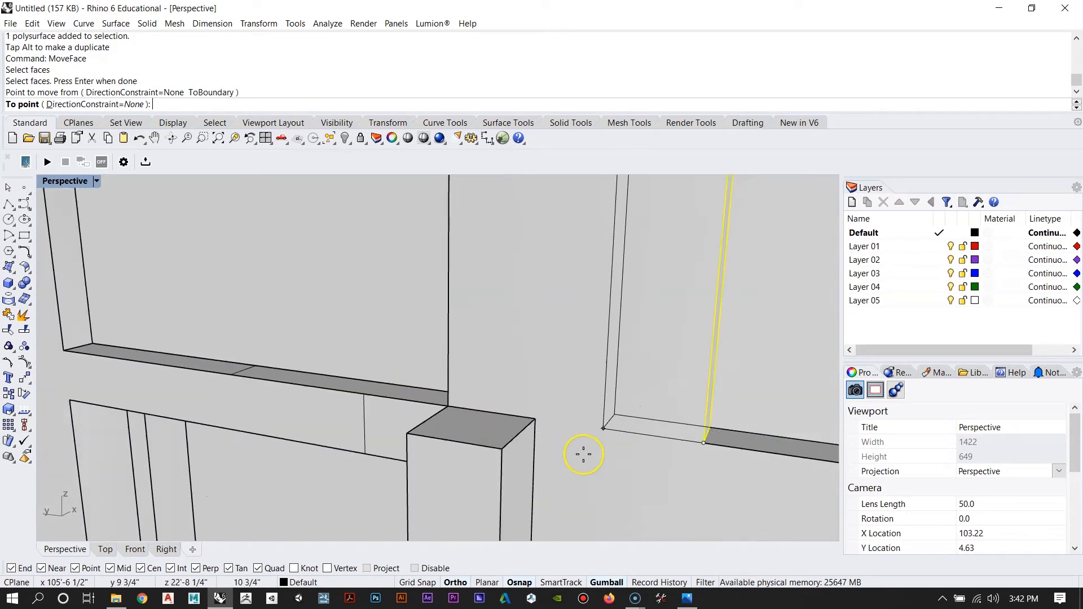
left_click(535, 418)
Step: Turn off the surface isocurve display for the large panel and inspect its recesses
scroll(458, 394, "down", 2)
right_click_drag(458, 395, 591, 344)
right_click_drag(499, 333, 446, 289)
right_click_drag(423, 381, 417, 273)
left_click(424, 290)
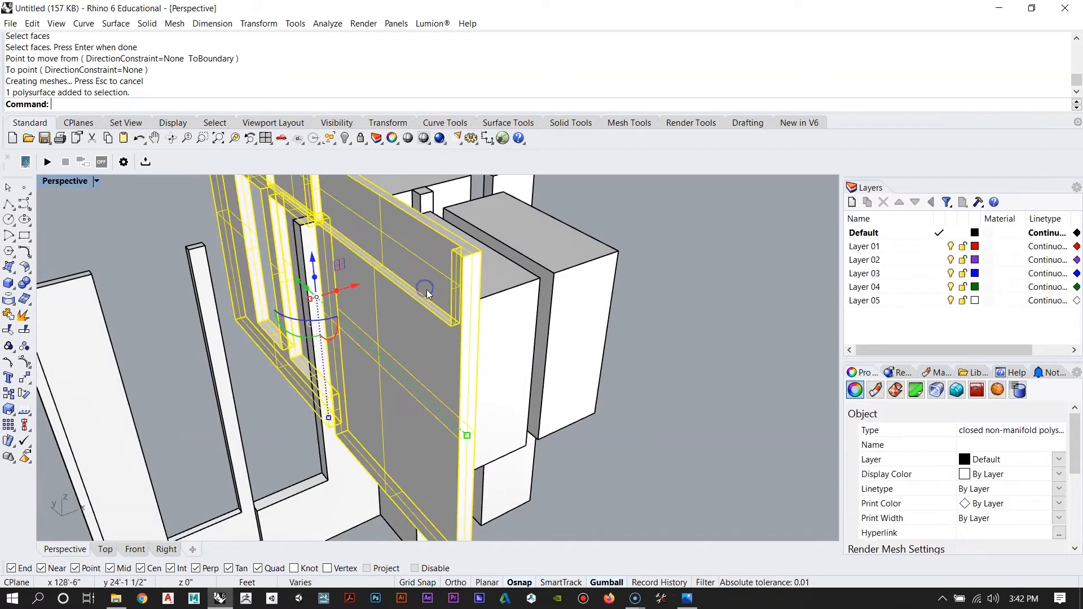
scroll(991, 490, "down", 5)
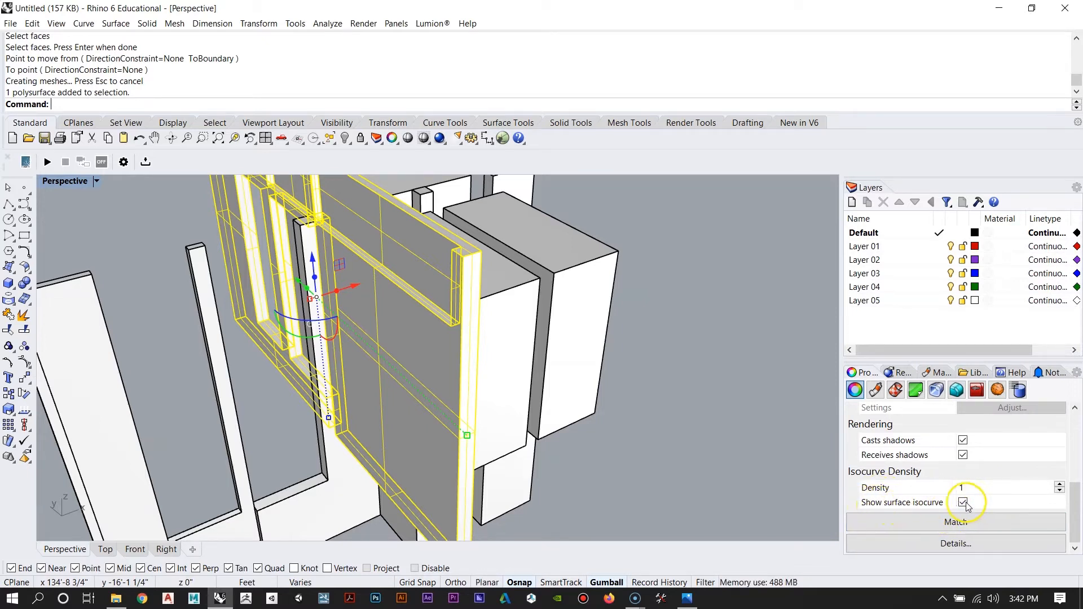
right_click_drag(338, 372, 601, 421)
left_click(569, 389)
scroll(517, 401, "down", 4)
scroll(519, 364, "up", 5)
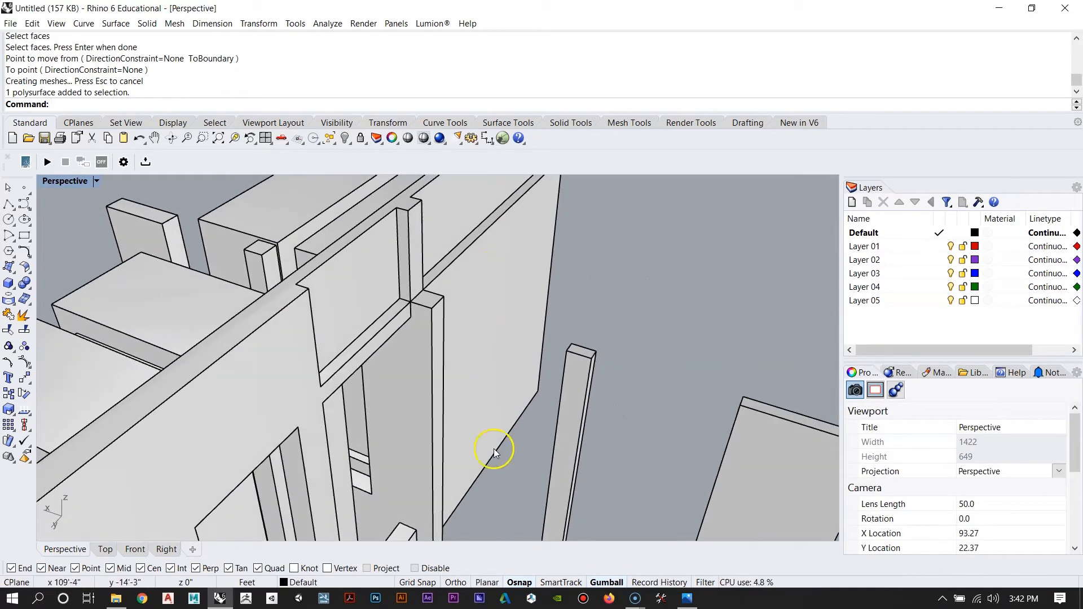
scroll(498, 450, "down", 7)
scroll(475, 350, "up", 5)
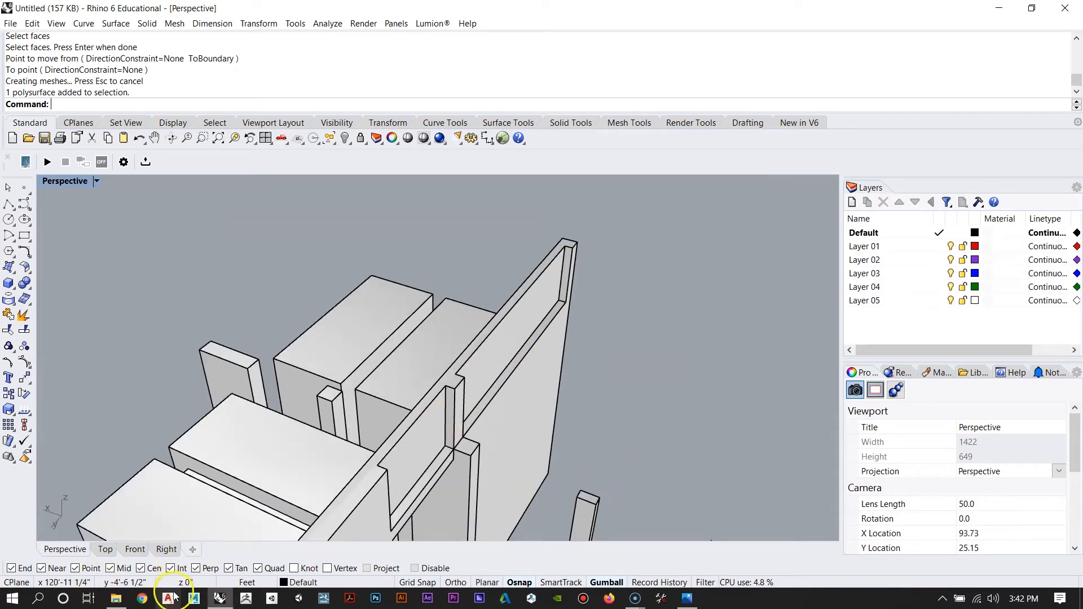
Step: Check the reference diagram in Photos and move the spare cutter box onto the large panel, beside the existing shorter recess
left_click(692, 598)
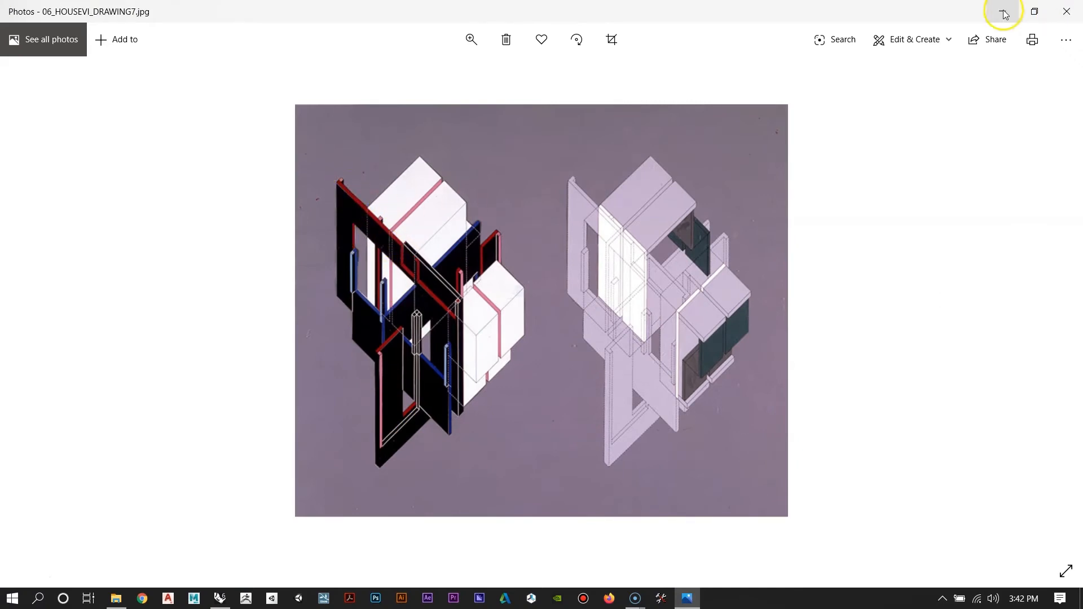
left_click(1002, 11)
right_click_drag(829, 259, 345, 344)
scroll(304, 265, "up", 3)
left_click(314, 299)
right_click_drag(314, 299, 333, 333)
left_click(406, 247)
right_click_drag(407, 250, 464, 310)
right_click_drag(394, 384, 539, 523)
left_click(580, 494)
scroll(266, 338, "up", 5)
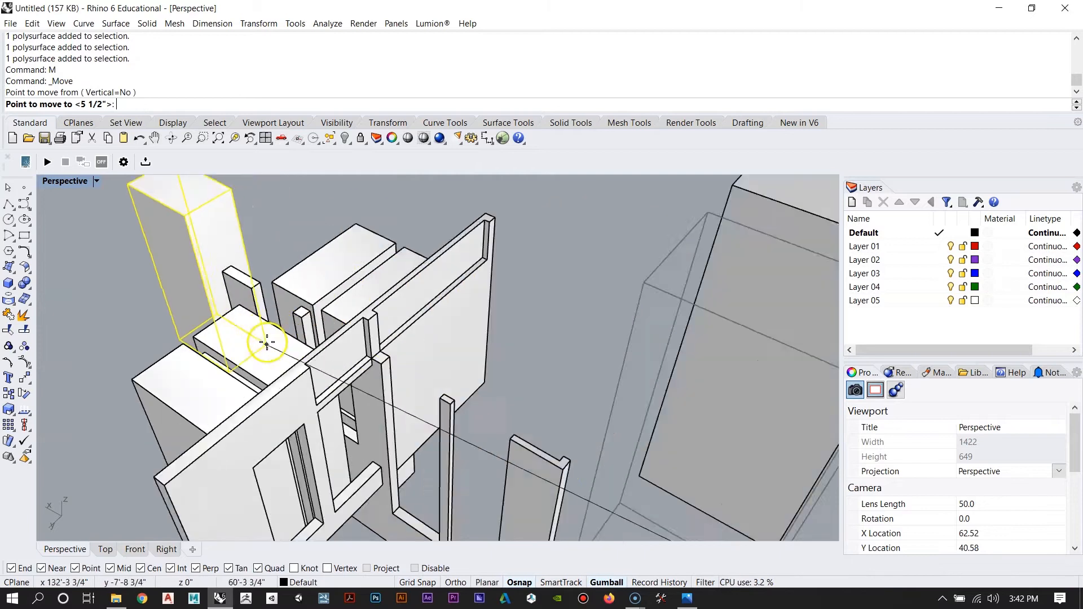
left_click(368, 393)
right_click_drag(479, 338, 417, 419)
scroll(352, 410, "up", 3)
scroll(412, 390, "down", 5)
Step: Move the cutter box vertically with Vertical=Yes, snapping its underside to the bottom edge of the neighbouring recess
key("Return")
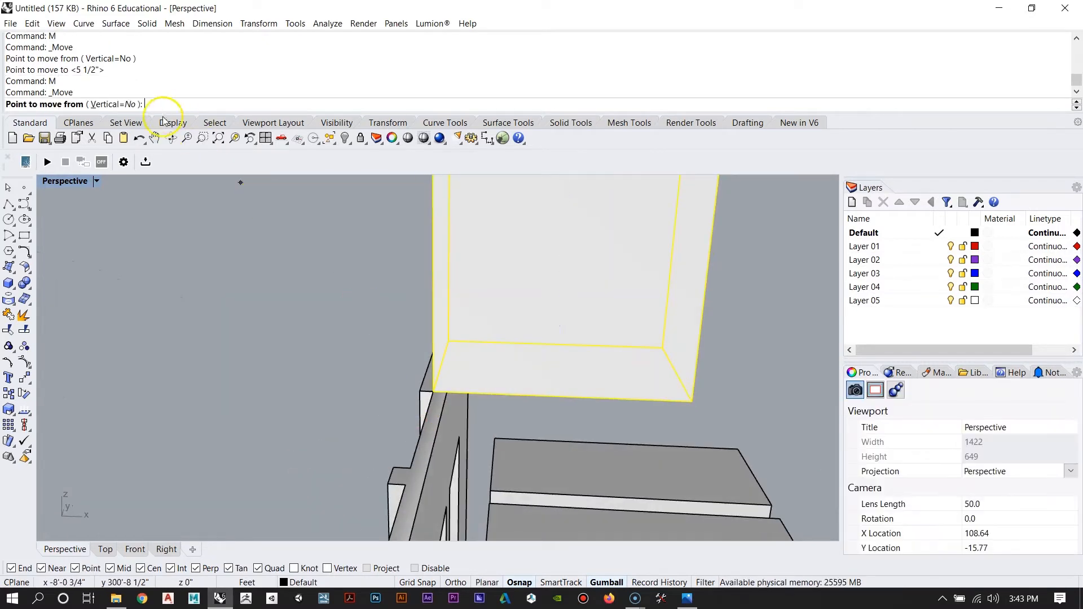
scroll(427, 368, "up", 3)
left_click(366, 323)
scroll(496, 351, "down", 4)
right_click_drag(383, 401, 510, 373)
scroll(451, 427, "up", 4)
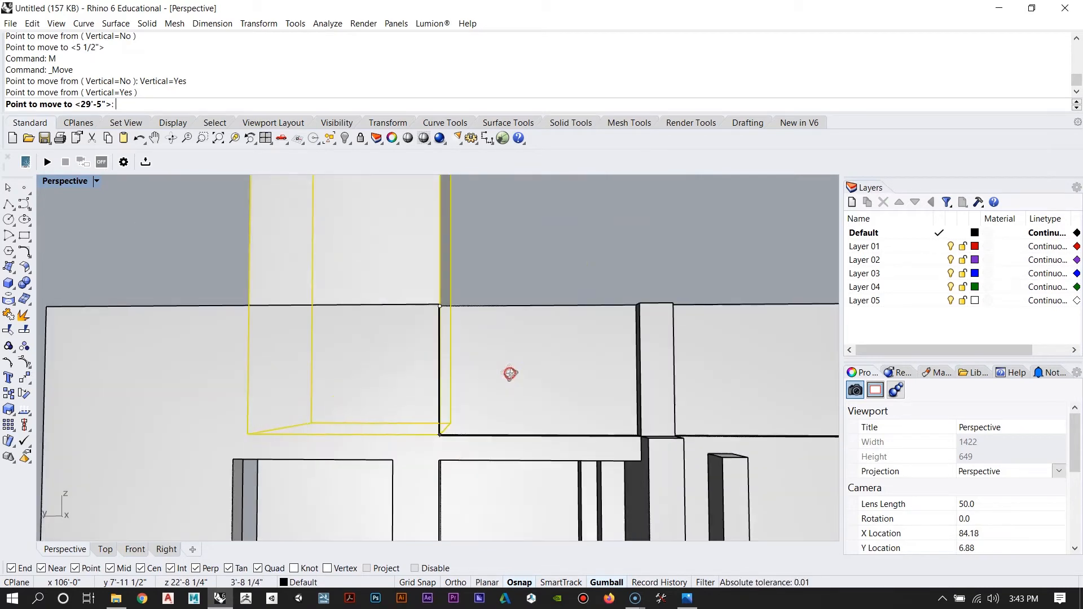
left_click(440, 429)
Step: Narrow the cutter box along the large panel with Scale1D, keeping its side next to the recess fixed
right_click_drag(548, 333, 476, 371)
scroll(467, 406, "down", 4)
scroll(464, 394, "up", 4)
right_click_drag(266, 535, 327, 370)
type("cale1D")
key("Return")
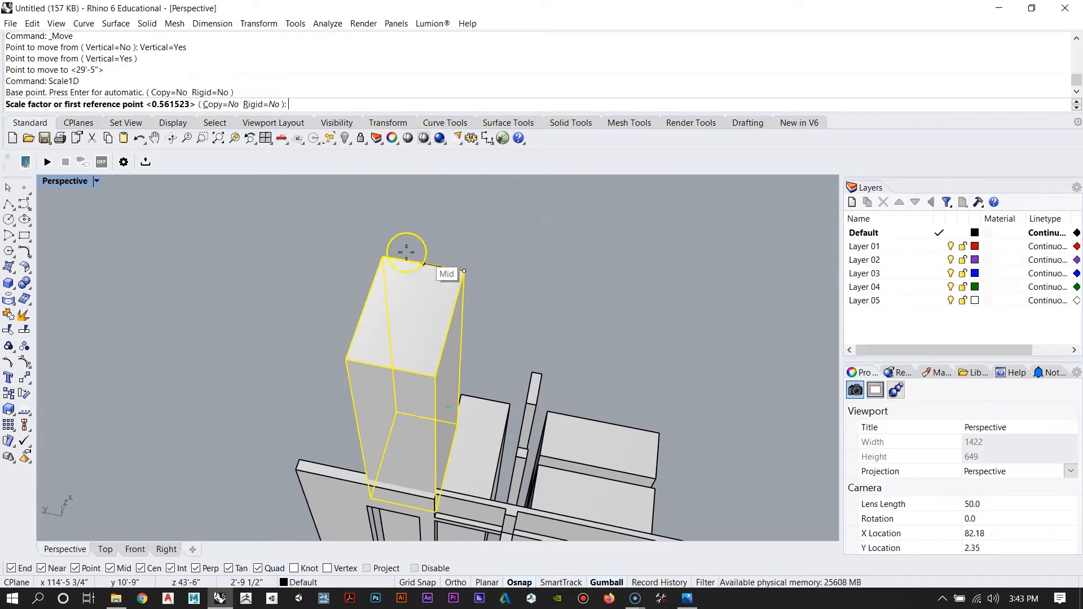
left_click(422, 241)
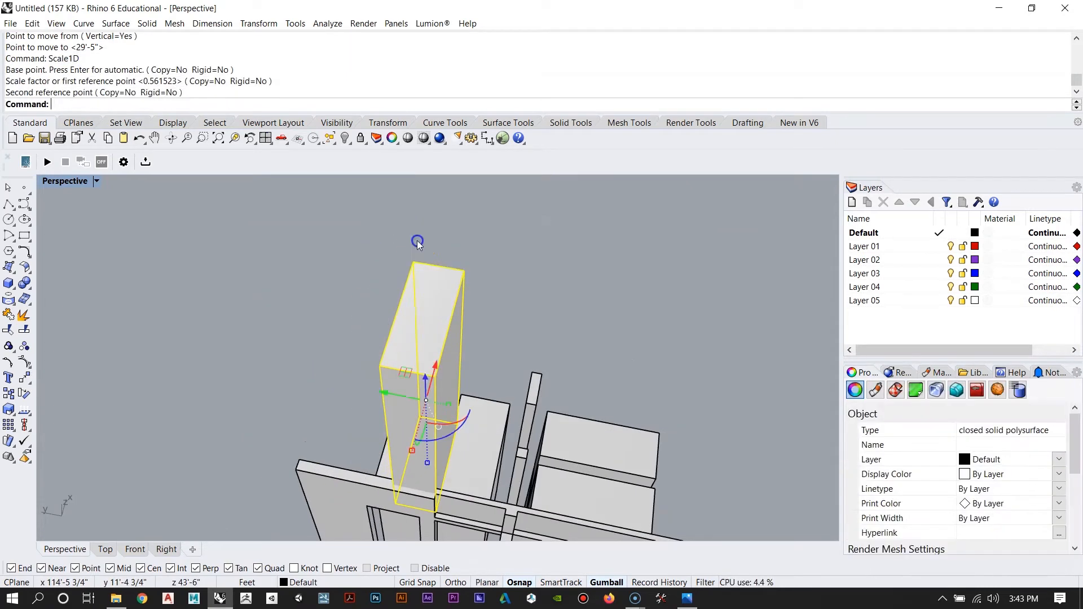
Step: Check the reference diagram and copy the narrowed cutter box about 4'-3" along the large panel toward its outer end
left_click(686, 600)
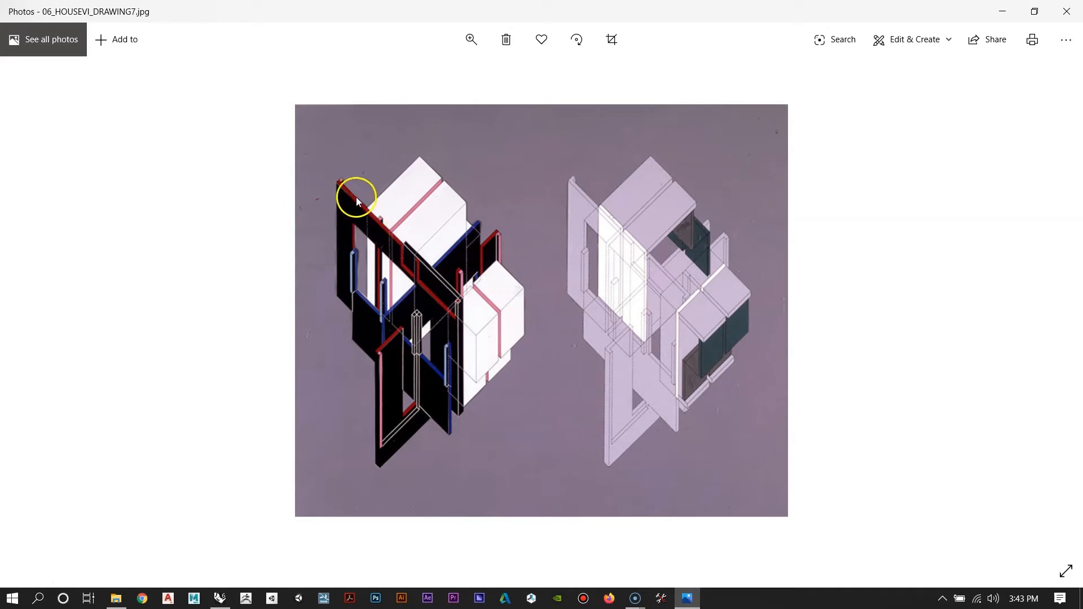
left_click(1007, 9)
right_click_drag(443, 321, 444, 372)
key("Escape")
scroll(444, 373, "up", 2)
left_click(444, 372)
right_click_drag(514, 407, 442, 393)
type("Copy")
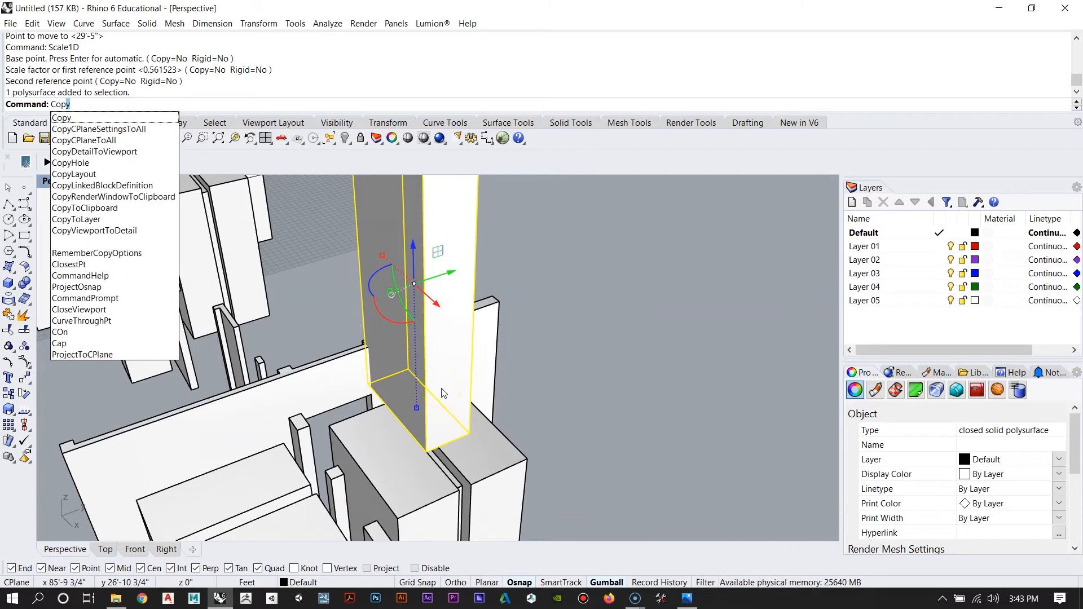
key("Return")
scroll(489, 346, "down", 6)
right_click_drag(488, 346, 437, 389)
left_click(533, 418)
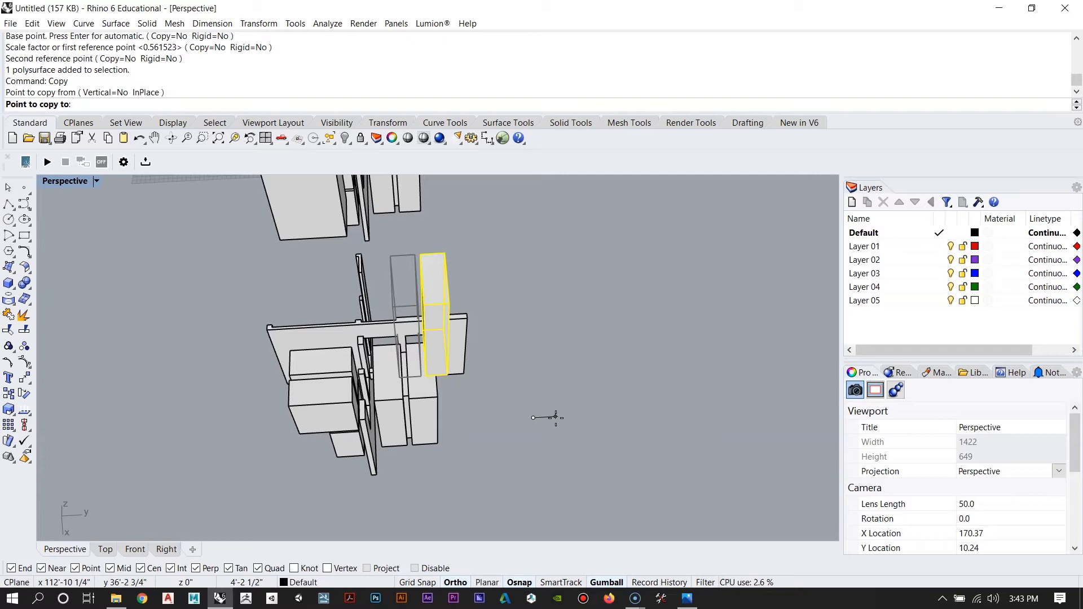
left_click(556, 417, "shift")
Step: Stretch the copied cutter box with Scale1D toward the large panel's outer end, keeping its inner side fixed
key("Escape")
scroll(448, 301, "up", 6)
right_click_drag(401, 436, 448, 417)
left_click(448, 417)
type("Scale1D")
key("Return")
scroll(431, 457, "up", 5)
left_click(376, 459)
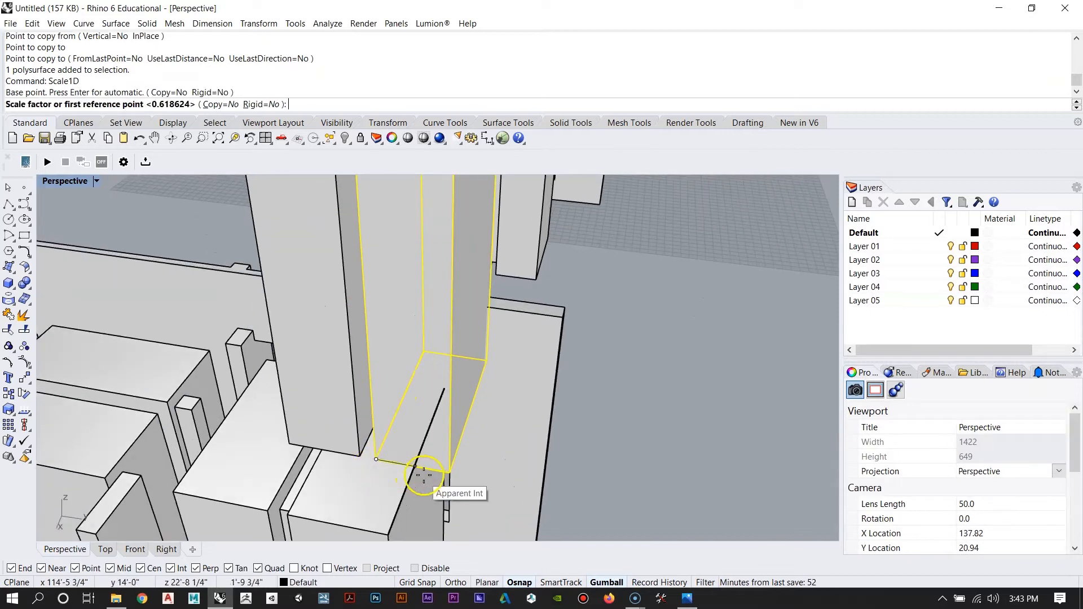
left_click(449, 473)
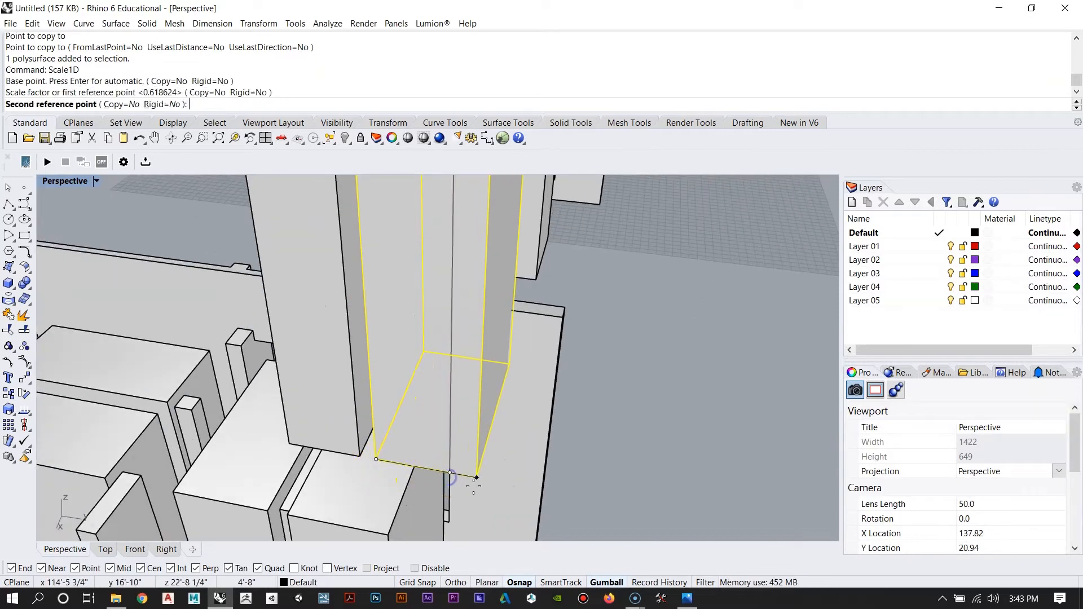
left_click(520, 485)
Step: Subtract both tall cutter boxes from the large panel with BooleanDifference, using DeleteInput=No
right_click_drag(628, 353, 605, 380)
left_click(615, 361)
scroll(617, 354, "up", 6)
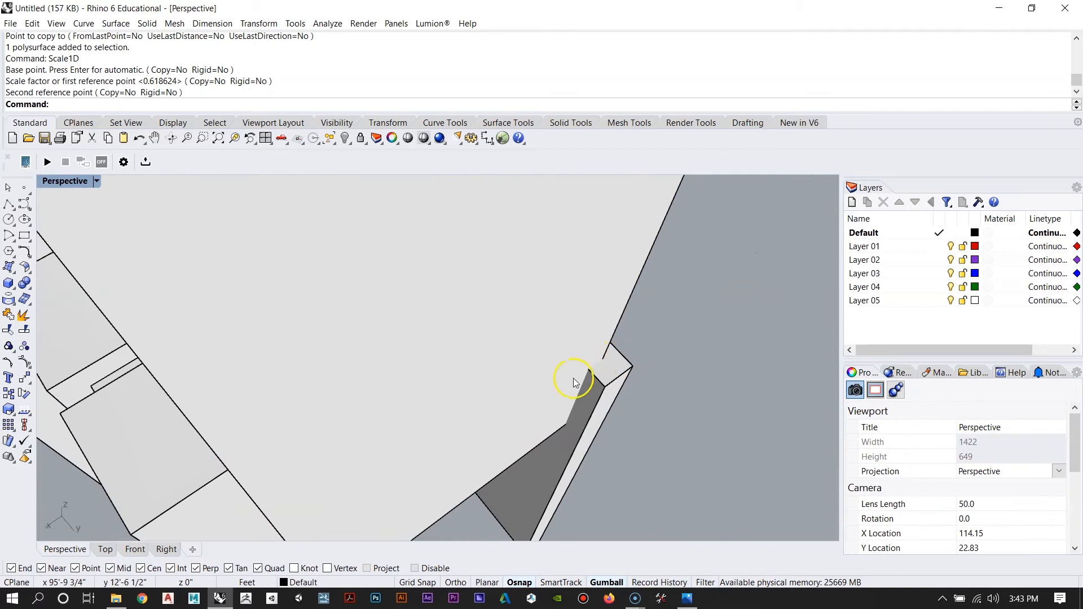
scroll(635, 377, "down", 6)
right_click_drag(505, 425, 373, 405)
scroll(374, 407, "up", 4)
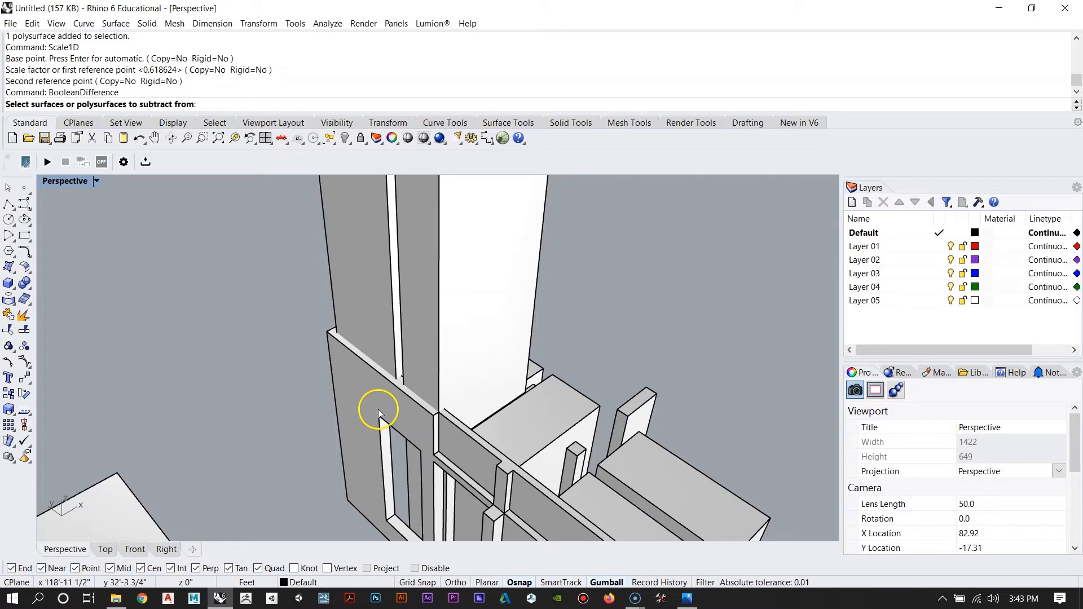
left_click(383, 376)
scroll(384, 379, "down", 2)
left_click(411, 304)
left_click(378, 268)
scroll(423, 339, "down", 2)
key("Return")
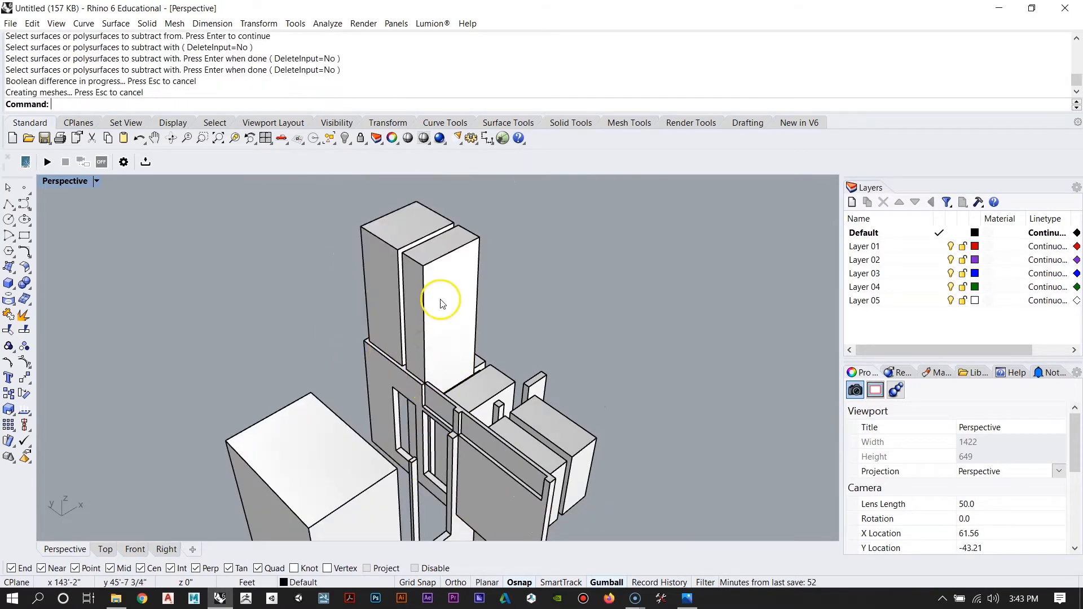
Step: Delete the two tall cutter boxes and the leftover large box beside the model
left_click(441, 303)
left_click(388, 249)
left_click(321, 430)
right_click_drag(322, 430, 410, 378)
key("Delete")
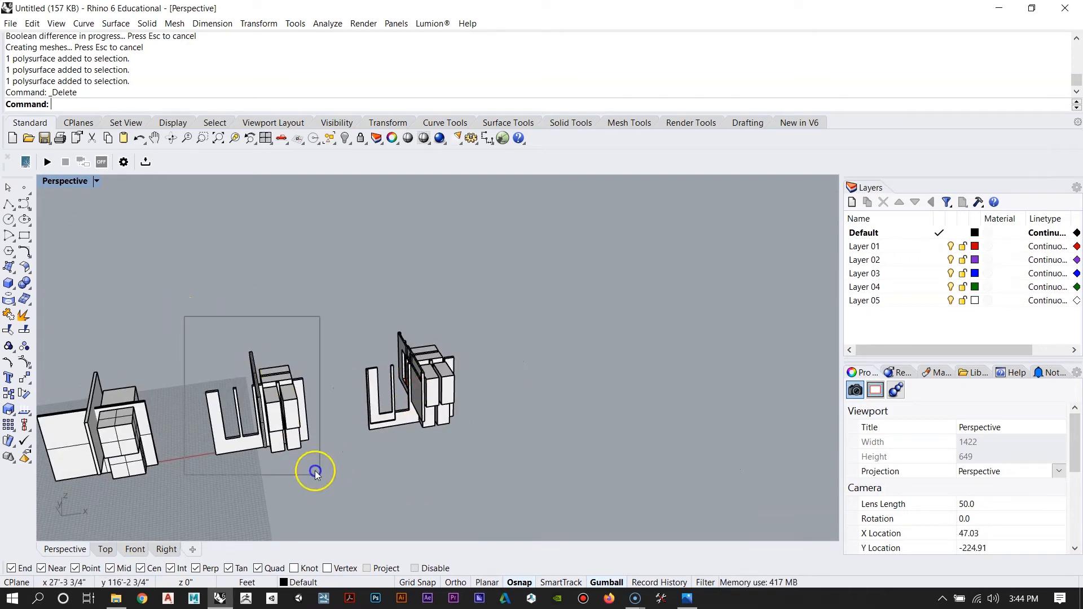
Step: Copy the whole recessed-panel model in a straight line into the free space beside it as the next stage
left_click_drag(315, 470, 337, 451)
right_click_drag(313, 355, 303, 372)
scroll(302, 374, "up", 5)
left_click_drag(274, 410, 288, 409)
left_click(419, 347)
right_click_drag(482, 449, 388, 293)
left_click_drag(613, 500, 613, 498)
right_click_drag(613, 499, 537, 416)
type("copy")
key("Return")
left_click(479, 471)
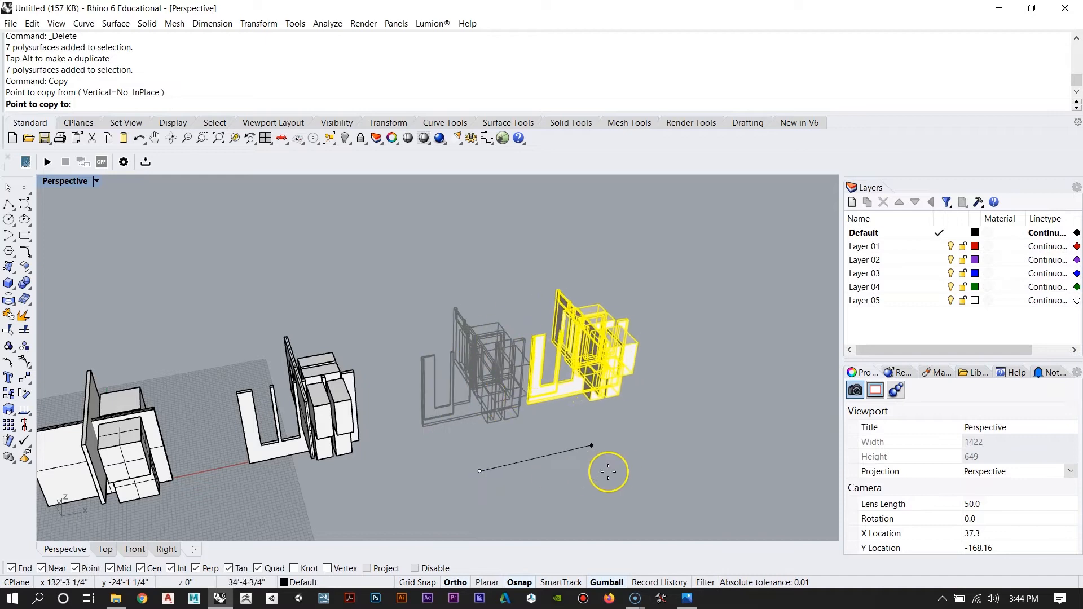
left_click(669, 470, "shift")
key("Escape")
Step: Examine the copied model's recessed panel, U-shaped cross panel and boxes from several distances and angles
scroll(654, 334, "up", 3)
scroll(654, 336, "up", 2)
mouse_move(654, 336)
right_mouse_down()
mouse_move(595, 389)
mouse_move(667, 336)
right_mouse_up()
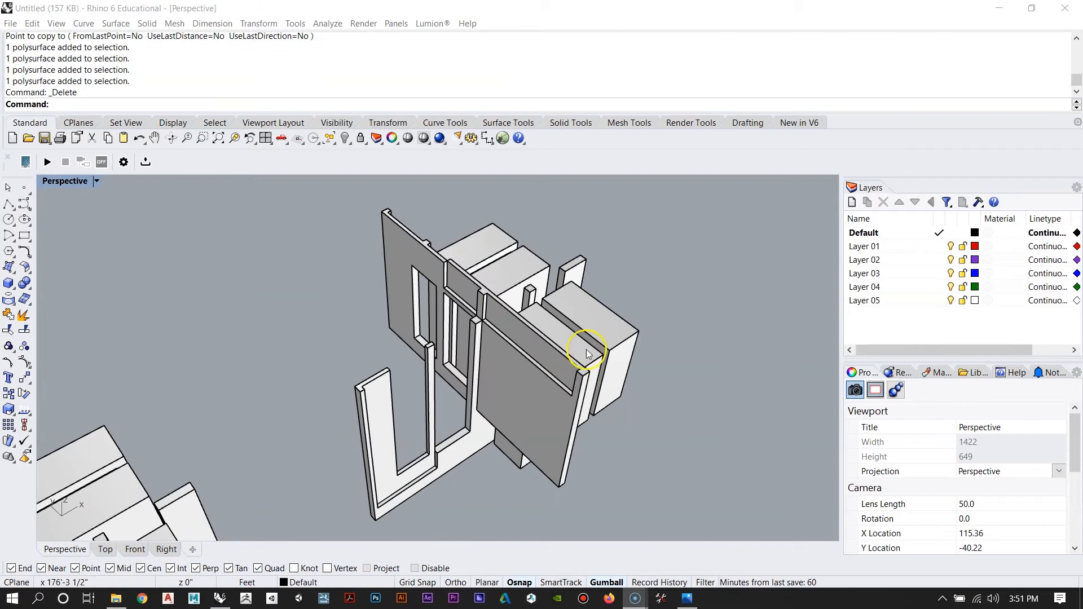
scroll(586, 354, "down", 5)
scroll(362, 379, "up", 4)
scroll(515, 337, "up", 5)
right_click_drag(520, 341, 537, 357)
scroll(345, 357, "down", 6)
scroll(364, 361, "up", 4)
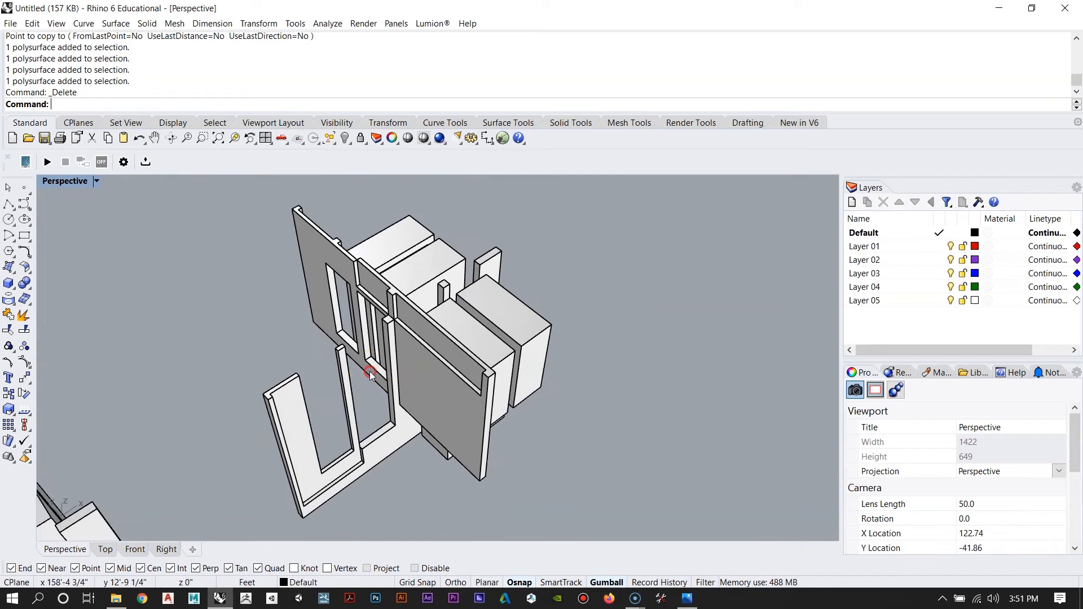
right_click_drag(368, 368, 373, 365)
Step: Compare the House VI reference diagram in Photos with the model's two crossing panels
left_click(427, 218)
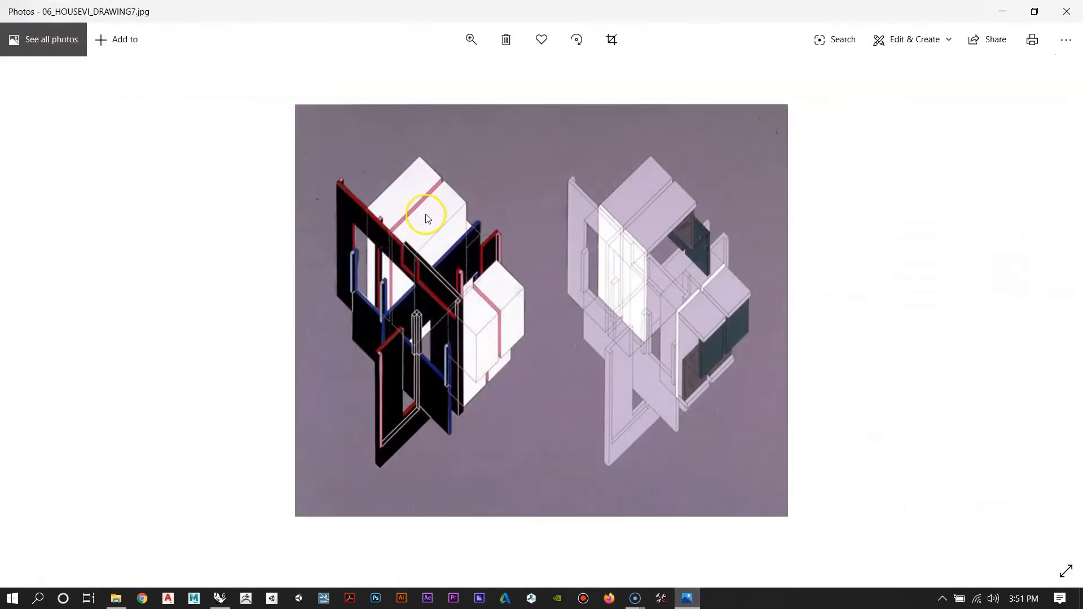
left_click_drag(727, 11, 665, 440)
right_click_drag(599, 305, 514, 318)
right_click_drag(362, 323, 498, 405)
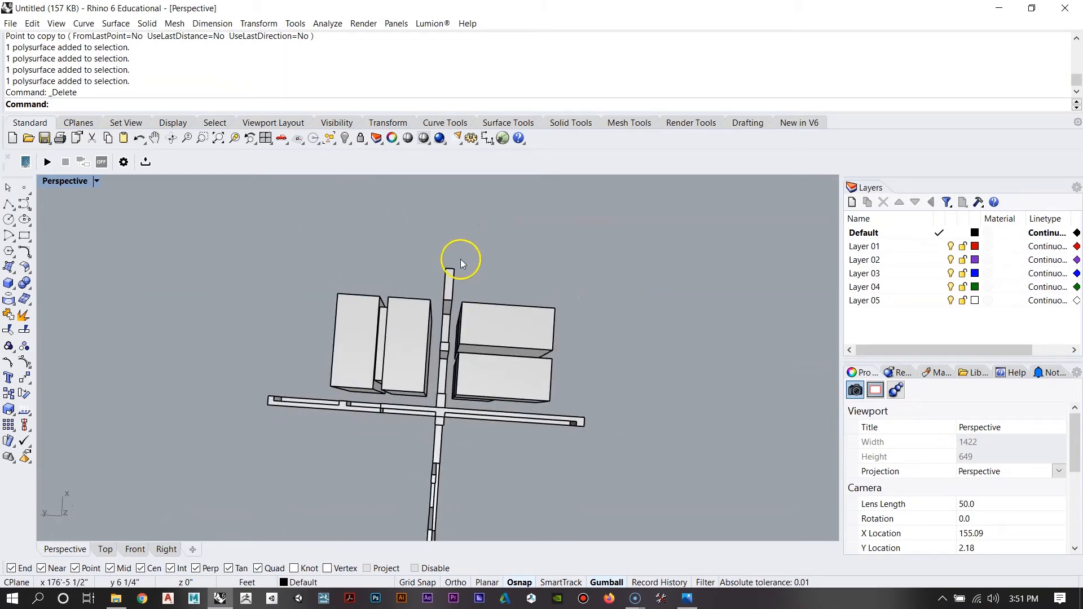
right_click_drag(453, 512, 457, 344)
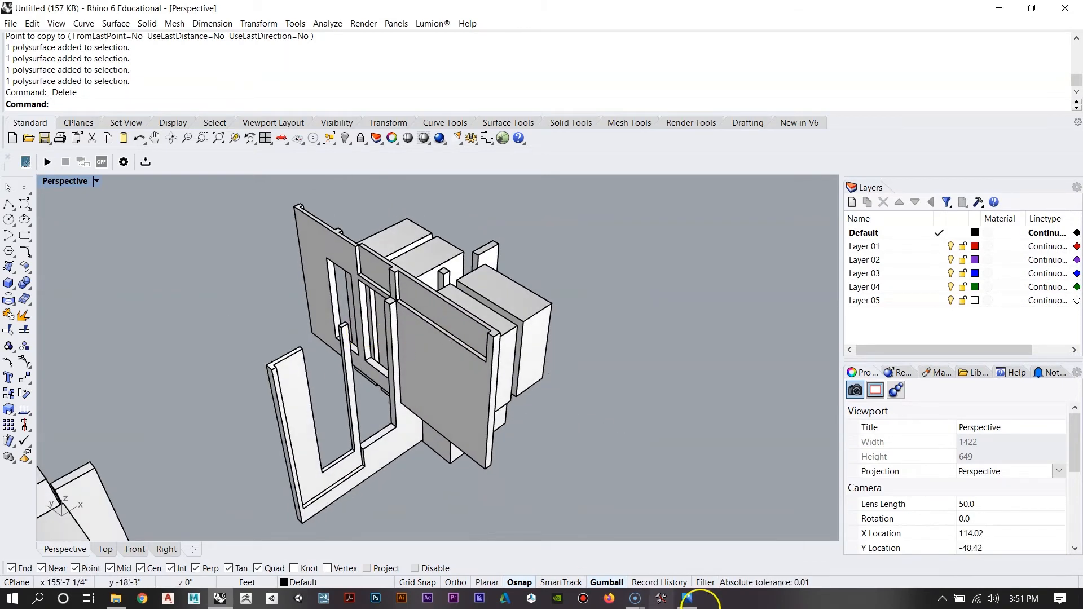
left_click(694, 599)
mouse_move(574, 448)
left_mouse_down()
mouse_move(585, 104)
mouse_move(627, 83)
left_mouse_up()
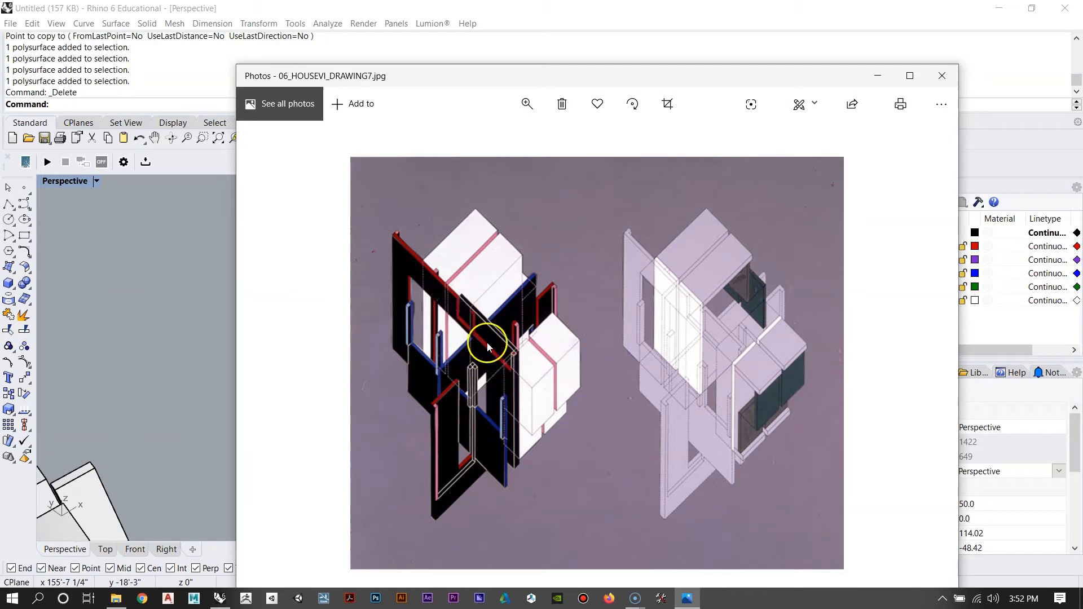
left_click(873, 79)
Step: Start a box with its first base corner at the lower outer corner of the U-shaped cross panel
right_click_drag(389, 315, 416, 255)
right_click_drag(485, 472, 448, 359)
left_click(9, 283)
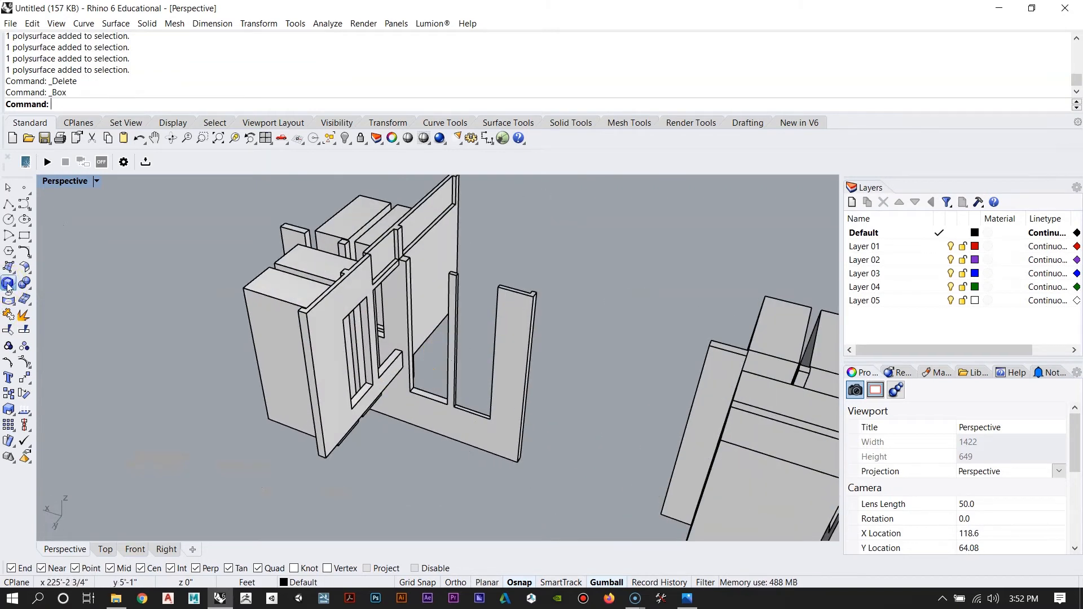
scroll(360, 478, "up", 6)
right_click_drag(562, 405, 594, 423)
scroll(411, 413, "down", 8)
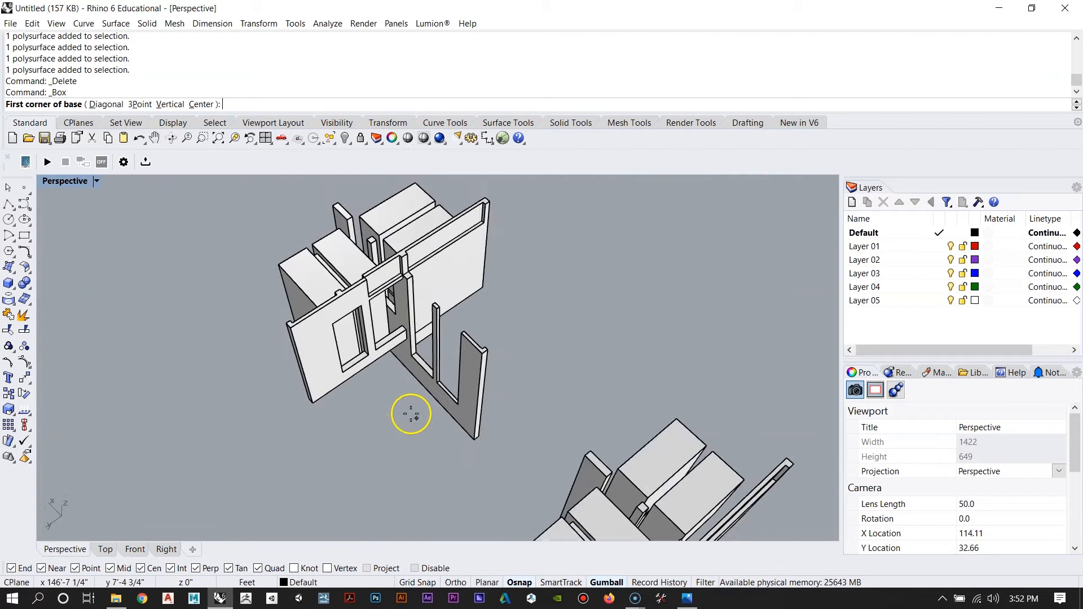
scroll(444, 432, "up", 7)
left_click(510, 448)
Step: Finish the box along the cross panel, SmartTracking its base corner 1'-0" off the opposite end and raising it to the panel's top
right_click_drag(379, 458, 553, 276)
scroll(534, 290, "down", 5)
scroll(435, 413, "up", 6)
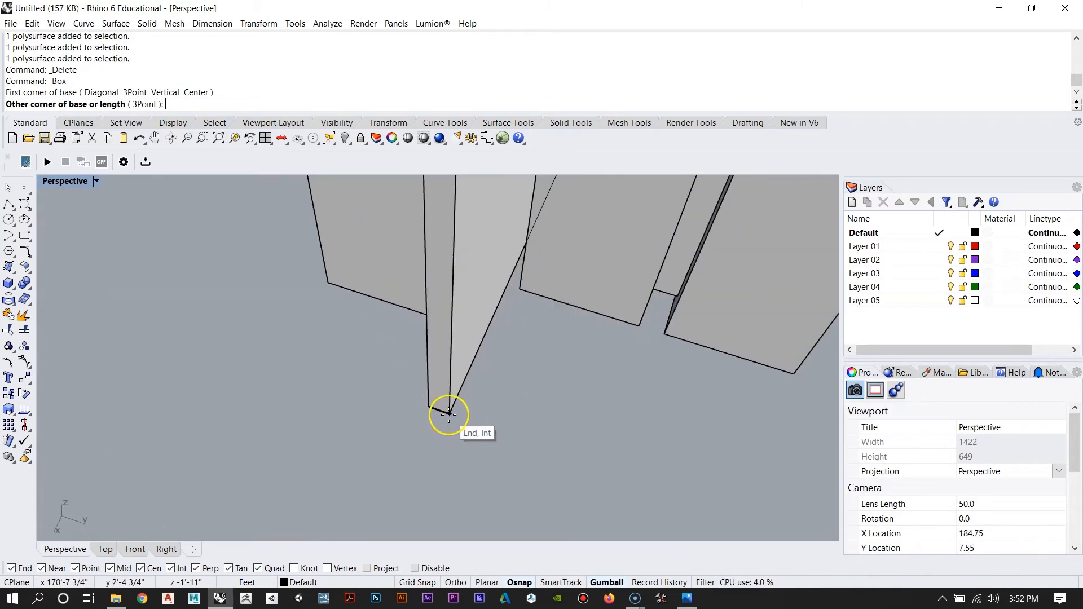
scroll(575, 345, "down", 5)
right_click_drag(576, 346, 331, 382)
scroll(424, 400, "up", 3)
right_click_drag(424, 400, 387, 391)
right_click_drag(570, 434, 533, 465)
right_click_drag(267, 397, 352, 476)
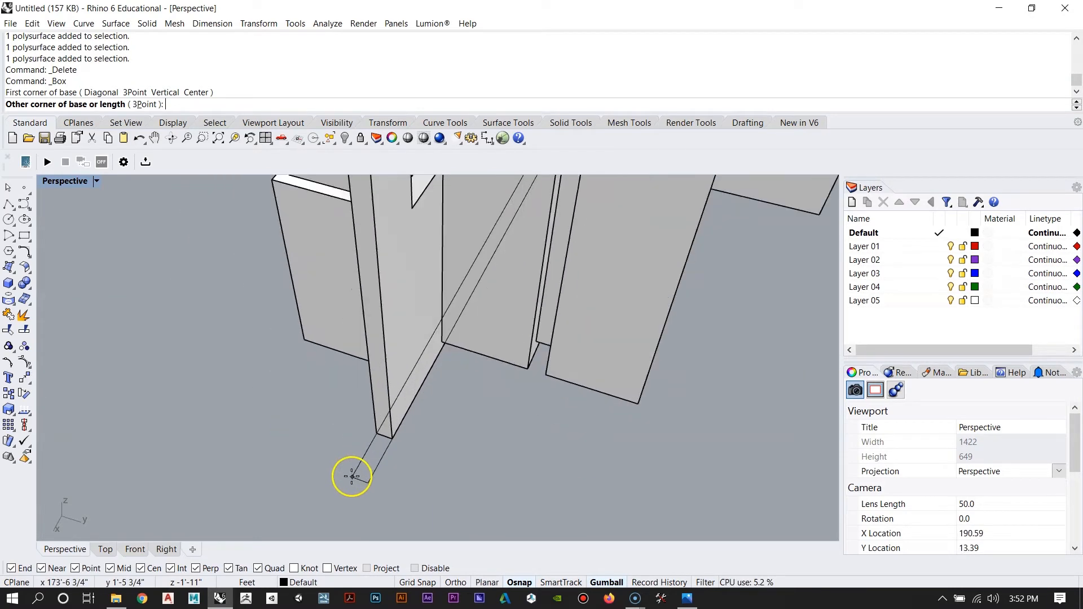
right_click_drag(476, 392, 481, 242)
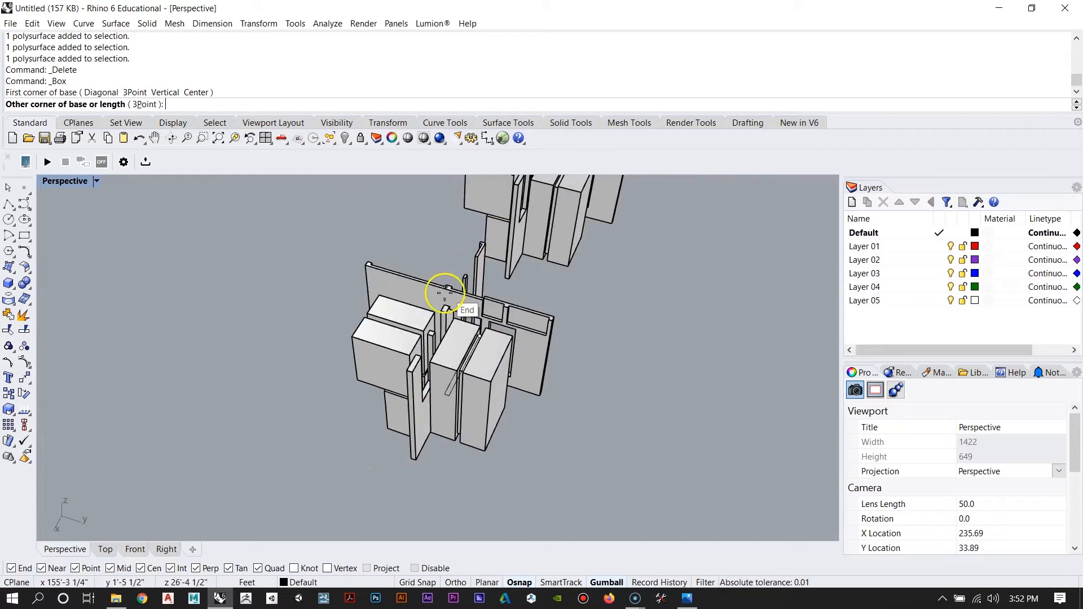
scroll(424, 427, "up", 6)
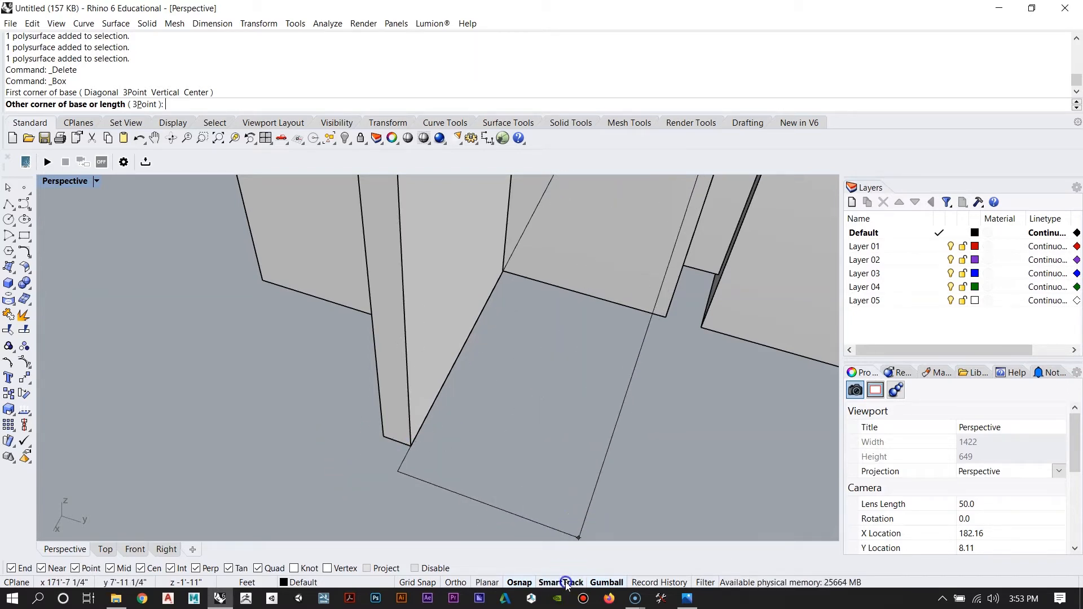
scroll(596, 462, "up", 3)
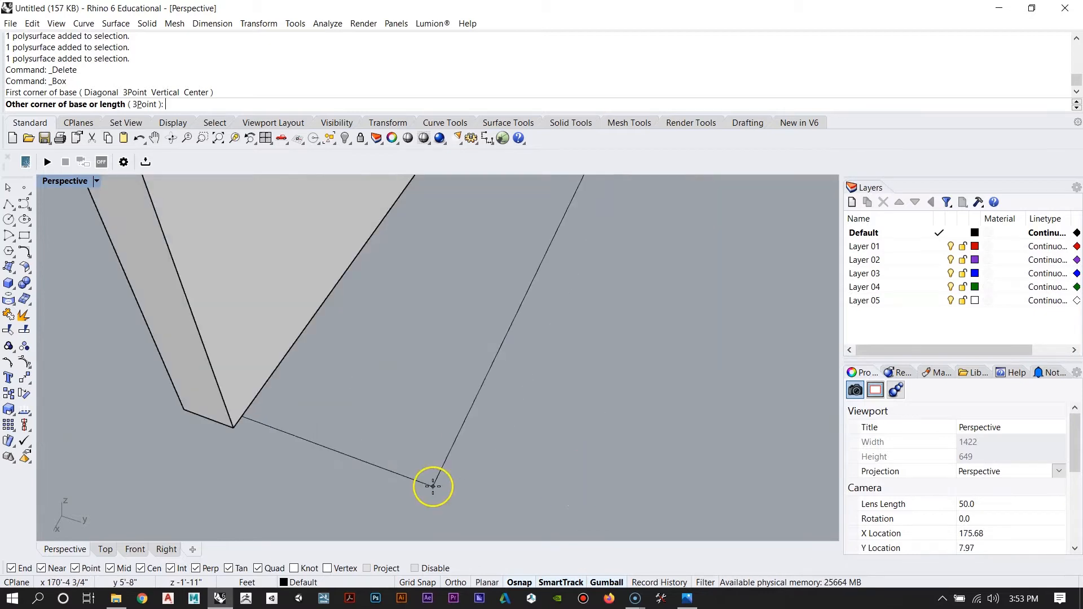
scroll(433, 486, "down", 3)
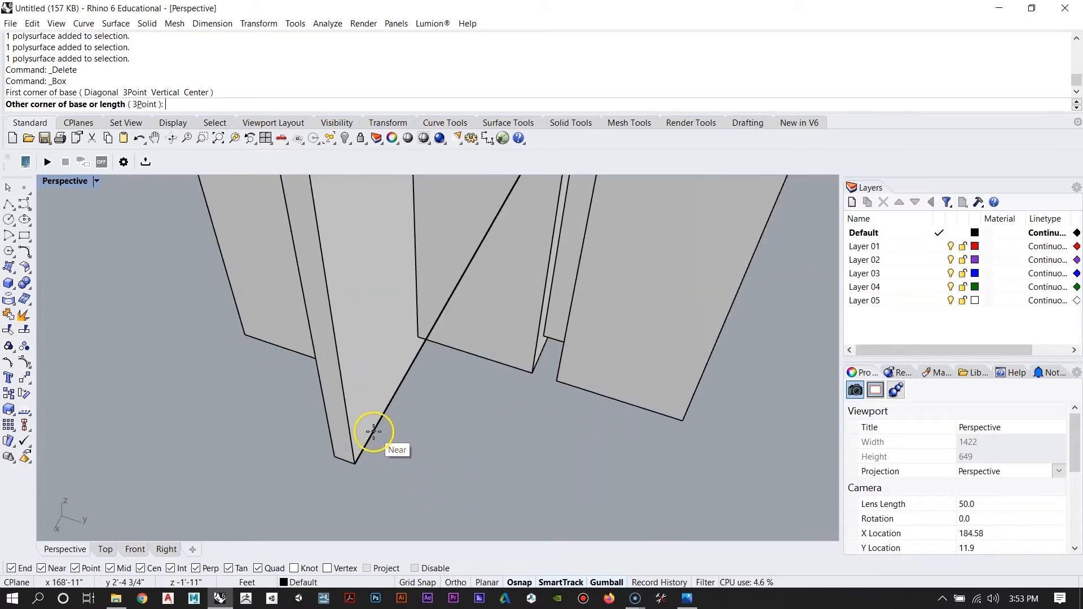
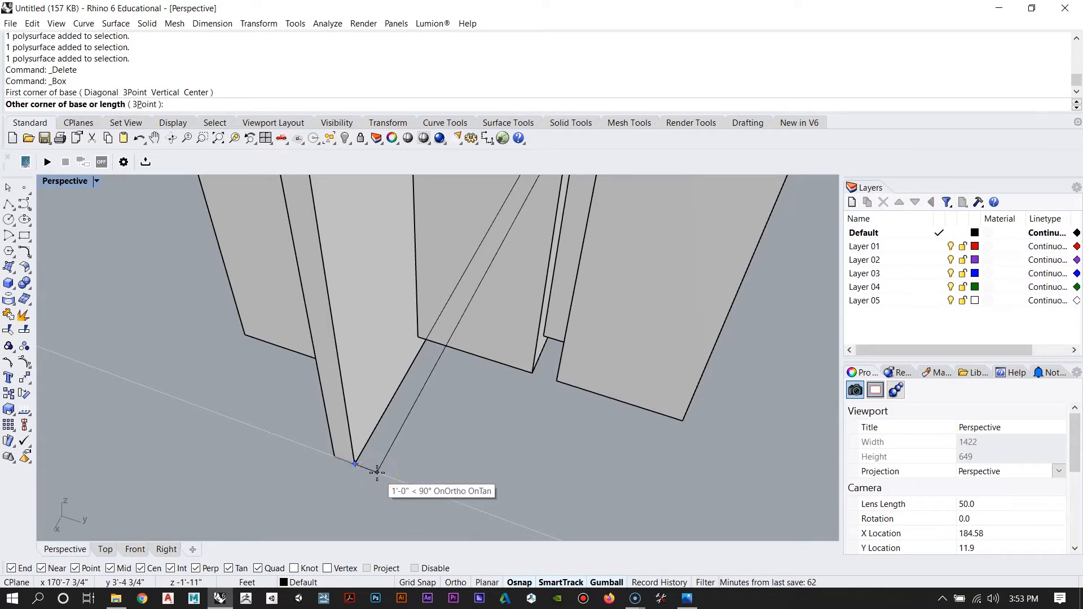
left_click(377, 472)
right_click_drag(375, 471, 430, 513)
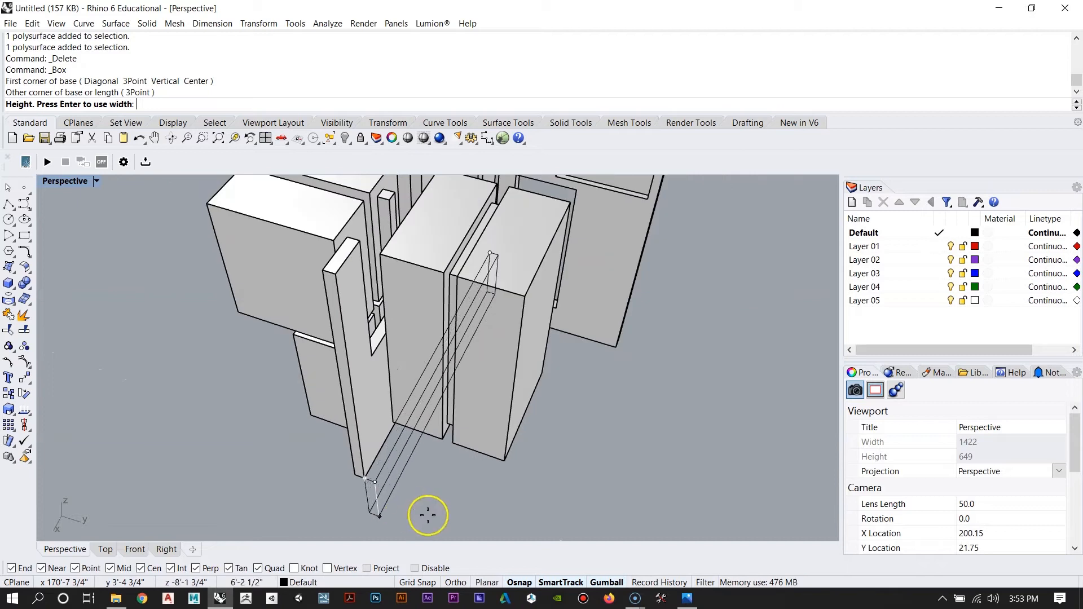
left_click(338, 290)
Step: Select the new box and shift it sideways so that it overlaps the cross panel's thickness
right_click_drag(333, 372, 444, 354)
right_click_drag(309, 360, 390, 332)
scroll(390, 332, "up", 6)
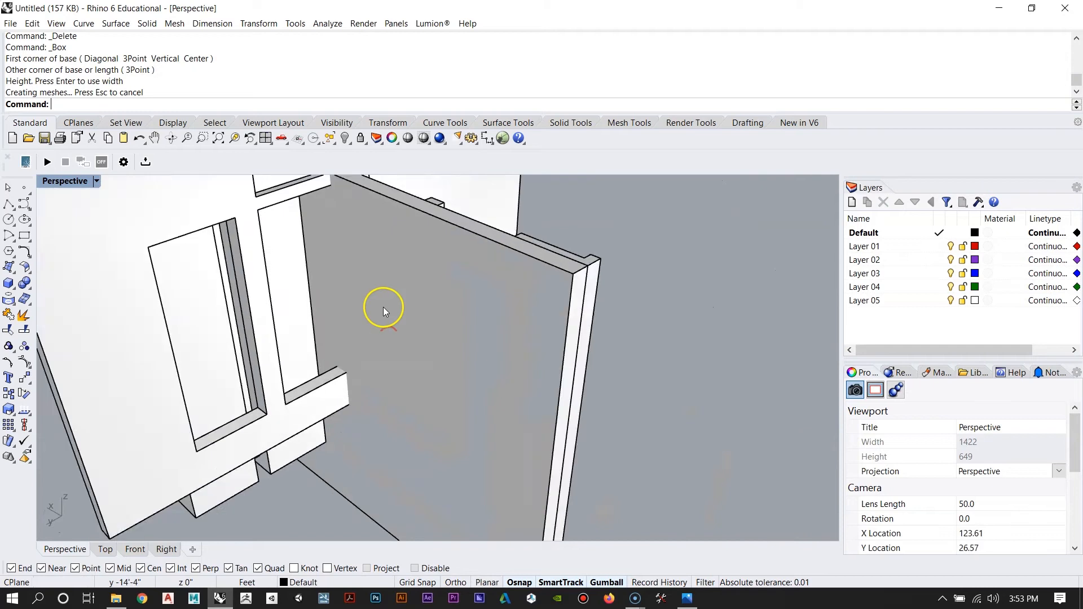
left_click(217, 406)
scroll(465, 394, "down", 8)
right_click_drag(466, 394, 429, 429)
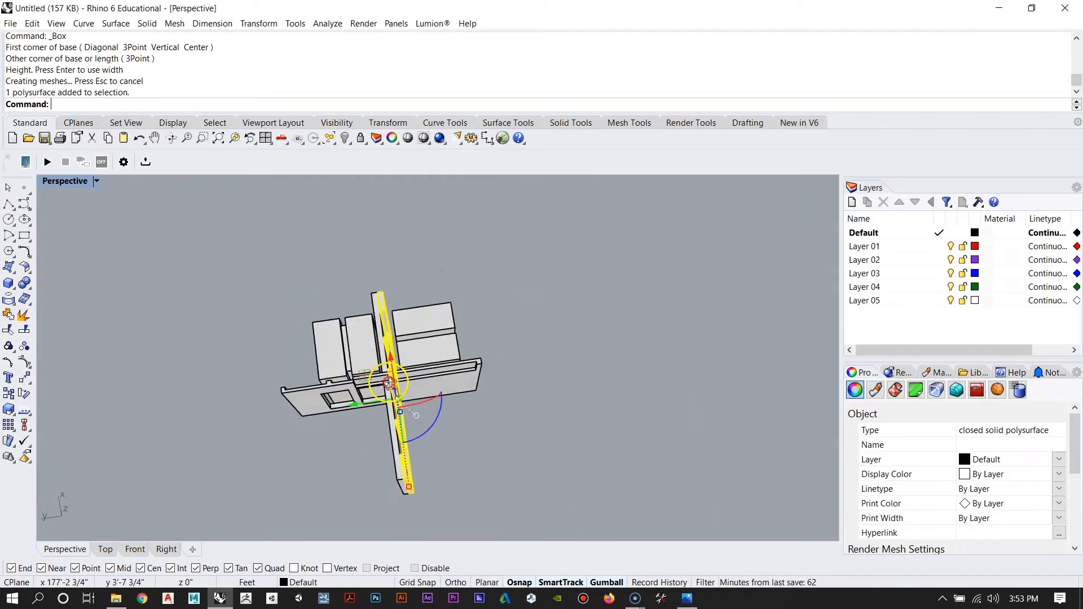
scroll(381, 331, "up", 6)
left_click(382, 328)
right_click_drag(380, 327, 443, 377)
left_click_drag(422, 483, 417, 484)
right_click_drag(416, 484, 353, 258)
scroll(353, 258, "up", 5)
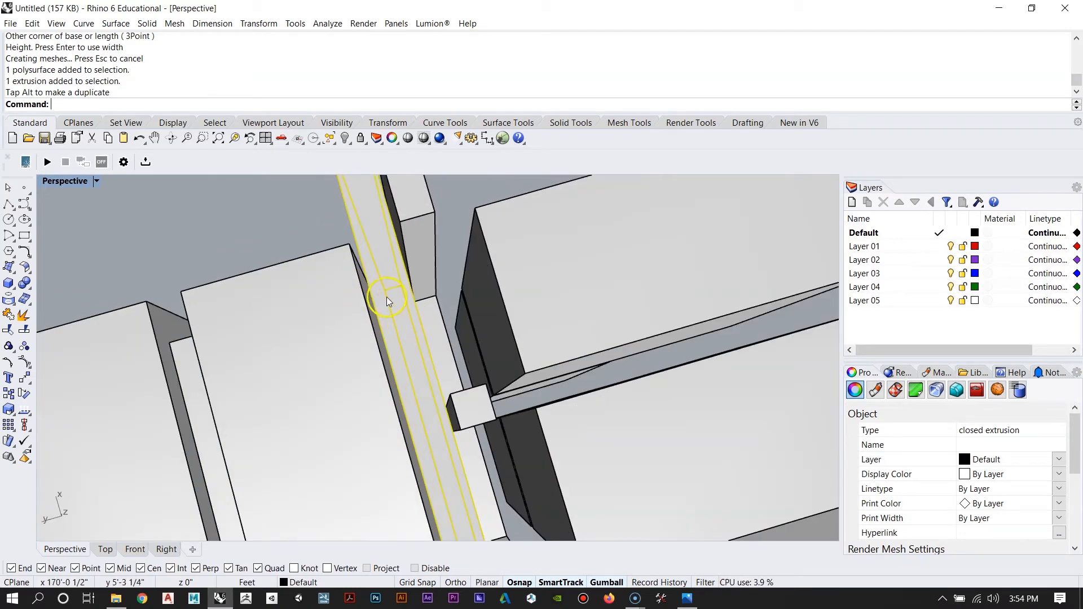
Step: Shift the U-shaped cross panel slightly sideways along the Y axis, towards the boxes on its far side
key("Escape")
right_click_drag(387, 296, 383, 327)
scroll(384, 330, "down", 8)
right_click_drag(414, 367, 393, 174)
right_click_drag(420, 334, 445, 320)
left_click(381, 229)
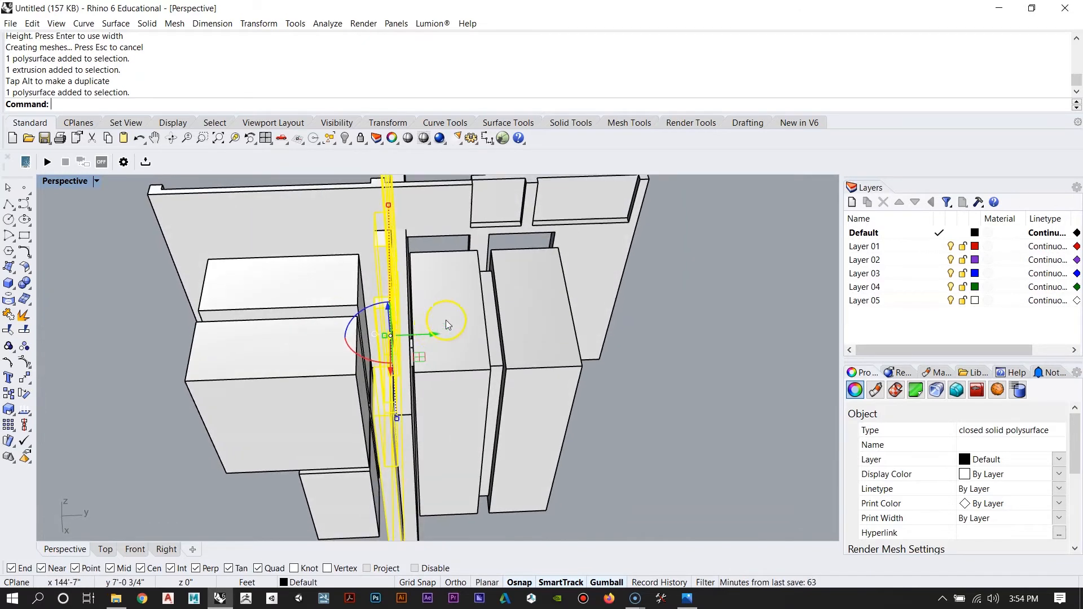
left_click_drag(433, 333, 425, 333)
right_click_drag(383, 272, 443, 249)
key("Escape")
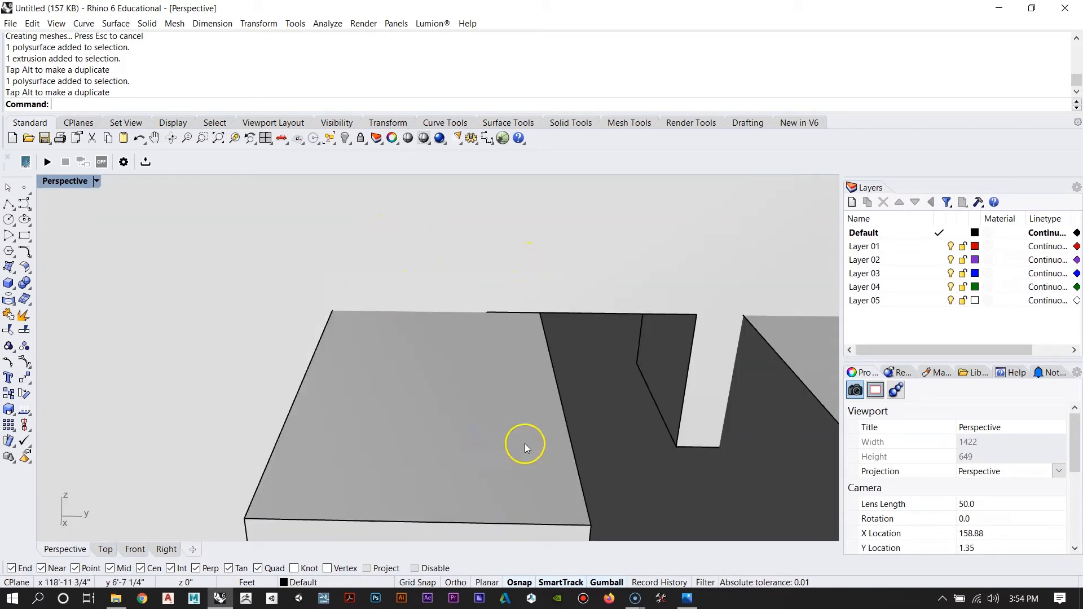
Step: Select the four boxes on the outer side of the cross panel and shift them together slightly away from it along Y
right_click_drag(360, 323, 379, 408)
left_click(379, 410)
left_click(383, 313, "shift")
left_click(414, 470, "shift")
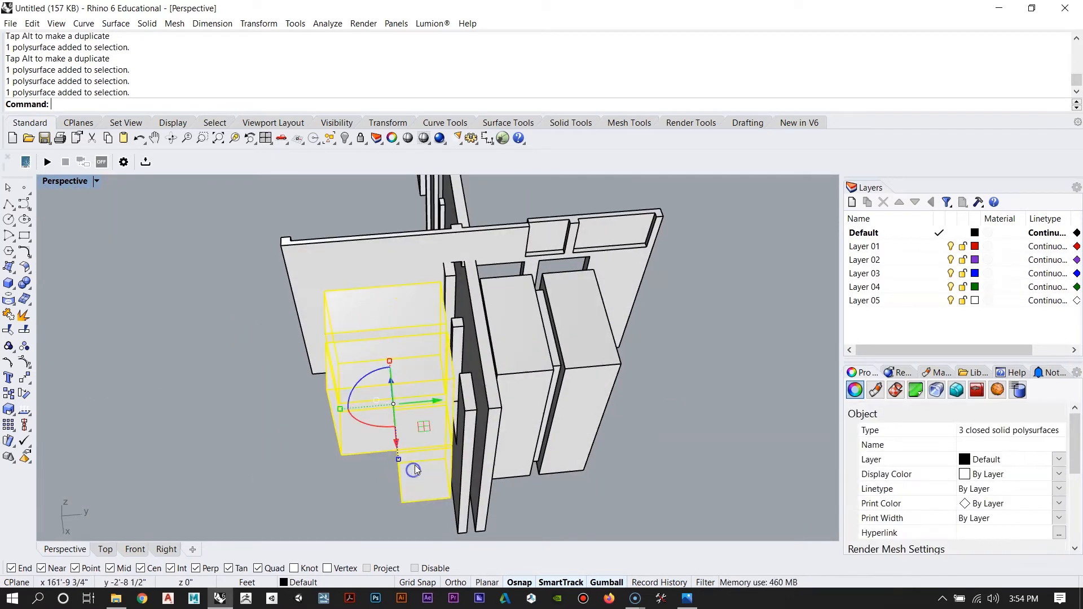
right_click_drag(387, 459, 556, 292)
left_click(449, 381, "shift")
right_click_drag(449, 382, 424, 498)
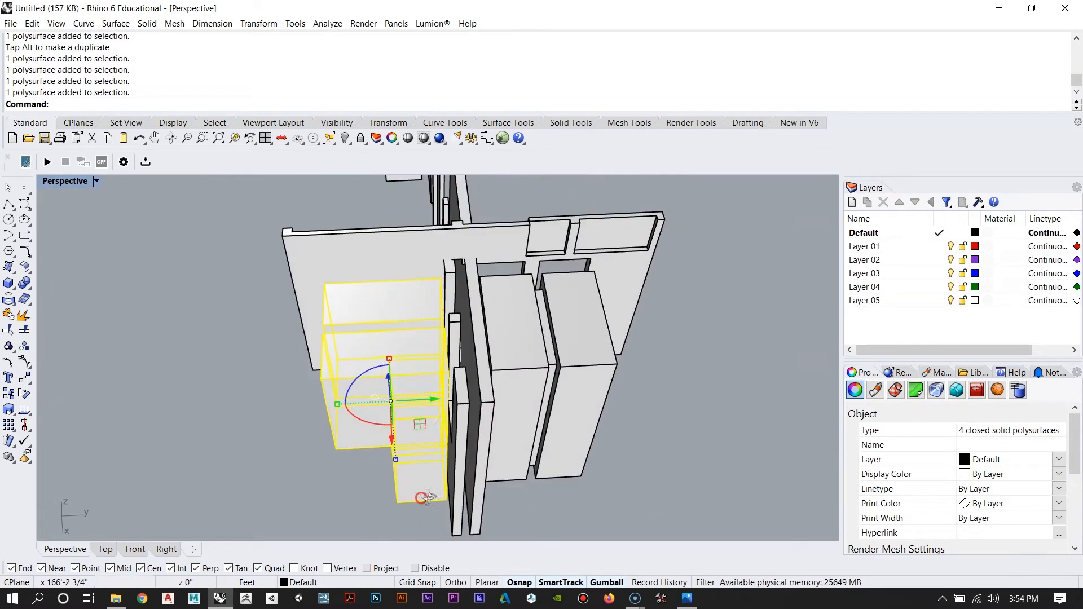
left_click_drag(427, 399, 418, 401)
right_click_drag(418, 402, 488, 335)
key("Escape")
Step: Shift two further pieces beside the cross panel slightly sideways along the same Y direction
left_click(477, 345)
left_click_drag(488, 330, 481, 330)
right_click_drag(482, 329, 475, 225)
left_click(482, 274)
left_click_drag(491, 238, 487, 239)
Step: Examine how the shifted cross panel's post lines up with the large panel's notch and window opening
scroll(407, 441, "up", 6)
right_click_drag(545, 321, 452, 346)
key("Escape")
scroll(452, 346, "up", 5)
left_click(495, 351)
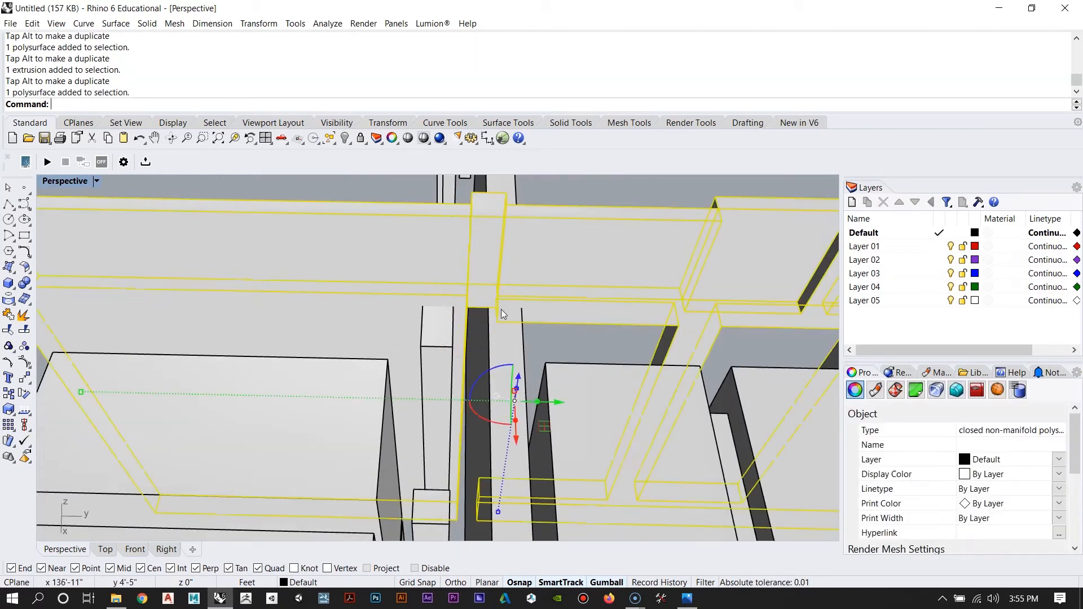
key("Escape")
left_click(435, 340)
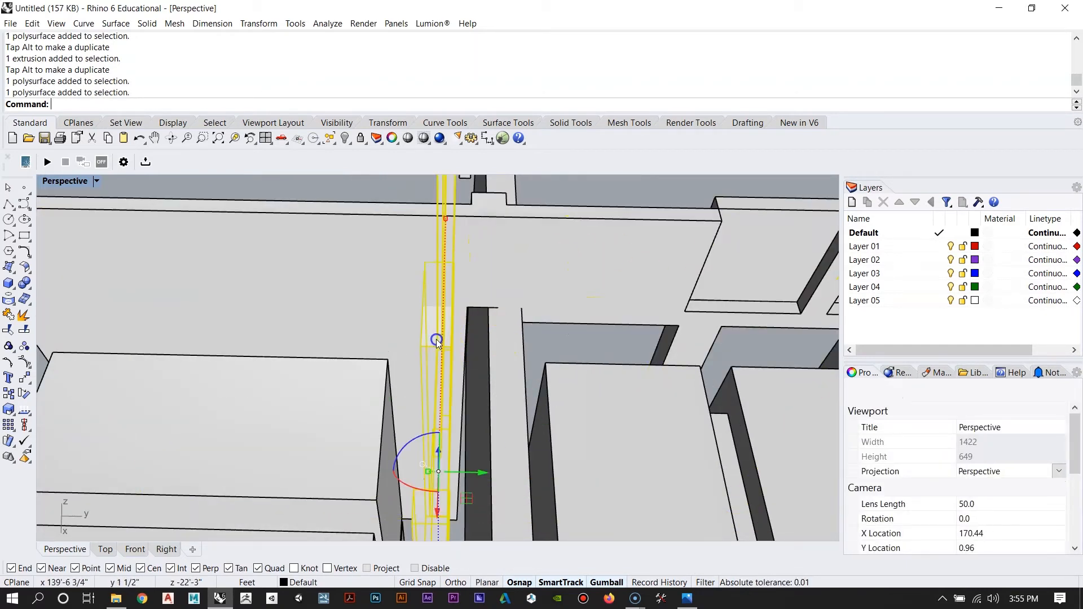
scroll(437, 339, "down", 7)
right_click_drag(464, 340, 339, 317)
scroll(340, 317, "up", 8)
right_click_drag(551, 334, 483, 346)
scroll(438, 337, "down", 8)
key("Escape")
scroll(427, 315, "up", 5)
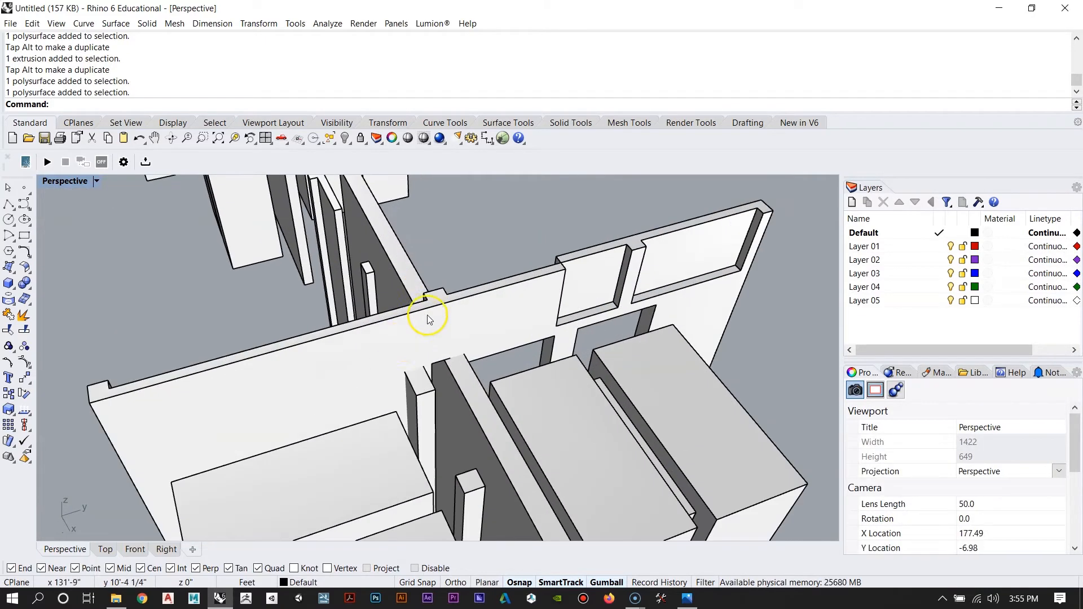
left_click(415, 392)
scroll(449, 327, "down", 8)
right_click_drag(449, 327, 433, 254)
right_click_drag(450, 383, 489, 309)
key("Escape")
scroll(488, 313, "up", 8)
right_click_drag(392, 367, 373, 351)
Step: Isolate the large windowed panel and the U-shaped cross panel by inverting the selection and hiding everything else
left_click(378, 330)
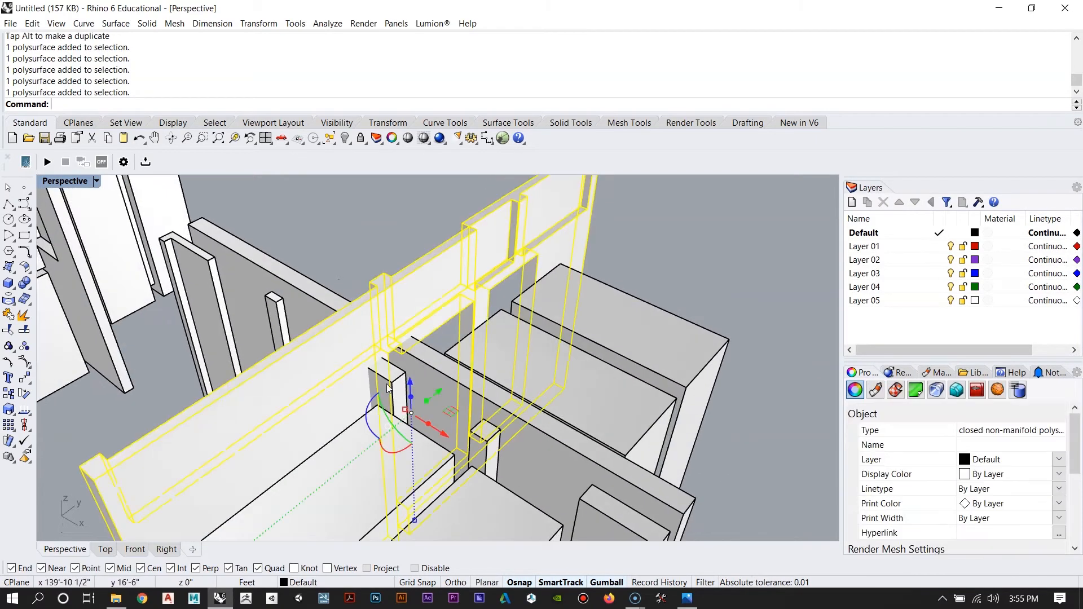
left_click(387, 375, "shift")
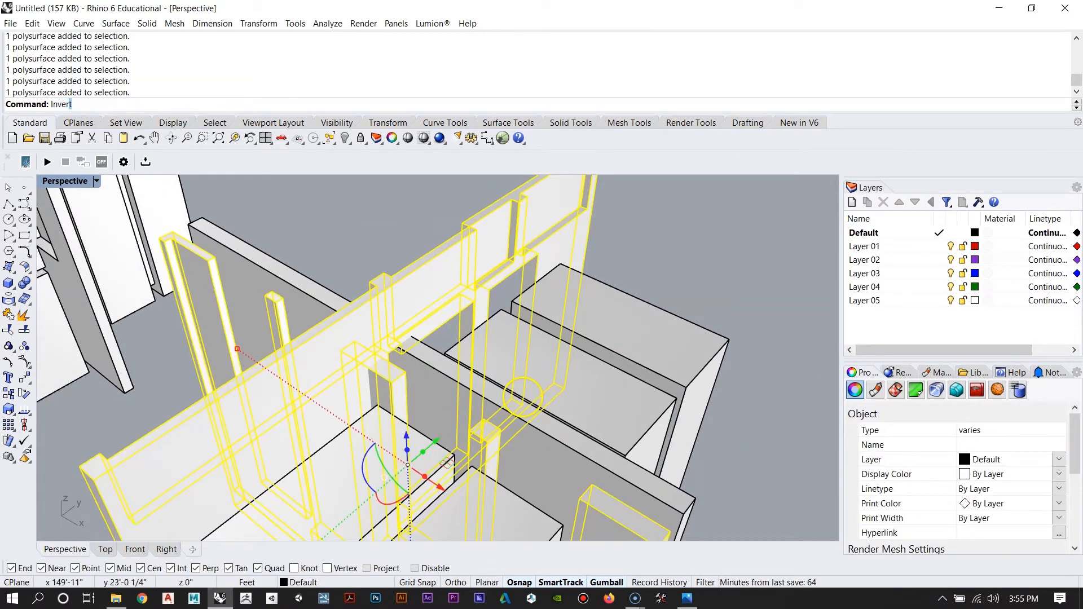
key("Return")
type("Hide")
key("Return")
scroll(523, 402, "down", 5)
right_click_drag(519, 387, 566, 387)
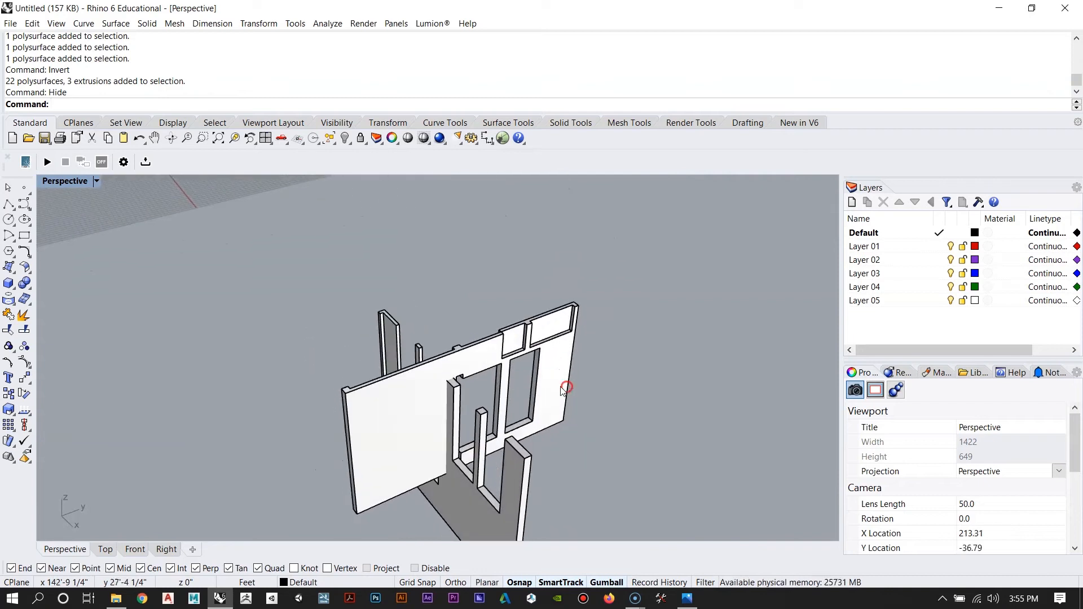
Step: Try moving the large panel's notch and opening-side faces 1'-4" to the cross panel's post using MoveFace
scroll(496, 400, "up", 6)
right_click_drag(445, 367, 367, 346)
scroll(361, 388, "up", 5)
right_click_drag(361, 388, 408, 402)
right_click_drag(363, 494, 560, 255)
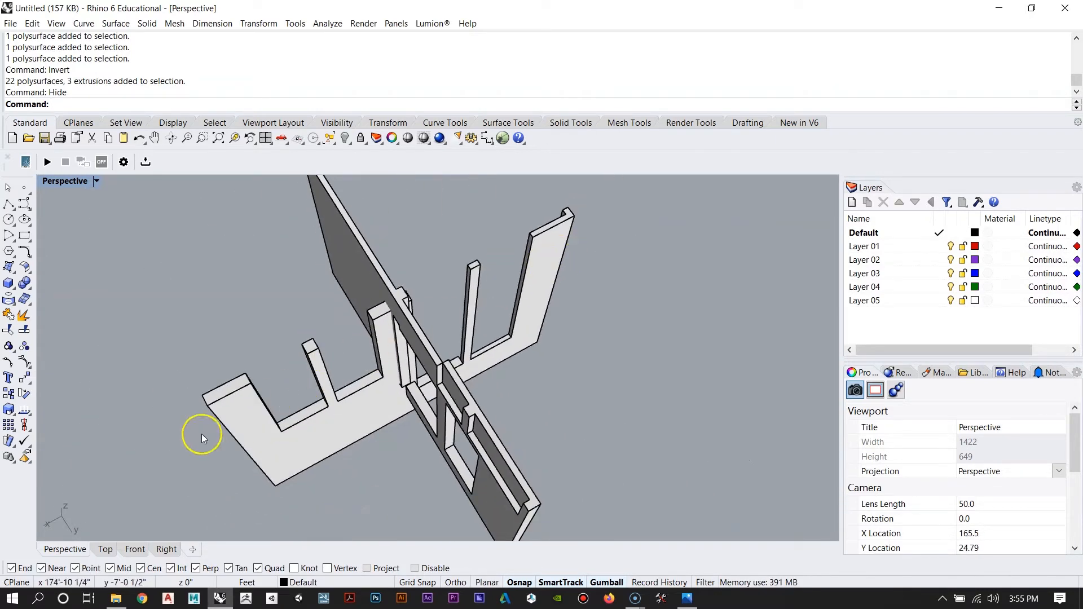
right_click_drag(297, 383, 415, 291)
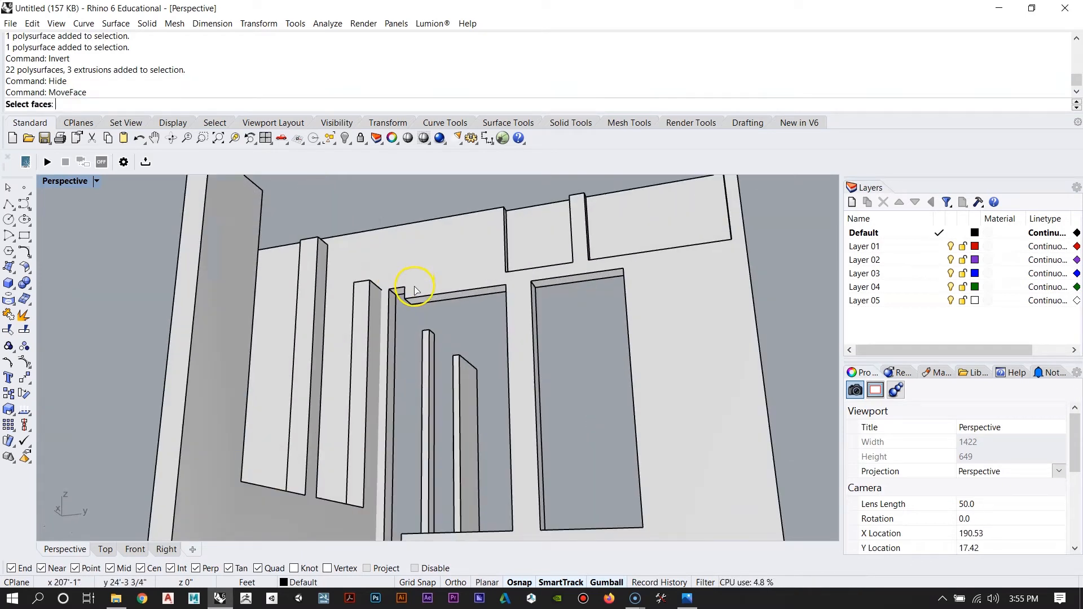
right_click_drag(414, 290, 372, 330)
scroll(518, 223, "down", 12)
right_click_drag(518, 224, 457, 349)
scroll(506, 334, "up", 12)
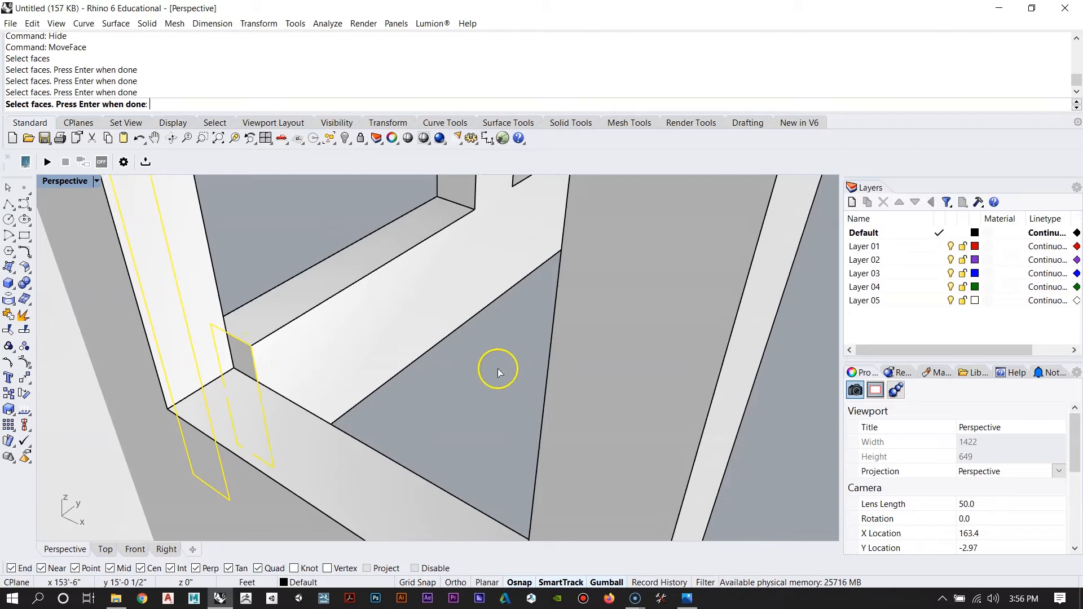
scroll(498, 371, "down", 8)
right_click_drag(553, 394, 457, 355)
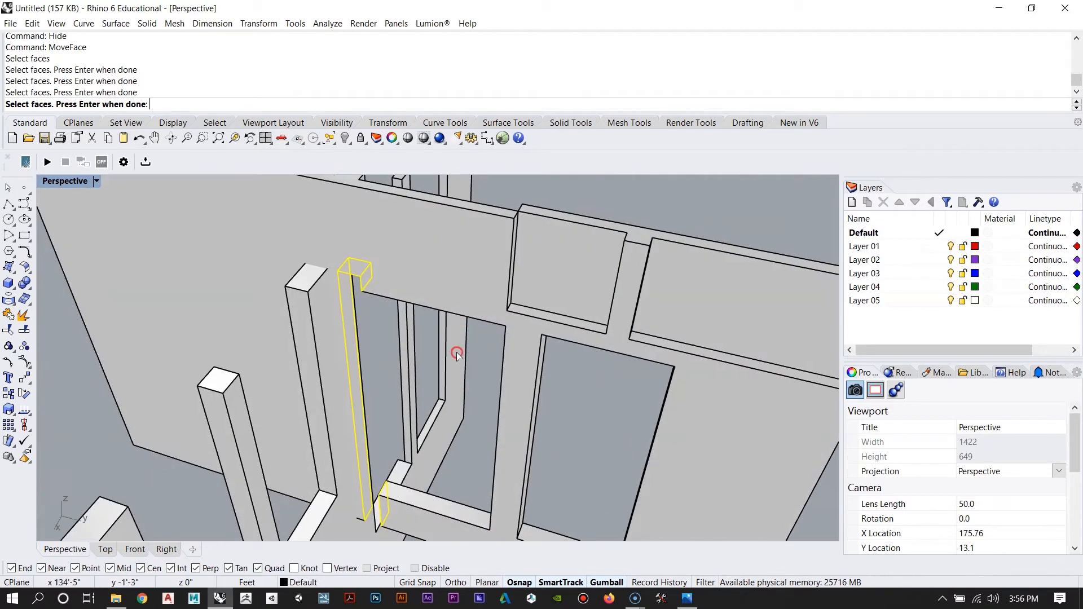
right_click_drag(412, 241, 442, 282)
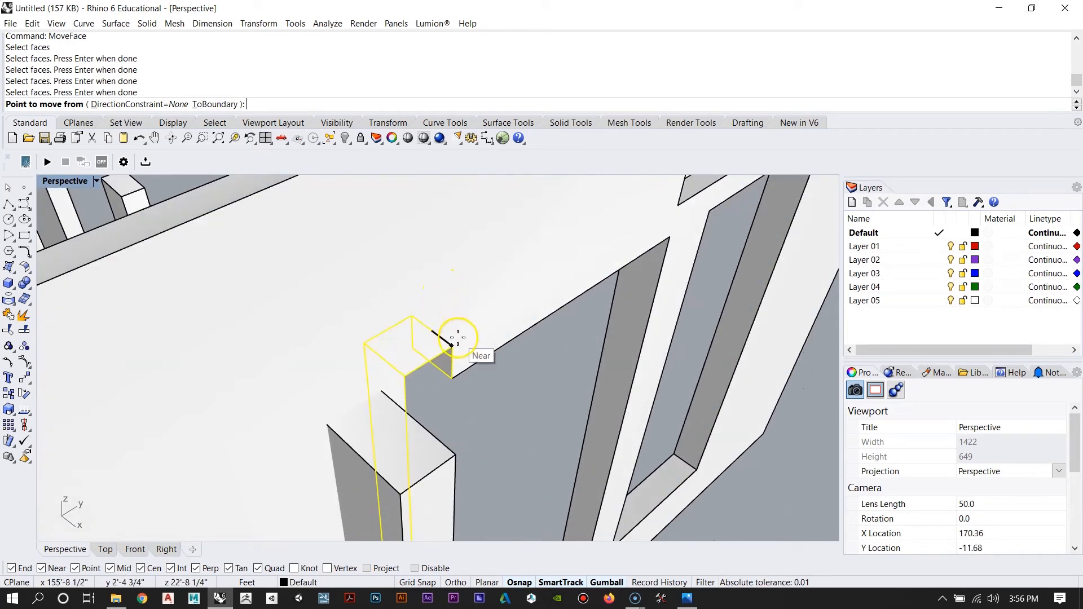
right_click_drag(455, 343, 261, 282)
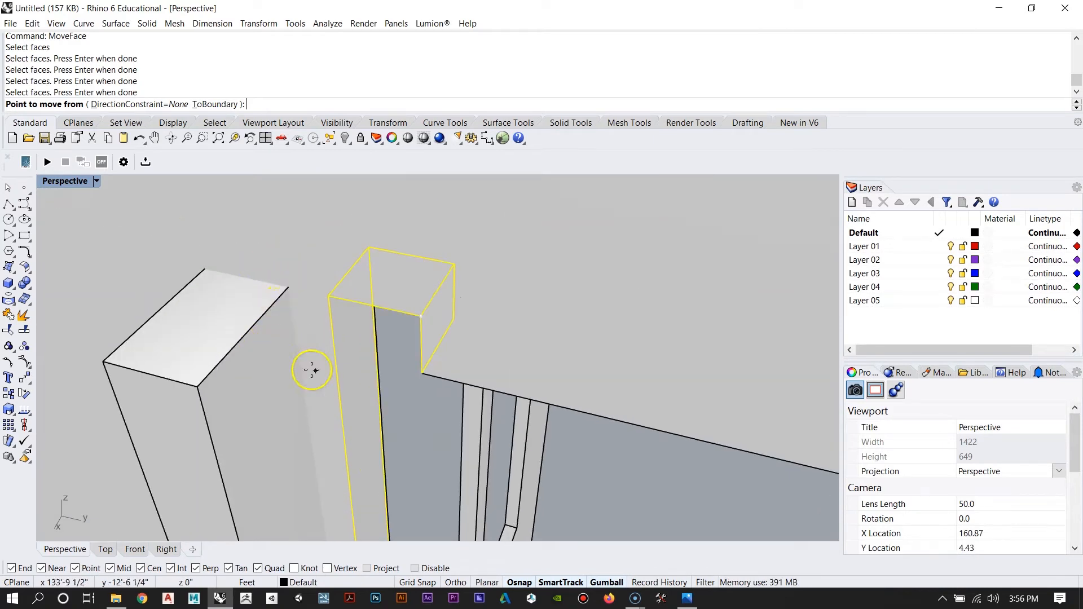
left_click(421, 315)
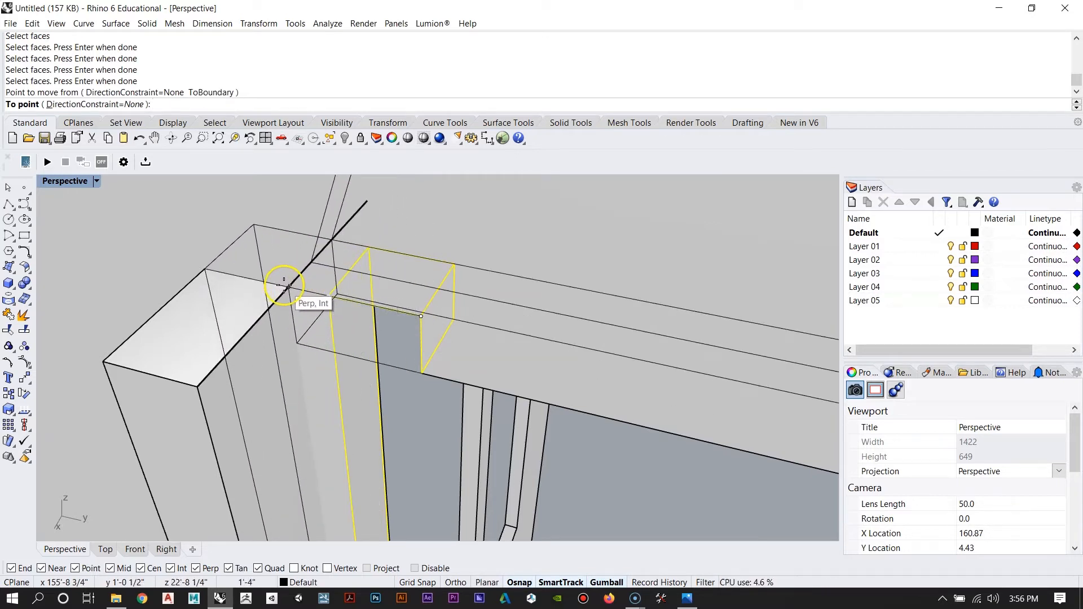
scroll(285, 286, "down", 4)
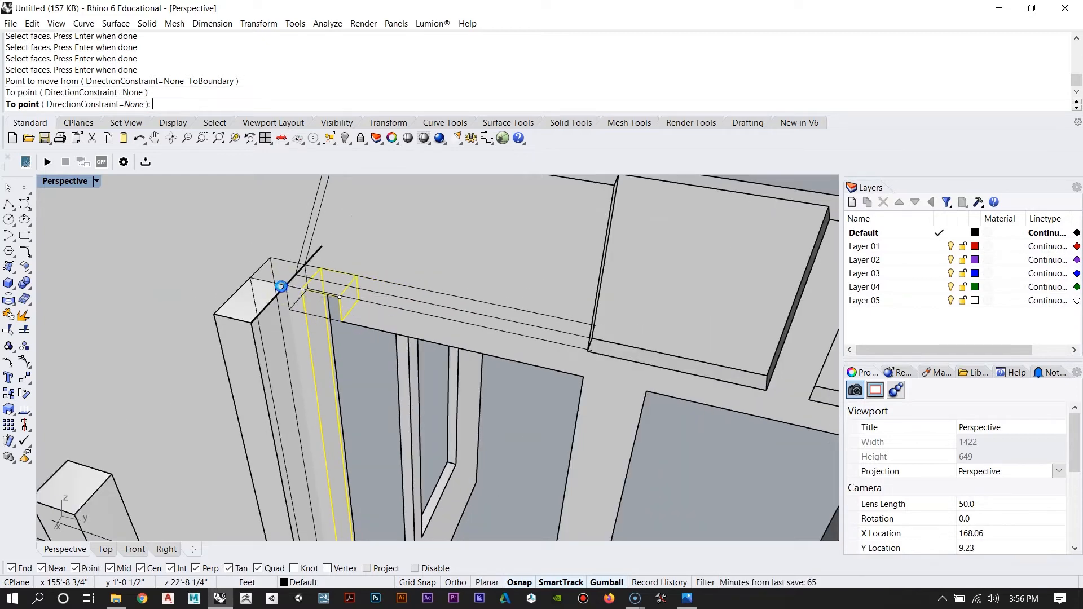
left_click(281, 286)
right_click_drag(395, 335, 235, 369)
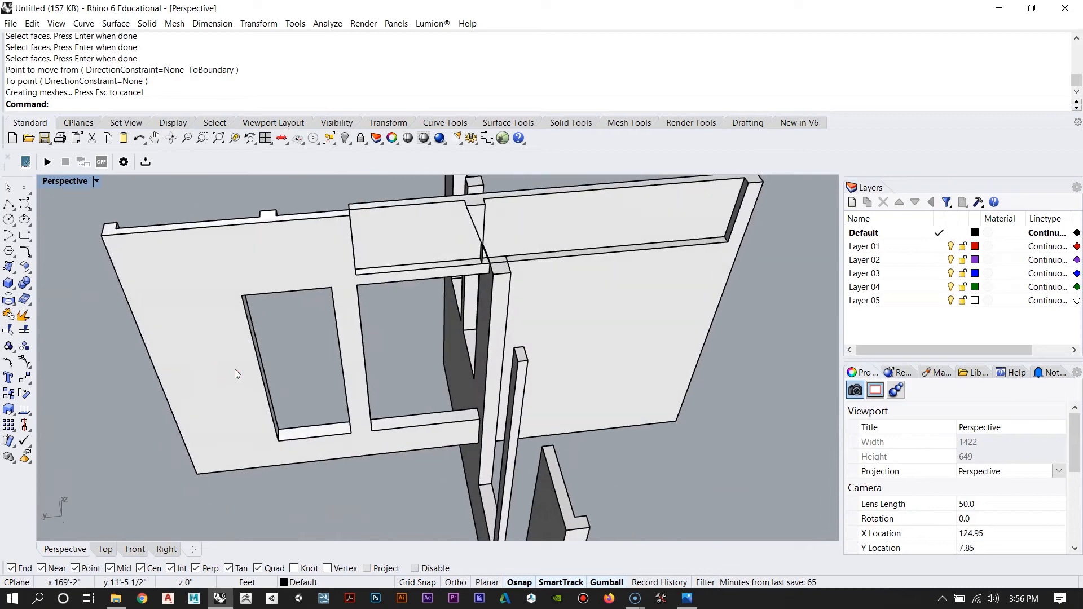
Step: Inspect the divider between the large panel's upper recesses and undo the face move
scroll(450, 332, "down", 6)
scroll(462, 317, "up", 8)
right_click_drag(463, 317, 454, 238)
scroll(455, 237, "up", 6)
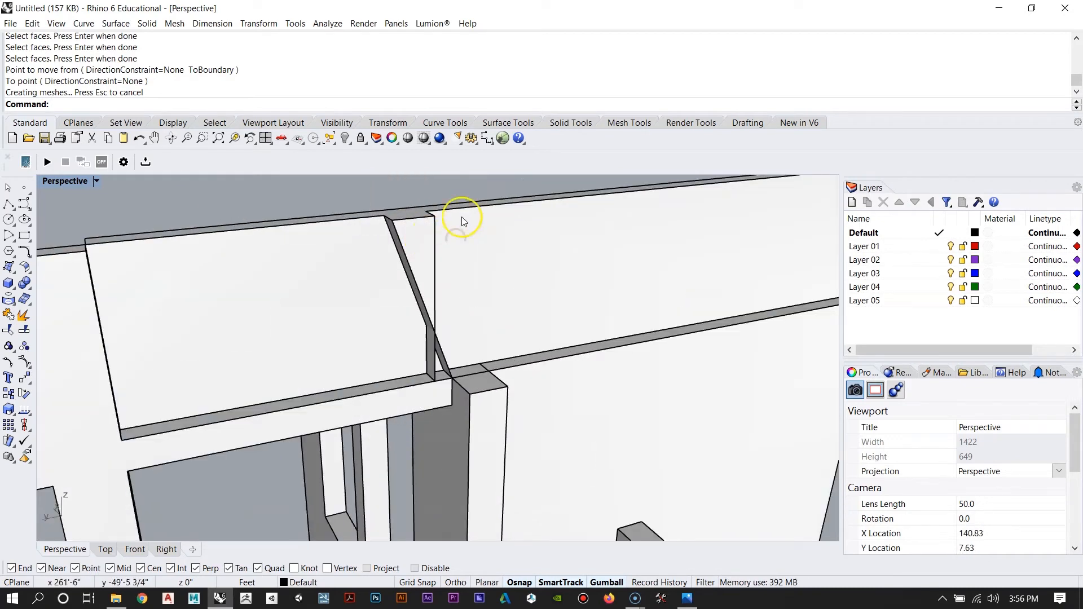
right_click_drag(389, 217, 308, 312)
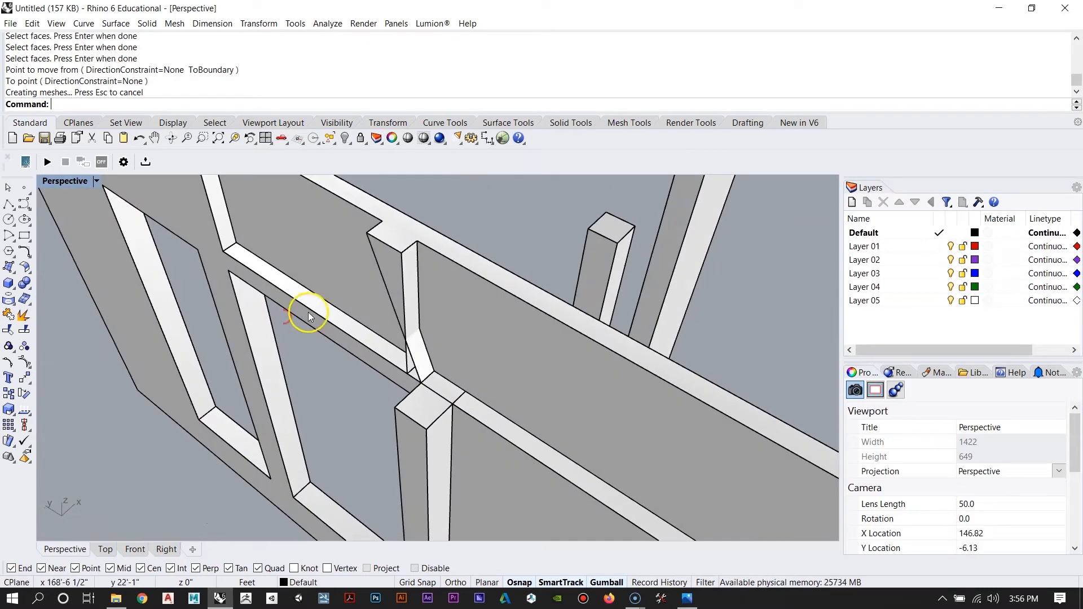
right_click_drag(375, 251, 492, 260)
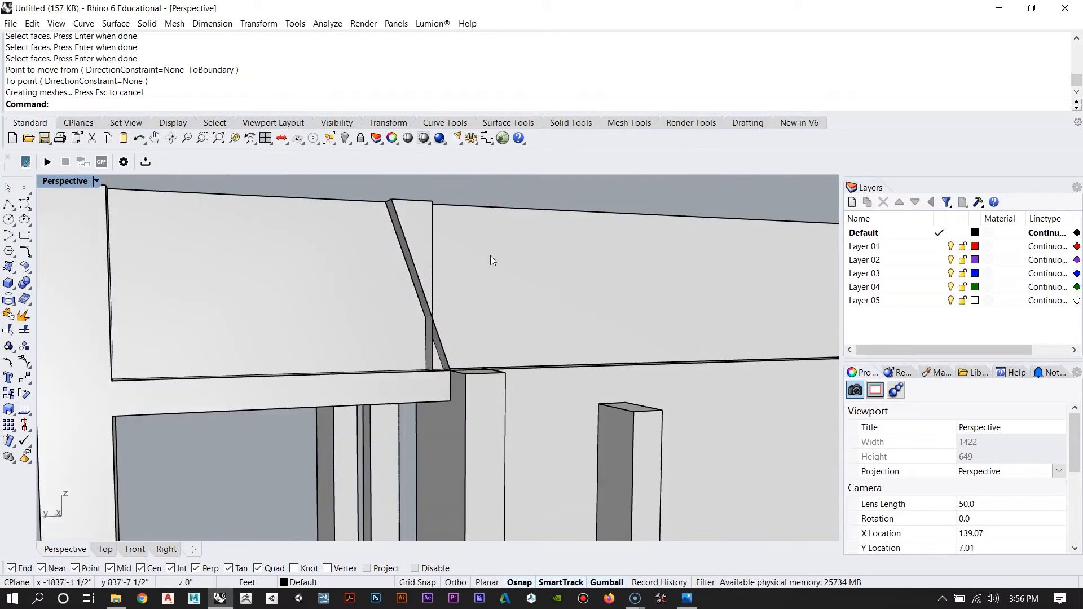
right_click_drag(402, 357, 377, 352)
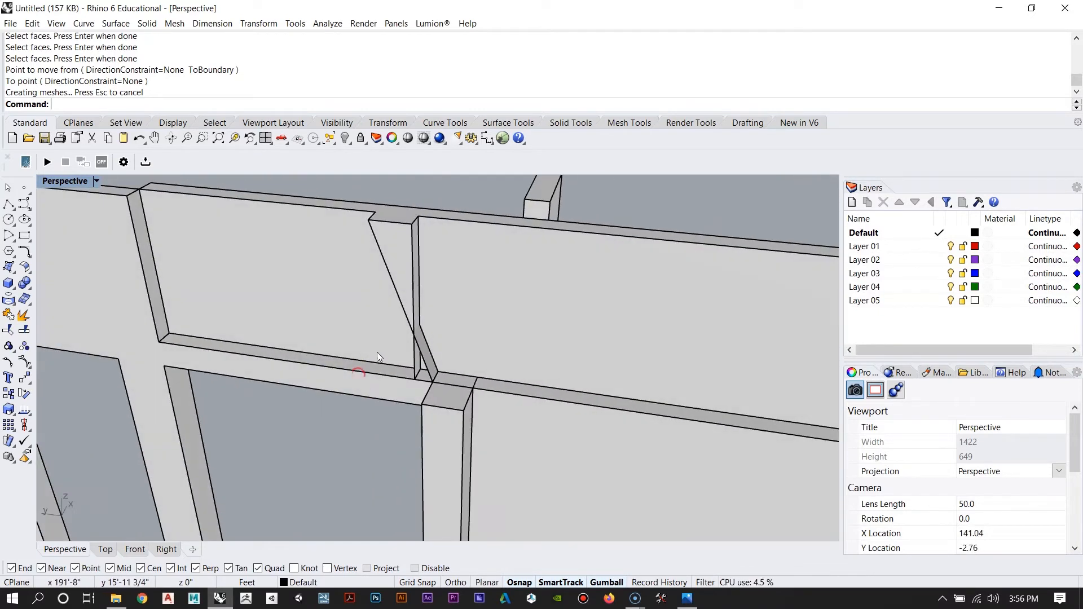
right_click_drag(369, 218, 492, 284)
key("ctrl+z")
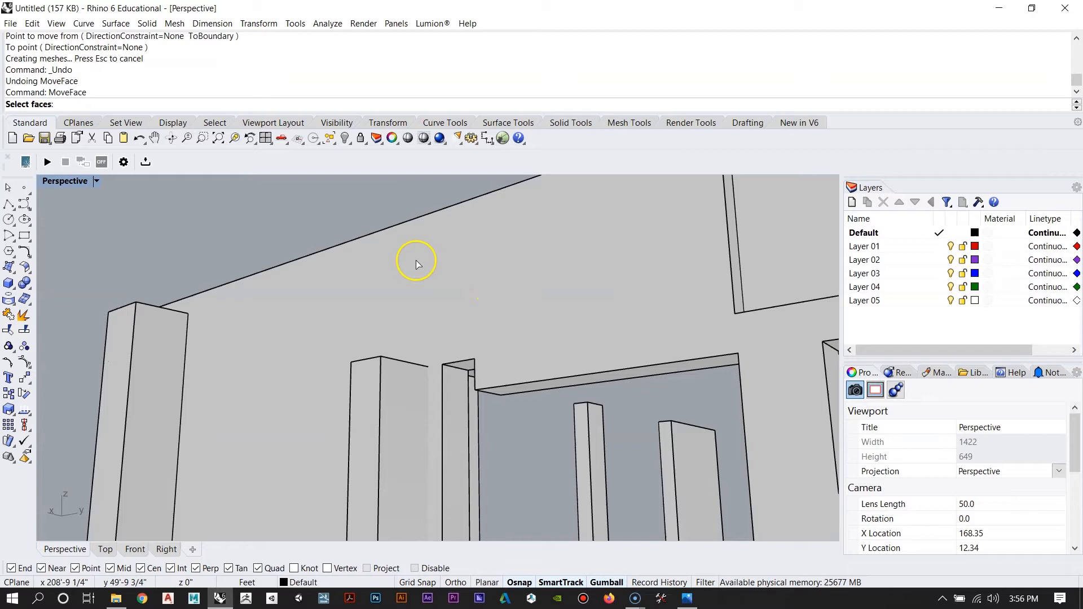
Step: Use MoveFace to move the large panel's notch and opening-side faces, plus the upper divider's side faces, 1'-4" to the cross panel's post
right_click_drag(477, 373, 417, 410)
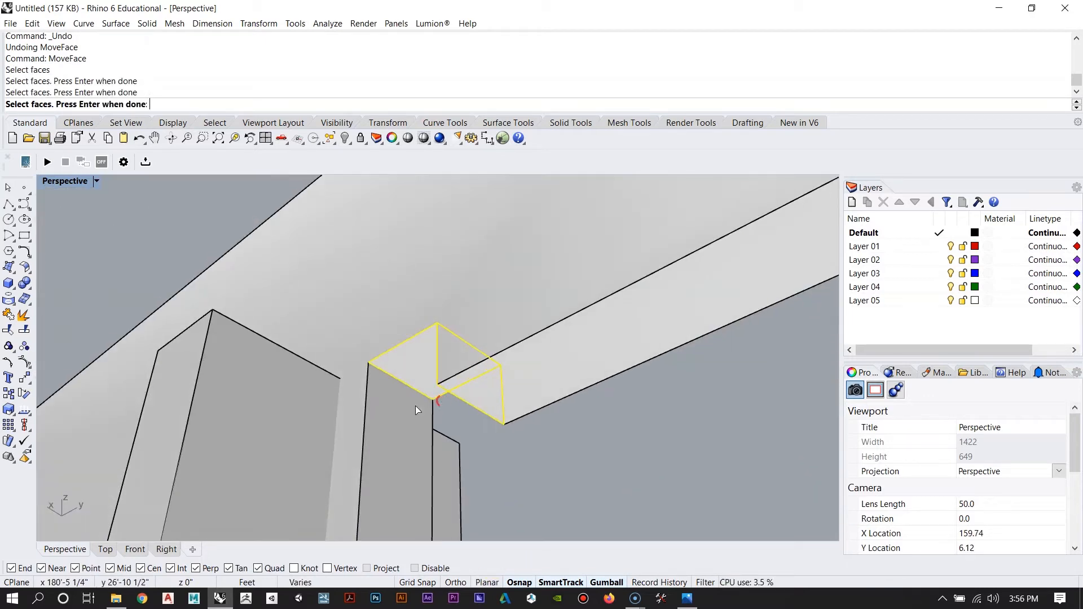
scroll(532, 274, "down", 10)
right_click_drag(534, 275, 534, 386)
scroll(534, 476, "up", 6)
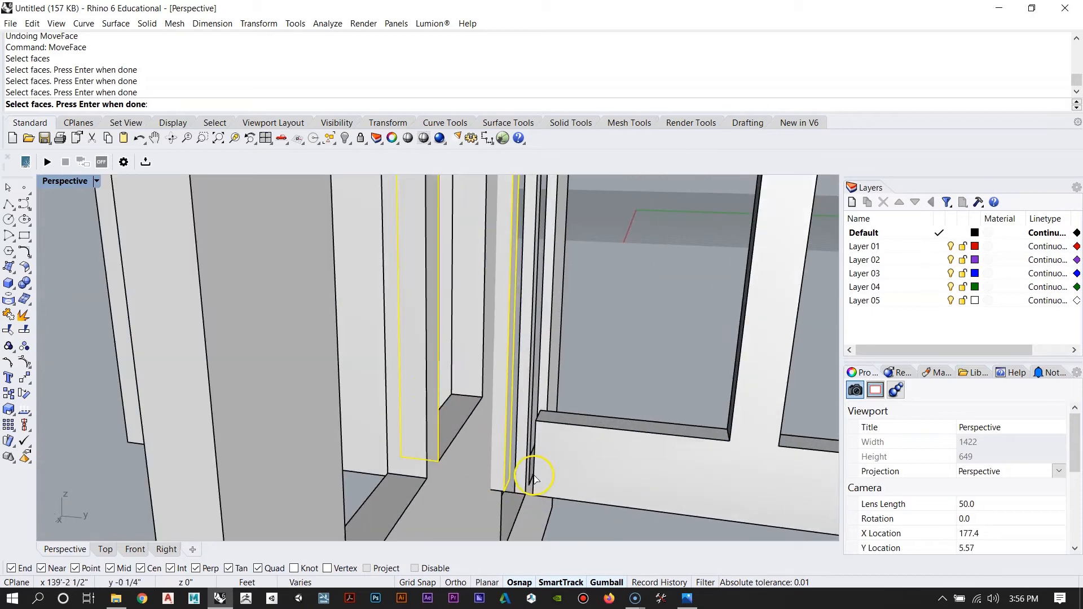
right_click_drag(543, 436, 594, 442)
scroll(525, 445, "up", 10)
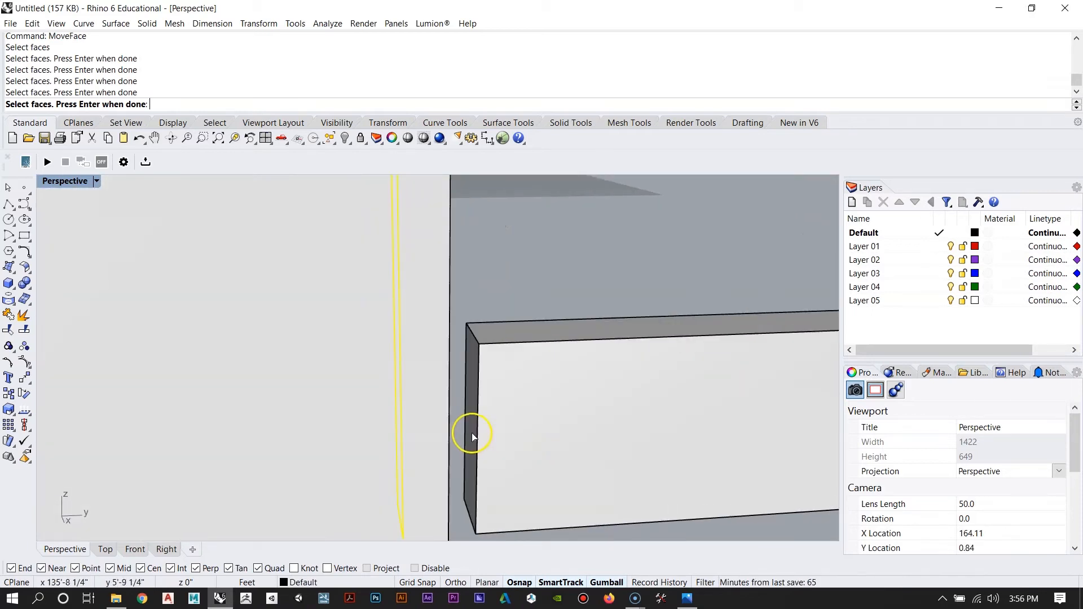
scroll(524, 406, "down", 8)
right_click_drag(598, 358, 430, 298)
scroll(515, 423, "down", 10)
scroll(430, 297, "up", 3)
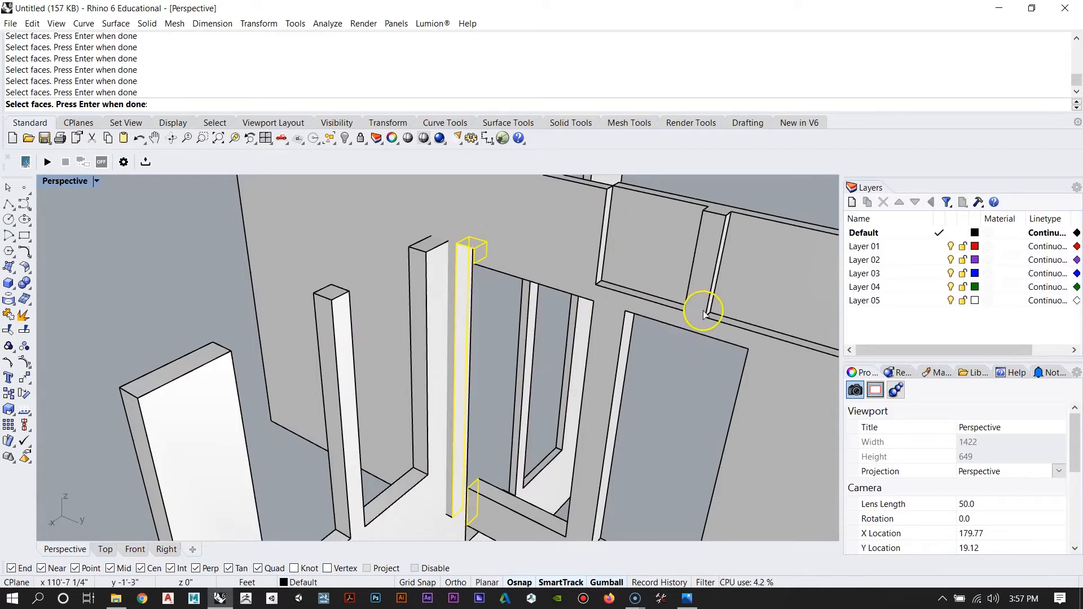
right_click_drag(713, 306, 413, 289)
left_click(459, 241)
right_click_drag(624, 346, 394, 310)
scroll(351, 279, "up", 5)
scroll(348, 247, "up", 3)
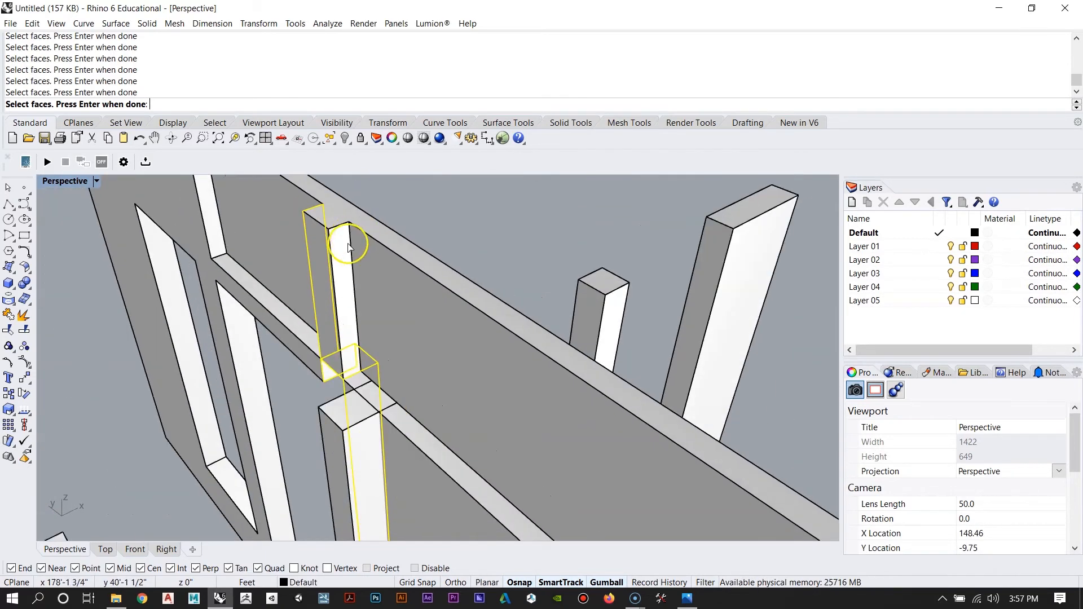
scroll(349, 262, "down", 5)
right_click_drag(338, 333, 692, 331)
scroll(393, 312, "up", 5)
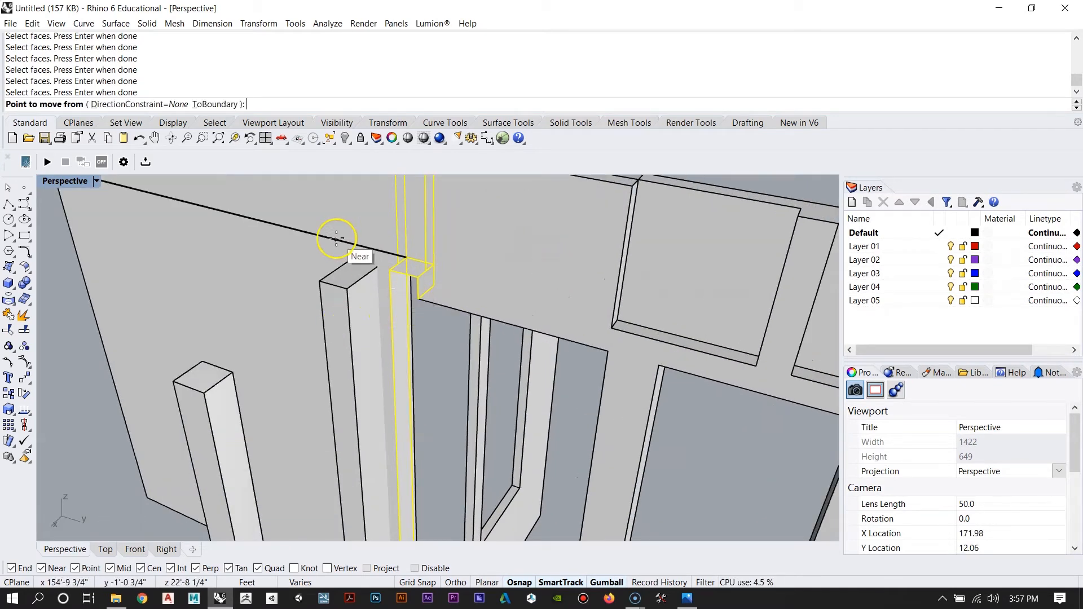
scroll(411, 297, "up", 3)
left_click(460, 314)
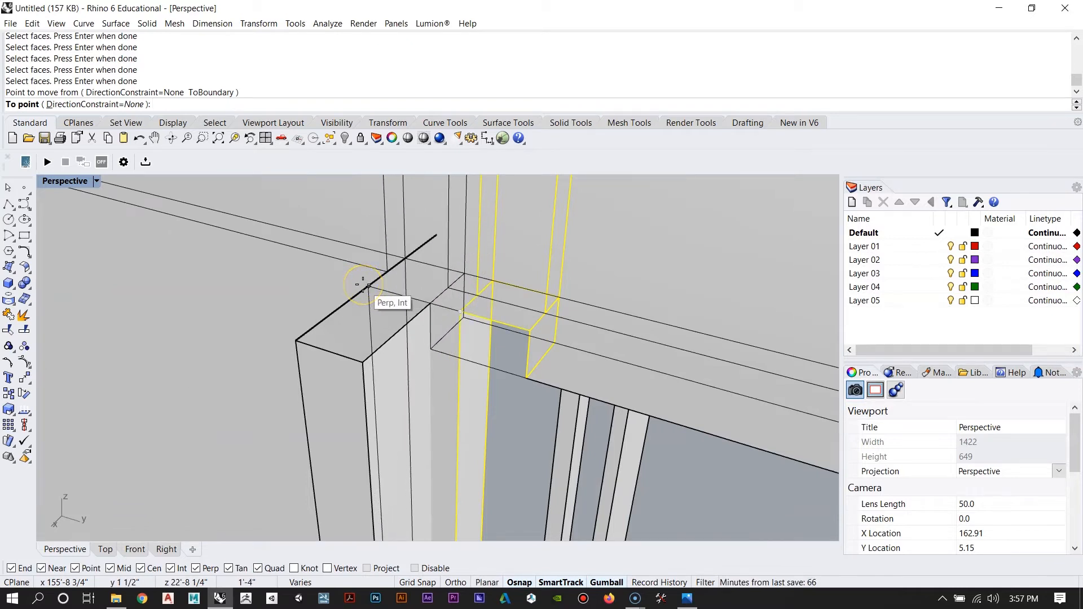
scroll(626, 384, "down", 4)
right_click_drag(686, 386, 466, 377)
scroll(404, 357, "up", 3)
left_click(460, 507)
key("Escape")
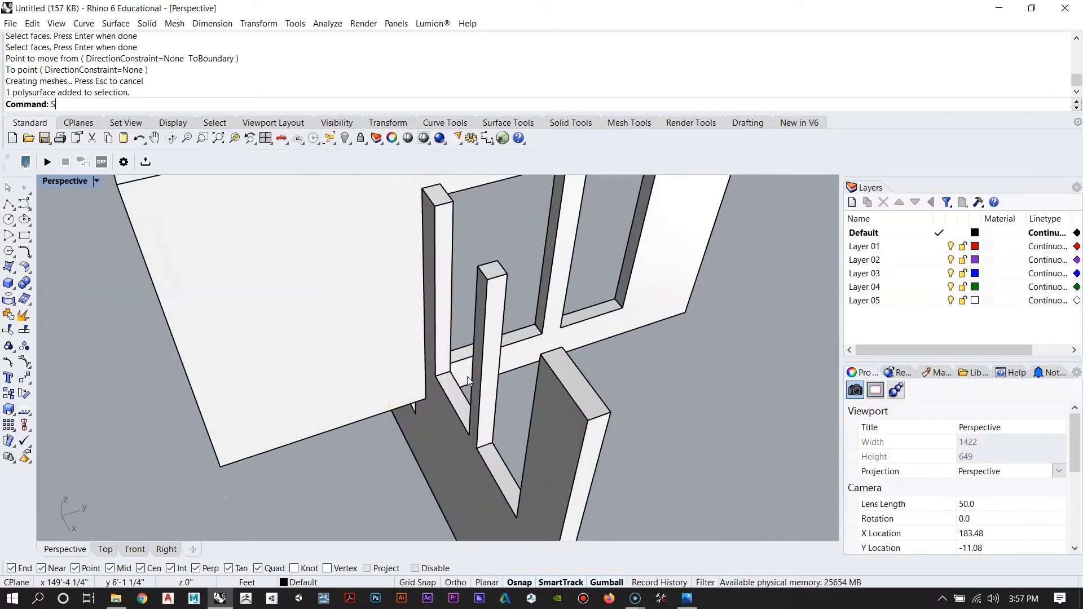
Step: Show all hidden objects and shift the thin extruded panel slightly along its axis
right_click_drag(466, 354, 533, 472)
left_click(456, 330)
left_click_drag(525, 526, 530, 524)
scroll(431, 302, "down", 8)
mouse_move(430, 302)
right_mouse_down()
mouse_move(452, 303)
mouse_move(424, 284)
right_mouse_up()
key("Escape")
scroll(424, 288, "up", 6)
right_click_drag(592, 384, 536, 358)
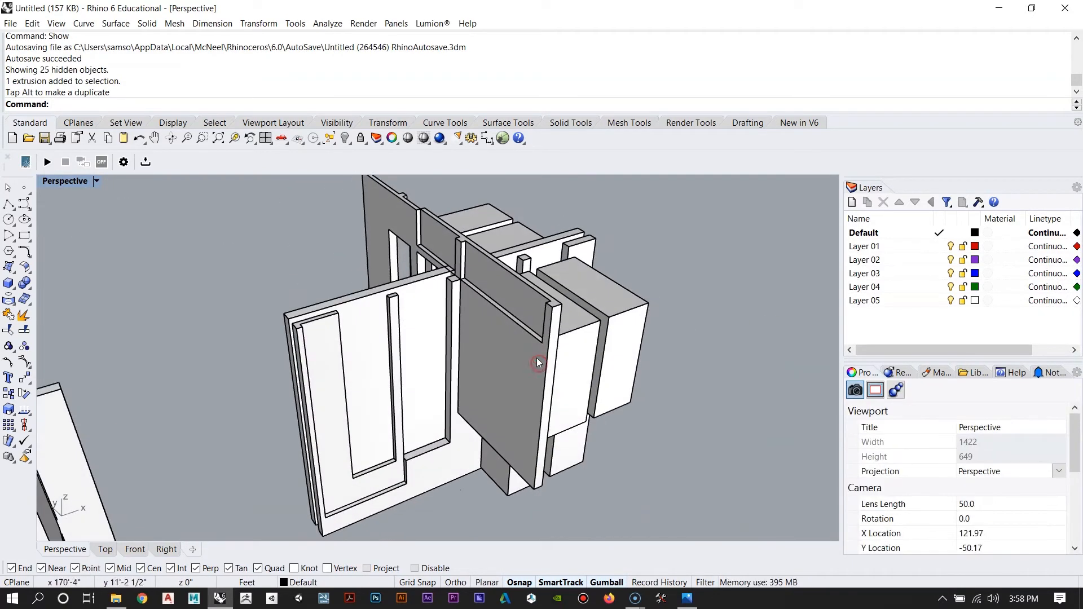
Step: Check the House VI reference drawing and examine how the thin panel sits against the large panel and its openings
left_click(686, 599)
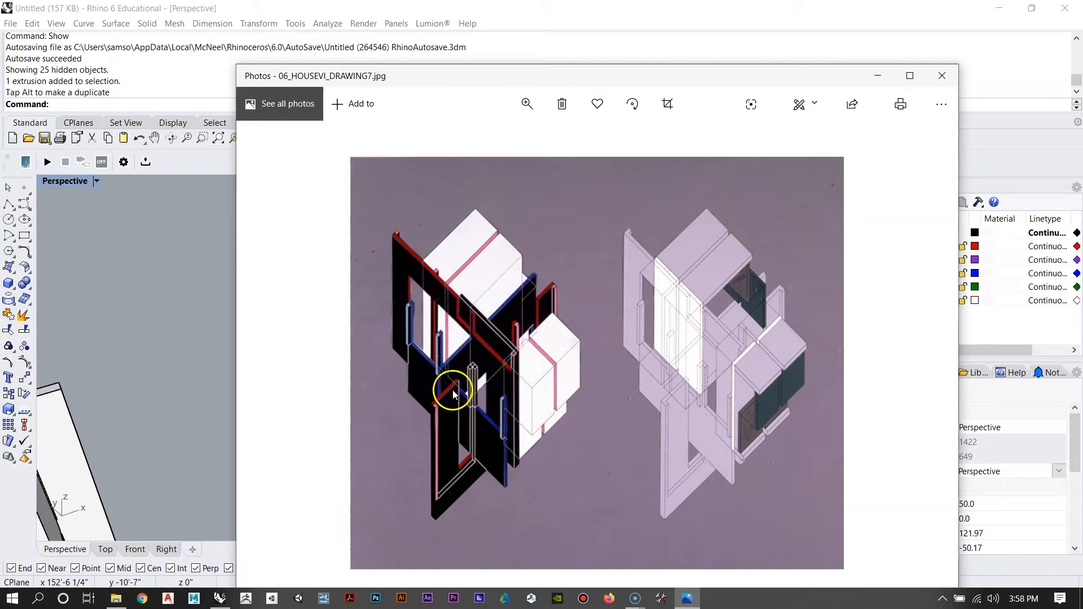
left_click(543, 44)
right_click_drag(338, 282, 515, 310)
left_click(501, 314)
scroll(431, 278, "up", 3)
right_click_drag(431, 277, 598, 416)
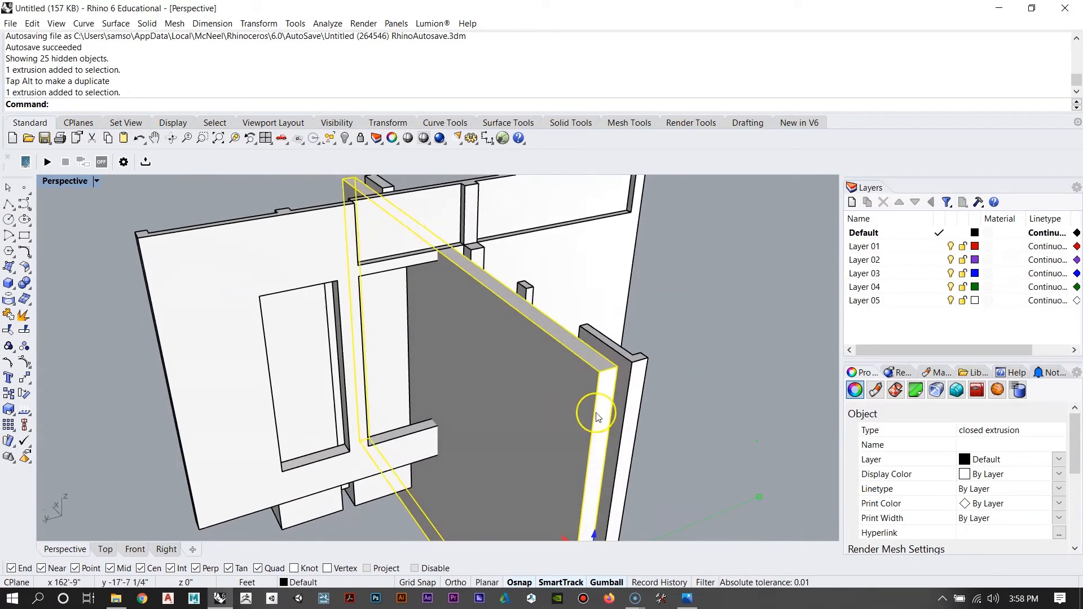
right_click_drag(339, 229, 460, 247)
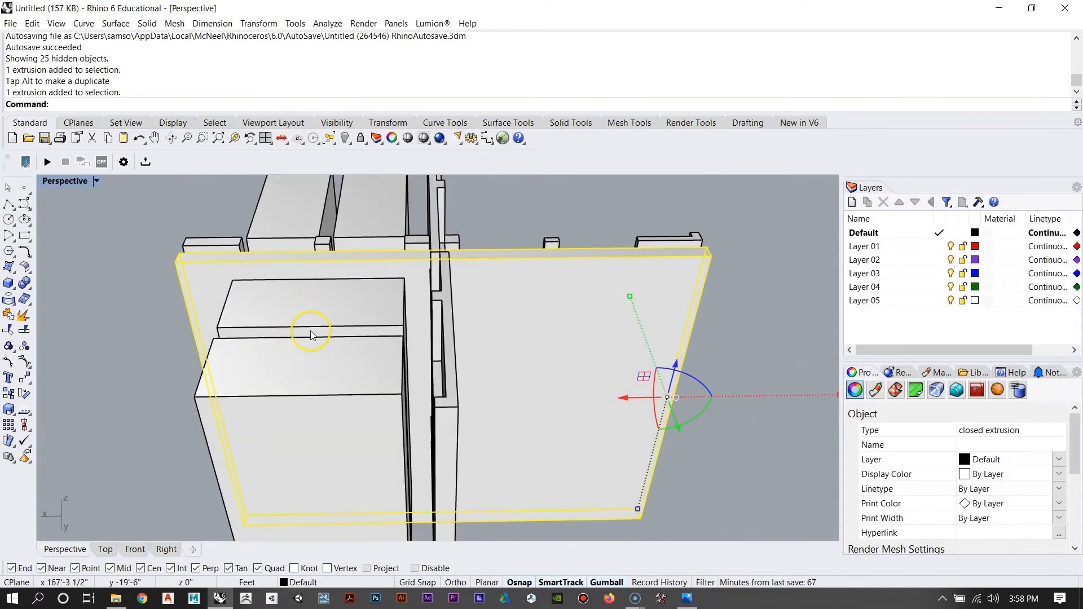
right_click_drag(311, 335, 393, 339)
right_click_drag(514, 329, 508, 337)
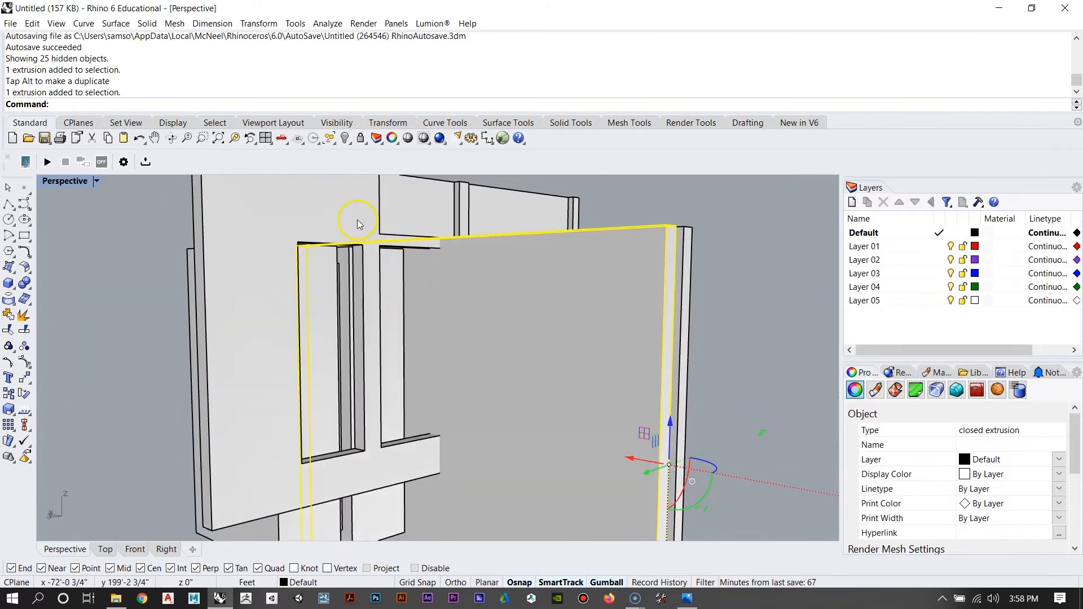
left_click(357, 219)
mouse_move(459, 290)
right_mouse_down()
mouse_move(549, 370)
mouse_move(458, 367)
mouse_move(461, 271)
right_mouse_up()
key("Escape")
scroll(435, 271, "down", 7)
scroll(434, 271, "up", 7)
Step: Resize the thin panel vertically with Scale1D so its top aligns with the upper edge of the large panel's opening
left_click(475, 303)
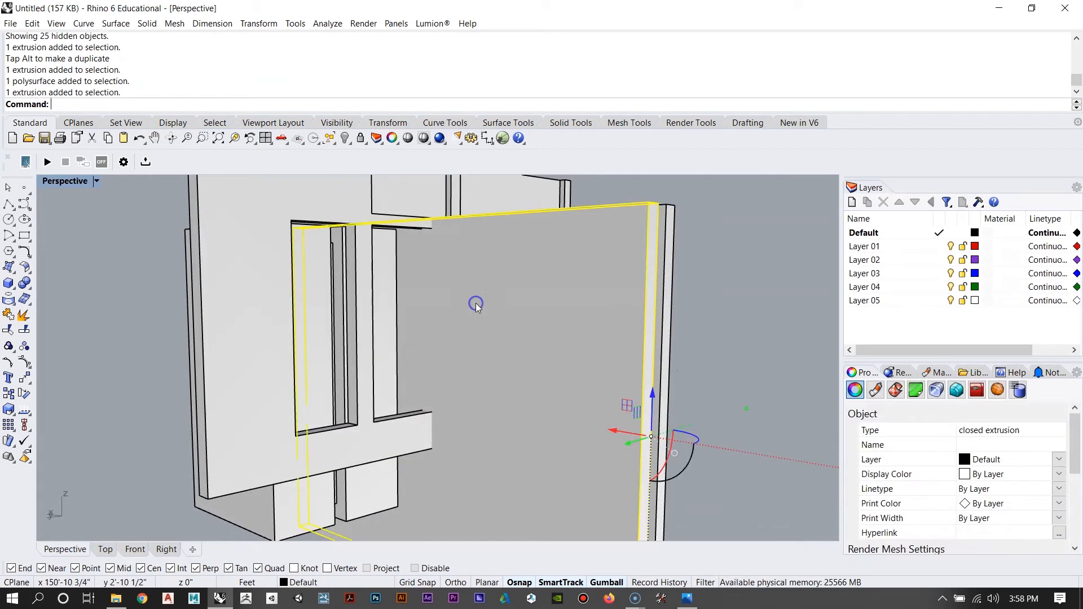
type("Scale1D")
key("Return")
right_click_drag(476, 303, 665, 458)
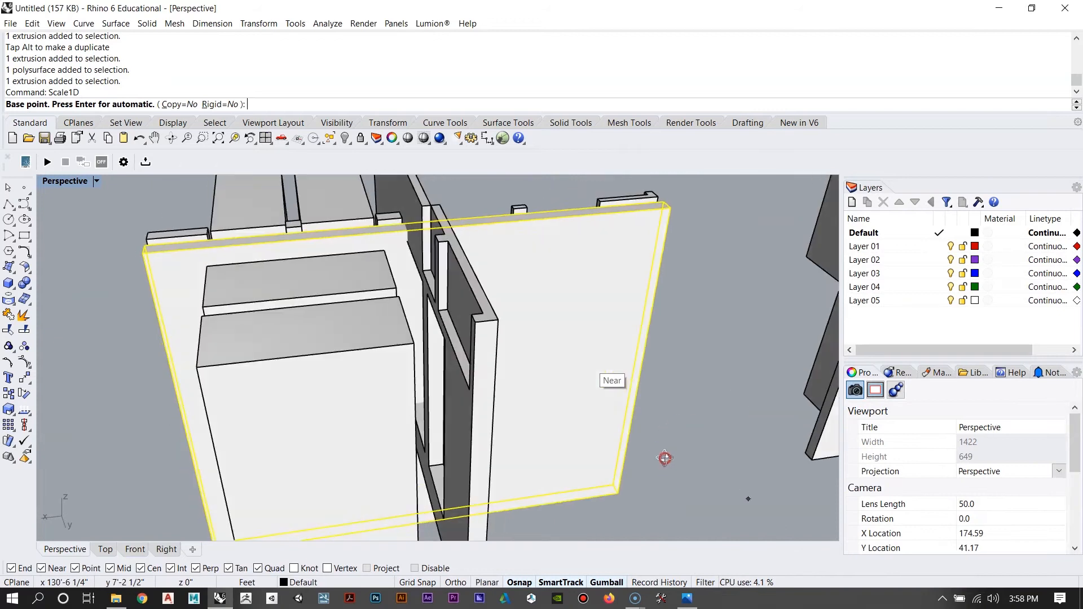
scroll(621, 500, "down", 3)
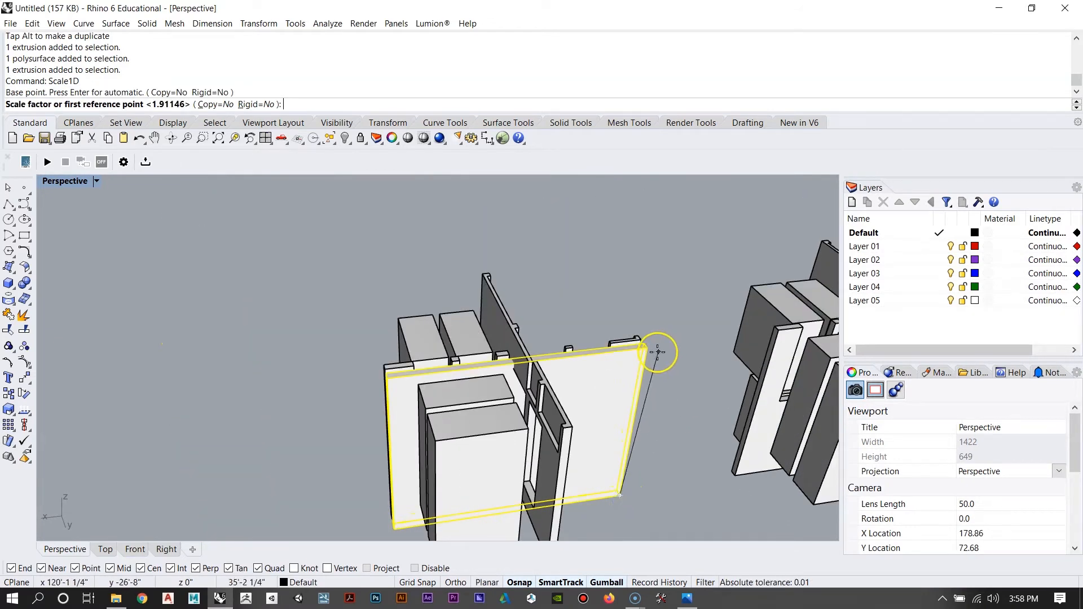
scroll(649, 351, "up", 3)
right_click_drag(673, 450, 708, 382)
left_click(695, 404)
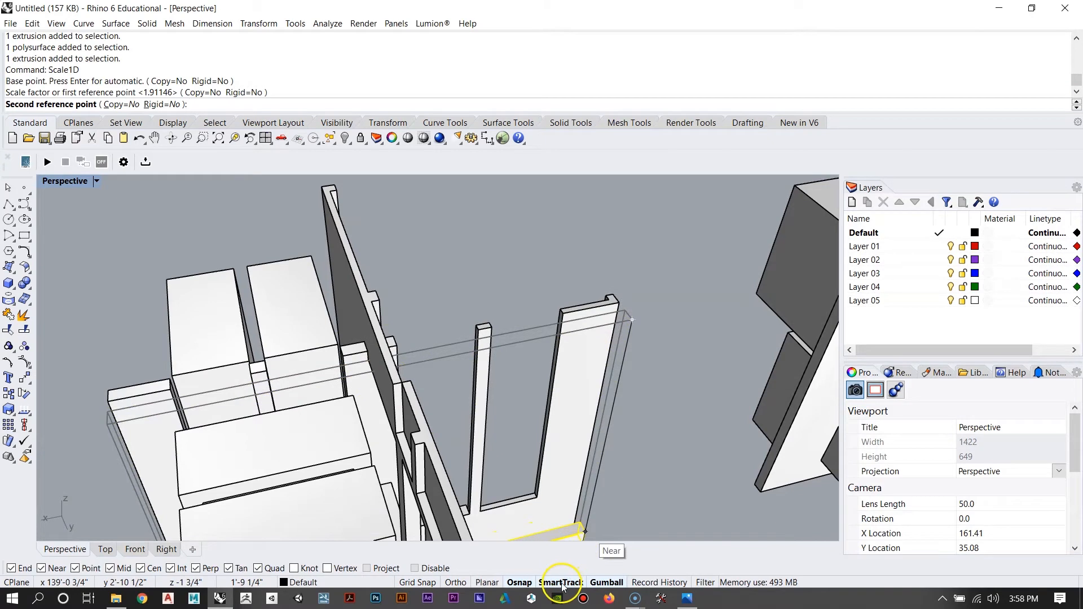
right_click_drag(720, 307, 671, 310)
scroll(674, 309, "down", 4)
scroll(402, 321, "up", 6)
right_click_drag(401, 321, 446, 381)
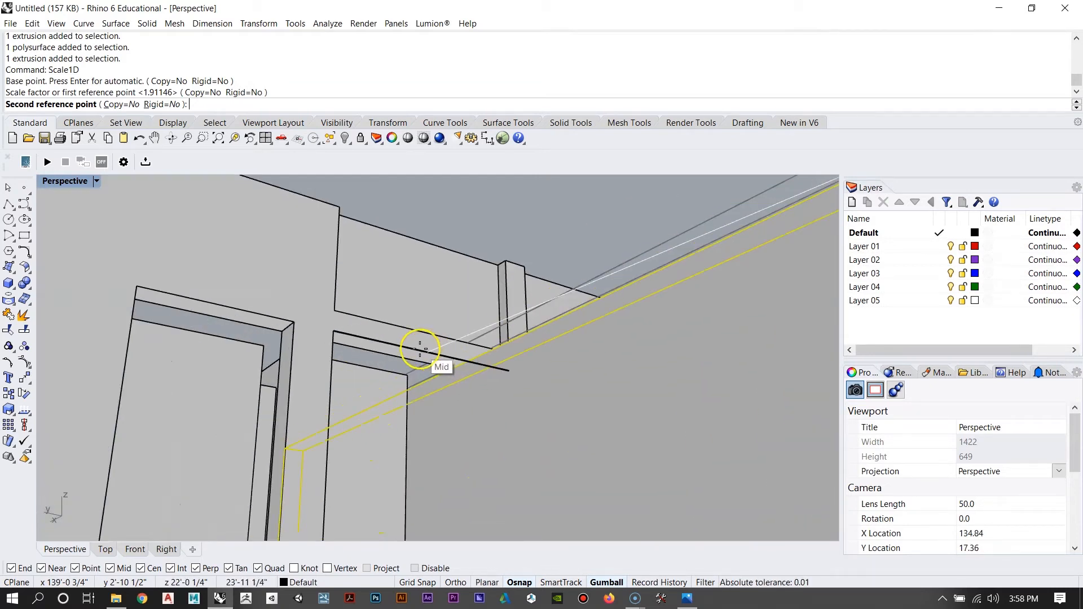
left_click(396, 343)
Step: Resize the thin panel vertically with Scale1D from its top so its bottom aligns with the neighbouring box's bottom edge
right_click_drag(399, 345, 536, 353)
scroll(459, 308, "down", 7)
scroll(511, 424, "up", 7)
right_click_drag(519, 429, 592, 248)
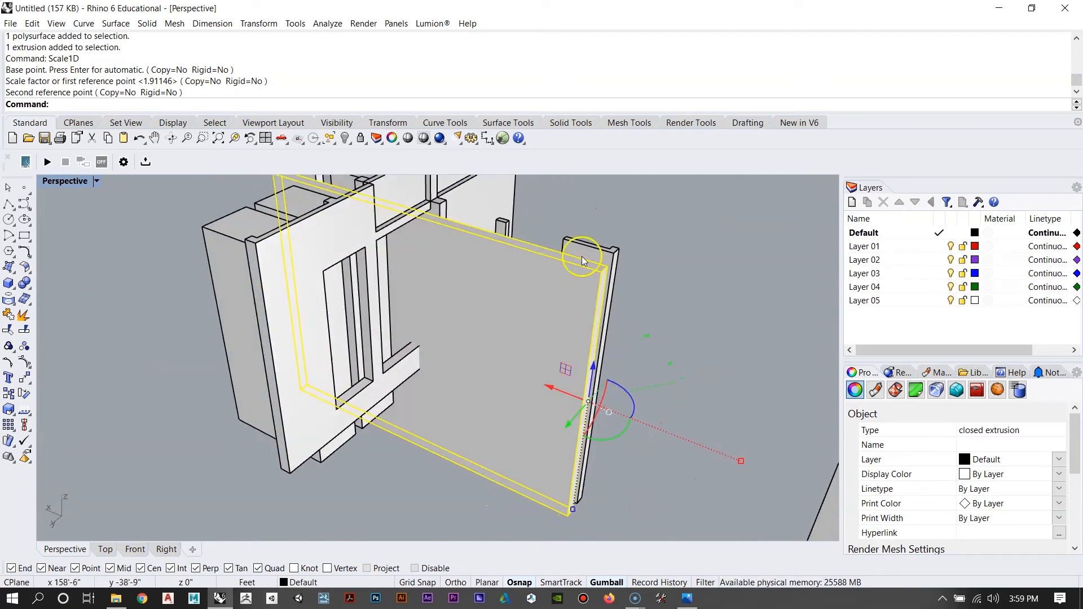
key("Return")
right_click_drag(534, 501, 517, 341)
scroll(530, 462, "up", 2)
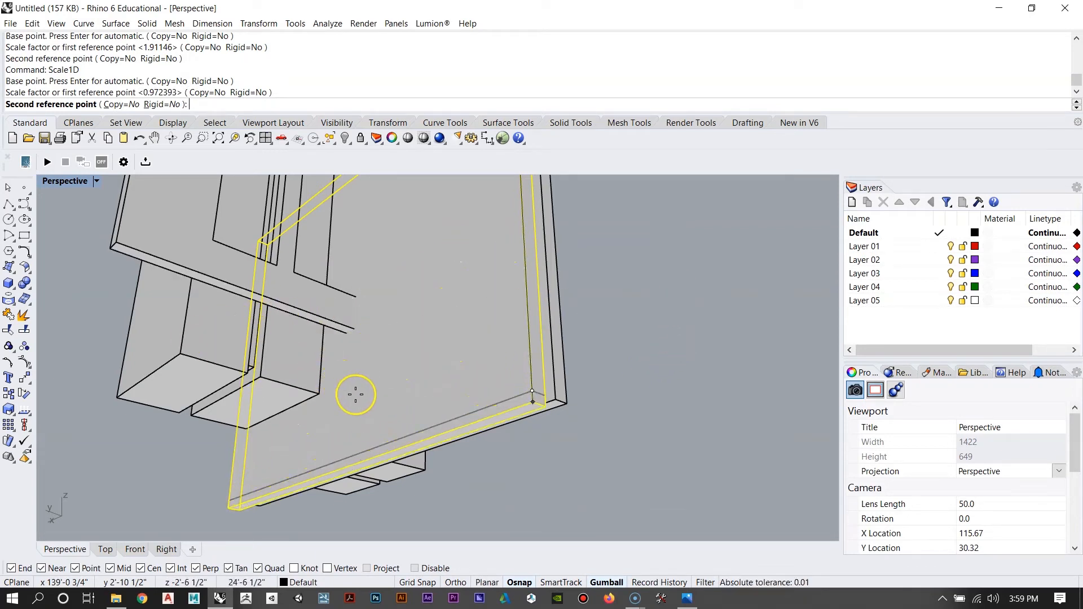
left_click(186, 351)
right_click_drag(249, 359, 487, 417)
scroll(488, 418, "down", 5)
key("Escape")
Step: Examine the resized thin panel's top and bottom edges against the large panel's opening and the boxes
right_click_drag(493, 361, 290, 309)
scroll(375, 318, "up", 8)
right_click_drag(384, 325, 422, 330)
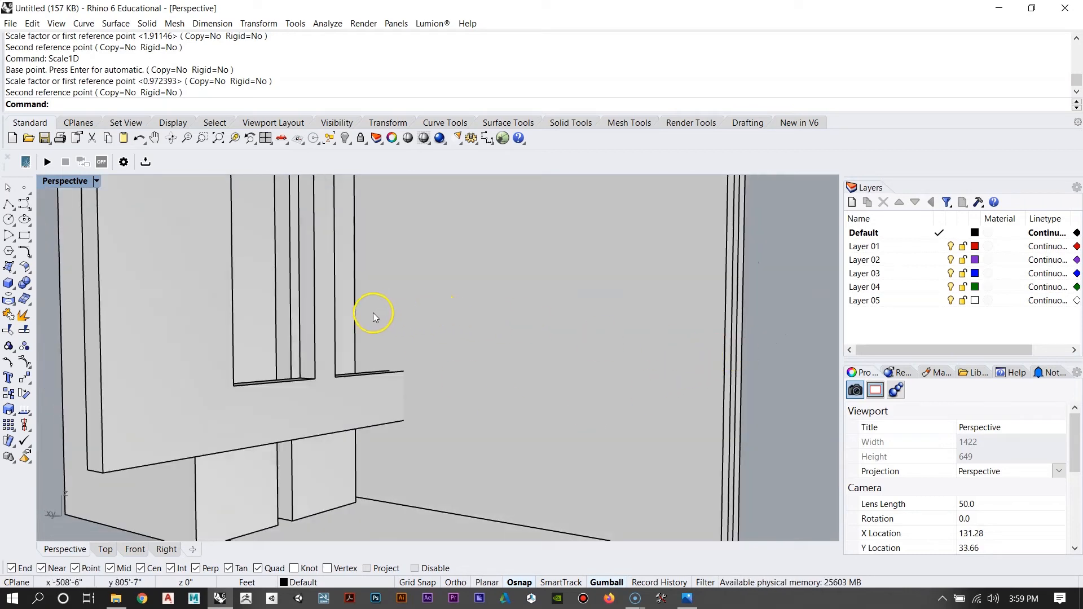
scroll(371, 453, "down", 8)
right_click_drag(372, 389, 398, 431)
scroll(390, 379, "up", 6)
right_click_drag(404, 348, 330, 406)
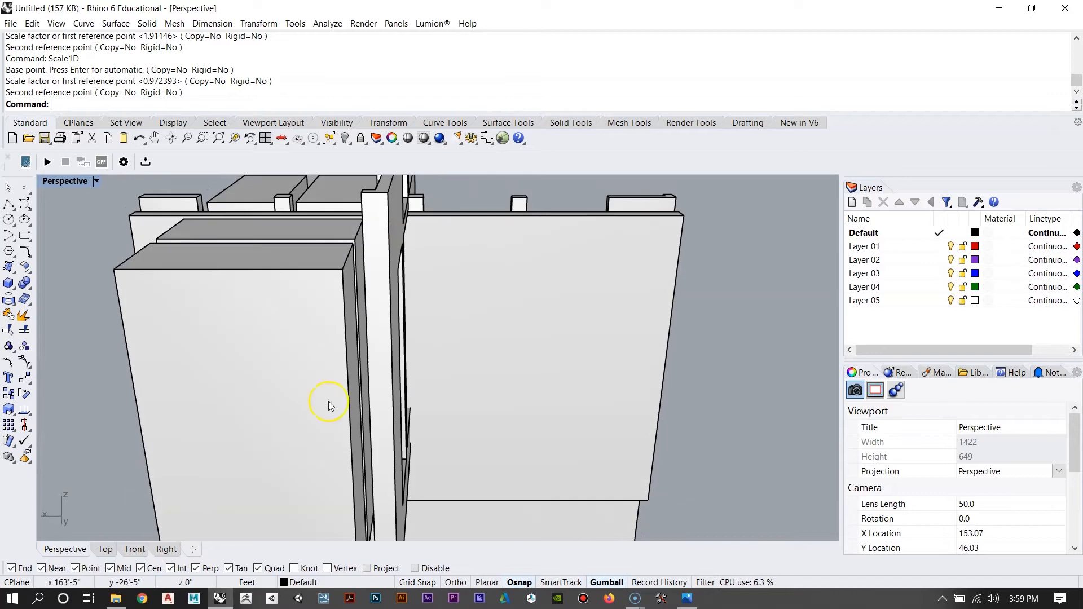
right_click_drag(524, 412, 398, 410)
right_click_drag(367, 340, 91, 332)
Step: Create a large box in front of the panel assembly with the Box command as a cutting volume
right_click_drag(89, 289, 465, 345)
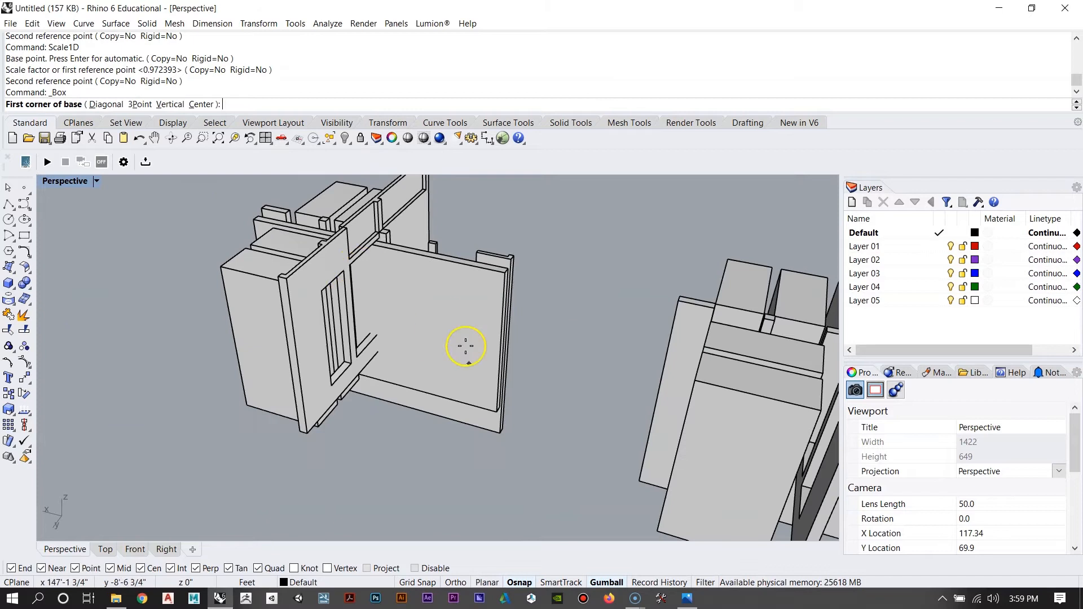
scroll(358, 443, "down", 3)
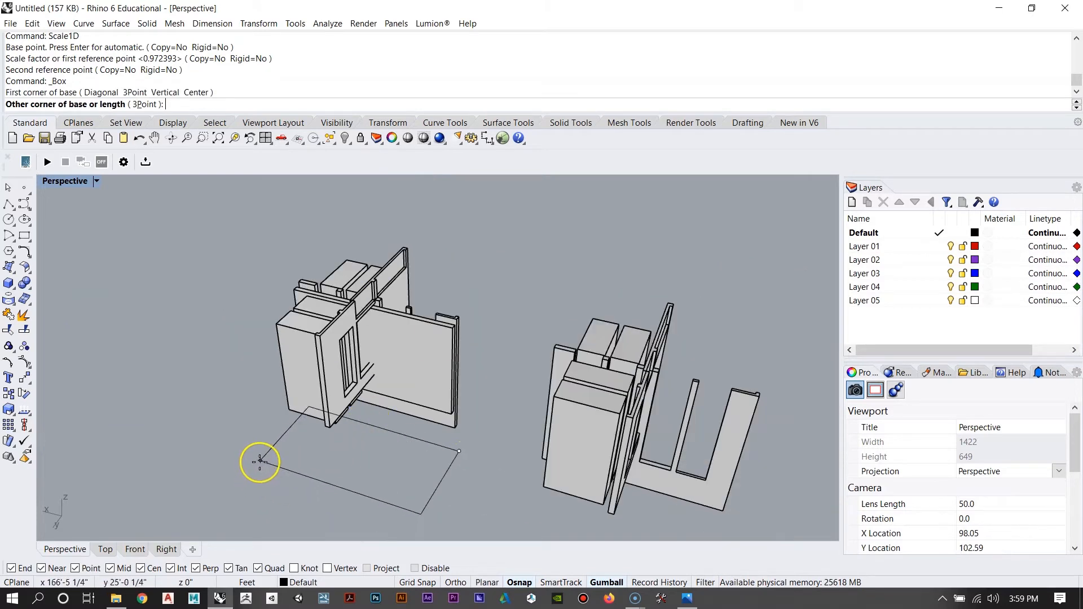
left_click(268, 417)
scroll(377, 410, "up", 5)
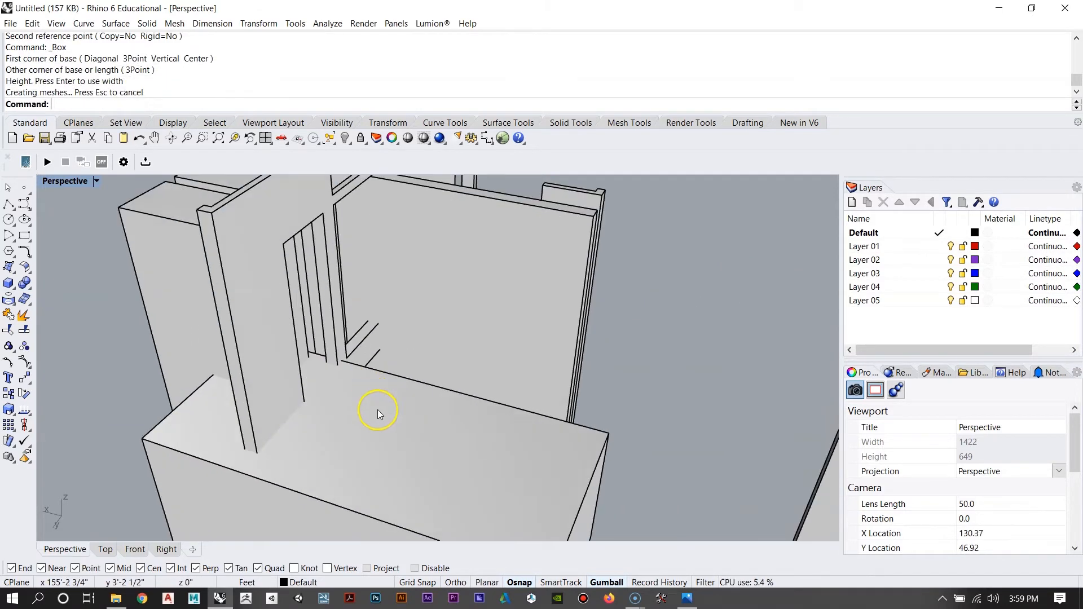
Step: Move the cutting box by its upper corner to the lower ledge of the large panel's opening, beside the thin panel
left_click(376, 420)
scroll(380, 321, "up", 2)
scroll(380, 321, "down", 4)
left_click_drag(414, 466, 283, 427)
type("M")
key("Return")
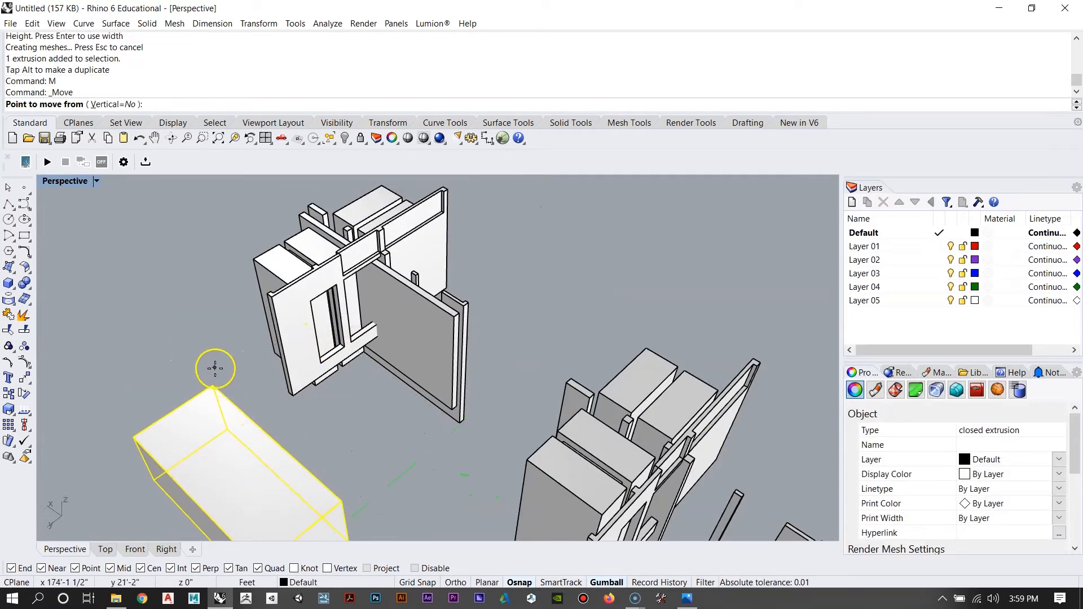
scroll(215, 369, "up", 4)
left_click(207, 424)
scroll(141, 420, "down", 3)
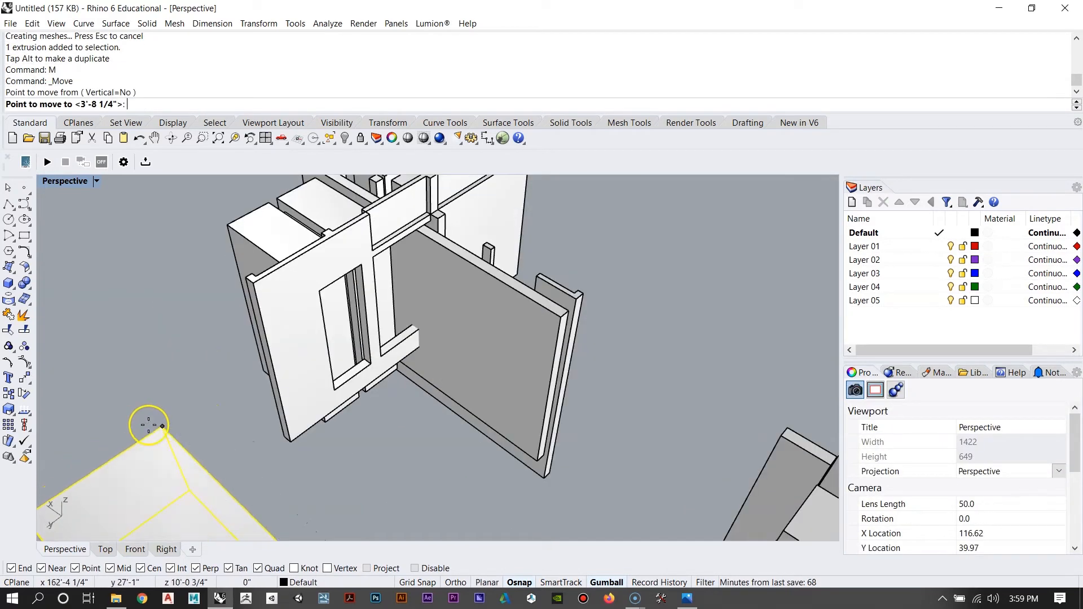
scroll(361, 386, "up", 5)
scroll(395, 311, "up", 3)
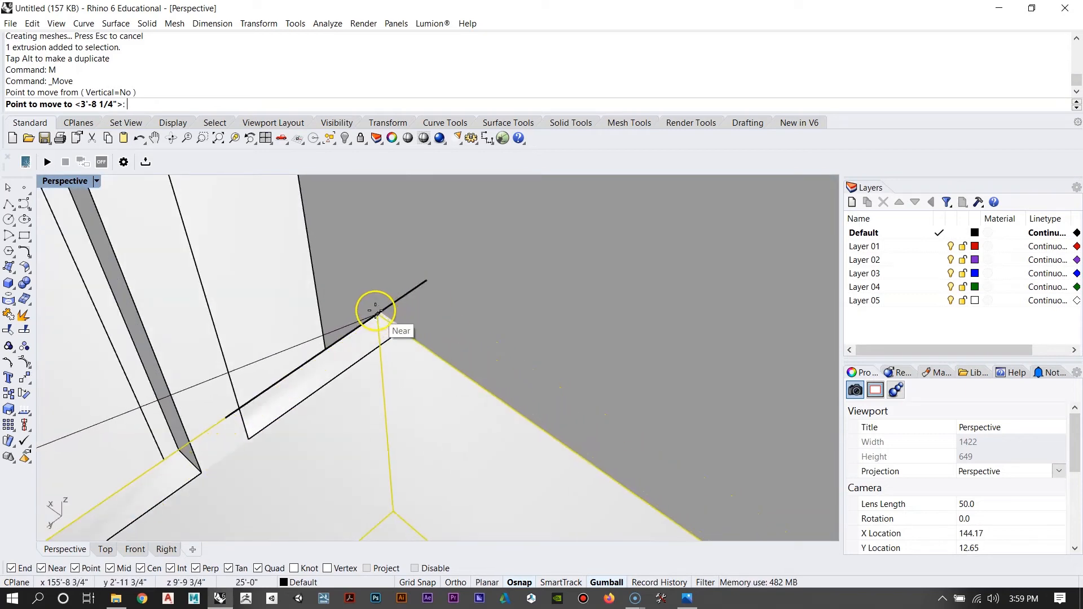
left_click(367, 320)
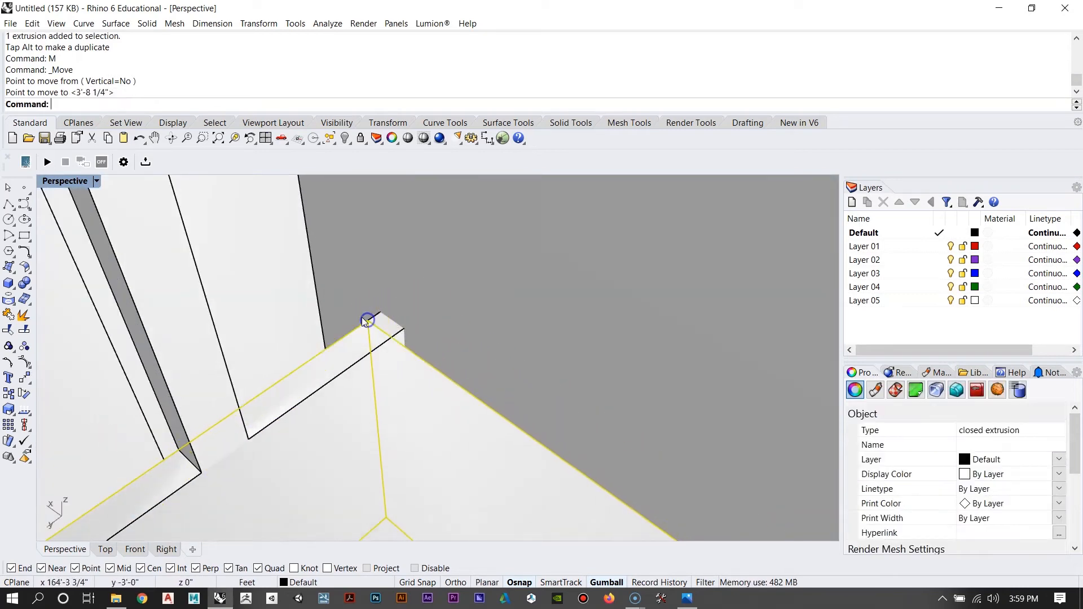
Step: Shift the cutting box slightly along its Y axis so it passes through the thin panel
scroll(361, 317, "down", 5)
right_click_drag(401, 339, 349, 408)
scroll(358, 327, "down", 6)
scroll(372, 384, "up", 4)
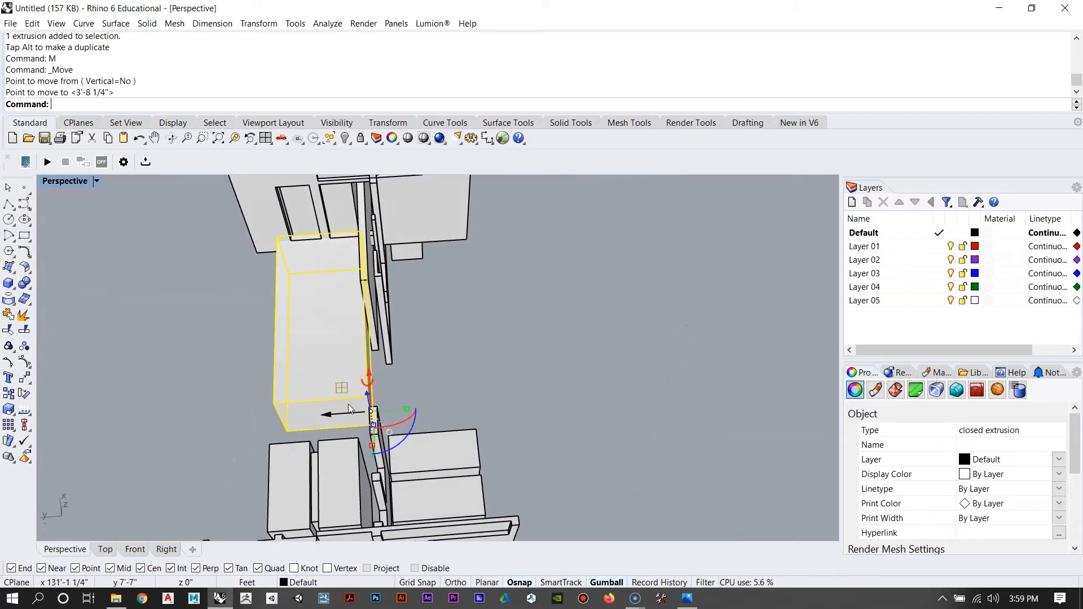
left_click_drag(326, 416, 341, 419)
scroll(355, 226, "up", 7)
key("Escape")
Step: Examine from several sides how the cutting box meets the thin panel and the large panel's opening ledge
left_click(374, 264)
right_click_drag(392, 377, 387, 299)
scroll(387, 299, "down", 6)
key("Escape")
right_click_drag(513, 330, 304, 279)
scroll(333, 316, "up", 5)
right_click_drag(406, 265, 438, 398)
scroll(471, 464, "down", 3)
left_click(360, 426)
key("Escape")
scroll(334, 364, "up", 4)
scroll(360, 340, "down", 5)
scroll(438, 398, "down", 5)
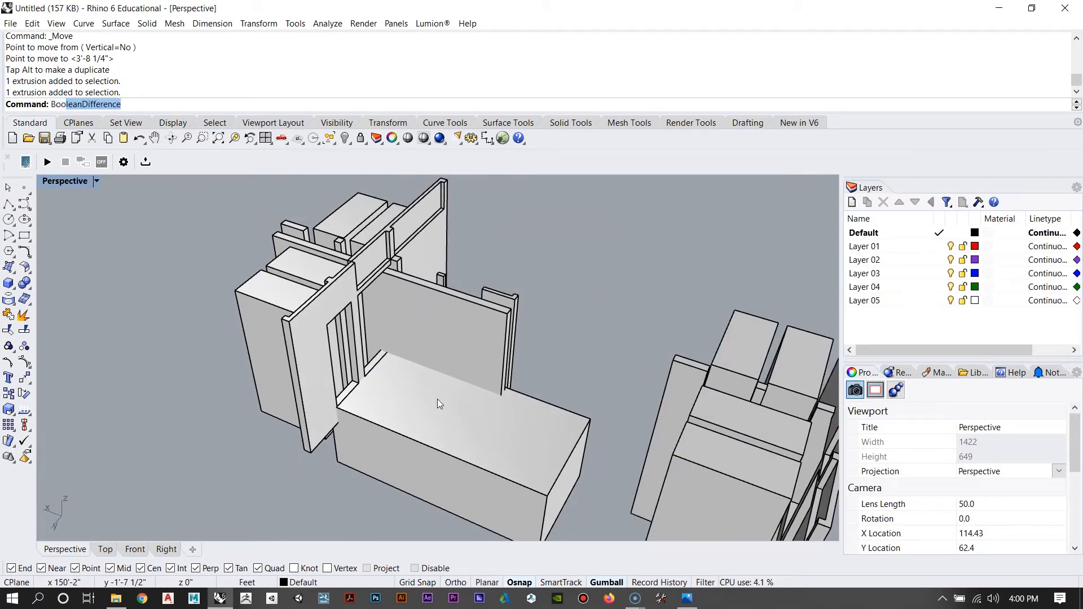
Step: Subtract the cutting box from the thin panel with BooleanDifference and delete the box
key("Return")
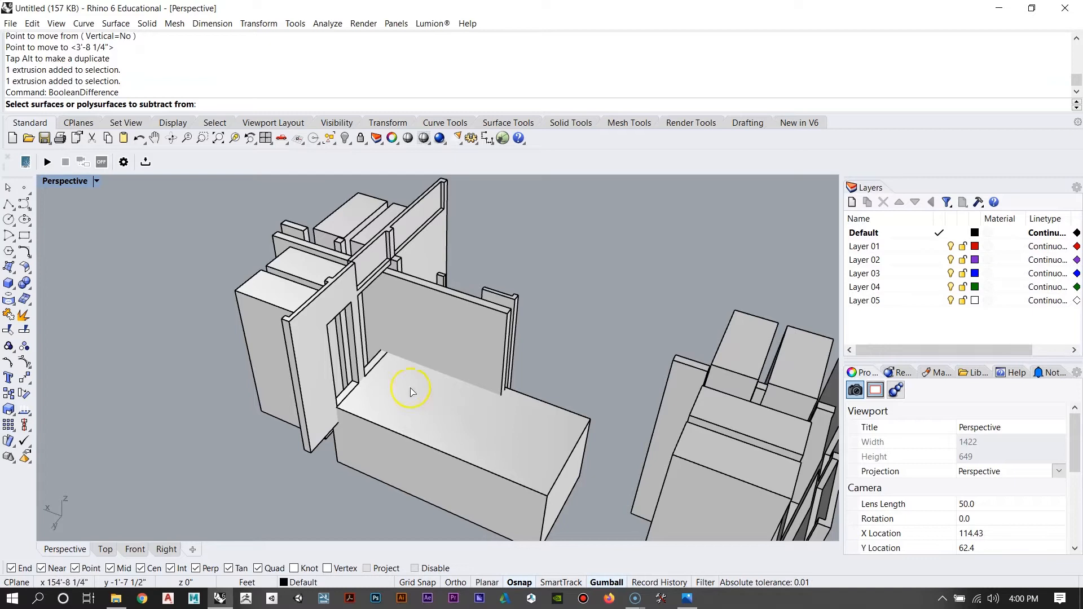
right_click_drag(448, 382, 468, 326)
key("Return")
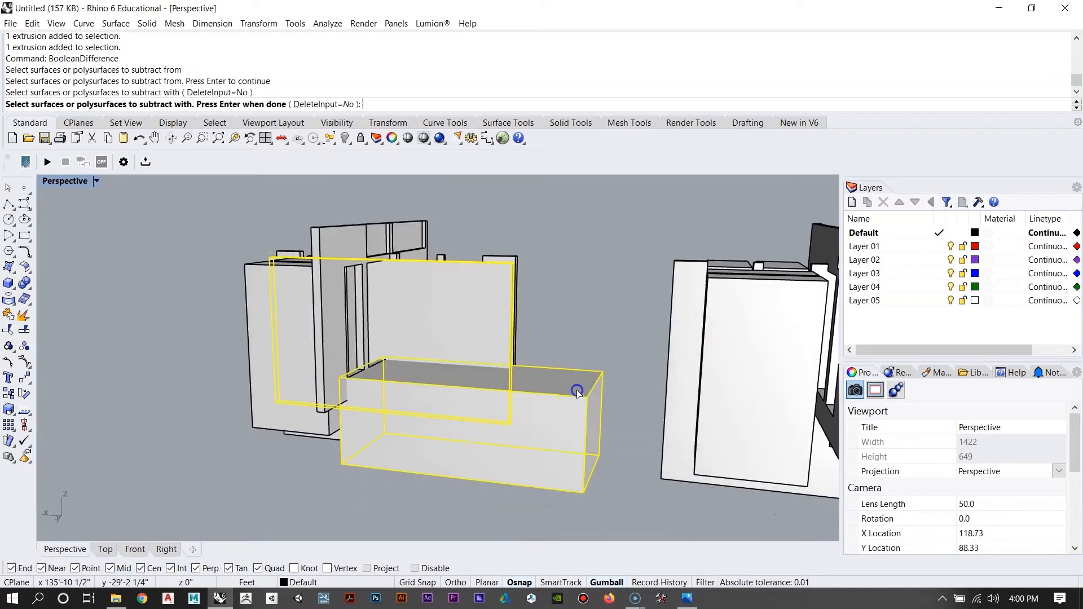
key("Return")
right_click_drag(576, 389, 513, 376)
left_click(519, 410)
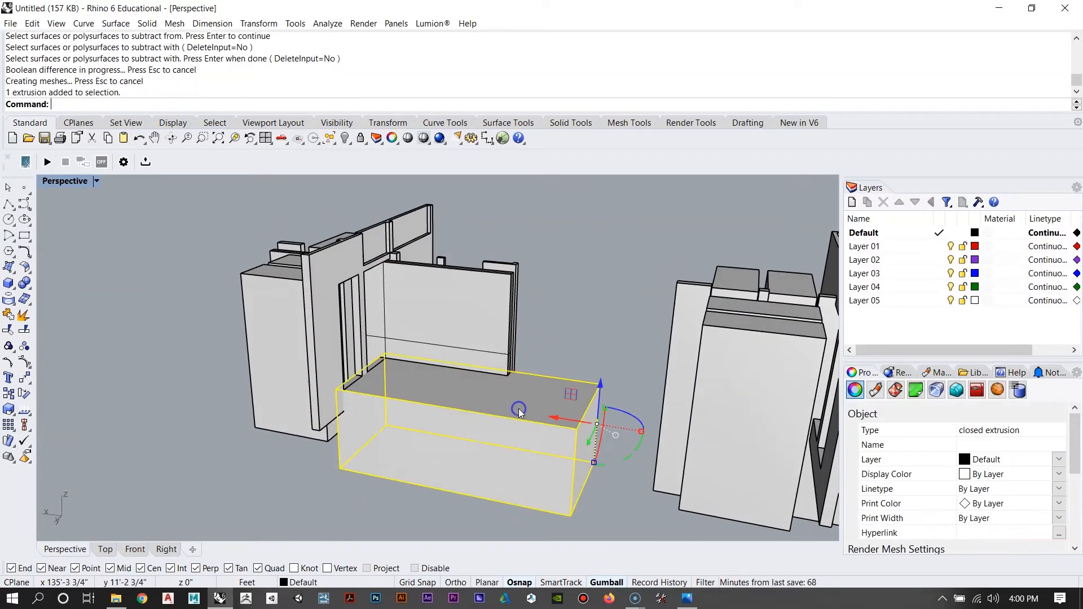
key("Delete")
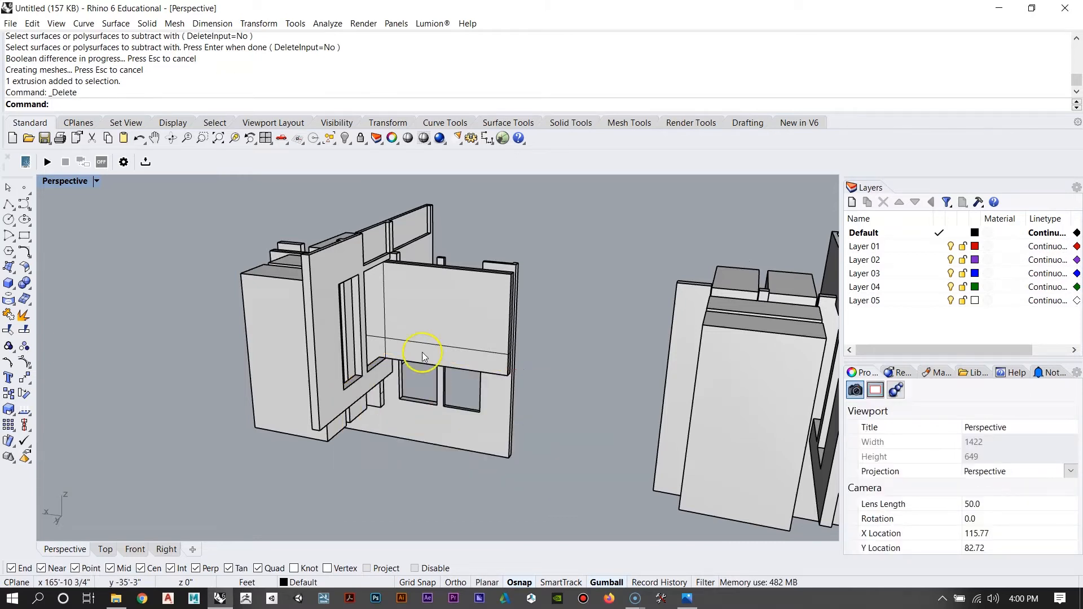
Step: Inspect the thin panel's cut where it crosses the large panel, and compare the model with the reference drawing
scroll(418, 349, "up", 5)
right_click_drag(414, 345, 343, 475)
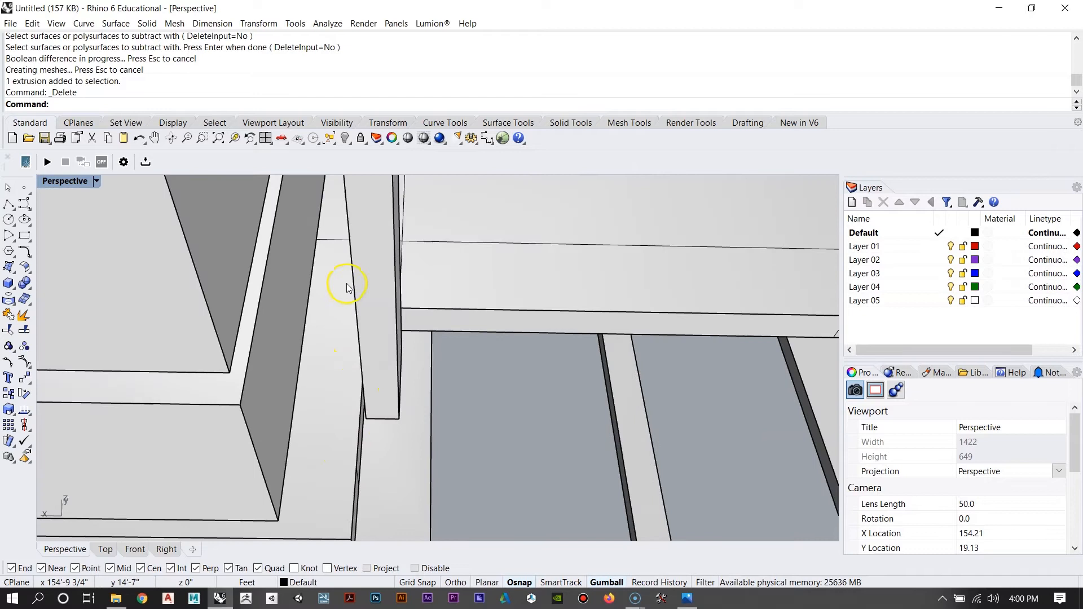
right_click_drag(577, 314, 293, 446)
right_click_drag(365, 431, 383, 406)
left_click(201, 390)
key("Escape")
scroll(474, 435, "down", 10)
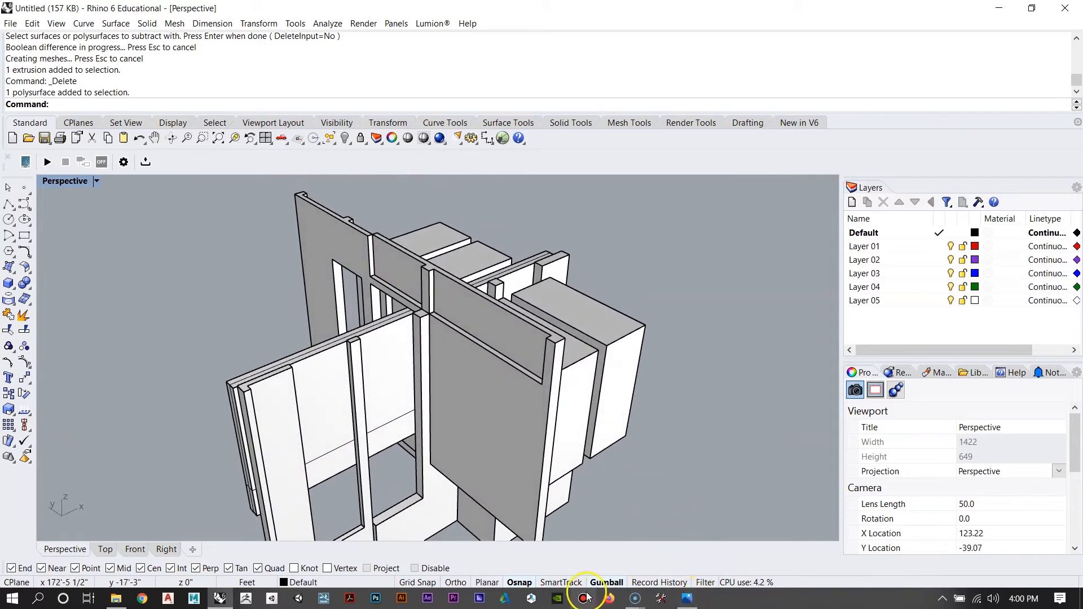
left_click(685, 599)
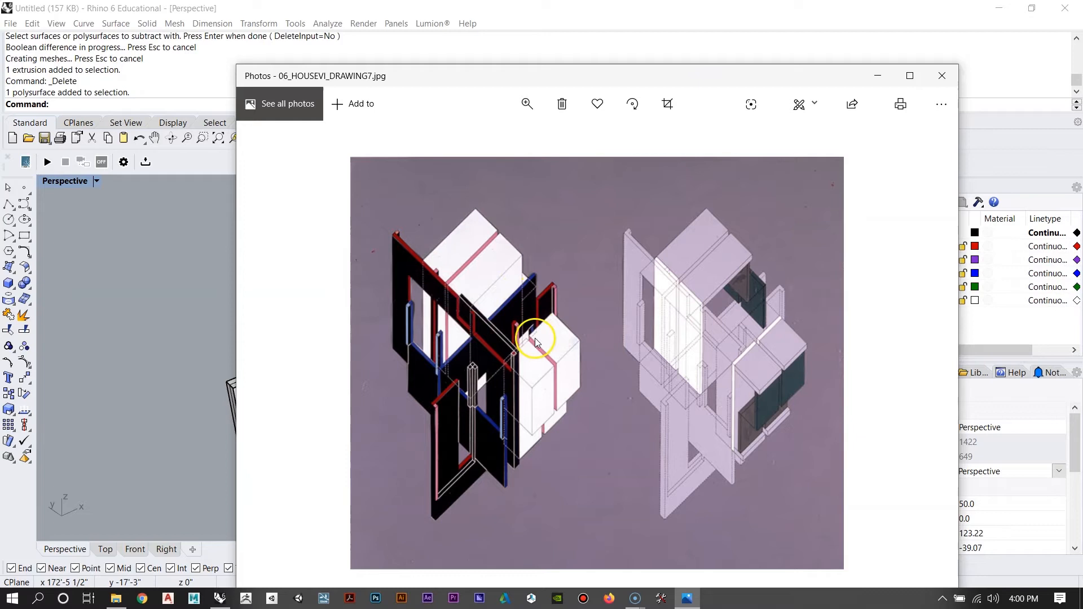
left_click(941, 76)
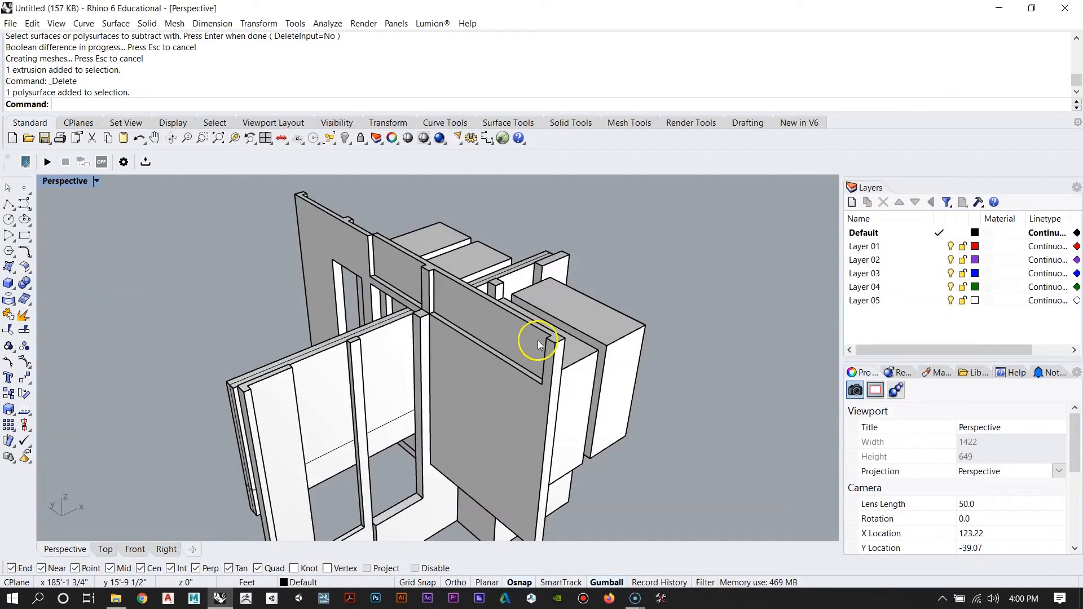
Step: Copy the finished panel-and-box assembly about 52' further along the row with Ortho on
right_click_drag(537, 340, 347, 277)
scroll(471, 319, "down", 7)
left_click_drag(521, 445, 545, 458)
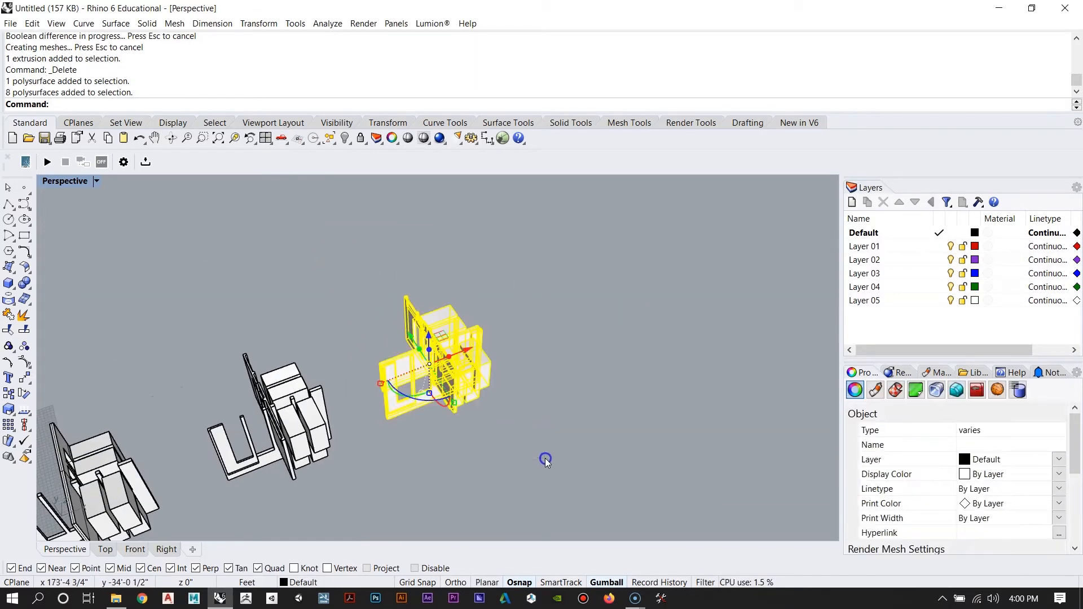
type("copy")
key("Return")
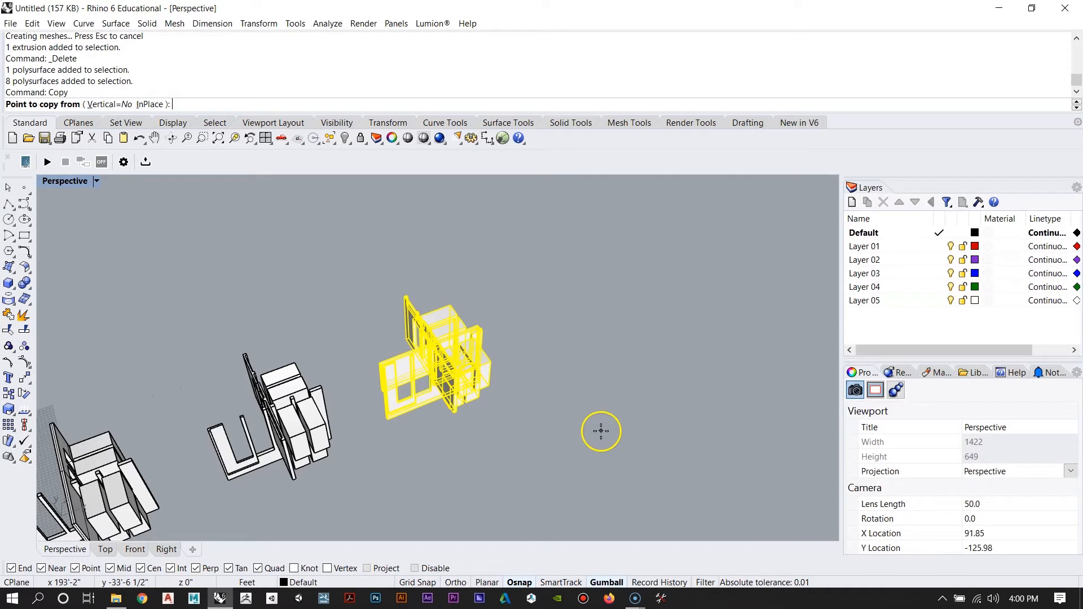
left_click(448, 483)
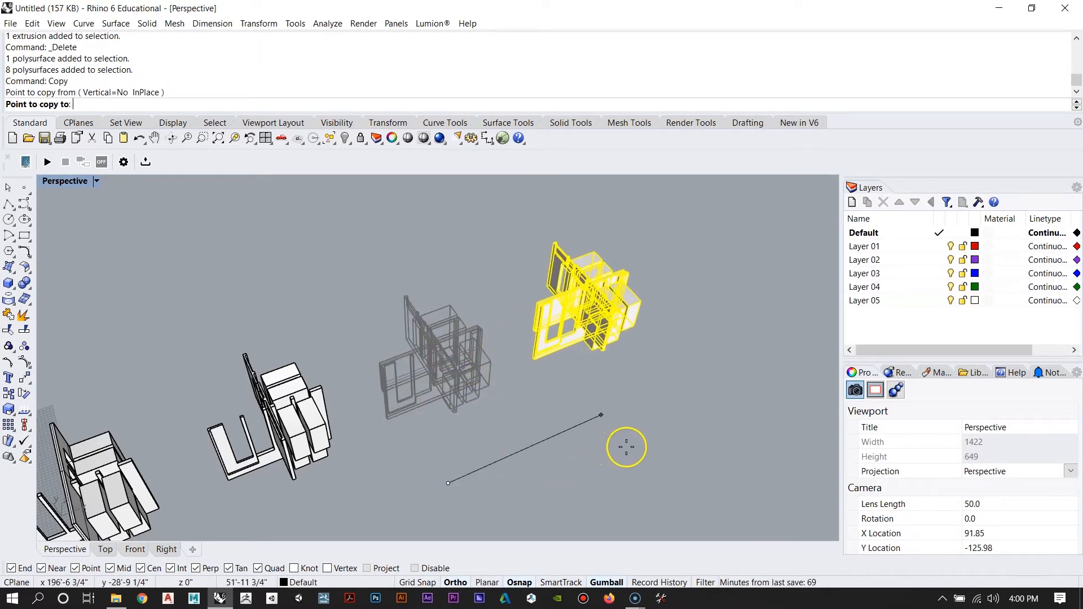
key("Return")
left_click(607, 424)
Step: Examine the newly copied assembly from several sides and compare it with the House VI reference drawing
scroll(465, 295, "down", 5)
right_click_drag(507, 350, 376, 424)
scroll(546, 336, "up", 10)
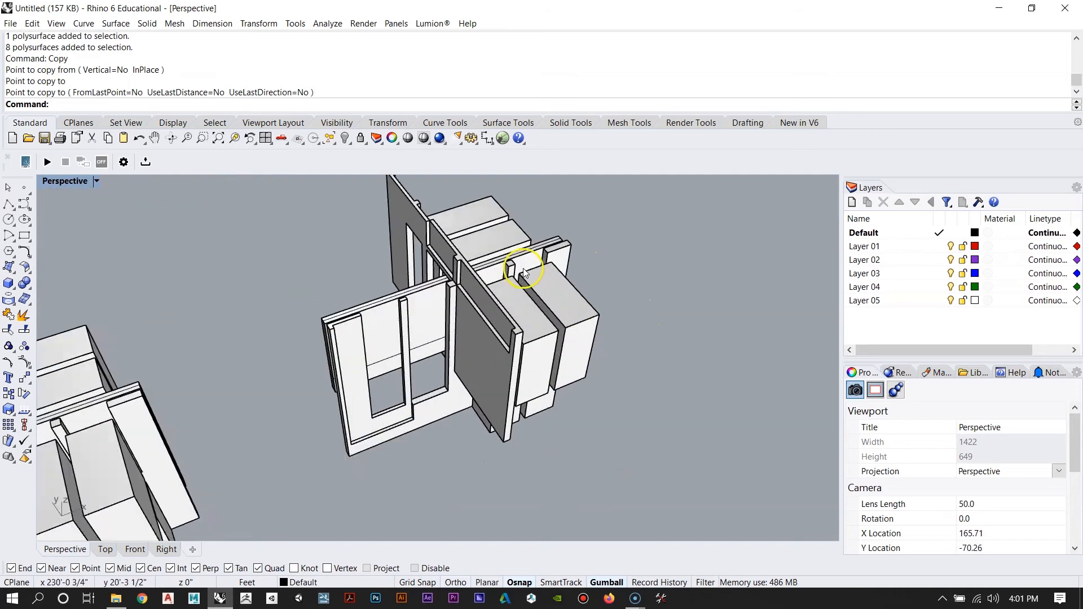
right_click_drag(425, 334, 506, 336)
scroll(507, 337, "down", 6)
scroll(596, 358, "up", 2)
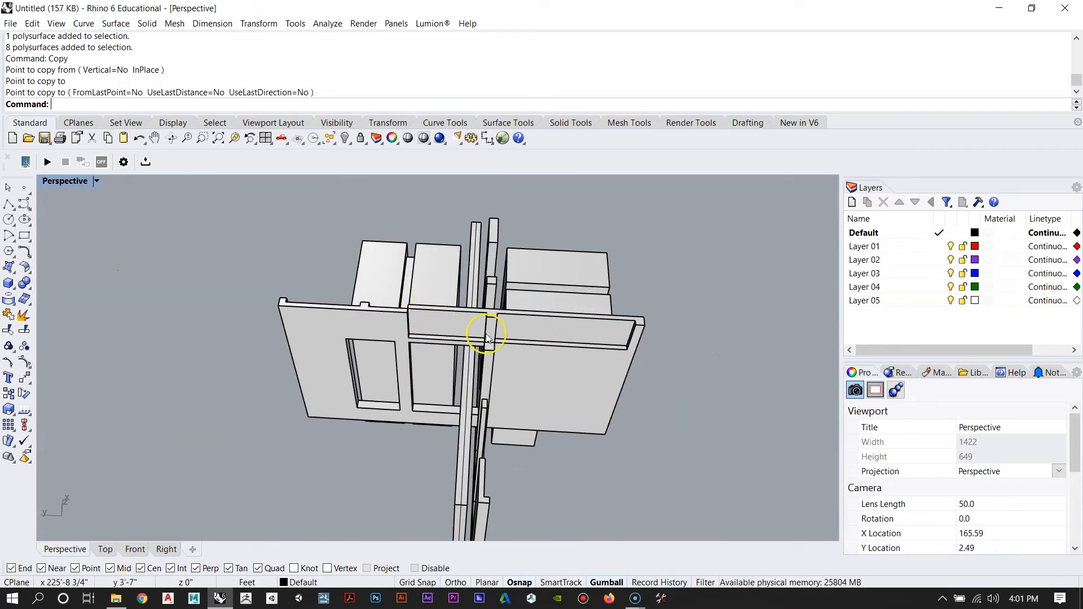
right_click_drag(384, 428, 543, 445)
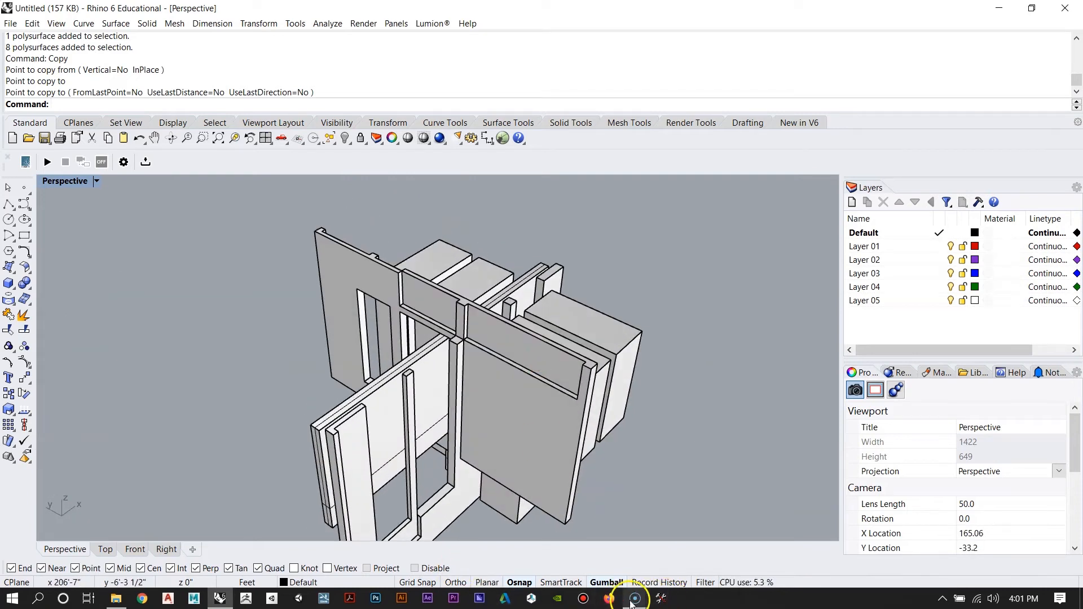
mouse_move(632, 603)
left_click_drag(928, 8, 716, 102)
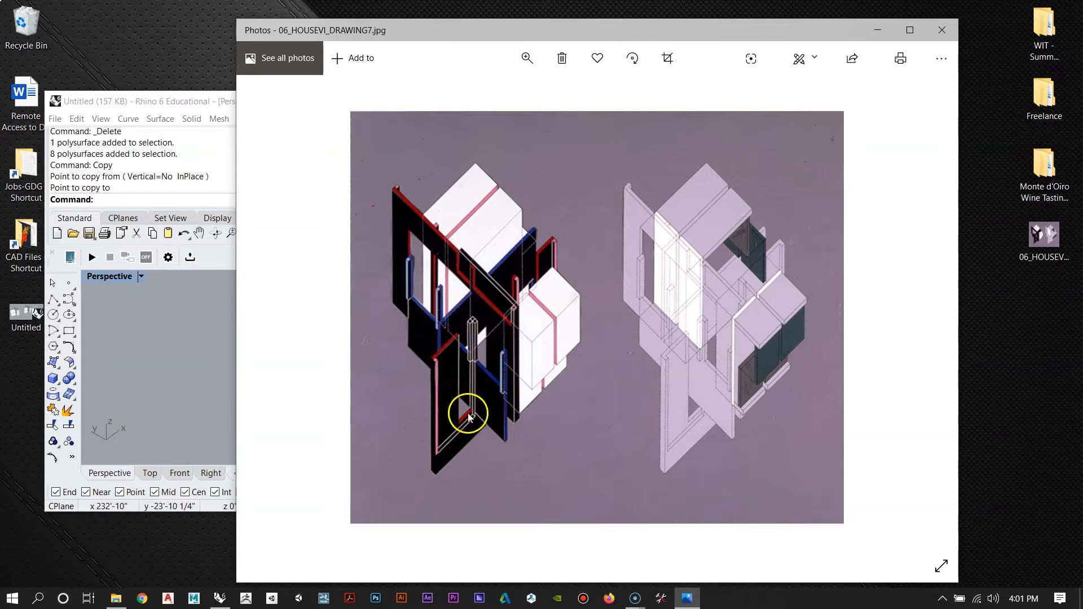
double_click(230, 102)
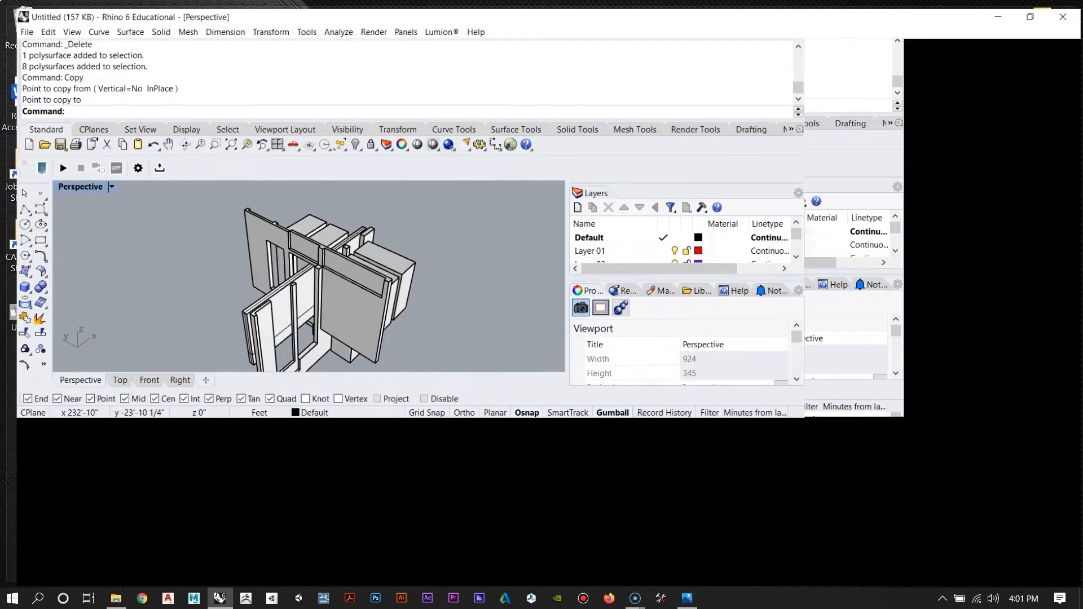
Step: Draw a thin upright box from the base corner of the framed panel's narrow post and slide it across that panel to form a crossing panel
right_click_drag(468, 324, 455, 430)
scroll(431, 433, "up", 5)
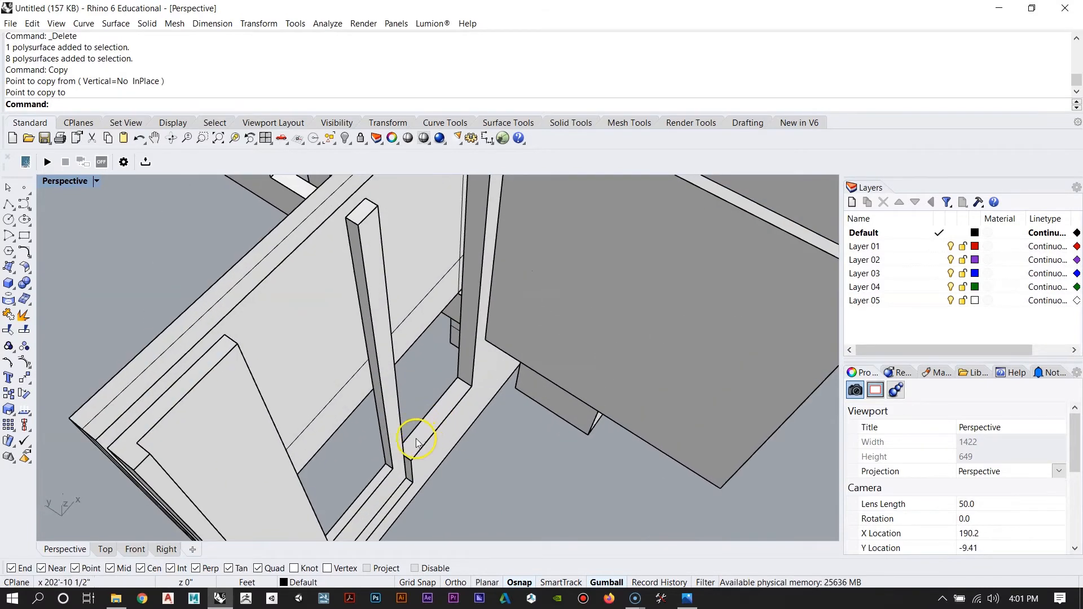
right_click_drag(431, 355, 431, 255)
scroll(398, 344, "down", 6)
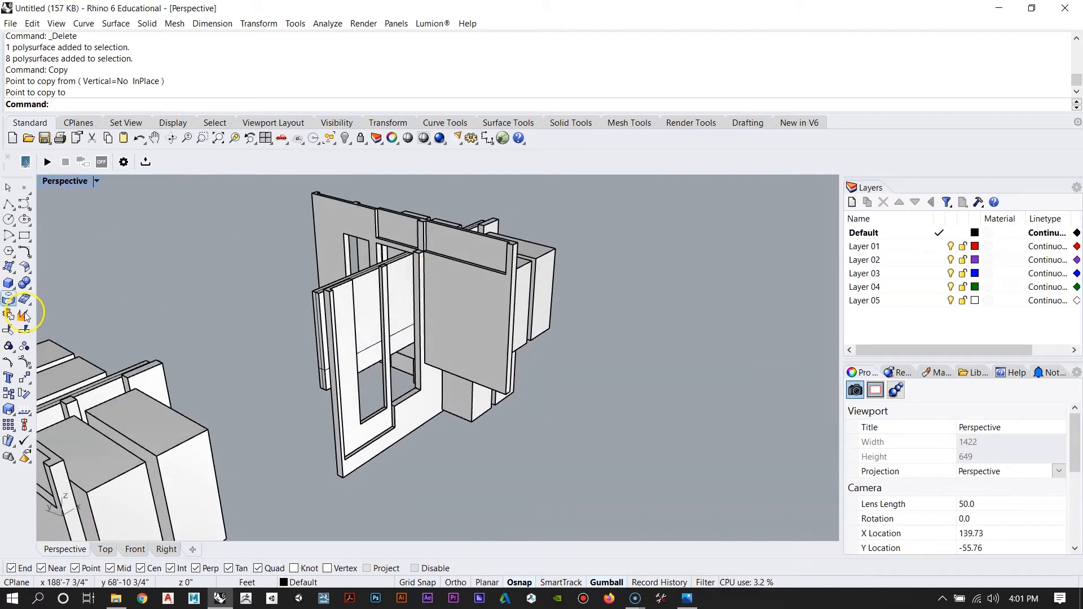
right_click_drag(374, 274, 368, 366)
scroll(381, 356, "up", 9)
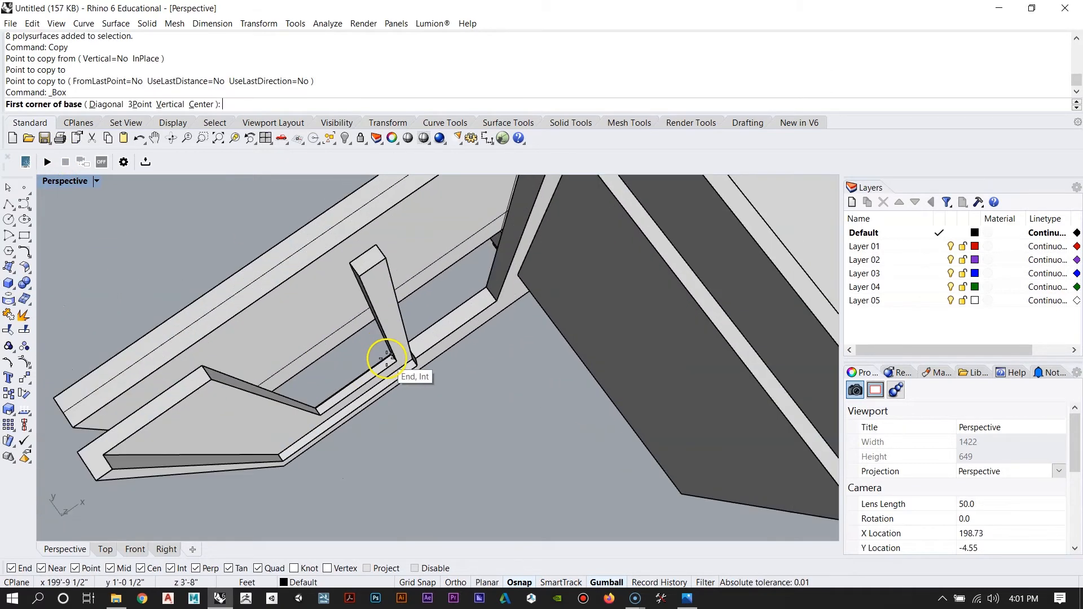
scroll(381, 321, "down", 8)
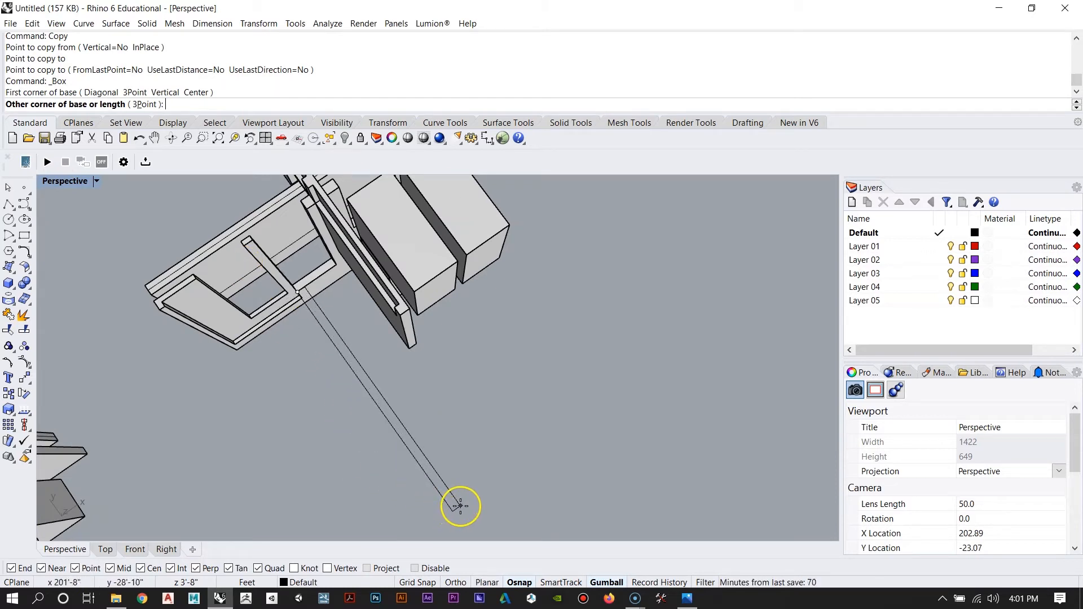
right_click_drag(344, 432, 348, 277)
left_click(264, 232)
right_click_drag(252, 267, 370, 398)
left_click(372, 398)
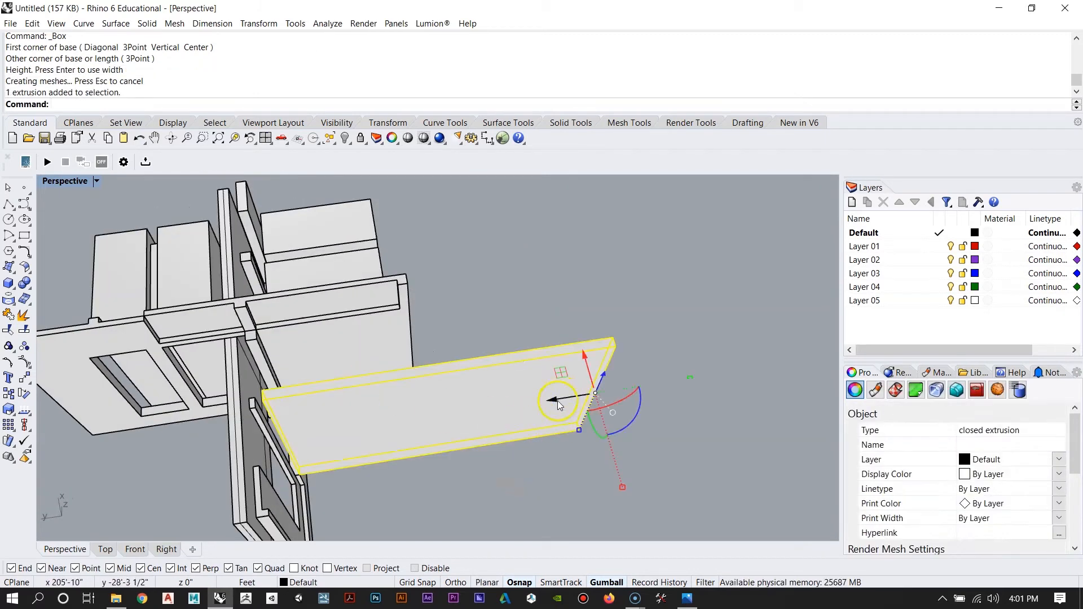
left_click_drag(334, 427, 354, 426)
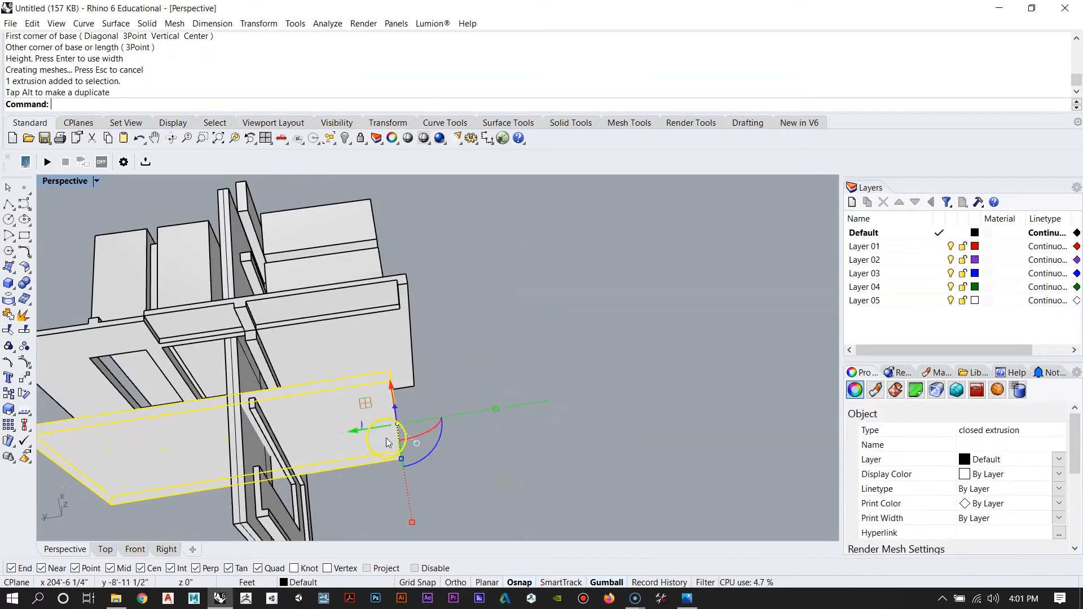
Step: Examine how the new crossing panel intersects the thin solid panel and the framed panel, selecting the pieces to tell them apart
right_click_drag(386, 438, 269, 331)
left_click(172, 333)
right_click_drag(172, 333, 551, 345)
left_click(559, 323)
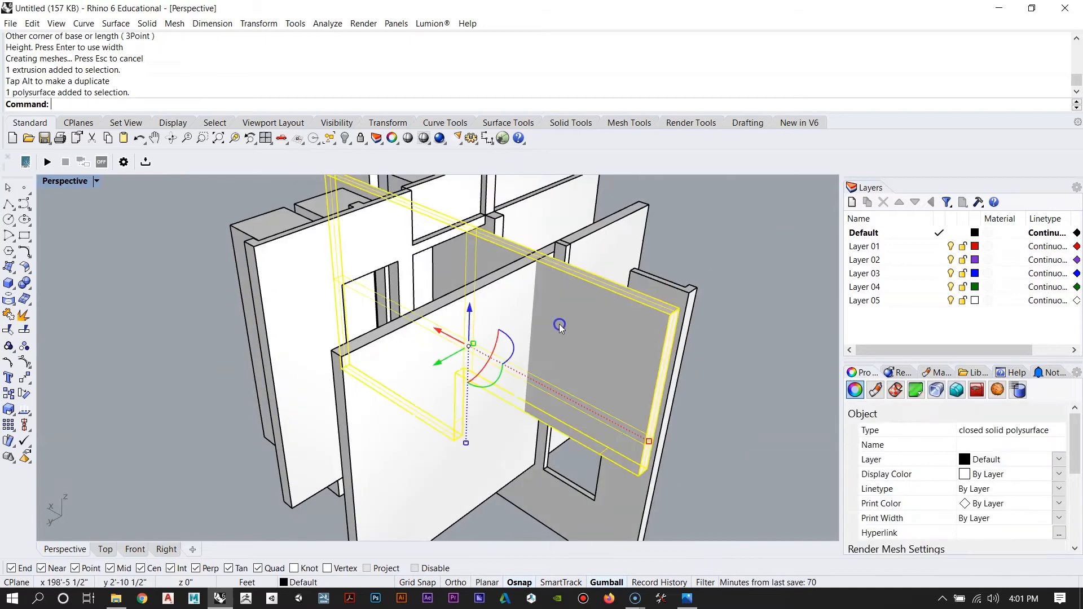
left_click(510, 301)
right_click_drag(511, 301, 608, 367)
key("Delete")
scroll(316, 323, "up", 5)
scroll(510, 370, "down", 5)
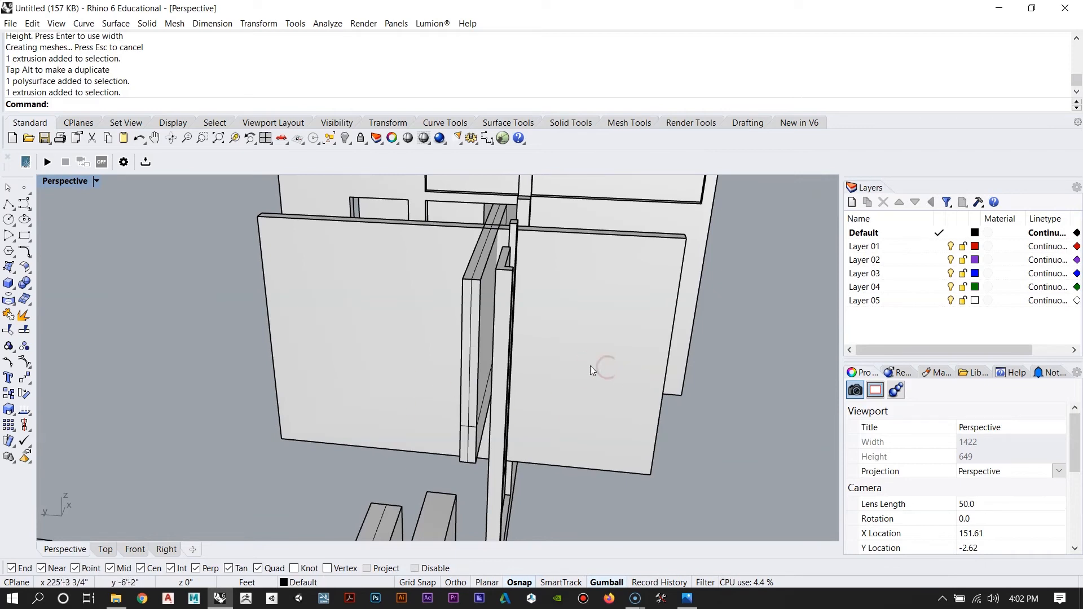
left_click(590, 366)
scroll(381, 357, "down", 4)
key("Escape")
right_click_drag(382, 357, 435, 344)
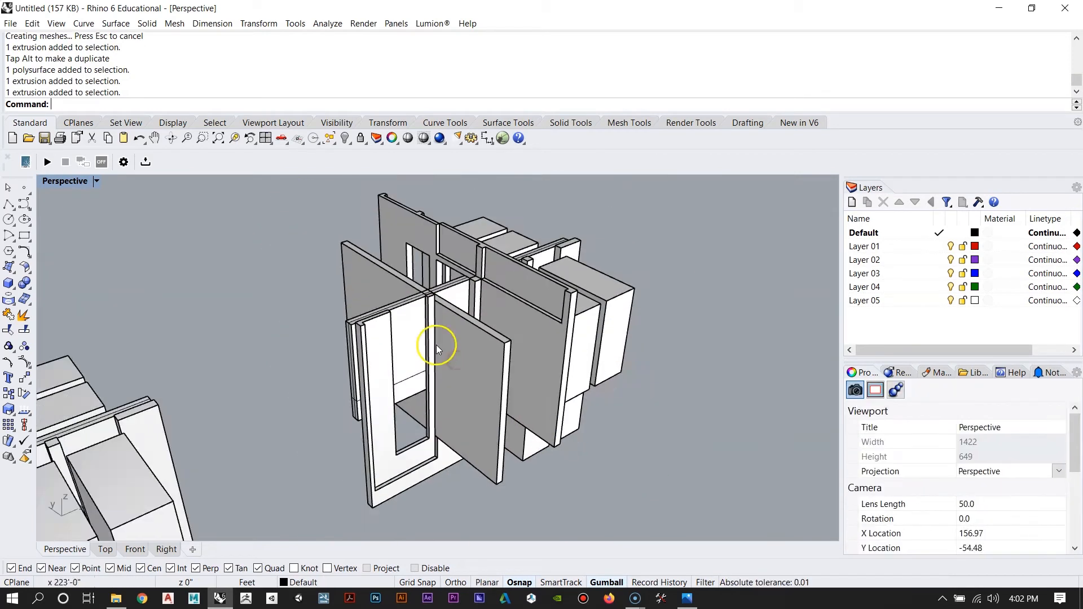
scroll(433, 315, "up", 6)
left_click(513, 371)
left_click(503, 269)
scroll(482, 359, "down", 6)
key("Escape")
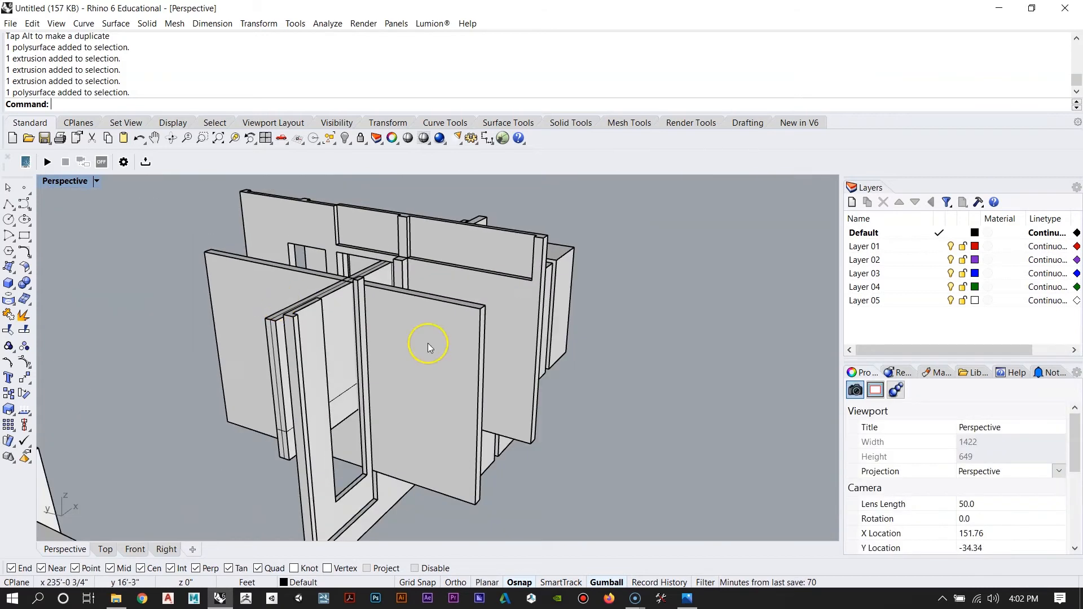
Step: Lower the crossing panel's height with Scale1D, using its bottom corner as the base point
right_click_drag(427, 343, 422, 350)
left_click(421, 350)
type("Scale1D")
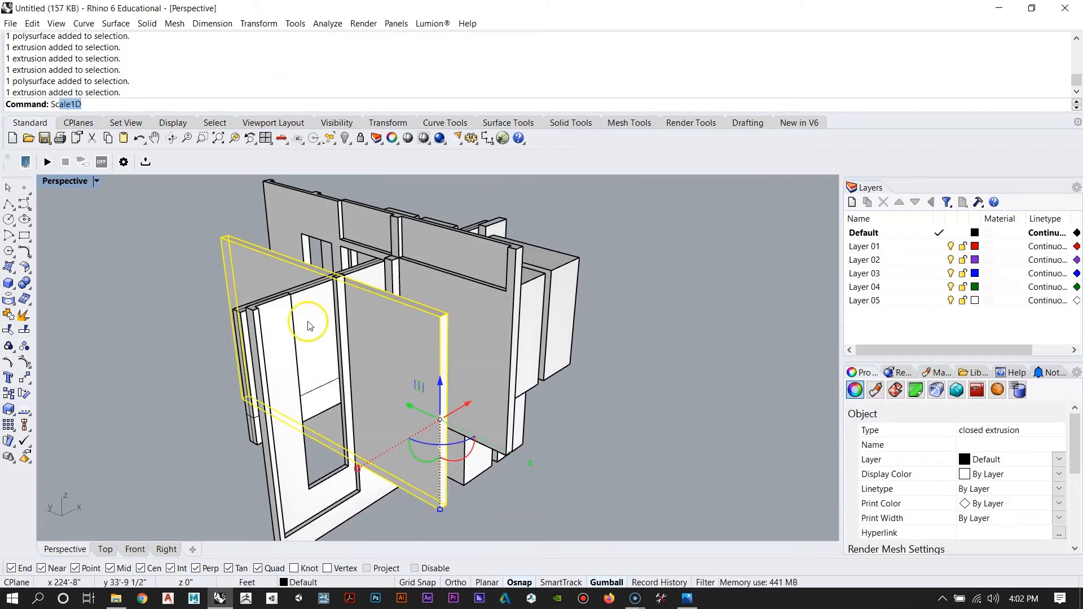
key("Return")
mouse_move(225, 334)
right_mouse_down()
mouse_move(281, 323)
mouse_move(240, 349)
right_mouse_up()
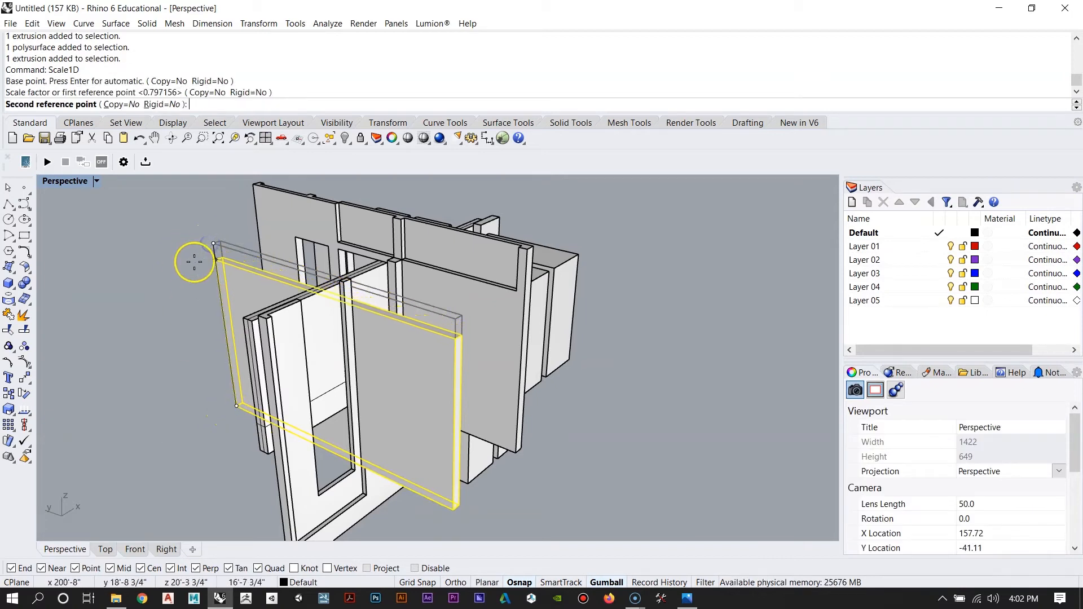
left_click(537, 285)
right_click_drag(536, 285, 366, 288)
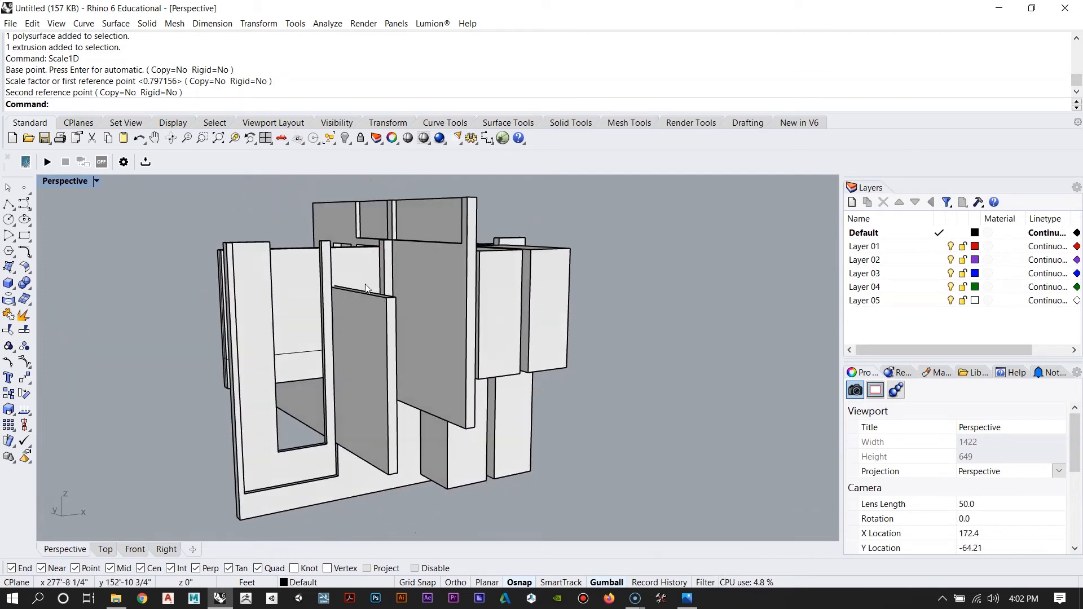
Step: Subtract the crossing panel from the thin solid panel with BooleanDifference, keeping the input with DeleteInput=No
type("BooleanDifference")
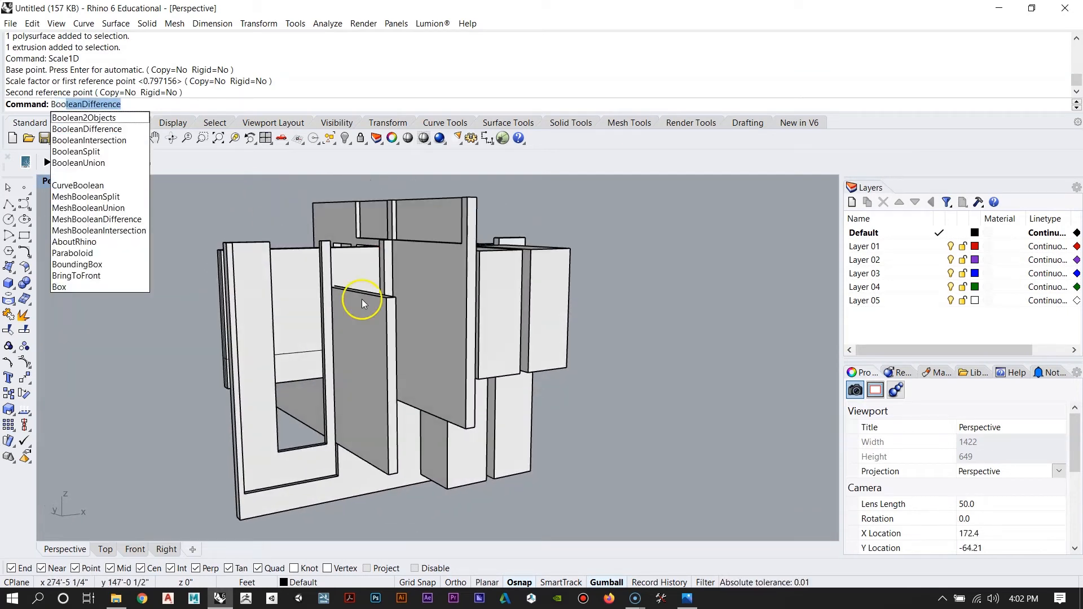
key("Return")
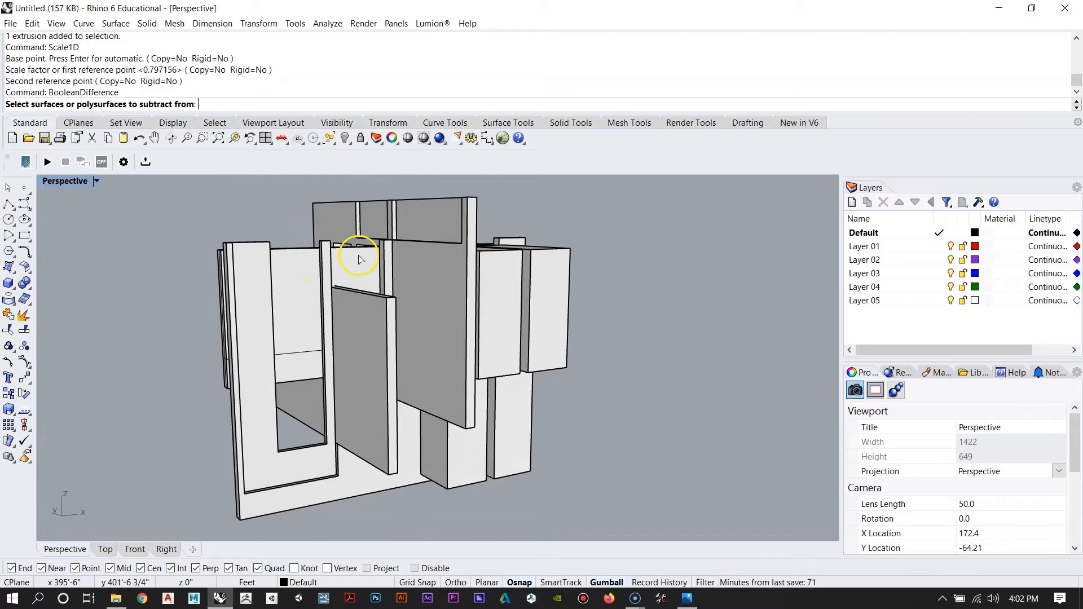
right_click_drag(351, 268, 422, 401)
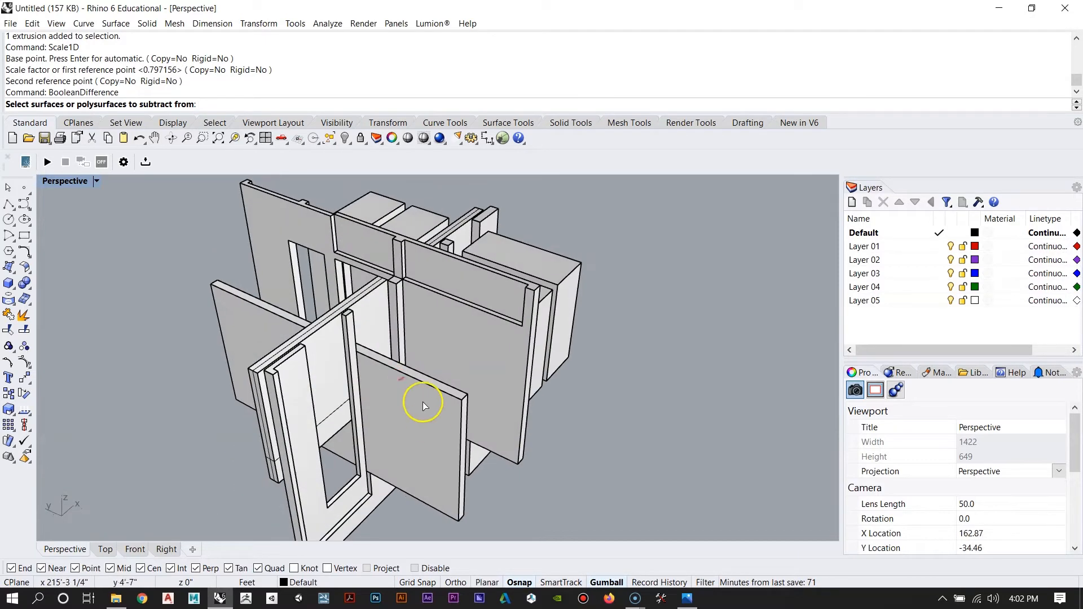
right_click_drag(362, 303, 368, 319)
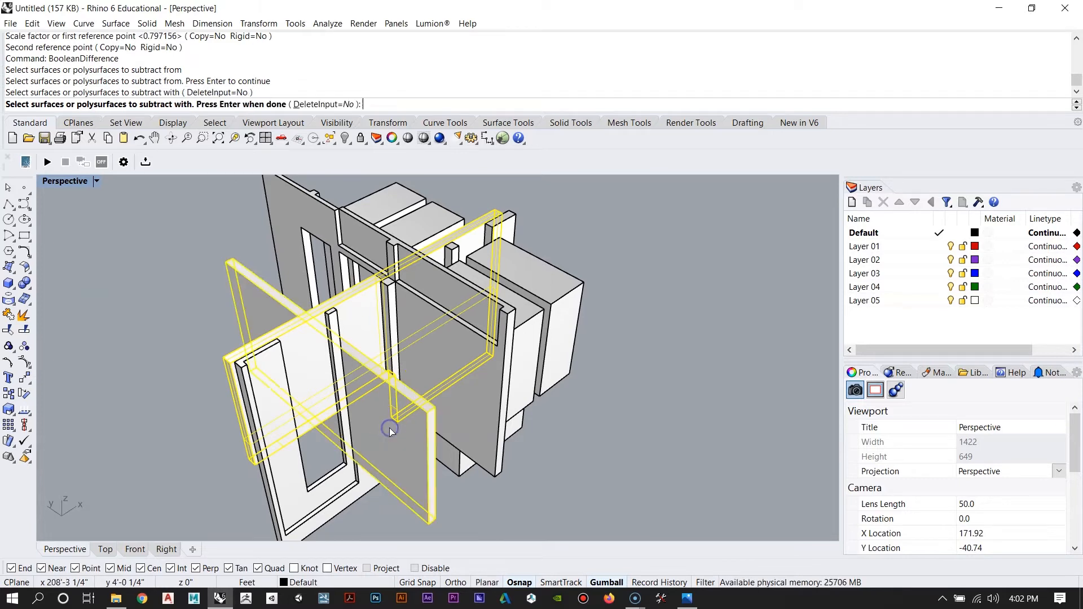
key("Return")
right_click_drag(405, 428, 502, 428)
Step: Slide the crossing panel aside to inspect the cut in the thin solid panel, and undo the move
left_click(502, 428)
left_click_drag(506, 421, 163, 423)
scroll(366, 448, "up", 3)
right_click_drag(365, 448, 613, 278)
right_click_drag(656, 315, 445, 363)
key("ctrl+z")
scroll(456, 276, "down", 2)
key("Escape")
Step: Inspect where the crossing panel meets the framed panel's post and check the arrangement against the reference drawing
scroll(457, 278, "down", 4)
mouse_move(483, 319)
right_mouse_down()
mouse_move(423, 416)
mouse_move(464, 269)
mouse_move(524, 239)
mouse_move(508, 292)
mouse_move(489, 303)
right_mouse_up()
scroll(421, 318, "up", 5)
right_click_drag(373, 322, 308, 289)
scroll(351, 302, "down", 5)
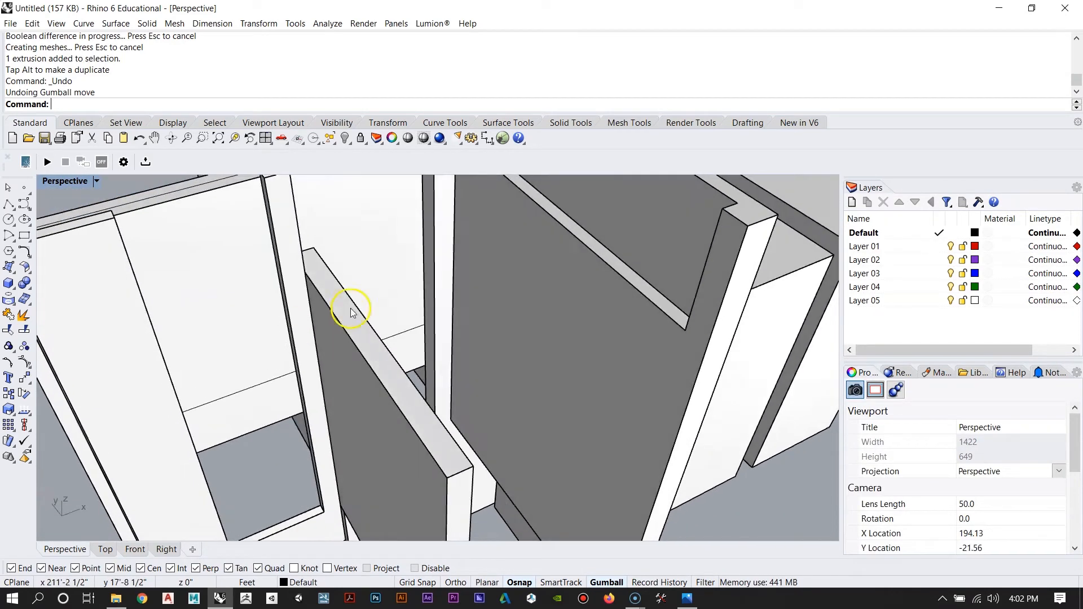
right_click_drag(411, 338, 376, 338)
scroll(343, 342, "up", 5)
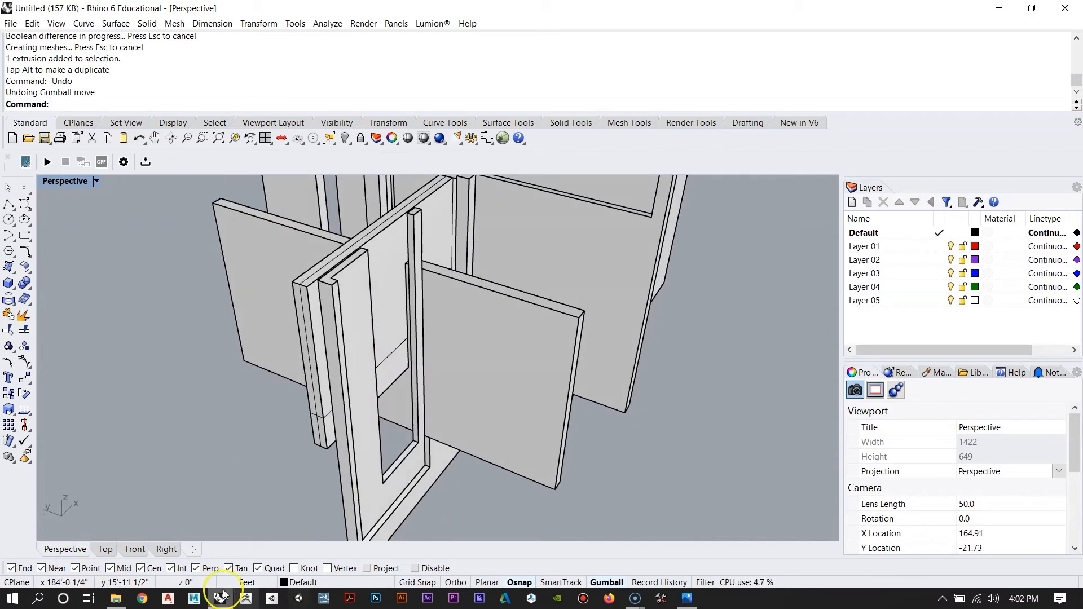
left_click(686, 600)
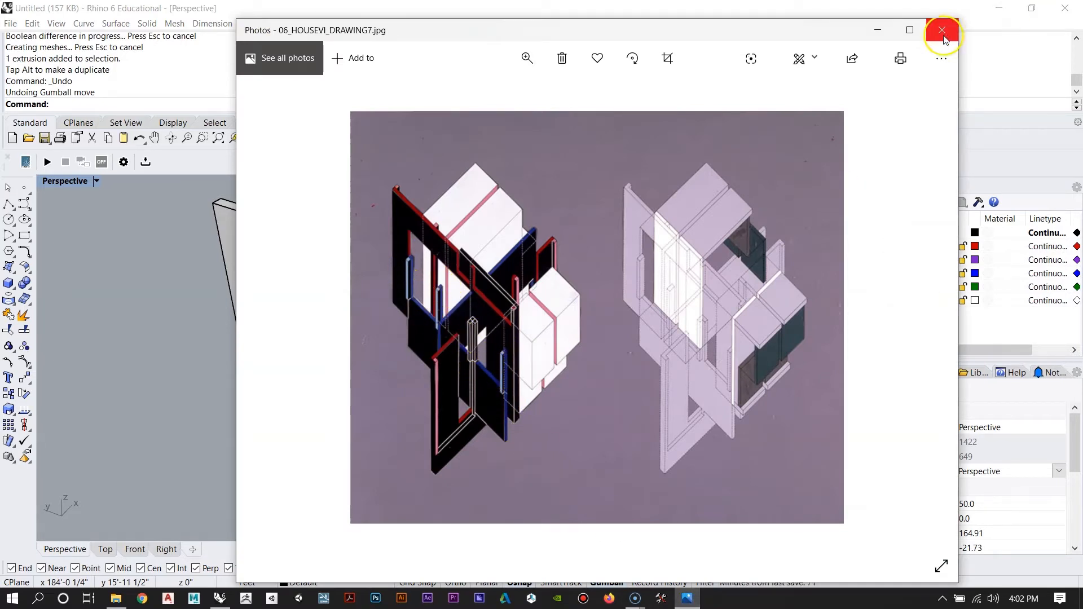
left_click(876, 32)
Step: Draw a box about 19' tall in the open space beside the assembly and shift it slightly
right_click_drag(686, 469, 420, 337)
scroll(462, 346, "up", 8)
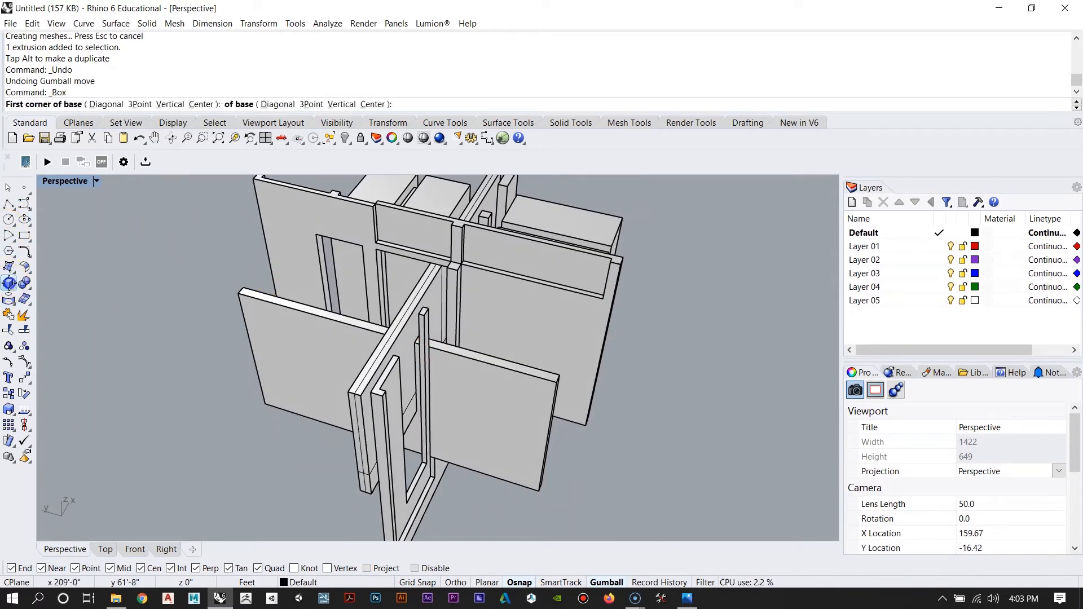
scroll(473, 322, "down", 3)
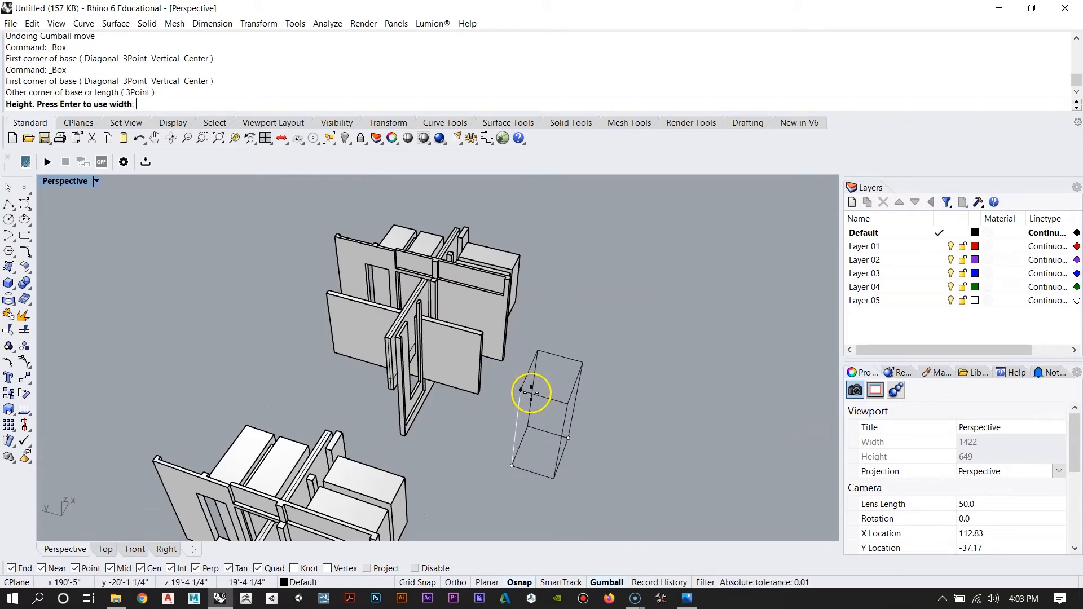
right_click_drag(621, 468, 605, 432)
left_click(523, 389)
right_click_drag(522, 389, 560, 424)
left_click_drag(589, 358, 585, 341)
scroll(549, 316, "up", 5)
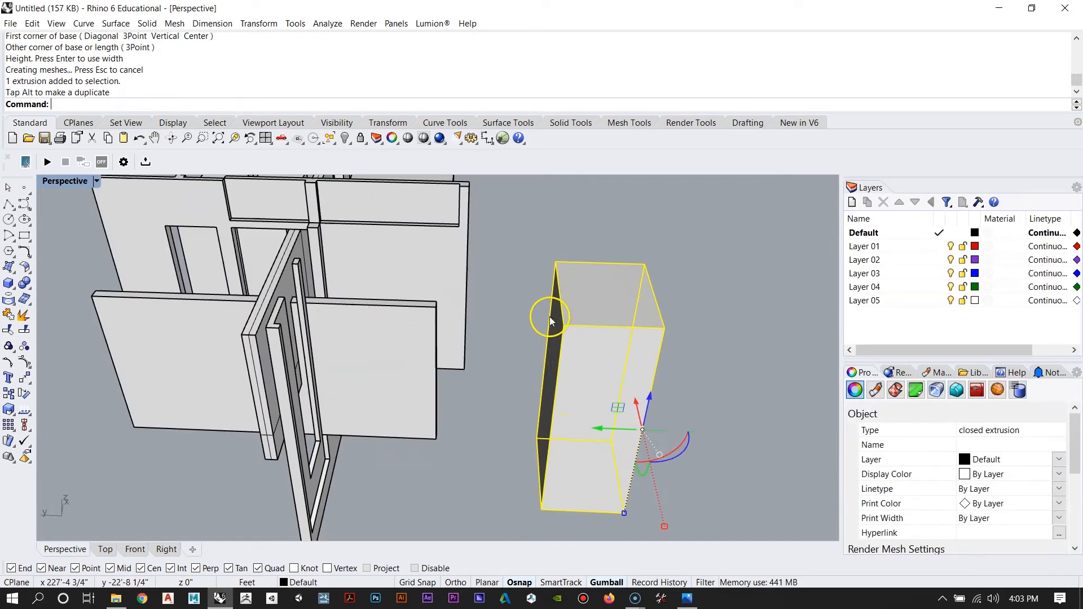
Step: Check the reference drawing and move the tall box toward the assembly until it overlaps the free end of the crossing panel
type("zs")
key("space")
right_click_drag(370, 340, 509, 343)
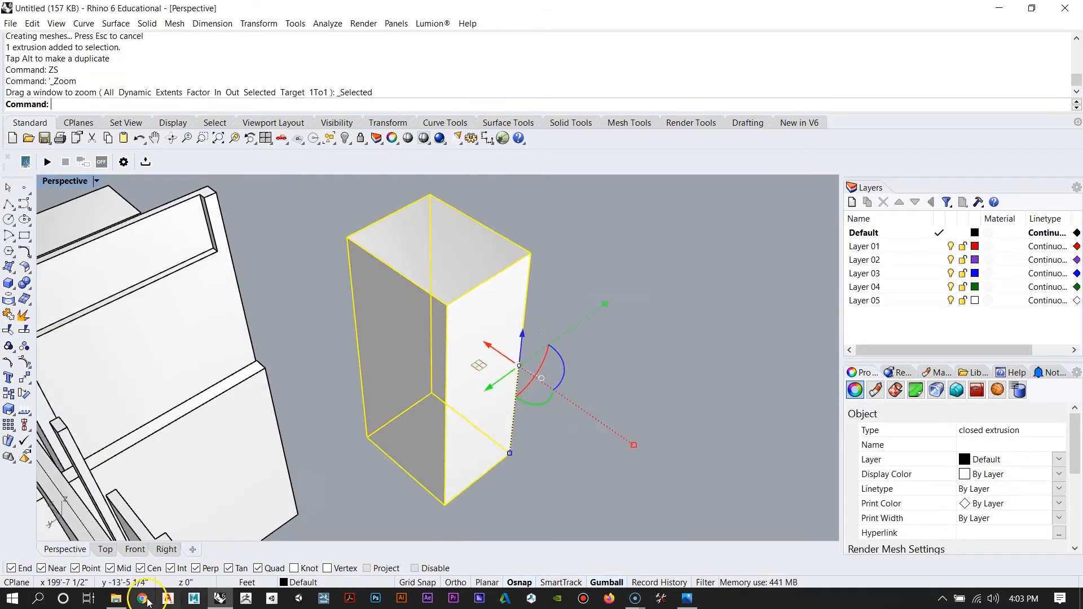
left_click(683, 597)
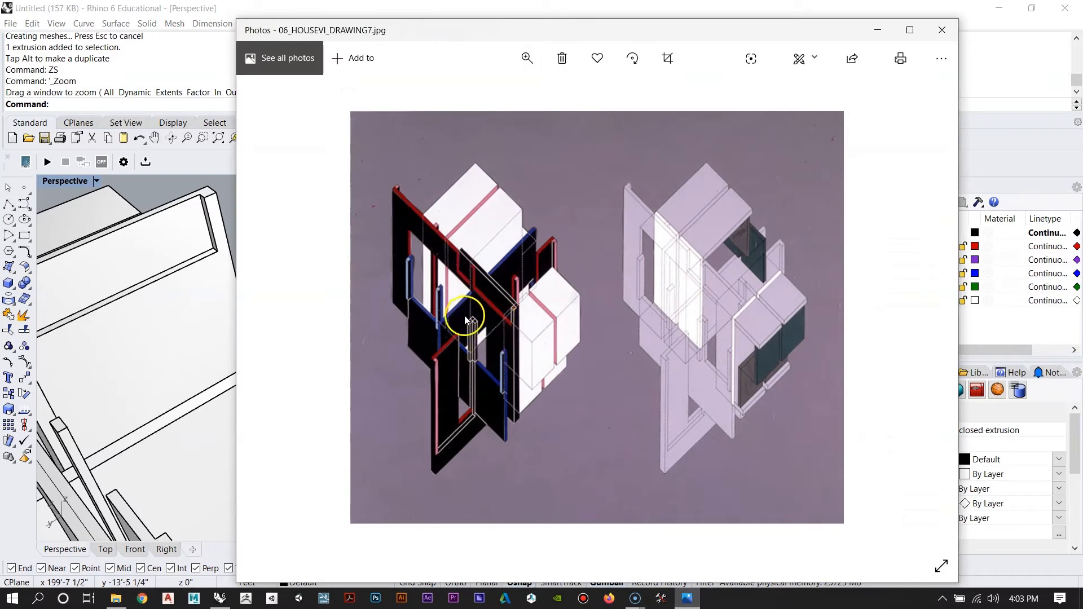
left_click(869, 39)
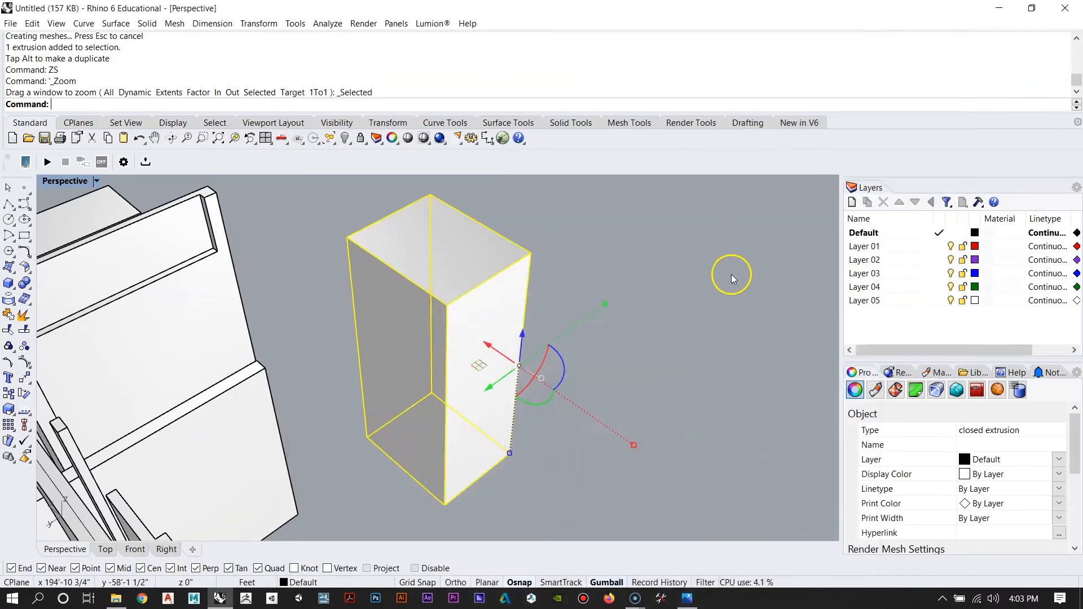
right_click_drag(731, 274, 621, 302)
scroll(553, 310, "down", 5)
left_click_drag(520, 350, 393, 365)
scroll(350, 297, "up", 6)
right_click_drag(631, 372, 556, 367)
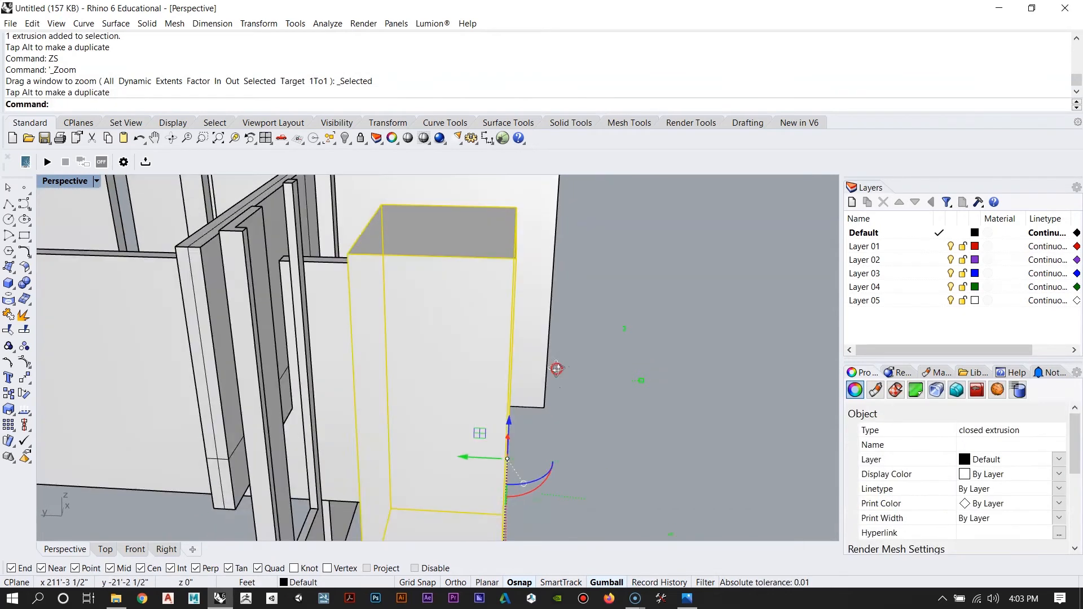
left_click_drag(461, 457, 450, 458)
scroll(371, 385, "down", 6)
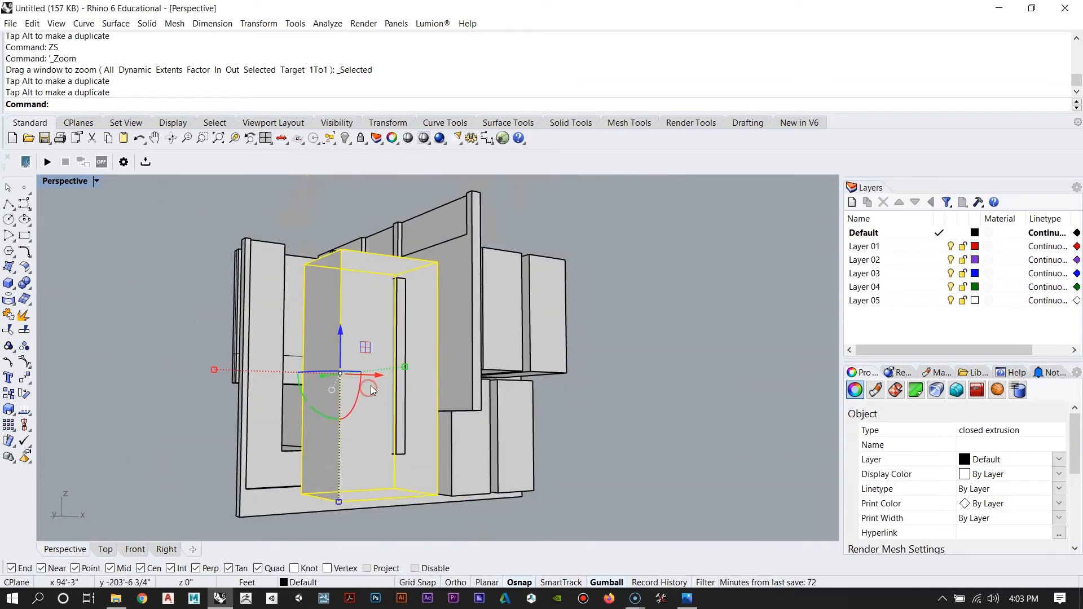
Step: Raise the tall box about 7'-7" and use Move with Vertical=Yes to align its base with the large panel's bottom corner
left_click_drag(339, 327, 343, 289)
left_click_drag(344, 250, 345, 240)
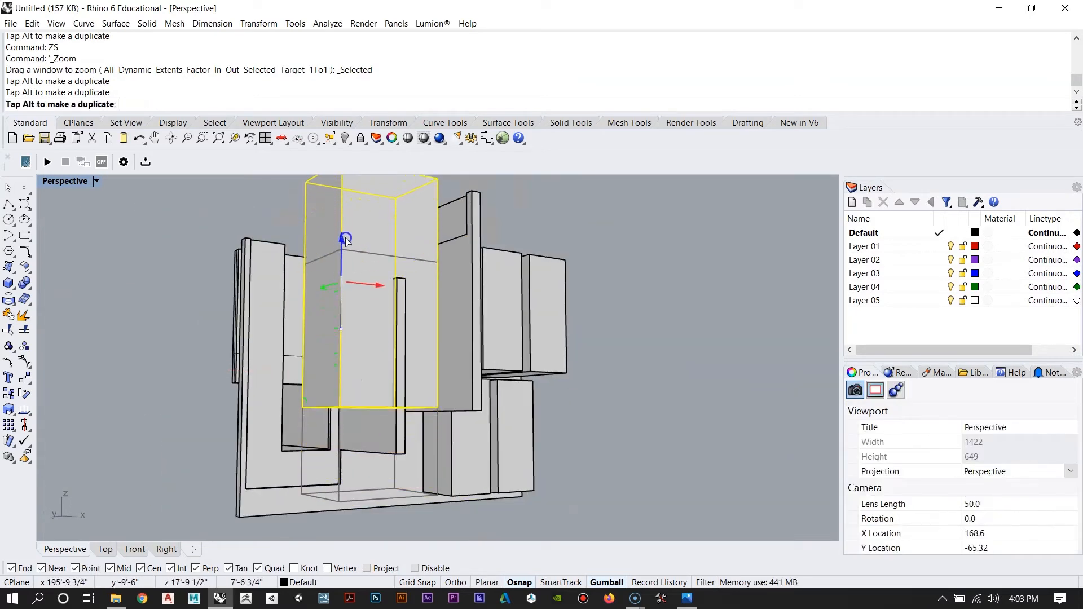
right_click_drag(353, 248, 468, 362)
left_click(469, 362)
type("M")
key("Return")
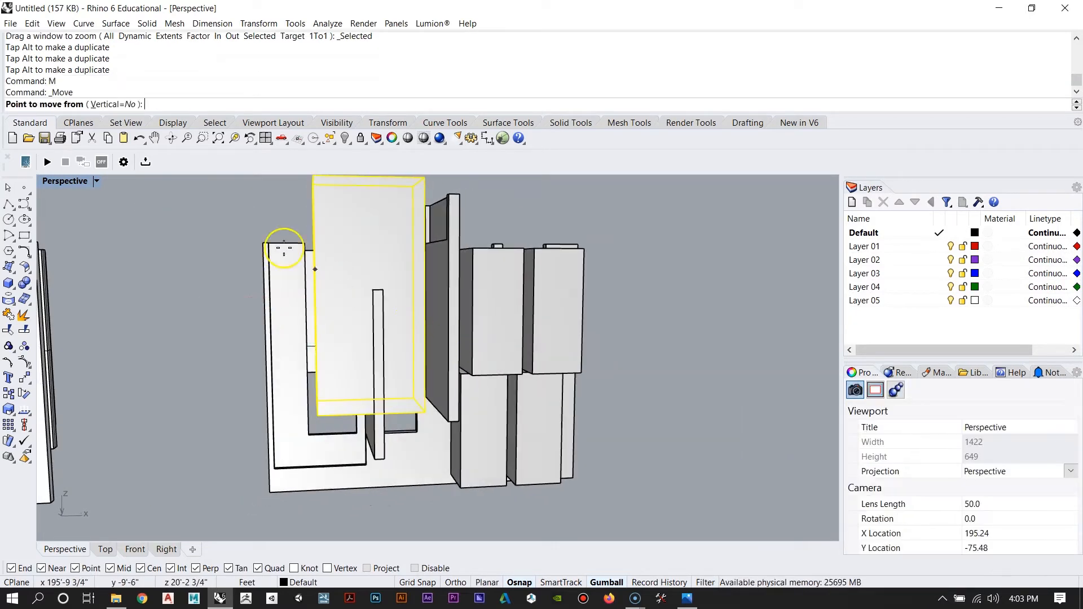
scroll(415, 364, "up", 6)
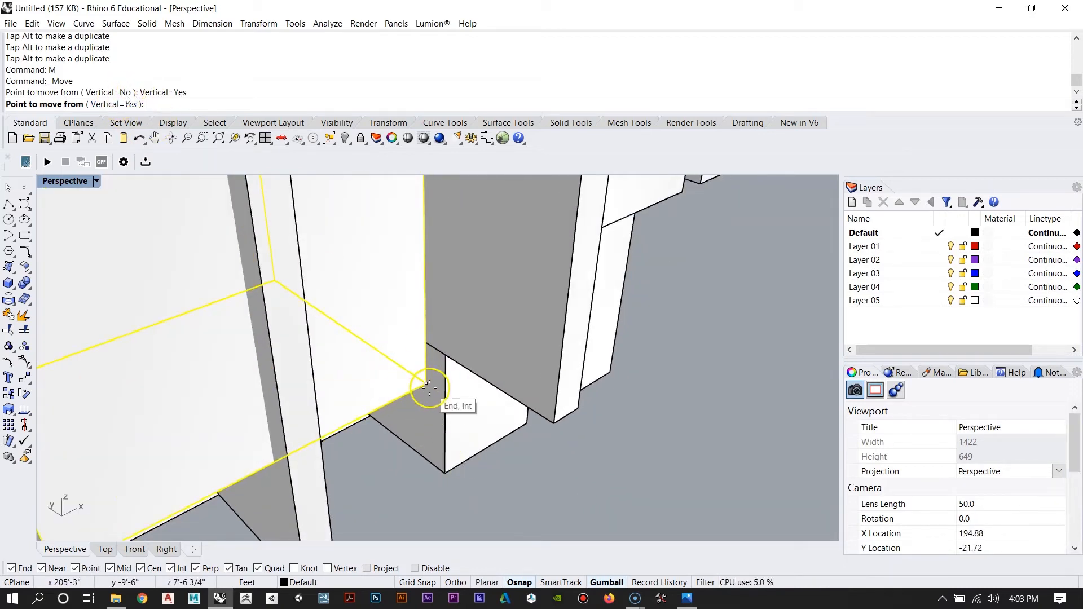
left_click(555, 426)
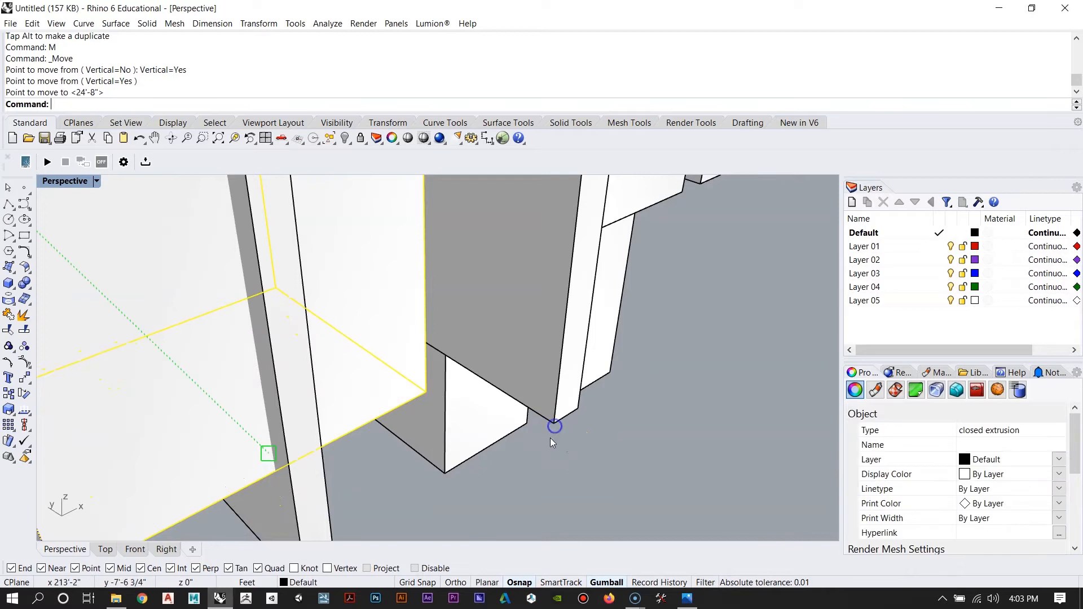
Step: Shift the selected box slightly along the Y axis and deselect it
scroll(534, 316, "down", 5)
scroll(529, 404, "up", 8)
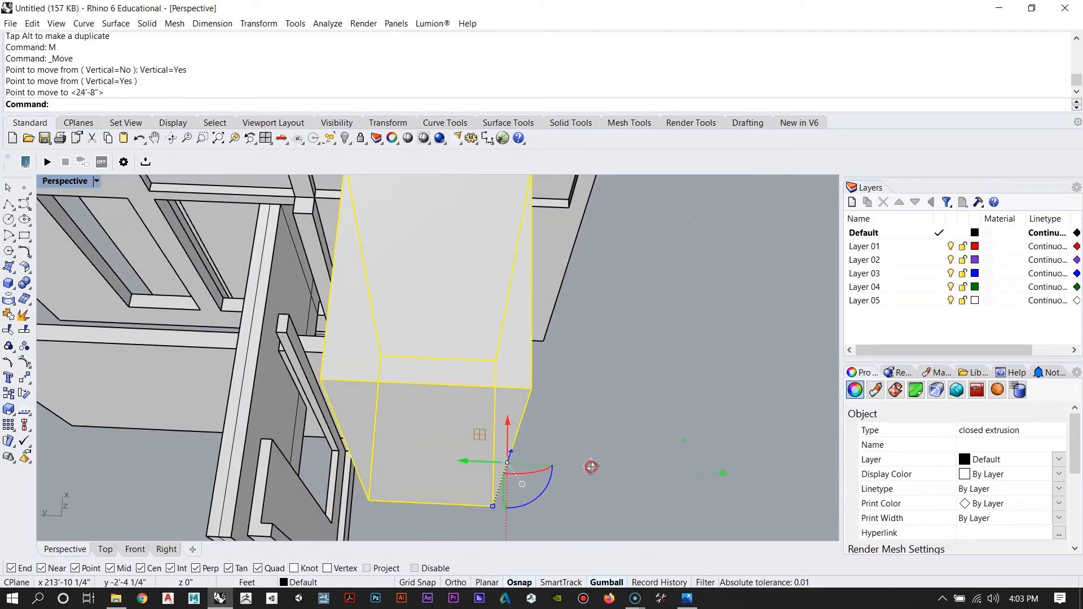
left_click_drag(453, 465, 452, 462)
right_click_drag(660, 394, 478, 373)
right_click_drag(525, 428, 512, 378)
scroll(550, 339, "down", 6)
key("Escape")
Step: Scale the large box in one direction with Scale1D, snapping its side to the corner of the thin upright beside the central wall
scroll(515, 376, "up", 3)
left_click(513, 377)
right_click(517, 371)
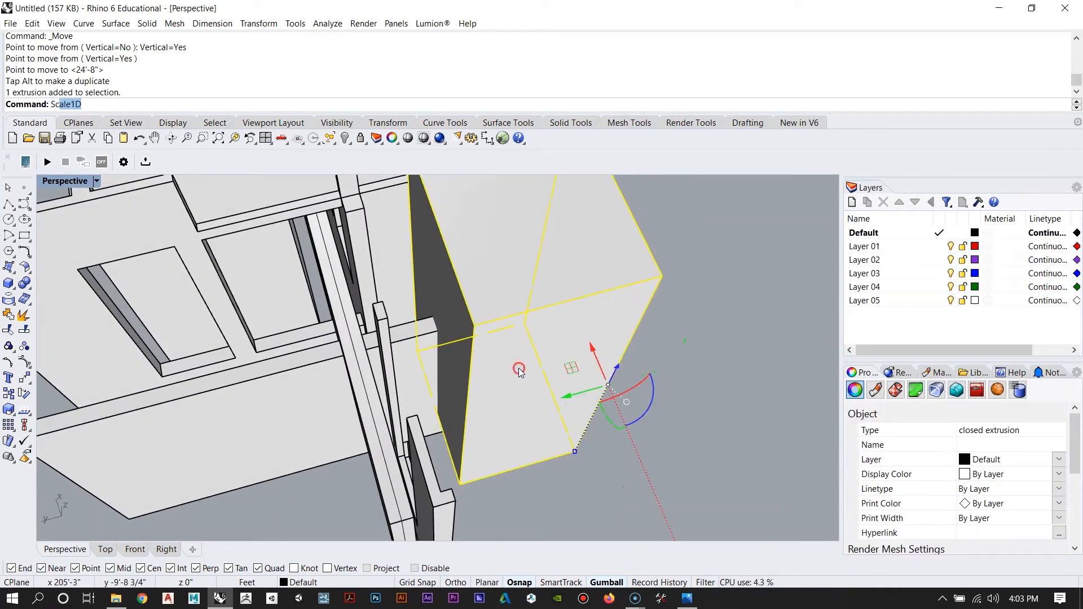
scroll(519, 372, "down", 2)
scroll(544, 418, "up", 3)
right_click_drag(532, 445, 417, 461)
right_click_drag(323, 247, 395, 299)
scroll(381, 339, "up", 5)
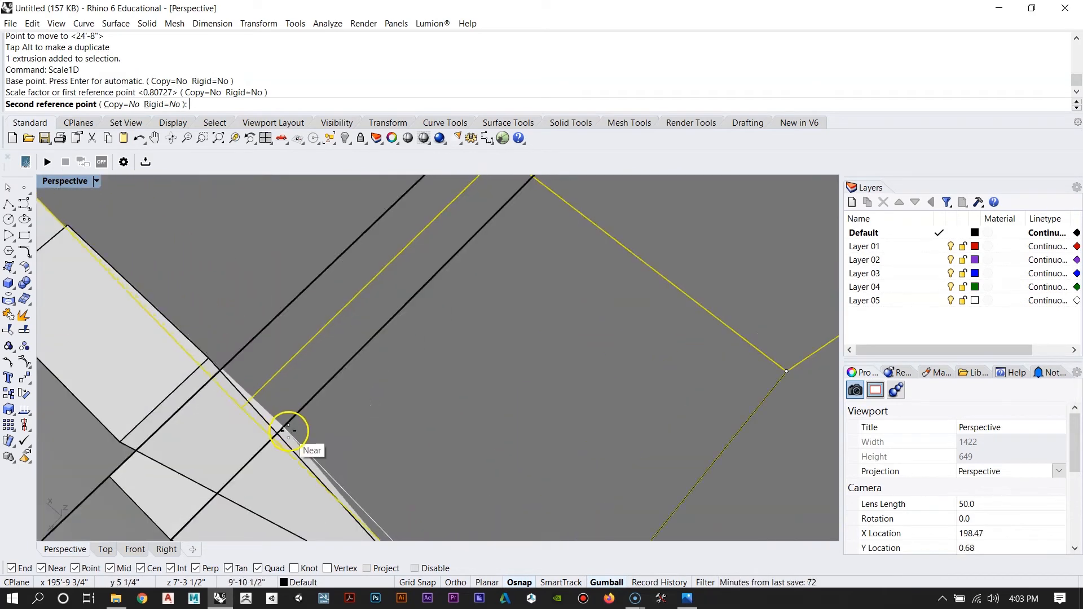
scroll(316, 427, "down", 3)
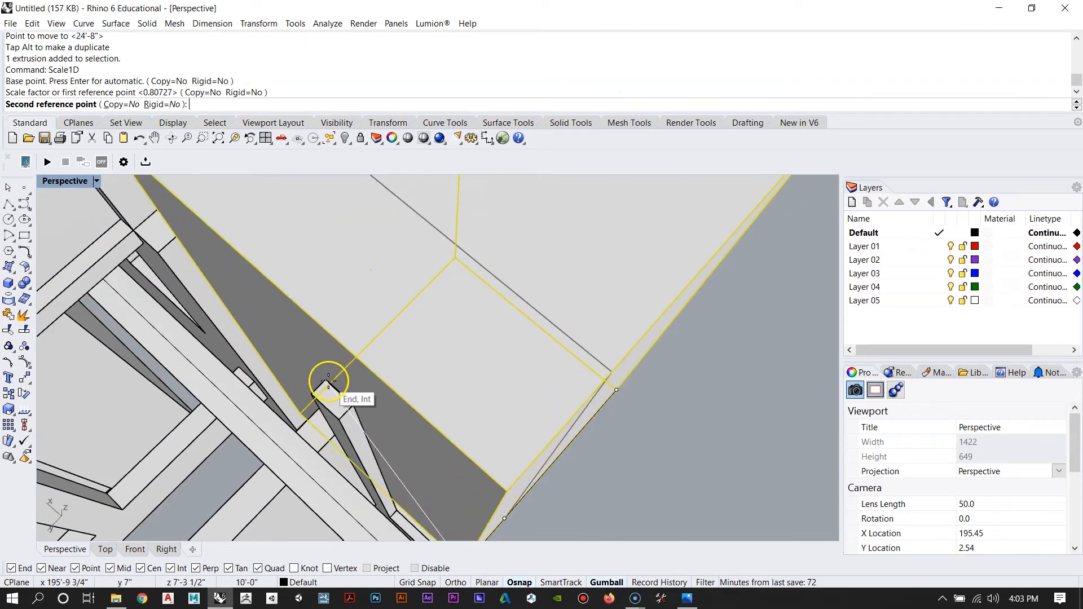
left_click(327, 381)
Step: Copy the large box along the Y axis to the opposite side of the central wall
right_click_drag(319, 379, 563, 337)
left_click(504, 342)
scroll(503, 354, "down", 3)
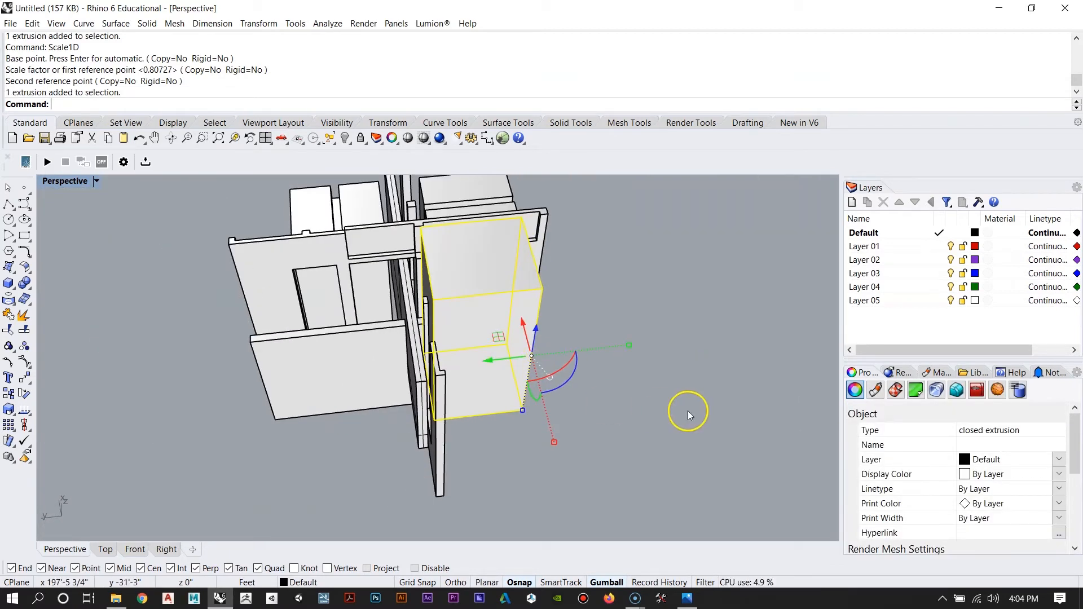
type("copy")
key("Return")
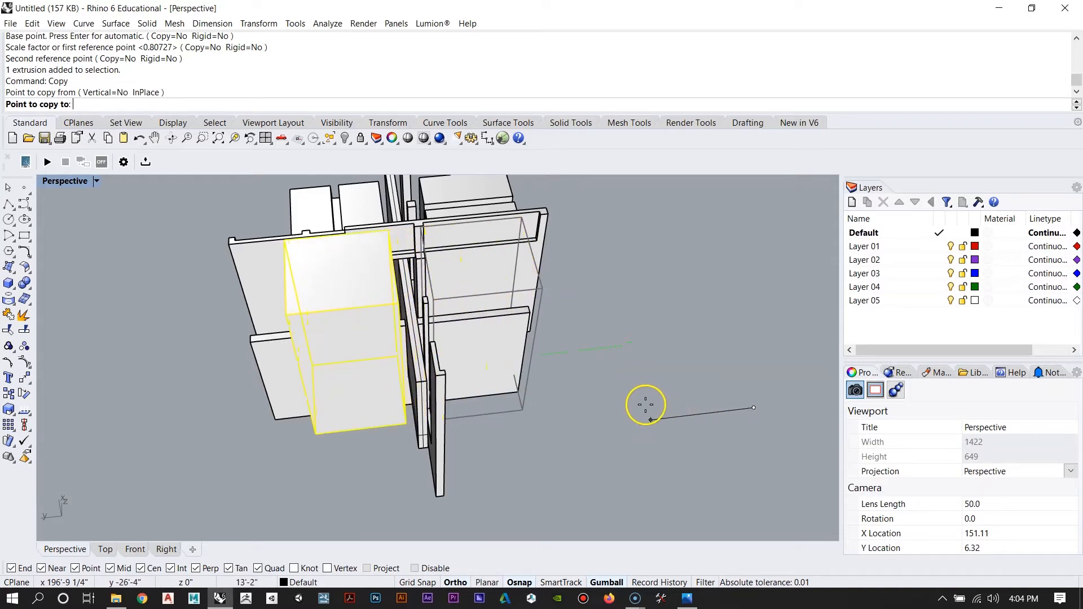
key("Escape")
Step: Narrow the copied box along the Y axis with Scale1D, anchoring the scale at its lower corner nearest the central wall
scroll(346, 301, "up", 9)
right_click_drag(575, 397, 529, 403)
scroll(461, 390, "down", 10)
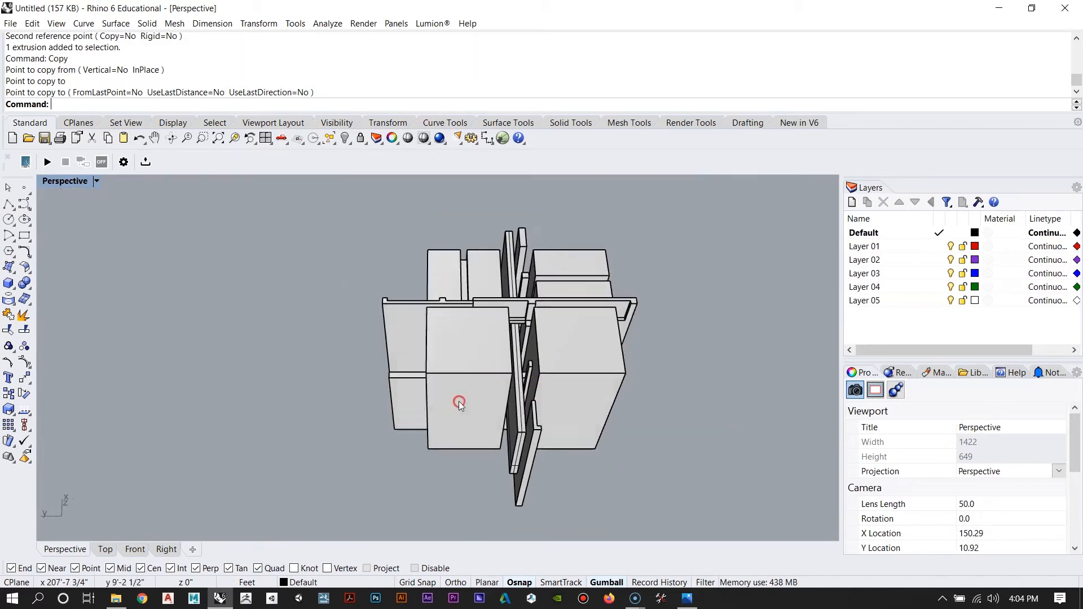
scroll(471, 389, "up", 3)
left_click(470, 384)
key("Return")
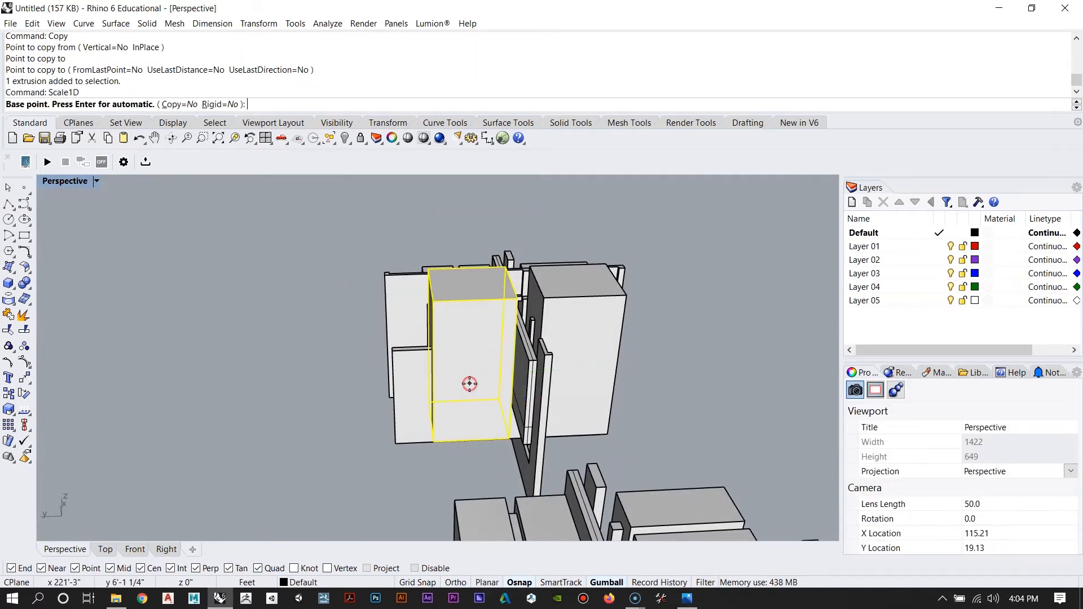
scroll(507, 430, "up", 6)
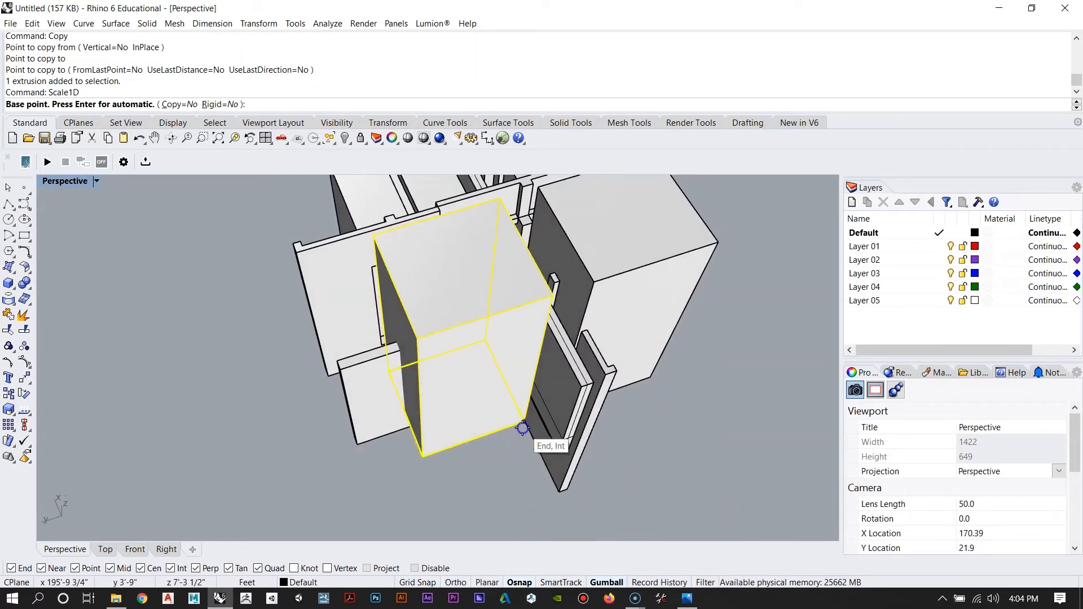
left_click(434, 453)
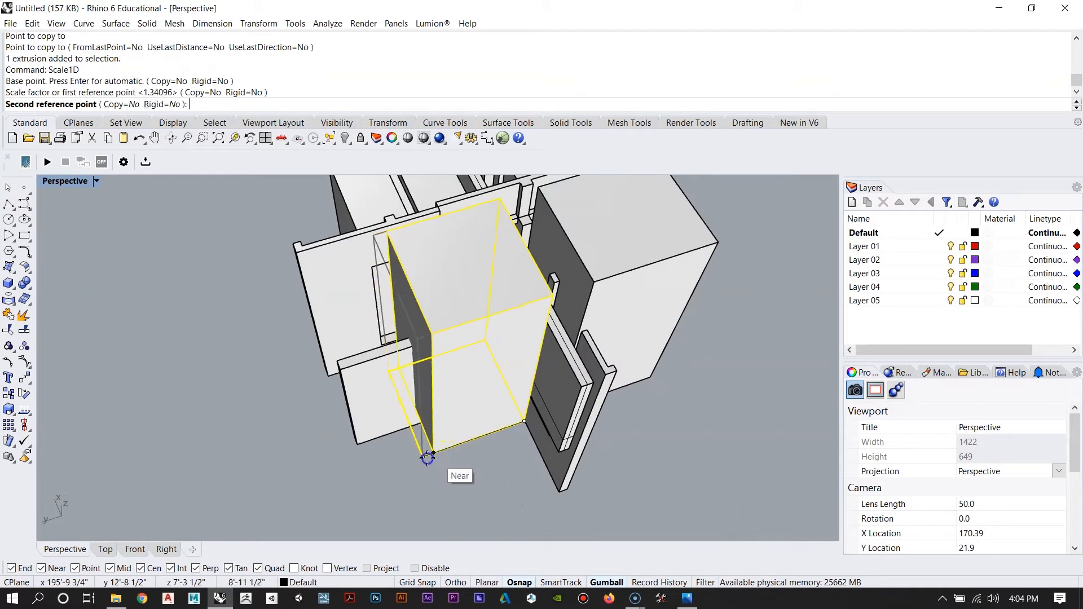
left_click(457, 463)
right_click_drag(459, 459, 473, 420)
key("Escape")
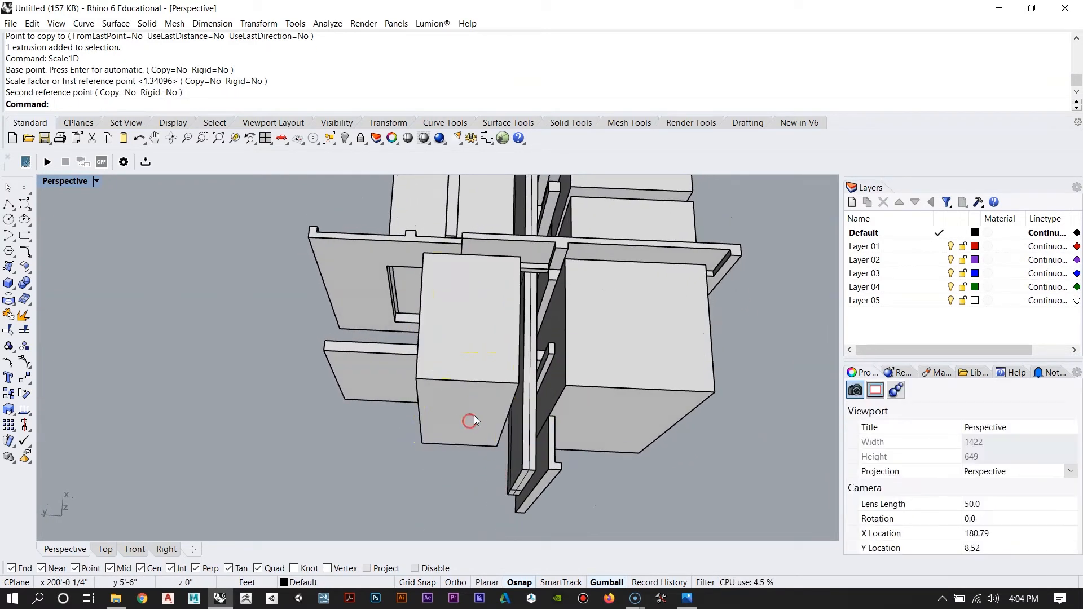
Step: Copy the narrowed box outward along the Y axis, leaving a thin gap between the two boxes
left_click(474, 412)
type("Copy")
key("Return")
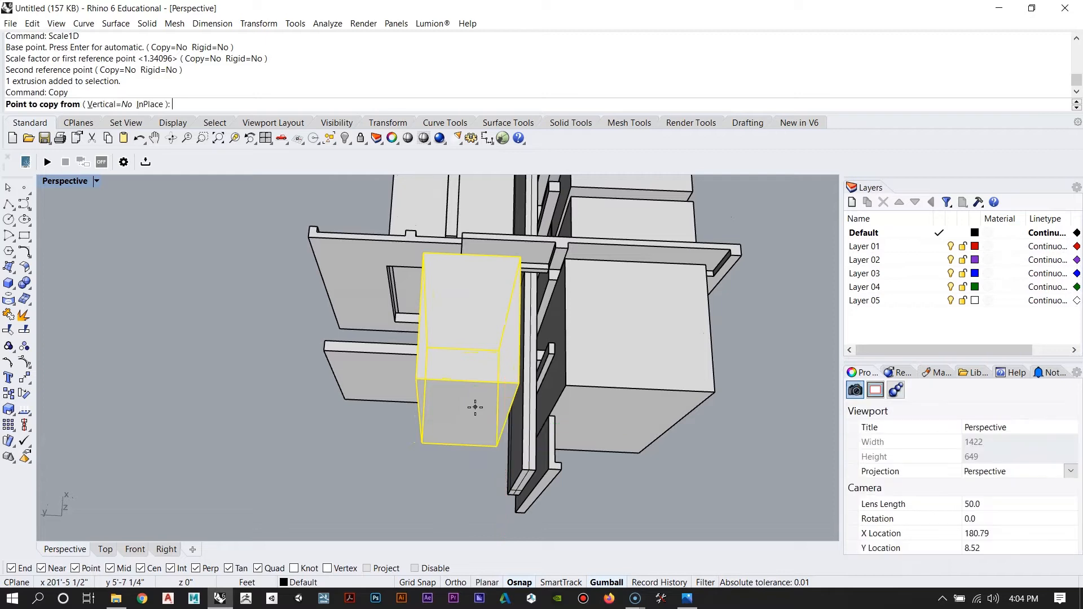
left_click(452, 508)
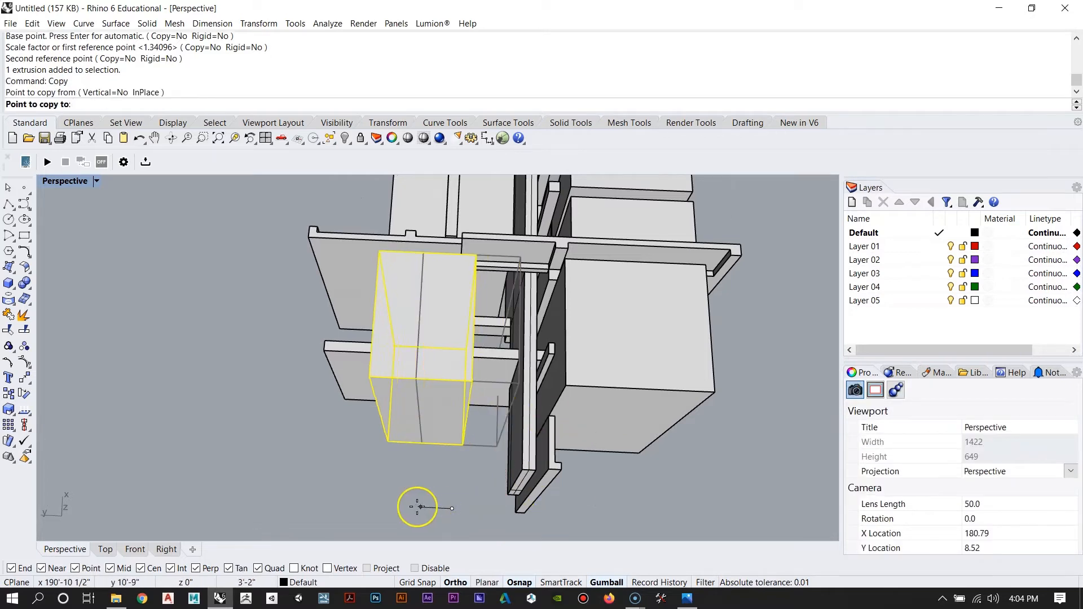
left_click(376, 503)
scroll(411, 483, "up", 8)
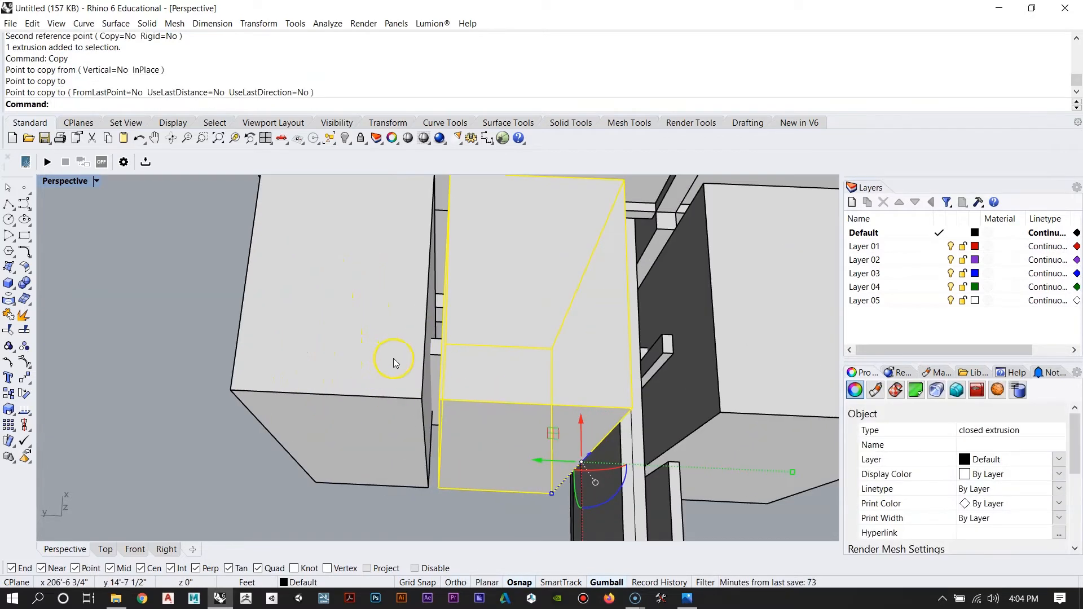
key("Escape")
Step: Scale the outermost box in one direction with Scale1D from its lower corner next to the gap, so the end of the wall panel stays outside it
scroll(416, 335, "down", 10)
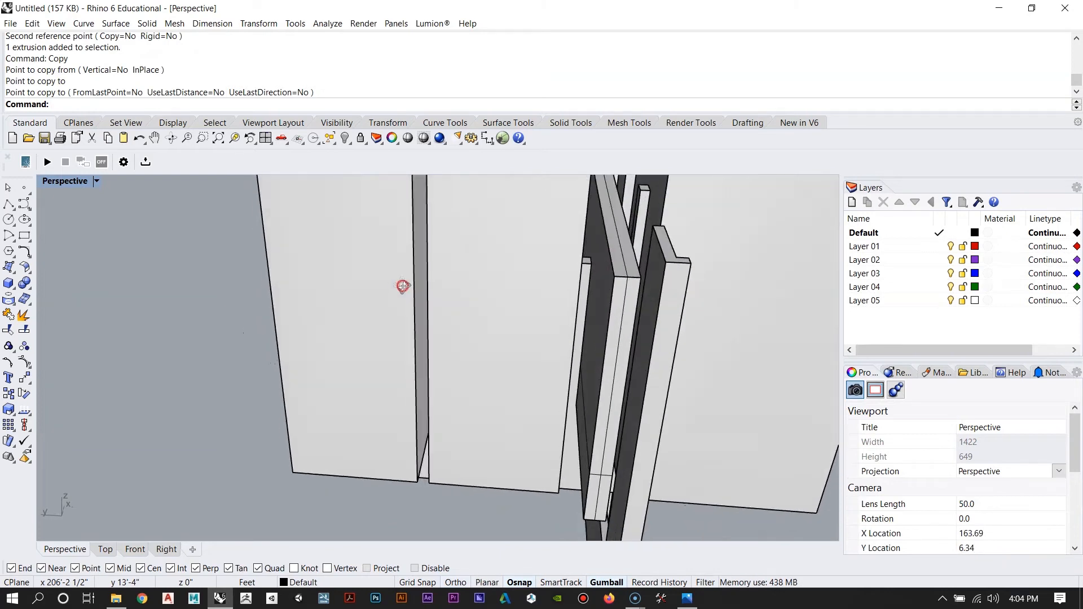
scroll(408, 333, "up", 8)
left_click(464, 378)
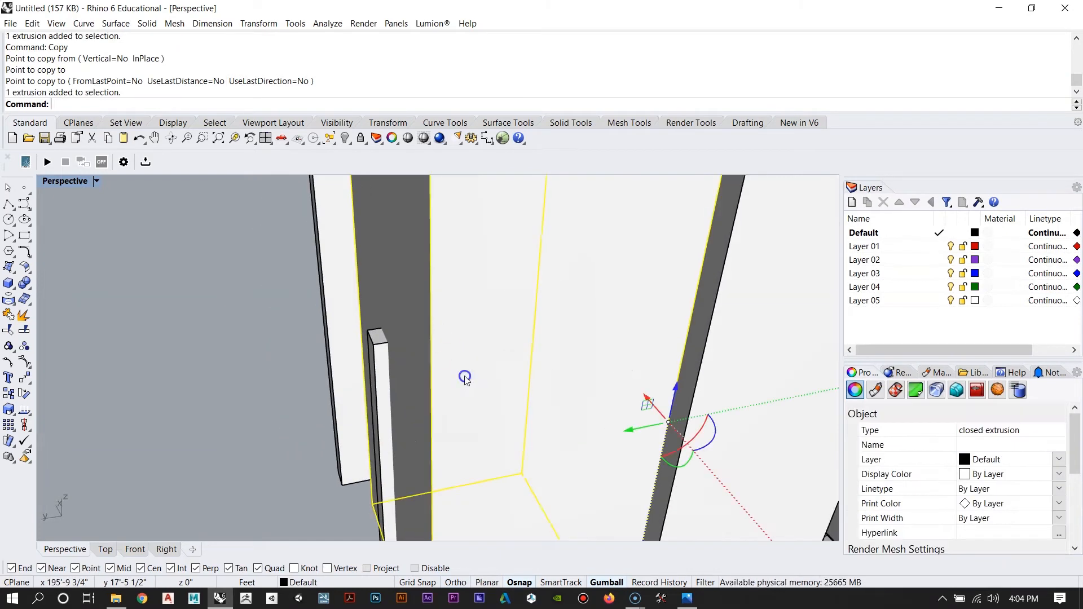
type("Scale1D")
key("Return")
scroll(465, 376, "down", 8)
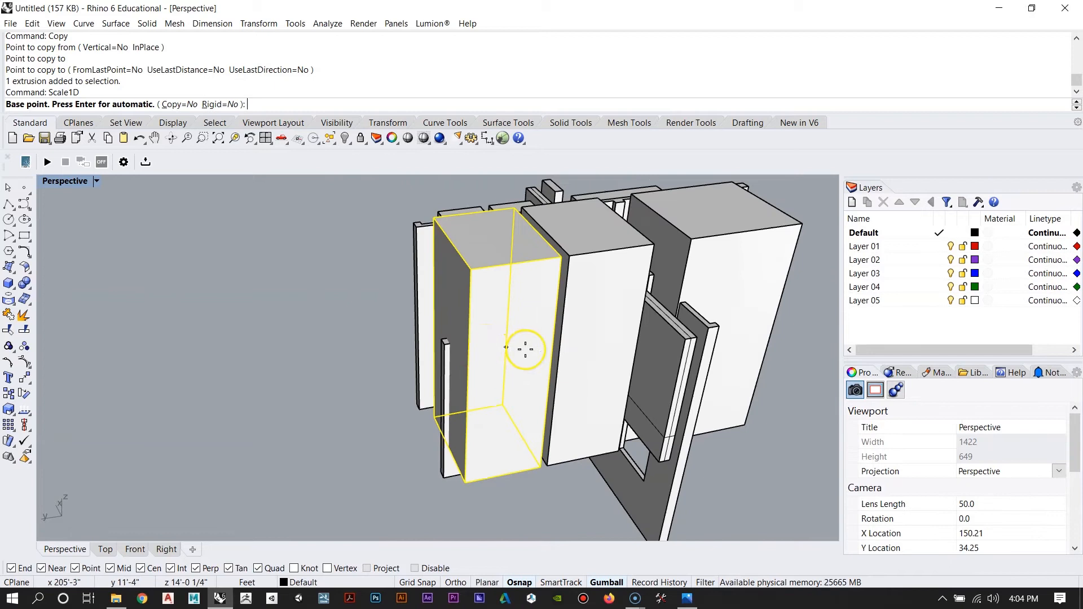
scroll(443, 338, "up", 8)
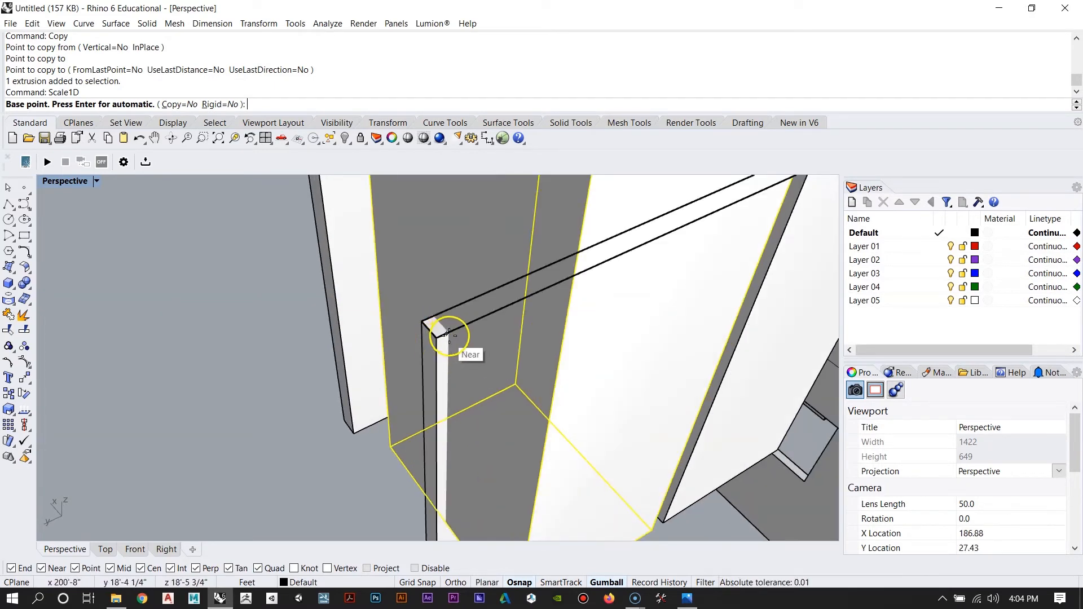
scroll(435, 338, "down", 8)
scroll(490, 451, "up", 8)
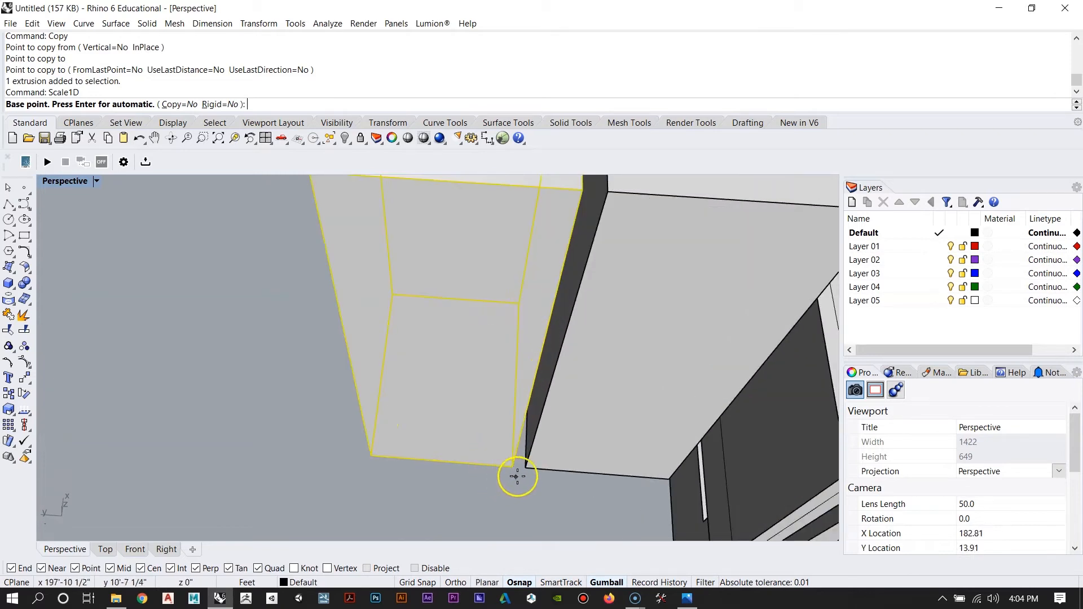
right_click_drag(370, 464, 423, 490)
left_click(419, 496)
key("Escape")
Step: Subtract the three boxes from the long wall panel running through them with BooleanDifference, using DeleteInput=No
scroll(383, 333, "down", 5)
right_click_drag(398, 393, 595, 333)
left_click(595, 334)
right_click_drag(392, 252, 471, 393)
key("Escape")
scroll(376, 325, "down", 3)
scroll(376, 325, "up", 4)
scroll(478, 353, "down", 3)
scroll(460, 344, "up", 3)
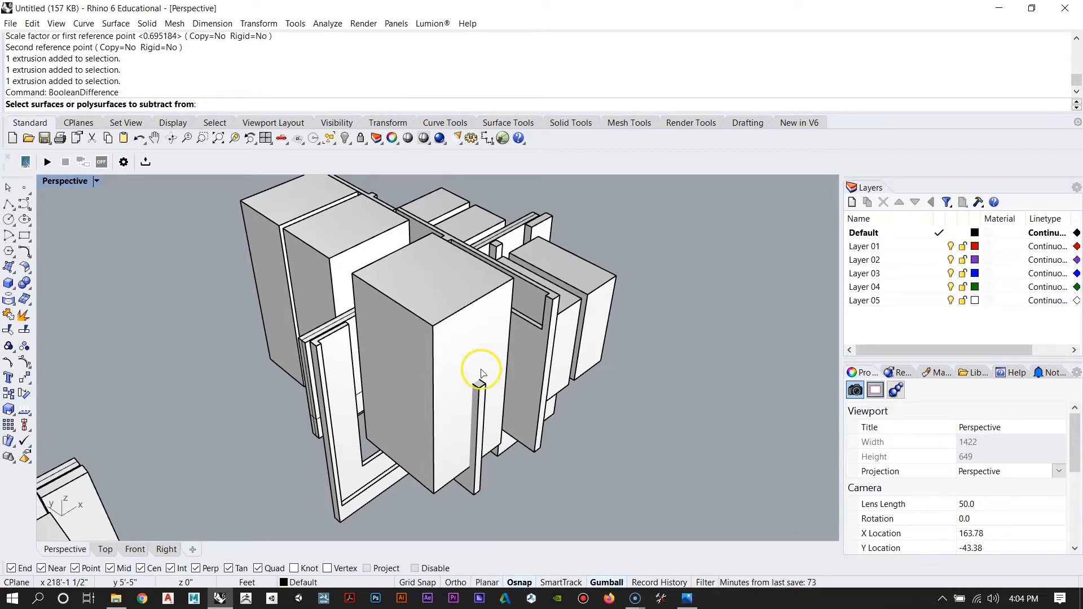
right_click_drag(268, 338, 299, 326)
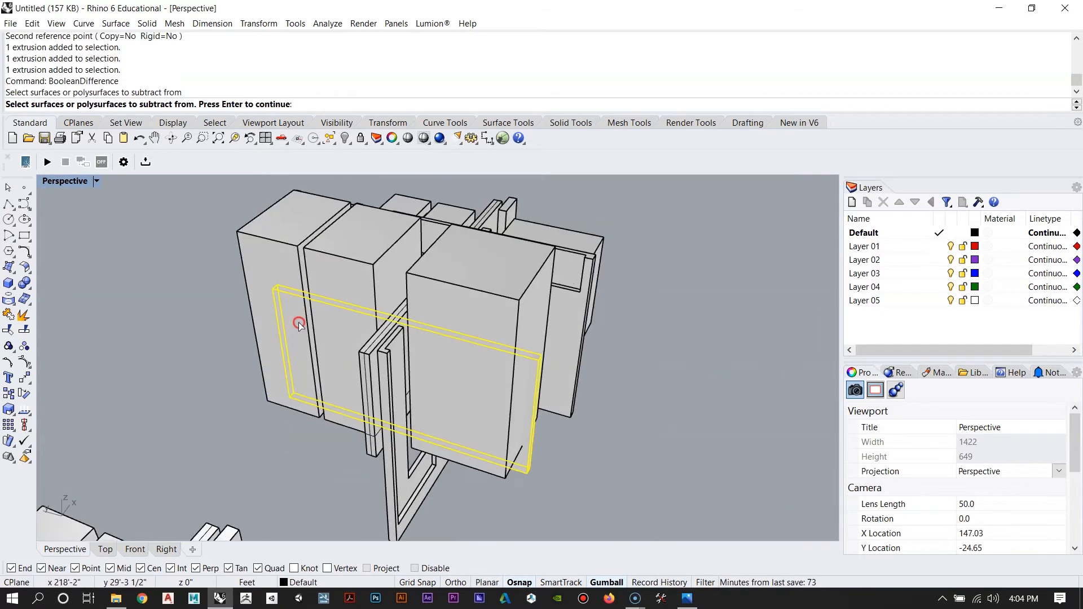
right_click(353, 292)
Step: Select the three cutting boxes and delete them
left_click(446, 293)
left_click(289, 231)
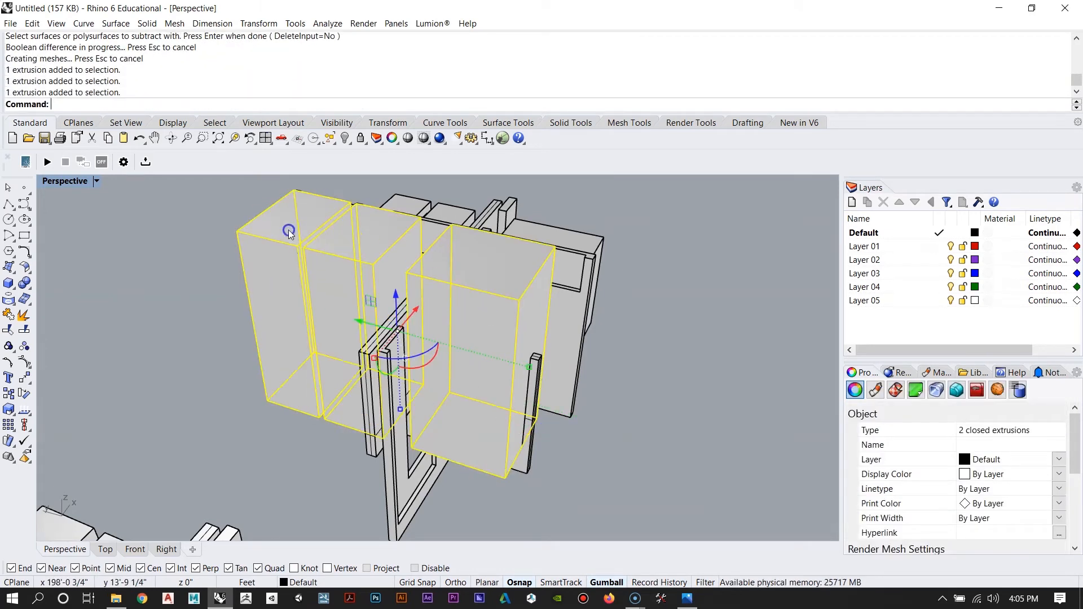
key("Delete")
Step: Inspect the cut wall panel and the neighbouring uprights from several angles
scroll(354, 347, "up", 5)
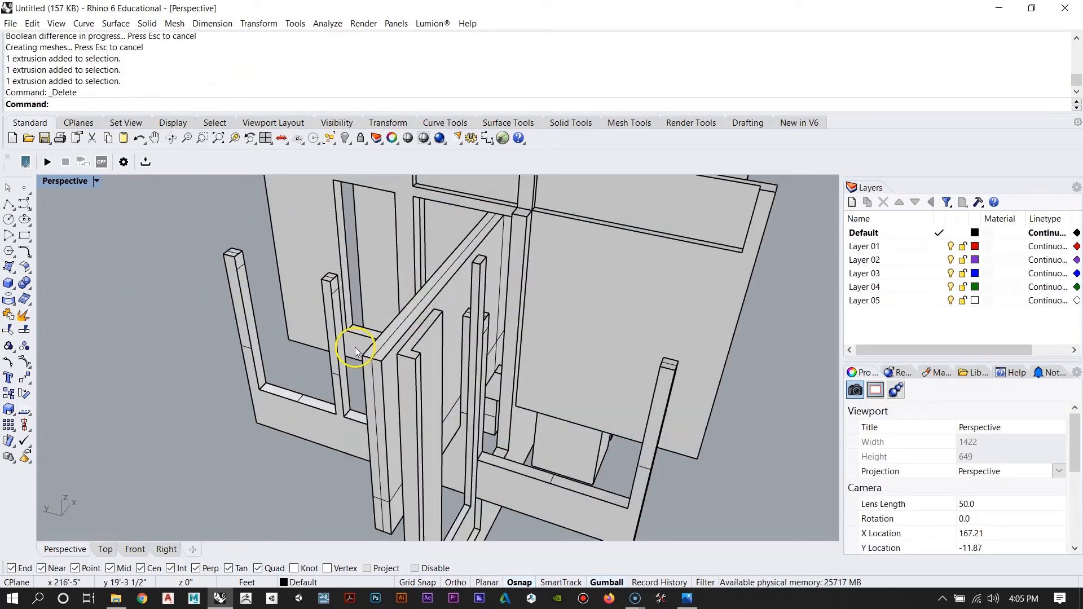
right_click_drag(405, 361, 256, 344)
right_click_drag(254, 382, 302, 326)
scroll(394, 297, "up", 5)
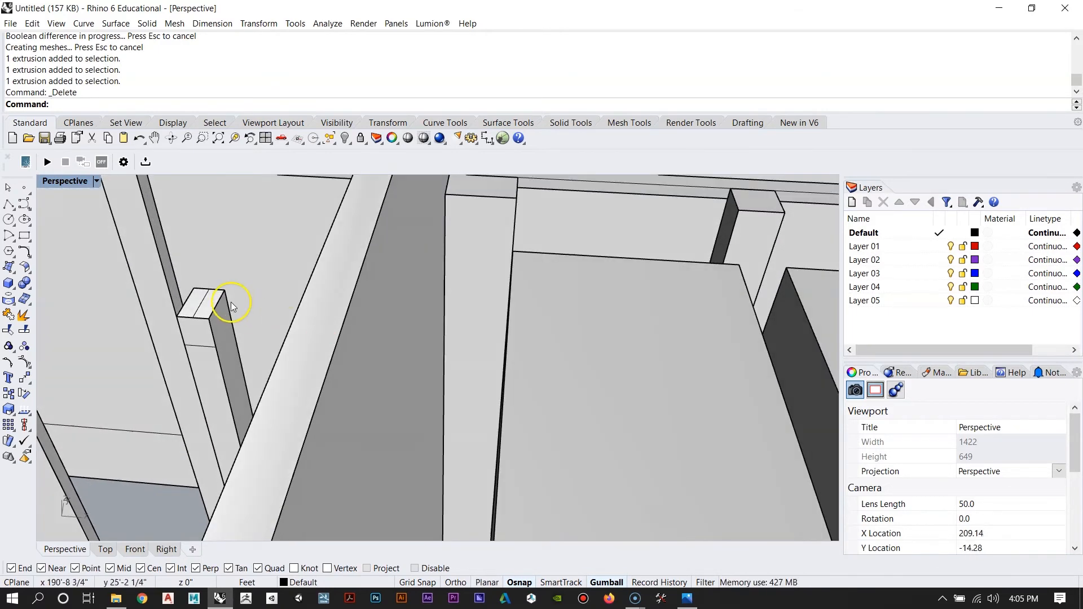
left_click(226, 304)
scroll(479, 290, "down", 5)
key("Escape")
right_click_drag(506, 297, 341, 431)
scroll(485, 372, "down", 6)
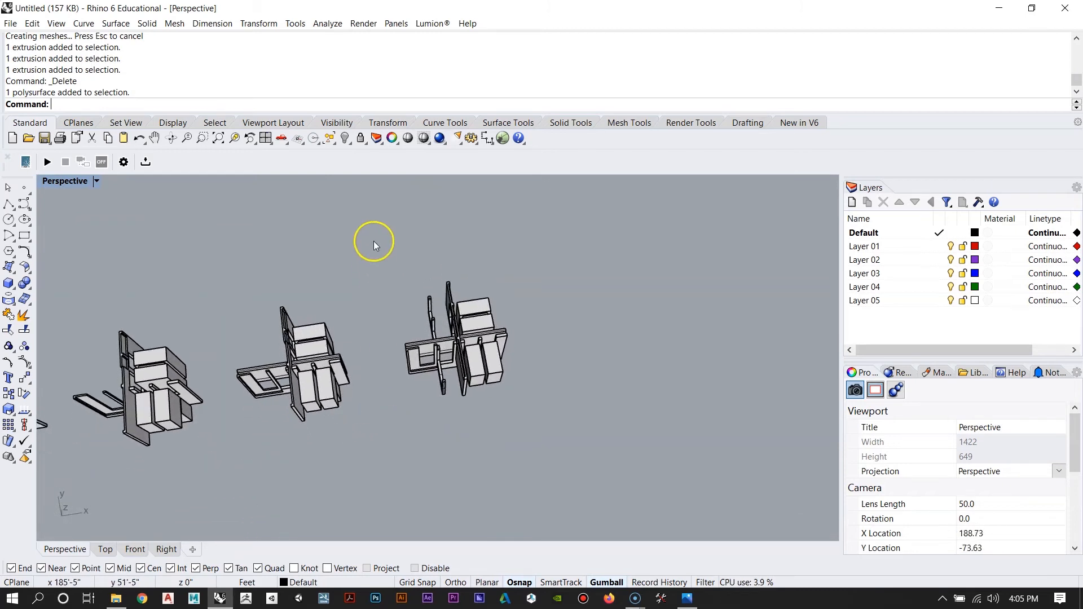
Step: Select the whole last module and nudge it slightly along the X axis toward the neighbouring module
left_click_drag(374, 241, 561, 463)
left_click_drag(499, 338, 495, 339)
left_click(571, 339)
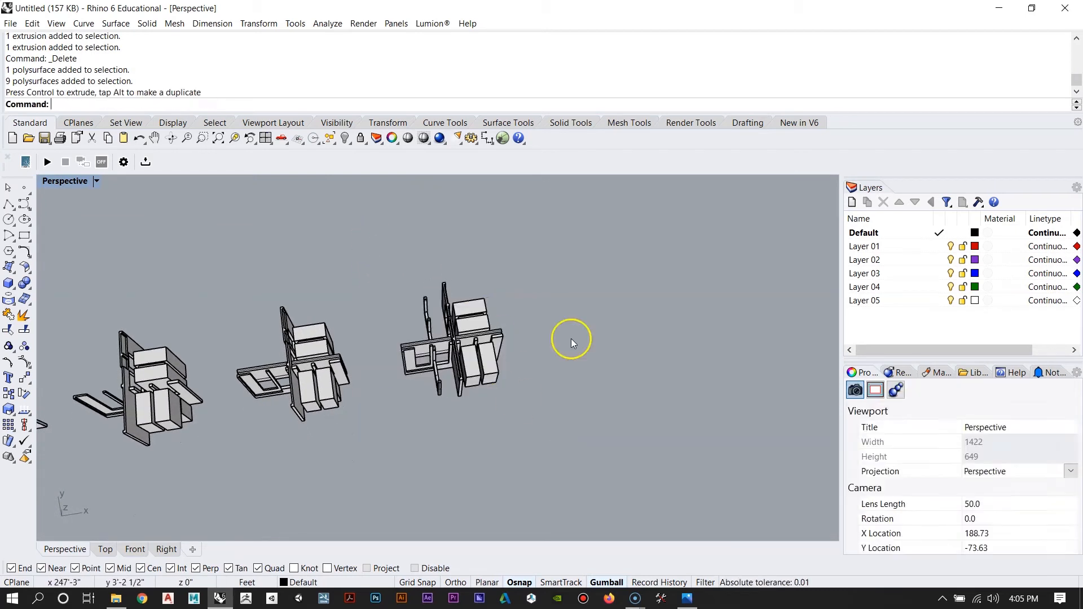
Step: Copy the last module along the X axis to start the next stage at the end of the row
scroll(571, 339, "down", 8)
right_click_drag(481, 346, 525, 348)
scroll(526, 348, "up", 4)
left_click_drag(458, 257, 615, 439)
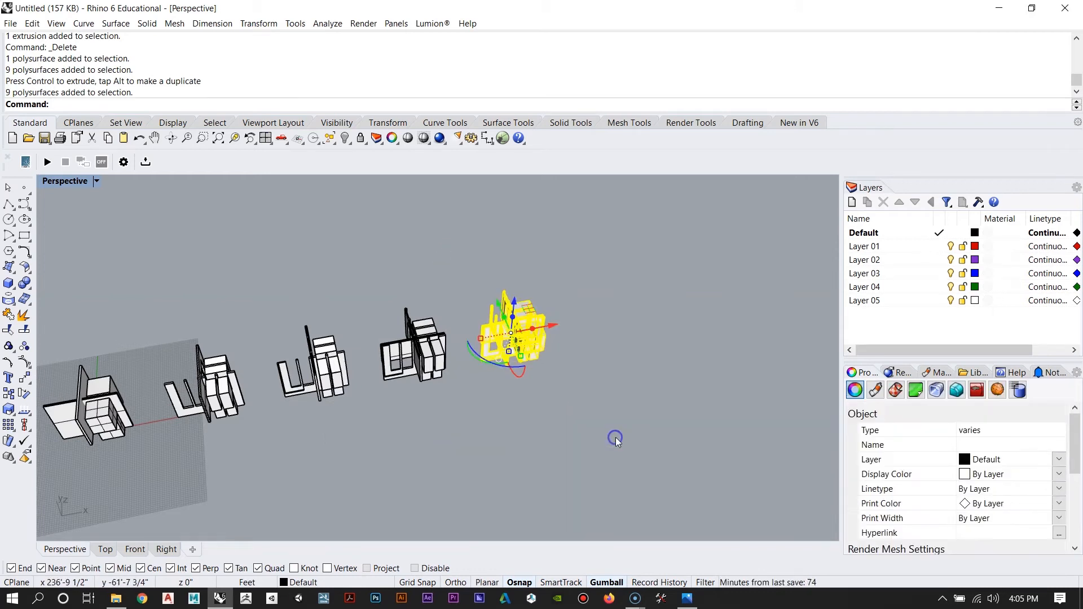
key("Return")
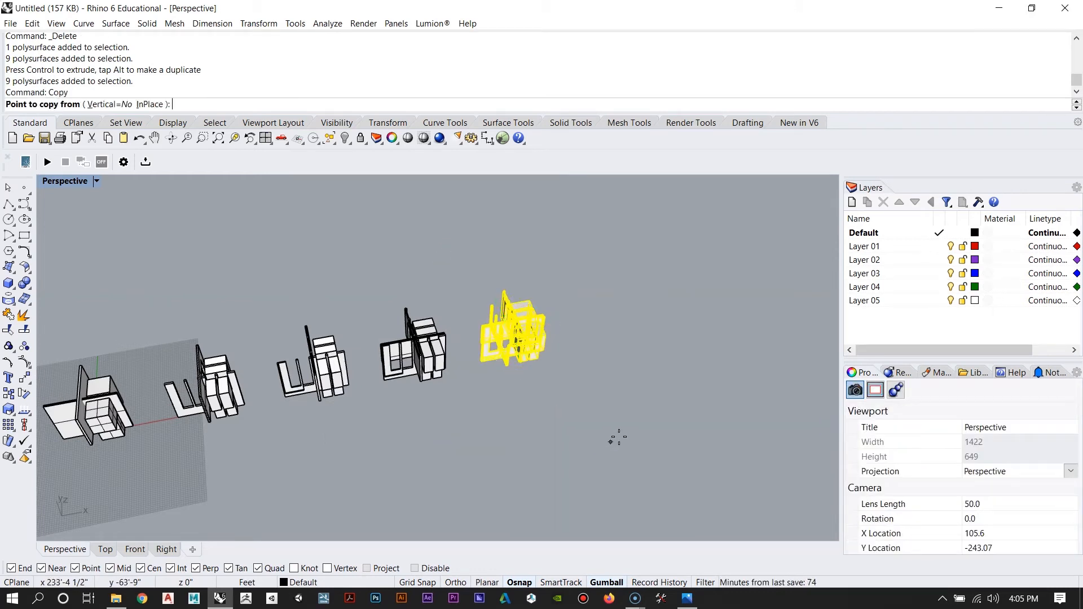
left_click(685, 438, "shift")
key("Return")
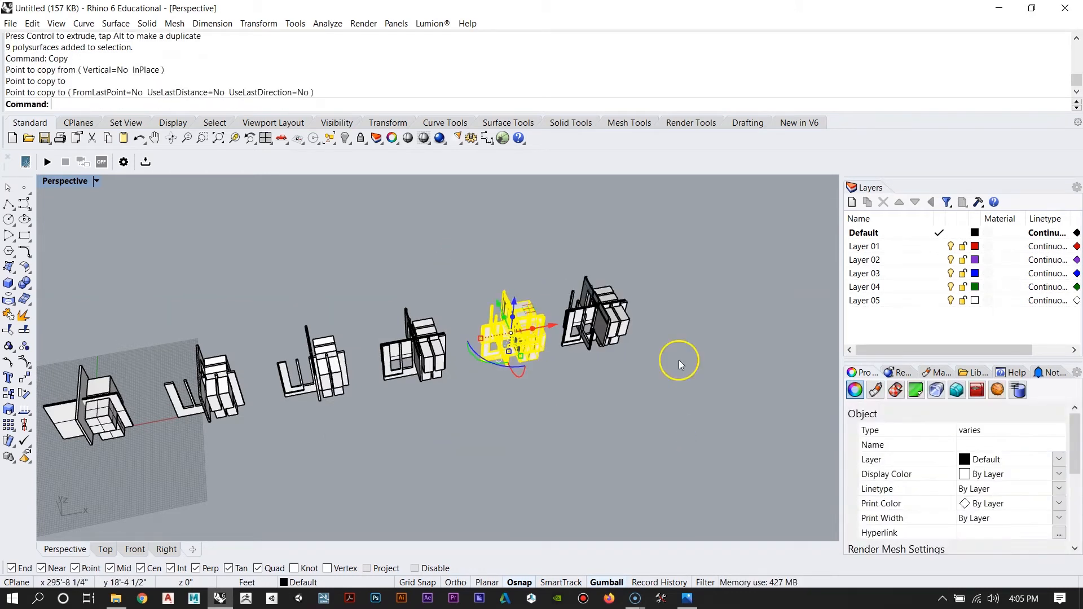
left_click(679, 361)
Step: Check the new copy against the reference drawing 06_HOUSEVI_DRAWING7.jpg in Photos and return to Rhino
scroll(626, 355, "up", 5)
scroll(459, 380, "down", 5)
right_click_drag(596, 372, 479, 429)
scroll(459, 380, "up", 5)
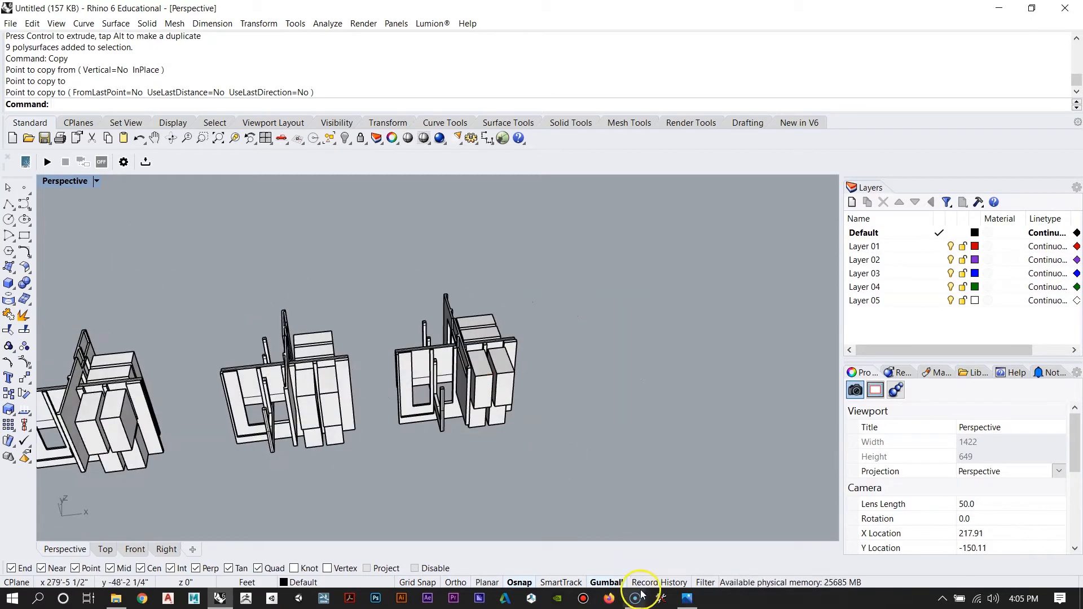
left_click(687, 599)
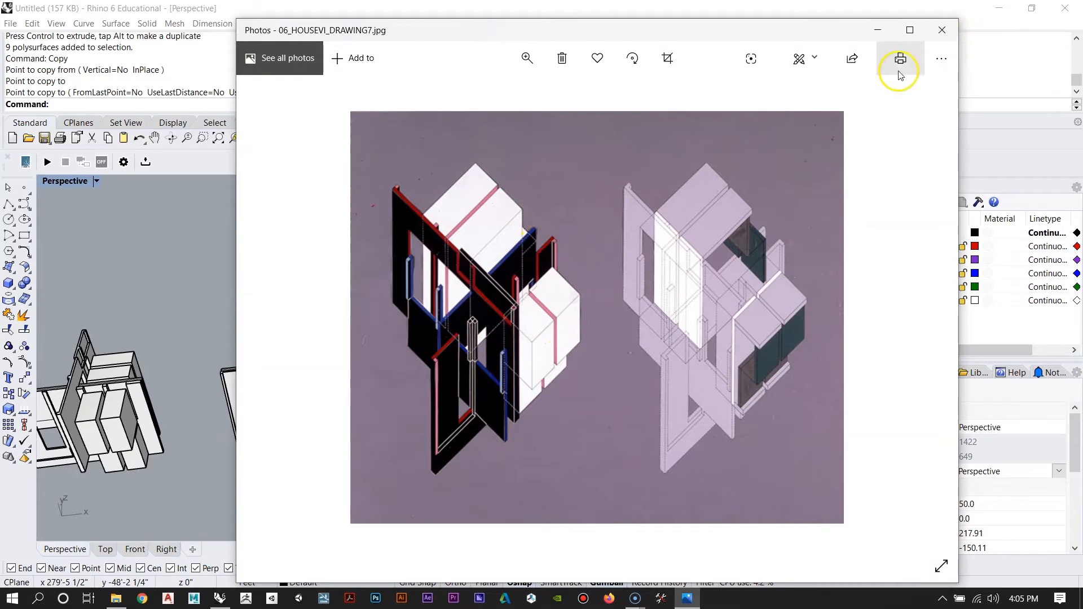
left_click(878, 30)
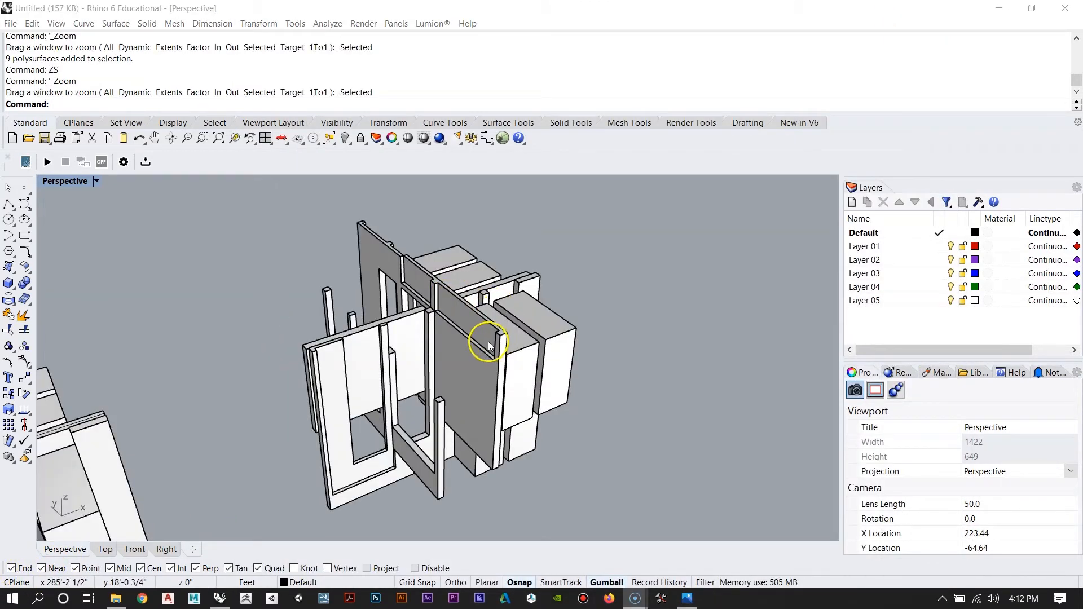
Step: Inspect the newest module from different angles and compare it once more with the House VI drawing in Photos
mouse_move(483, 339)
right_mouse_down()
mouse_move(440, 386)
mouse_move(488, 375)
mouse_move(483, 318)
mouse_move(459, 341)
mouse_move(475, 332)
right_mouse_up()
scroll(534, 373, "down", 4)
right_click_drag(533, 373, 441, 407)
scroll(442, 375, "down", 4)
scroll(472, 392, "up", 4)
scroll(466, 356, "up", 8)
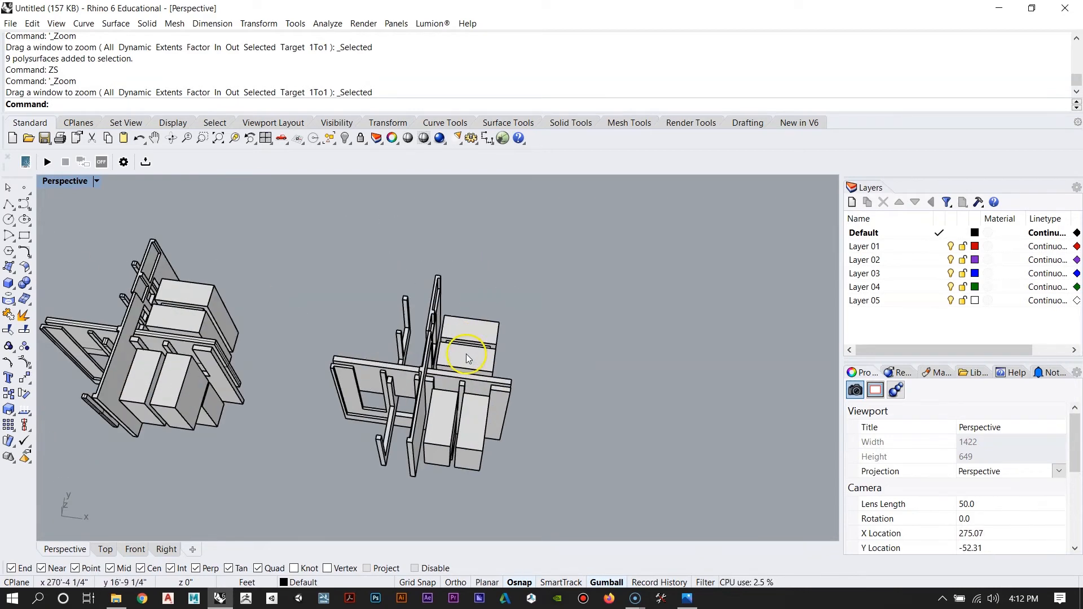
left_click(688, 600)
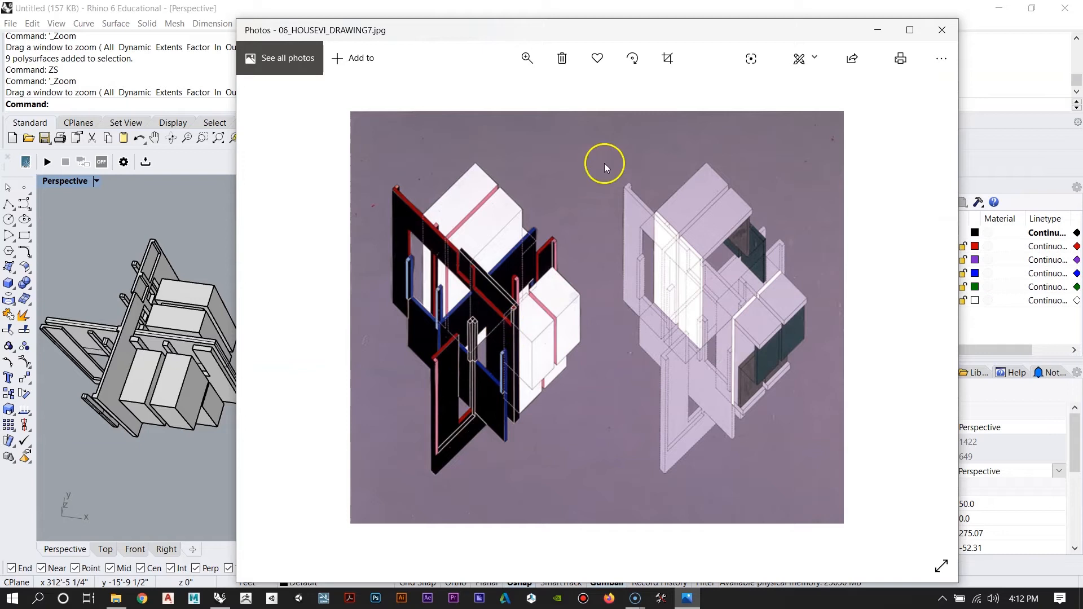
left_click(877, 31)
scroll(428, 367, "up", 6)
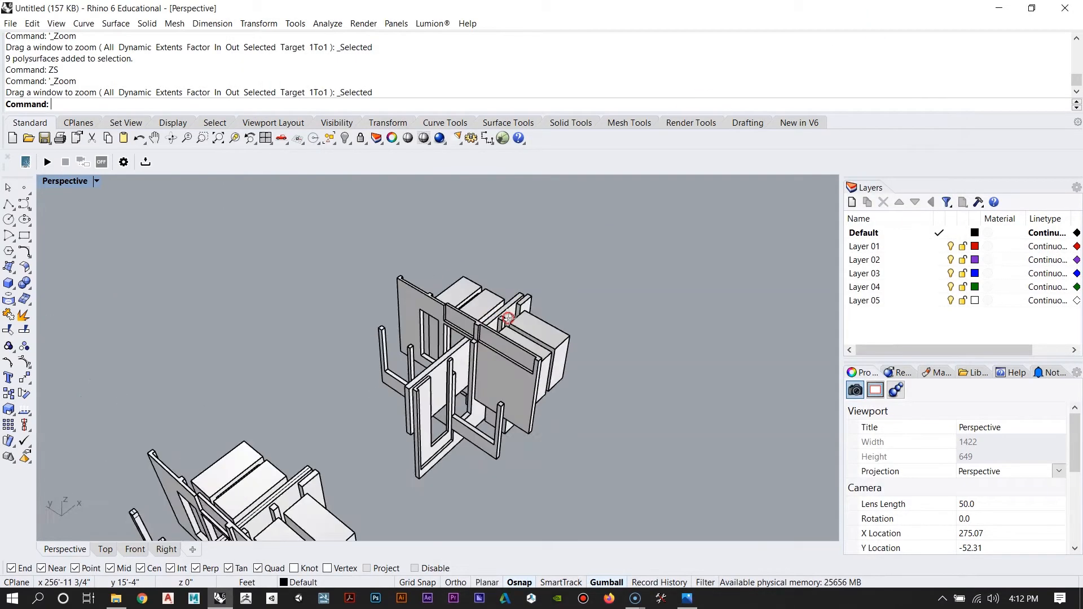
Step: Examine the crossing wall panels, frames and posts of the newest module from several sides
right_click_drag(361, 446, 520, 322)
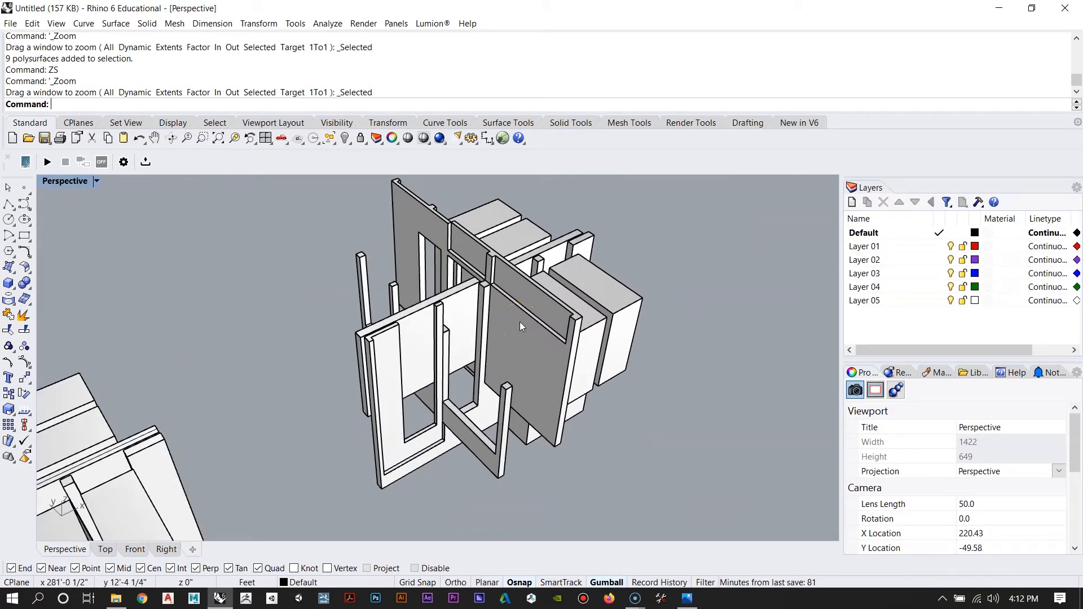
scroll(546, 327, "up", 6)
right_click_drag(316, 299, 408, 309)
scroll(295, 360, "down", 7)
scroll(297, 364, "up", 9)
scroll(559, 362, "down", 8)
right_click_drag(559, 362, 549, 296)
scroll(393, 296, "up", 4)
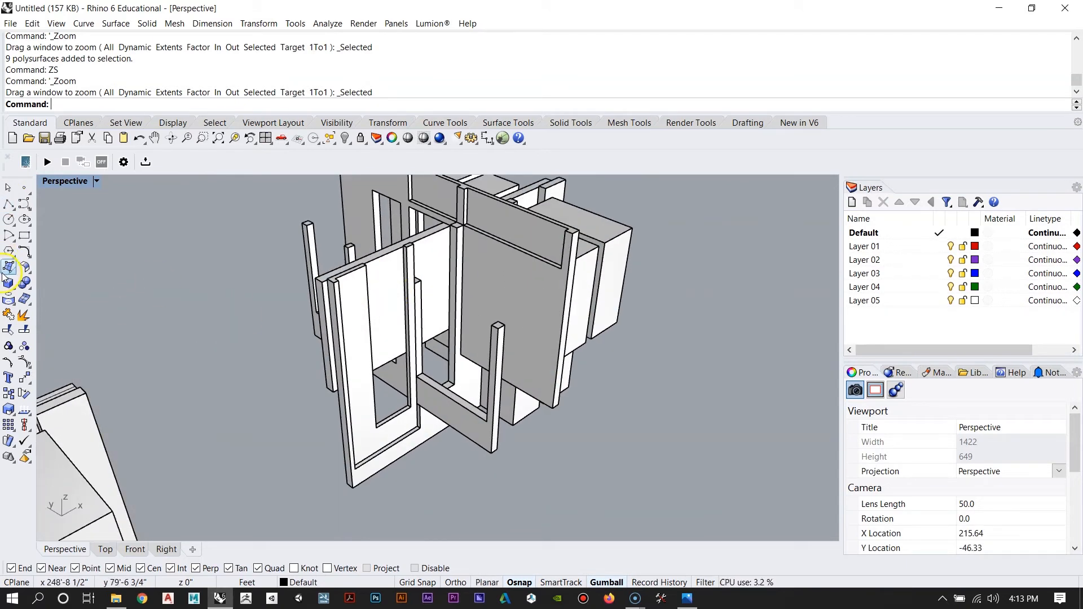
Step: Draw a free-standing tall test box beside the newest module and zoom to it
scroll(315, 329, "down", 6)
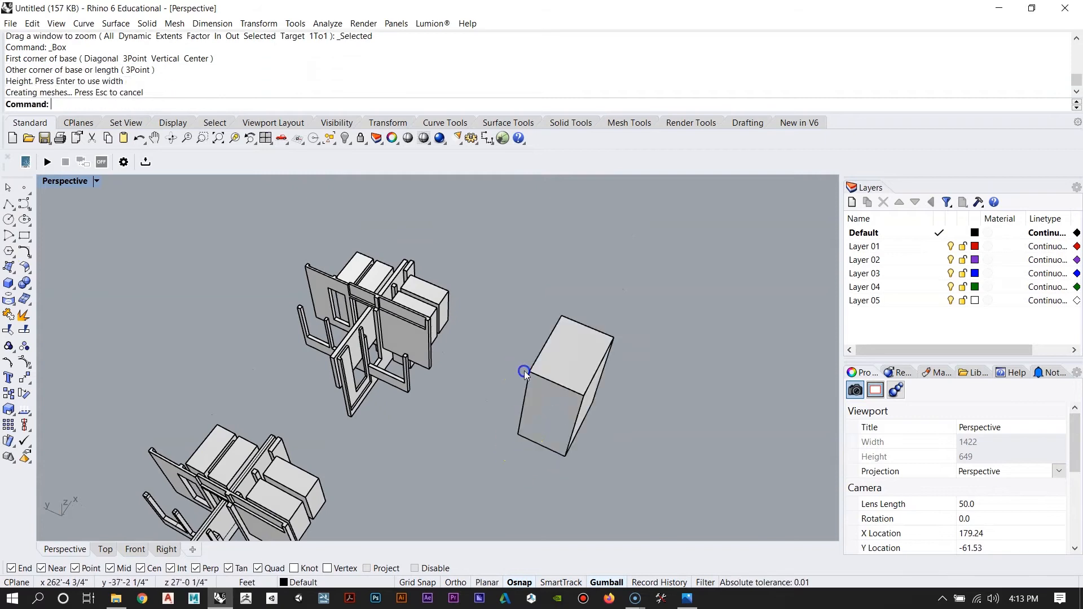
scroll(524, 372, "up", 6)
left_click(512, 356)
type("ZS")
key("Return")
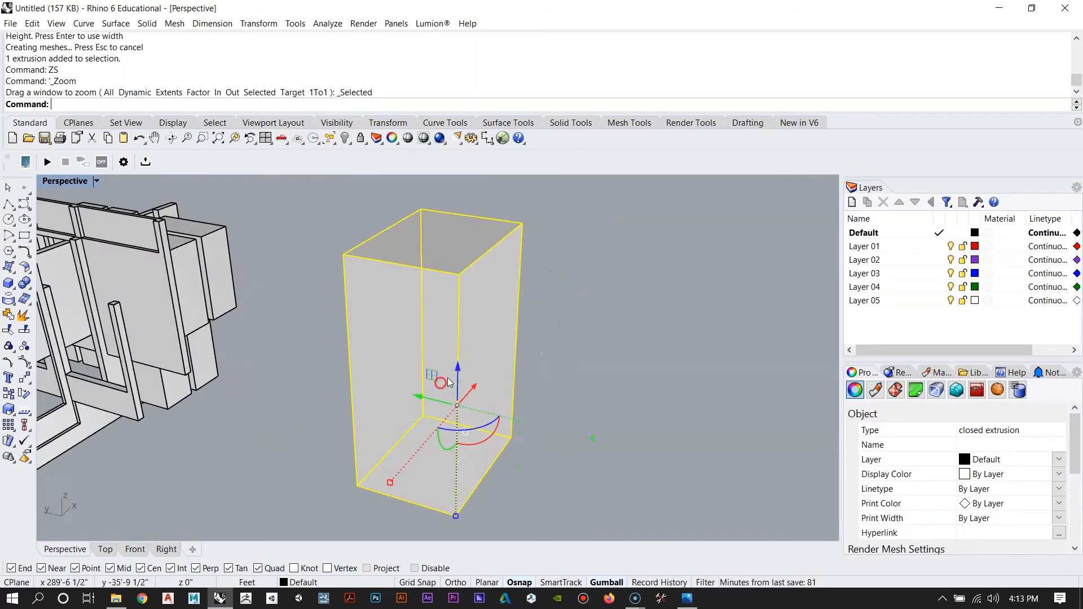
right_click_drag(421, 397, 427, 414)
Step: Copy the test box and shift the copy diagonally and upward so that it partly overlaps the original
type("Copy")
key("Return")
scroll(427, 412, "down", 5)
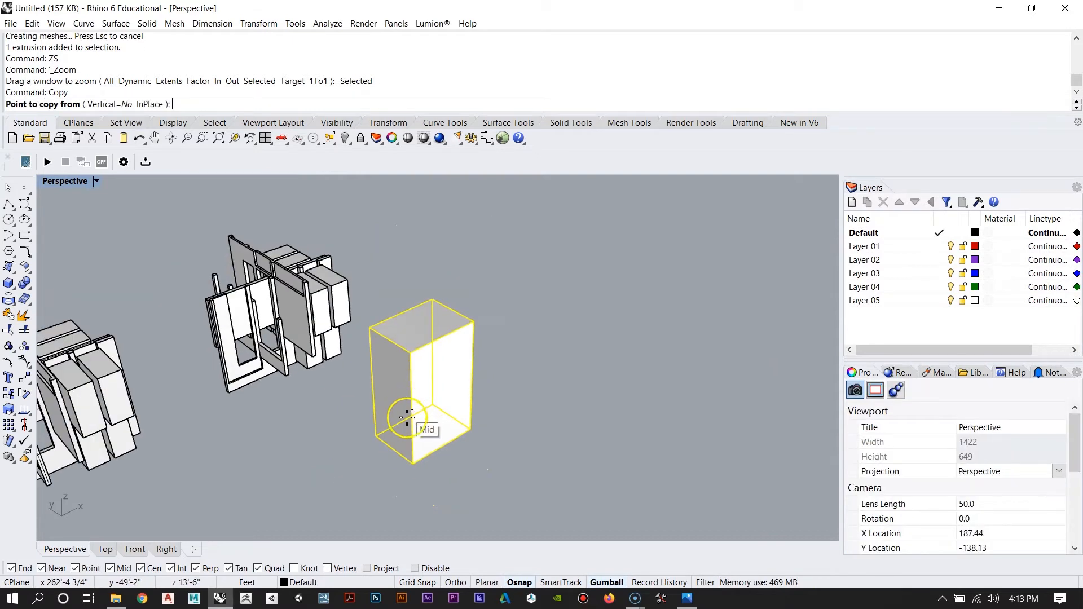
left_click(507, 480)
right_click(502, 357)
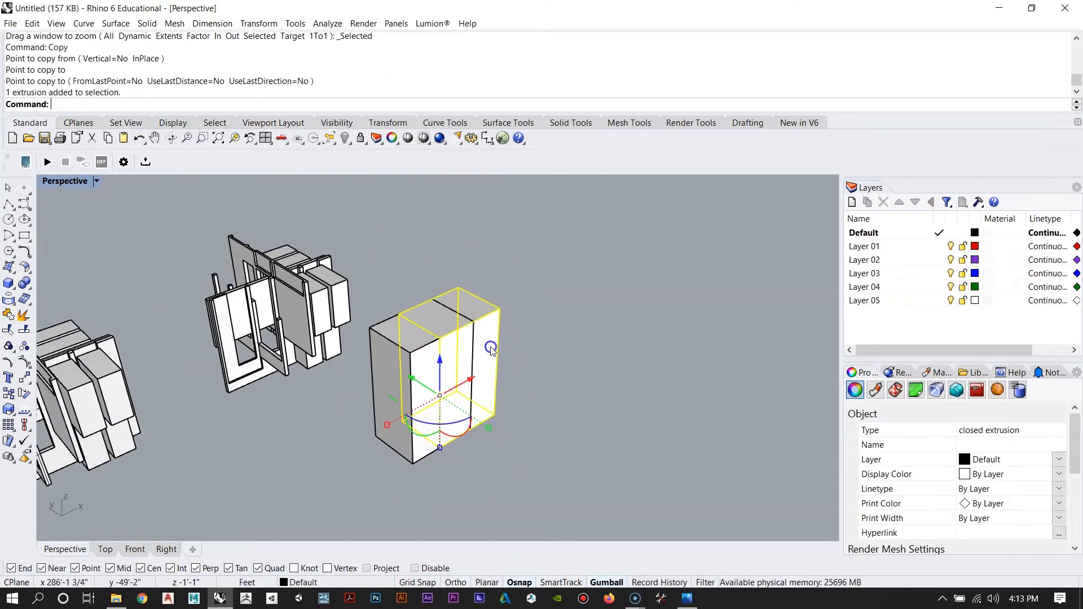
left_click_drag(416, 382, 455, 337)
key("Escape")
Step: Examine from several angles how the two overlapping test boxes intersect, selecting each box in turn
right_click_drag(433, 374, 512, 324)
scroll(477, 370, "up", 5)
left_click(512, 324)
scroll(460, 360, "down", 7)
key("Escape")
left_click(377, 356)
left_click(466, 274)
scroll(434, 311, "up", 3)
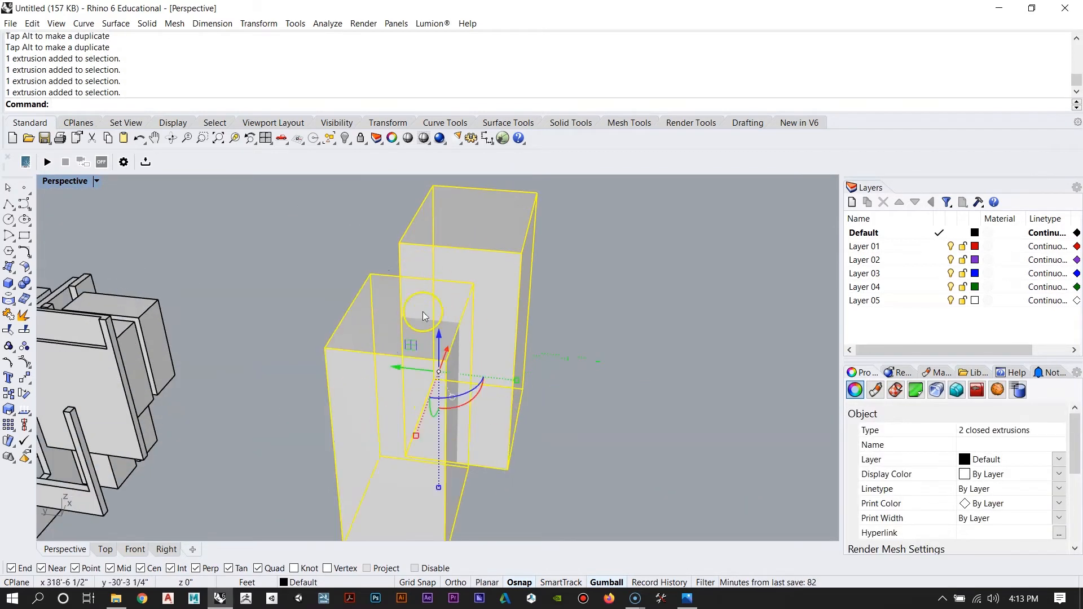
key("Escape")
right_click_drag(433, 411, 372, 363)
scroll(417, 336, "up", 5)
right_click_drag(614, 385, 703, 419)
scroll(412, 370, "down", 6)
right_click_drag(412, 369, 445, 428)
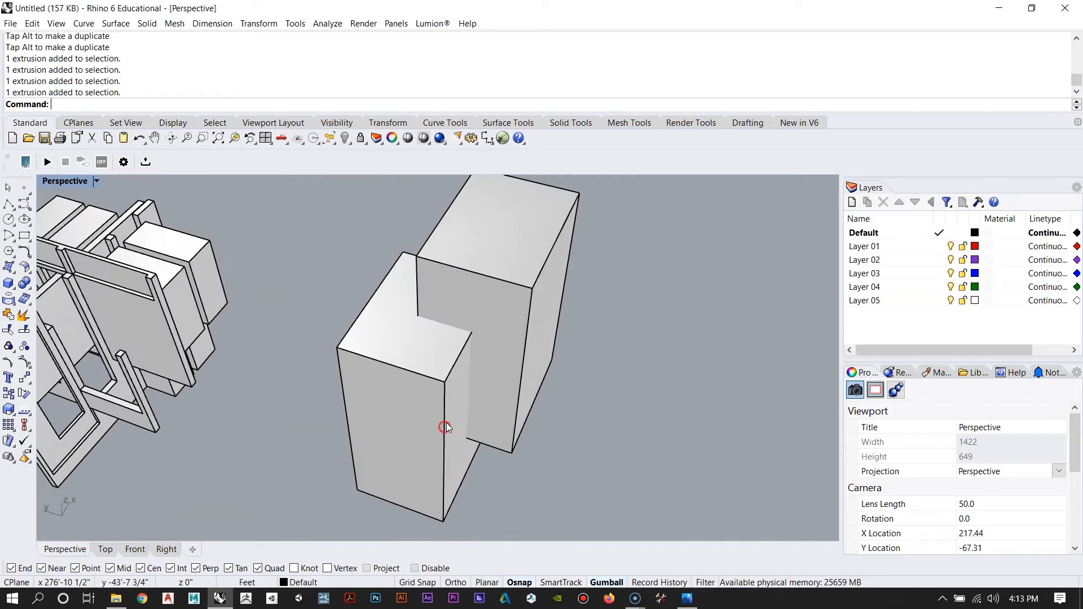
scroll(491, 281, "up", 4)
left_click(500, 267)
left_click(395, 326)
key("Escape")
right_click_drag(491, 386, 482, 311)
scroll(455, 332, "down", 5)
scroll(466, 358, "up", 3)
scroll(443, 377, "up", 3)
left_click(428, 352)
key("Escape")
scroll(476, 320, "down", 7)
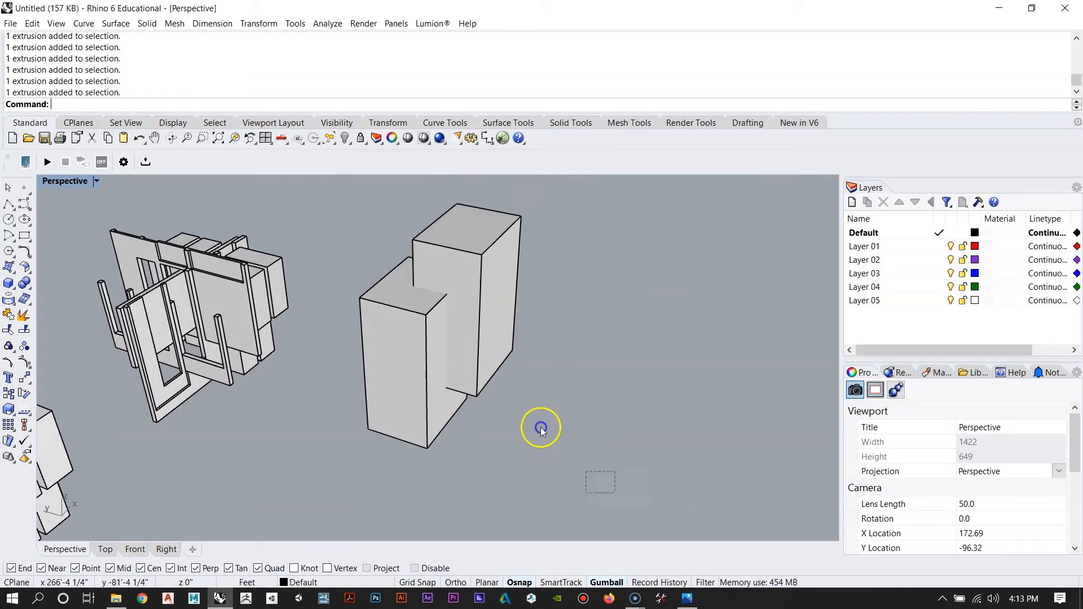
Step: Combine the two overlapping test boxes into one solid with BooleanUnion and select the result
left_click_drag(540, 429, 358, 224)
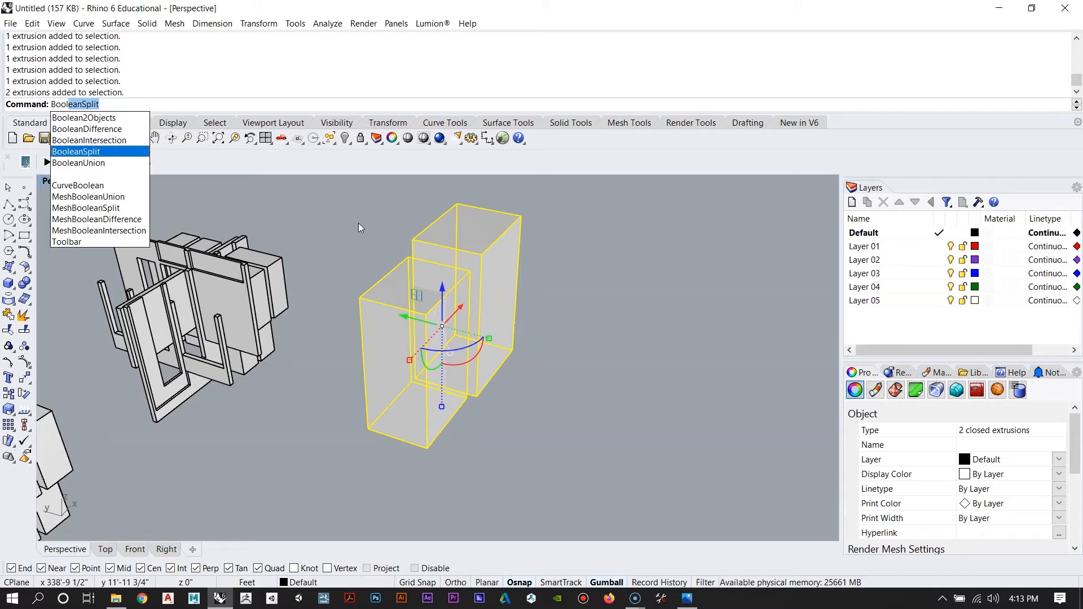
key("Return")
scroll(423, 320, "up", 4)
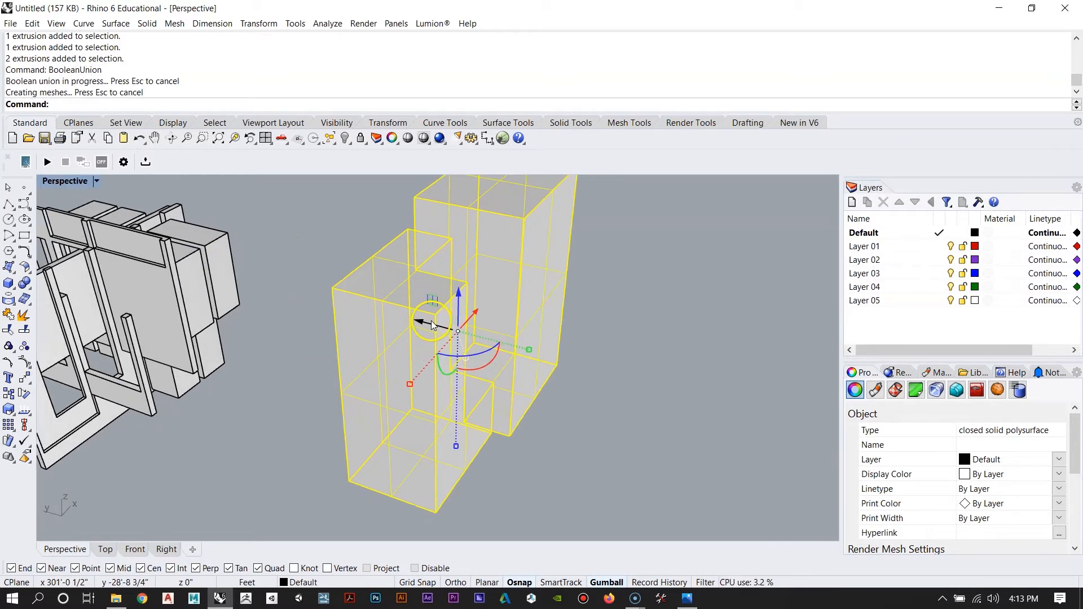
left_click(571, 297)
right_click_drag(564, 344, 533, 350)
left_click(533, 352)
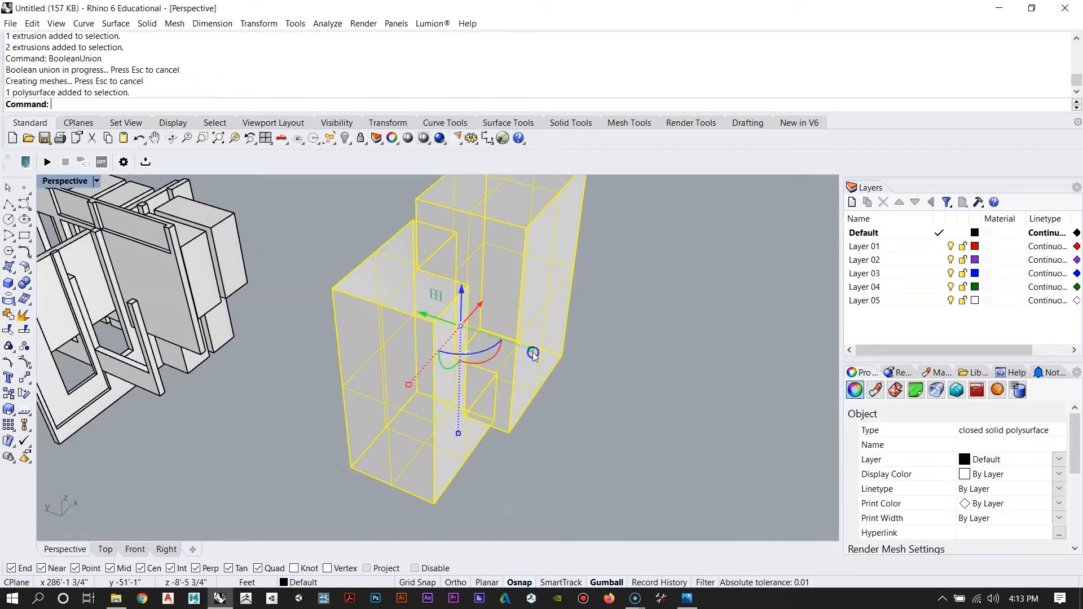
Step: Inspect the unioned test solid from all sides, outside and inside, checking where the two volumes meet
scroll(500, 250, "up", 6)
scroll(499, 250, "down", 8)
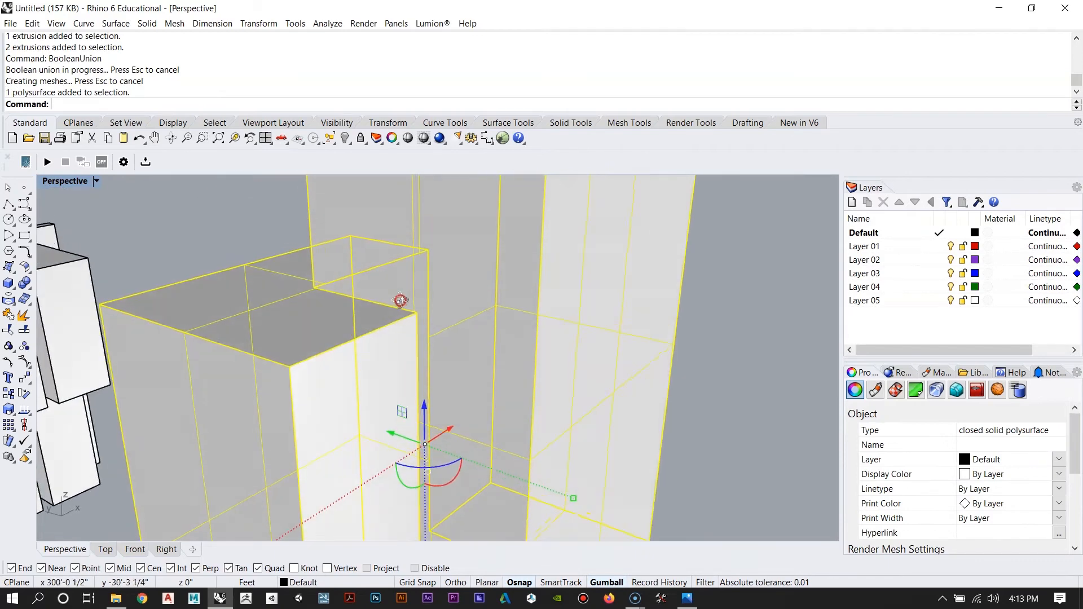
right_click_drag(435, 323, 491, 392)
scroll(376, 260, "up", 3)
right_click_drag(339, 314, 555, 359)
right_click_drag(352, 366, 504, 302)
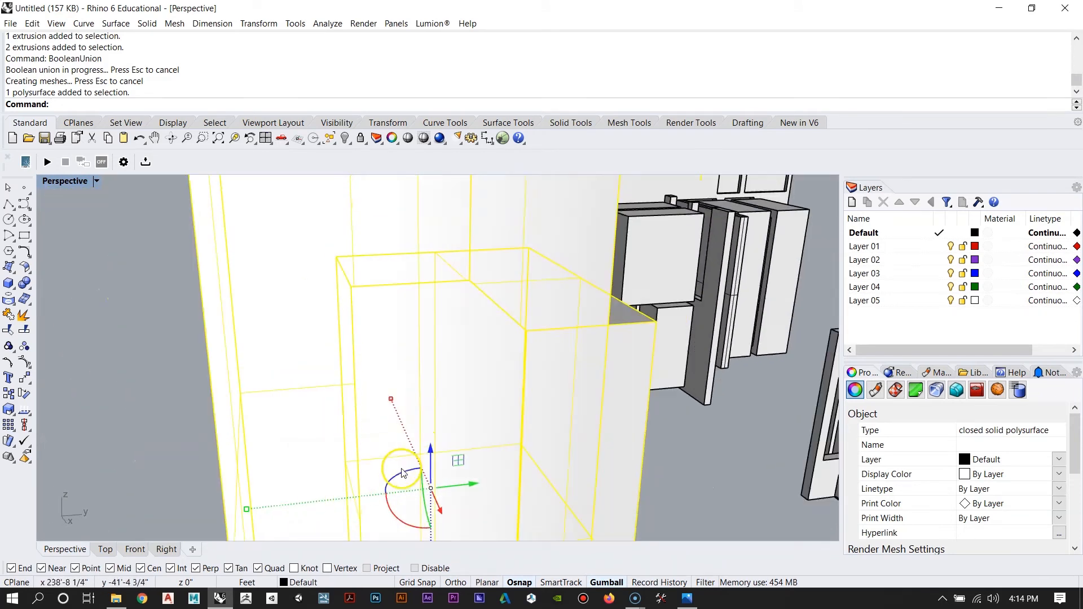
scroll(385, 405, "up", 7)
scroll(386, 412, "up", 2)
right_click_drag(389, 407, 449, 361)
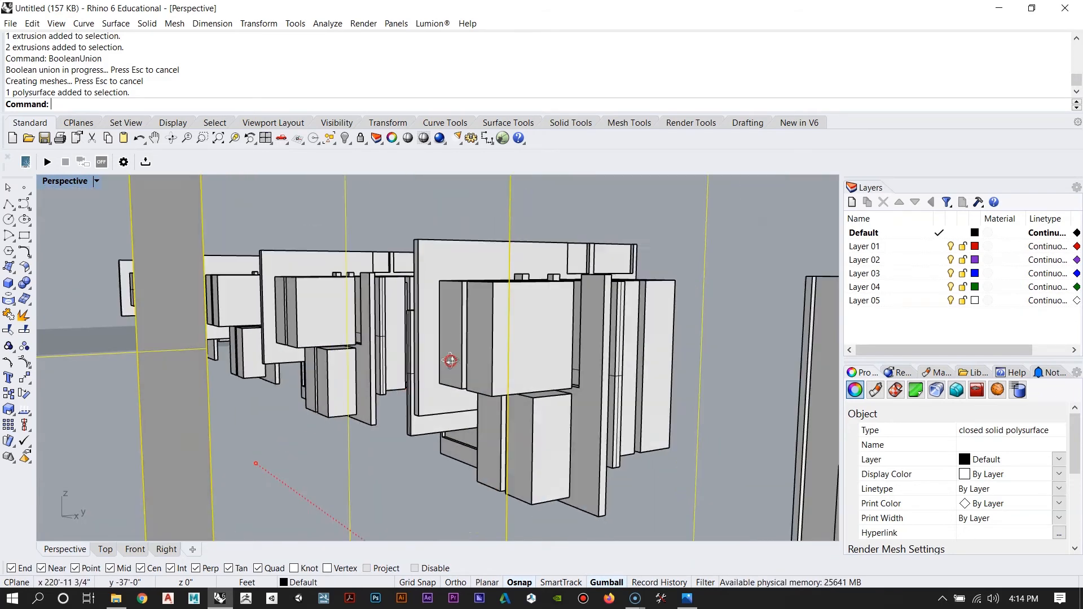
key("Escape")
scroll(423, 261, "up", 3)
right_click_drag(423, 261, 494, 382)
scroll(431, 344, "down", 7)
scroll(472, 293, "down", 5)
right_click_drag(471, 293, 423, 341)
Step: Explode the unioned test solid and delete one large face of the taller volume
left_click(455, 275)
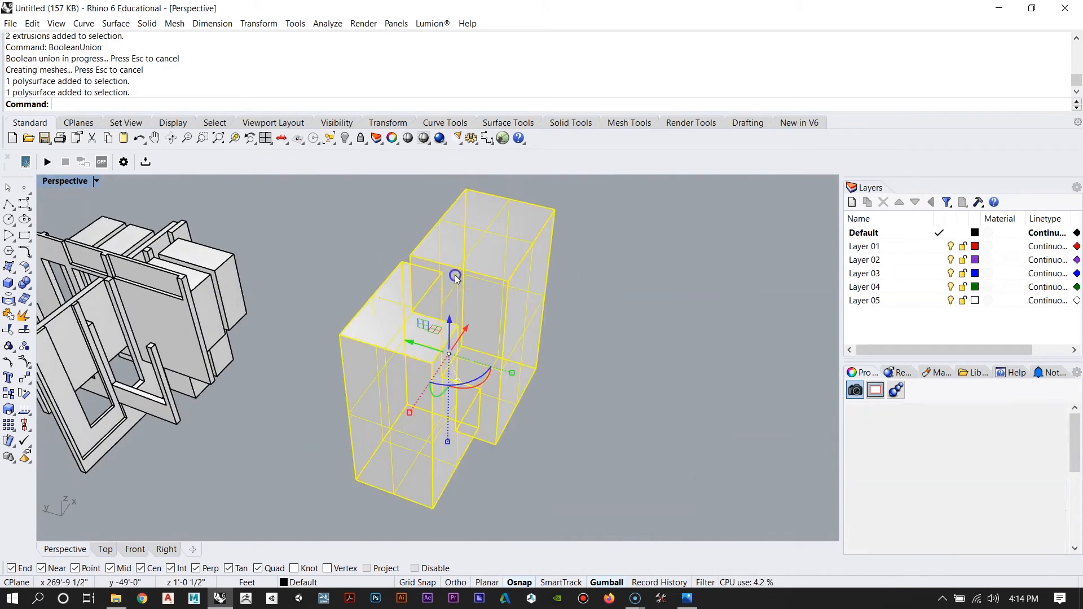
type("Explode")
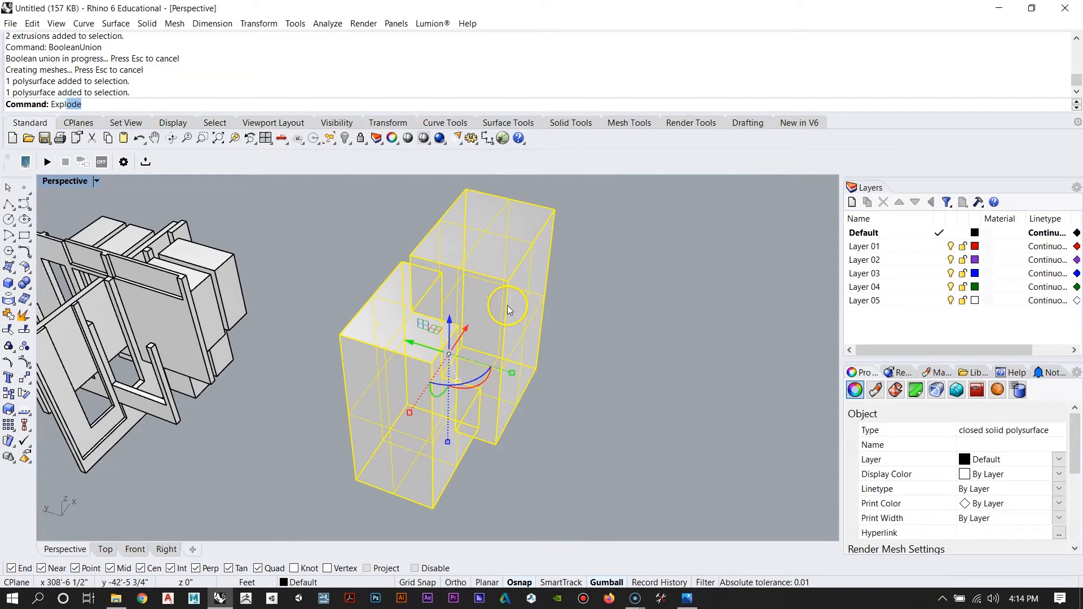
key("Return")
right_click_drag(507, 305, 485, 347)
left_click(488, 351)
key("Delete")
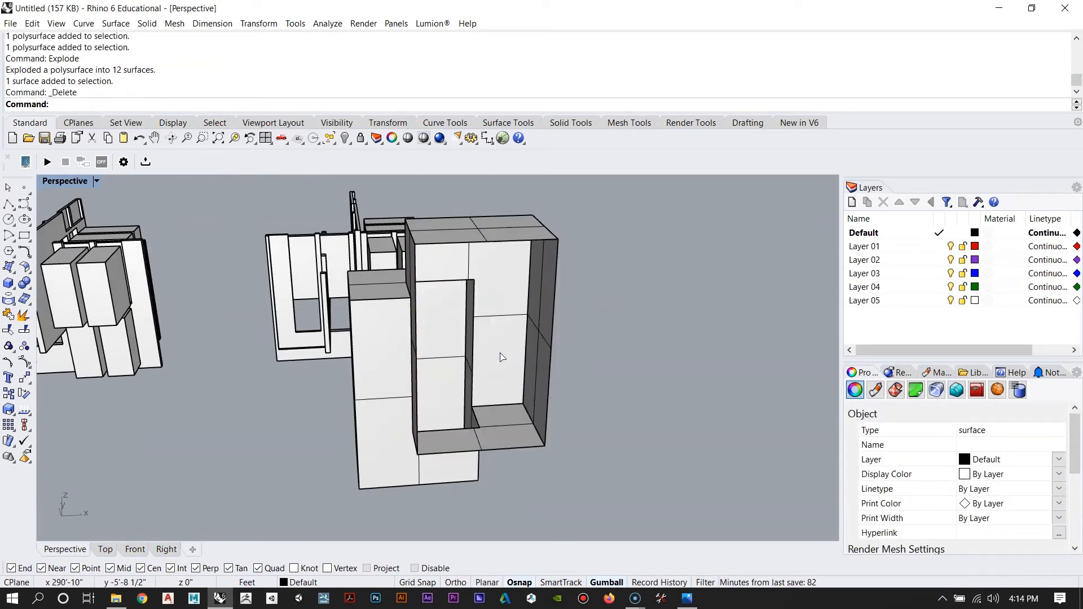
Step: Look into the opened test shell and delete all of its remaining surfaces
scroll(499, 354, "up", 6)
right_click_drag(489, 368, 438, 320)
right_click_drag(354, 479, 421, 237)
right_click_drag(424, 364, 479, 352)
left_click_drag(614, 551, 634, 486)
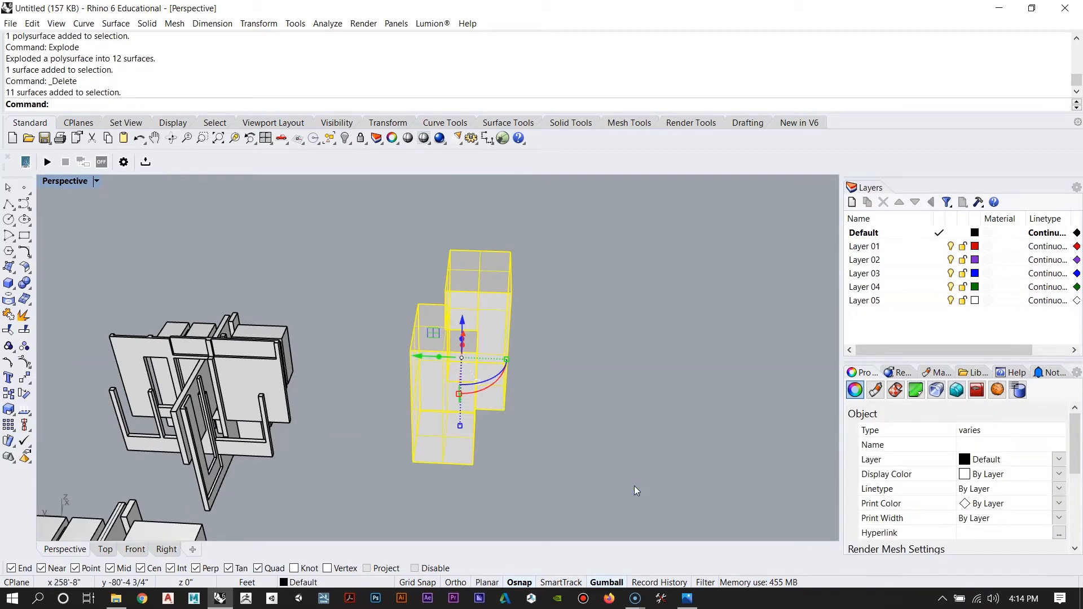
key("Delete")
Step: Compare the posts of the newest module's standing frame with the reference drawing 06_HOUSEVI_DRAWING7.jpg in Photos and return to Rhino
scroll(570, 347, "down", 3)
scroll(395, 403, "up", 4)
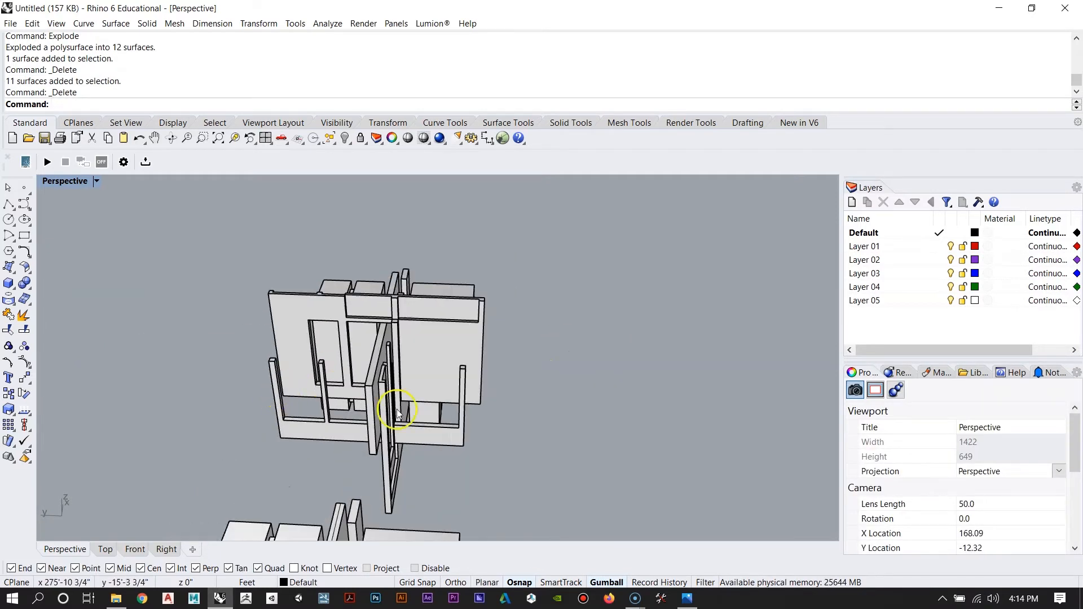
right_click_drag(399, 411, 418, 455)
scroll(348, 389, "up", 7)
scroll(314, 368, "up", 5)
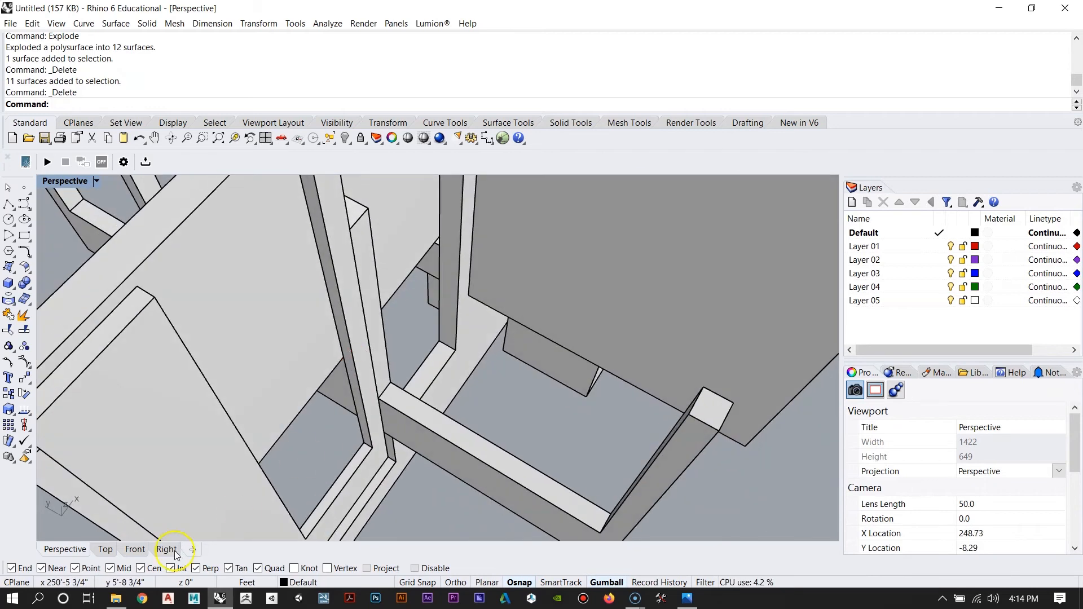
left_click(686, 599)
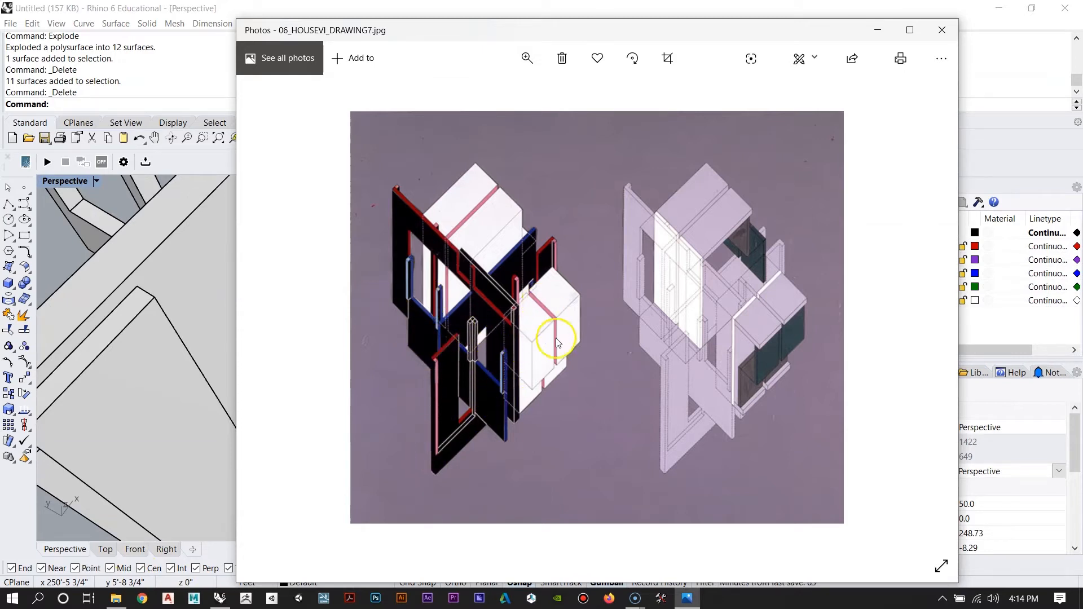
left_click(878, 33)
right_click_drag(485, 355, 421, 366)
scroll(454, 362, "down", 5)
right_click_drag(430, 314, 389, 305)
scroll(383, 268, "up", 5)
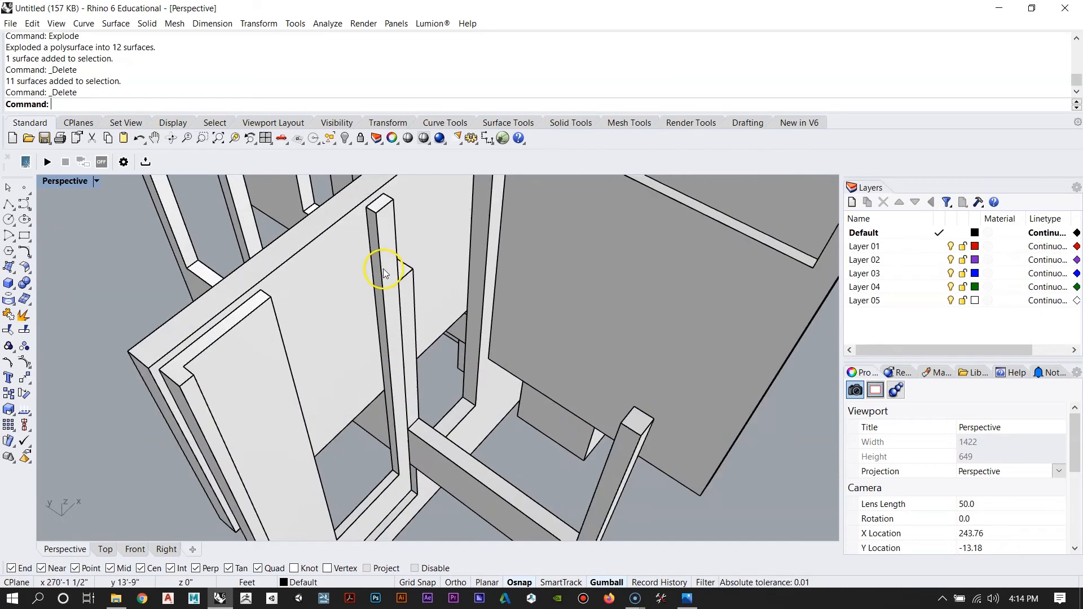
Step: Draw a tall vertical box as a post beside the two inner frame posts, snapping its base to their corners
left_click(6, 283)
scroll(223, 276, "up", 5)
right_click_drag(434, 333, 508, 449)
right_click_drag(494, 367, 431, 401)
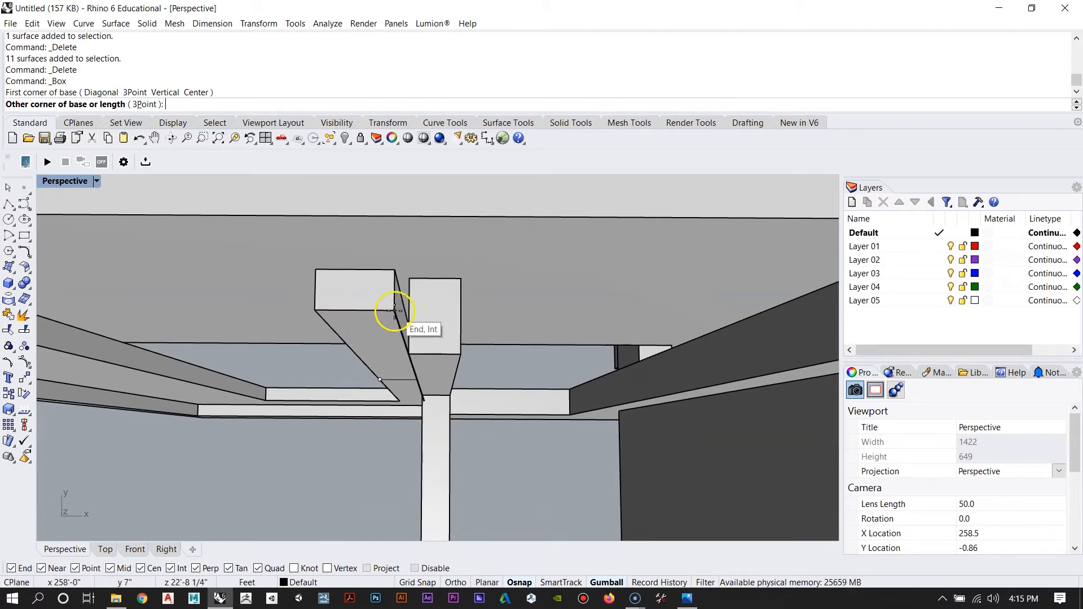
right_click_drag(416, 411, 314, 437)
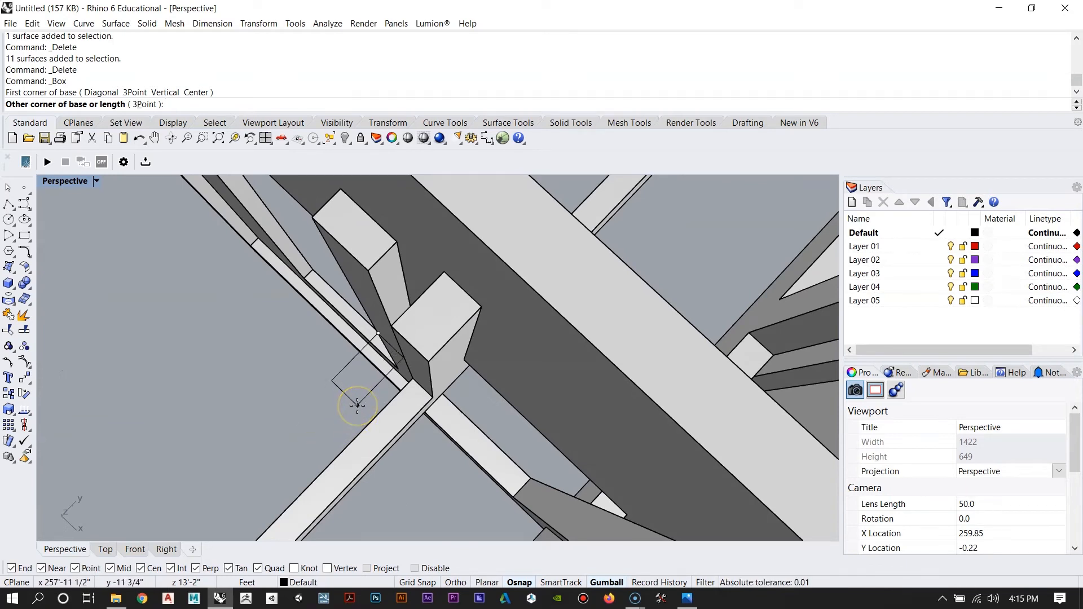
right_click_drag(357, 405, 273, 235)
scroll(391, 282, "down", 5)
scroll(391, 281, "up", 8)
left_click(393, 257)
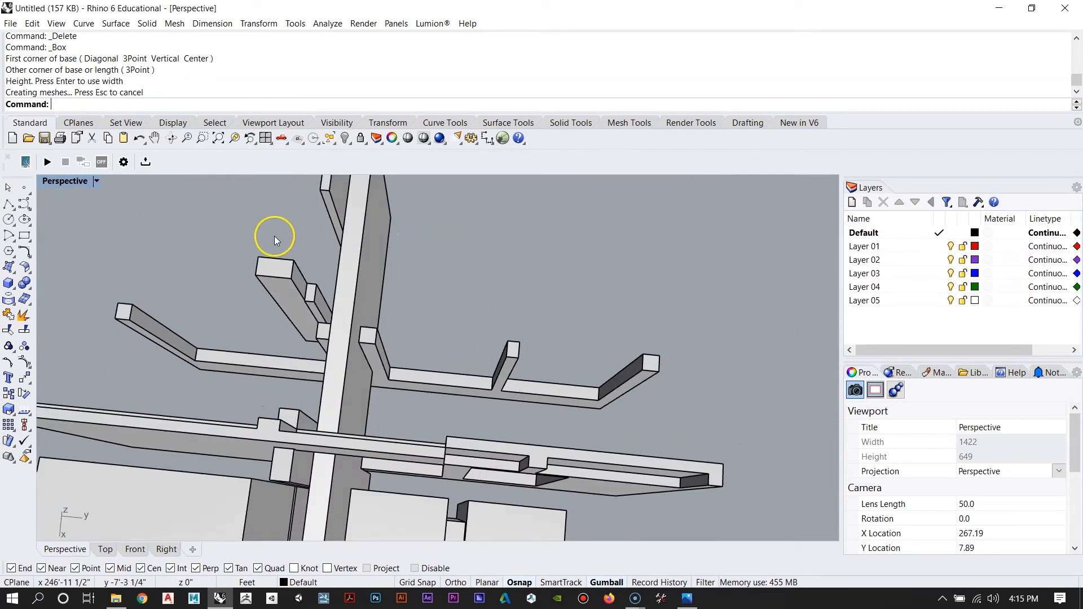
Step: Select the new box post, zoom to it and check how it meets the neighbouring short post
scroll(275, 239, "up", 5)
scroll(386, 363, "down", 5)
left_click(370, 312)
scroll(387, 374, "up", 5)
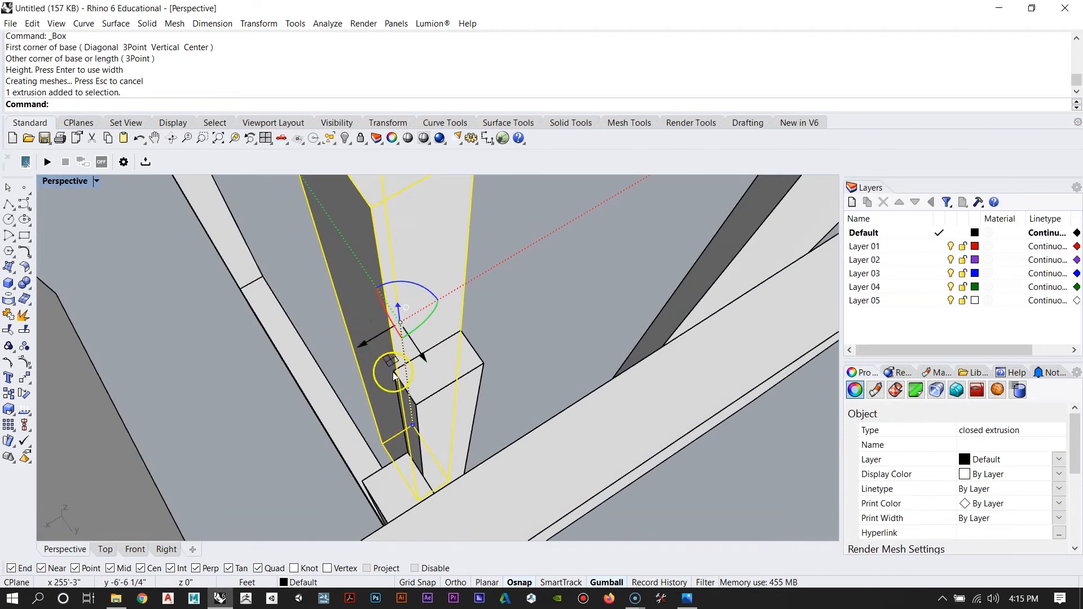
left_click(447, 380)
left_click(422, 342)
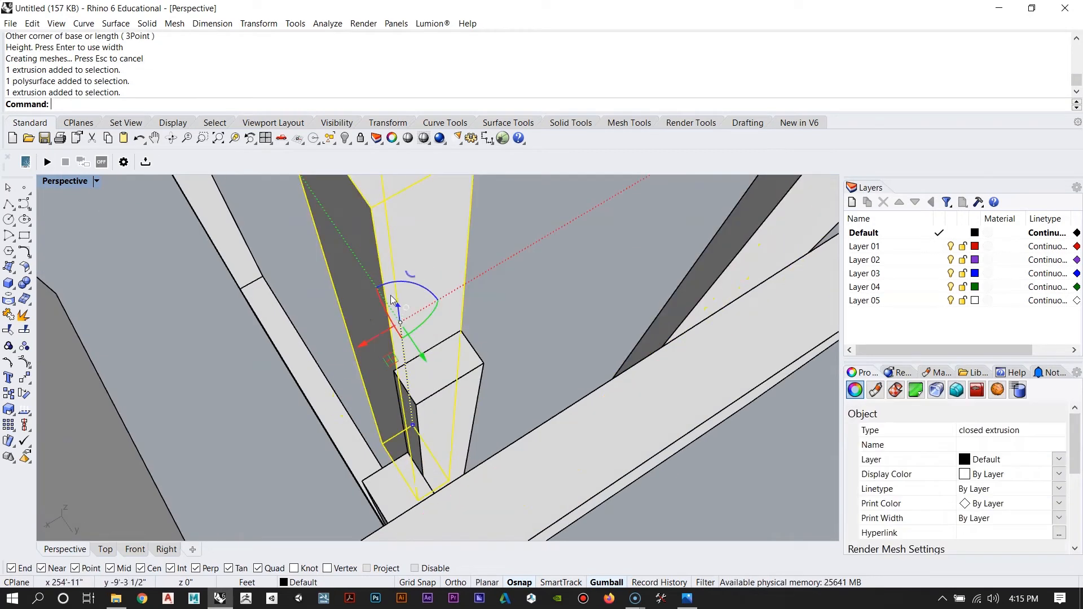
type("zs")
key("Return")
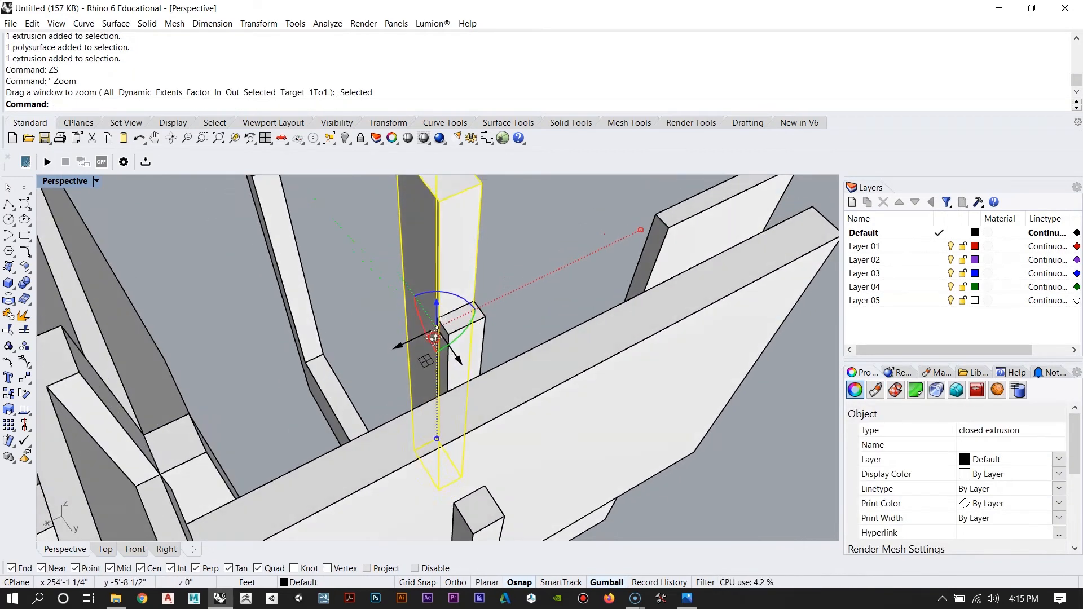
key("Escape")
Step: Scale the new box post in one direction with Scale1D so its edge meets the neighbouring short post's corner
scroll(482, 279, "up", 3)
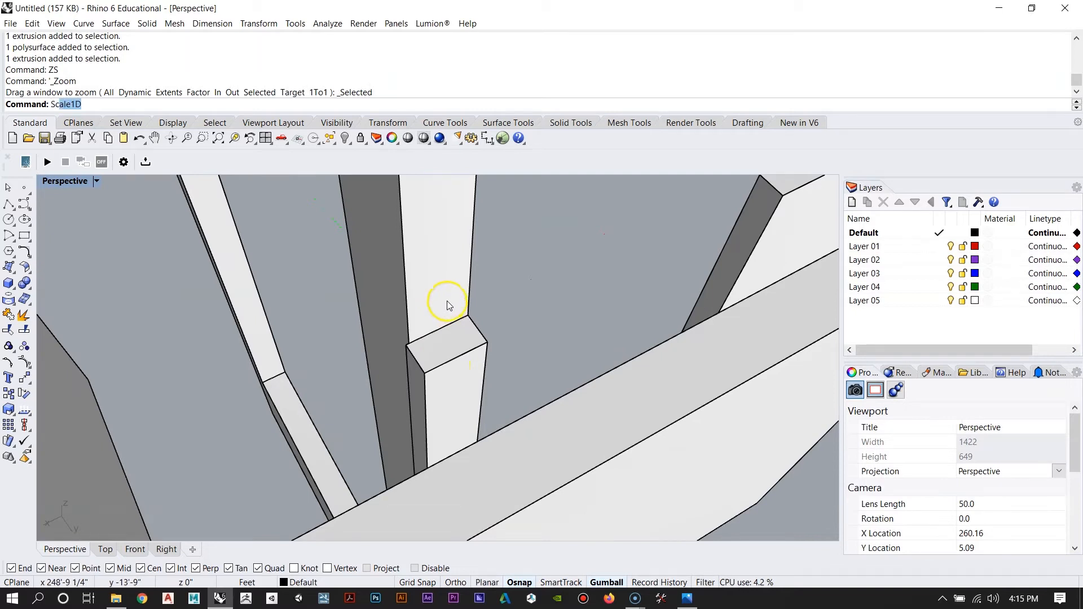
key("Return")
left_click(447, 303)
key("Return")
right_click_drag(452, 310, 463, 354)
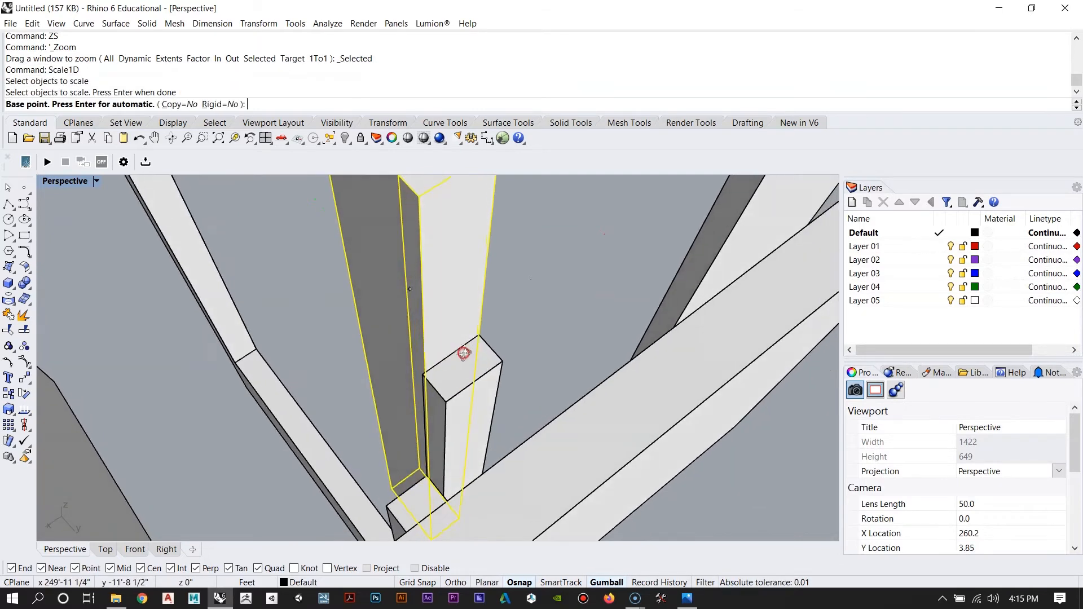
scroll(464, 354, "up", 2)
left_click(510, 307)
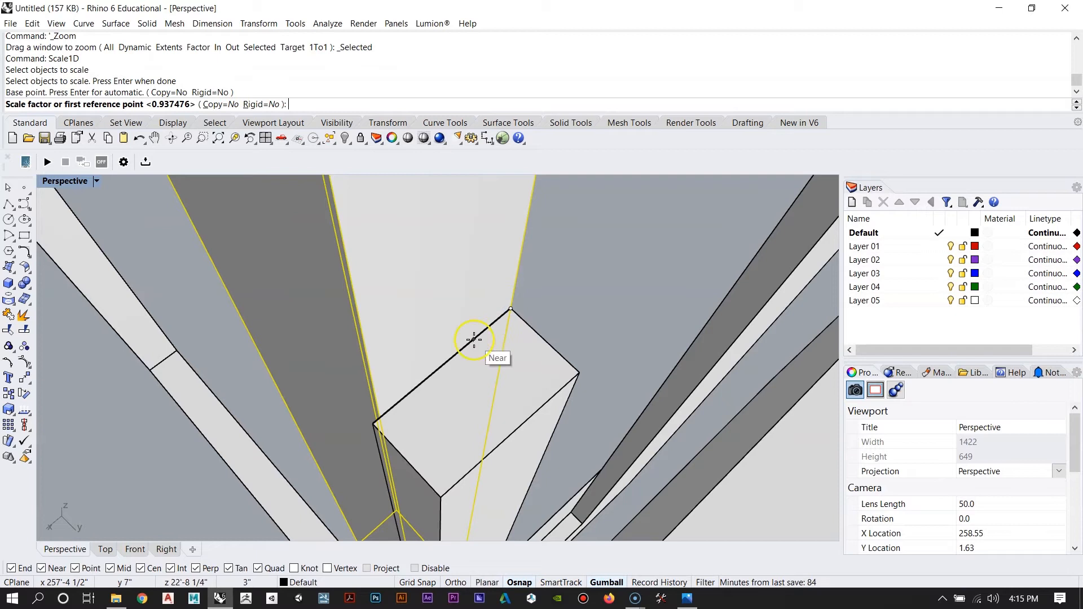
right_click_drag(389, 410, 437, 370)
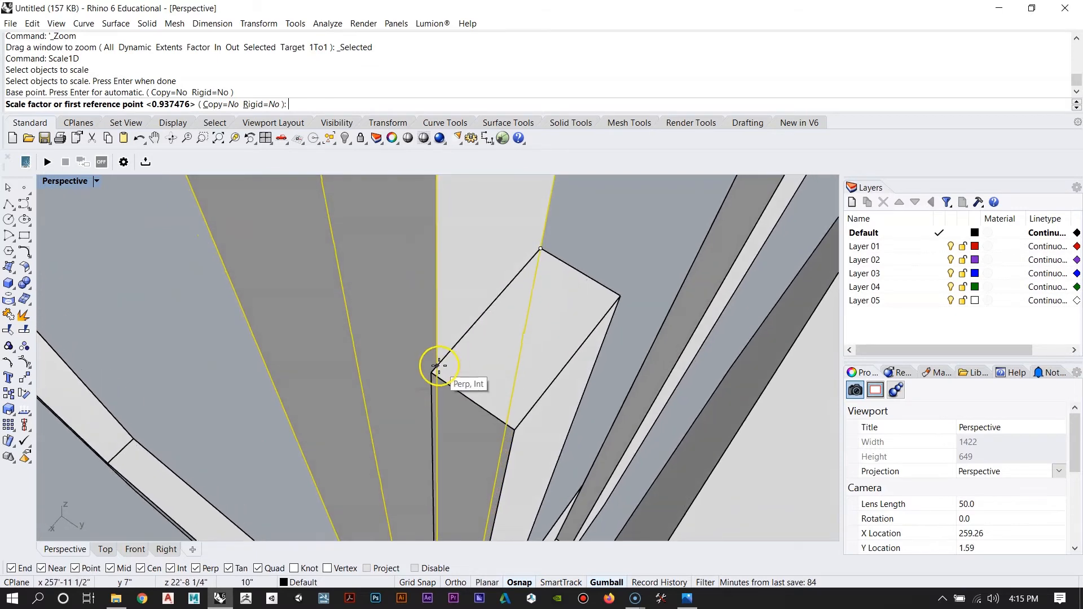
left_click(439, 365)
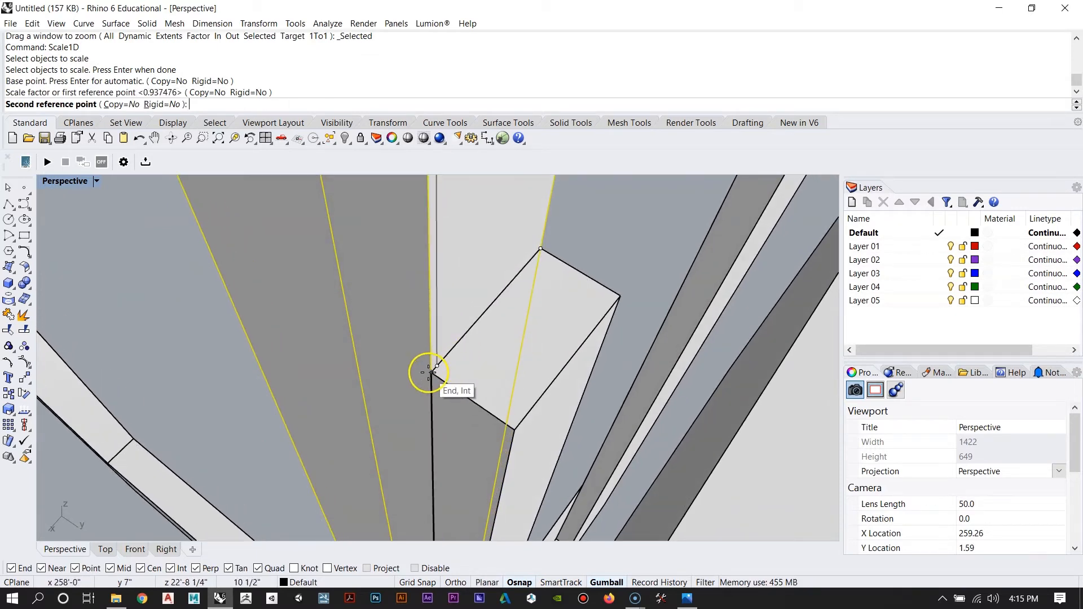
left_click(429, 372)
right_click_drag(428, 372, 421, 337)
left_click(501, 356)
scroll(435, 322, "up", 3)
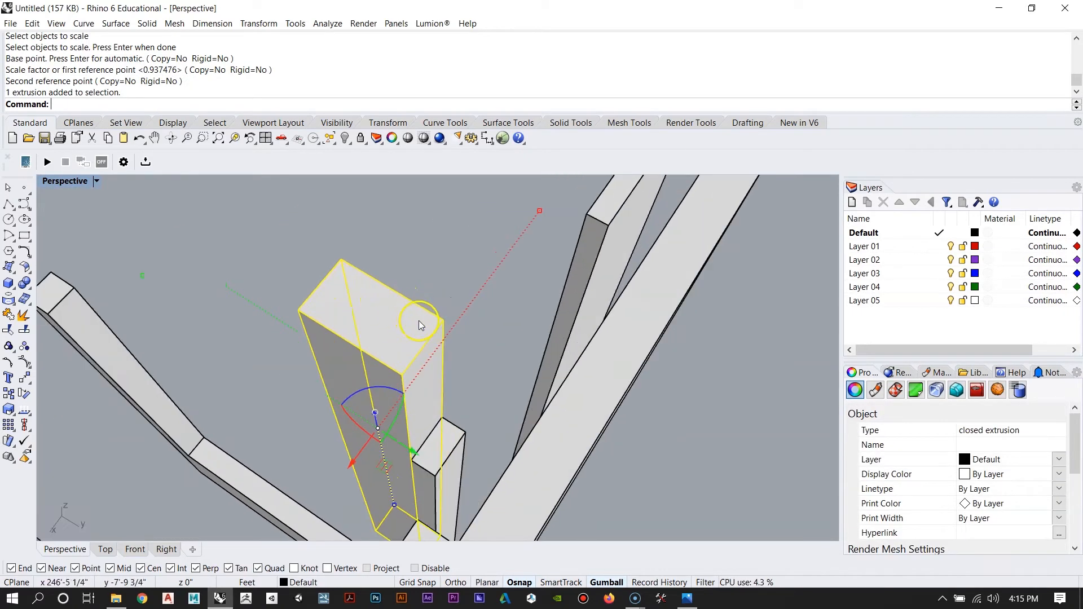
Step: Scale the box post in one direction with Scale1D from its top corner to about half its width
right_click(334, 393)
left_click(436, 308)
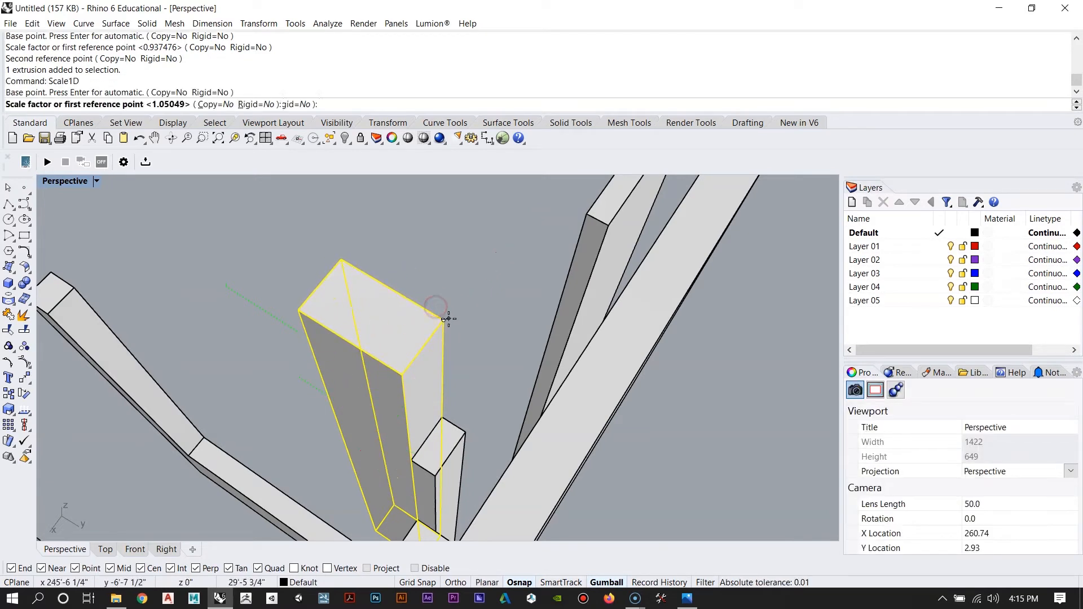
left_click(340, 259)
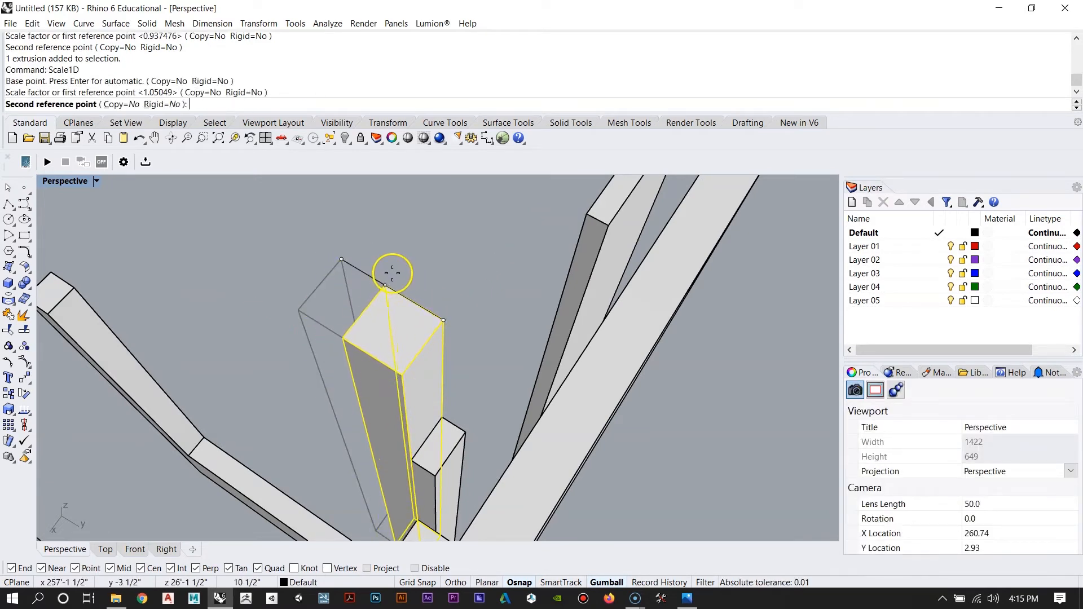
left_click(391, 273)
left_click(266, 392)
Step: Shorten the box post along its height with the gumball scale handle and check its lower end
right_click_drag(350, 388, 671, 344)
right_click_drag(381, 317, 430, 327)
left_click(377, 436)
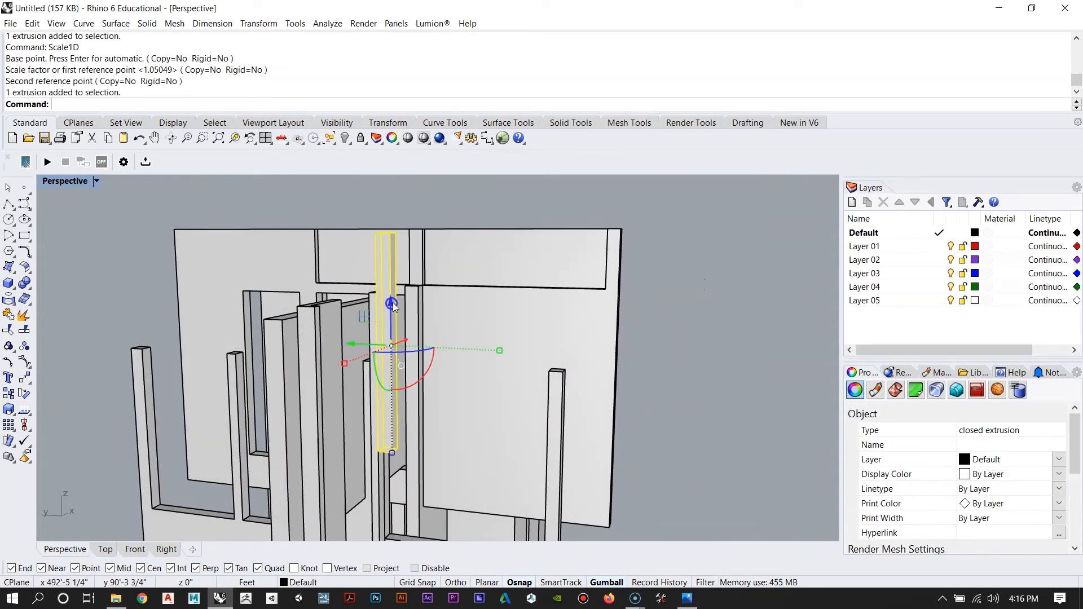
left_click_drag(392, 453, 394, 441)
right_click_drag(393, 307, 408, 435)
scroll(444, 346, "up", 5)
right_click_drag(443, 347, 416, 272)
left_click(409, 261)
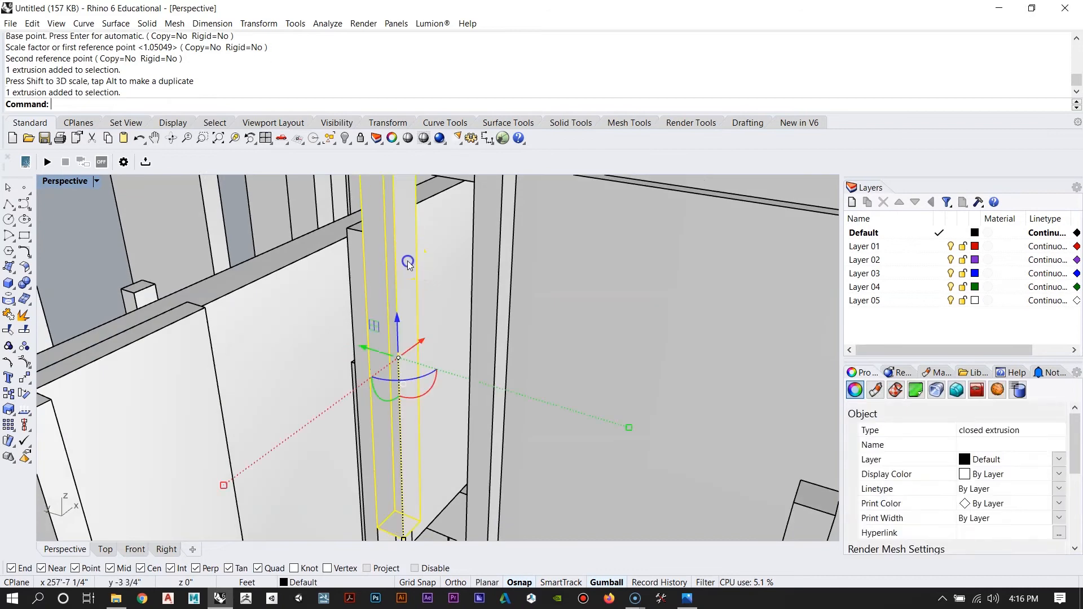
key("Escape")
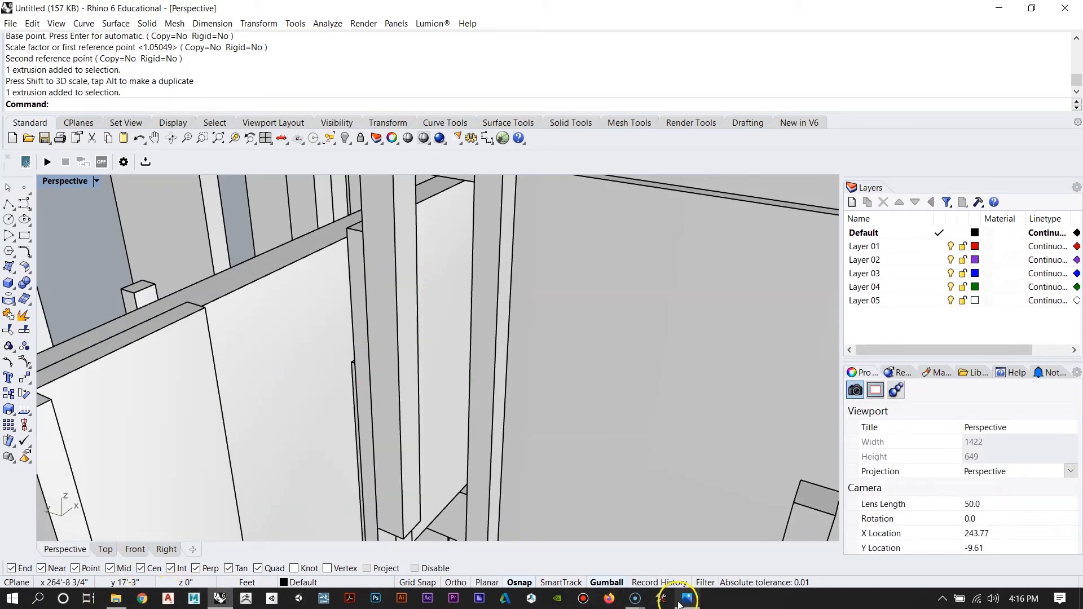
Step: Compare the post cluster with the reference drawing 06_HOUSEVI_DRAWING7.jpg in Photos and return to the Rhino model
mouse_move(686, 602)
left_click(686, 539)
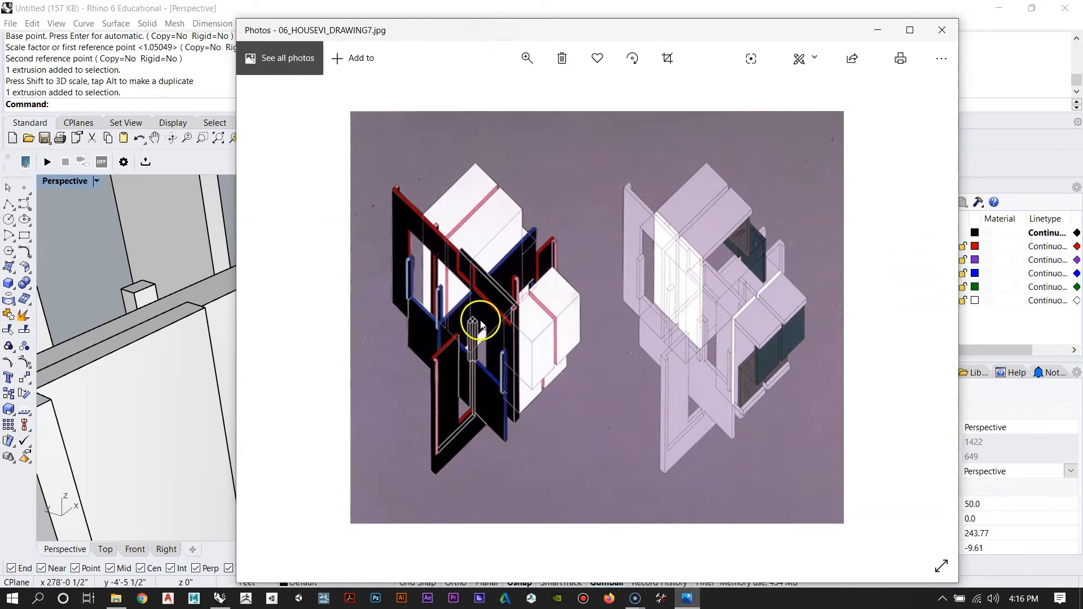
key("alt+Tab")
right_click_drag(384, 379, 414, 327)
scroll(416, 327, "down", 6)
left_click(391, 313)
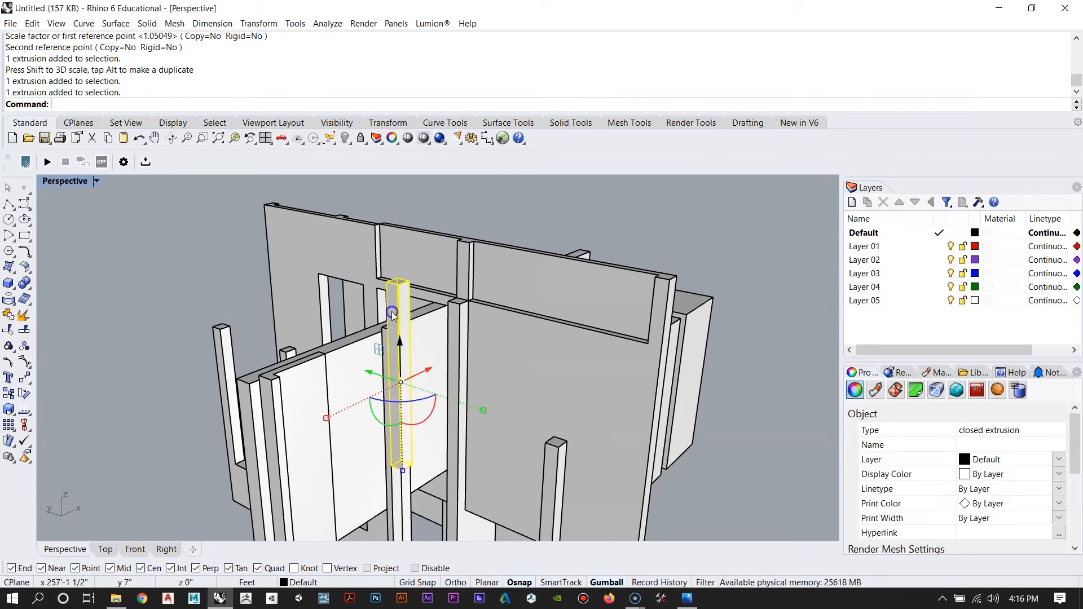
scroll(388, 315, "up", 5)
type("M")
key("Return")
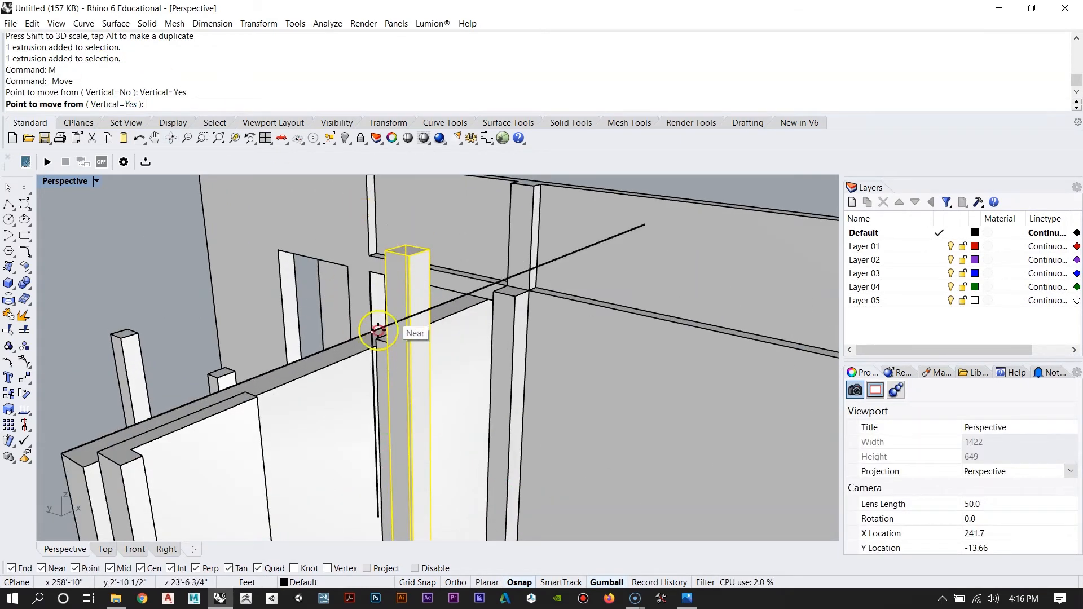
key("Escape")
key("Escape")
Step: Move the box post vertically so its top is level with the top of the neighbouring inner frame post
type("M")
key("Return")
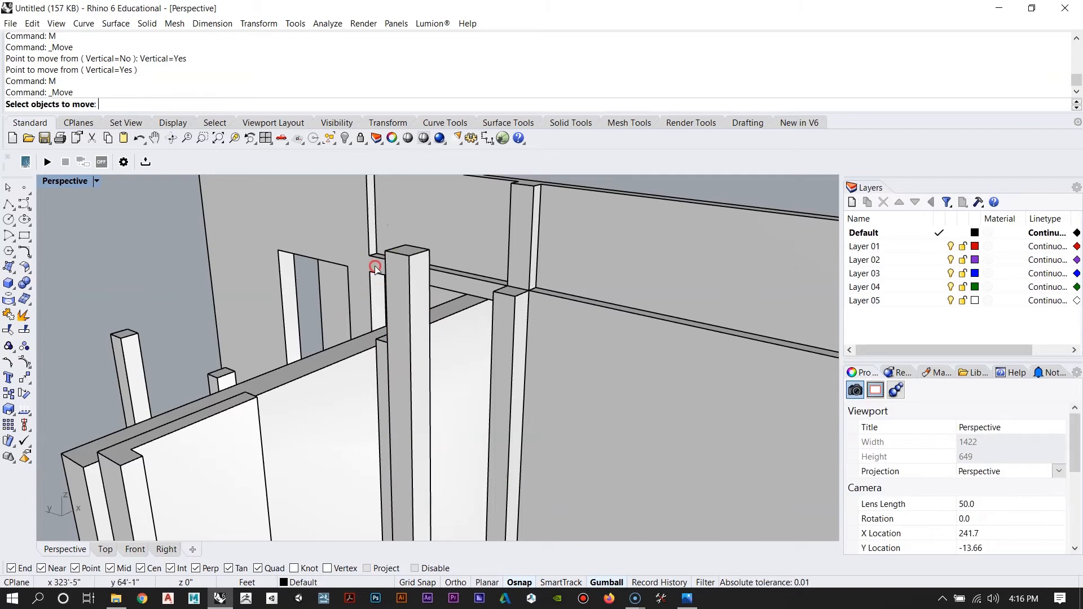
left_click(424, 287)
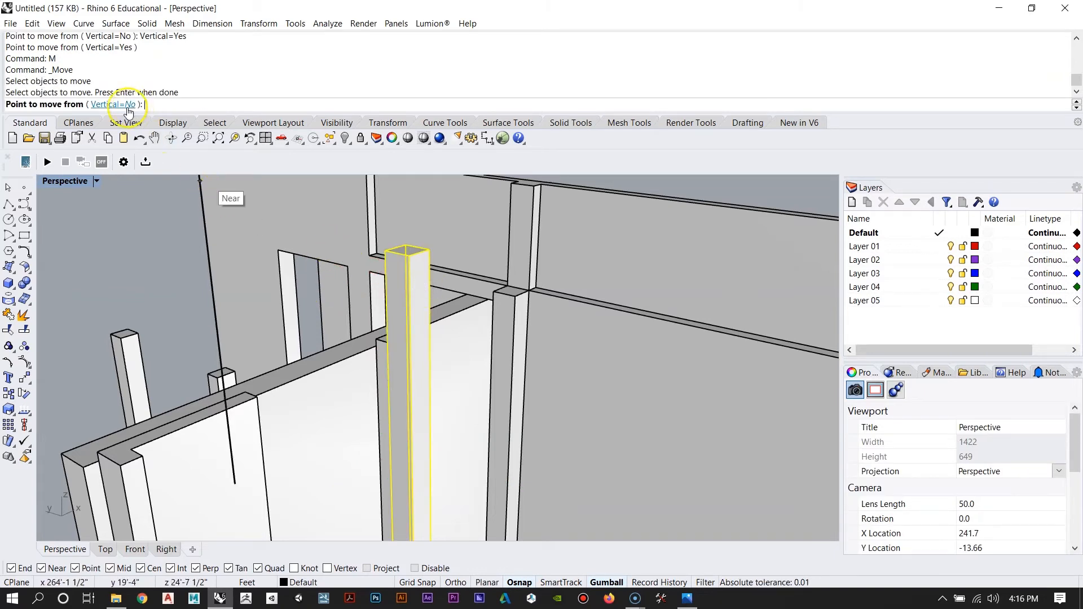
right_click_drag(192, 283, 478, 258)
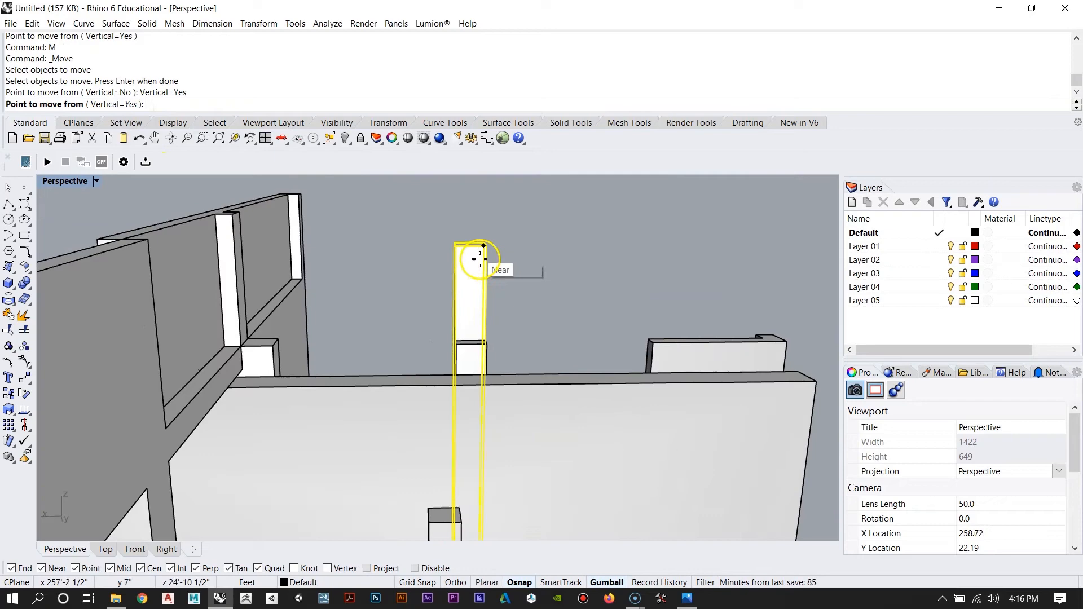
left_click(486, 334)
right_click_drag(564, 336, 497, 304)
Step: Copy the box post from its rear top corner to the outer top corner of the inner frame post behind it
left_click(442, 341)
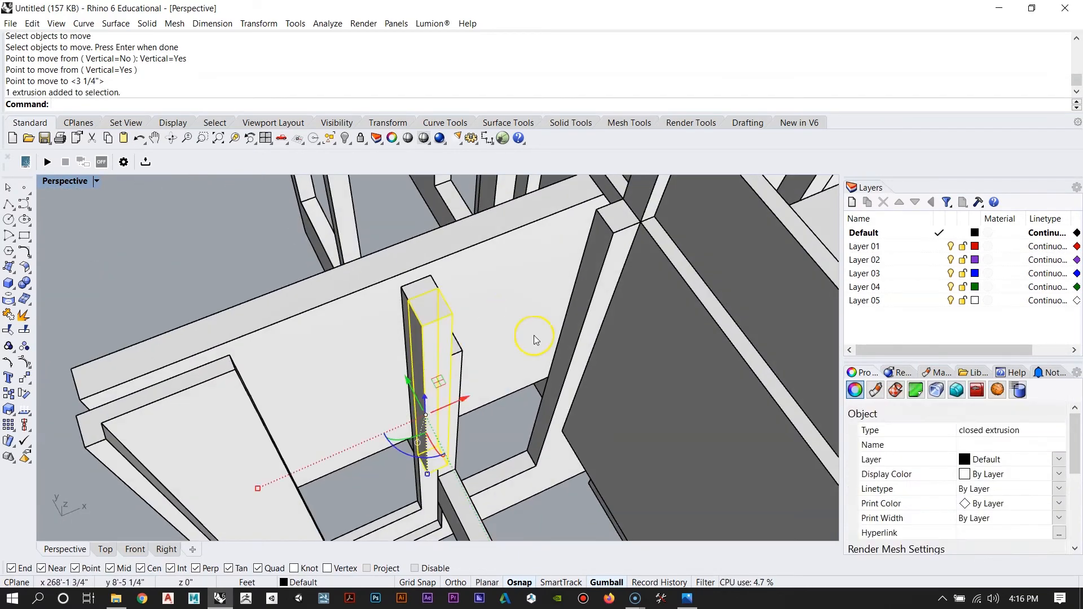
type("Copy")
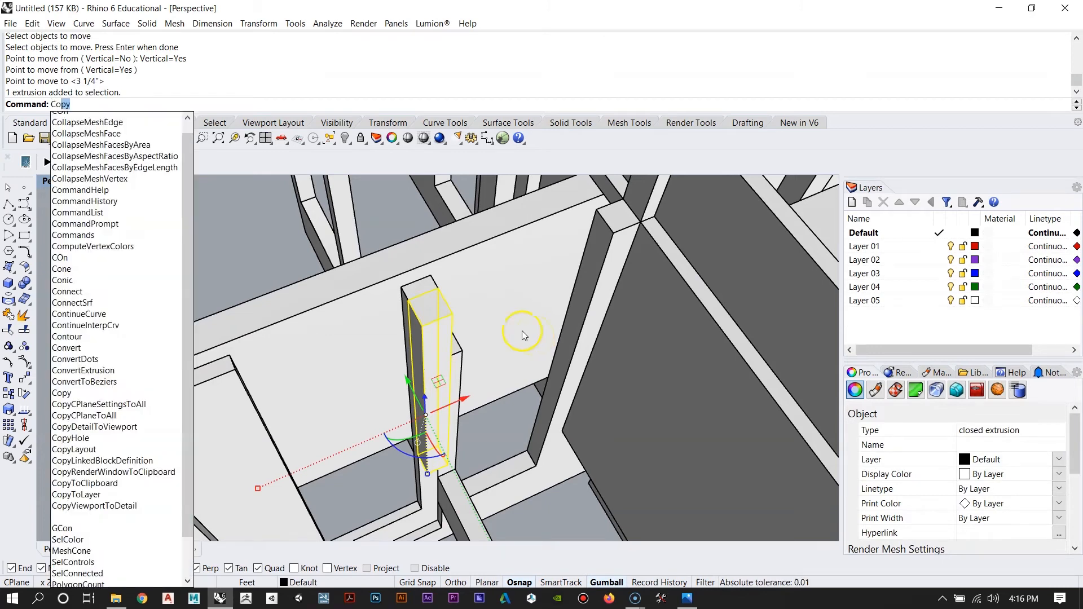
key("Return")
scroll(441, 288, "up", 3)
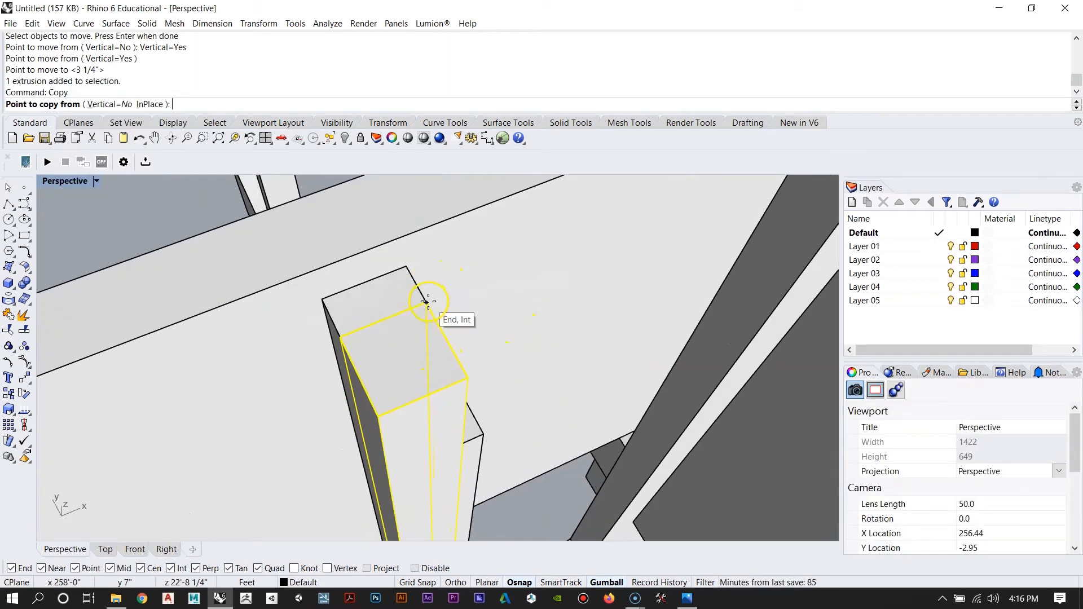
left_click(427, 302)
left_click(322, 299)
key("Return")
key("Escape")
Step: Check the arrangement of the copied posts against the reference drawing 06_HOUSEVI_DRAWING7.jpg in Photos and return to Rhino
scroll(471, 305, "down", 5)
right_click_drag(472, 307, 468, 413)
scroll(440, 296, "up", 8)
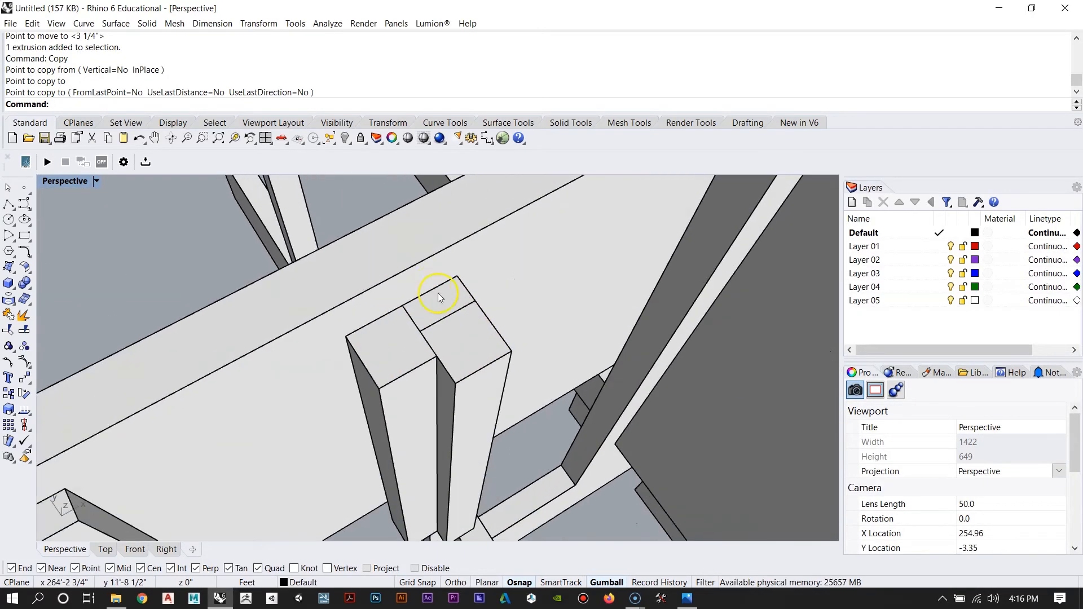
right_click_drag(451, 323, 467, 359)
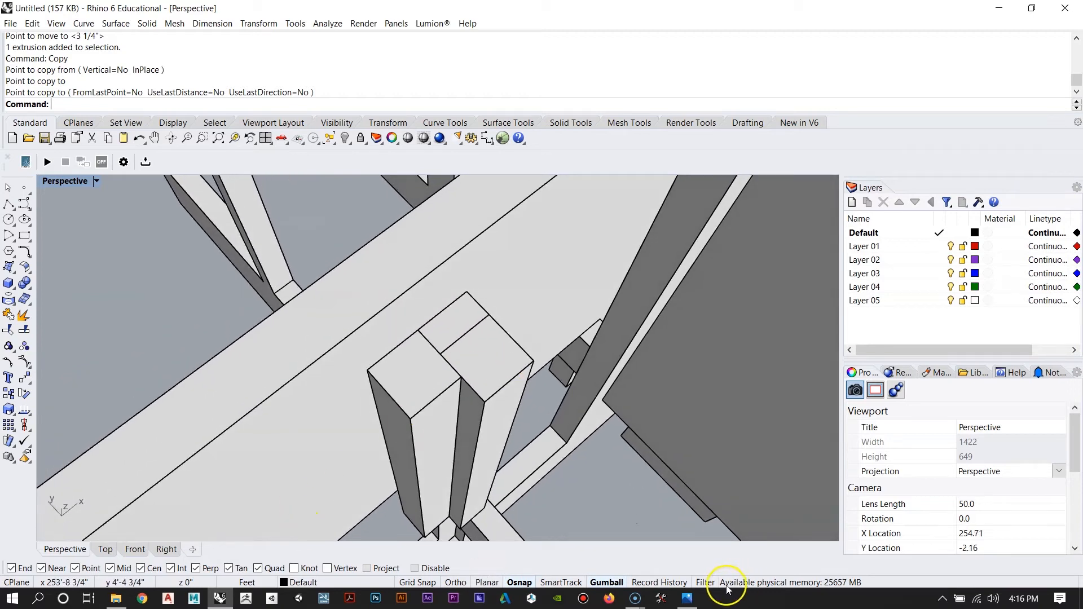
left_click(689, 599)
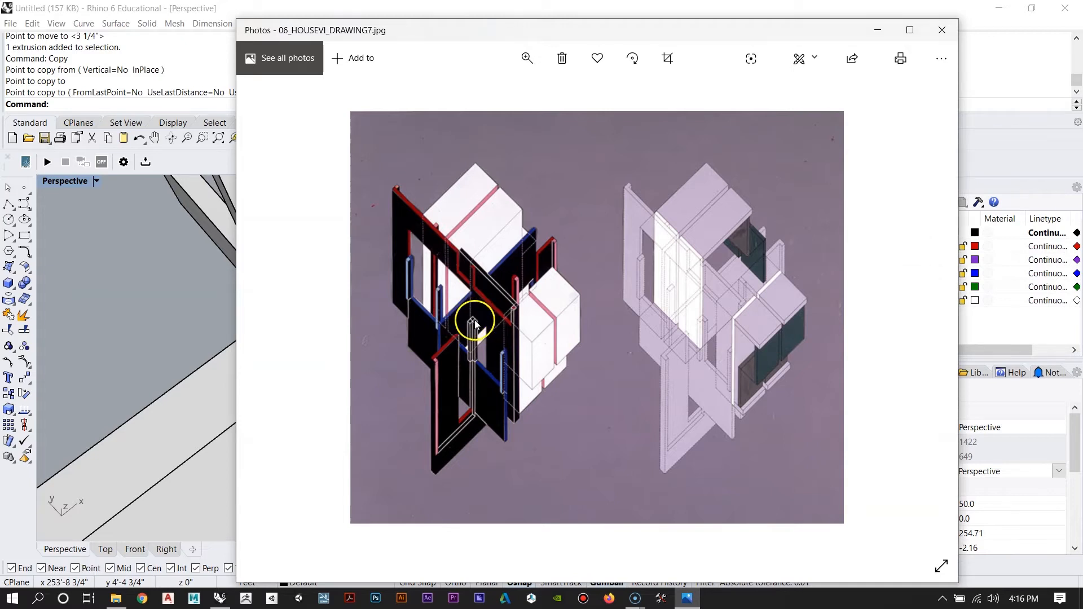
left_click(878, 30)
Step: Move the original box post so its rear top corner meets the front corner of the copied post
scroll(472, 290, "up", 5)
left_click(417, 387)
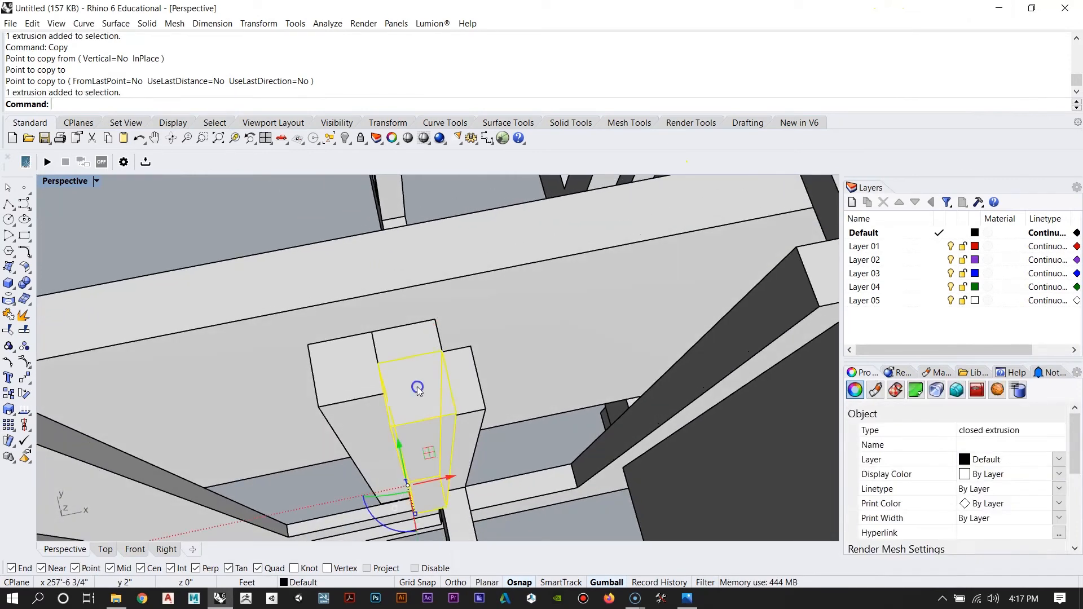
type("M")
key("Return")
left_click(378, 361)
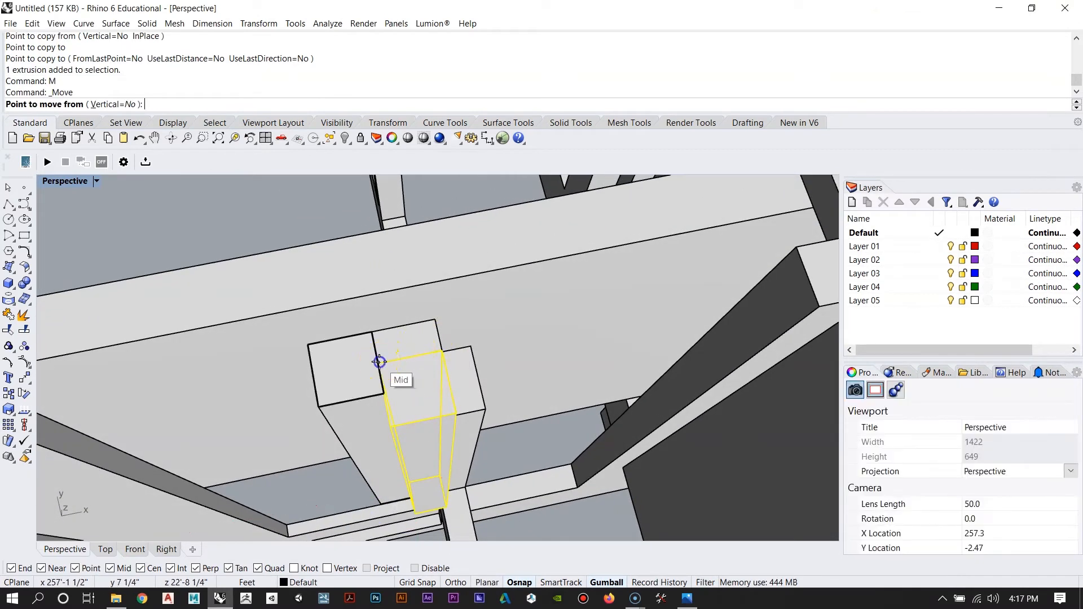
left_click(382, 391)
key("Escape")
Step: Move the post beside the narrow gap by its top corner onto the adjoining post's corner so they touch
right_click_drag(587, 406, 462, 390)
right_click_drag(524, 366, 409, 276)
scroll(409, 277, "up", 5)
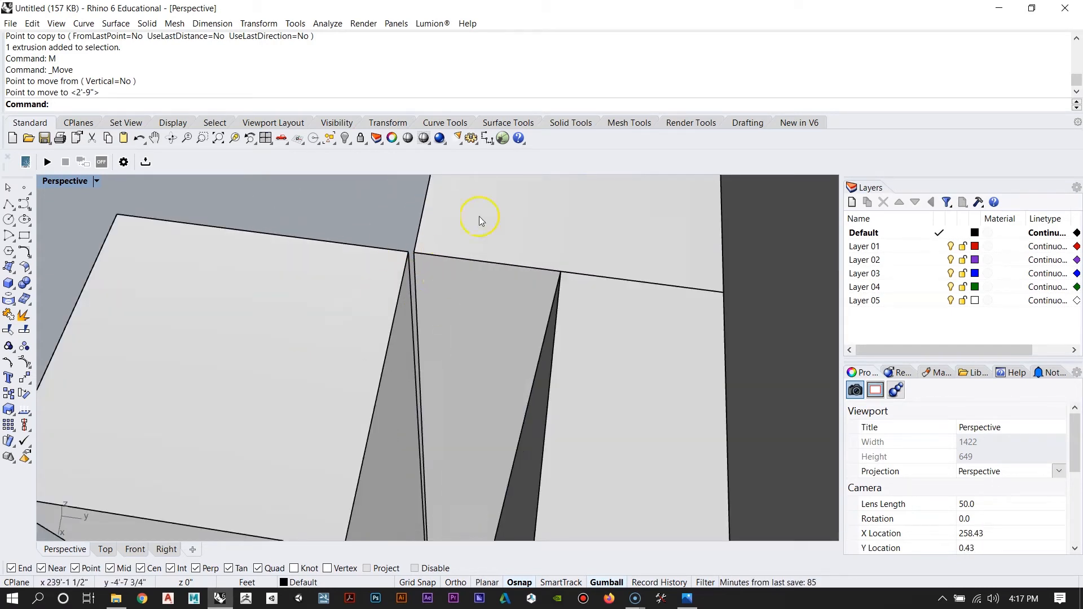
left_click(376, 299)
type("n")
key("Return")
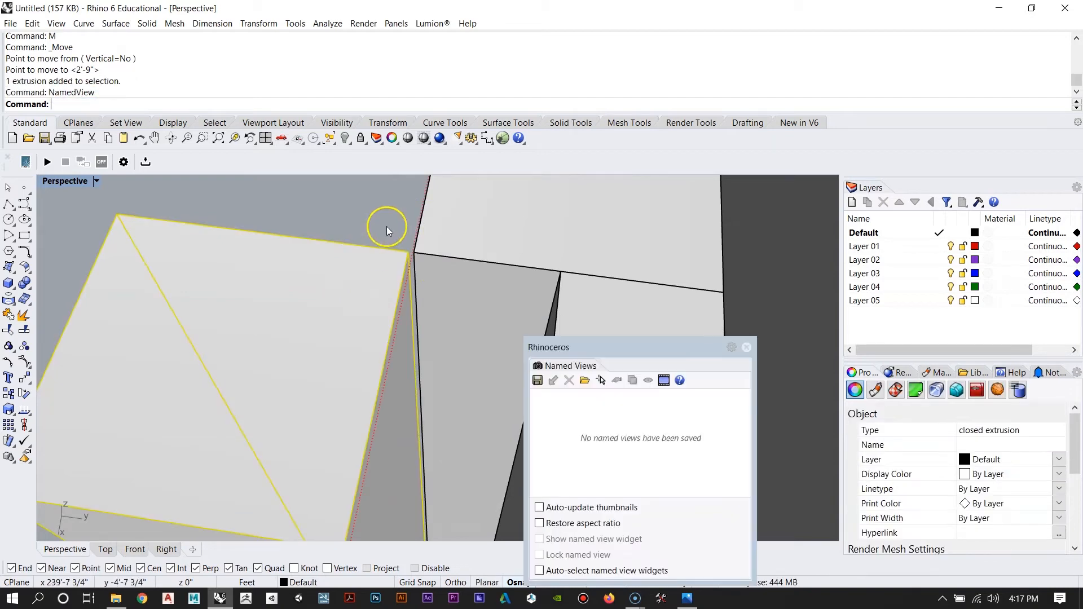
left_click(747, 346)
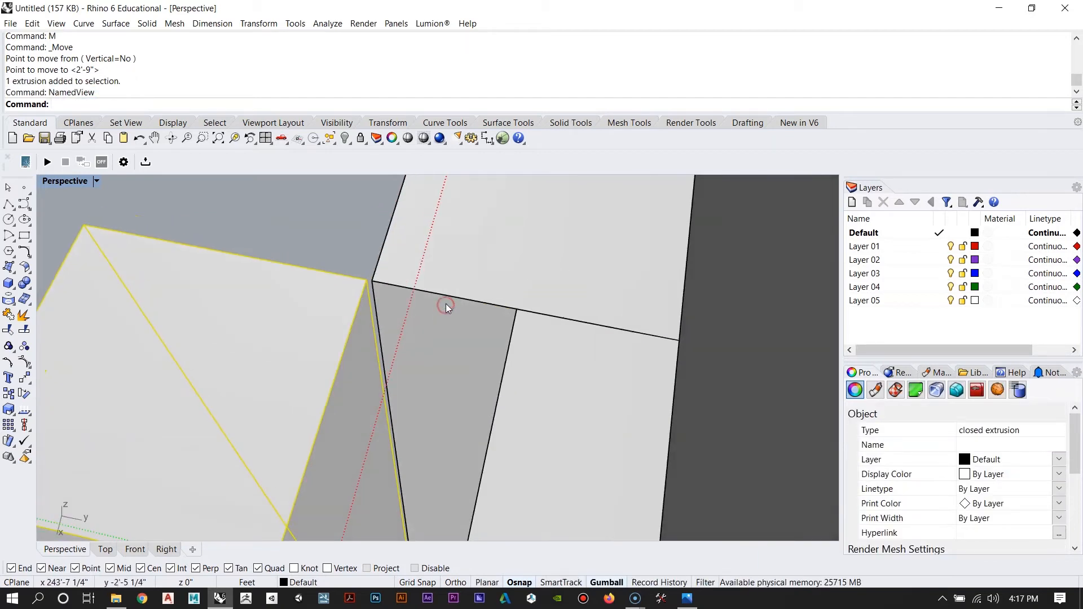
type("m")
key("Return")
left_click(366, 281)
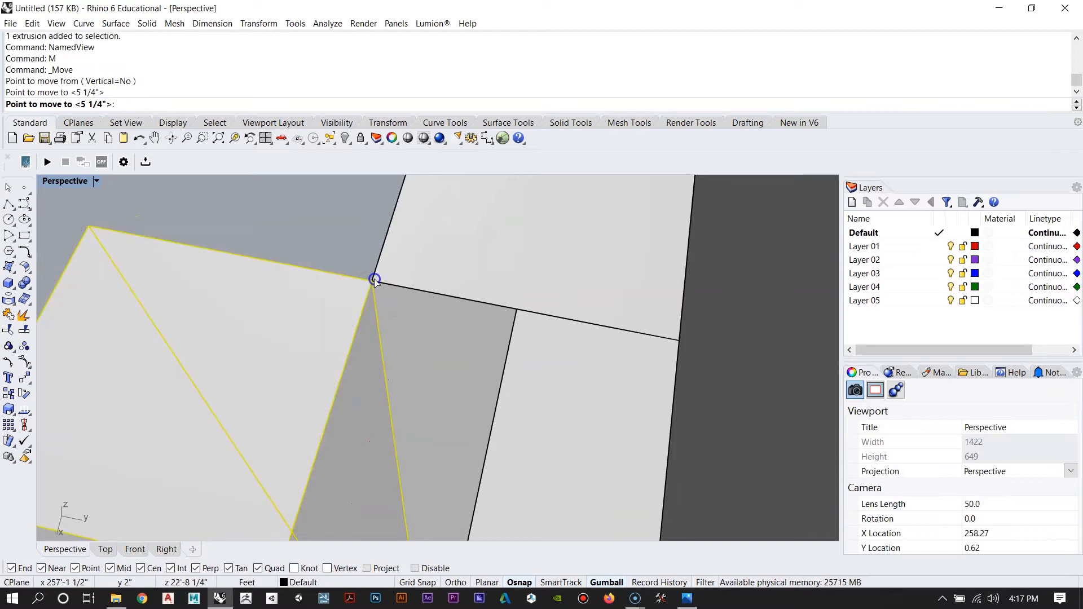
left_click(375, 281)
scroll(375, 281, "down", 8)
key("Escape")
Step: Examine the cluster of box posts from several angles, including the space enclosed between them
right_click_drag(398, 308, 476, 350)
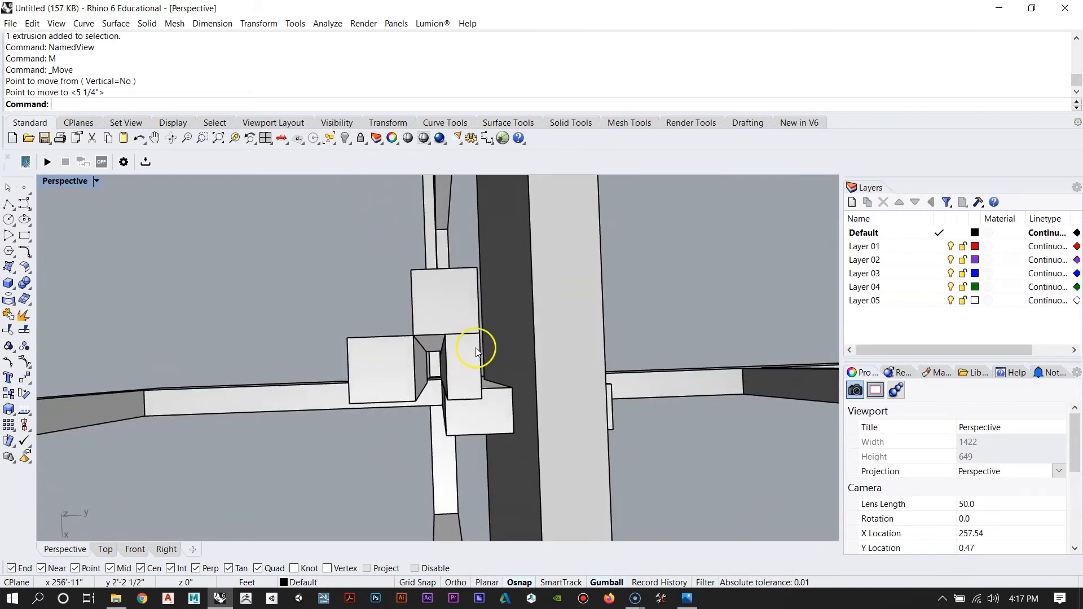
right_click_drag(546, 326, 386, 299)
right_click_drag(389, 369, 428, 345)
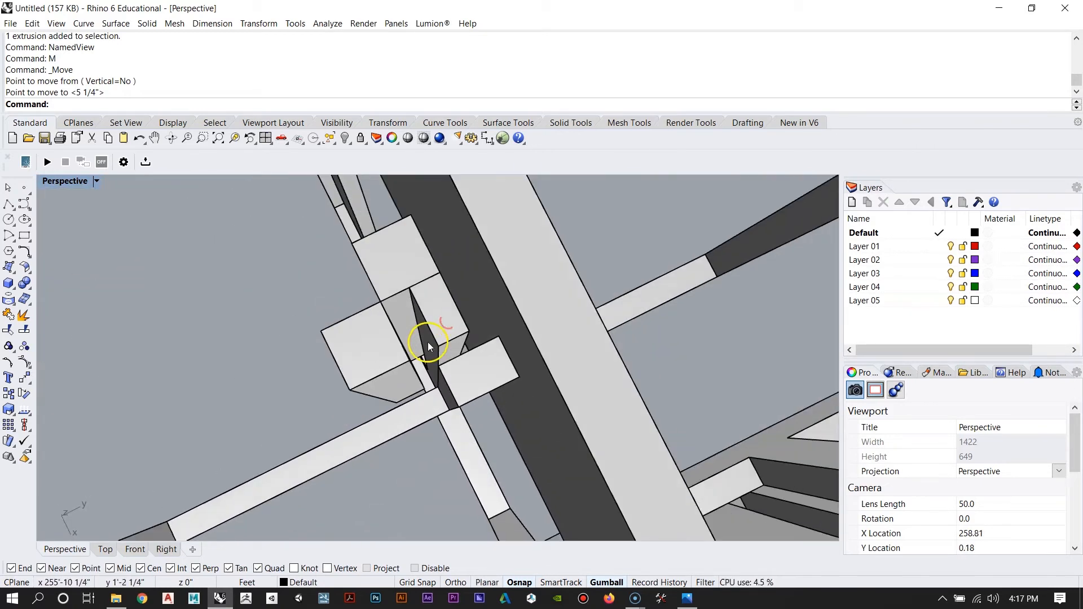
right_click_drag(302, 455, 454, 324)
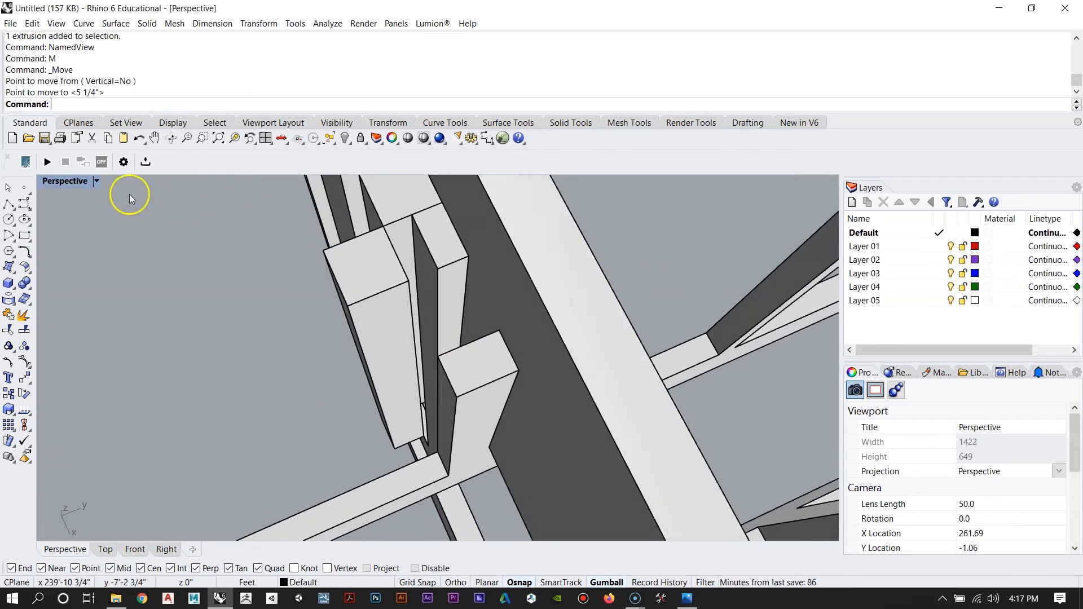
right_click_drag(378, 338, 510, 330)
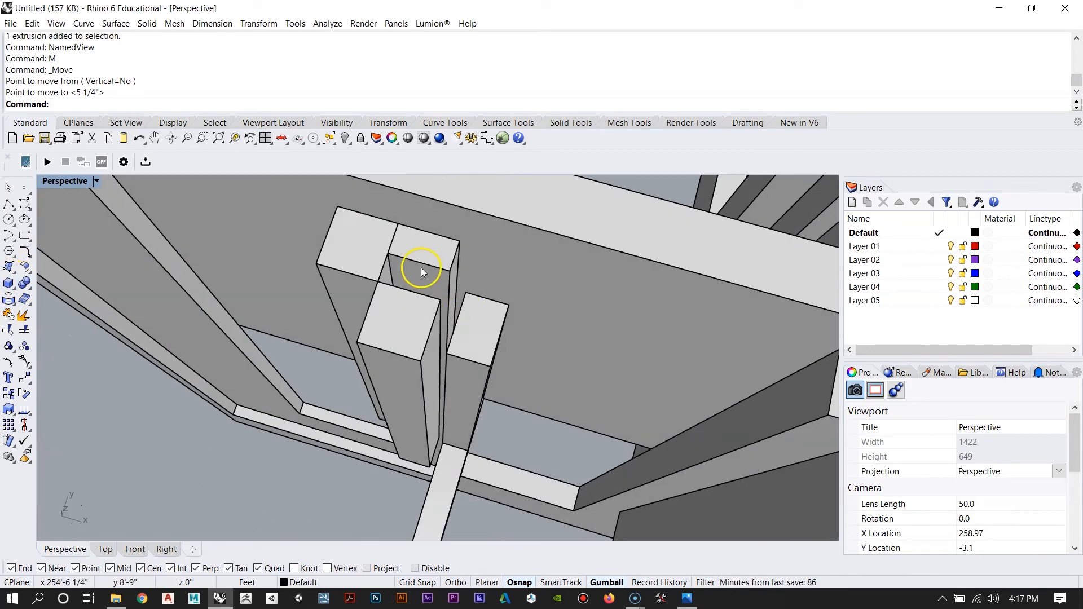
left_click(420, 274)
key("Escape")
right_click_drag(463, 275, 235, 344)
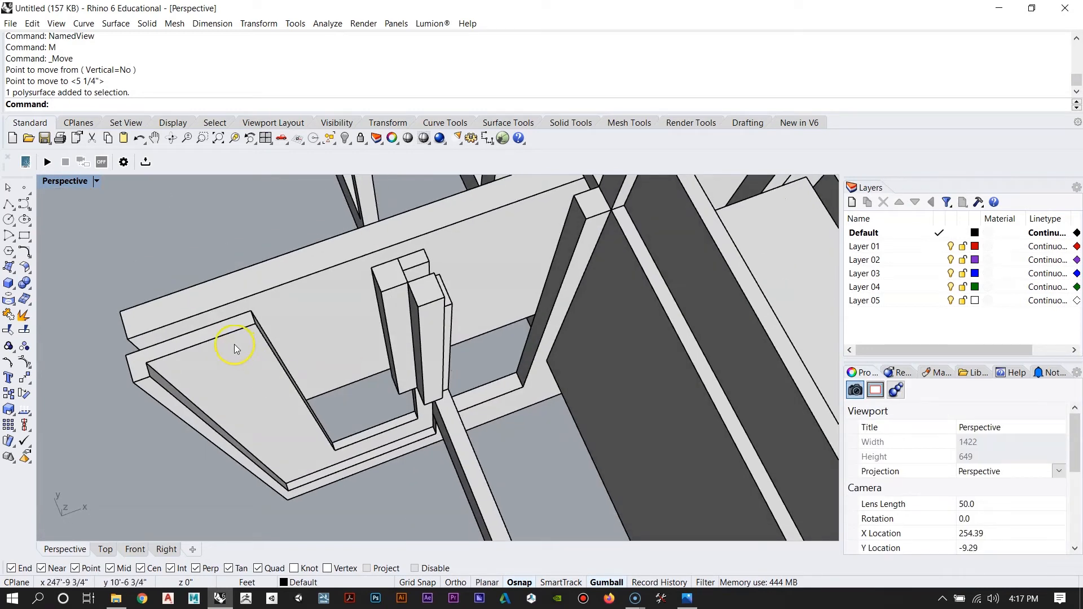
right_click_drag(425, 322, 169, 299)
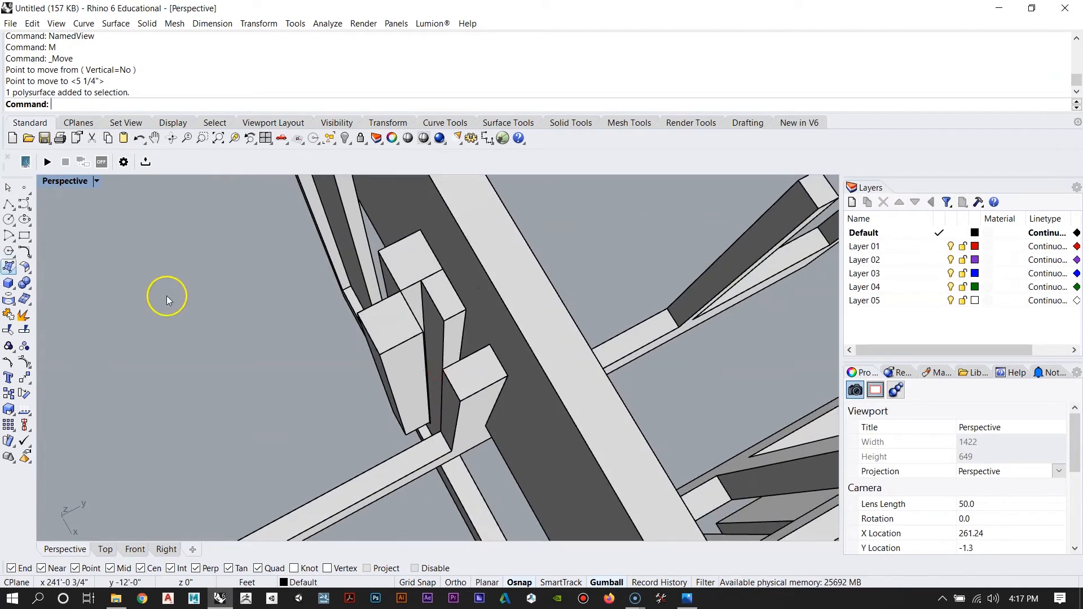
Step: Draw a box about 11'-7 1/4" tall in the gap between the posts, snapping to their top corners and lower end
left_click(8, 284)
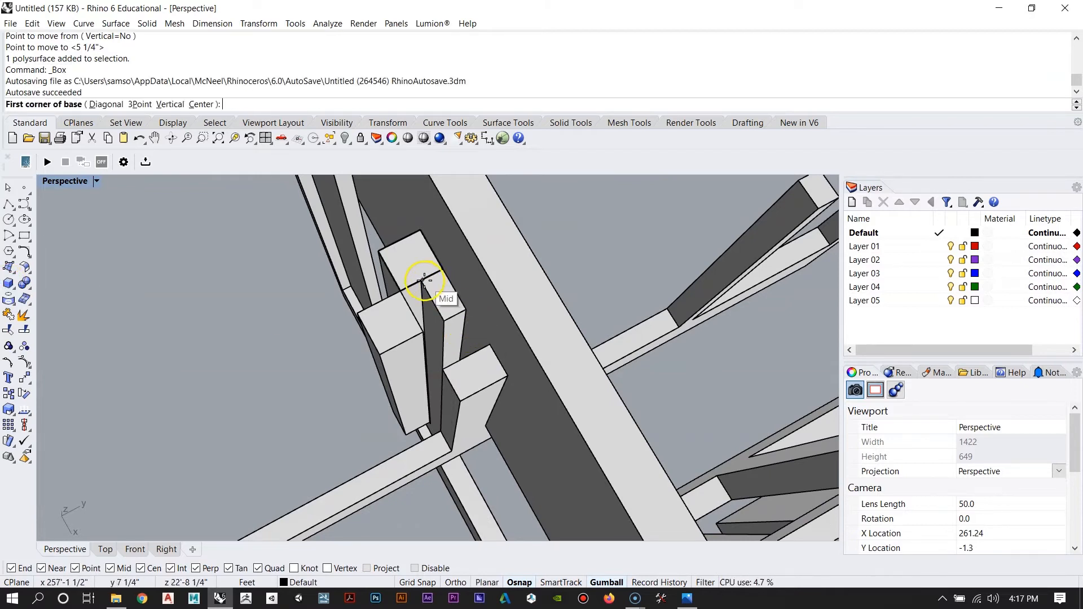
left_click(424, 280)
scroll(424, 281, "up", 3)
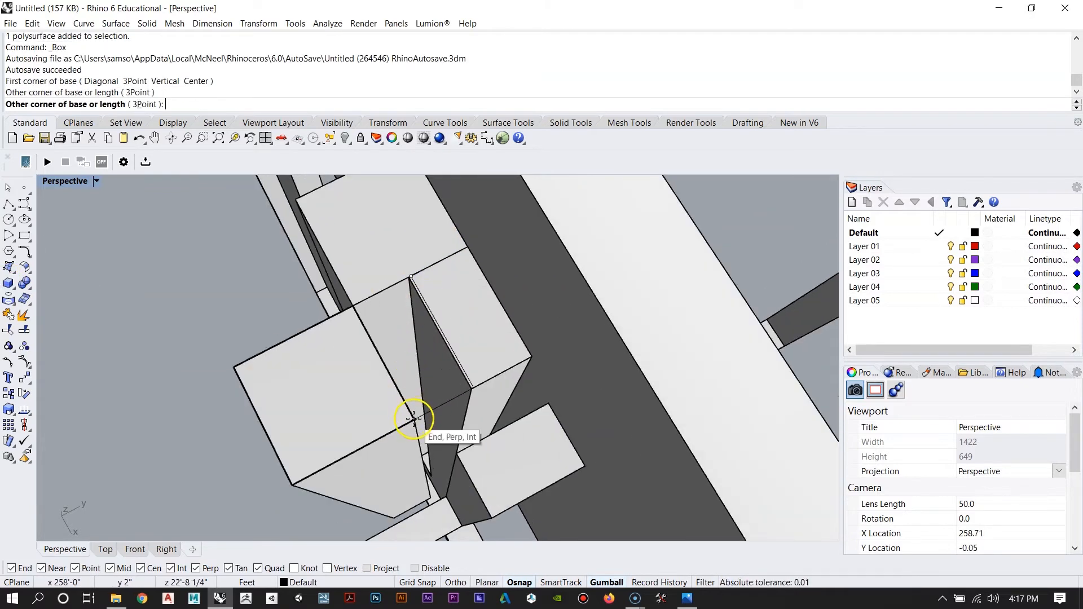
right_click_drag(463, 356, 459, 316)
scroll(463, 319, "down", 6)
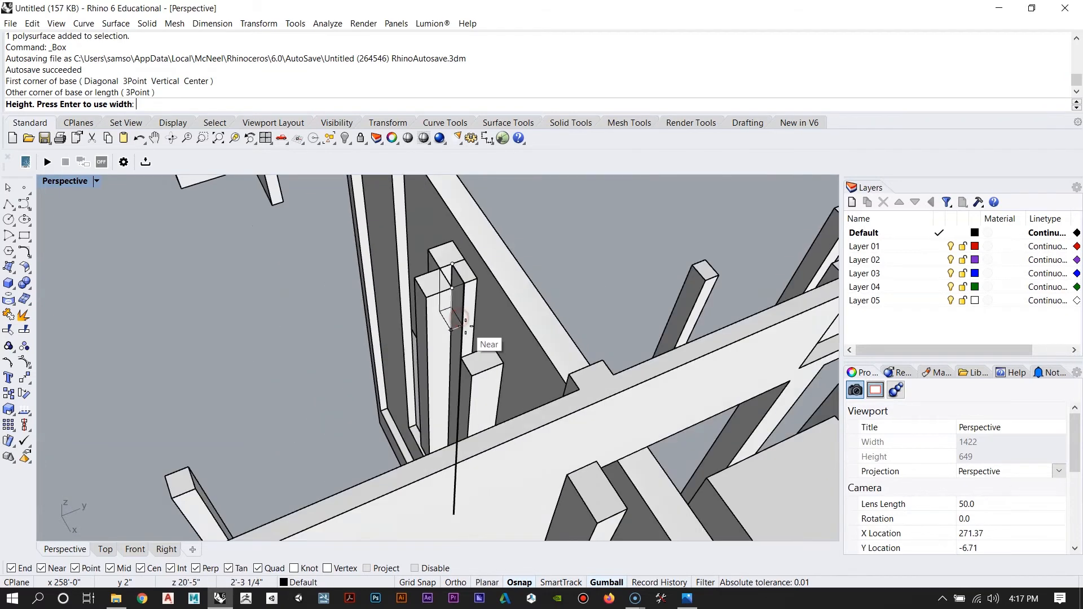
scroll(437, 434, "up", 6)
right_click_drag(356, 481, 588, 298)
scroll(578, 303, "down", 5)
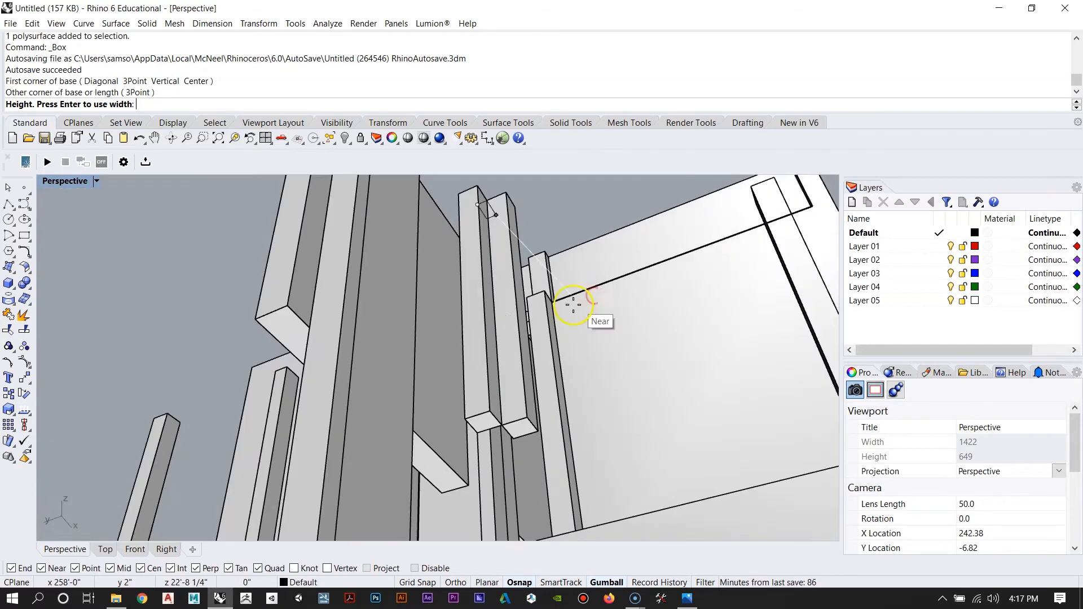
scroll(505, 459, "up", 8)
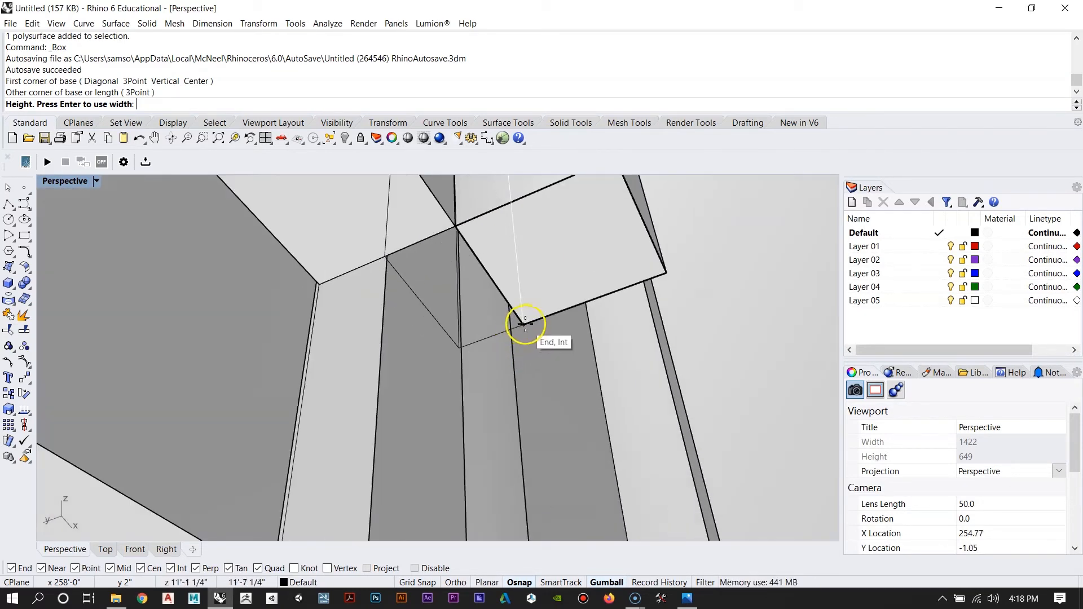
left_click(523, 324)
scroll(549, 318, "down", 7)
right_click_drag(573, 318, 327, 344)
scroll(447, 458, "down", 4)
scroll(491, 420, "up", 5)
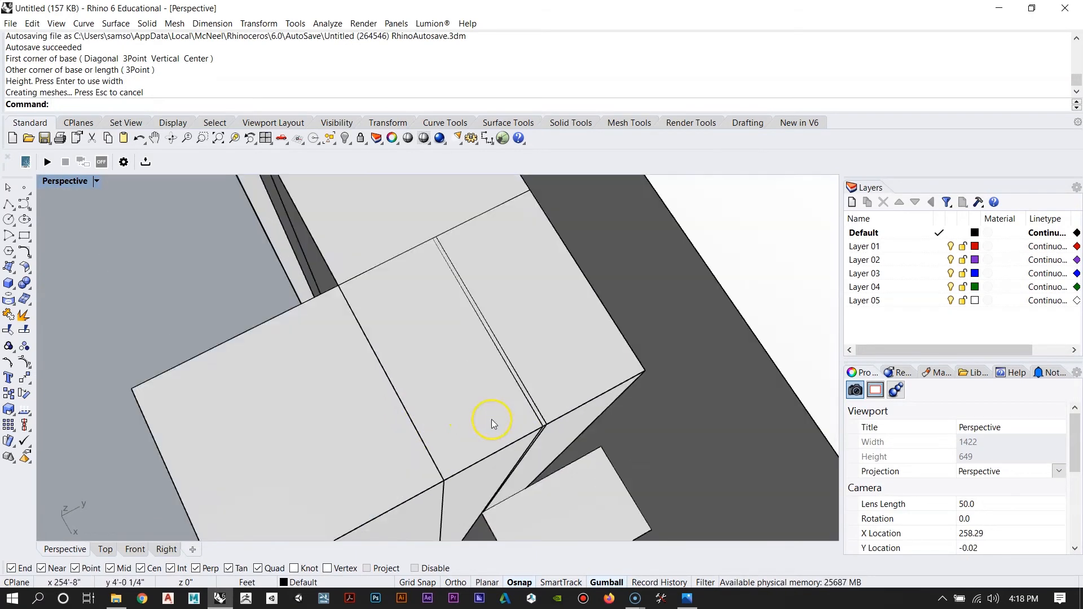
Step: Replace the box in the gap between the posts with a new one snapped to their top corners and lower end
right_click_drag(491, 420, 459, 412)
left_click(352, 235)
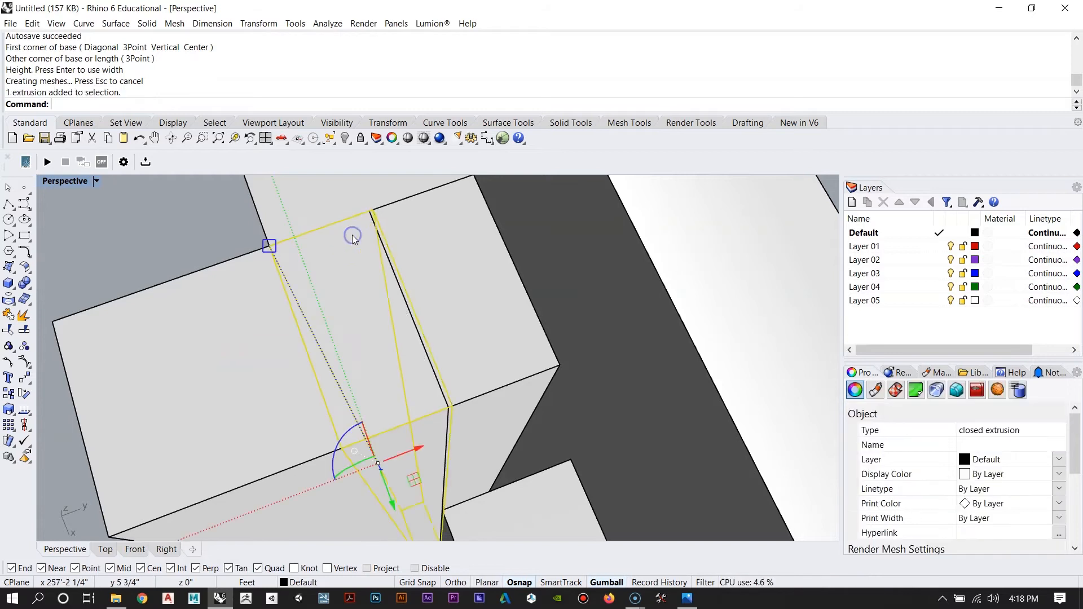
key("Delete")
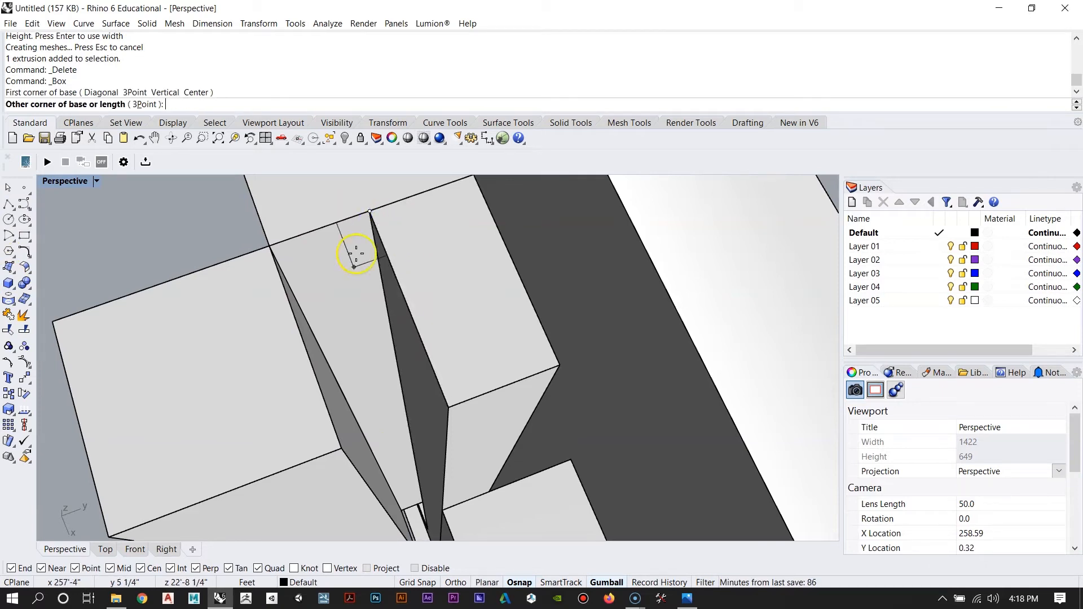
left_click(343, 455)
scroll(495, 247, "down", 8)
right_click_drag(333, 377, 391, 598)
scroll(404, 389, "up", 5)
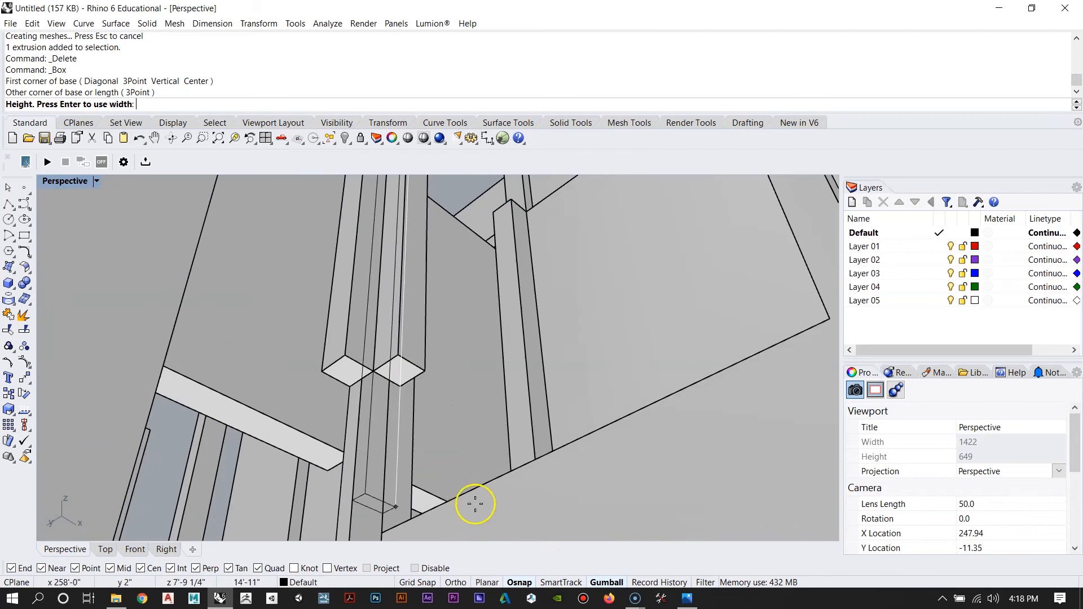
left_click(347, 384)
Step: Examine the new gap box and the adjoining post from several angles among the surrounding posts
right_click_drag(518, 265, 457, 430)
scroll(456, 428, "down", 5)
scroll(423, 327, "up", 5)
right_click_drag(526, 294, 399, 343)
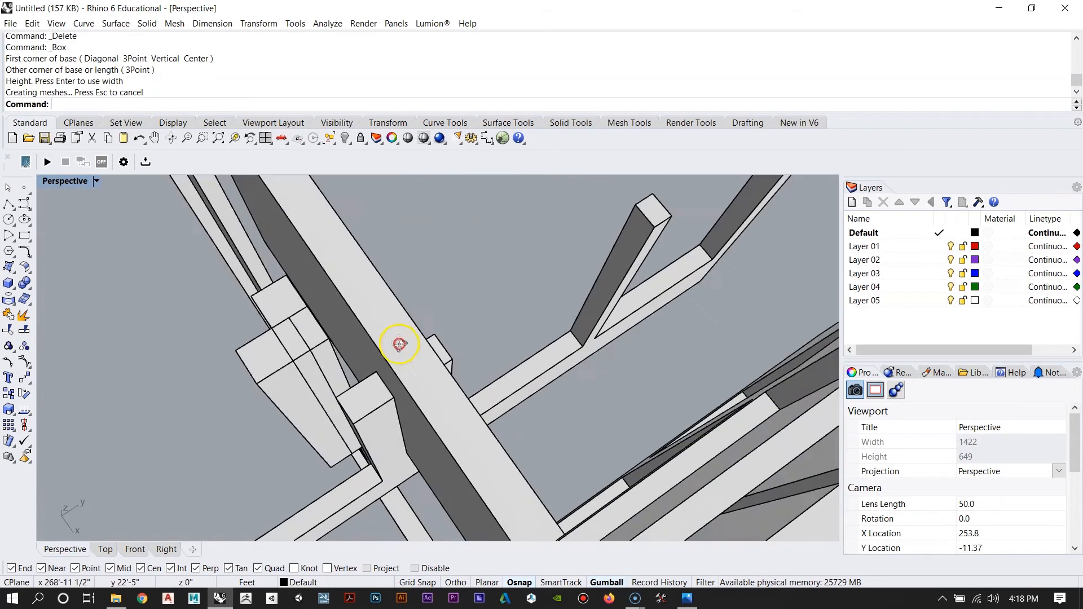
scroll(398, 343, "down", 6)
scroll(328, 345, "up", 6)
scroll(359, 344, "up", 3)
left_click(385, 351)
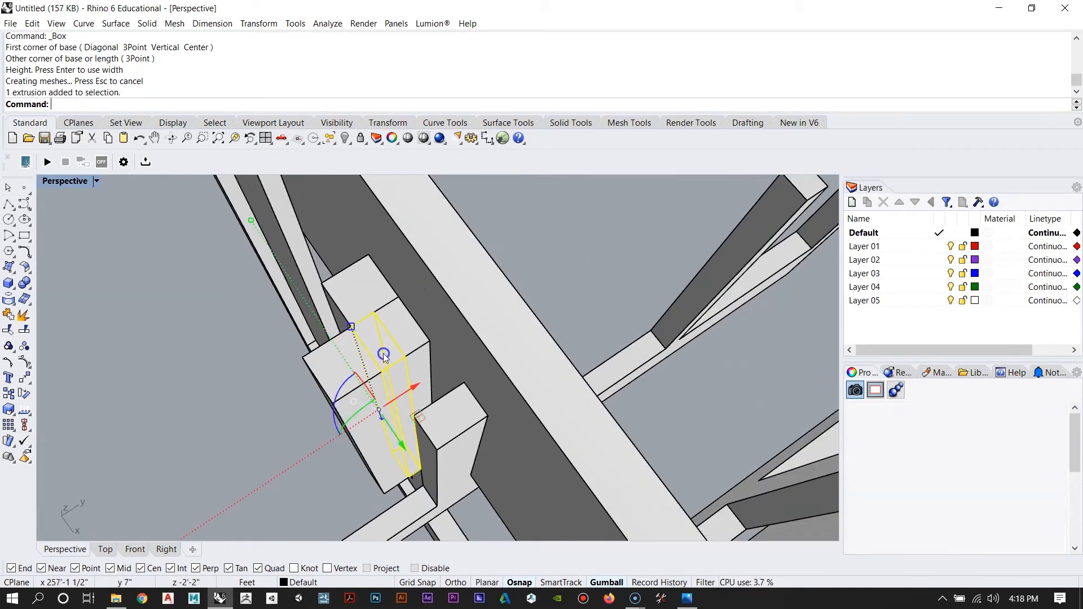
left_click(416, 327, "shift")
right_click_drag(455, 389, 461, 329)
scroll(549, 316, "down", 4)
scroll(367, 395, "up", 4)
key("Escape")
scroll(394, 390, "up", 4)
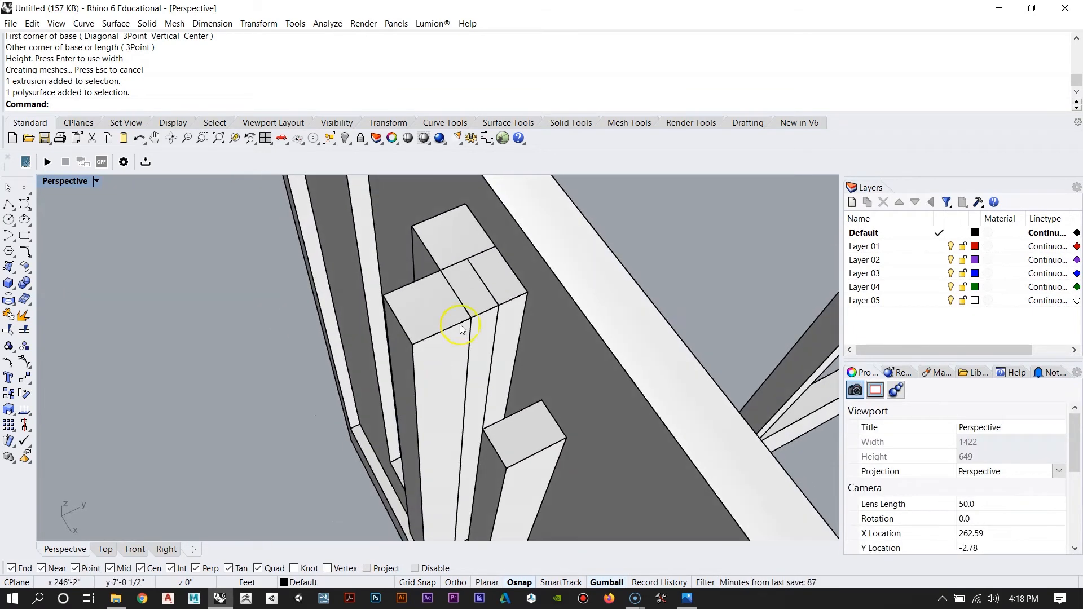
Step: Join the new gap box and the adjoining post into one solid with BooleanUnion
left_click(480, 309)
left_click(509, 283, "shift")
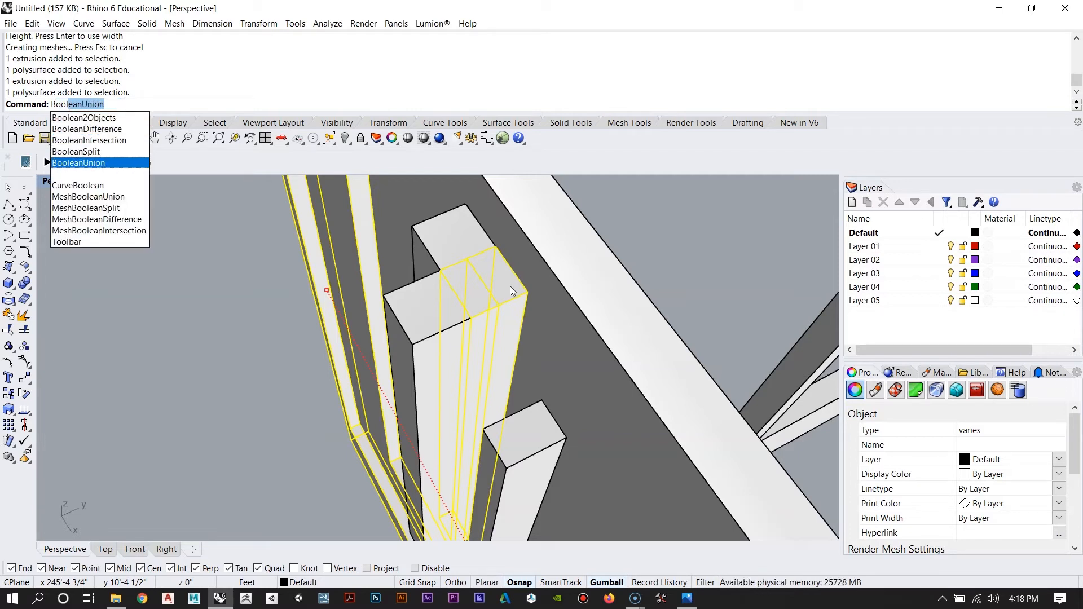
key("Return")
key("Escape")
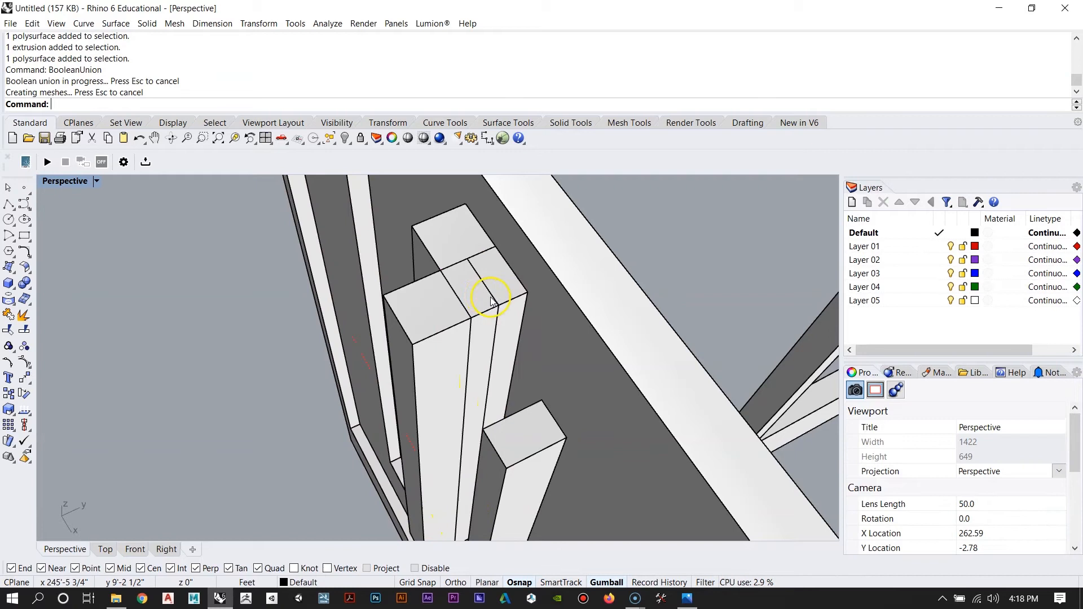
left_click(492, 295)
key("Escape")
Step: Merge all coplanar faces of the united post with MergeAllFaces
right_click_drag(490, 298, 393, 366)
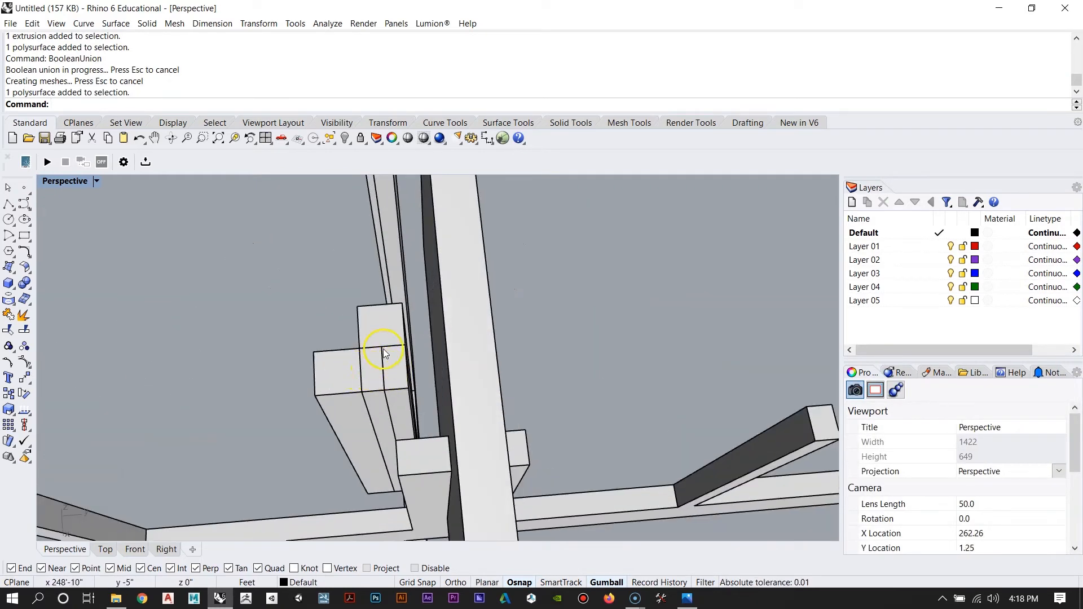
right_click_drag(385, 369, 415, 369)
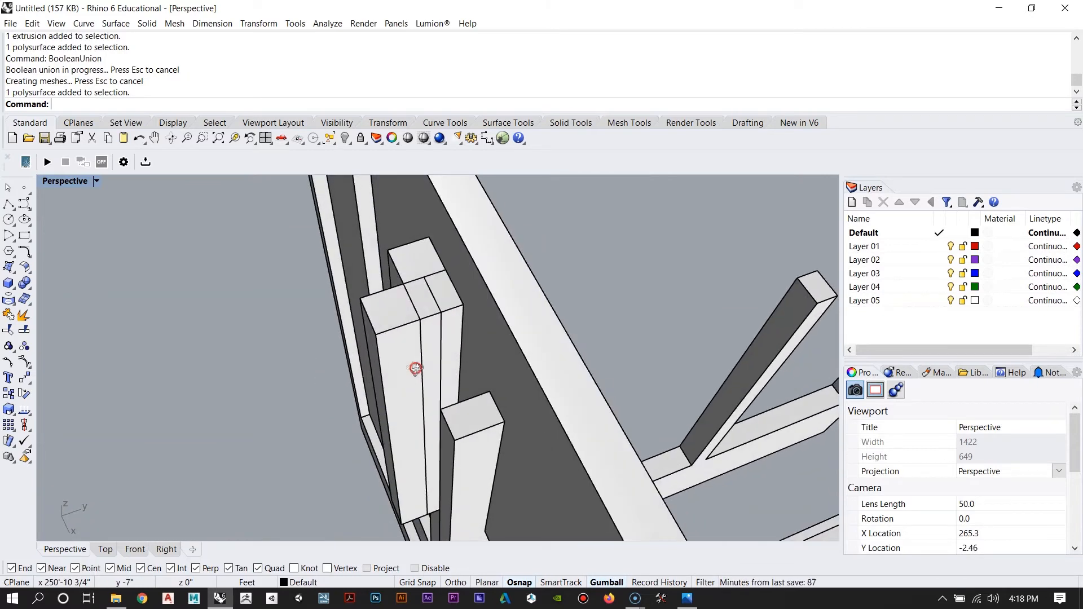
left_click(439, 302)
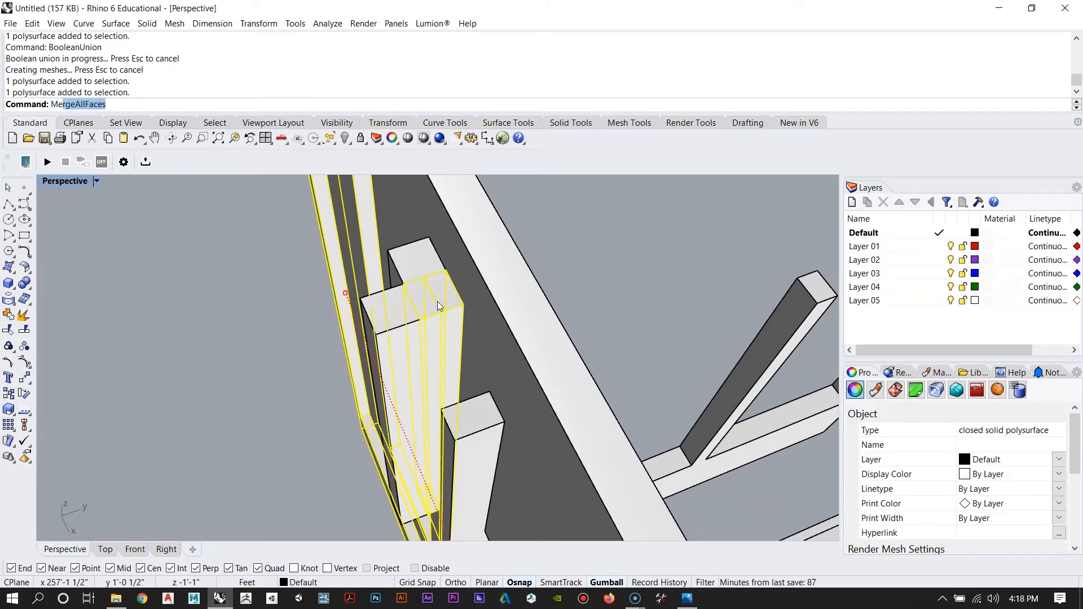
type("Merga")
key("BackSpace")
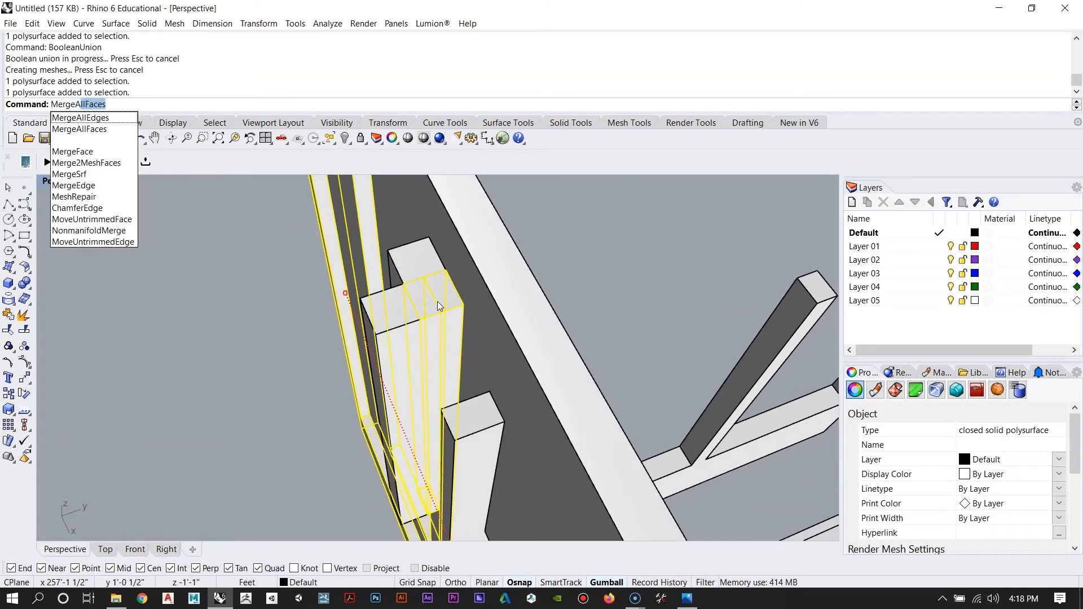
type("eAl")
key("Return")
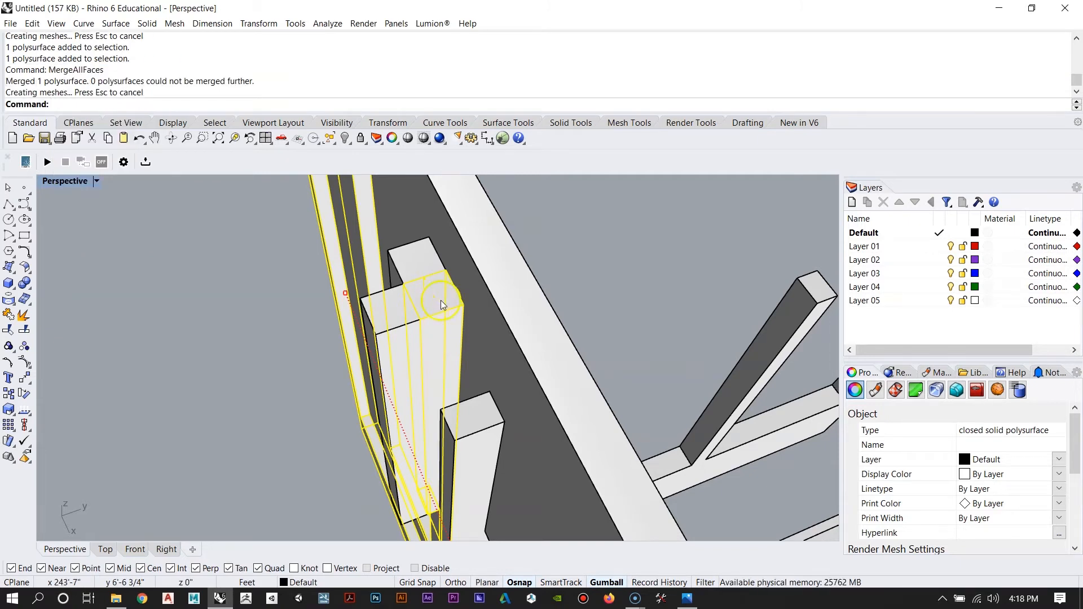
key("Escape")
Step: Examine the front post of the cluster and its relation to the low frame and its end uprights
right_click_drag(441, 300, 346, 315)
scroll(451, 335, "down", 3)
scroll(346, 311, "up", 6)
left_click(355, 313)
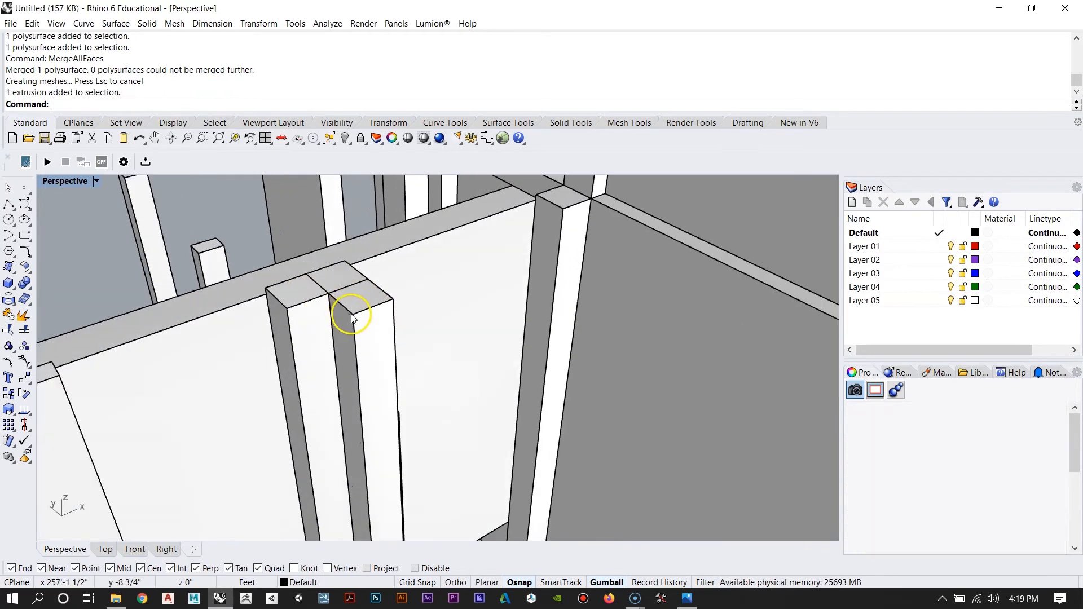
scroll(431, 247, "down", 10)
right_click_drag(430, 246, 464, 351)
scroll(467, 342, "up", 5)
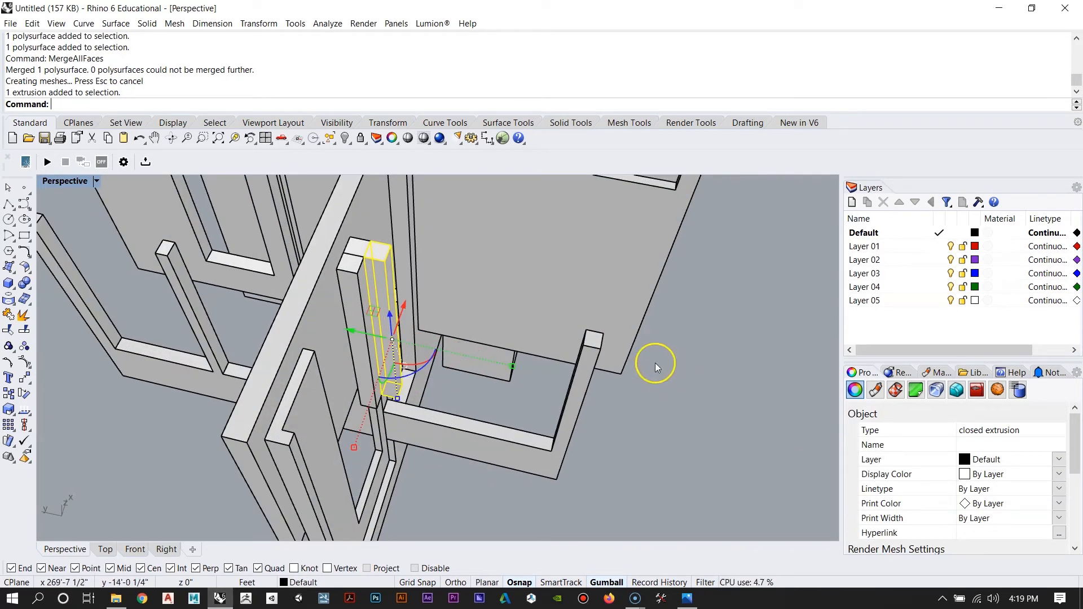
right_click_drag(564, 354, 570, 358)
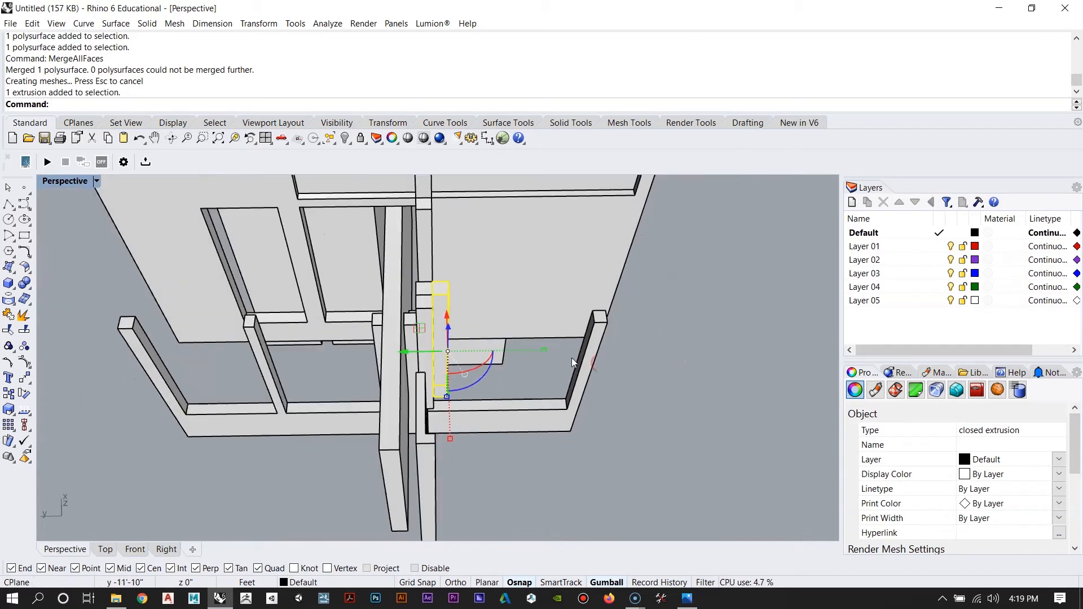
left_click(131, 354)
Step: Copy the front post of the cluster to the end upright of the low frame, placing them side by side
right_click_drag(470, 320, 423, 337)
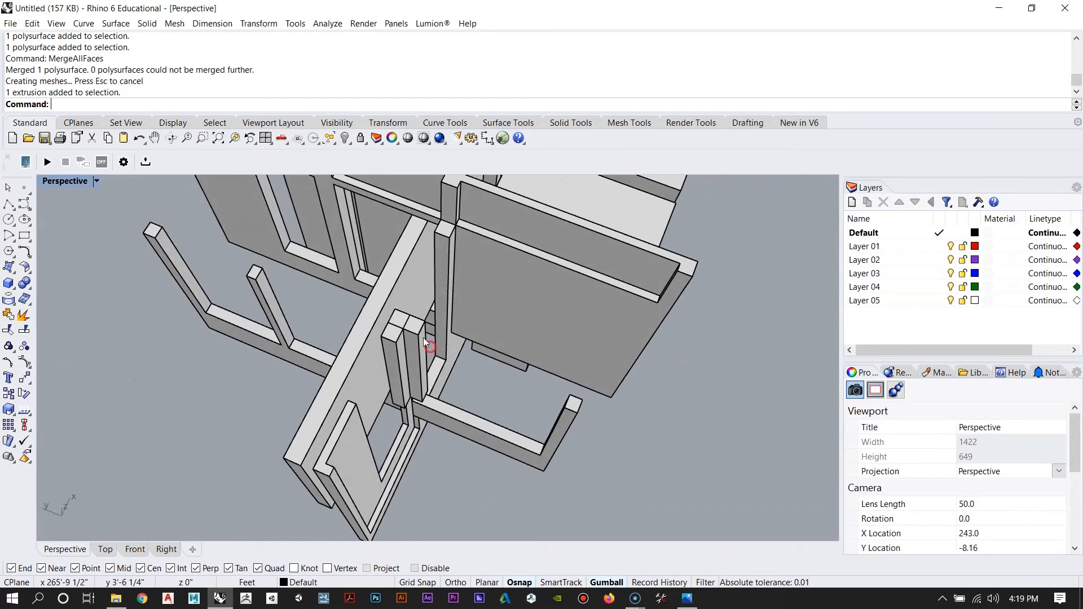
scroll(423, 337, "up", 5)
left_click(422, 329)
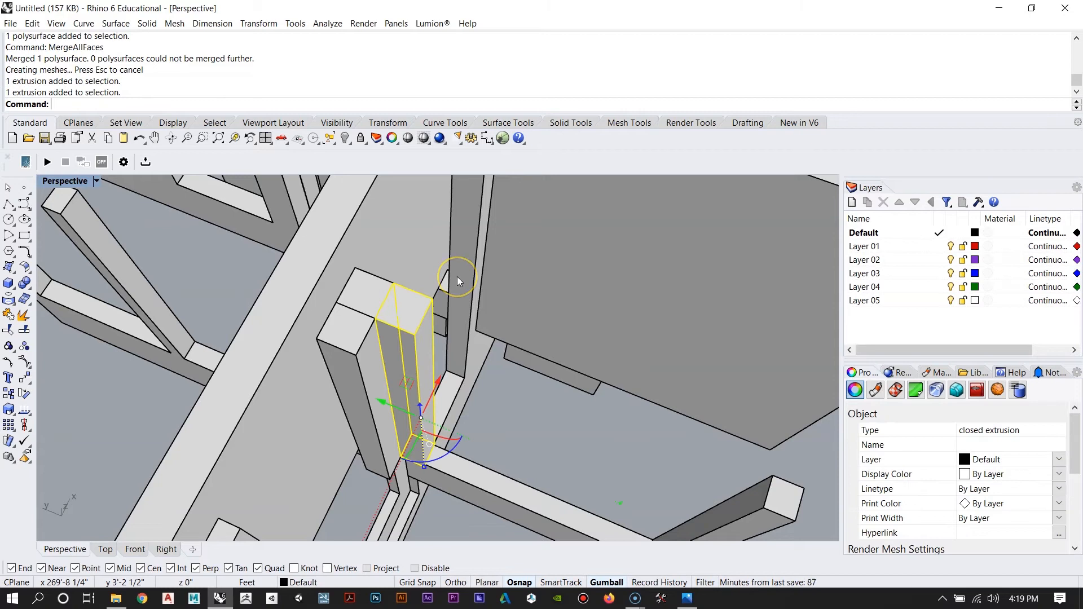
key("Return")
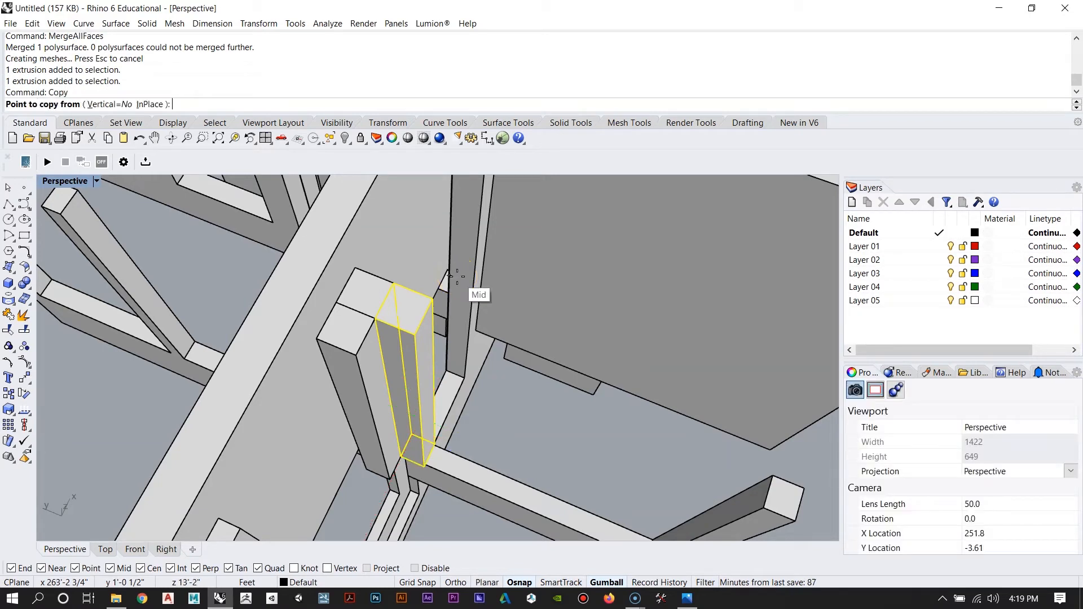
scroll(434, 300, "down", 5)
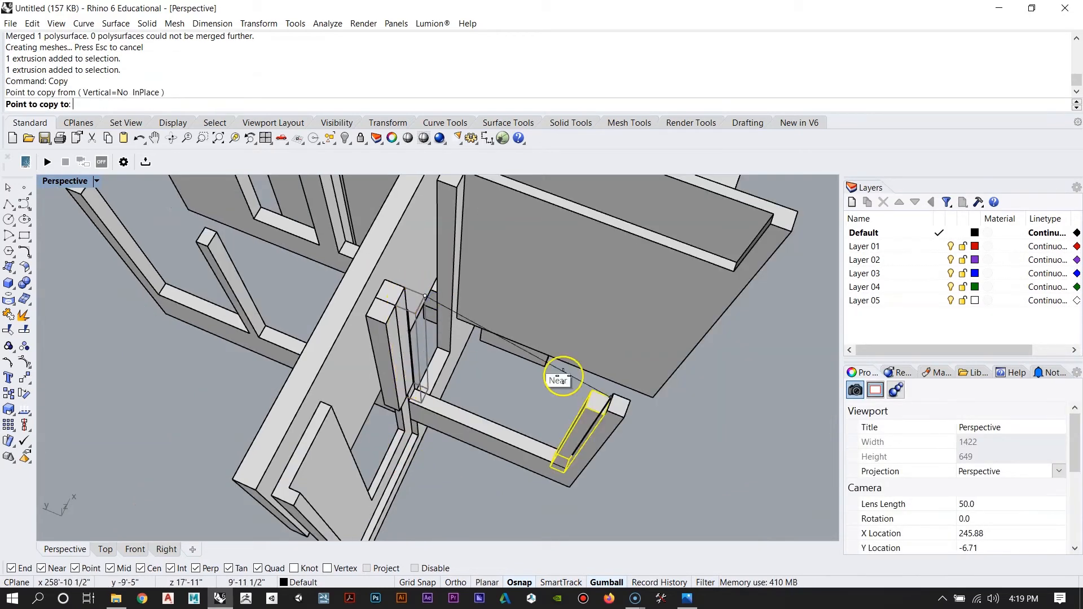
scroll(682, 433, "up", 5)
left_click(508, 395)
key("Escape")
key("Escape")
right_click_drag(484, 446, 403, 321)
left_click(402, 322)
type("wc")
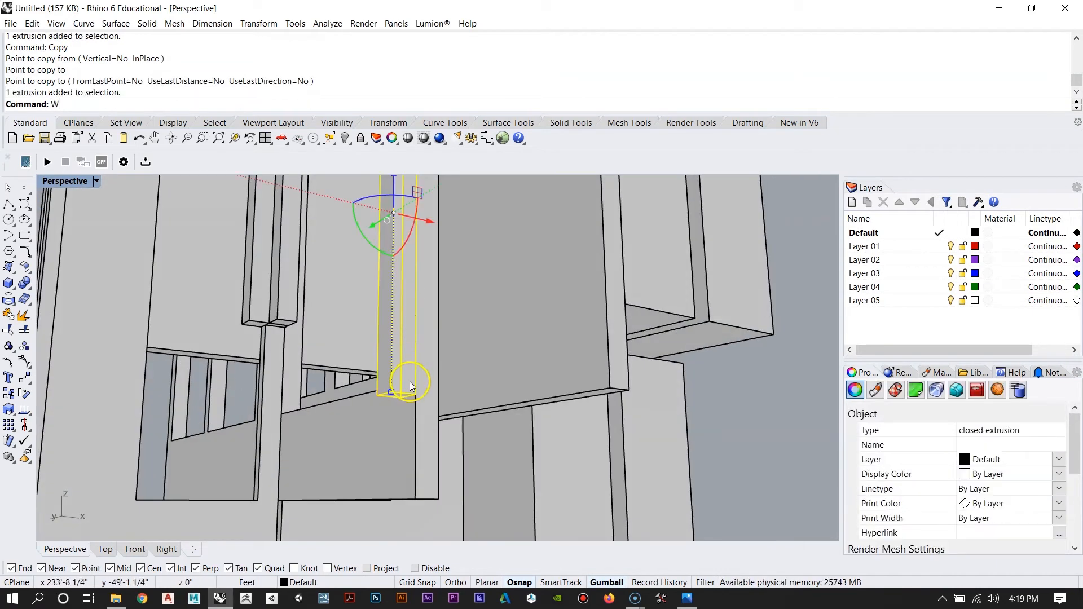
scroll(417, 421, "down", 6)
key("Escape")
key("Escape")
Step: Shorten the copied post along its height with Scale1D, keeping its top corner as the fixed base point
right_click_drag(419, 310, 600, 493)
left_click(416, 275)
type("Scale1D")
right_click(433, 295)
scroll(527, 286, "up", 5)
left_click(486, 243)
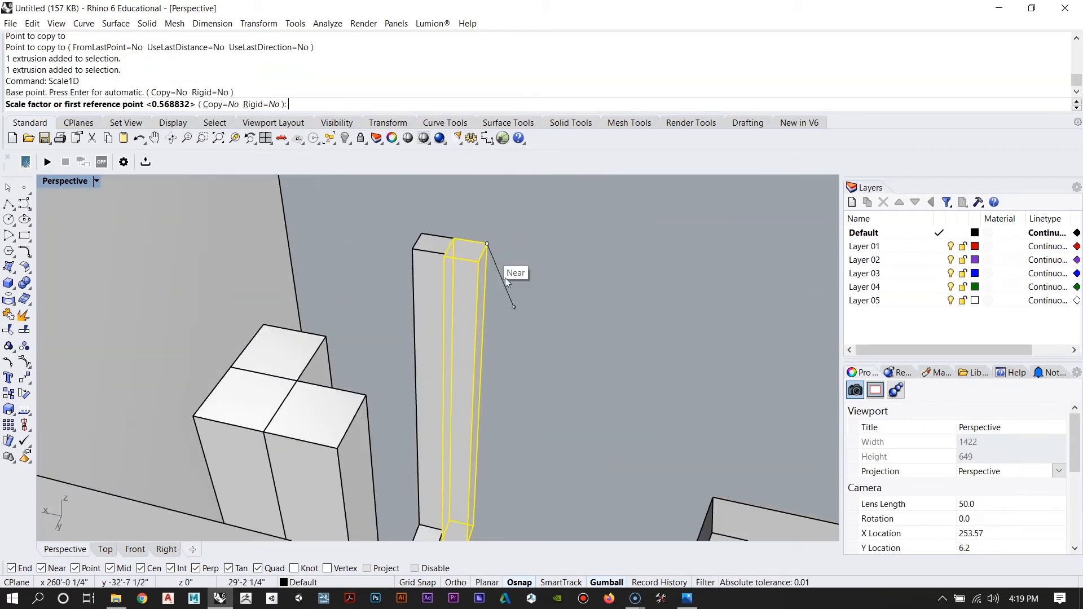
left_click(476, 525)
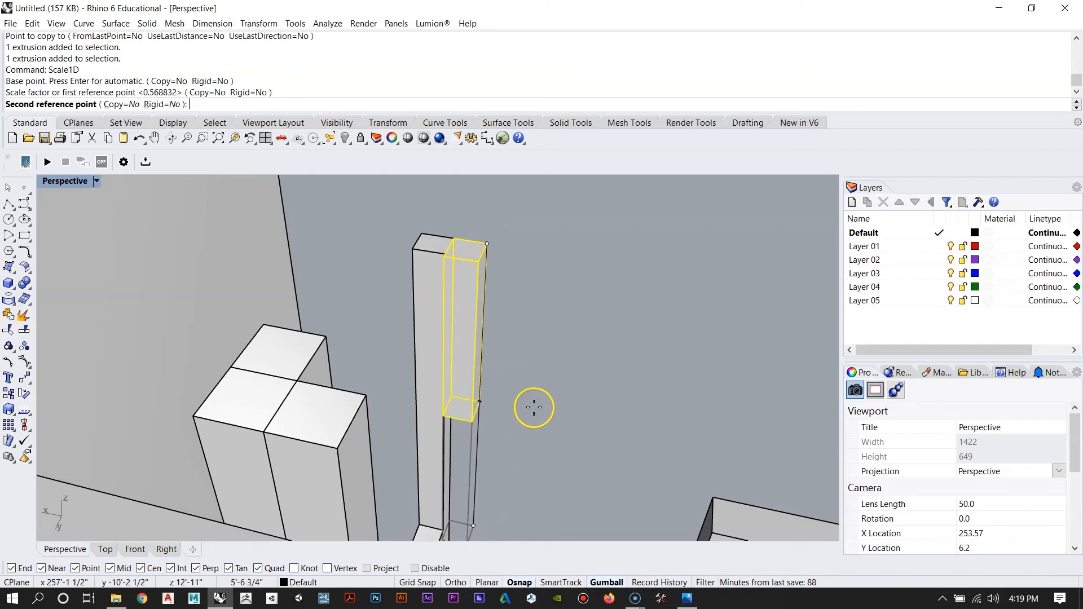
left_click(530, 447)
Step: Move the side face of the low frame's end upright out to the corner of the short post beside it
right_click_drag(546, 418, 616, 452)
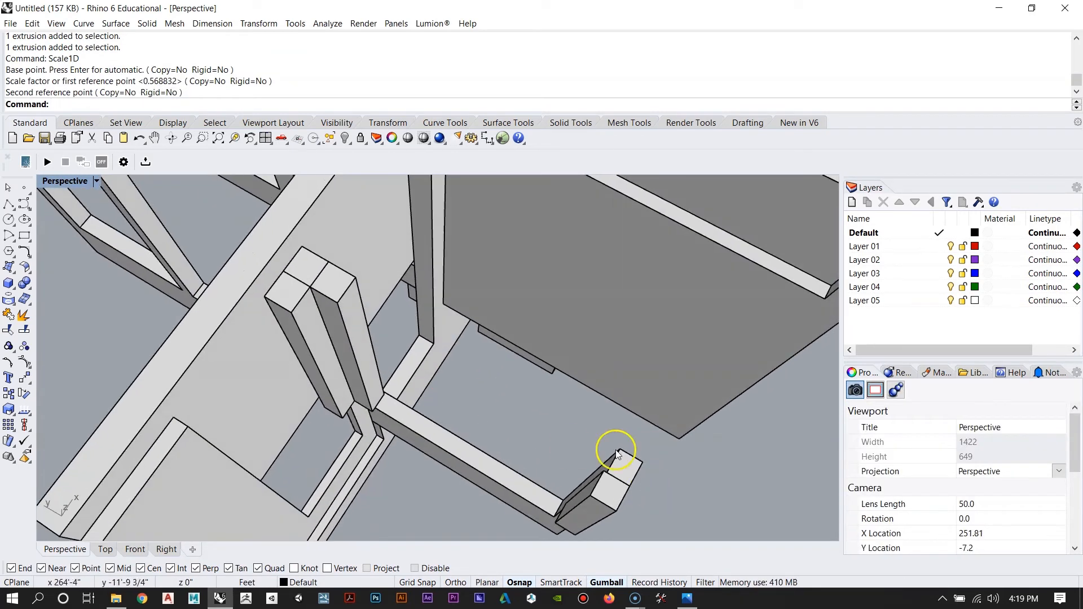
right_click_drag(394, 396, 609, 409)
right_click_drag(466, 319, 479, 347)
left_click(523, 337)
right_click_drag(451, 281, 607, 373)
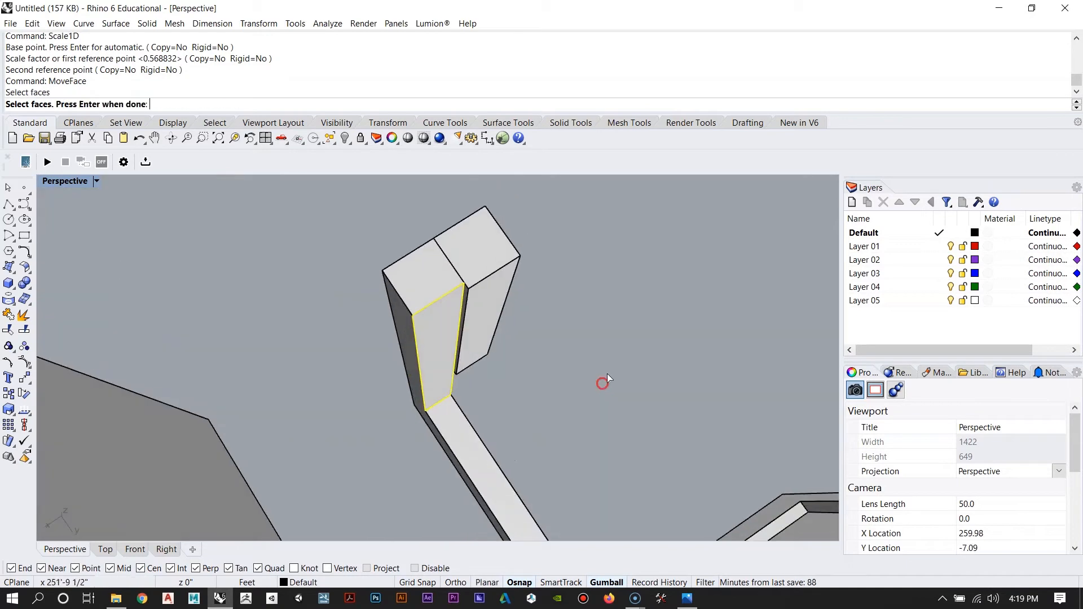
scroll(476, 253, "up", 6)
right_click_drag(405, 315, 450, 302)
right_click(450, 303)
left_click(464, 290)
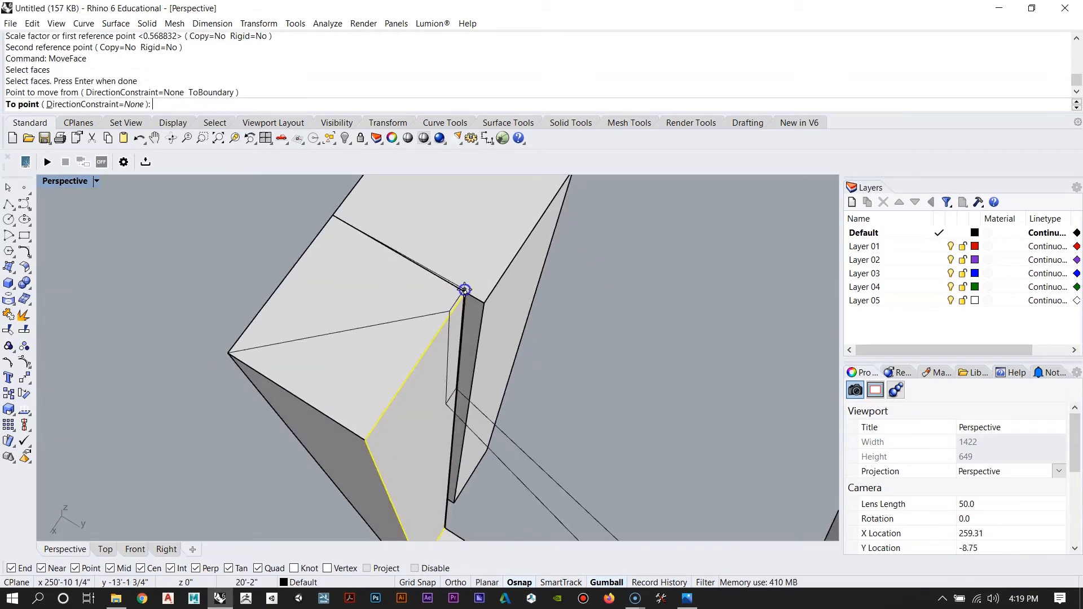
left_click(485, 299)
Step: Copy the short post by its top corner onto the top corner of the middle upright in the opposite low frame
scroll(270, 338, "down", 8)
right_click_drag(248, 352, 486, 411)
left_click(555, 415)
type("copy")
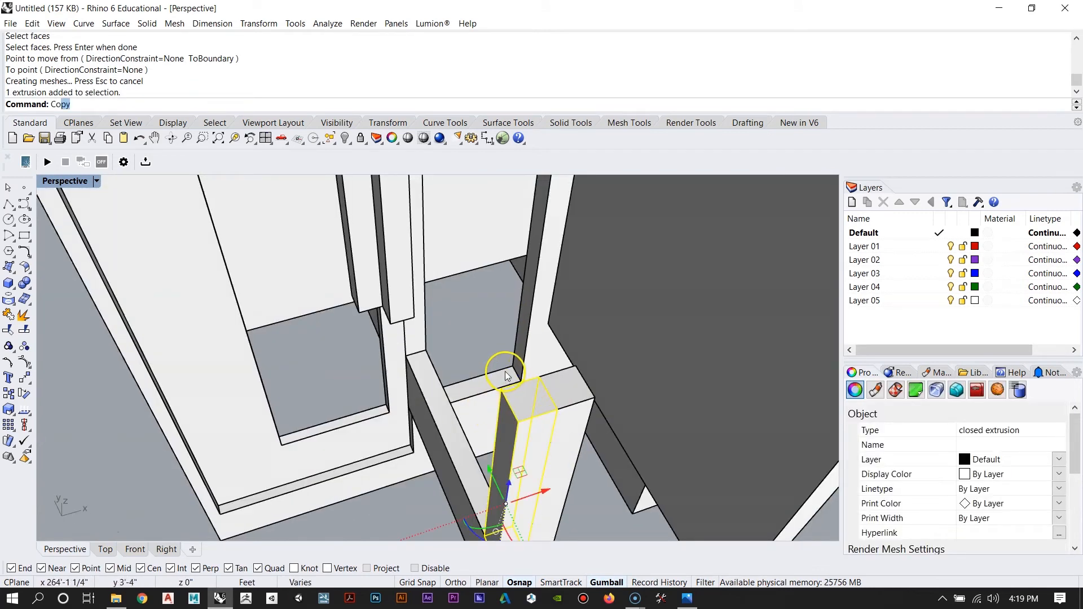
key("Return")
left_click(557, 408)
scroll(372, 437, "down", 8)
right_click_drag(290, 382, 432, 392)
scroll(239, 394, "up", 10)
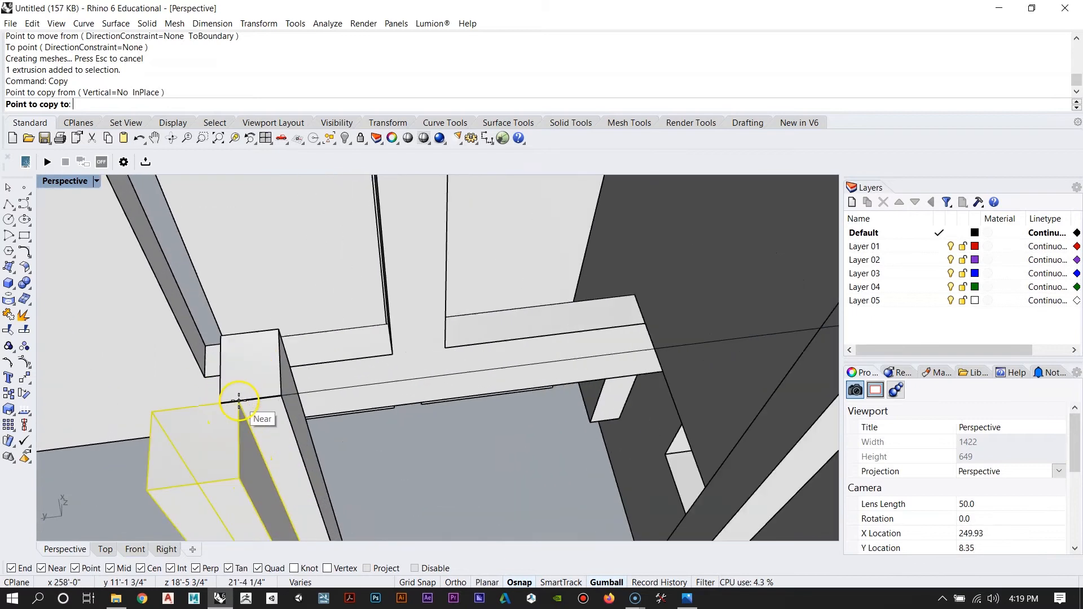
left_click(285, 392)
Step: Move the side face of the middle upright outward 3" to the corner of the copied short post
scroll(299, 350, "down", 3)
right_click_drag(313, 306, 428, 431)
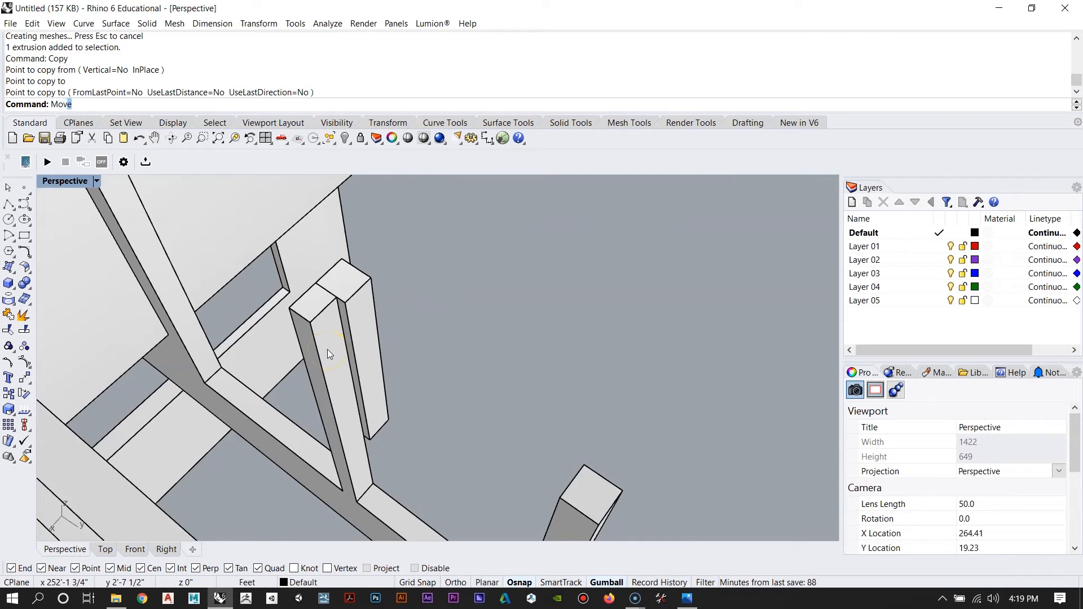
key("Return")
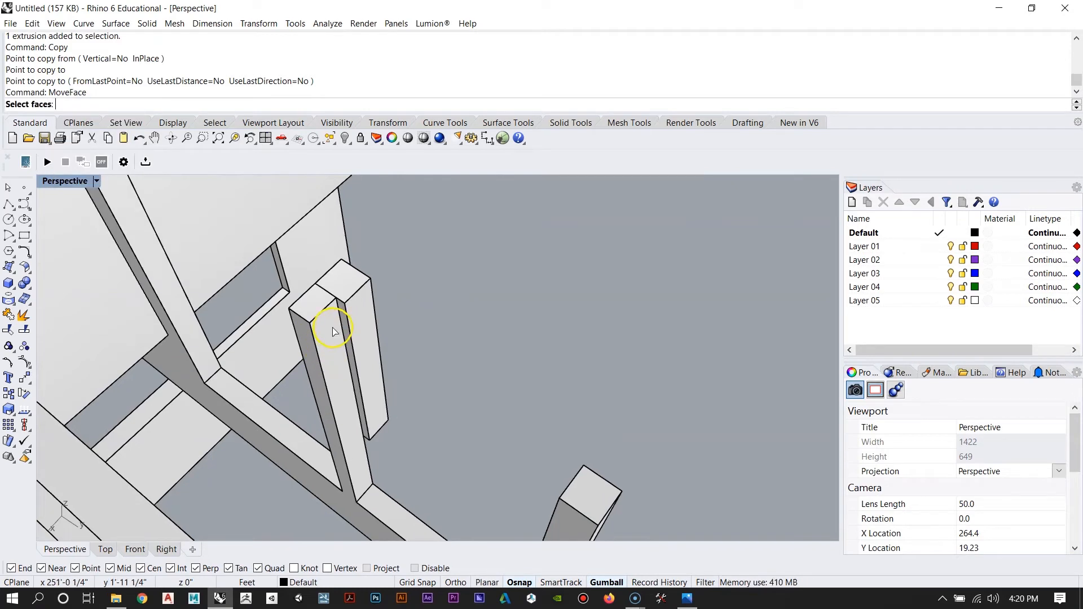
left_click(333, 332)
scroll(327, 316, "up", 2)
right_click(355, 338)
left_click(350, 316)
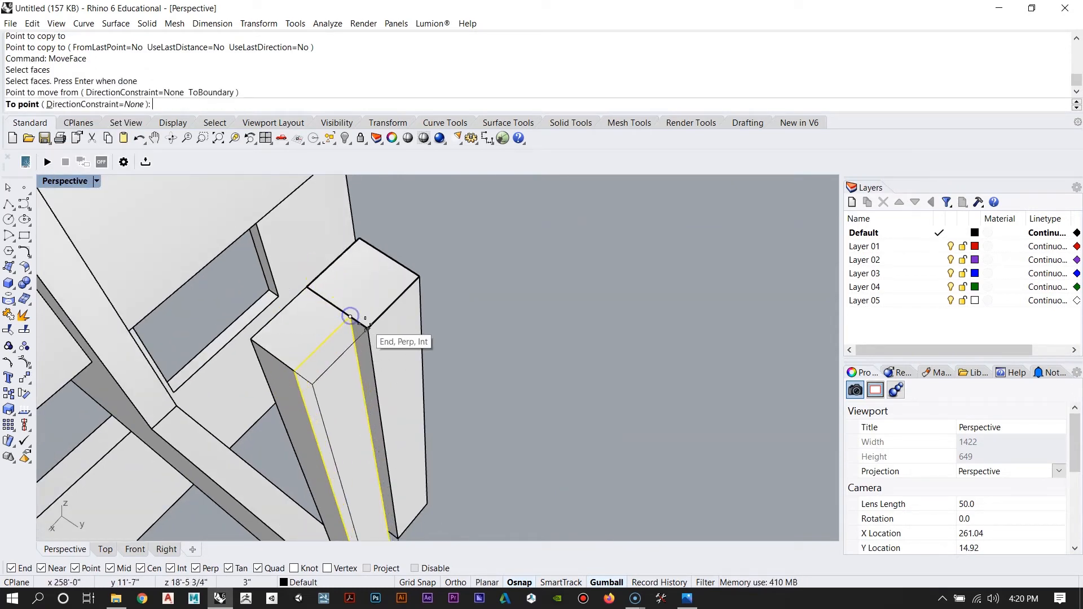
left_click(367, 326)
Step: Copy the short post from the middle upright to the top corner of the same frame's far end upright
scroll(348, 295, "down", 5)
right_click_drag(344, 298, 359, 335)
left_click(346, 321)
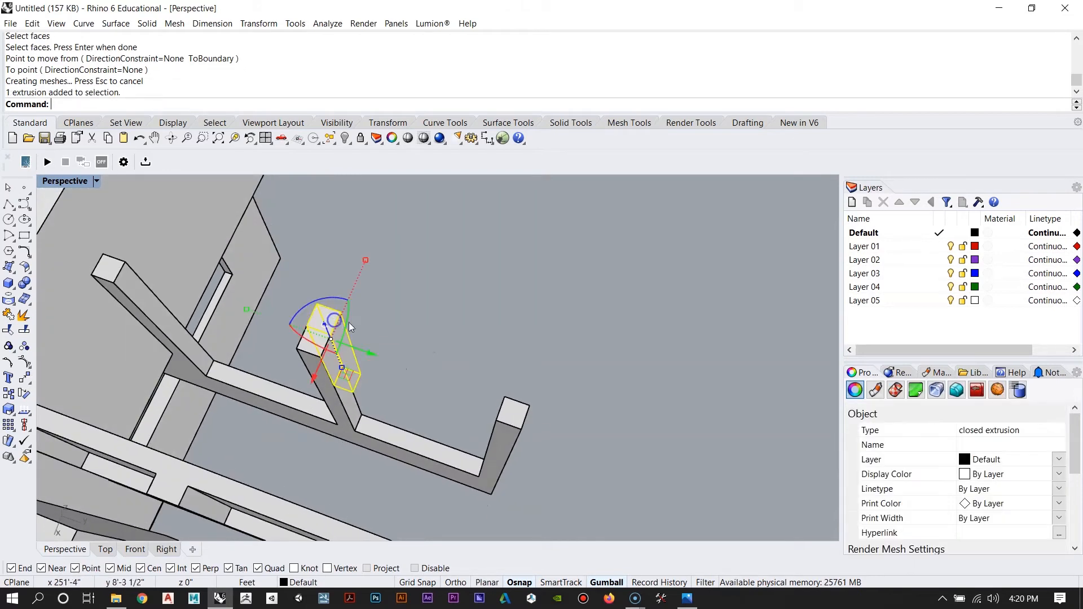
type("Copy")
key("Return")
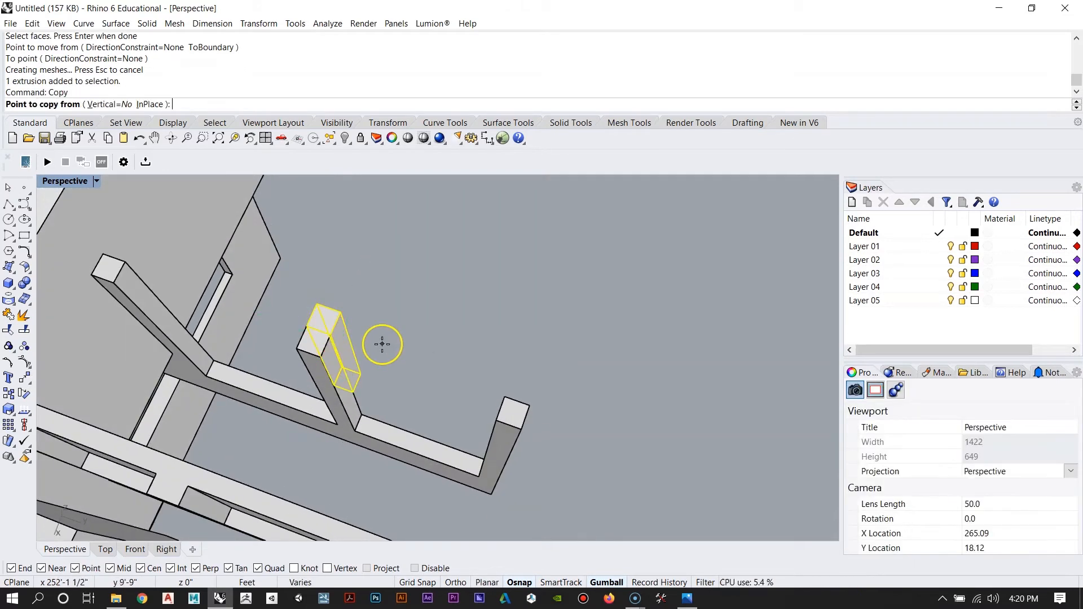
scroll(361, 321, "up", 2)
left_click(259, 343)
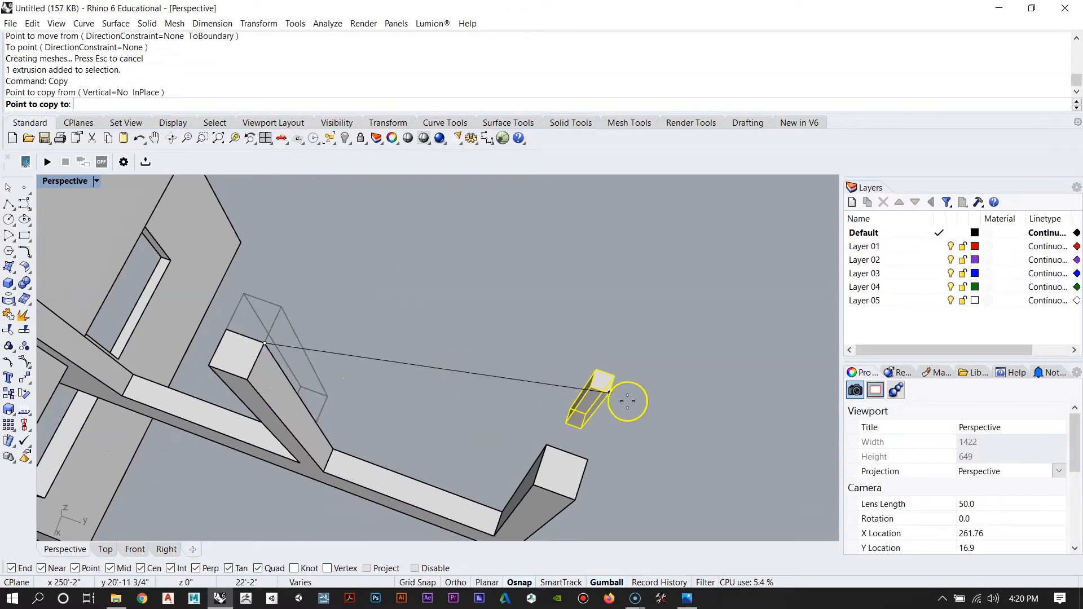
left_click(587, 460)
key("Return")
scroll(528, 428, "up", 6)
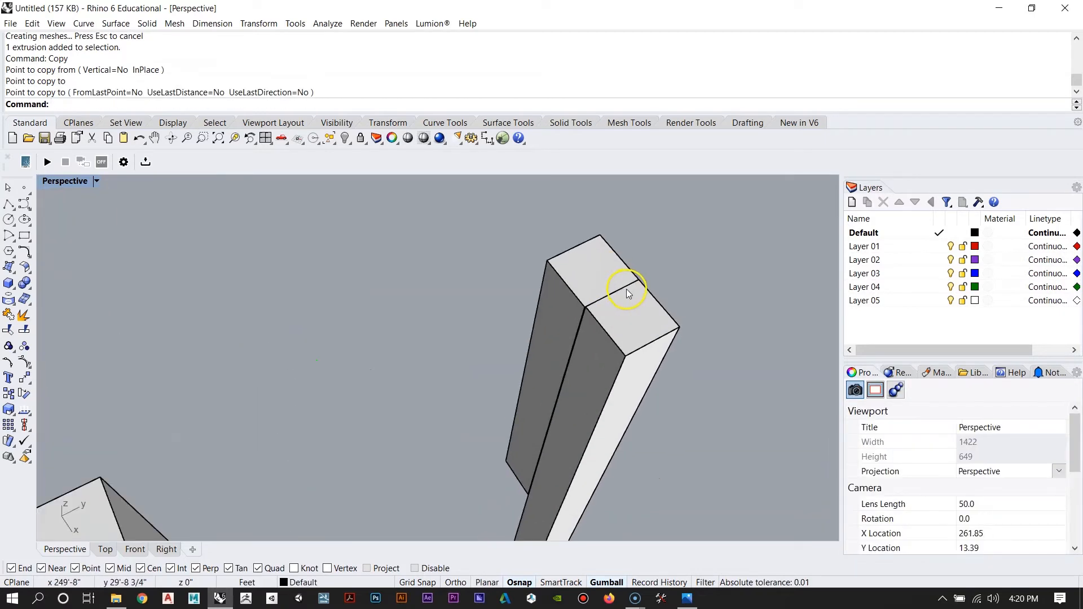
Step: Move the side face of the low frame's far end upright out to the corner of the copied short post
scroll(601, 276, "up", 2)
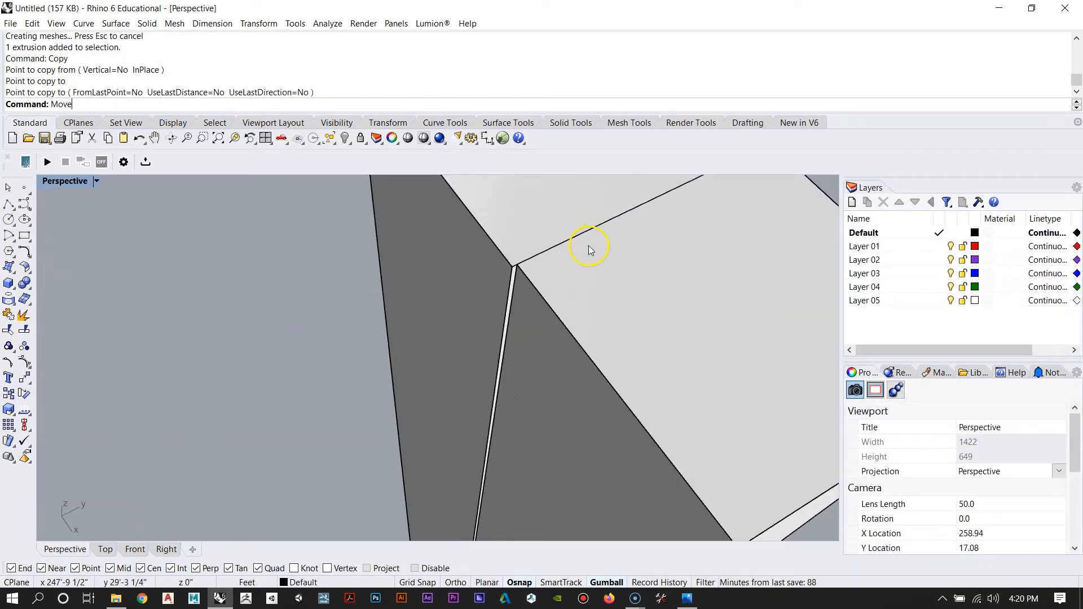
left_click(548, 340)
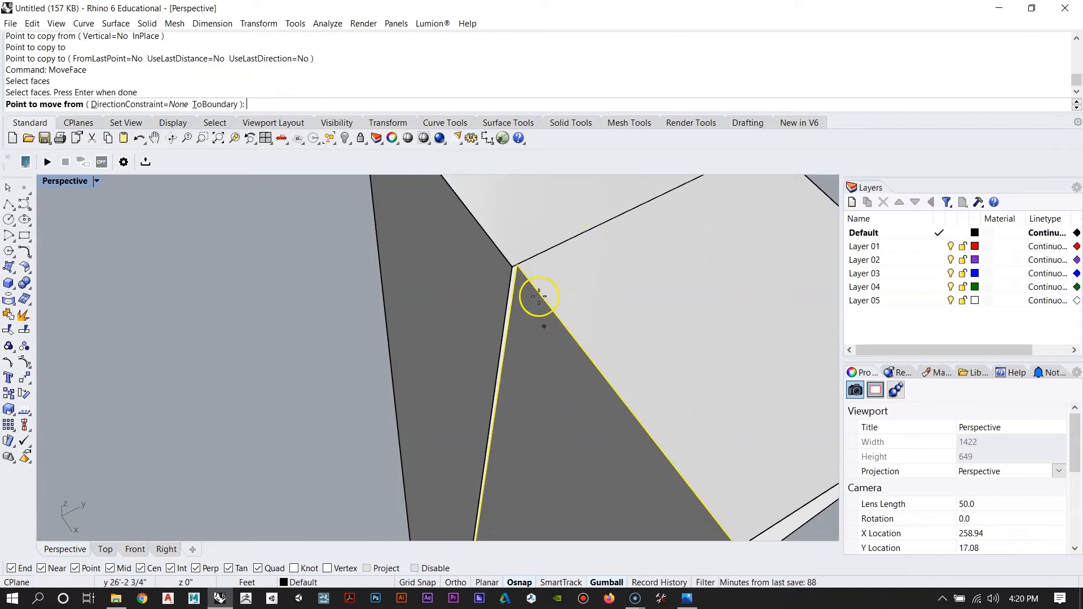
scroll(538, 296, "up", 2)
left_click(457, 264)
left_click(464, 275)
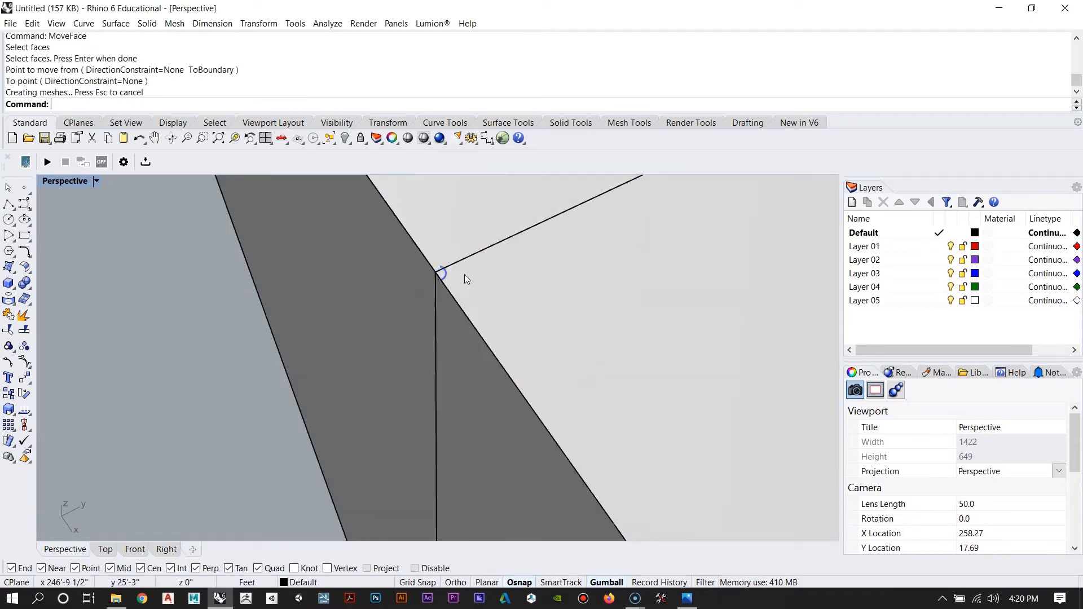
Step: Boolean-union the low frame with the short posts on its uprights into one solid
scroll(464, 278, "down", 5)
right_click_drag(458, 280, 455, 436)
scroll(357, 339, "down", 10)
scroll(444, 433, "up", 8)
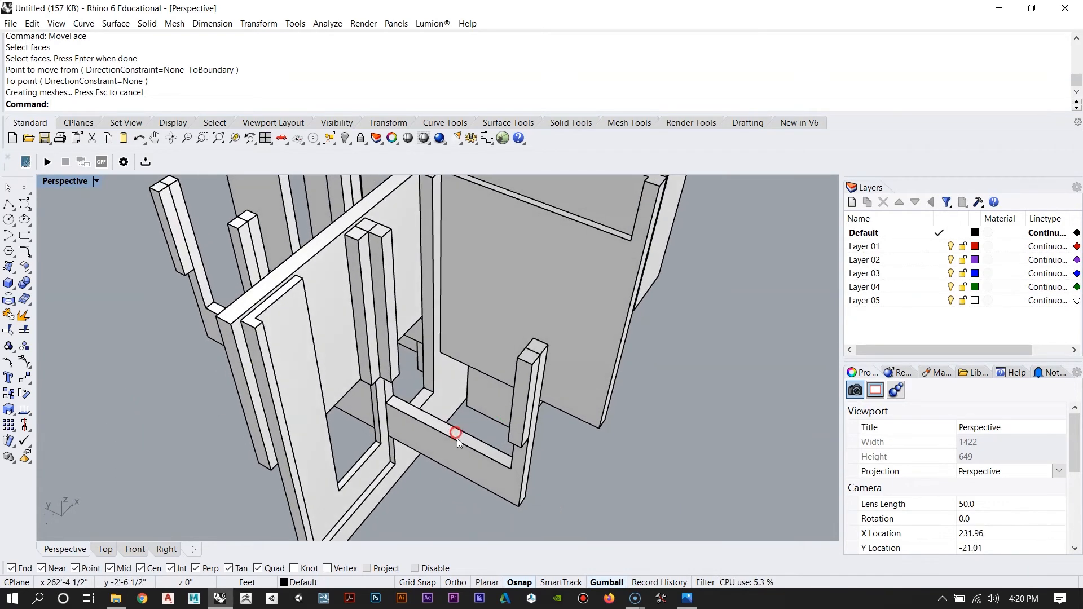
left_click(455, 439)
left_click(518, 394, "shift")
right_click_drag(517, 395, 227, 317)
right_click_drag(113, 310, 254, 327)
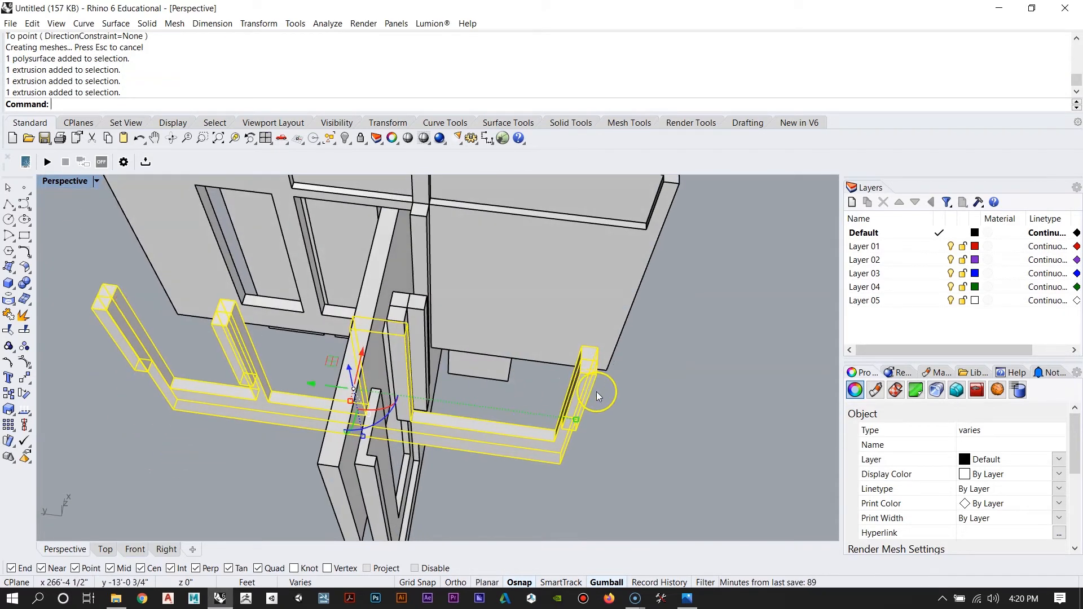
type("leanDifference")
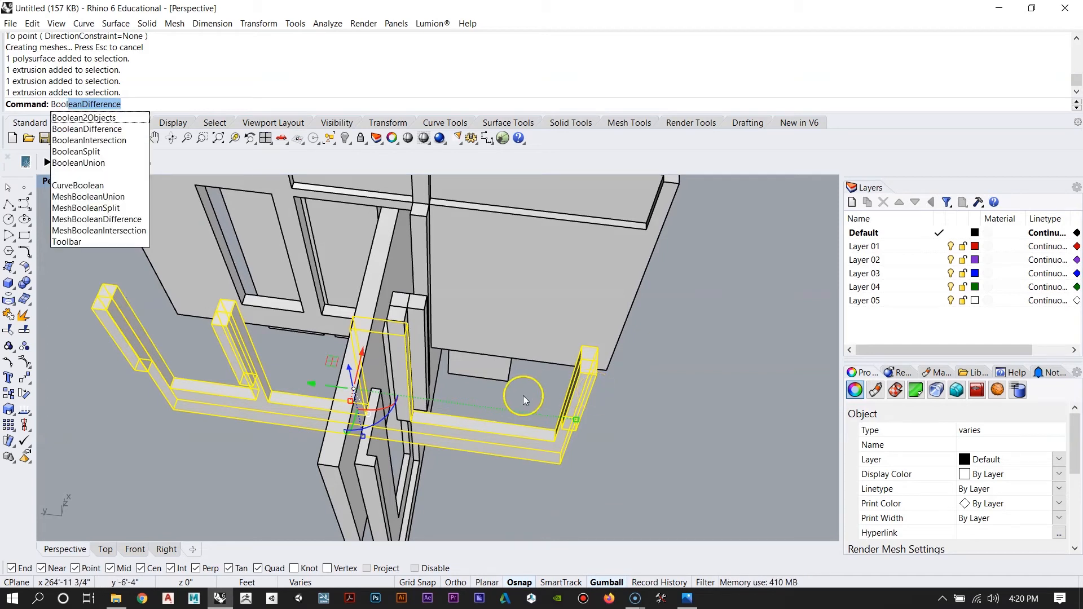
left_click(78, 163)
right_click_drag(626, 451, 458, 375)
key("Escape")
Step: Merge all coplanar faces of the unioned low frame
left_click(458, 374)
left_click(484, 391)
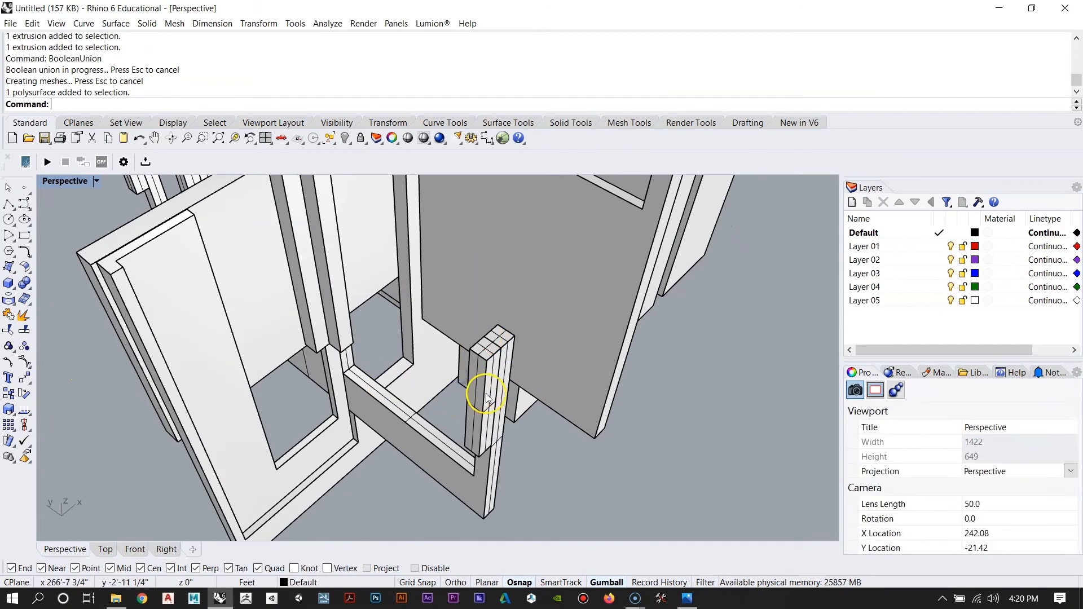
right_click_drag(277, 361, 514, 393)
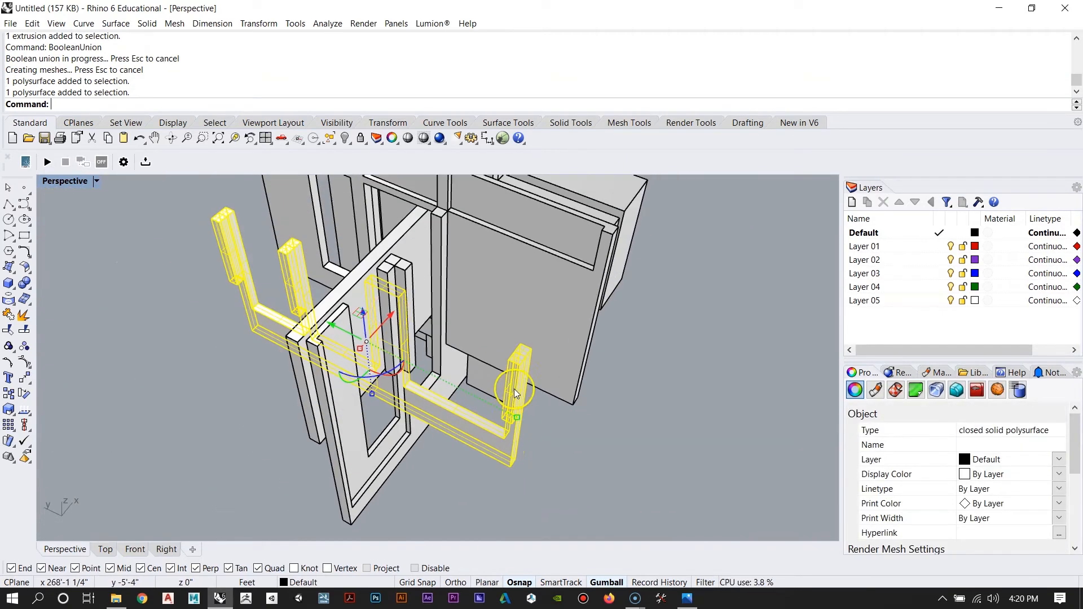
type("Merge")
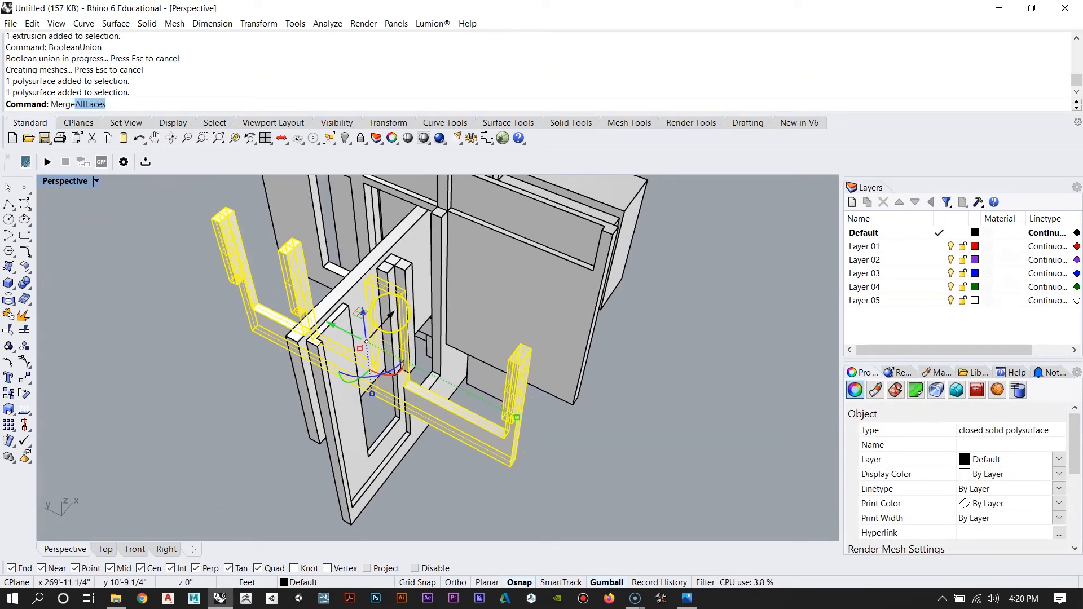
type("All")
key("Return")
key("Escape")
Step: Turn off the surface isocurves on every object of the current transformation stage
right_click_drag(399, 302, 452, 381)
scroll(432, 397, "down", 3)
left_click_drag(628, 471, 307, 188)
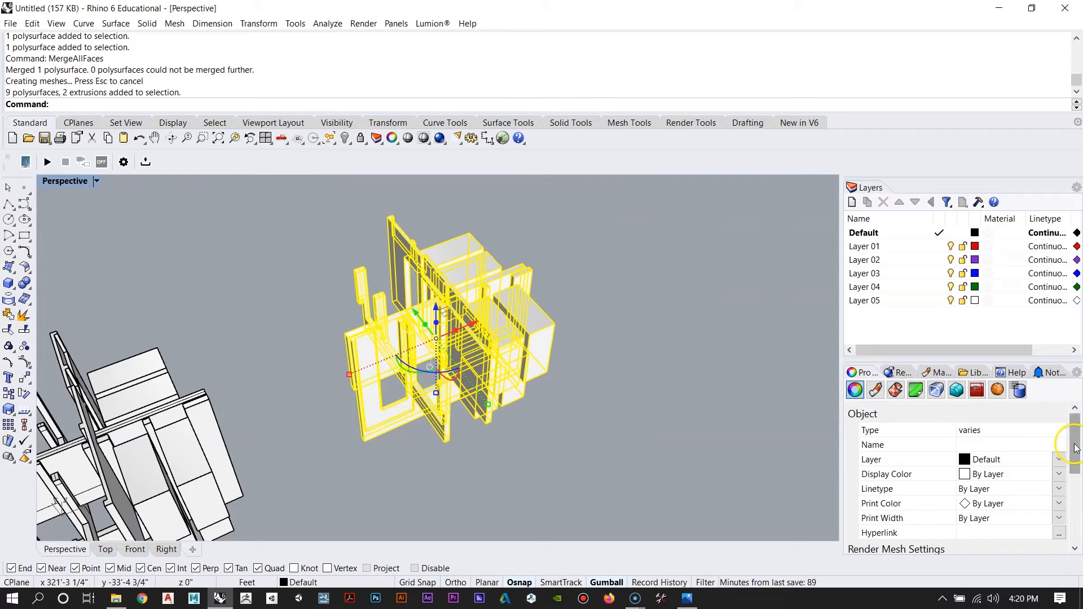
left_click_drag(1076, 448, 1078, 544)
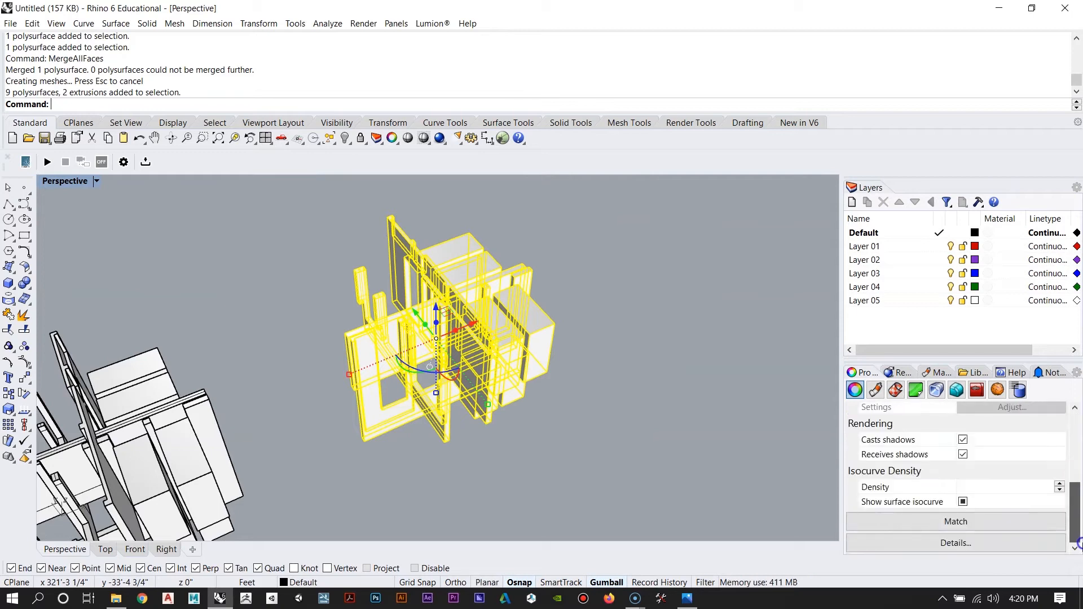
left_click(964, 502)
left_click(640, 423)
Step: Select the whole current stage and zoom to it, checking its panels and posts
scroll(398, 388, "up", 8)
right_click_drag(396, 383, 517, 406)
right_click_drag(669, 320, 200, 376)
scroll(380, 392, "down", 5)
right_click_drag(380, 392, 529, 455)
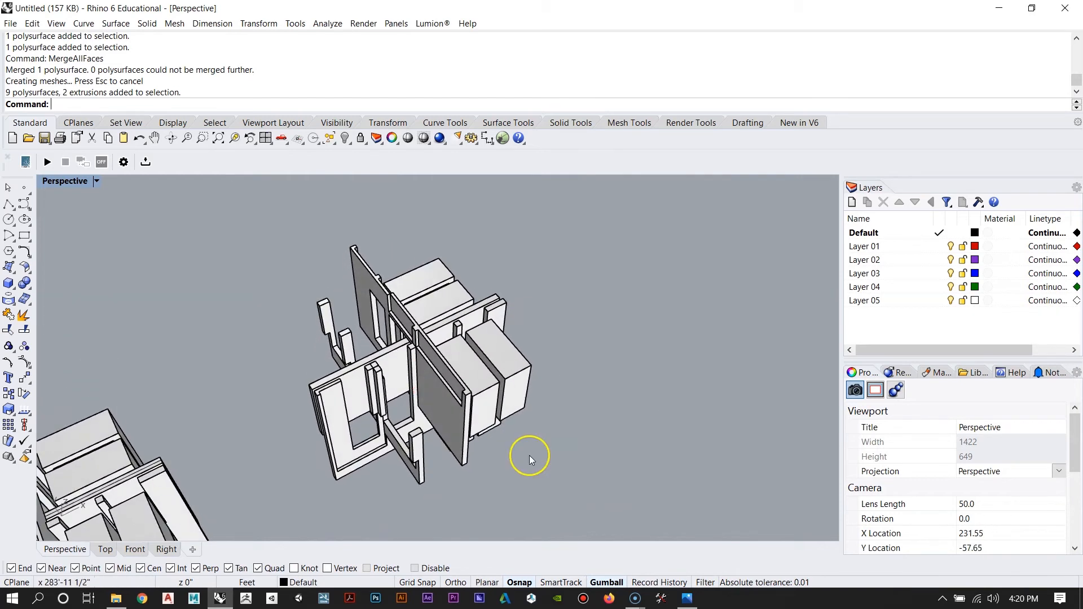
left_click_drag(309, 273, 309, 273)
type("ZS")
key("Return")
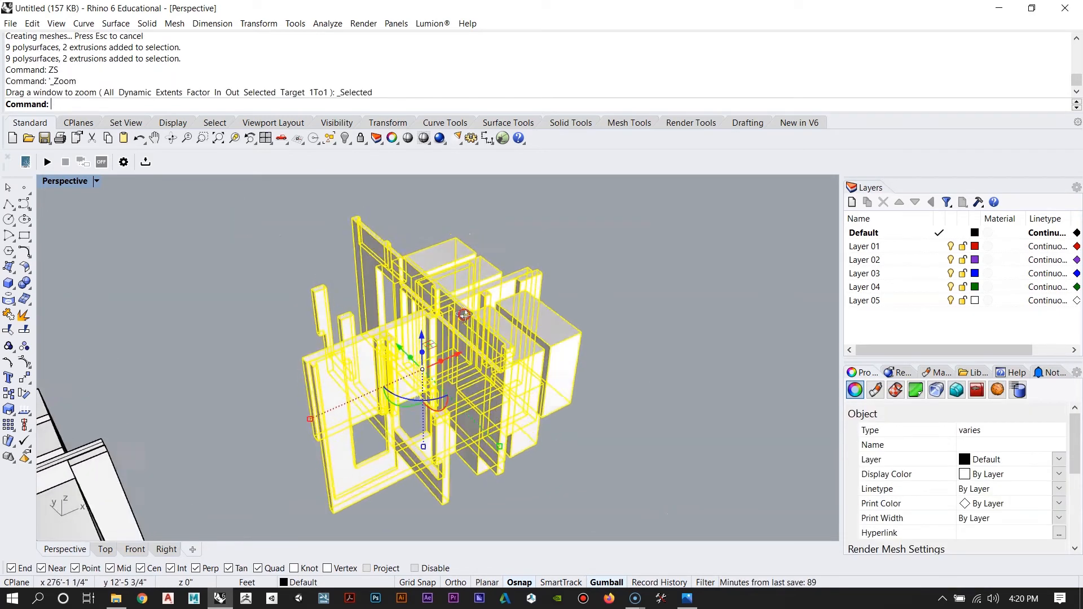
key("Escape")
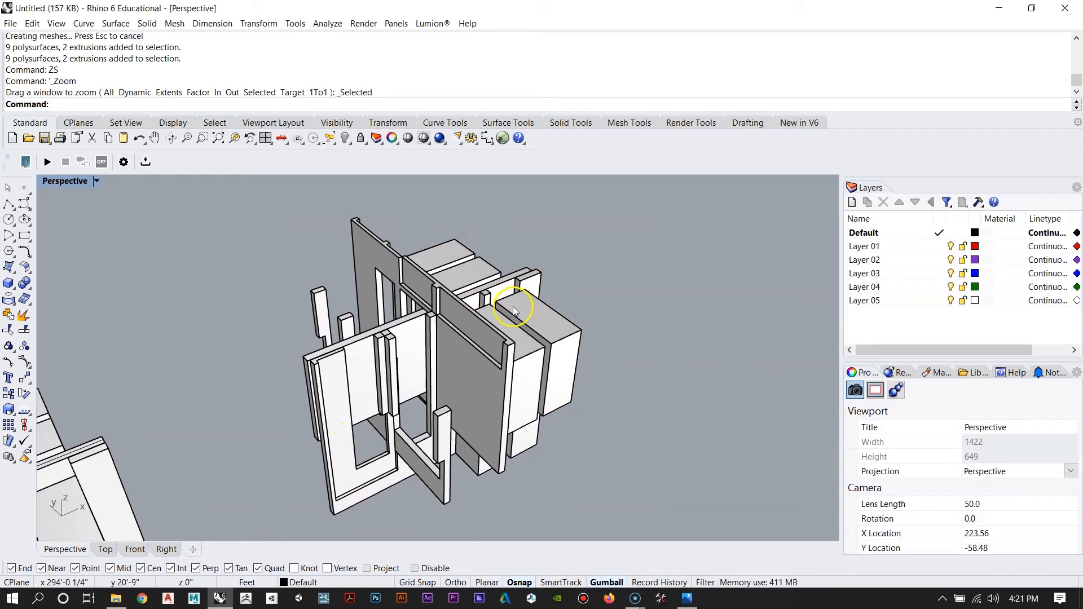
Step: Examine the completed stage from several sides, comparing its frames, posts and wall openings with the previous stage
scroll(505, 304, "down", 7)
right_click_drag(527, 331, 450, 372)
scroll(493, 354, "down", 7)
scroll(532, 362, "up", 12)
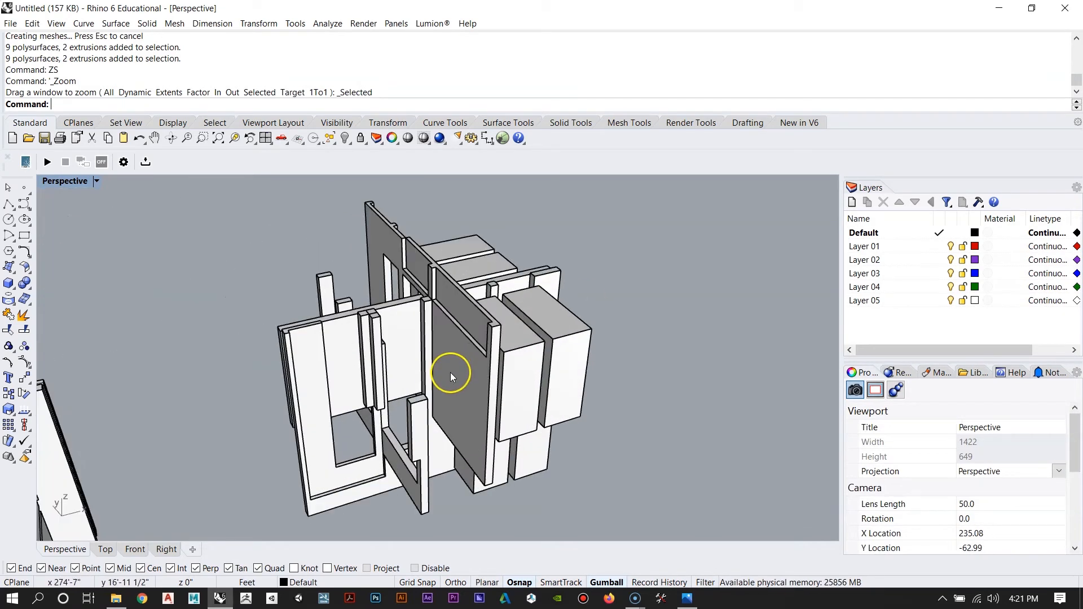
right_click_drag(557, 304, 390, 388)
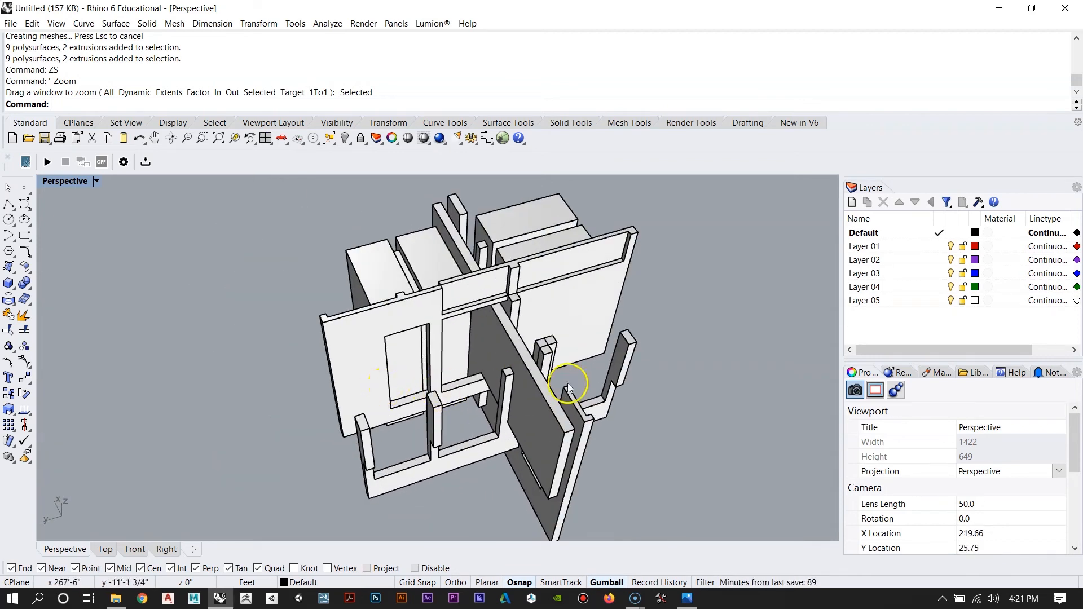
right_click_drag(574, 359, 489, 320)
scroll(406, 256, "up", 3)
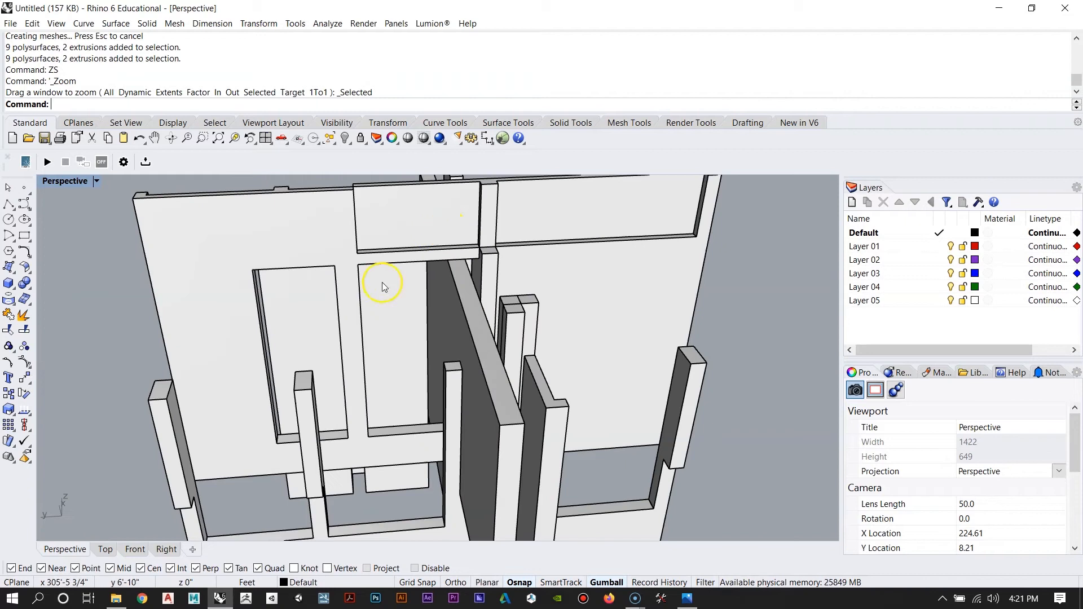
right_click_drag(379, 286, 431, 332)
right_click_drag(459, 391, 409, 337)
right_click_drag(655, 314, 424, 245)
right_click_drag(374, 278, 348, 344)
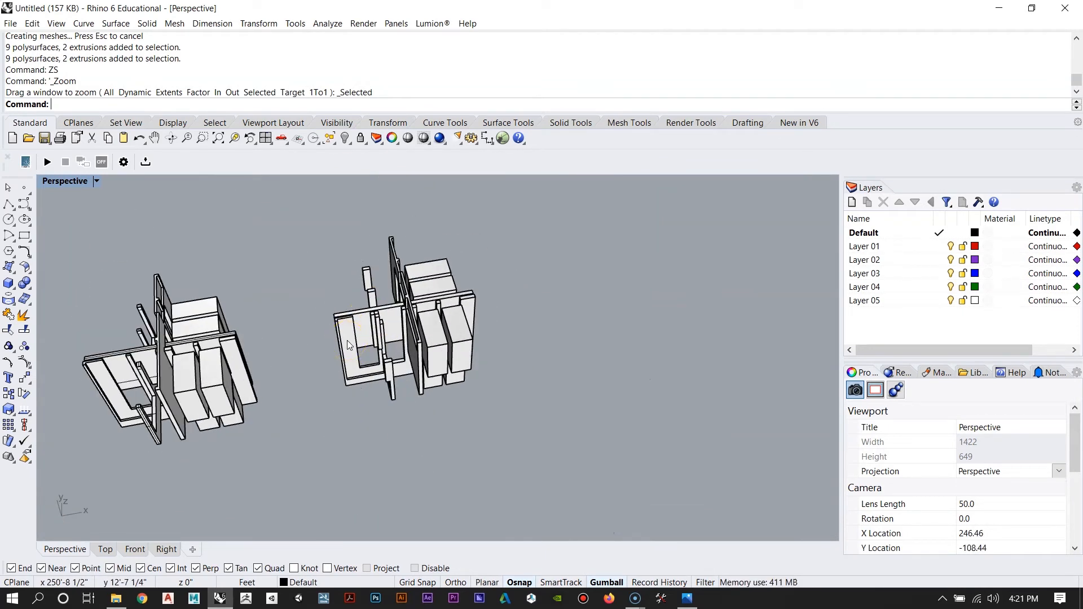
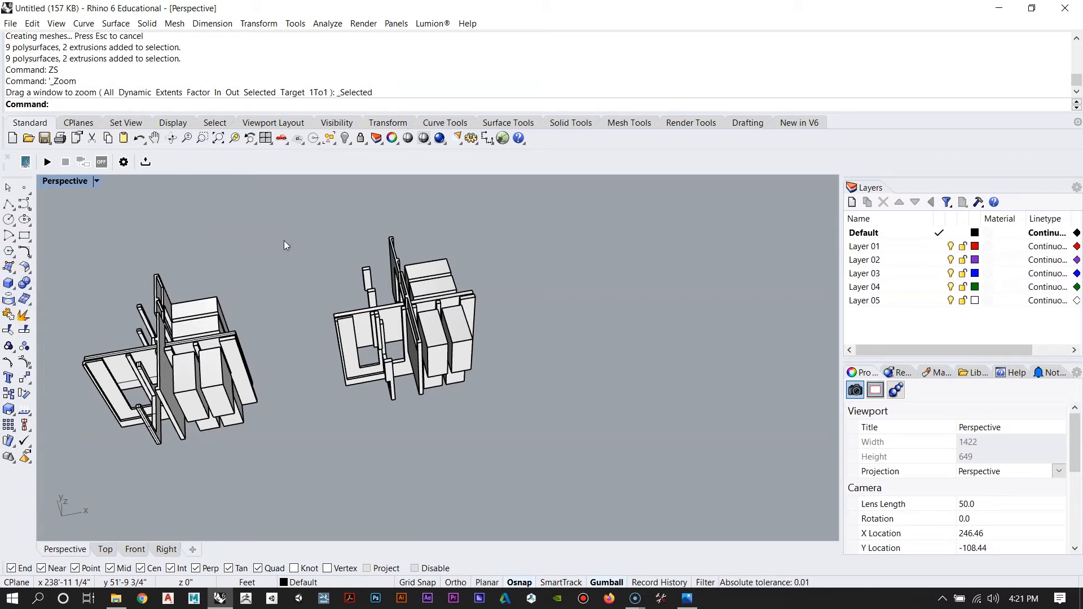
scroll(326, 311, "up", 4)
right_click_drag(326, 312, 387, 316)
scroll(407, 352, "up", 3)
mouse_move(407, 353)
right_mouse_down()
mouse_move(493, 314)
mouse_move(573, 297)
mouse_move(462, 328)
mouse_move(484, 333)
mouse_move(464, 360)
mouse_move(399, 339)
right_mouse_up()
scroll(429, 333, "down", 3)
scroll(399, 339, "down", 5)
scroll(399, 339, "up", 5)
right_click_drag(472, 356, 584, 253)
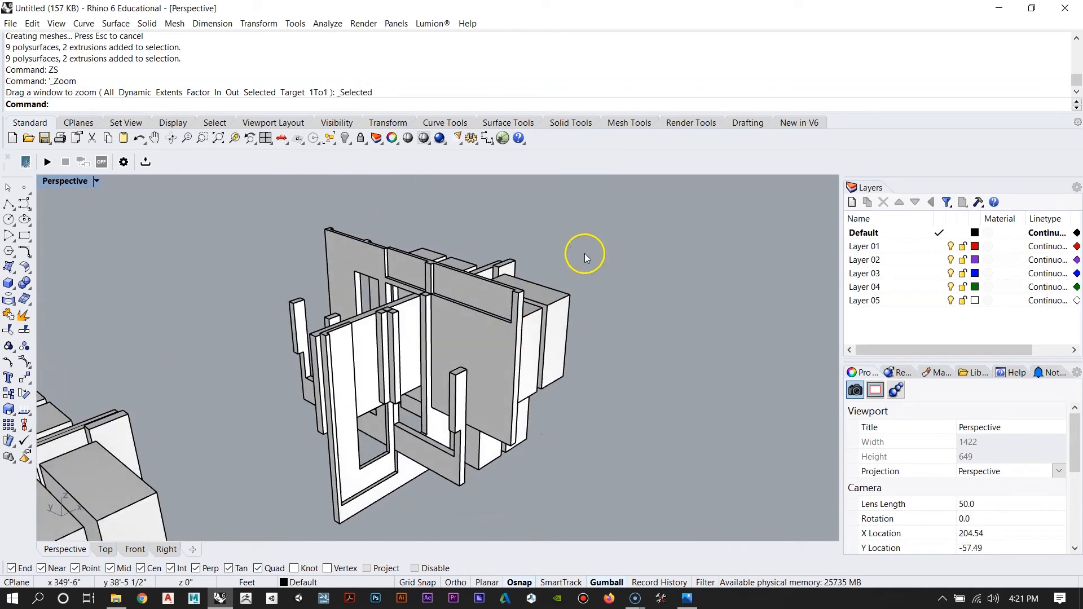
right_click_drag(530, 306, 509, 346)
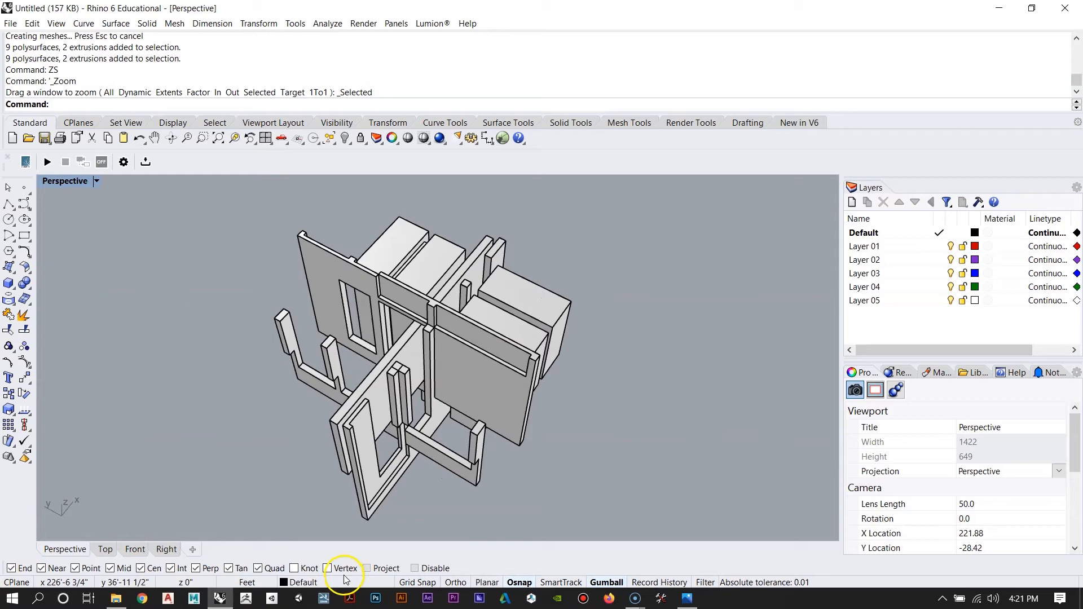
left_click(638, 602)
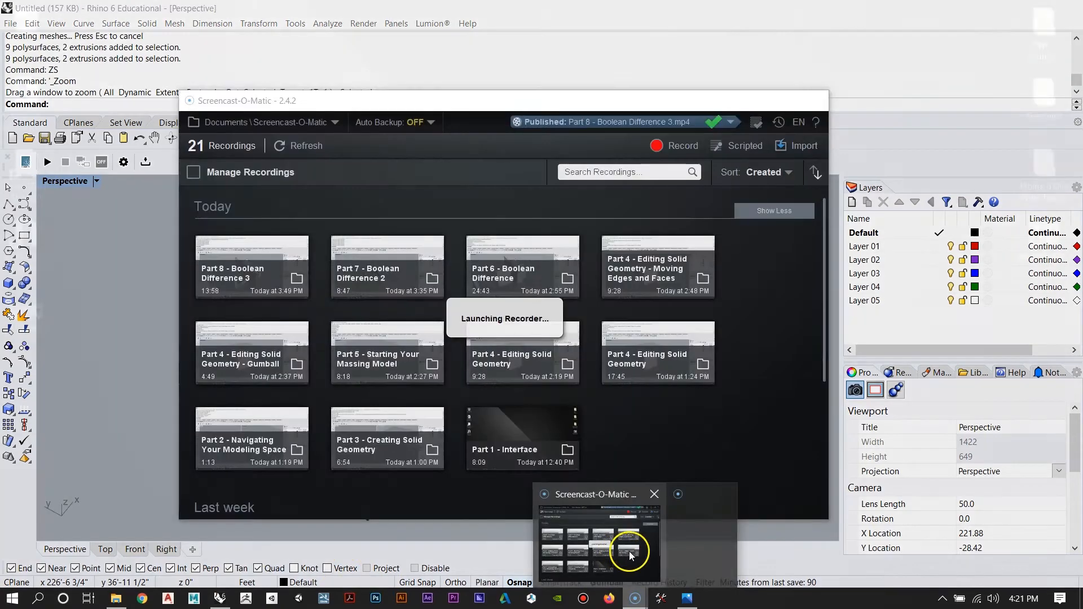
left_click(689, 545)
mouse_move(635, 597)
left_click(609, 560)
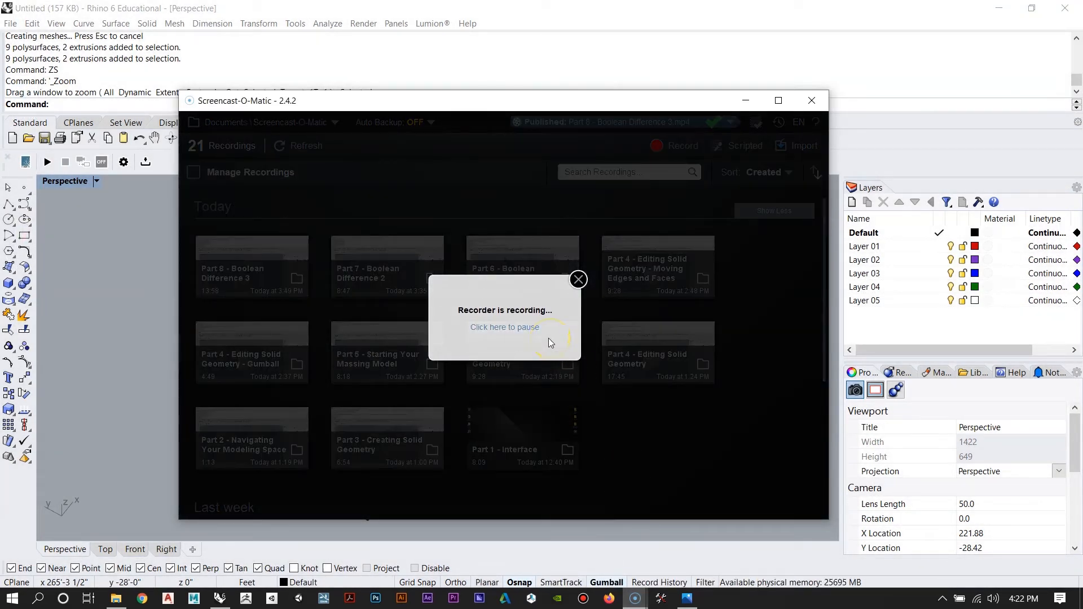
left_click(512, 328)
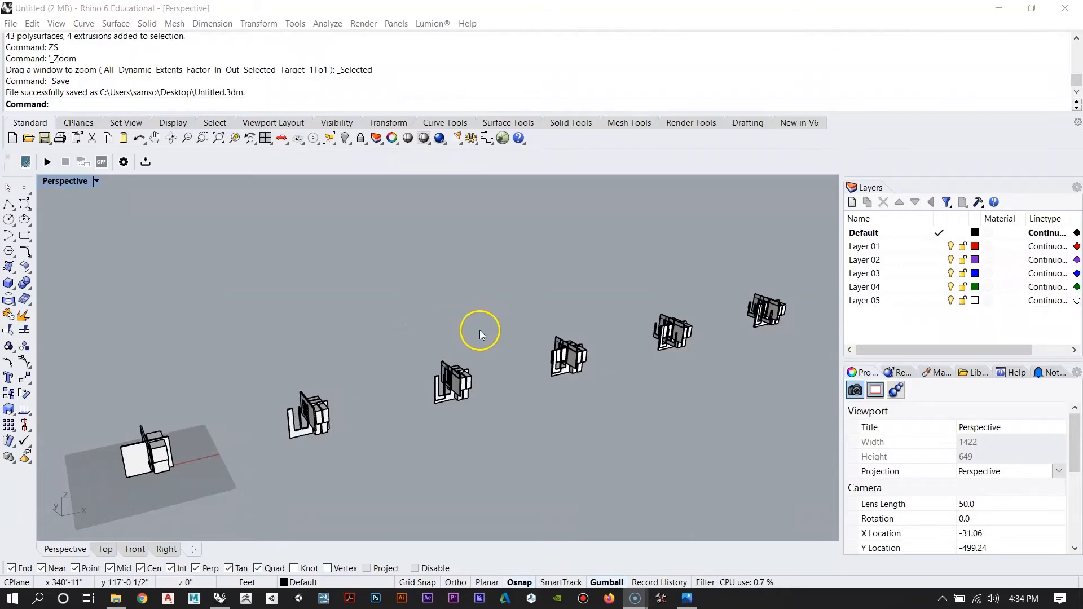
Step: Select the last transformation stage in the row and zoom to it to inspect its posts and panels
right_click_drag(525, 386, 357, 350)
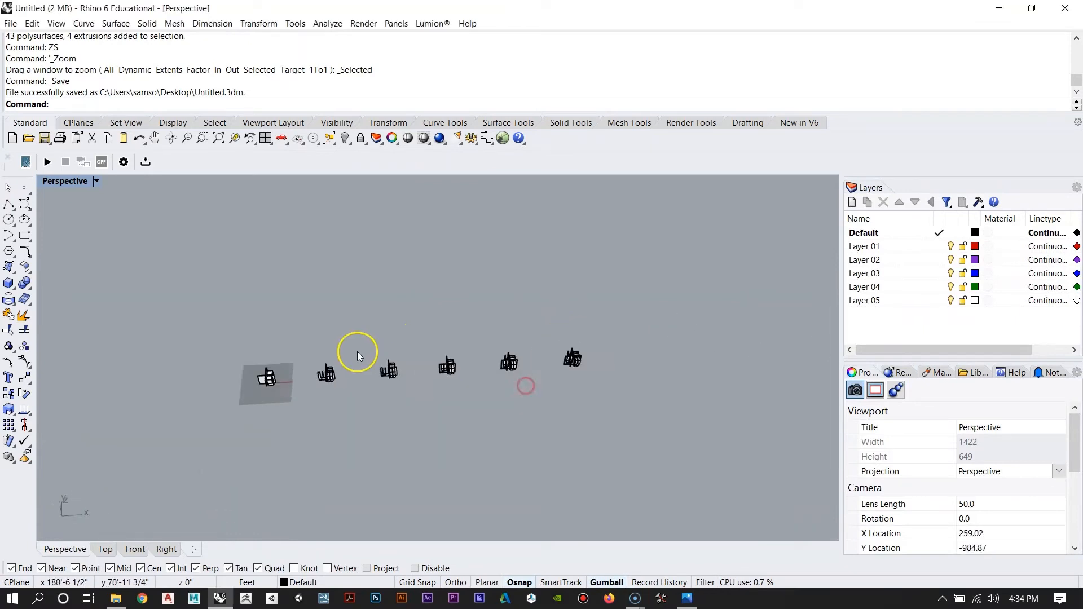
scroll(474, 358, "up", 2)
scroll(619, 355, "up", 3)
left_click_drag(532, 266, 726, 427)
type("ZS")
key("Return")
scroll(655, 359, "down", 5)
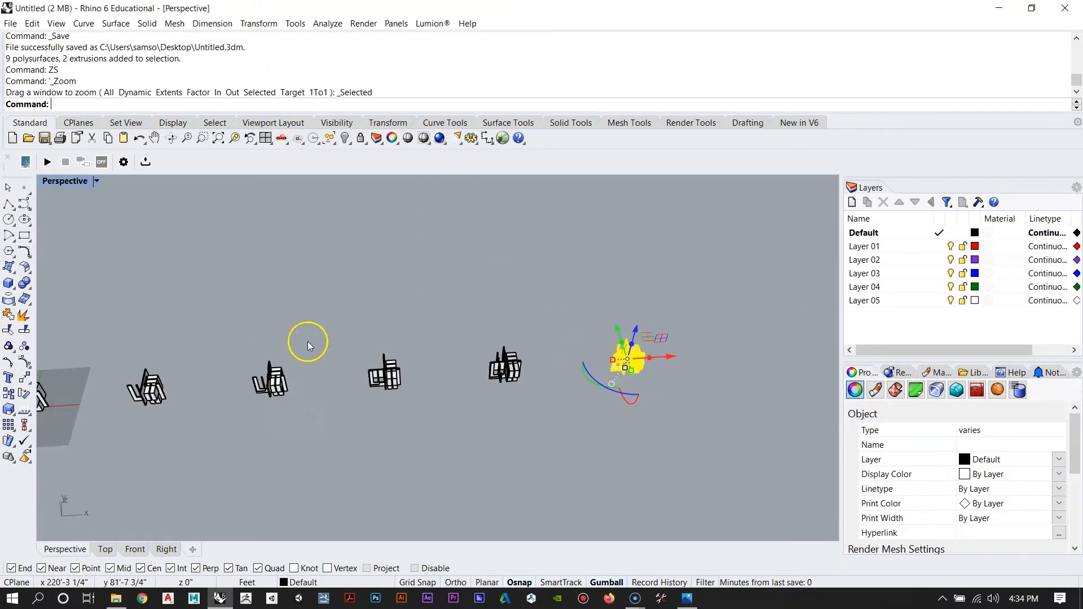
key("Escape")
scroll(615, 341, "up", 3)
left_click_drag(562, 295, 708, 421)
type("ZS")
key("Return")
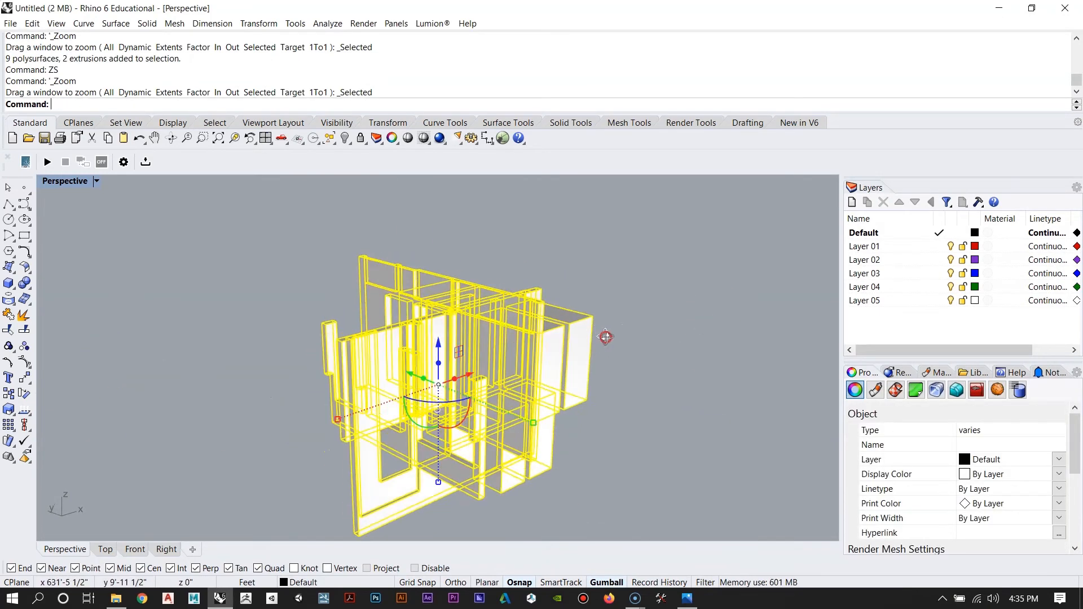
key("Escape")
Step: Select all the transformation stages and zoom to the complete row
scroll(640, 295, "down", 10)
right_click_drag(539, 365, 552, 365)
left_click_drag(147, 244, 633, 512)
right_click(333, 326)
right_click_drag(479, 375, 543, 326)
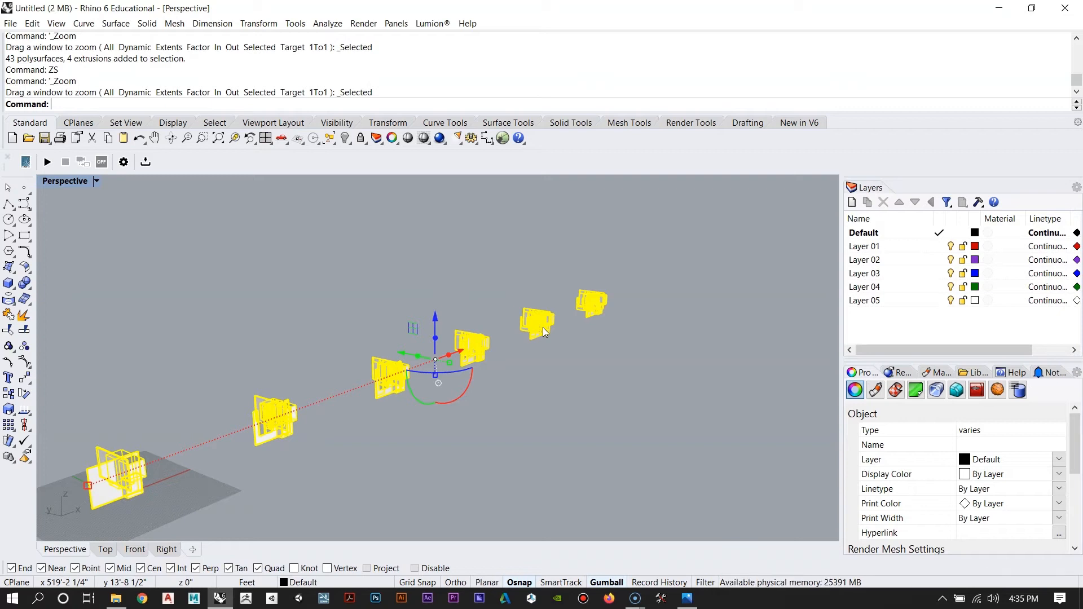
left_click(598, 353)
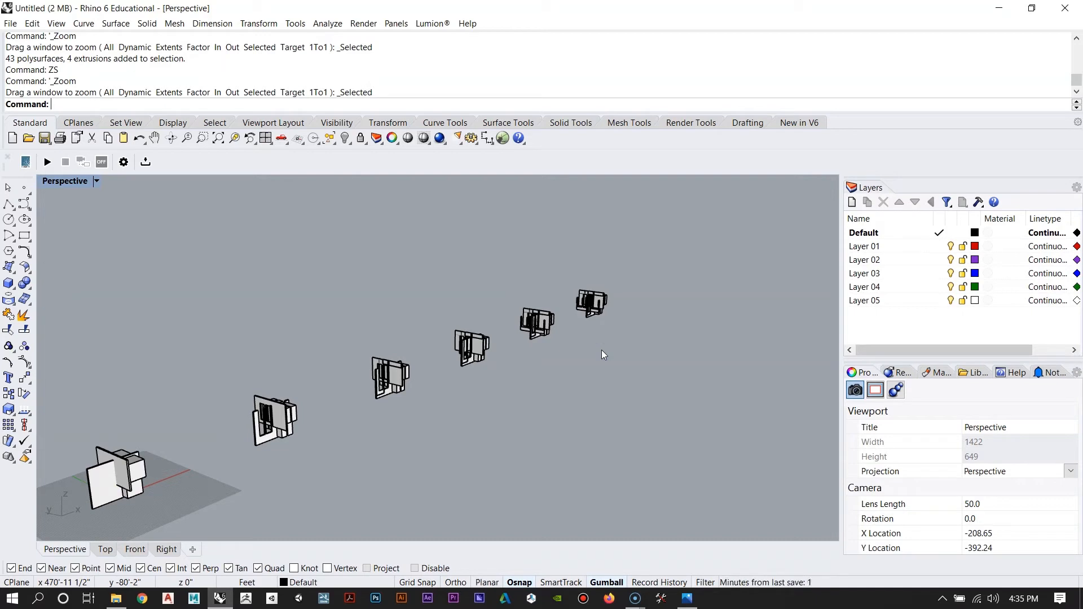
Step: Review the row of transformation stages from the first massing to the last, including a close look at the second stage
scroll(601, 350, "down", 3)
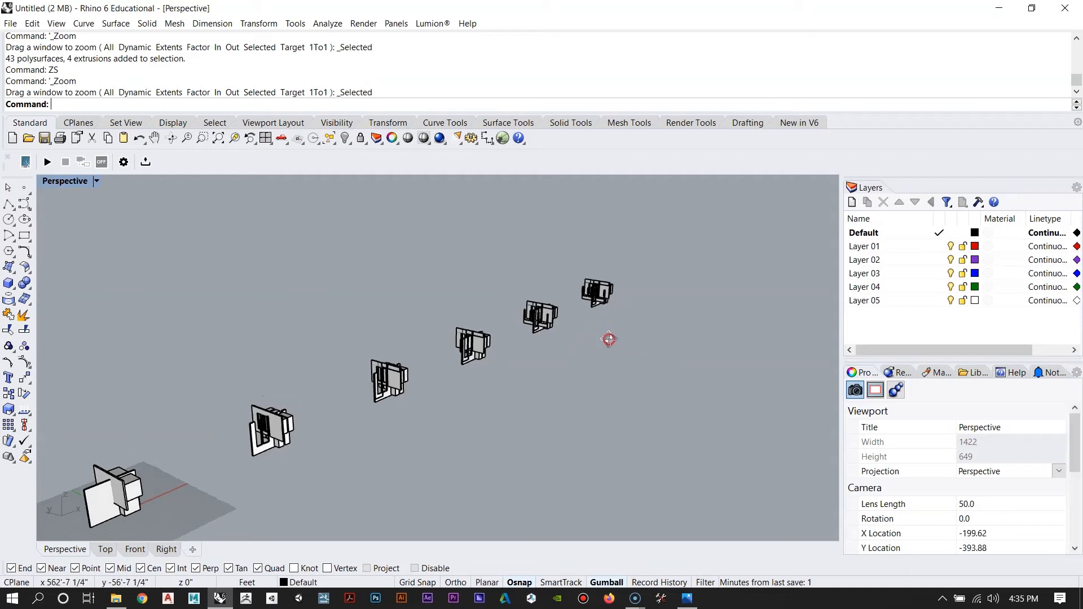
scroll(431, 396, "down", 3)
right_click_drag(434, 402, 433, 418)
right_click_drag(530, 369, 512, 350, "shift")
scroll(400, 348, "up", 5)
right_click_drag(553, 410, 474, 379)
scroll(313, 349, "down", 6)
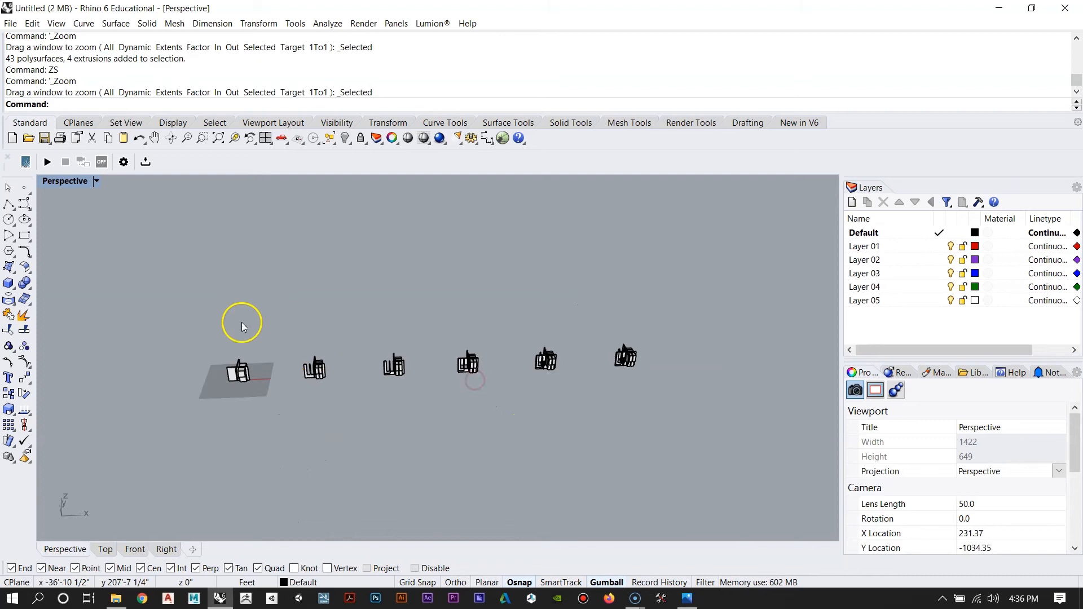
right_click_drag(357, 340, 476, 338)
scroll(266, 385, "up", 5)
scroll(266, 385, "up", 6)
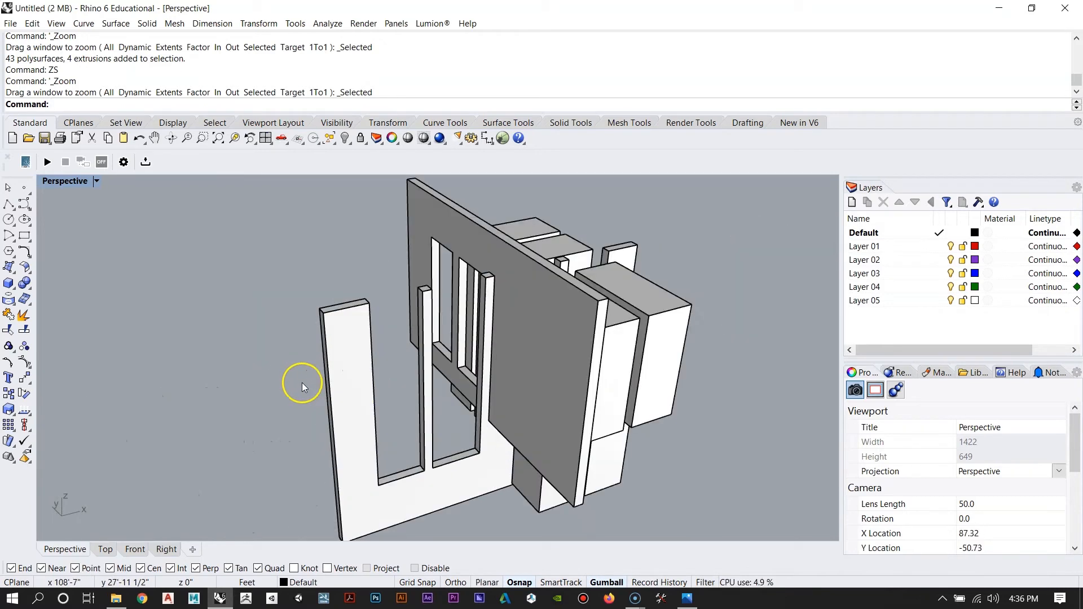
scroll(443, 350, "down", 3)
scroll(443, 350, "down", 3)
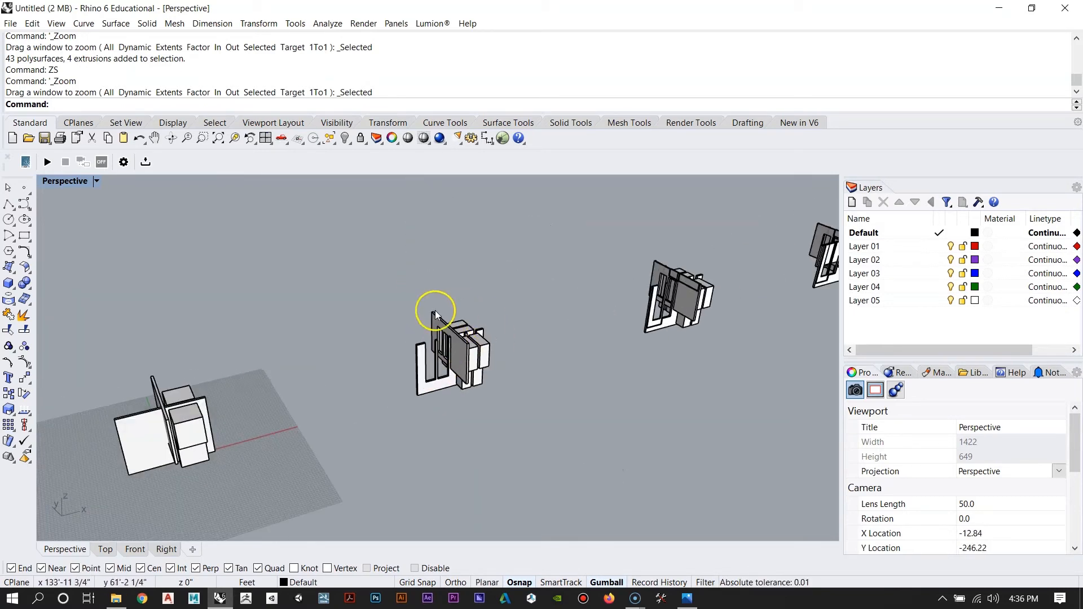
scroll(353, 366, "down", 6)
scroll(414, 375, "down", 1)
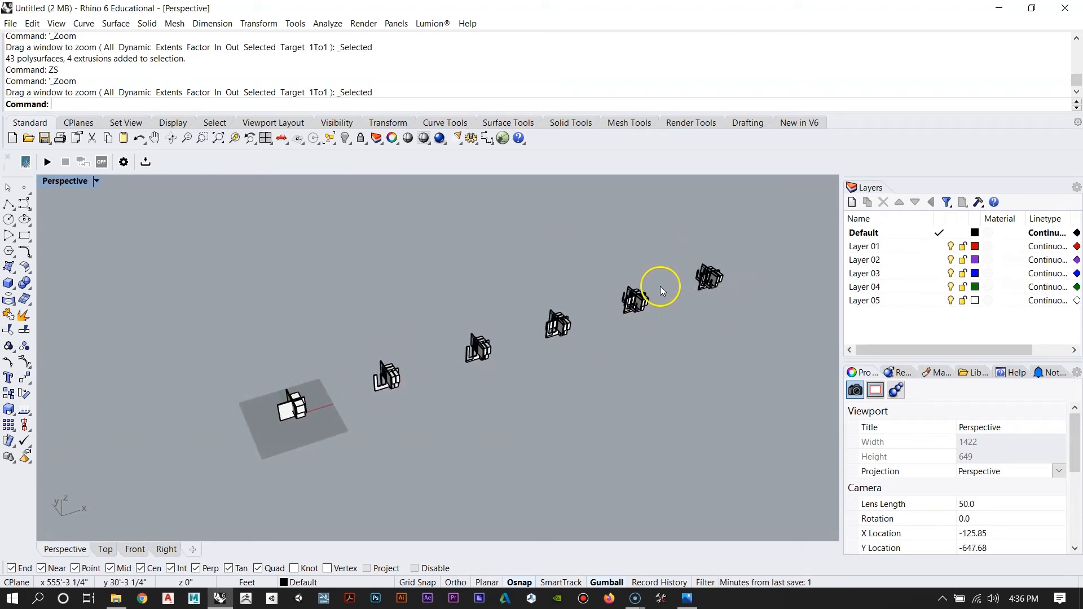
right_click_drag(418, 364, 485, 370)
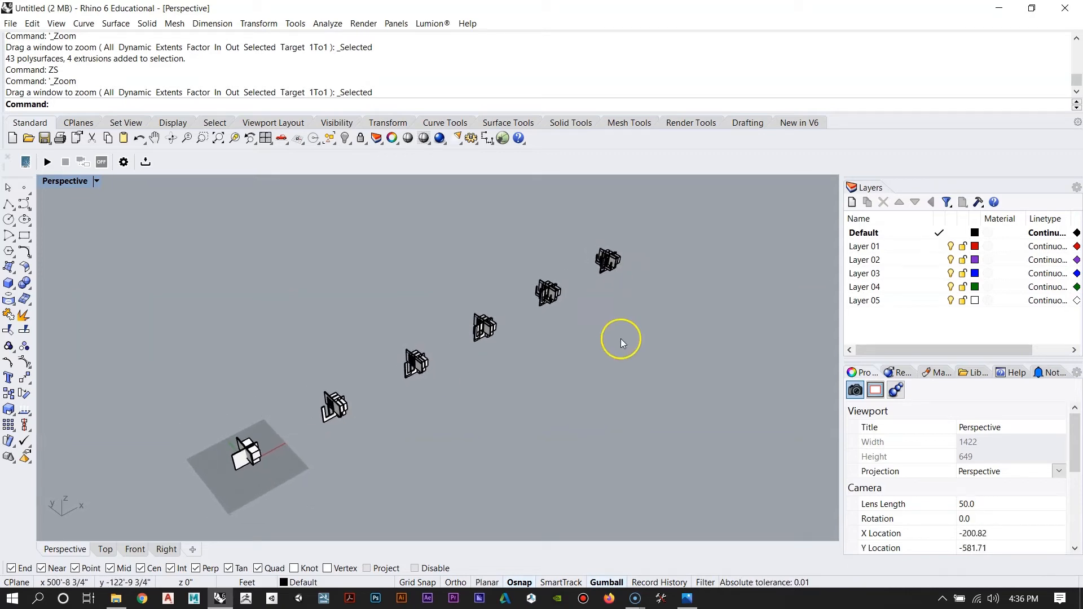
Step: Switch the Perspective viewport's projection to Parallel and orbit to an axonometric angle on the row of stages
right_click_drag(617, 309, 617, 334)
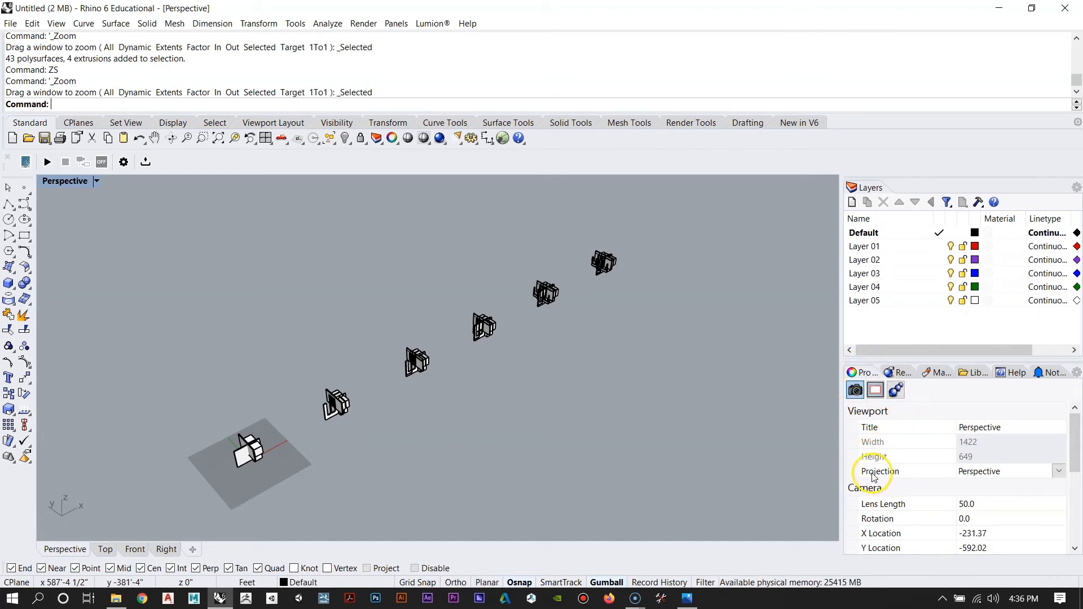
left_click(969, 472)
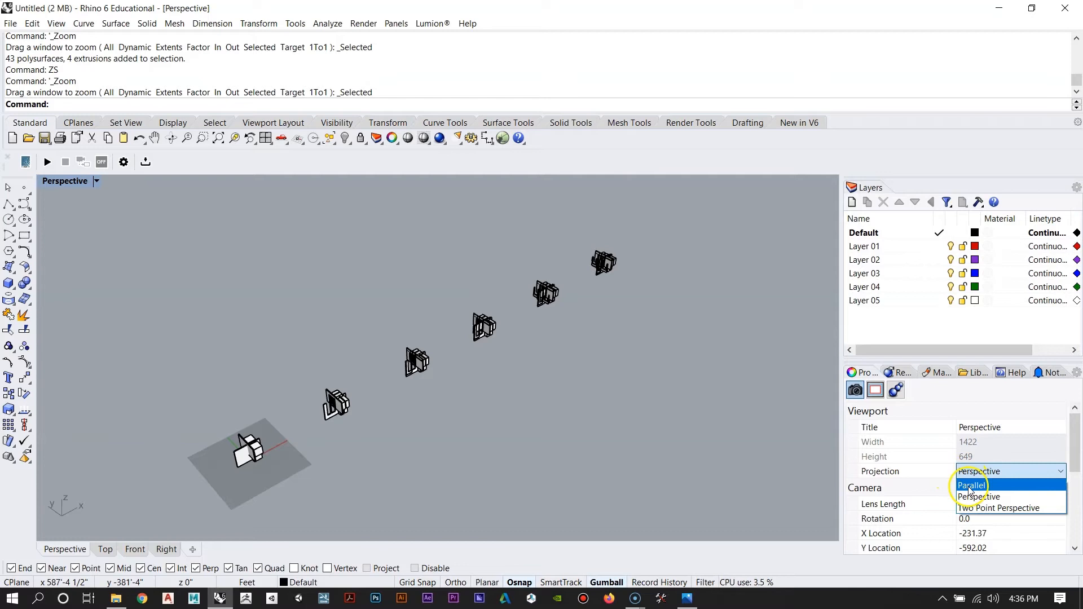
left_click(971, 485)
right_click_drag(620, 353, 642, 382)
Step: Select all parts of the fourth transformation stage, zoom the parallel view to them and clear the selection
scroll(483, 319, "up", 10)
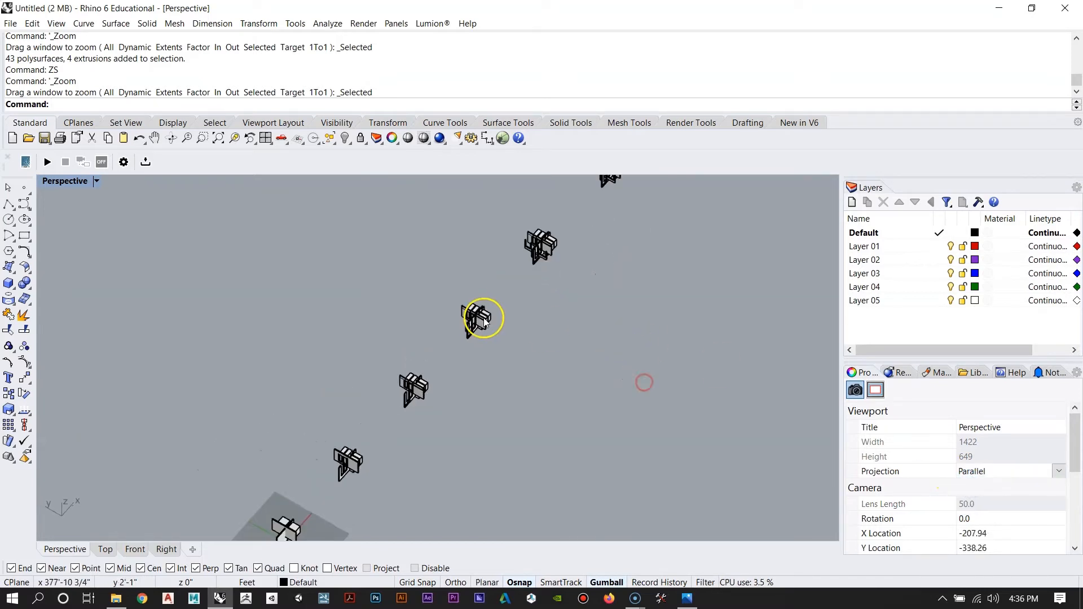
scroll(499, 326, "down", 8)
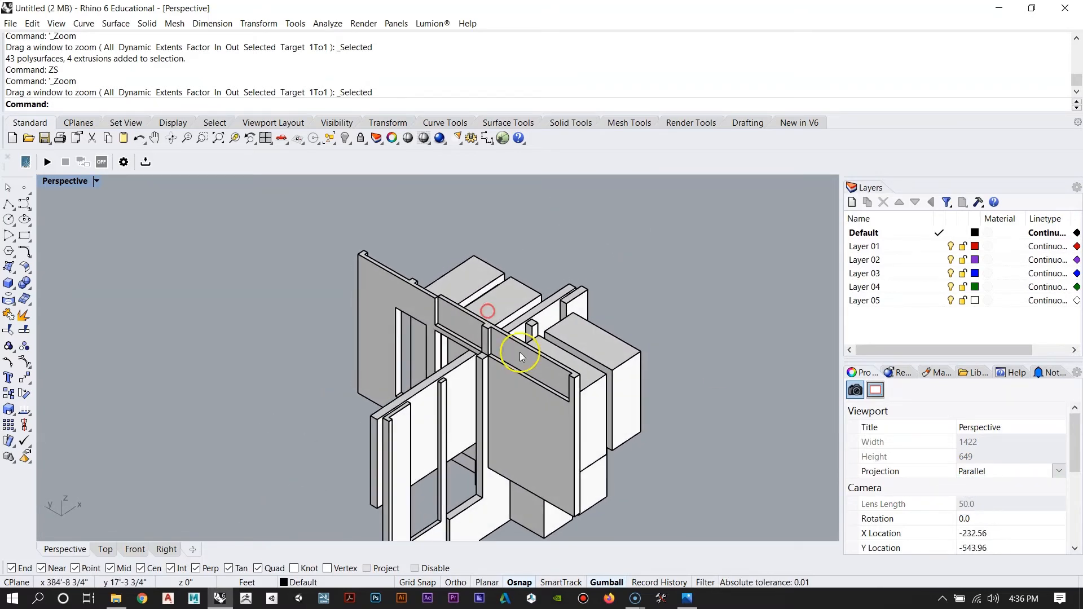
left_click_drag(329, 191, 682, 480)
type("zs")
key("Return")
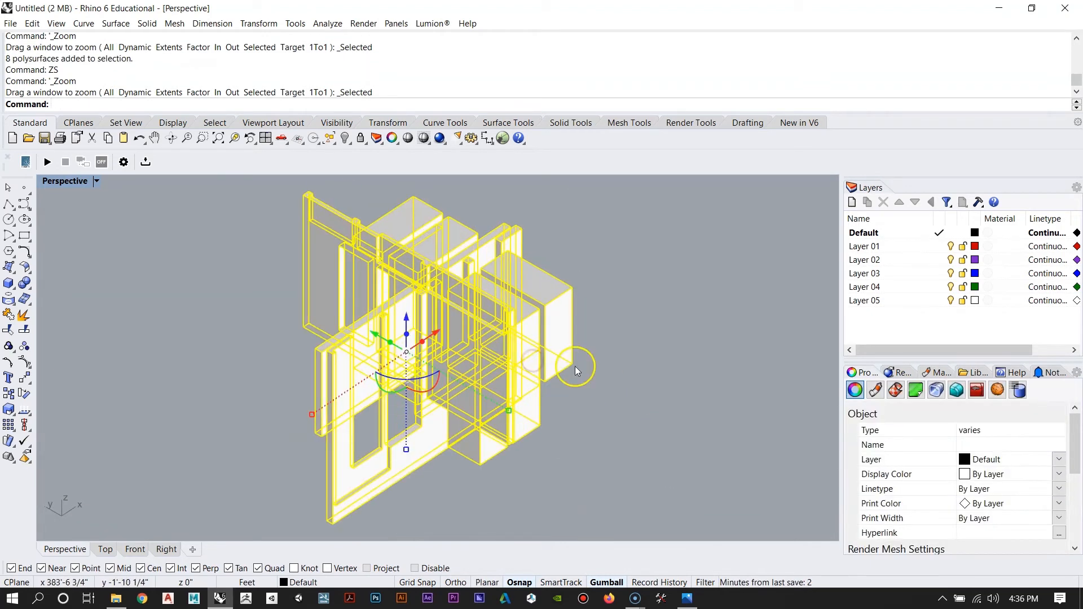
left_click(648, 351)
Step: Return to the first massing stage, select all its parts, zoom the parallel view to them and clear the selection
scroll(642, 289, "down", 13)
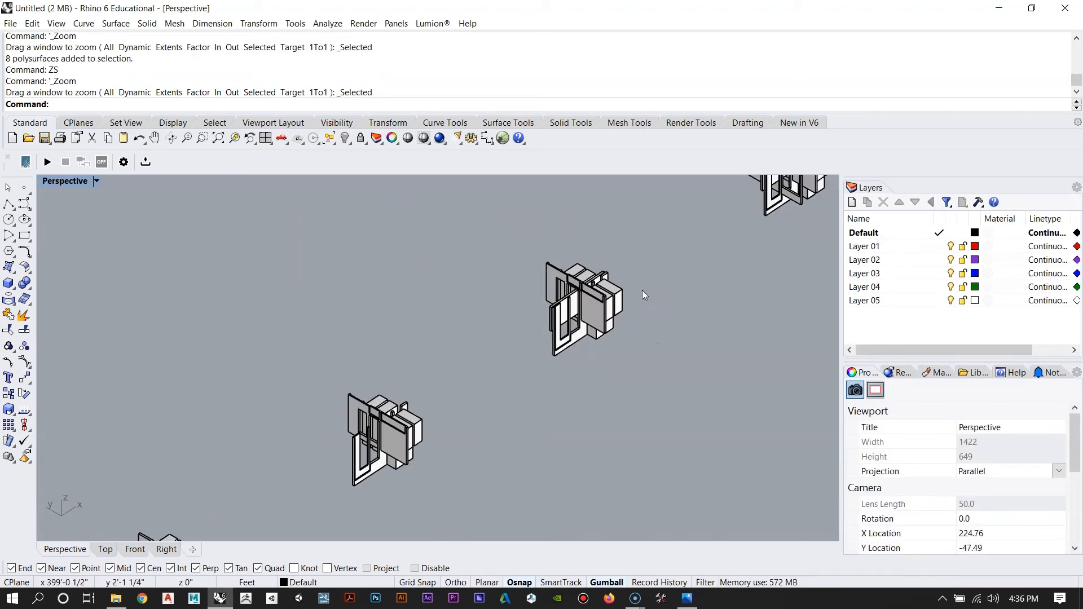
right_click_drag(683, 268, 500, 402, "shift")
scroll(638, 258, "down", 8)
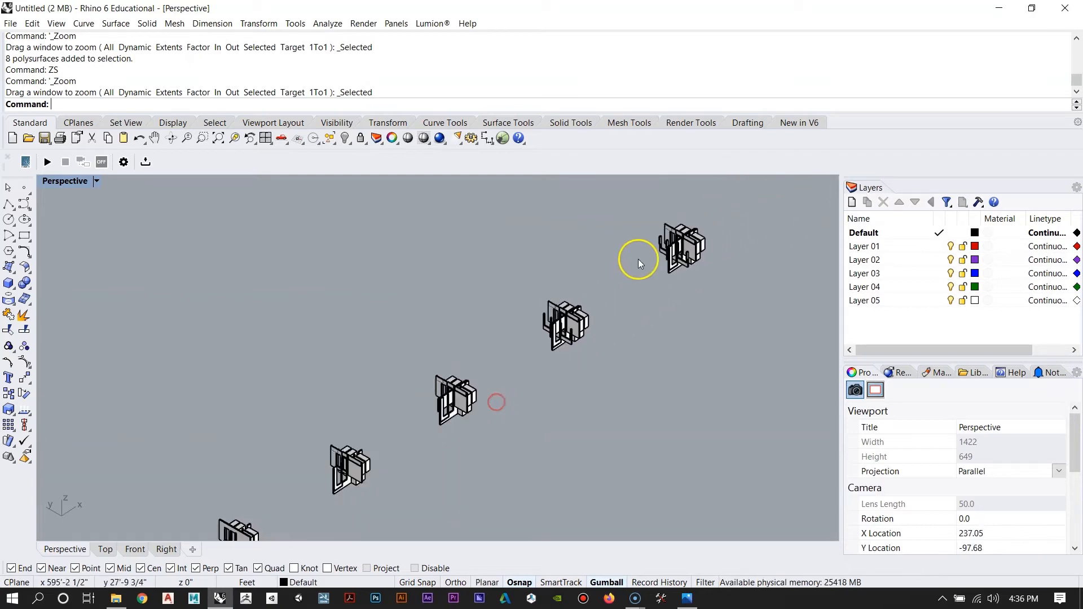
scroll(495, 356, "up", 5)
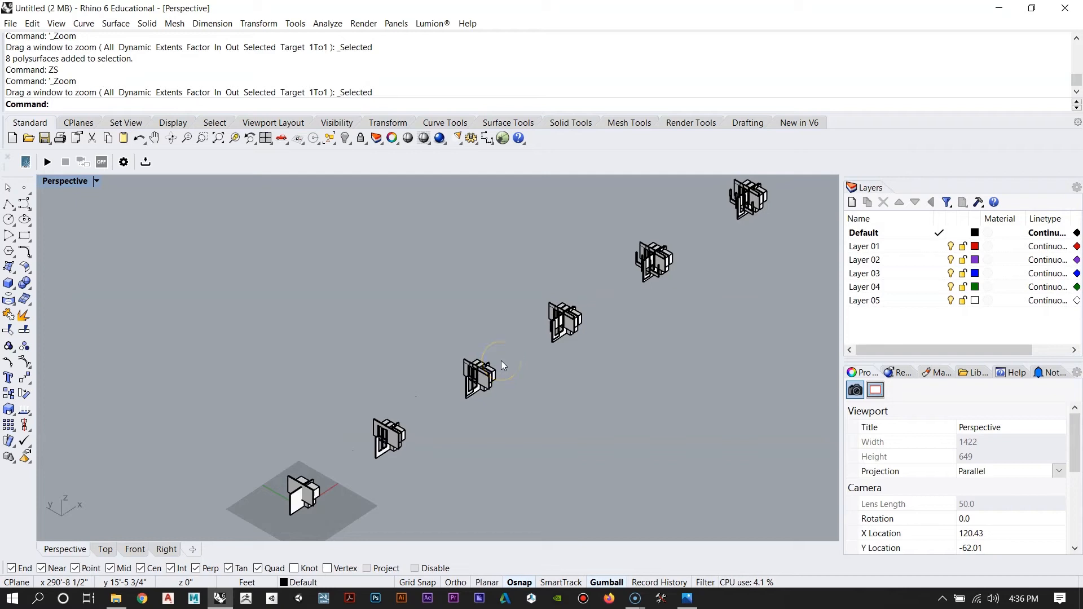
right_click_drag(411, 361, 475, 301, "shift")
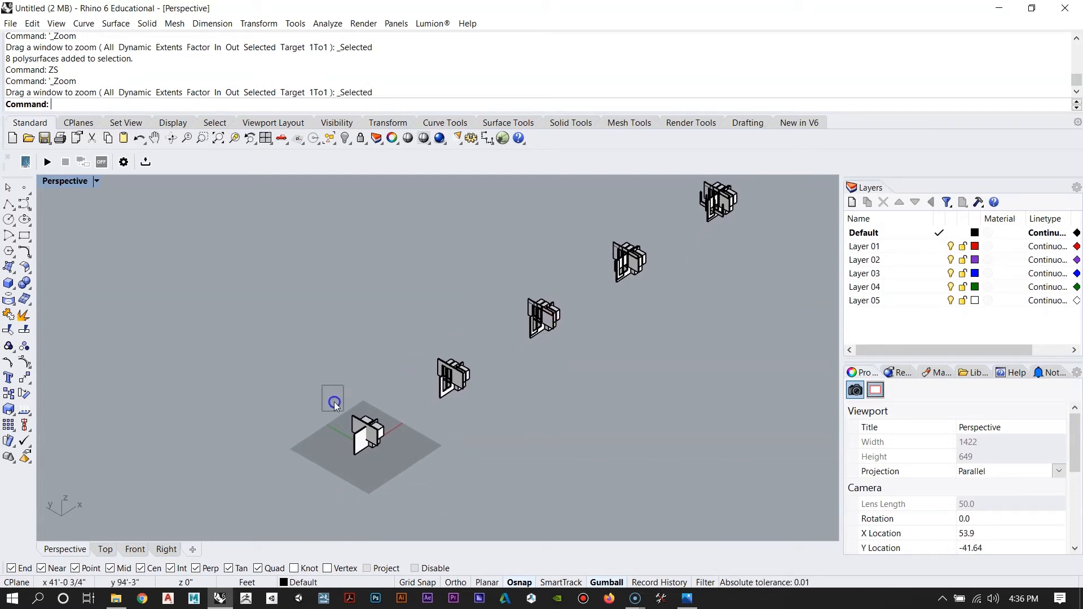
left_click_drag(335, 404, 420, 510)
type("ZS")
key("Return")
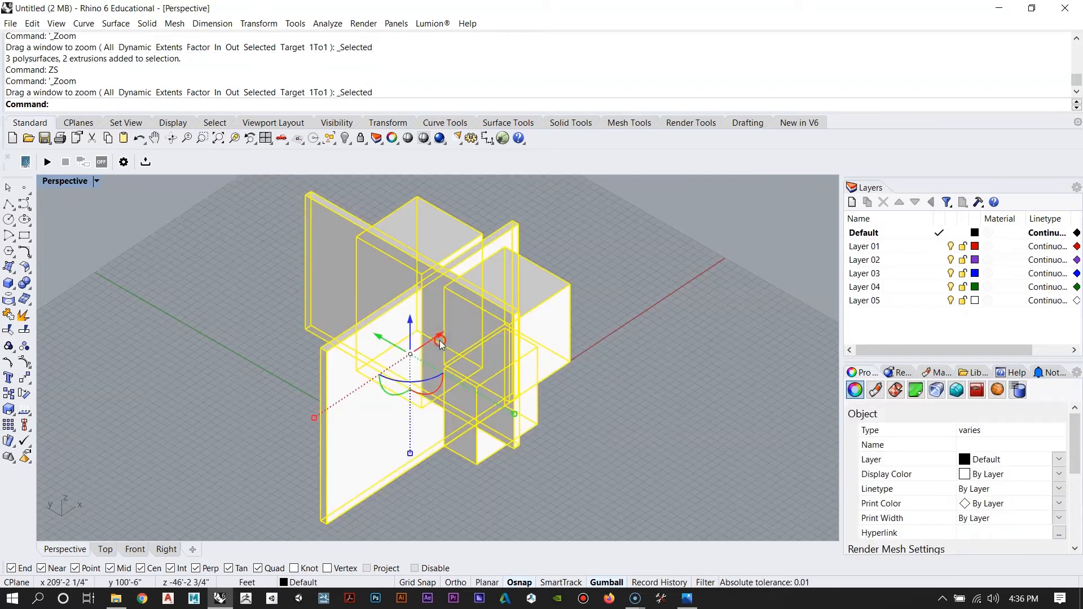
left_click(304, 218)
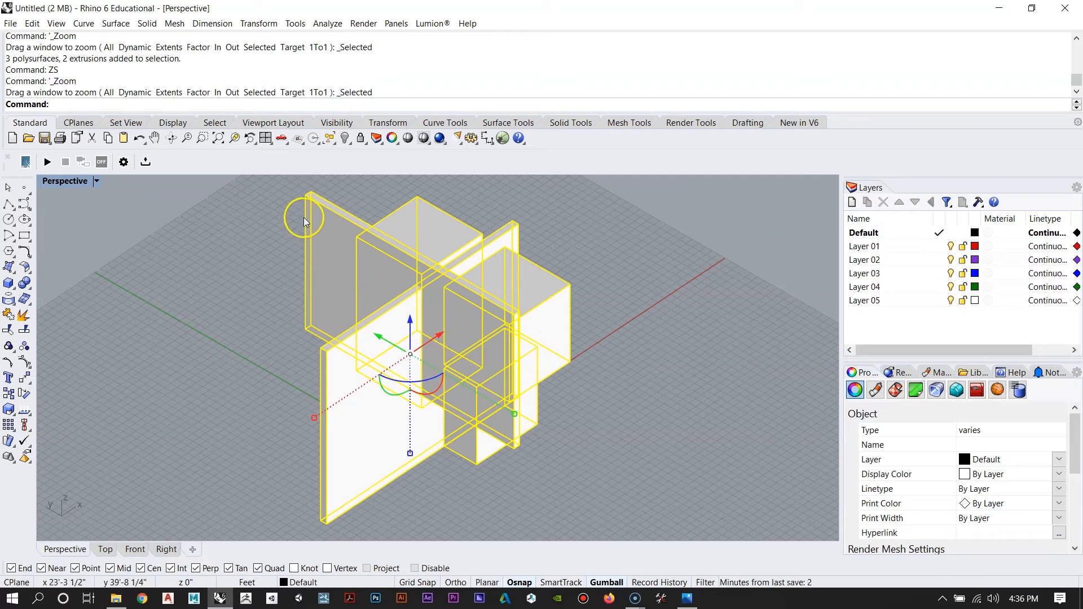
type("ZS")
key("Return")
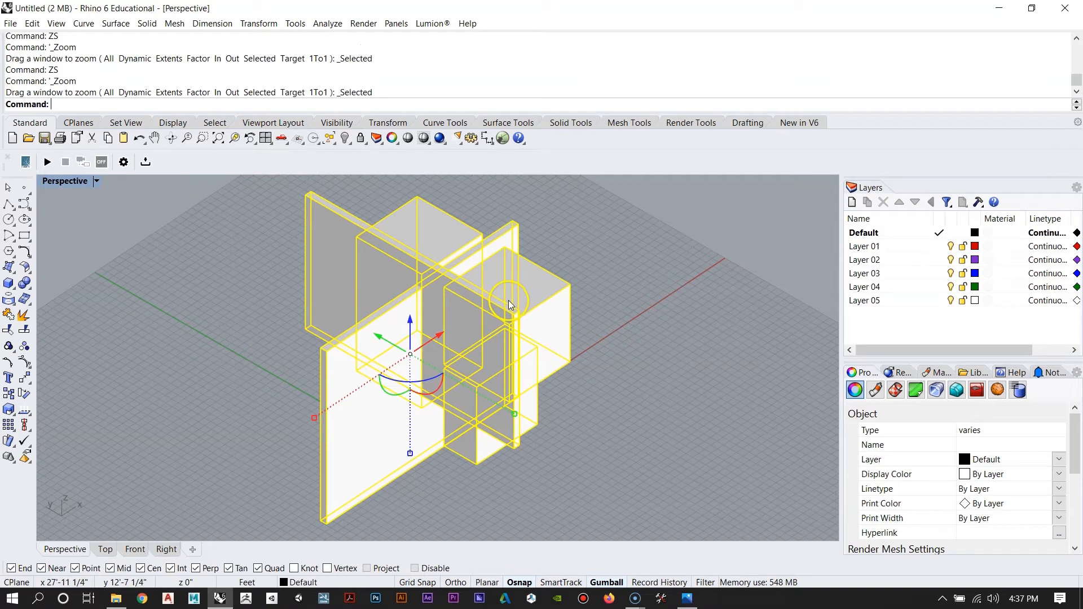
left_click(662, 337)
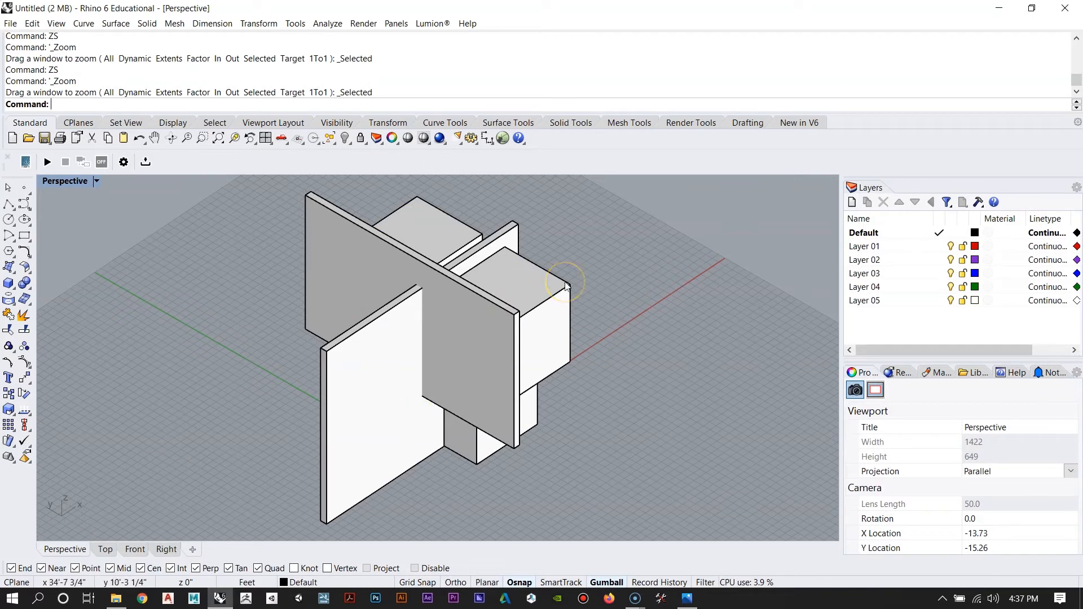
Step: Save the current viewport of the first stage as a named view called Axon 1
type("dView")
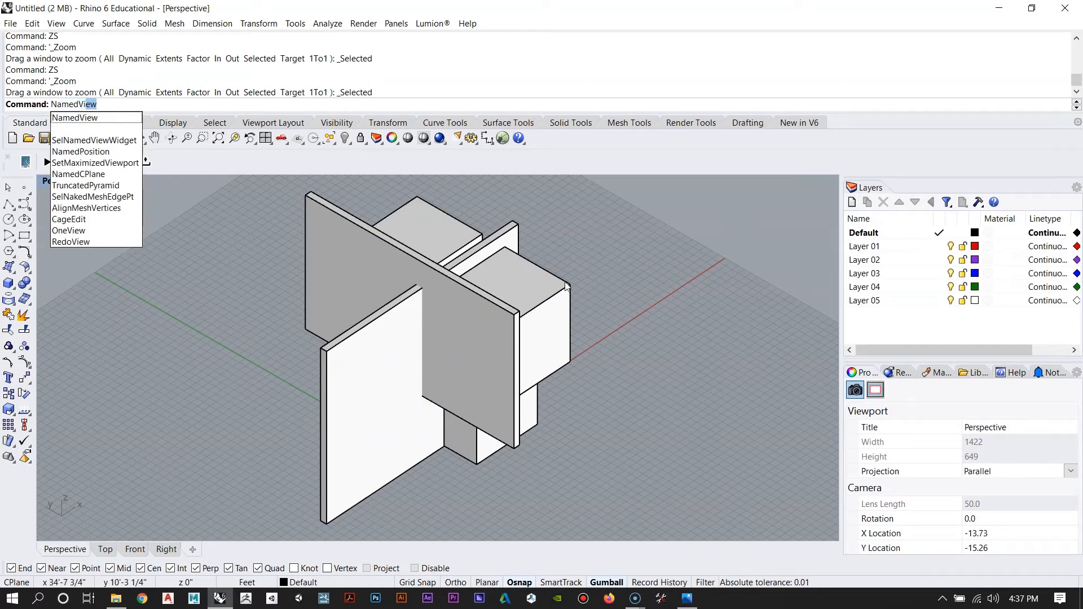
key("Return")
left_click_drag(615, 355, 666, 231)
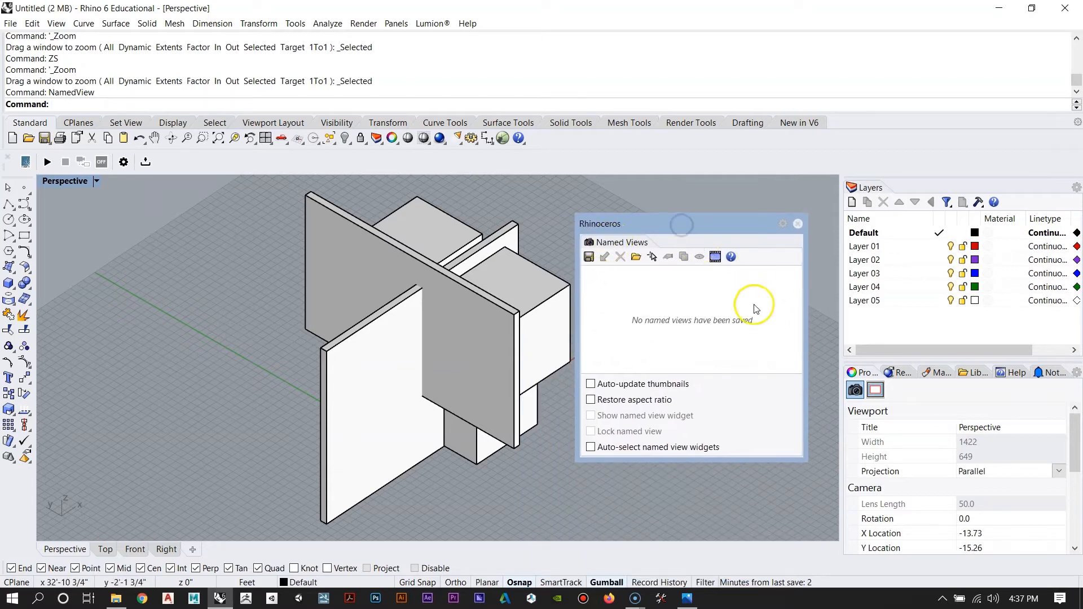
left_click(589, 258)
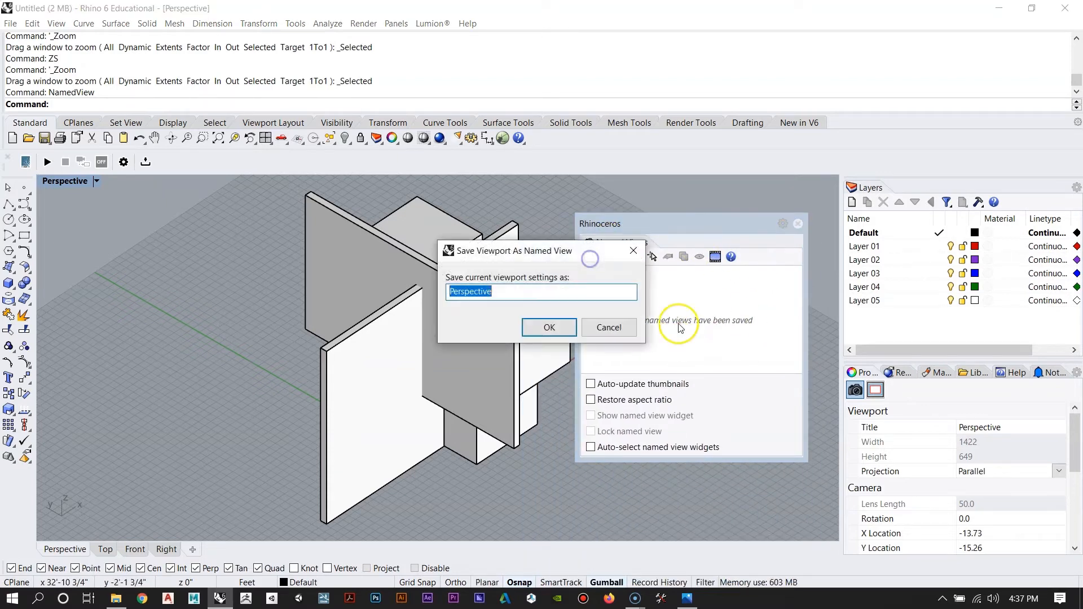
type("Axo")
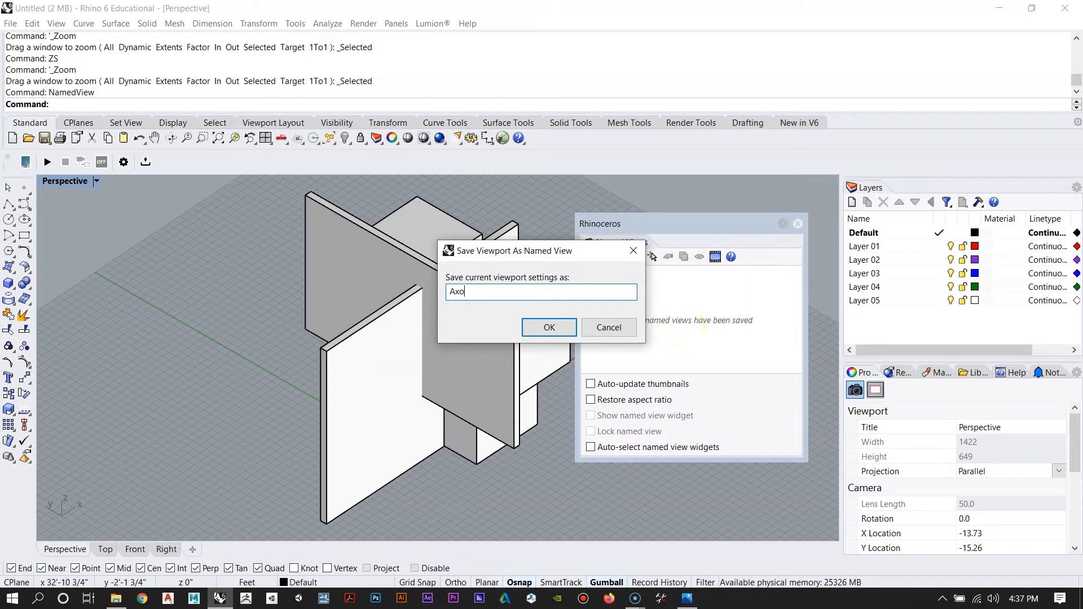
key("Return")
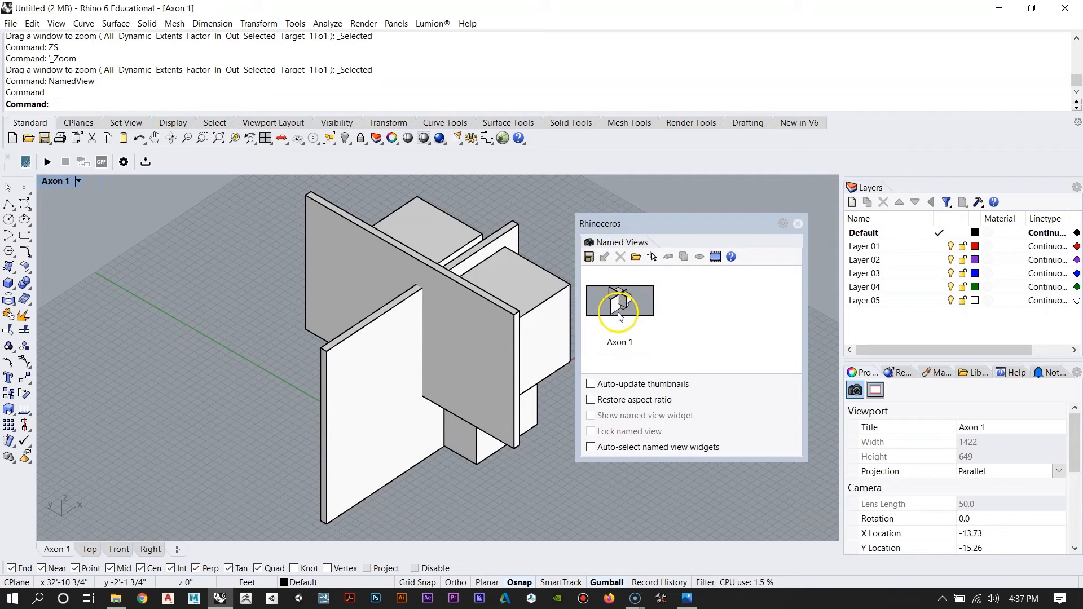
left_click(798, 224)
Step: Look at the first two stages from another angle, and restore the saved Axon 1 named view
scroll(466, 363, "down", 5)
right_click_drag(634, 335, 681, 285, "shift")
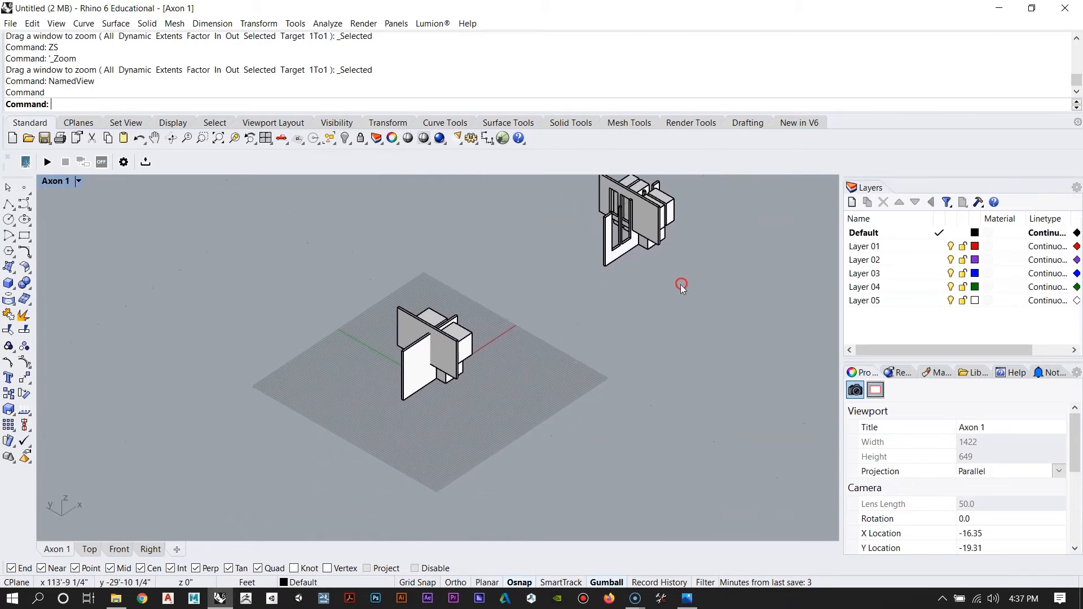
scroll(506, 314, "up", 6)
right_click_drag(606, 252, 309, 382, "shift")
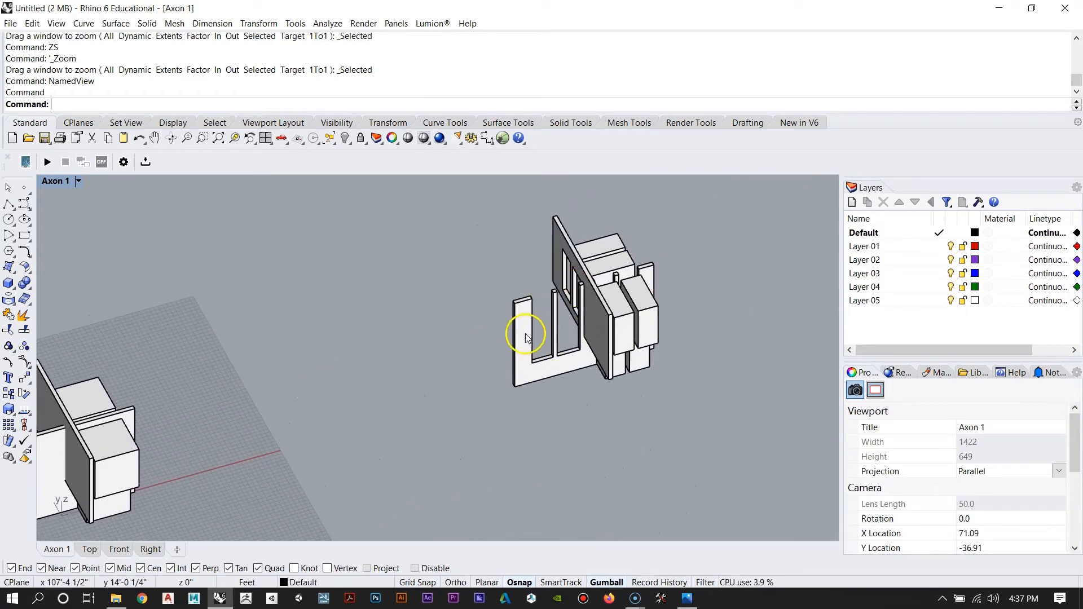
right_click_drag(438, 377, 533, 366, "shift")
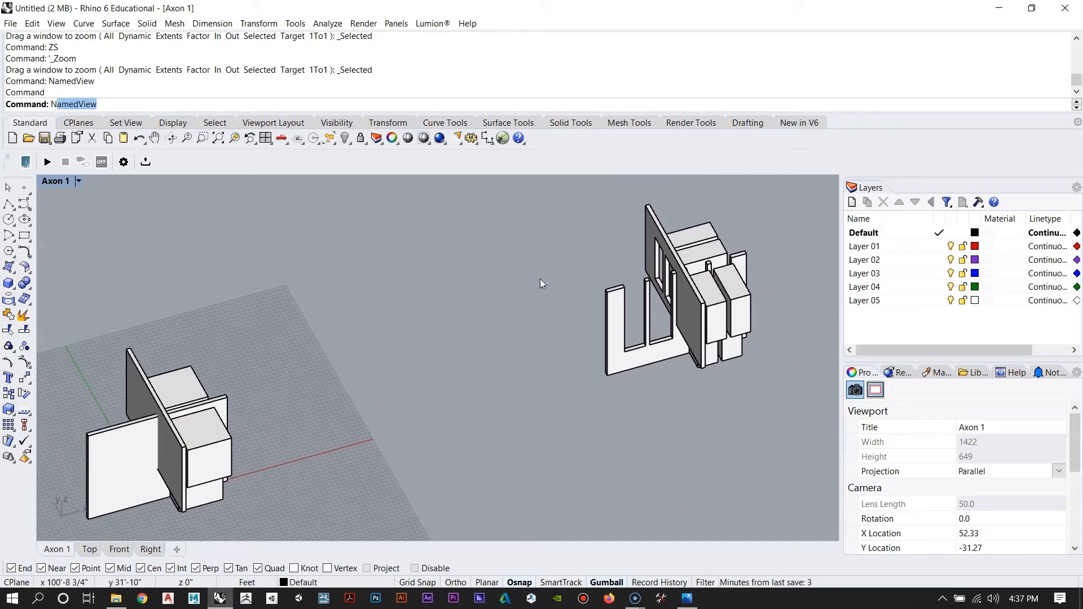
key("Return")
left_click(620, 296)
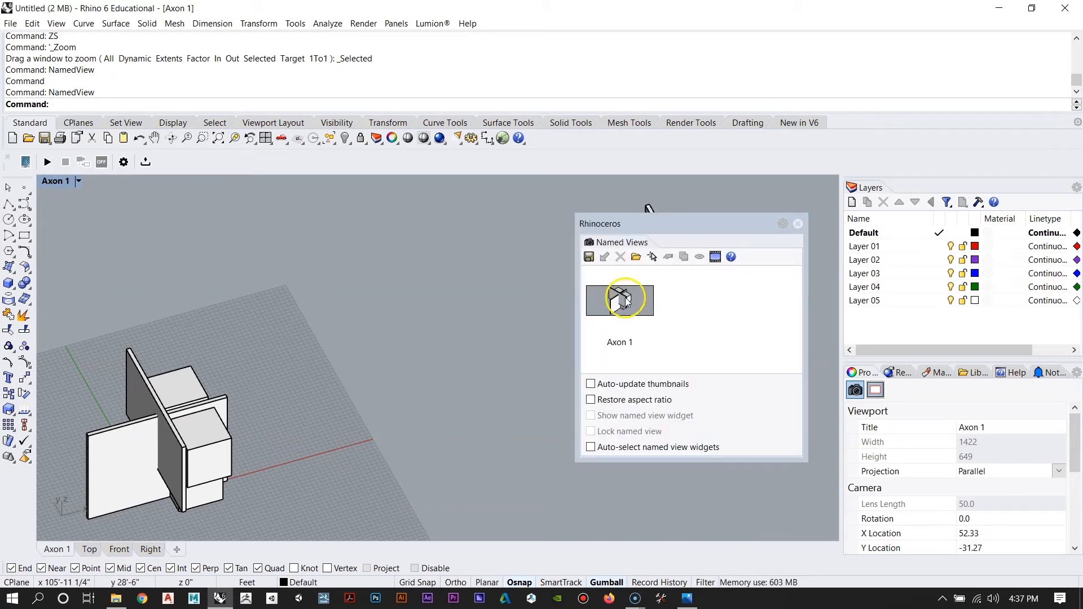
left_click(625, 299)
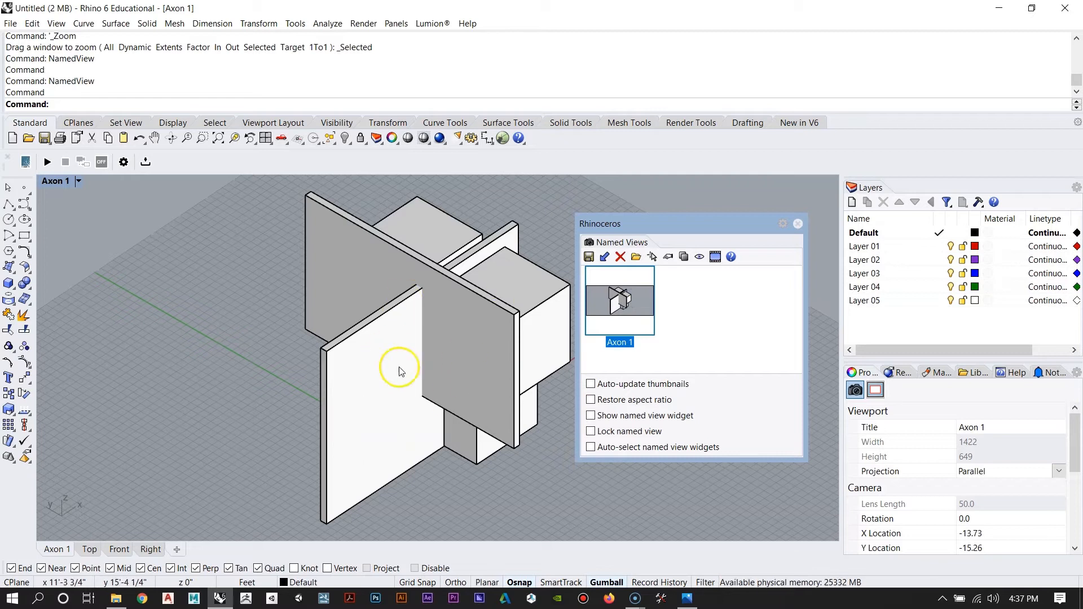
left_click(797, 223)
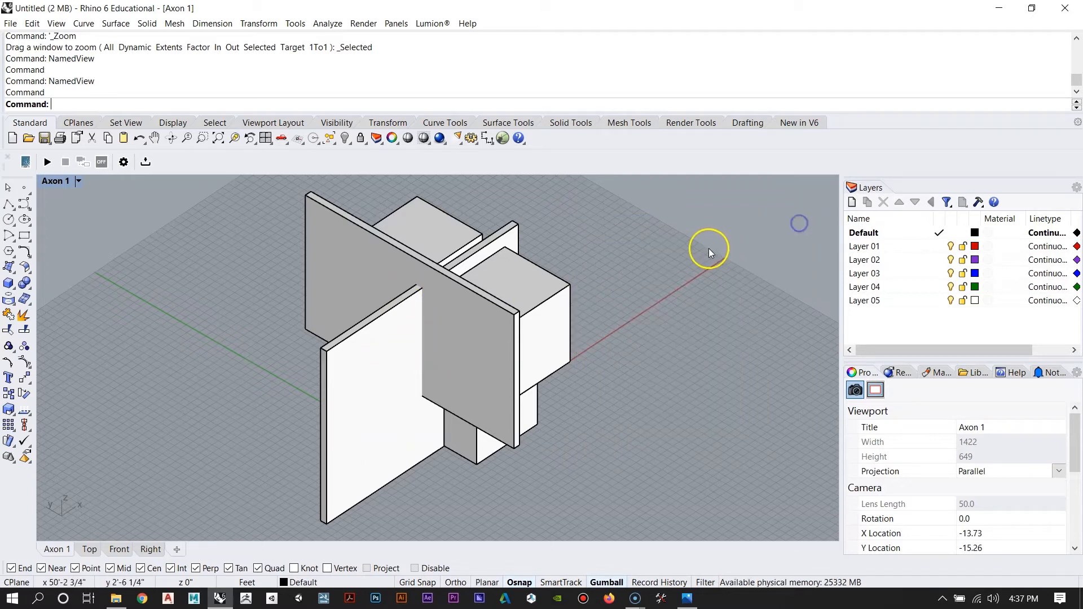
Step: Select all parts of the second transformation stage, zoom the axonometric view to them and clear the selection
right_click_drag(716, 252, 104, 265)
right_click_drag(614, 230, 581, 294)
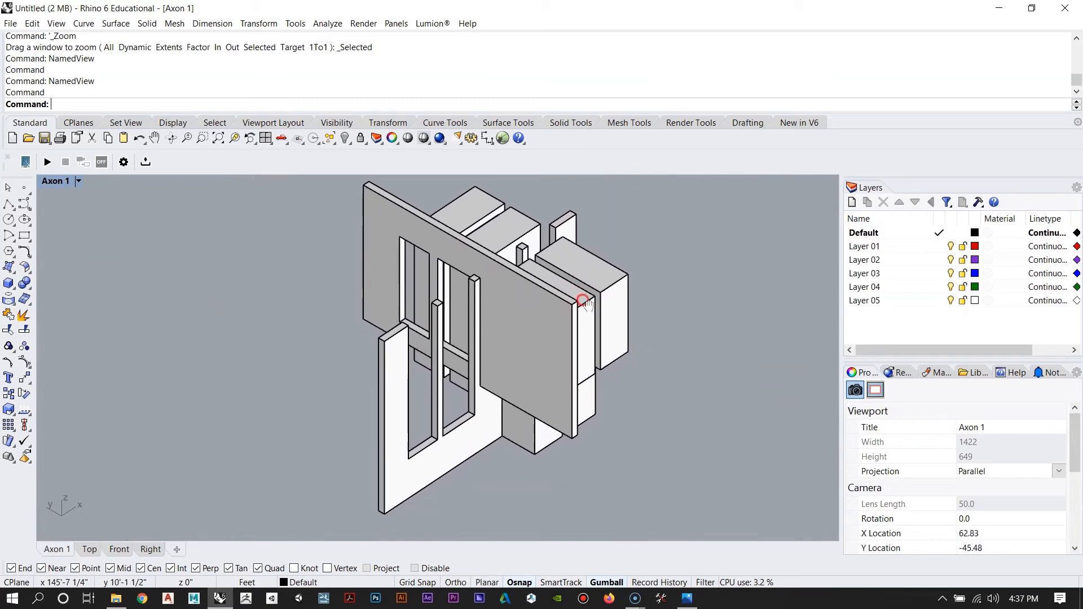
left_click_drag(712, 495, 291, 171)
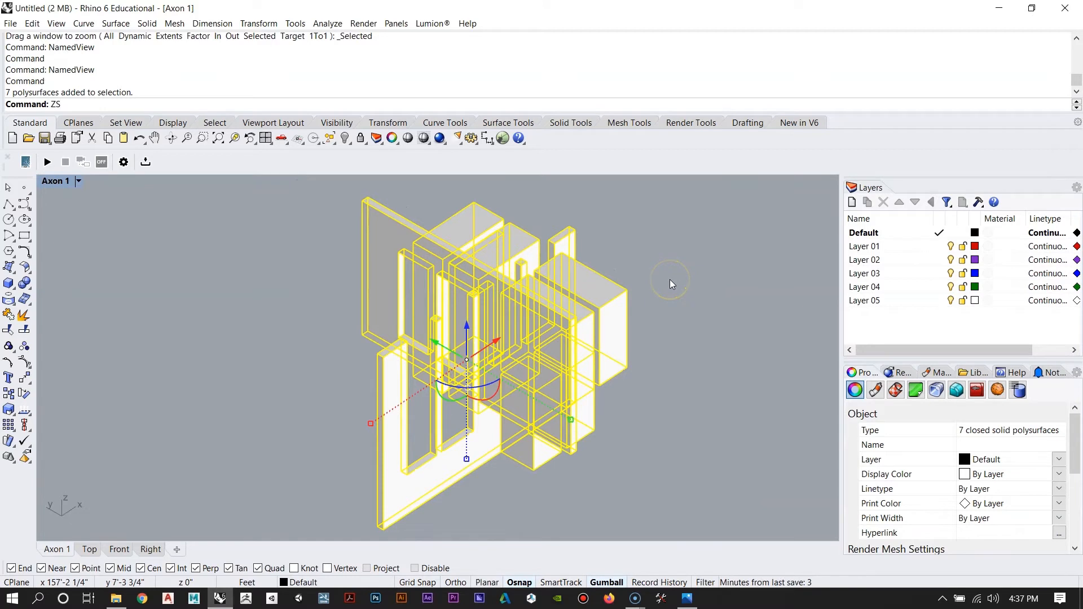
key("Return")
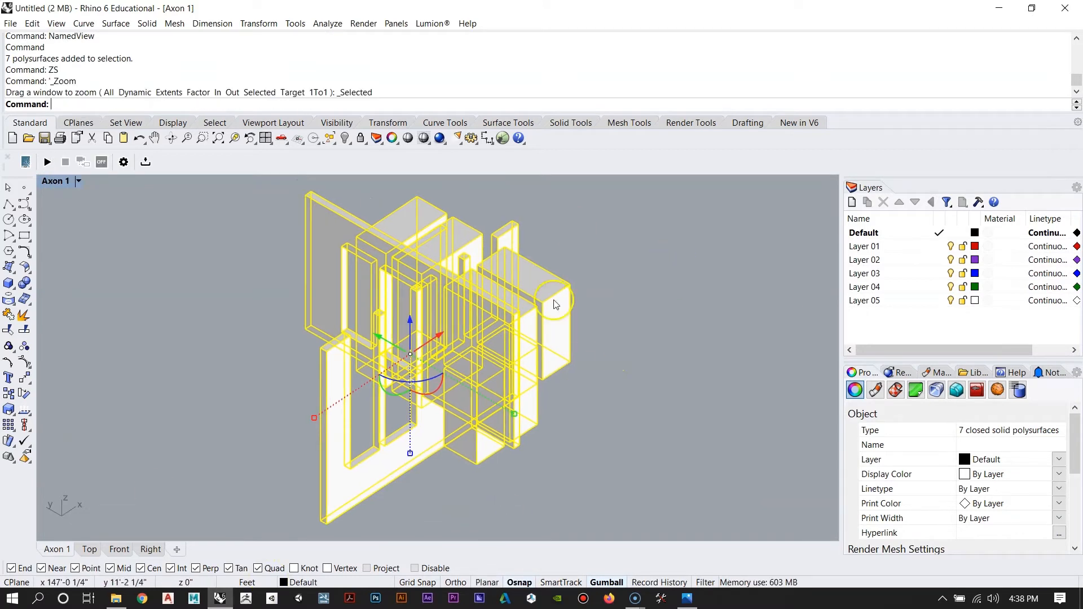
left_click(644, 364)
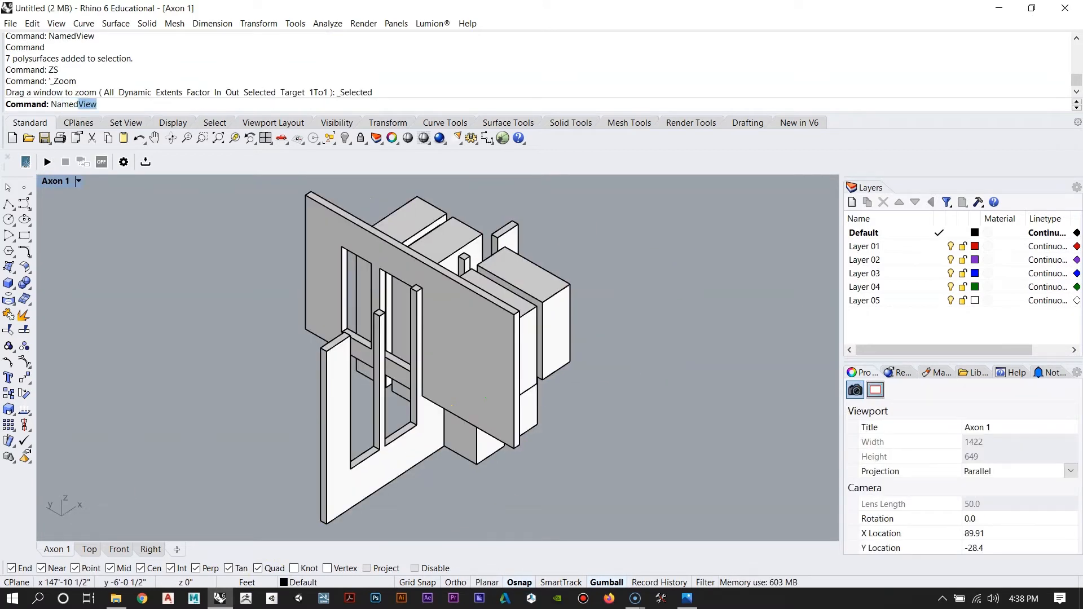
Step: Save the viewport framing the second stage as a named view called Axon 2
key("Return")
left_click(589, 256)
left_click(524, 294)
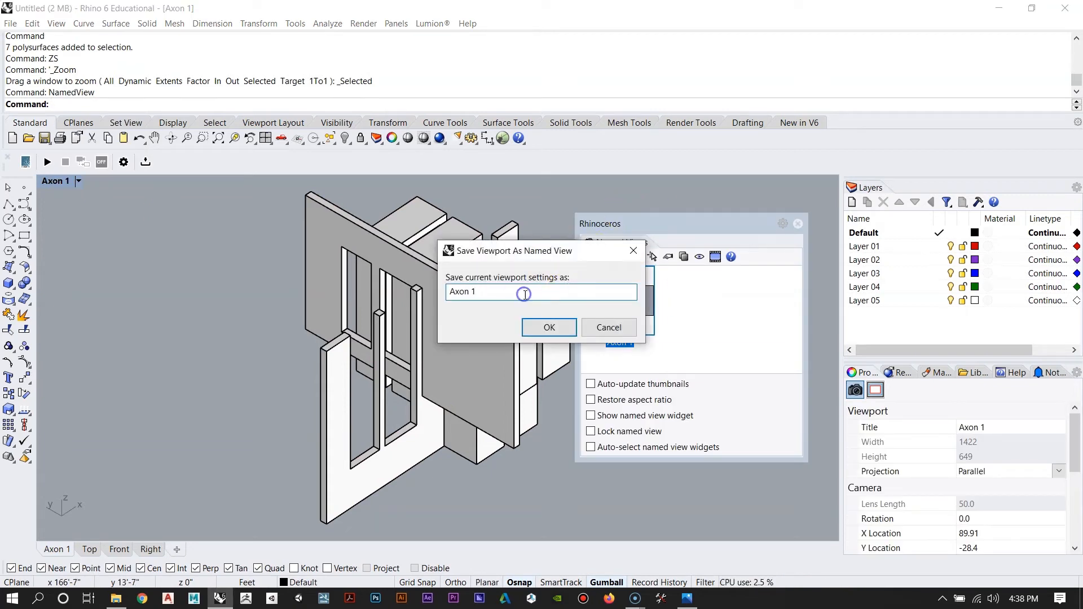
key("Return")
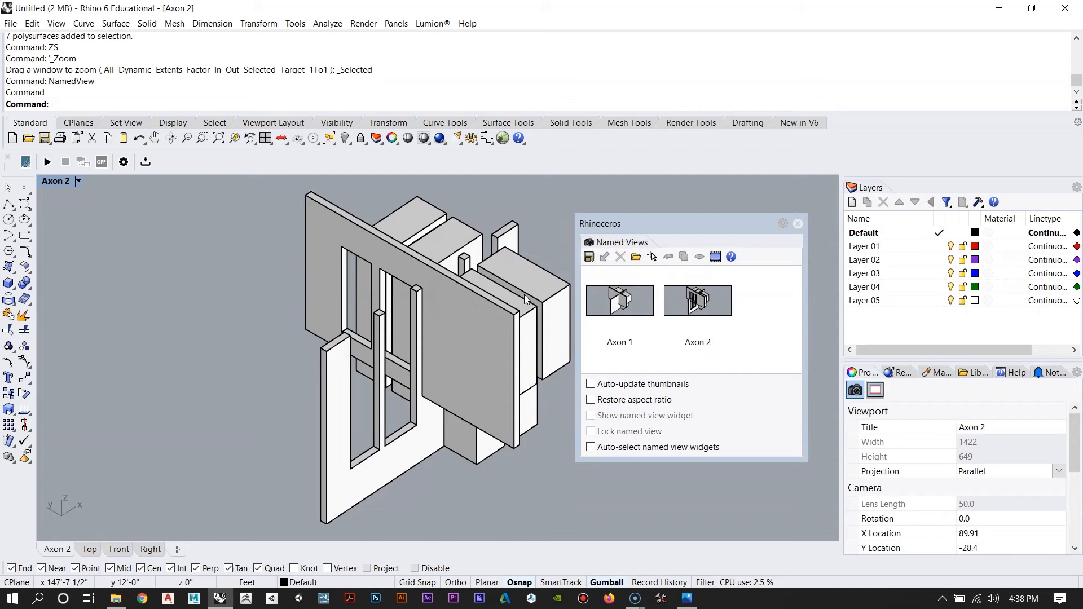
left_click(797, 224)
Step: Select all parts of the third transformation stage and zoom the axonometric view to them
right_click_drag(756, 227, 297, 523)
right_click_drag(600, 287, 332, 517)
left_click_drag(649, 457, 248, 205)
type("ZS")
key("Return")
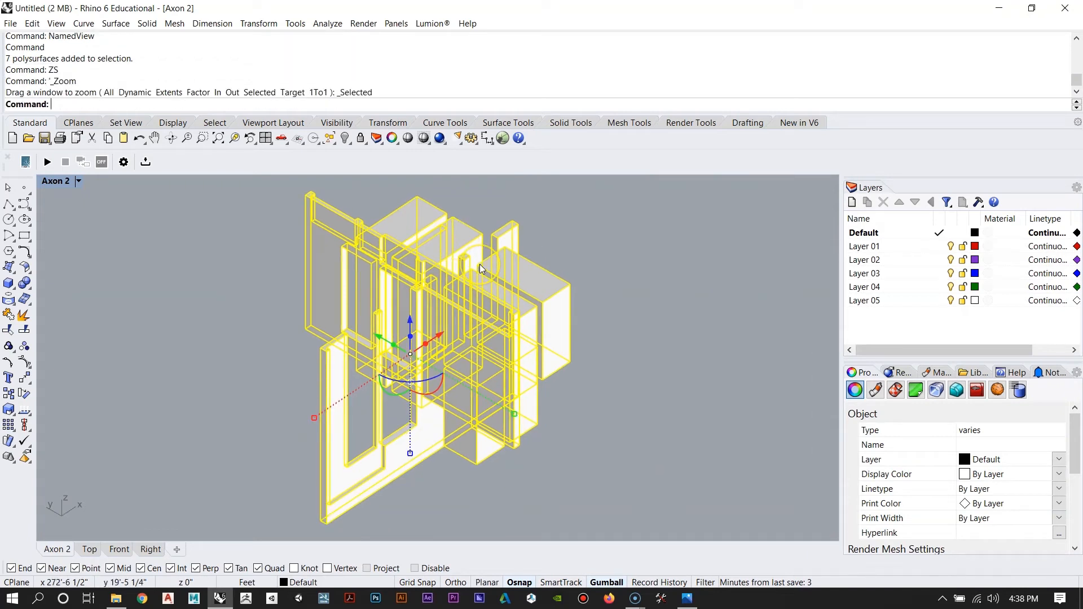
Step: Save the viewport framing the third stage as a named view called Axon 3
key("Return")
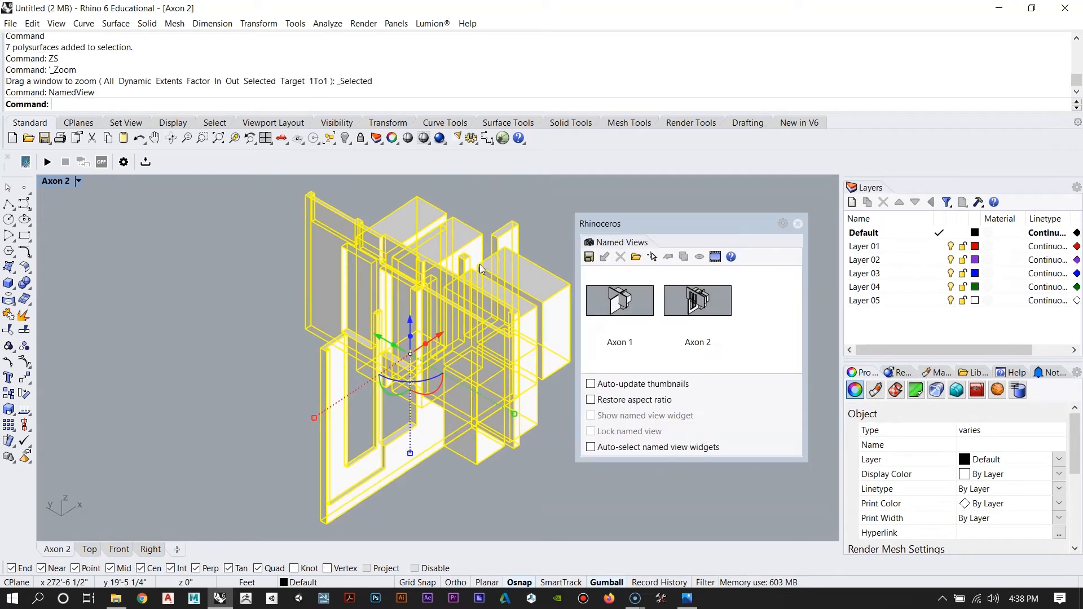
left_click(583, 257)
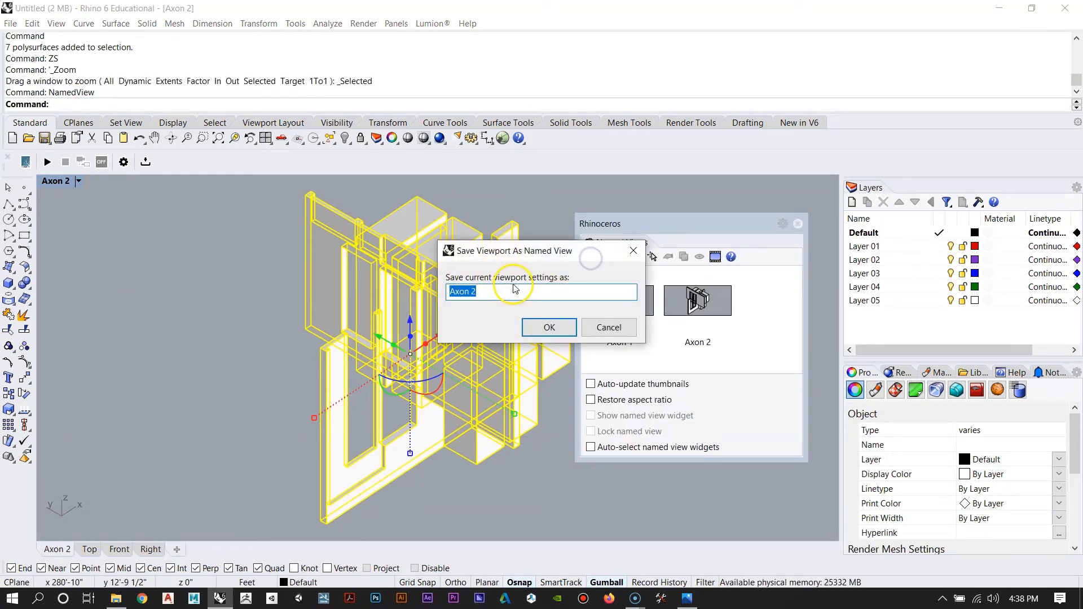
key("Return")
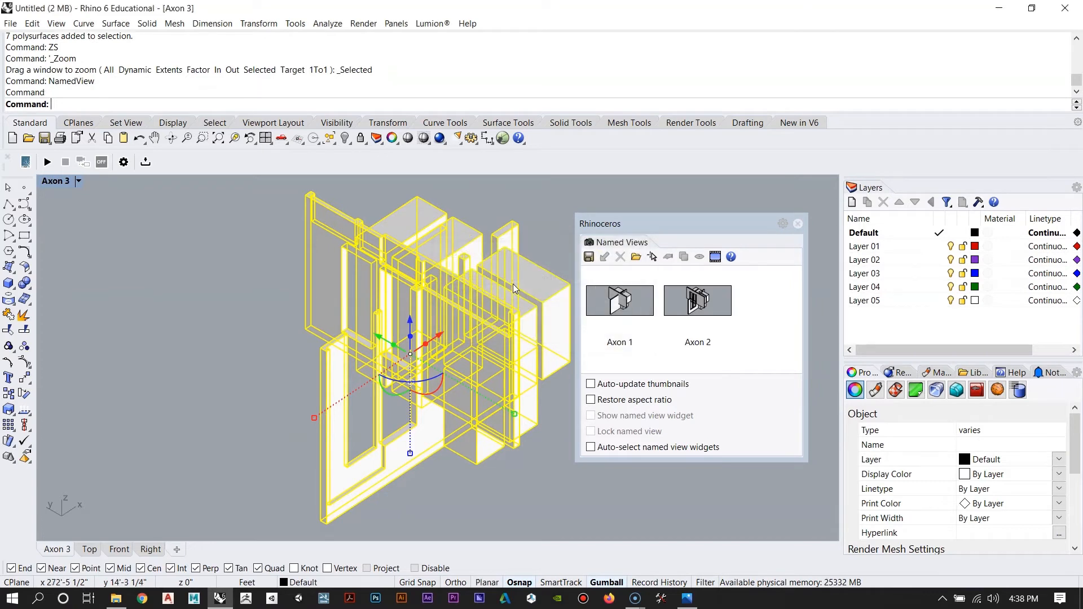
left_click(797, 224)
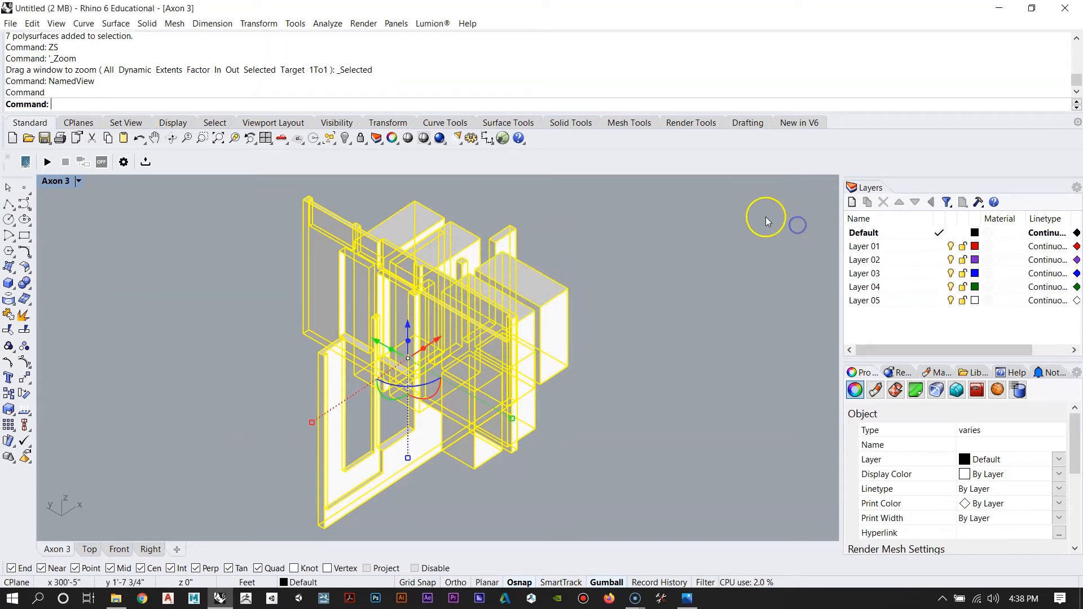
Step: Select all parts of the fourth transformation stage and zoom the axonometric view to them
right_click_drag(763, 218, 476, 391)
right_click_drag(722, 250, 451, 450)
right_click_drag(674, 283, 608, 352)
left_click_drag(694, 457, 306, 179)
type("ZS")
key("Return")
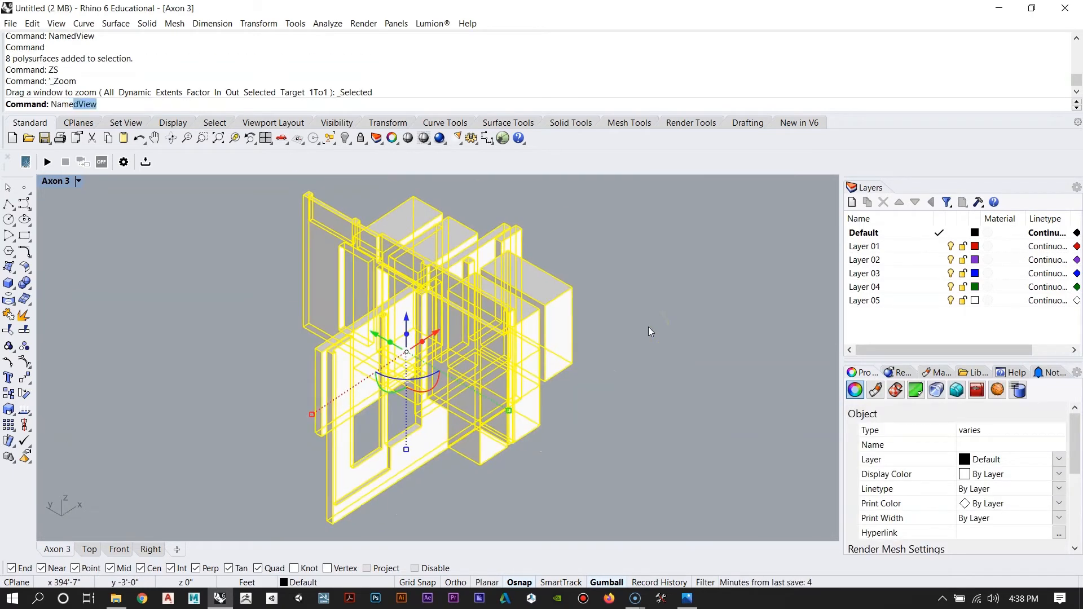
Step: Save the viewport framing the fourth stage as a named view called Axon
key("Return")
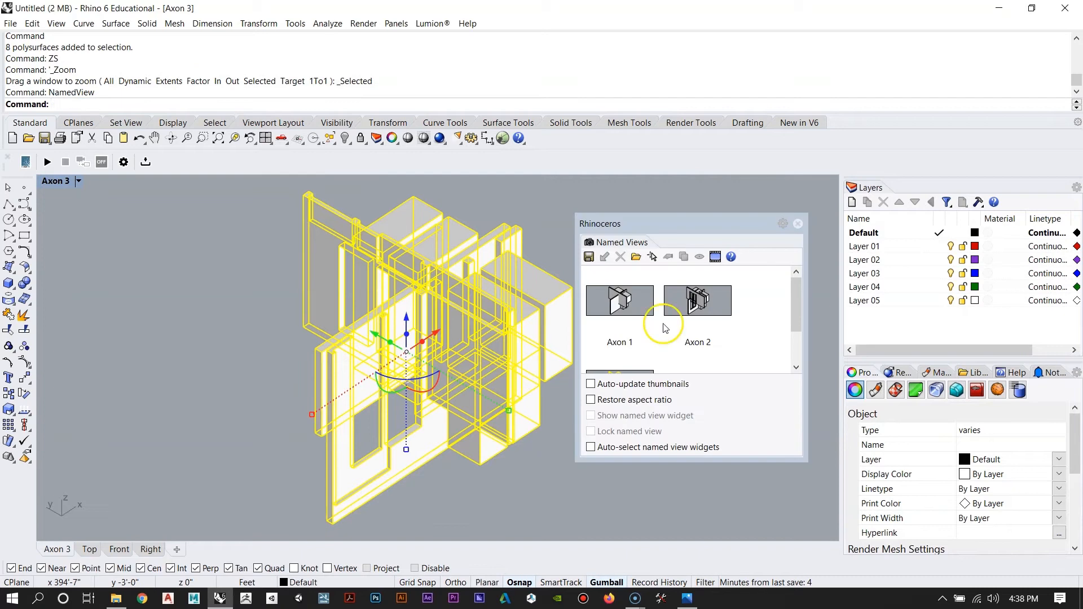
left_click(588, 257)
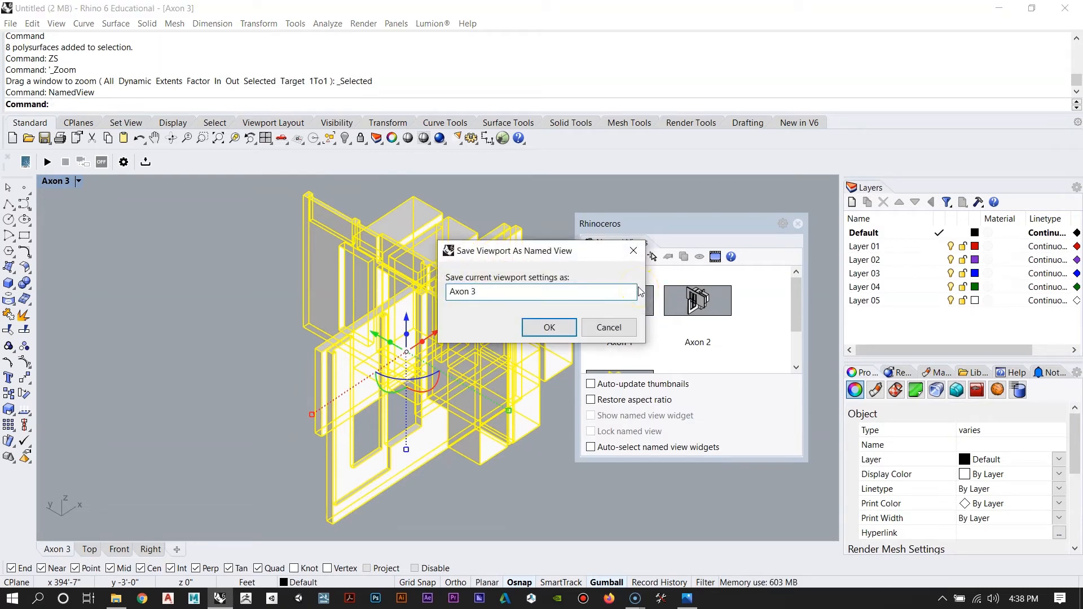
key("BackSpace")
key("BackSpace")
key("Return")
left_click(674, 319)
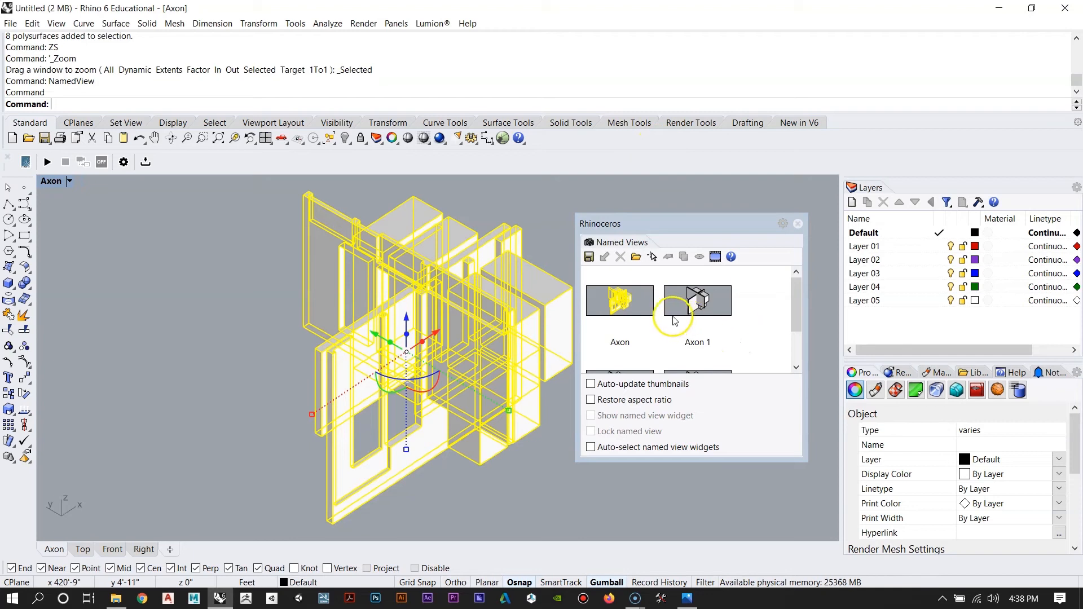
Step: Rename the fourth stage's named view as Axon 4 and close the Named Views window
right_click(624, 306)
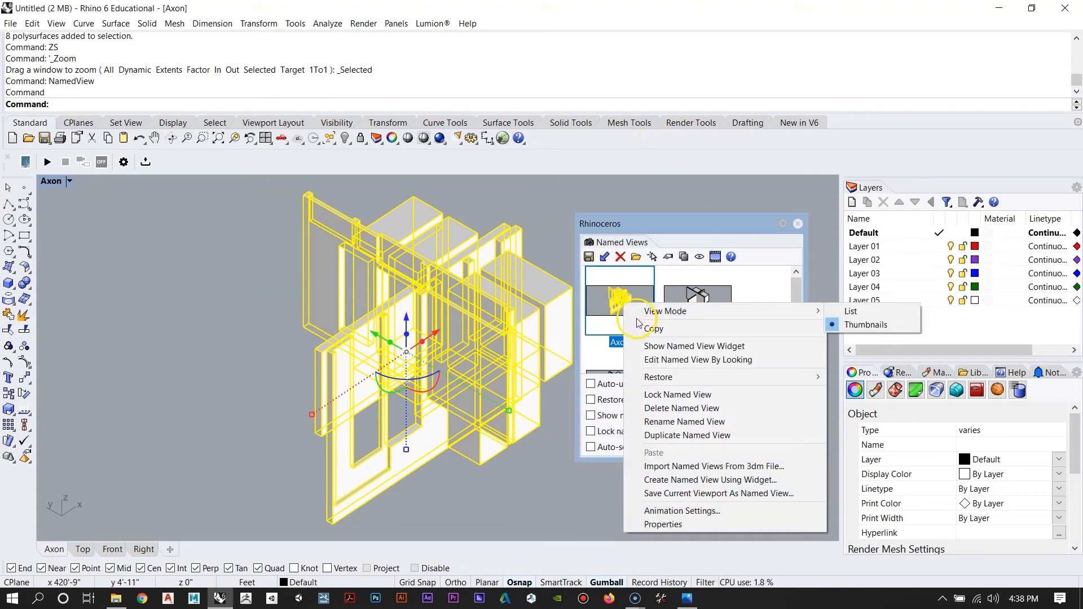
left_click(660, 421)
left_click(635, 344)
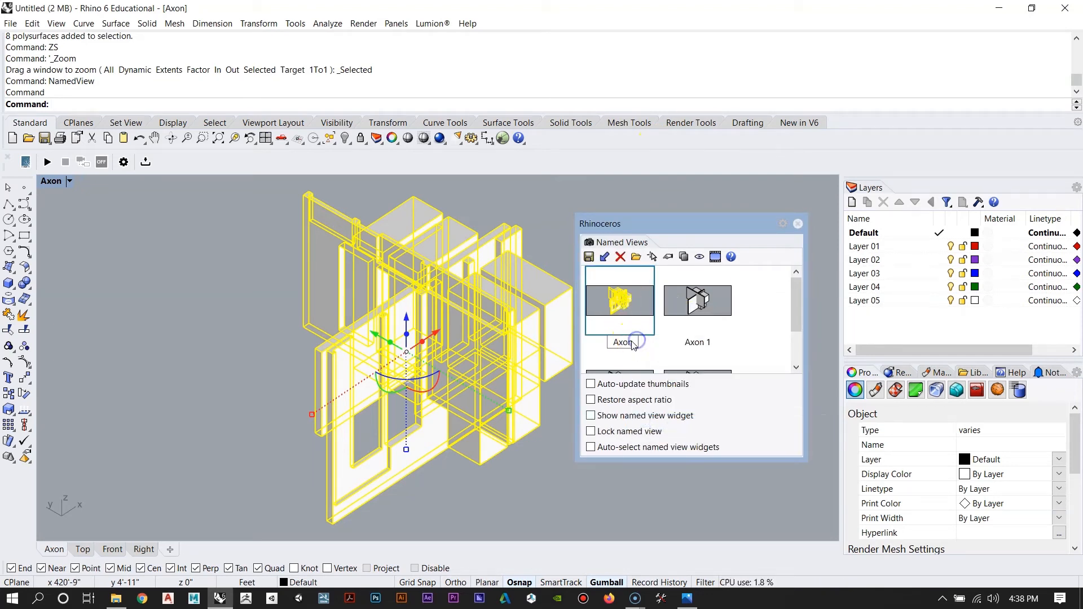
key("Return")
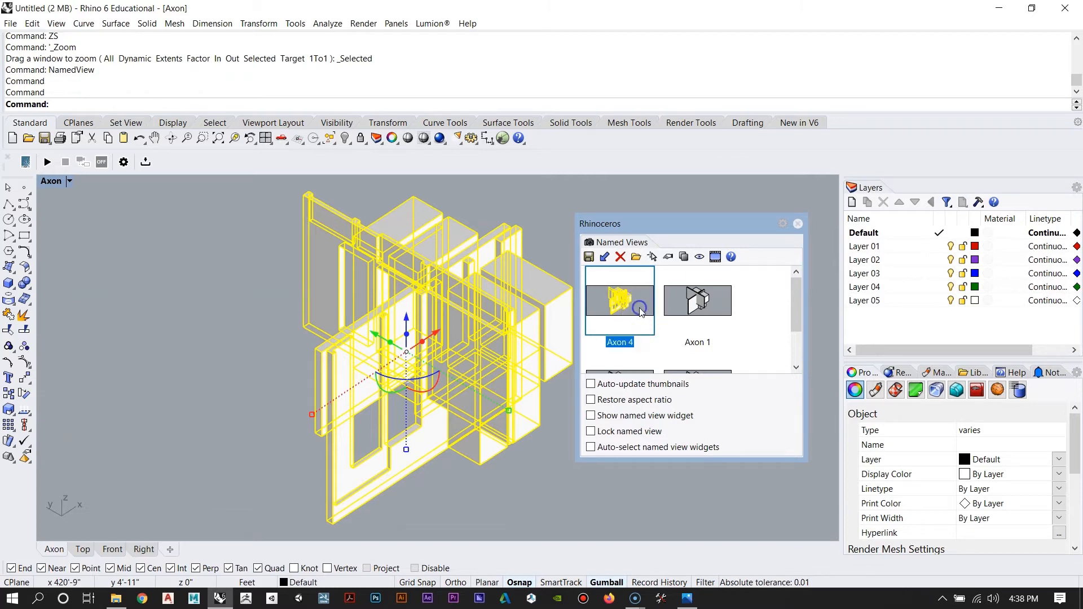
left_click(694, 222)
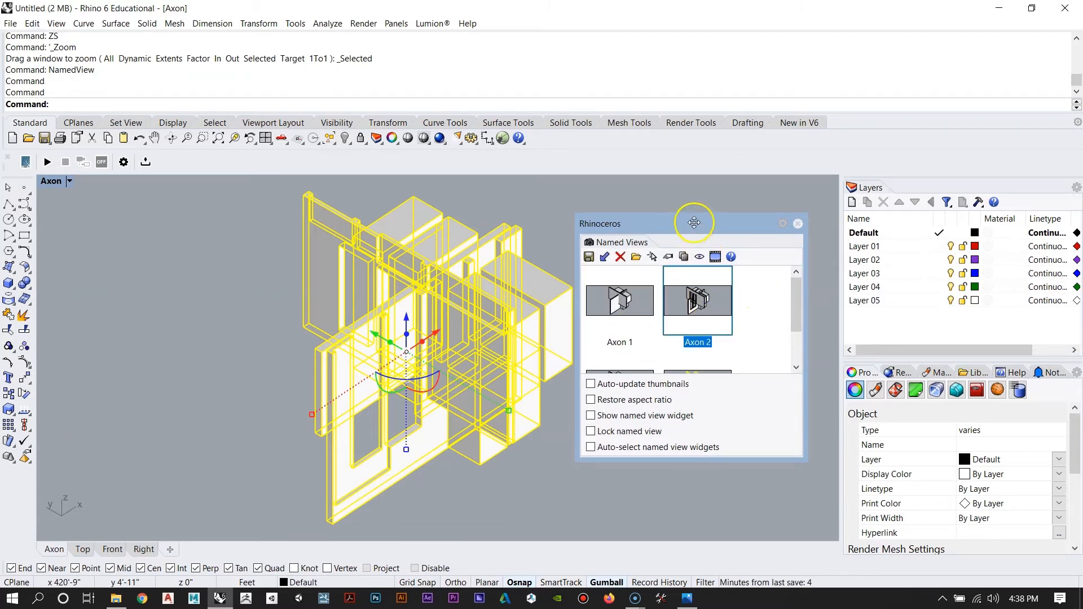
left_click(796, 223)
Step: Select all parts of the fifth transformation stage and zoom the axonometric view to them
right_click_drag(718, 282, 319, 430)
right_click_drag(610, 272, 392, 466)
right_click_drag(727, 232, 647, 337)
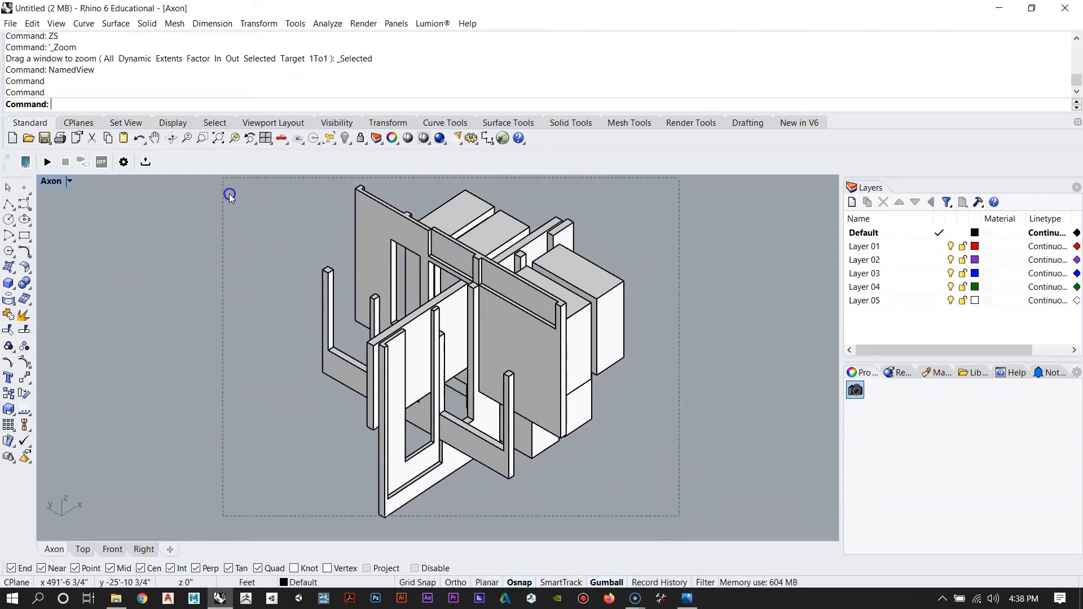
left_click_drag(225, 180, 533, 310)
type("zs")
key("Return")
Step: Save the viewport framing the fifth stage as a named view called Axon 5
type("Named")
key("Return")
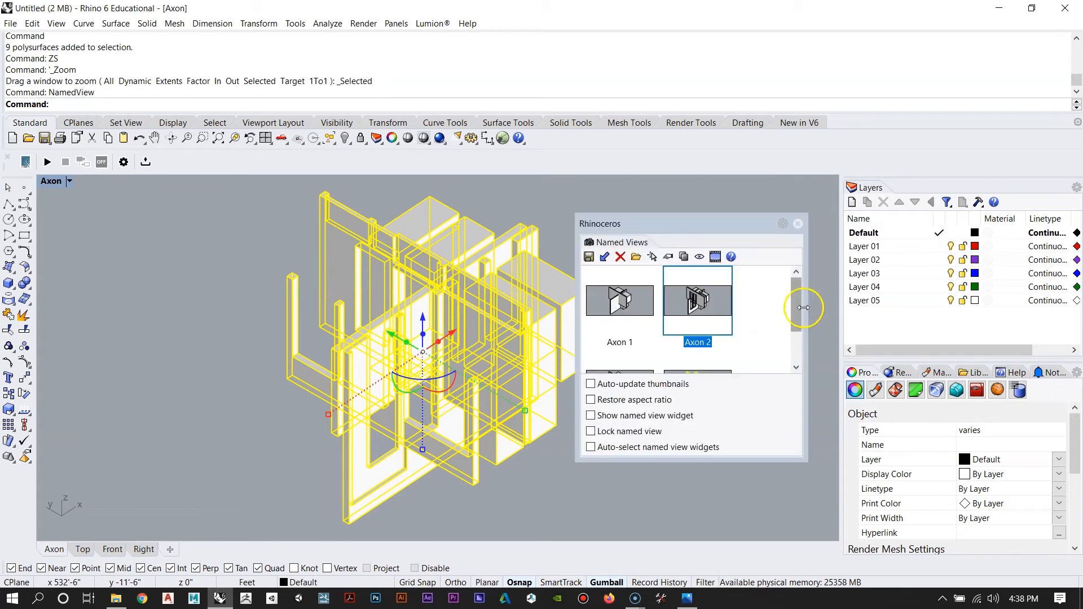
left_click(588, 256)
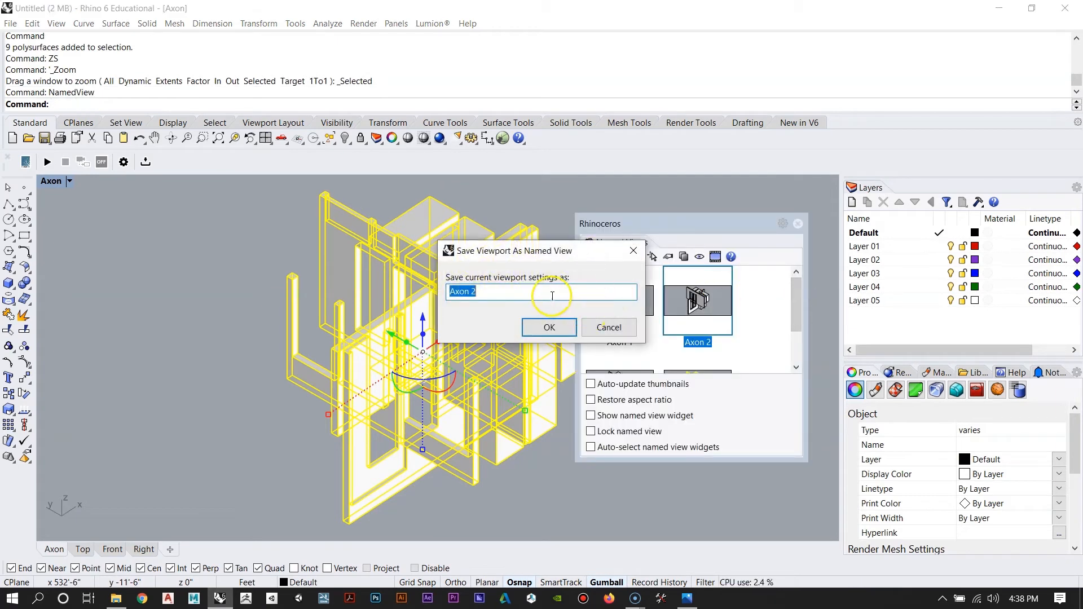
type("Axon 5")
key("Return")
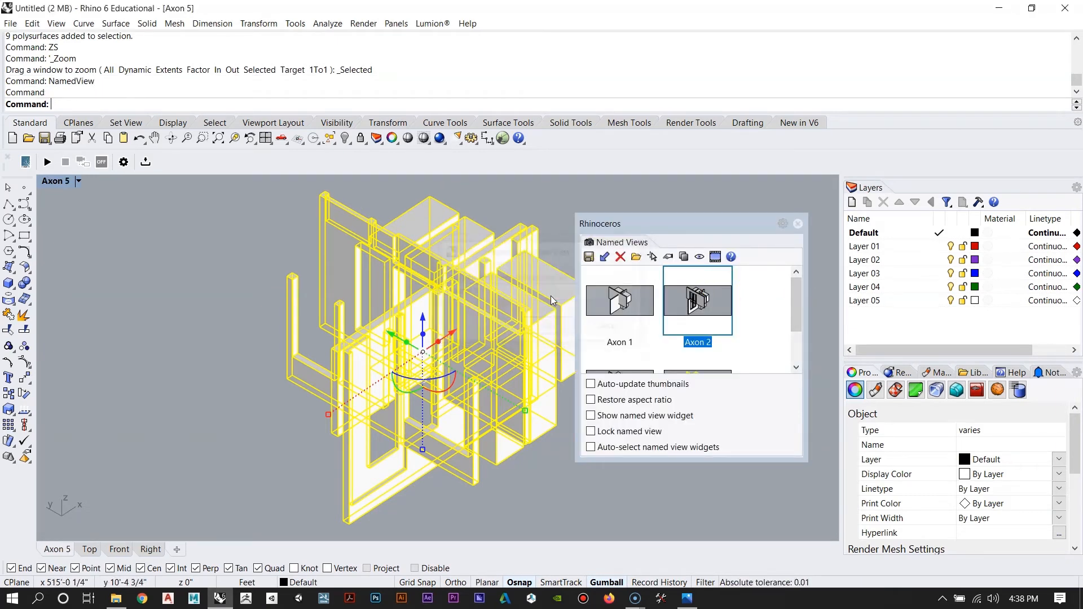
scroll(797, 308, "down", 1)
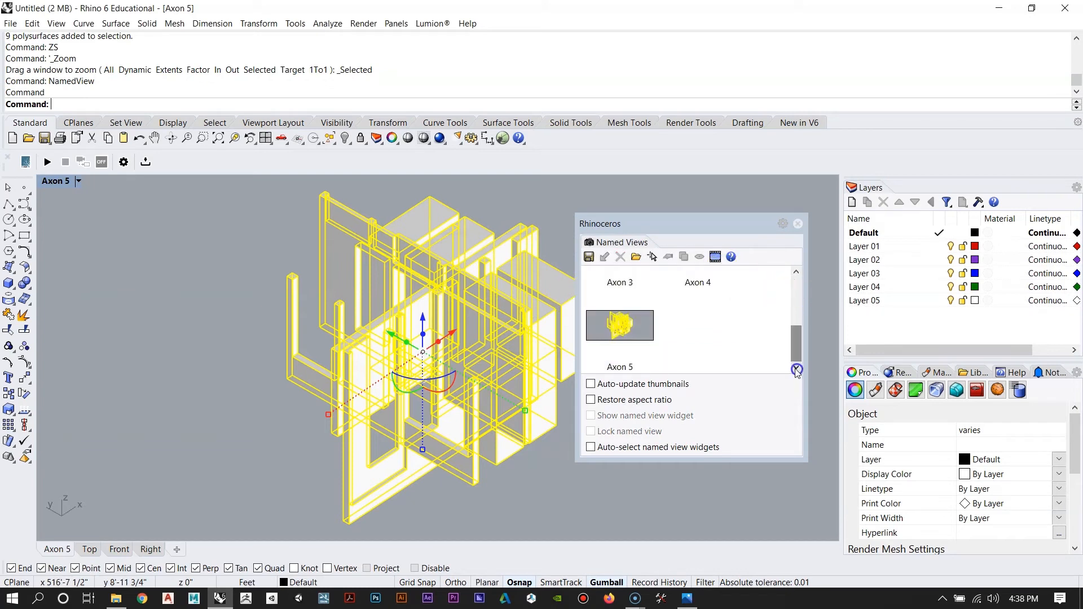
left_click(798, 224)
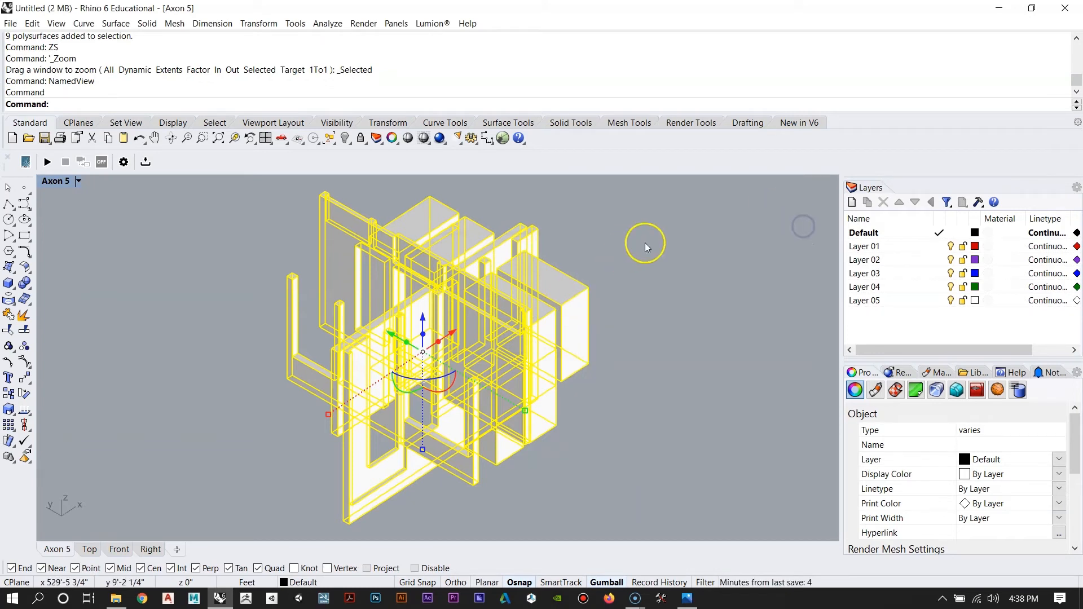
Step: Select all parts of the sixth transformation stage and zoom the axonometric view to them
right_click_drag(645, 243, 289, 513)
right_click_drag(742, 283, 366, 502)
right_click_drag(568, 318, 600, 344)
left_click_drag(694, 451, 277, 191)
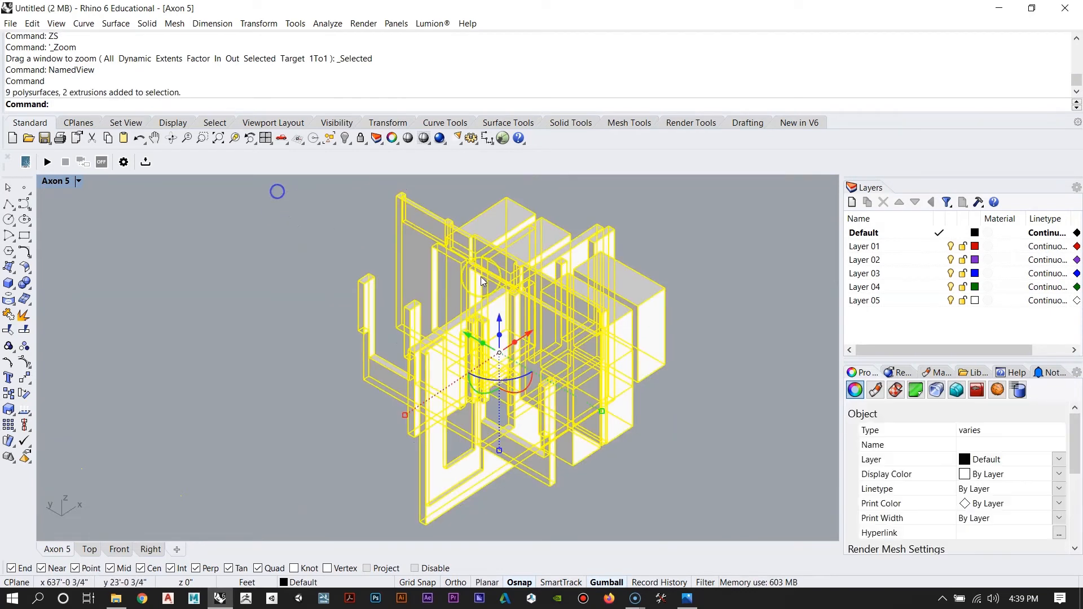
type("ZS")
key("Return")
Step: Save the viewport framing the sixth stage as a named view called Axon 6, check the saved views and clear the selection
type("NamedView")
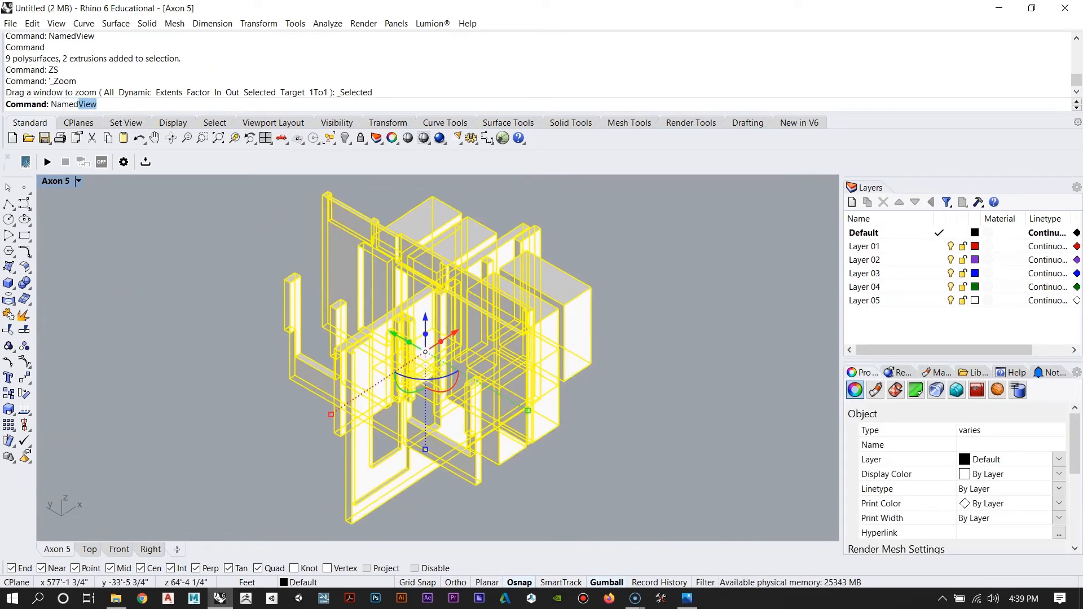
key("Return")
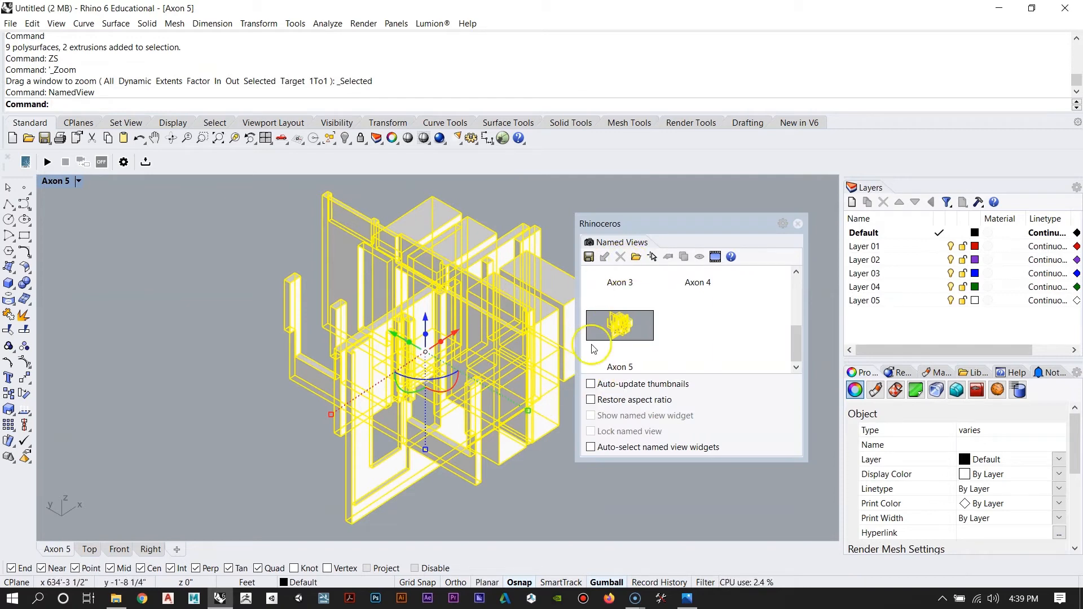
left_click(590, 258)
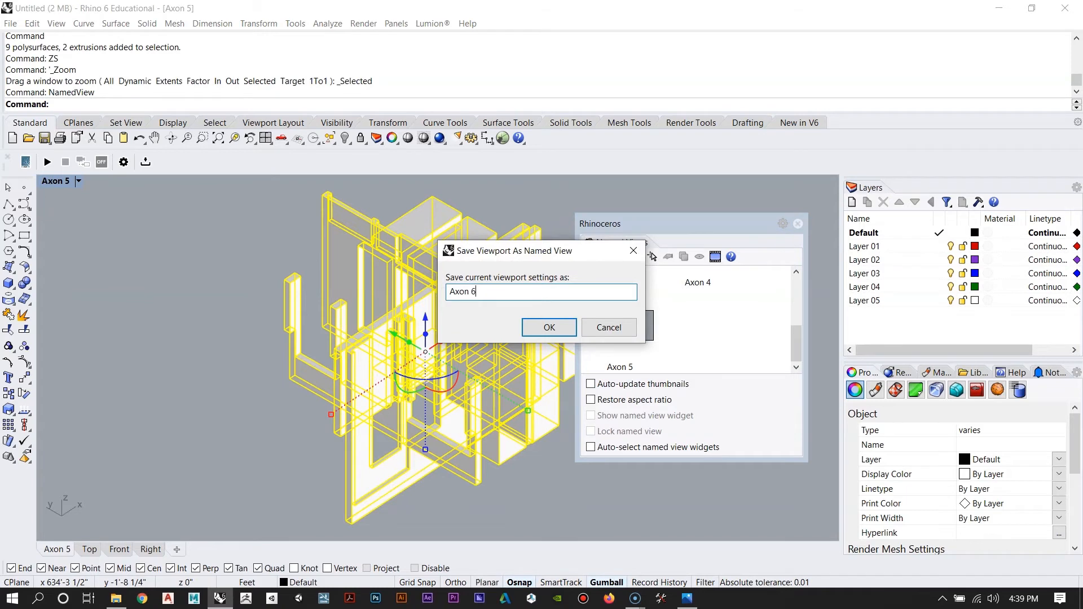
key("Return")
left_click_drag(797, 295, 797, 364)
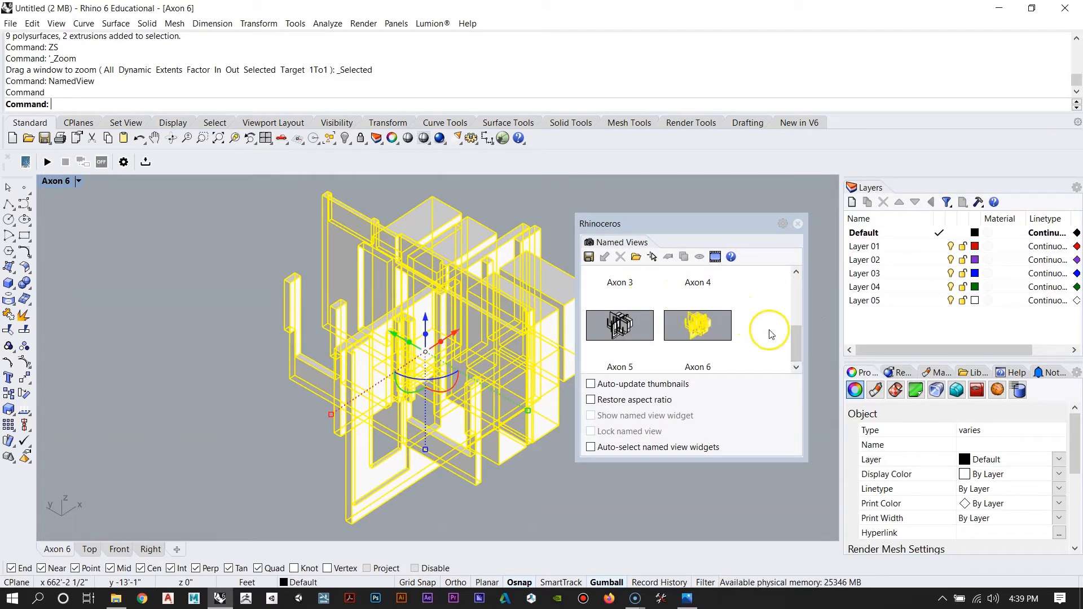
scroll(771, 334, "up", 5)
left_click_drag(799, 297, 810, 354)
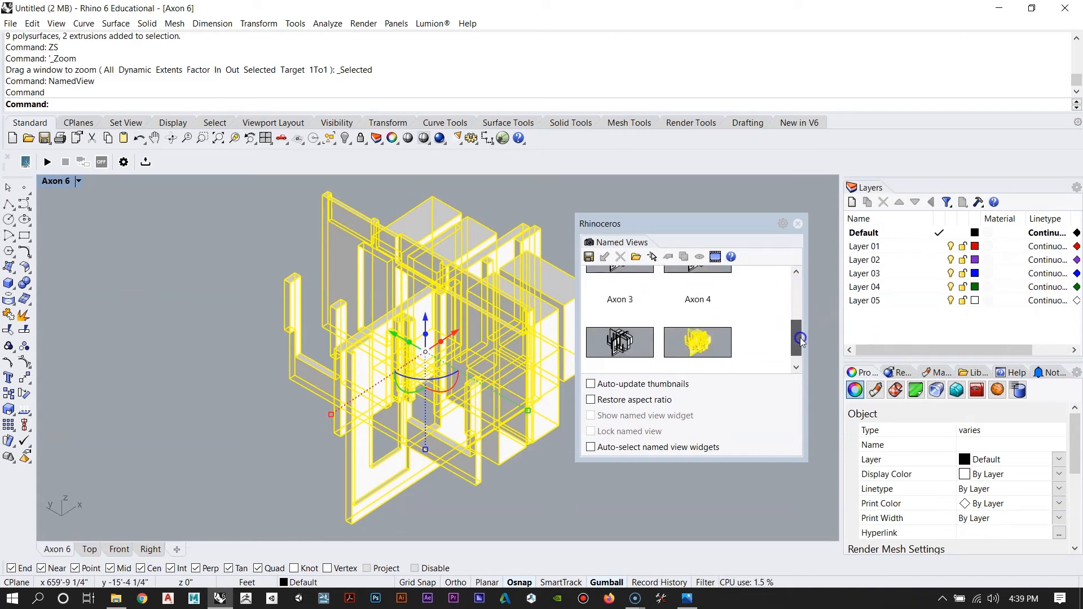
left_click(798, 224)
left_click(735, 292)
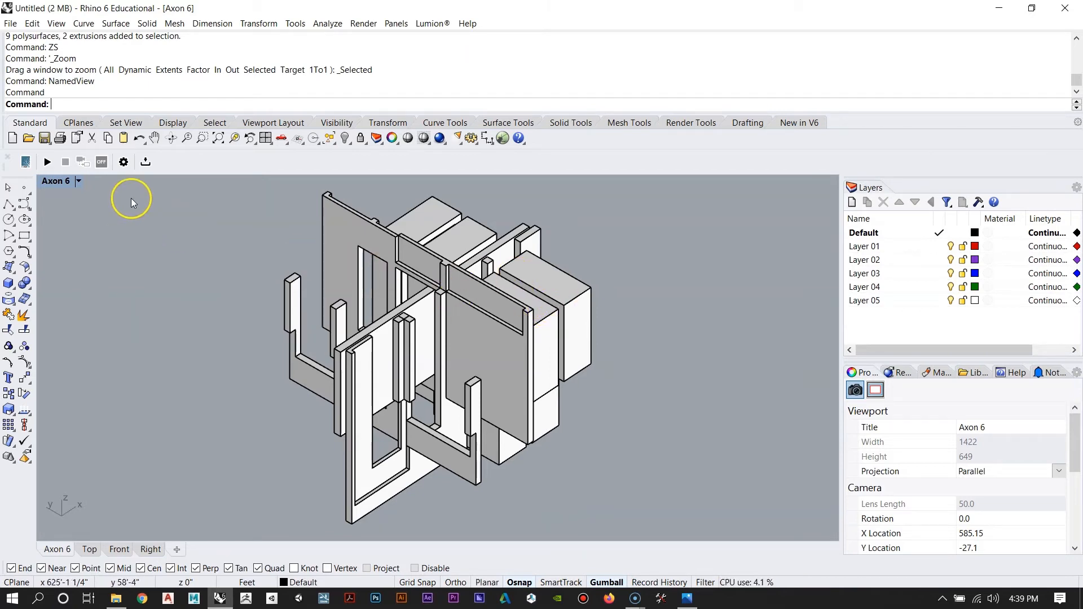
Step: Set the viewport to the Perspective view and frame the sixth stage from its rear side, where its two lower volumes show
left_click(79, 182)
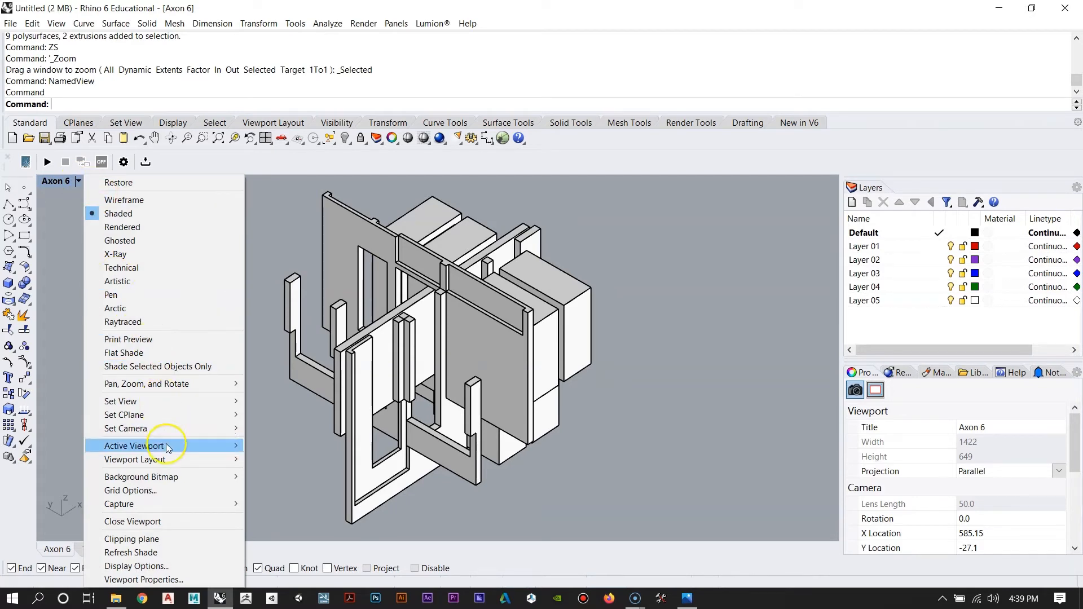
mouse_move(164, 450)
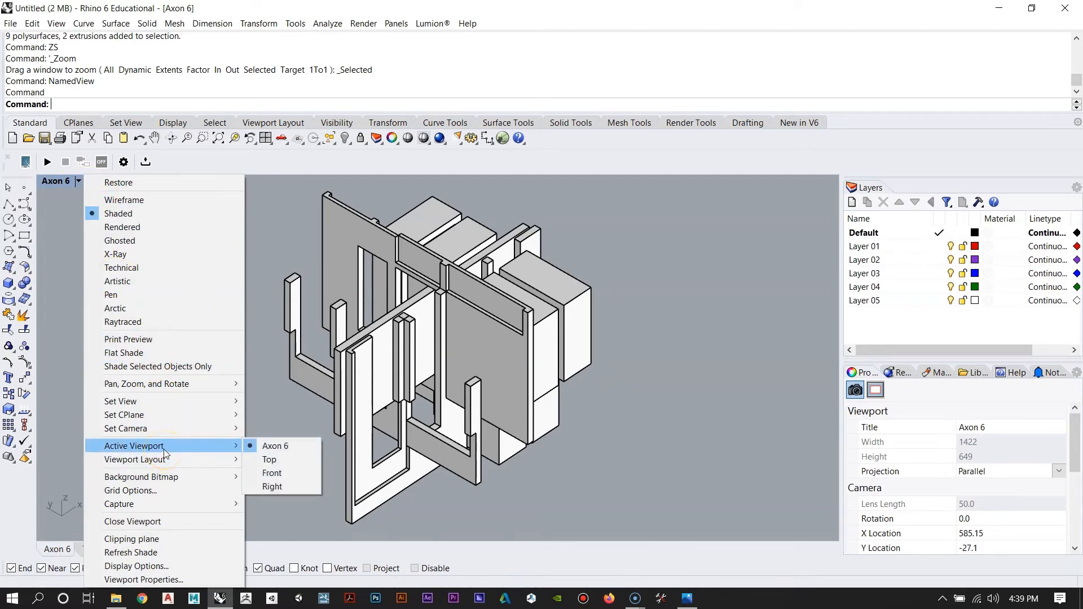
mouse_move(153, 402)
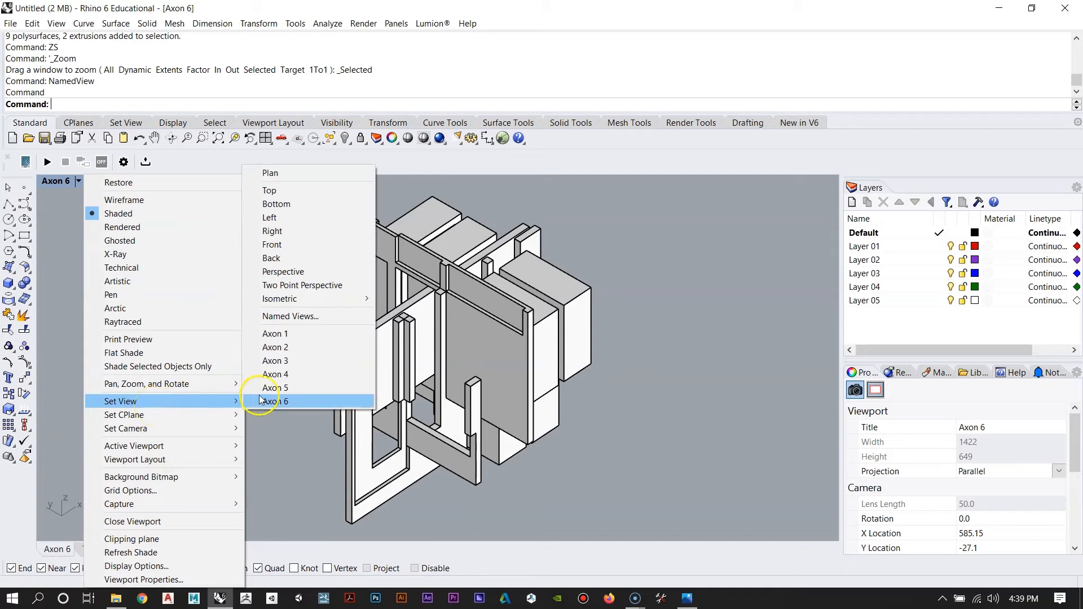
left_click(288, 275)
right_click_drag(473, 318, 435, 362)
scroll(355, 329, "down", 18)
right_click_drag(358, 325, 359, 349)
left_click_drag(360, 350, 430, 445)
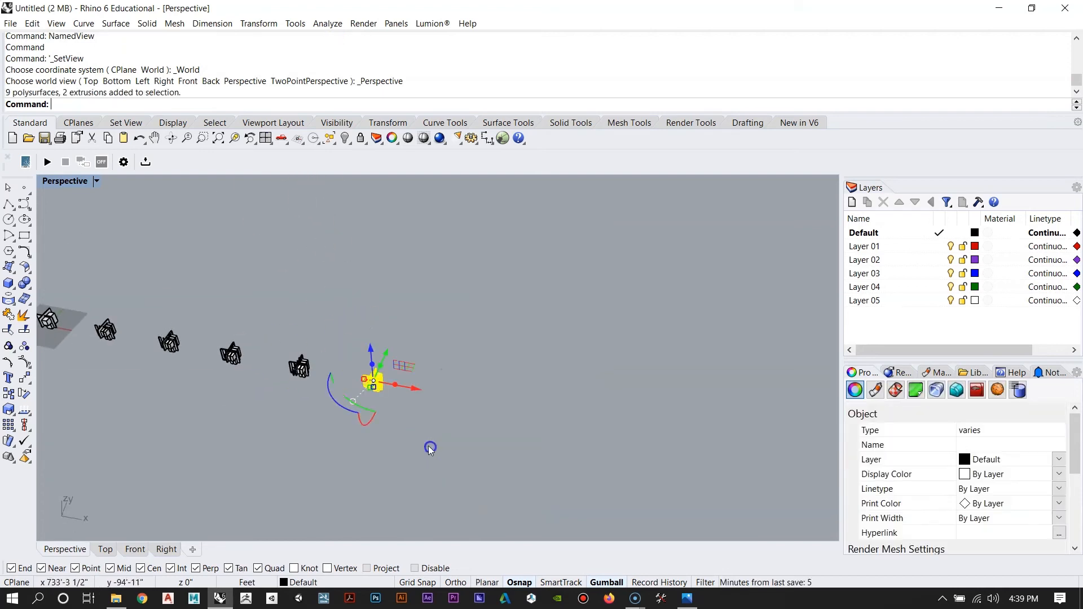
type("ZS")
key("Return")
right_click_drag(406, 459, 427, 381)
scroll(428, 378, "down", 6)
right_click_drag(505, 414, 382, 379)
Step: Stretch the sixth stage's two lower volumes with Scale1D from their corner at the wall out to the upper volume's lower corner
left_click(467, 447)
scroll(466, 447, "up", 8)
mouse_move(471, 447)
right_mouse_down()
mouse_move(428, 423)
mouse_move(465, 431)
right_mouse_up()
left_click(442, 408)
left_click(386, 381, "shift")
right_click_drag(394, 391, 417, 443)
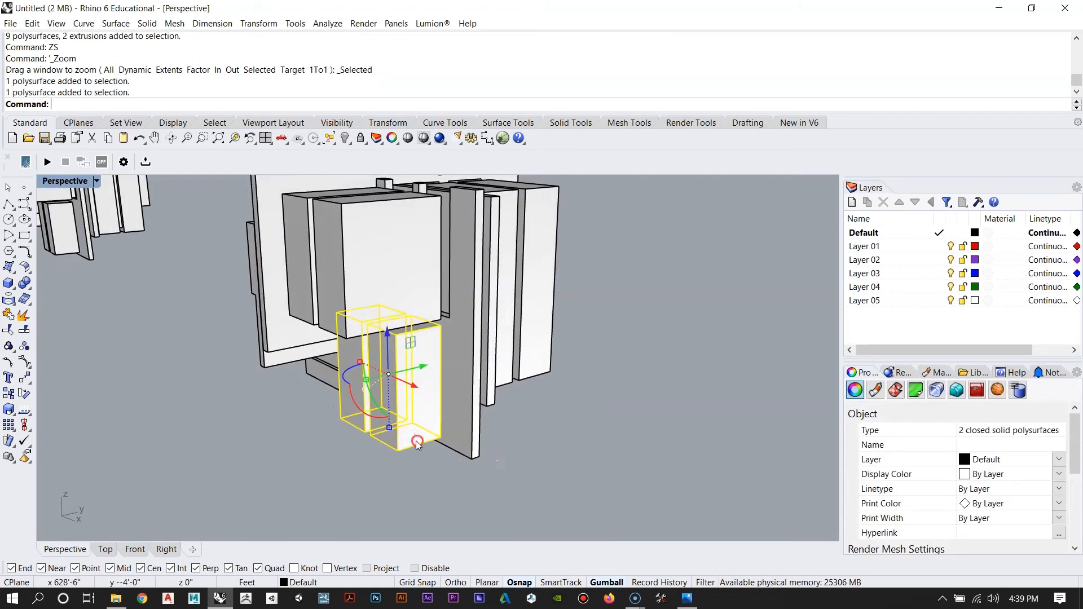
right_click(456, 397)
right_click_drag(455, 399, 447, 483)
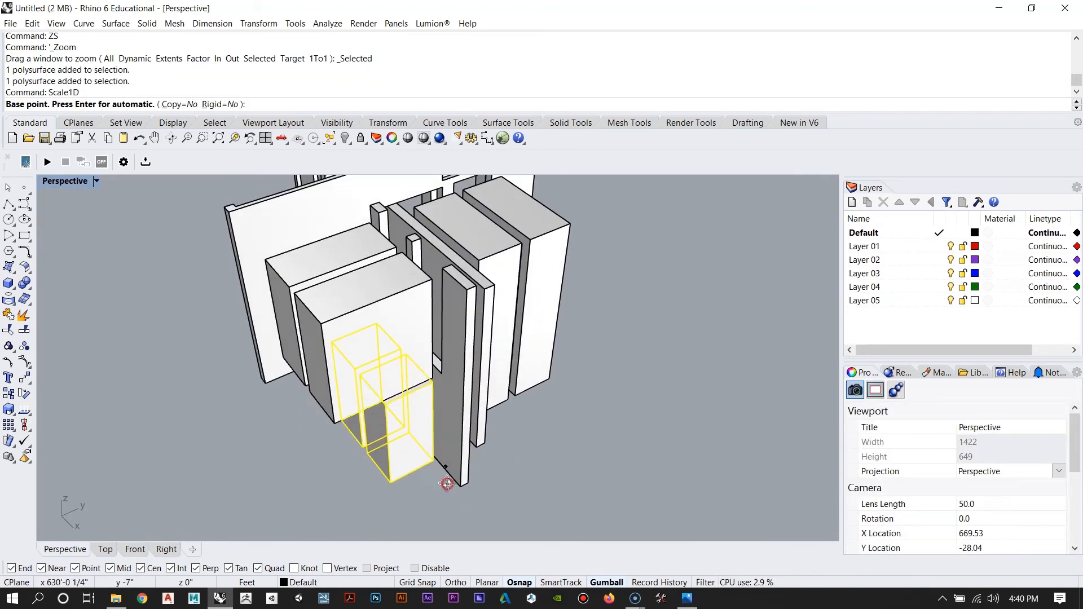
scroll(429, 490, "up", 5)
left_click(433, 447)
left_click(434, 447)
left_click(369, 476)
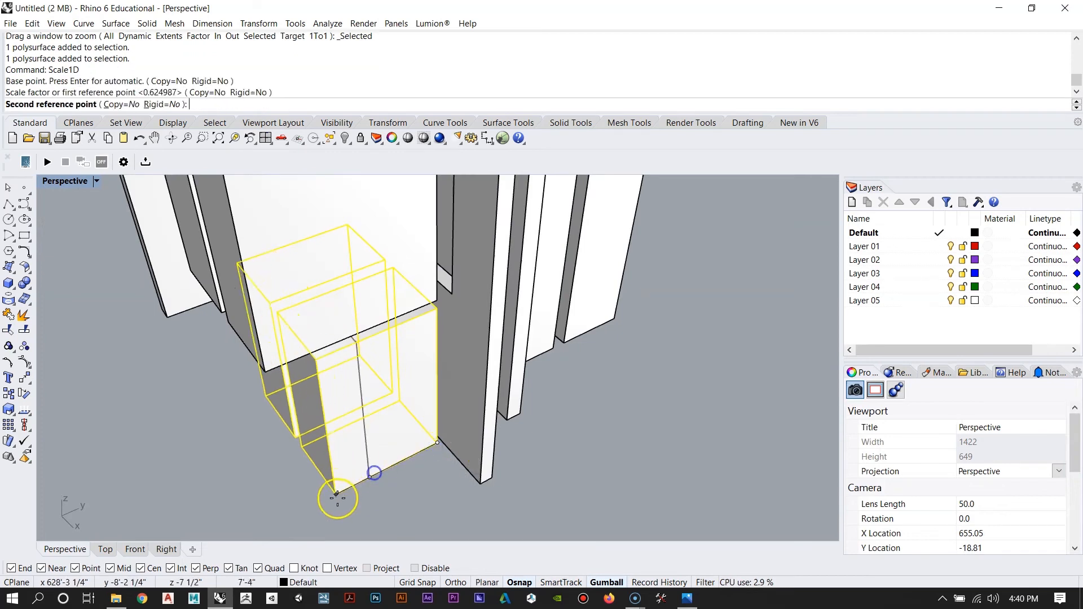
left_click(324, 501)
right_click_drag(309, 440, 378, 433)
left_click(260, 374)
scroll(265, 378, "down", 5)
Step: Restore the named view Axon 6 to check the stretched volumes, moving the Named Views window off the model
type("NamedView")
key("Return")
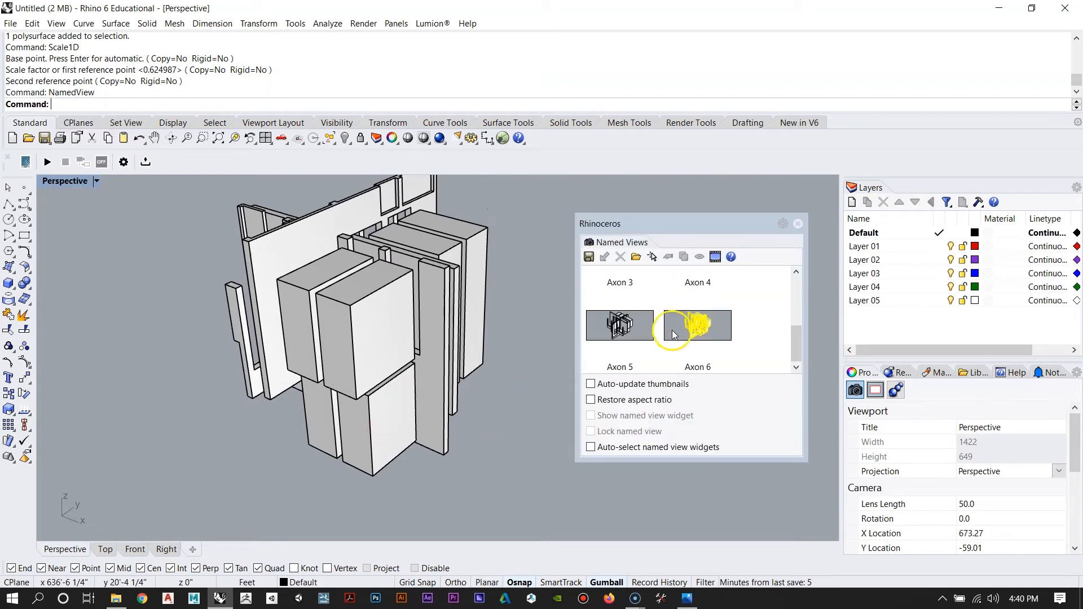
left_click(701, 333)
left_click_drag(643, 226, 826, 193)
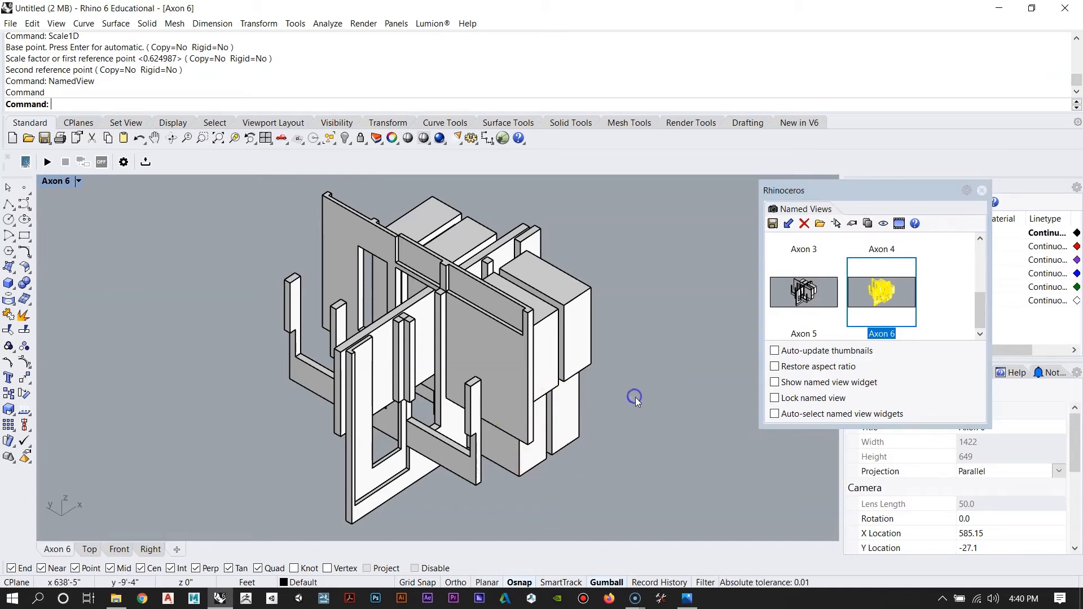
Step: Set the viewport to the Perspective view and select the fifth stage's two lower volumes
left_click(73, 181)
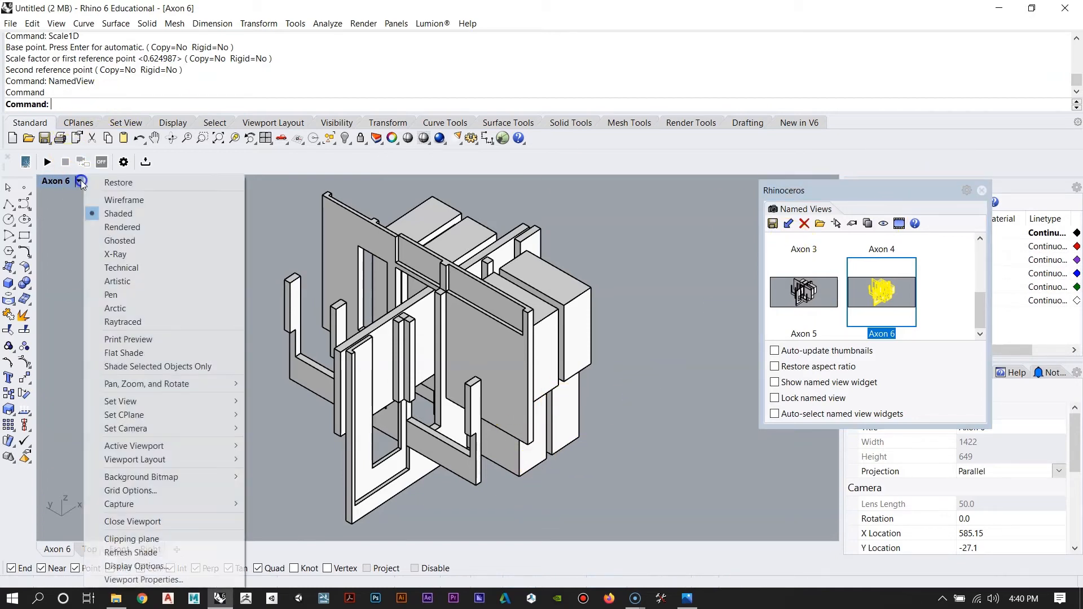
mouse_move(174, 401)
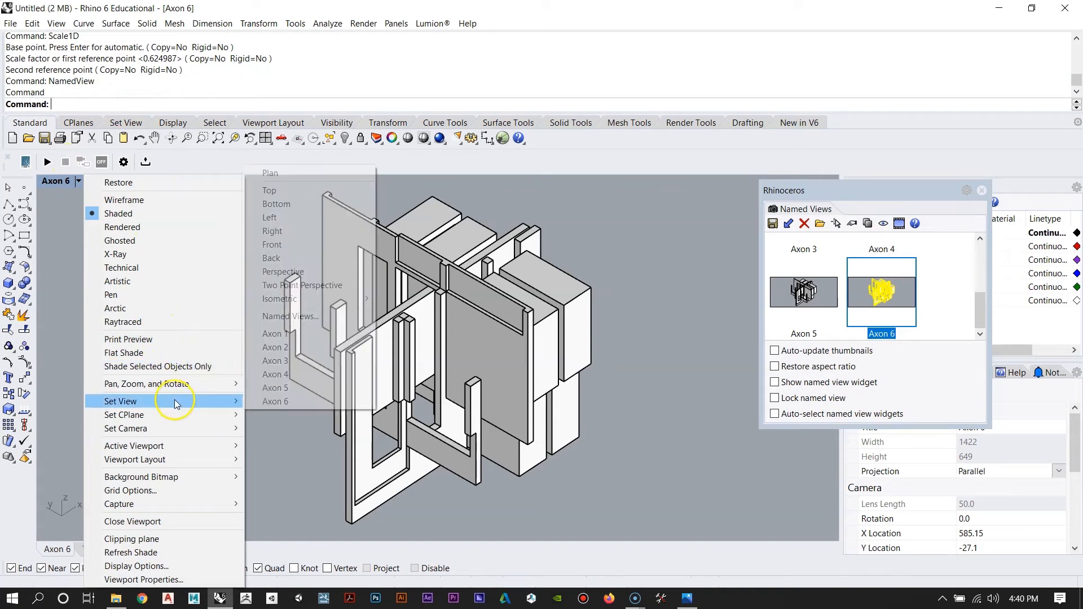
left_click(309, 273)
right_click_drag(306, 271, 368, 320)
left_click(369, 307)
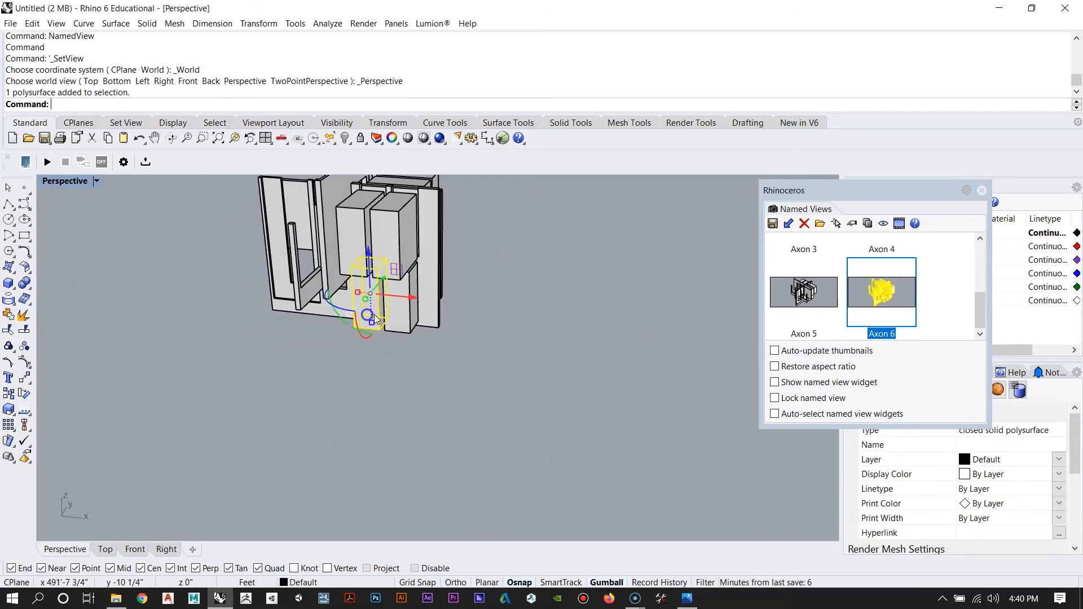
left_click(406, 316, "shift")
Step: Add the two lower volumes of the fourth stage and of the third stage to the selection
scroll(556, 406, "down", 3)
scroll(235, 345, "up", 3)
left_click(314, 346, "shift")
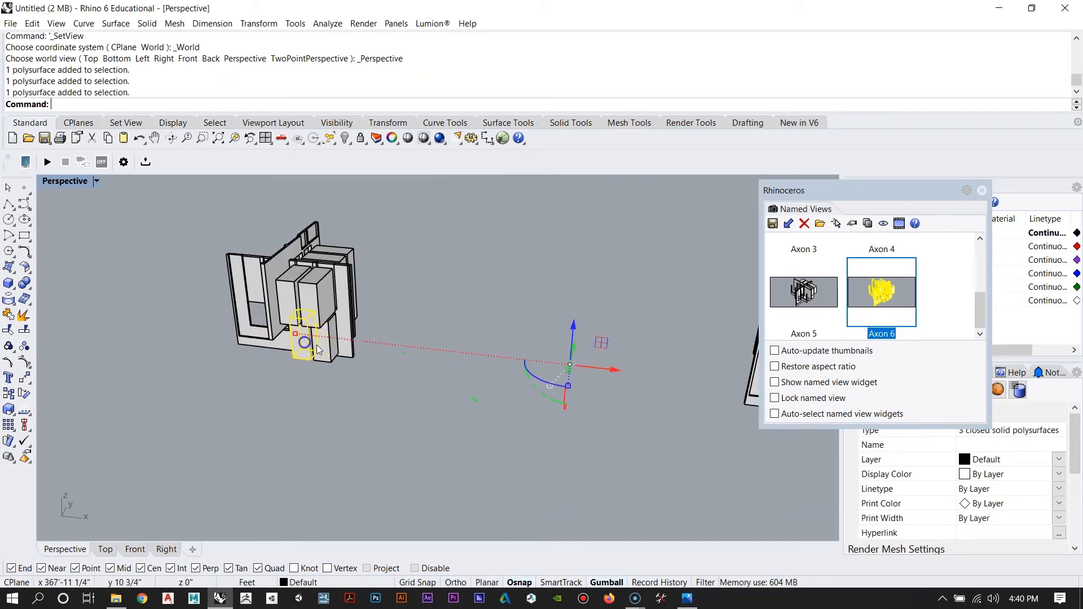
left_click(319, 338, "shift")
scroll(541, 389, "down", 3)
scroll(228, 349, "up", 3)
left_click(232, 354, "shift")
left_click(271, 363, "shift")
Step: Add the second stage's two lower volumes and the first stage's single front lower volume to the selection
scroll(474, 354, "down", 3)
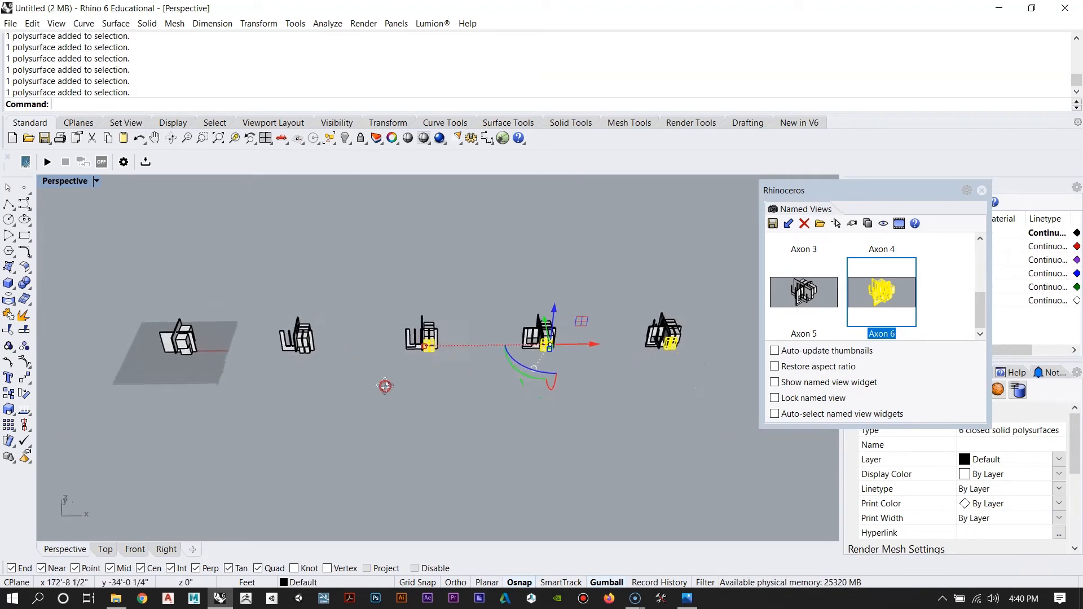
scroll(291, 345, "up", 4)
left_click(361, 367, "shift")
left_click(394, 374, "shift")
scroll(513, 367, "down", 5)
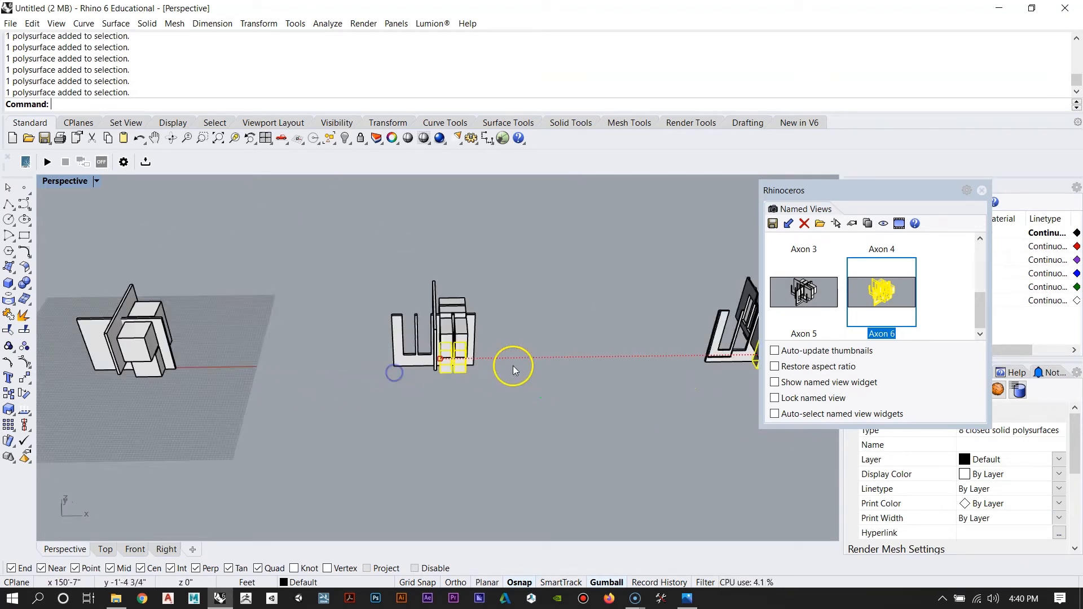
scroll(192, 394, "up", 5)
right_click_drag(413, 390, 348, 373)
left_click(426, 381, "shift")
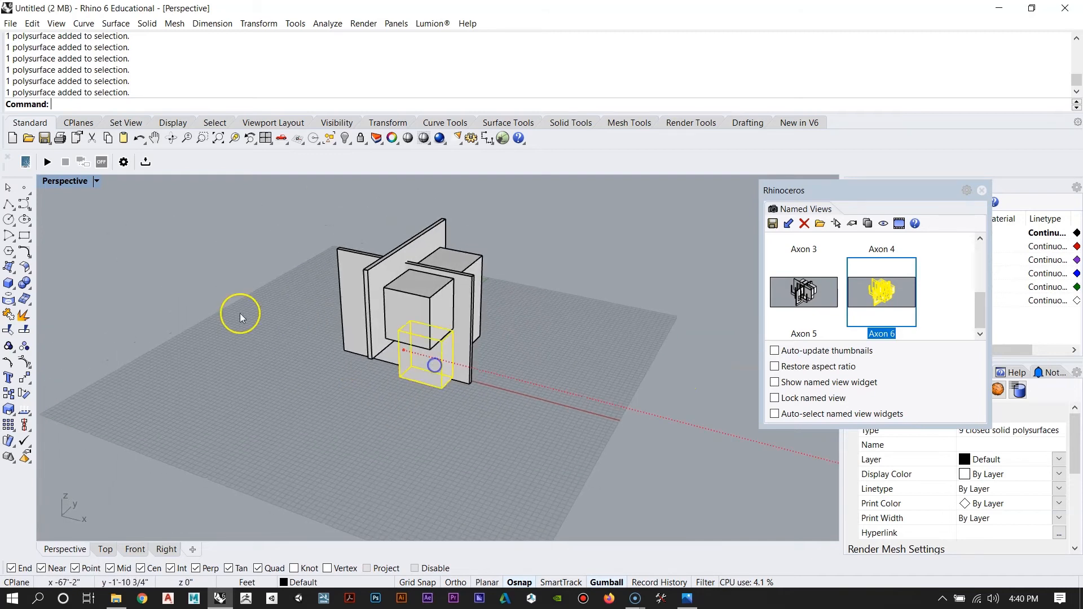
Step: Stretch the selected lower volumes with Scale1D from the fifth stage's lower corner at the wall, using the sixth stage's lower outer corner as second reference
scroll(152, 305, "down", 6)
scroll(323, 350, "up", 5)
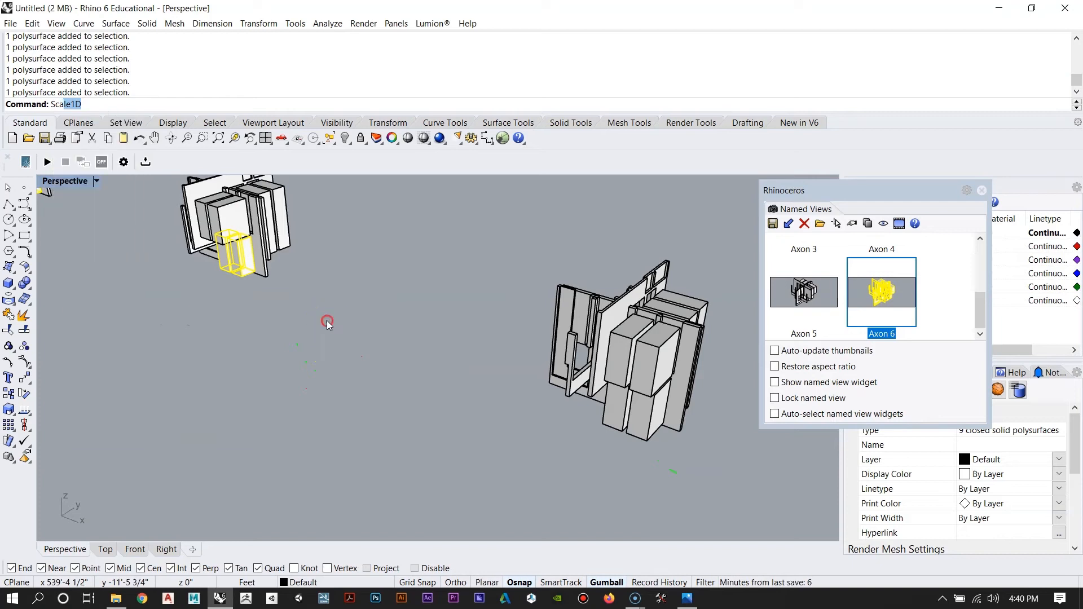
key("Return")
scroll(315, 310, "up", 5)
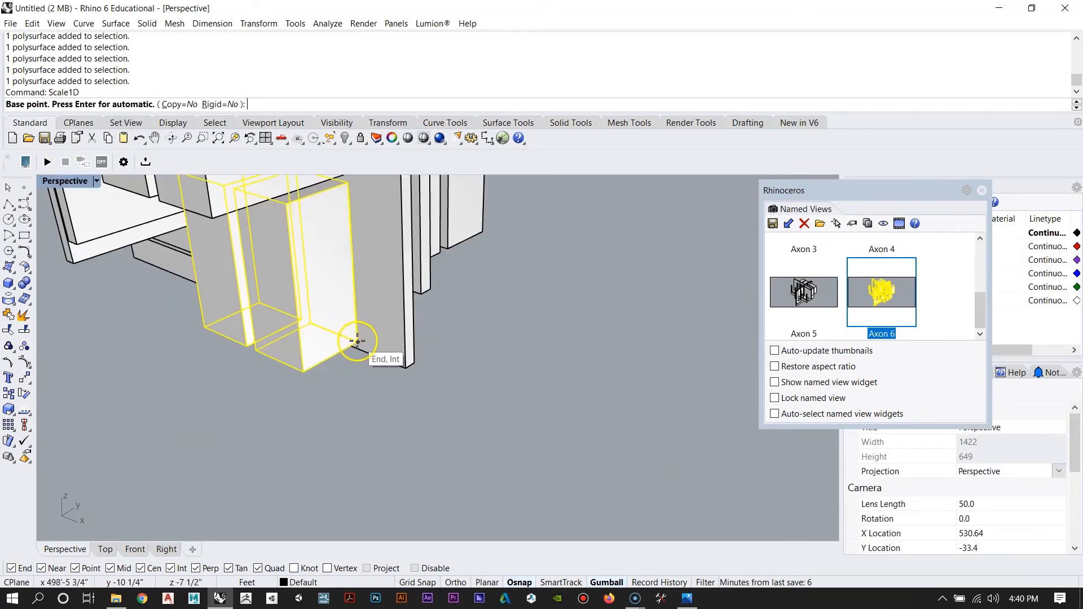
left_click(304, 371)
left_click(309, 366)
scroll(285, 310, "down", 5)
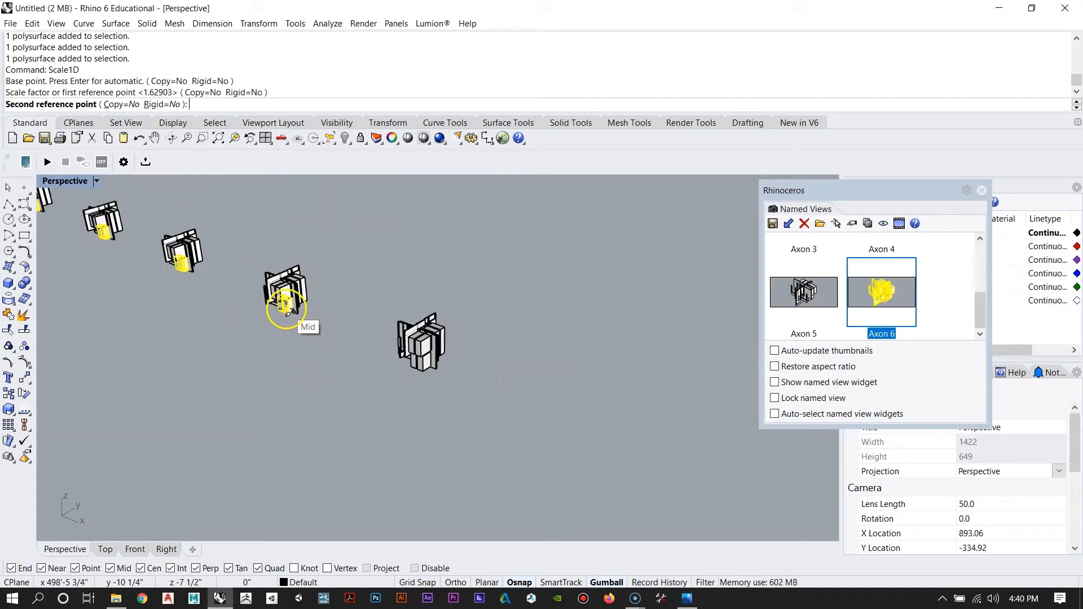
scroll(339, 334, "up", 3)
scroll(517, 441, "up", 3)
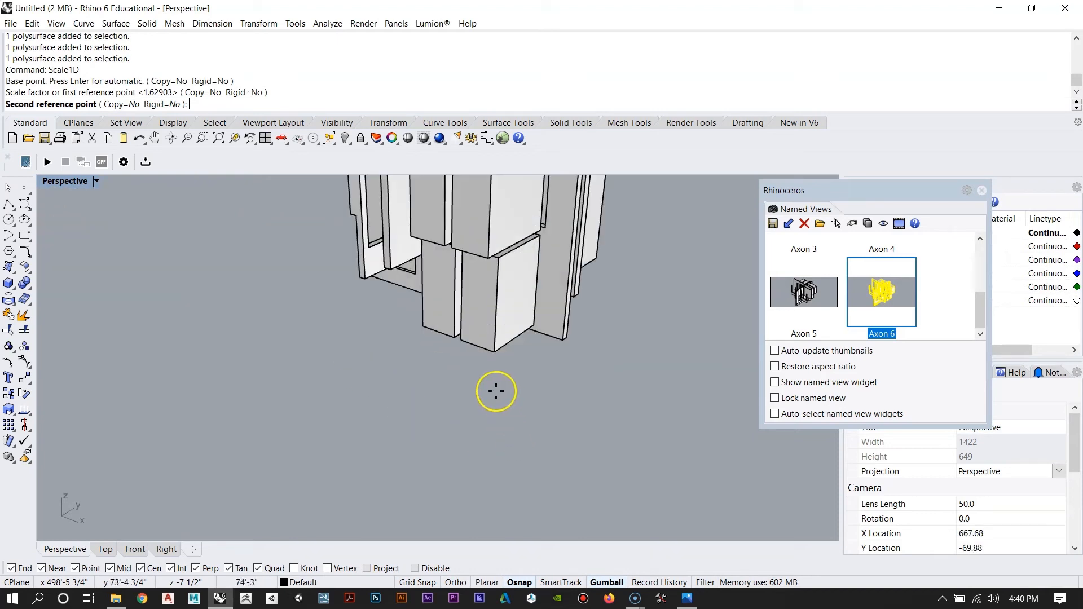
left_click(493, 351)
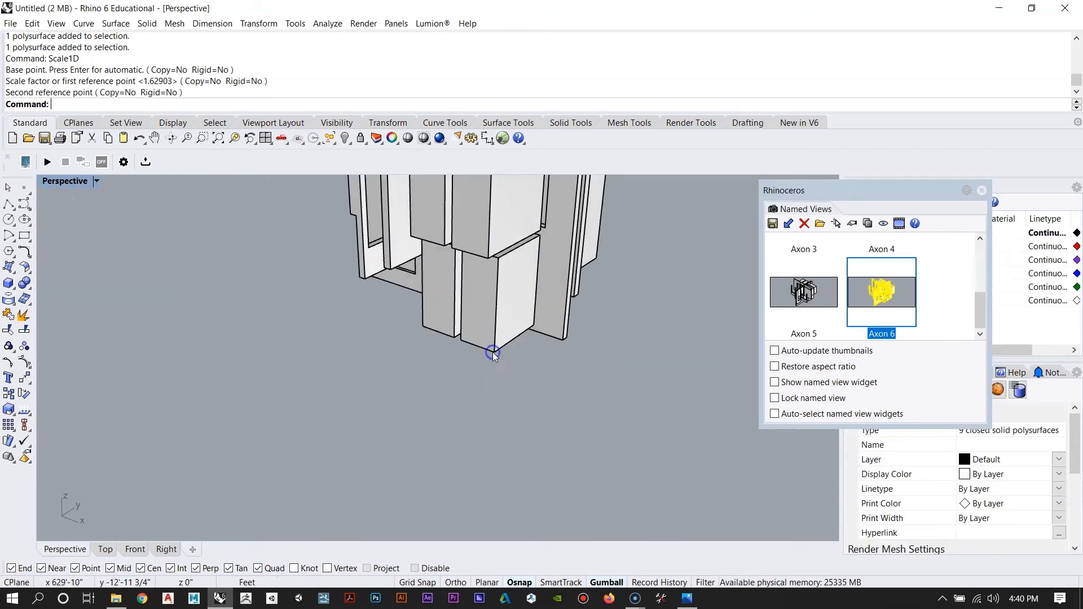
Step: Select all the stages, zoom to them to check the stretched volumes from several sides, and clear the selection
scroll(473, 361, "down", 5)
right_click_drag(459, 367, 353, 382)
left_click_drag(72, 283, 520, 398)
type("ZS")
key("Return")
right_click_drag(321, 415, 479, 388)
left_click(540, 436)
right_click_drag(540, 436, 510, 440)
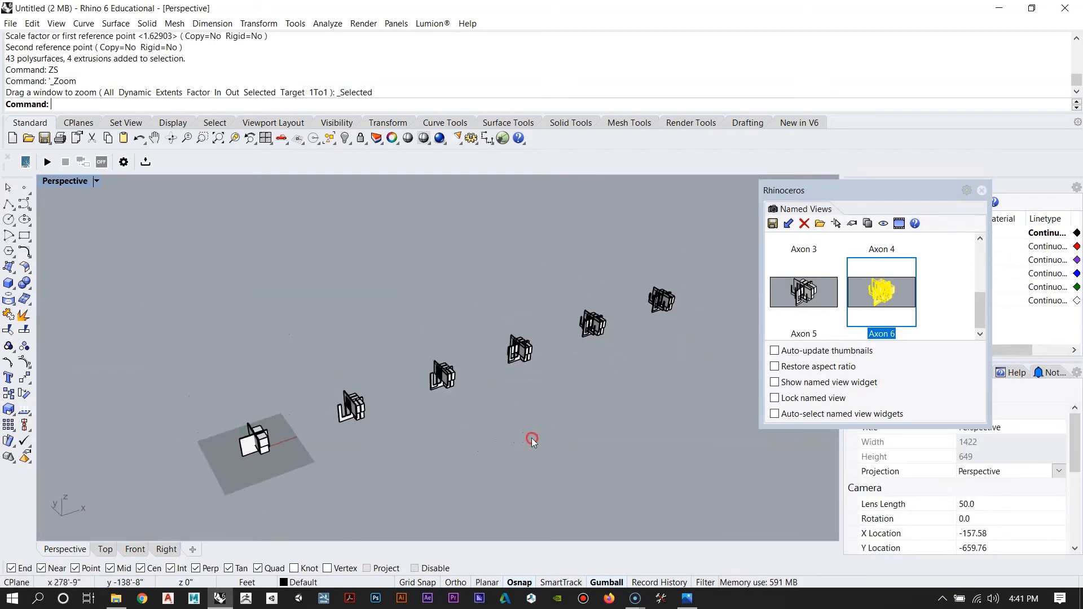
Step: Restore the named view Axon 1 and close the Named Views window
left_click(797, 302)
left_click_drag(979, 309, 980, 260)
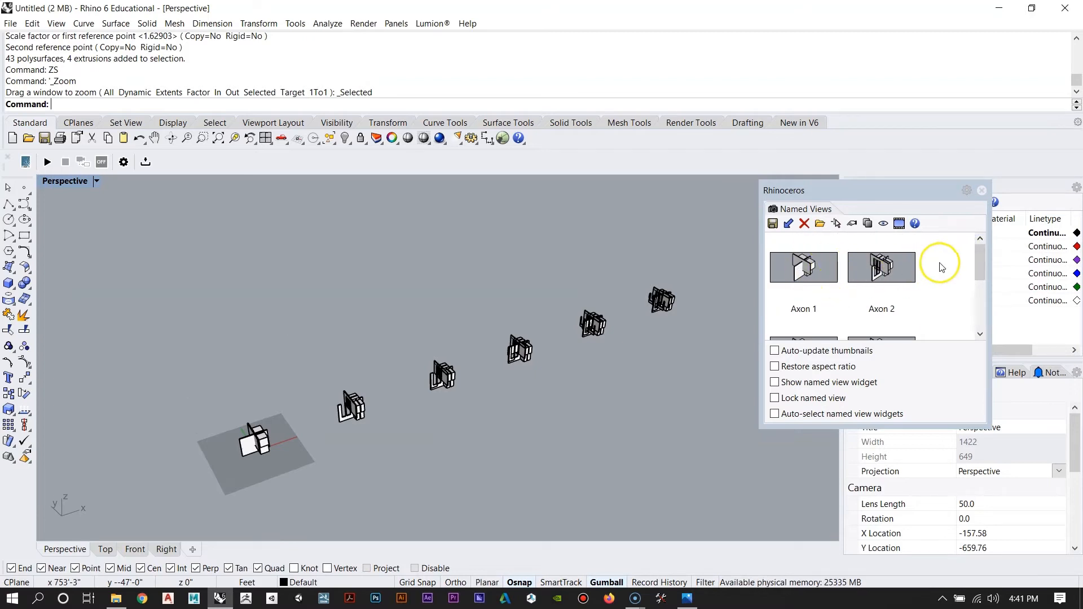
double_click(814, 273)
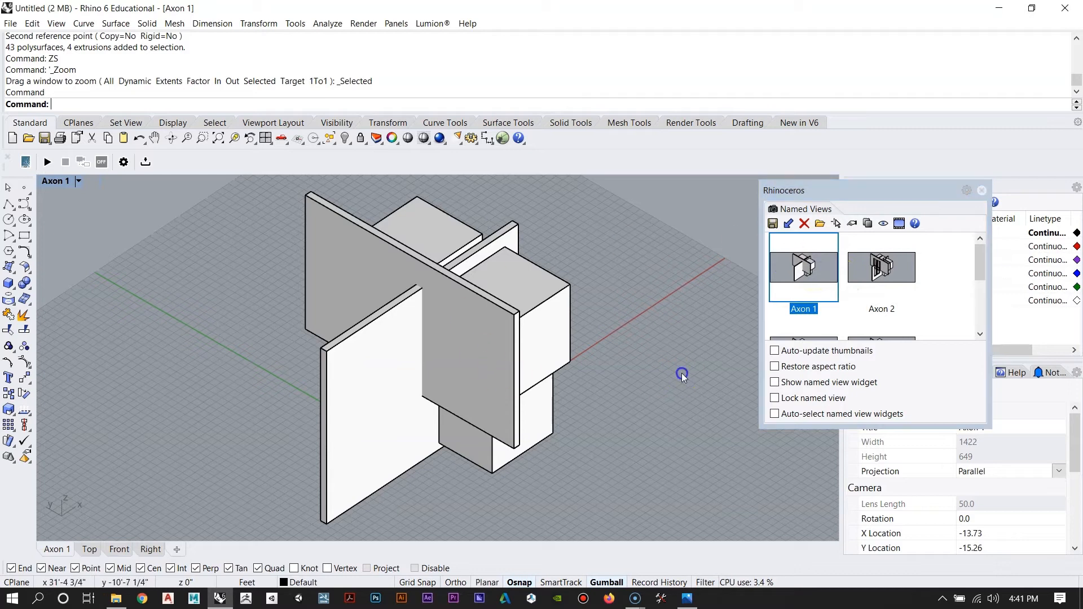
left_click_drag(817, 191, 646, 219)
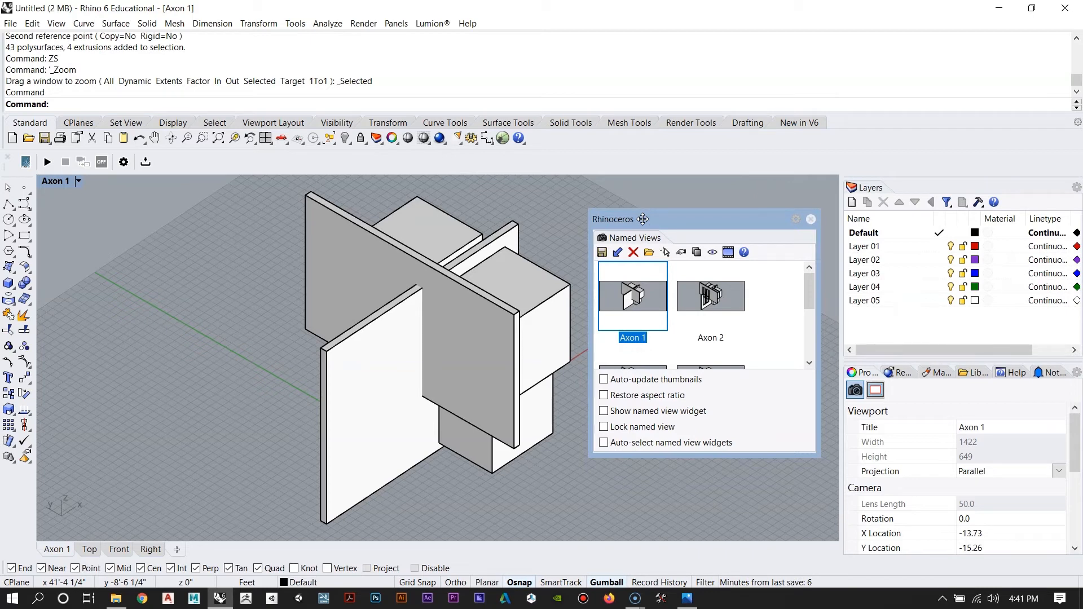
left_click(811, 220)
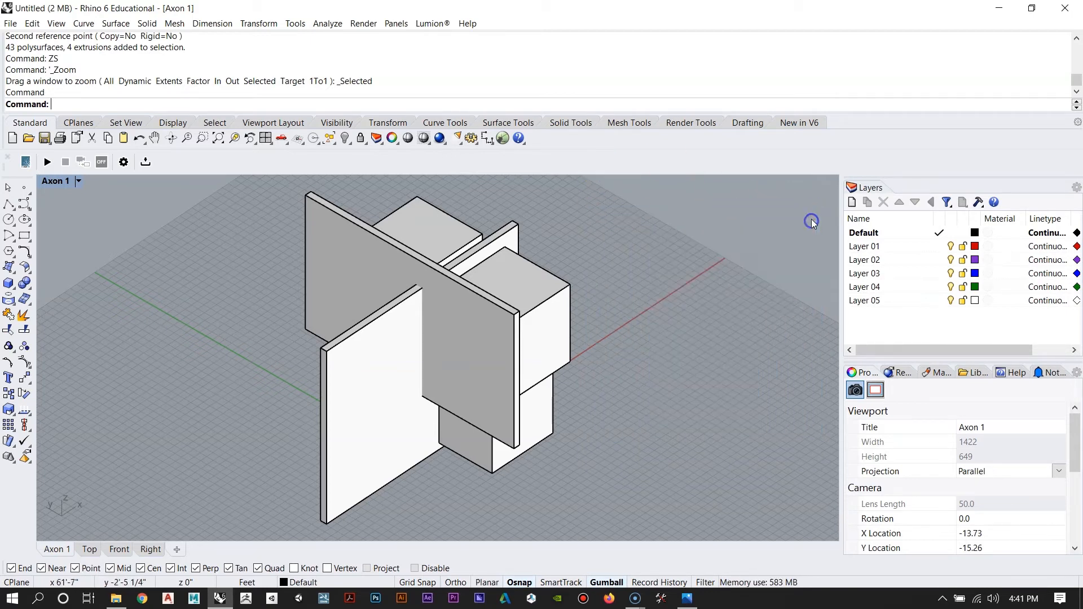
Step: Switch the Axon 1 viewport's display mode to Rendered
left_click(53, 182)
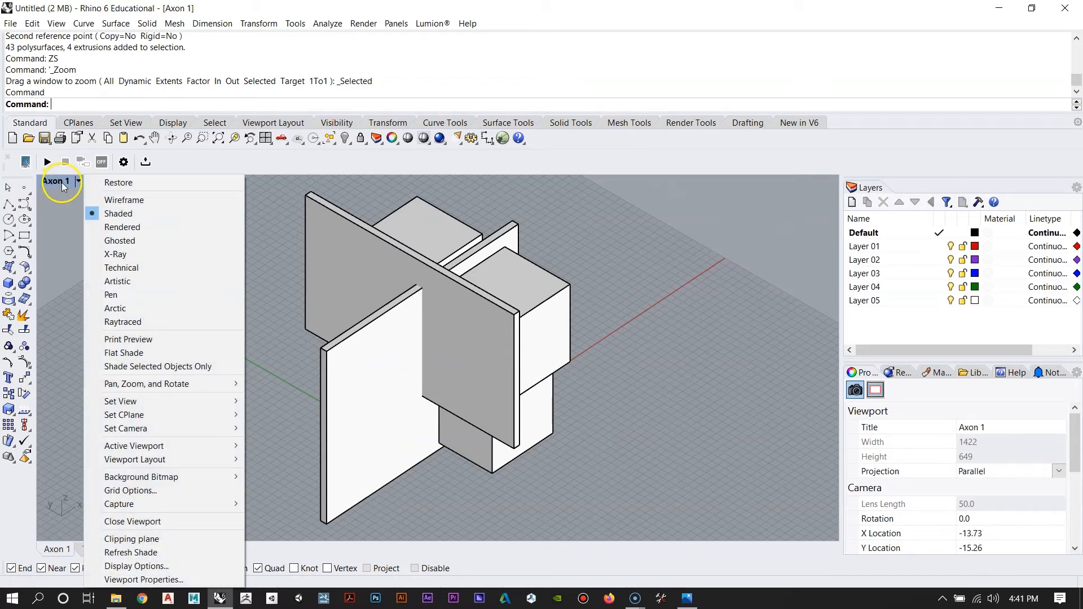
left_click(63, 237)
left_click(50, 181)
left_click(101, 227)
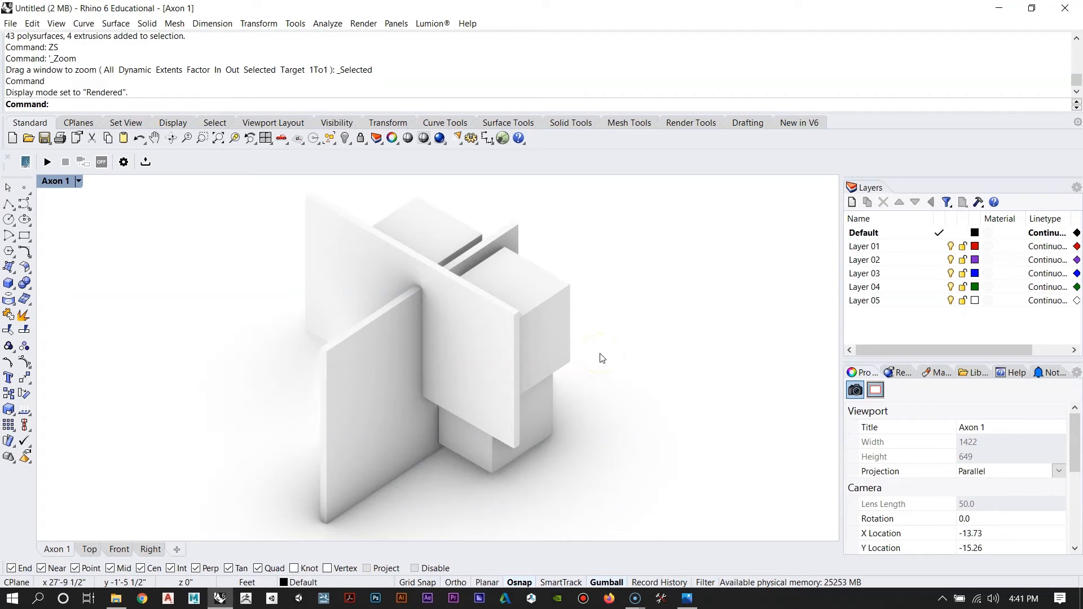
left_click(614, 344)
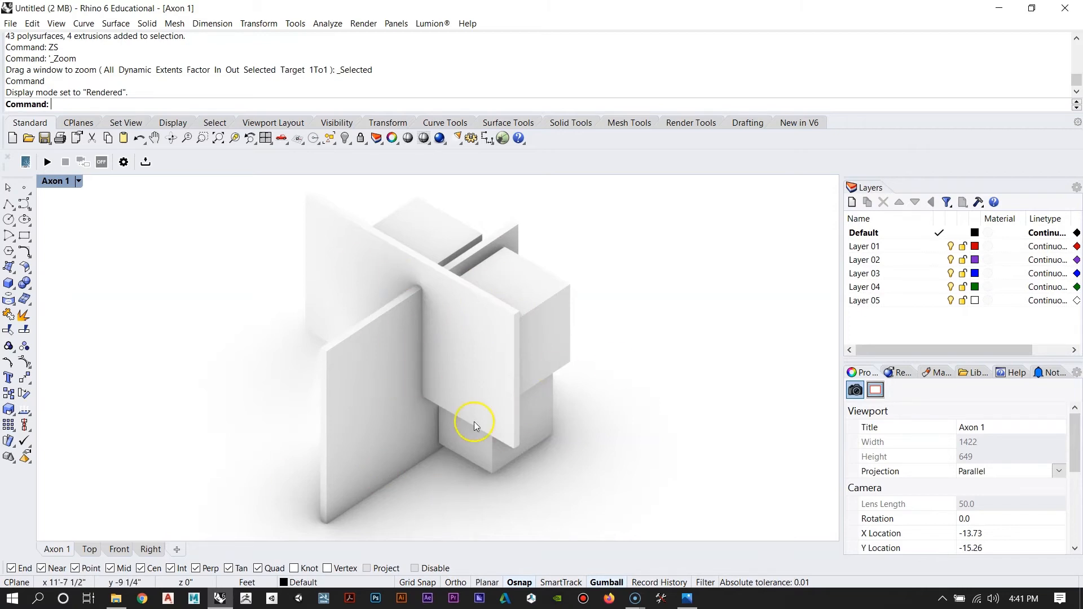
Step: Reset all render settings to their defaults and confirm the reset
left_click(897, 373)
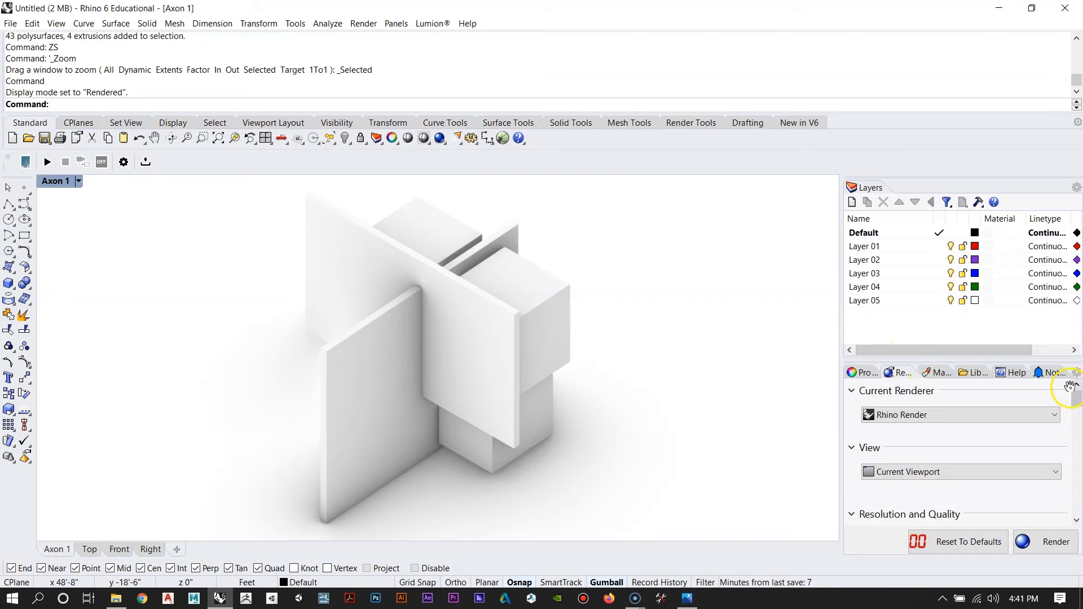
left_click_drag(1078, 398, 1079, 404)
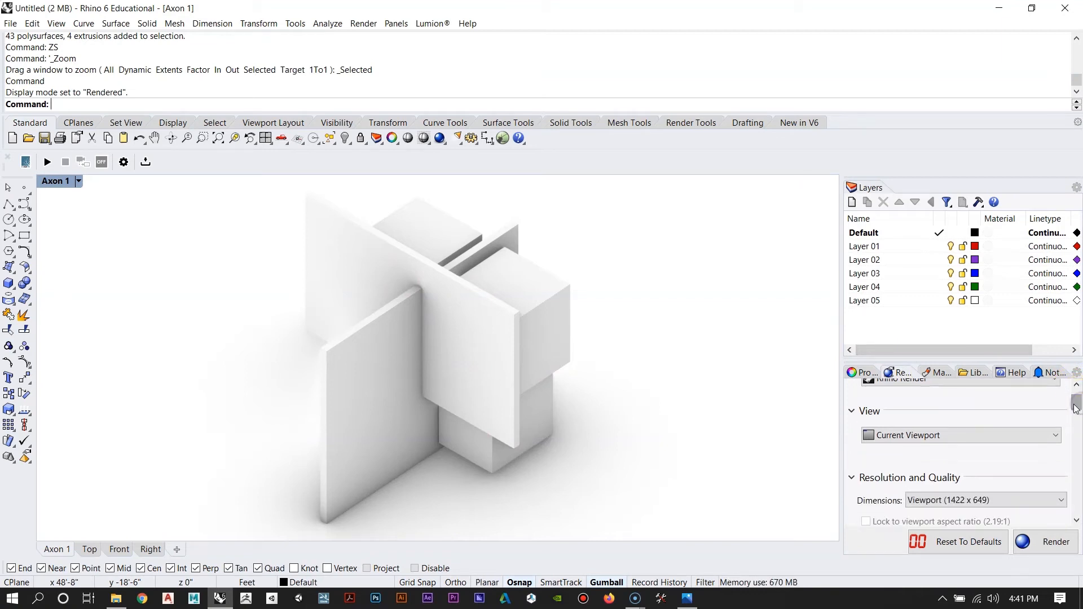
left_click(970, 545)
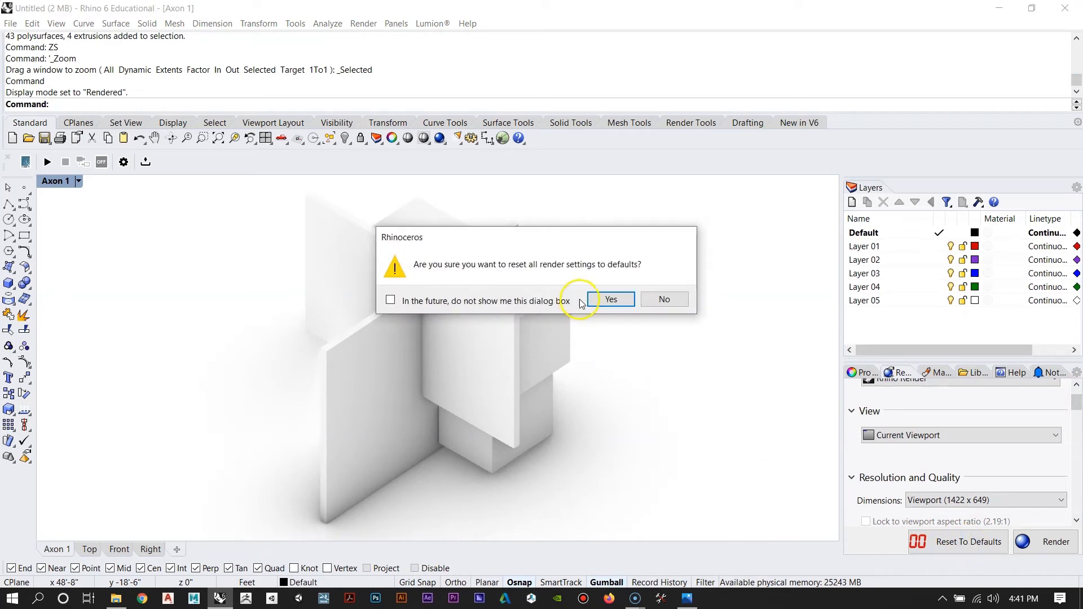
left_click(611, 301)
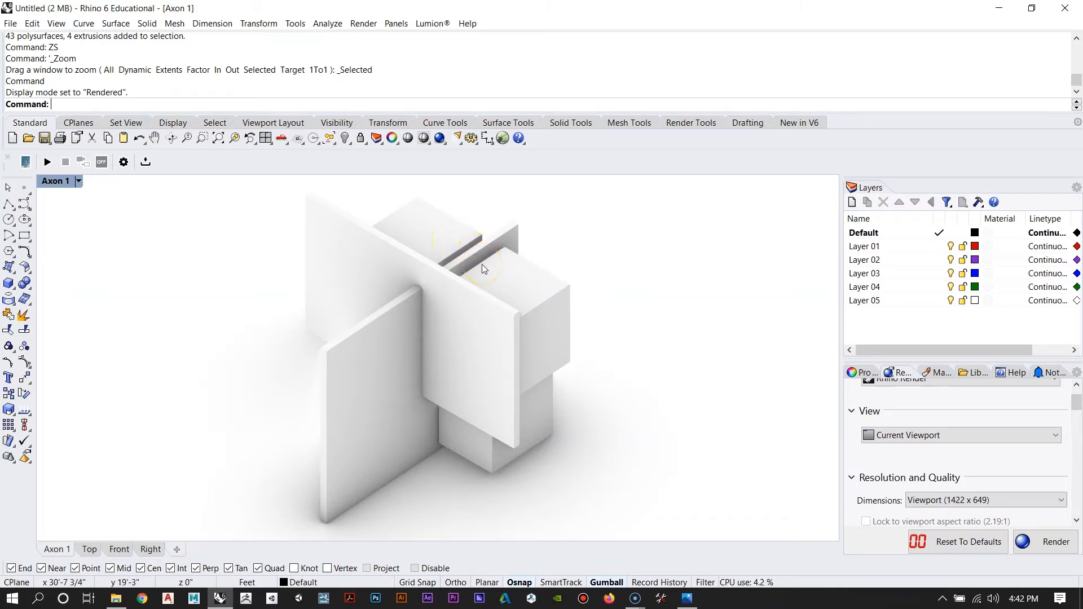
Step: Turn off the ground plane in the render settings
left_click(465, 271)
left_click_drag(1075, 403, 1077, 438)
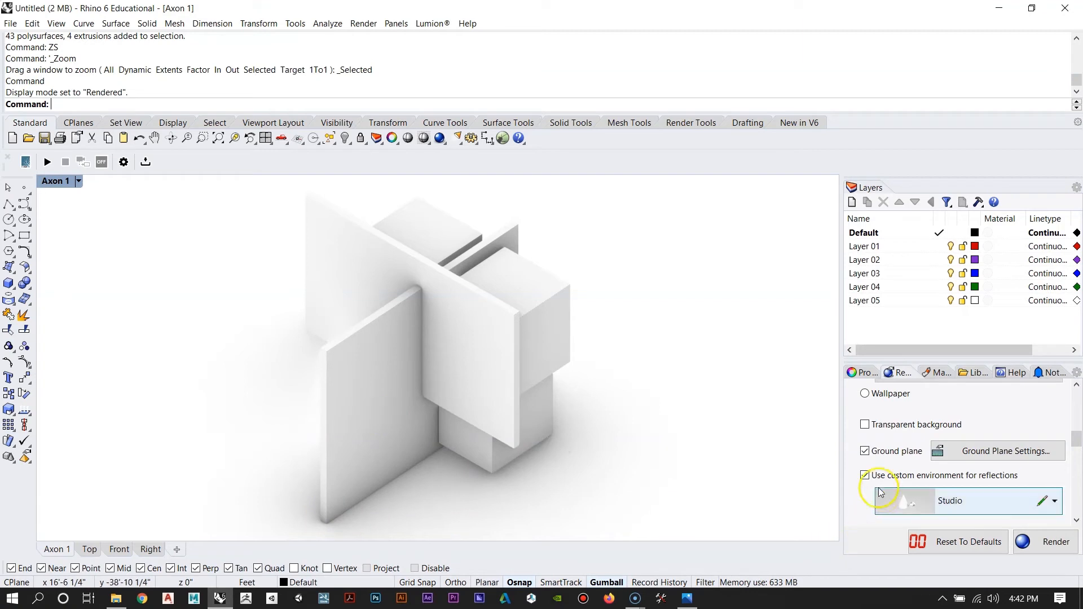
left_click(865, 451)
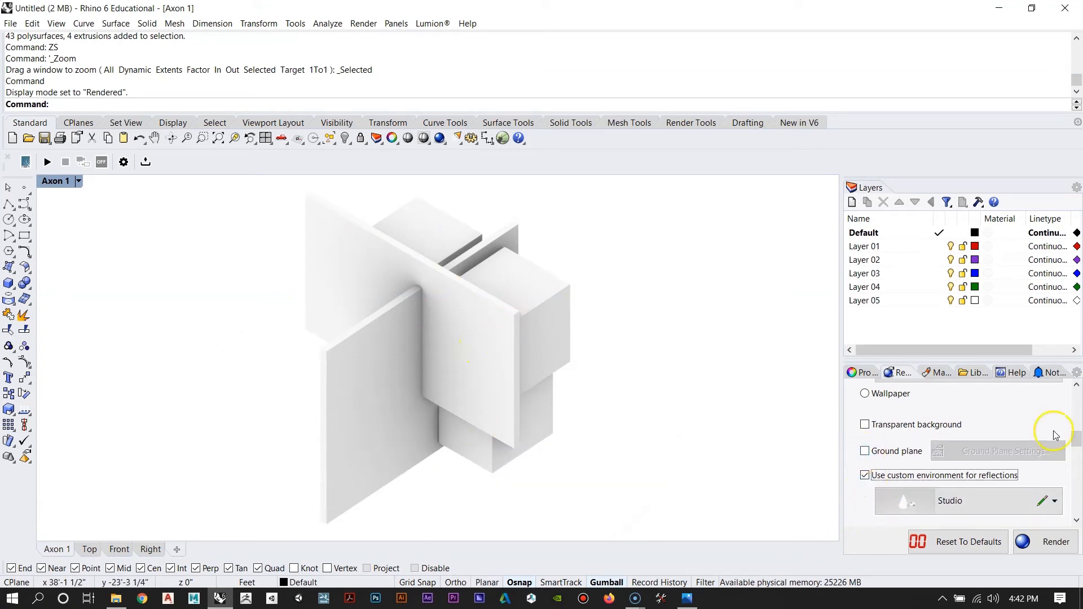
left_click_drag(1077, 437, 1078, 402)
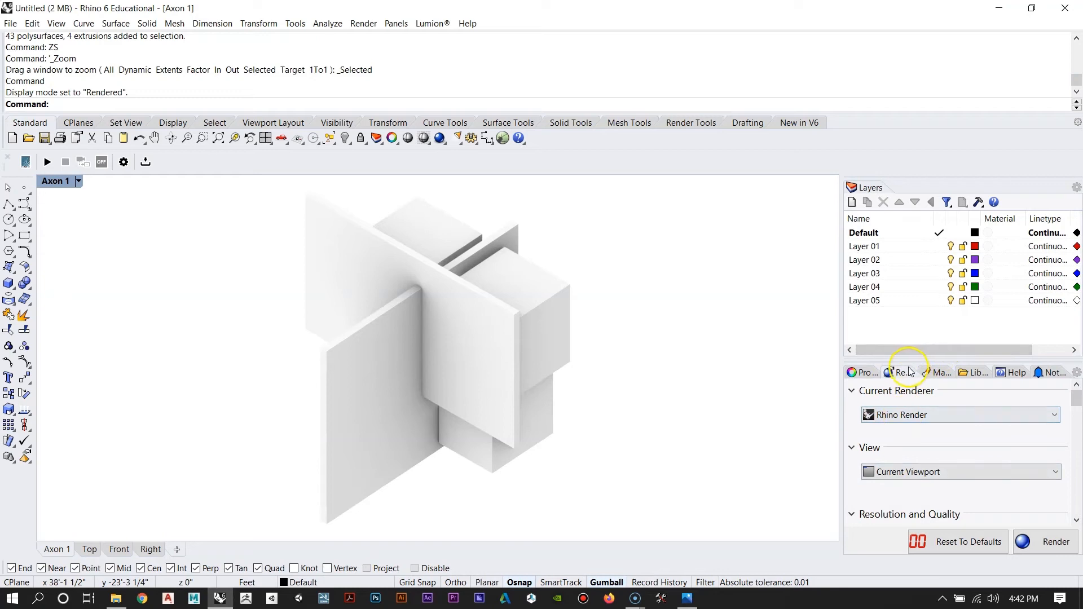
Step: Switch the render dimensions to a custom size in inches and set it to 10.0 x 10.0
left_click_drag(1076, 399, 1078, 411)
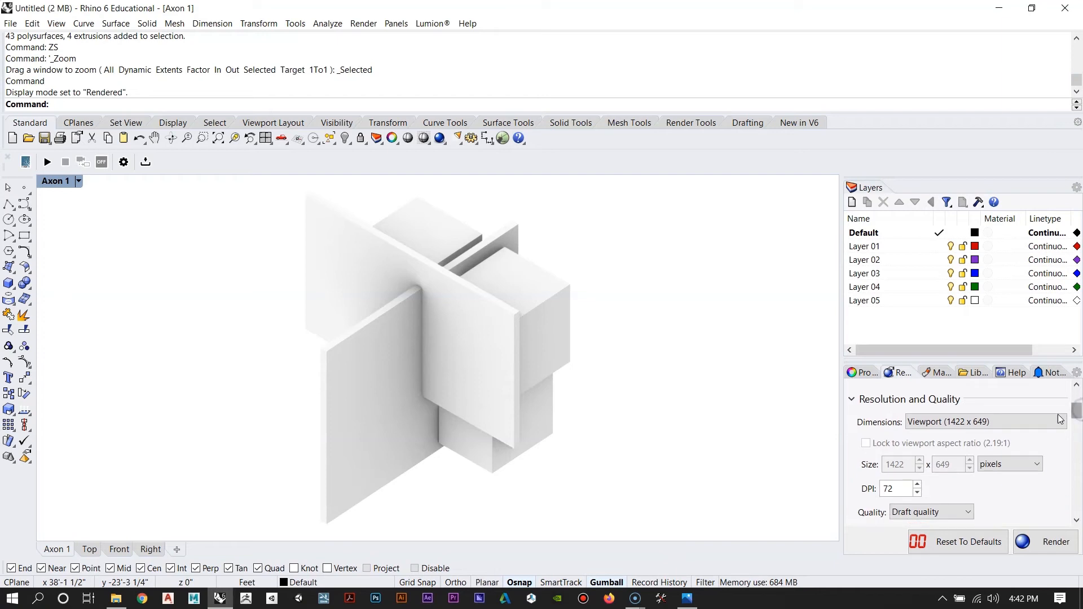
left_click(1026, 423)
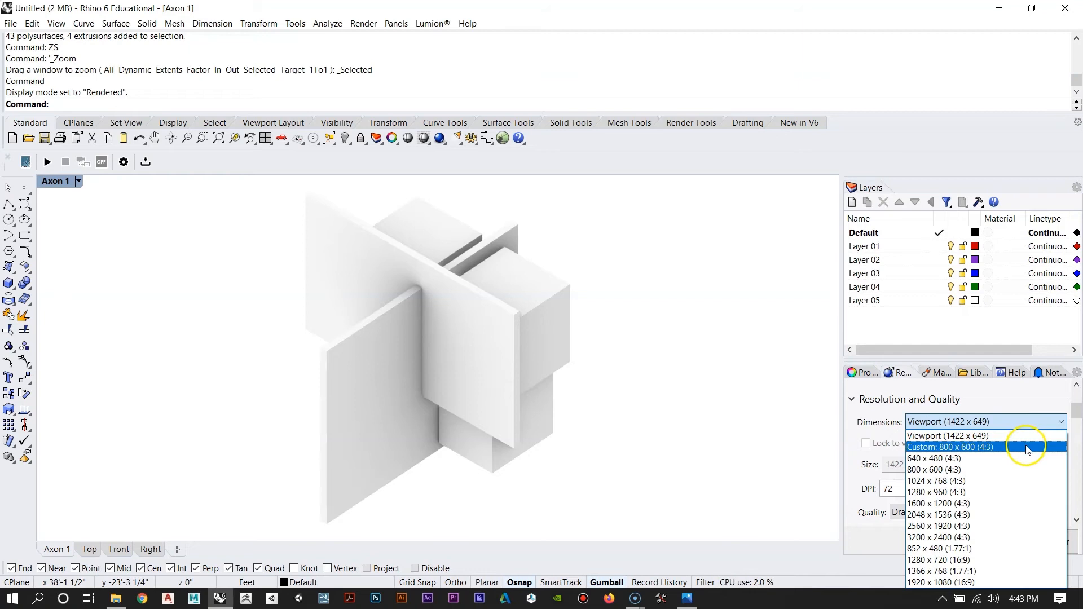
left_click(1027, 447)
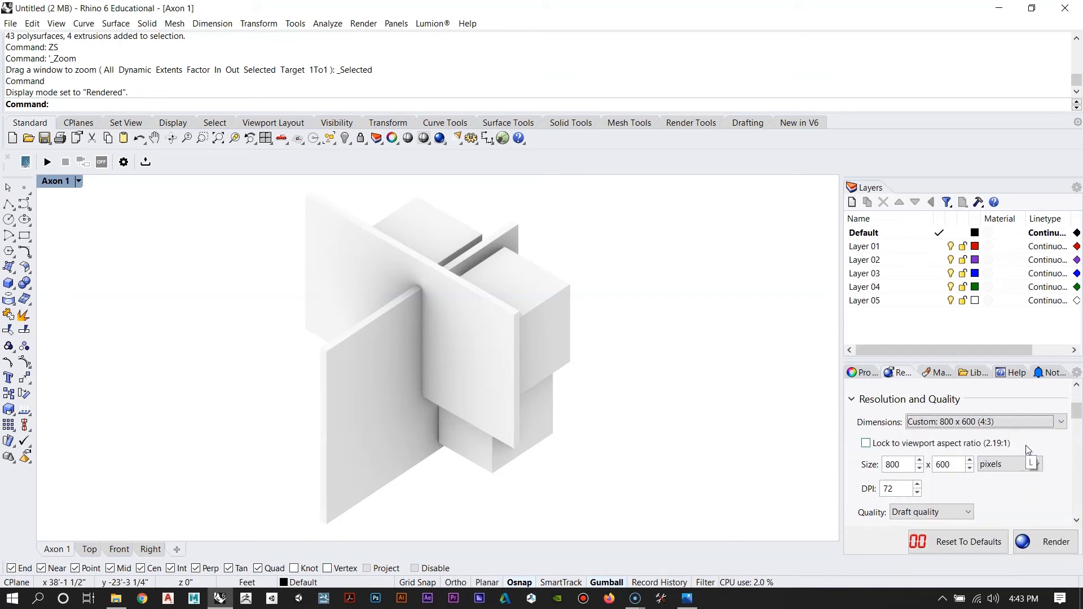
left_click(1004, 464)
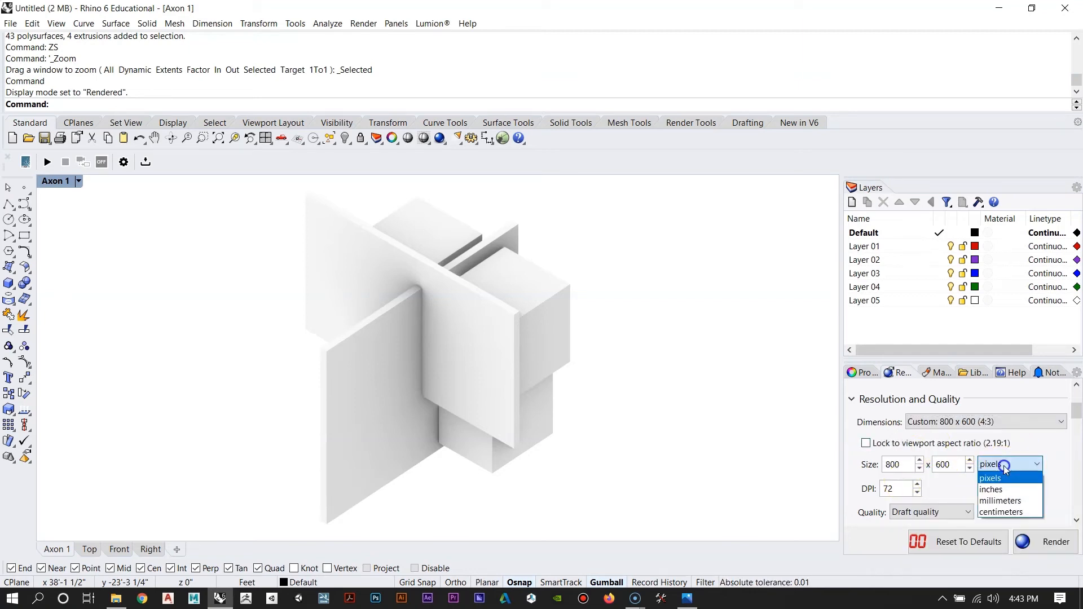
left_click(1002, 490)
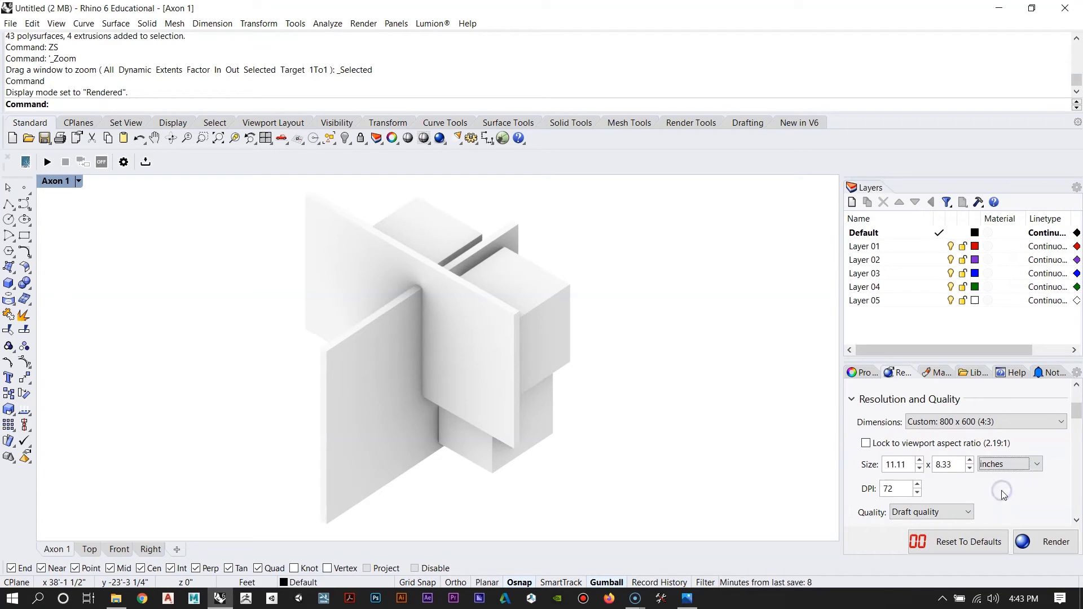
double_click(908, 464)
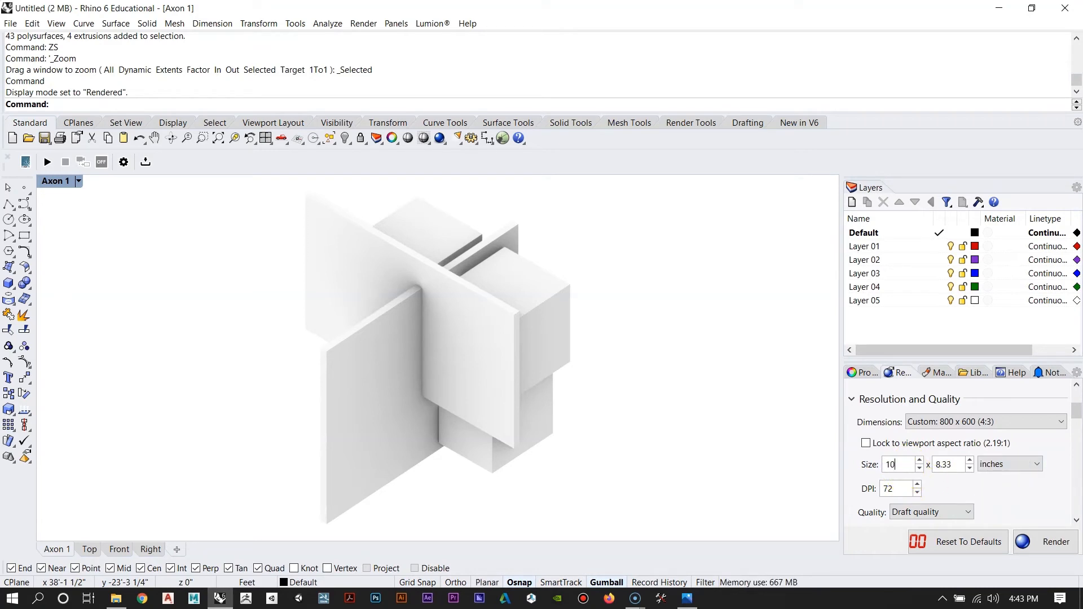
type("10")
left_click(945, 465)
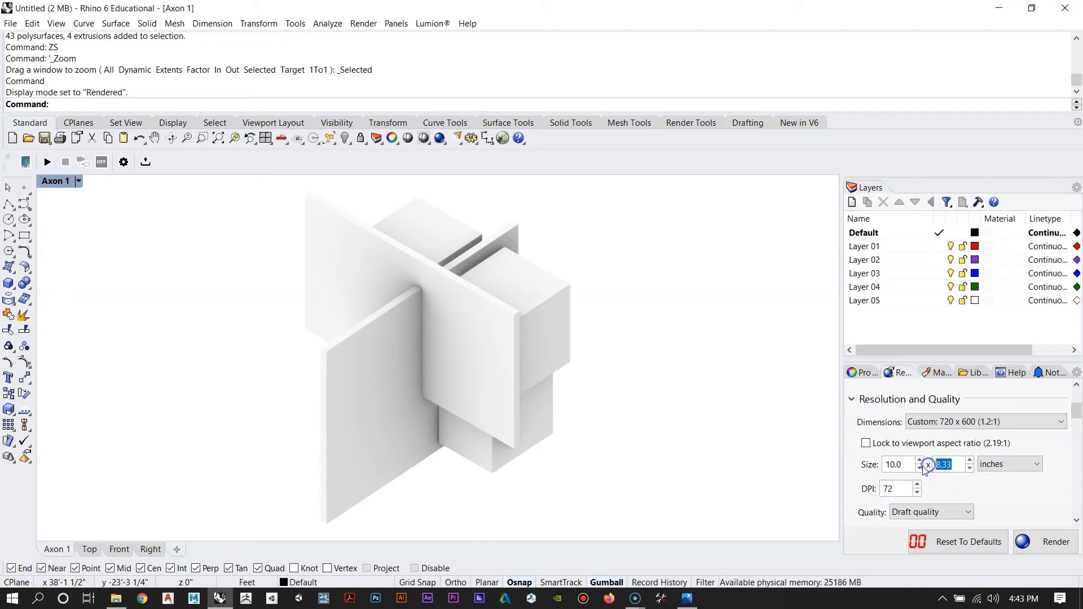
Step: Set the render resolution to 150 DPI
left_click(900, 491)
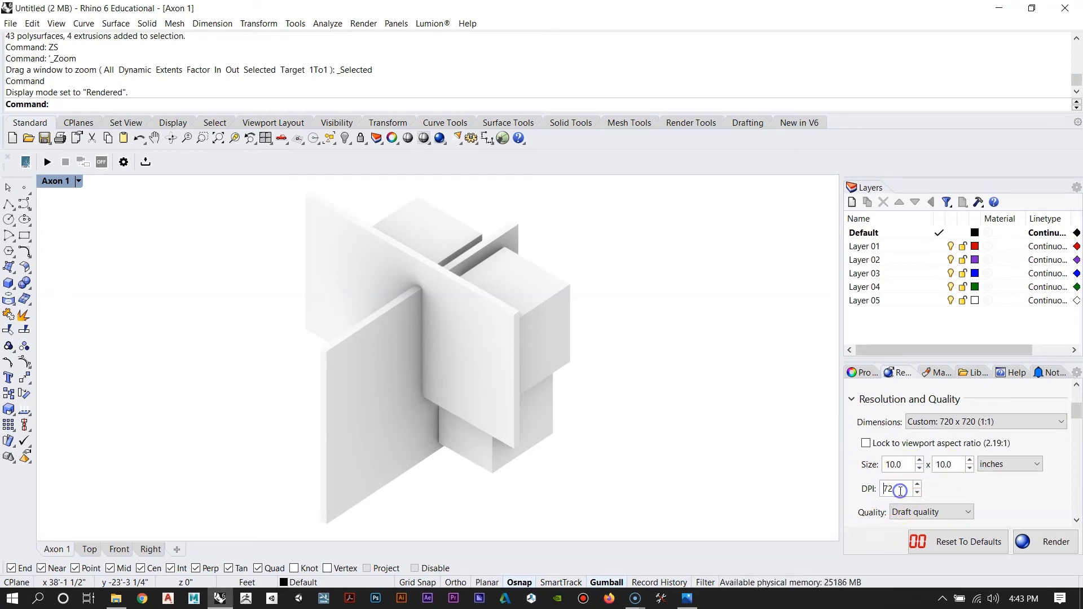
left_click_drag(894, 489, 873, 491)
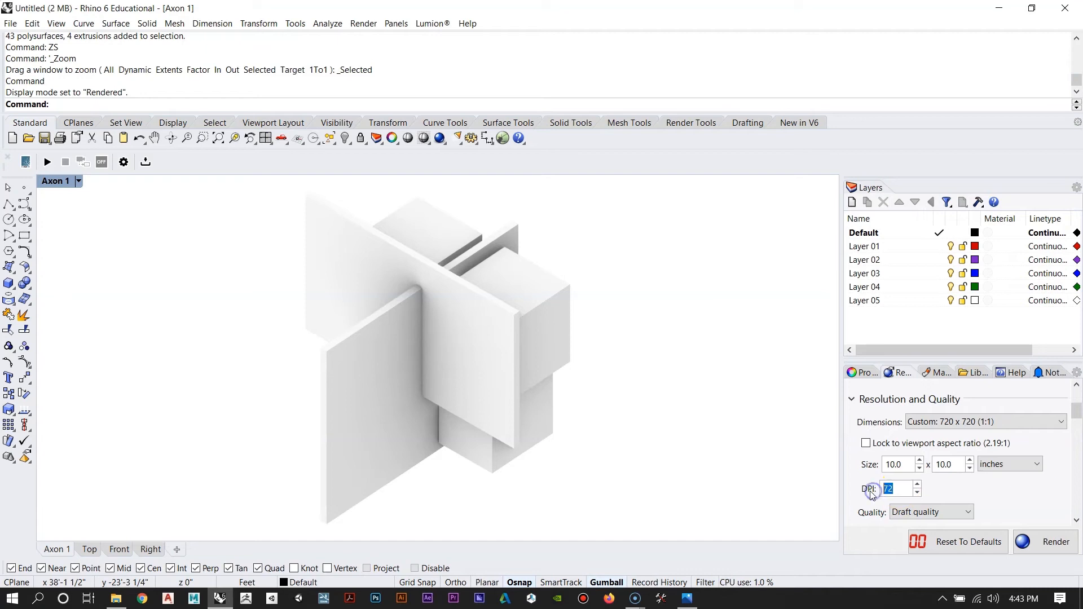
type("150")
left_click(984, 496)
Step: Set the render quality to Good quality
left_click(957, 513)
left_click(932, 550)
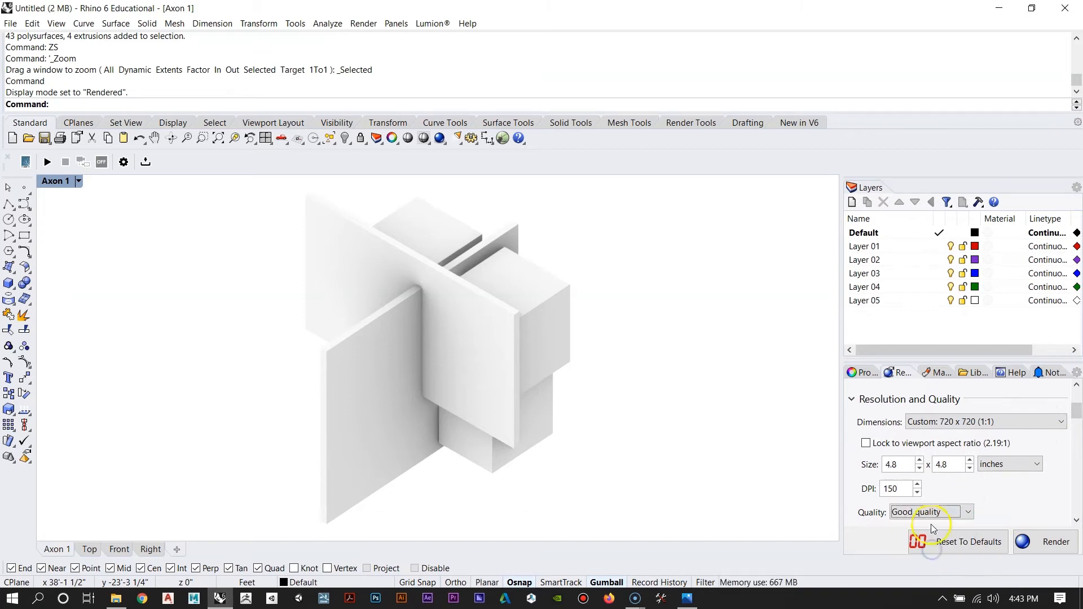
left_click(927, 512)
left_click(923, 561)
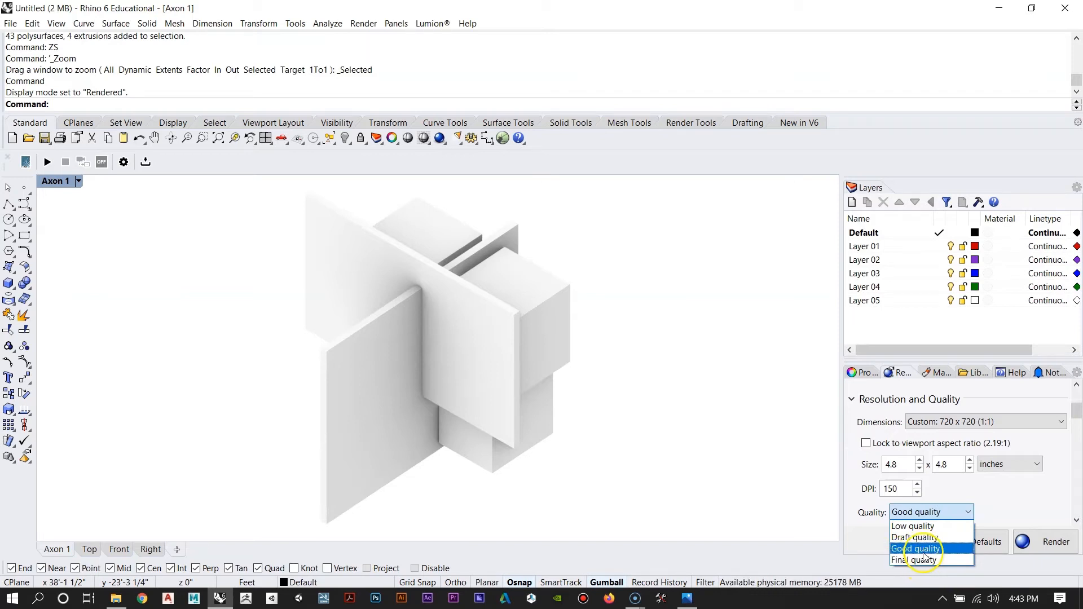
left_click(923, 553)
left_click(950, 511)
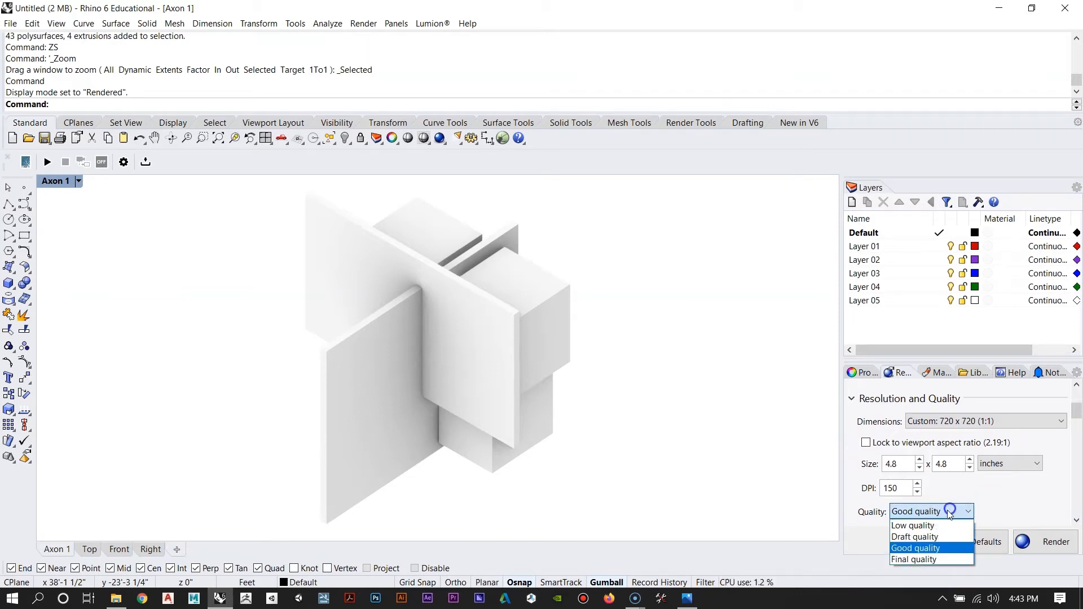
left_click(923, 550)
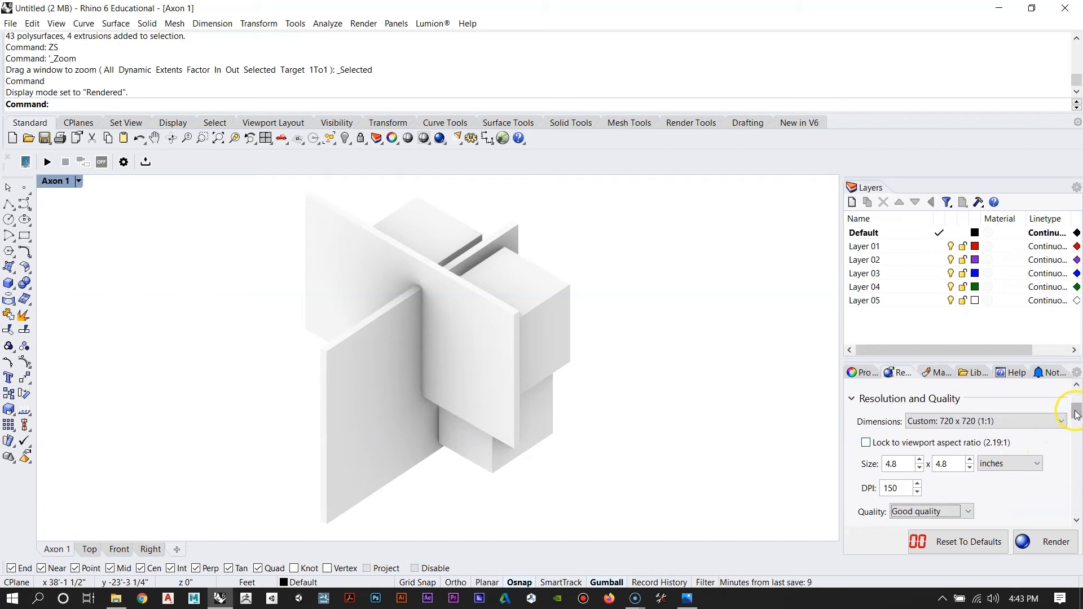
Step: Render the Axon 1 view and move the render window clear of the screen corner
left_click_drag(1077, 416, 1078, 392)
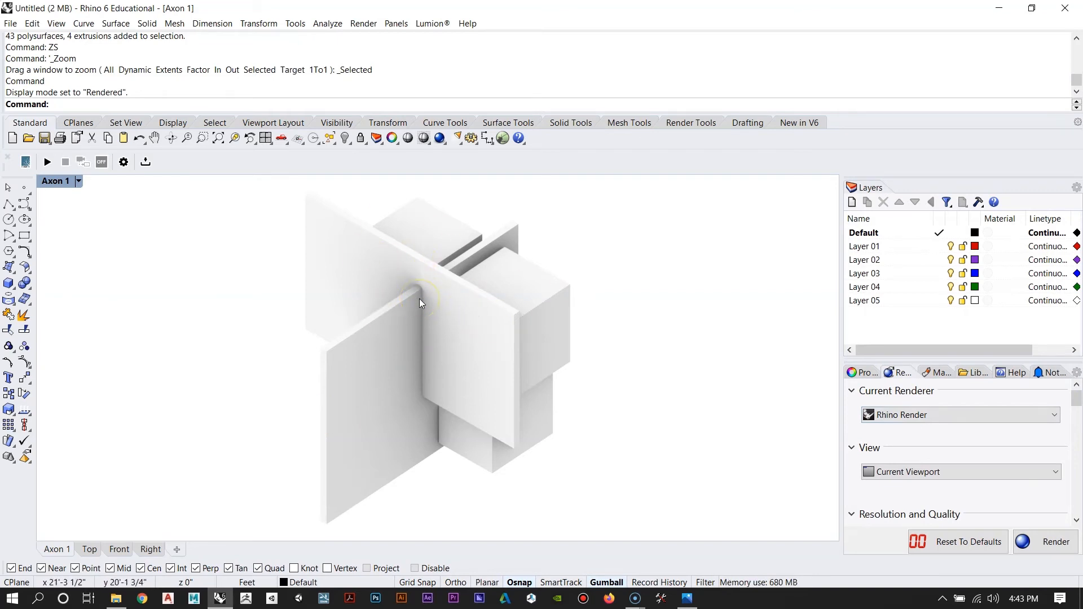
left_click(1044, 543)
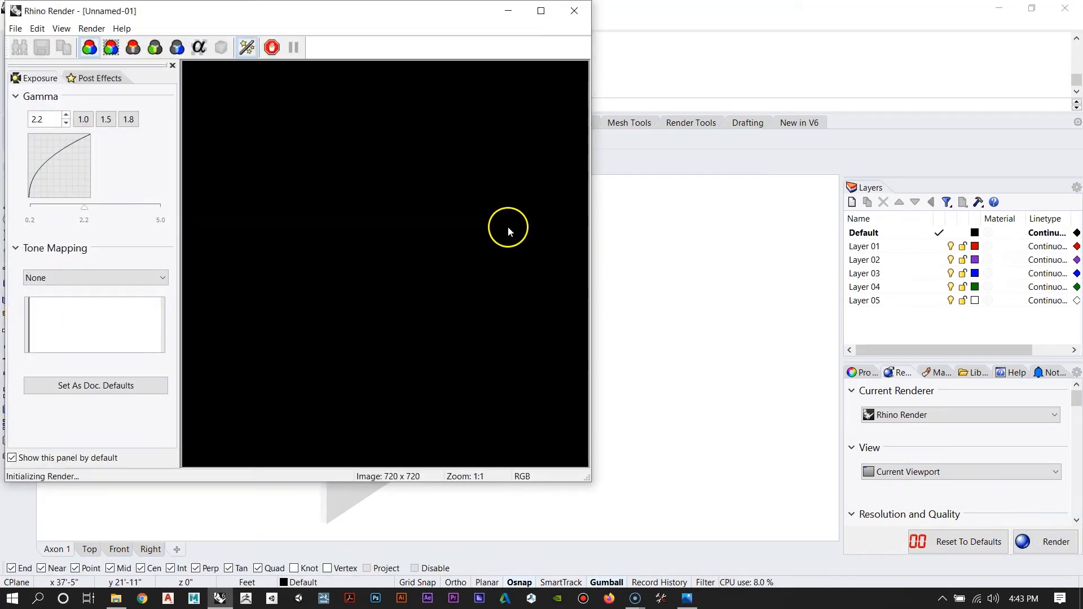
left_click_drag(131, 11, 323, 70)
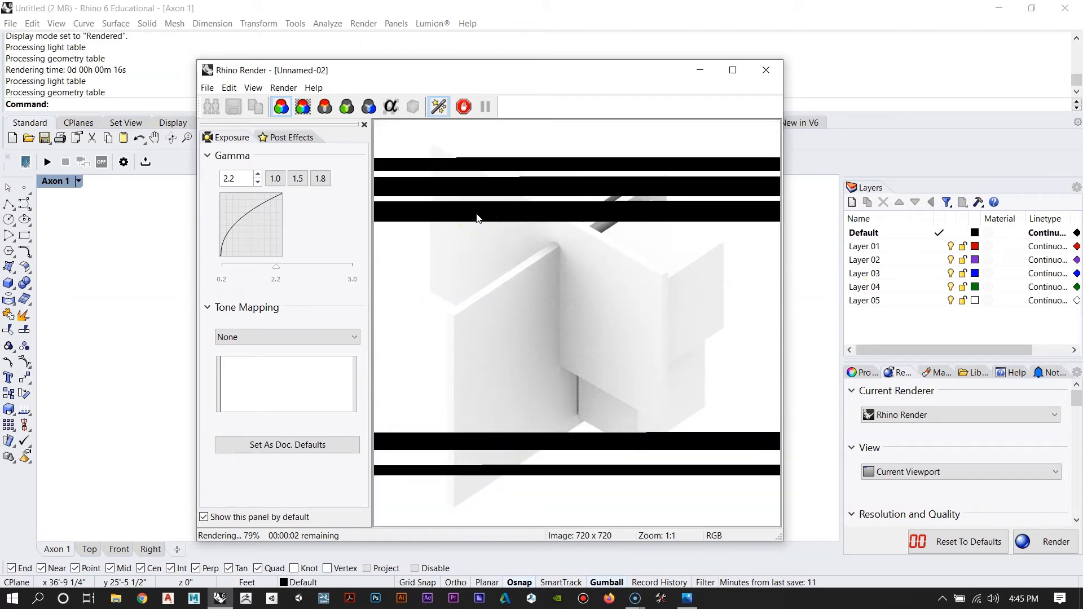
left_click(491, 190)
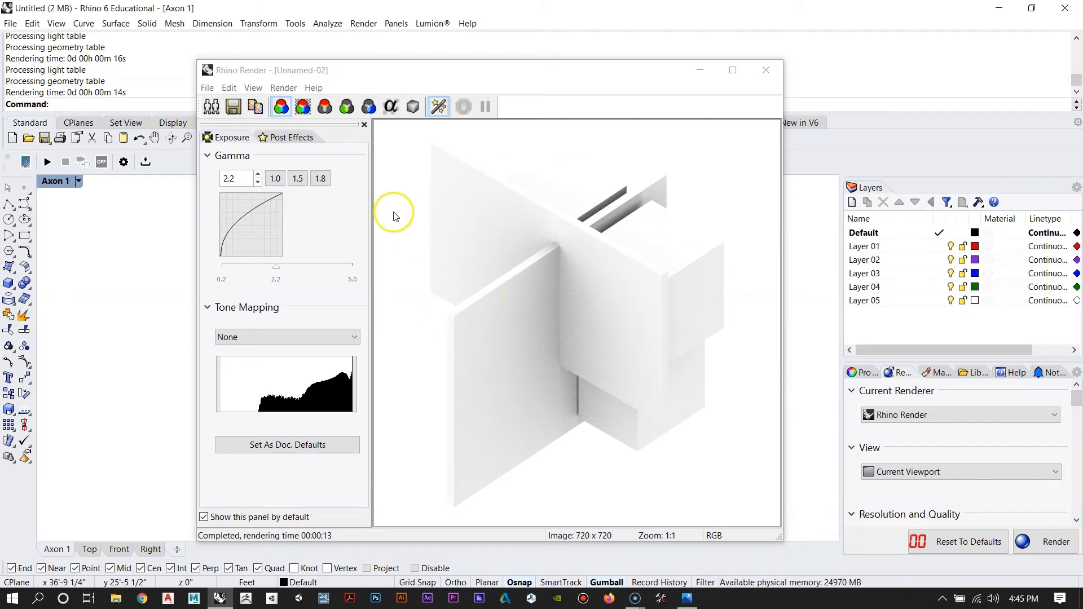
Step: Save the rendering as the PNG file Axon 1 in the desktop folder Occlusion Renders and close the render window
left_click(232, 107)
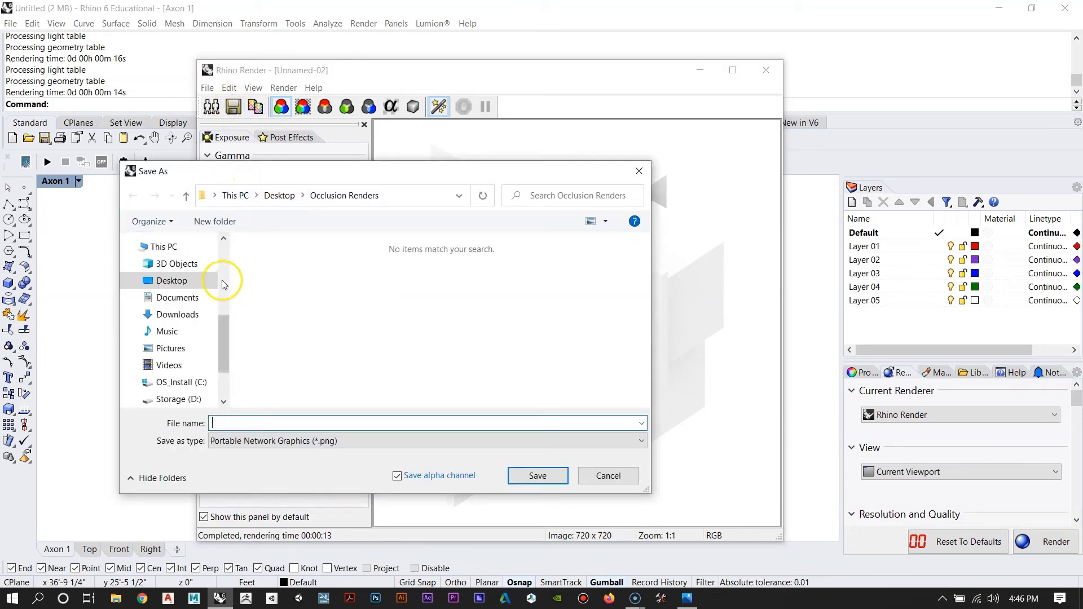
left_click(187, 285)
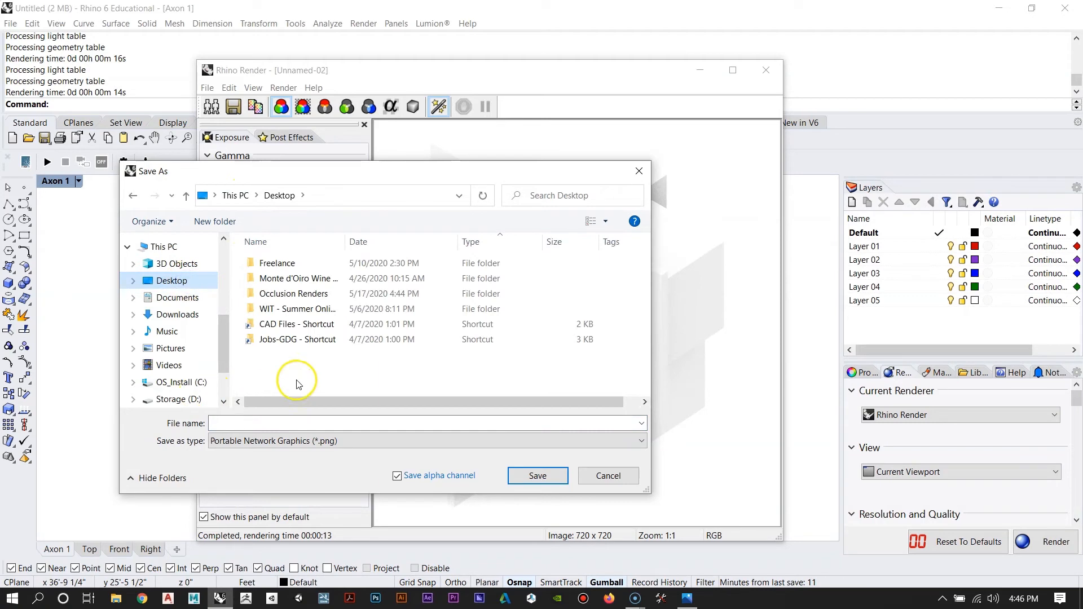
double_click(318, 295)
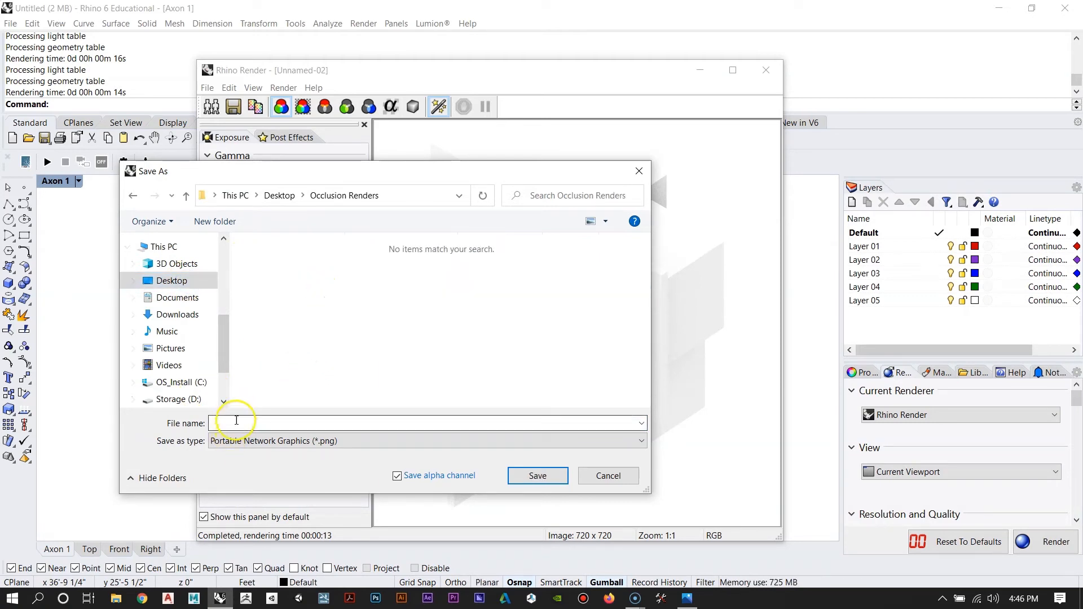
type("Axon 1")
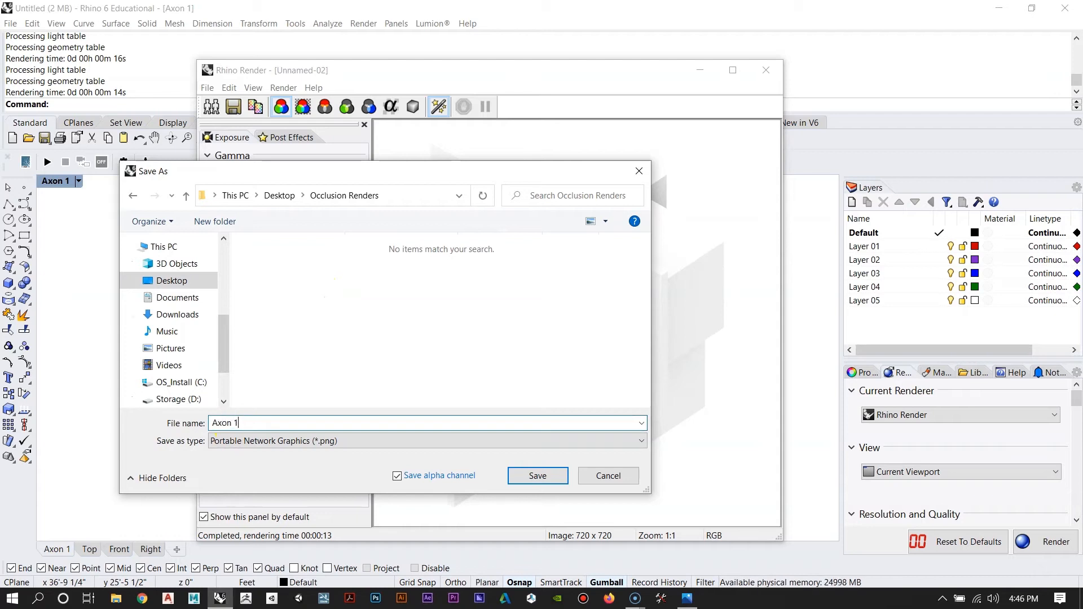
left_click(258, 440)
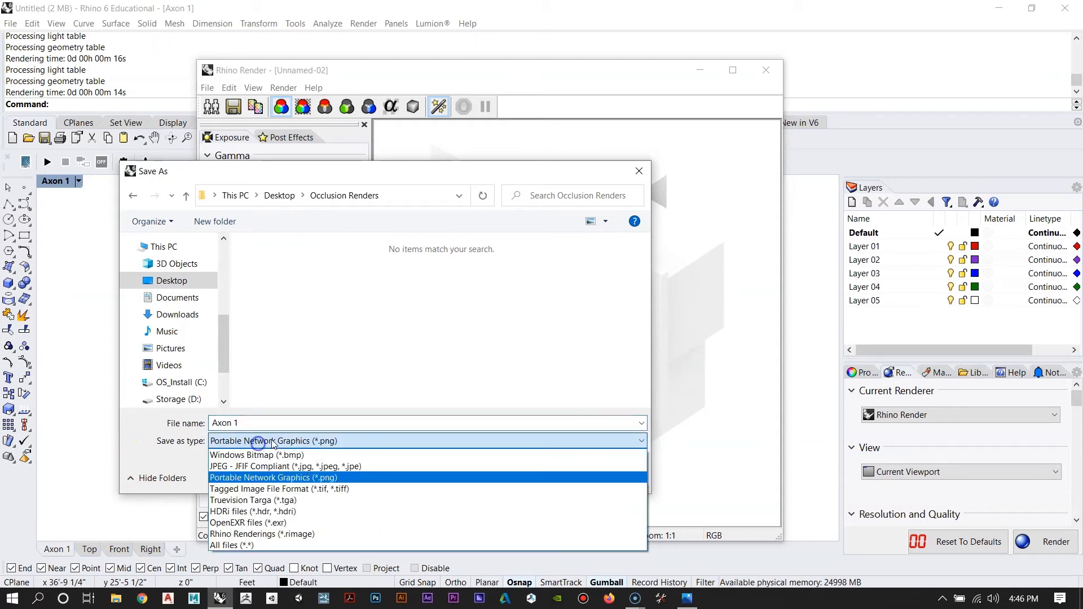
left_click(278, 480)
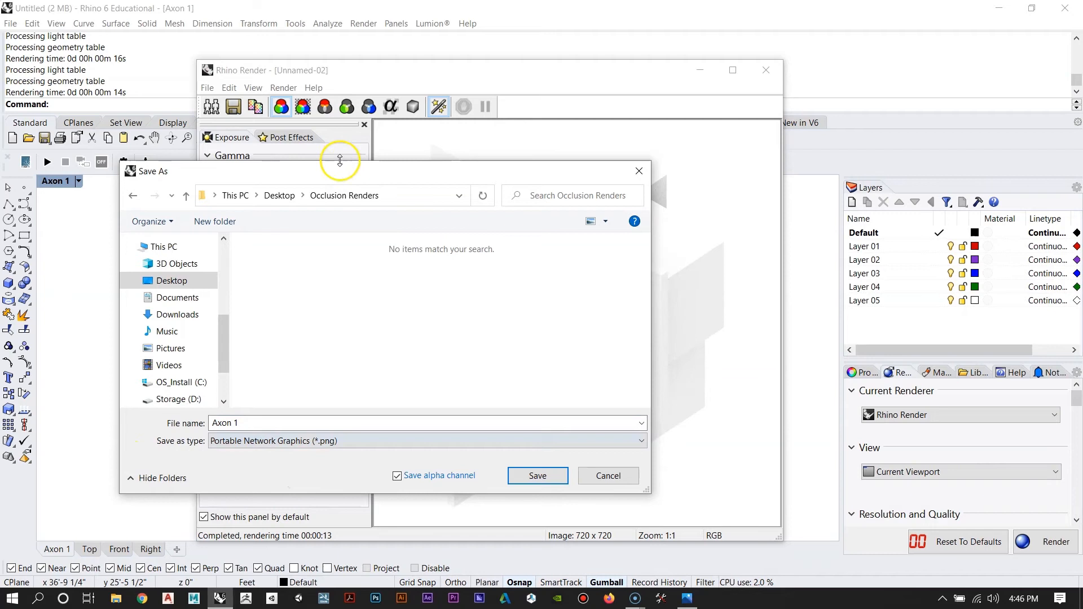
left_click_drag(491, 243, 235, 234)
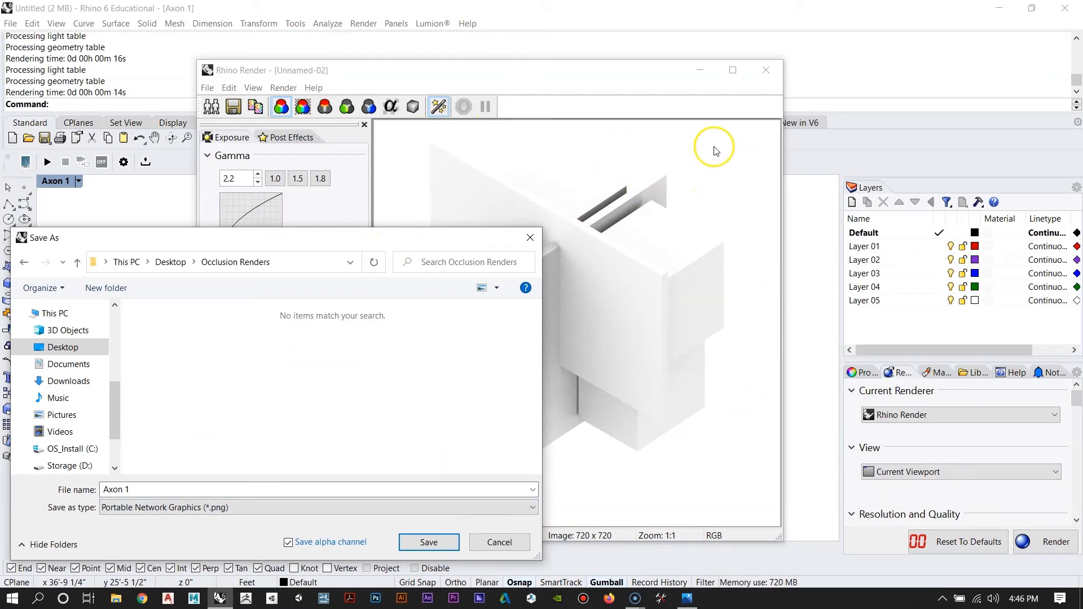
left_click_drag(350, 243, 379, 217)
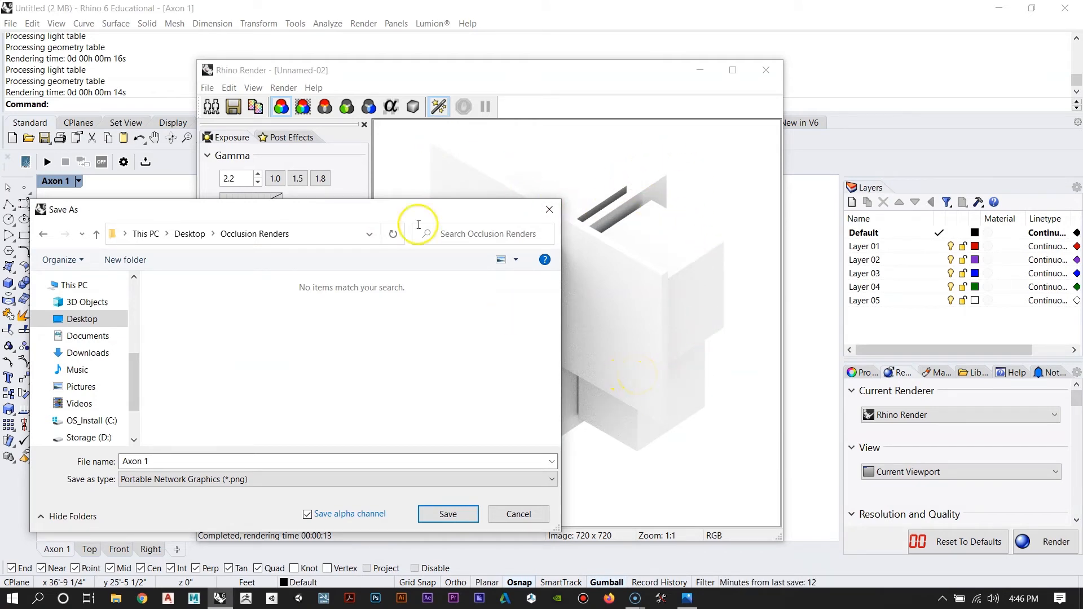
left_click_drag(229, 216, 678, 162)
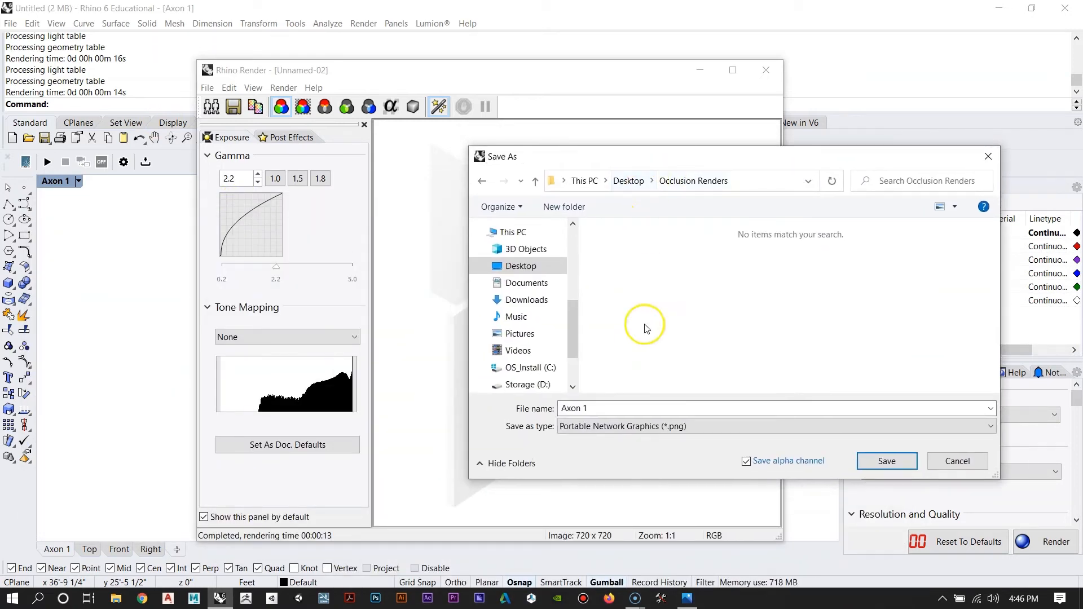
left_click(645, 433)
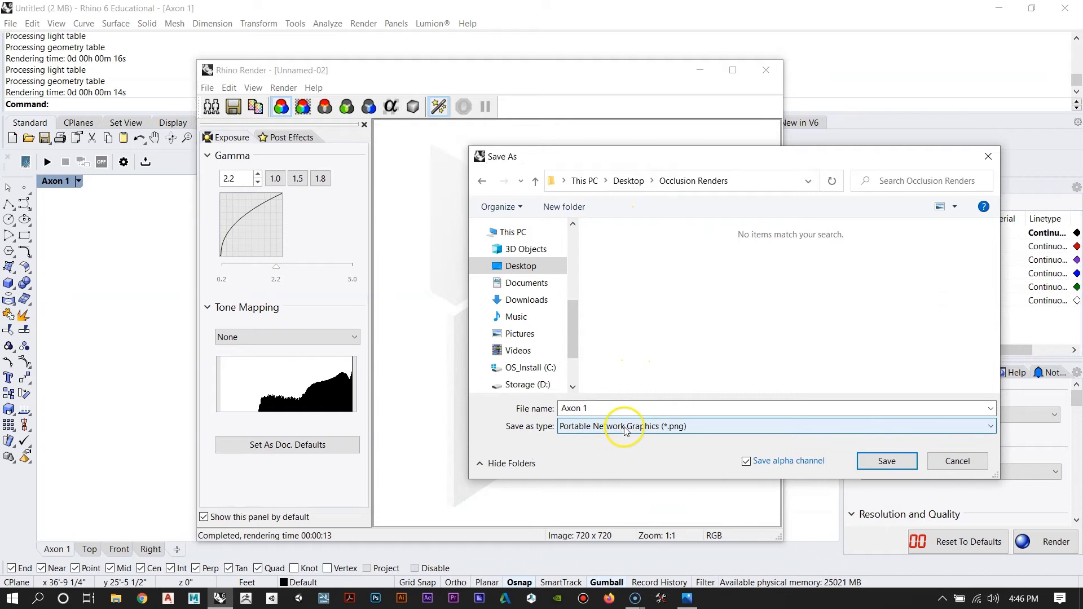
left_click(886, 461)
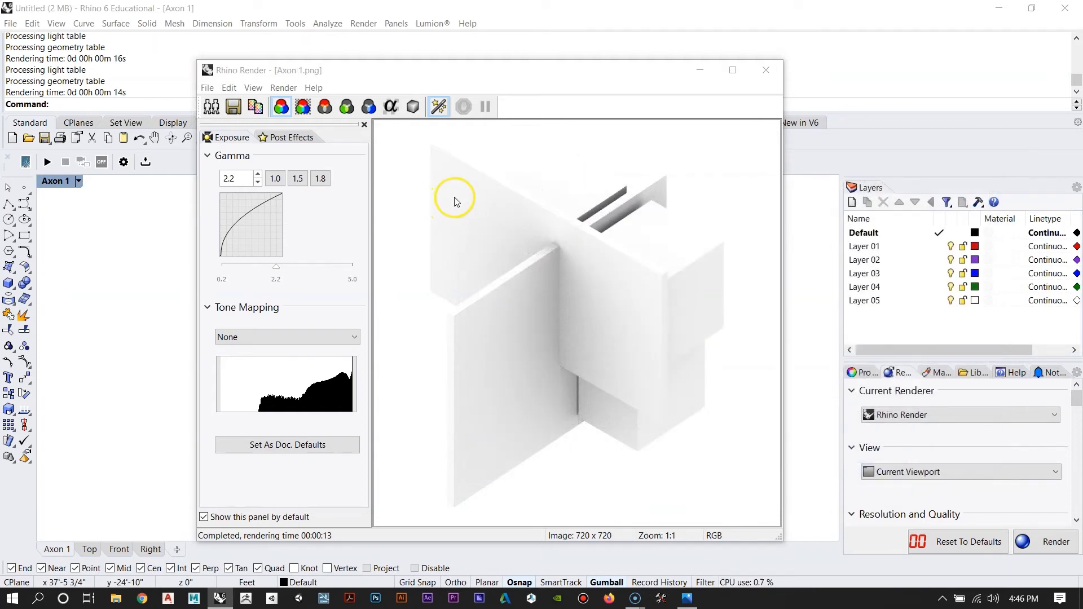
left_click(766, 70)
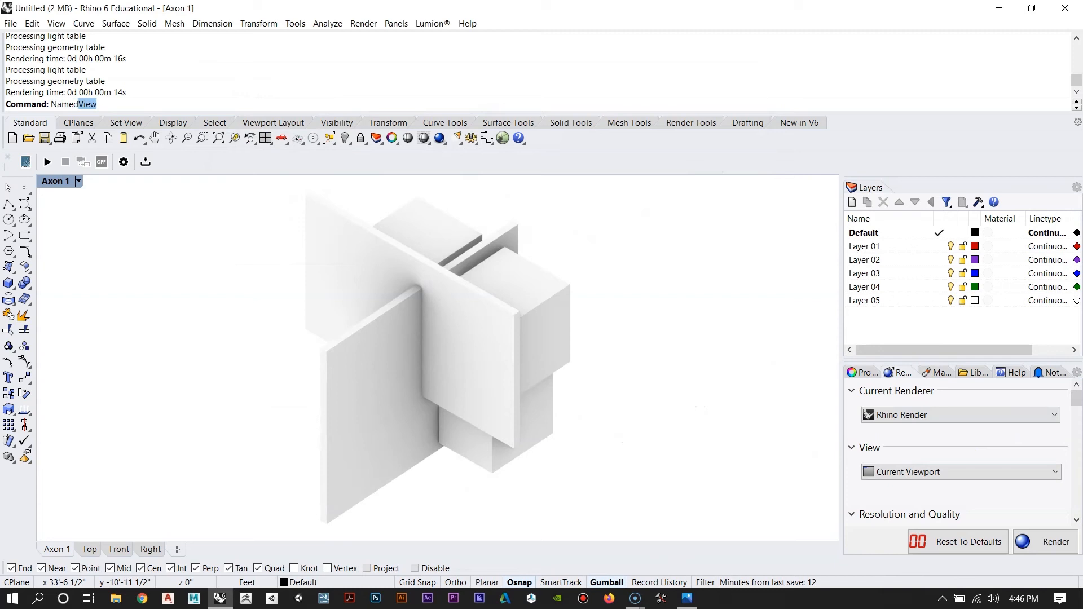
Step: Restore the named view Axon 2, close the Named Views window and render the view
key("Return")
double_click(726, 303)
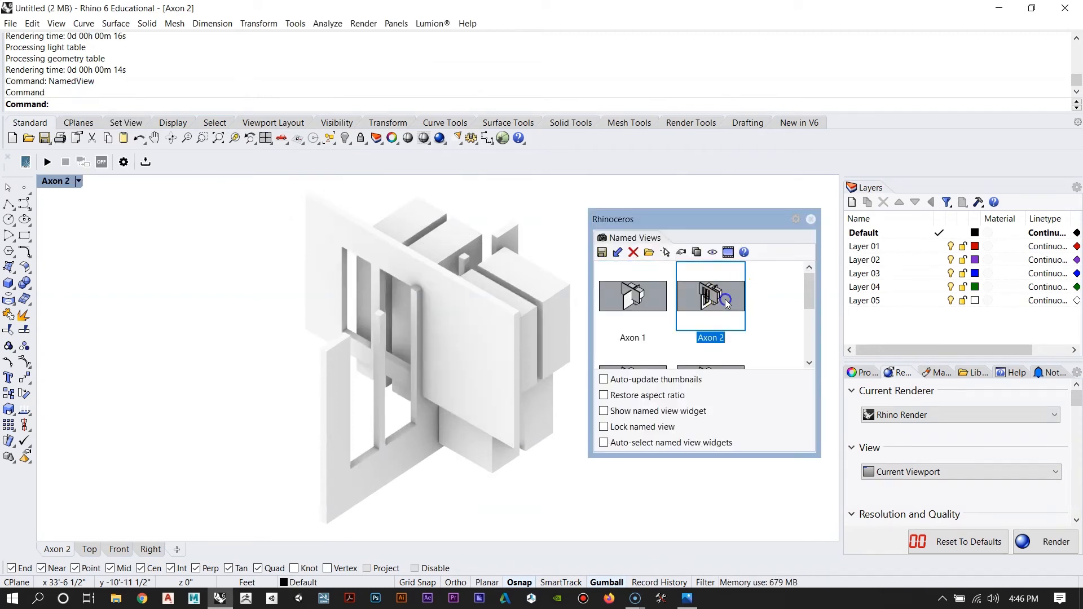
left_click(813, 220)
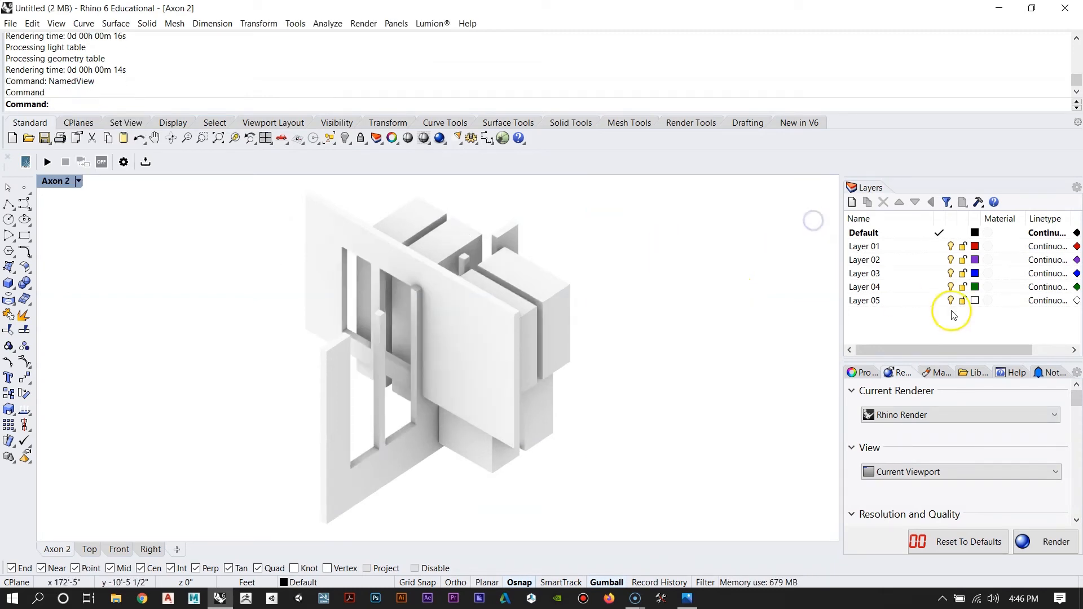
left_click(1038, 546)
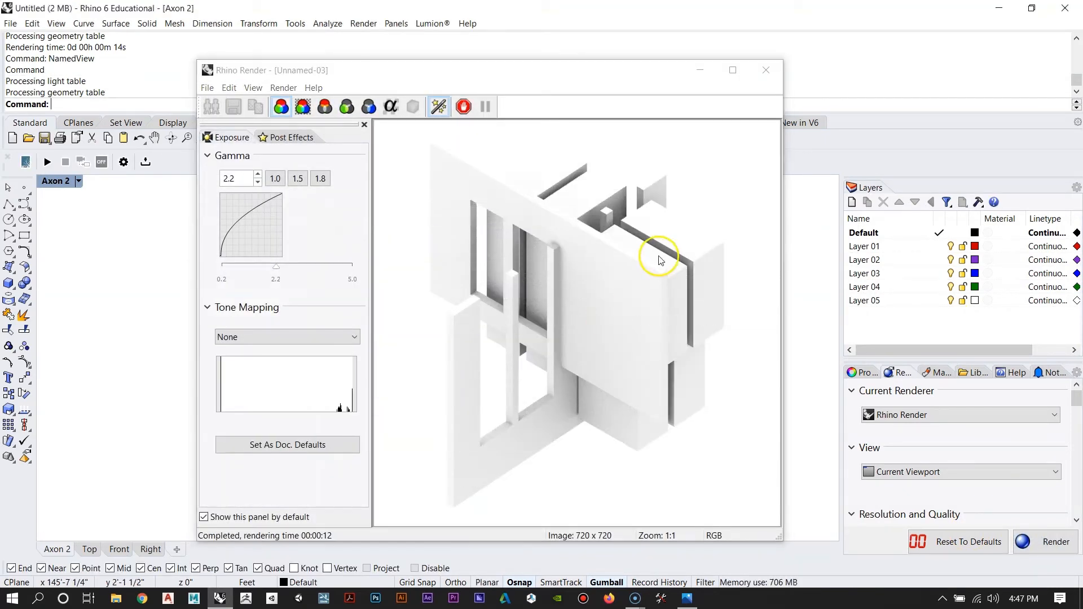
Step: Save the finished rendering as Axon 2 and close its render window
key("ctrl+s")
type("Axon 2")
key("Return")
left_click(766, 71)
Step: Restore the named view Axon 3 and render it, keeping the Named Views window open
type("NamedView")
key("Return")
double_click(628, 334)
left_click(1038, 544)
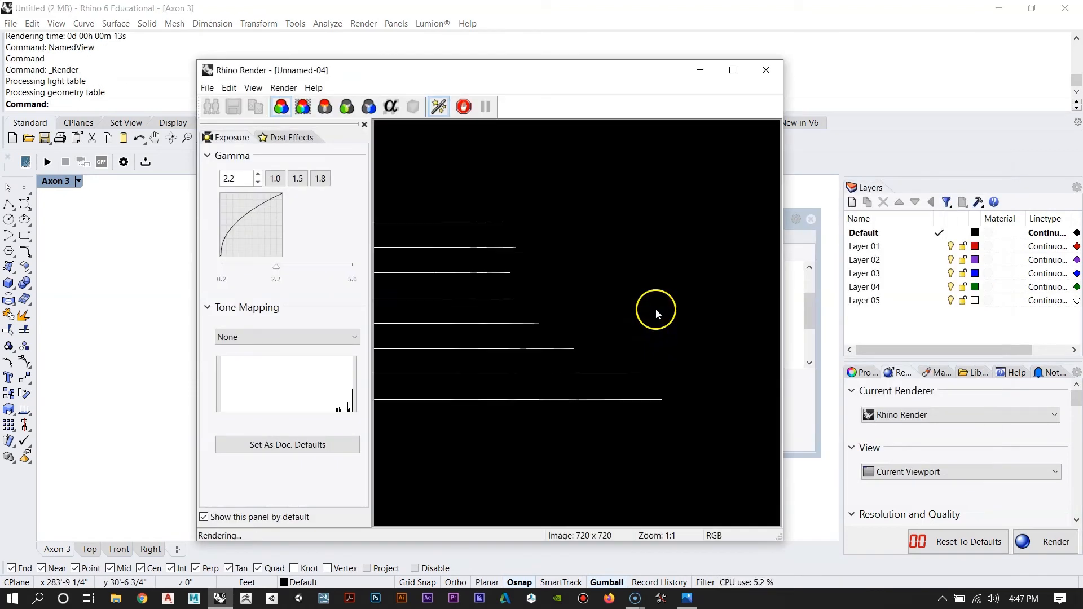
Step: Save the finished rendering as Axon 3 and close its render window
left_click(230, 106)
type("Axon 3")
key("Return")
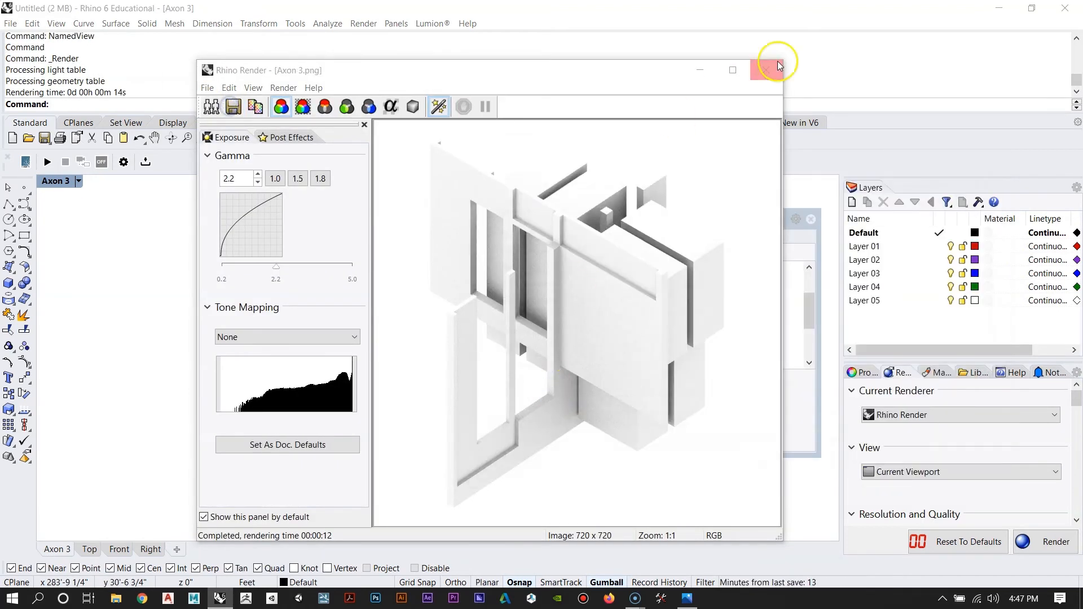
left_click(773, 69)
Step: Restore the named view Axon 4 and render it
double_click(711, 322)
left_click(1041, 542)
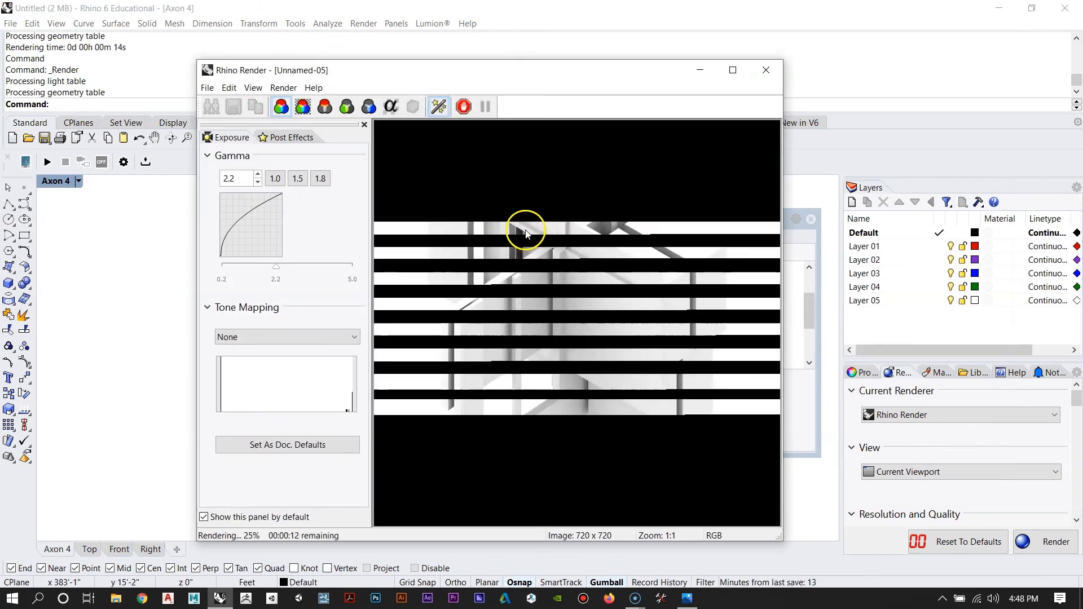
Step: Close the Axon 4 render window, restore the named view Axon 5 and render it
left_click(766, 70)
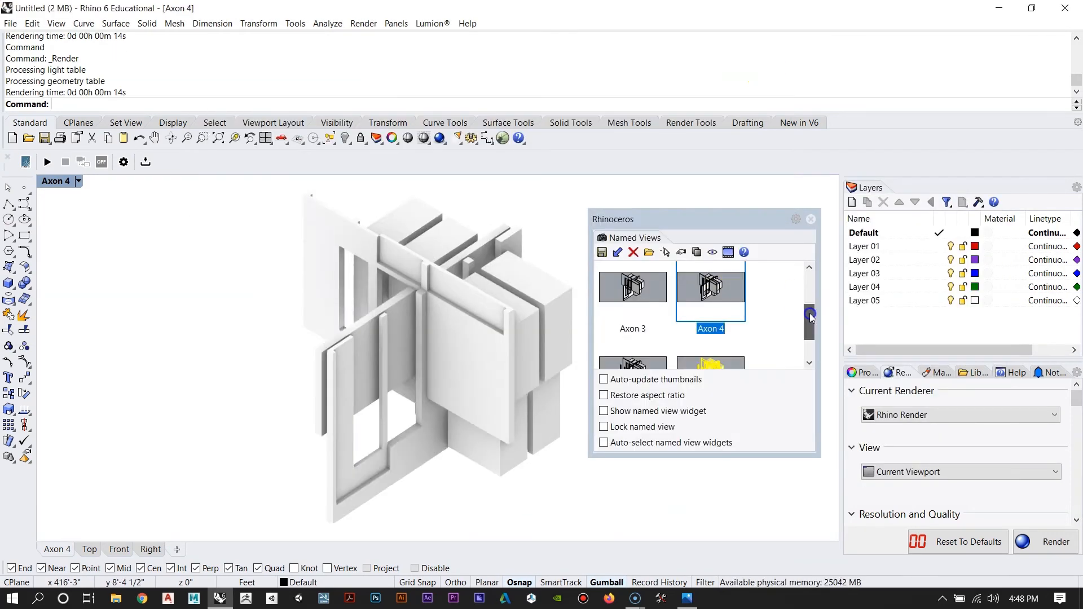
double_click(632, 321)
left_click(1041, 543)
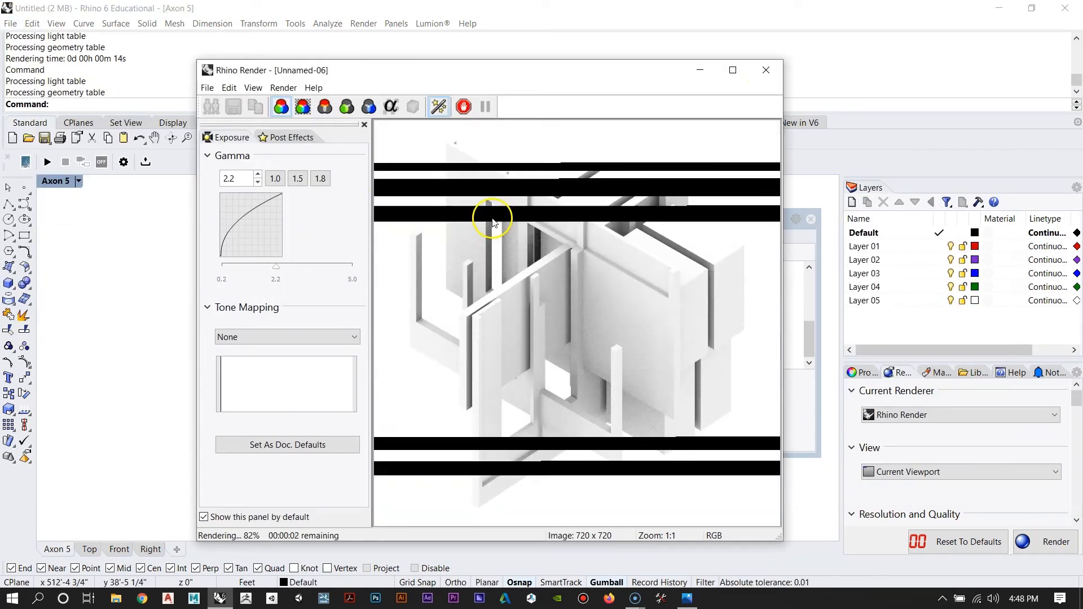
Step: Save the finished rendering as Axon 5 and close its render window
left_click(233, 106)
type("Axon 5")
key("Return")
left_click(769, 68)
Step: Restore and render the named view Axon 6, save the image as Axon 6 in Occlusion Renders and close the render window
double_click(709, 315)
left_click(1040, 542)
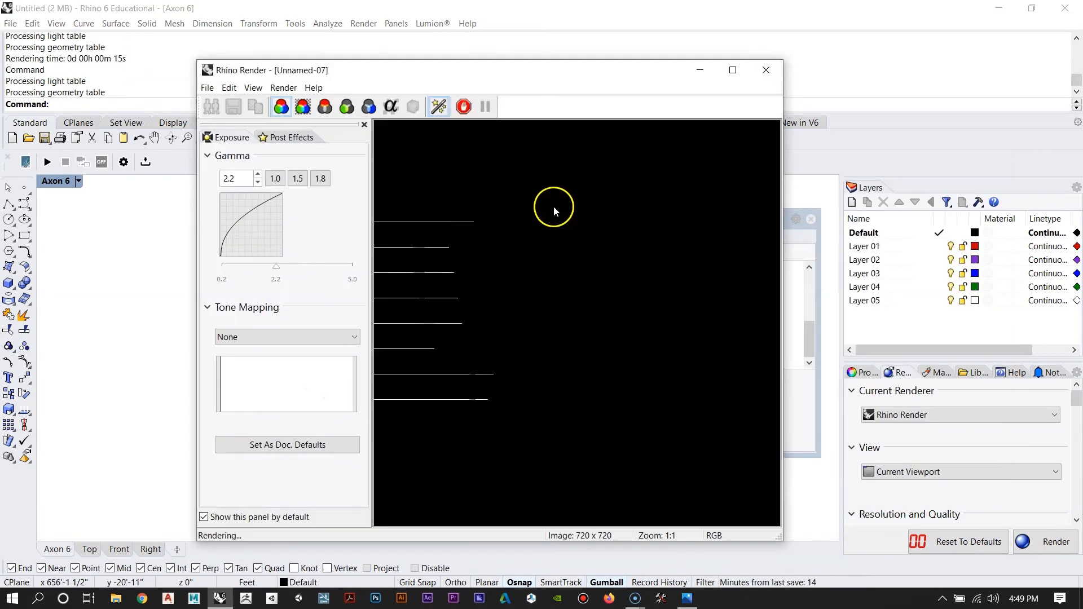
left_click(233, 106)
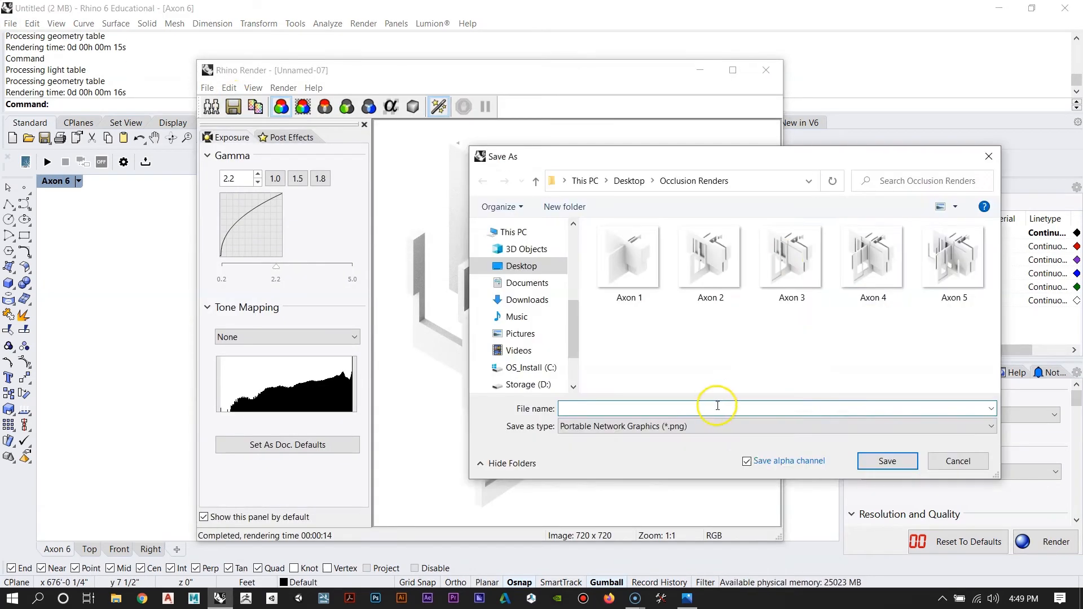
left_click(884, 461)
left_click(766, 70)
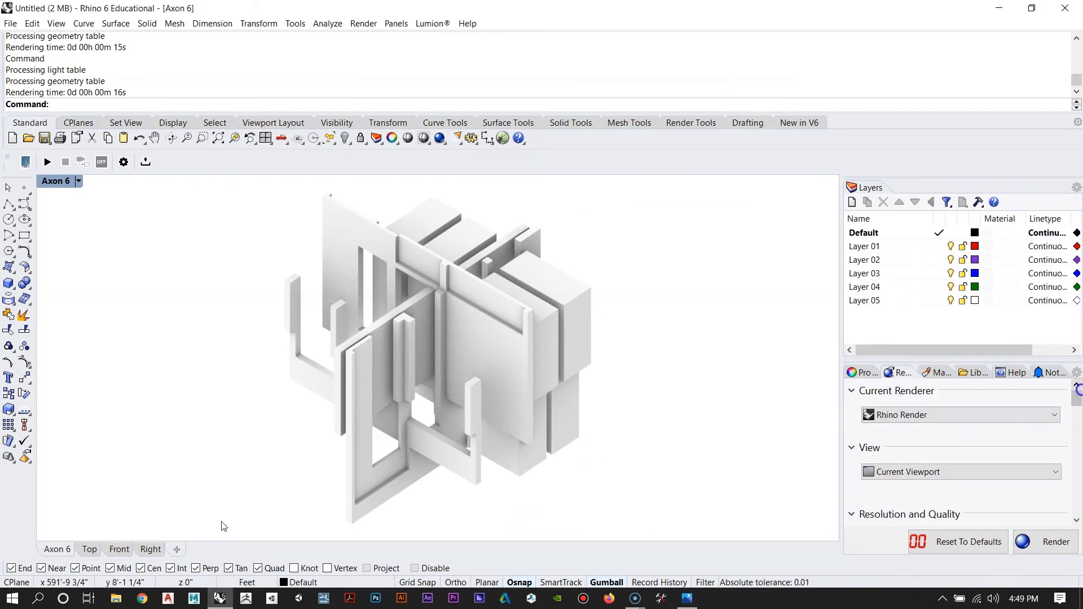
Step: Switch to File Explorer, check the saved Axon images in the Occlusion Renders folder, and close the folder window
left_click(116, 599)
double_click(608, 190)
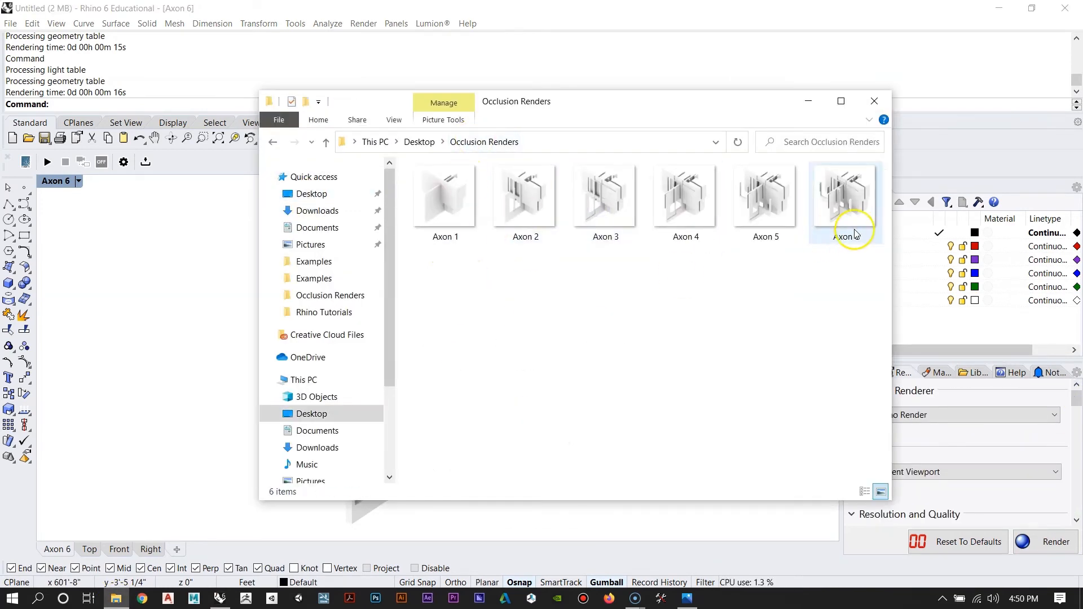
left_click_drag(869, 275, 465, 190)
left_click(794, 305)
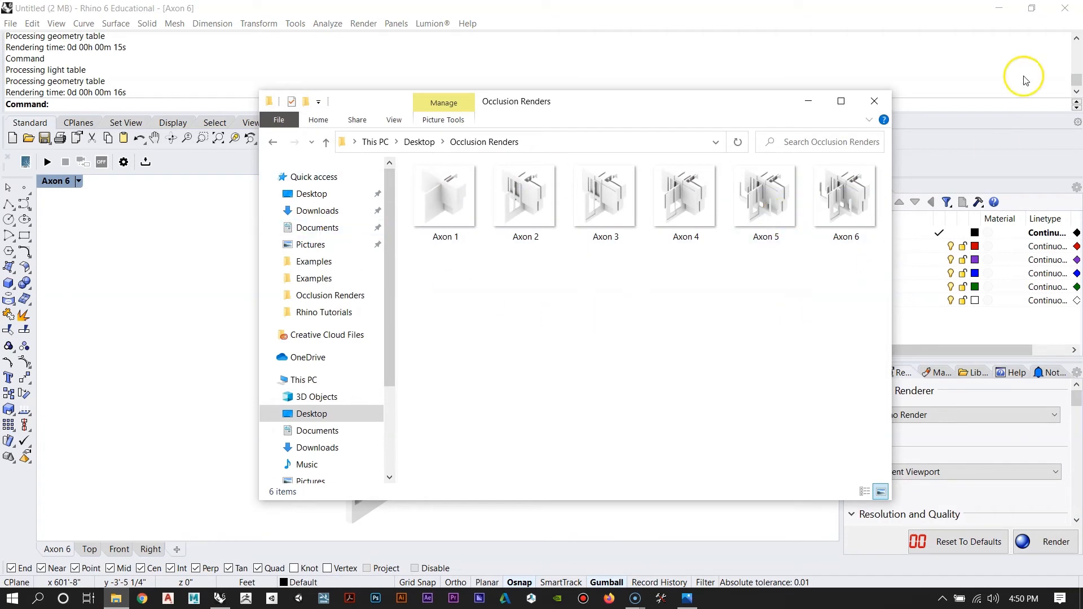
left_click(884, 102)
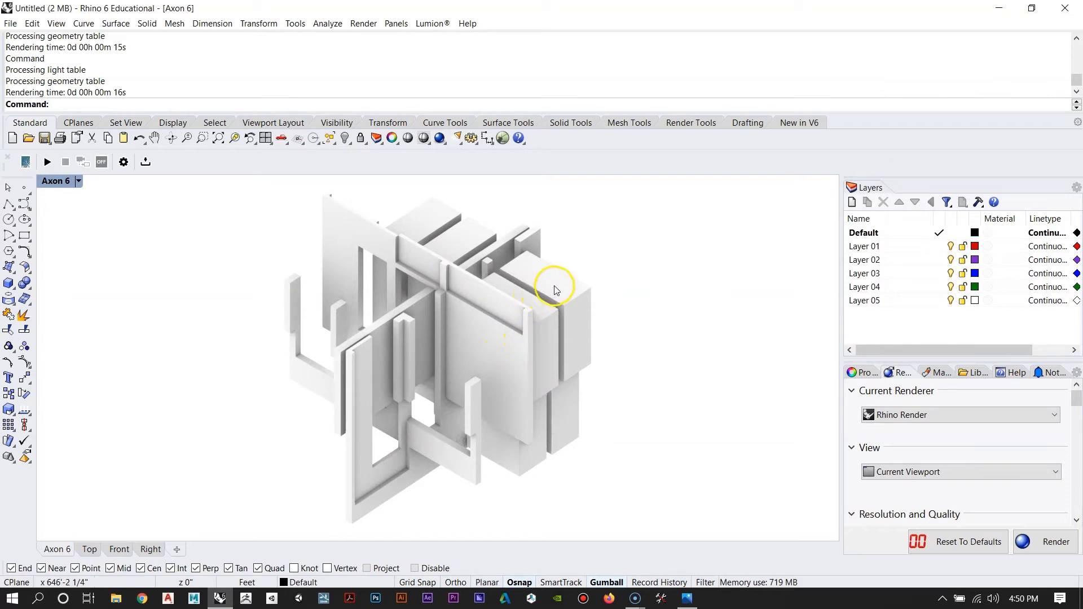
Step: Restore the named view Axon 1 and close the Named Views window
left_click(737, 374)
type("Named")
key("Return")
left_click(711, 314)
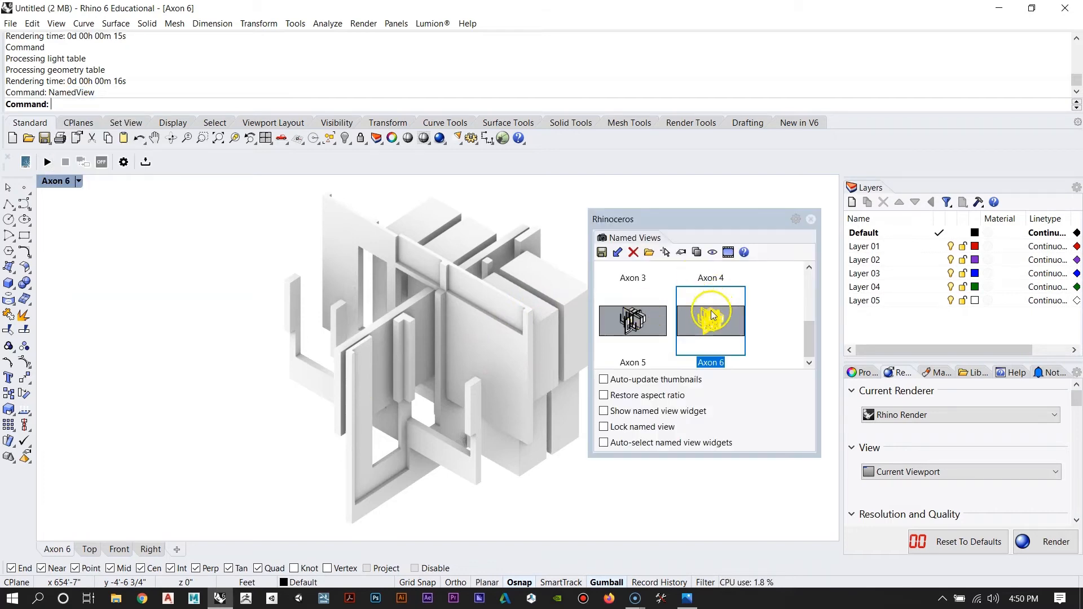
scroll(710, 310, "up", 3)
left_click(631, 293)
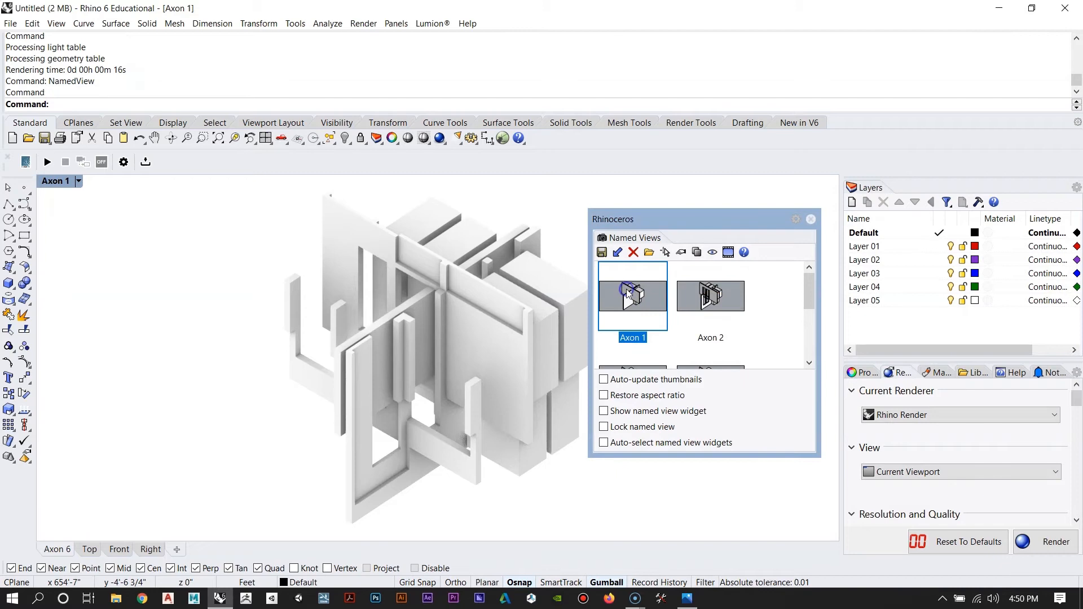
left_click(810, 218)
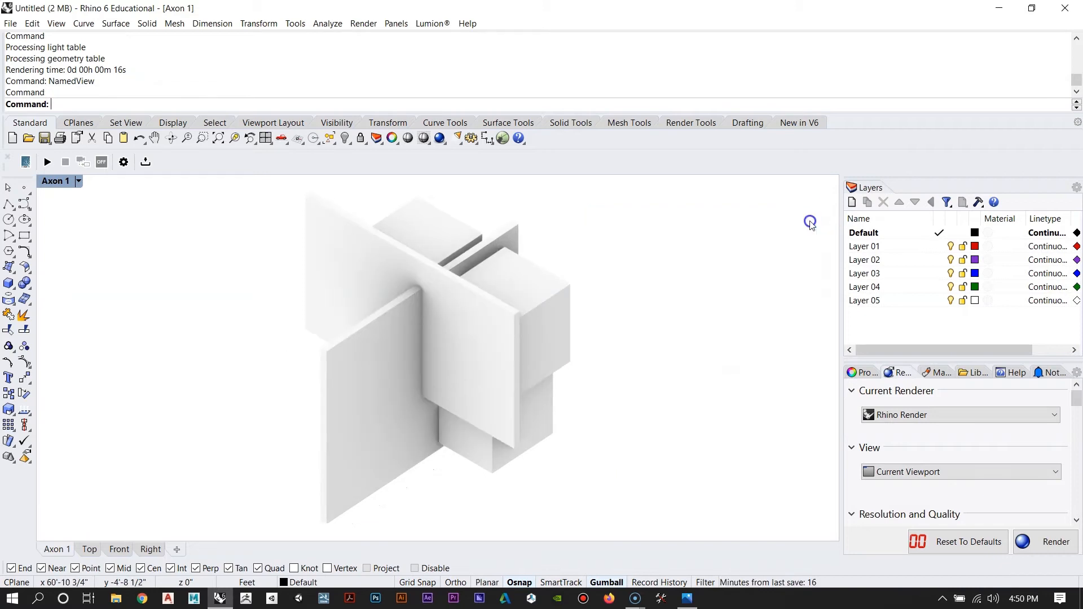
Step: Turn the sun on and the skylight off in the rendering lighting settings
left_click_drag(1077, 401, 1077, 454)
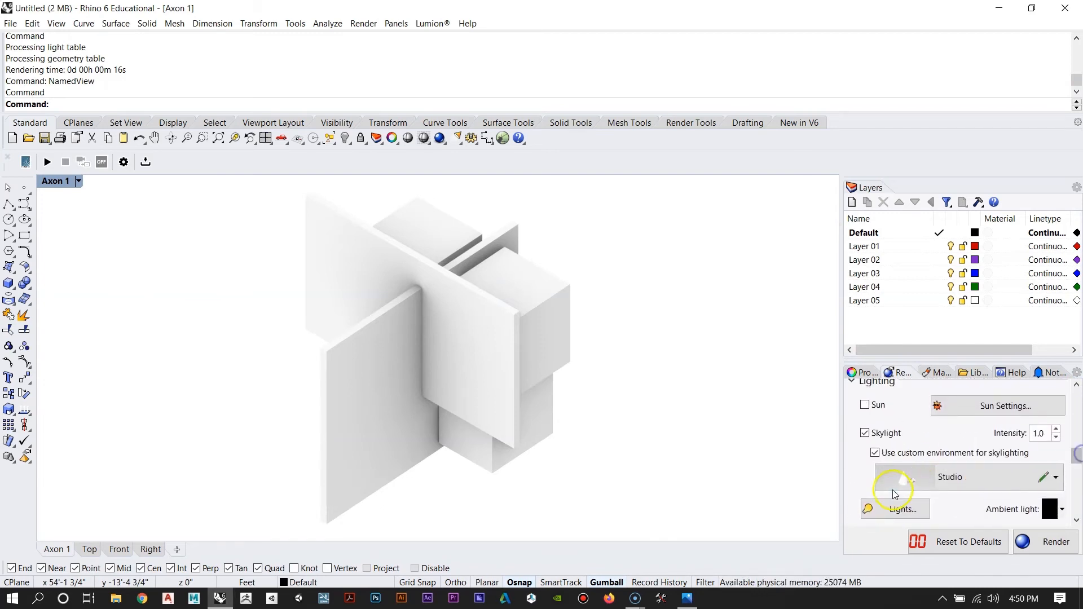
left_click(866, 404)
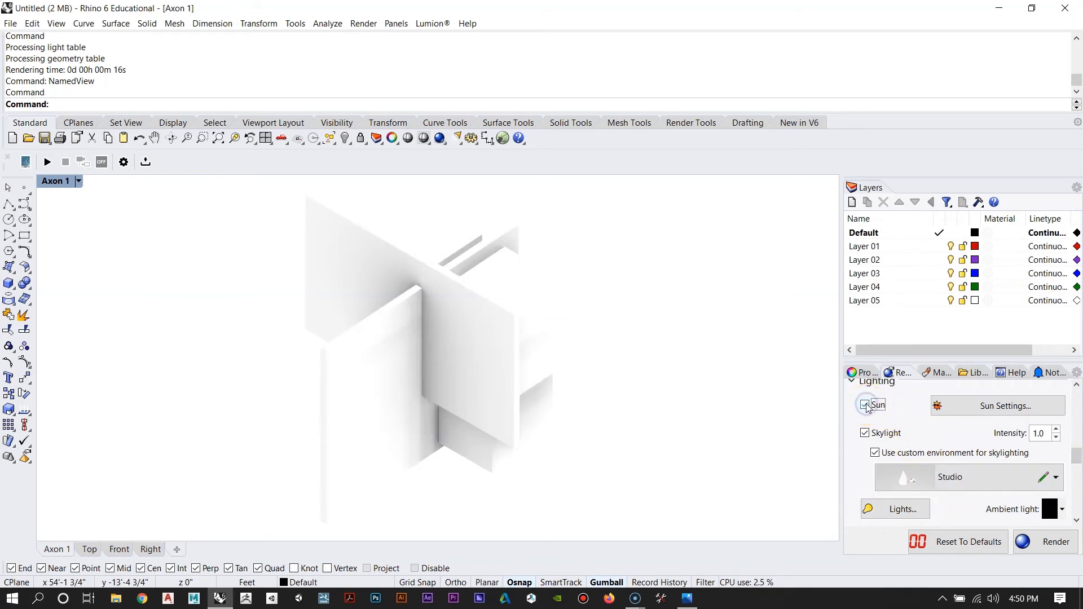
left_click(864, 434)
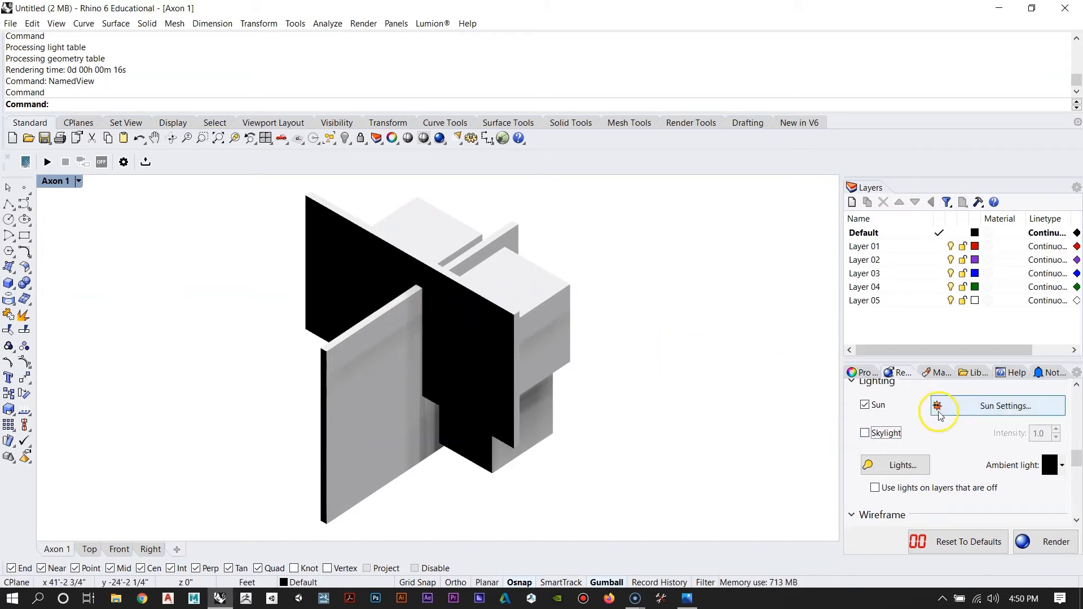
Step: Open the sun settings and enable manual control of the sun
mouse_move(1077, 459)
left_mouse_down()
mouse_move(1078, 443)
mouse_move(1078, 456)
left_mouse_up()
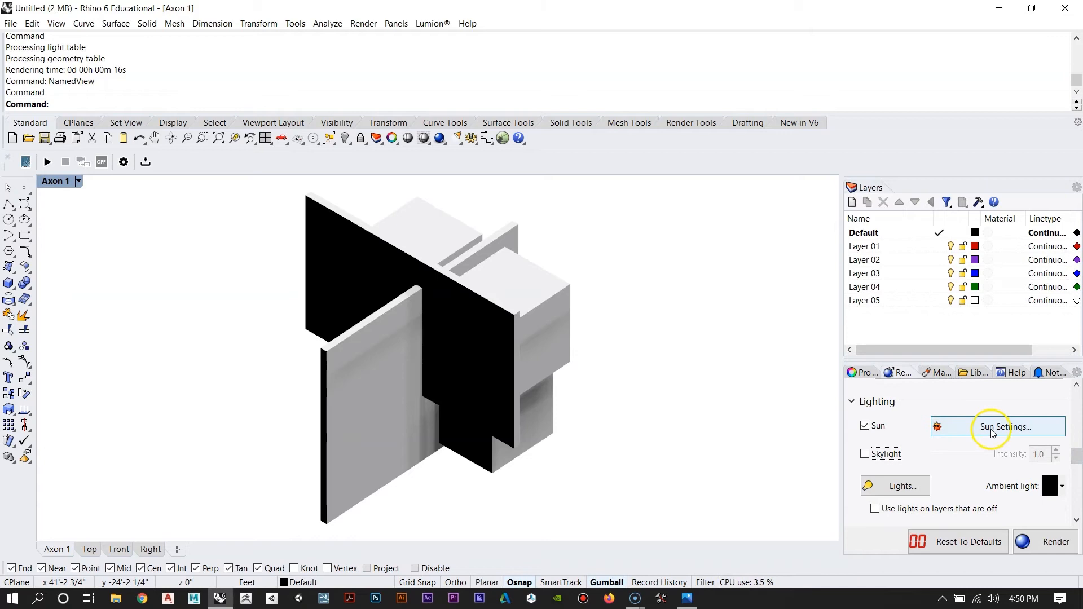
left_click(993, 429)
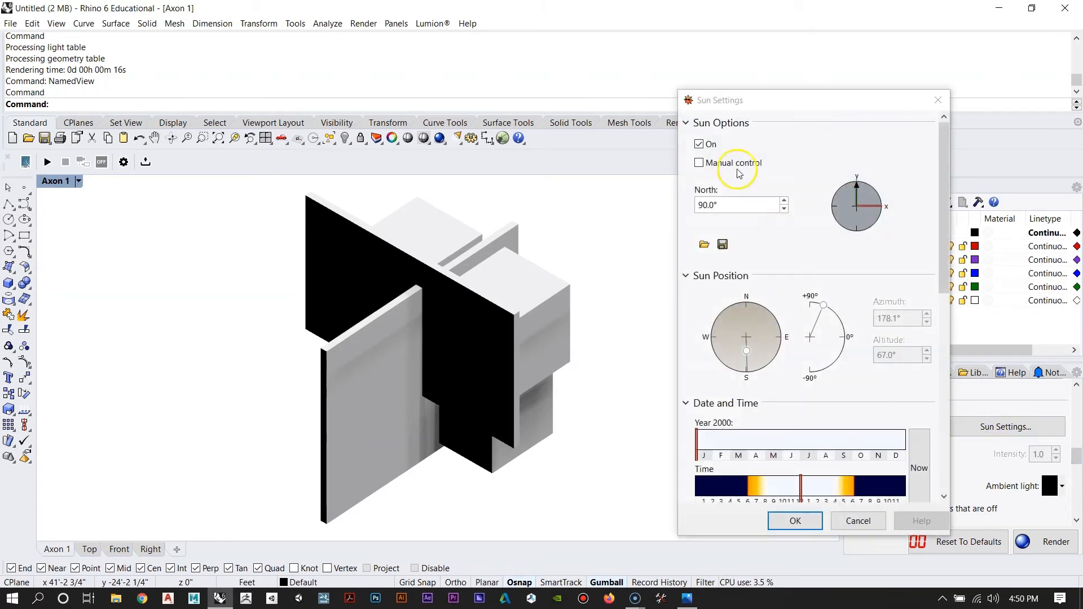
left_click(698, 163)
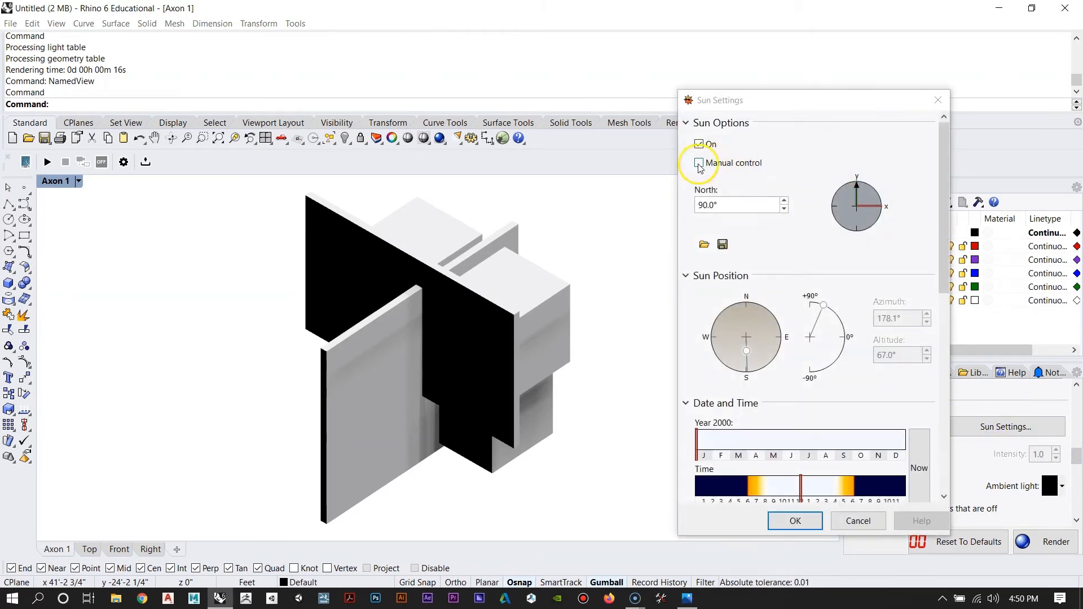
Step: Position the sun at about 320.6° azimuth and 48.1° altitude, and accept the sun settings
mouse_move(816, 311)
left_mouse_down()
mouse_move(842, 338)
mouse_move(836, 308)
left_mouse_up()
left_click(752, 359)
mouse_move(751, 359)
left_mouse_down()
mouse_move(785, 344)
mouse_move(780, 314)
mouse_move(752, 301)
mouse_move(736, 308)
left_mouse_up()
left_click_drag(836, 309, 843, 317)
mouse_move(737, 310)
left_mouse_down()
mouse_move(841, 310)
mouse_move(818, 309)
mouse_move(846, 346)
mouse_move(830, 307)
left_mouse_up()
mouse_move(758, 319)
left_mouse_down()
mouse_move(762, 306)
mouse_move(713, 312)
mouse_move(721, 304)
left_mouse_up()
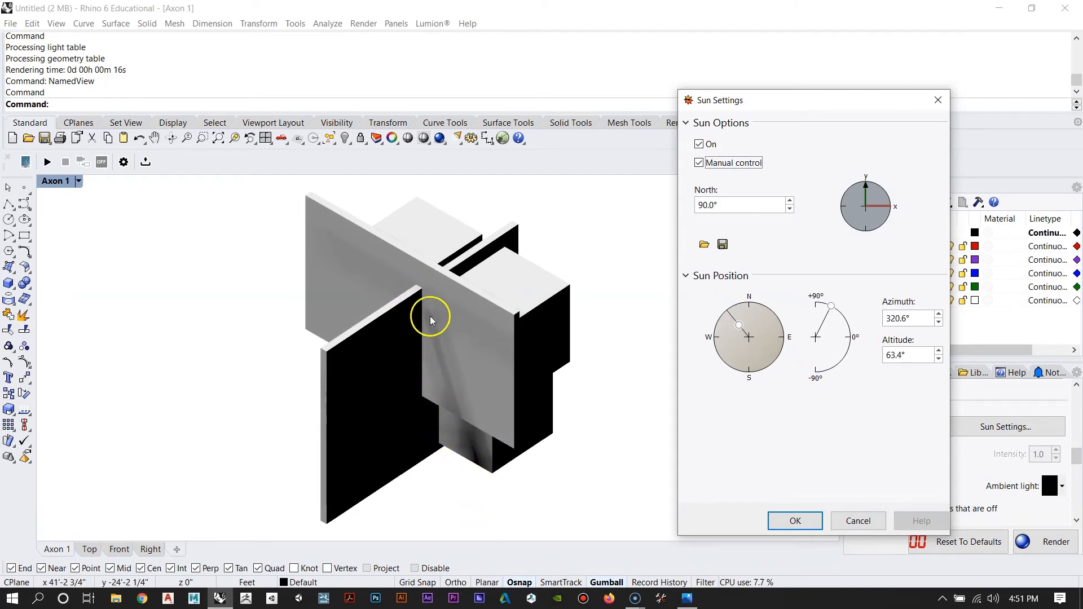
left_click_drag(839, 314, 840, 312)
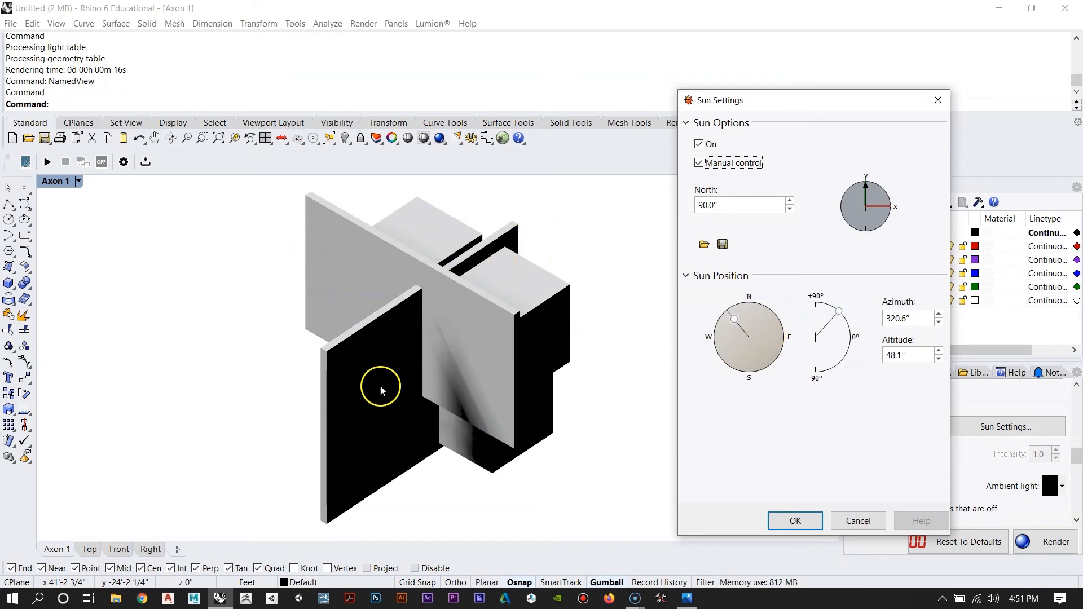
left_click_drag(806, 101, 693, 76)
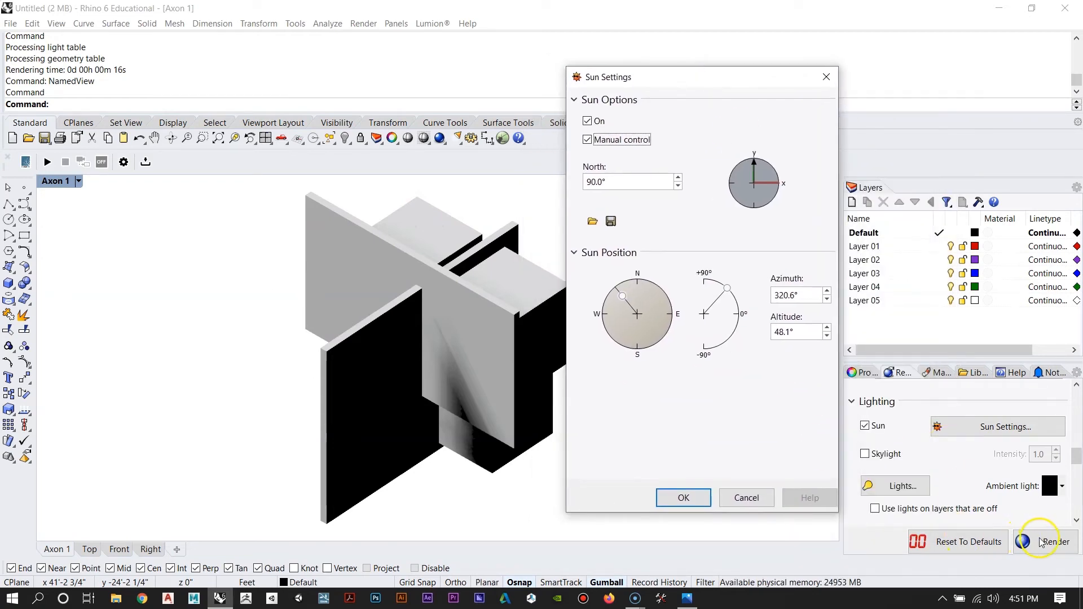
left_click(683, 497)
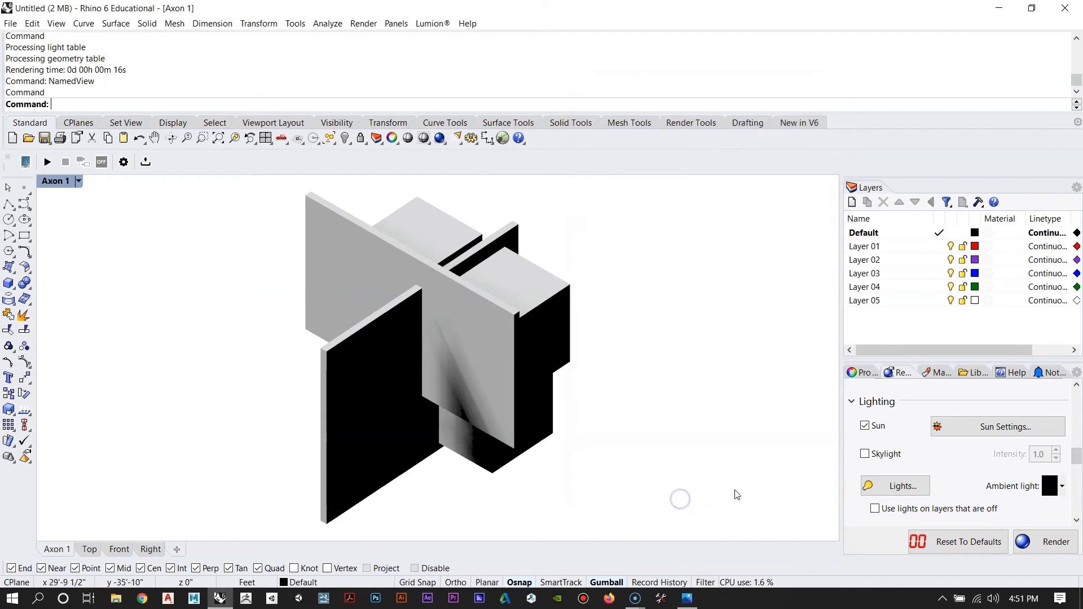
Step: Render Axon 1 with the sun lighting and, while saving it, create a Desktop folder named Shadow Renderings
left_click(1045, 545)
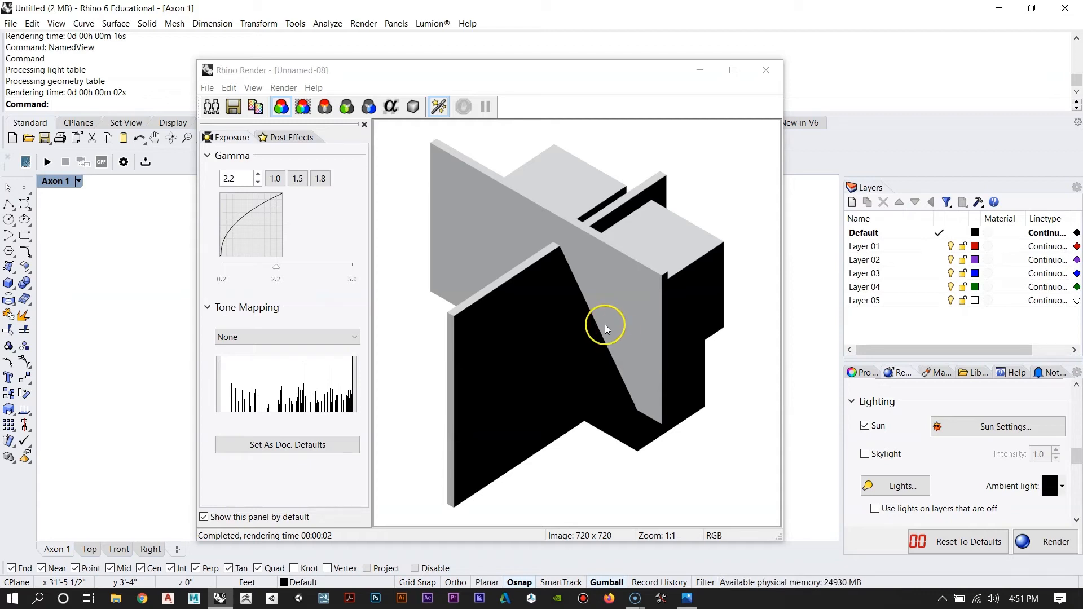
left_click(233, 106)
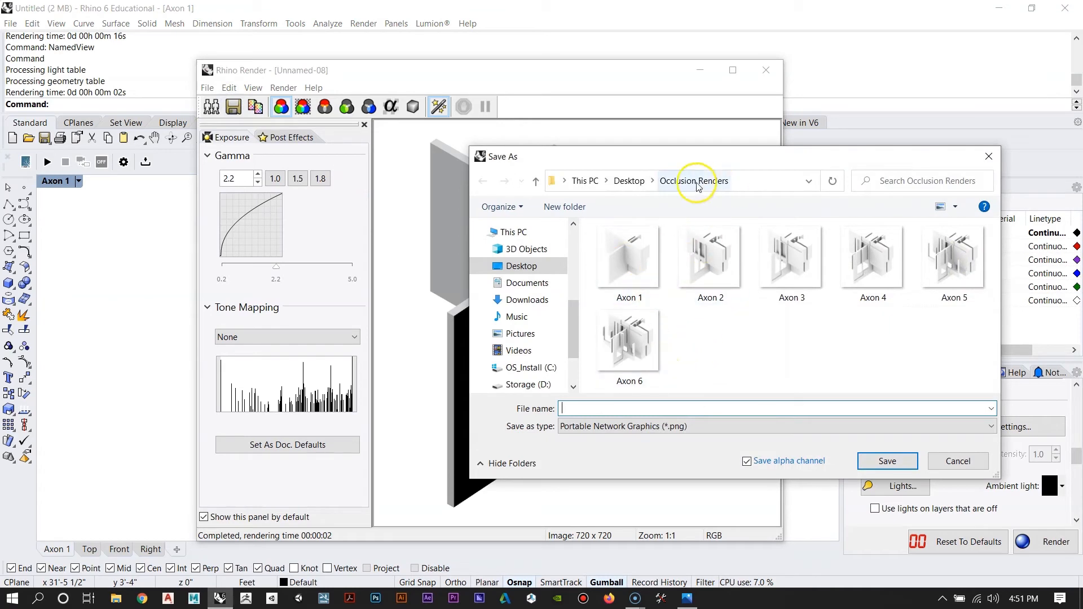
left_click(629, 181)
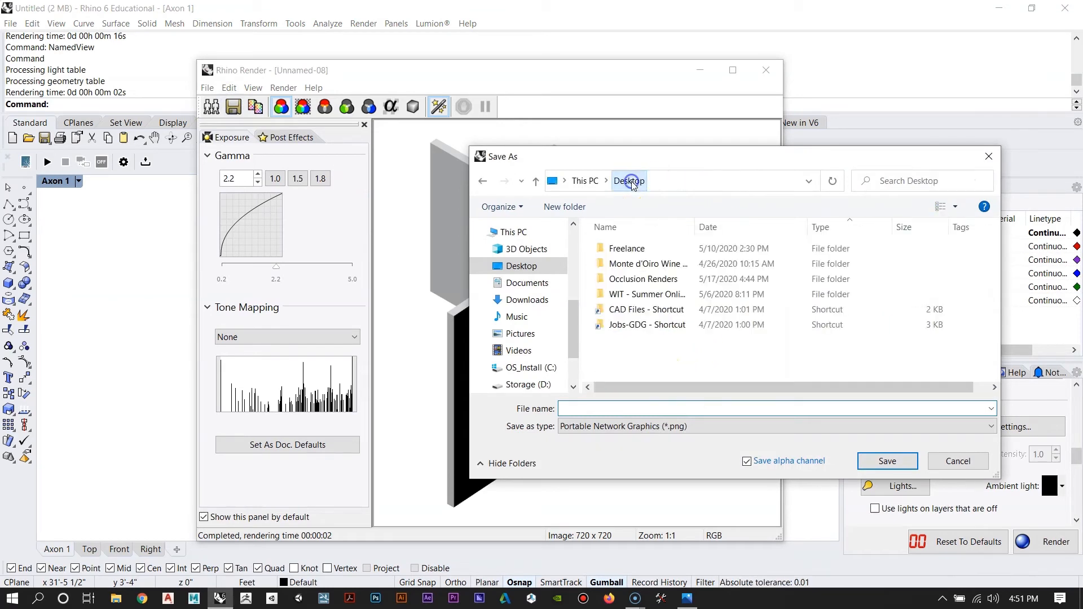
right_click(638, 353)
mouse_move(722, 505)
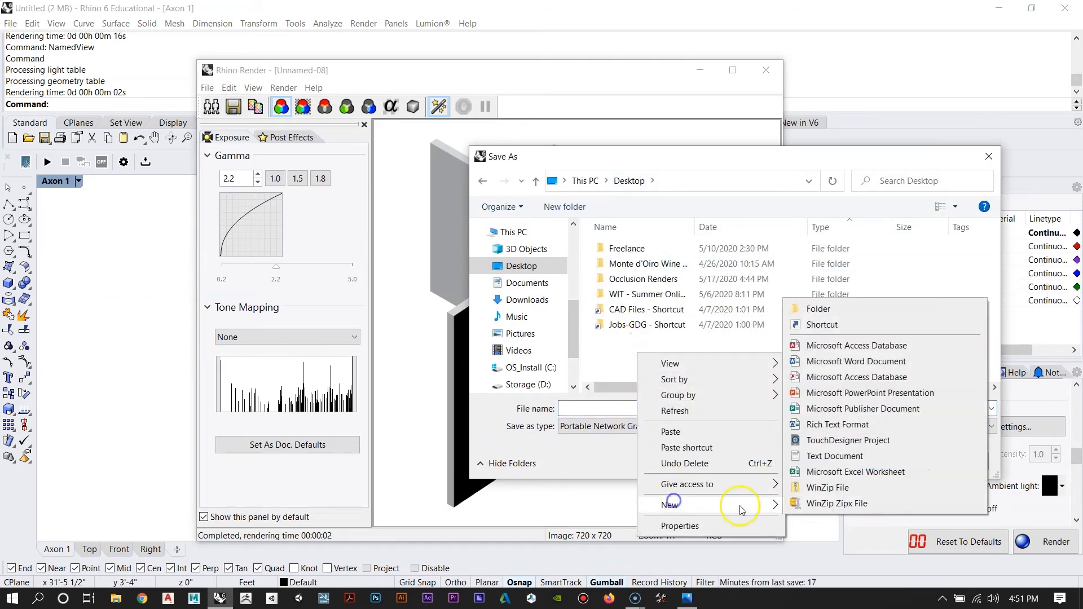
left_click(829, 309)
type("Shadow Renderings")
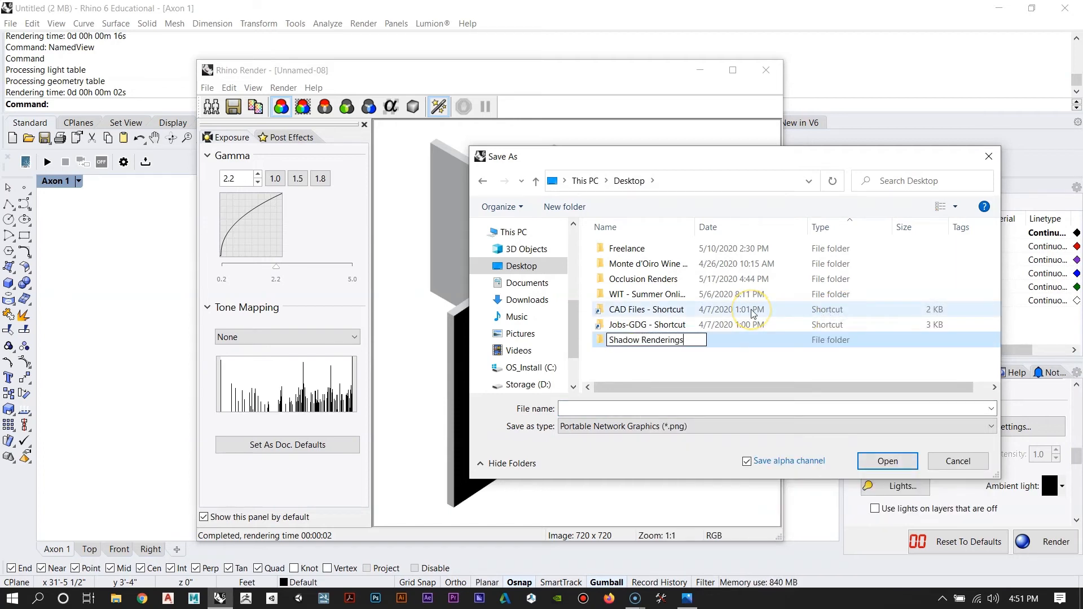
left_click(731, 366)
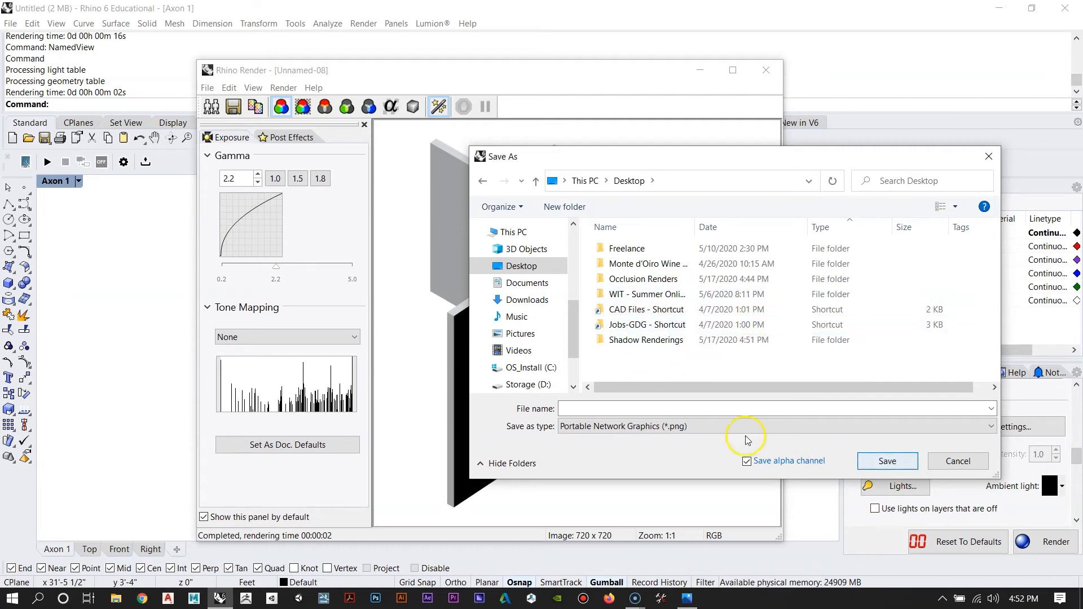
Step: Save the rendering as the PNG Axon 1 in Shadow Renderings and close its render window
double_click(685, 340)
left_click(633, 408)
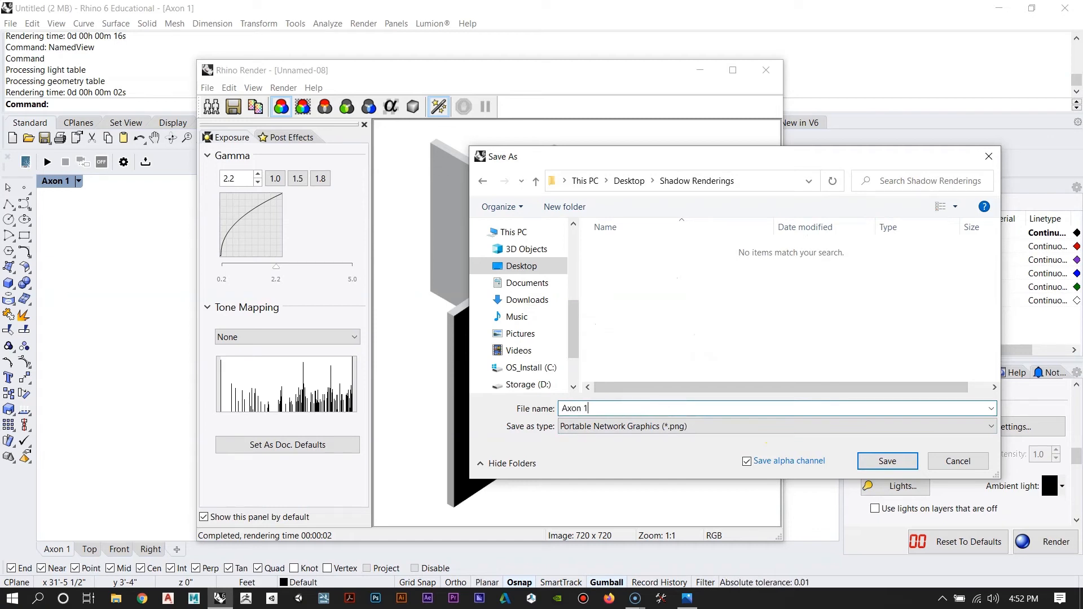
key("Return")
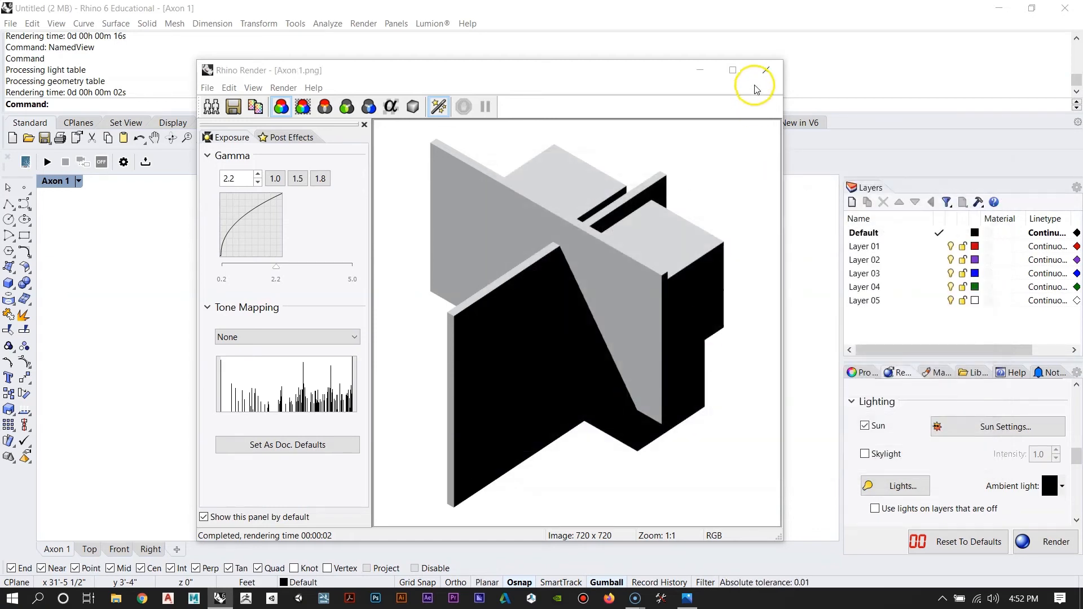
left_click(766, 71)
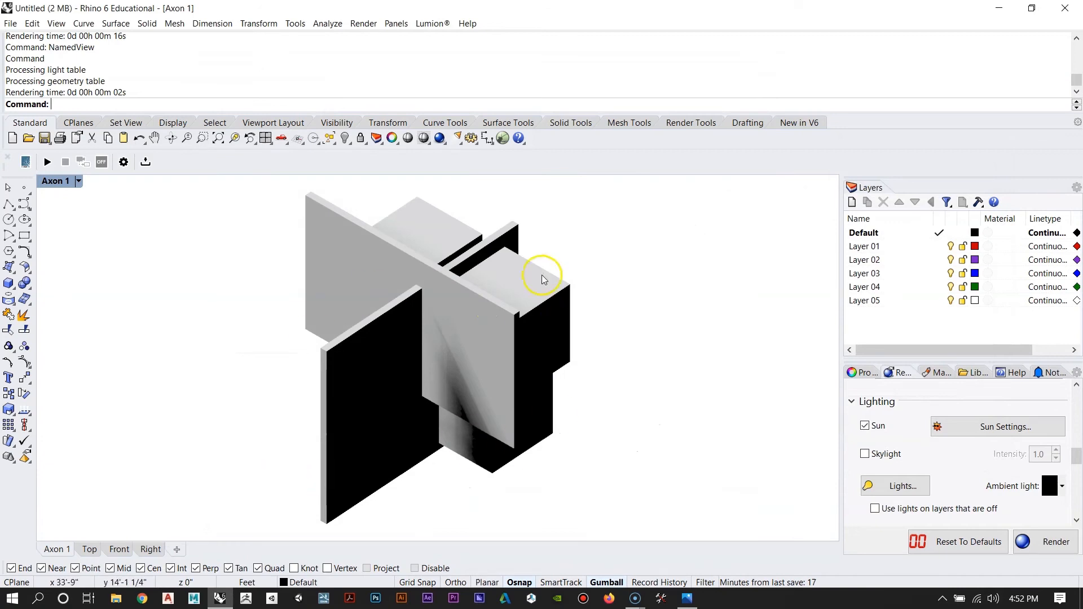
Step: Restore the named view Axon 2 and render it with the sun shadows
type("Name")
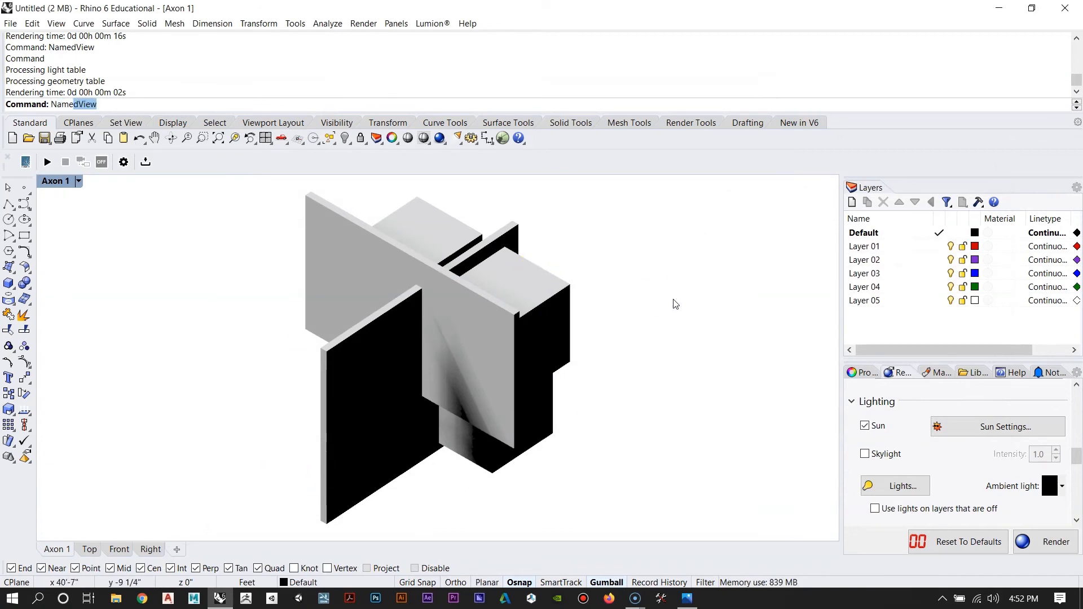
type("d")
key("Return")
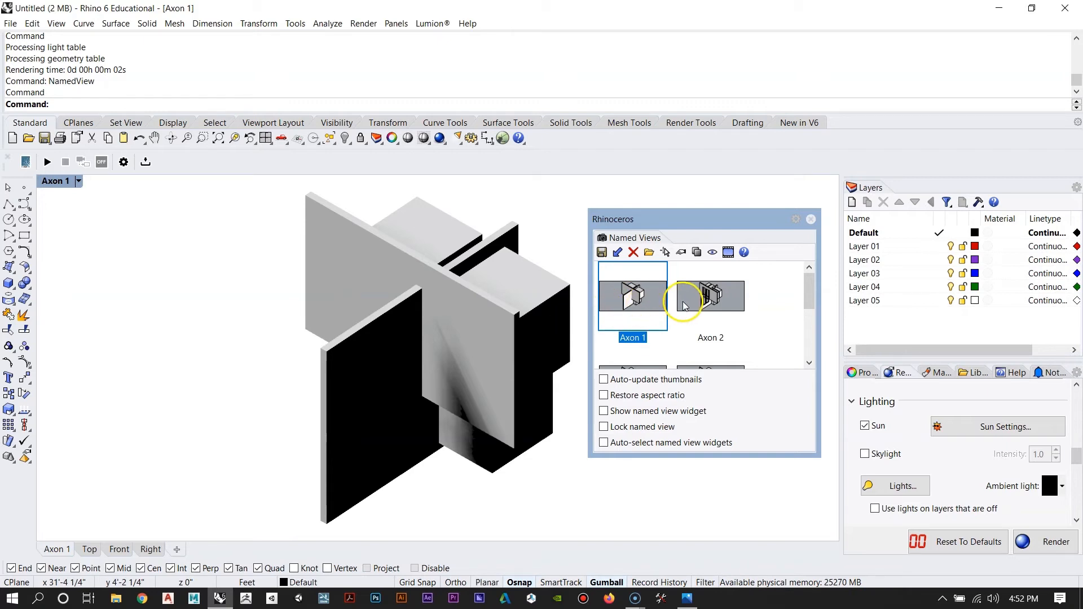
double_click(709, 294)
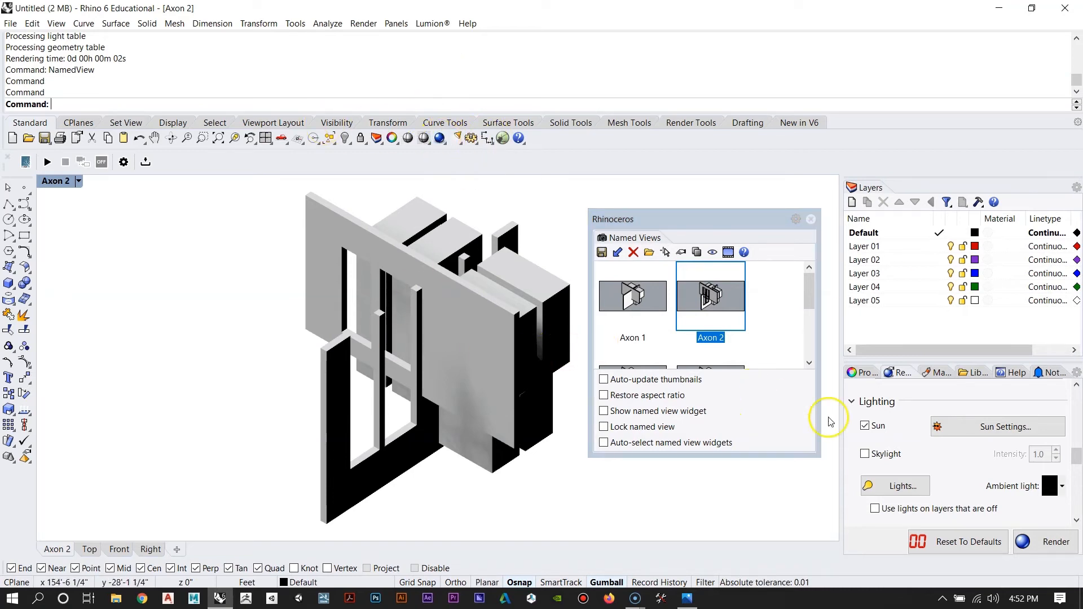
left_click(1046, 546)
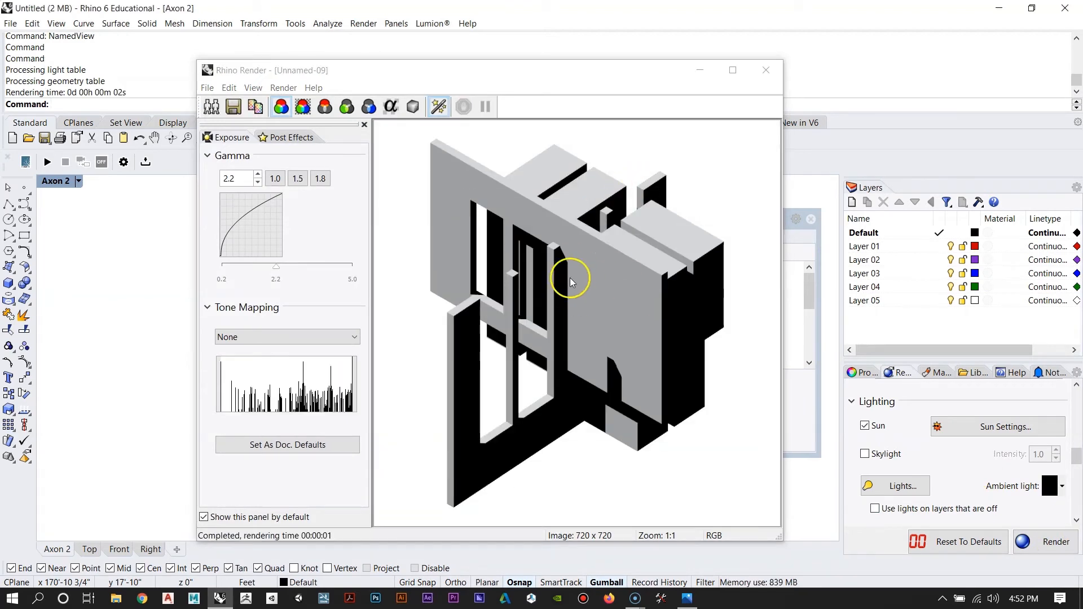
Step: Save the Axon 2 rendering as the PNG Axon 2 in the Shadow Renderings folder
left_click(233, 106)
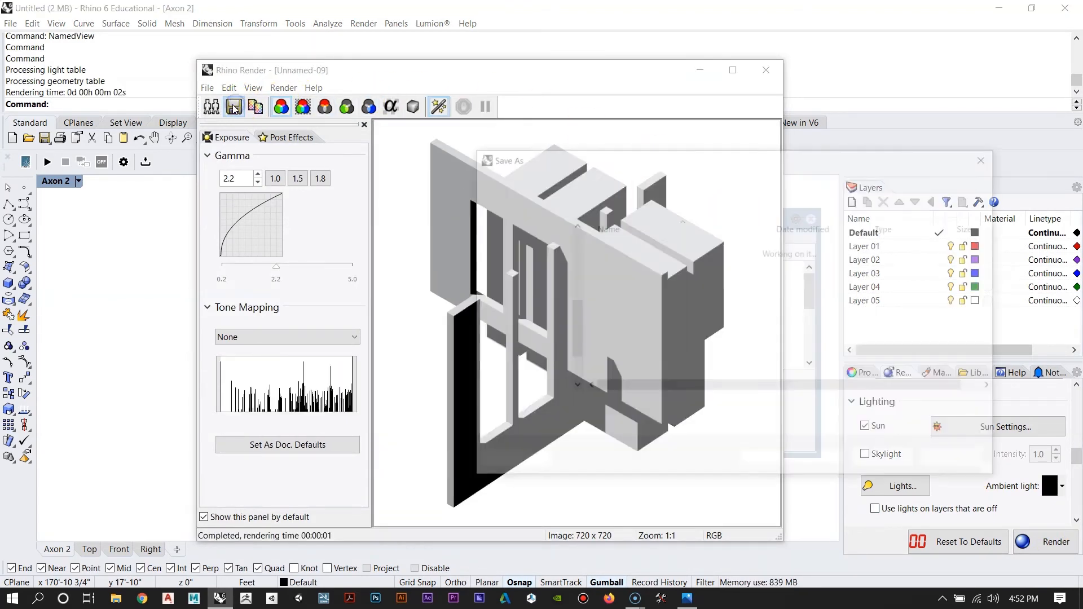
type("Axon 2")
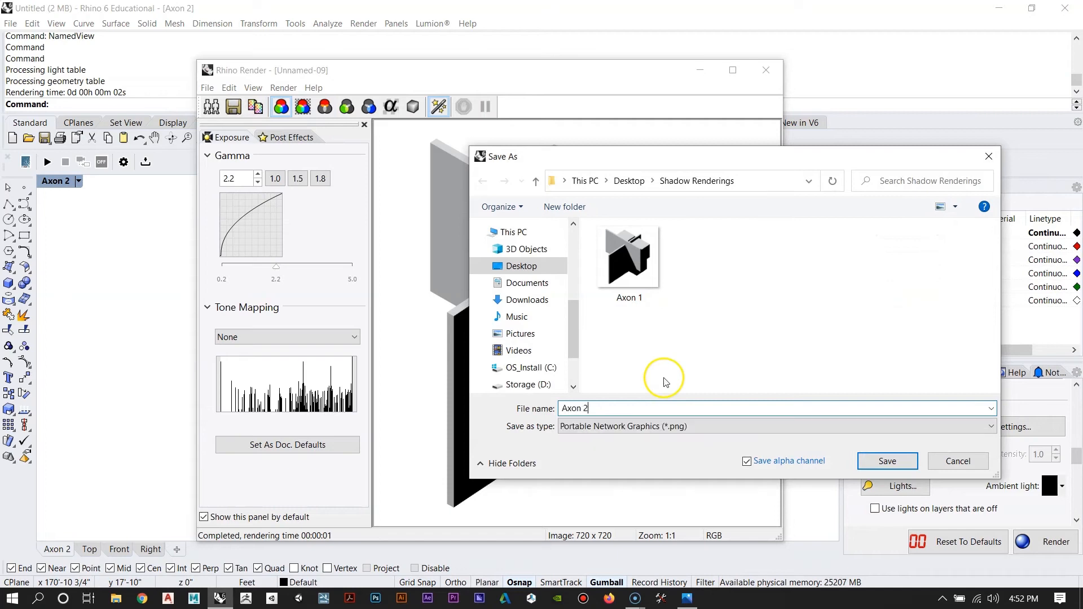
key("Return")
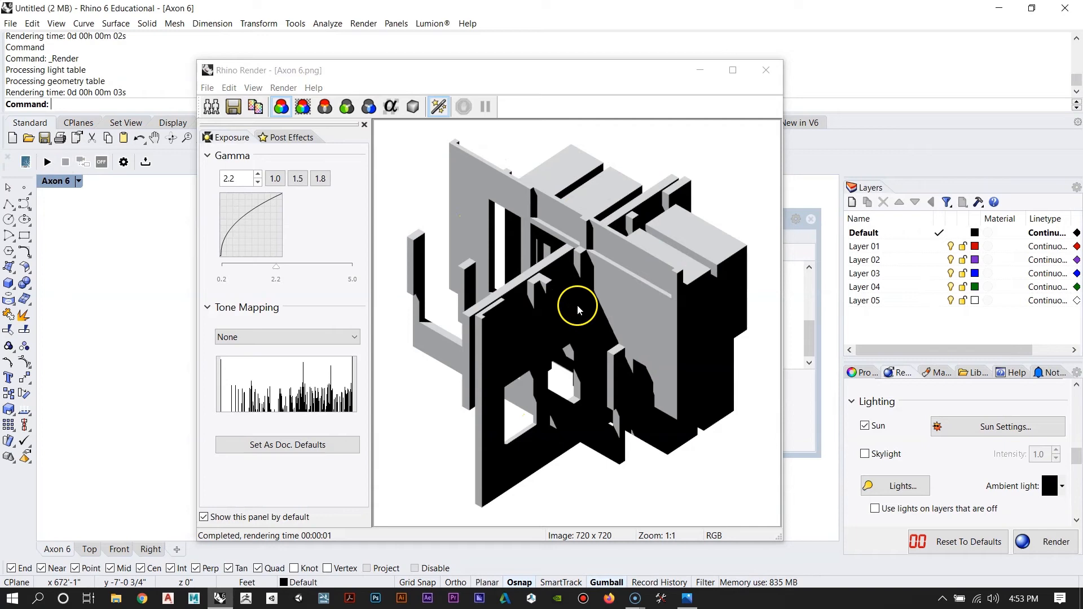
Step: Close the Axon 6 rendering and the named views window, and reset all render settings to their defaults
left_click(766, 72)
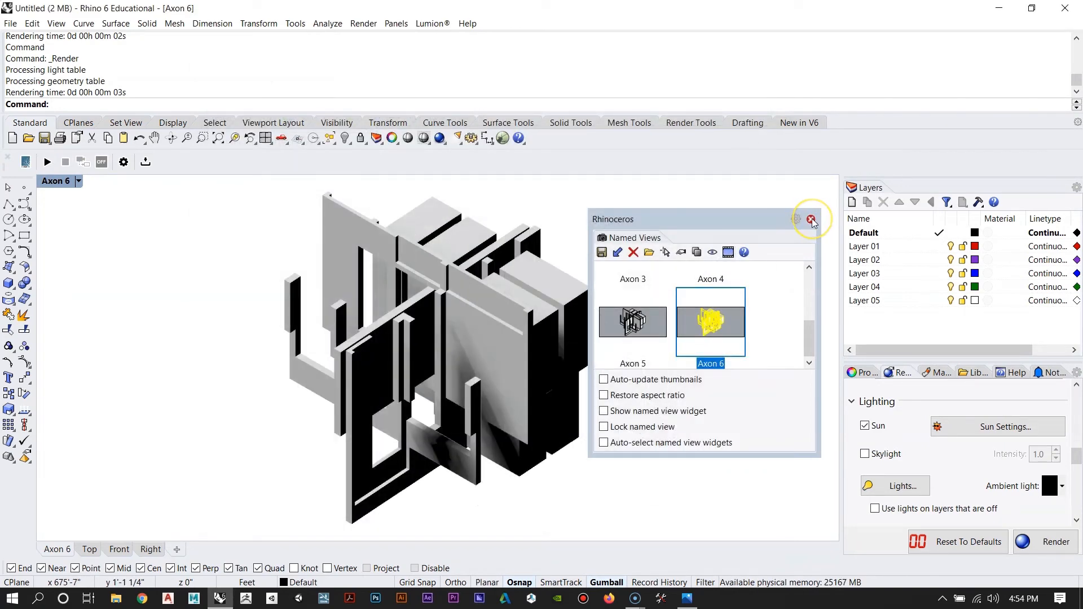
left_click(810, 220)
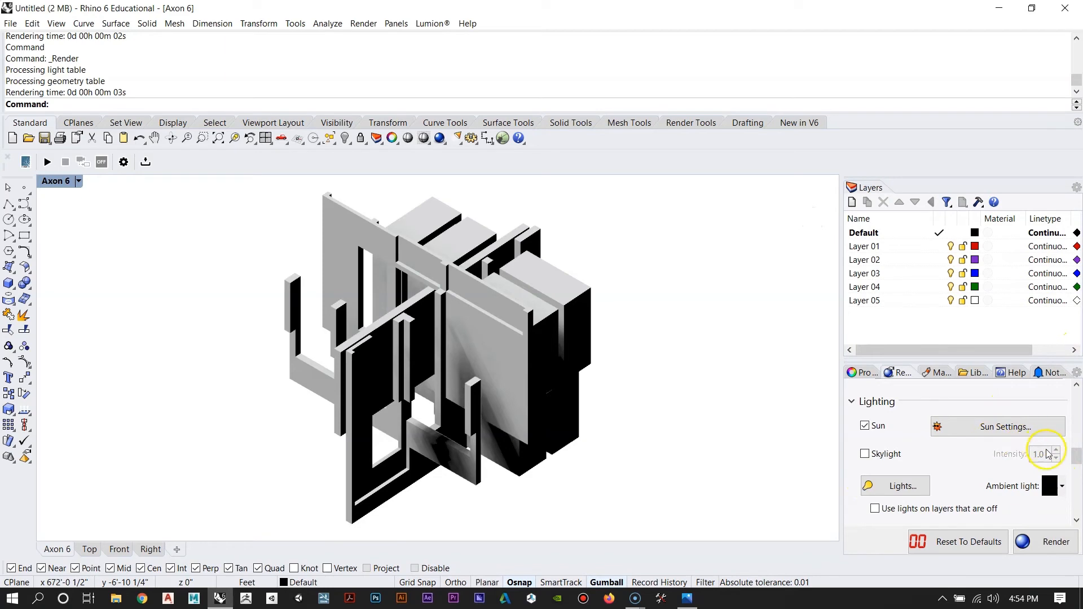
left_click_drag(1077, 455, 1078, 456)
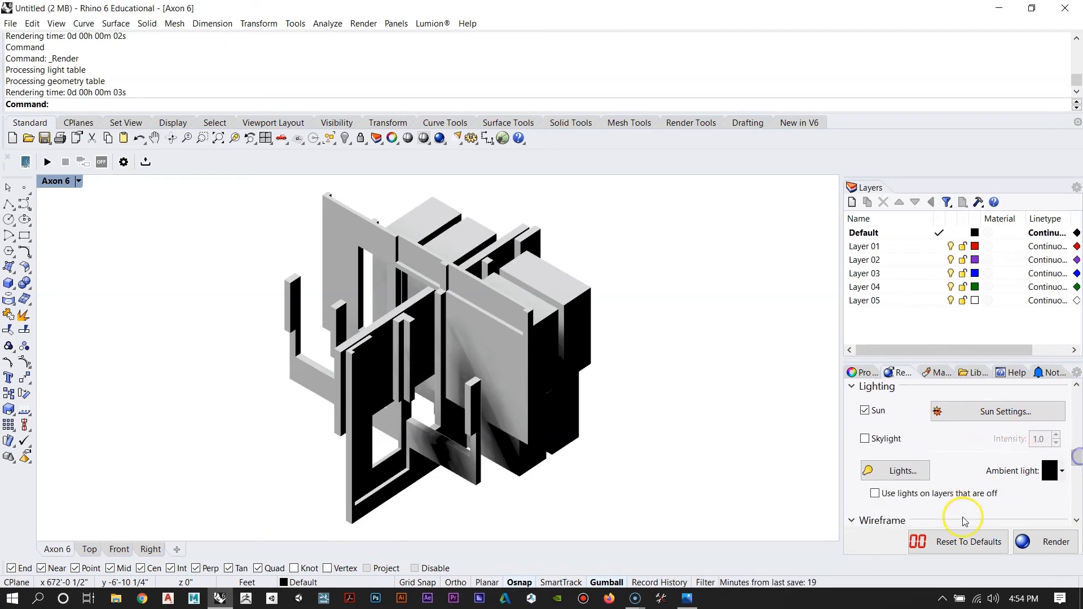
left_click(961, 542)
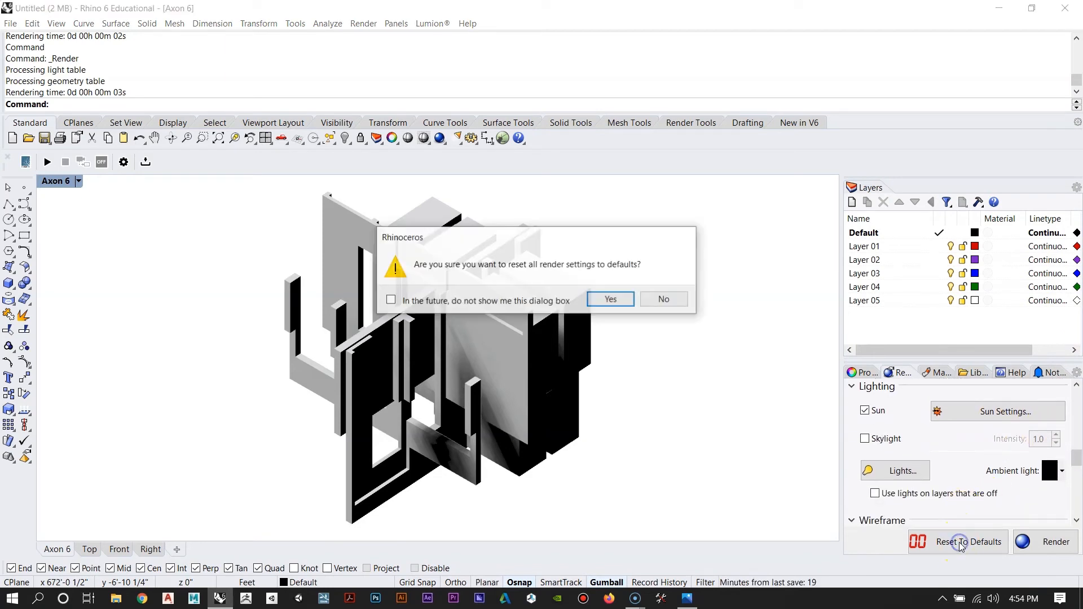
left_click(611, 299)
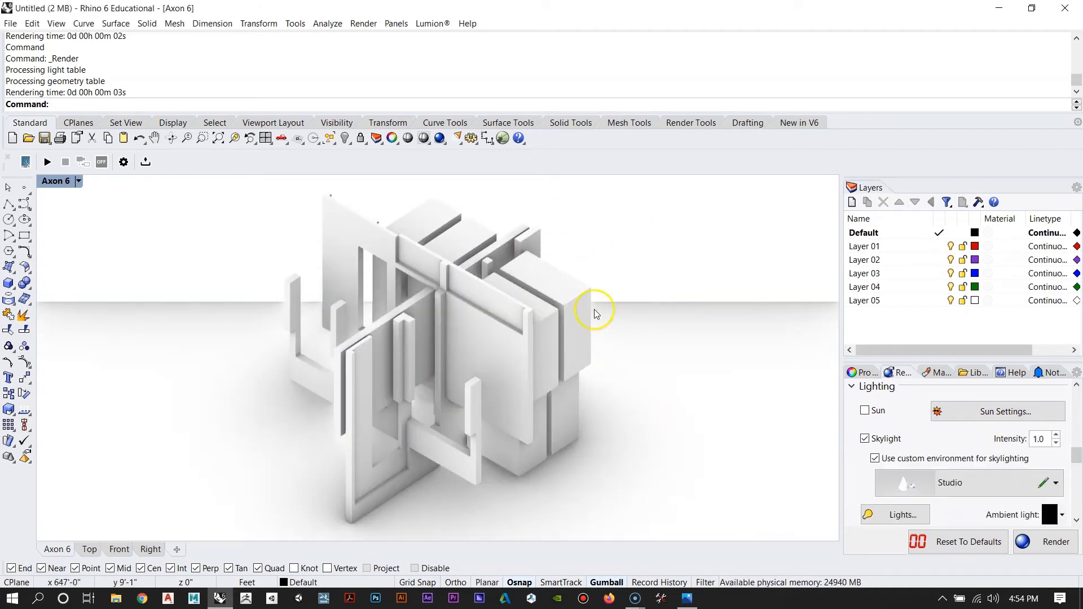
Step: Turn off the ground plane in the render settings
mouse_move(1077, 445)
left_mouse_down()
mouse_move(1079, 511)
mouse_move(1078, 435)
left_mouse_up()
left_click(865, 498)
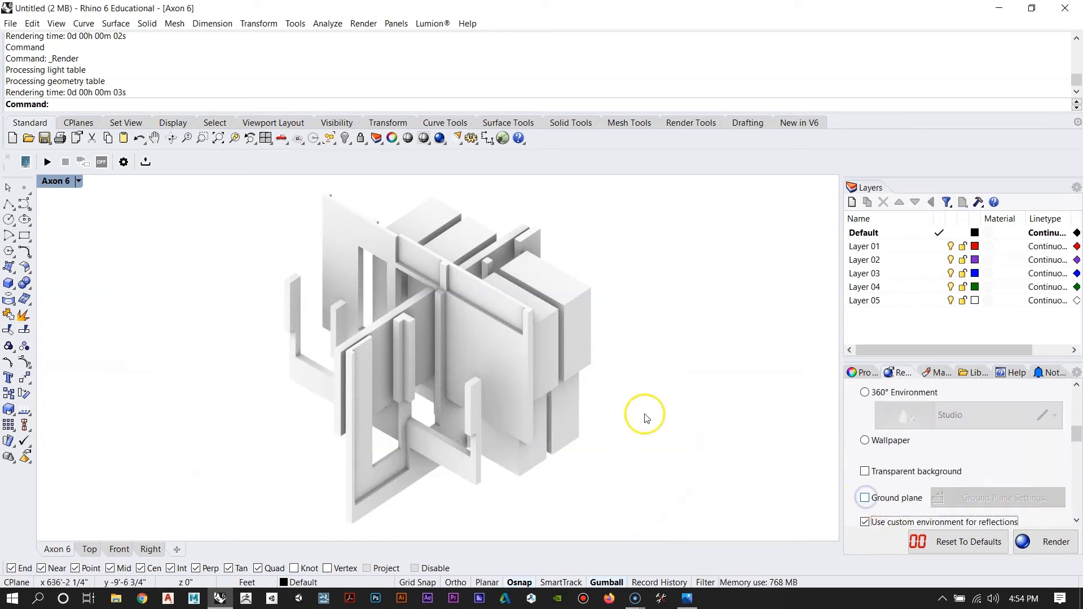
left_click_drag(1078, 435, 1077, 387)
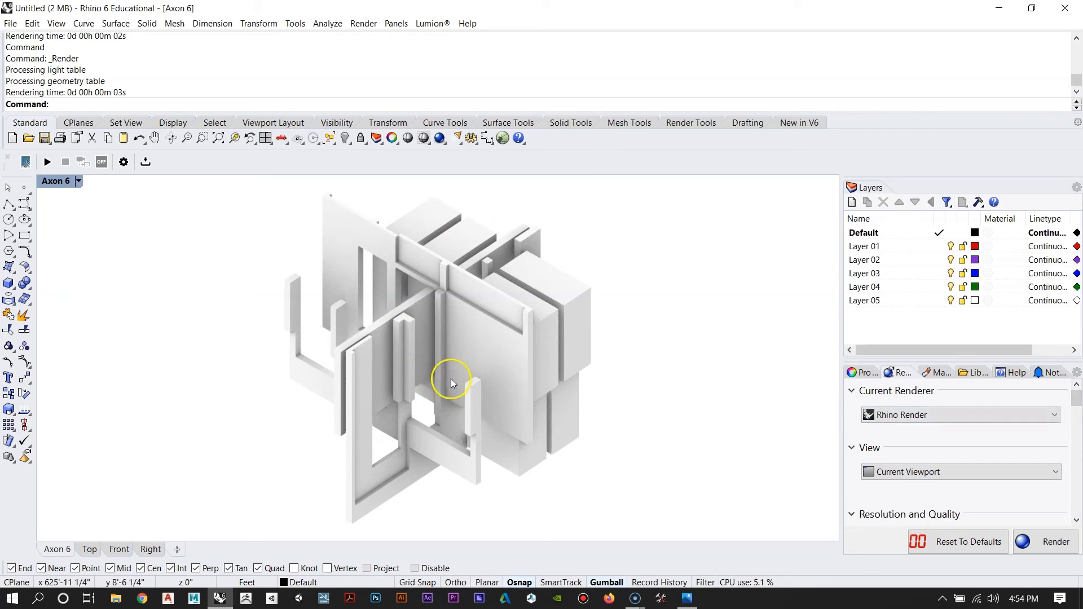
Step: Select the long wall with the window openings and create a new Paint material
left_click(859, 373)
left_click(892, 374)
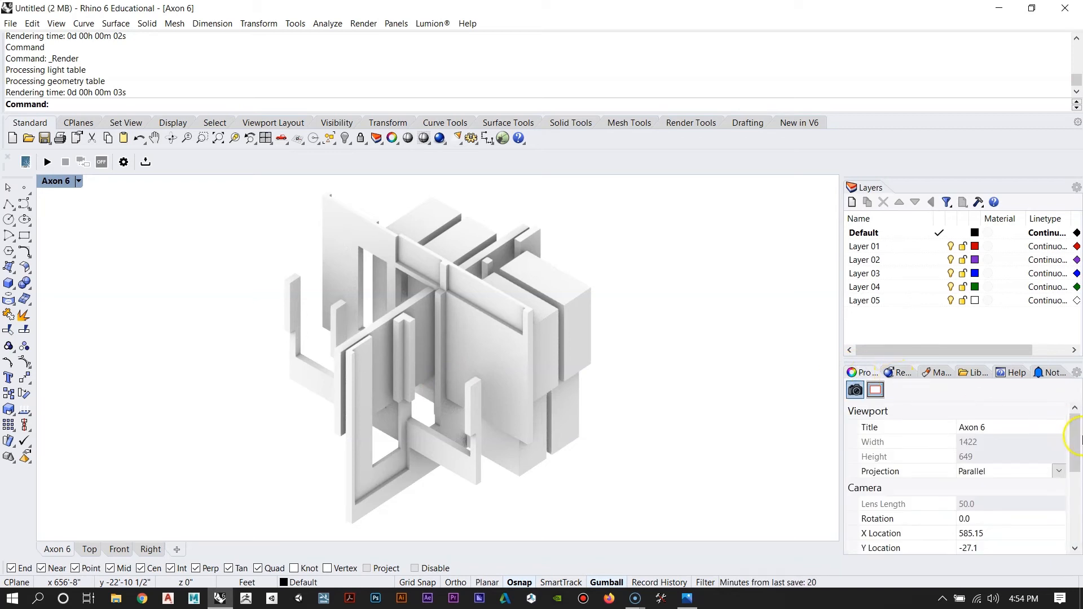
left_click(940, 373)
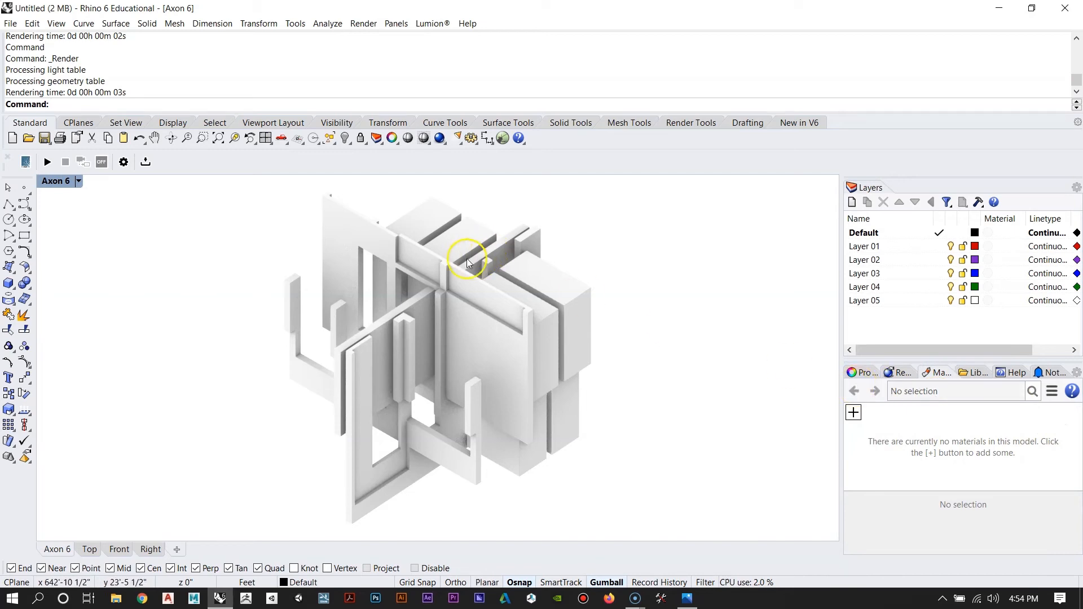
left_click(367, 229)
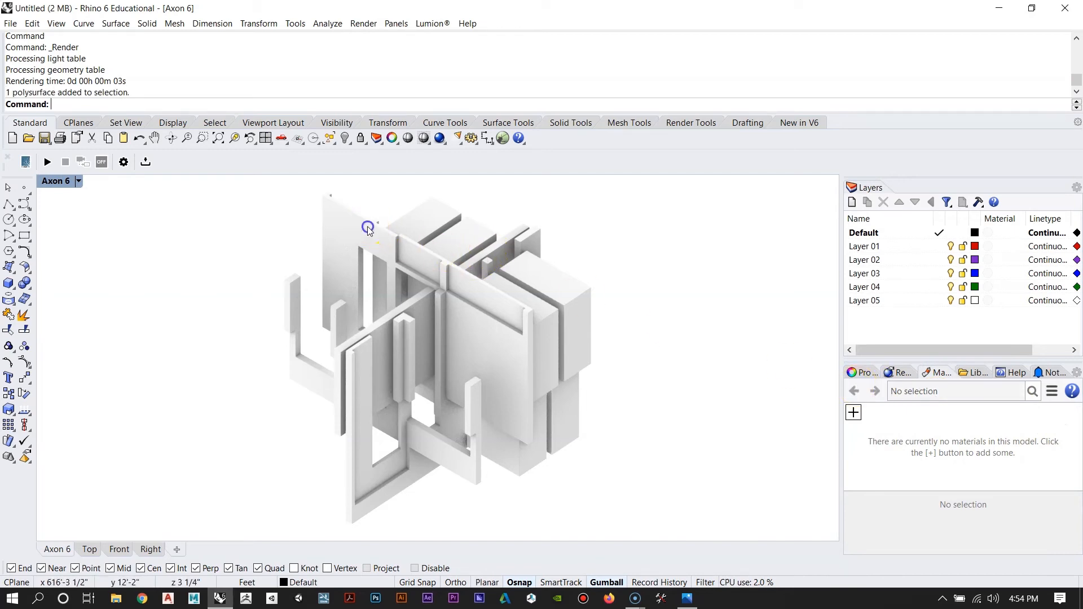
left_click(853, 412)
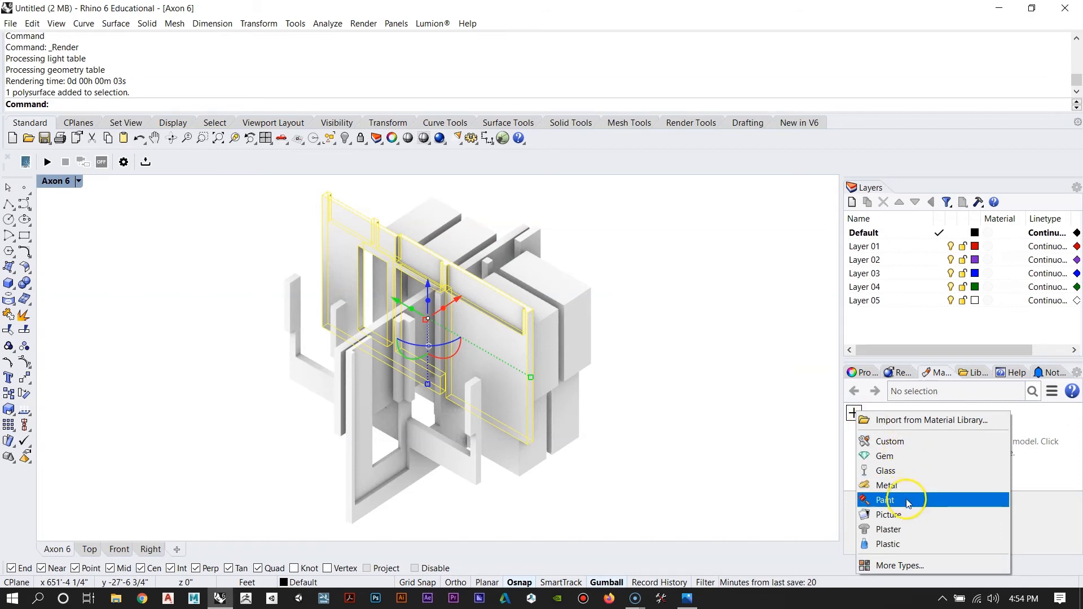
left_click(916, 468)
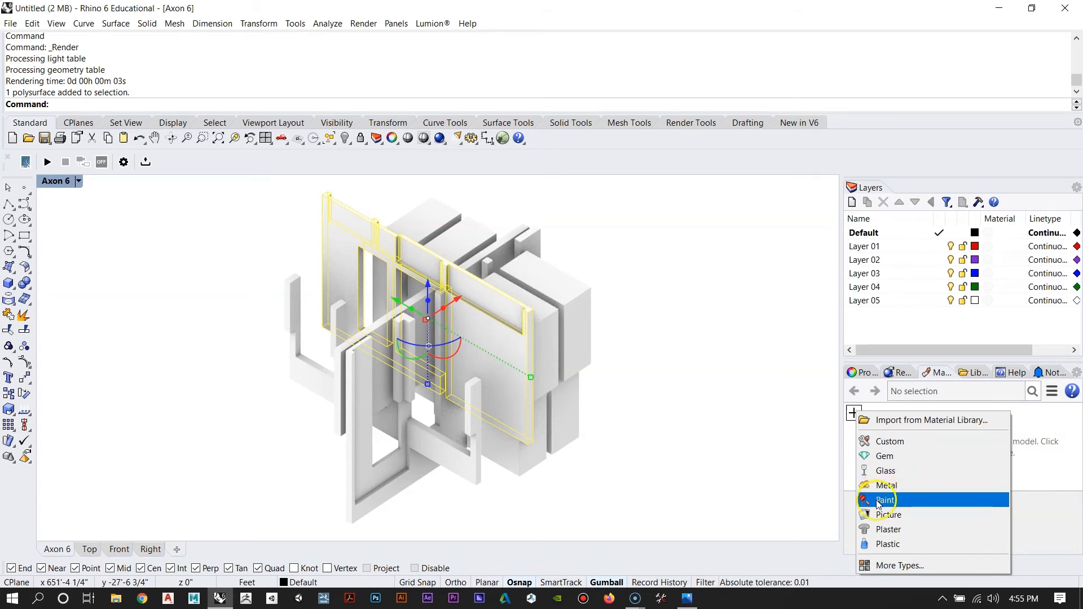
left_click(896, 501)
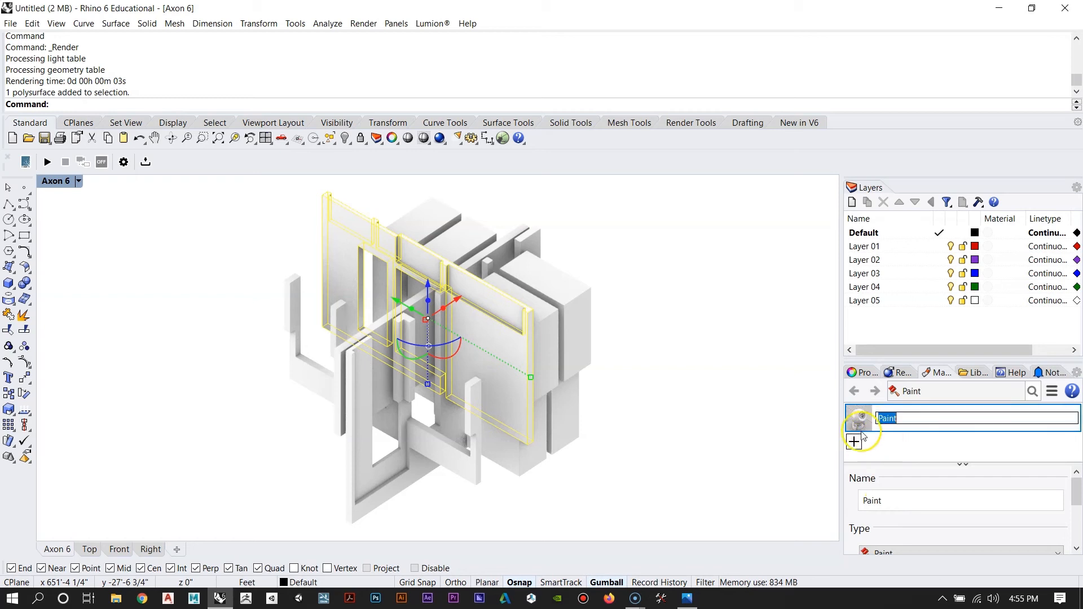
Step: Set the Paint material's color to a fully saturated bright red with hue 0
left_click_drag(1077, 489, 1079, 516)
left_click(1005, 521)
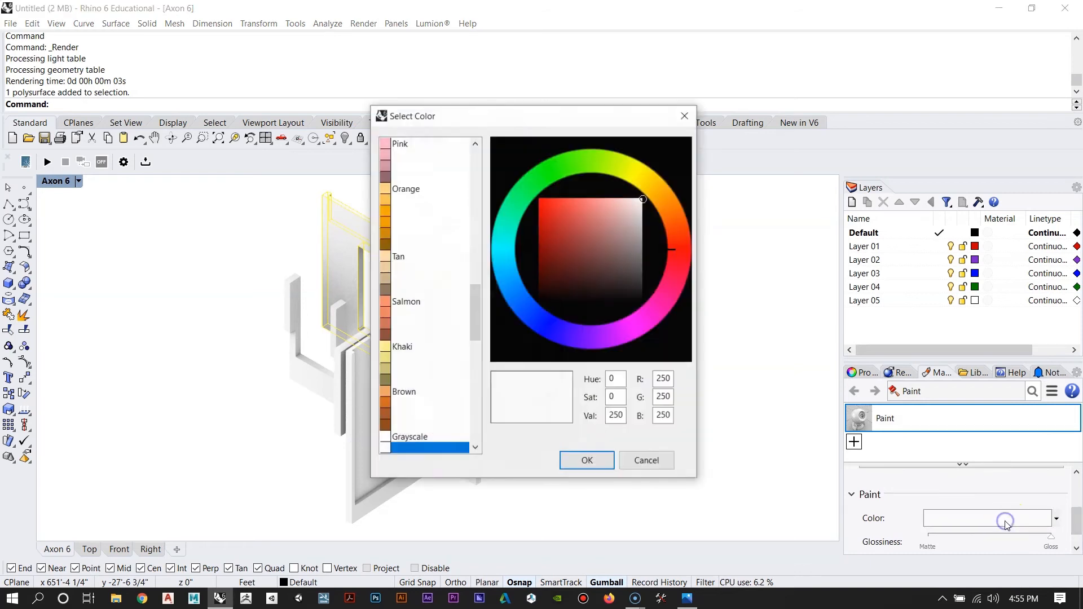
left_click_drag(548, 239, 539, 210)
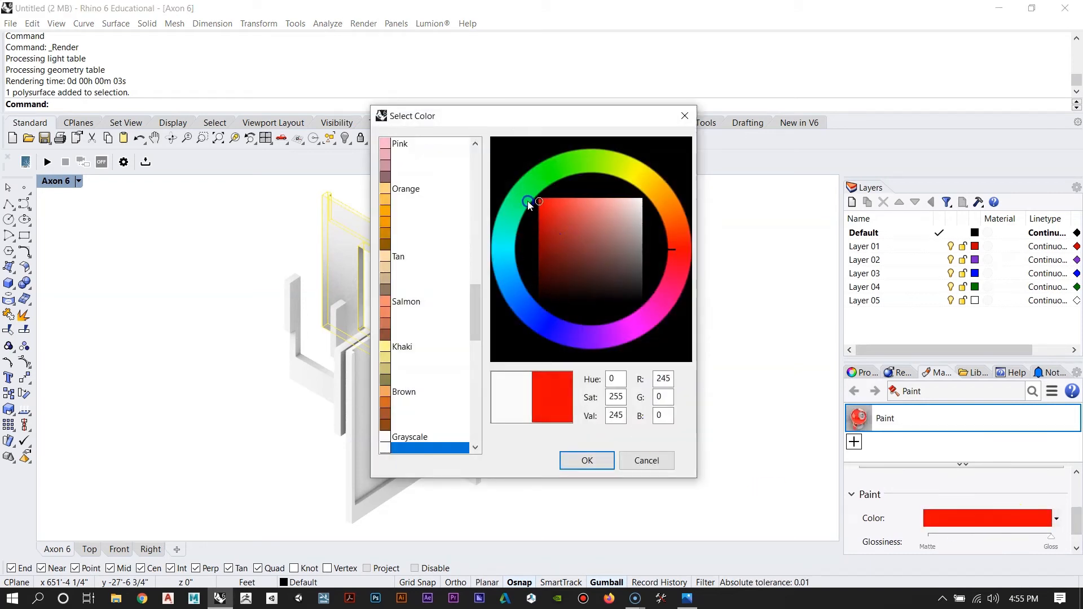
left_click(585, 460)
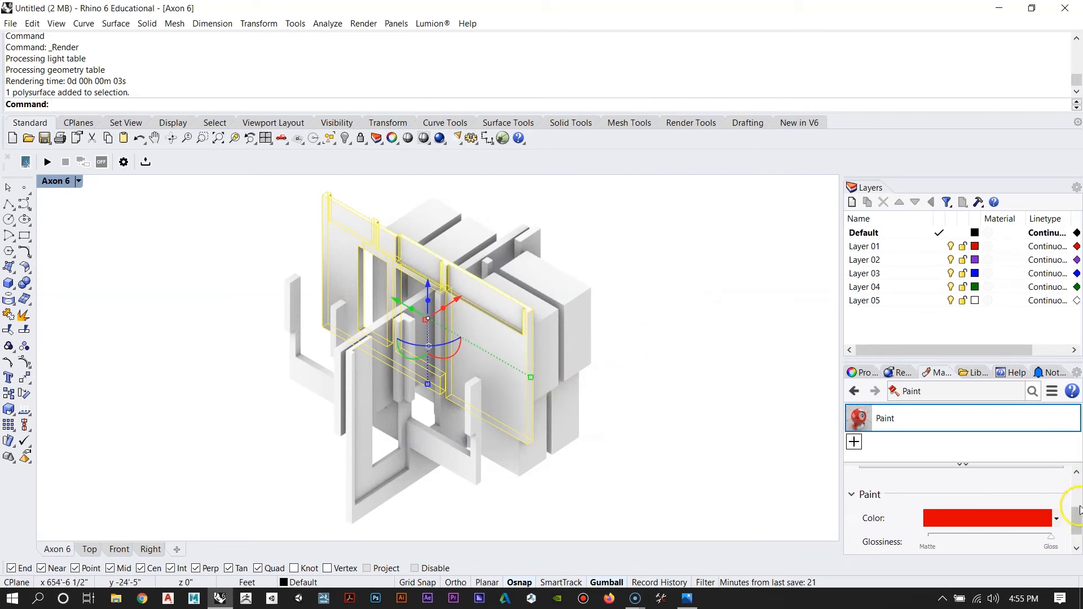
scroll(1078, 477, "up", 3)
scroll(1078, 477, "down", 3)
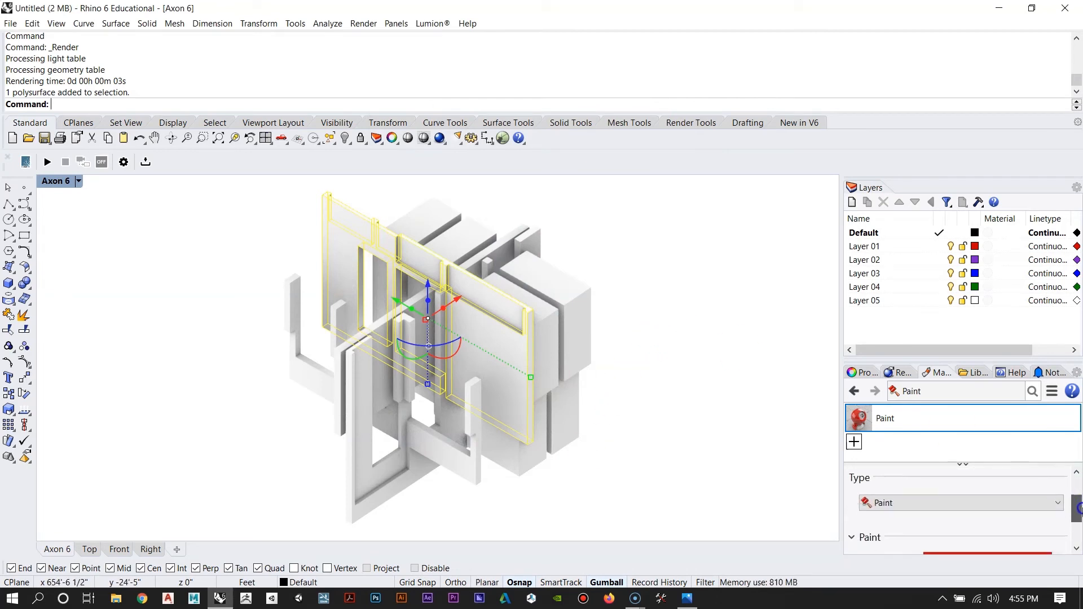
Step: Assign the red Paint material to the long wall with the window openings and clear the selection
left_click(697, 420)
left_click(482, 354)
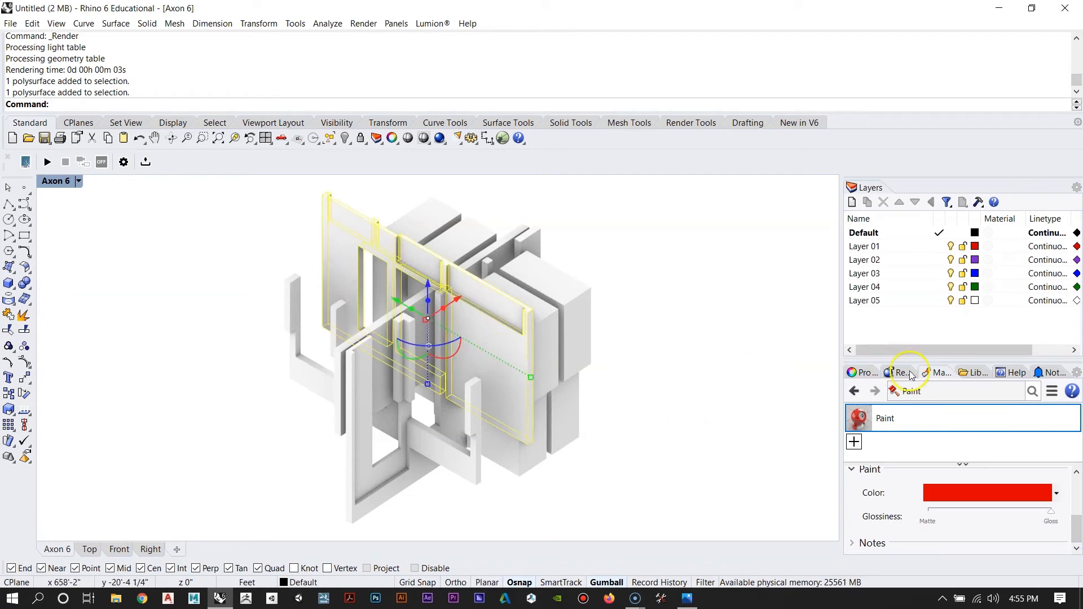
right_click(921, 417)
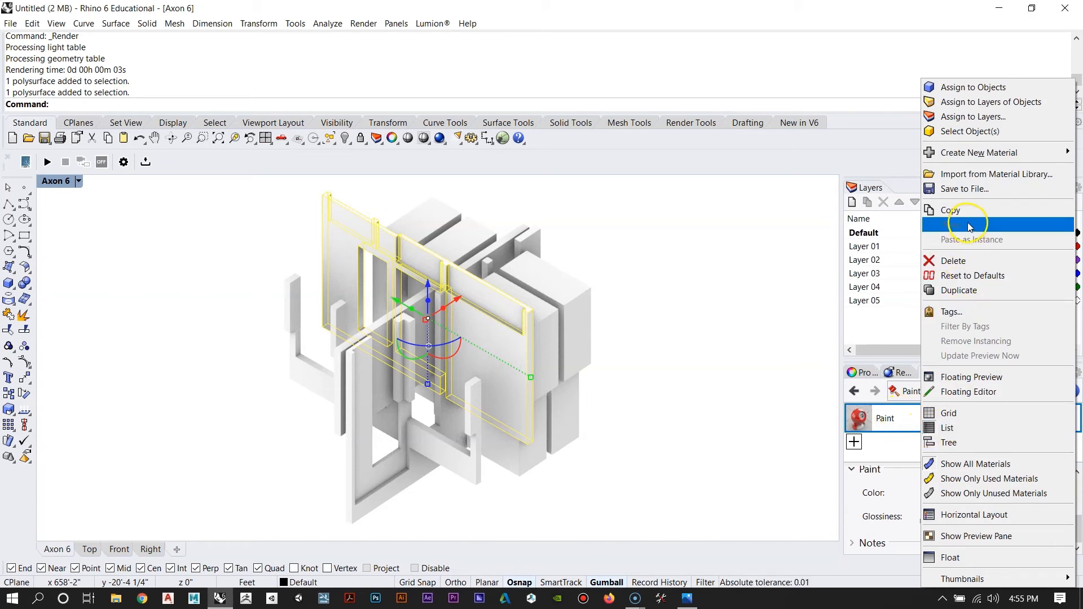
left_click(973, 92)
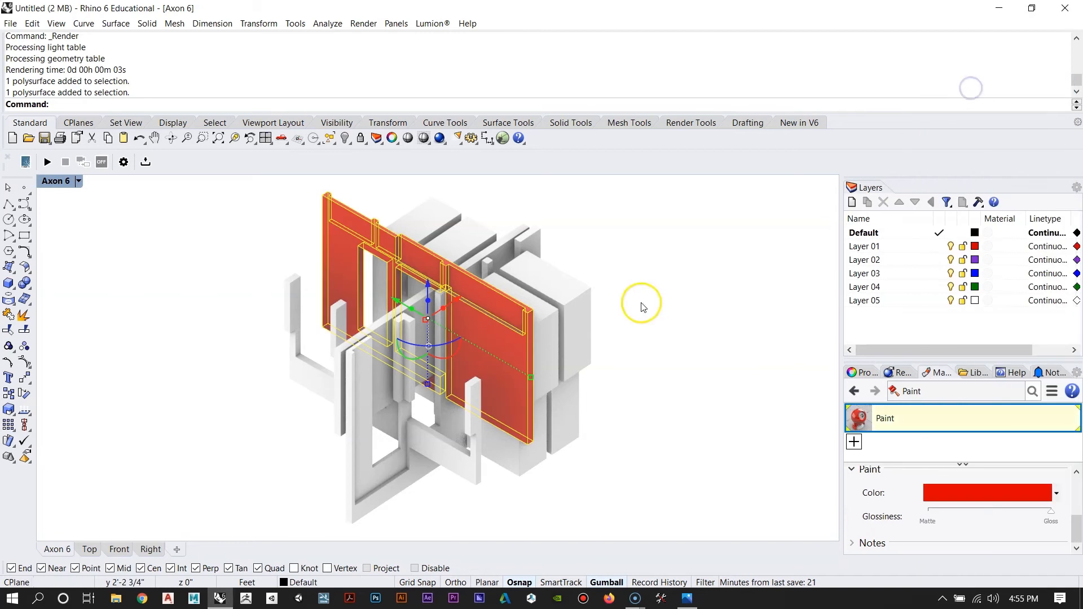
left_click(453, 265)
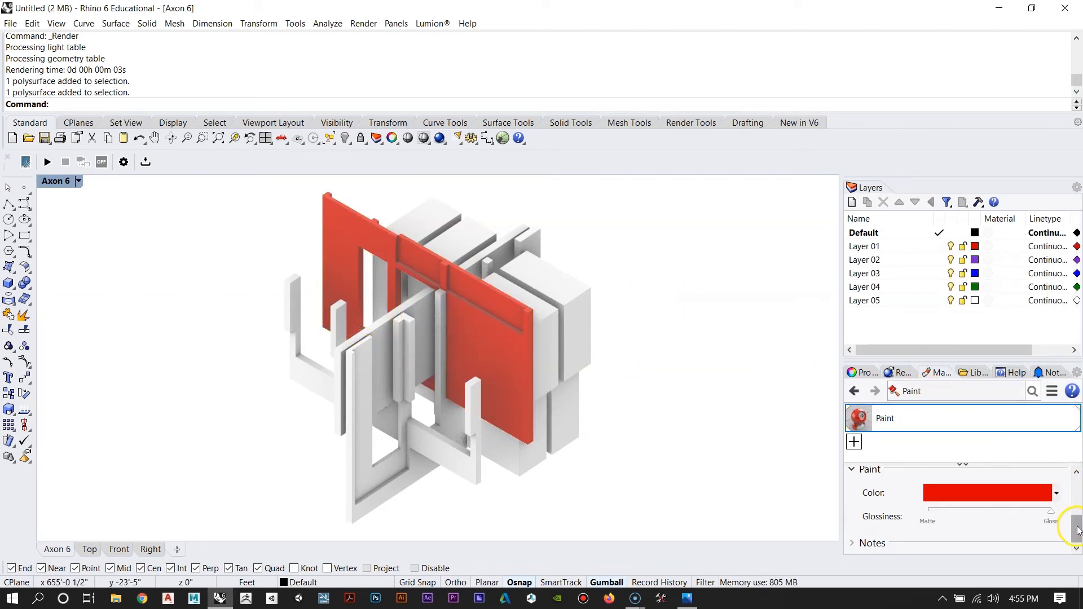
left_click_drag(1076, 522, 1078, 484)
left_click(853, 442)
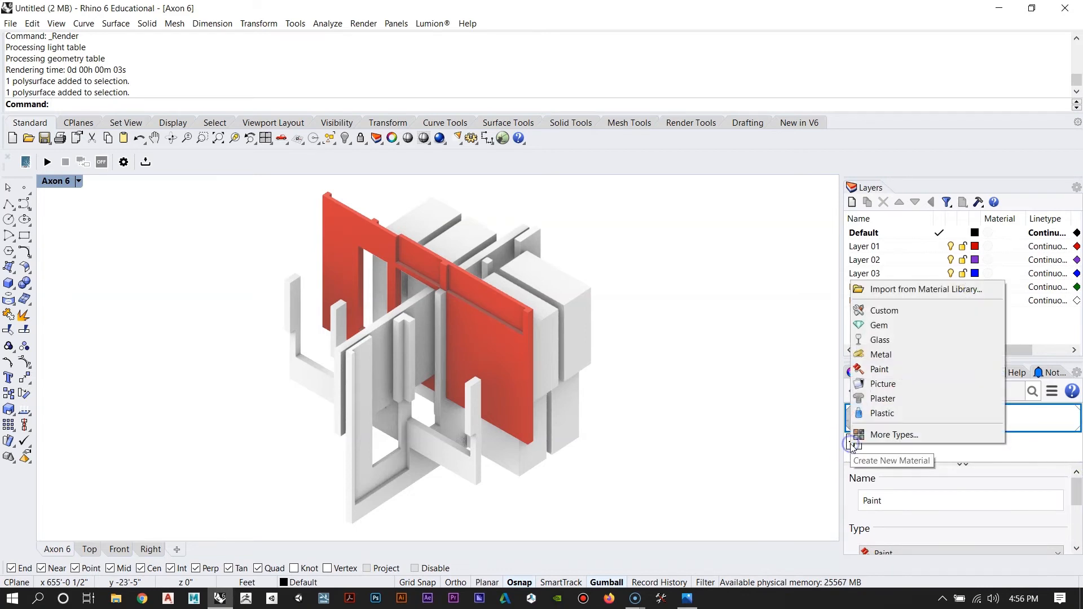
left_click(771, 463)
left_click(886, 416)
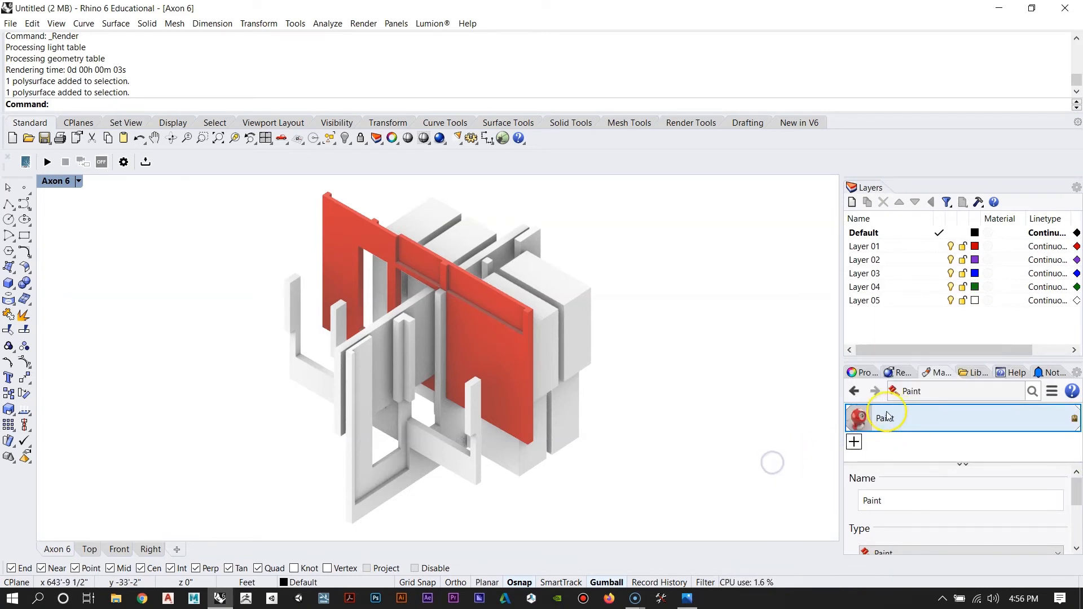
mouse_move(1076, 491)
left_mouse_down()
mouse_move(1077, 525)
mouse_move(1080, 465)
left_mouse_up()
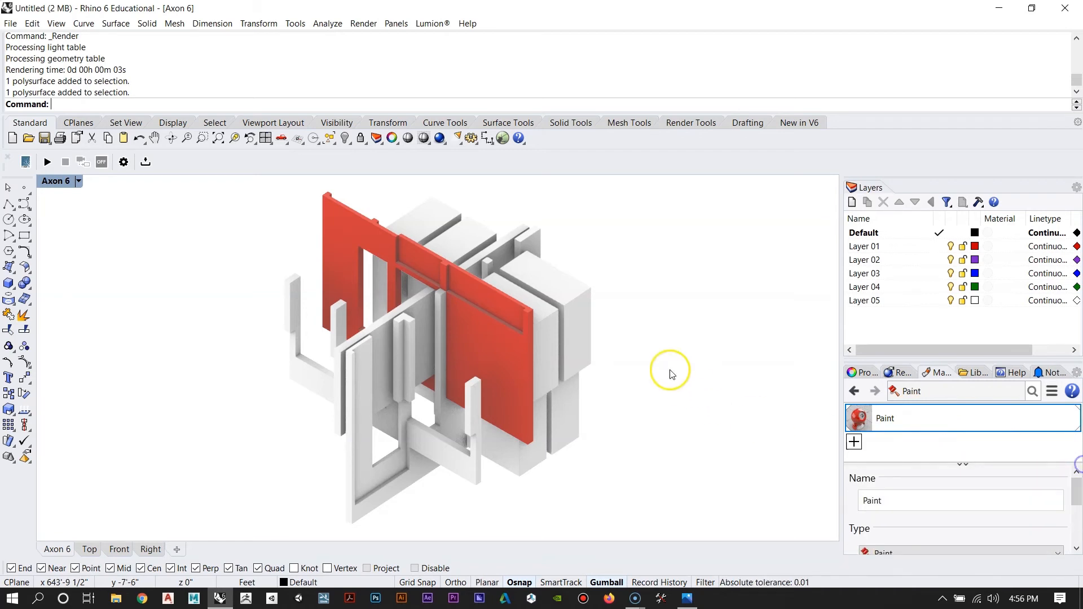
Step: Repeat the assignment of the red Paint material to the same long wall and deselect it
left_click(494, 337)
right_click(912, 417)
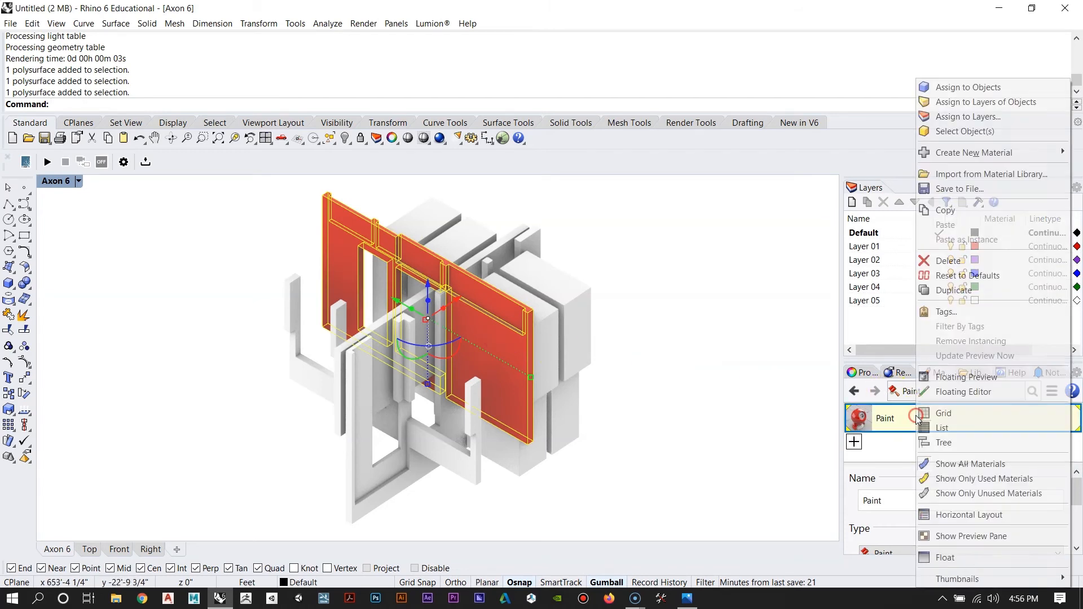
left_click(966, 88)
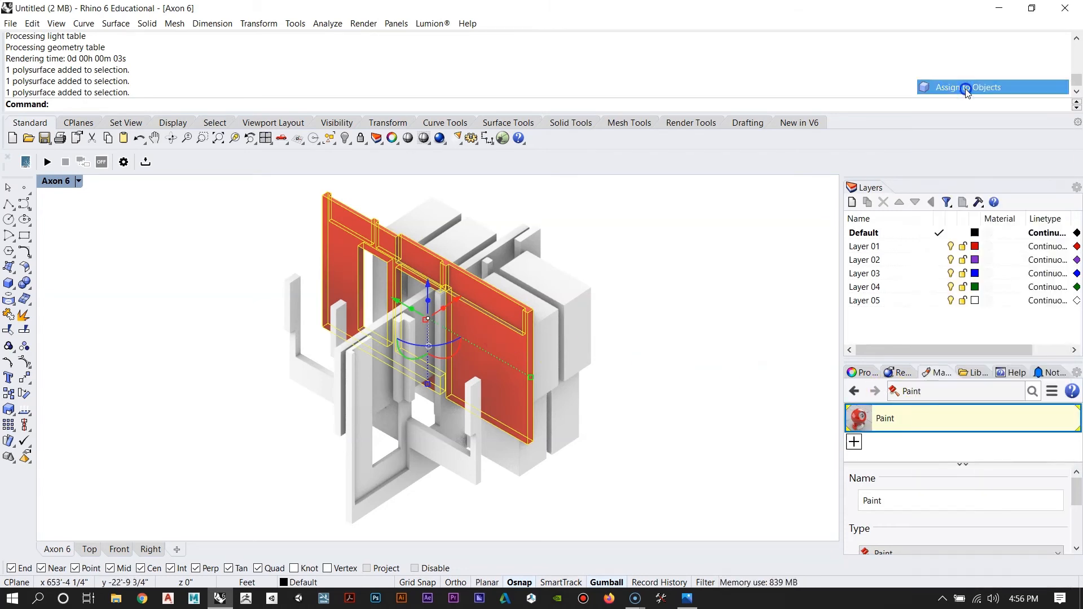
left_click(733, 249)
Step: Lower the red Paint material's glossiness slightly below full gloss, and change the material type to Metal
left_click_drag(1067, 481, 1077, 541)
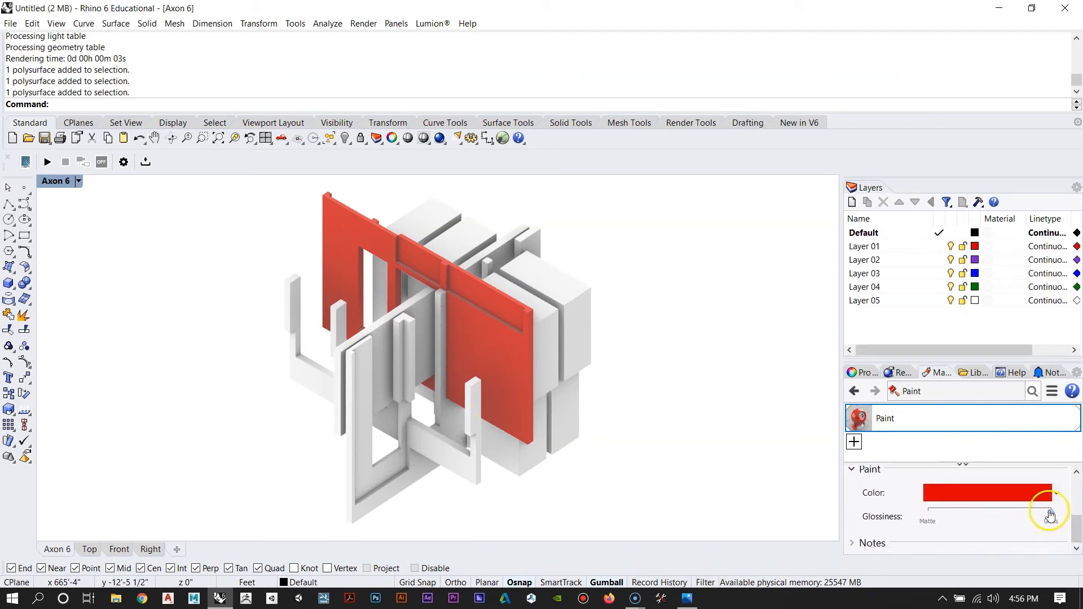
mouse_move(953, 530)
left_mouse_down()
mouse_move(921, 527)
mouse_move(948, 516)
mouse_move(1076, 522)
mouse_move(1079, 508)
left_mouse_up()
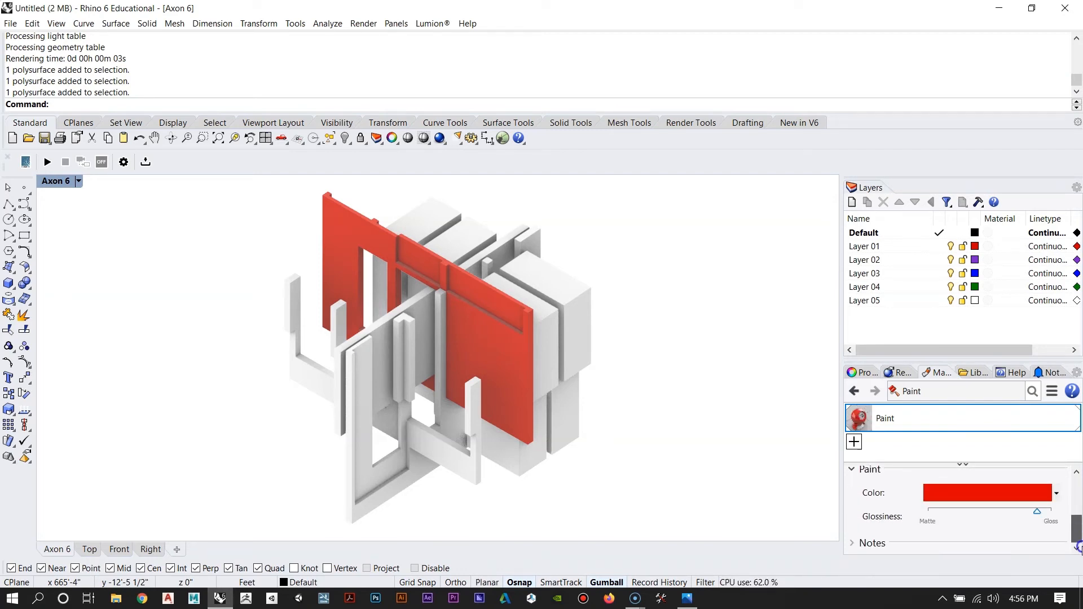
left_click(1003, 508)
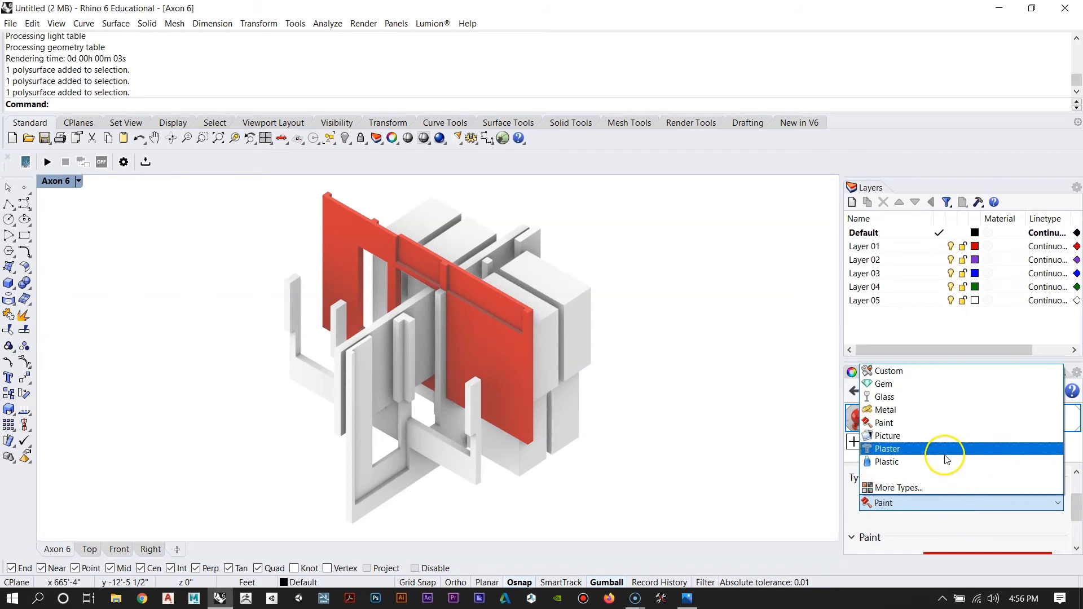
left_click(944, 410)
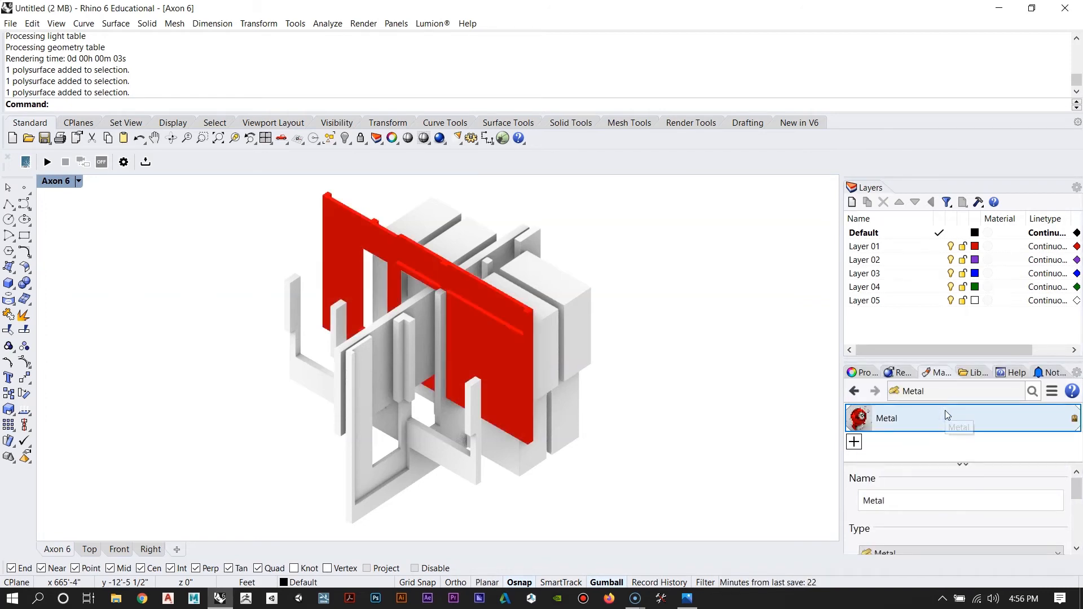
Step: Adjust the polish of the red Metal material and change the material type back to Paint
left_click_drag(1076, 488, 1054, 523)
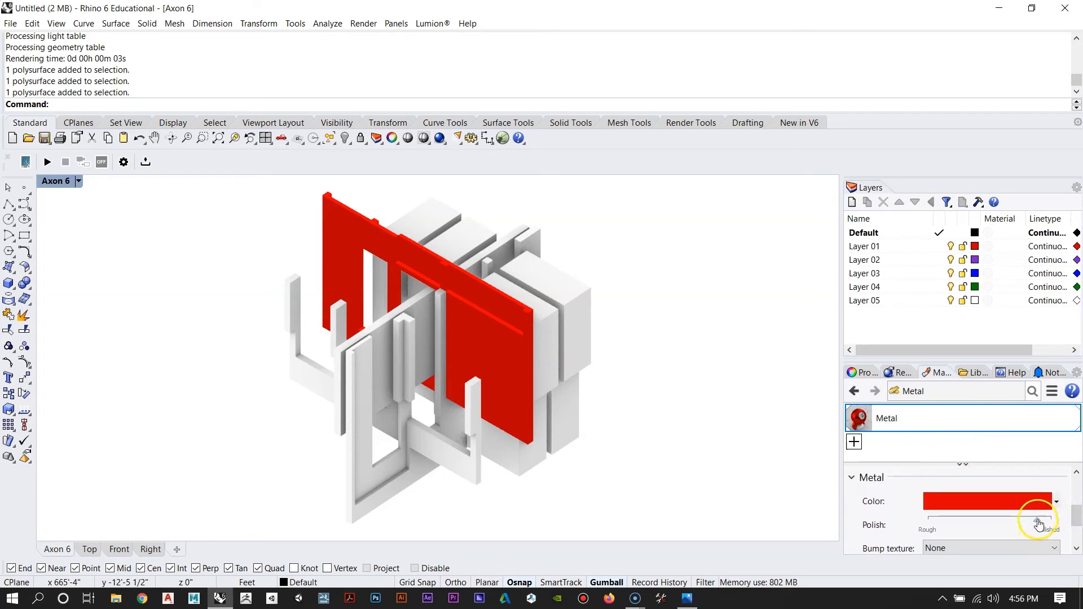
mouse_move(979, 527)
left_mouse_down()
mouse_move(963, 522)
mouse_move(991, 525)
left_mouse_up()
mouse_move(1078, 515)
left_mouse_down()
mouse_move(1078, 537)
mouse_move(1080, 499)
left_mouse_up()
left_click(1045, 514)
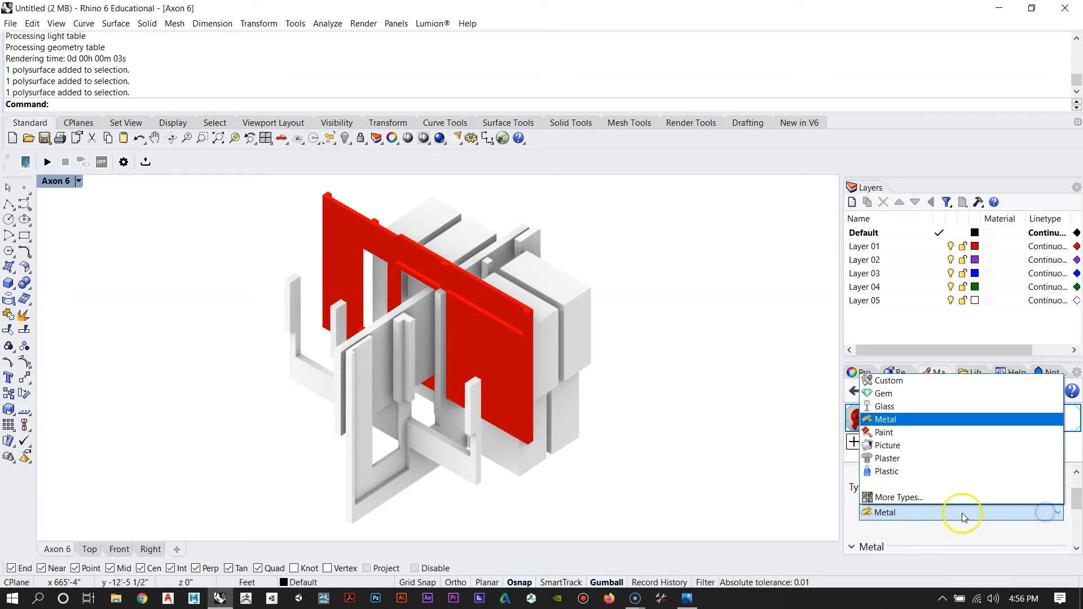
left_click(925, 436)
mouse_move(1075, 505)
left_mouse_down()
mouse_move(1075, 525)
mouse_move(1018, 533)
mouse_move(1078, 519)
left_mouse_up()
left_click(505, 373)
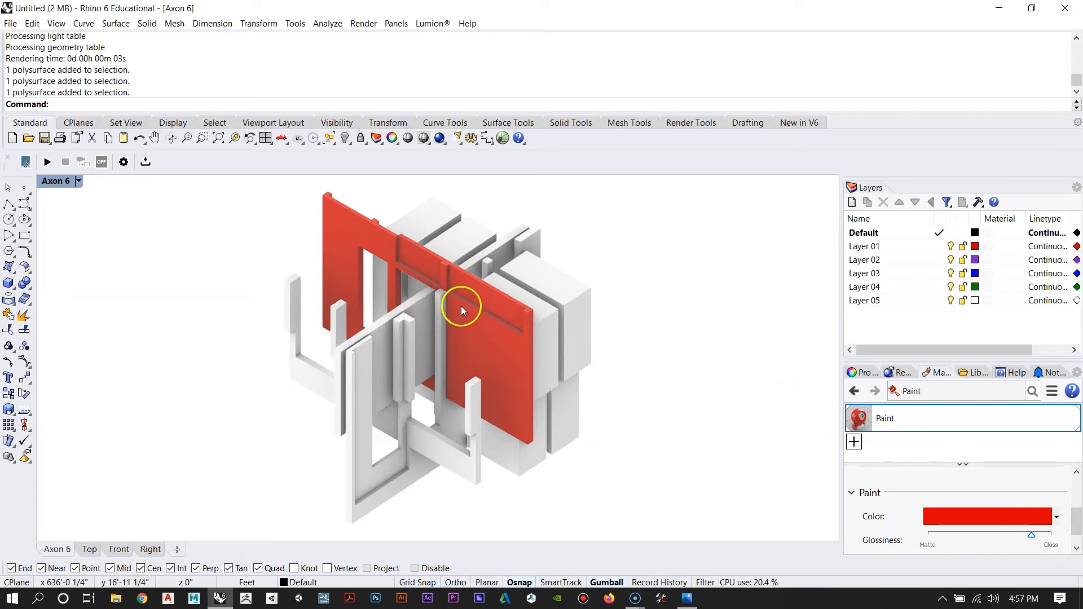
Step: Select the low frame with the upright posts in front of the red wall and add a second Paint material
left_click(307, 294)
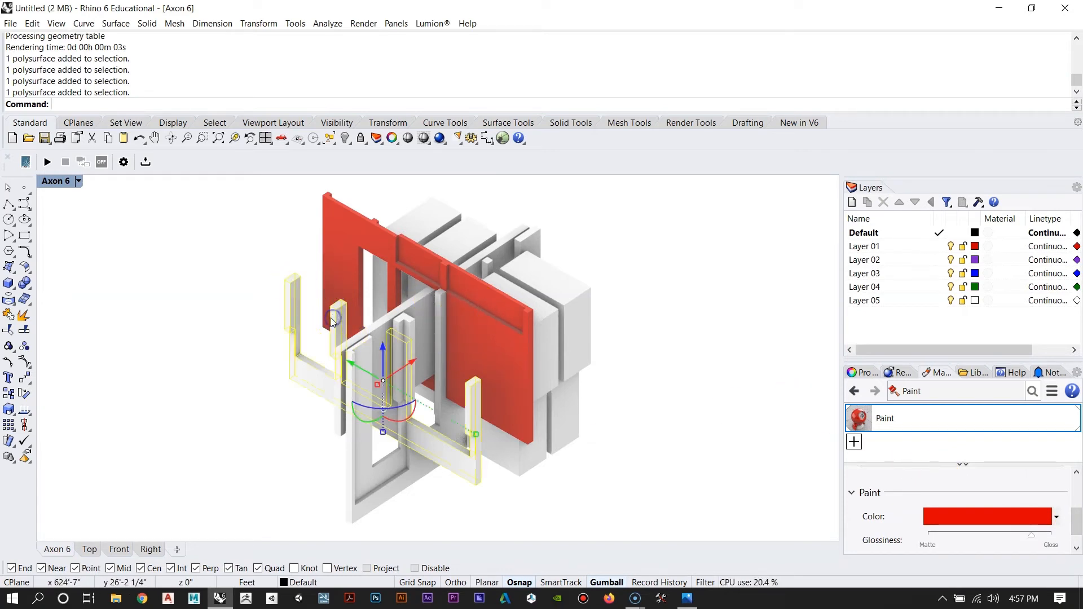
left_click(854, 442)
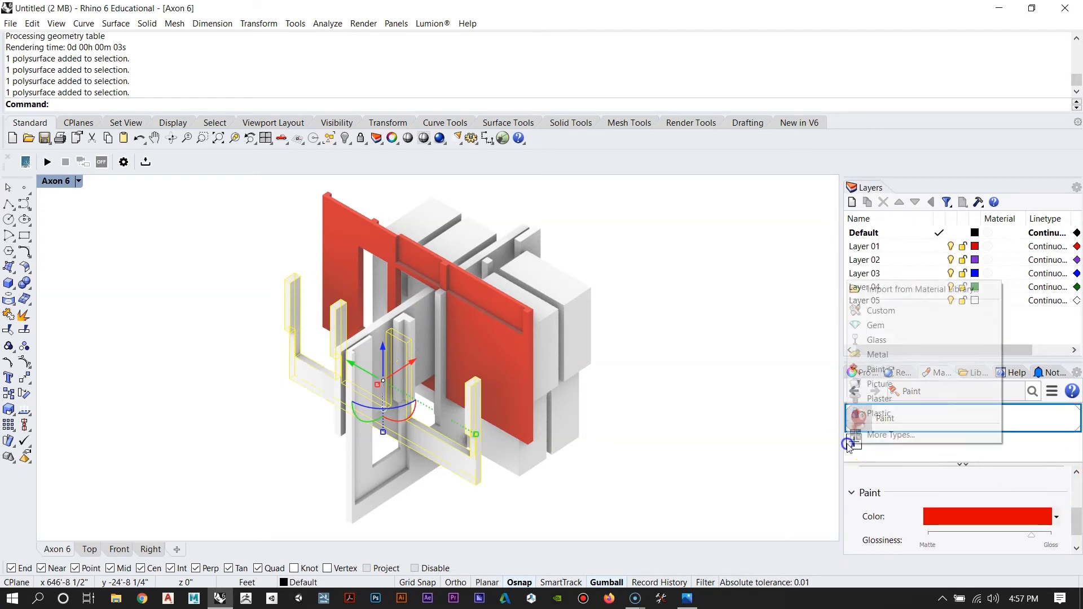
left_click(875, 368)
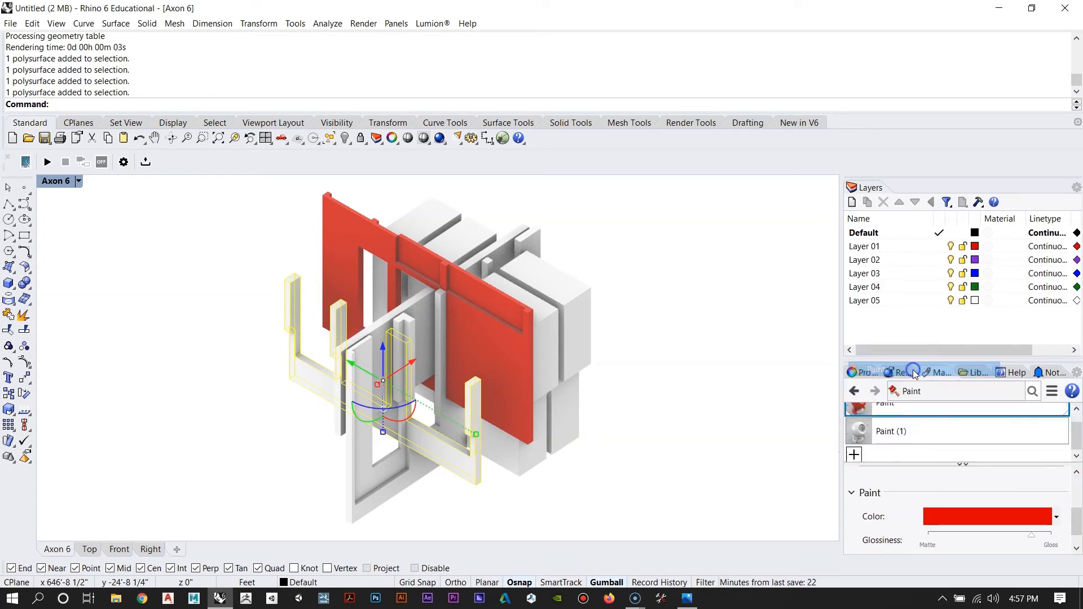
Step: Set the second Paint material's color to a medium blue with hue 200, saturation 173 and value 212
left_click(1056, 518)
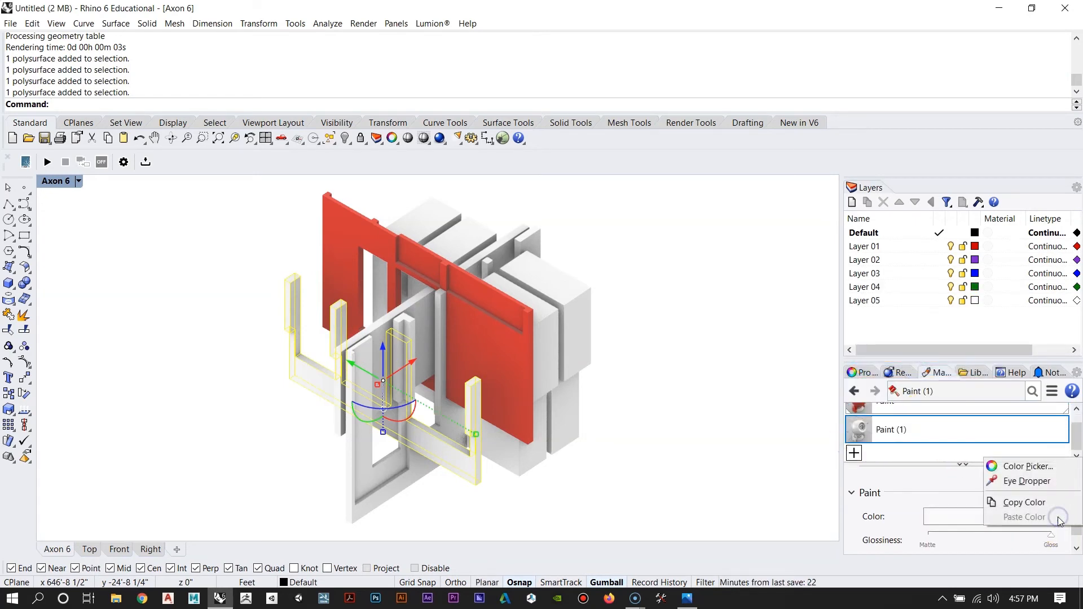
left_click(1038, 469)
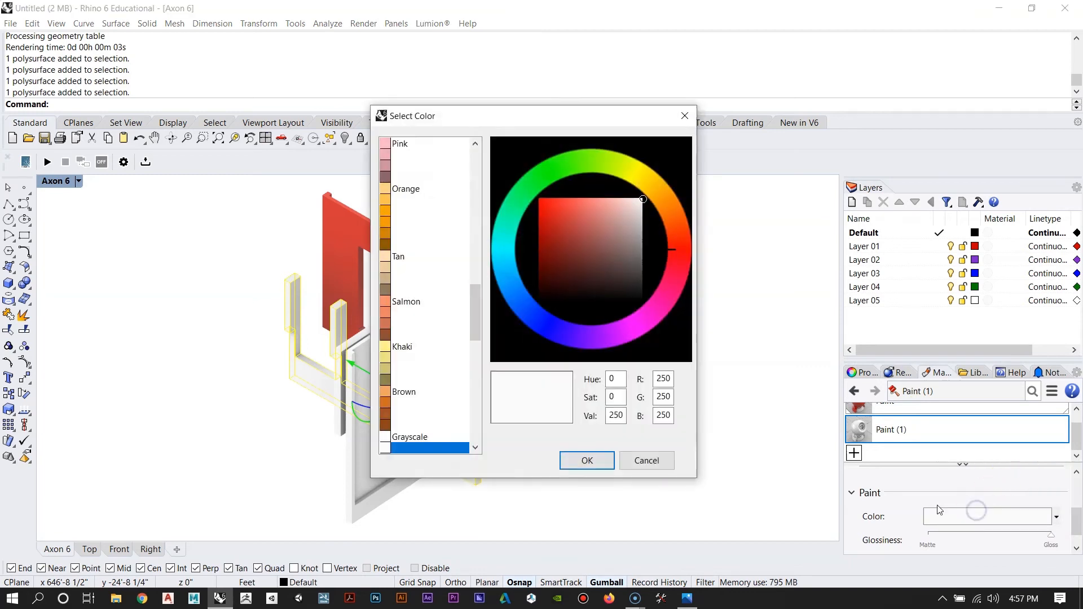
left_click(515, 276)
left_click_drag(570, 248, 572, 214)
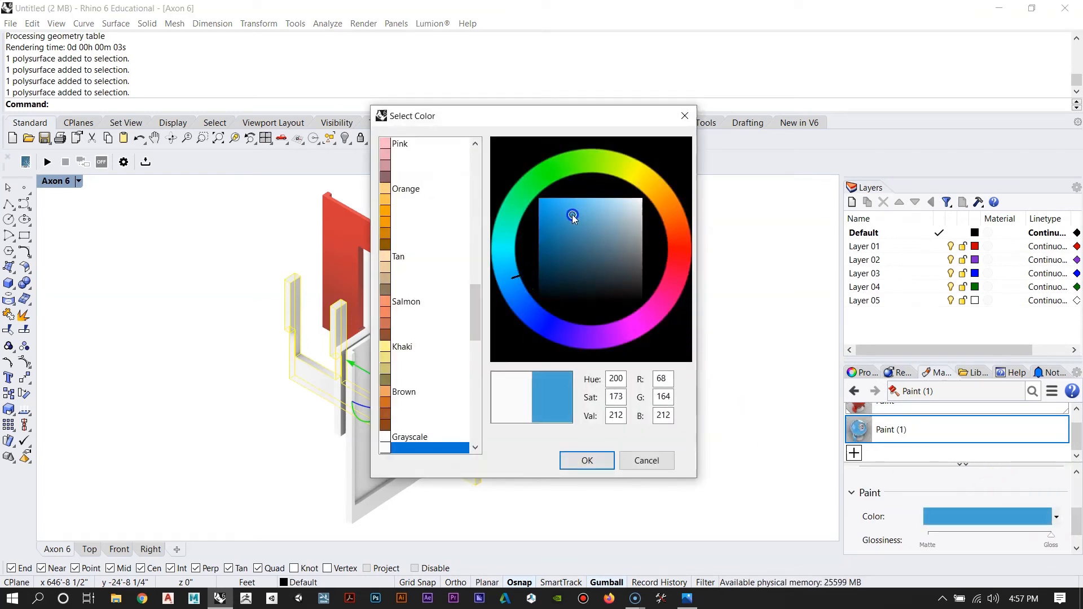
left_click(593, 460)
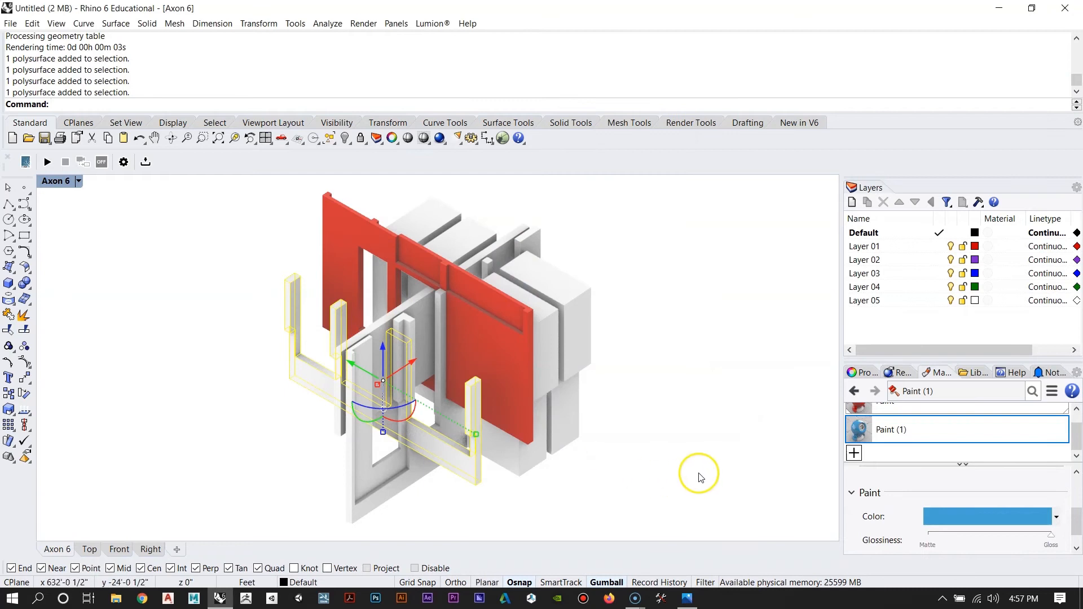
Step: Assign the blue Paint (1) material to the selected U-shaped frame
right_click(914, 442)
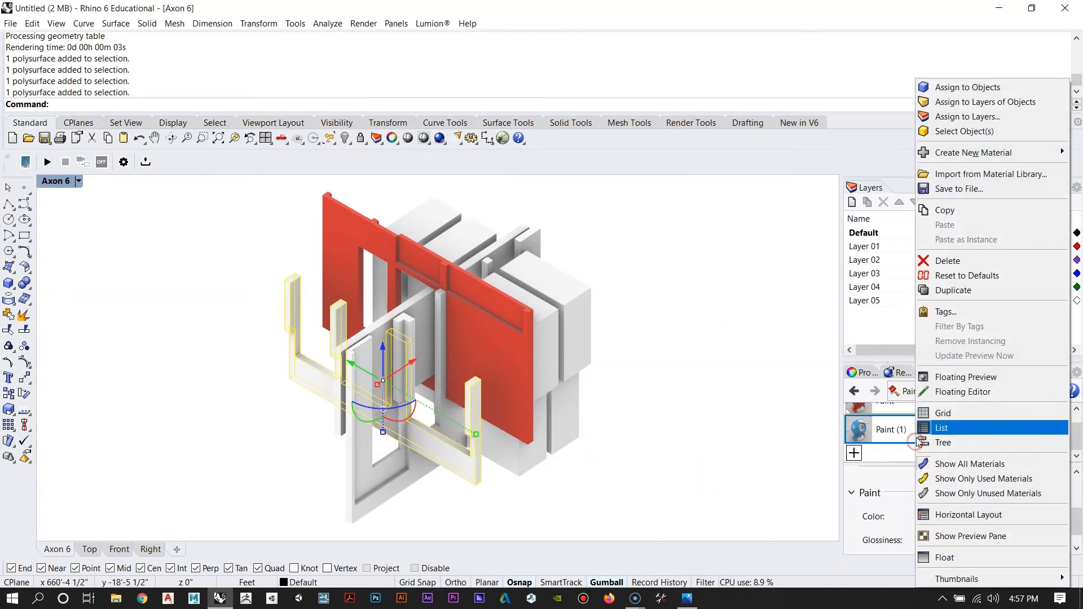
left_click(967, 87)
left_click(658, 329)
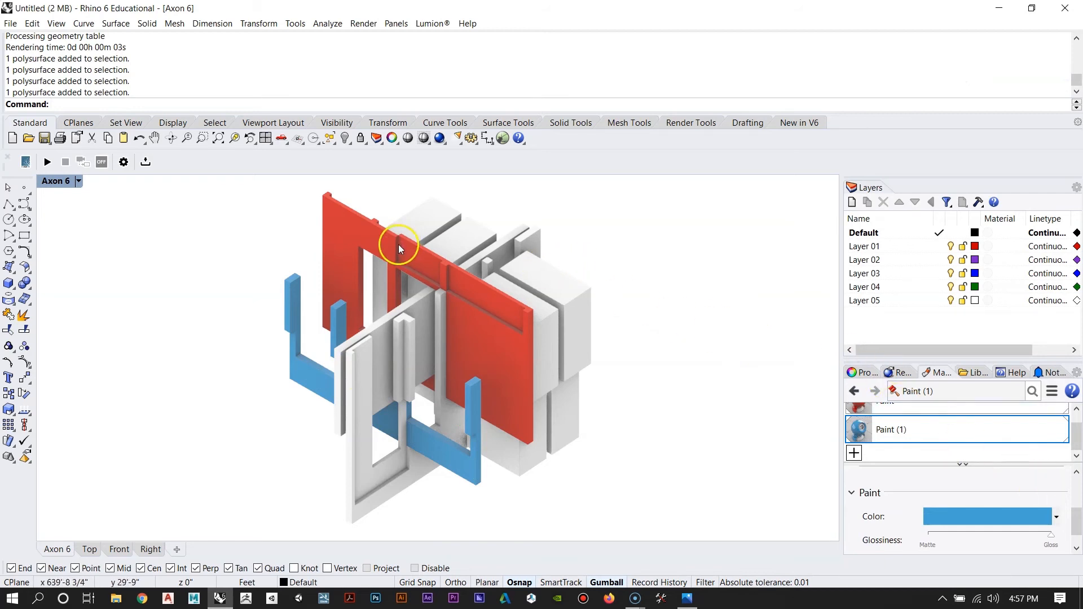
Step: Assign the blue Paint (1) material to the long wall panel that crosses the red wall
left_click(373, 321)
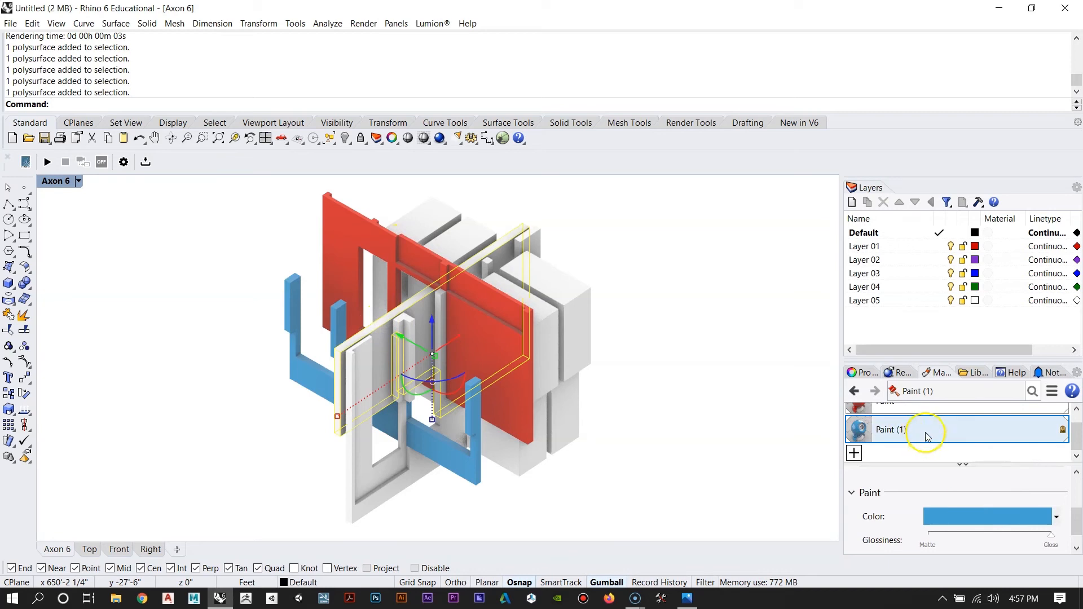
right_click(926, 436)
left_click(958, 85)
left_click(742, 274)
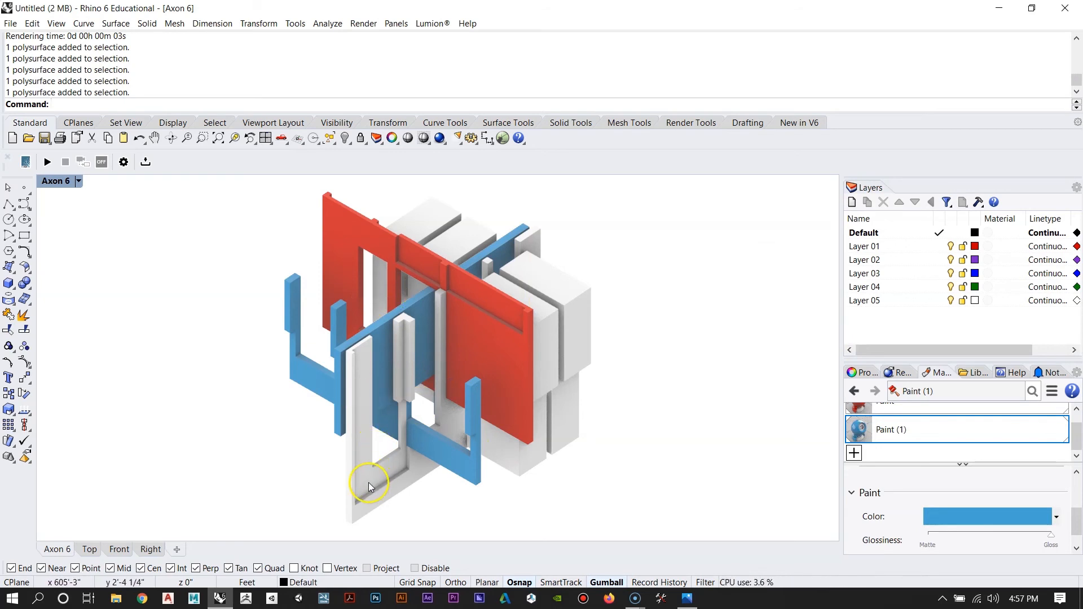
Step: Assign the blue Paint (1) material to the large front frame that runs alongside the crossing wall panel
left_click(348, 382)
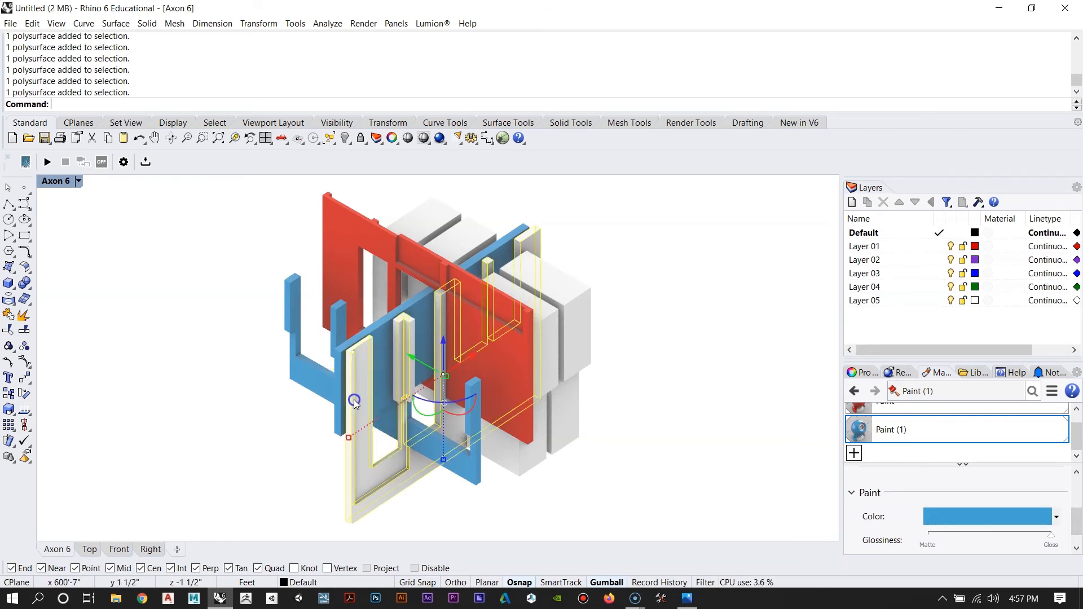
right_click(928, 430)
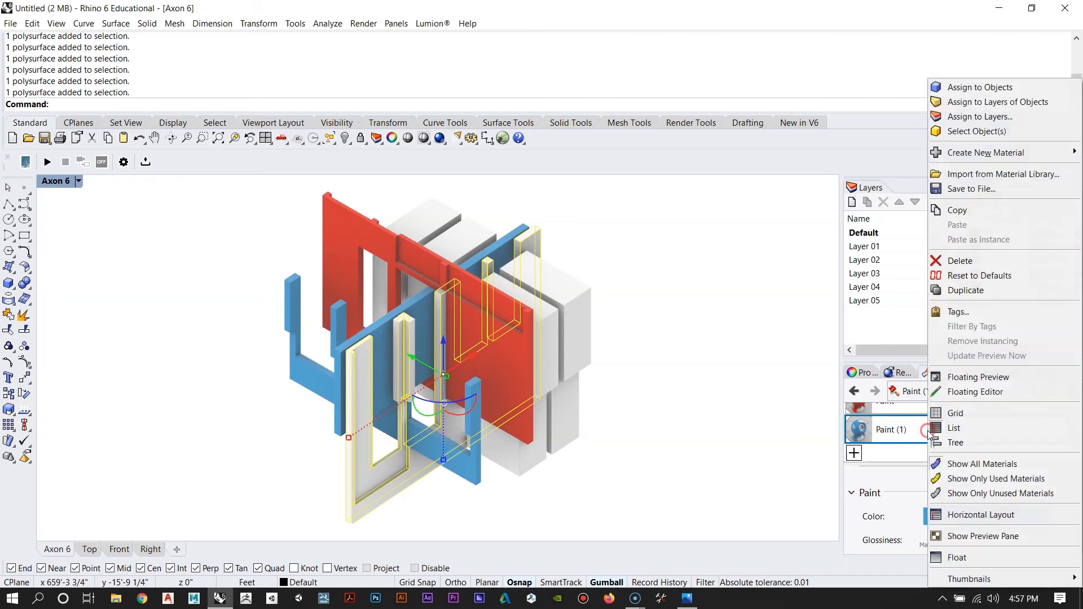
left_click(970, 87)
left_click(653, 310)
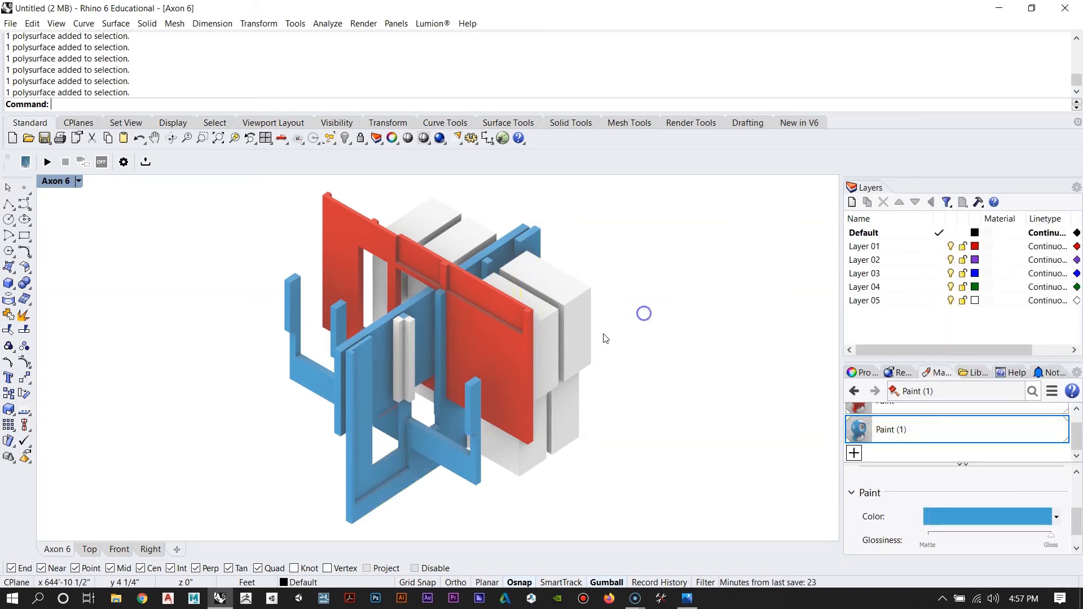
Step: Assign the red Paint material to the wall panel crossing the red wall
left_click(418, 302)
left_click(994, 516)
key("Escape")
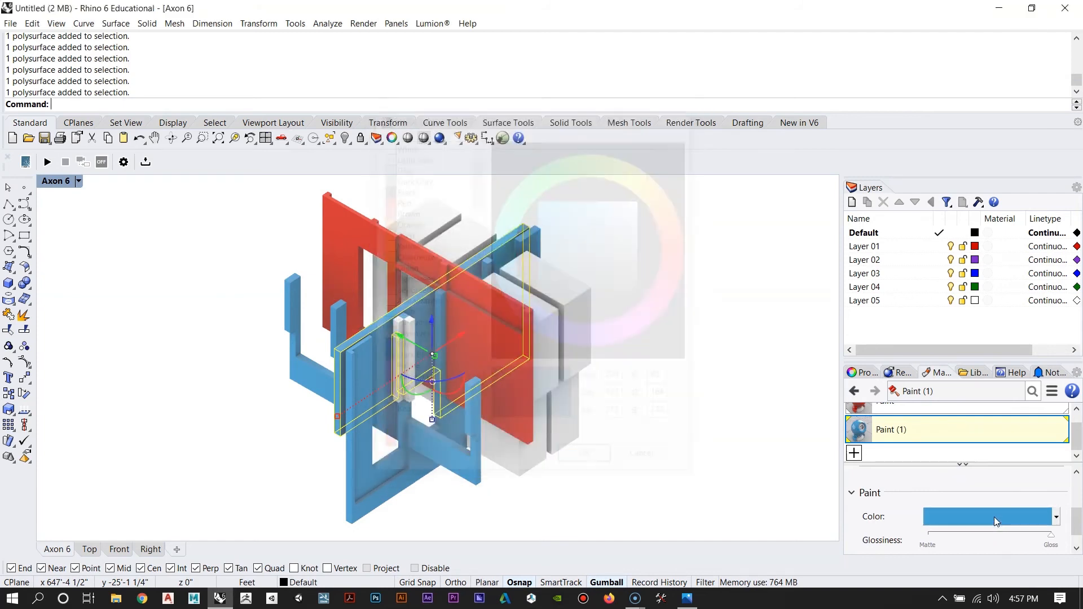
left_click(984, 423)
right_click(989, 411)
left_click(898, 418)
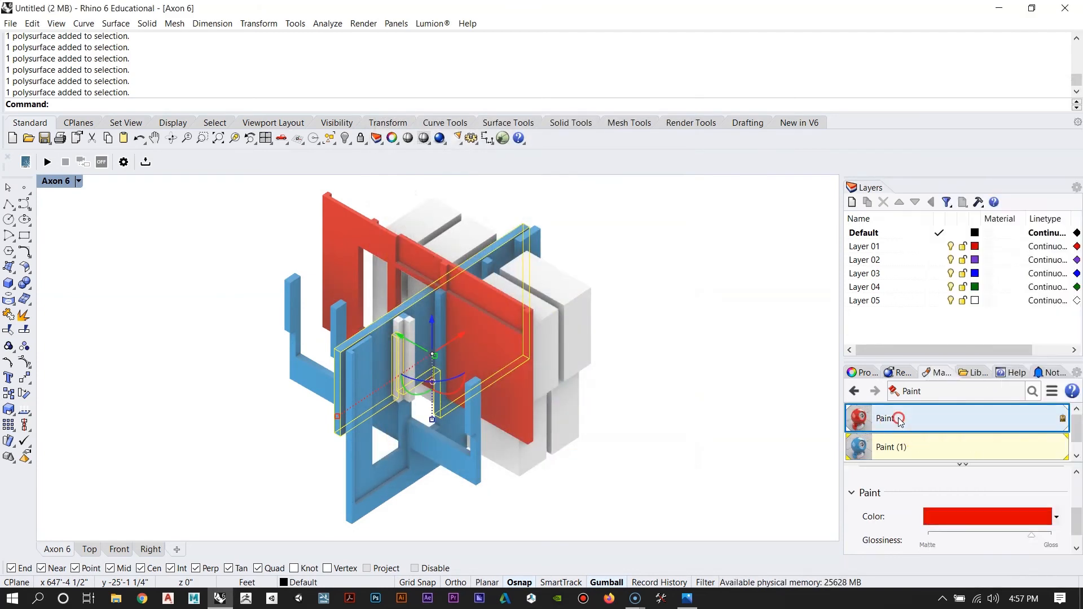
right_click(897, 420)
left_click(967, 87)
left_click(723, 246)
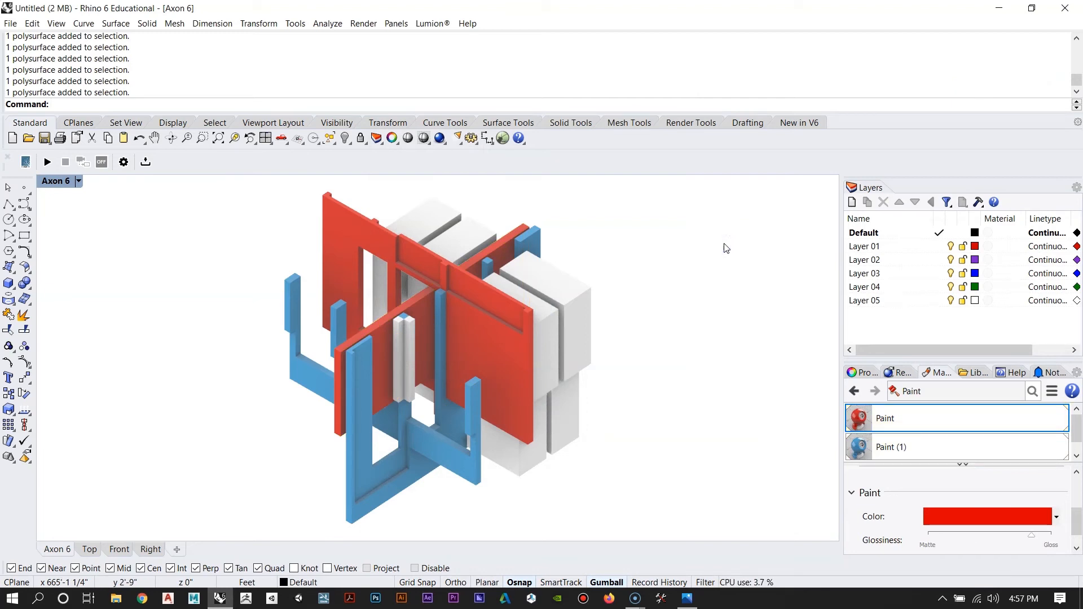
Step: Assign the red Paint material to the two small white vertical posts beside the crossing wall
left_click(405, 349)
left_click(407, 356, "shift")
right_click(954, 416)
left_click(984, 87)
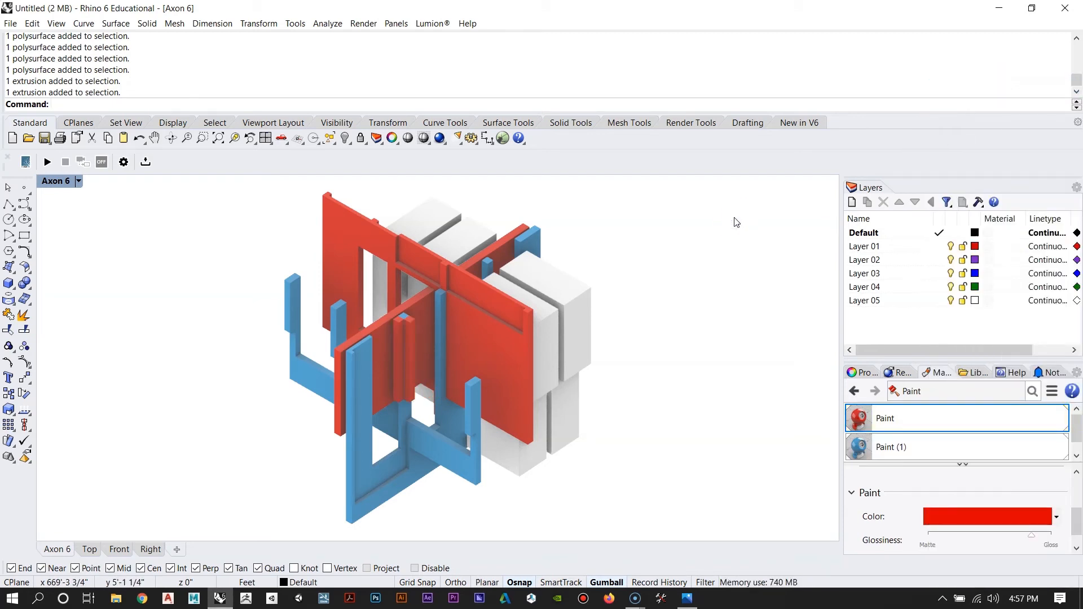
left_click(446, 379)
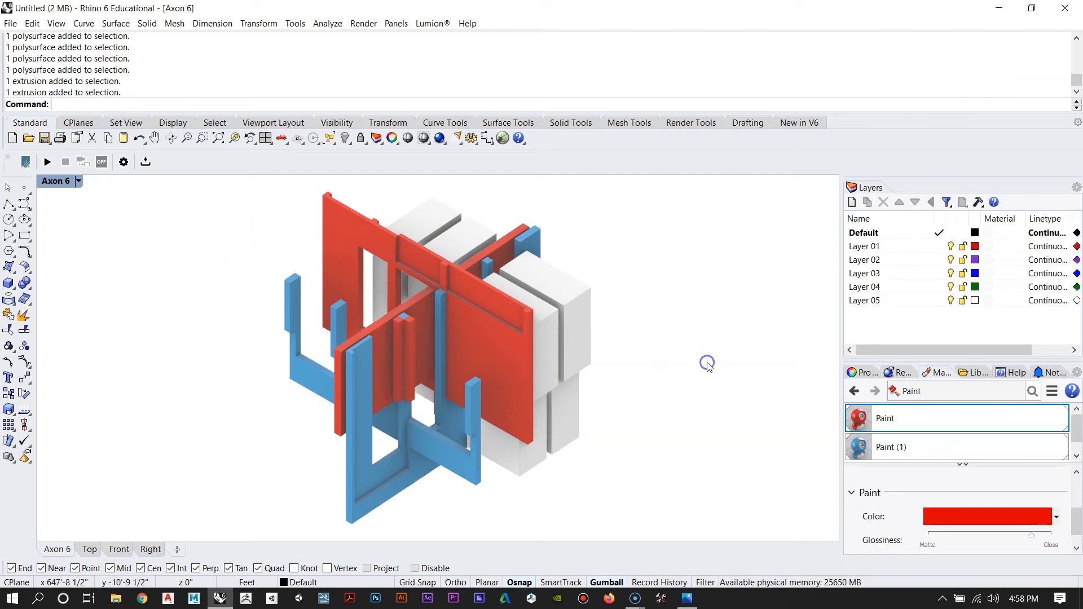
type("NamedView")
key("Return")
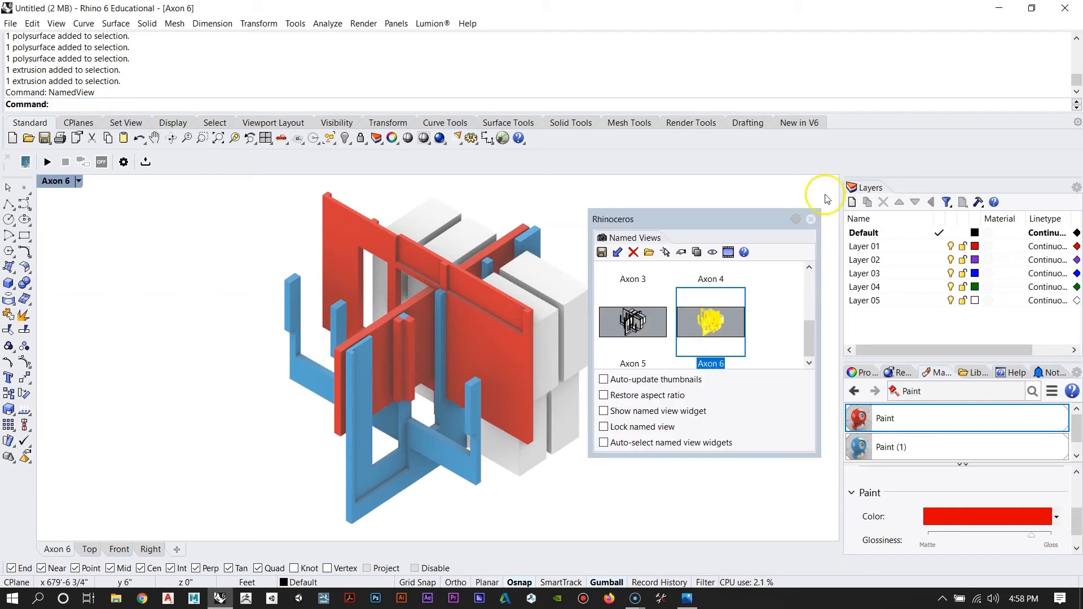
left_click(811, 220)
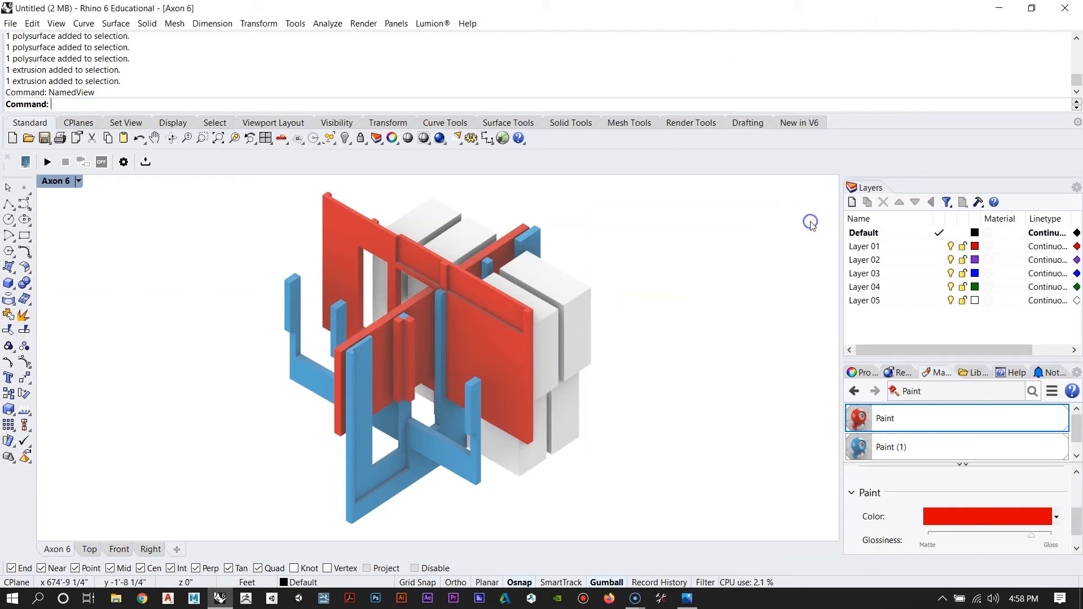
Step: Set the viewport to the world Perspective view and look at the model from behind
left_click(78, 180)
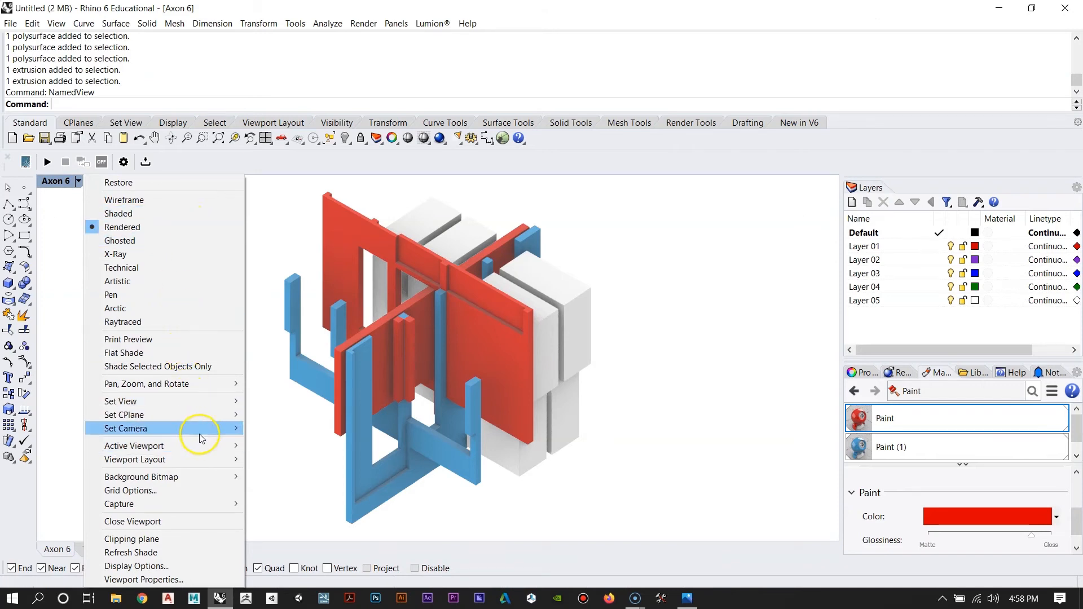
mouse_move(206, 404)
left_click(306, 271)
right_click_drag(306, 271, 572, 383)
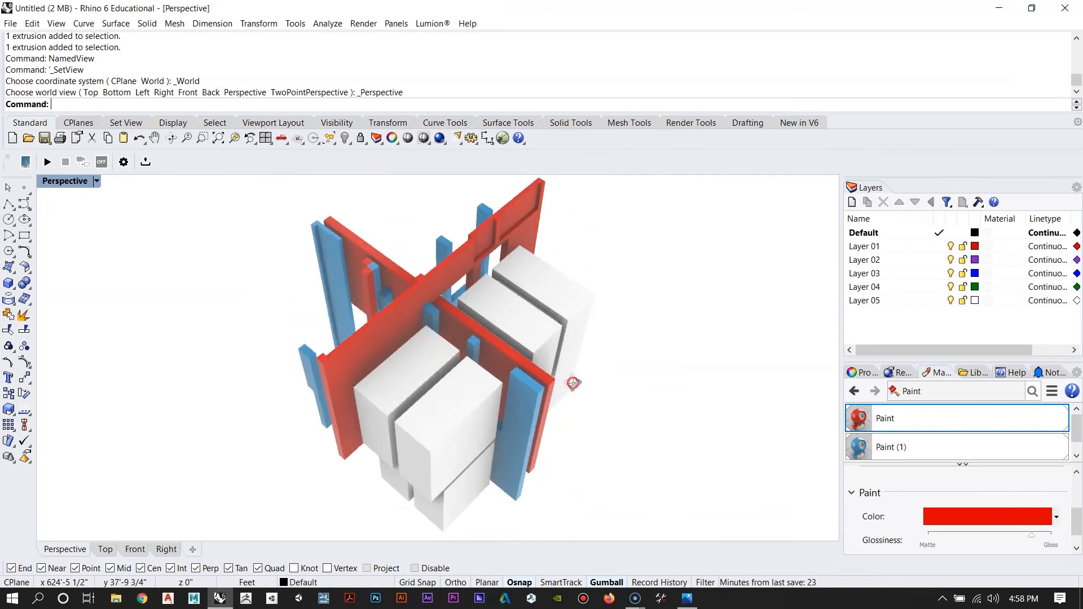
Step: Assign the red Paint material to the two intersecting wall panels of the neighbouring uncoloured model
scroll(572, 383, "down", 14)
right_click_drag(360, 323, 449, 319)
scroll(419, 283, "up", 10)
scroll(419, 283, "up", 5)
right_click_drag(419, 283, 374, 411)
right_click_drag(443, 340, 276, 396)
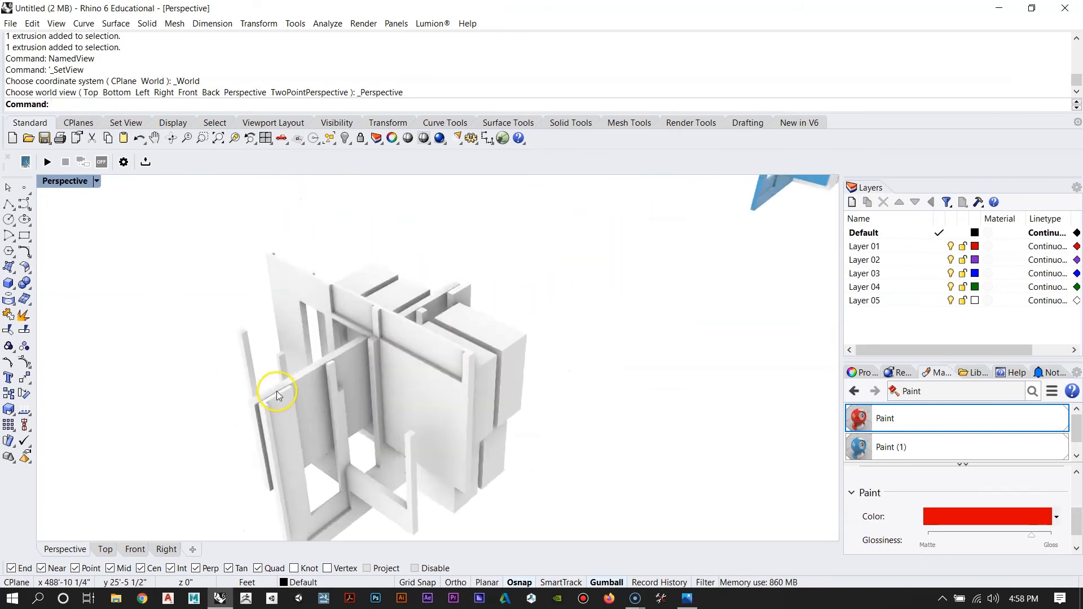
right_click_drag(510, 394, 493, 403)
scroll(416, 404, "down", 16)
scroll(529, 266, "up", 10)
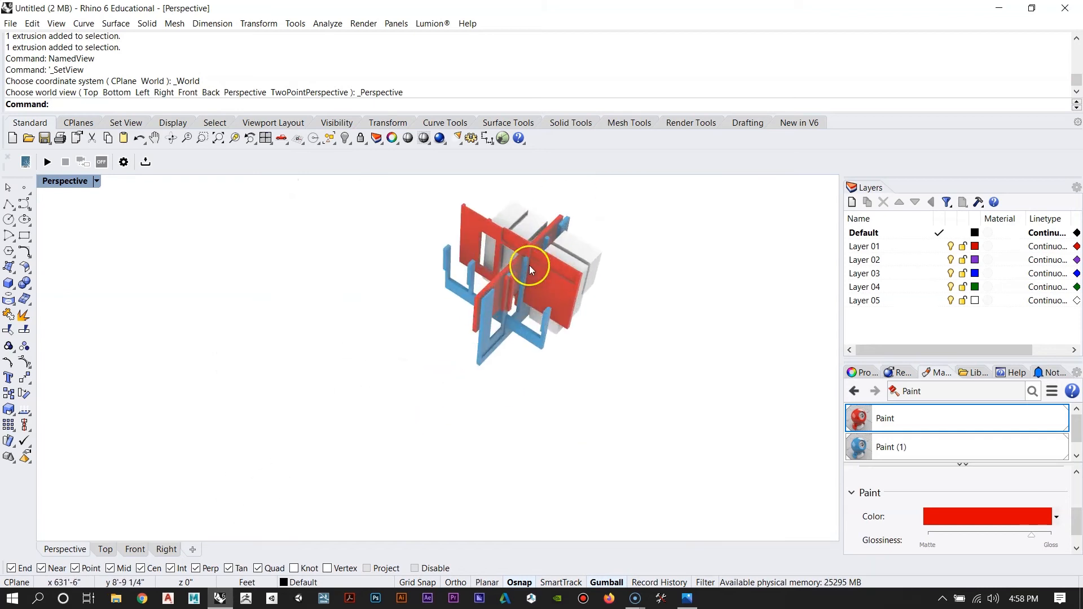
scroll(529, 266, "up", 2)
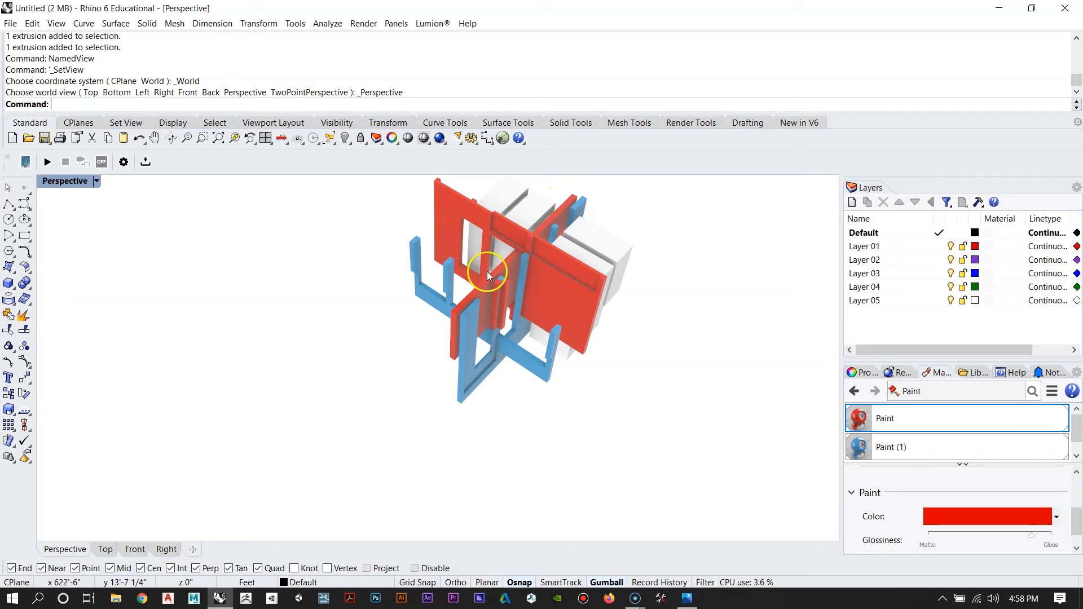
scroll(562, 223, "down", 13)
scroll(444, 339, "up", 8)
scroll(490, 288, "up", 6)
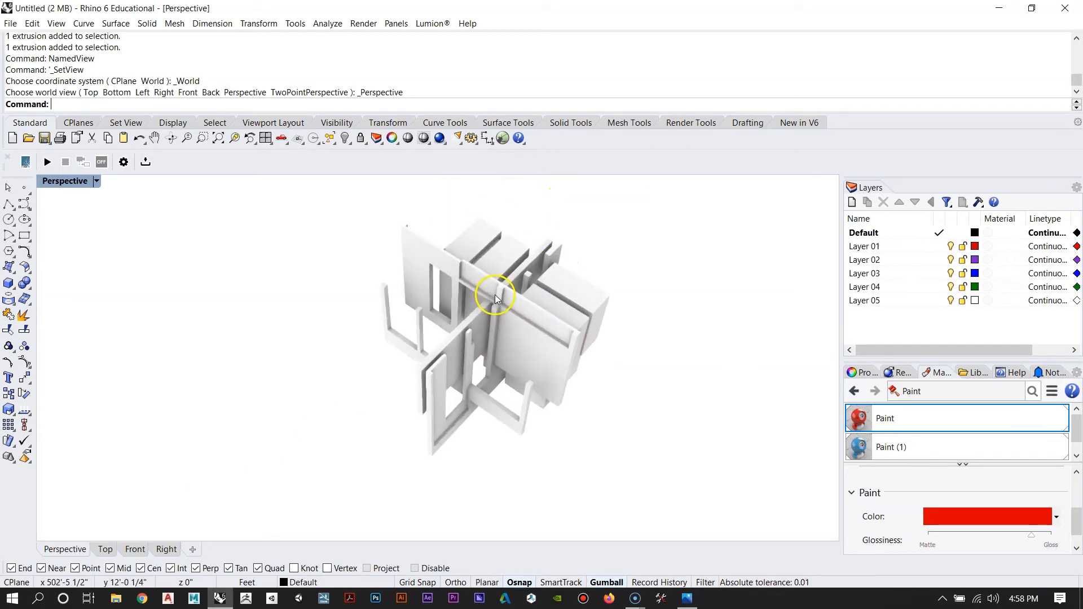
left_click(490, 311)
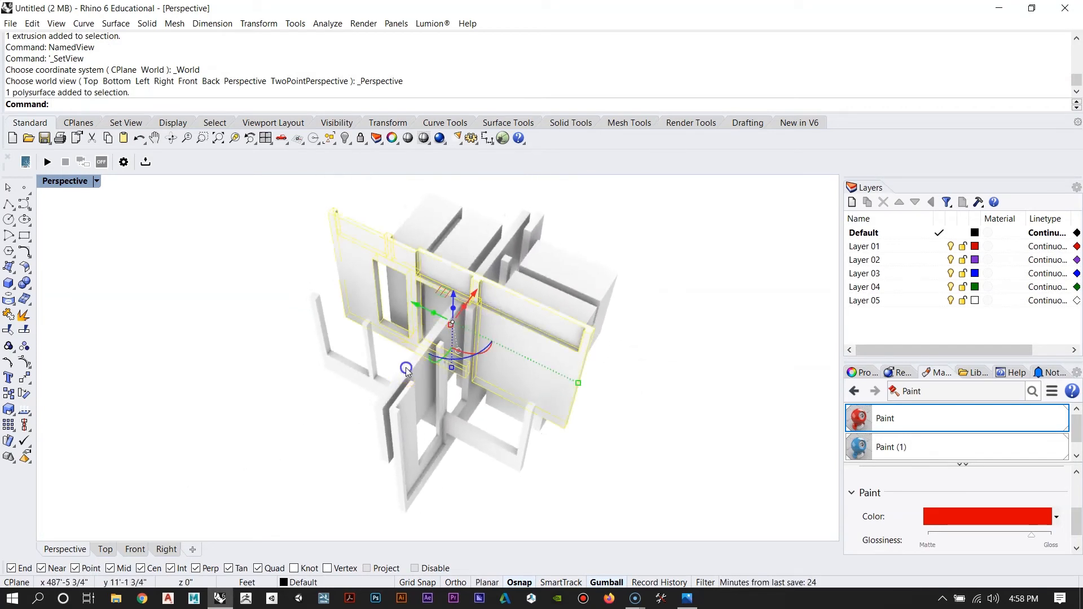
left_click(443, 355, "shift")
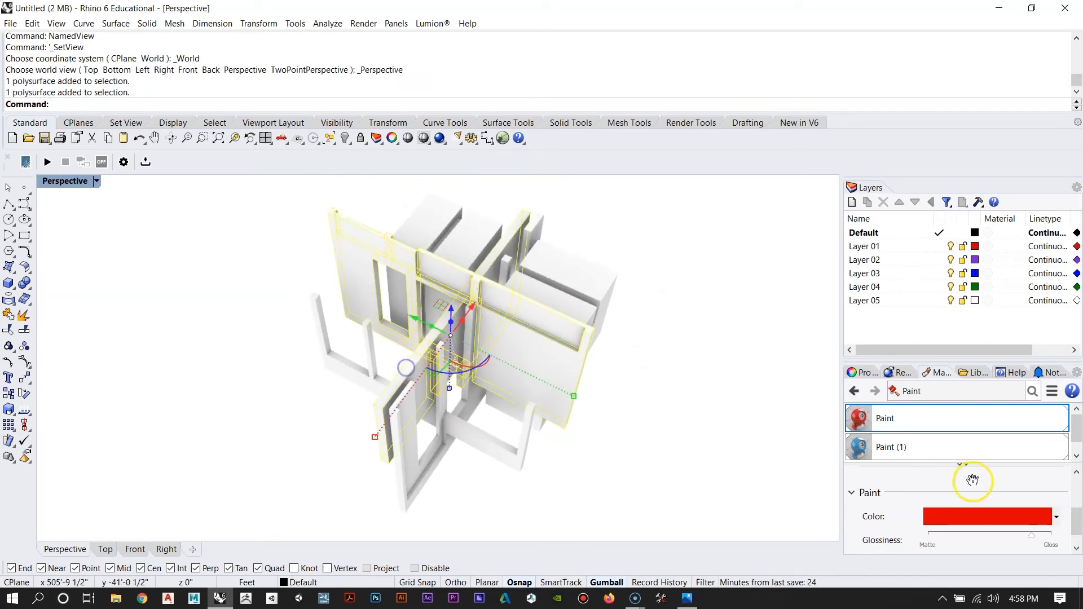
right_click(937, 418)
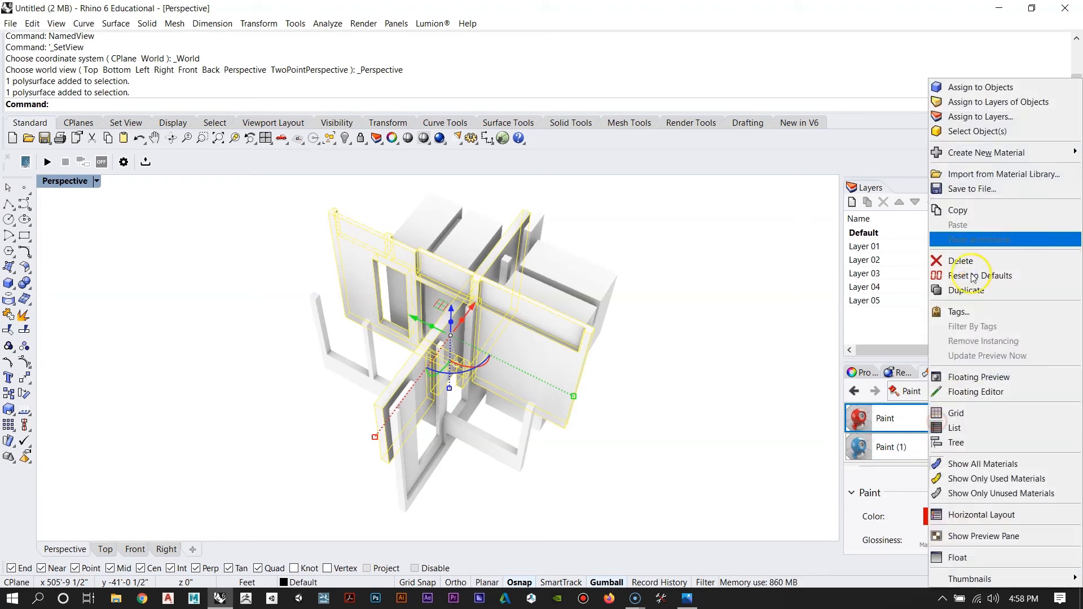
left_click(993, 88)
Step: Assign the blue Paint (1) material to this model's white U-shaped frame
left_click(488, 450)
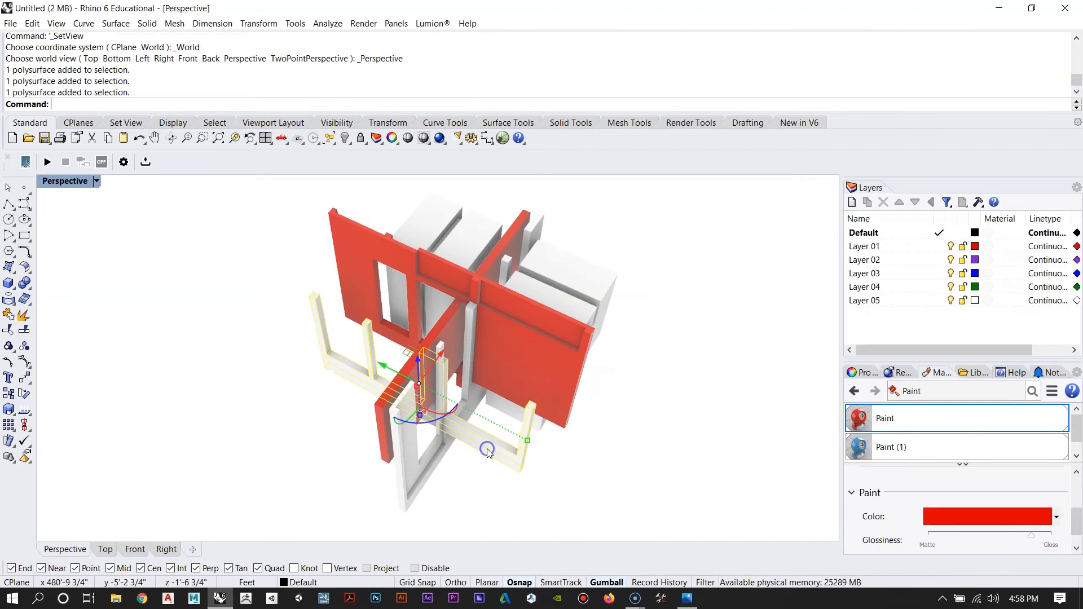
mouse_move(346, 336)
right_mouse_down()
mouse_move(399, 336)
mouse_move(382, 340)
right_mouse_up()
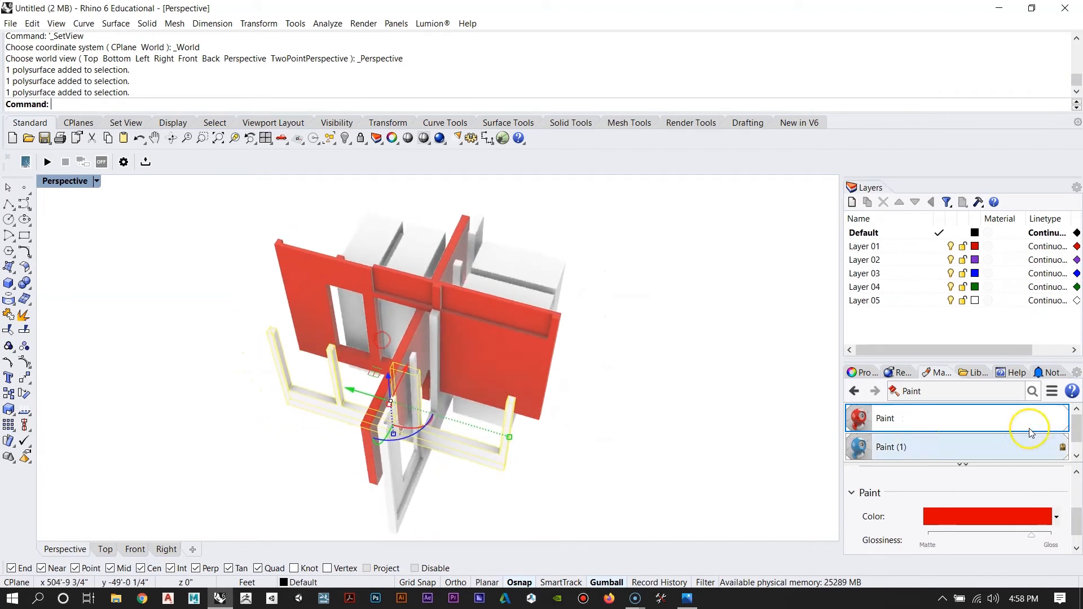
right_click(957, 444)
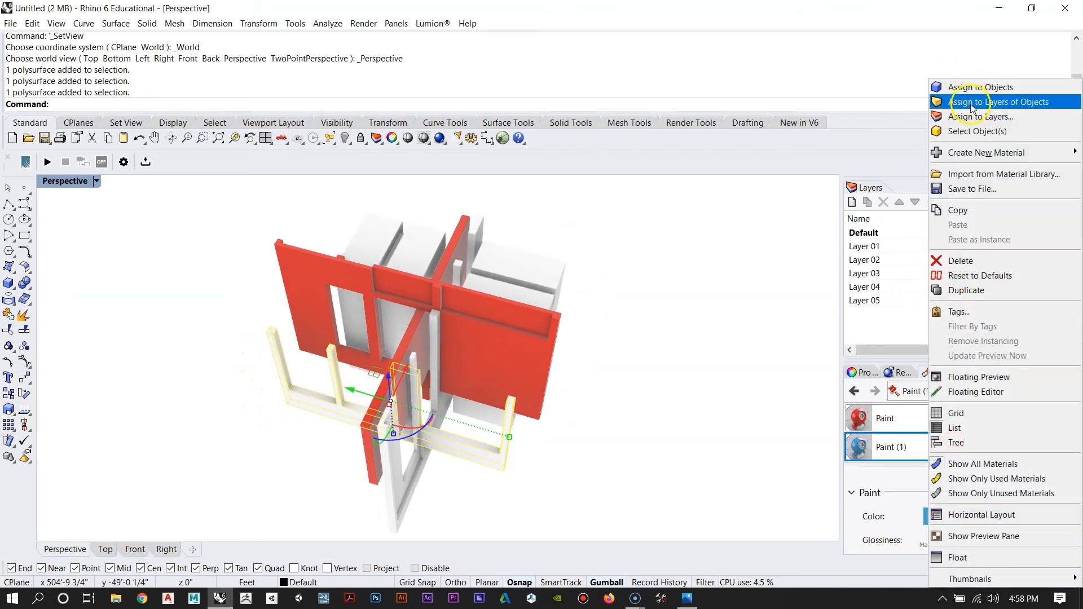
left_click(979, 89)
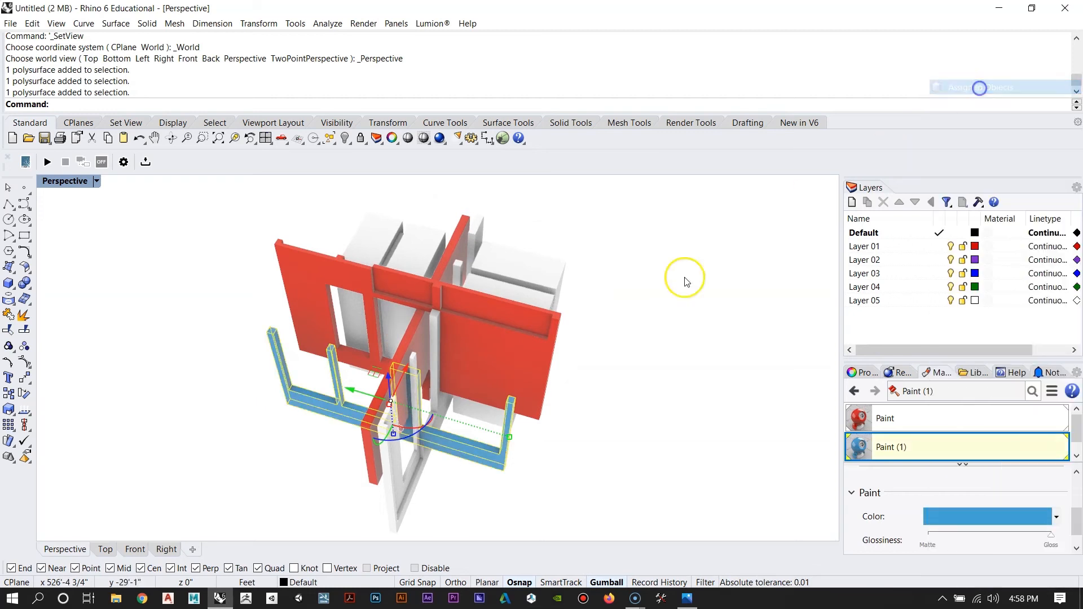
left_click(684, 278)
Step: Assign the blue Paint (1) material to the remaining white frame beside this model's red crossing wall
scroll(557, 231, "down", 4)
scroll(514, 307, "up", 2)
right_click_drag(514, 307, 570, 333)
scroll(437, 377, "down", 8)
scroll(685, 361, "up", 5)
scroll(340, 452, "up", 3)
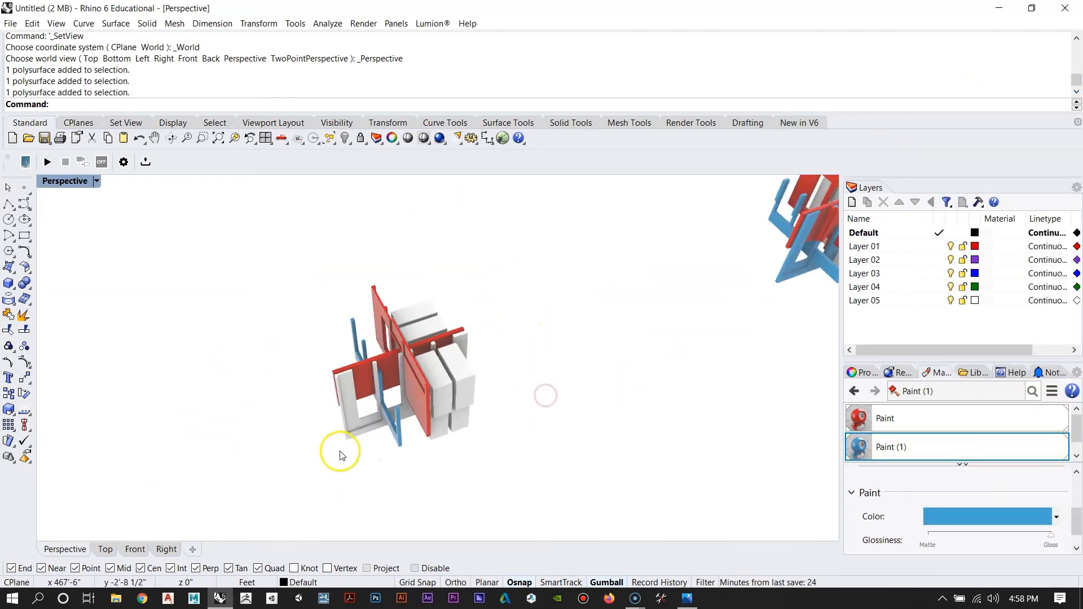
left_click(348, 422)
right_click(962, 445)
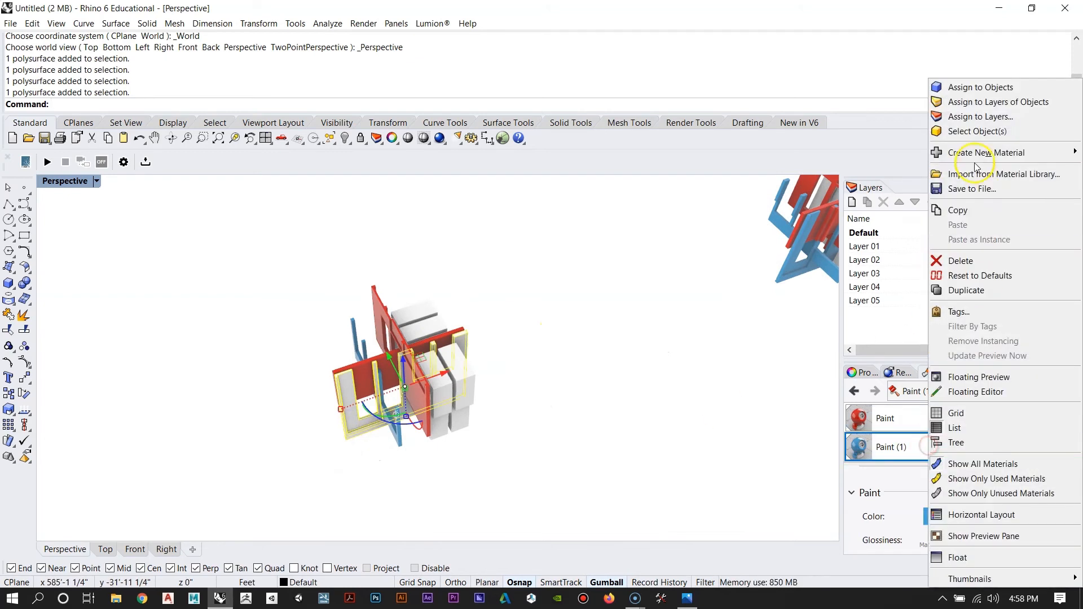
left_click(995, 89)
left_click(625, 268)
Step: Assign the red Paint material to the long solid wall panel of the simplest, still uncoloured model
scroll(711, 215, "down", 9)
right_click_drag(417, 298, 379, 305)
scroll(379, 305, "up", 3)
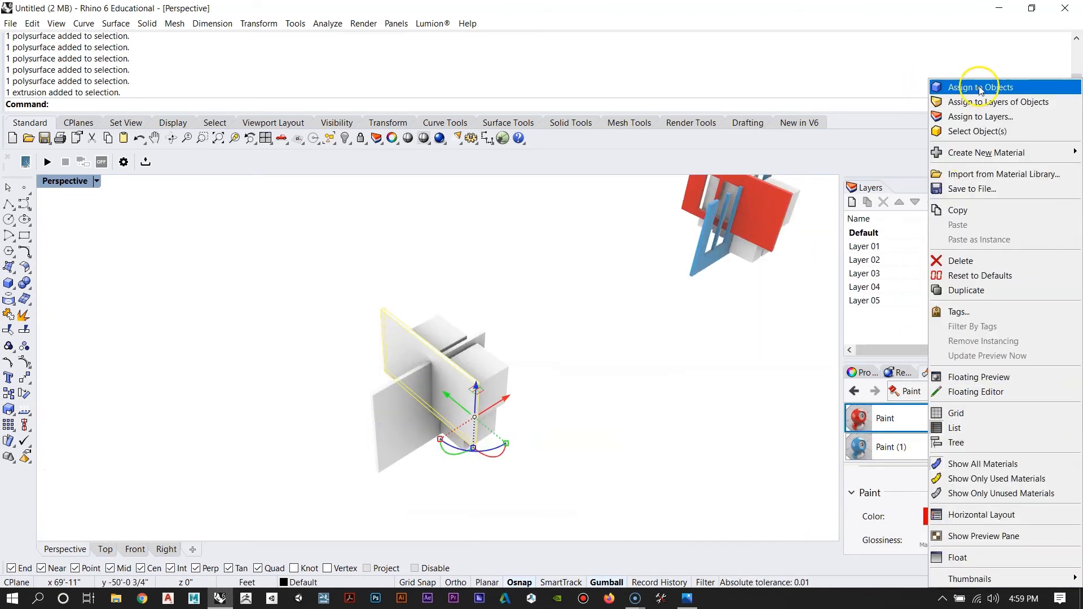
left_click(975, 87)
Step: Open the list of named views and restore the Axon 1 view
scroll(417, 313, "down", 8)
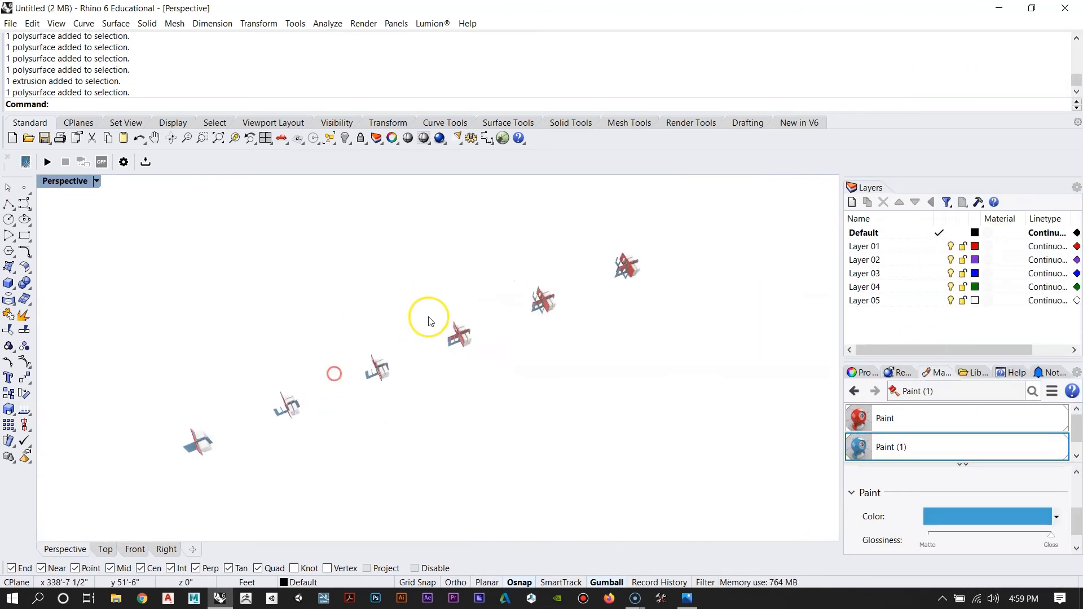
scroll(515, 256, "up", 6)
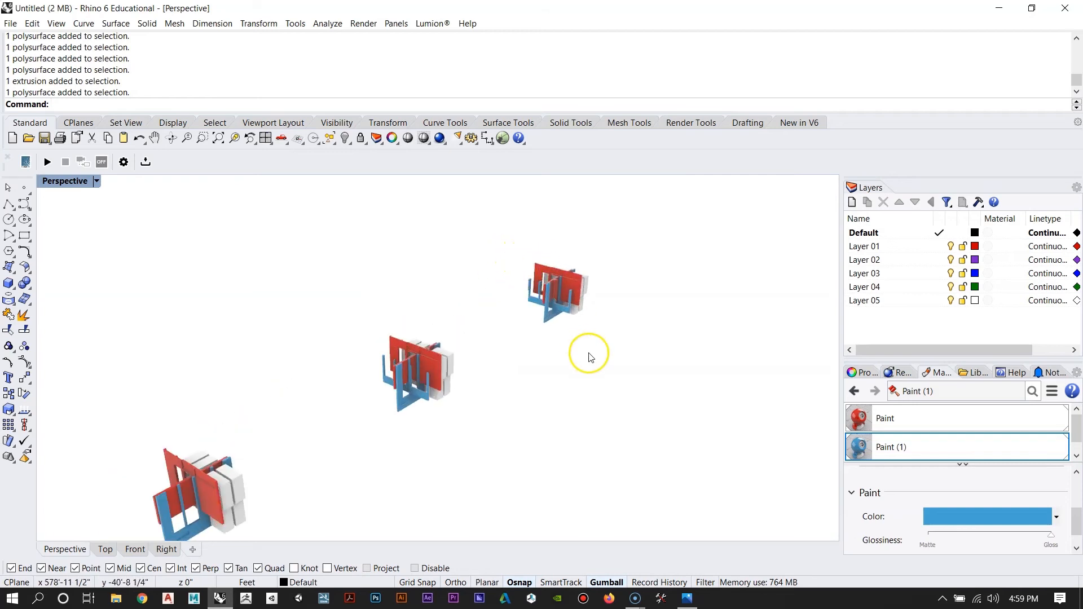
key("Return")
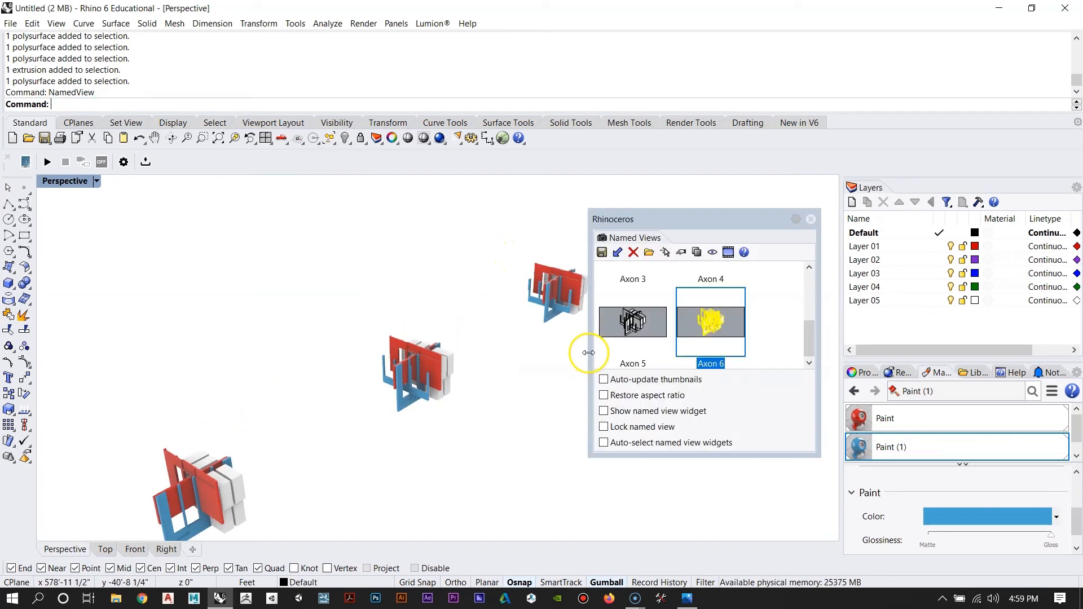
left_click_drag(816, 347, 816, 276)
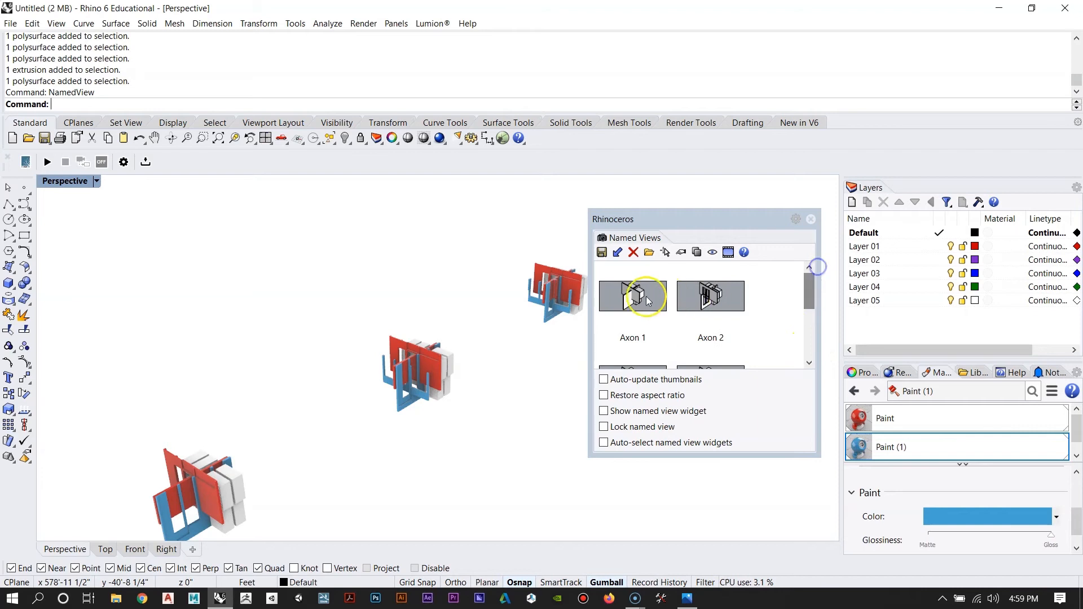
double_click(630, 300)
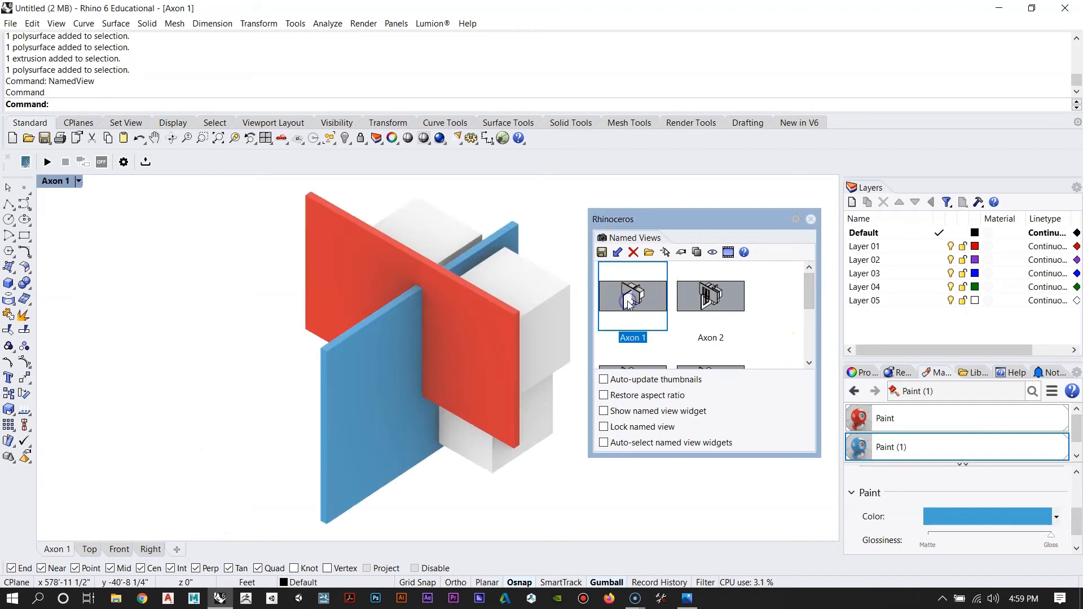
Step: Close the named views list, reset all render settings to defaults and turn off the ground plane
left_click(811, 219)
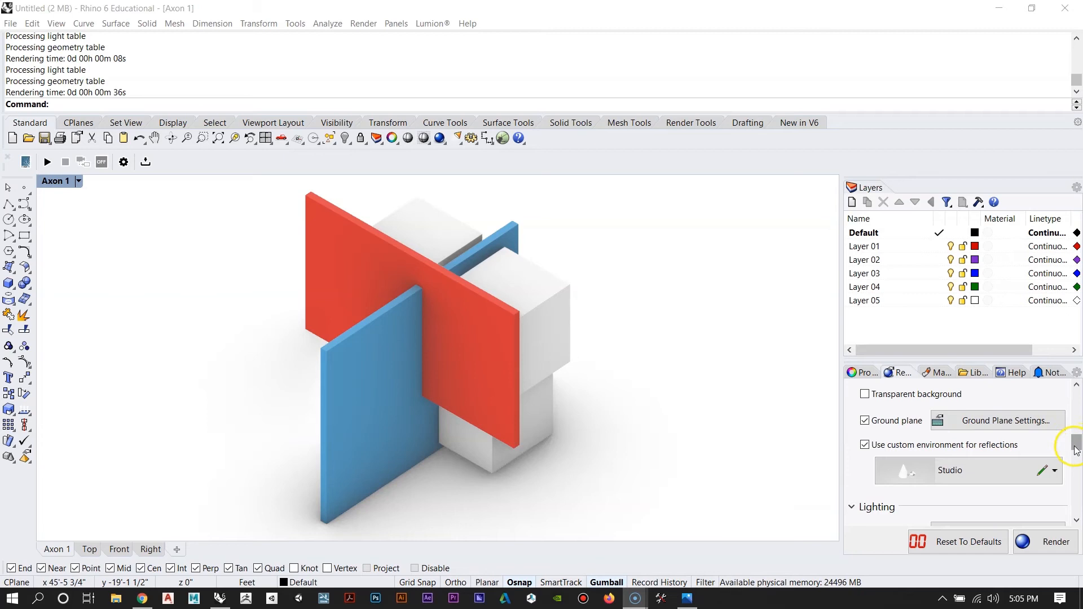
left_click(963, 542)
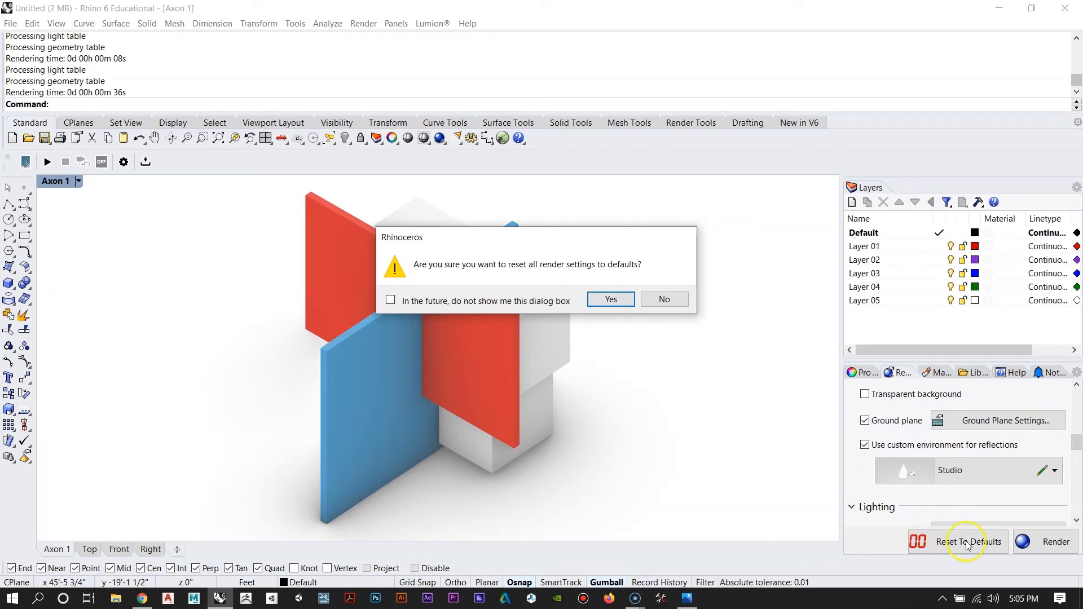
left_click(612, 300)
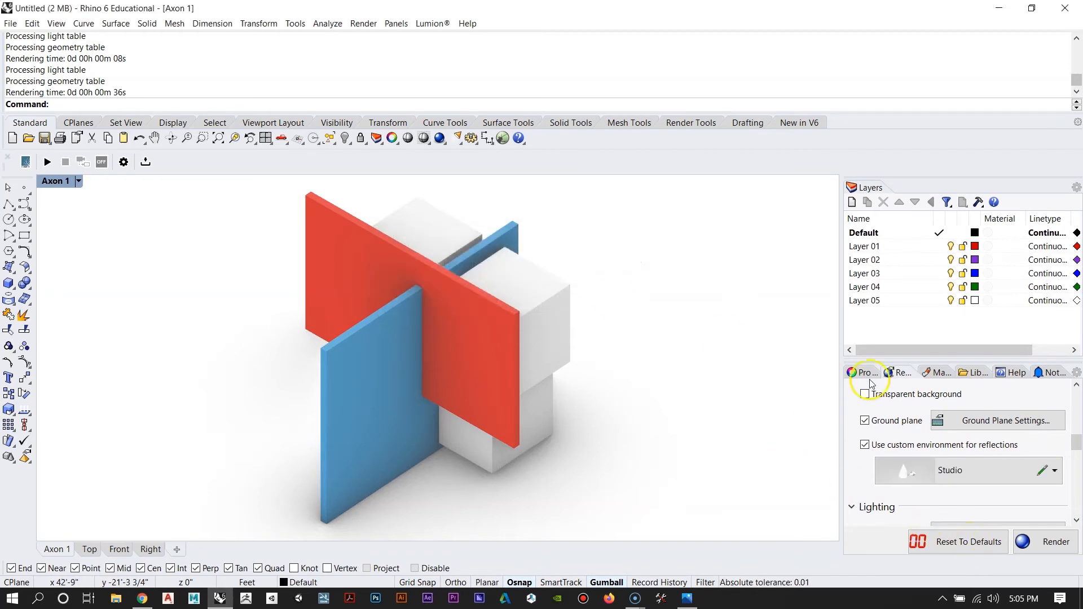
left_click(864, 421)
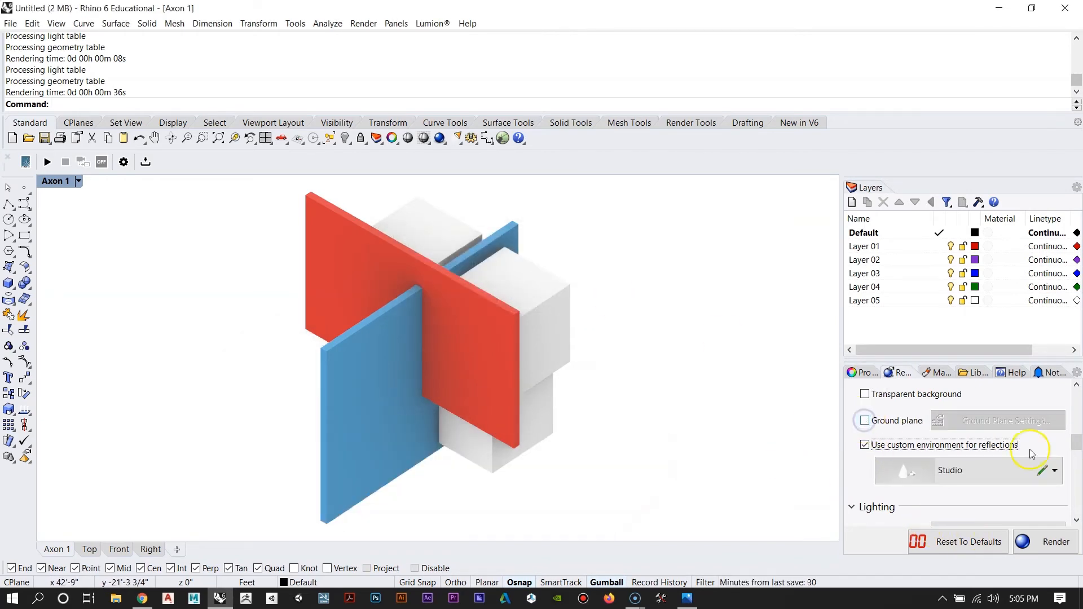
Step: Set a custom render size of 10 x 10 inches (720 x 720), the resolution to 150 DPI and the quality to Good quality
left_click_drag(1076, 449, 1076, 411)
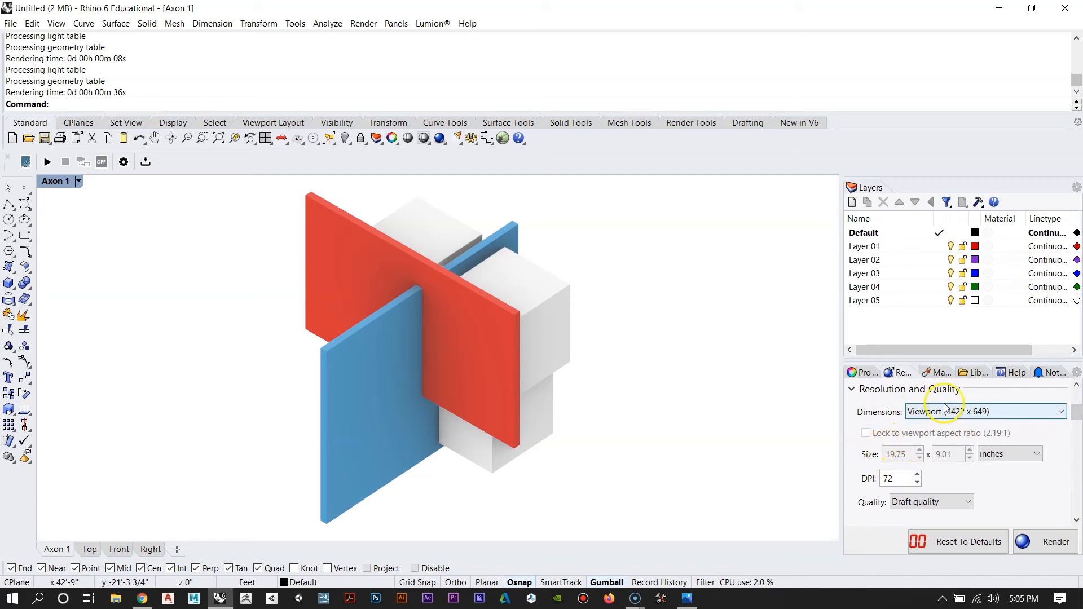
left_click(1007, 415)
left_click(933, 428)
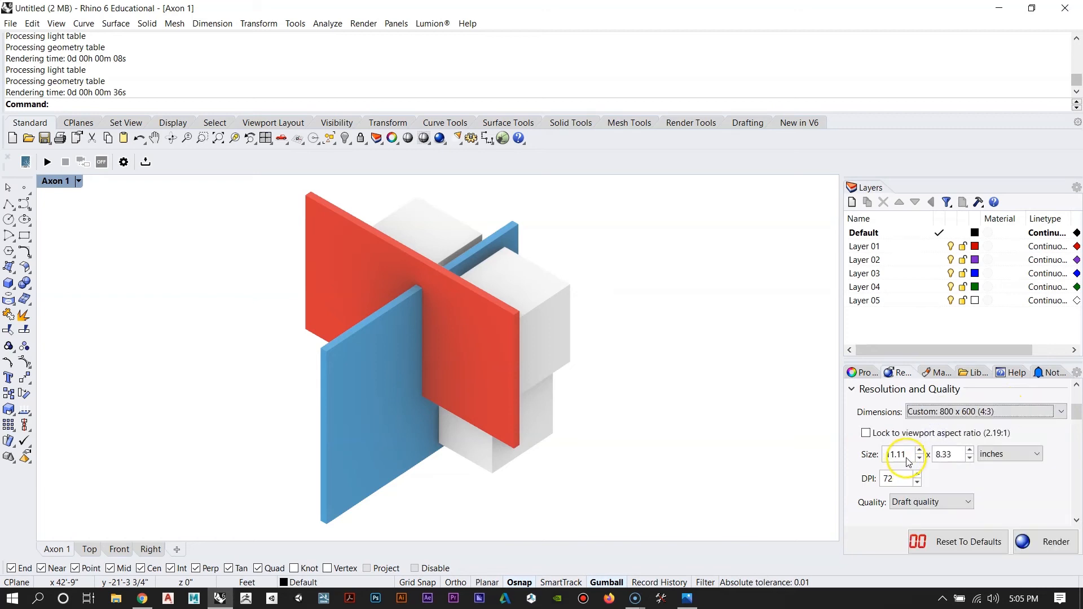
double_click(902, 454)
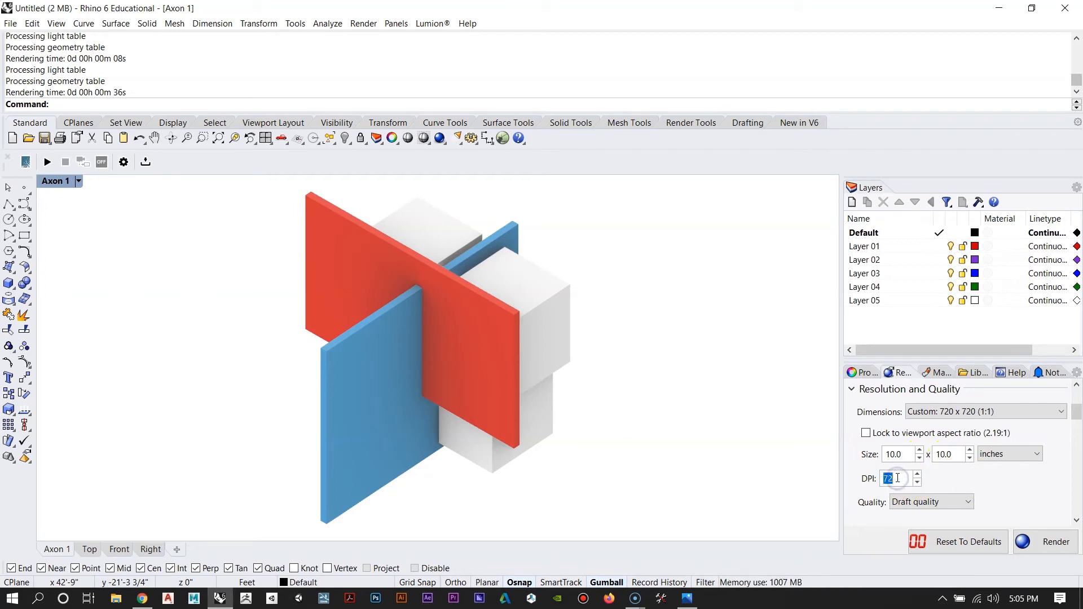
type("150")
left_click(916, 501)
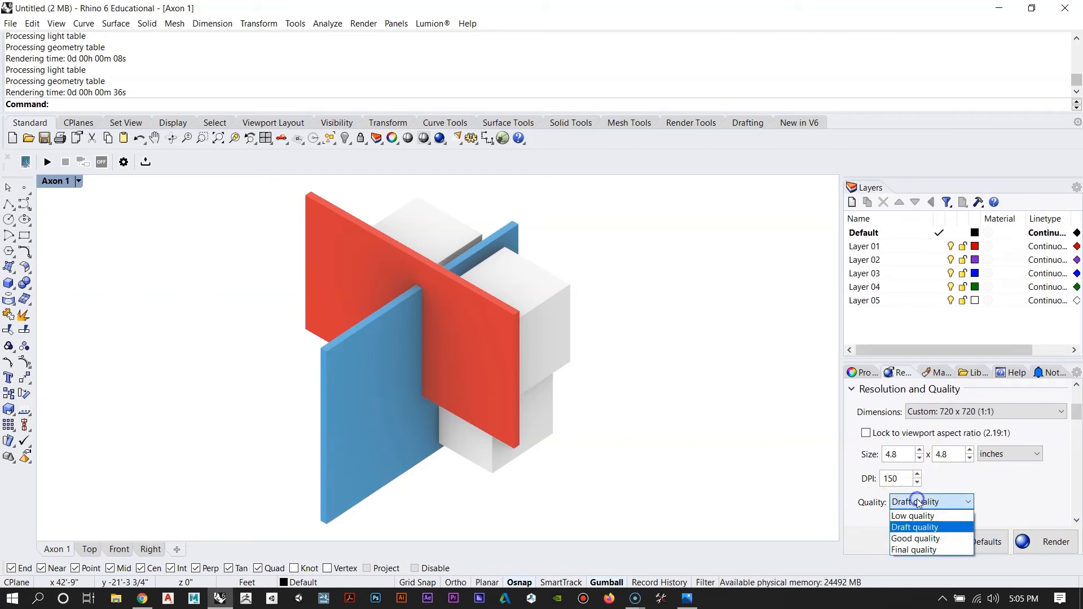
left_click(922, 537)
Step: Reopen the named views, restore the Axon 1 view and render it
left_click(732, 338)
type("N")
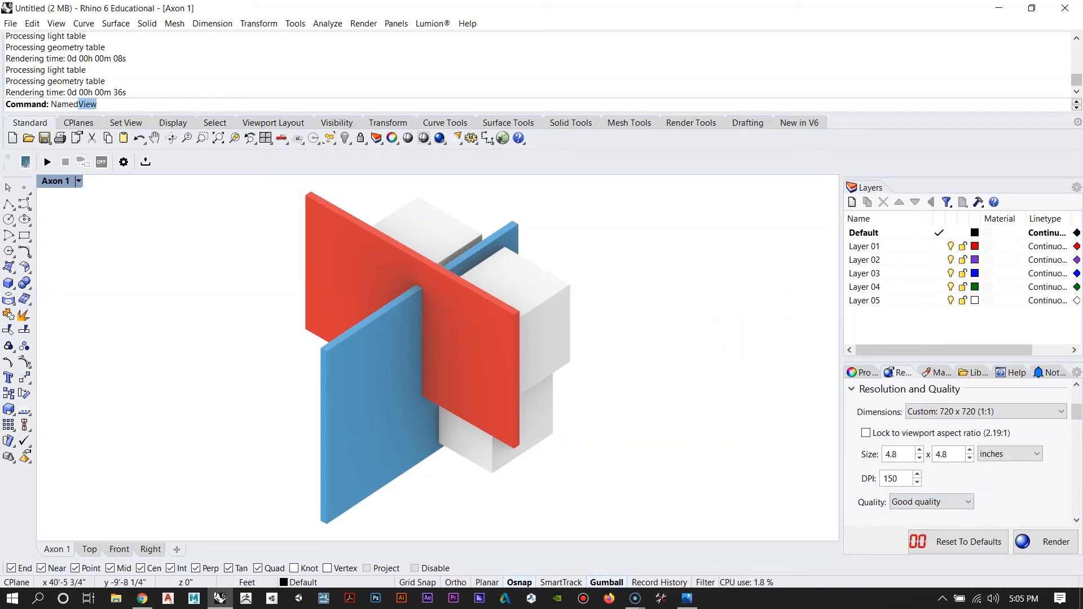
type("amed")
key("Return")
double_click(636, 304)
left_click(929, 487)
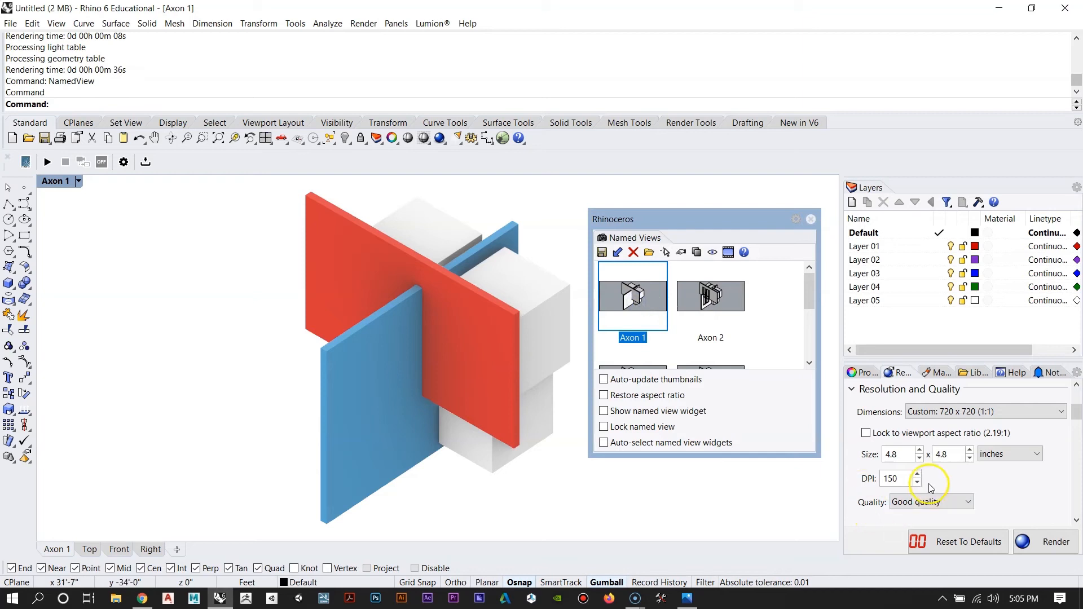
left_click(1035, 543)
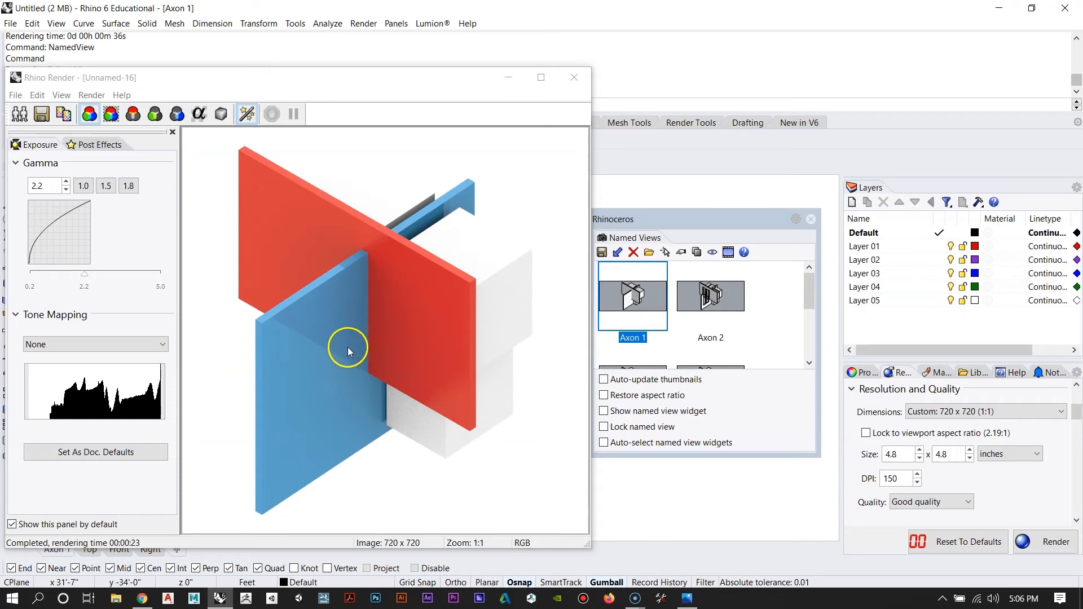
Step: Start saving the rendered image and create a Color Renderings folder on the Desktop
left_click(42, 113)
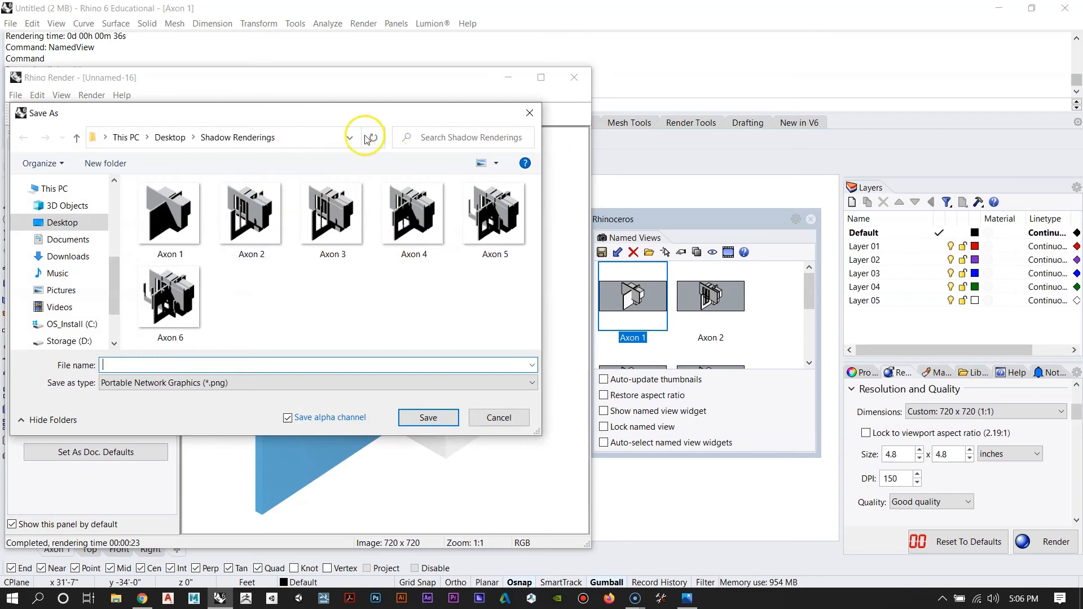
left_click(170, 137)
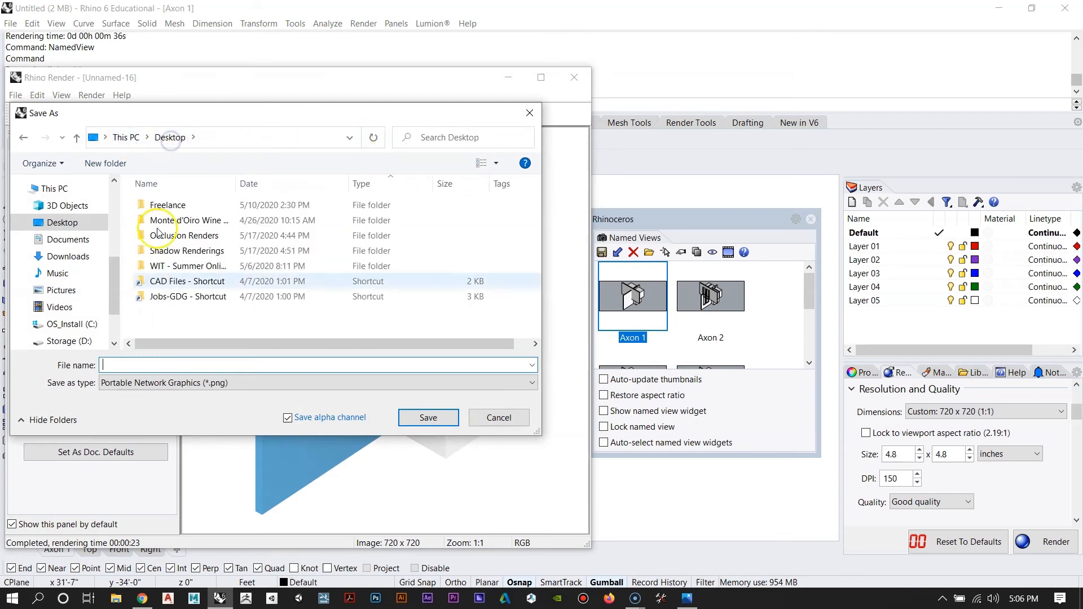
right_click(202, 314)
mouse_move(337, 468)
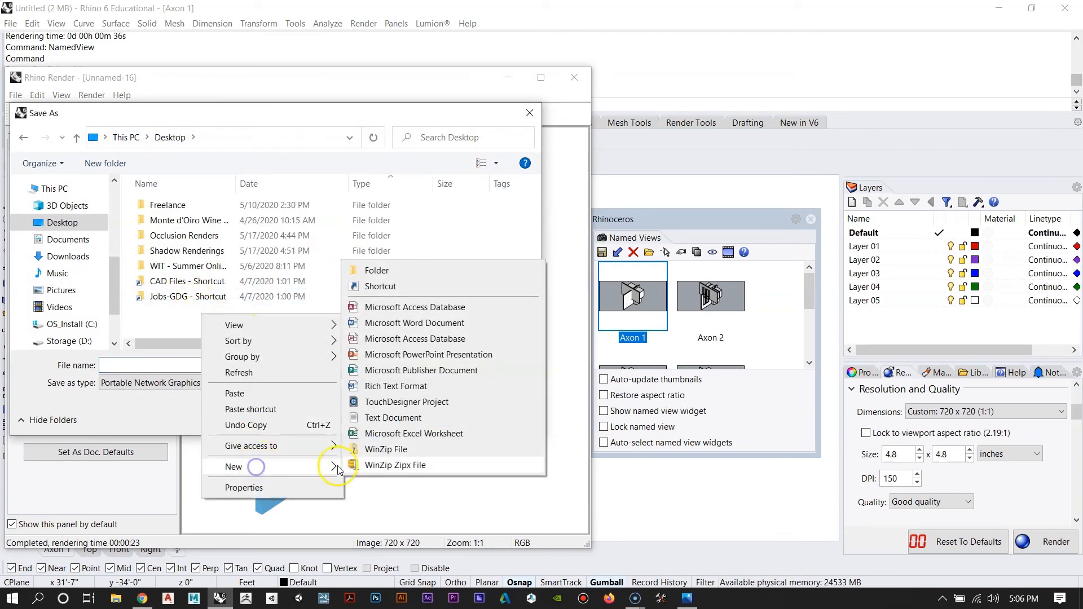
left_click(386, 271)
type("Color Renderings")
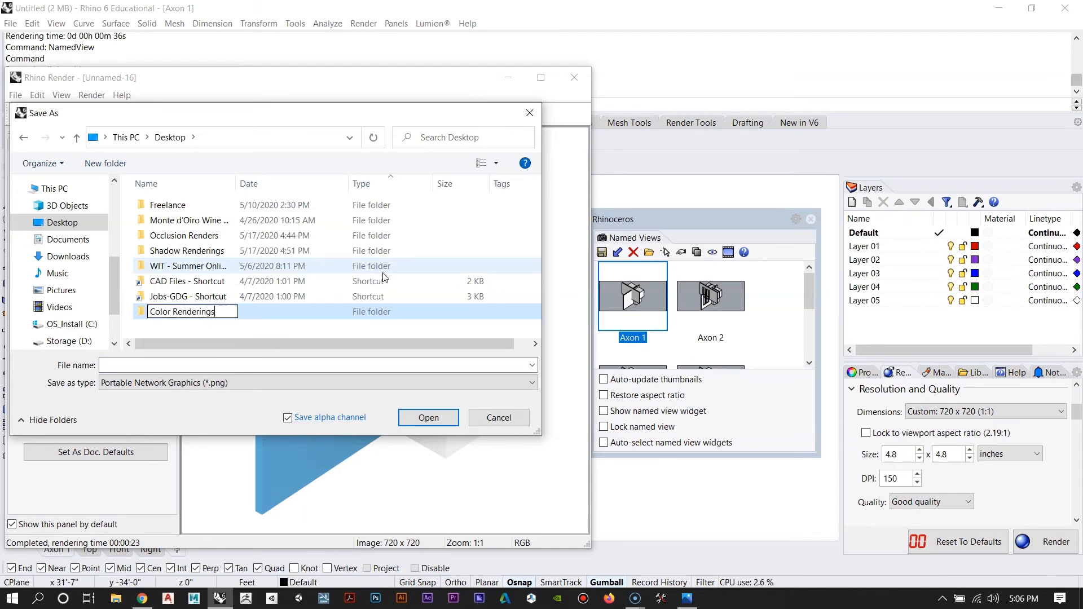
key("Return")
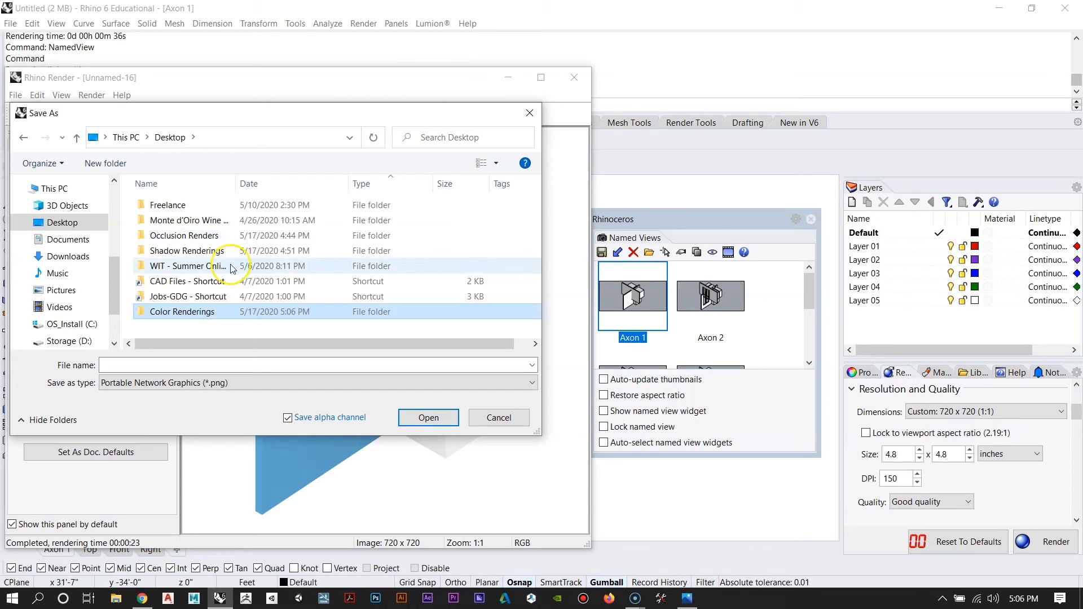
Step: Save the rendering as a PNG named Axon 1 in the Color Renderings folder
double_click(224, 312)
left_click(209, 364)
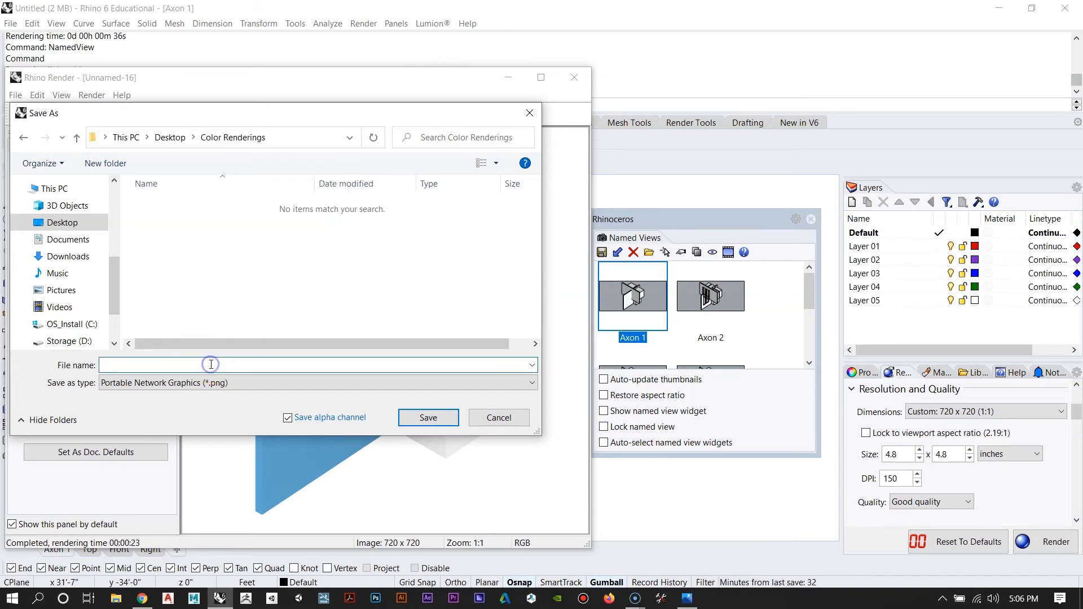
key("Return")
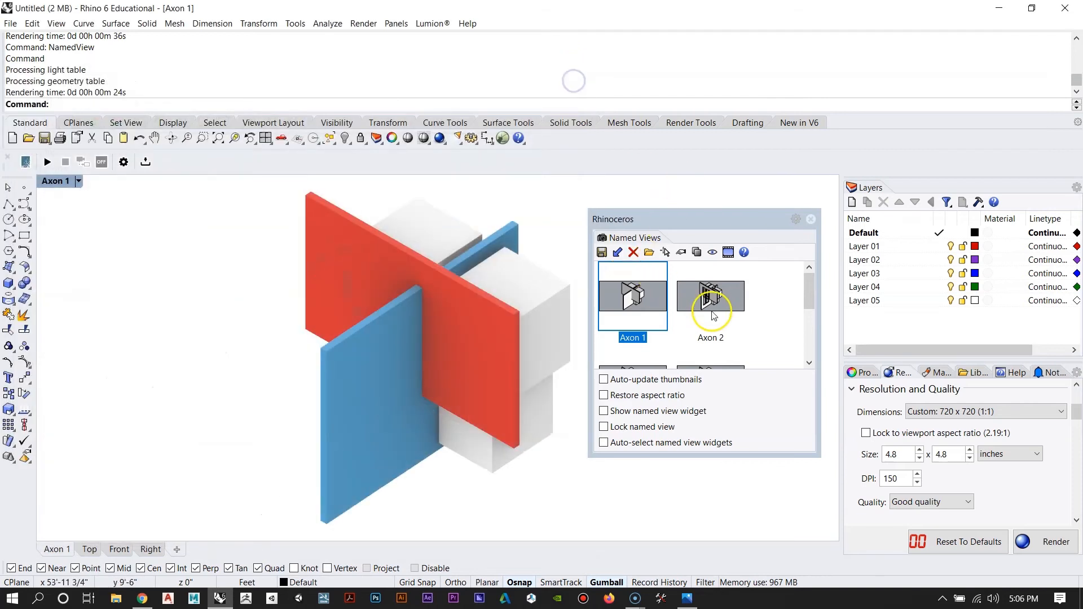
Step: Restore and render the Axon 2 view, and save the image as Axon 2 in the Color Renderings folder
double_click(709, 299)
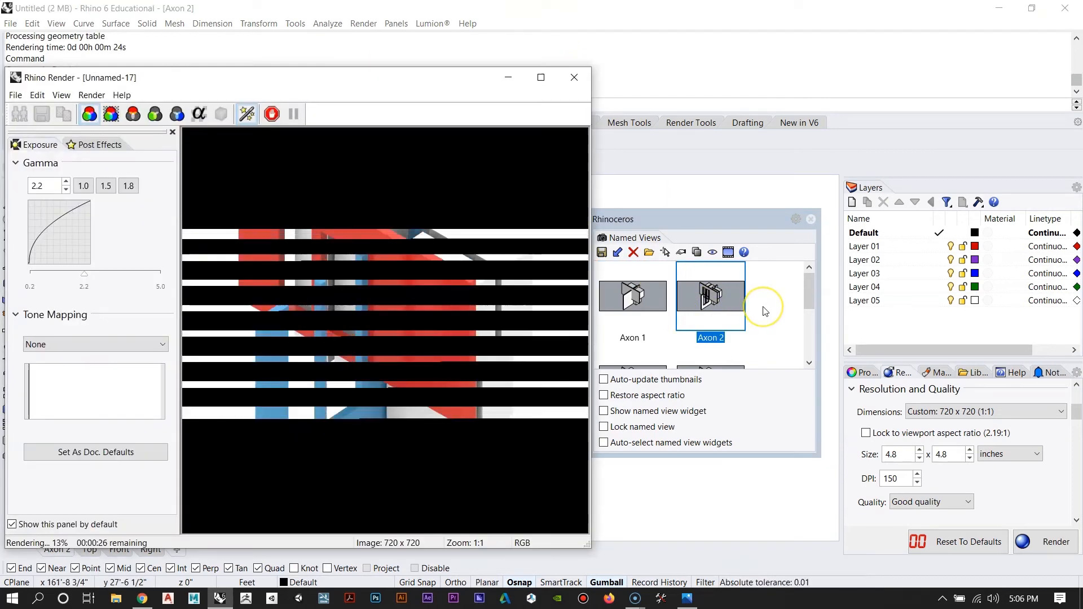
left_click(42, 114)
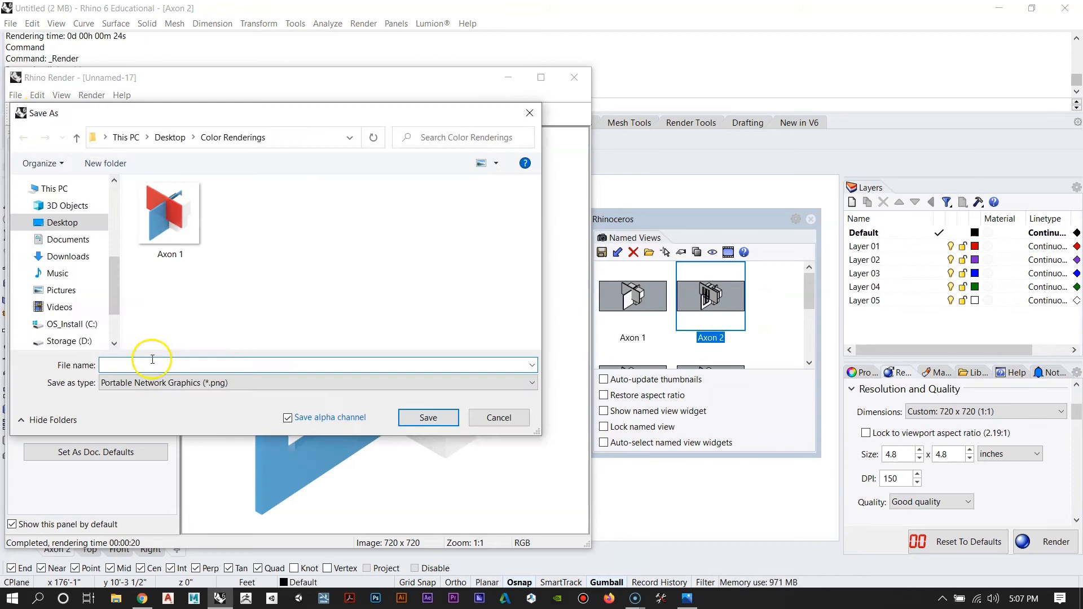
type("Axon 2")
key("Return")
left_click(574, 78)
Step: Restore and render the Axon 3 view, and save the image as Axon 3 in the Color Renderings folder
scroll(635, 360, "down", 1)
double_click(637, 350)
key("Return")
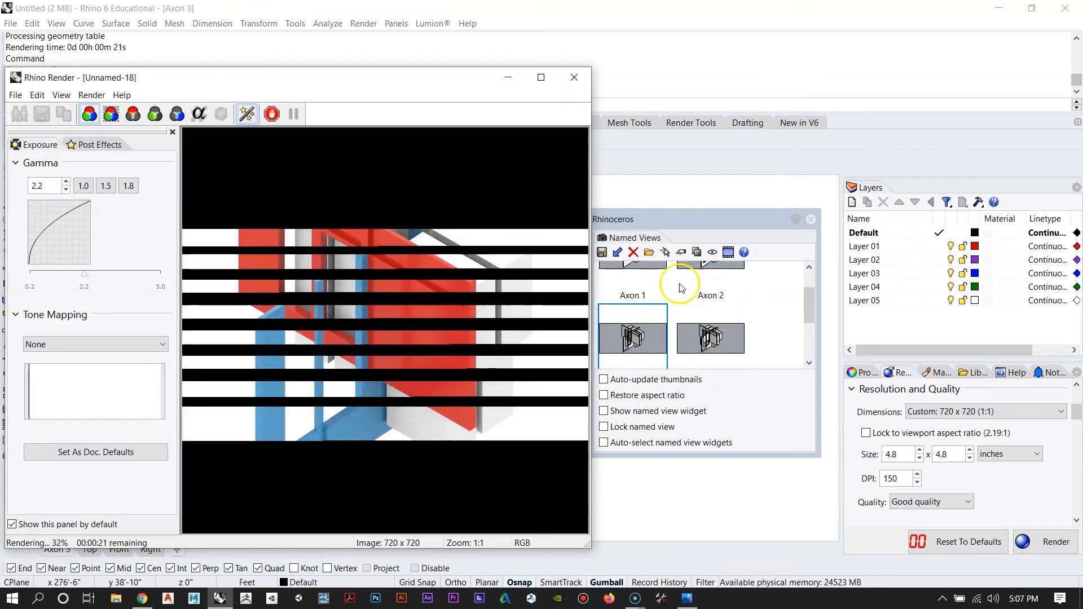
left_click(42, 114)
type("Axon 3")
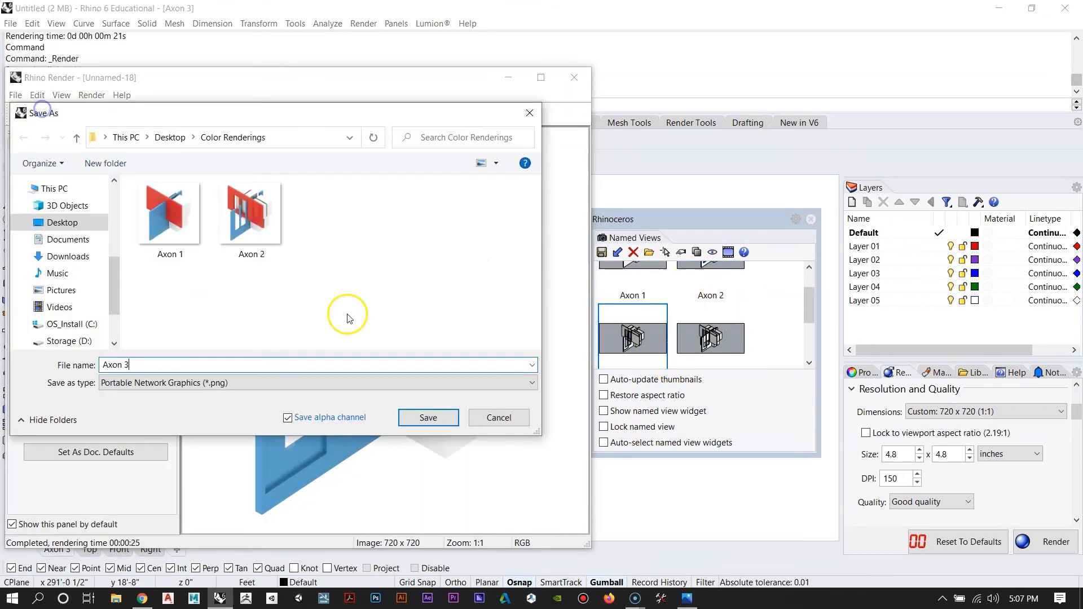
key("Return")
left_click(574, 77)
Step: Restore and render the Axon 4 view, and save the image as Axon 4 in the Color Renderings folder
double_click(710, 339)
key("Return")
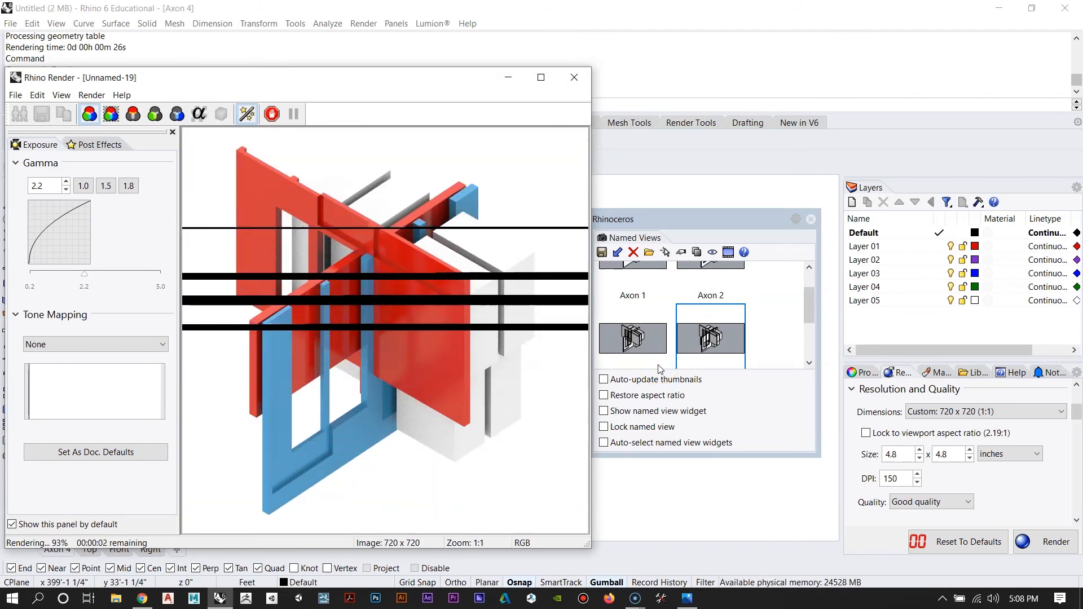
left_click(42, 114)
type("Axon 4")
key("Return")
Step: Restore and render the Axon 5 view, save the image with the other color renderings and close the render window
left_click_drag(809, 305, 814, 339)
double_click(632, 322)
left_click(1046, 541)
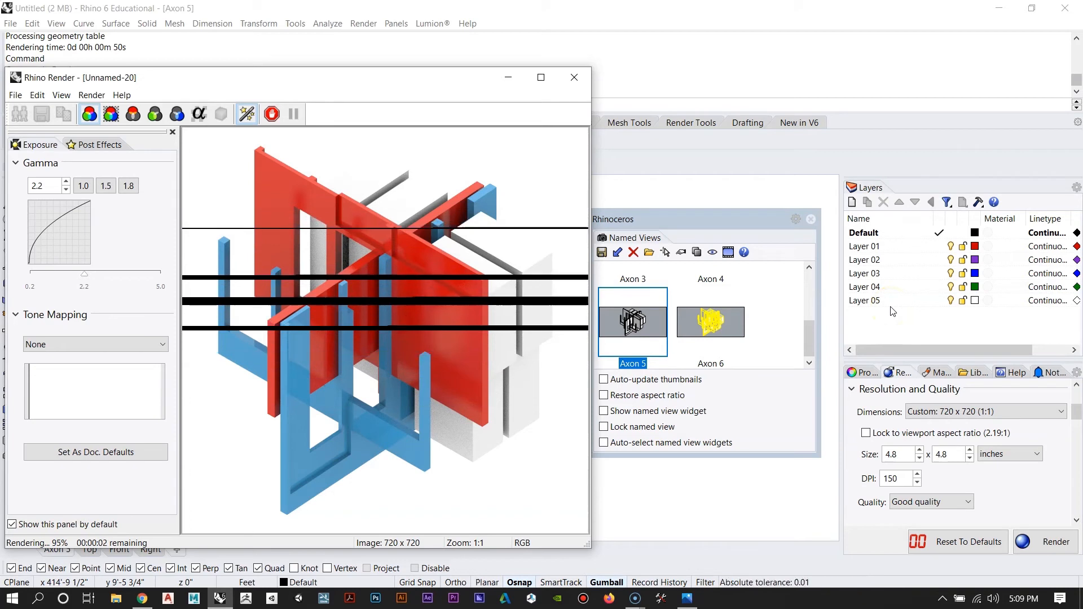
left_click(42, 114)
key("Return")
left_click(573, 77)
Step: Restore and render the Axon 6 view, save the image as Axon 6, and close the render window and named views list
double_click(710, 322)
left_click(297, 138)
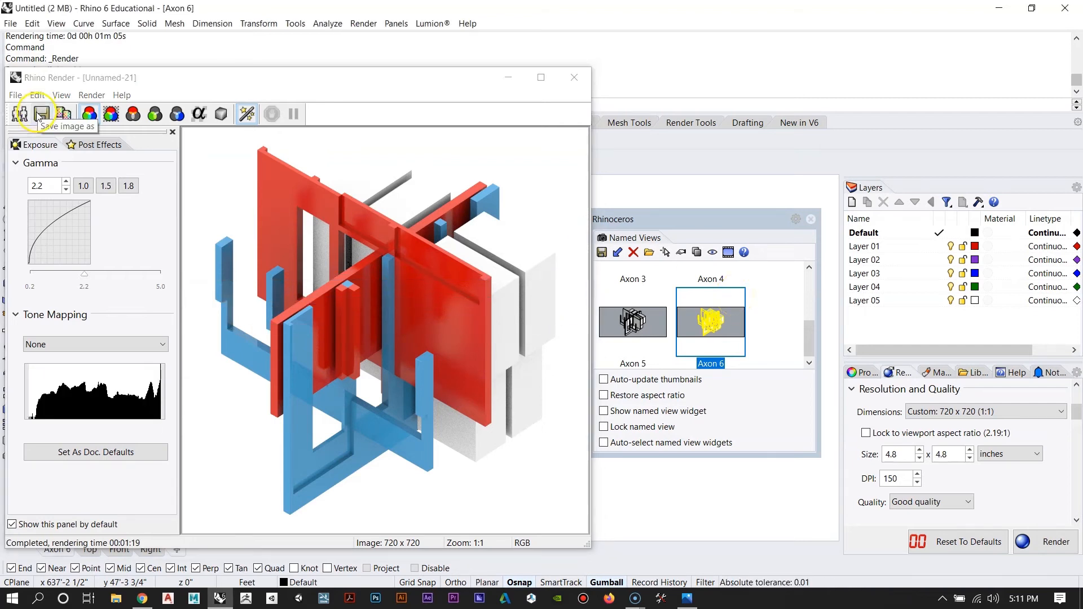
left_click(41, 114)
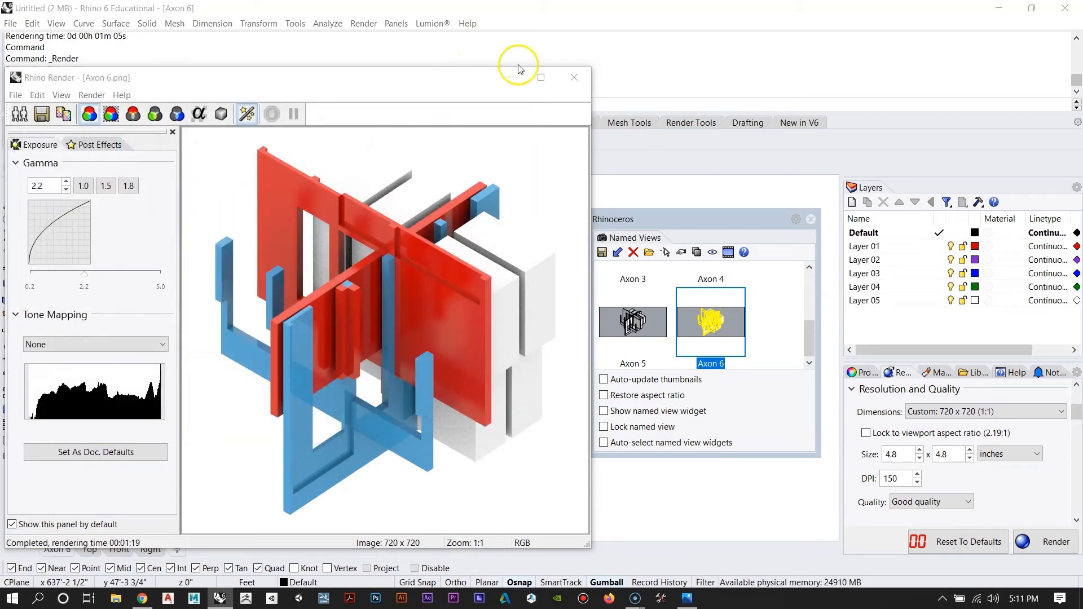
left_click(577, 78)
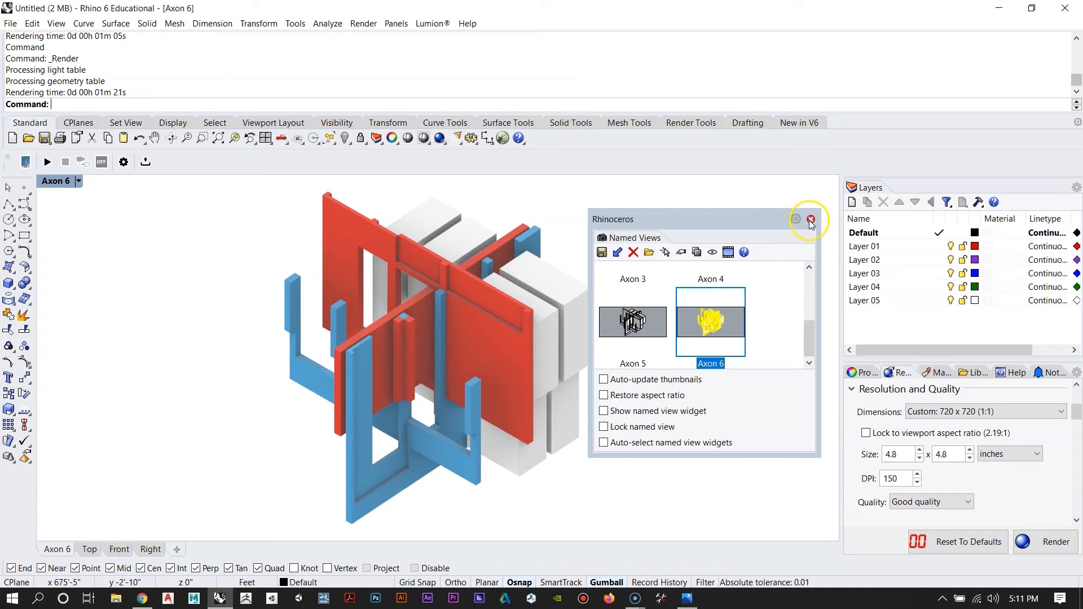
left_click(811, 220)
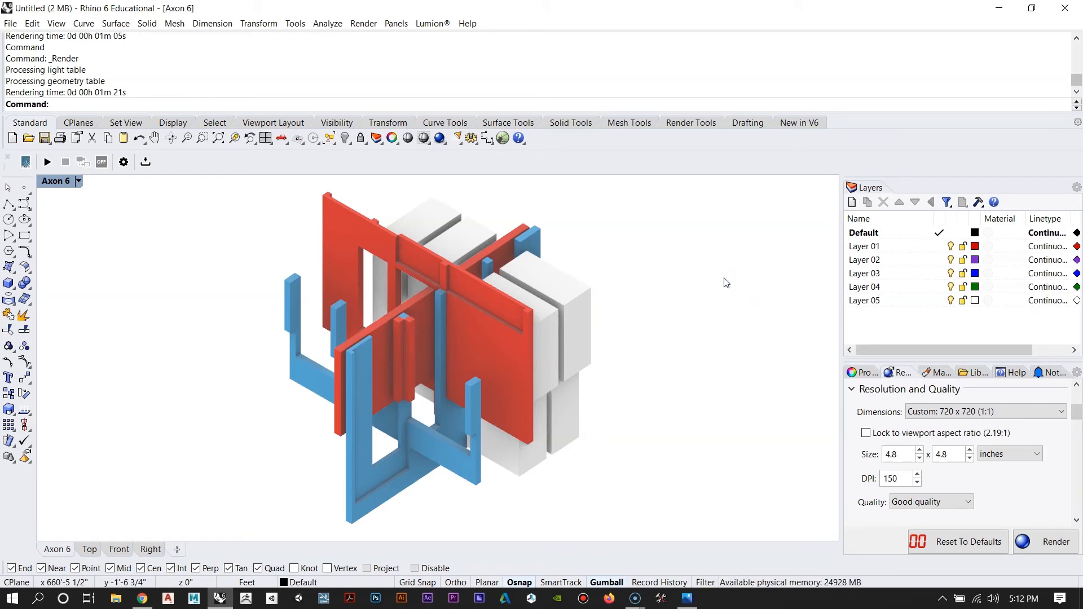
Step: Reopen the list of named views, restore the Axon 1 view and close the list
type("NamedView")
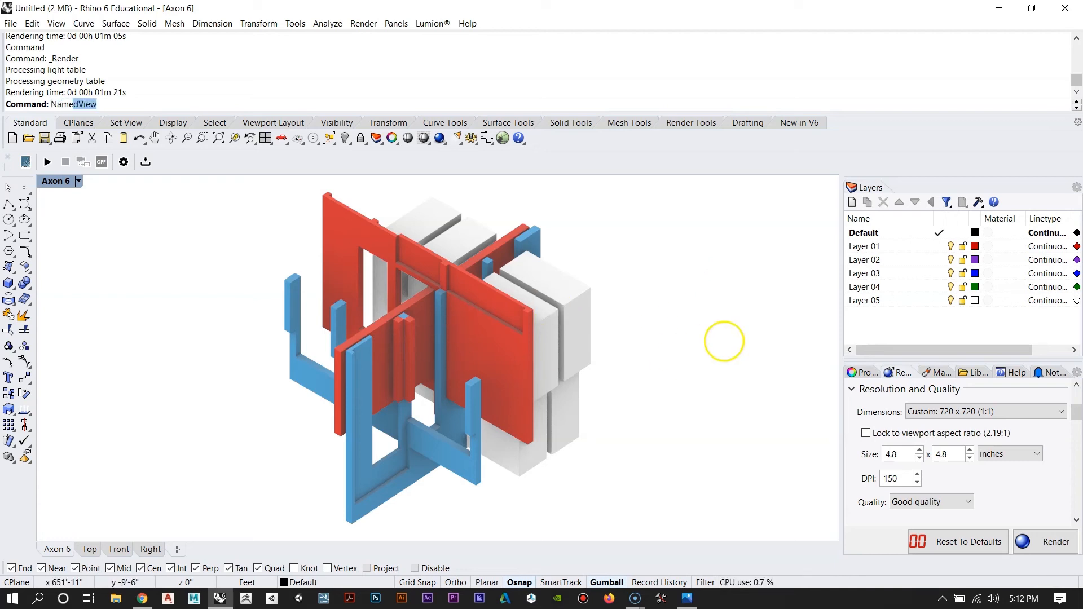
key("Return")
scroll(708, 321, "up", 3)
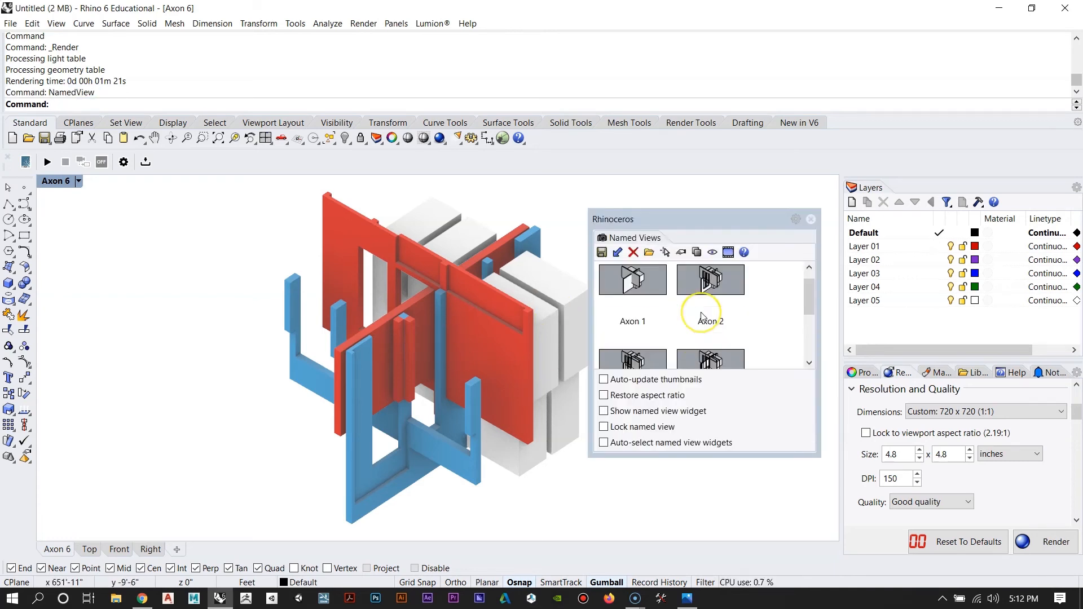
double_click(634, 294)
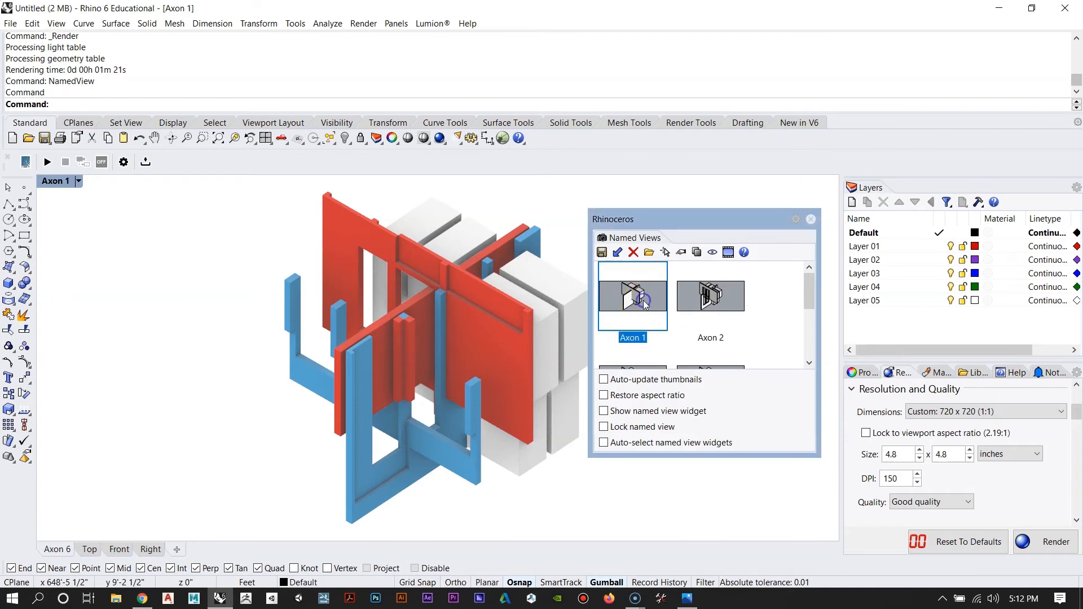
left_click(811, 218)
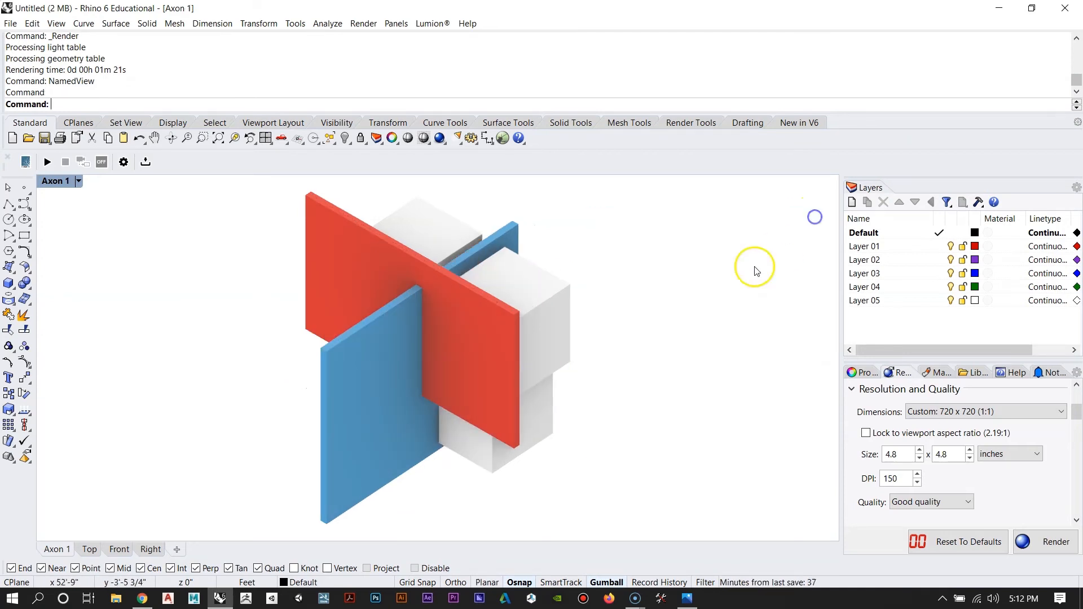
Step: Switch the Axon 1 viewport to the Shaded display mode and show the viewport's properties
left_click(59, 181)
left_click(108, 212)
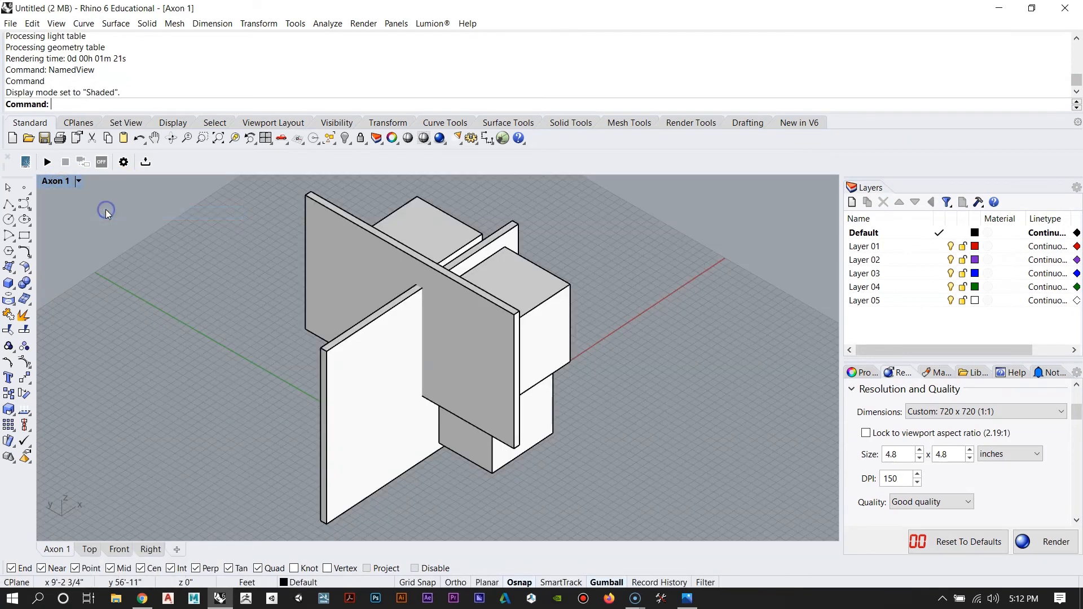
left_click(674, 380)
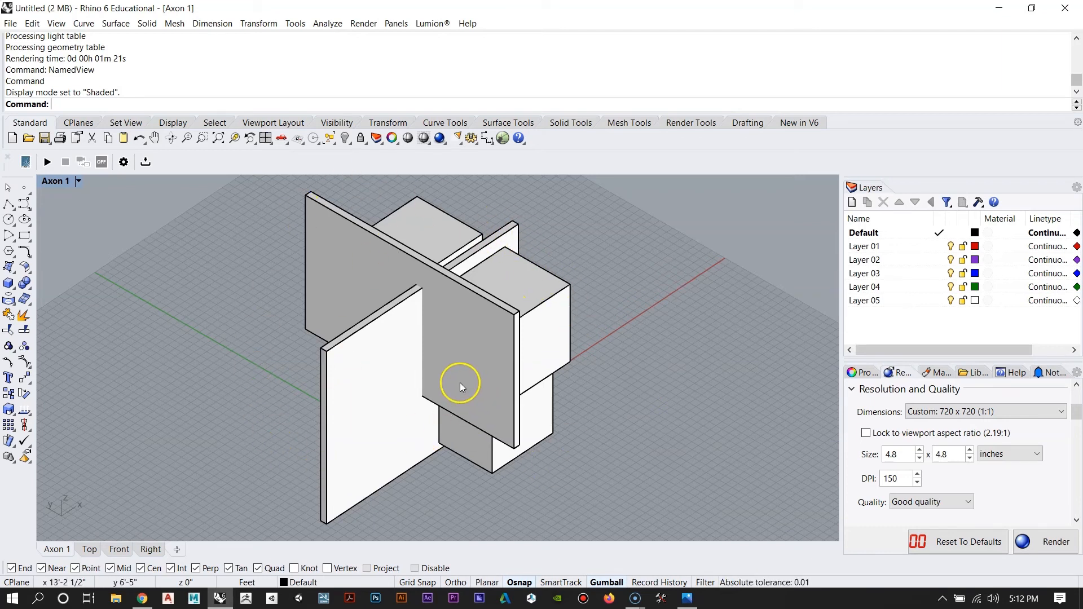
left_click(871, 376)
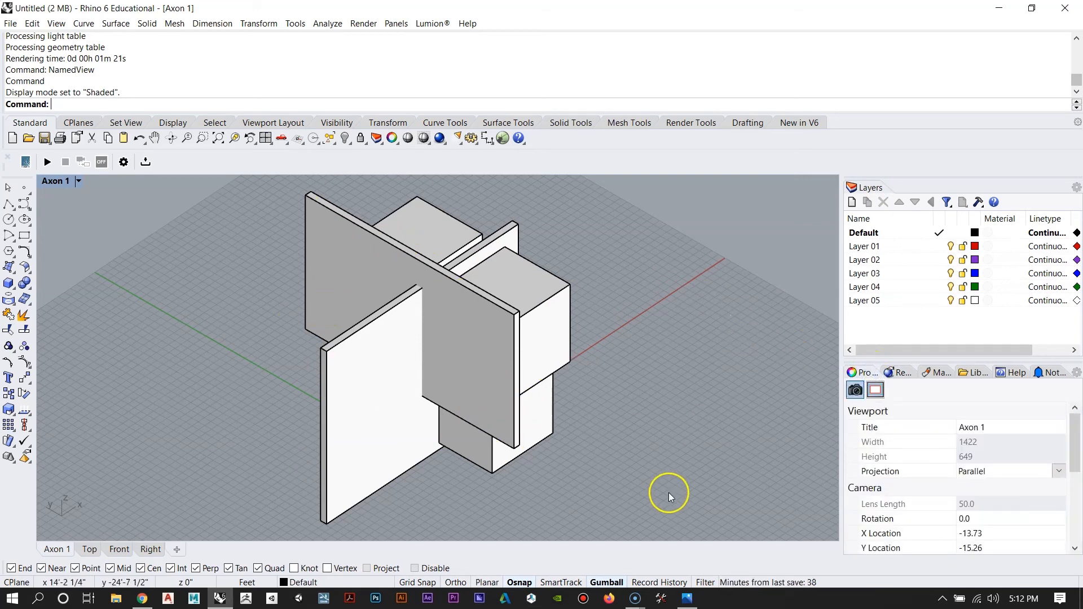
Step: Create a Make2D drawing of all the Axon 1 model objects using the View projection, with hidden lines and scene silhouette included
left_click_drag(678, 516, 202, 181)
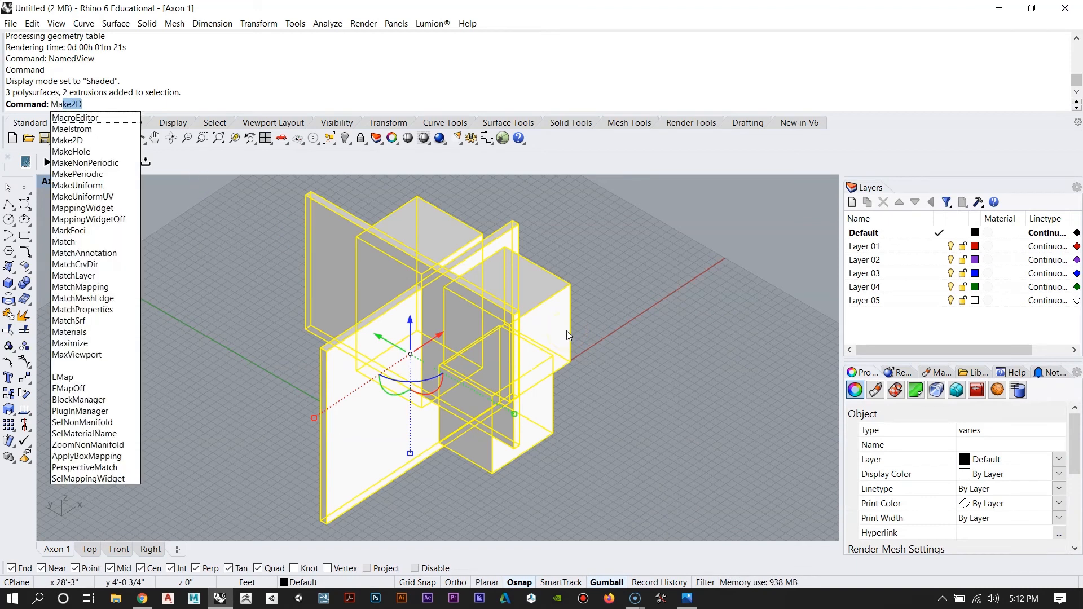
key("Return")
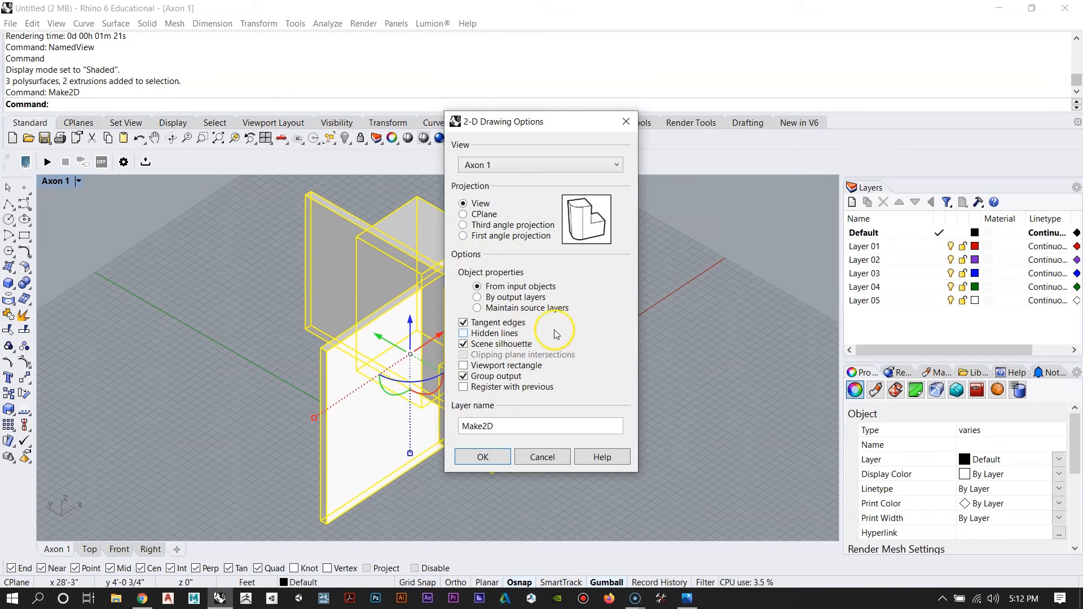
mouse_move(479, 118)
left_mouse_down()
mouse_move(533, 188)
mouse_move(550, 161)
left_mouse_up()
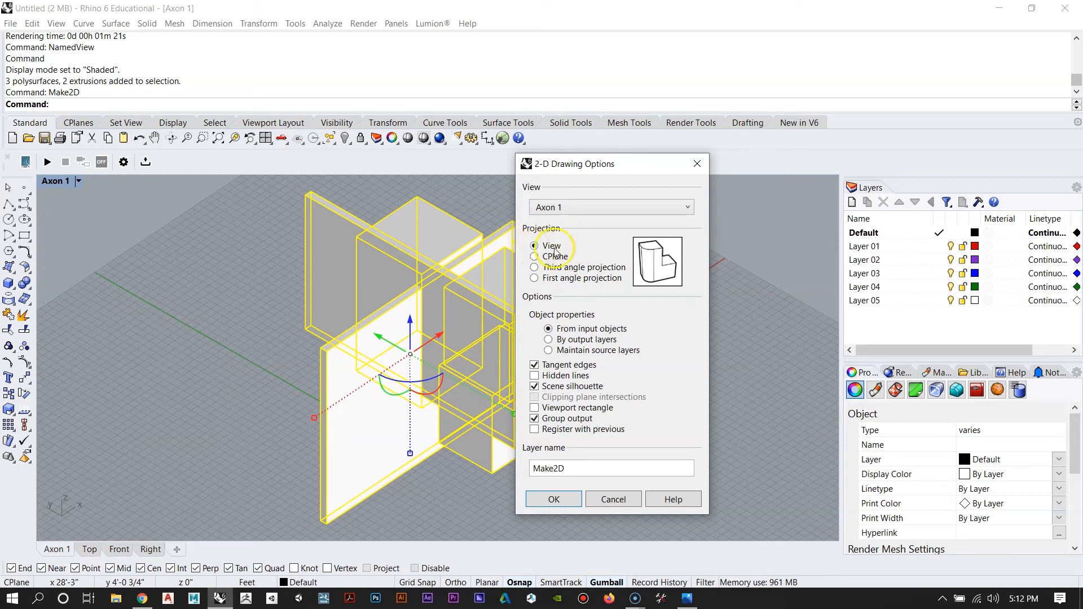
left_click(561, 208)
left_click(567, 206)
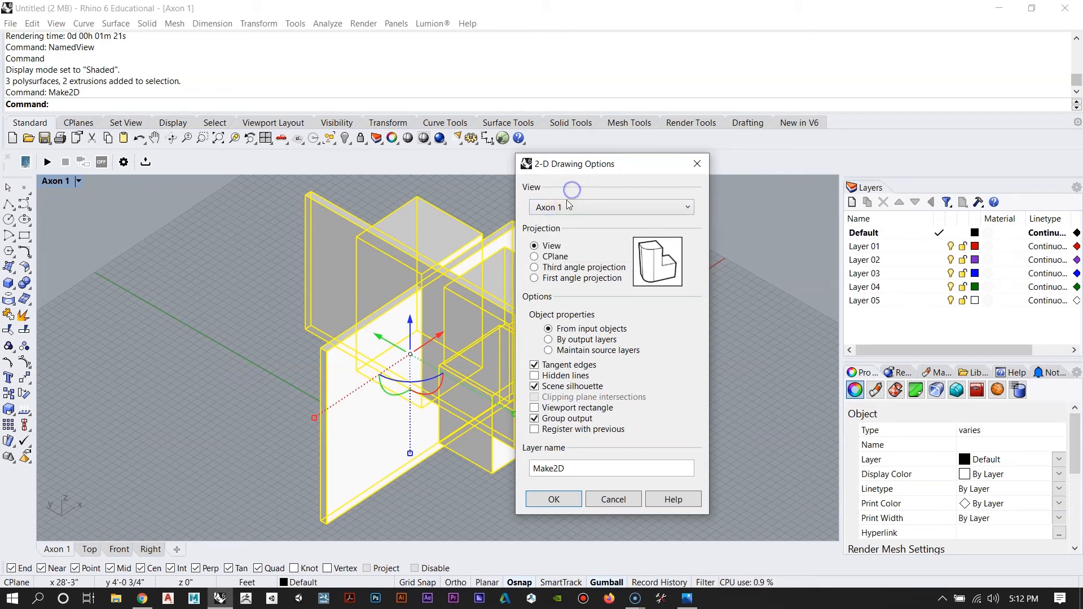
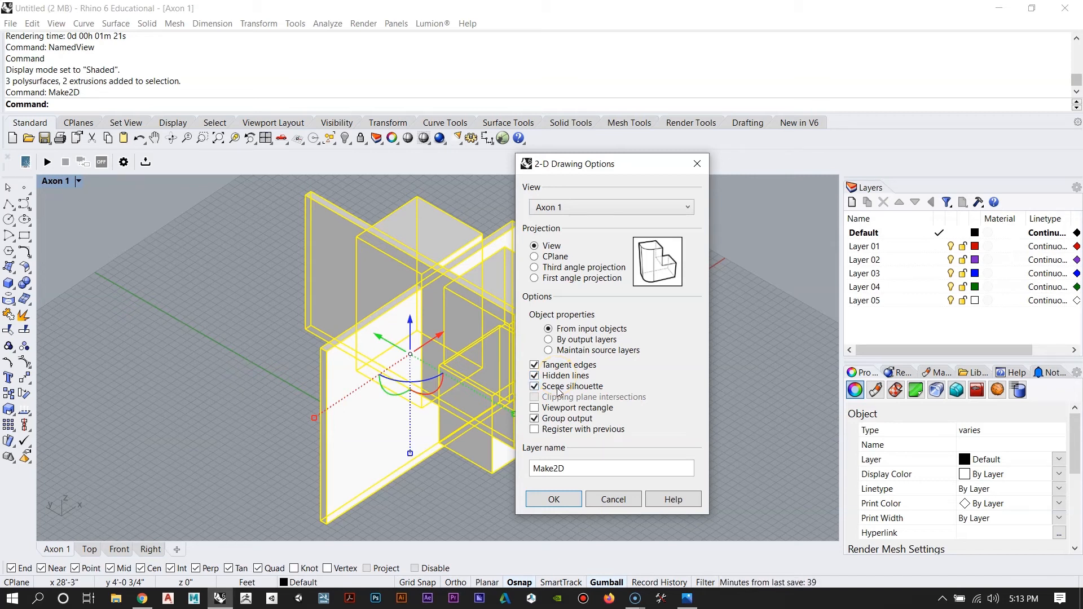
left_click(555, 387)
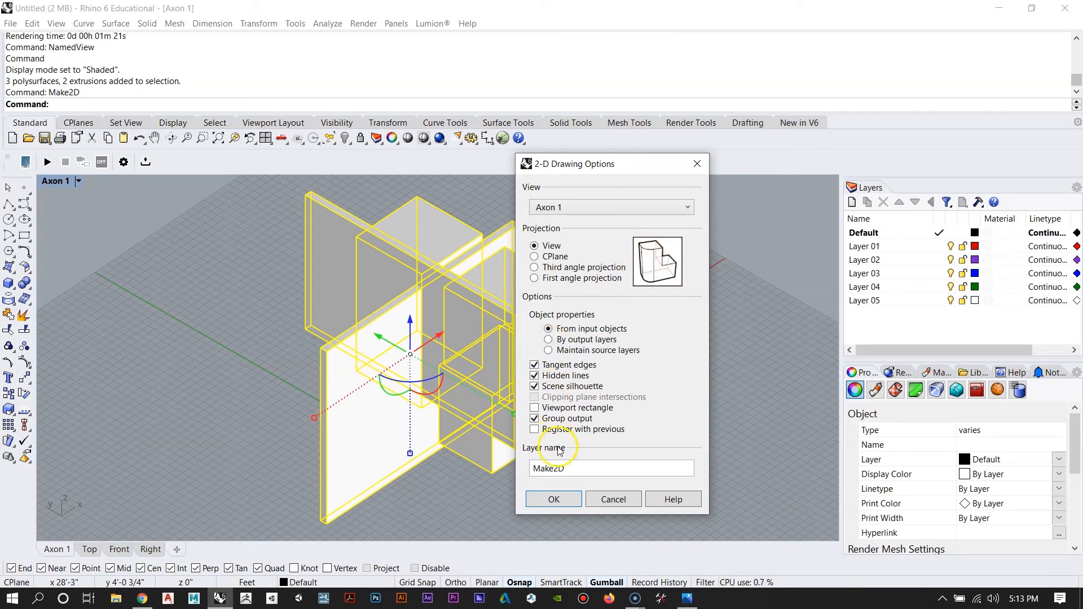
left_click(544, 500)
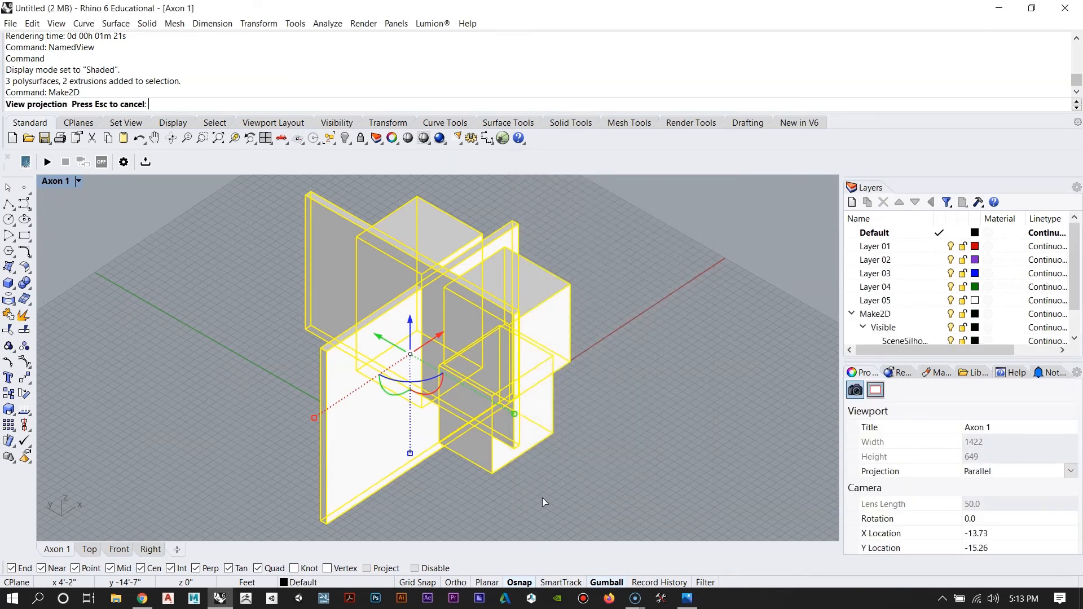
Step: Maximize the Top viewport and move the 2D linework up and to the left, clear of the 3D models
double_click(55, 180)
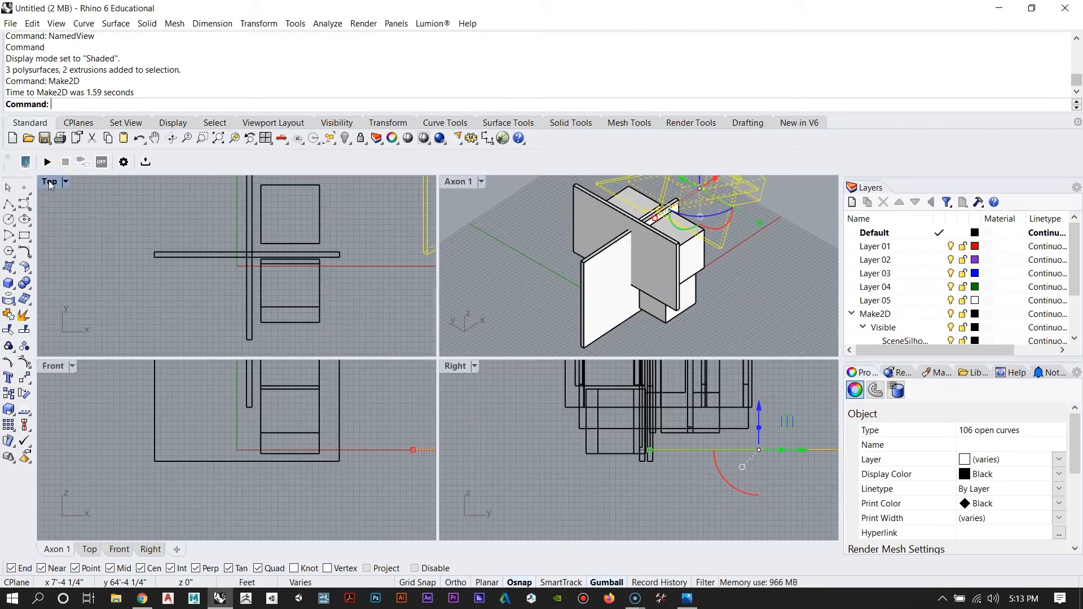
double_click(48, 180)
left_click(387, 319)
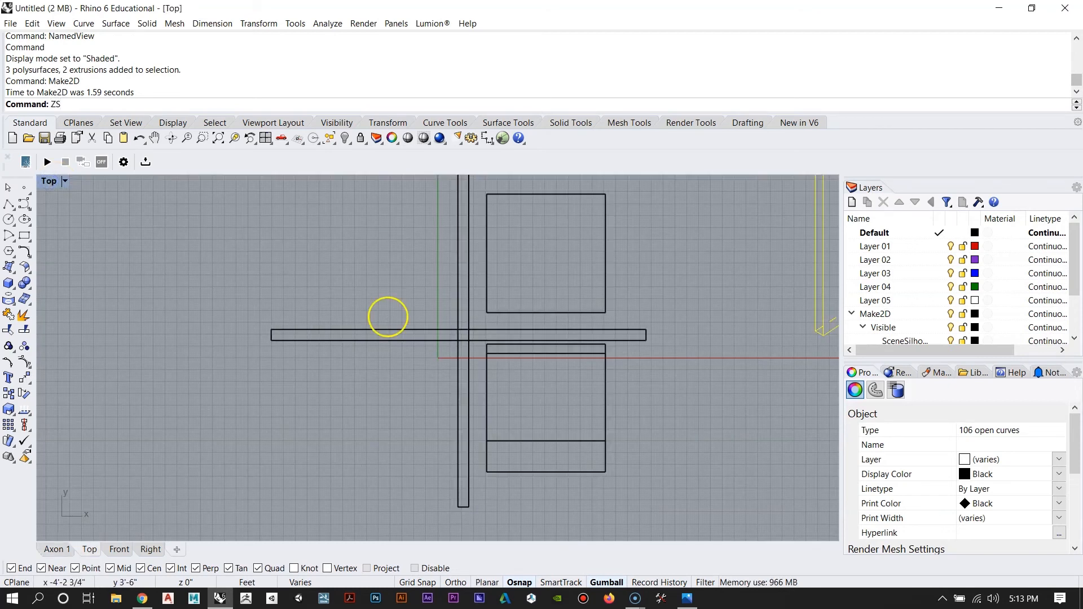
type("ZS")
key("Return")
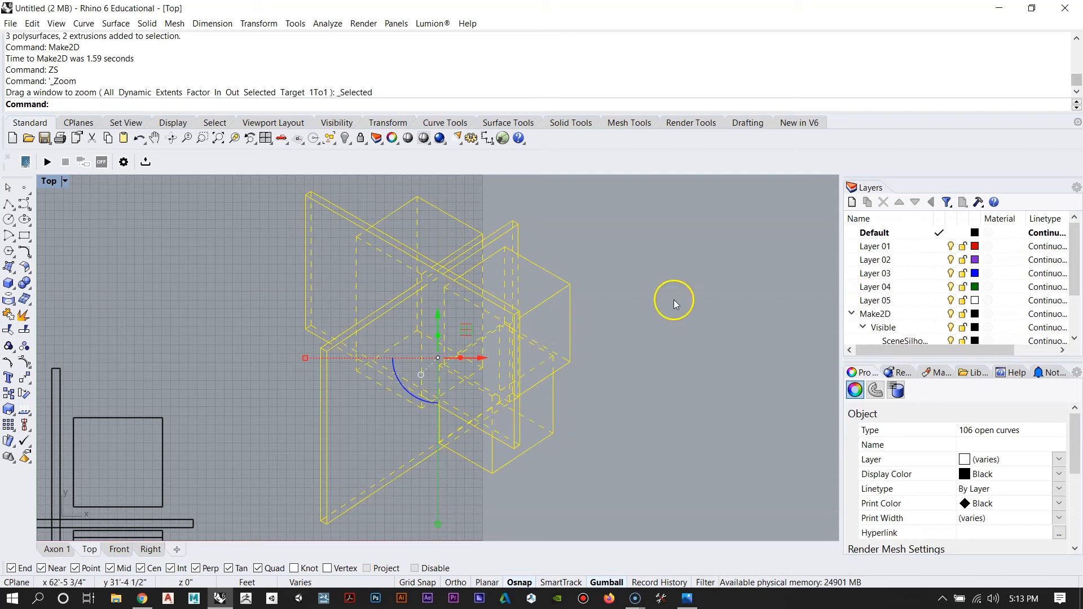
scroll(485, 316, "down", 10)
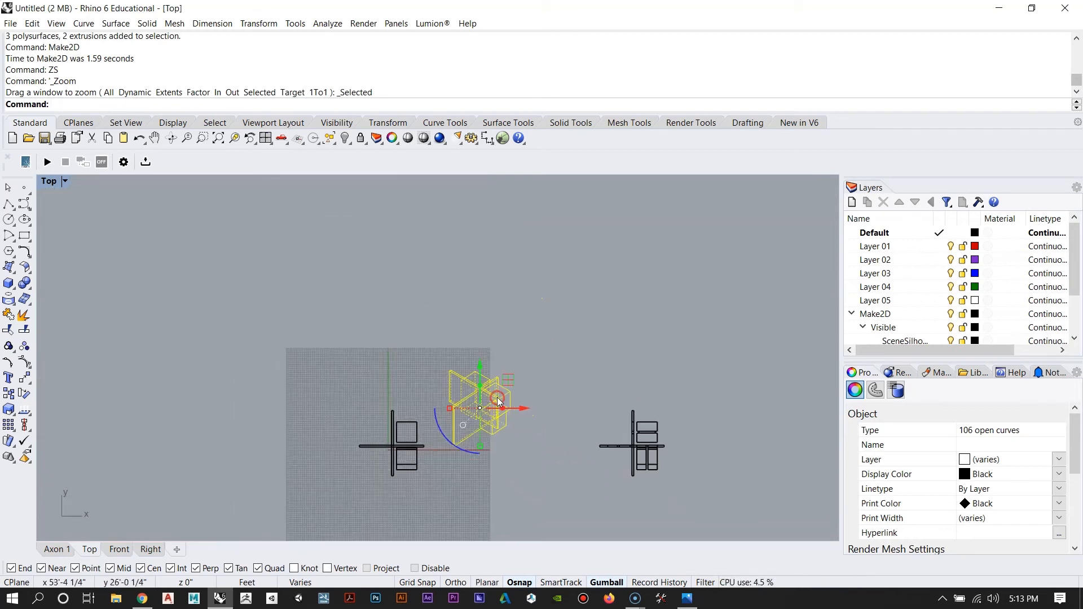
left_click_drag(484, 366, 485, 237)
left_click_drag(533, 275, 391, 259)
type("ZS")
key("Return")
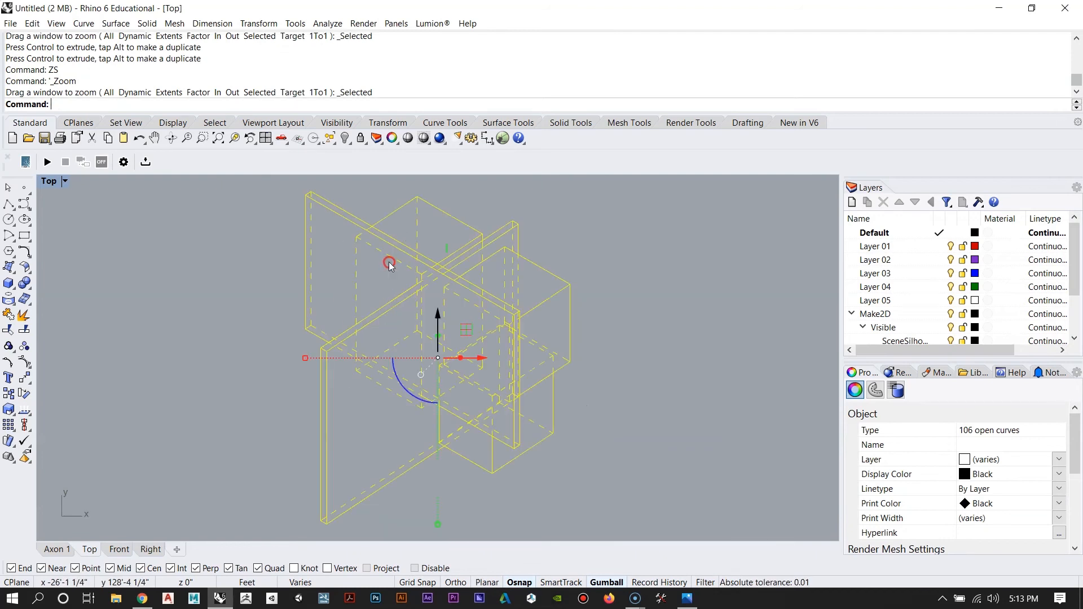
left_click(783, 280)
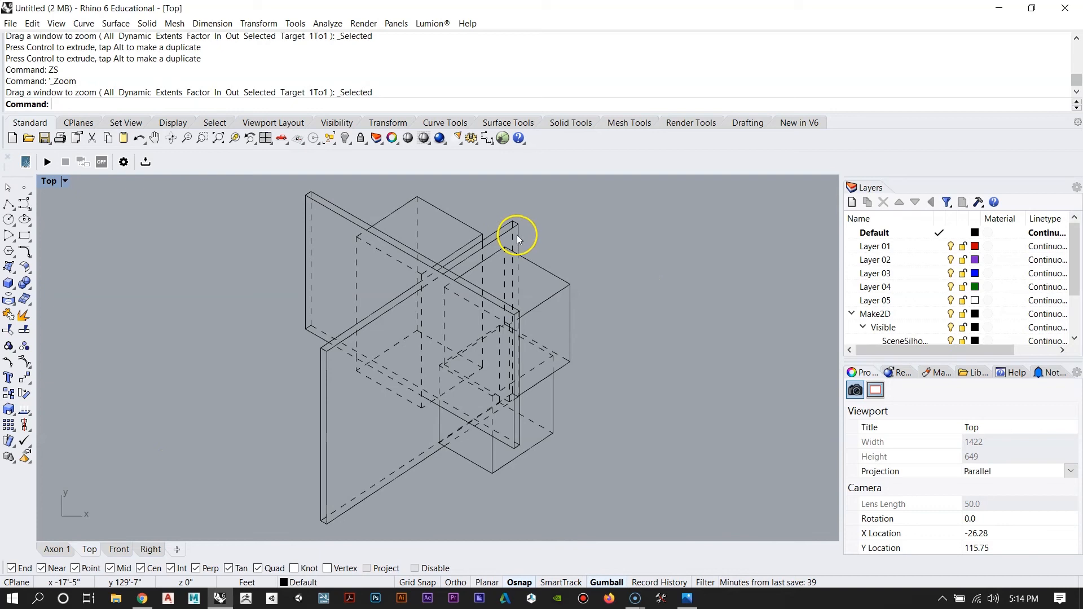
Step: Toggle the Make2D sublayers for hidden curves, visible curves and scene silhouette to check which lines each contains
scroll(513, 236, "up", 2)
scroll(1003, 295, "down", 2)
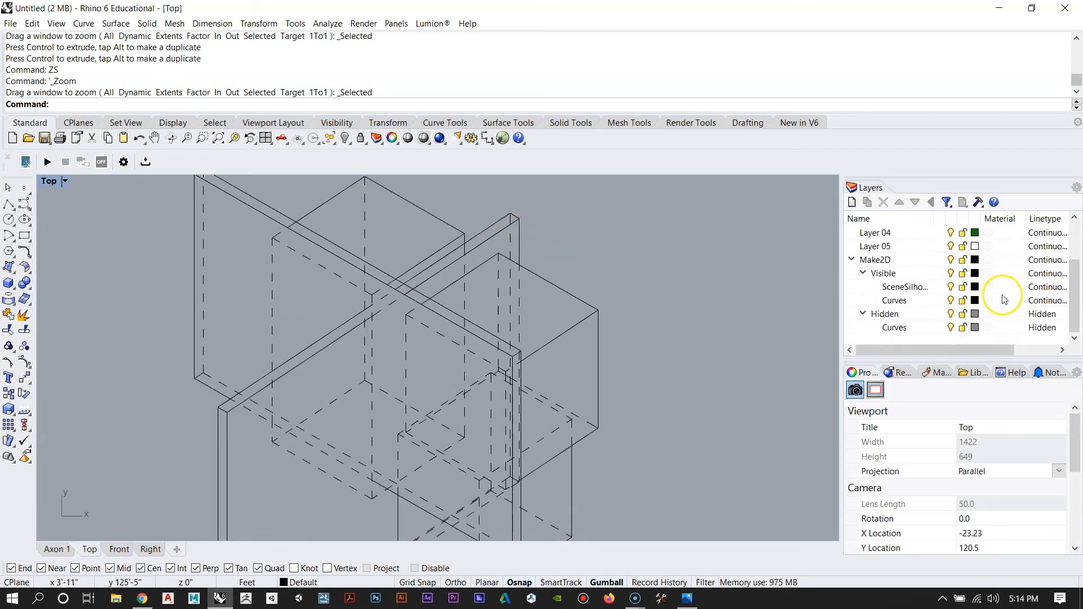
left_click(884, 315)
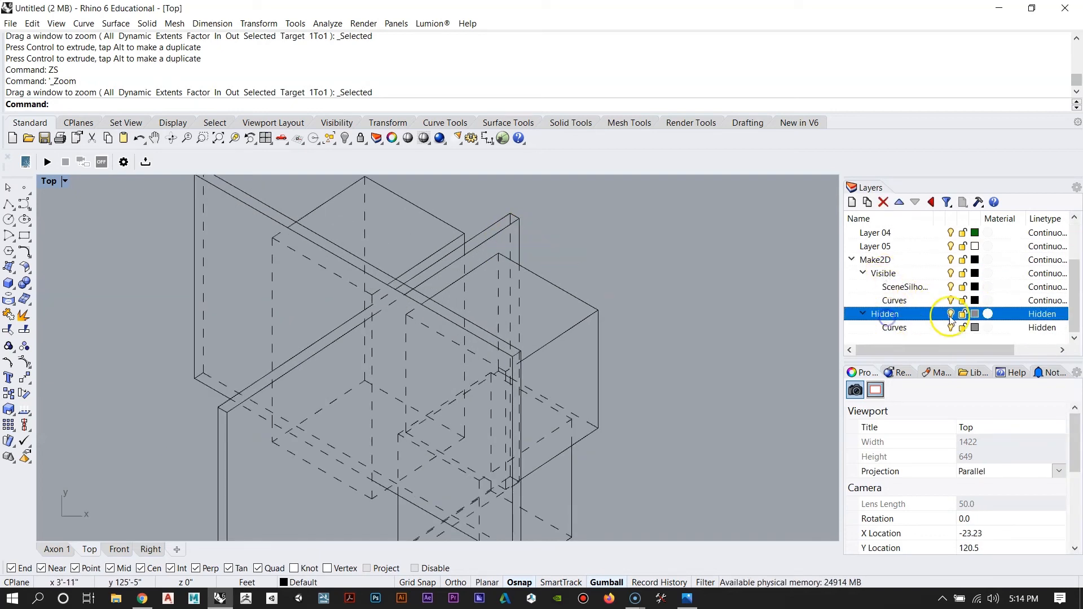
left_click(901, 328)
left_click(951, 328)
left_click(950, 327)
scroll(459, 237, "down", 3)
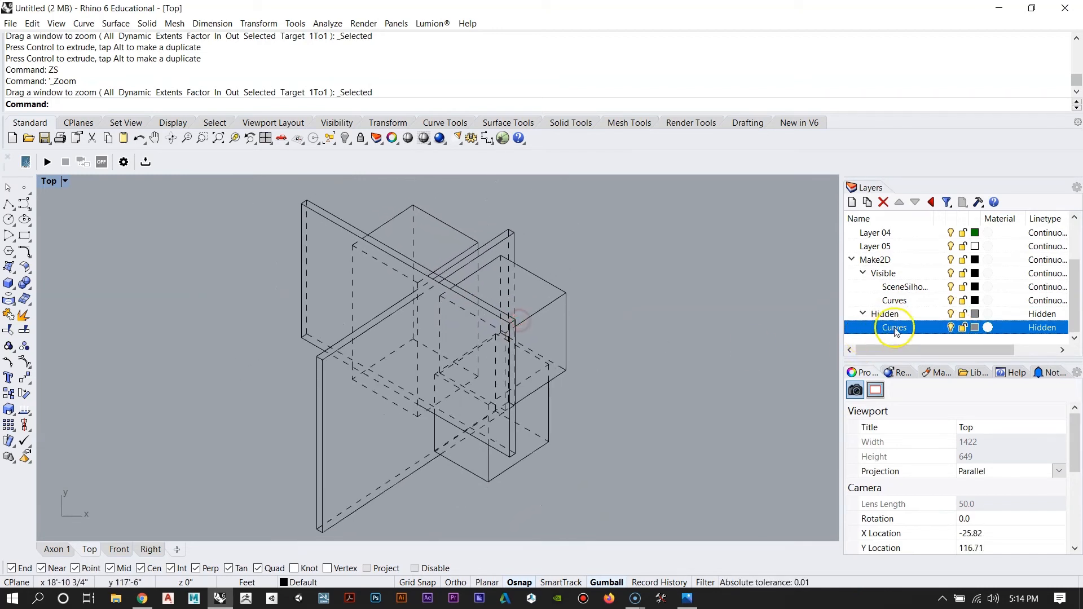
left_click(950, 300)
left_click(951, 301)
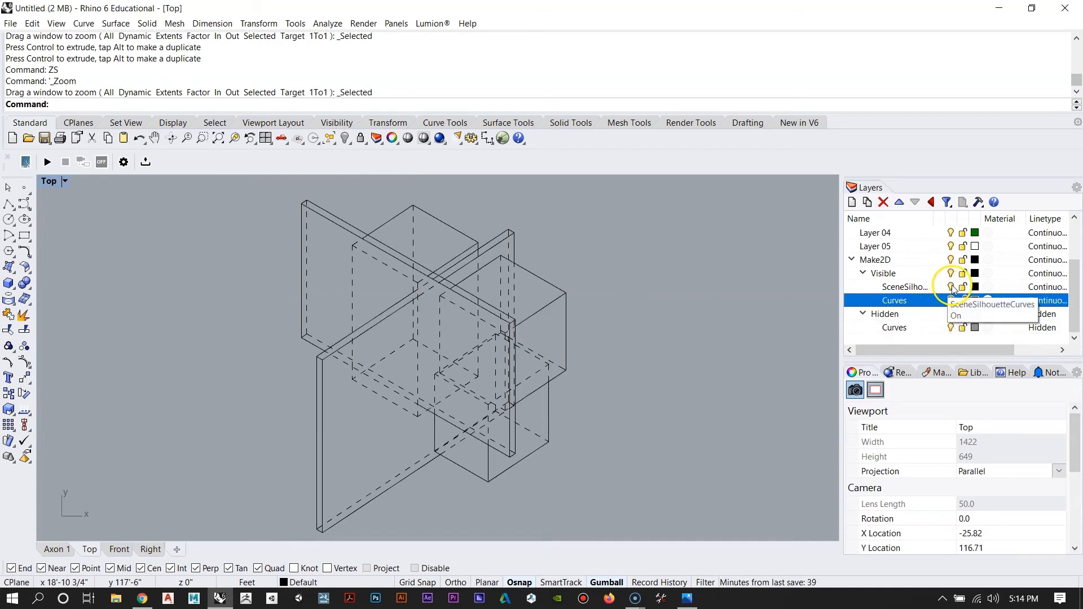
left_click(951, 288)
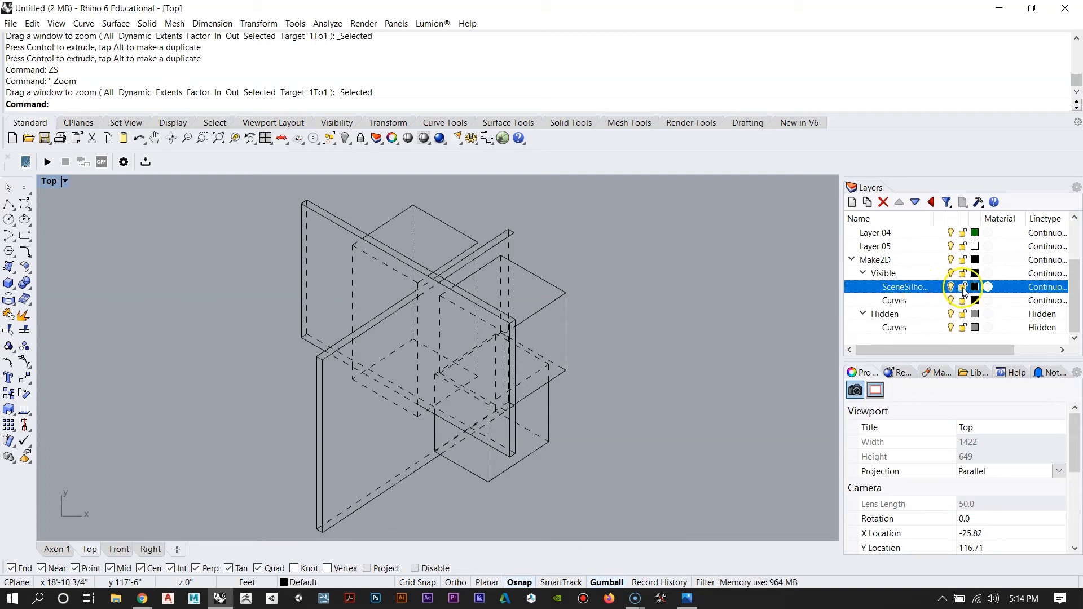
Step: Set the color of the scene silhouette sublayer under Make2D to red
left_click(975, 287)
left_click(544, 208)
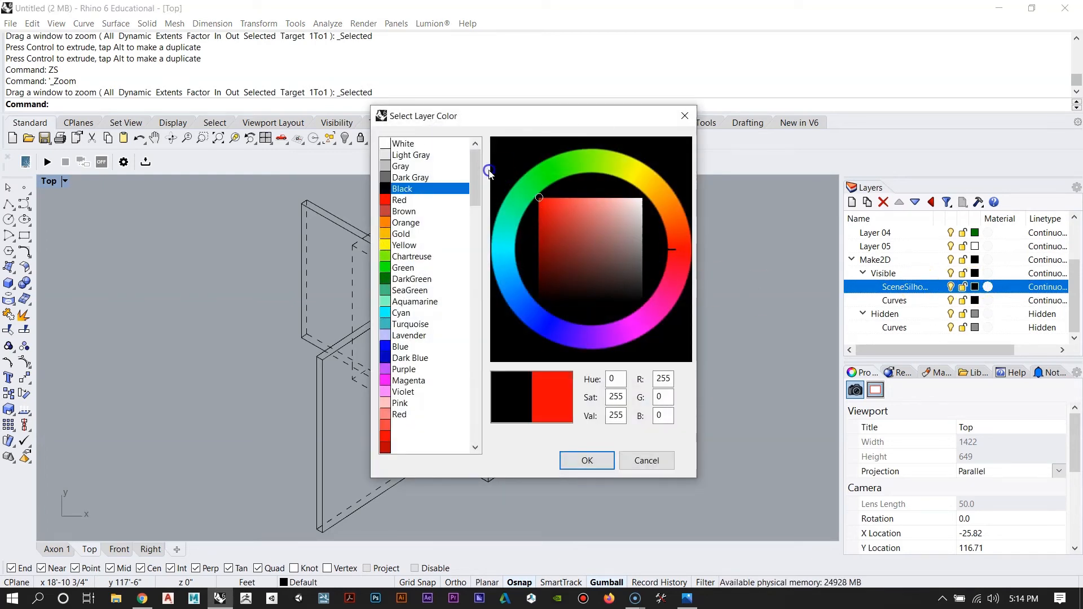
left_click(588, 459)
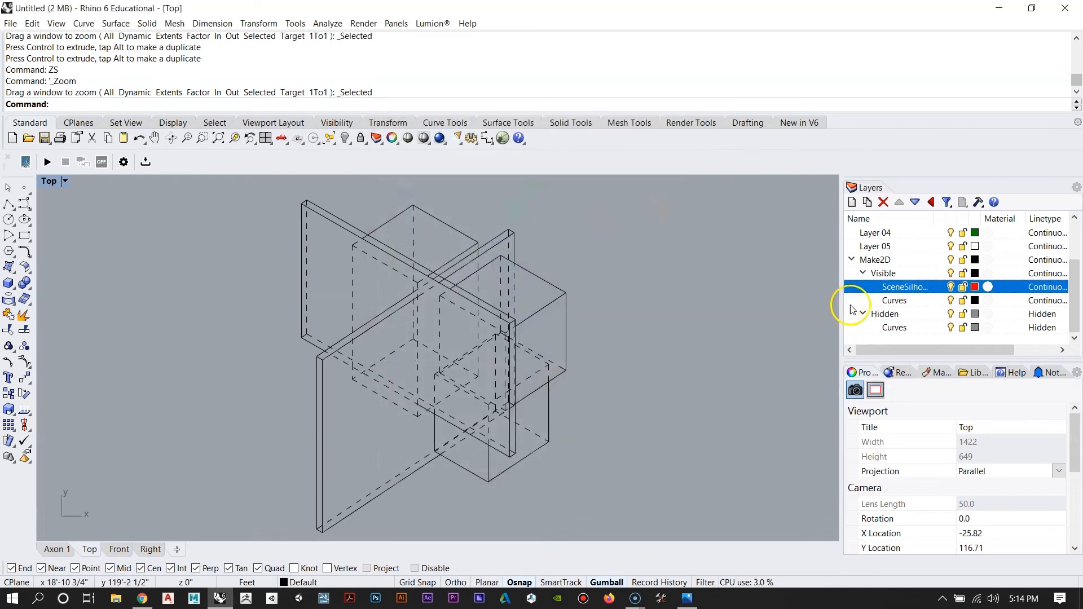
Step: Select all objects on the scene silhouette sublayer to inspect the outline it covers, and clear the selection
right_click(902, 287)
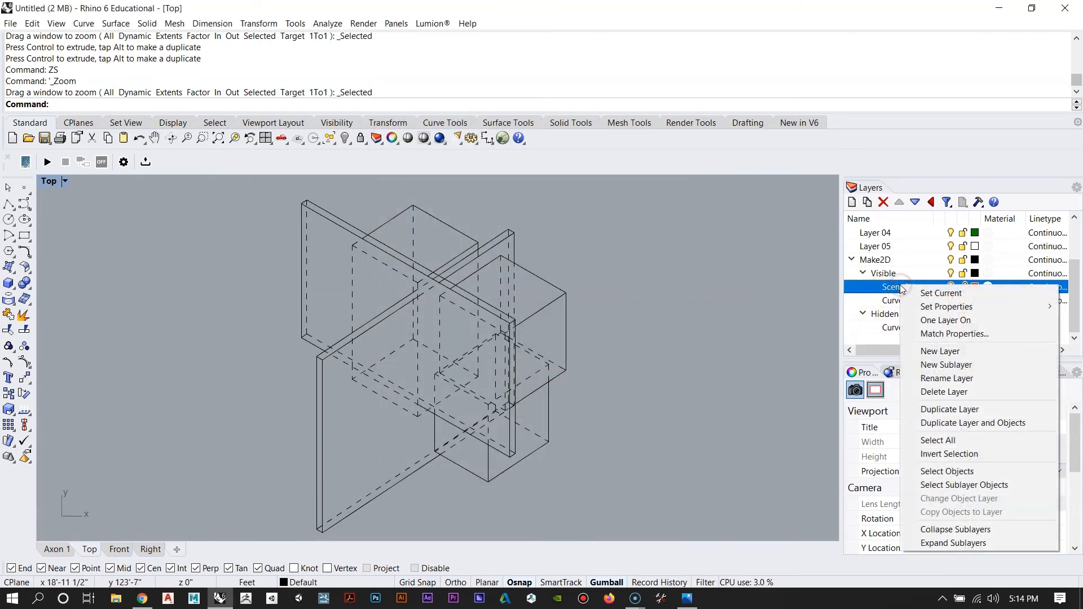
left_click(959, 472)
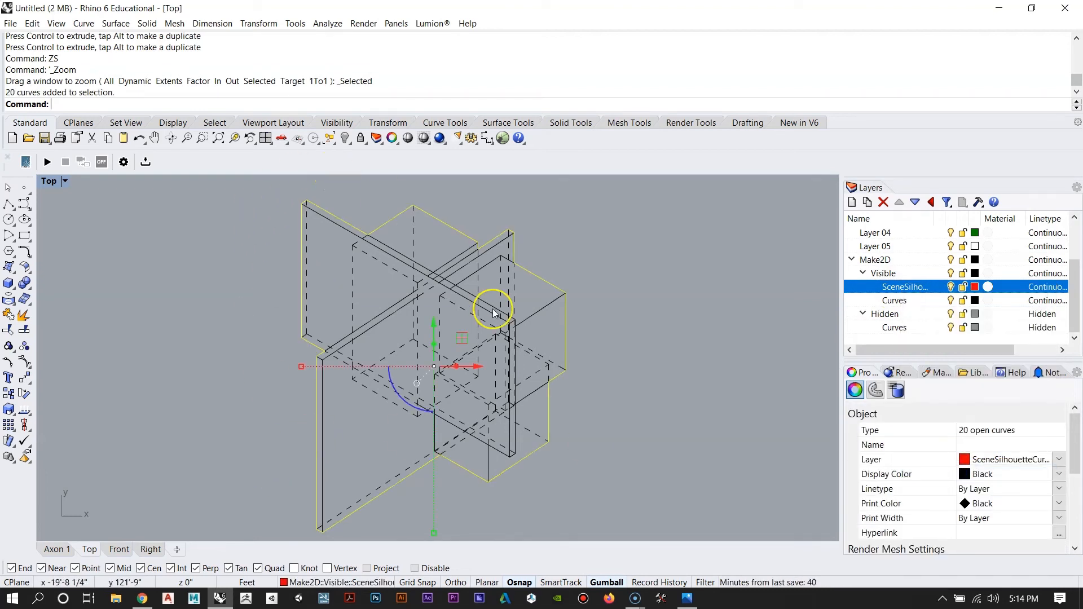
left_click(714, 291)
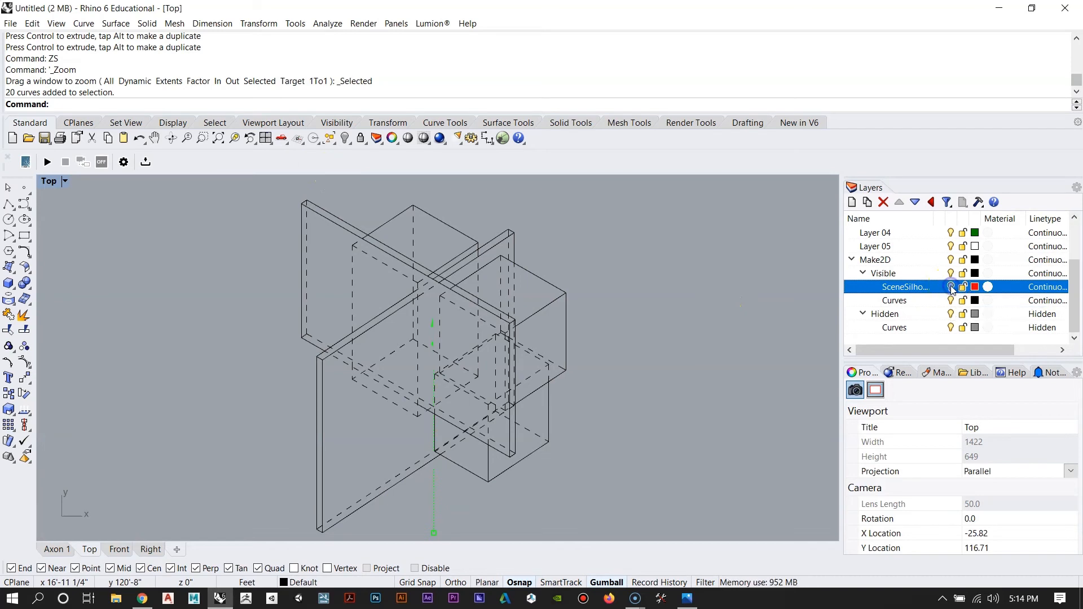
Step: Turn off the scene silhouette sublayer and the Curves sublayer under Hidden, leaving the visible curves on
left_click(950, 327)
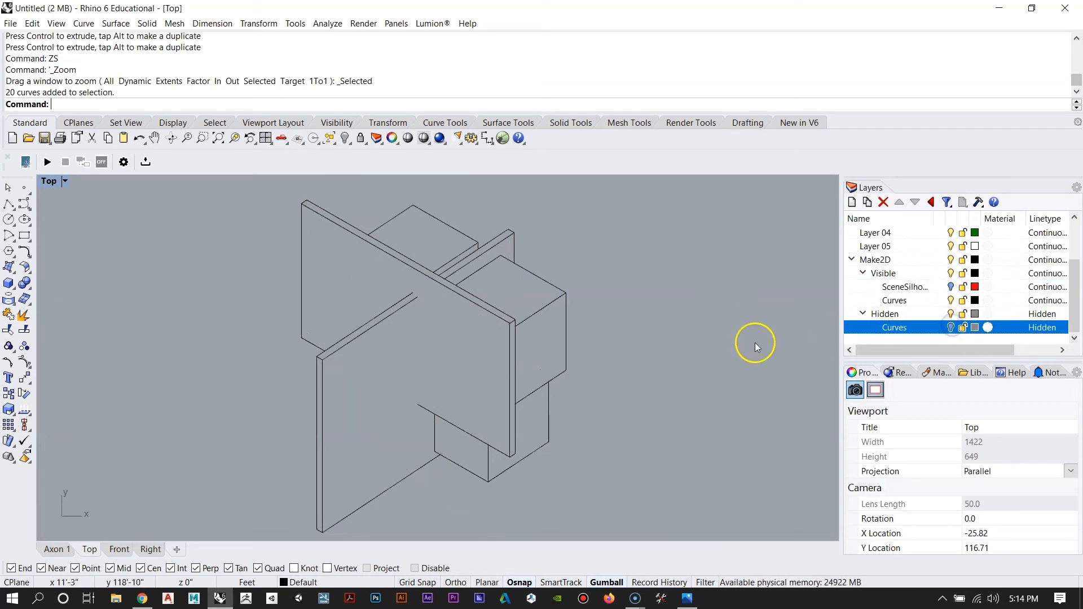
right_click_drag(387, 351, 425, 297)
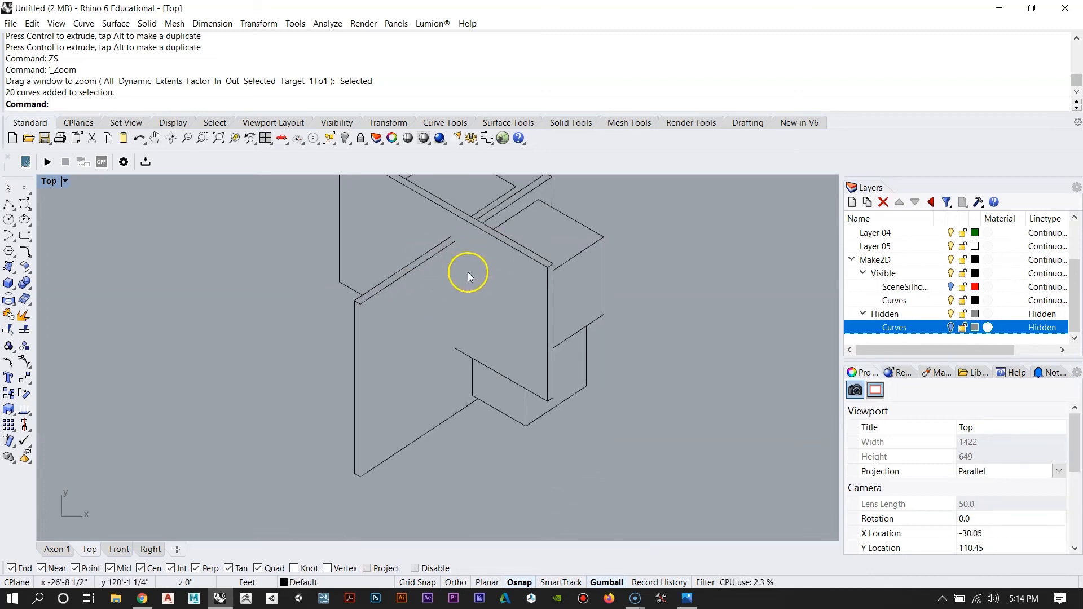
scroll(468, 272, "down", 5)
scroll(468, 271, "up", 5)
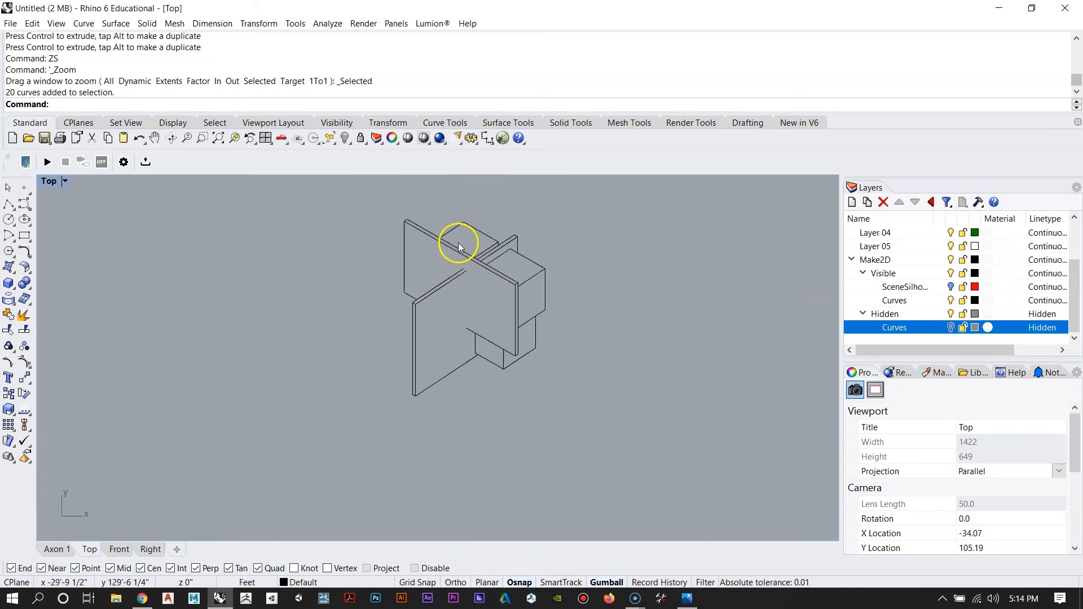
Step: Compare the 2D linework with the Axon 1 model by selecting its two intersecting panels, and return to the maximized Top viewport
double_click(49, 181)
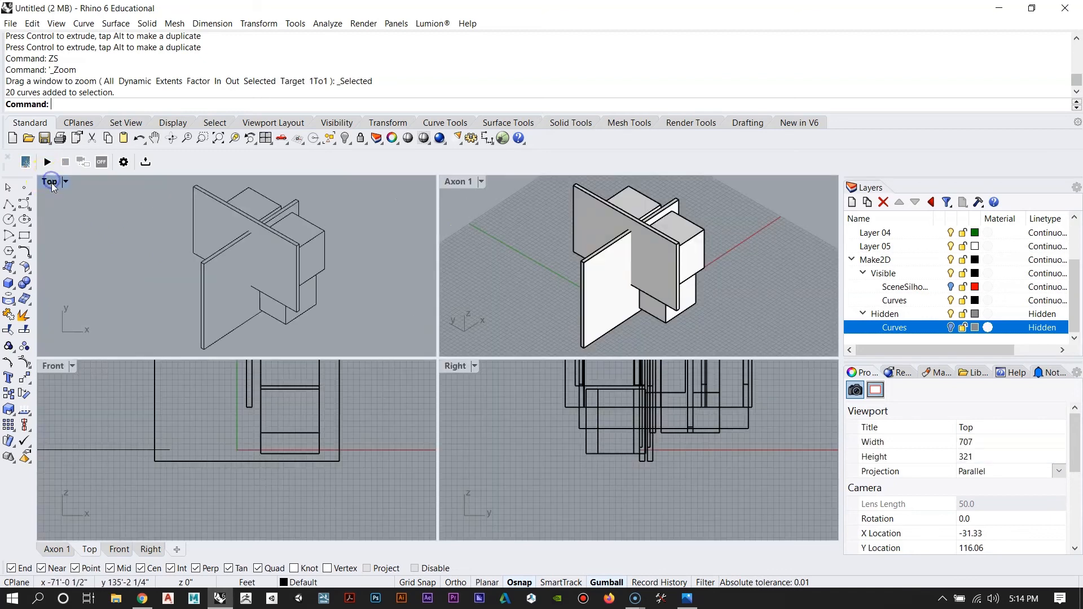
left_click(612, 271)
left_click(591, 227)
left_click(599, 288)
left_click(576, 212)
left_click(597, 290)
left_click(587, 226)
left_click(590, 294)
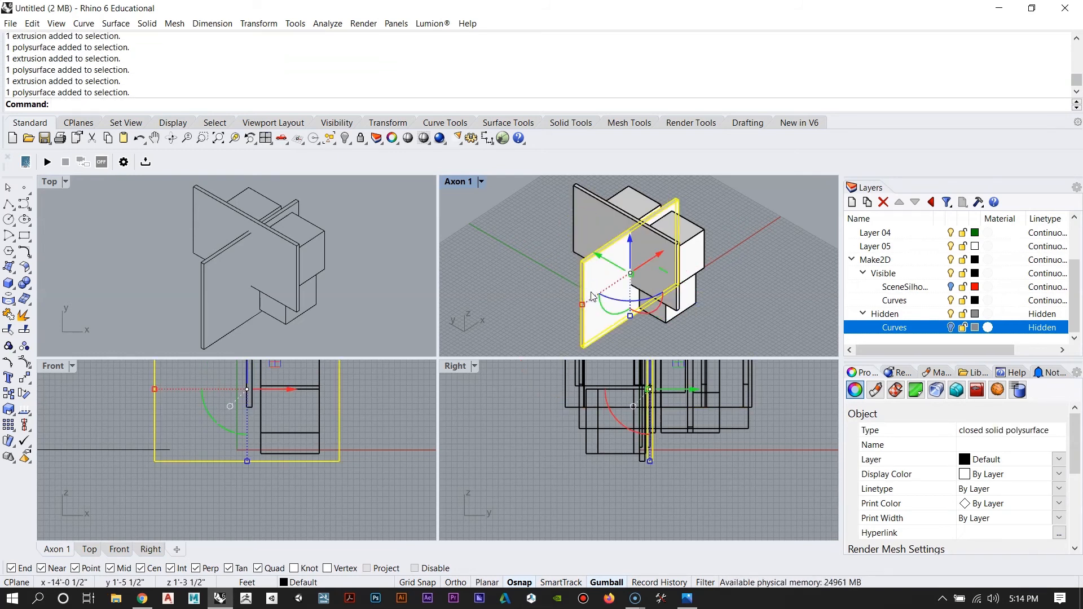
left_click(533, 269)
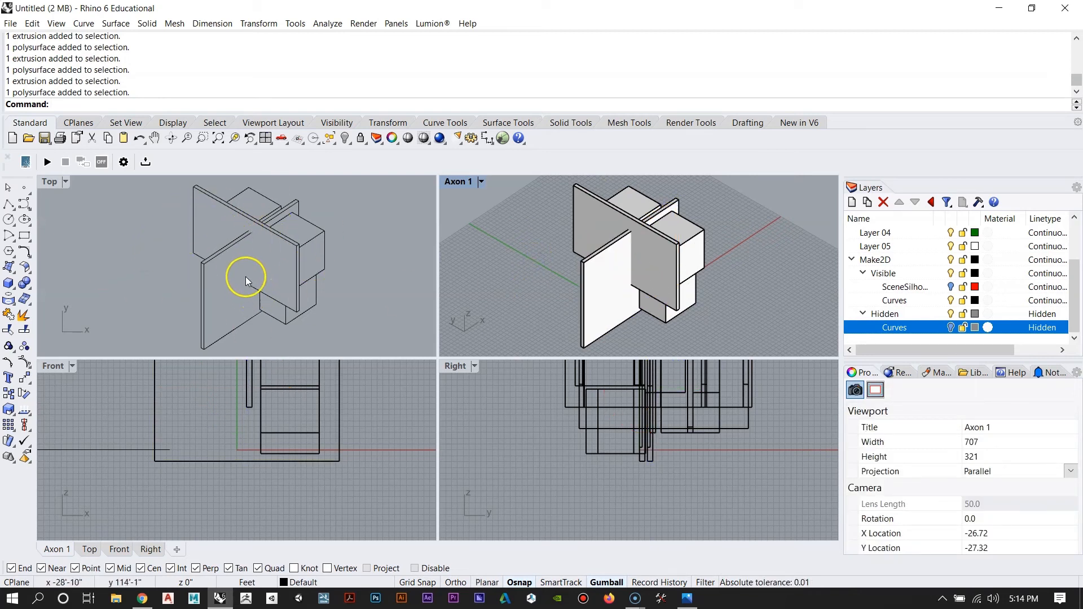
double_click(54, 182)
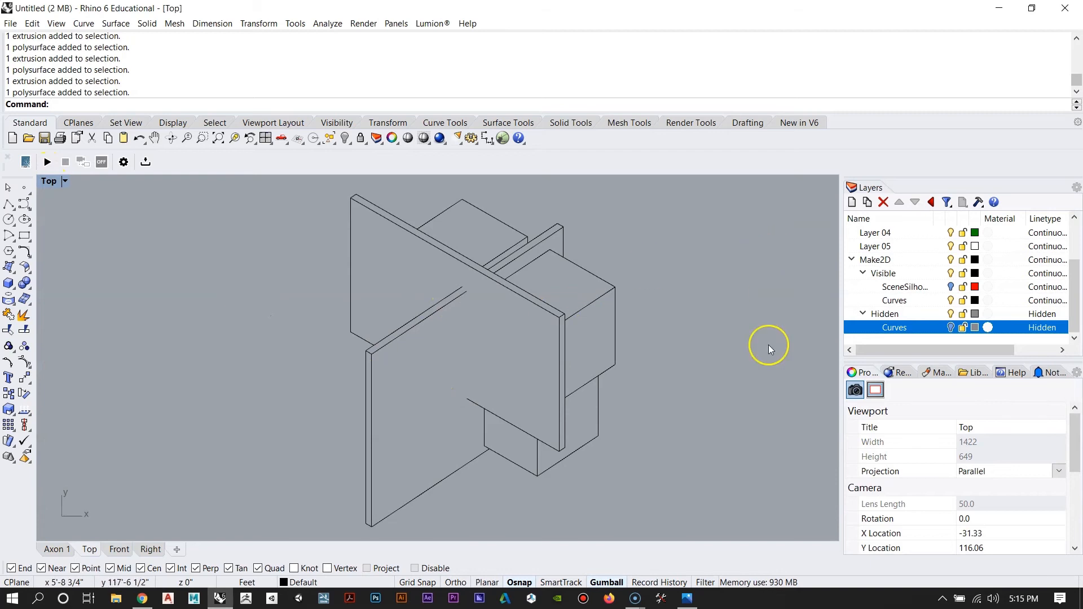
Step: Make the Curves sublayer under Visible the current layer and keep the Curves sublayer under Hidden turned off
left_click(922, 329)
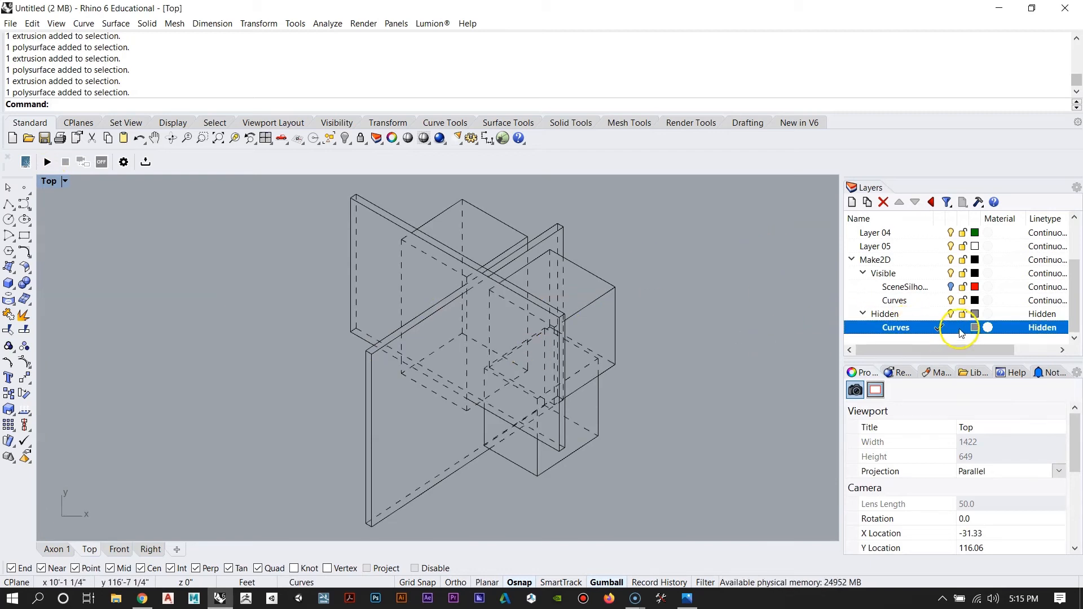
left_click(904, 300)
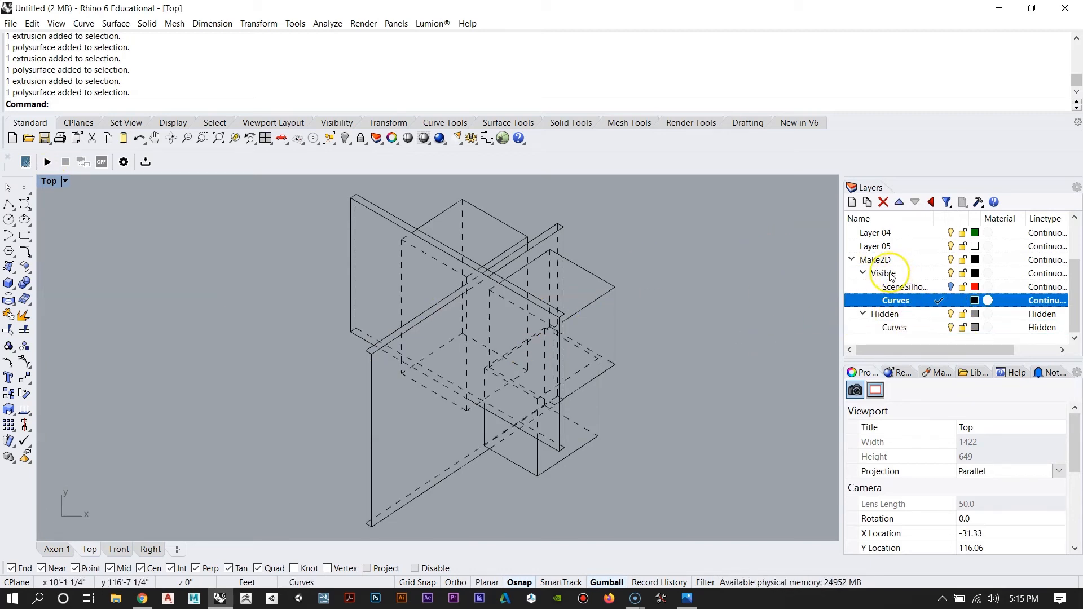
left_click(950, 328)
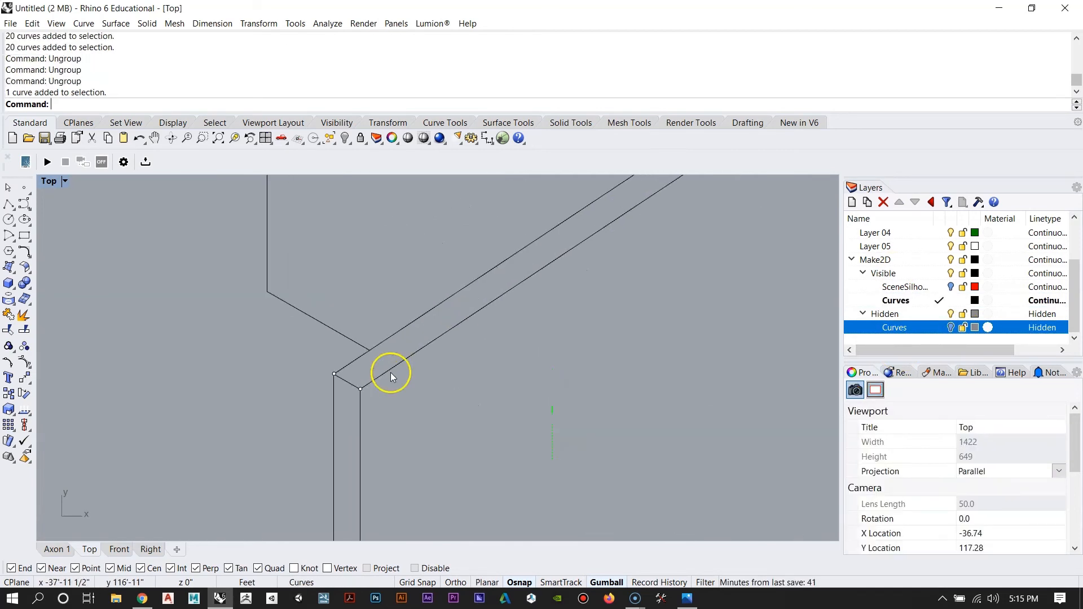
scroll(421, 336, "down", 5)
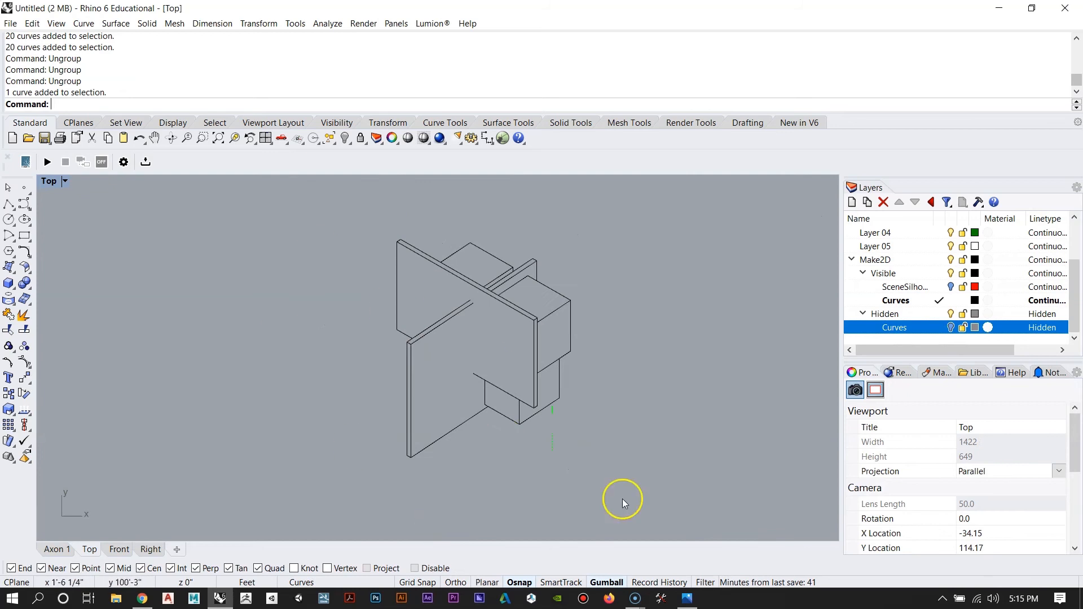
scroll(457, 314, "up", 2)
scroll(456, 313, "up", 1)
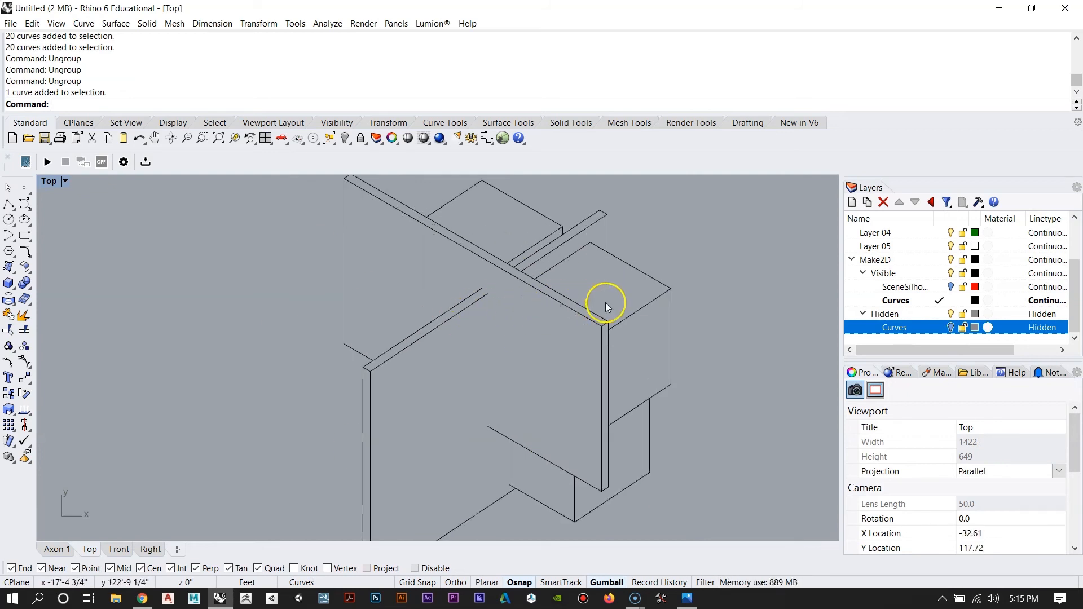
Step: Ungroup the linework of the large rear panel and select single curves on its top edge to check them
right_click_drag(587, 308, 531, 338)
scroll(287, 368, "up", 2)
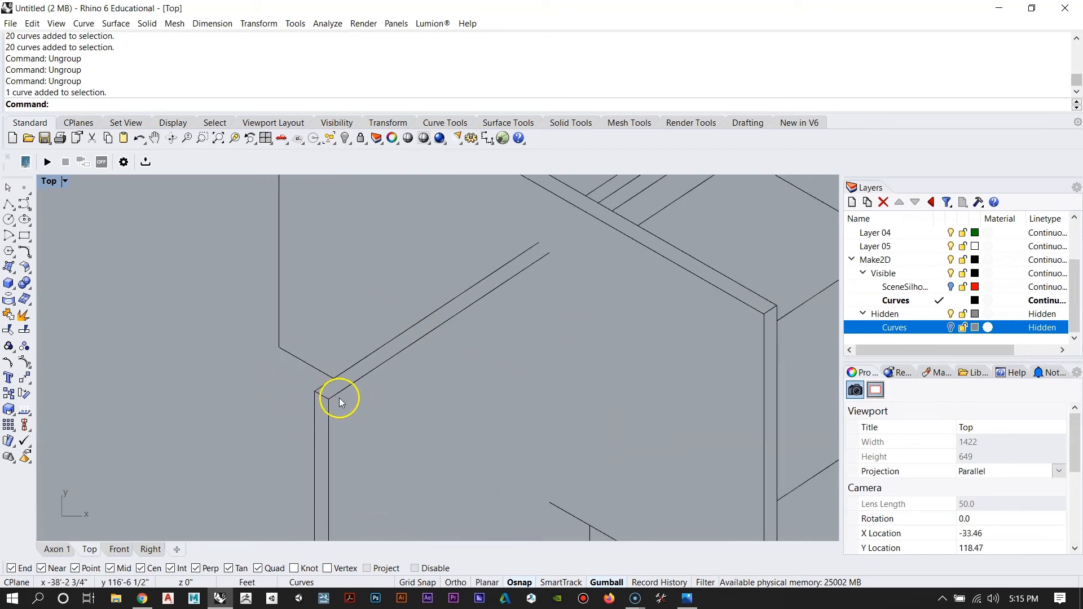
scroll(339, 398, "down", 3)
left_click(535, 330)
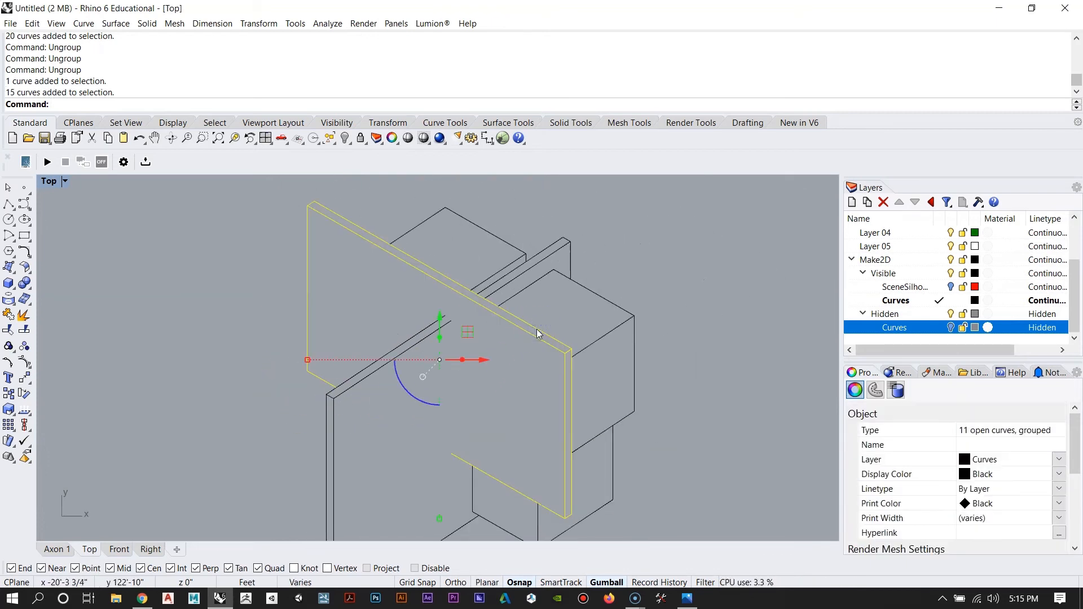
type("Ungroup")
key("Return")
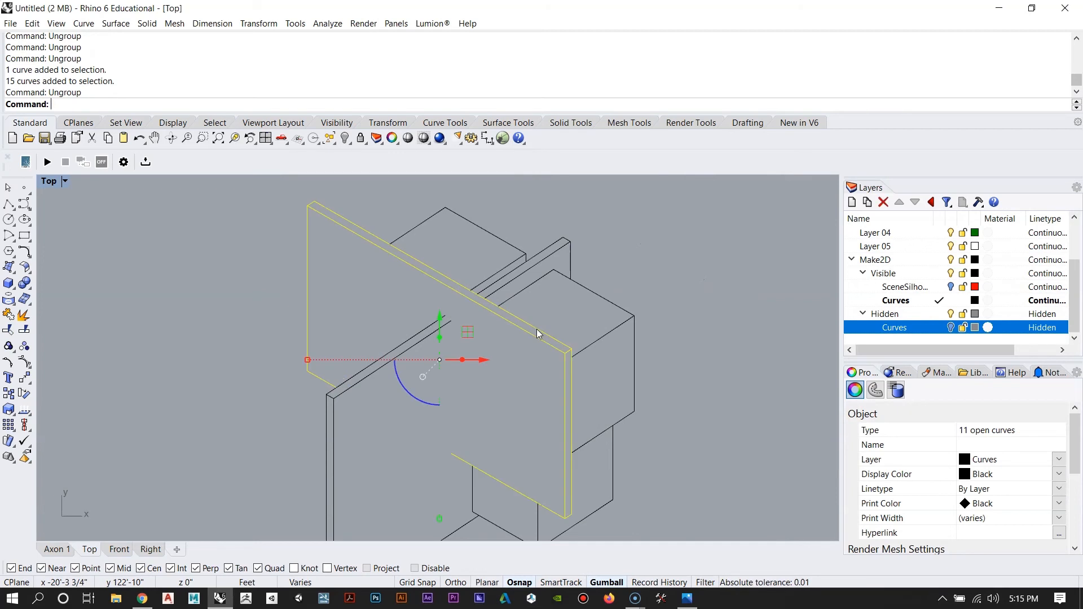
key("Escape")
left_click(536, 330)
key("Escape")
left_click(386, 256)
key("Escape")
Step: Copy the short corner line of the front panel's top edge to the open far end of its upper edge line
scroll(333, 405, "up", 15)
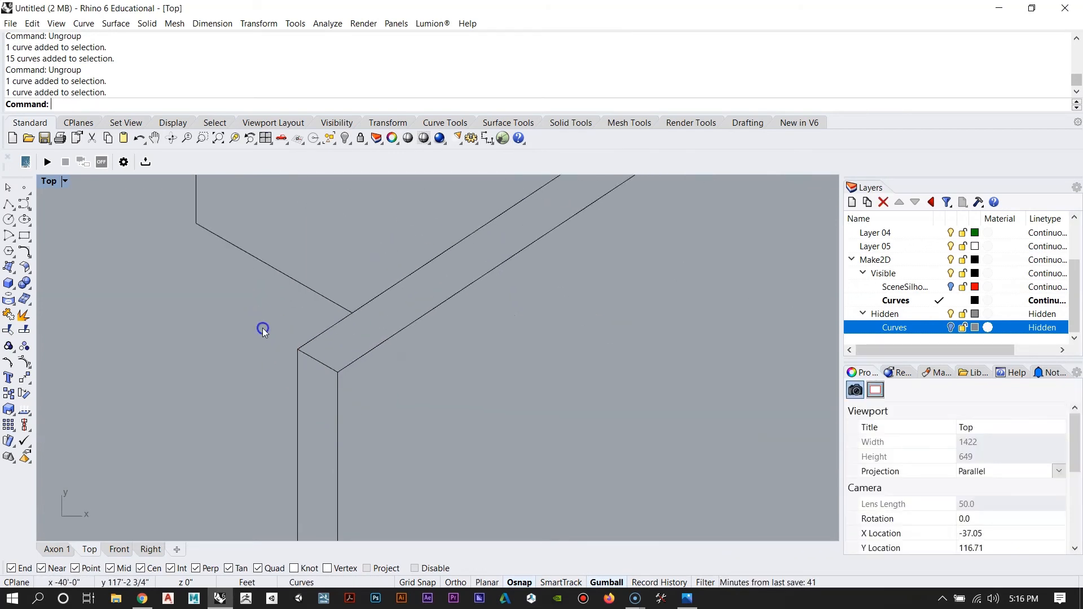
left_click(317, 361)
type("Copy")
key("Return")
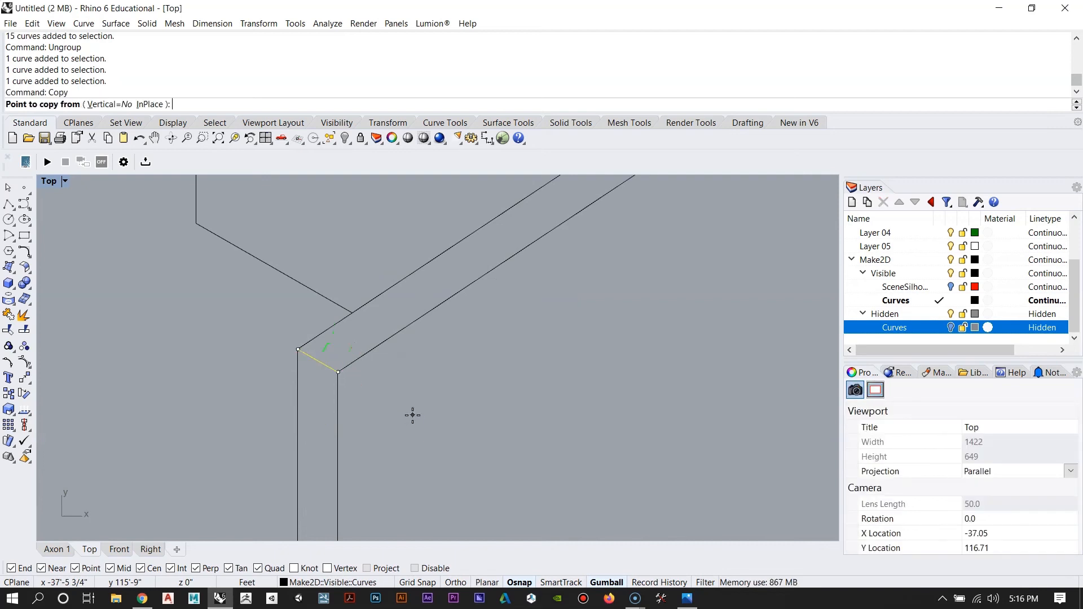
left_click(297, 349)
scroll(259, 423, "down", 5)
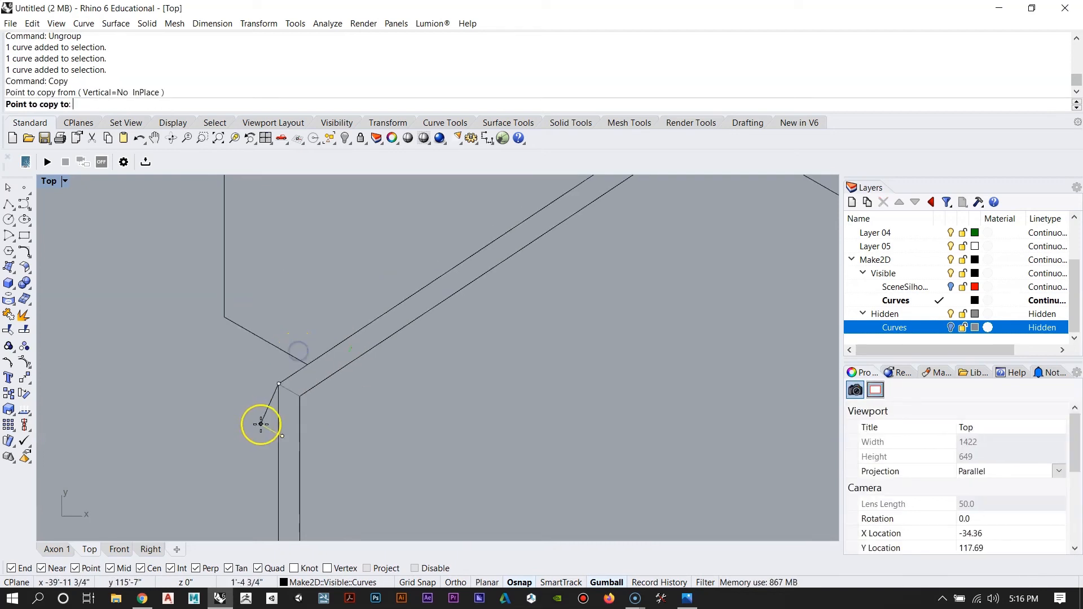
scroll(342, 410, "up", 5)
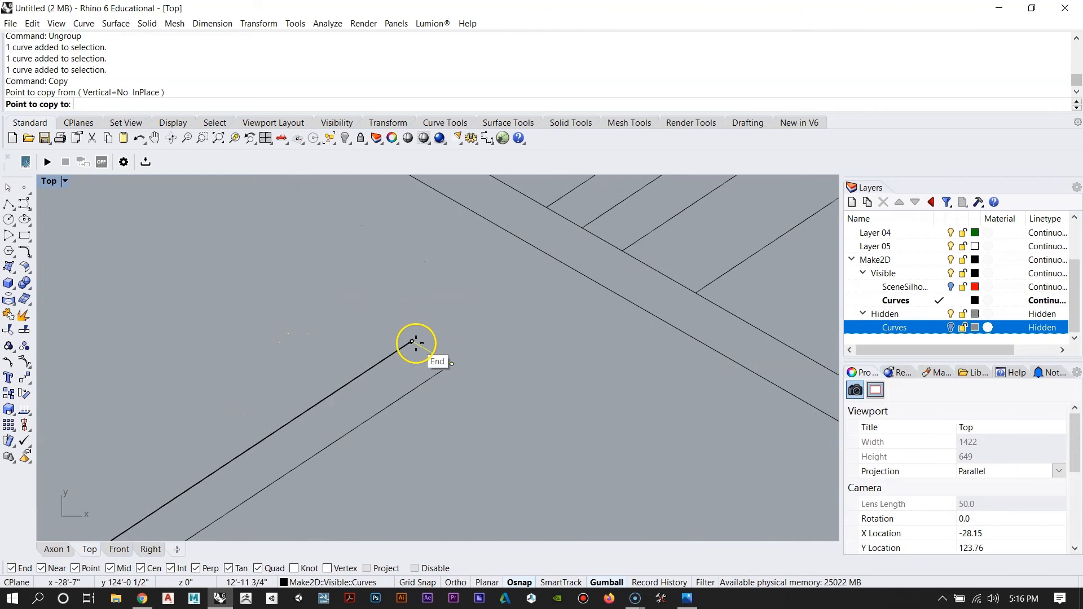
left_click(415, 339)
key("Return")
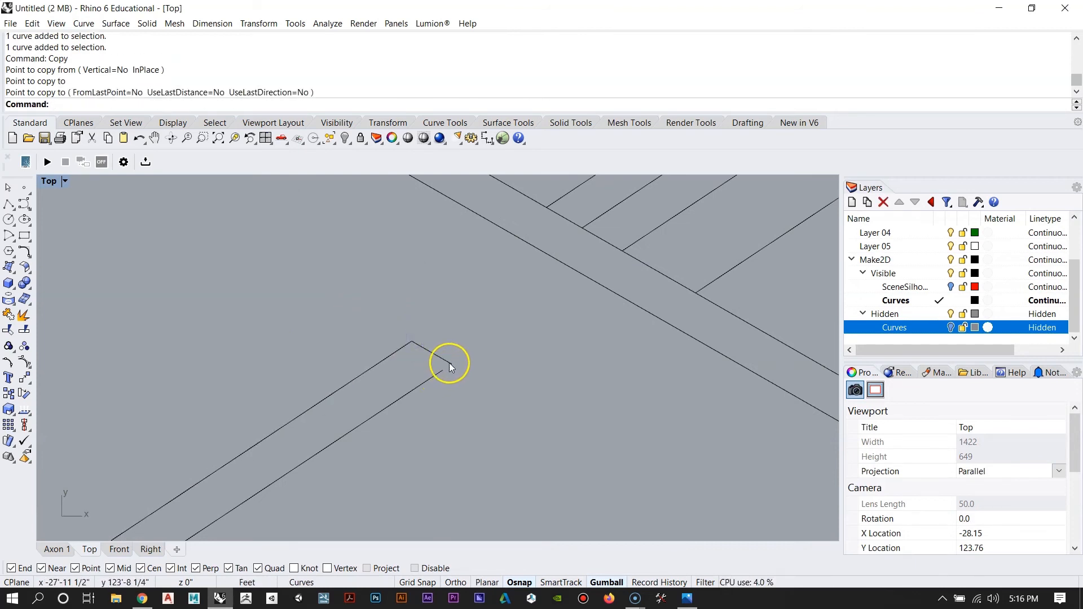
Step: Extend the front panel's lower top-edge line to meet the copied short end line
type("Ext")
key("Return")
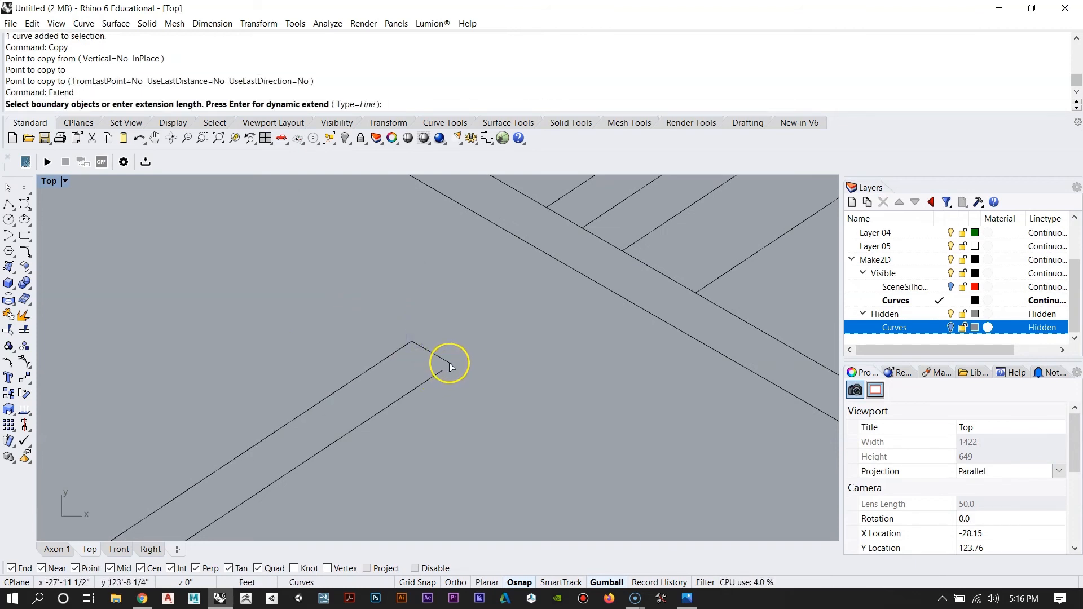
left_click(445, 362)
key("Return")
left_click(441, 373)
key("Return")
scroll(446, 371, "up", 2)
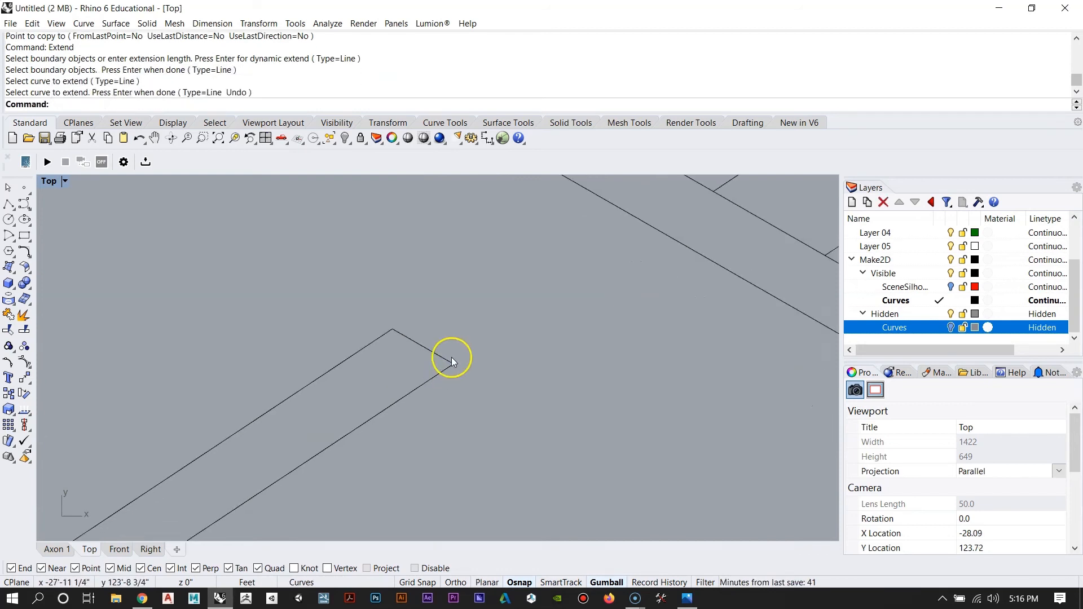
Step: Draw a vertical line from the front panel's far top corner down past the rear panel's open bottom edge line
scroll(462, 277, "down", 5)
scroll(380, 382, "up", 2)
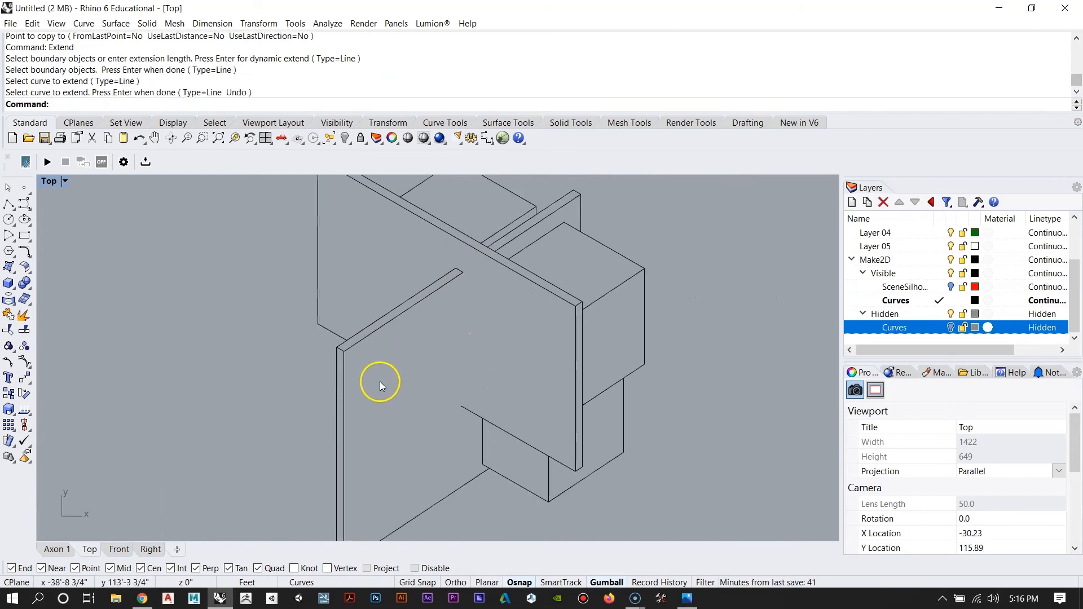
type("line")
key("Return")
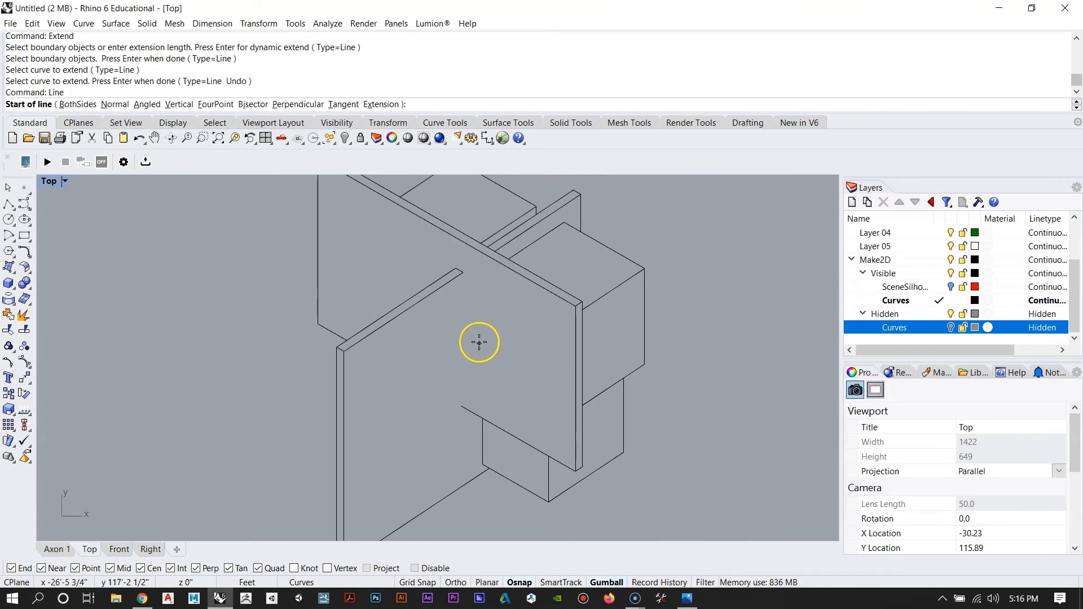
left_click(463, 272)
scroll(467, 276, "up", 2)
key("Return")
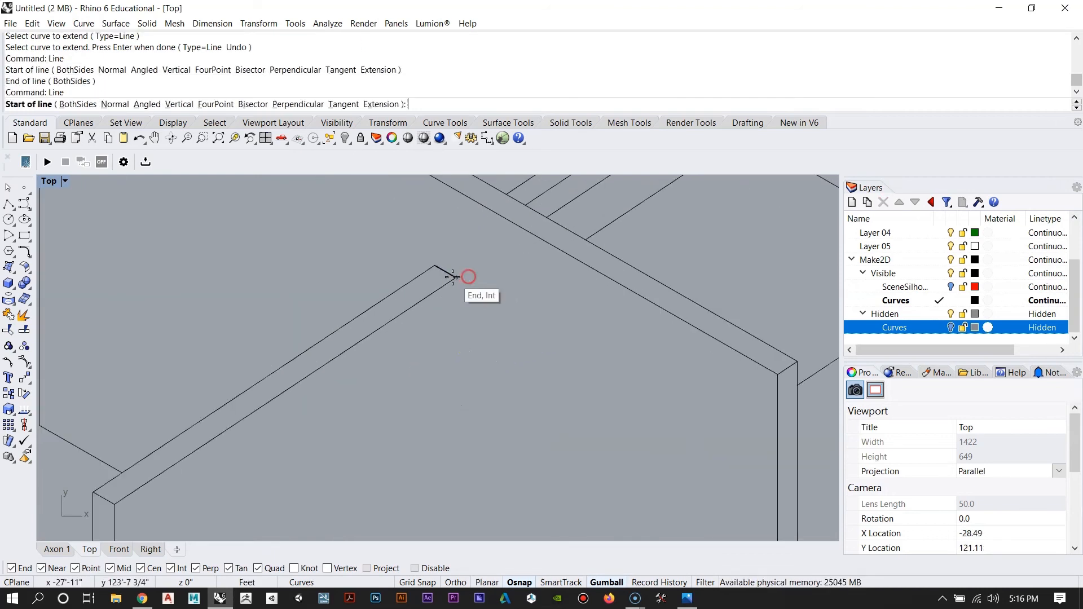
left_click(467, 276)
scroll(476, 245, "down", 3)
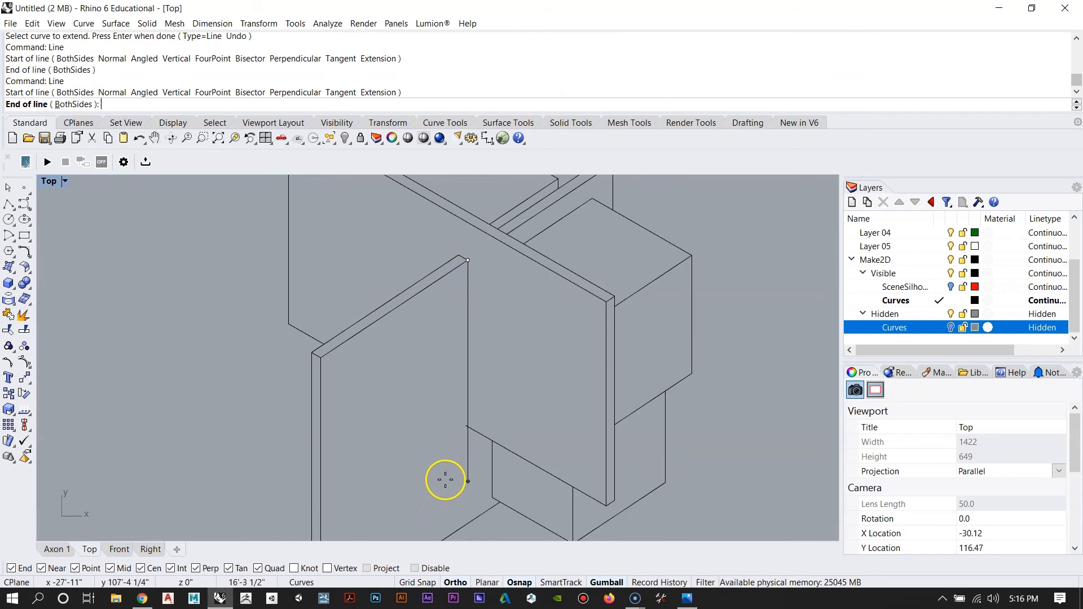
scroll(459, 451, "up", 3)
left_click(469, 429)
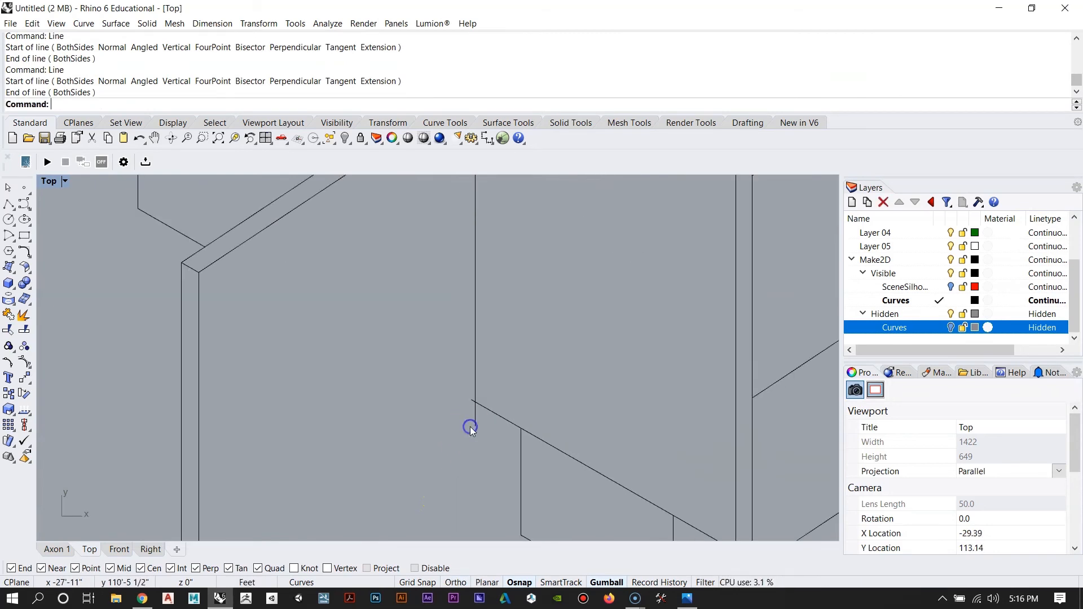
Step: Trim the new vertical line and the rear panel's bottom edge line against each other into a clean corner
left_click_drag(490, 438, 441, 373)
type("trim")
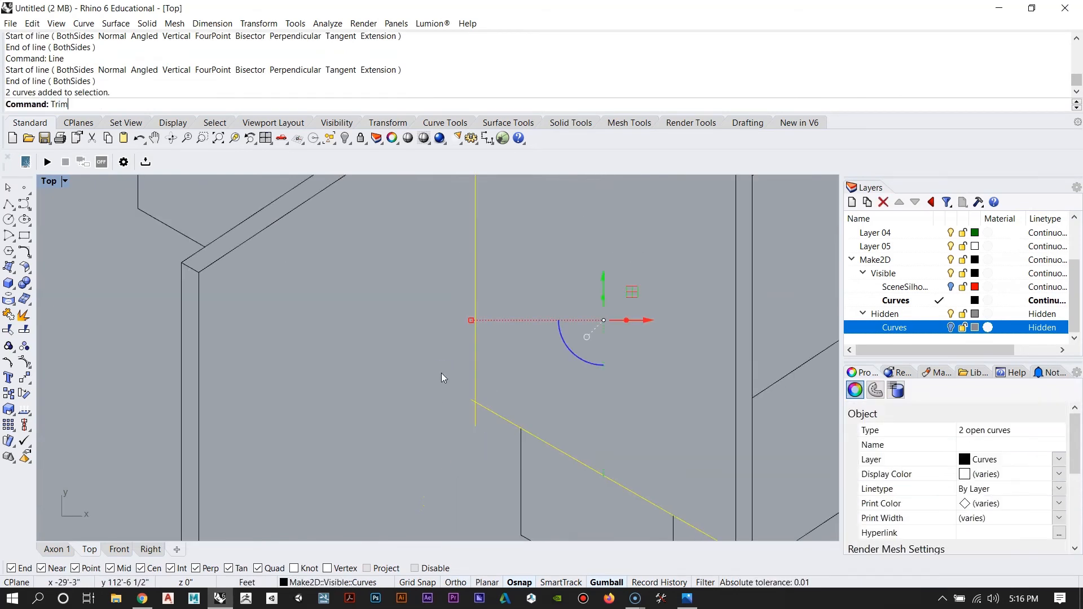
key("Return")
scroll(481, 409, "up", 4)
mouse_move(478, 434)
left_mouse_down()
mouse_move(463, 423)
mouse_move(430, 433)
left_mouse_up()
scroll(470, 381, "up", 4)
scroll(467, 395, "up", 6)
scroll(397, 397, "down", 18)
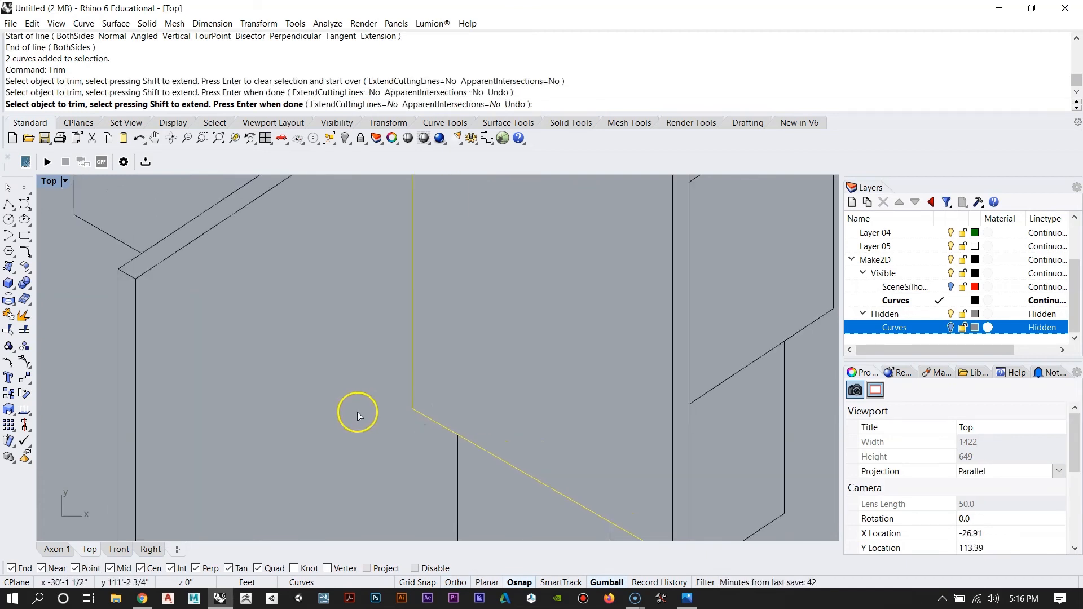
key("Return")
Step: Inspect the repaired panel intersection by selecting the short end lines of the front panel's top edge, and clear the selection
right_click_drag(320, 425, 422, 413)
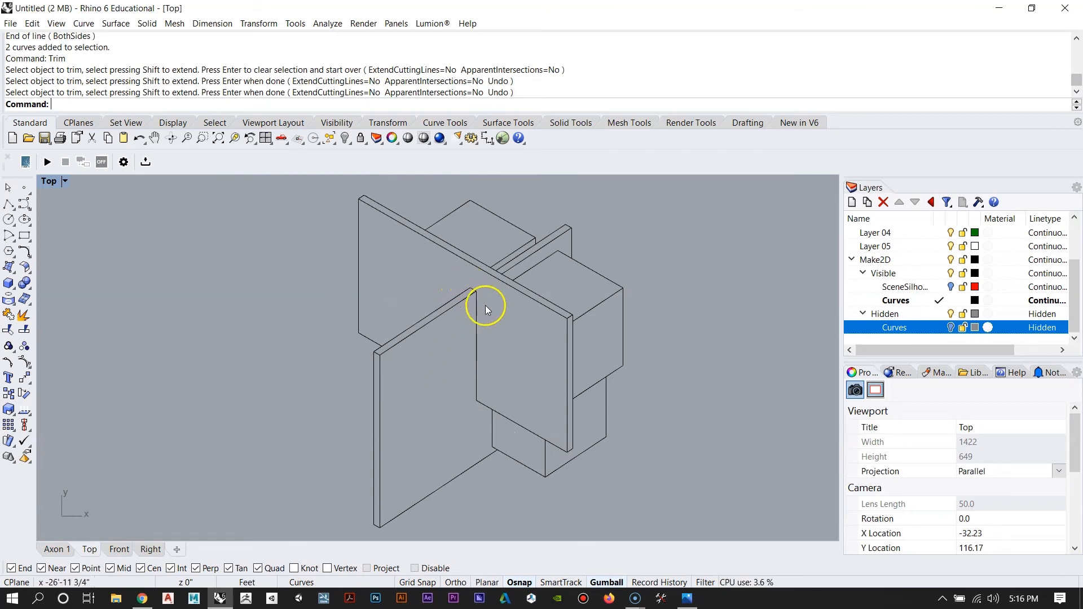
scroll(452, 340, "up", 8)
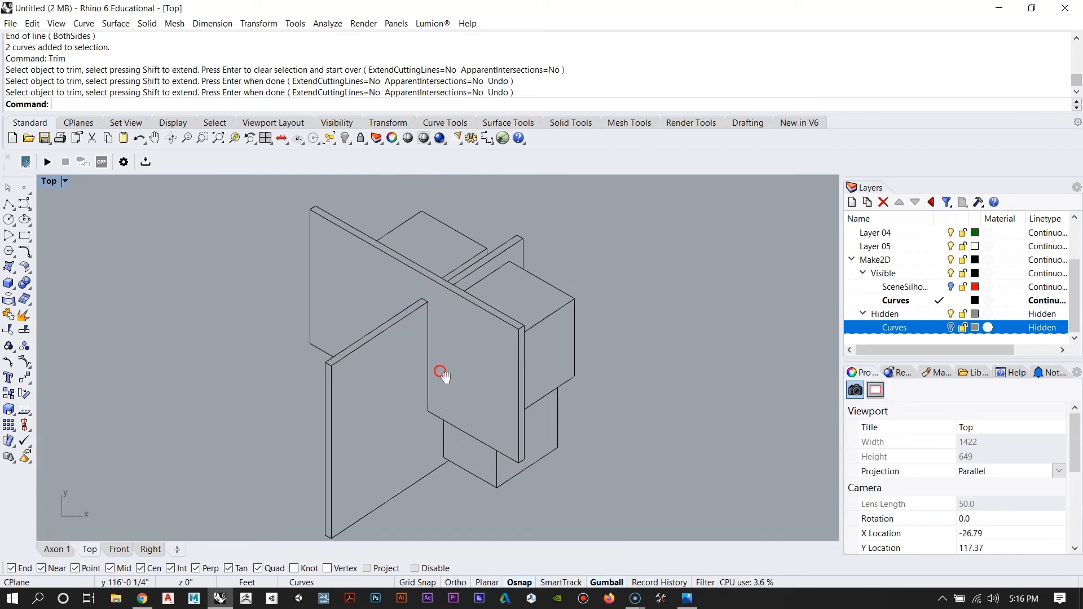
right_click_drag(337, 334, 396, 424)
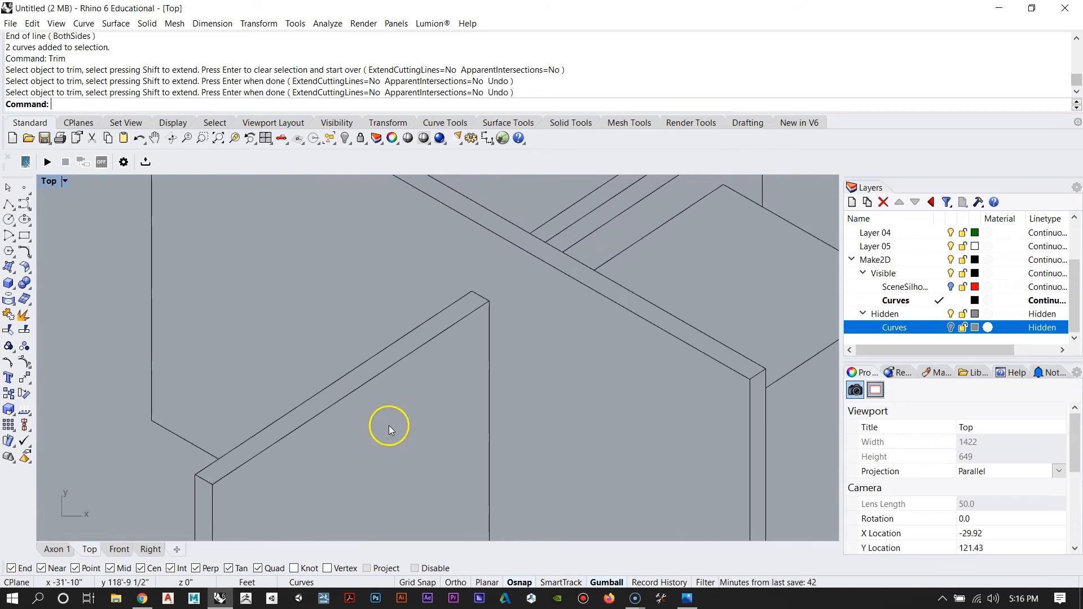
right_click_drag(338, 377, 369, 354)
left_click(512, 274)
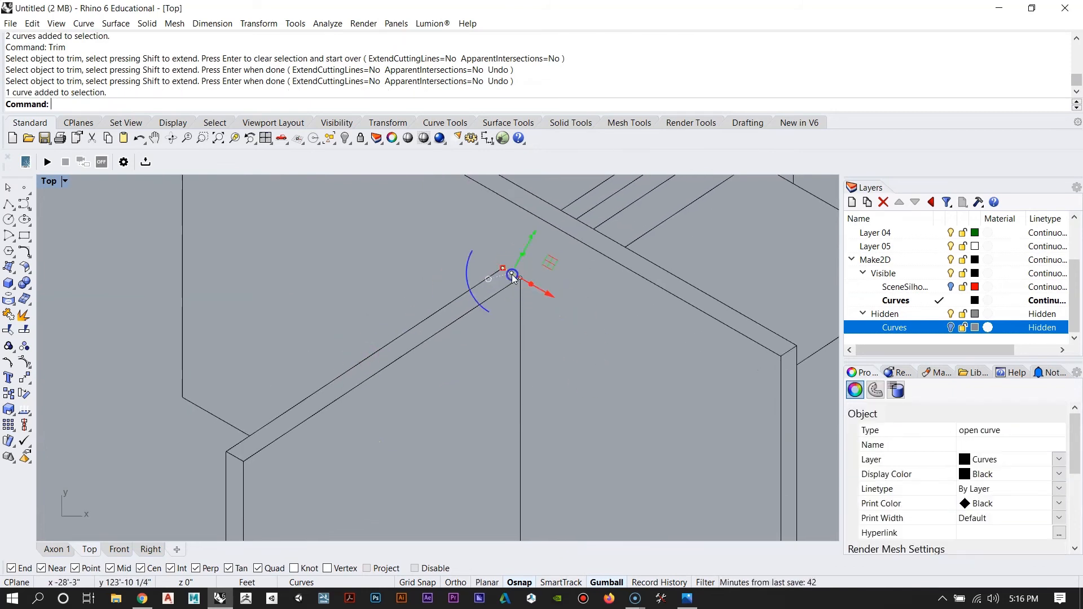
left_click(307, 445)
left_click(232, 455)
left_click(232, 459)
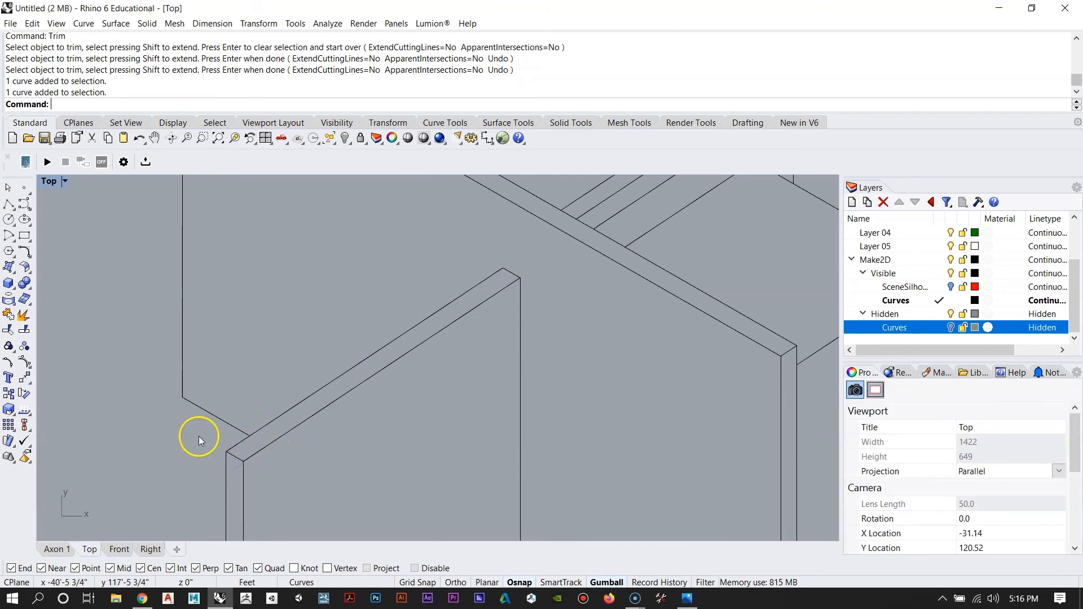
left_click_drag(198, 435, 275, 477)
left_click(527, 263)
scroll(482, 238, "down", 8)
right_click_drag(476, 310, 426, 288)
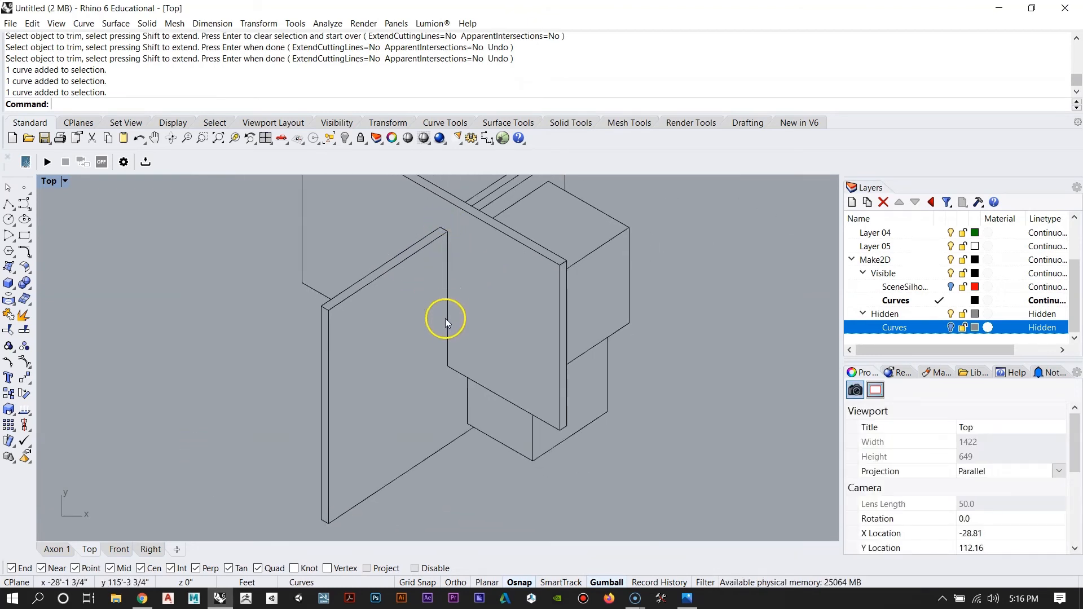
scroll(447, 332, "up", 3)
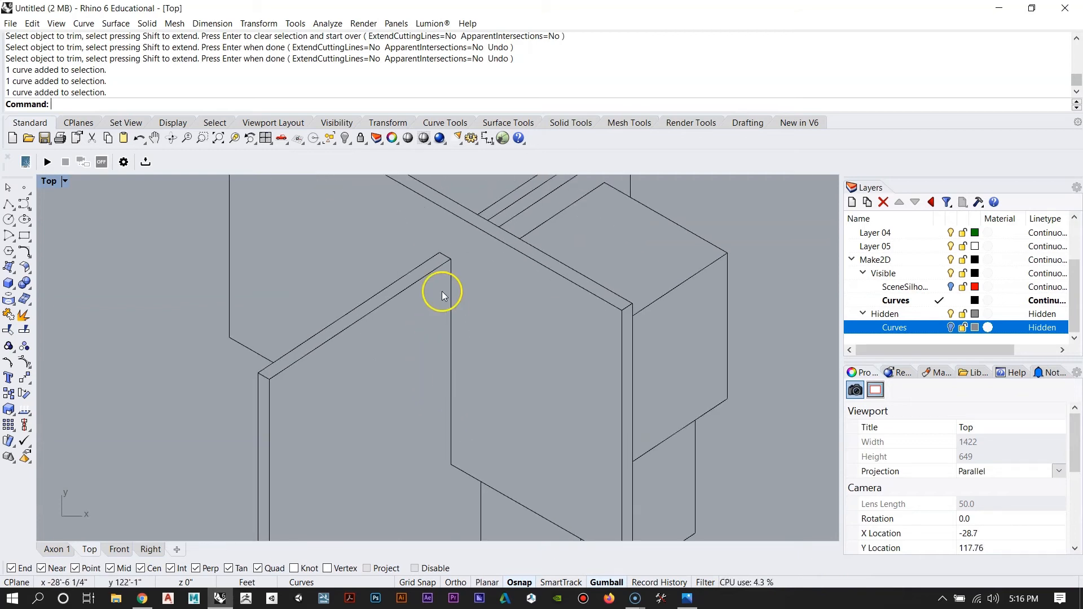
scroll(448, 477, "up", 2)
scroll(432, 375, "down", 5)
scroll(402, 385, "down", 4)
right_click_drag(418, 361, 450, 371)
scroll(433, 377, "up", 4)
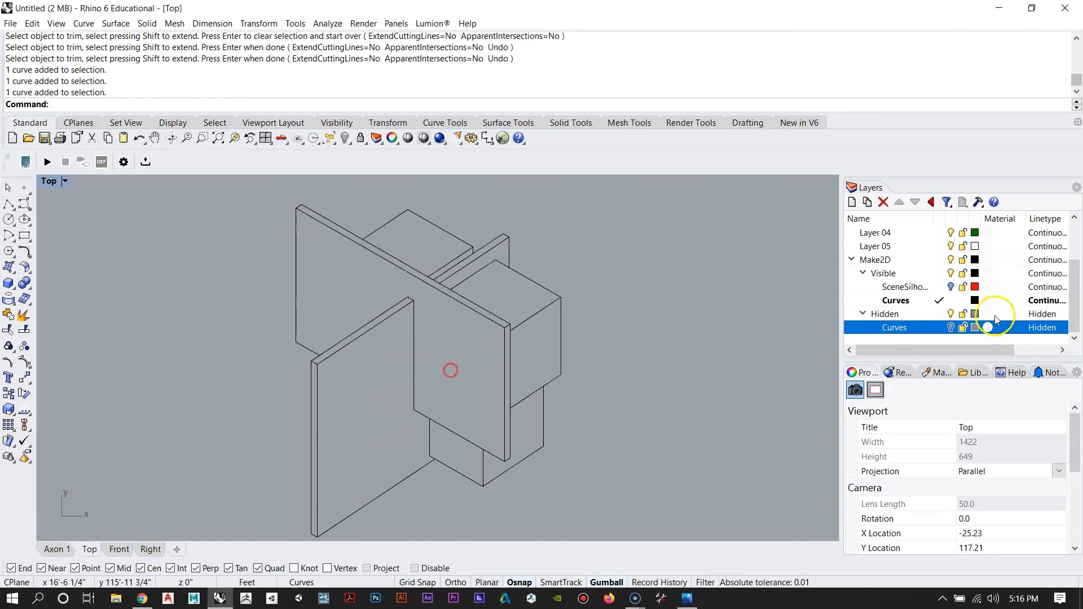
Step: Turn on the hidden Curves and scene silhouette sublayers, and move the entire 2D drawing to the empty area up and left of the models
left_click(950, 327)
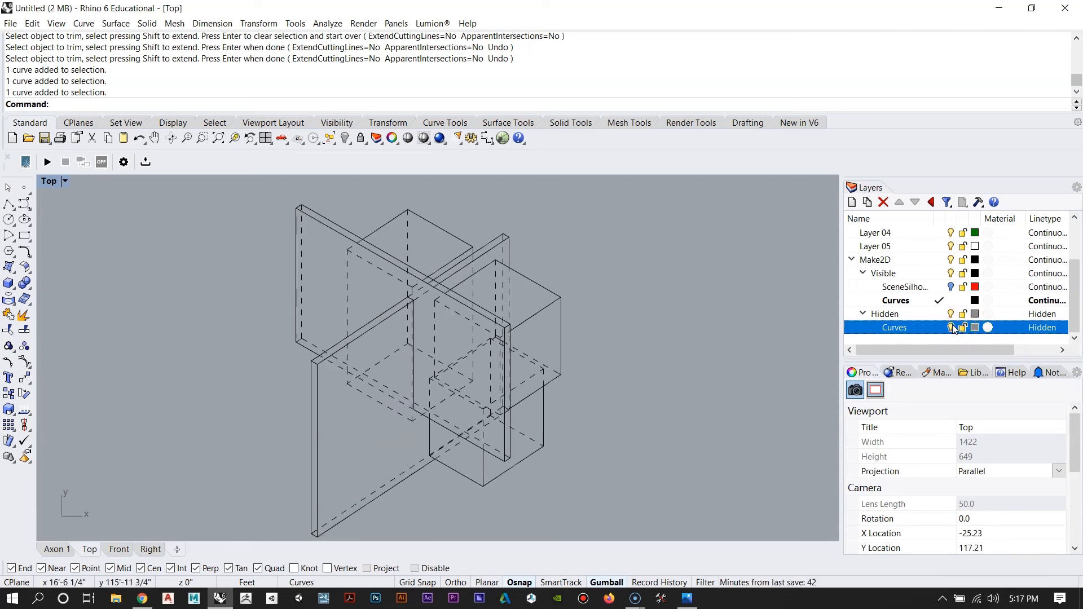
left_click(950, 287)
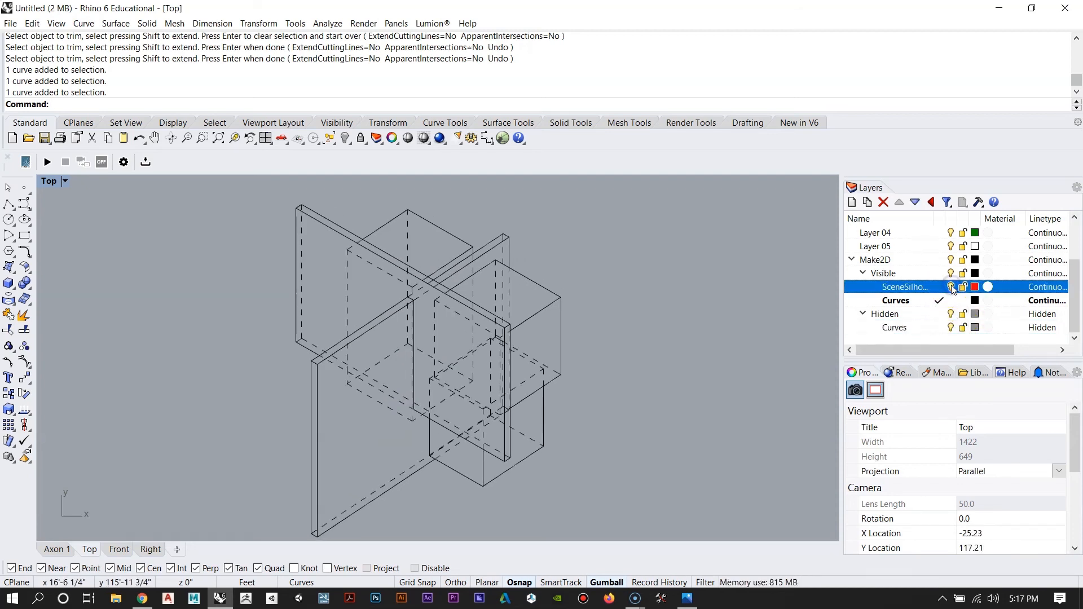
right_click_drag(555, 322, 571, 305)
scroll(408, 314, "down", 10)
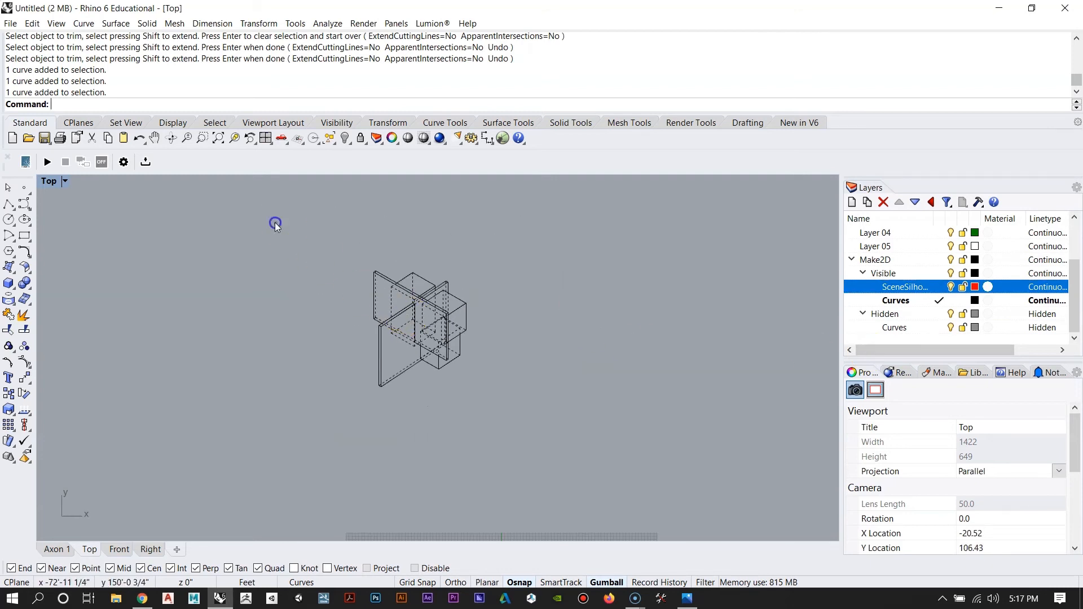
left_click_drag(275, 223, 560, 427)
right_click_drag(500, 384, 551, 336)
scroll(468, 302, "down", 8)
left_click_drag(513, 293, 453, 299)
left_click_drag(406, 251, 406, 262)
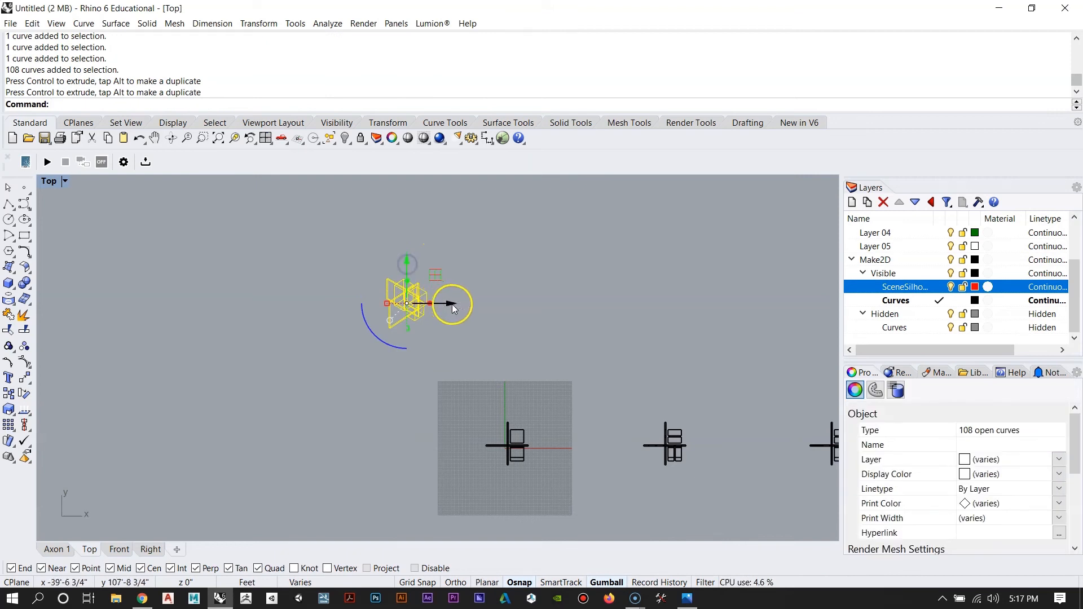
left_click_drag(452, 304, 435, 307)
left_click(516, 322)
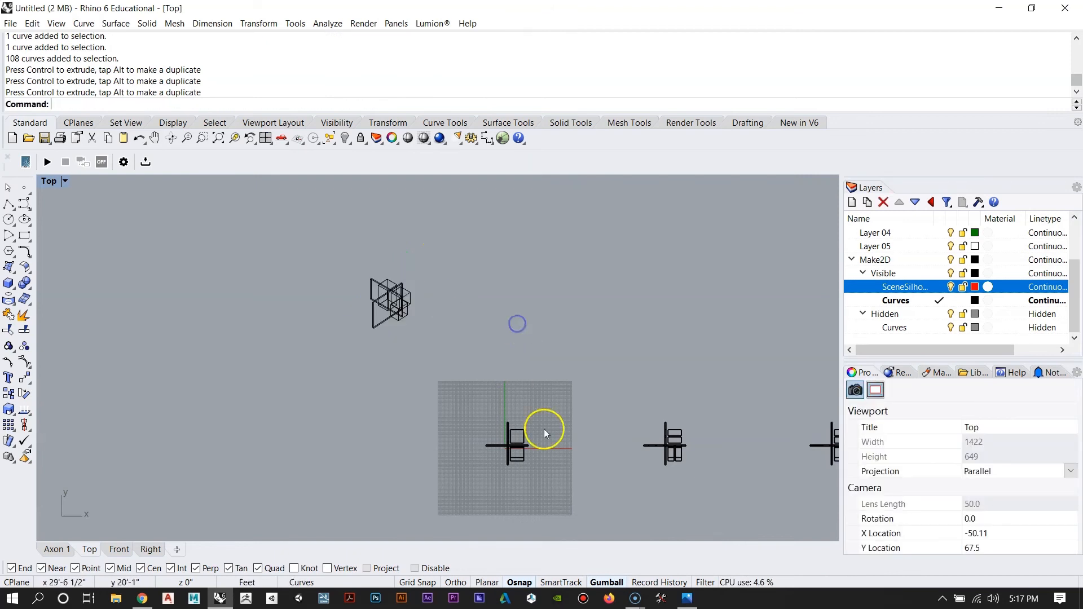
Step: Return to the maximized axonometric viewport, restore the named view Axon 2, and close the named views list
double_click(52, 182)
double_click(446, 179)
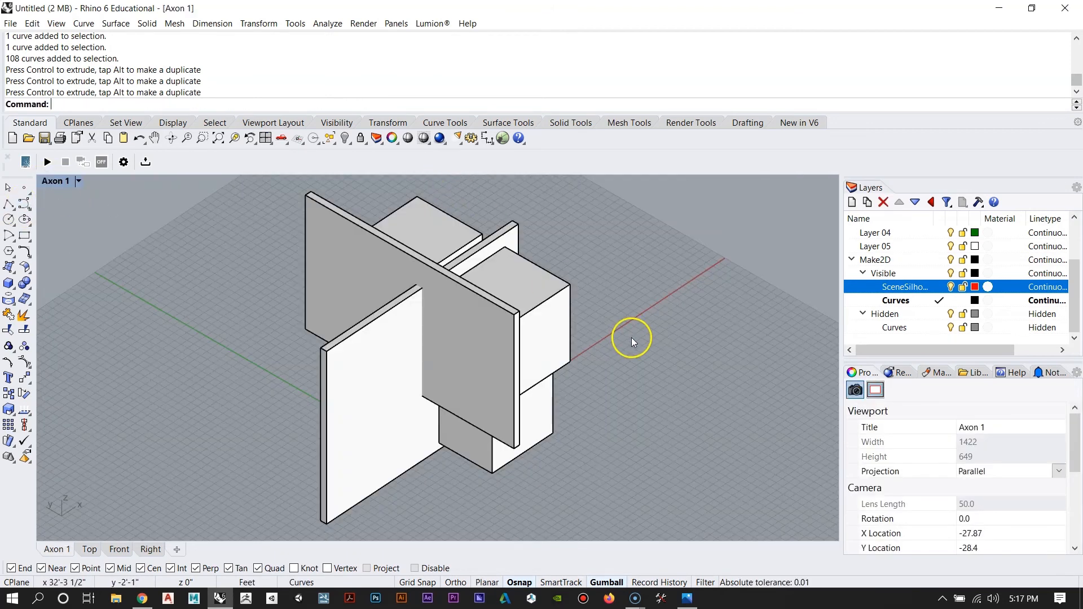
key("Return")
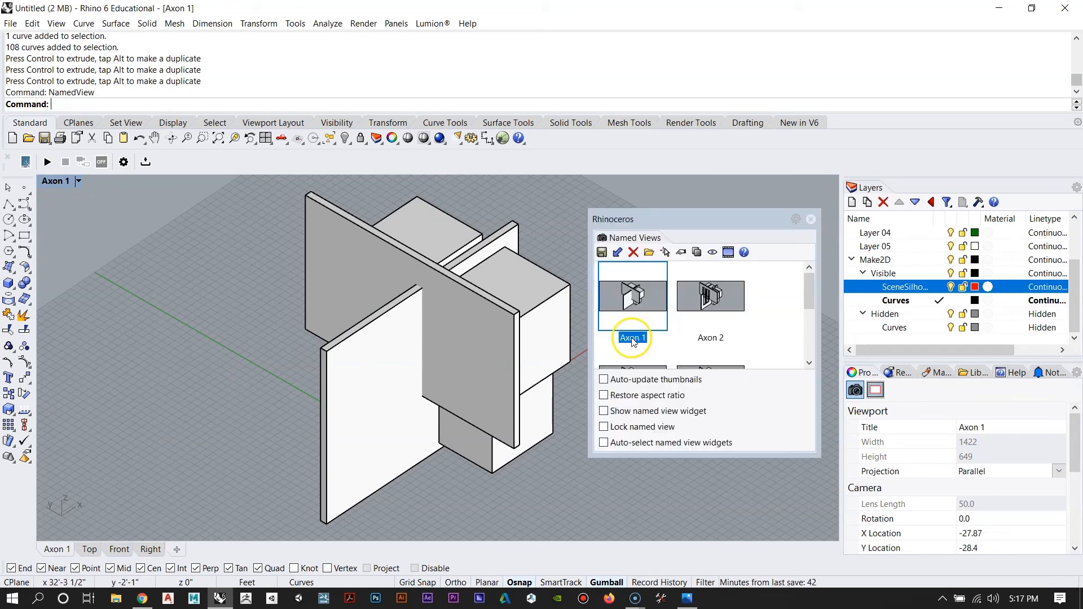
double_click(715, 292)
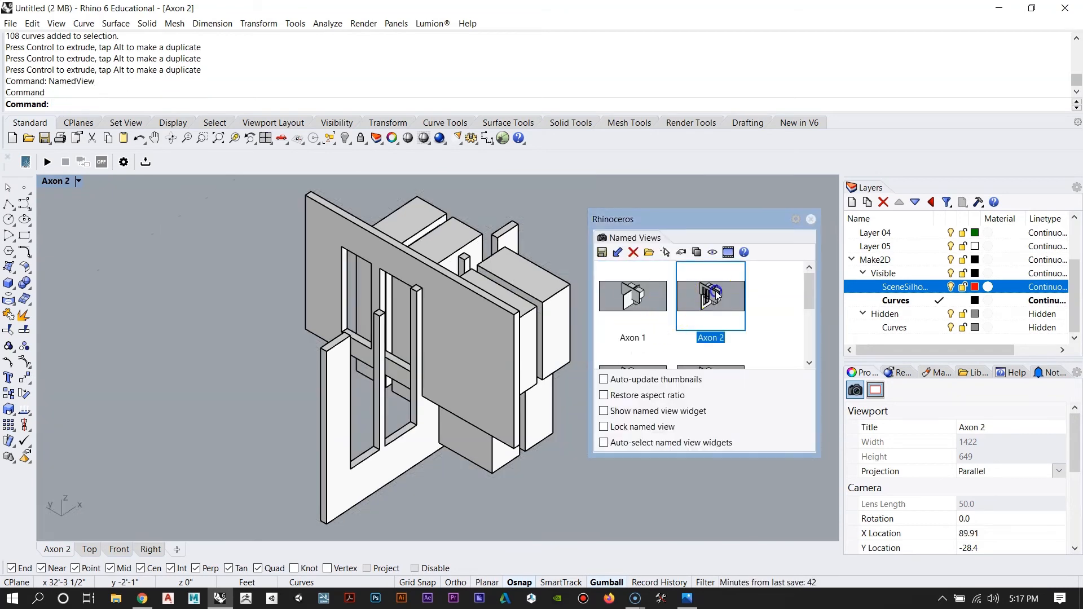
left_click(818, 218)
Step: Create a Make2D drawing of the entire Axon 2 model from its current view, including tangent edges, hidden lines and scene silhouette
left_click_drag(276, 181, 677, 527)
type("Make2D")
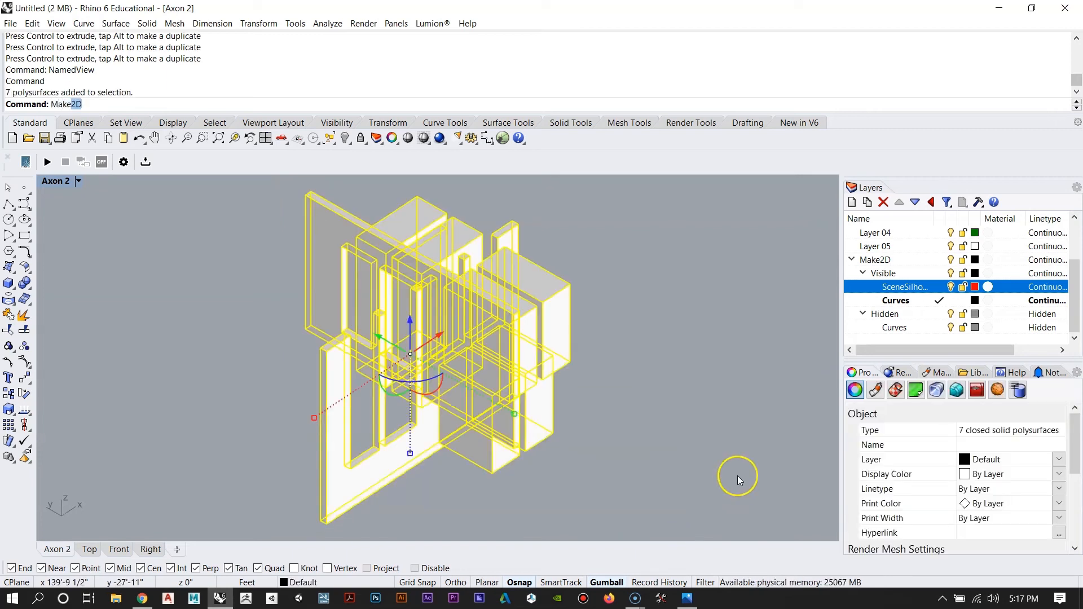
key("Return")
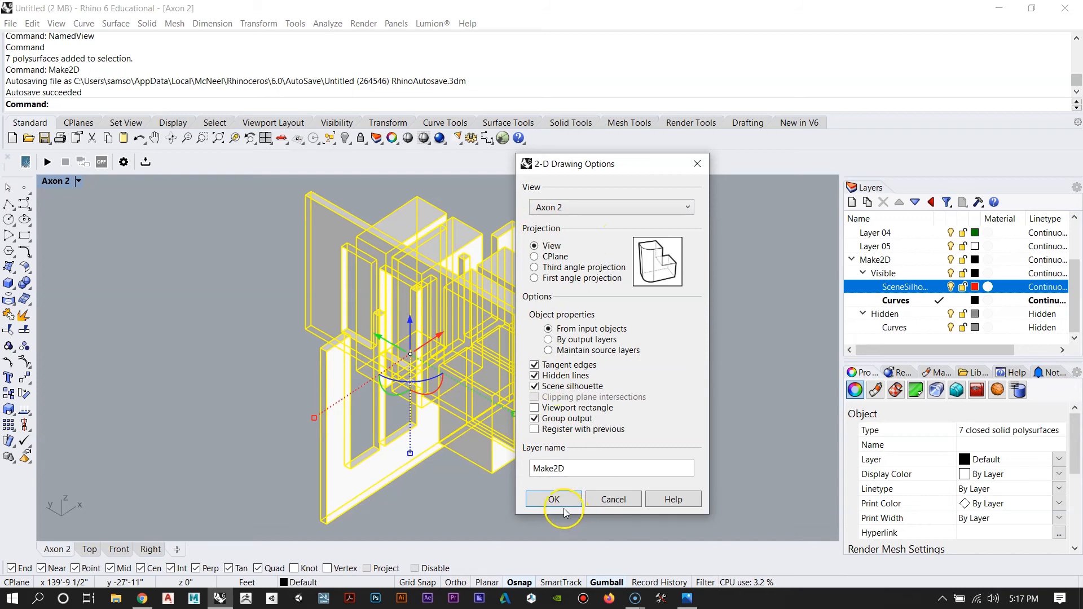
left_click(559, 500)
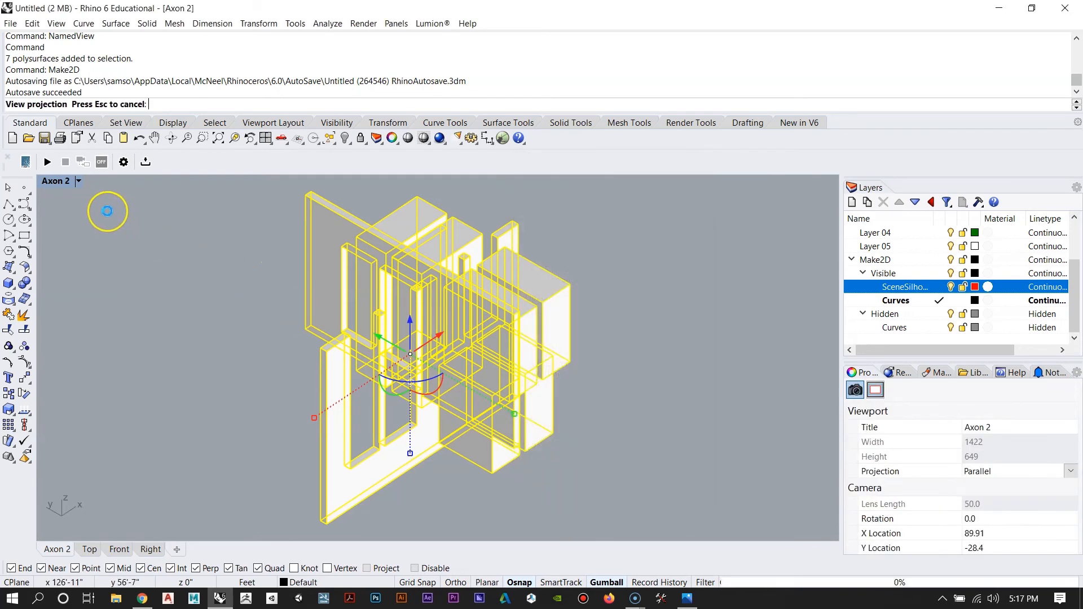
Step: Maximize the Top viewport and move the new Axon 2 drawing up and left beside the Axon 1 drawing
double_click(50, 181)
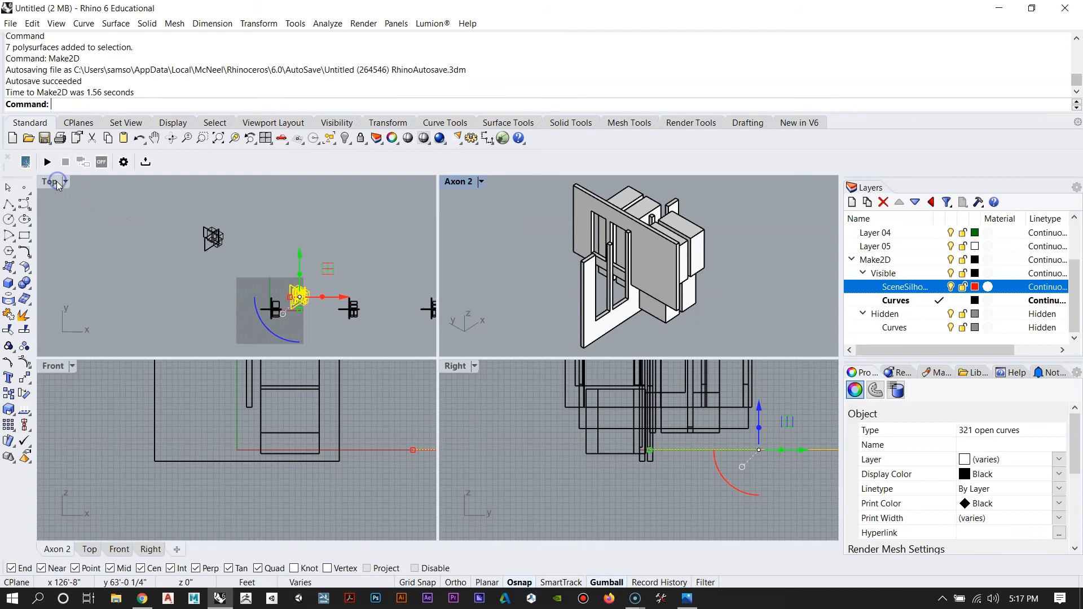
double_click(47, 181)
left_click_drag(568, 360, 460, 258)
key("Escape")
scroll(427, 303, "up", 10)
right_click_drag(494, 318, 501, 383)
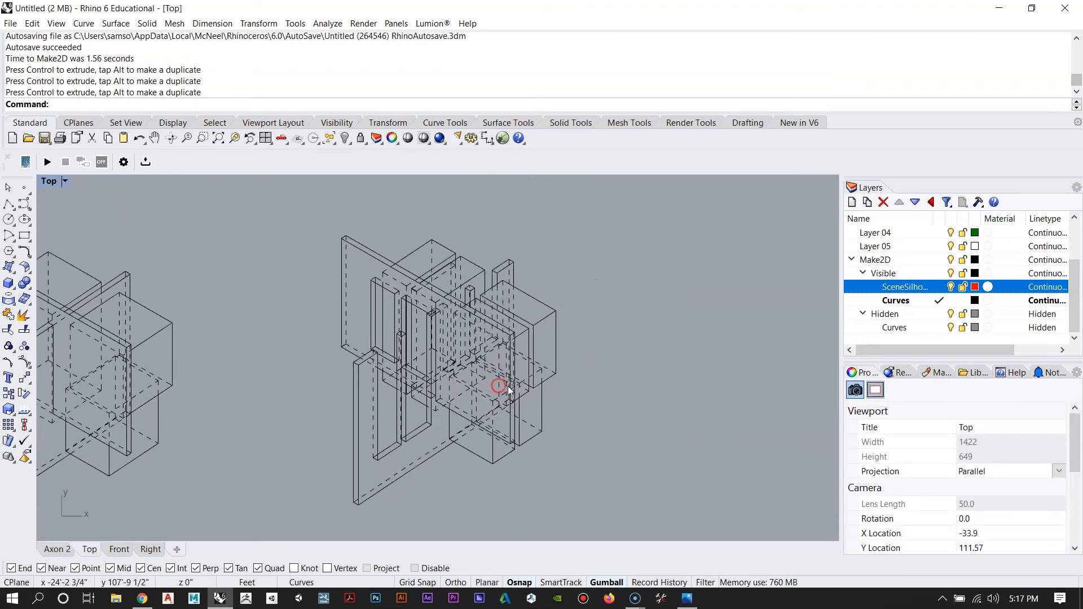
Step: Turn off the Hidden Curves sublayer to examine the visible Axon 2 linework, and turn the sublayer back on
left_click(951, 327)
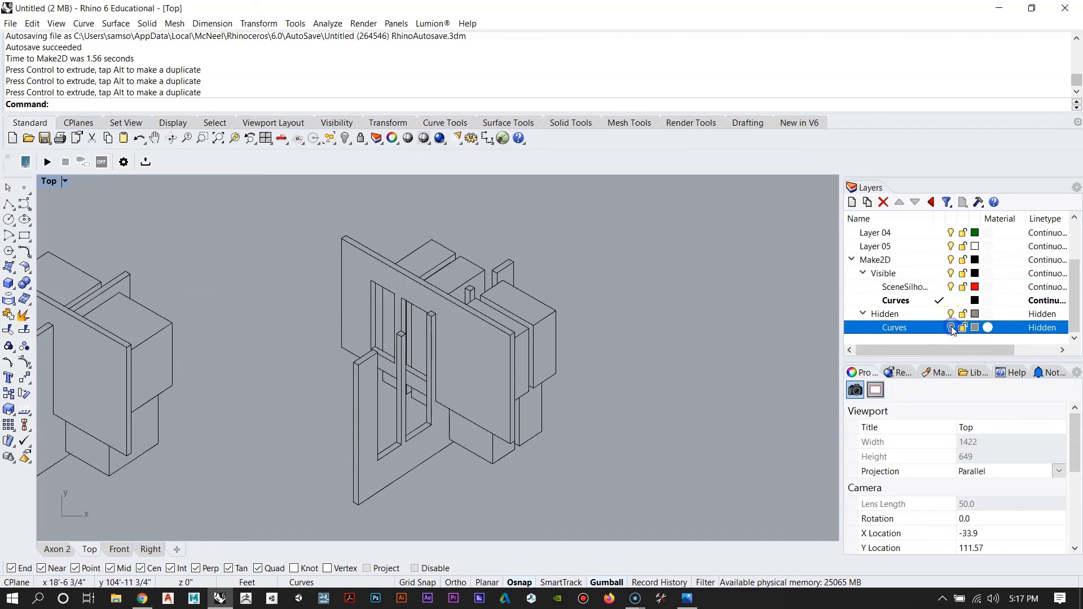
scroll(460, 321, "up", 6)
right_click_drag(459, 321, 430, 442)
scroll(345, 279, "up", 5)
scroll(492, 239, "down", 6)
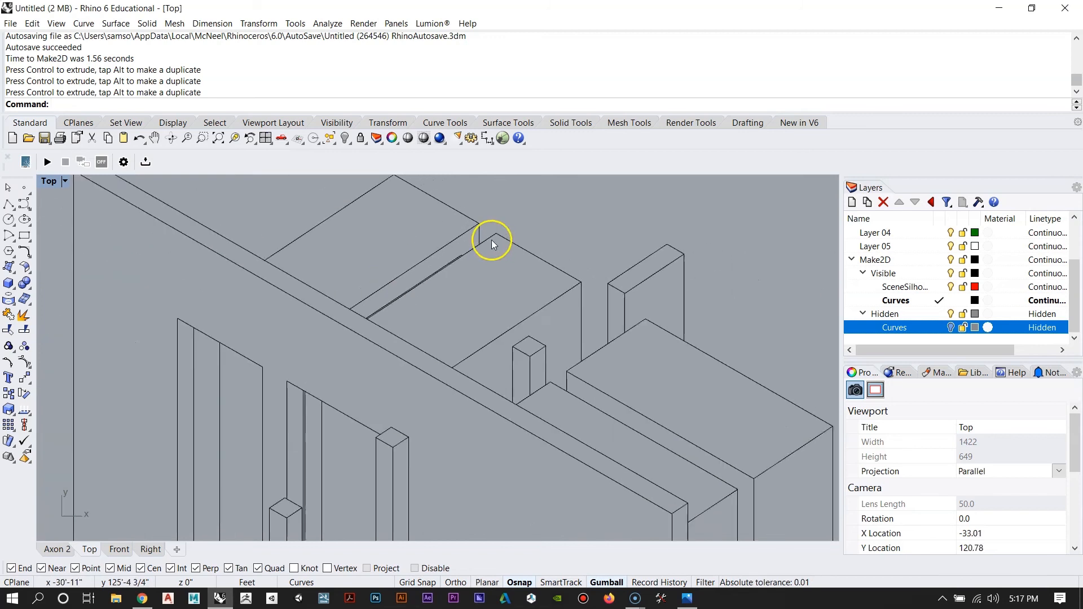
right_click_drag(492, 239, 615, 344)
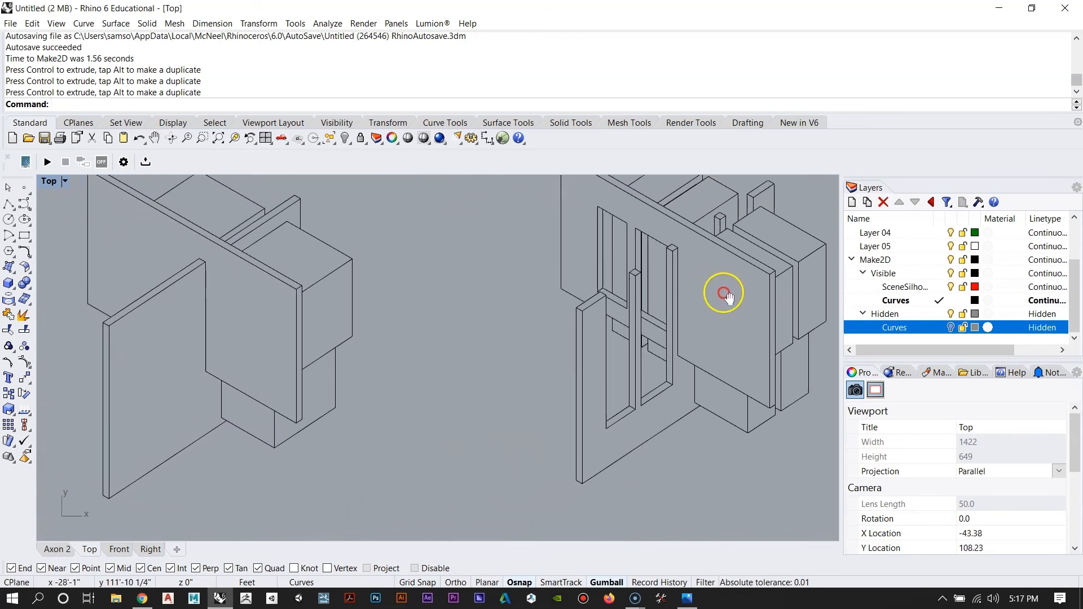
left_click(951, 327)
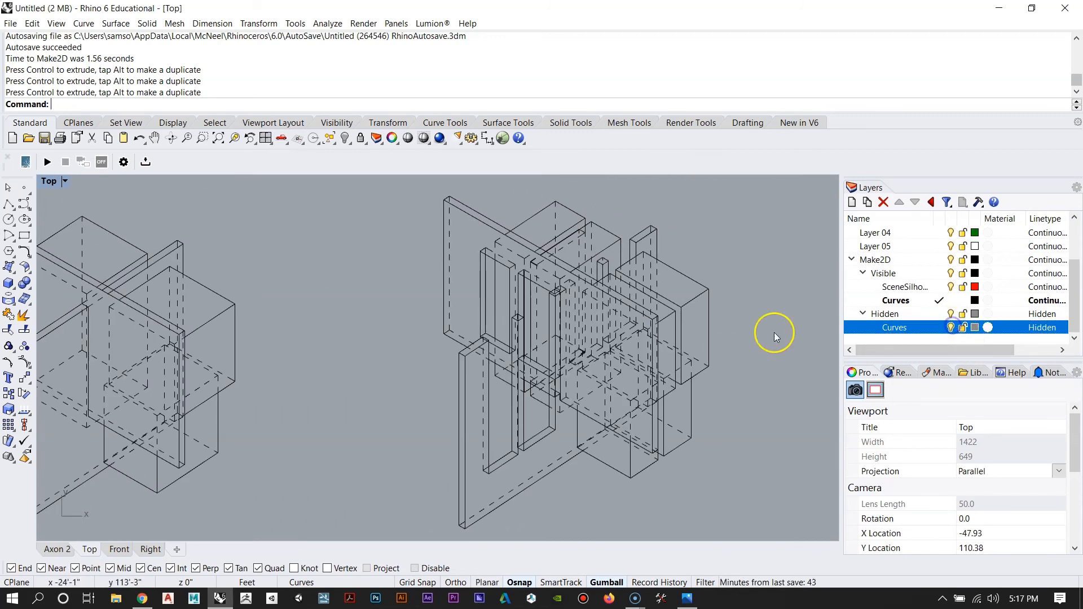
Step: Bring the row of models and drawings into view and restore the four-viewport layout
scroll(451, 289, "down", 4)
scroll(418, 289, "down", 12)
right_click_drag(560, 371, 441, 370)
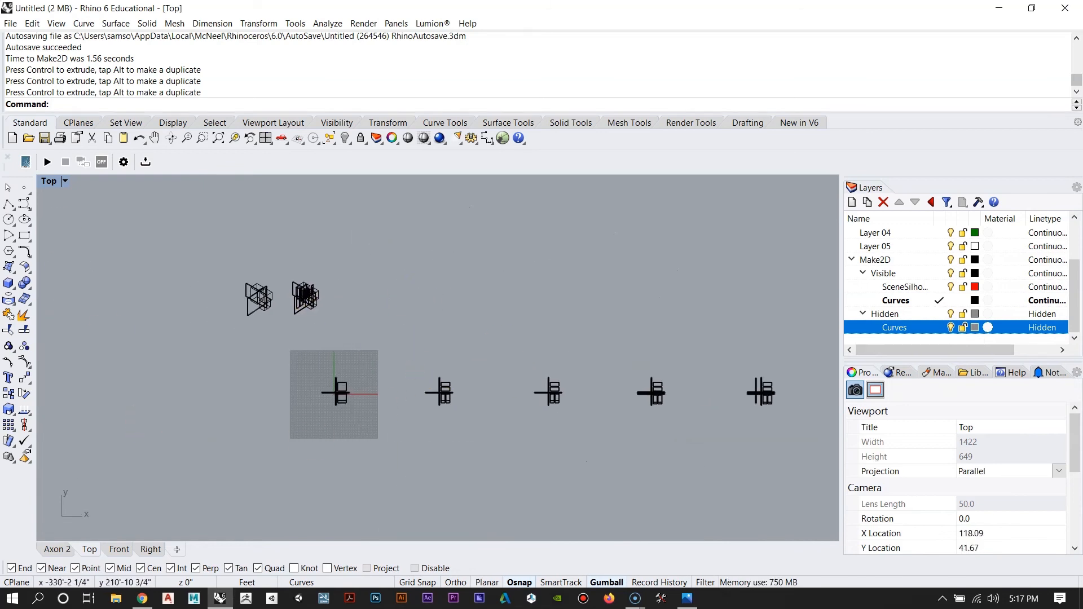
double_click(48, 181)
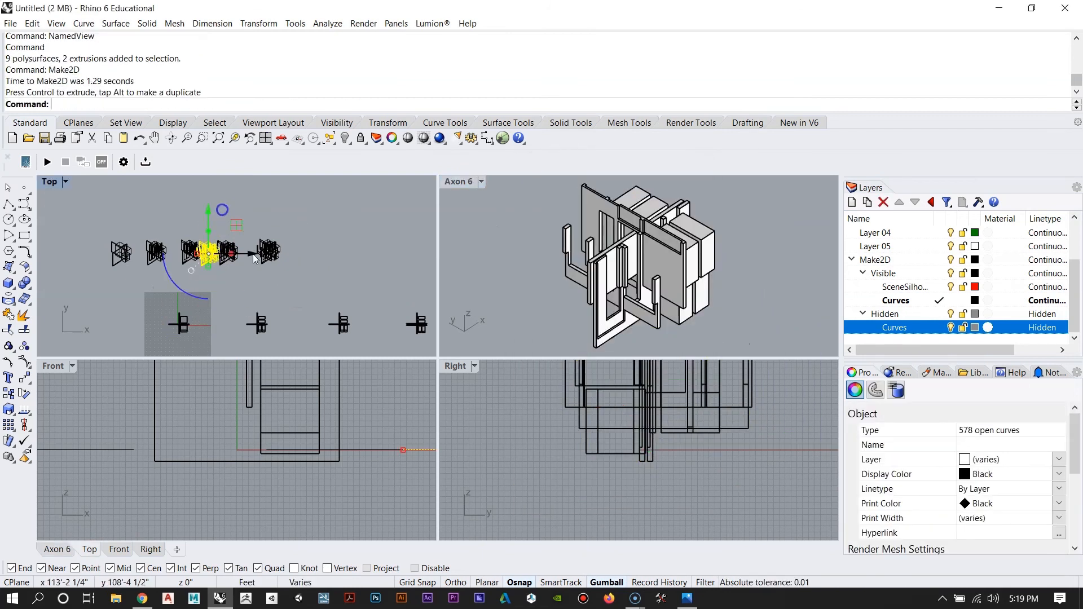
Step: Move the Axon 6 drawing to the right end of the drawing row, adjust its spacing, and display the named views list
left_click_drag(252, 254, 367, 255)
left_click(374, 285)
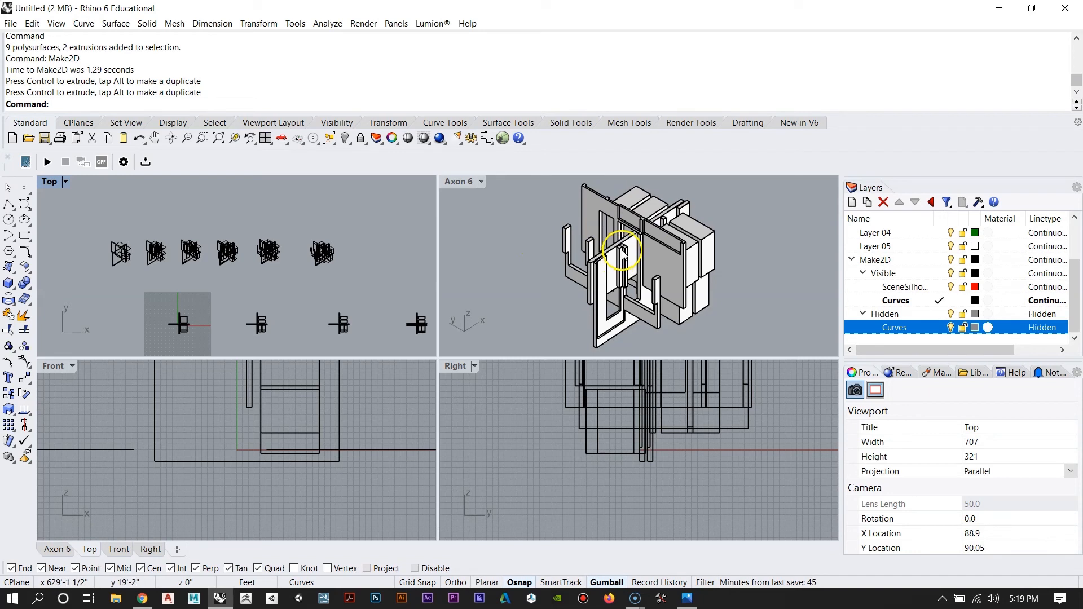
left_click(774, 283)
type("NamedView")
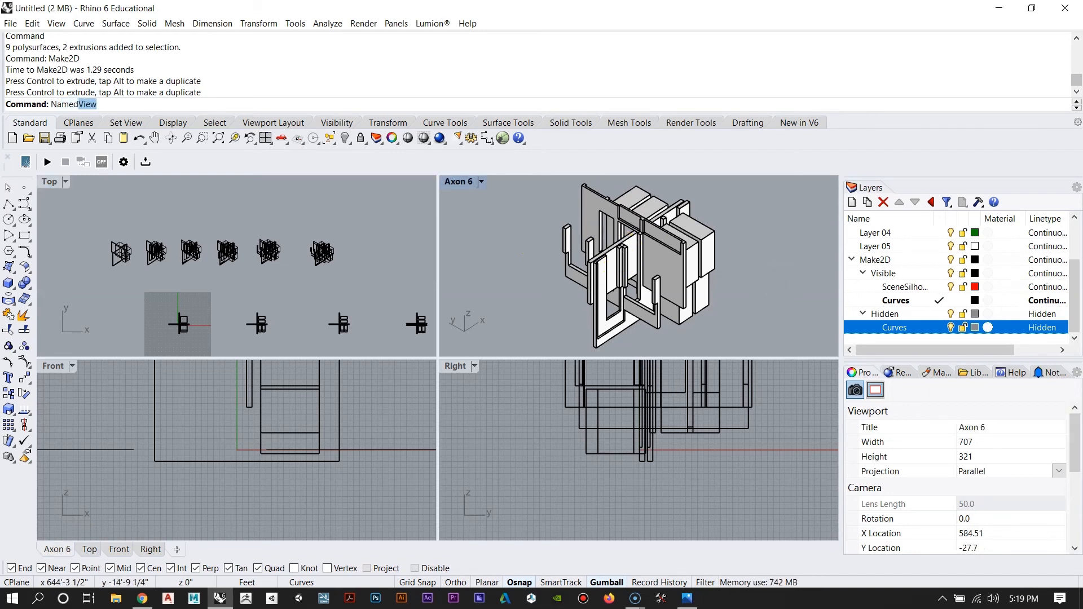
key("Return")
left_click_drag(284, 218, 369, 295)
left_click_drag(369, 255, 358, 254)
left_click(369, 296)
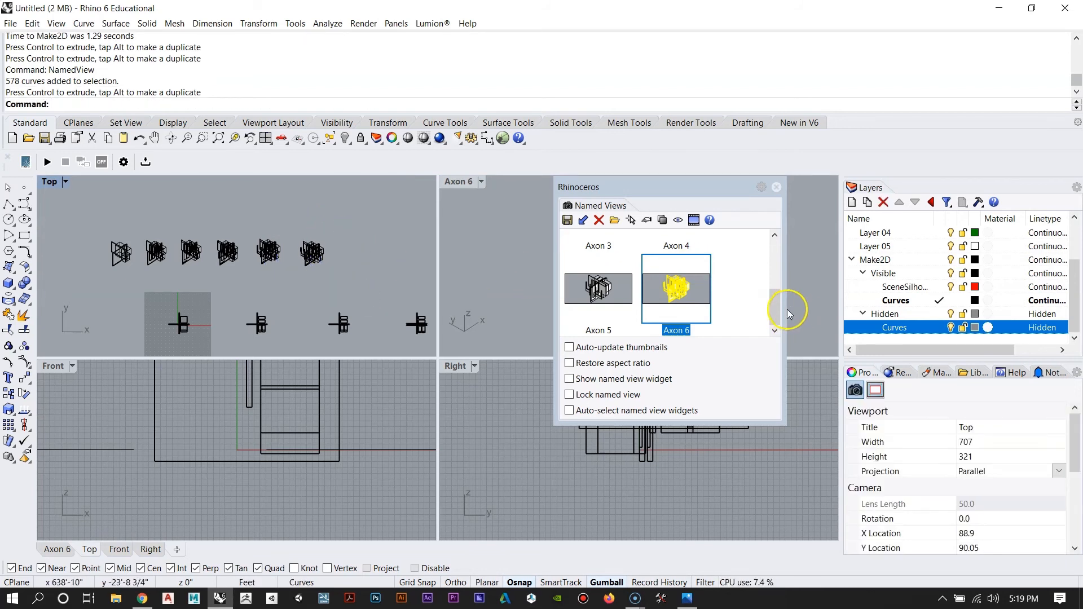
Step: Look through the thumbnails of the saved axonometric named views and close the list
left_click_drag(775, 304, 776, 254)
left_click(602, 262)
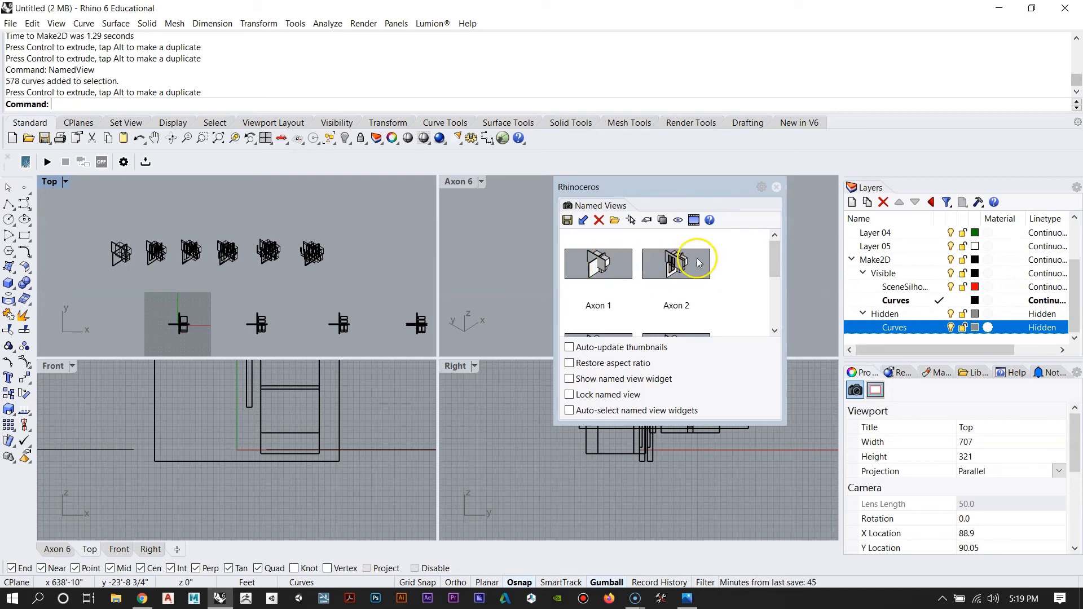
mouse_move(772, 260)
left_mouse_down()
mouse_move(776, 318)
mouse_move(773, 244)
left_mouse_up()
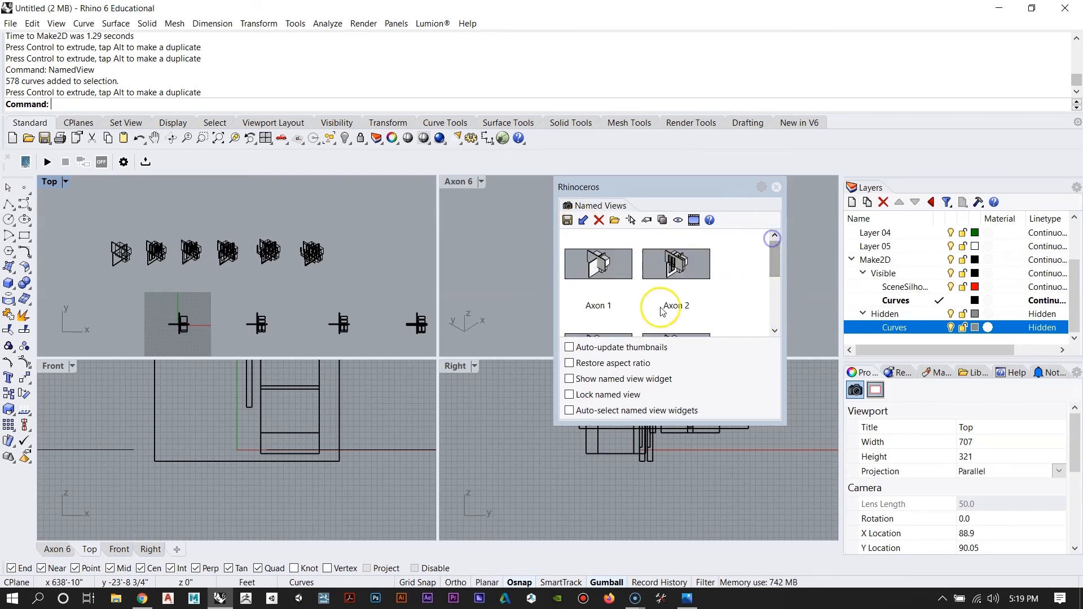
left_click(776, 187)
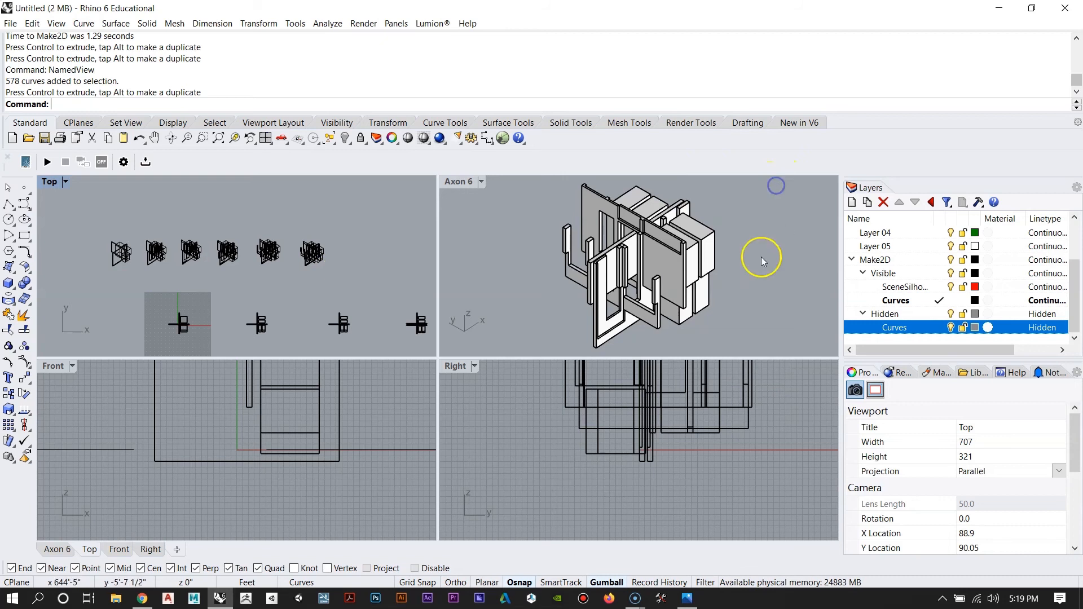
Step: Maximize the Top viewport and shift the Axon 2 and following drawings to the right to widen the first gaps in the row
double_click(47, 180)
scroll(226, 319, "up", 5)
mouse_move(229, 320)
right_mouse_down()
mouse_move(679, 345)
mouse_move(254, 338)
right_mouse_up()
scroll(655, 280, "down", 10)
right_click_drag(232, 292, 372, 324)
left_click_drag(271, 273, 769, 427)
right_click_drag(644, 395, 528, 390)
scroll(503, 373, "down", 2)
left_click_drag(472, 349, 482, 348)
left_click_drag(309, 283, 514, 402)
left_click_drag(507, 346, 522, 346)
left_click(413, 281)
Step: Space out the Axon 4, Axon 5 and Axon 6 drawings by moving them farther right along the row
left_click_drag(413, 280, 698, 394)
left_click_drag(537, 339, 551, 339)
left_click_drag(490, 268, 744, 411)
left_click_drag(611, 342, 616, 343)
left_click(613, 288)
mouse_move(575, 246)
left_mouse_down()
mouse_move(668, 384)
mouse_move(696, 396)
left_mouse_up()
left_click_drag(665, 342, 676, 345)
left_click(688, 398)
scroll(496, 307, "up", 3)
left_click_drag(500, 285, 620, 425)
left_click_drag(600, 358, 648, 362)
left_click(612, 417)
scroll(327, 382, "up", 4)
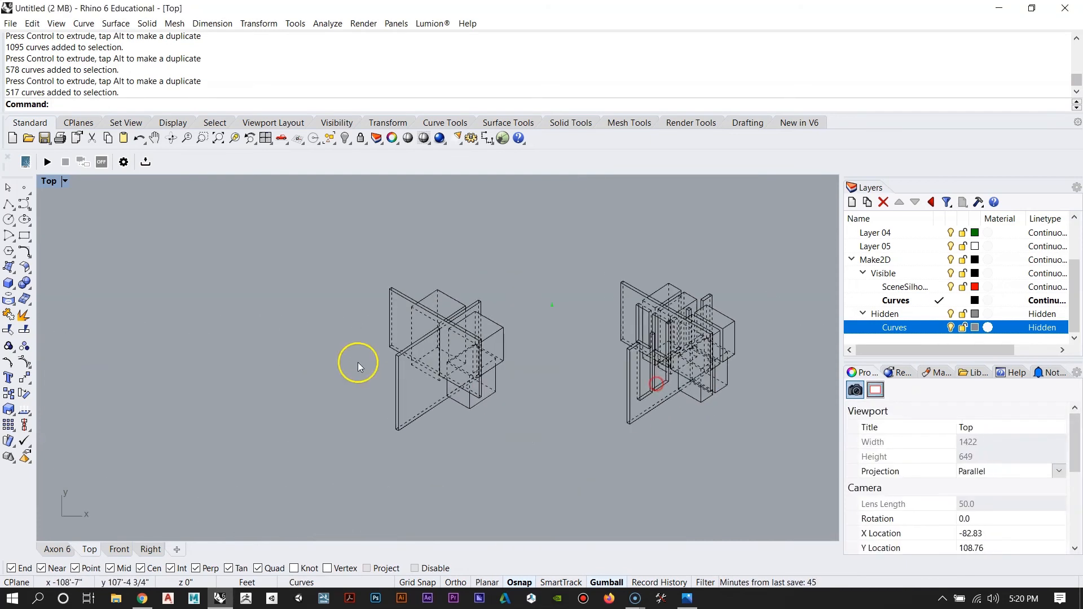
Step: Select the complete Axon 1 drawing, start exporting it, and create a Linework folder on the Desktop
right_click_drag(484, 390, 435, 379)
left_click_drag(245, 235, 498, 458)
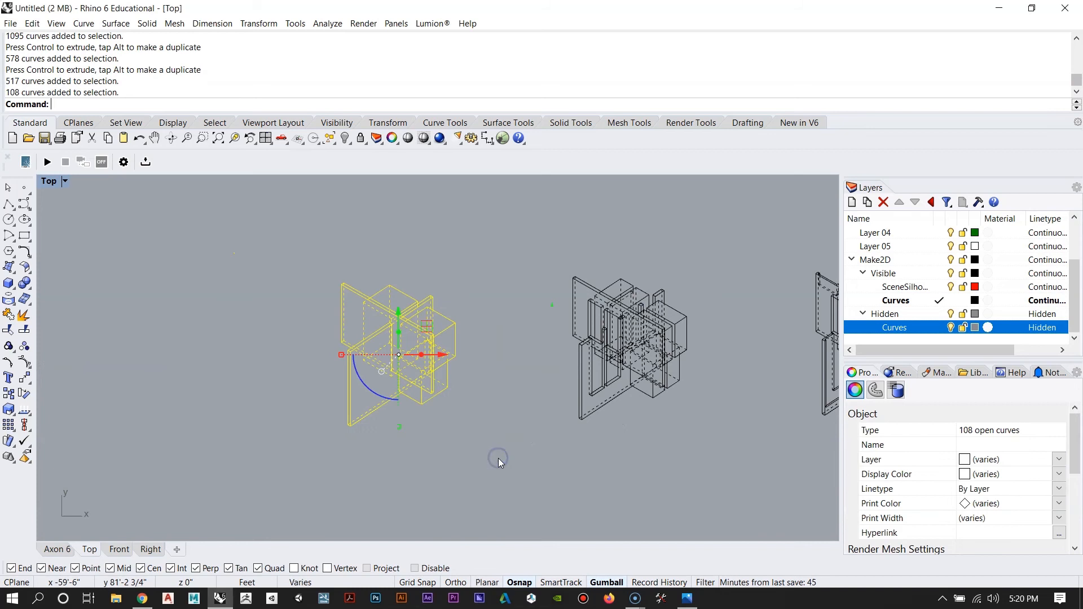
type("Export")
key("Return")
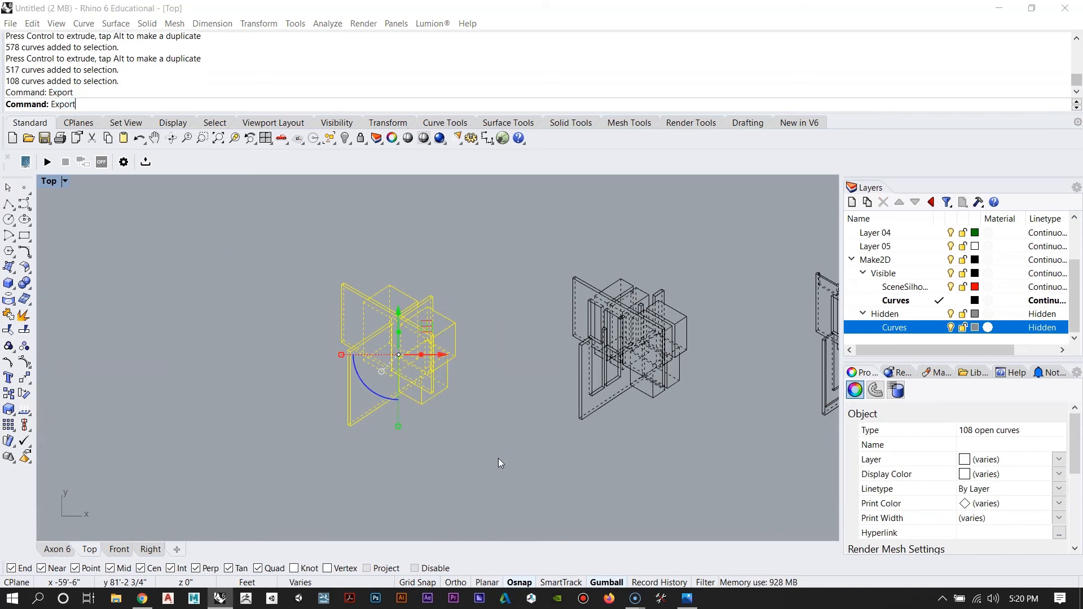
left_click(58, 151)
right_click(425, 177)
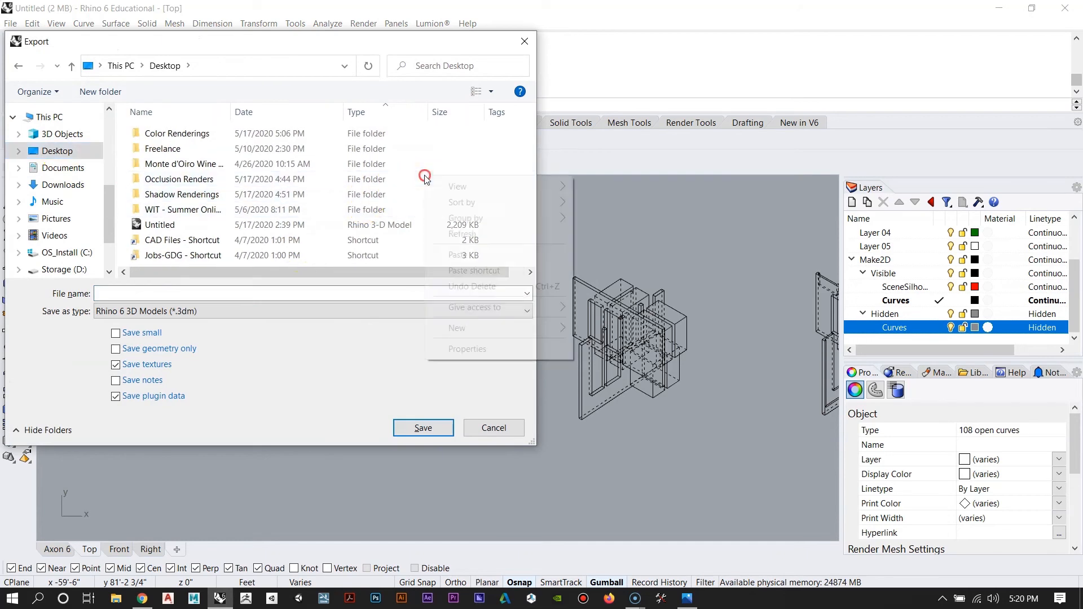
left_click(479, 329)
left_click(589, 334)
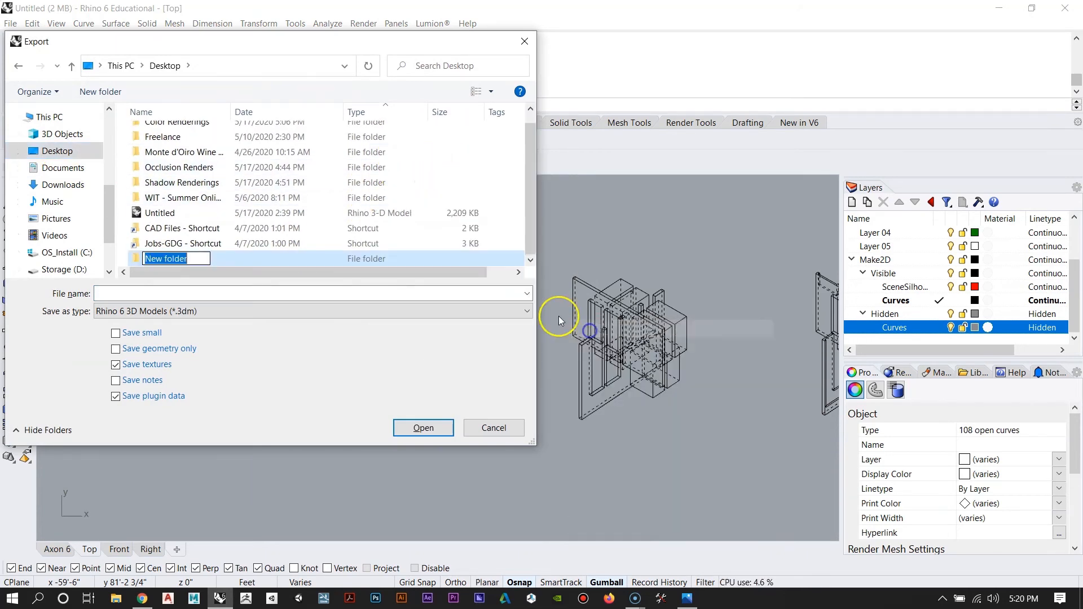
type("Linework")
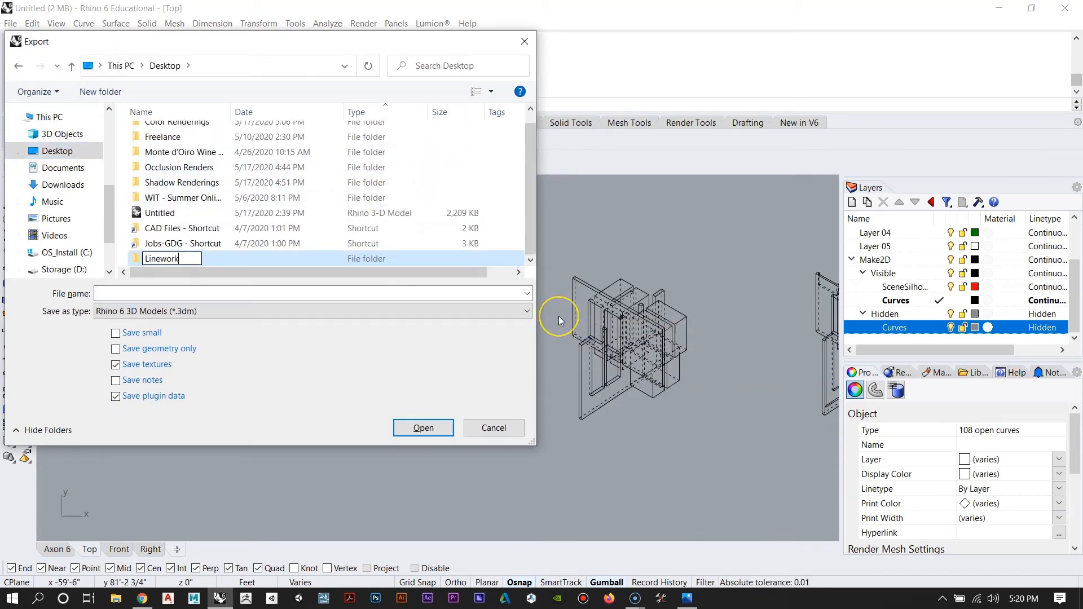
key("Return")
Step: Export the drawing into the Linework folder as an Adobe Illustrator file named Axon 1, using a snapshot of the current view in RGB
left_click(192, 311)
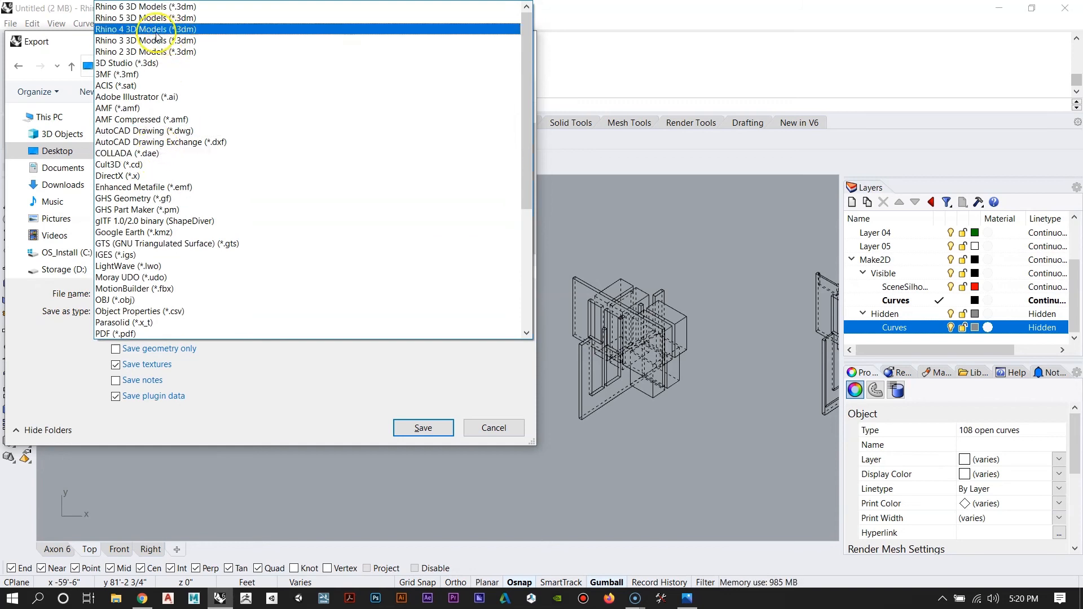
left_click(146, 97)
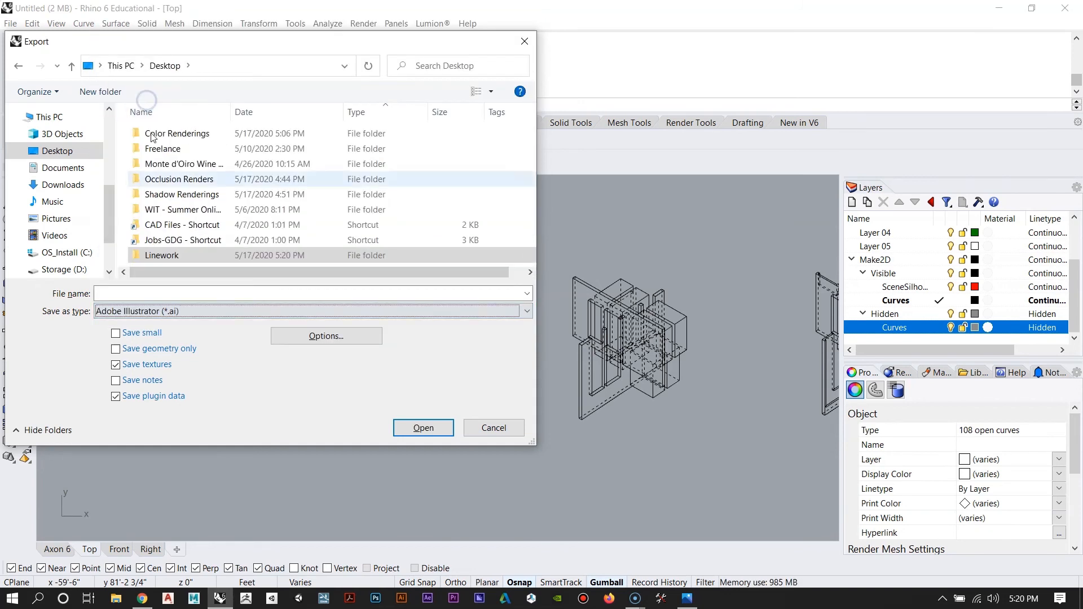
left_click(177, 292)
type("Axon 1")
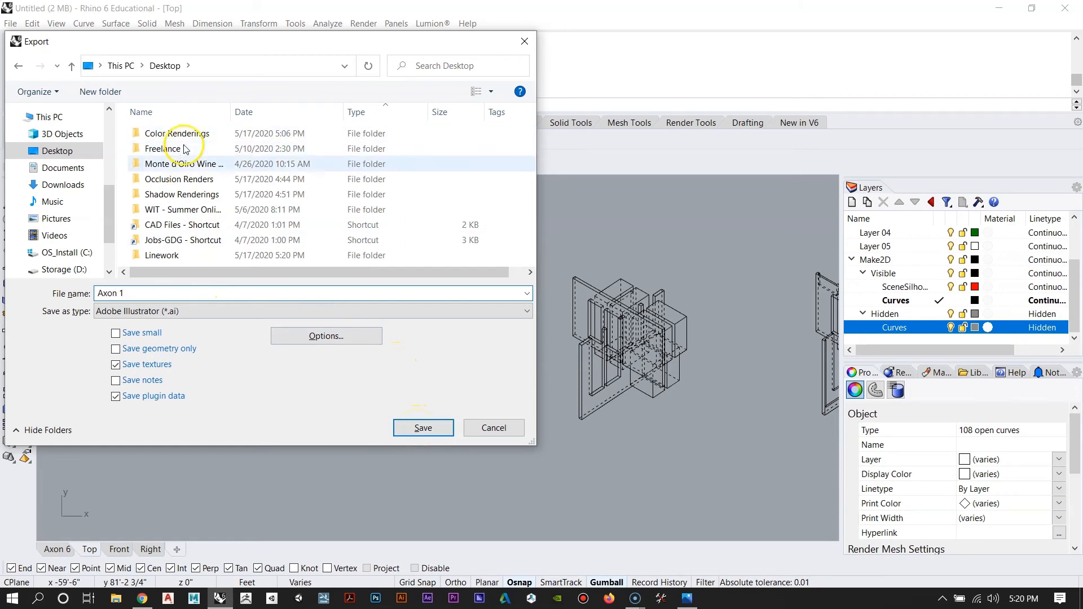
double_click(166, 255)
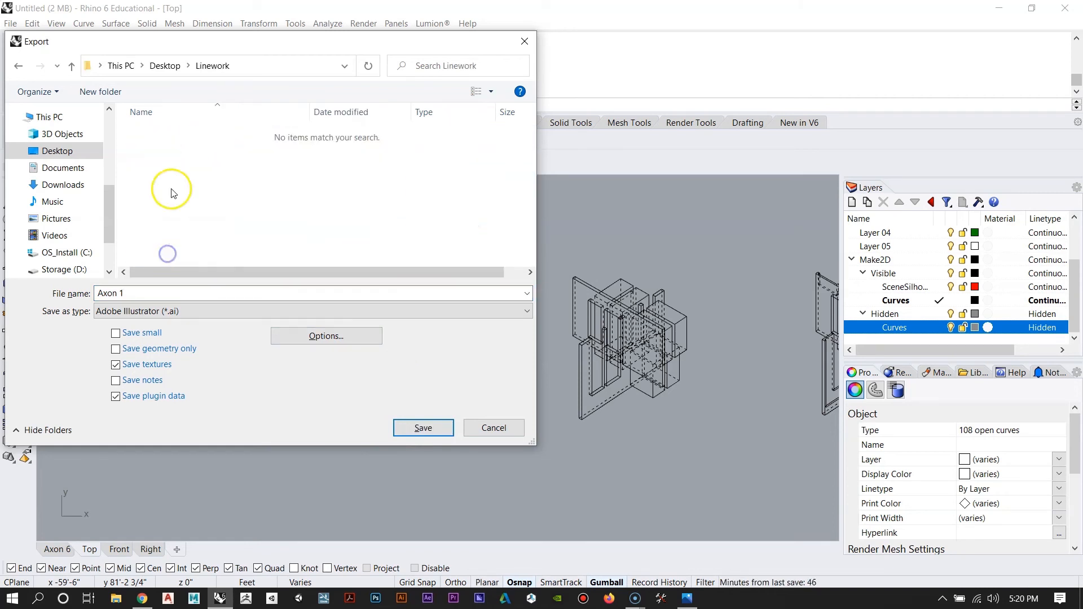
left_click(410, 428)
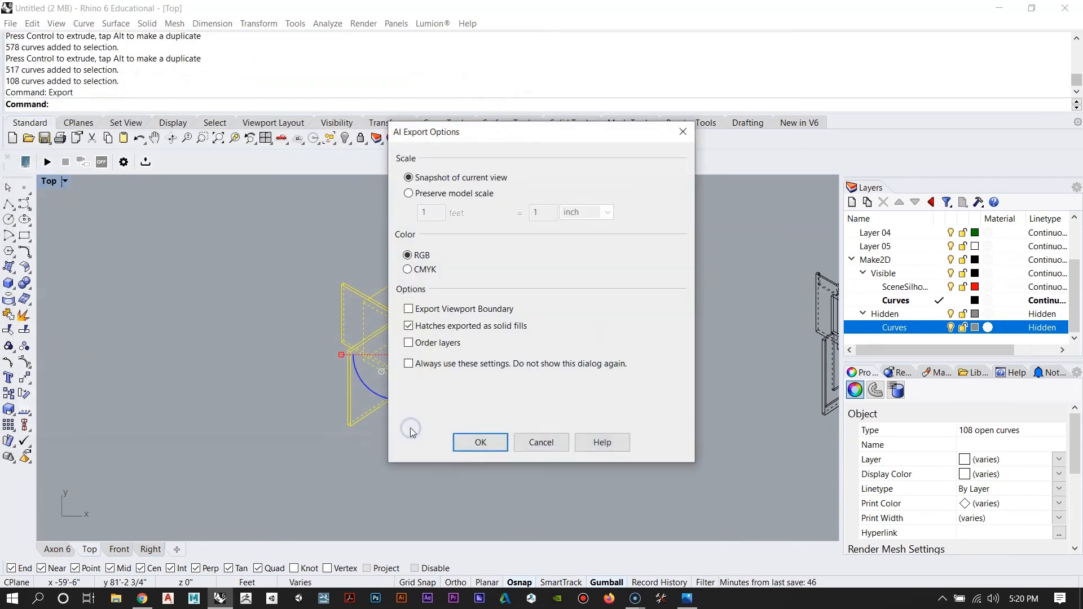
left_click_drag(480, 129, 429, 195)
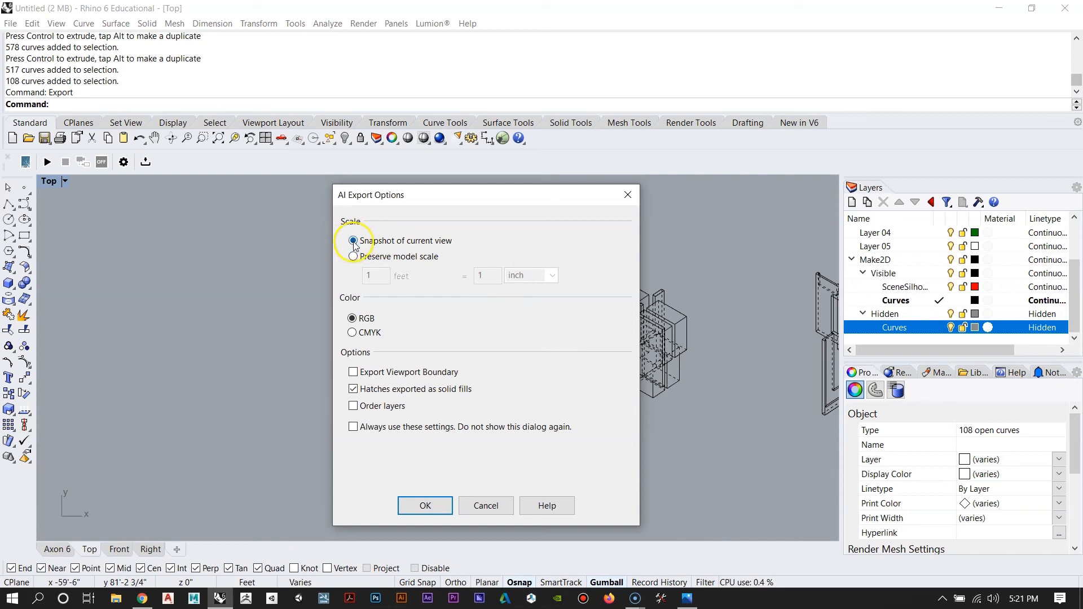
left_click(425, 506)
Step: Select the Axon 2 drawing and export it to the Linework folder as an Adobe Illustrator file named Axon 2
right_click_drag(654, 298, 415, 293)
mouse_move(263, 219)
left_mouse_down()
mouse_move(595, 514)
mouse_move(490, 490)
left_mouse_up()
right_click(492, 414)
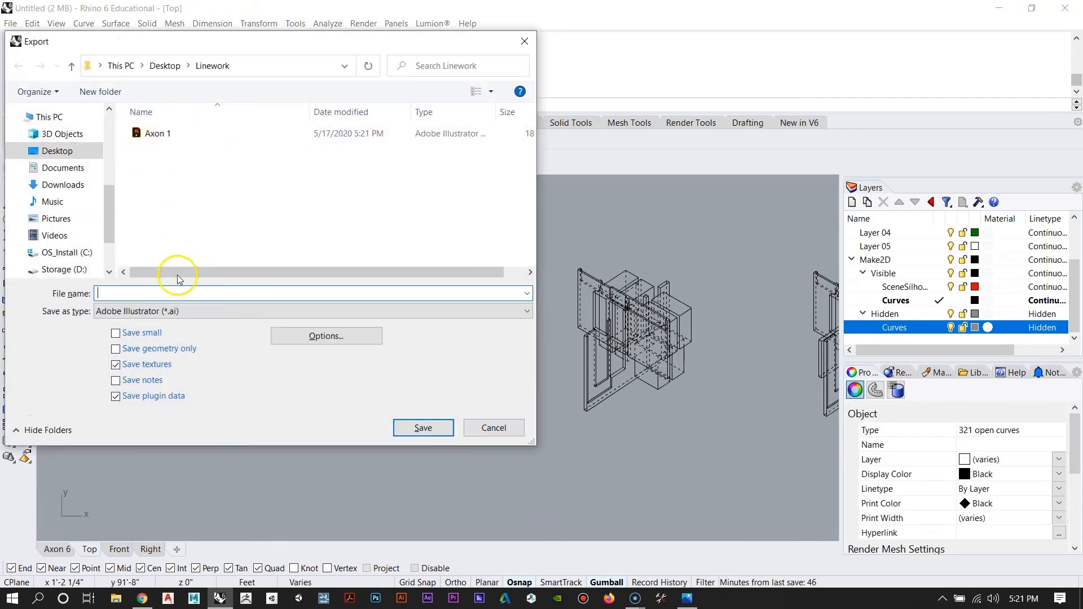
type("Ax")
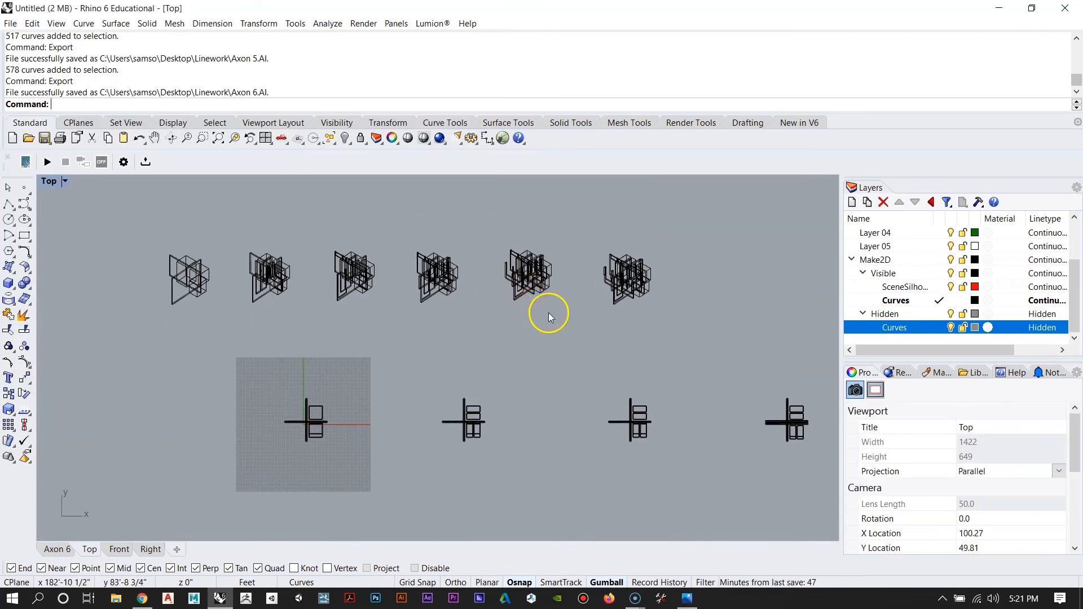
Step: Switch from the Top viewport to a maximized Axon 6 viewport and save the Rhino model
double_click(49, 182)
left_click(393, 182)
double_click(454, 180)
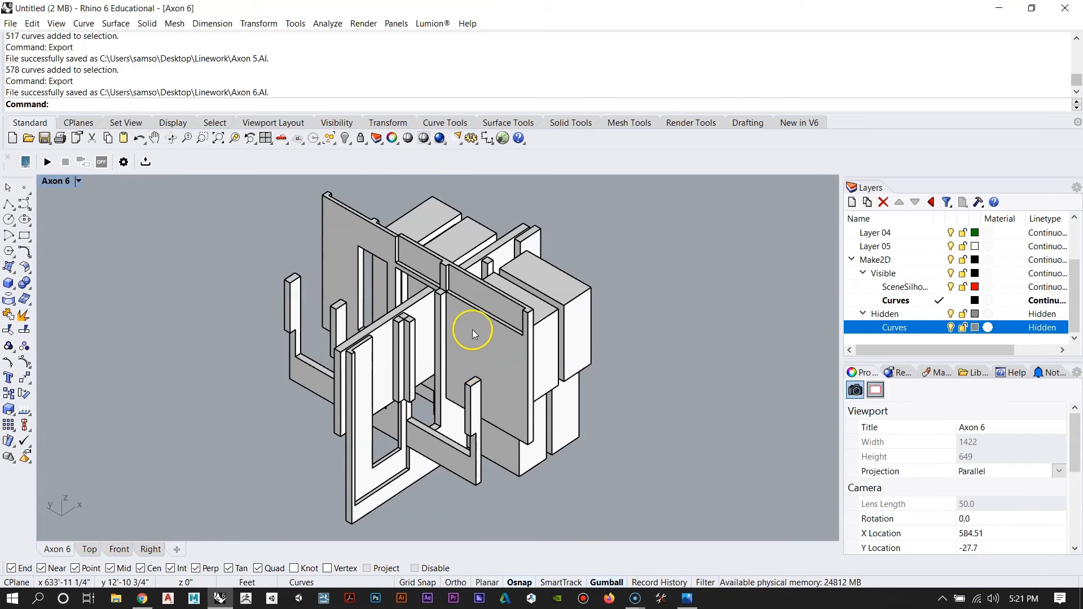
left_click(10, 24)
left_click(34, 81)
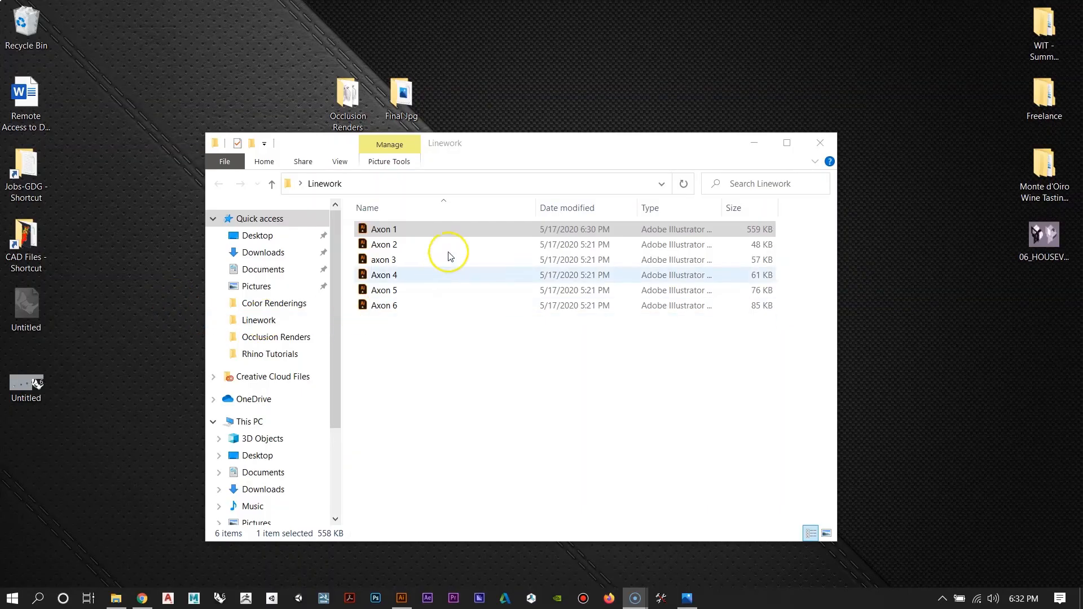
Step: Switch to the Linework folder window, select the Axon 1 Illustrator file, and move the window aside to uncover the desktop folders
left_click(446, 227)
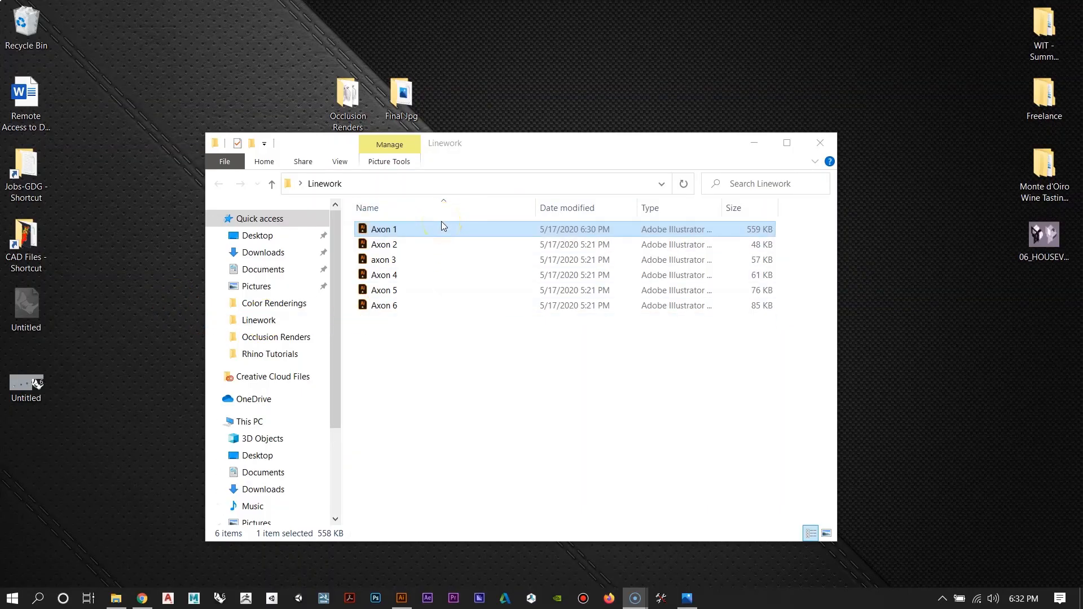
left_click_drag(583, 145, 758, 145)
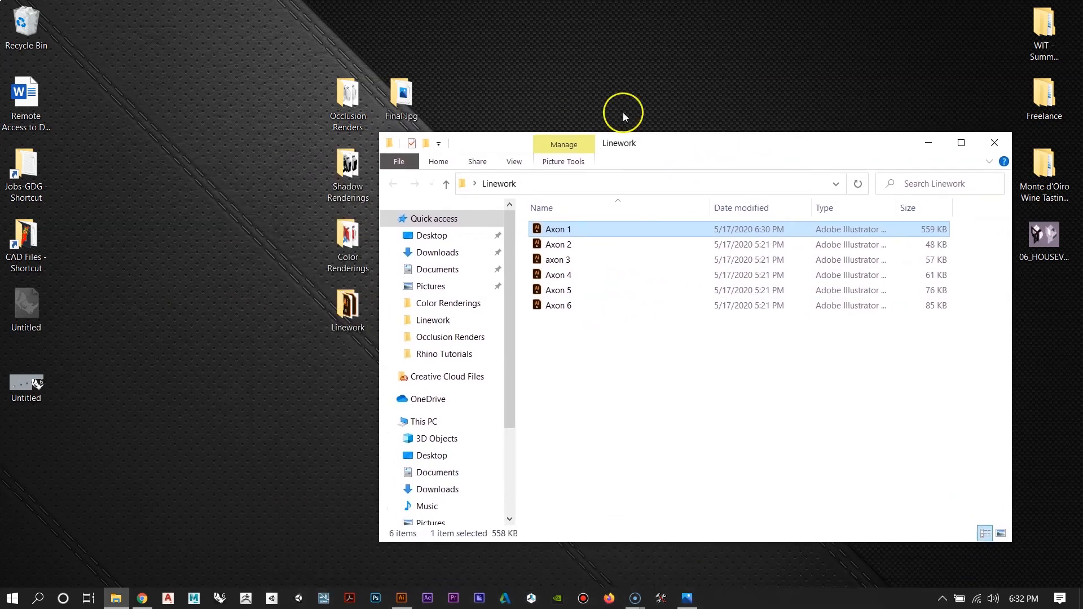
Step: Open the Axon 1-01 image from the Final Jpg folder to review the finished axon, close it and move the folder window aside
left_click(416, 100)
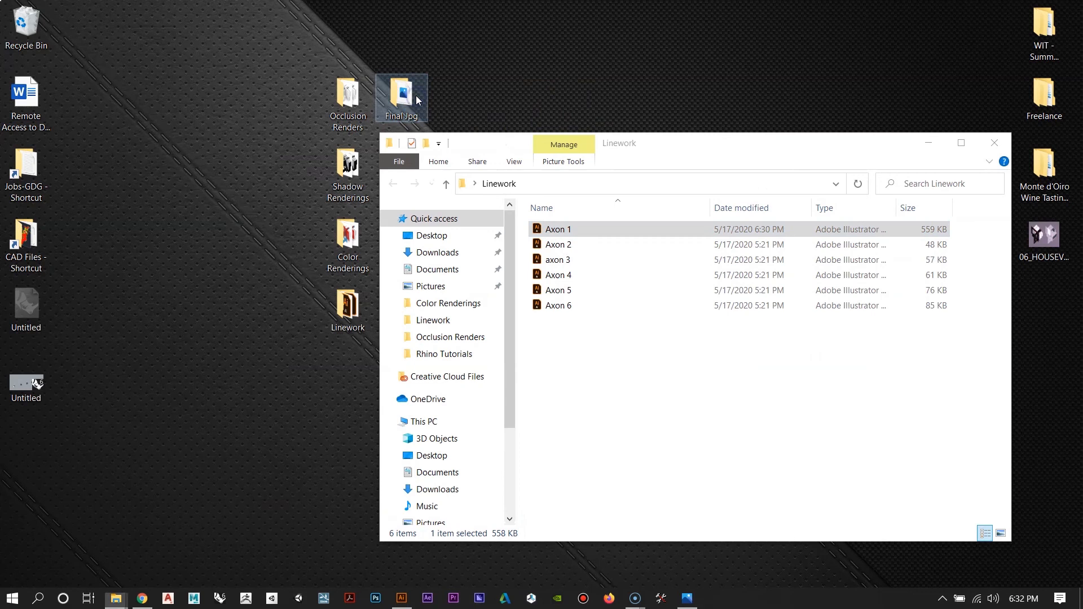
double_click(417, 99)
left_click(594, 269)
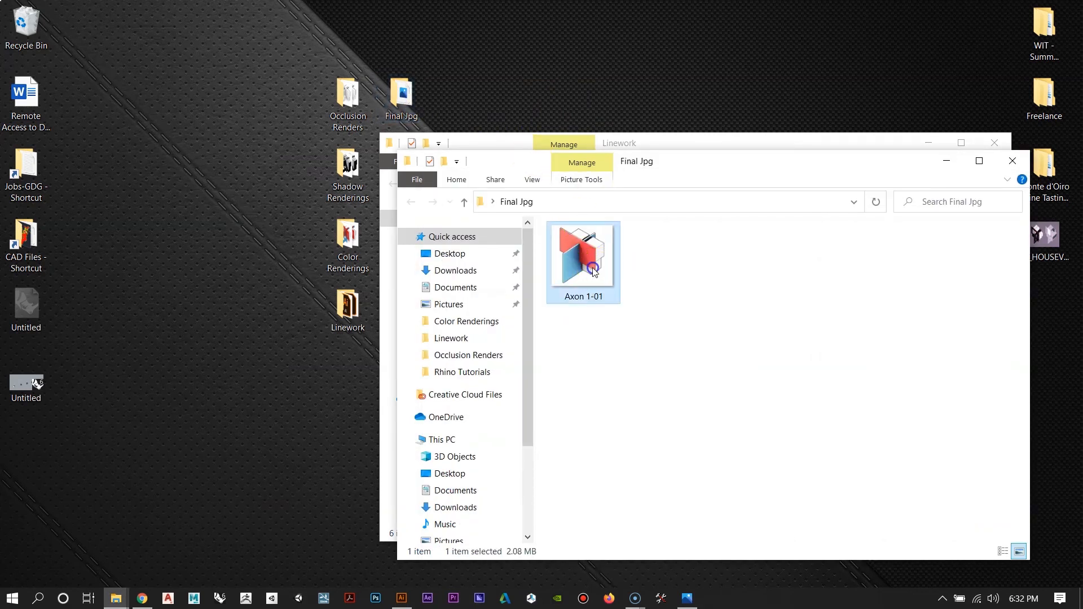
double_click(594, 270)
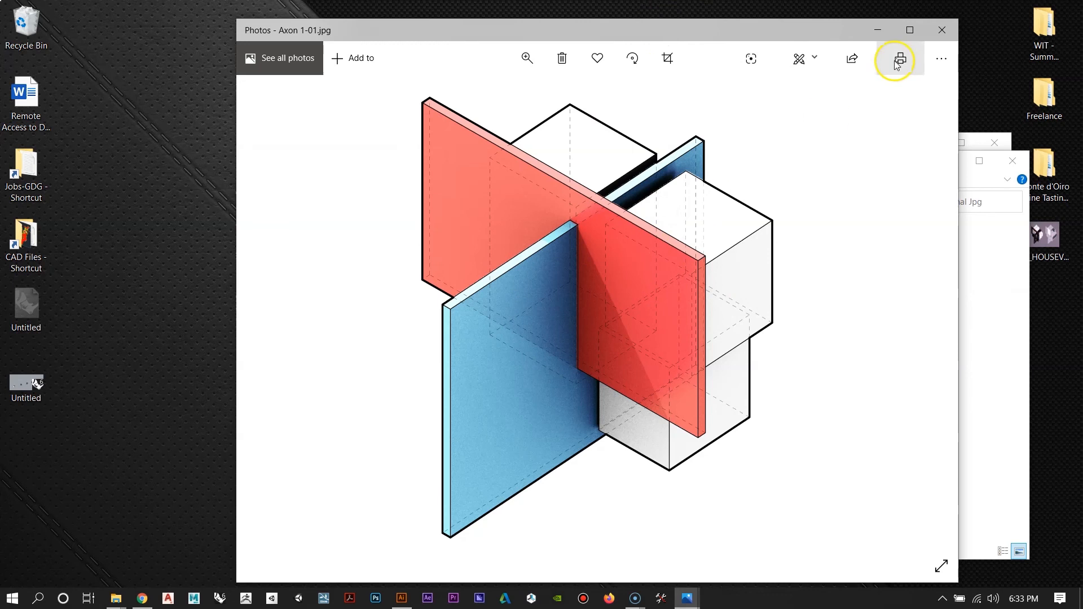
left_click(941, 30)
left_click_drag(775, 159, 540, 113)
Step: Switch to Illustrator and hide Axon 1's three Make2D layers and Layers 6, 5, 7 and 4 to examine how the image is built
left_click(402, 598)
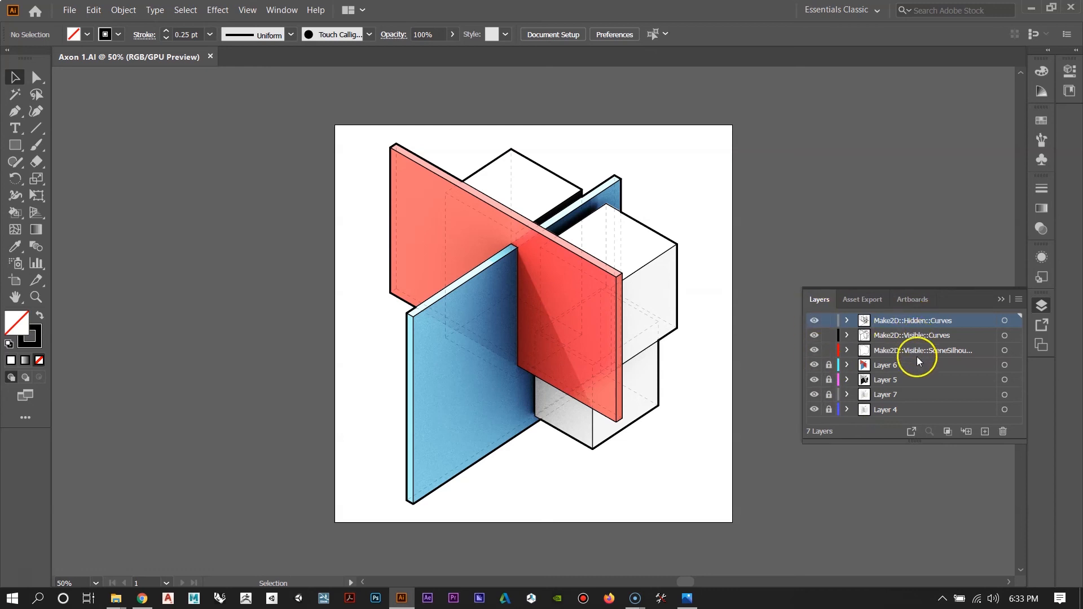
left_click(816, 349)
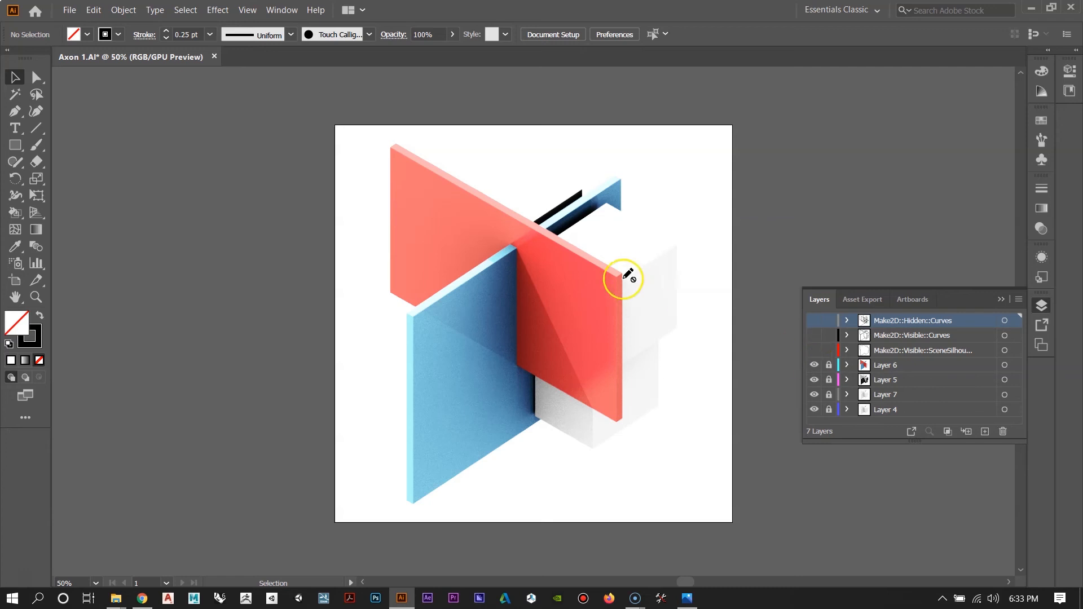
left_click(812, 366)
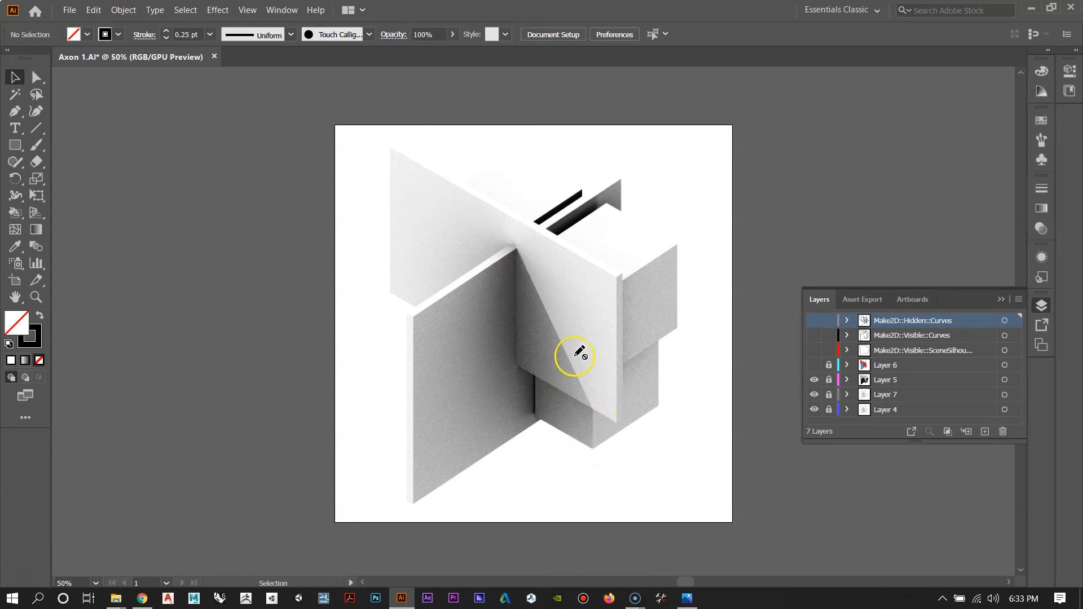
left_click(814, 379)
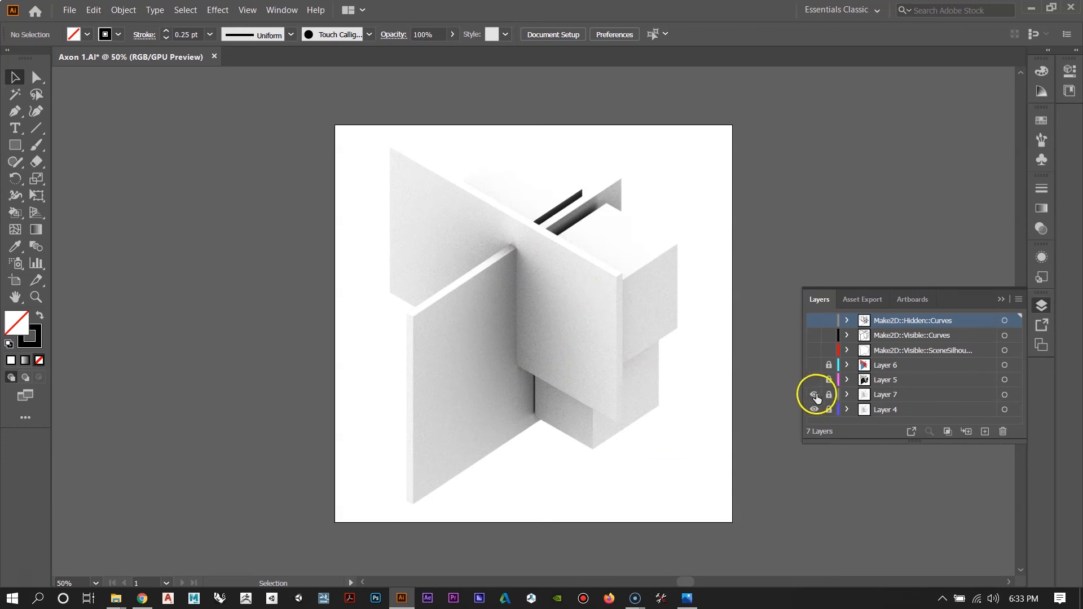
left_click(813, 395)
left_click(816, 410)
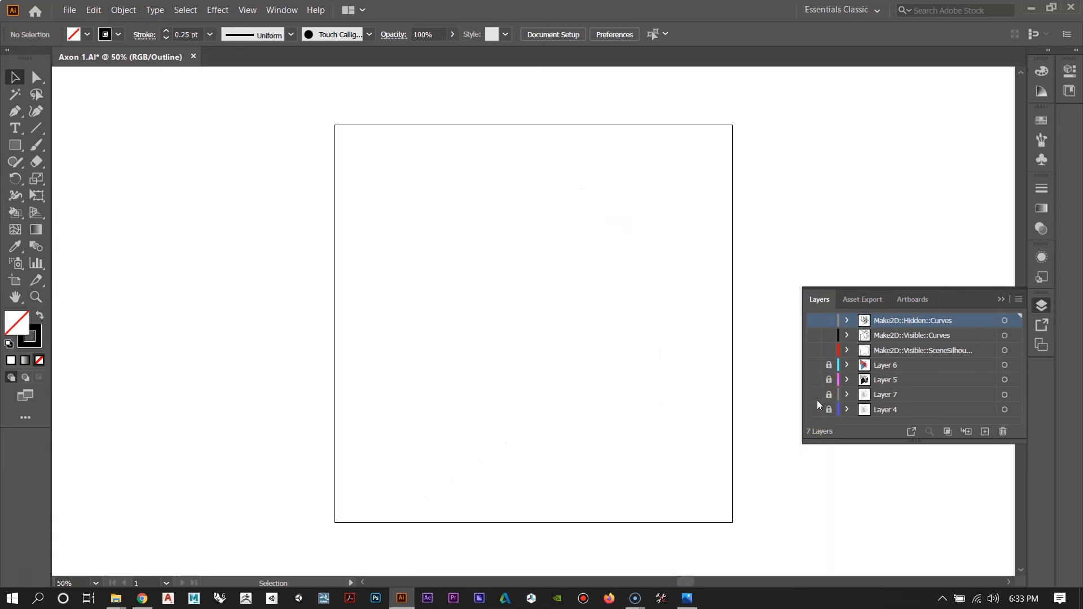
Step: Show Layer 4 and toggle Layer 7 over it to compare how the two occlusion render layers combine
left_click(816, 410)
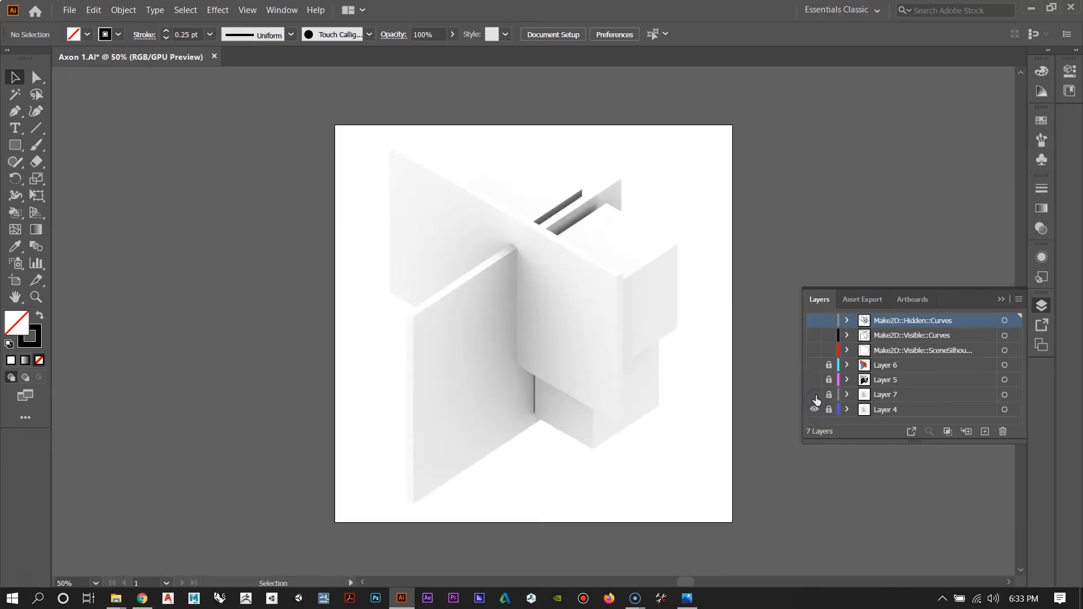
left_click(815, 395)
left_click(816, 403)
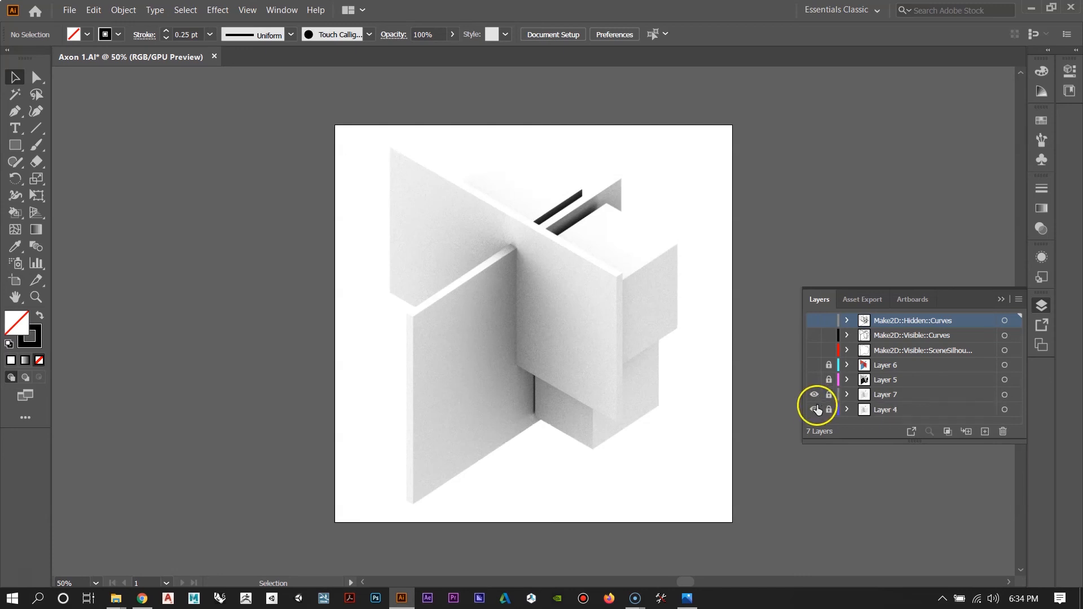
left_click(815, 412)
left_click(814, 397)
left_click(814, 413)
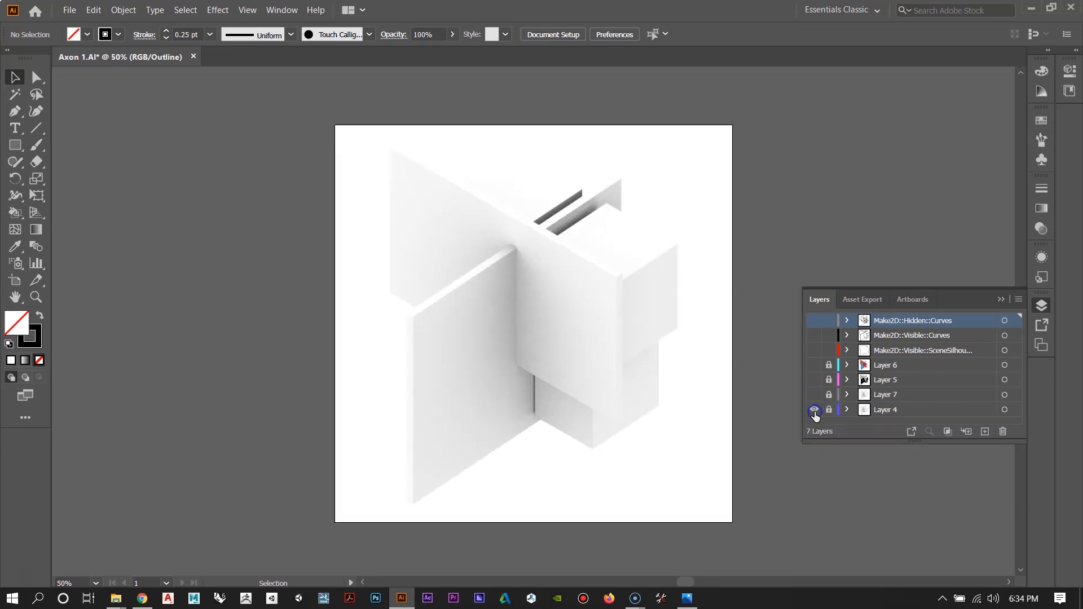
left_click(814, 395)
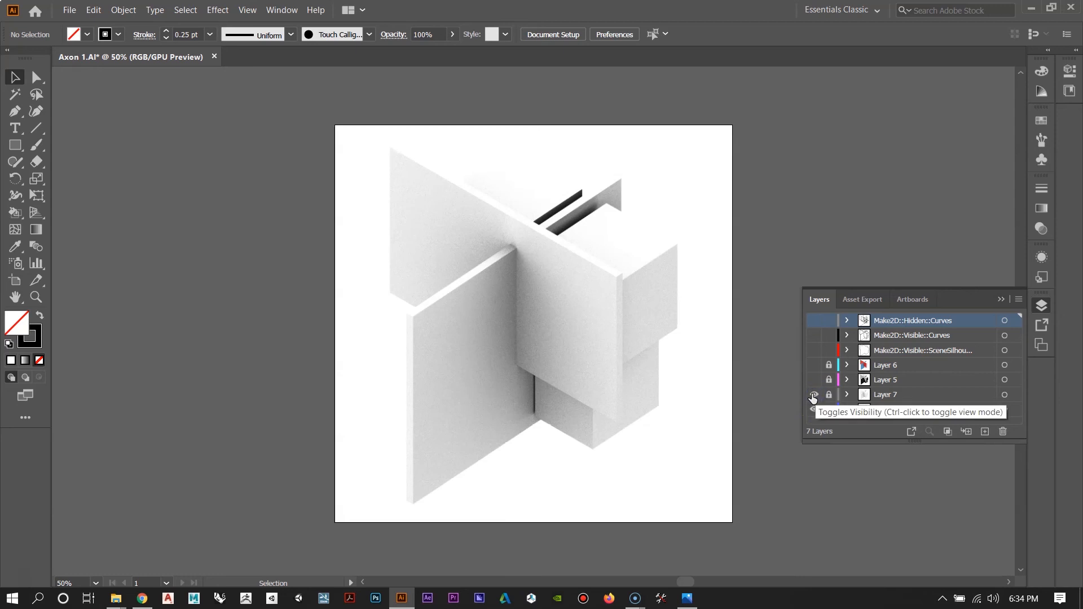
Step: Show Layer 5, Layer 6 and the silhouette, visible and hidden Make2D curve layers again, one after another
left_click(813, 381)
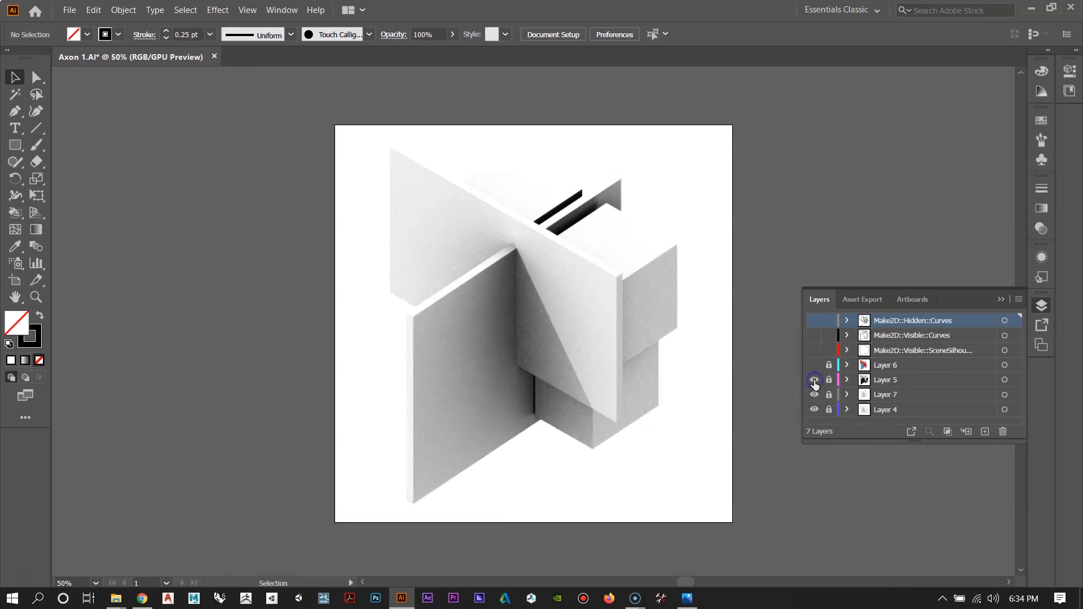
left_click(813, 366)
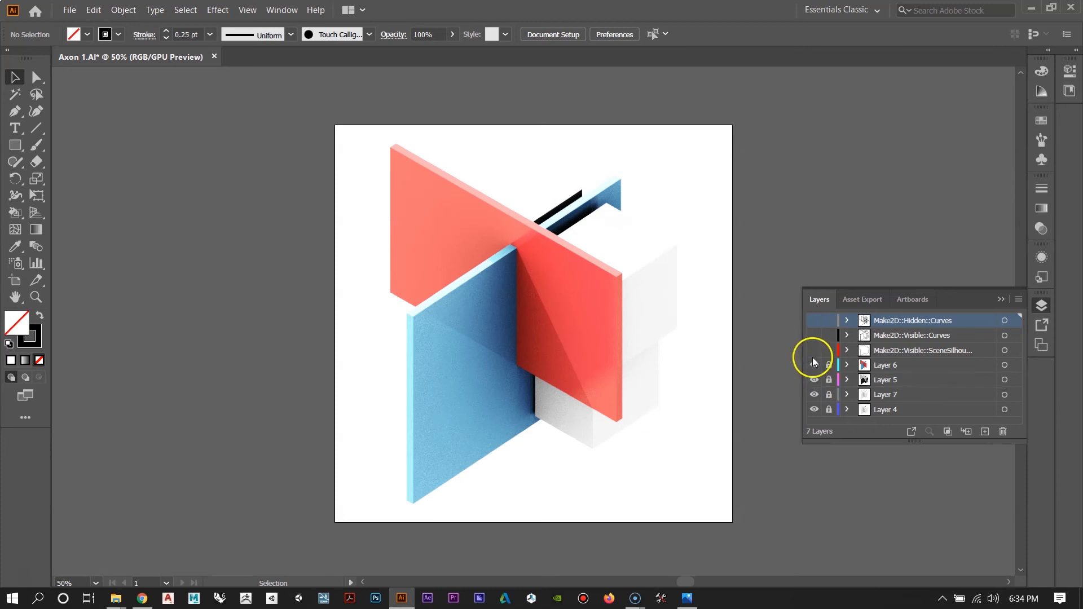
left_click(813, 351)
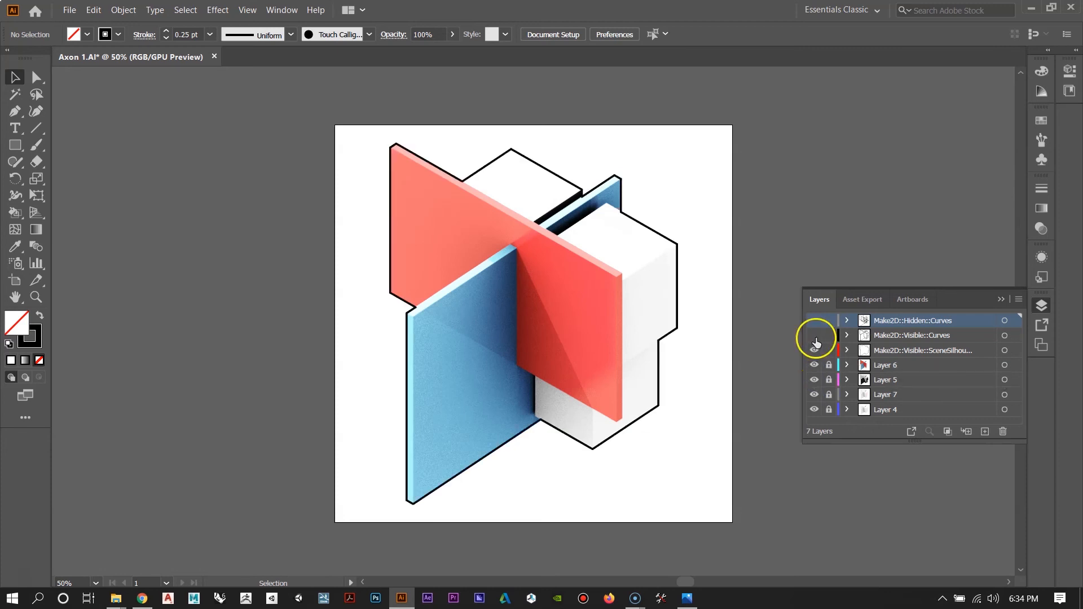
left_click(815, 336)
left_click(812, 320)
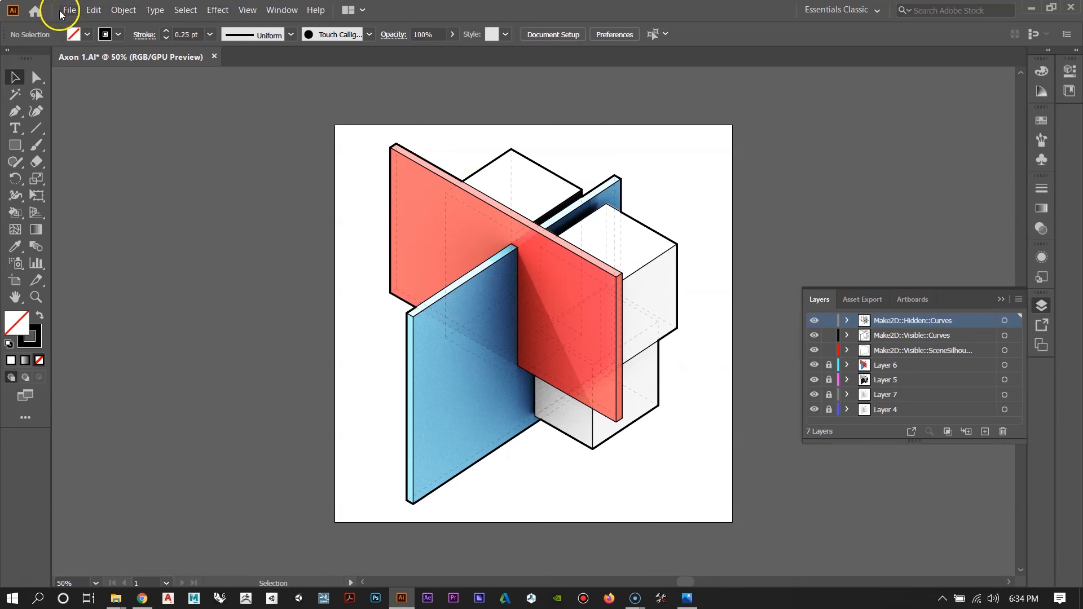
Step: Close the Axon 1 document with its changes saved and quit Illustrator, clearing the clipboard
left_click(214, 57)
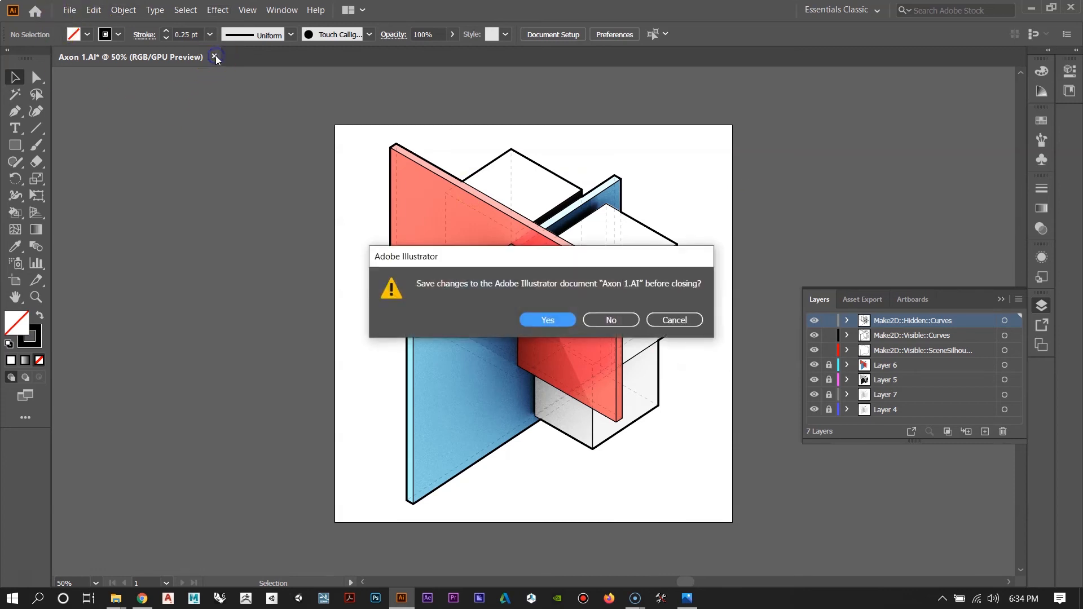
left_click(558, 321)
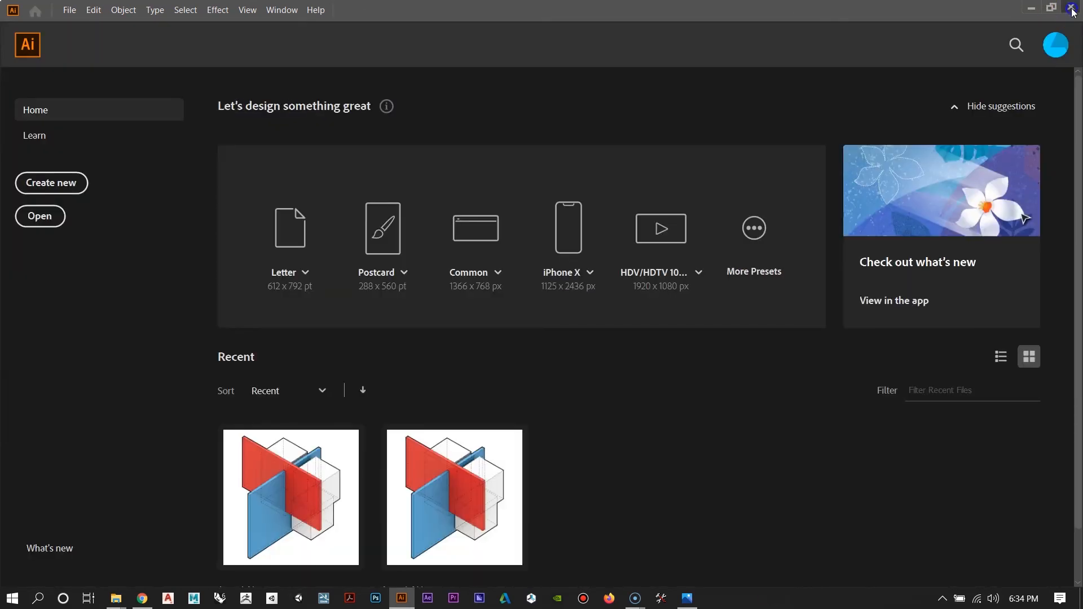
left_click(1070, 7)
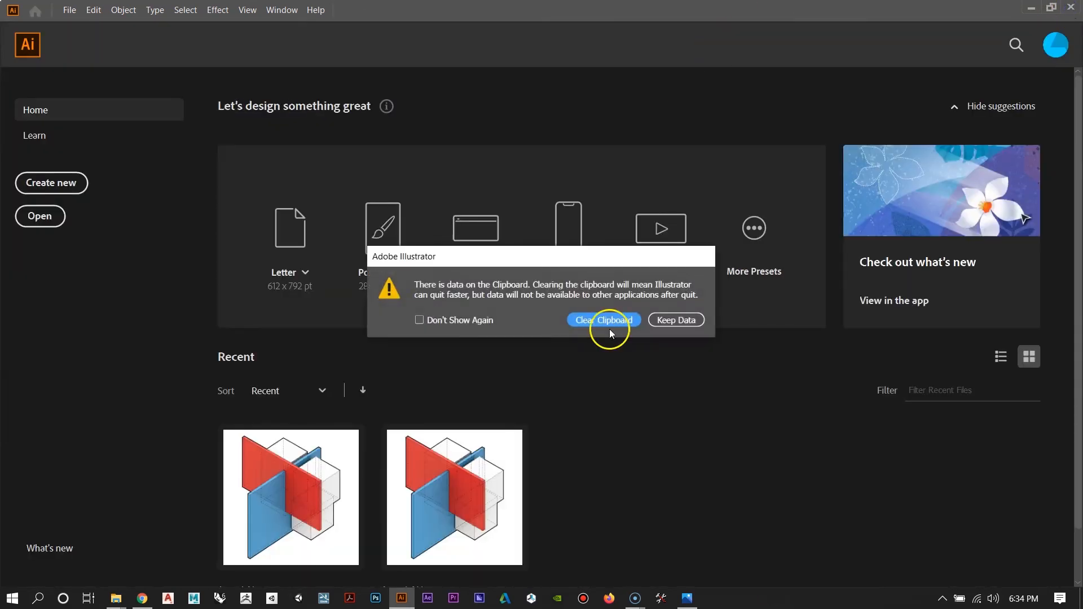
left_click(601, 320)
Step: Close the Final Jpg folder window and open the Axon 2 file from the Linework folder in Illustrator
left_click(777, 115)
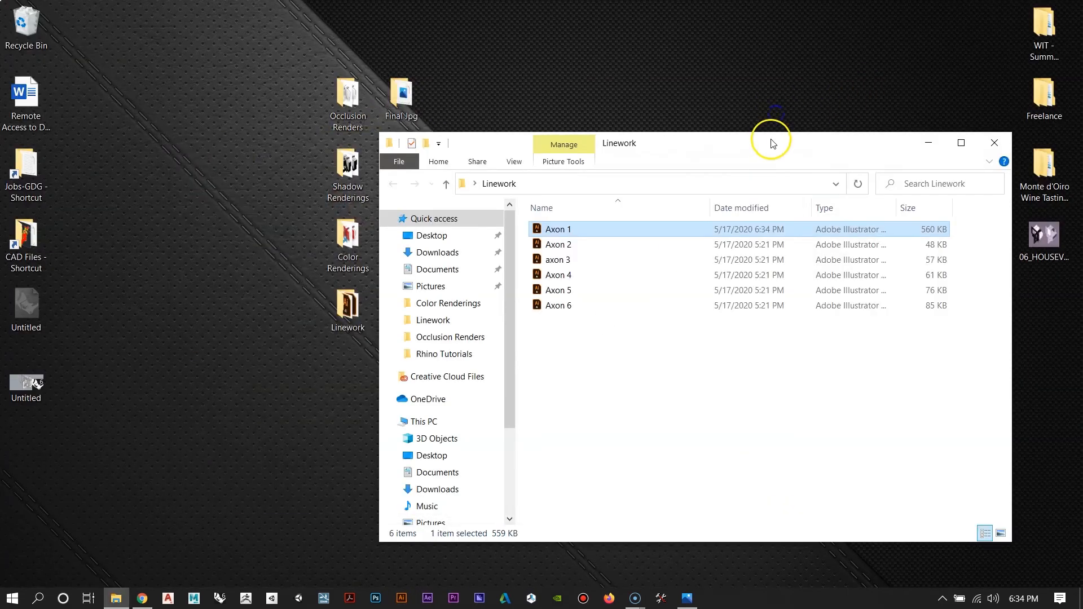
left_click_drag(769, 140, 620, 78)
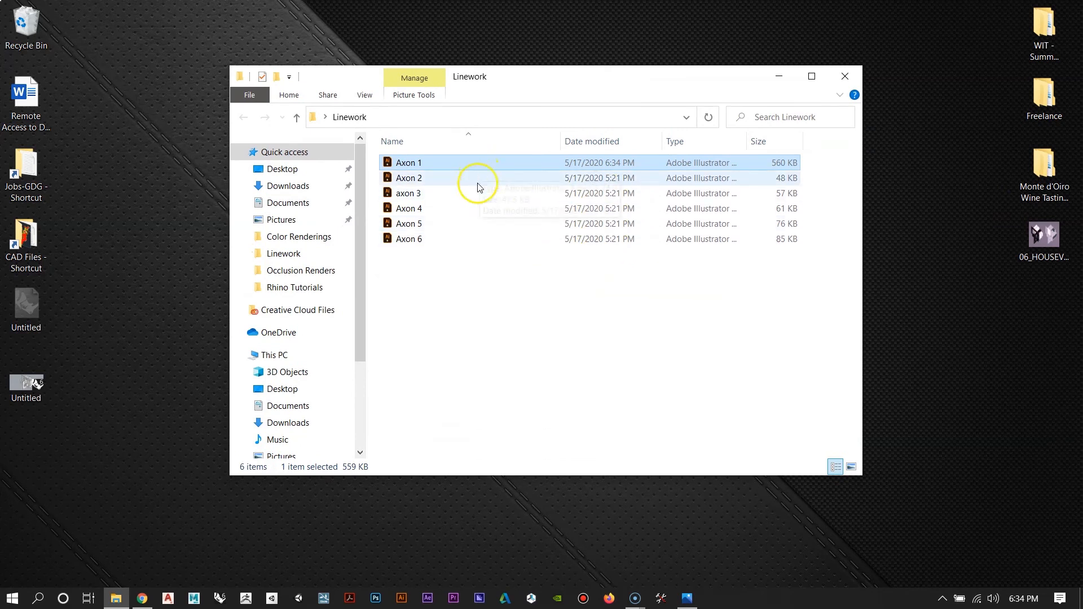
left_click(422, 179)
double_click(403, 179)
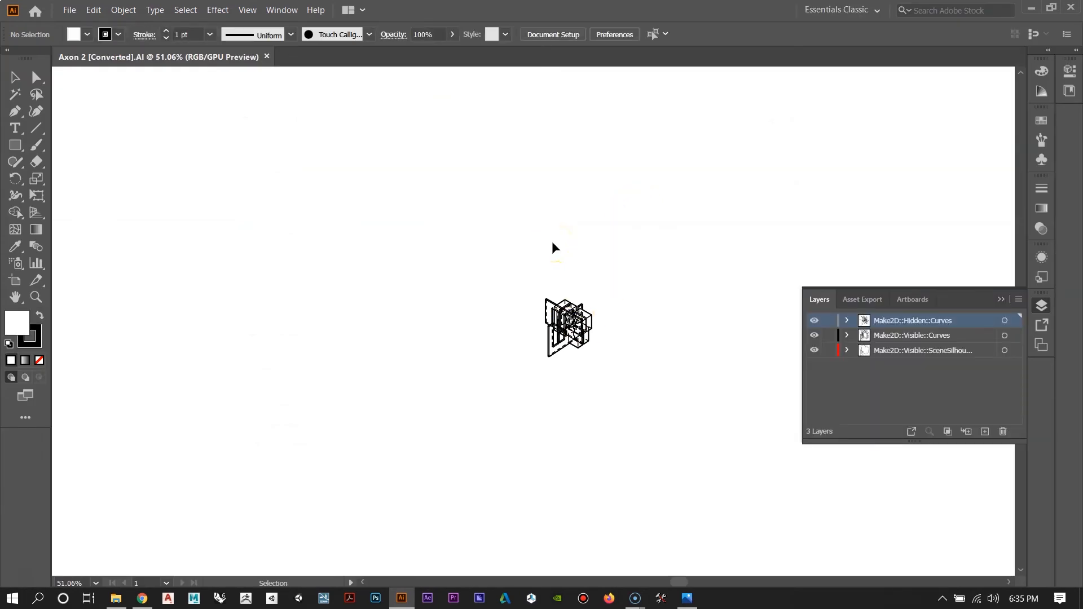
Step: Examine how large the Axon 2 linework is on its artboard and look over its Make2D silhouette and visible curves layers
key("ctrl+minus")
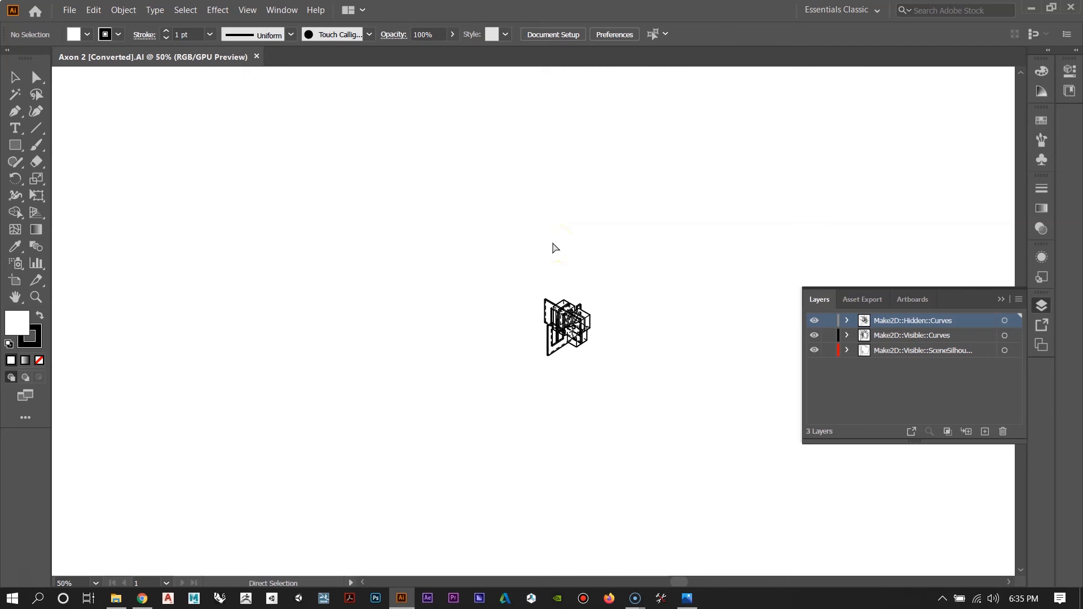
key("ctrl+minus")
key("ctrl+minus")
key("ctrl+minus")
key("ctrl+minus")
key("ctrl+minus")
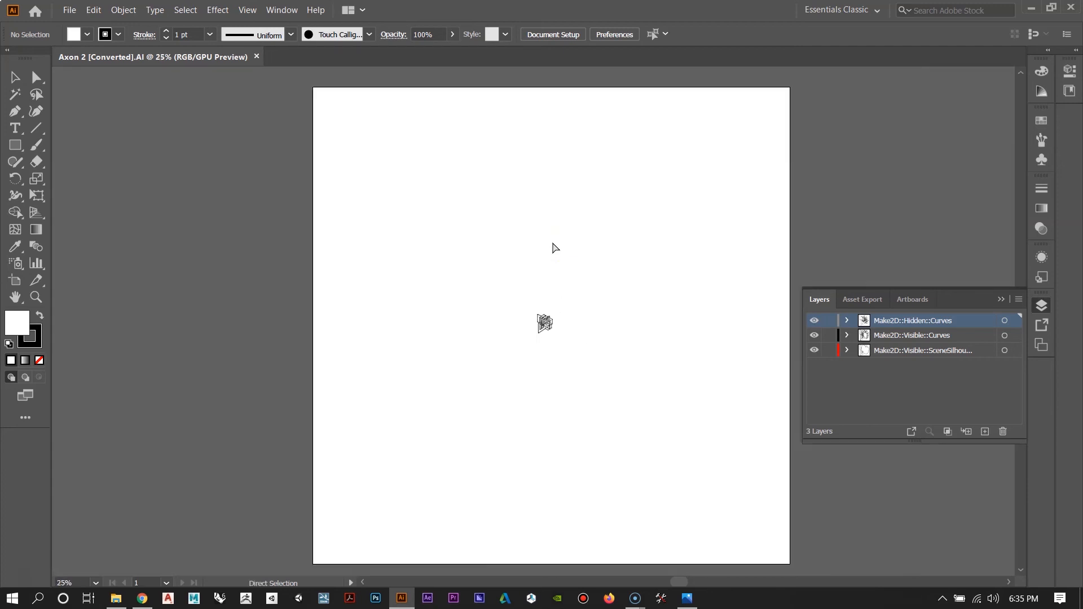
key("ctrl+plus")
key("ctrl+plus")
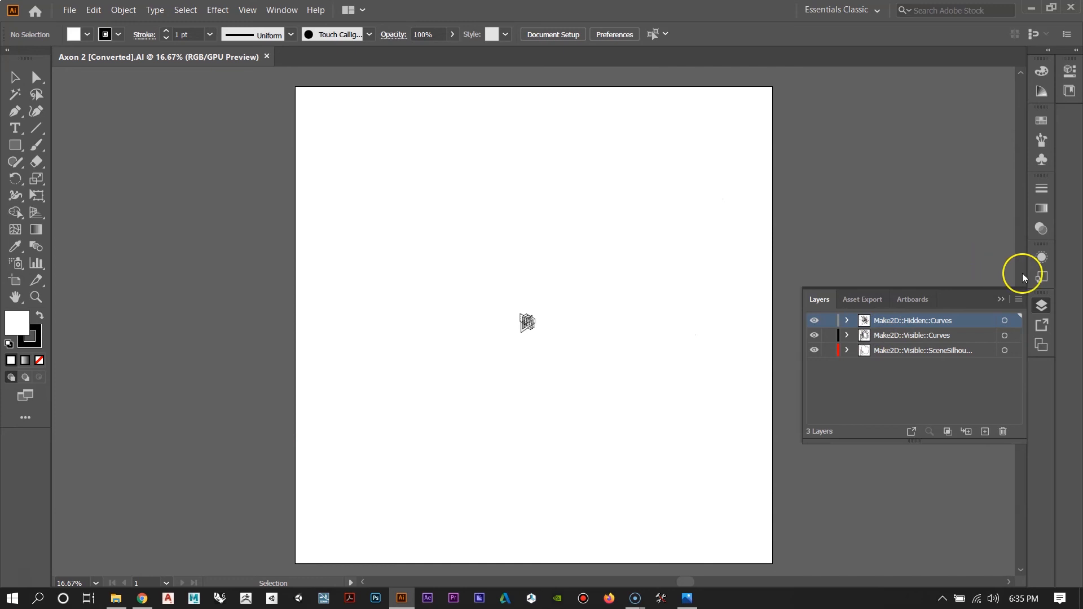
left_click(948, 352)
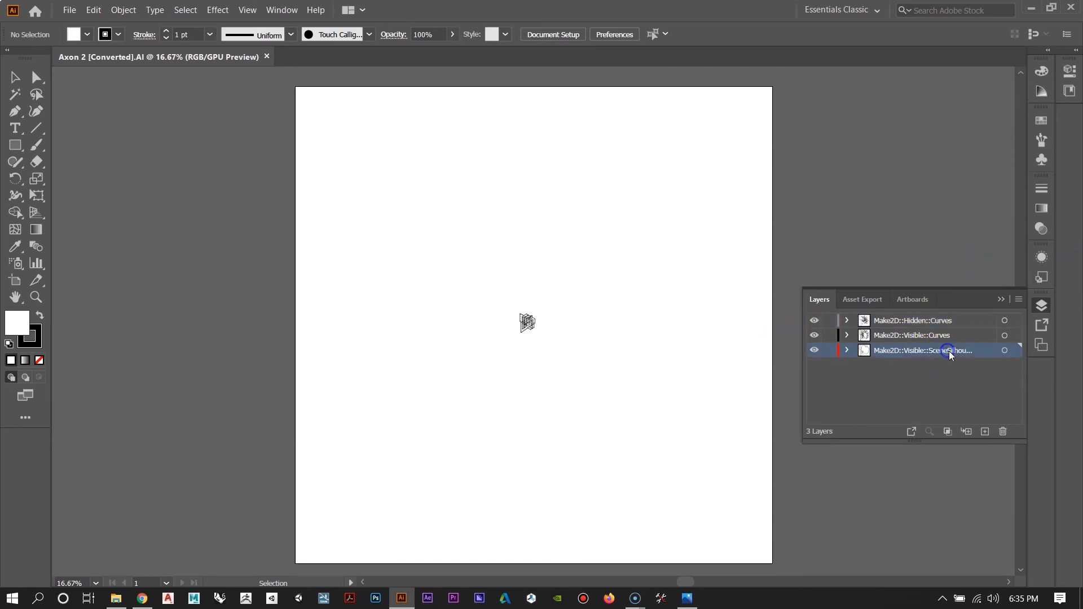
left_click(954, 338)
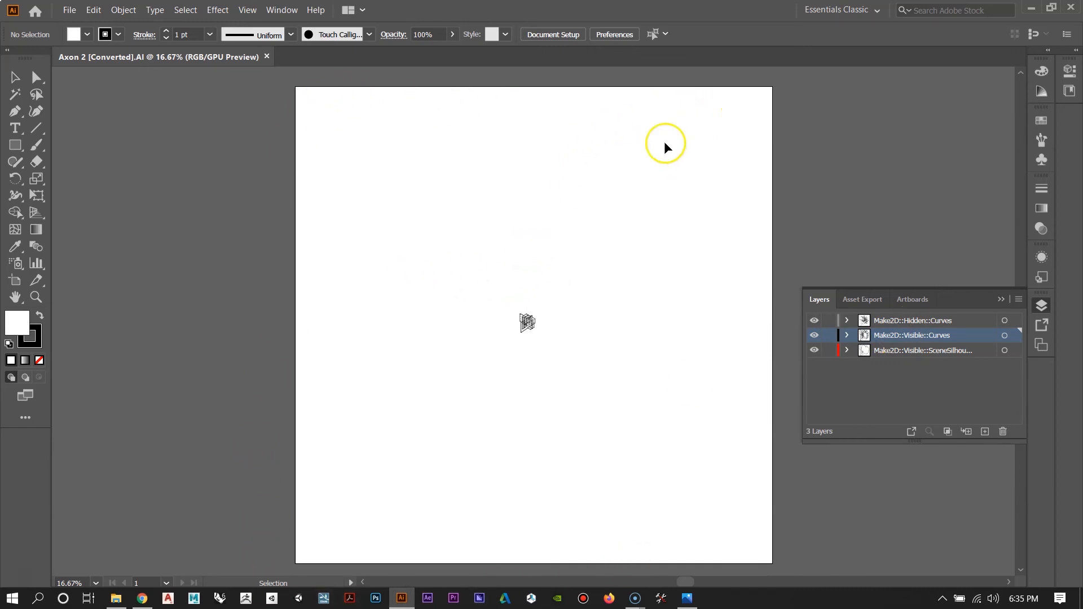
Step: Resize the Axon 2 artboard to 10 in wide by 10 in high and return to the Selection tool
left_click(14, 282)
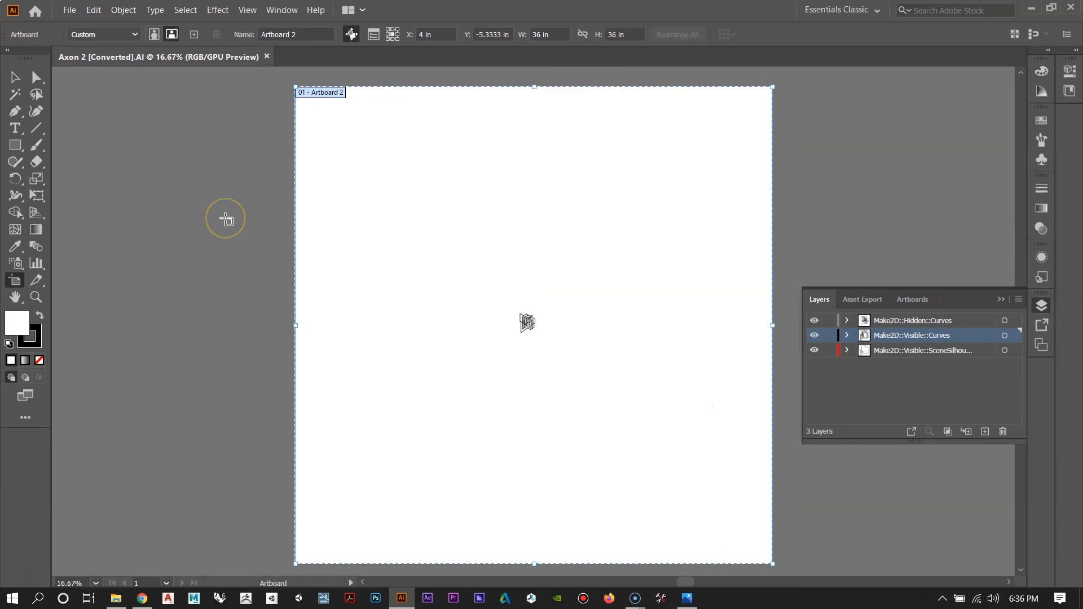
key("Return")
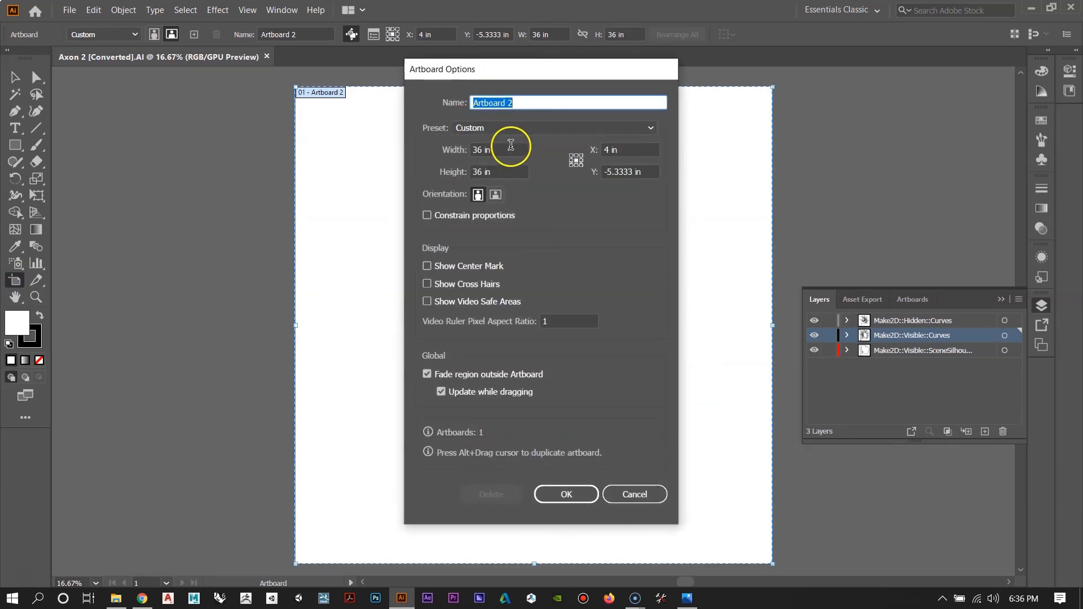
left_click(463, 152)
type("10")
left_click(460, 171)
type("1")
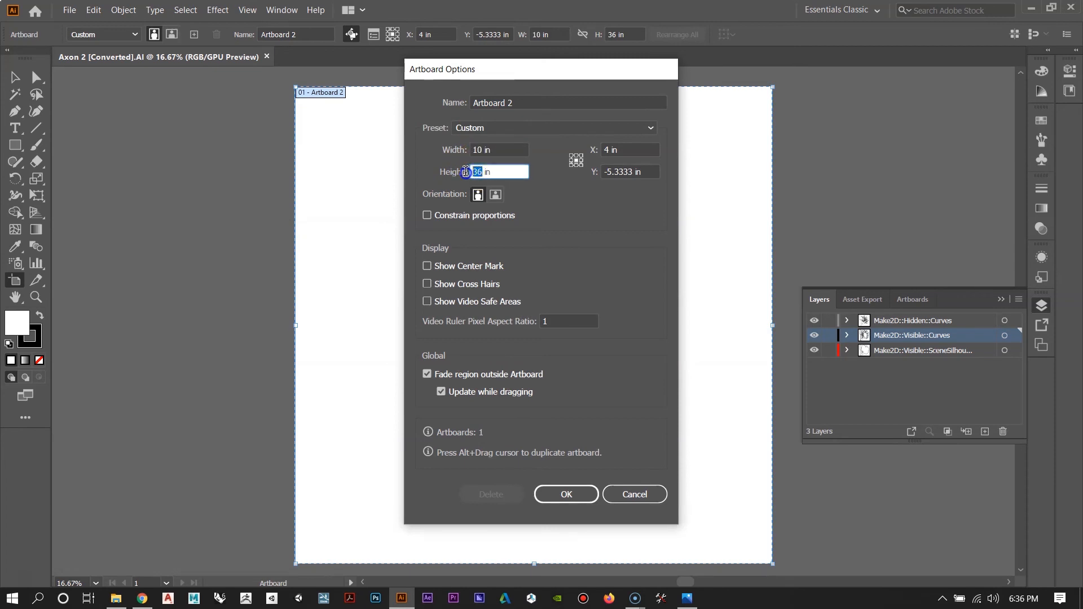
left_click(566, 494)
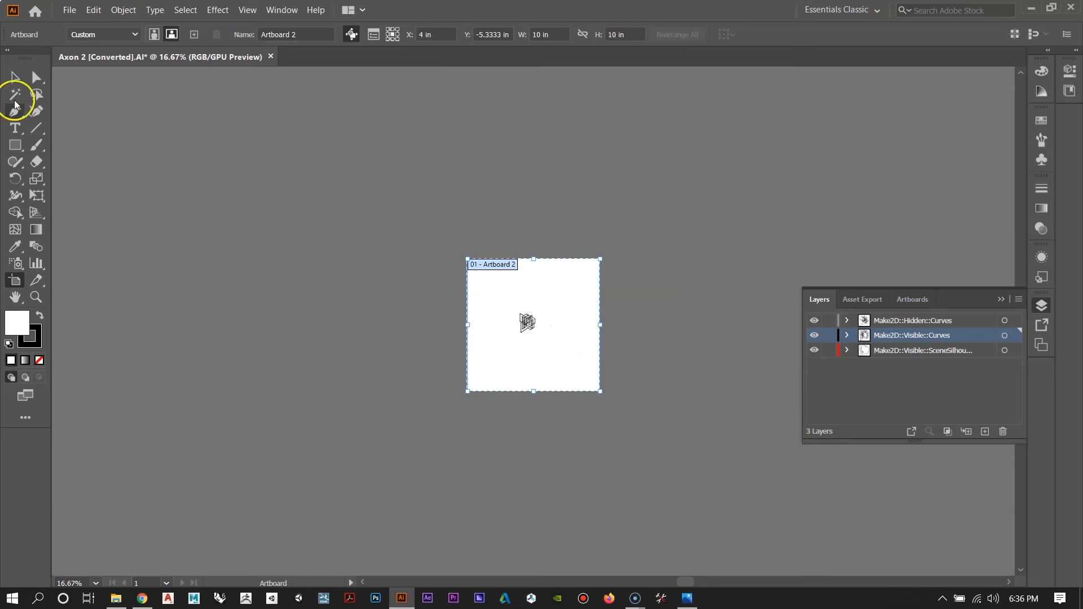
left_click(15, 77)
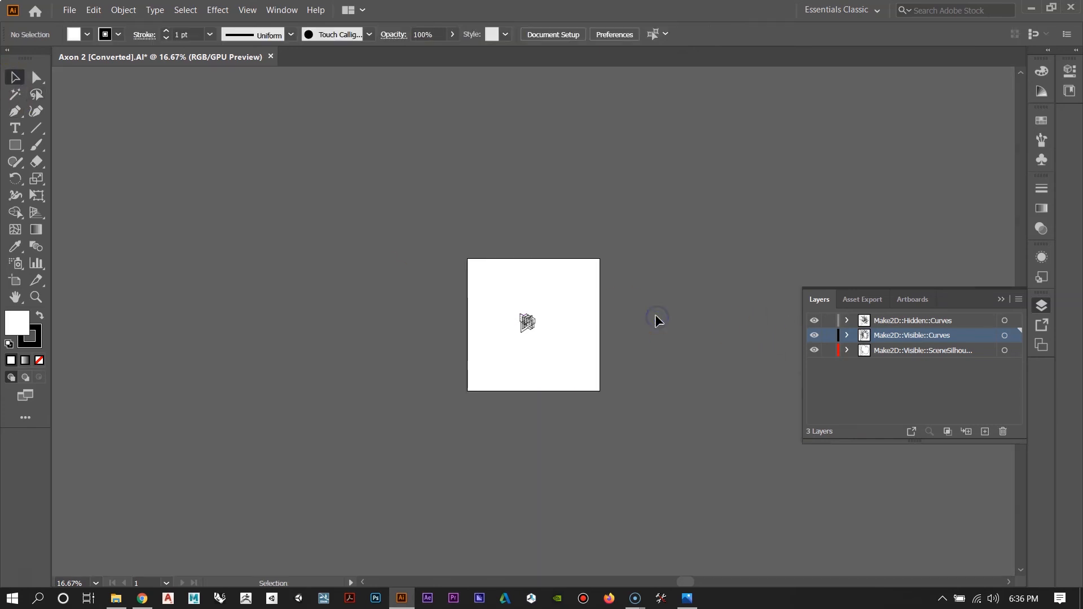
Step: Select all of the Axon 2 linework, move it off the artboard beyond the upper-right corner, and deselect it
key("ctrl+plus")
key("ctrl+plus")
key("ctrl+plus")
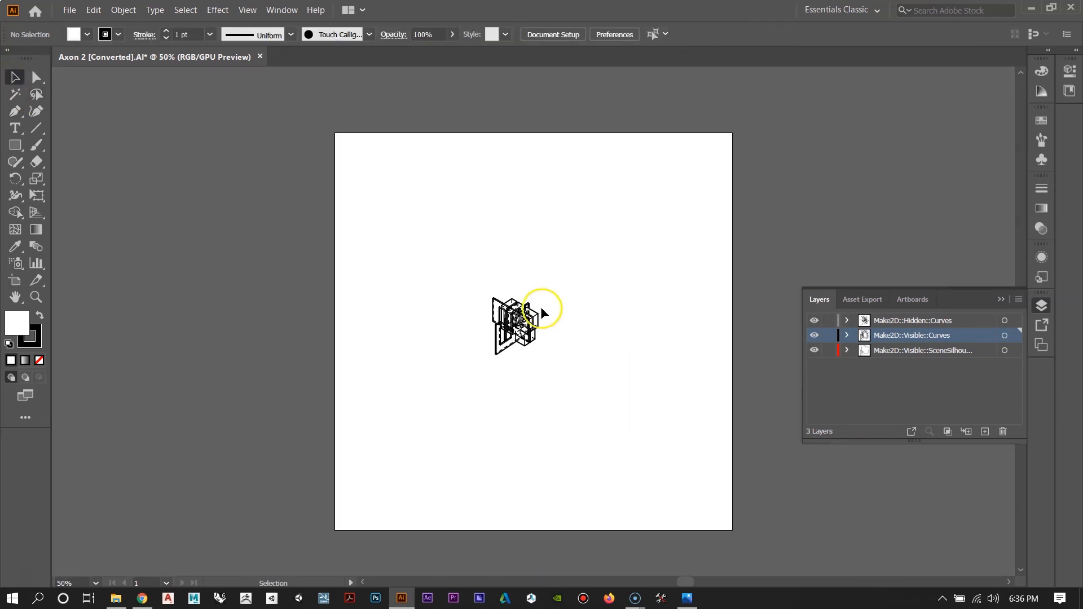
left_click_drag(385, 183, 649, 458)
left_click_drag(527, 343, 915, 142)
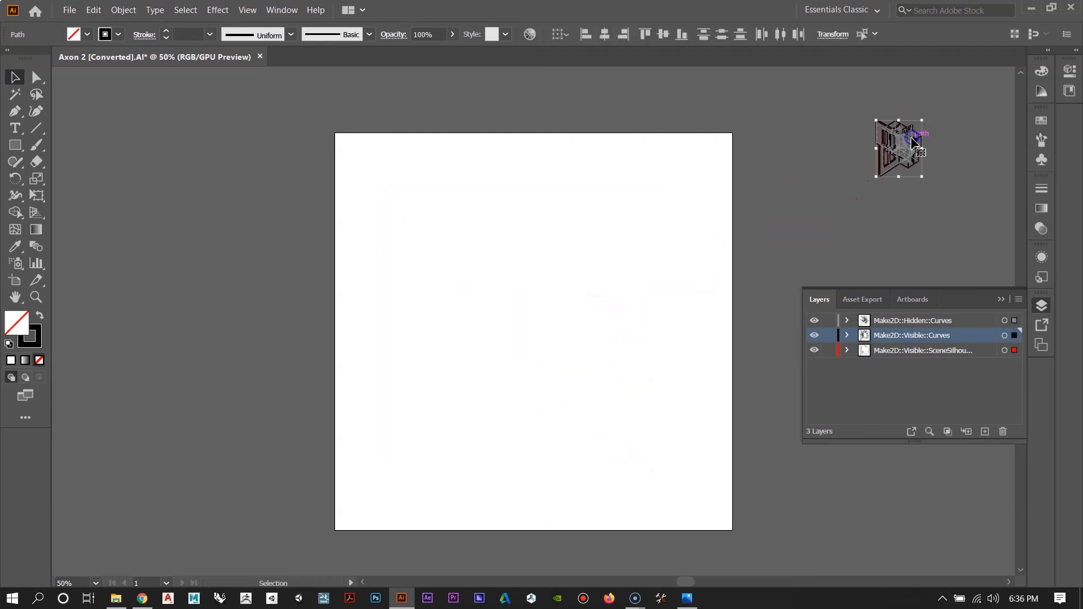
left_click(932, 241)
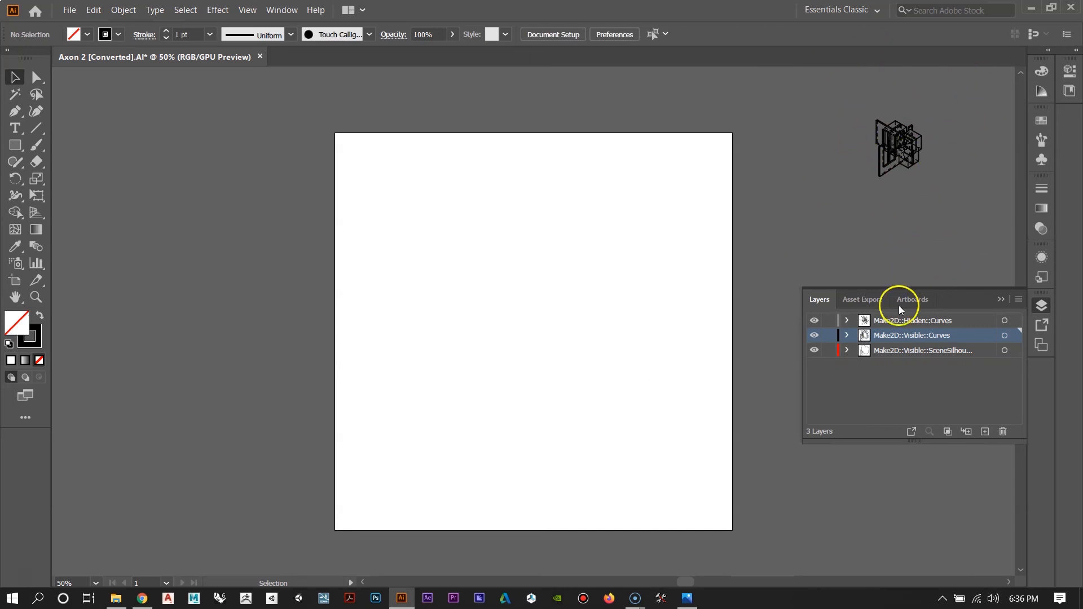
Step: Create a new layer and move it beneath the three Make2D linework layers
left_click(882, 397)
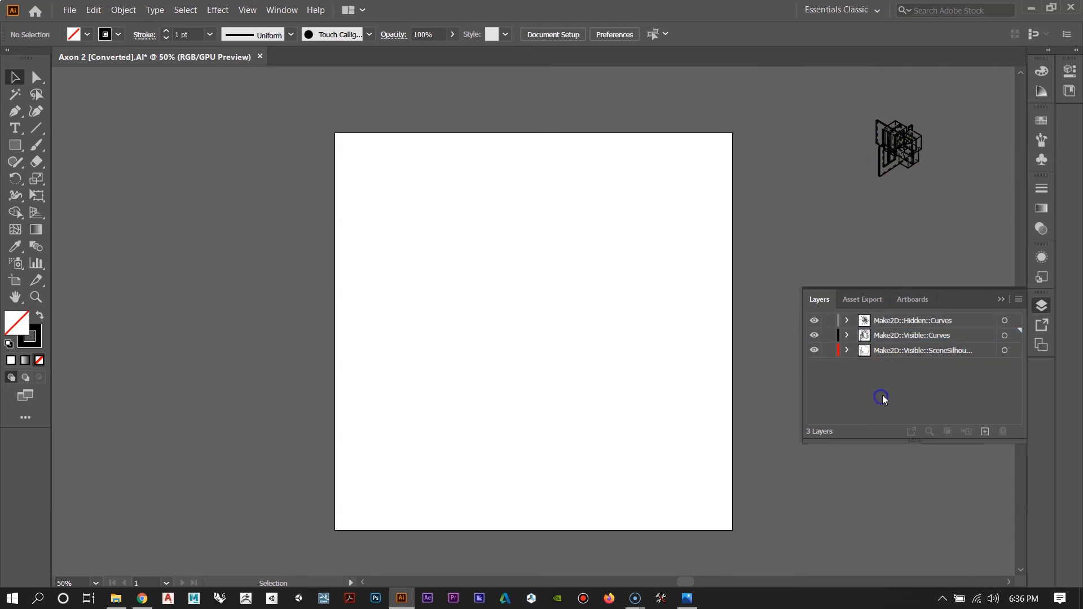
left_click(986, 430)
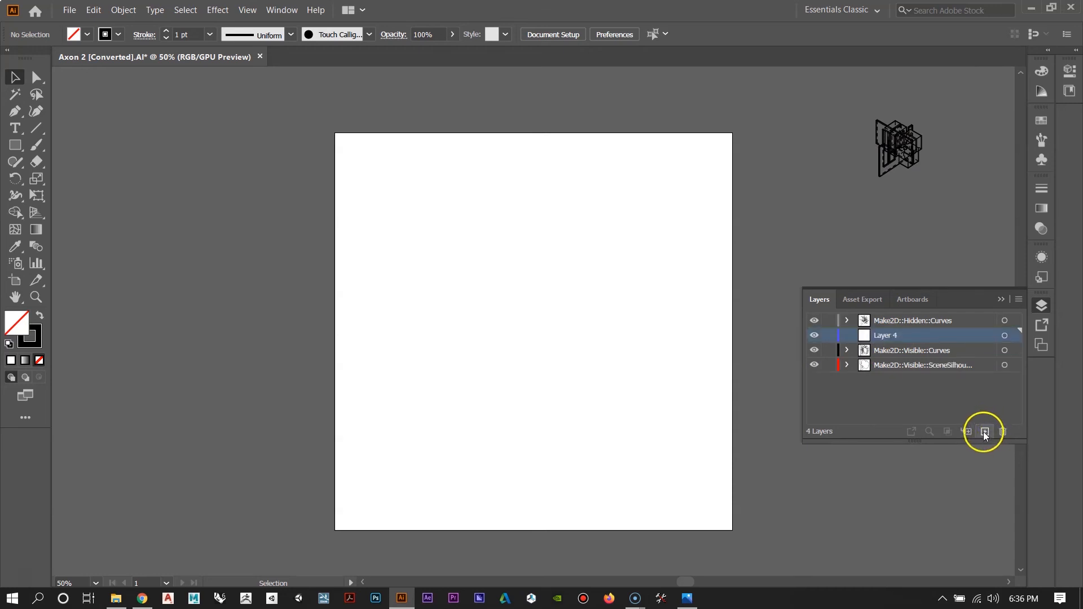
left_click(927, 336)
left_click_drag(928, 337, 930, 398)
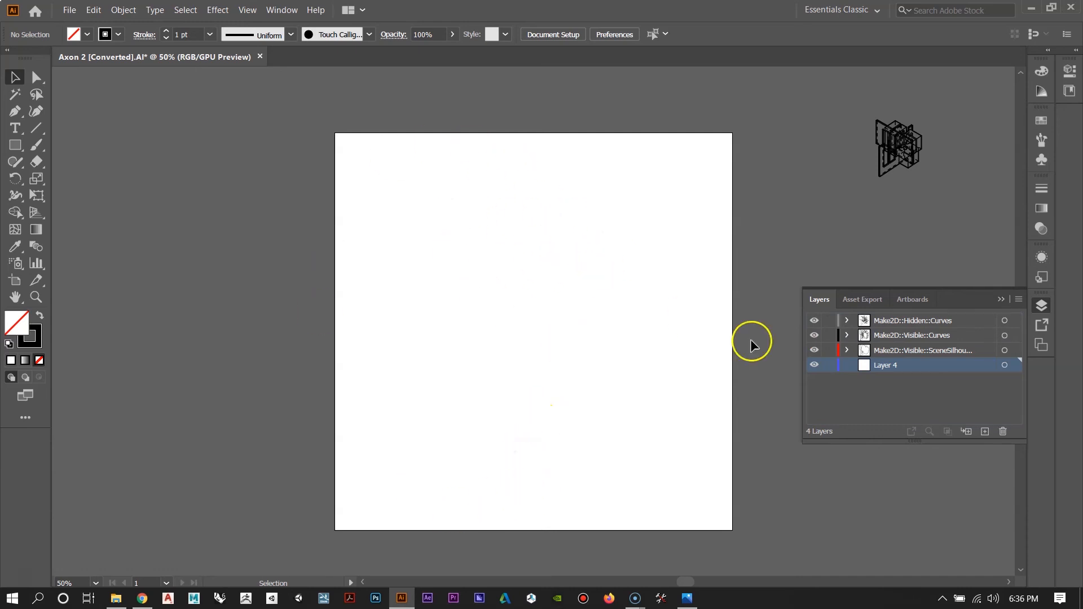
Step: Place the Axon 2 image from the desktop's Occlusion Renders folder on the artboard as a linked file
left_click(68, 13)
left_click(88, 208)
left_click(163, 36)
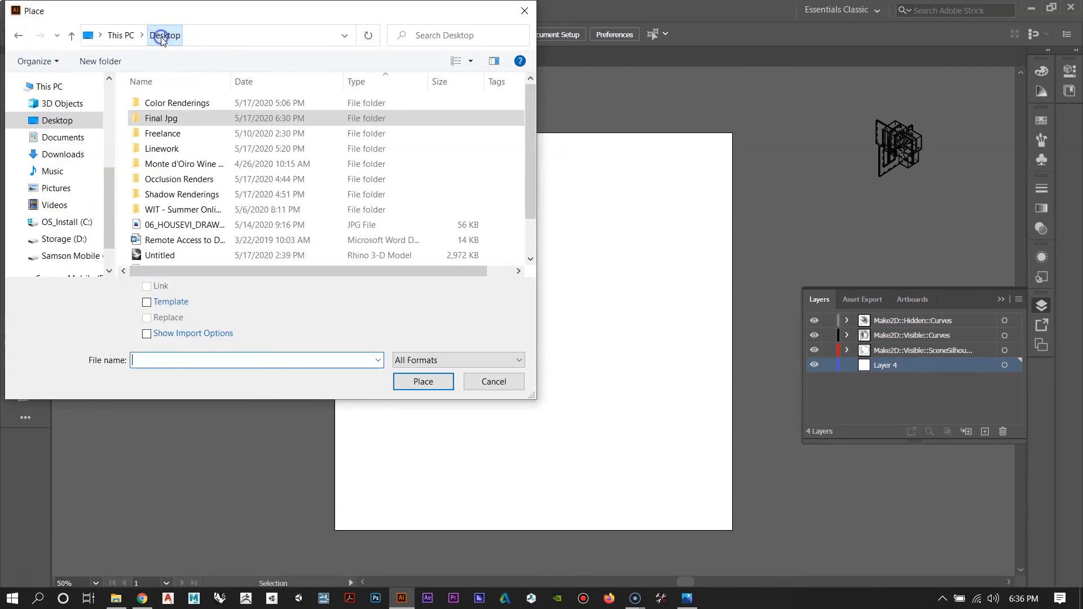
double_click(164, 179)
left_click(244, 123)
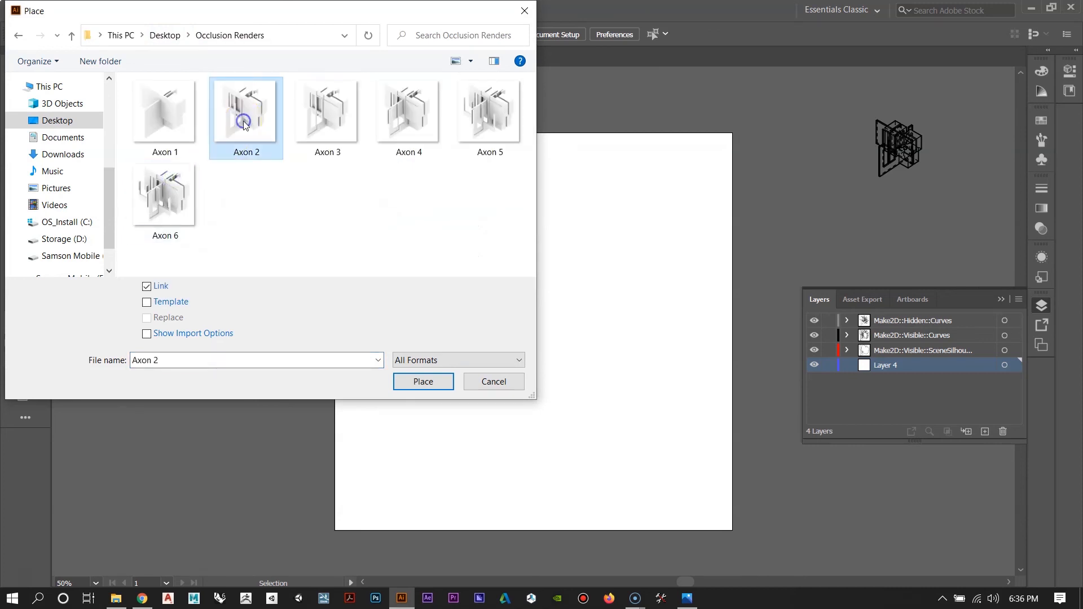
left_click(423, 382)
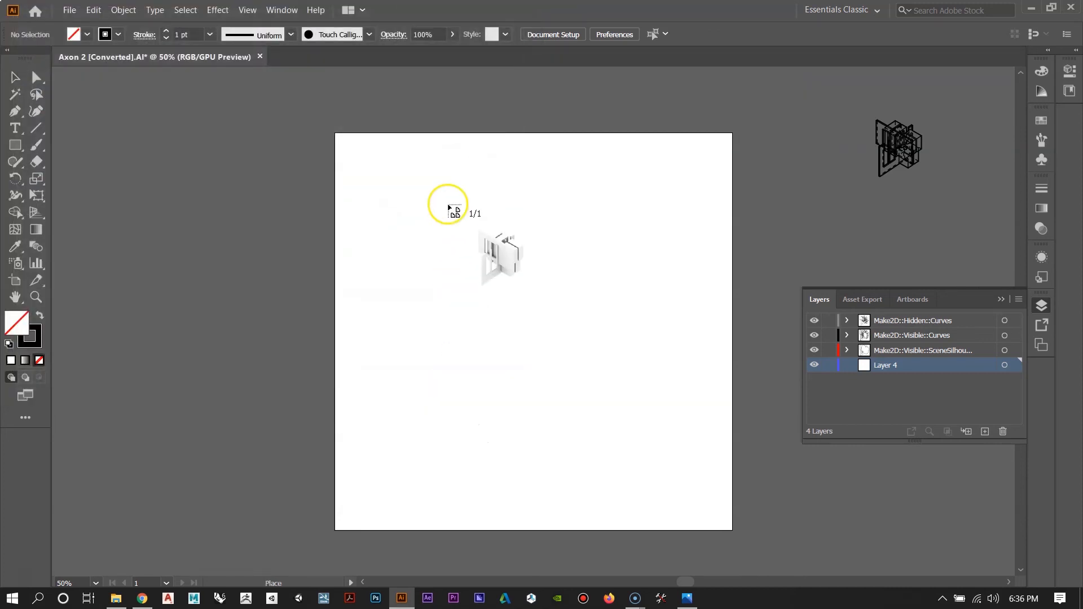
left_click(415, 193)
Step: Align the occlusion render with the artboard's lower-left corner, scale it to 10 in by 10 in, and deselect it
left_click_drag(509, 260, 427, 401)
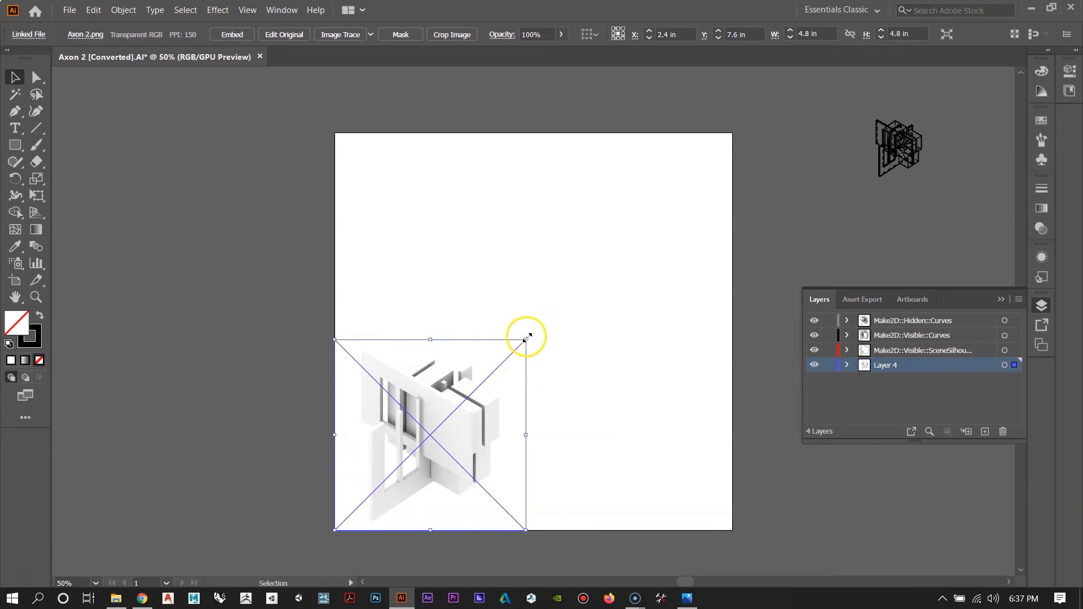
left_click_drag(525, 339, 733, 131)
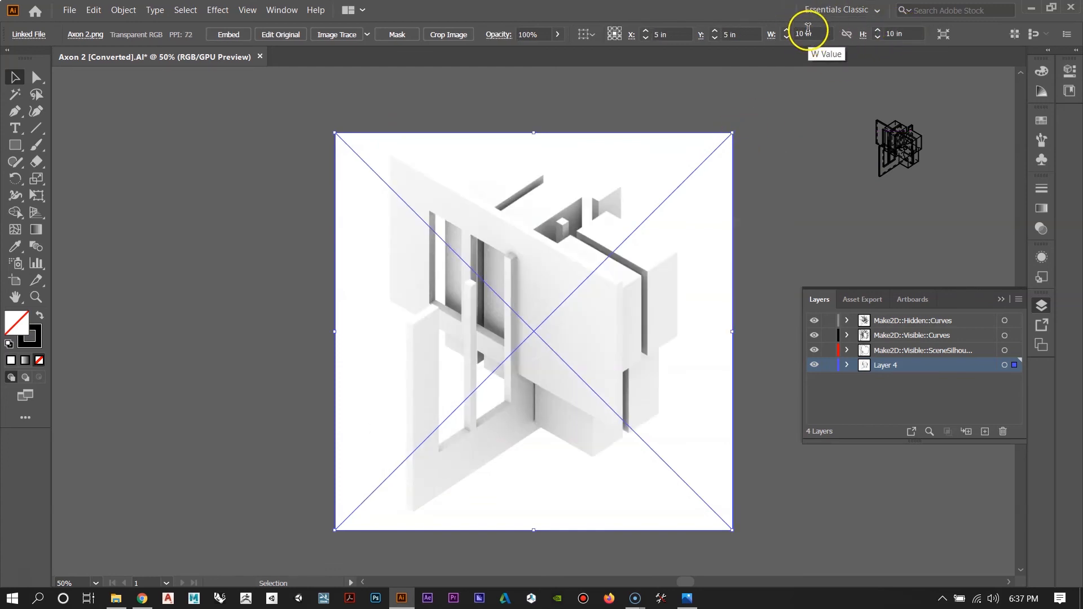
left_click(783, 214)
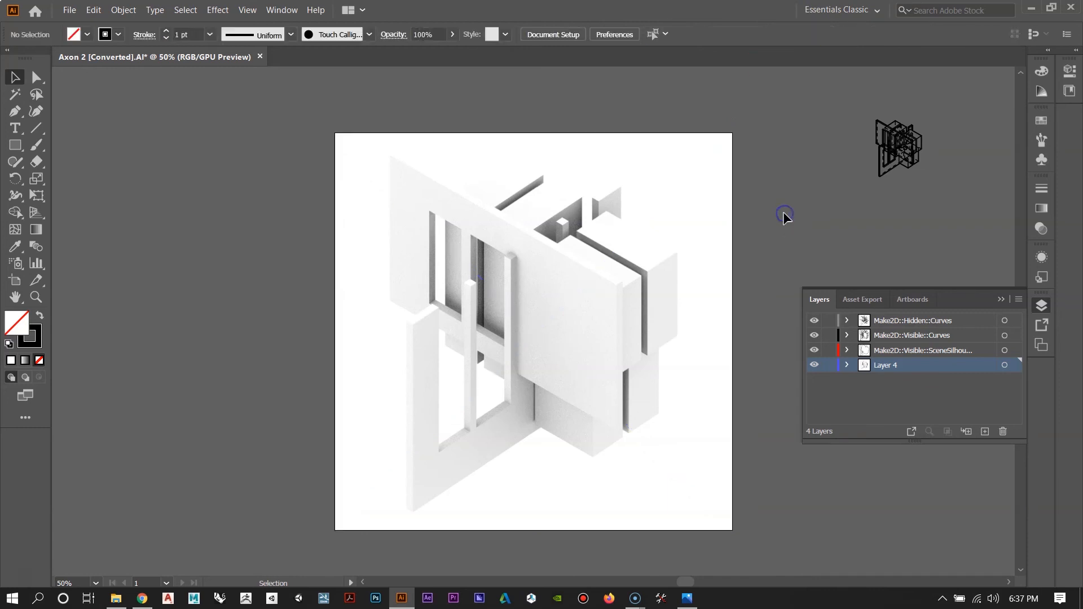
left_click(561, 282)
left_click(768, 214)
left_click(581, 242)
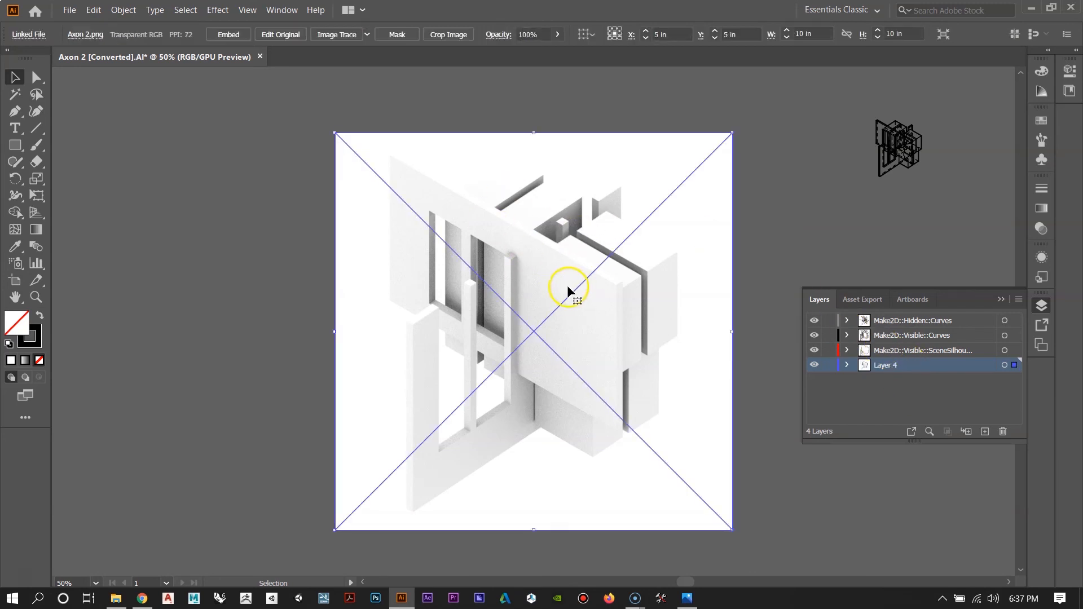
left_click(797, 212)
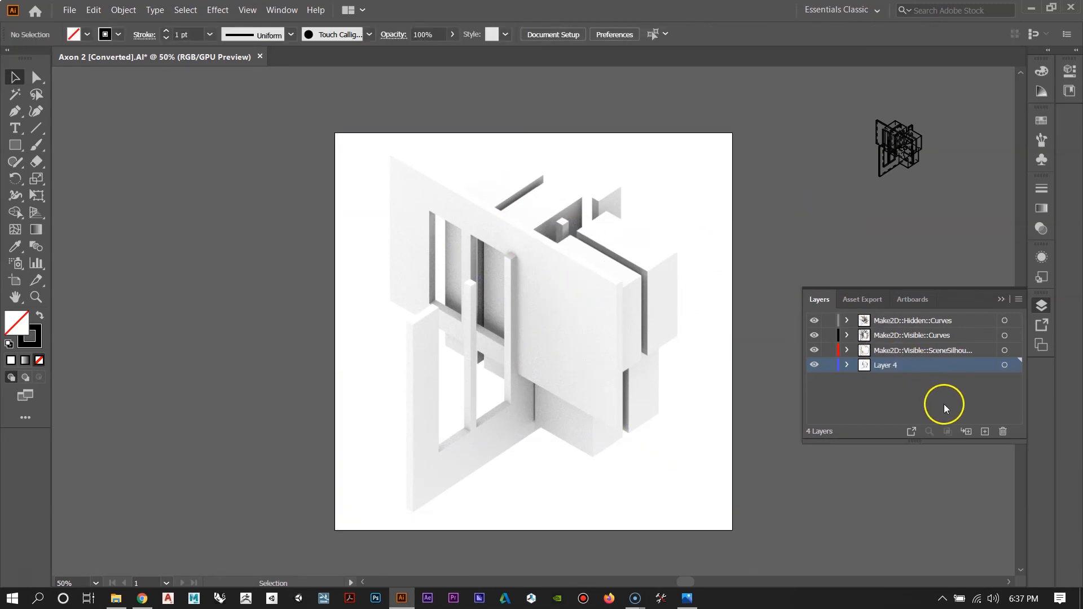
Step: Add a new layer above the occlusion render's layer, then copy the render and paste the duplicate in place
left_click(984, 432)
left_click(846, 382)
left_click(474, 278)
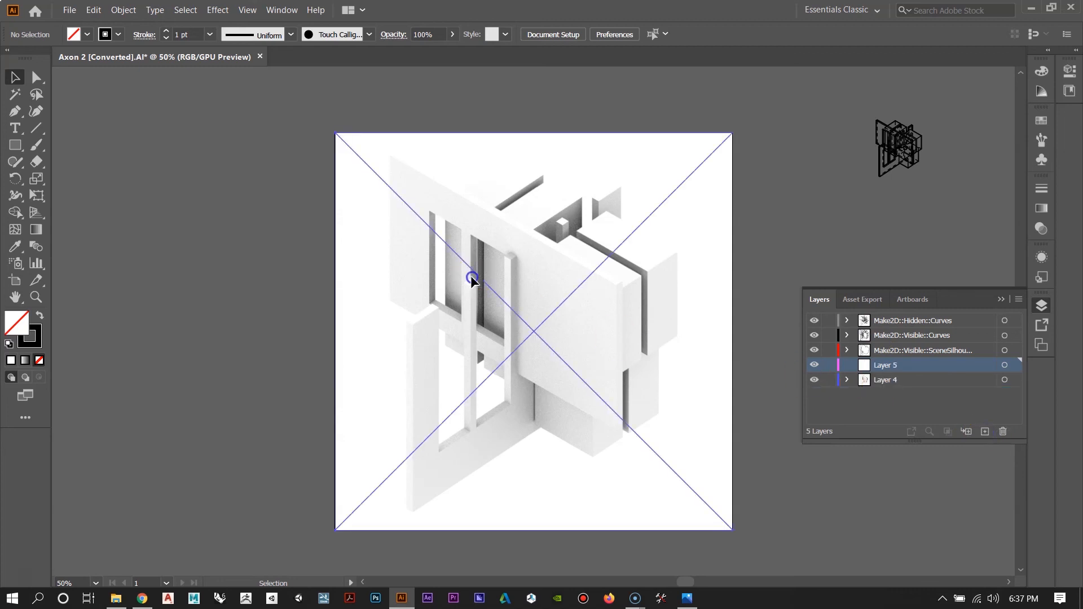
left_click(94, 10)
left_click(107, 69)
left_click(94, 10)
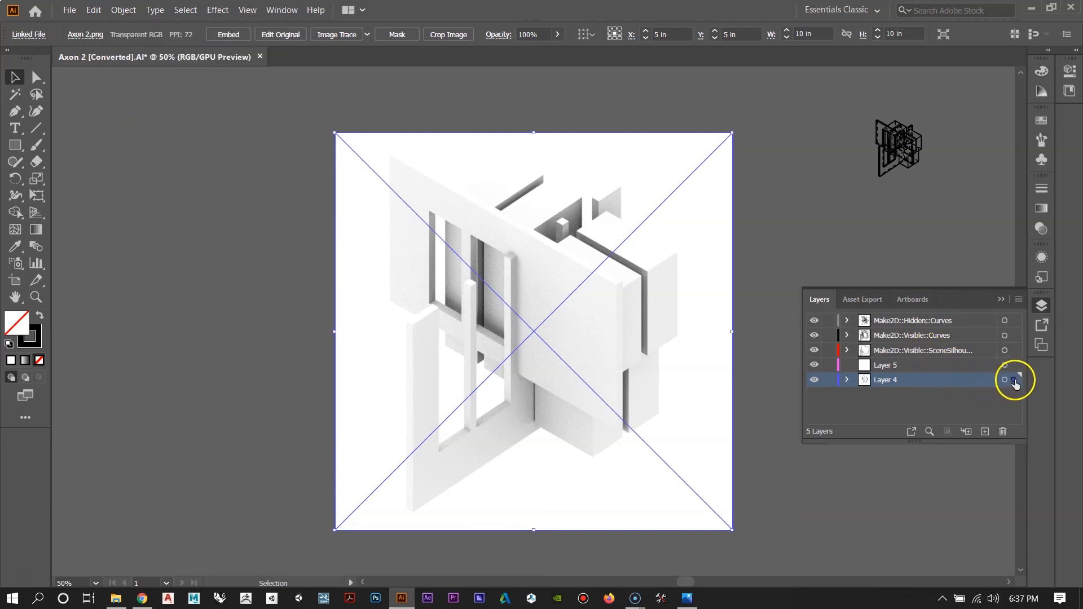
left_click(778, 212)
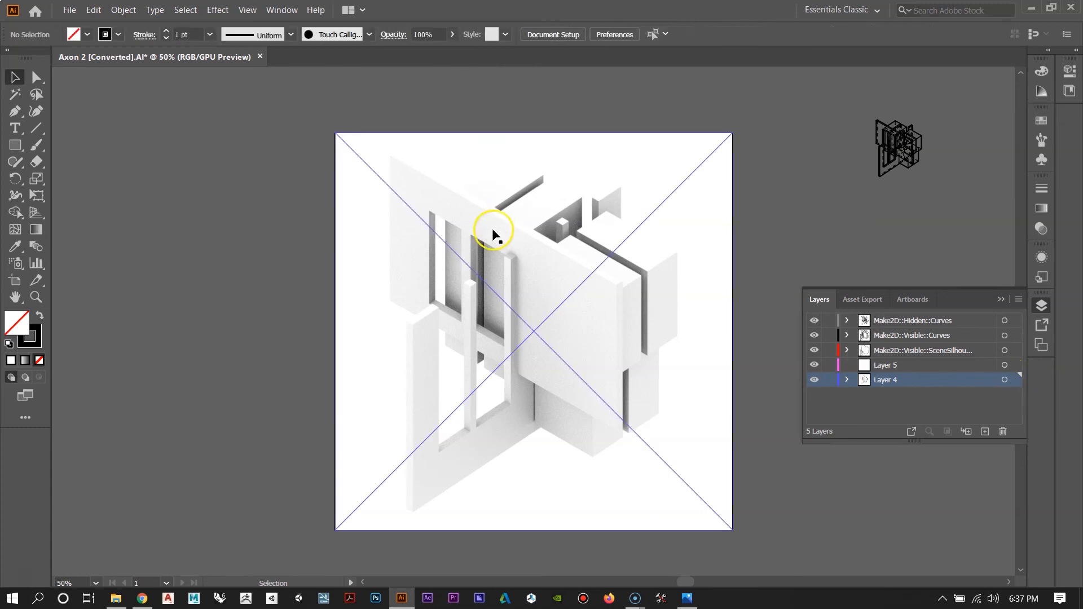
Step: Move the duplicated occlusion render from Layer 4 onto the empty Layer 5 and deselect it
left_click(544, 279)
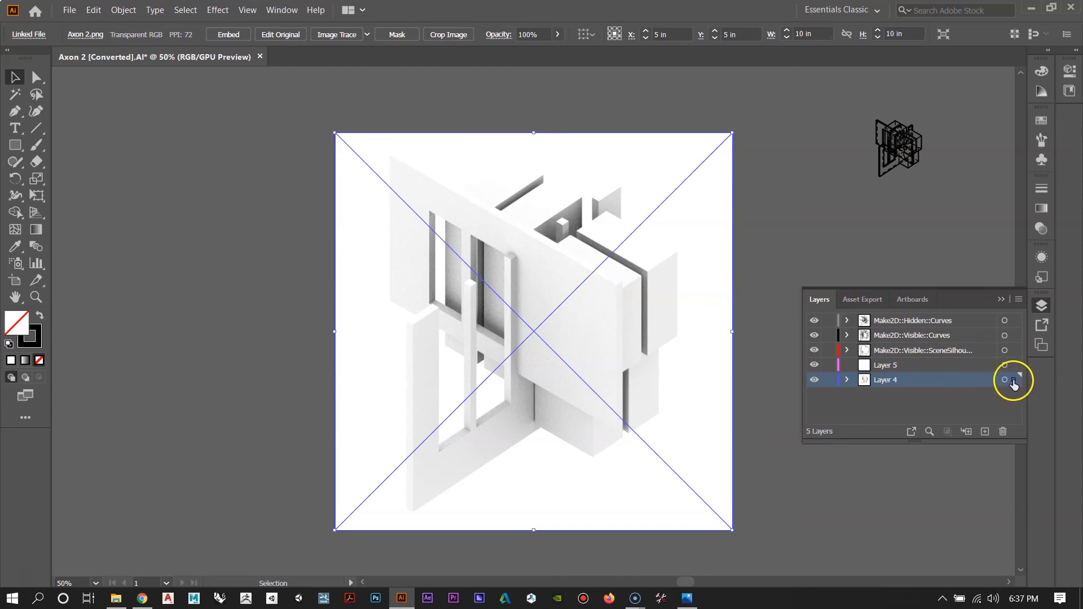
left_click_drag(1015, 382, 1015, 367)
left_click(792, 212)
left_click(857, 337)
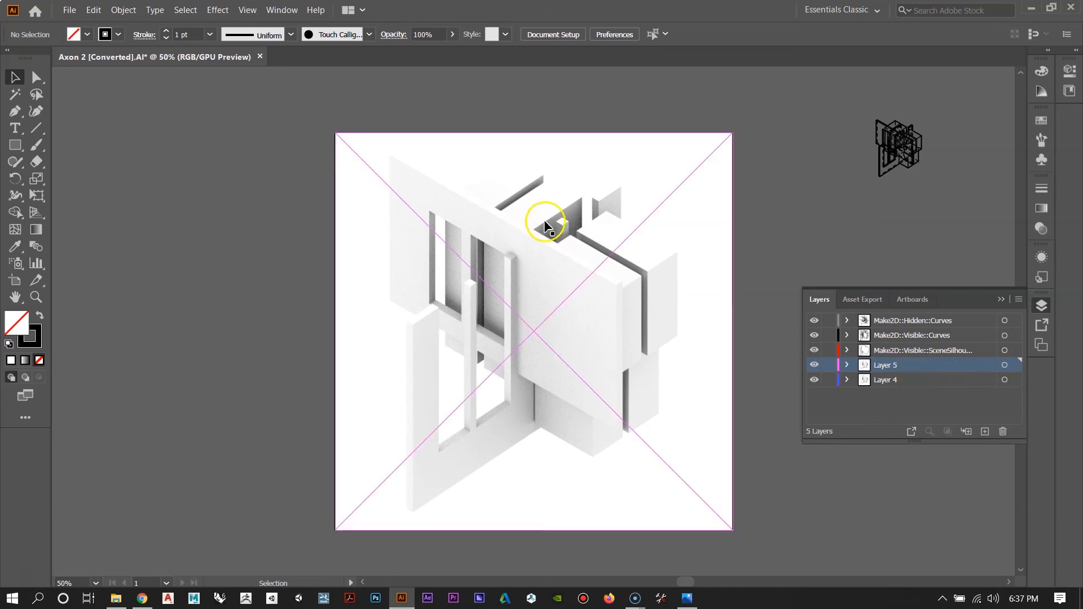
Step: Set the blending mode of the occlusion render on Layer 5 to Multiply and deselect it
left_click(535, 260)
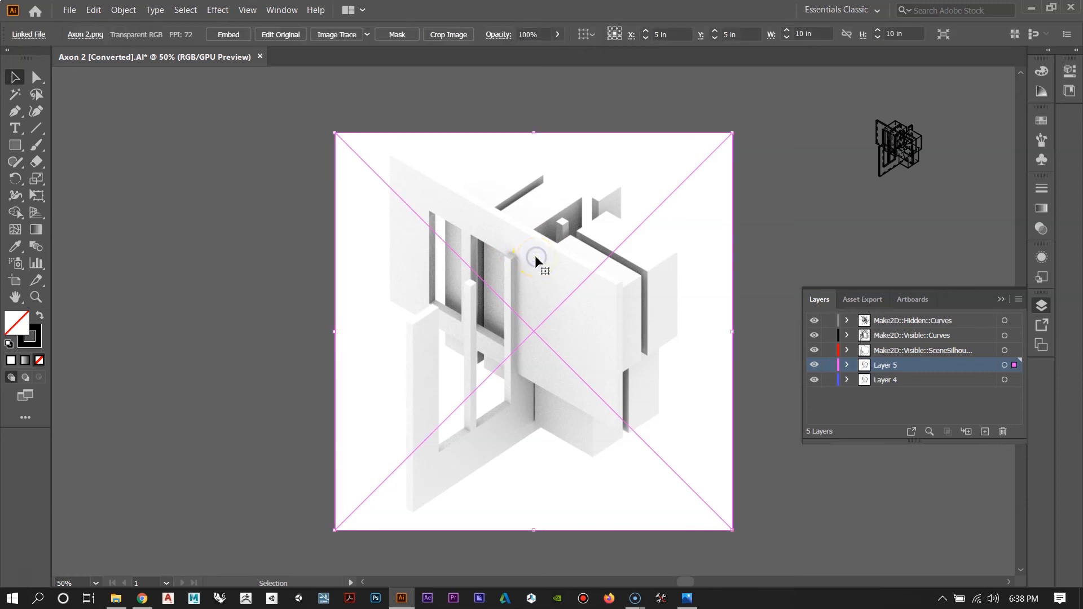
left_click(496, 37)
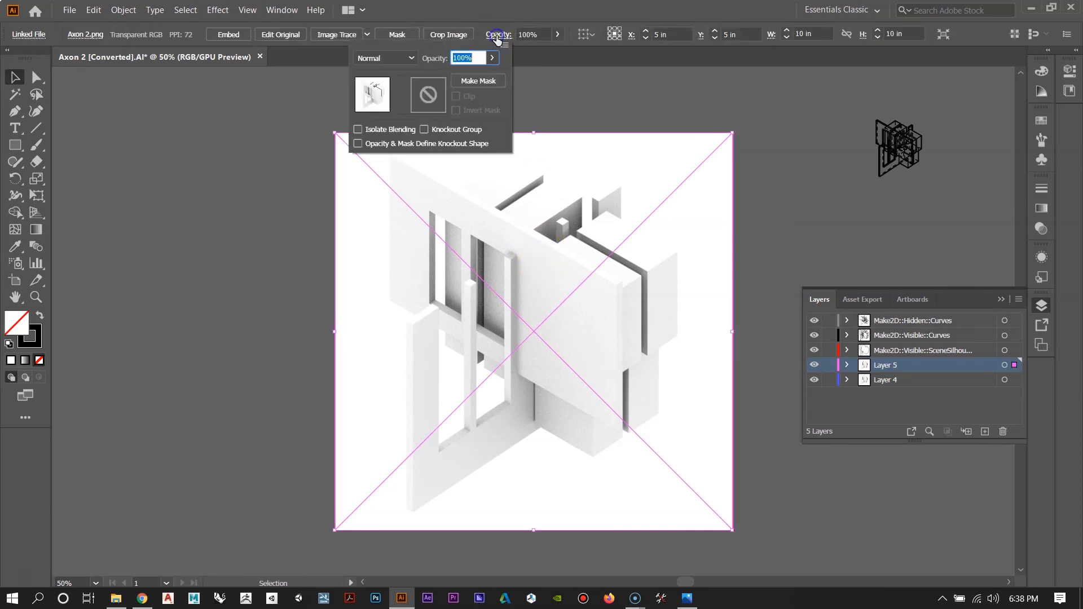
left_click(394, 58)
left_click(393, 110)
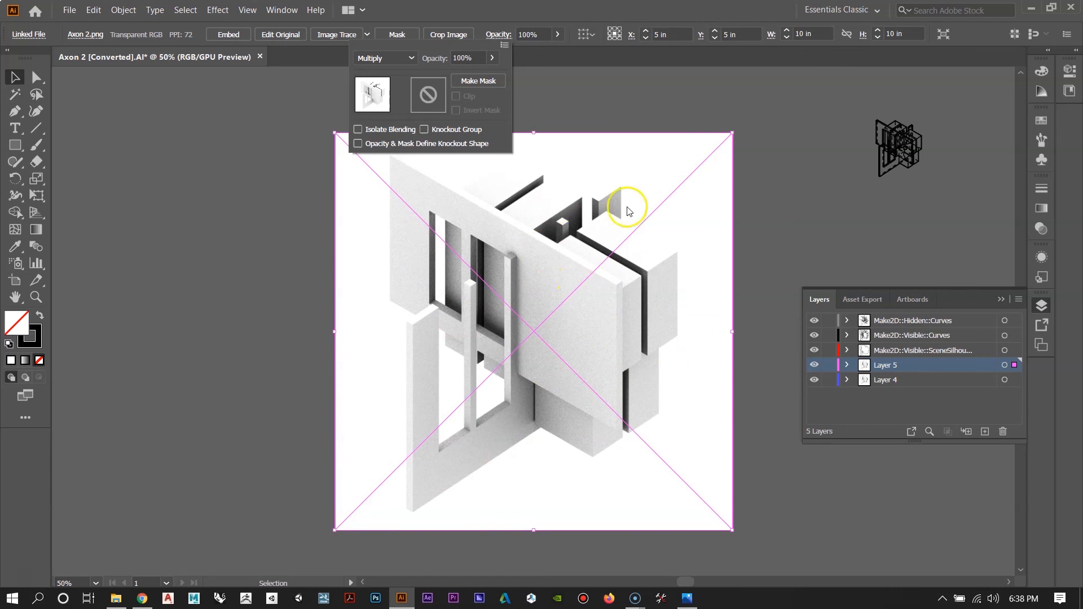
left_click(838, 202)
left_click(821, 215)
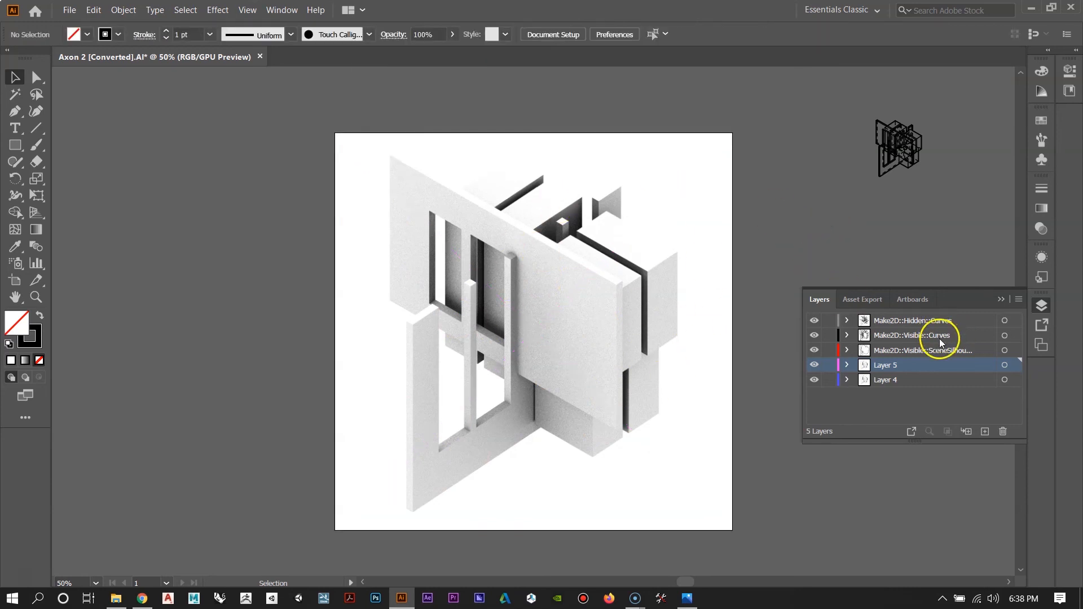
Step: Add another layer above Layer 5, then copy the Multiply render and paste the duplicate in place
left_click(985, 432)
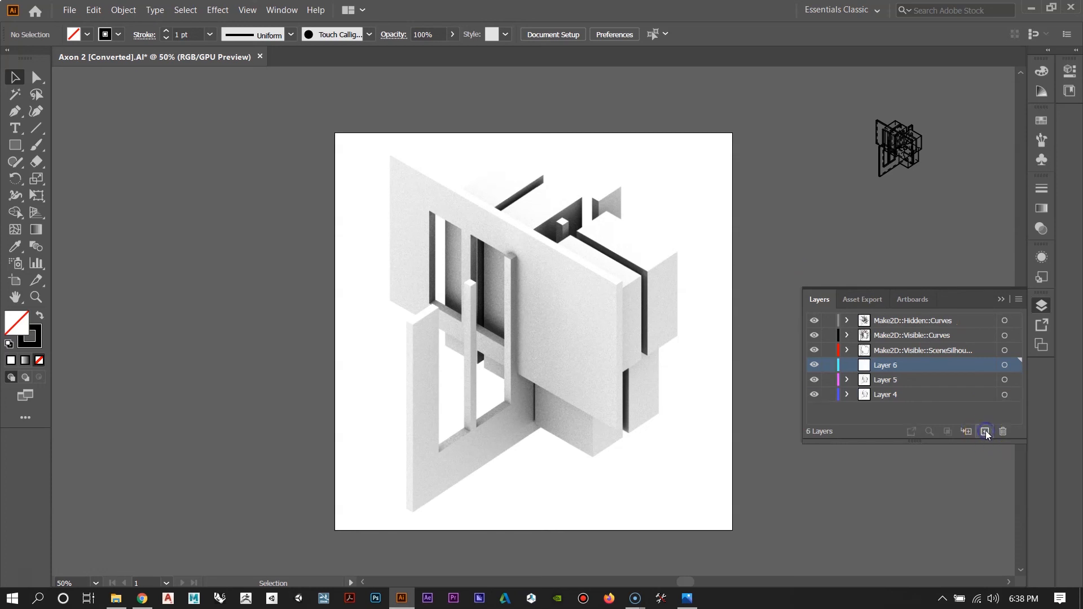
left_click(604, 274)
left_click(93, 10)
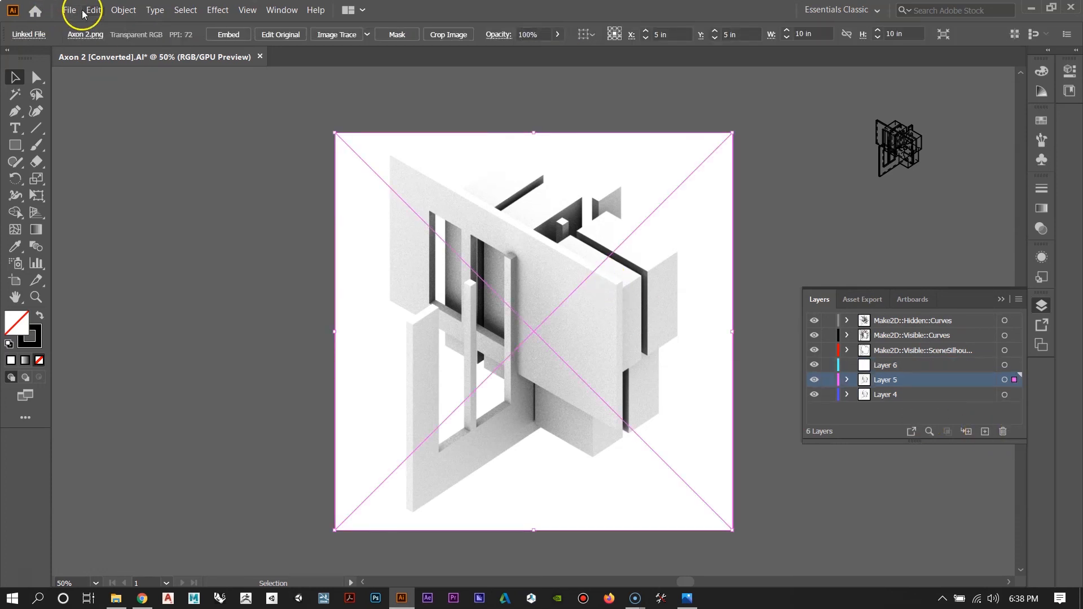
left_click(101, 71)
left_click(96, 12)
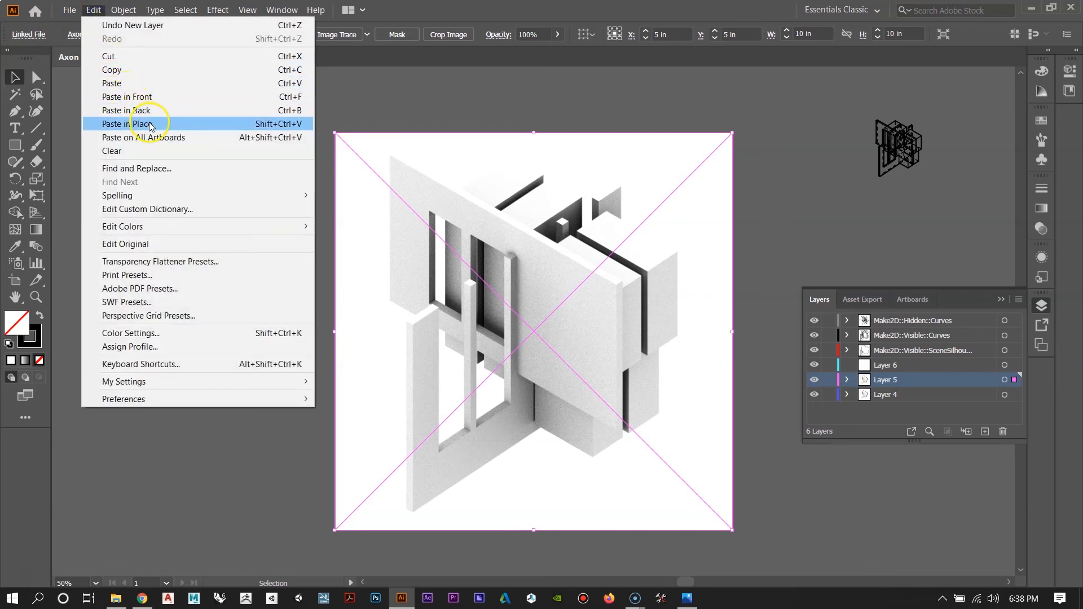
left_click(150, 123)
left_click(217, 179)
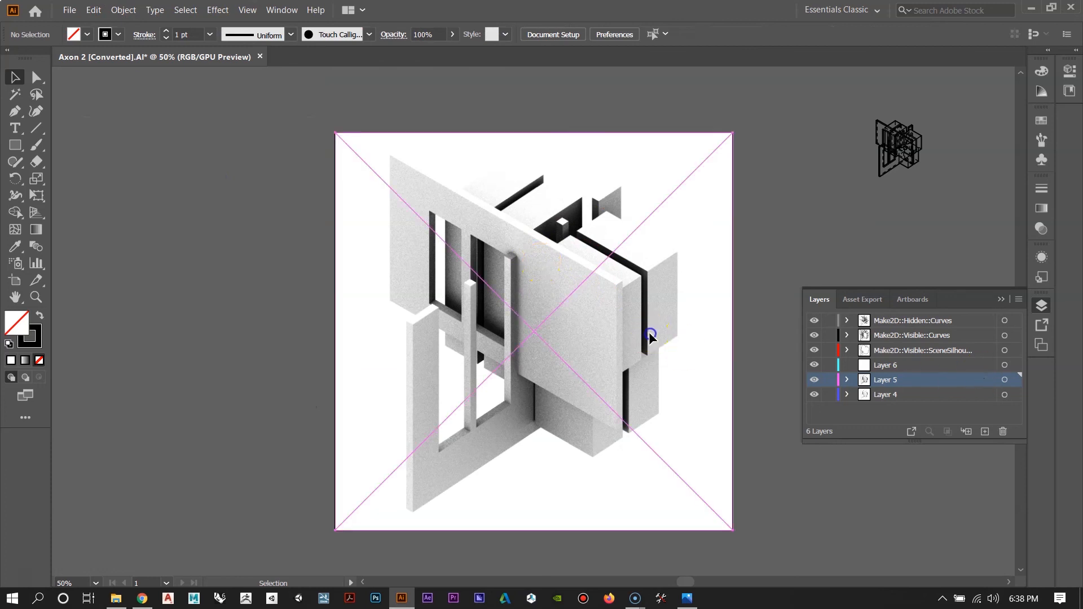
Step: Move the second duplicated render from Layer 5 onto the empty Layer 6 and deselect it
left_click(567, 271)
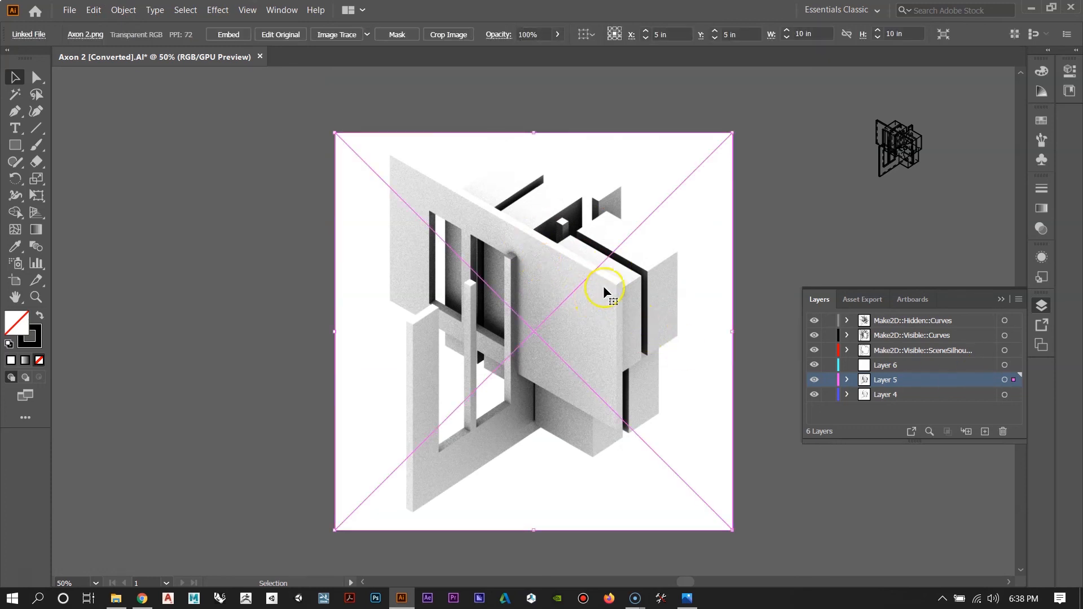
left_click_drag(1013, 379, 1015, 366)
left_click(776, 213)
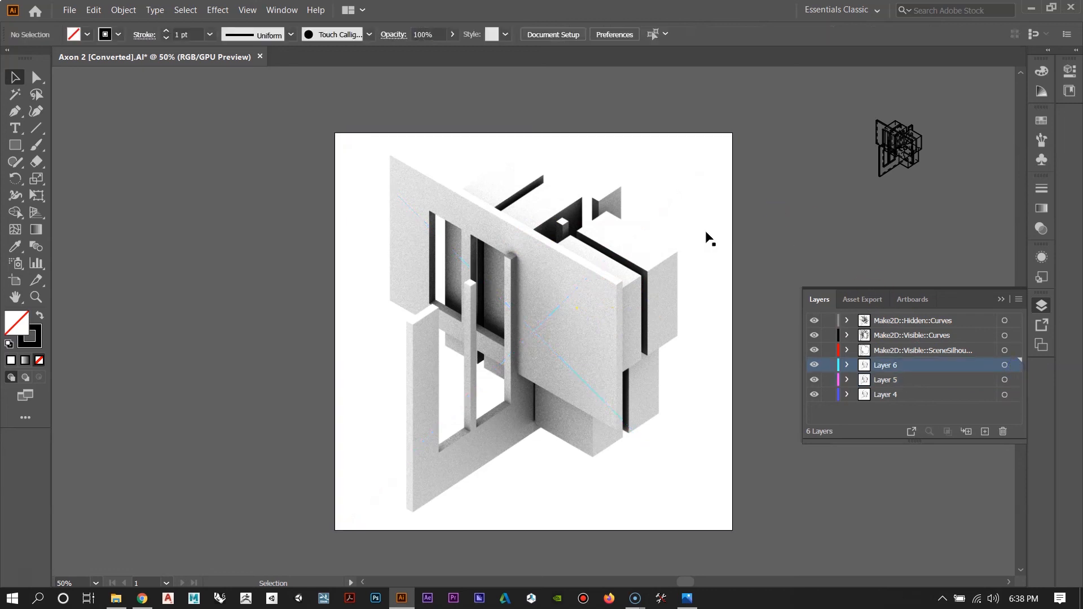
Step: Set the blending mode of the render on Layer 6 back to Normal
left_click(540, 227)
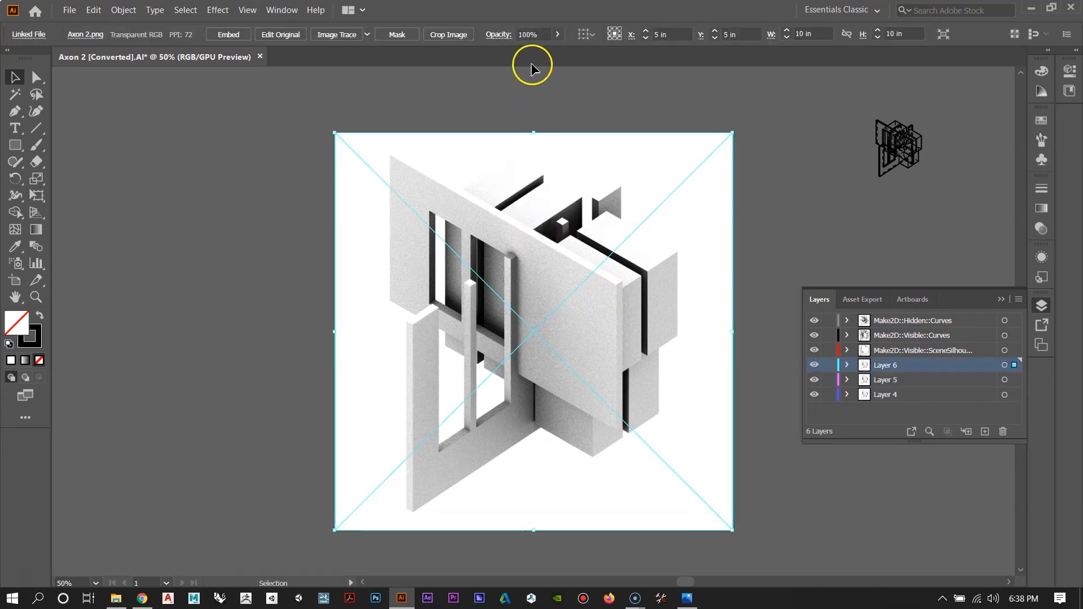
left_click(498, 35)
left_click(402, 58)
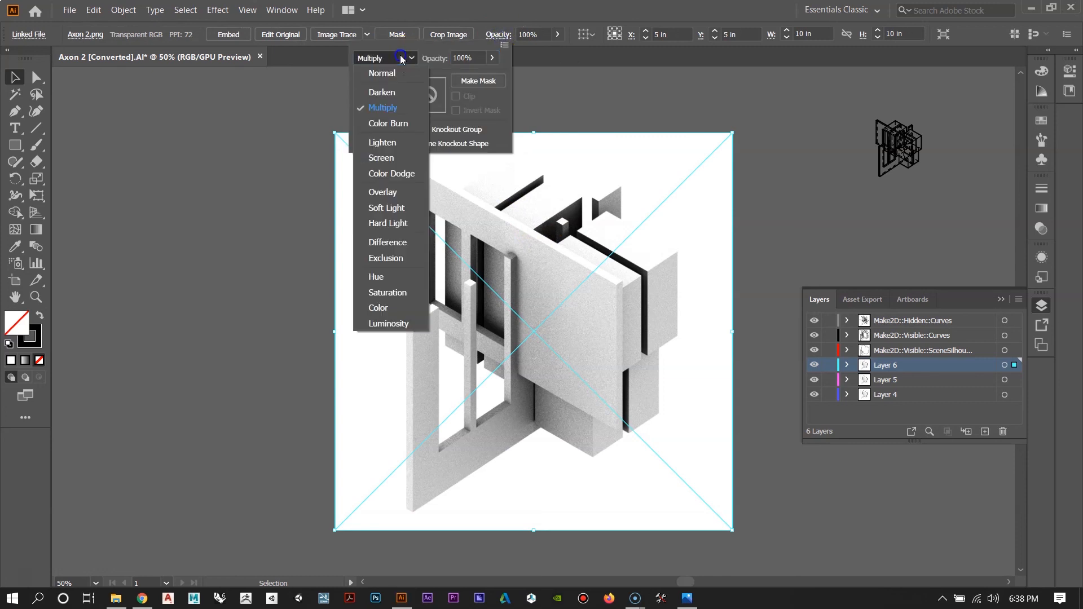
left_click(382, 73)
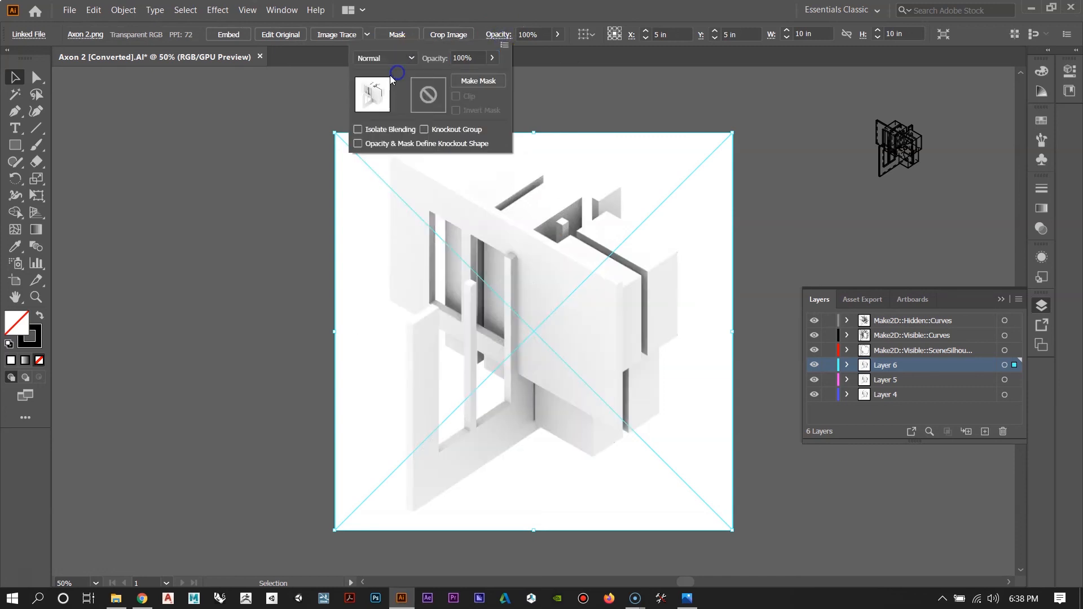
left_click(744, 141)
Step: Relink the render on Layer 6 to Axon 2 from the Shadow Renderings folder on the Desktop and deselect it
left_click(505, 272)
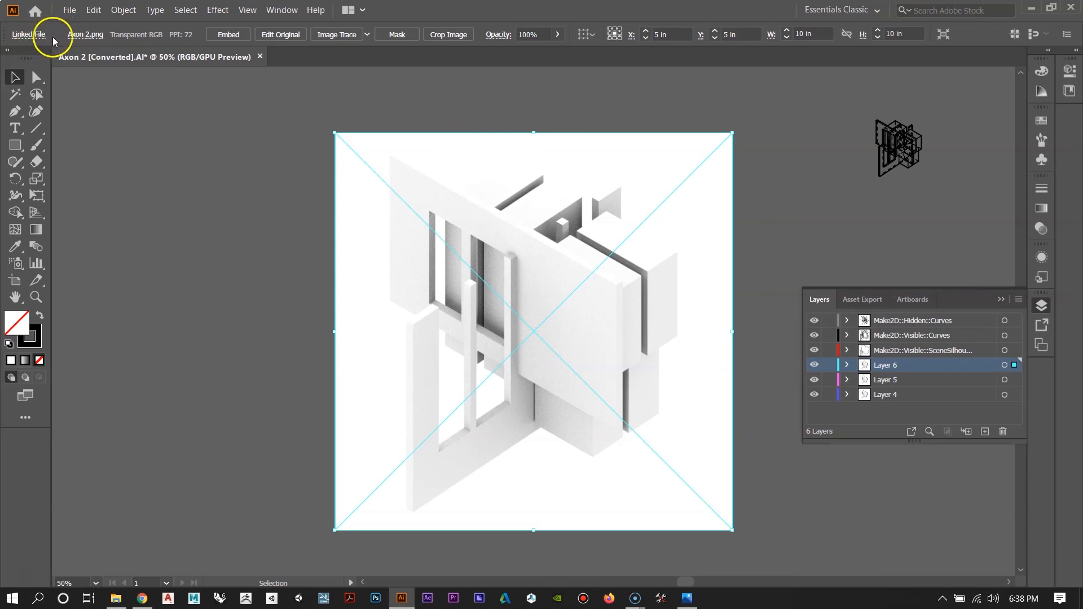
left_click(84, 37)
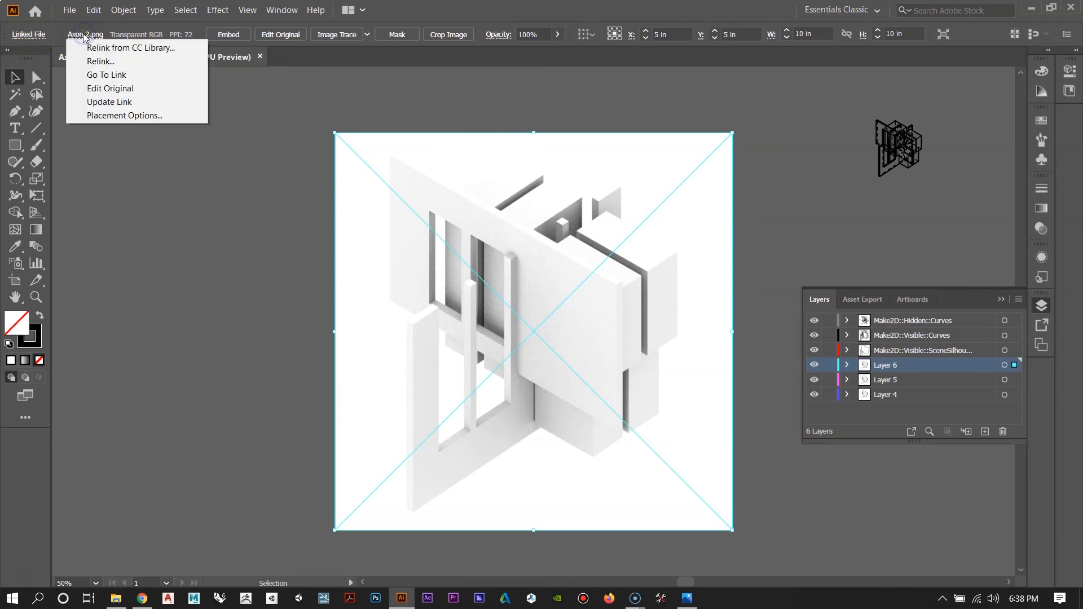
left_click(99, 65)
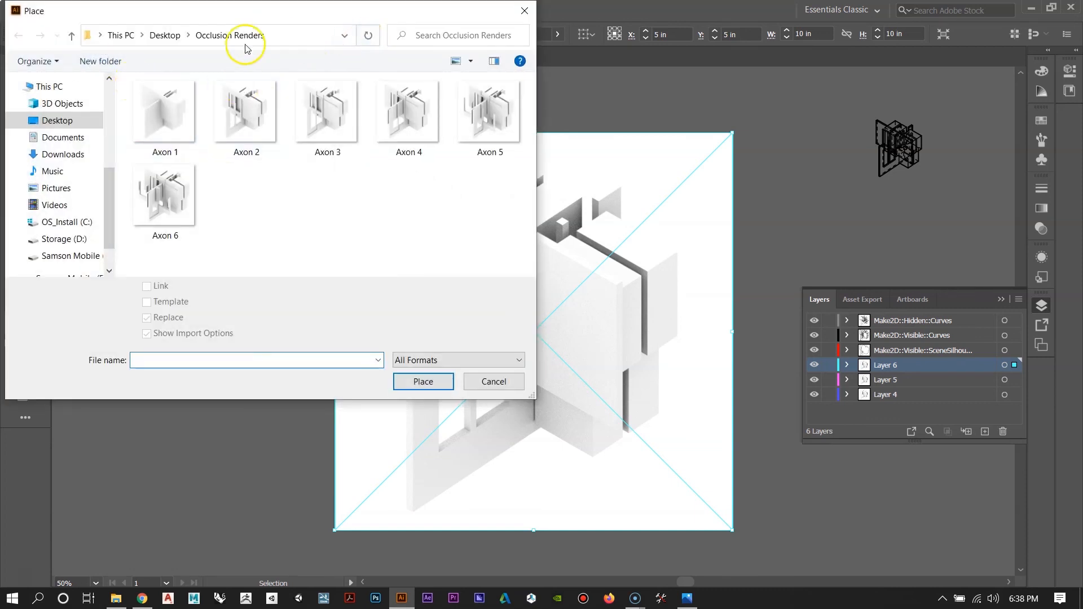
left_click(165, 35)
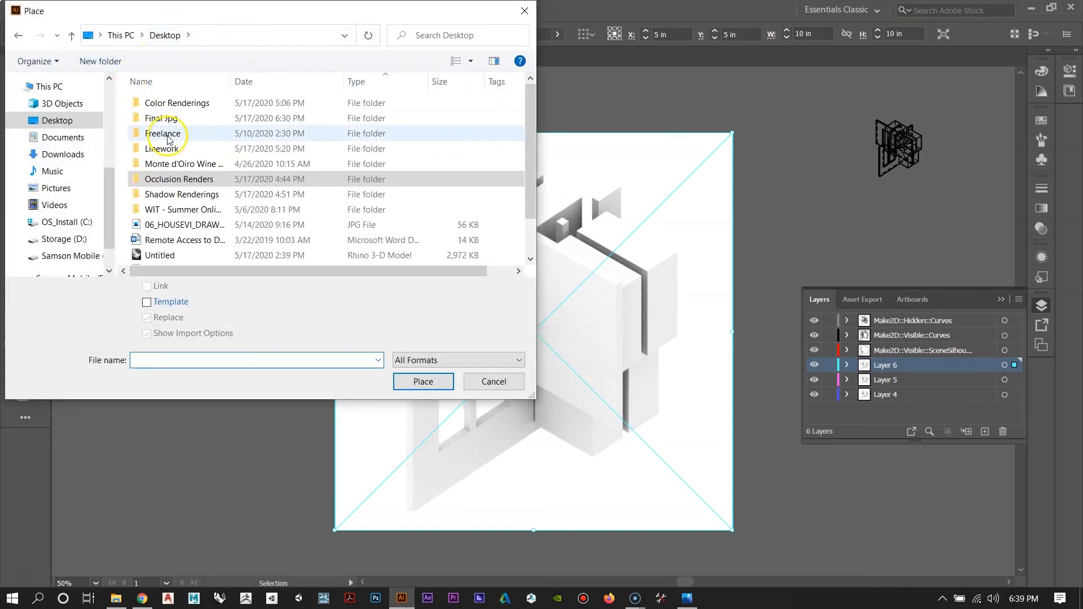
left_click(180, 197)
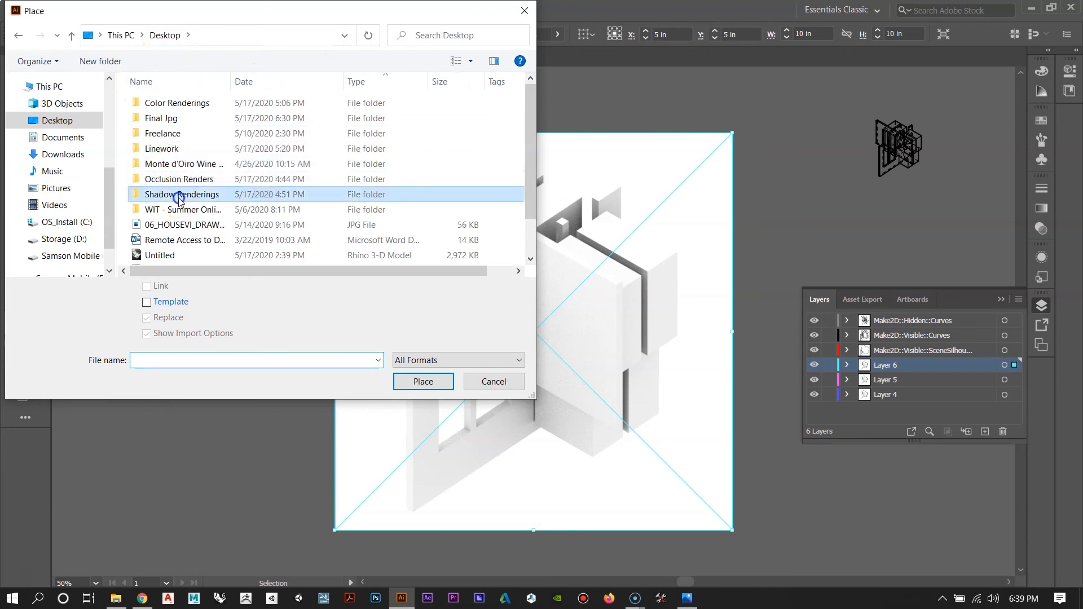
double_click(179, 198)
left_click(243, 111)
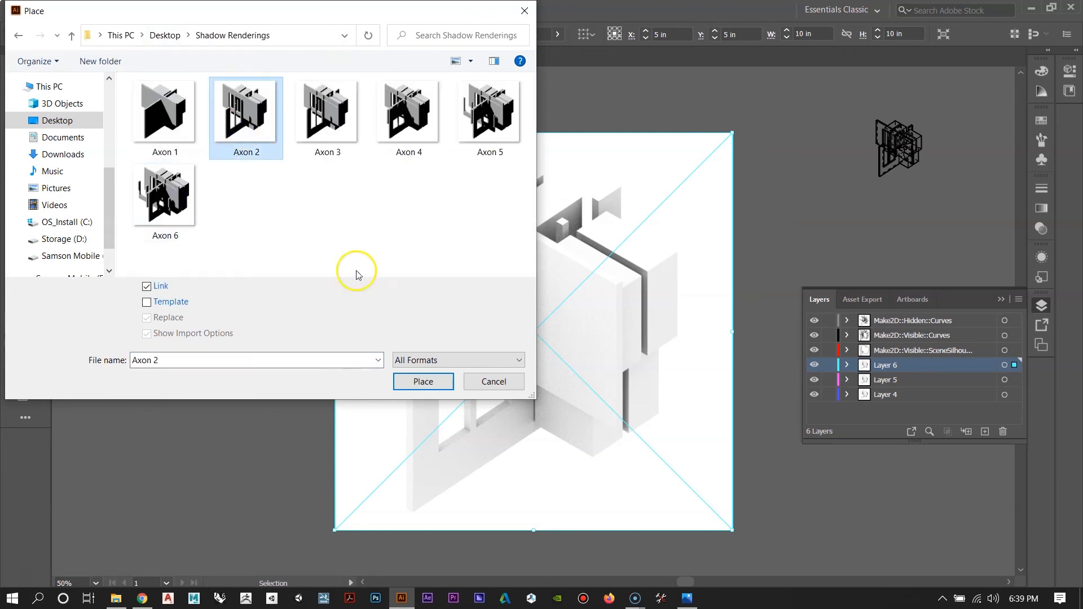
left_click(424, 382)
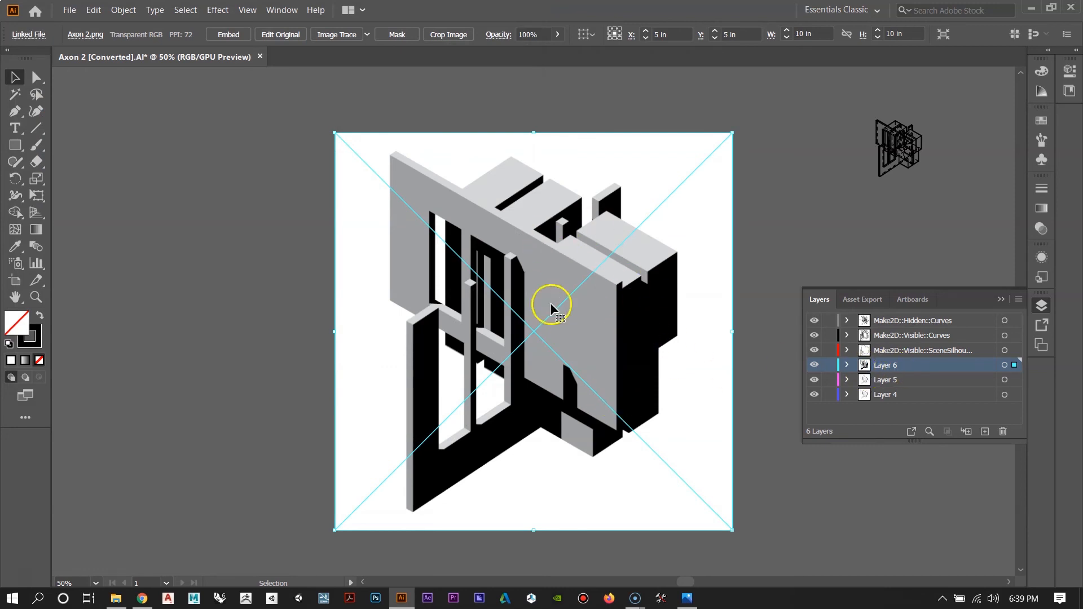
left_click(767, 209)
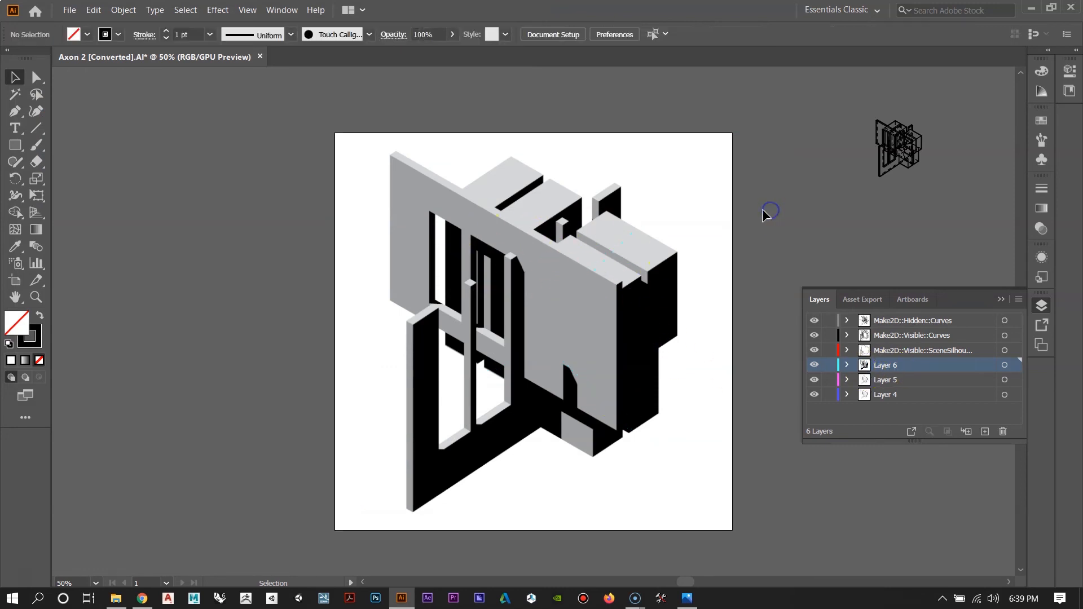
Step: Try blending modes such as Color Burn, Darken and Lighten on the Layer 6 shadow render, settling on Overlay
left_click(630, 223)
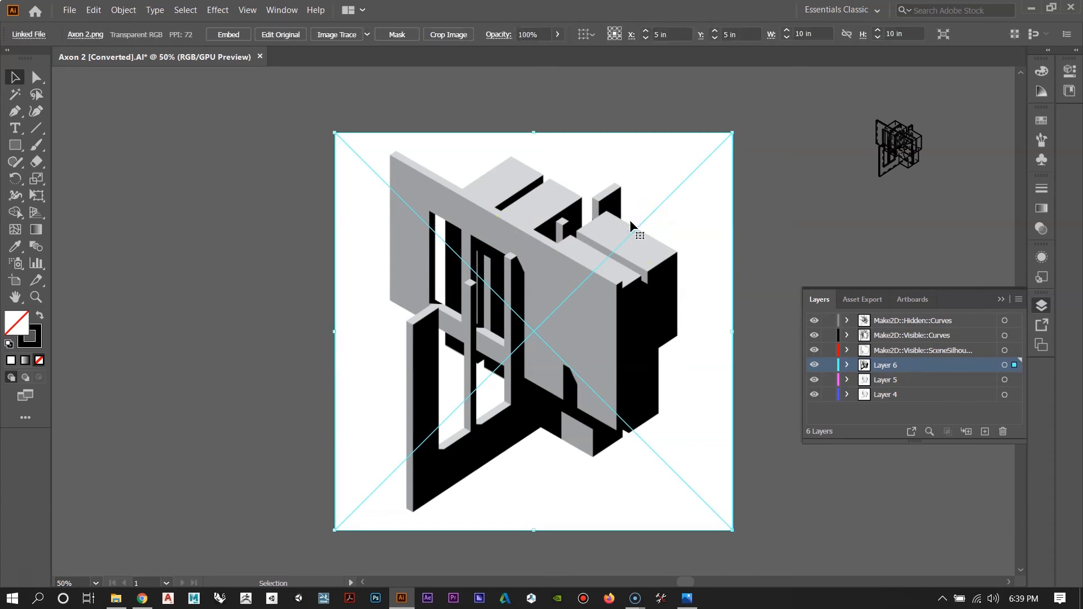
left_click(497, 34)
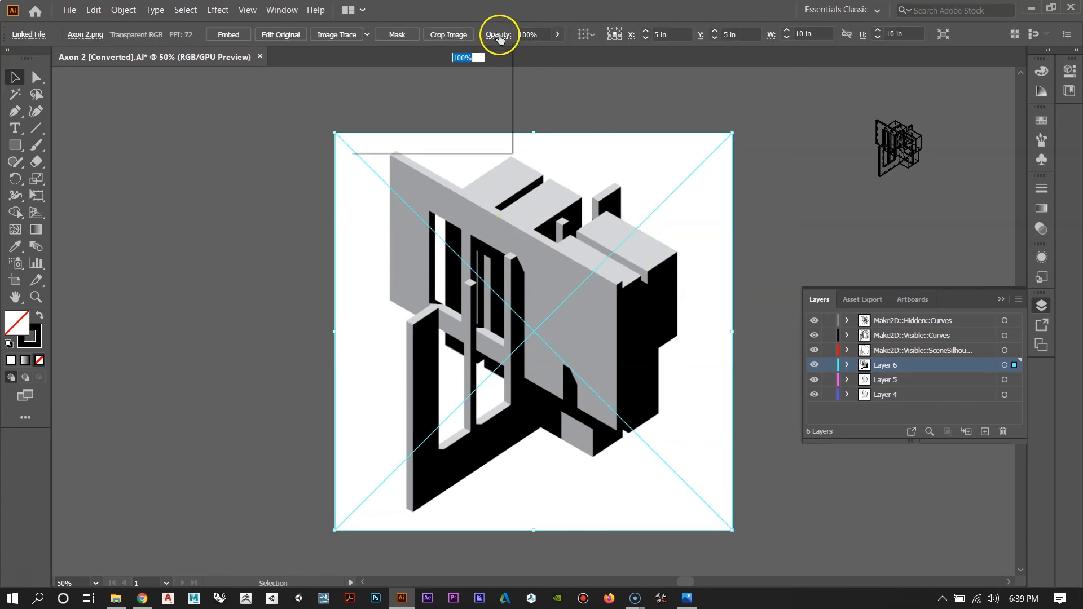
left_click(406, 58)
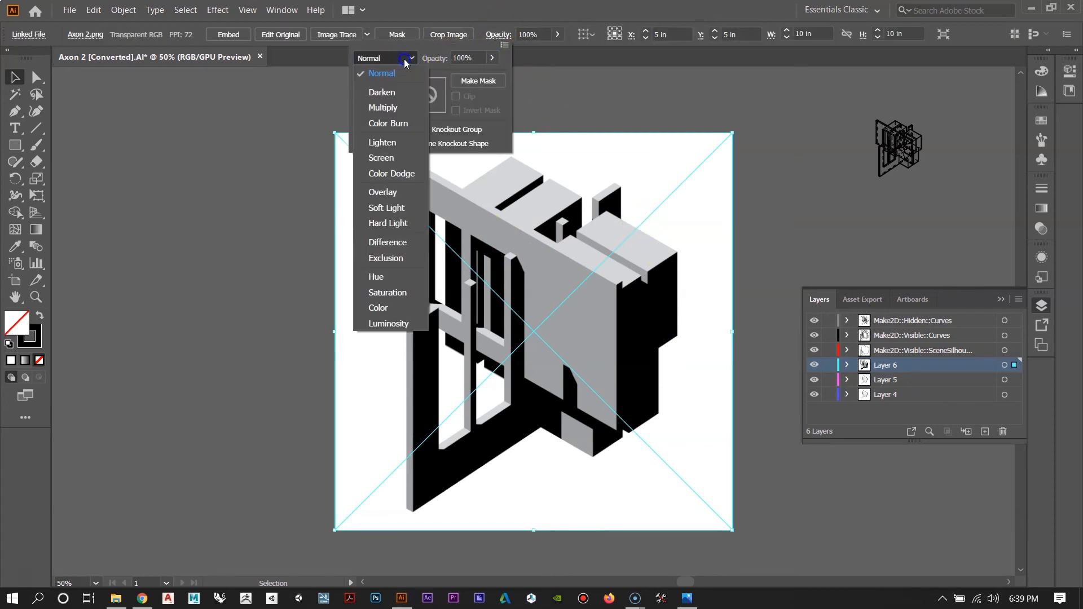
left_click(404, 125)
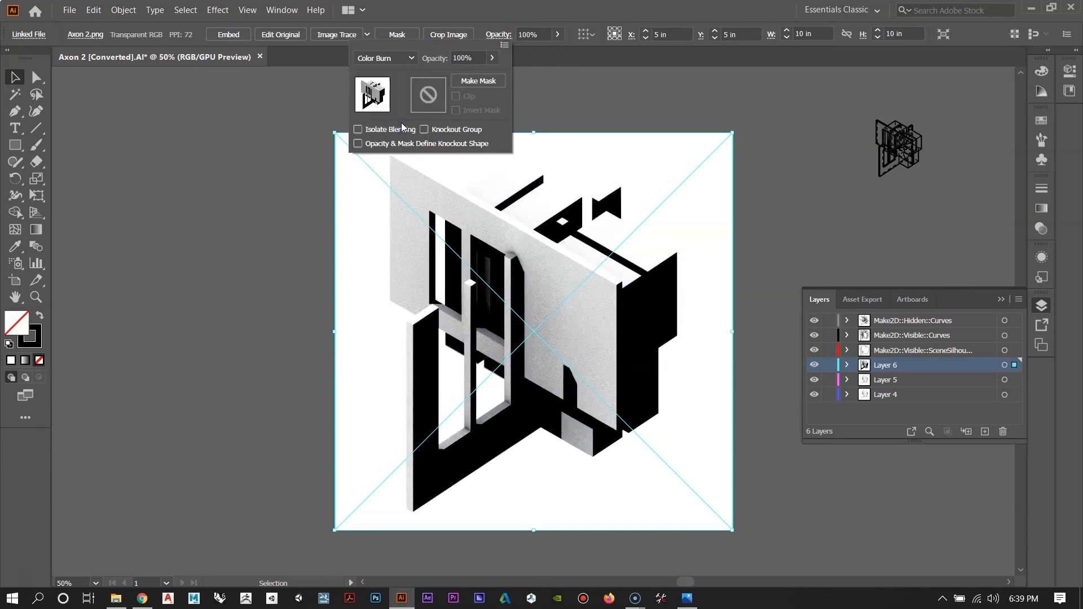
left_click(398, 62)
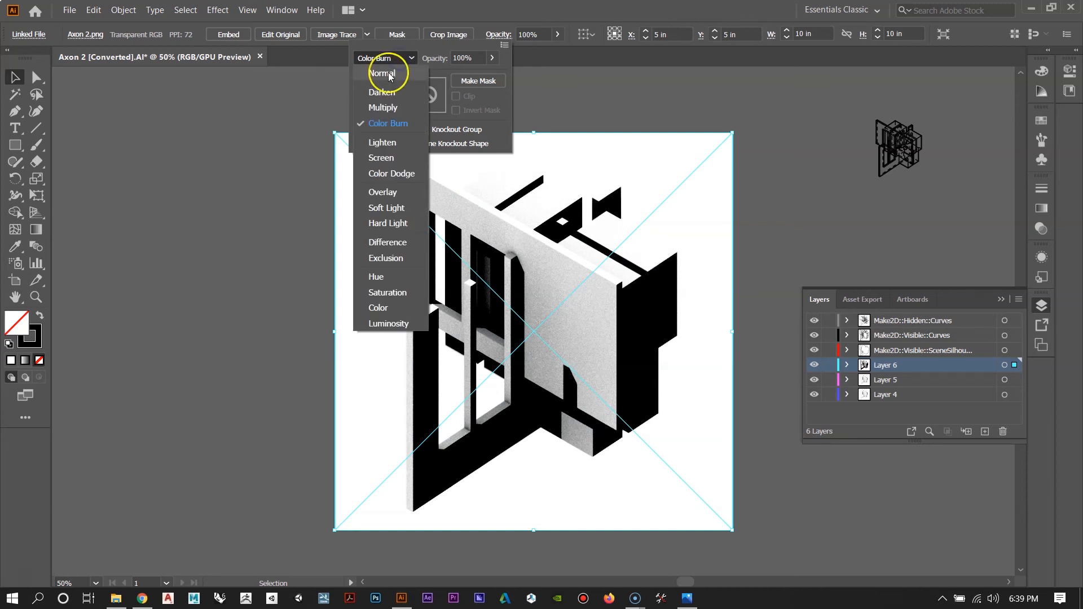
left_click(378, 96)
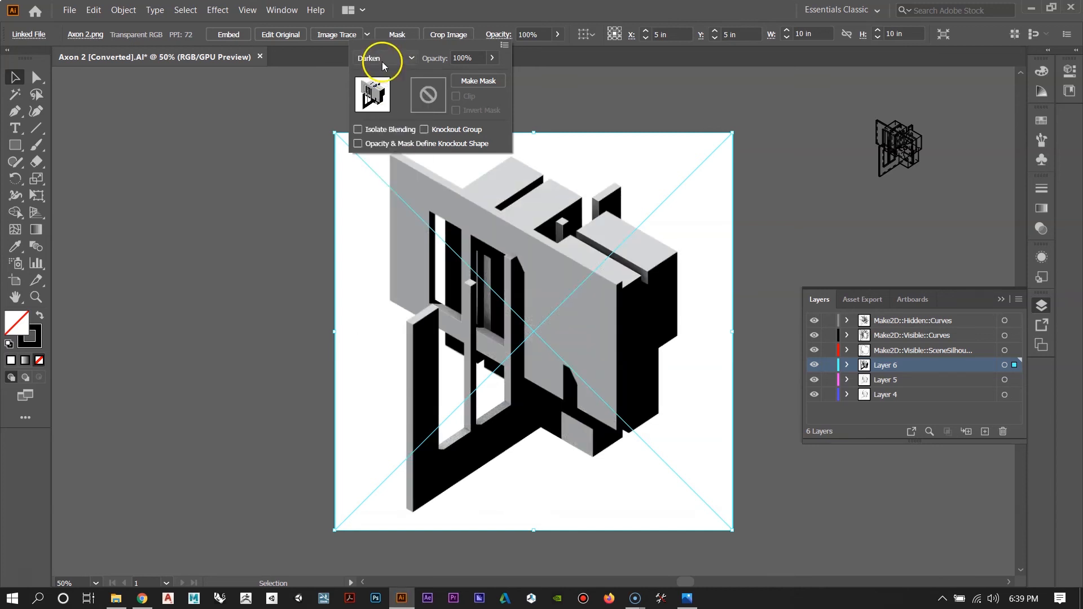
scroll(382, 62, "down", 1)
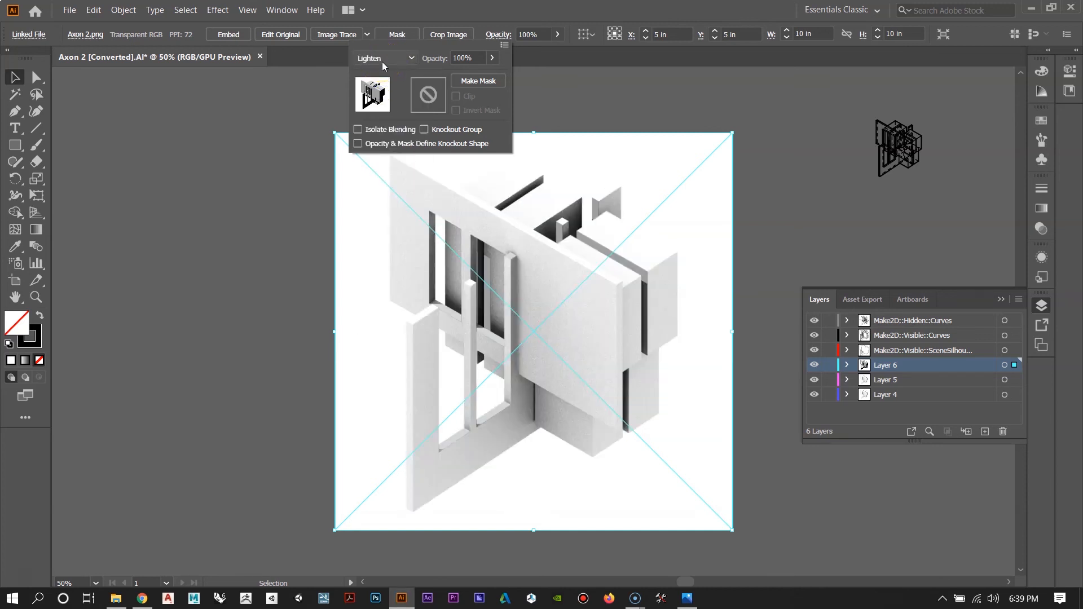
scroll(382, 62, "down", 2)
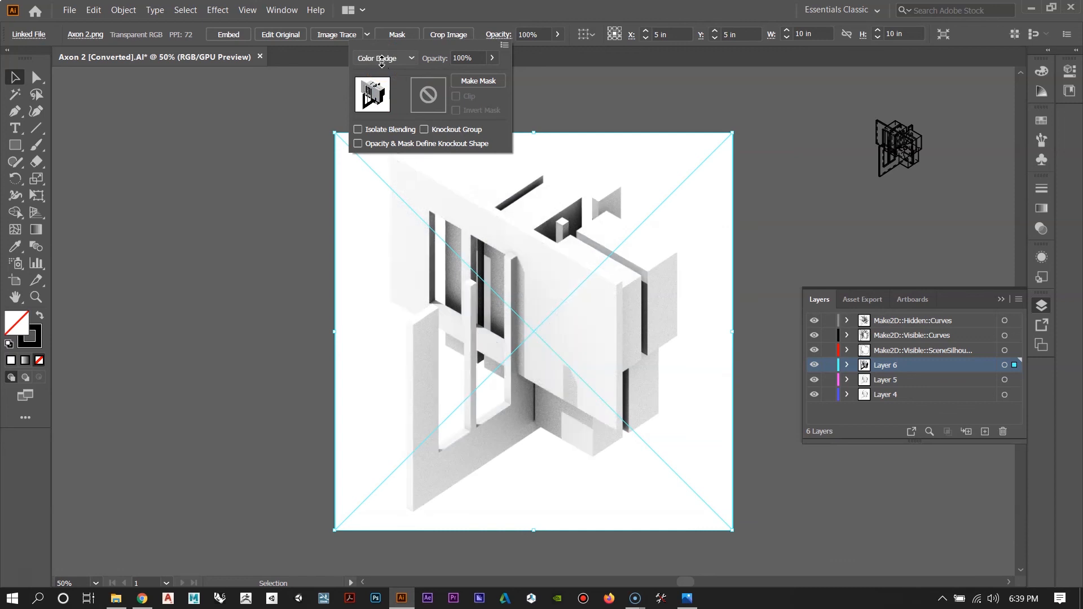
scroll(383, 65, "down", 1)
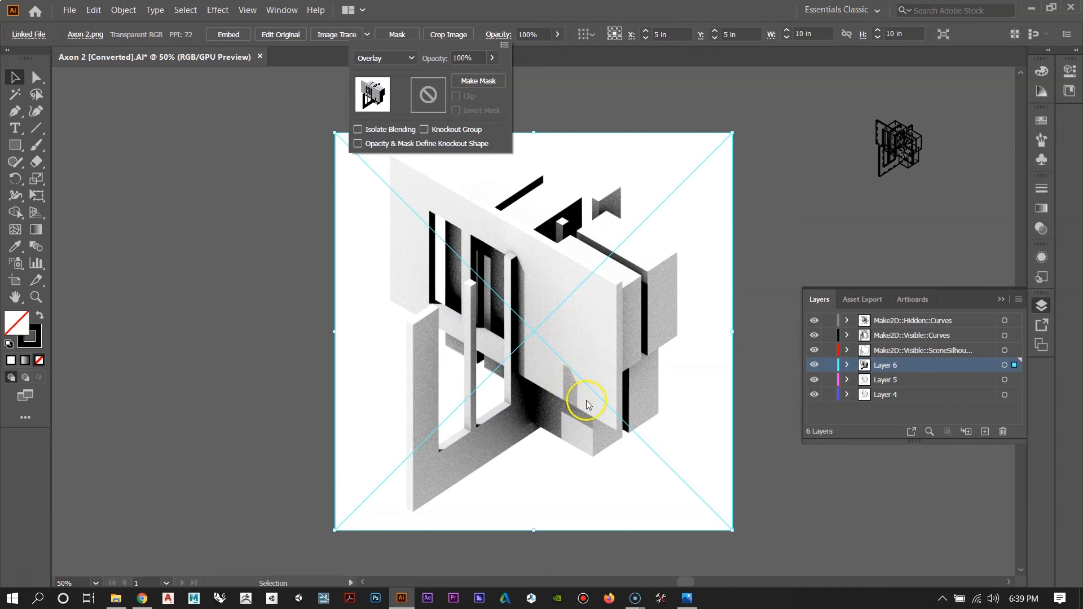
Step: Set the opacity of the shadow render on Layer 6 to 90% and deselect it
left_click(444, 59)
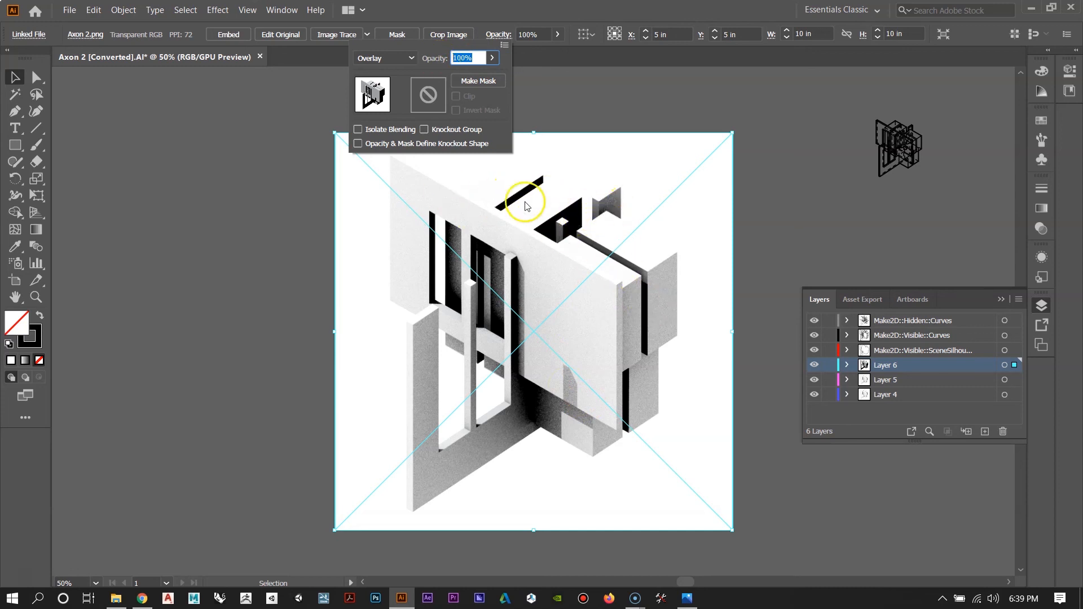
type("90")
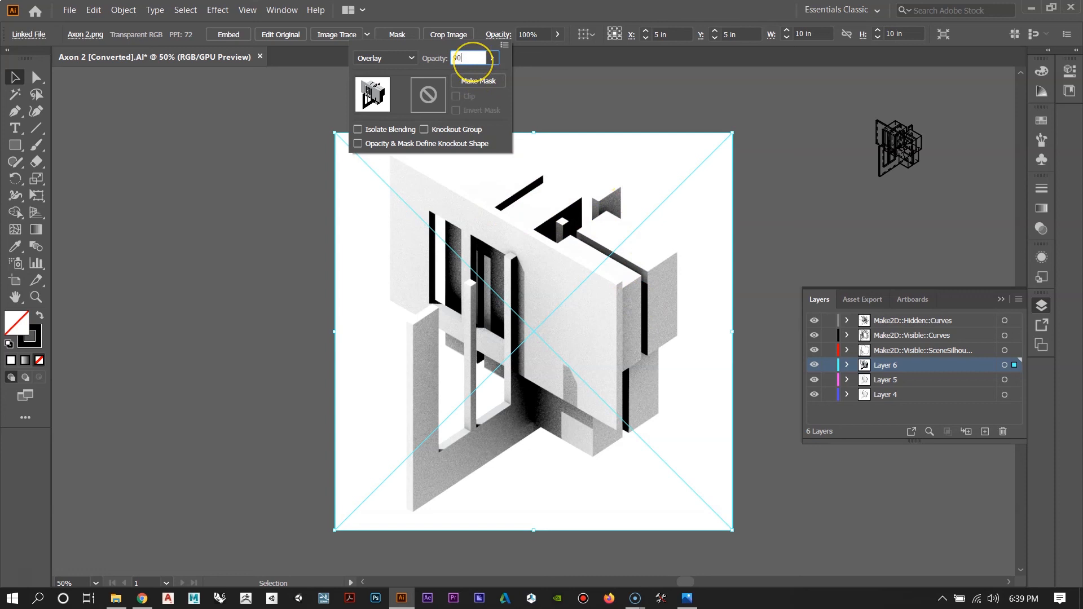
key("Return")
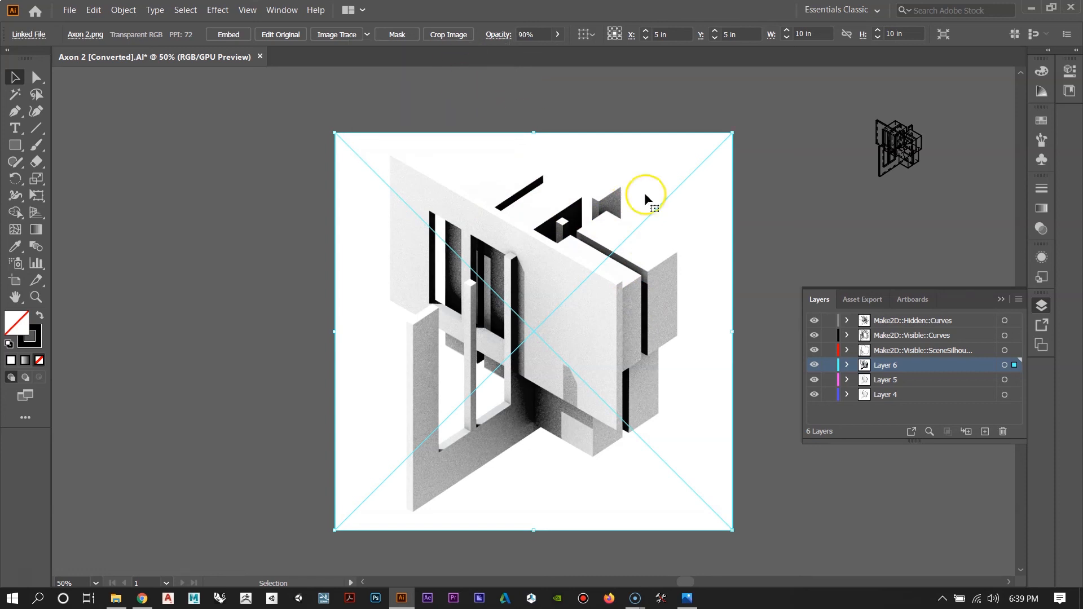
left_click(806, 241)
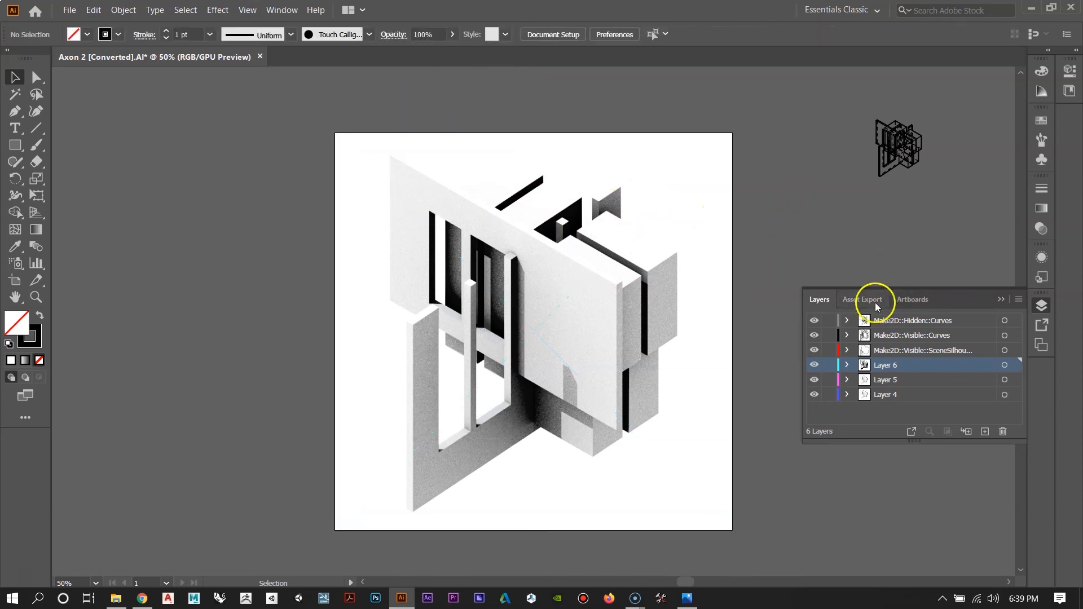
Step: Duplicate the Layer 6 shadow render in place onto a new layer, Layer 7, directly above it
left_click(983, 432)
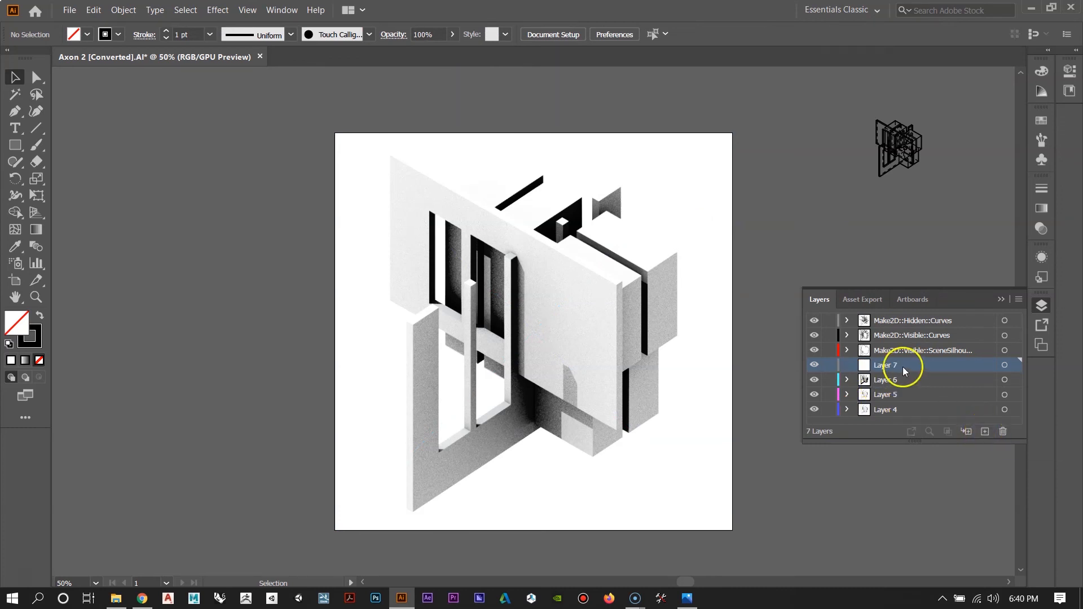
left_click(485, 293)
left_click(91, 10)
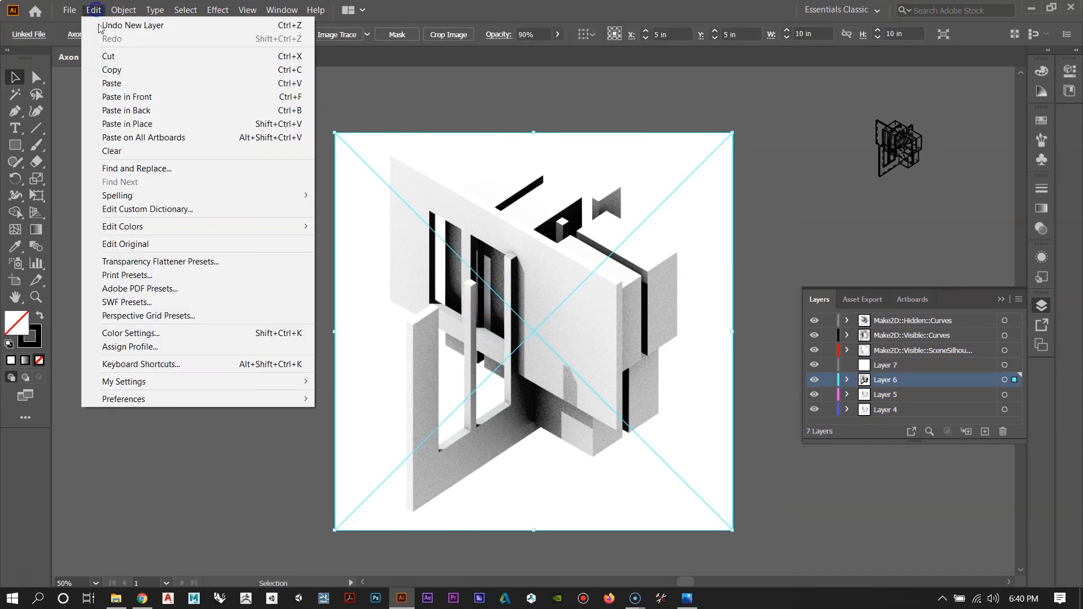
left_click(93, 67)
left_click(137, 124)
left_click(94, 10)
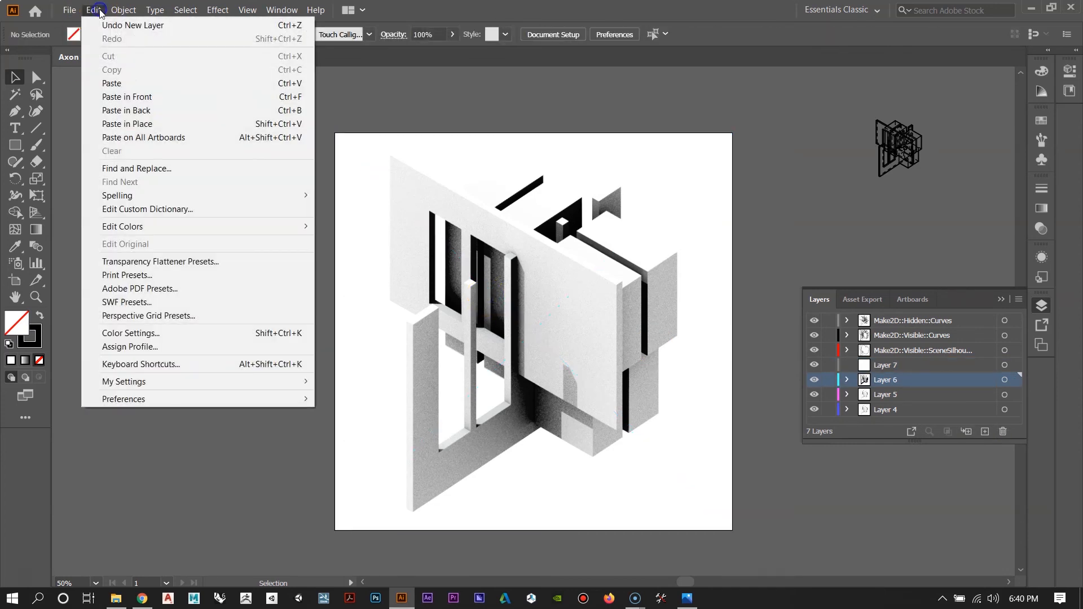
left_click(151, 124)
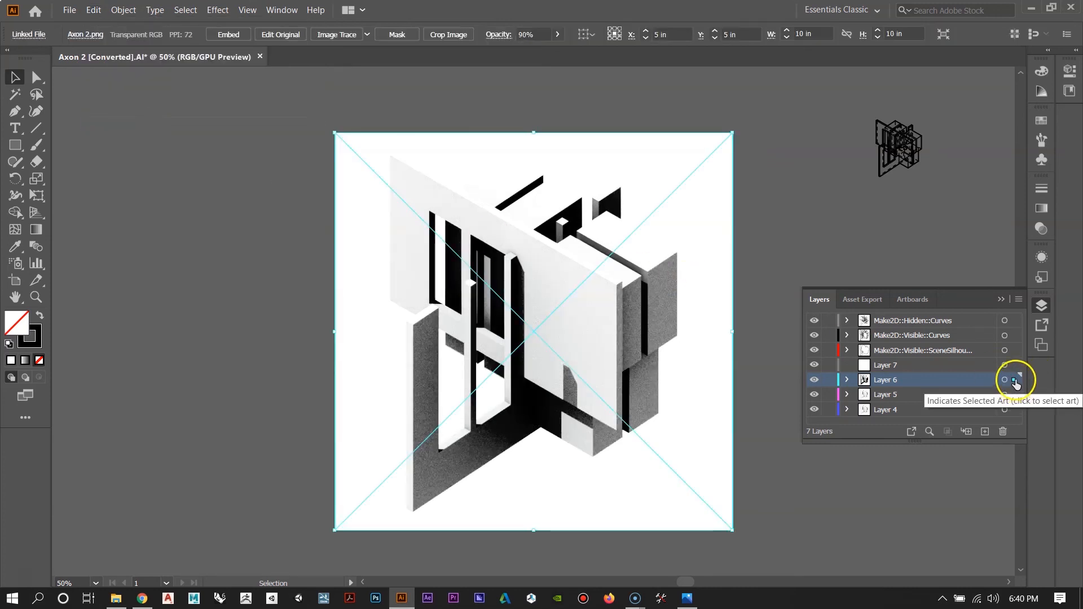
left_click_drag(1016, 381, 1016, 367)
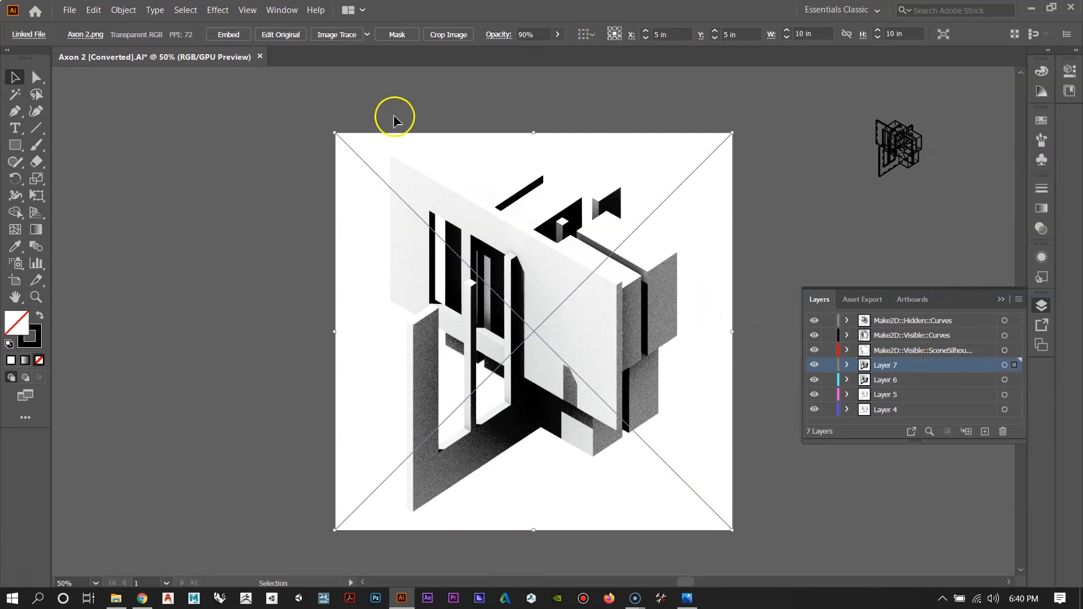
left_click(140, 106)
Step: Relink the duplicated render on Layer 7 to Axon 2 from the Color Renderings folder and deselect it
left_click(478, 255)
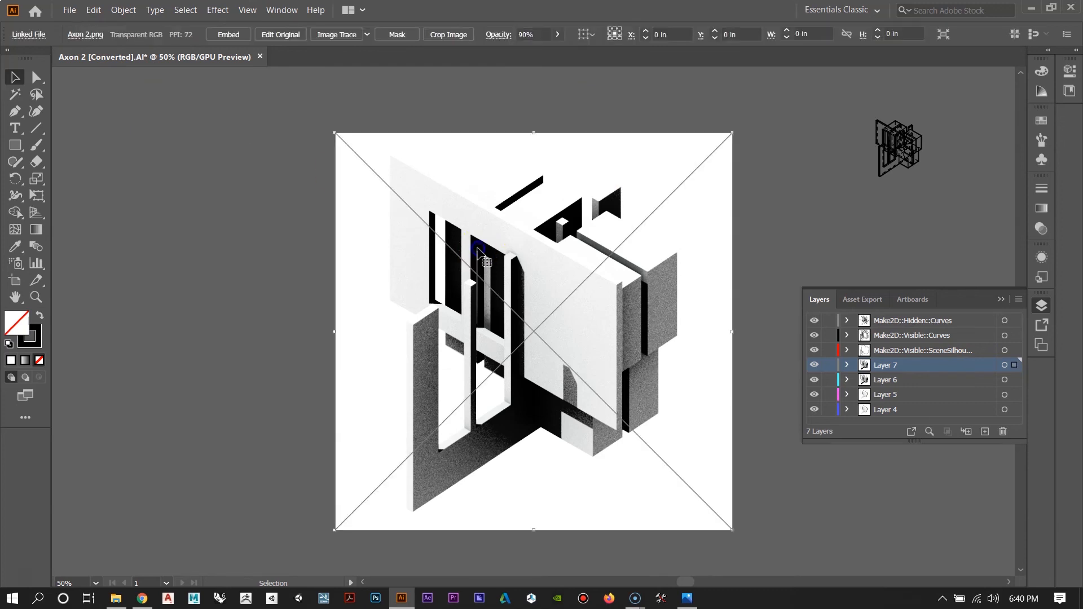
left_click(84, 36)
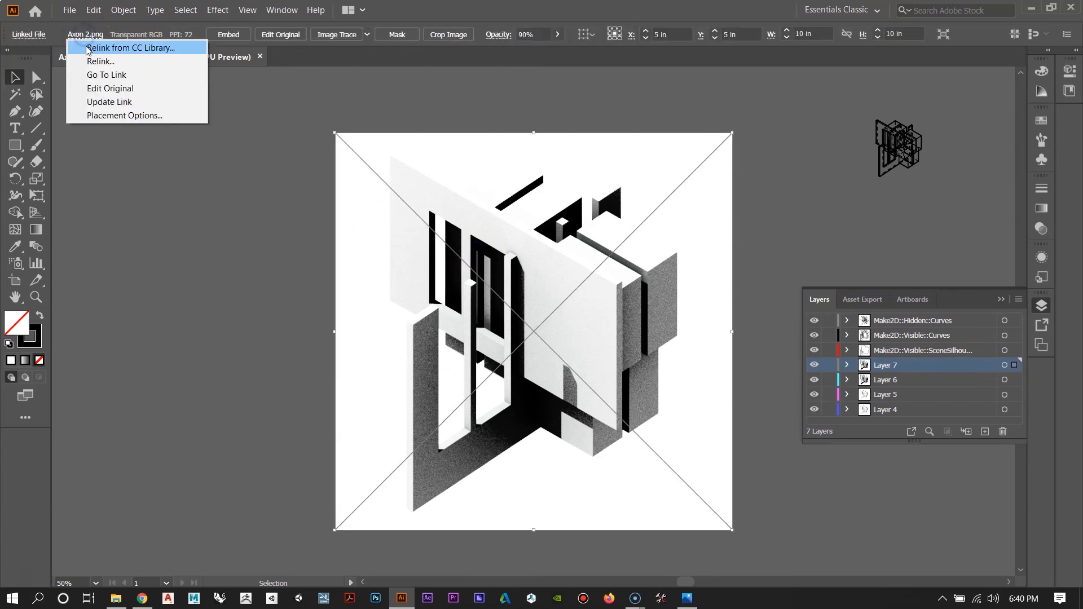
left_click(96, 61)
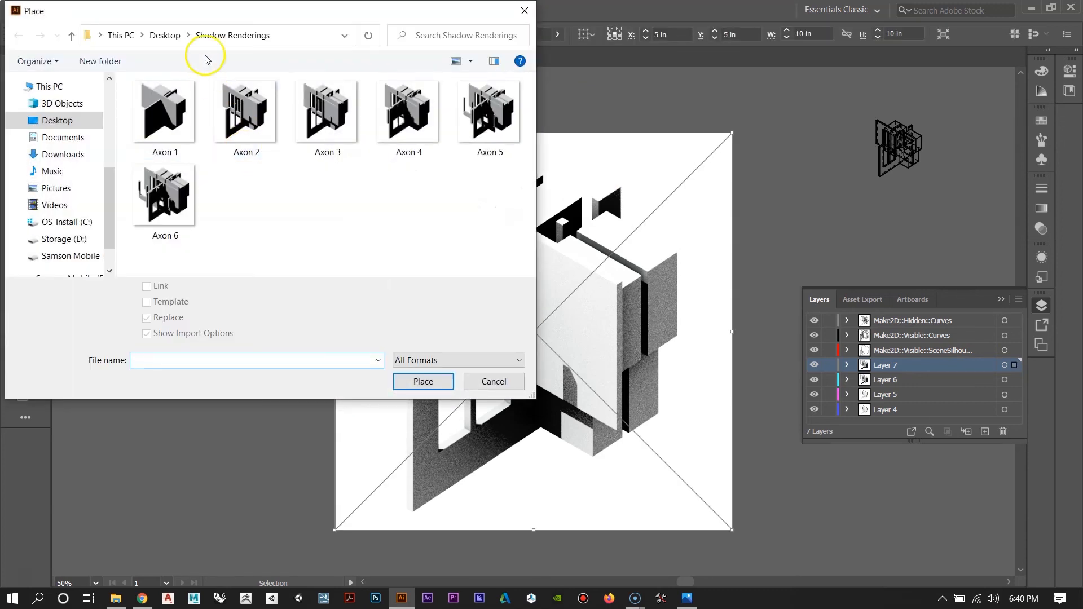
left_click(165, 36)
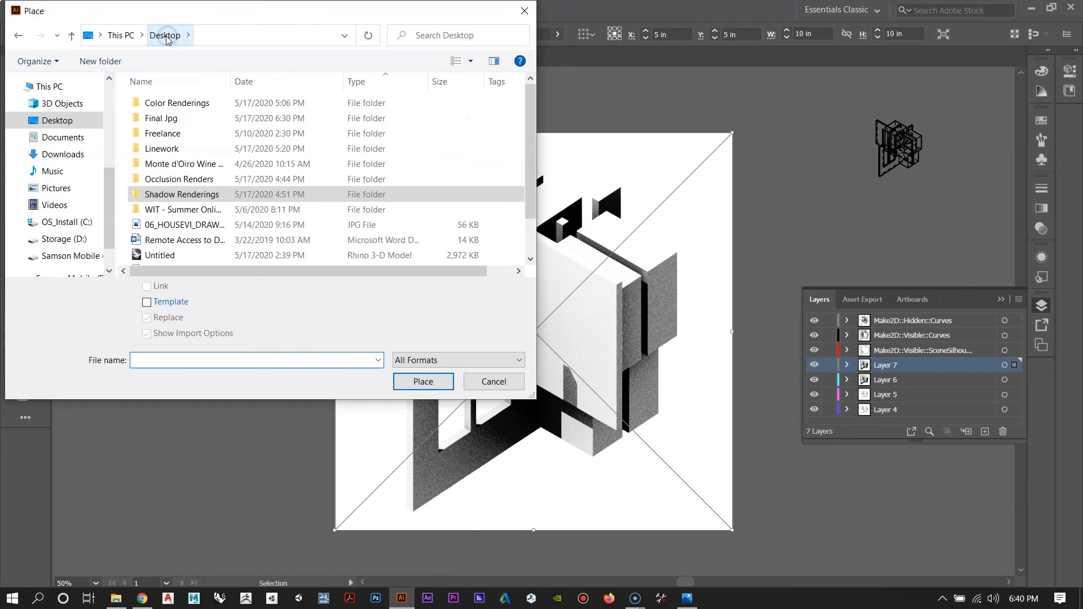
double_click(194, 103)
left_click(247, 110)
left_click(423, 381)
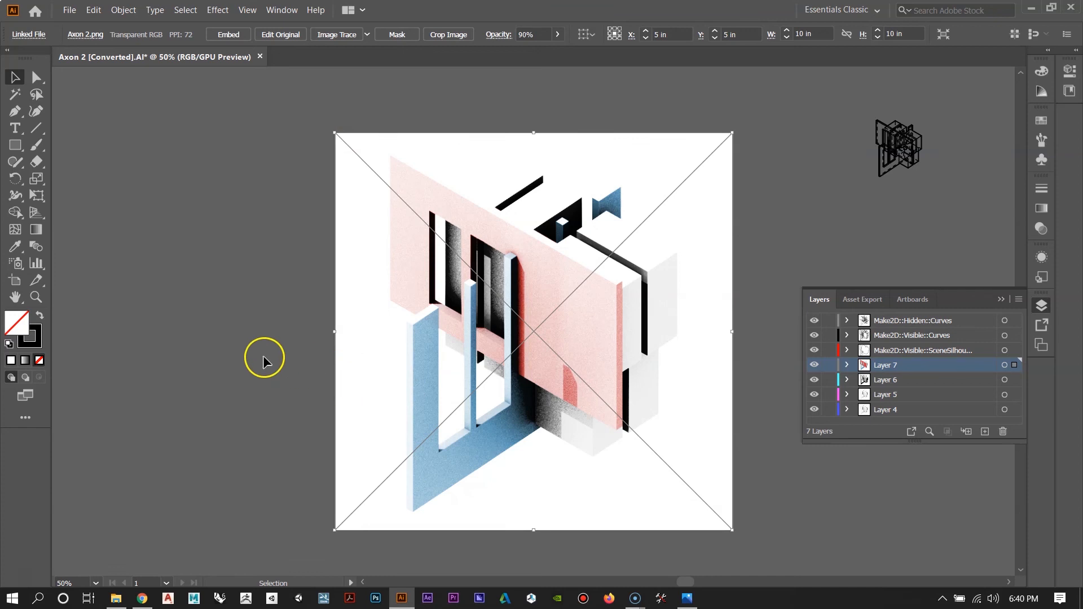
left_click(220, 363)
Step: Reset the color render on Layer 7 to Normal blending, then try other blending modes through to Hard Light
left_click(607, 269)
left_click(499, 35)
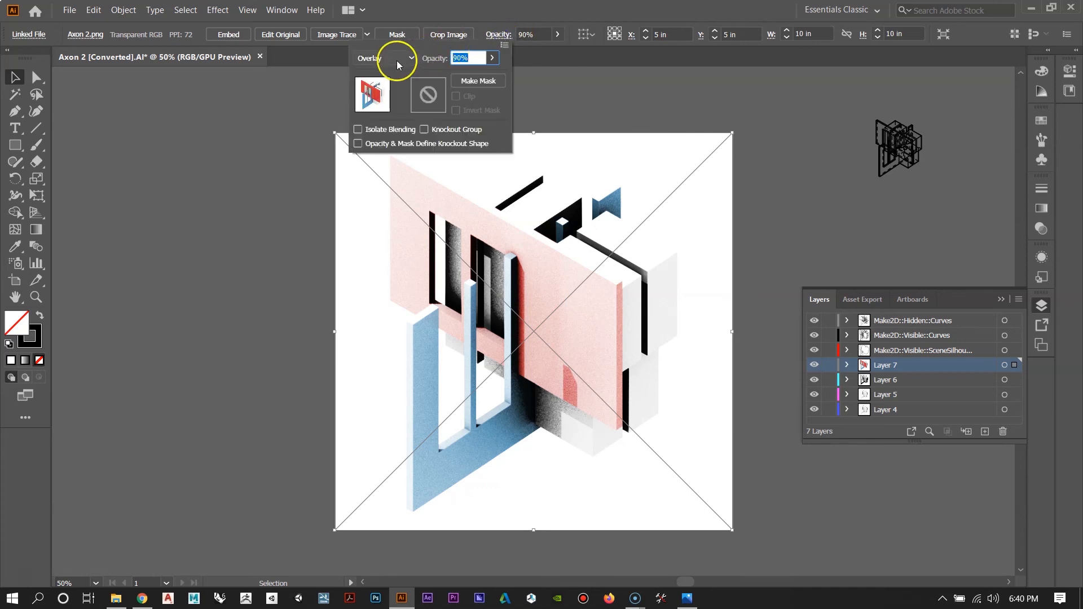
left_click(397, 60)
left_click(381, 72)
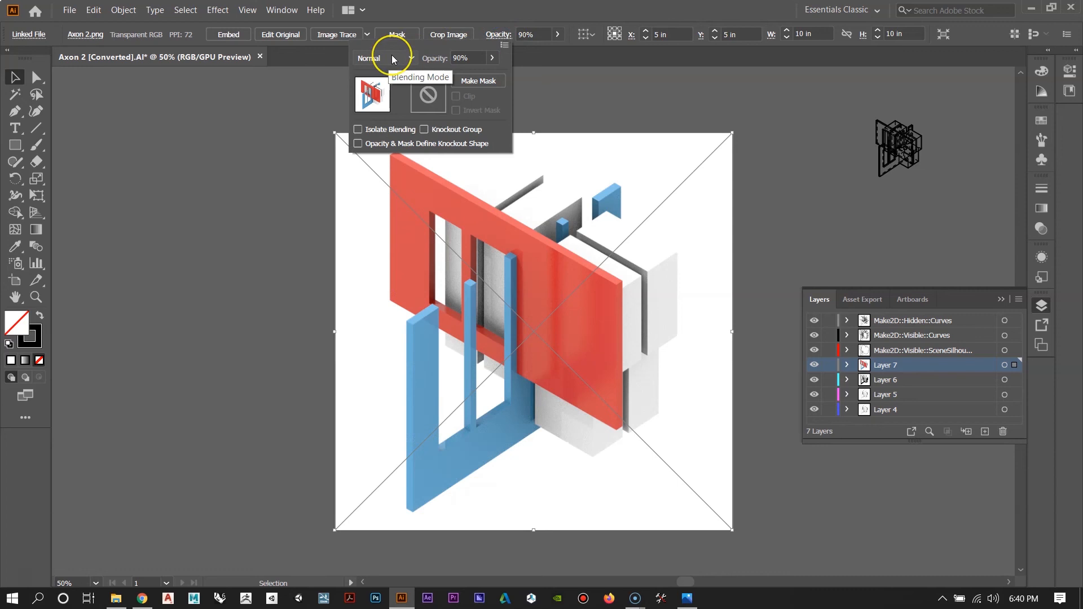
scroll(391, 55, "down", 2)
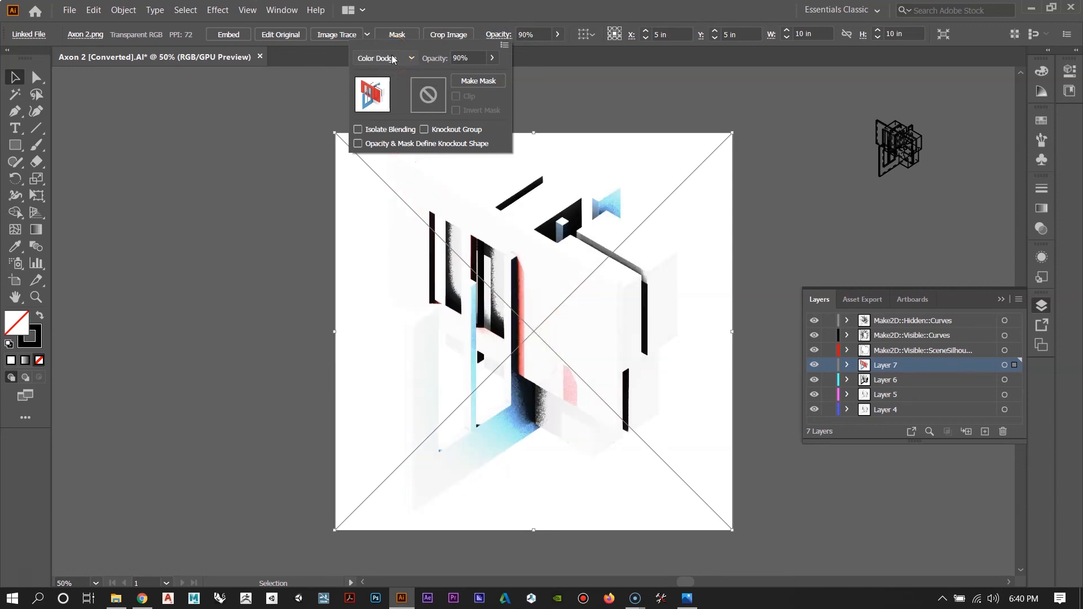
scroll(393, 59, "down", 1)
scroll(393, 60, "down", 1)
scroll(391, 60, "up", 1)
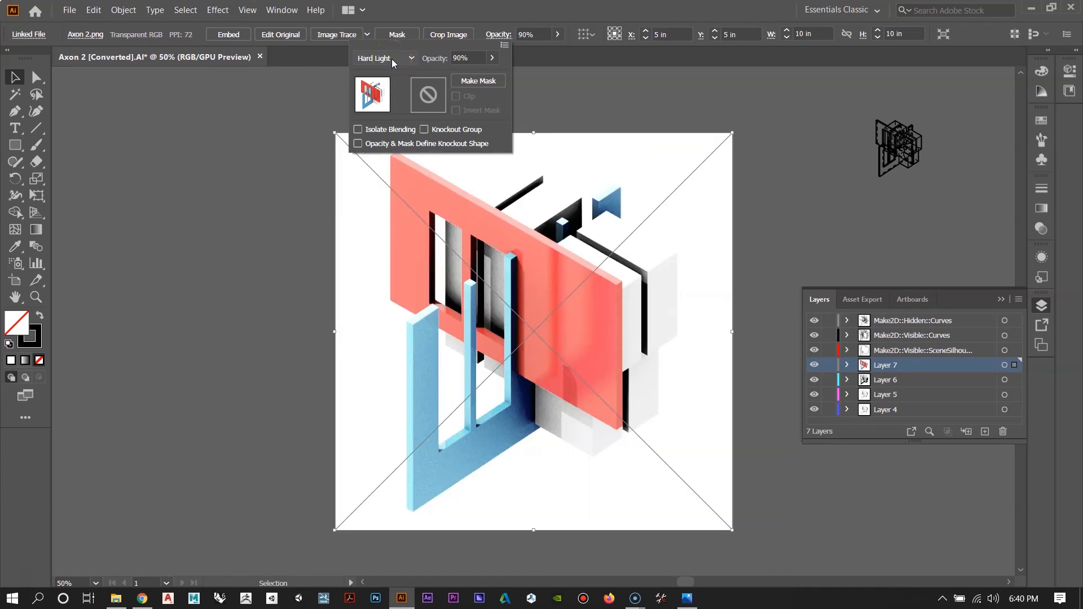
Step: Compare further blending modes on the Layer 7 color render, settle on Hard Light and deselect it
scroll(391, 59, "up", 1)
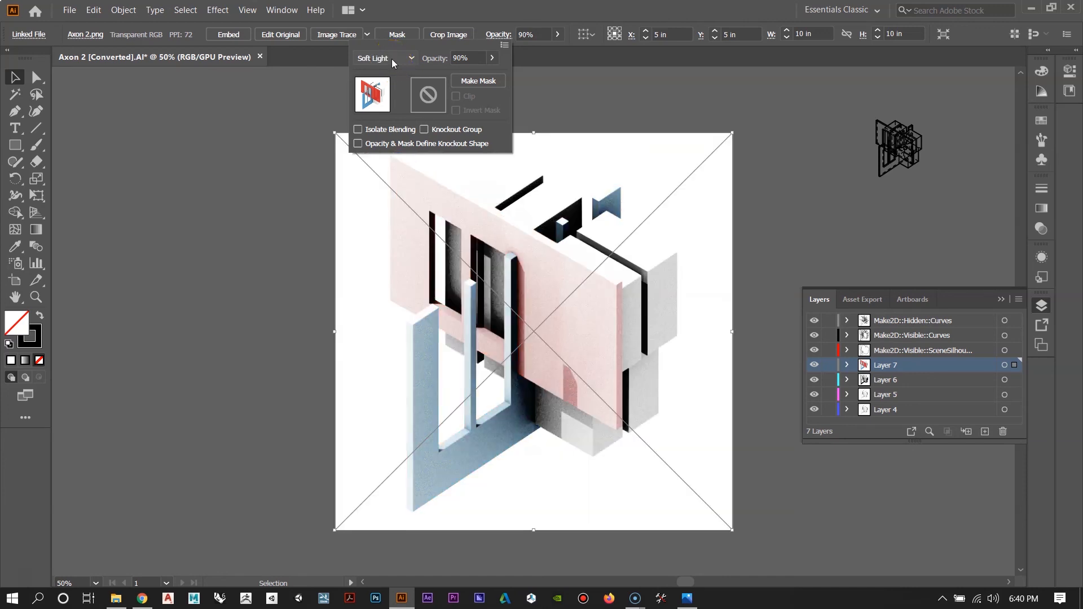
scroll(391, 58, "up", 1)
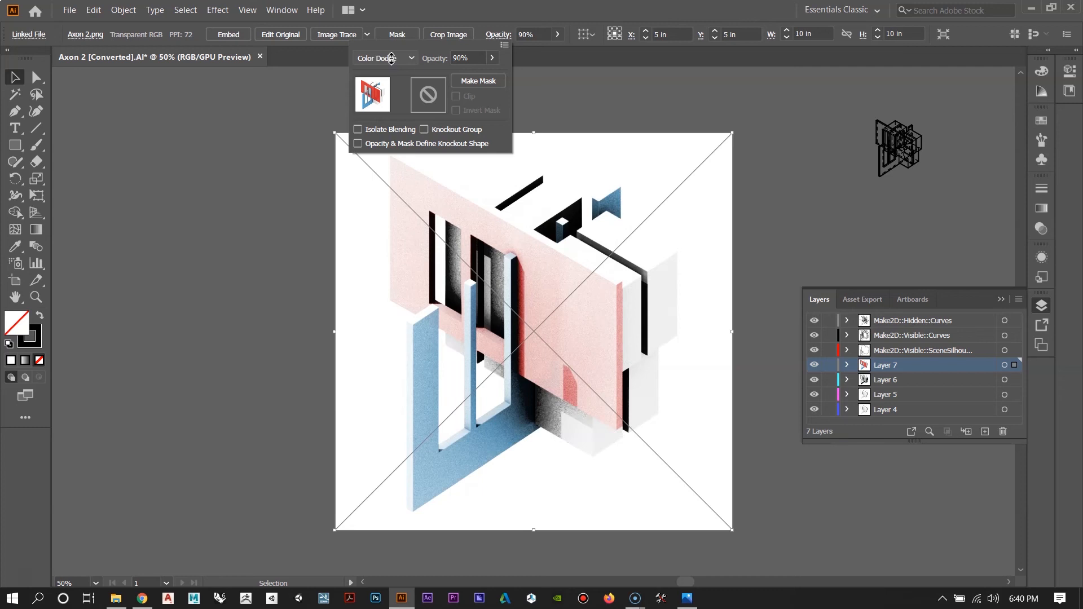
scroll(391, 58, "up", 1)
scroll(392, 59, "up", 1)
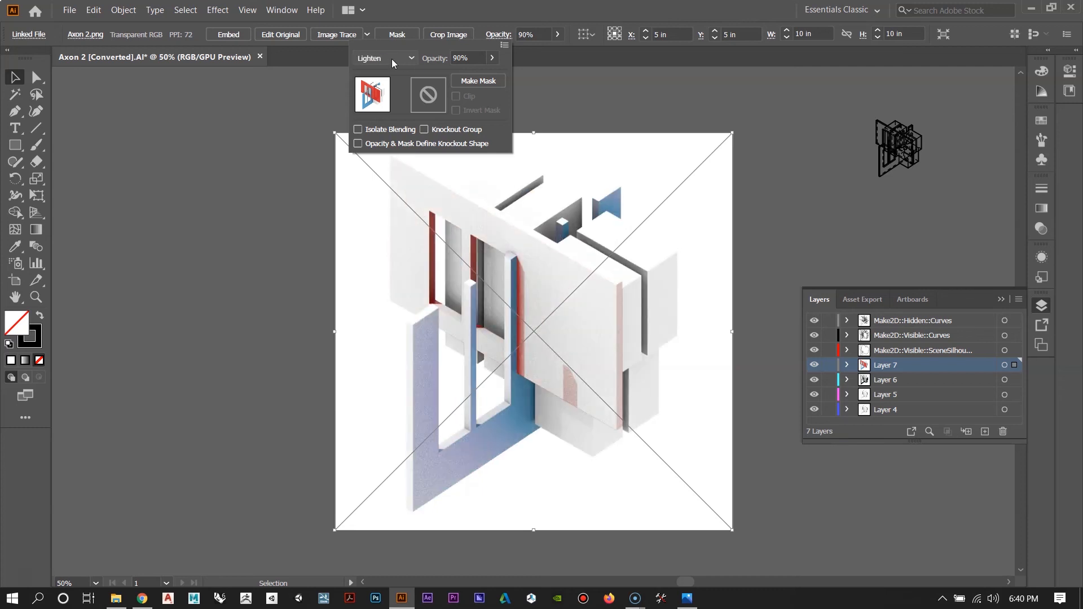
scroll(391, 58, "up", 1)
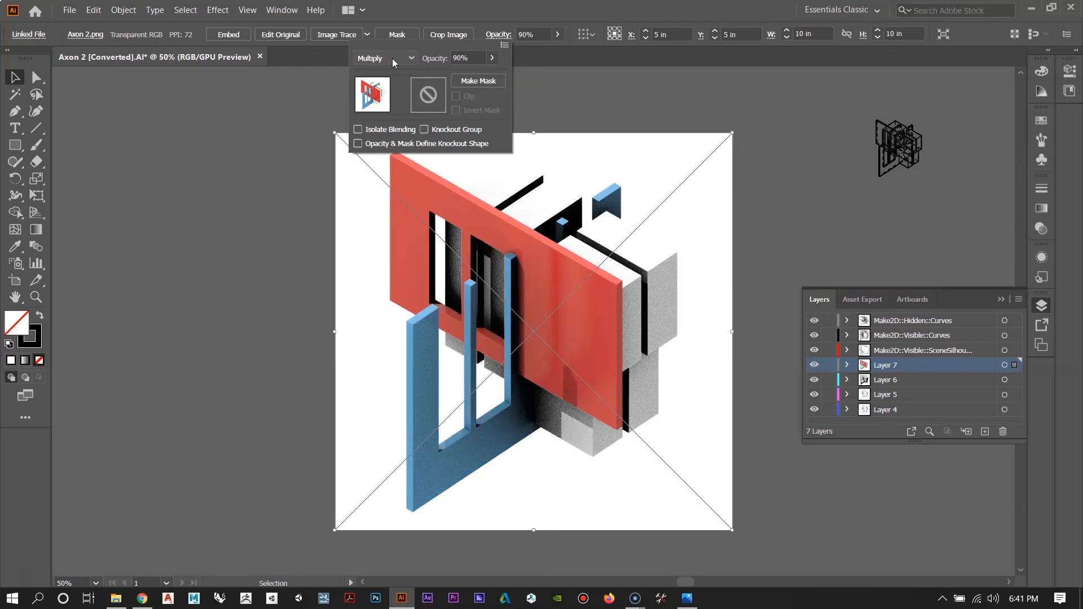
scroll(391, 59, "down", 1)
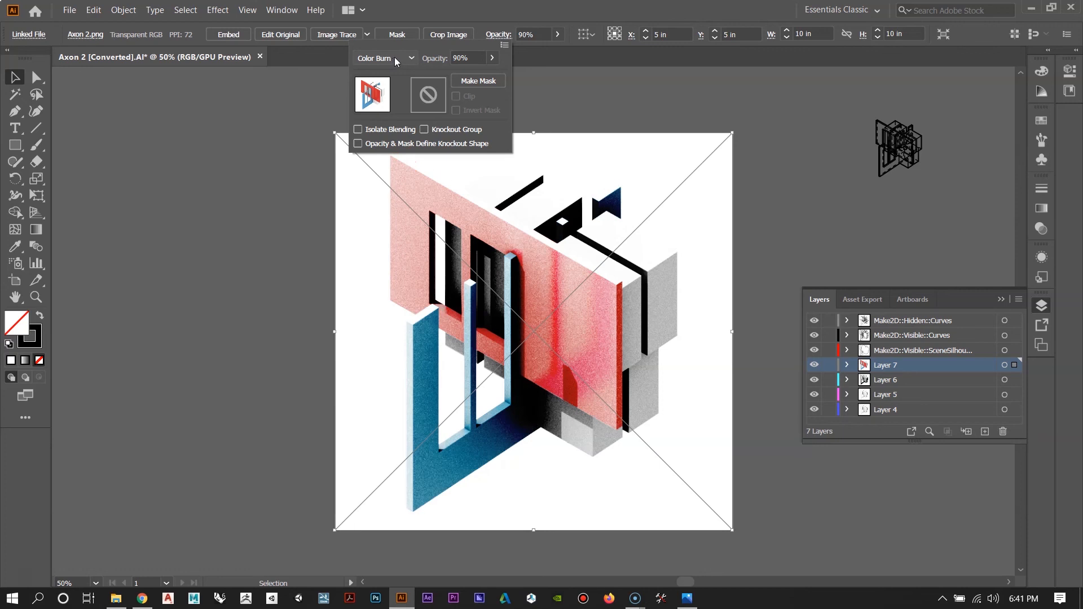
left_click(394, 58)
left_click(396, 225)
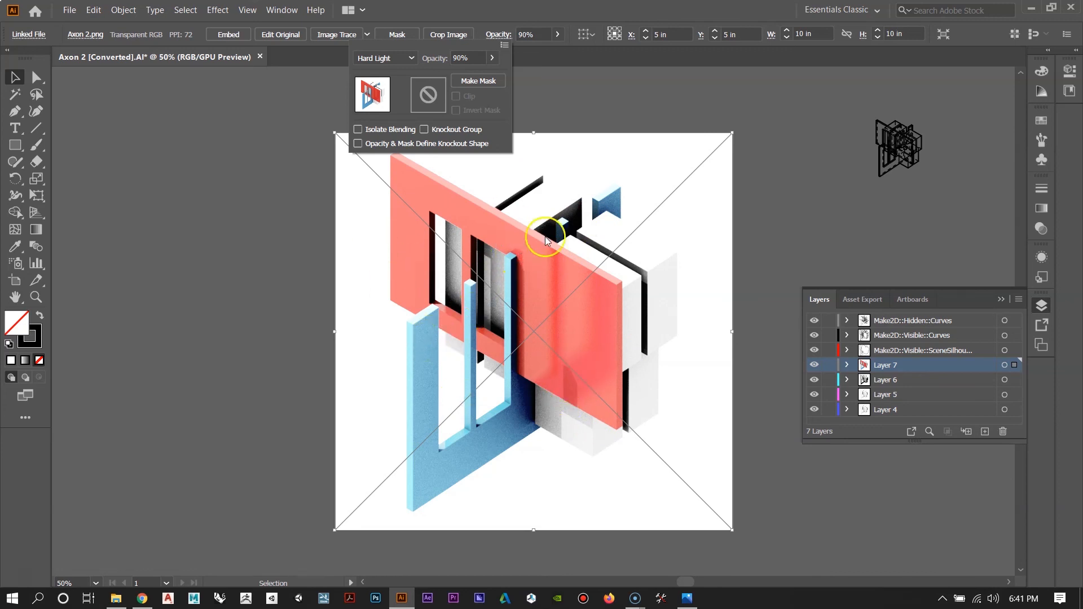
left_click(810, 225)
left_click(800, 206)
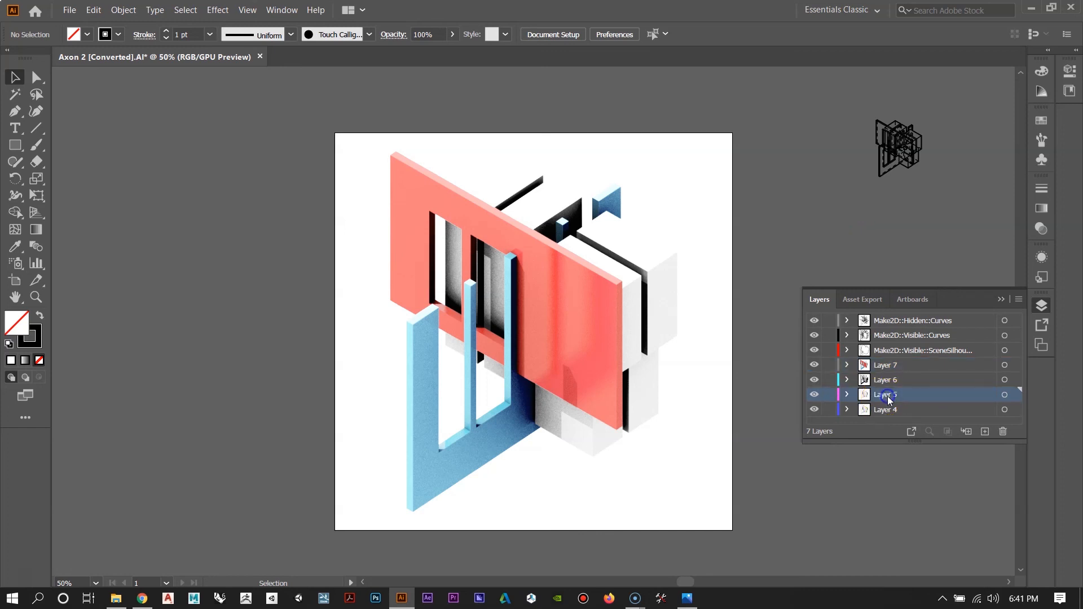
Step: Add a new layer, Layer 8, directly above Layer 6 and hide Layer 7
left_click(896, 381)
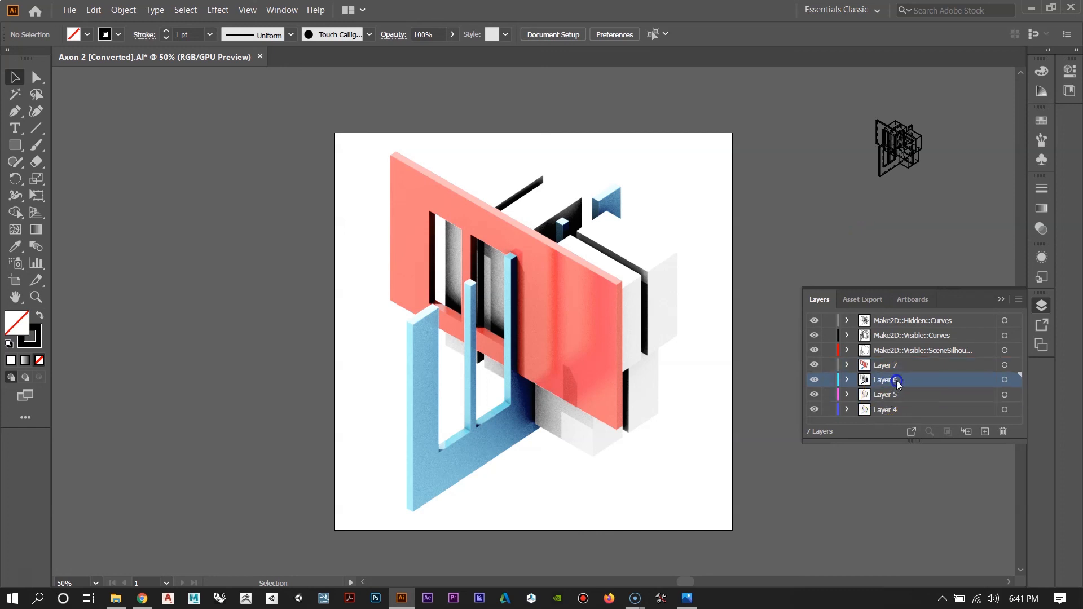
left_click(984, 432)
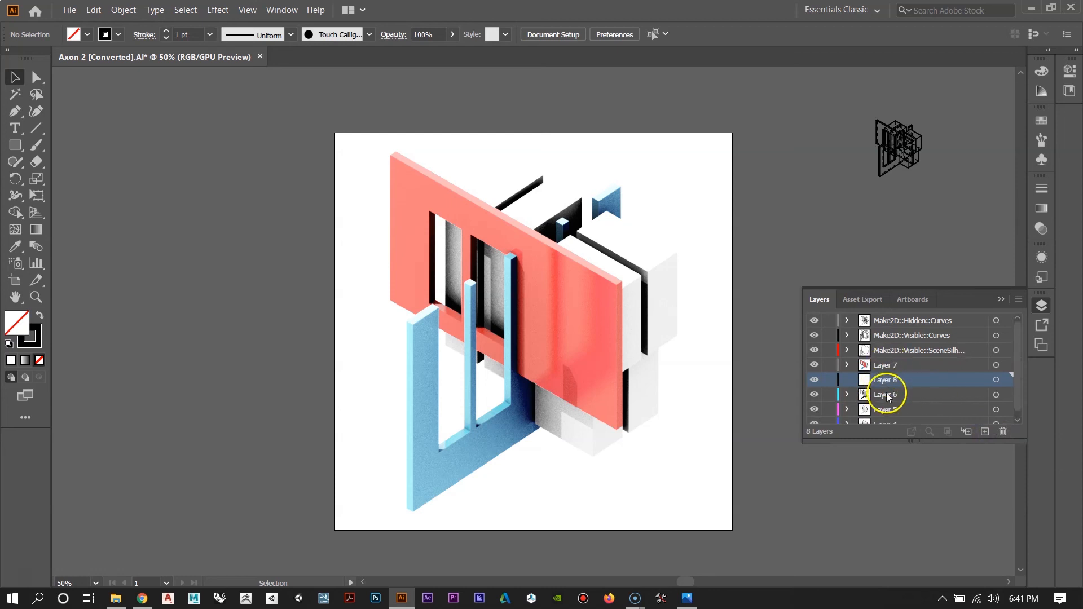
left_click(814, 366)
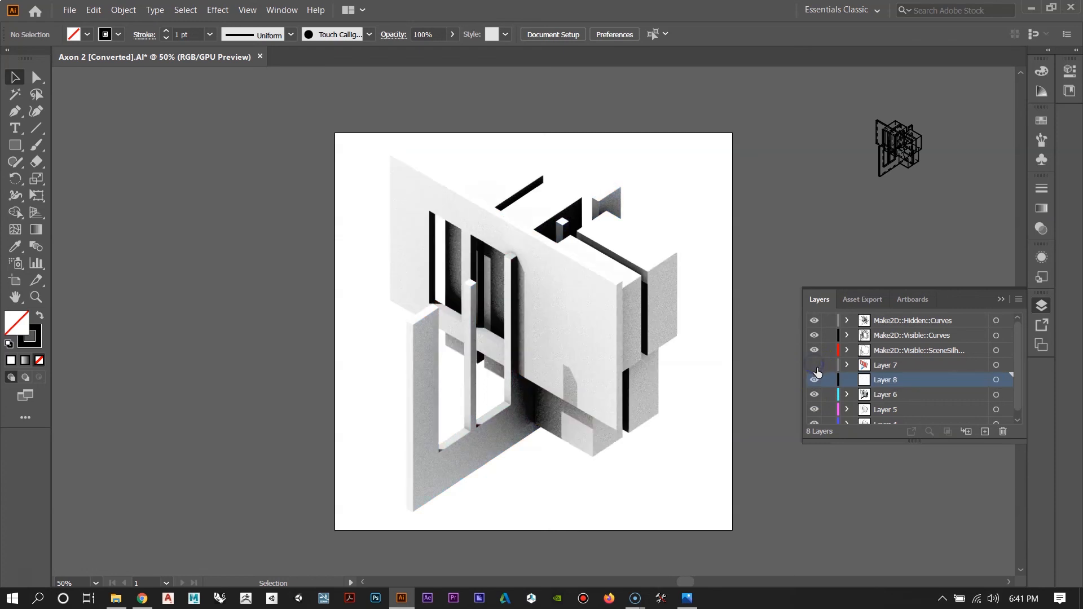
Step: Duplicate the Layer 6 shadow render in place
left_click(604, 266)
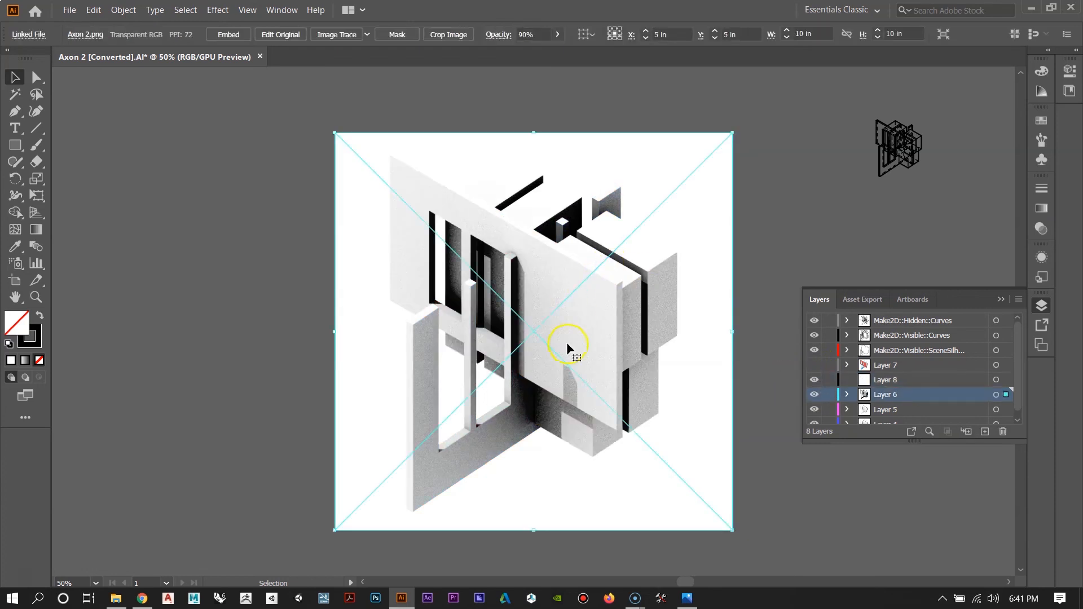
left_click(92, 11)
left_click(107, 69)
left_click(94, 10)
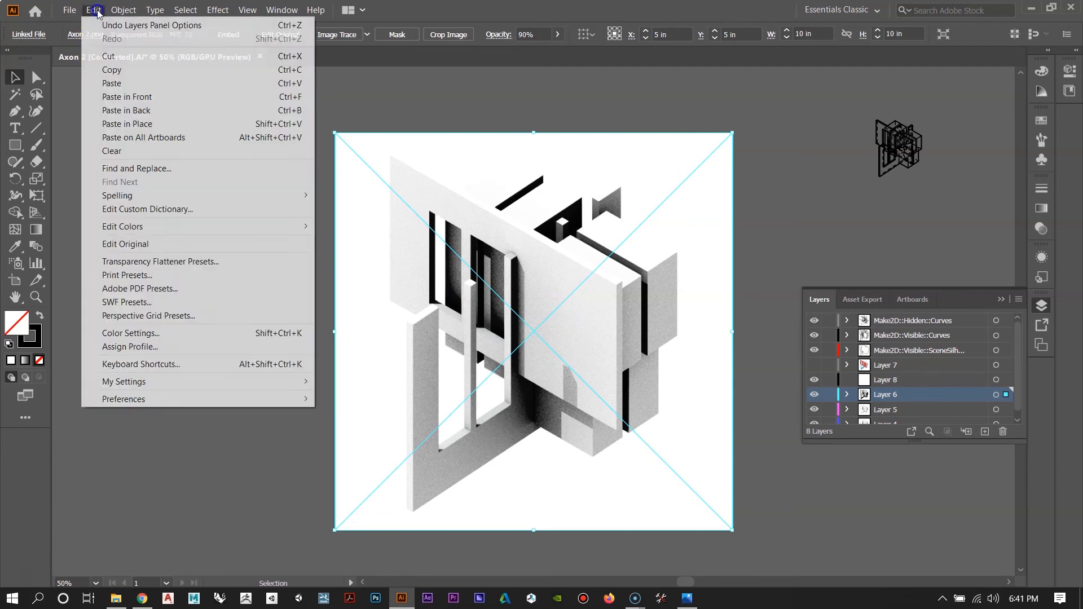
left_click(116, 124)
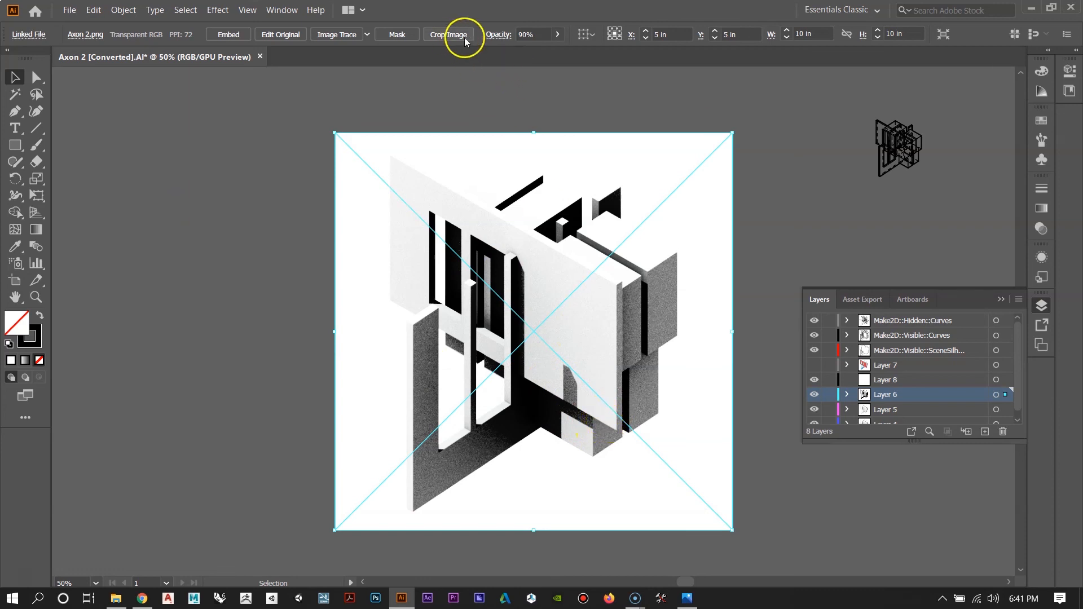
Step: Set the duplicated shadow render to Normal blending and lower its opacity to 30%
left_click(486, 37)
left_click(385, 58)
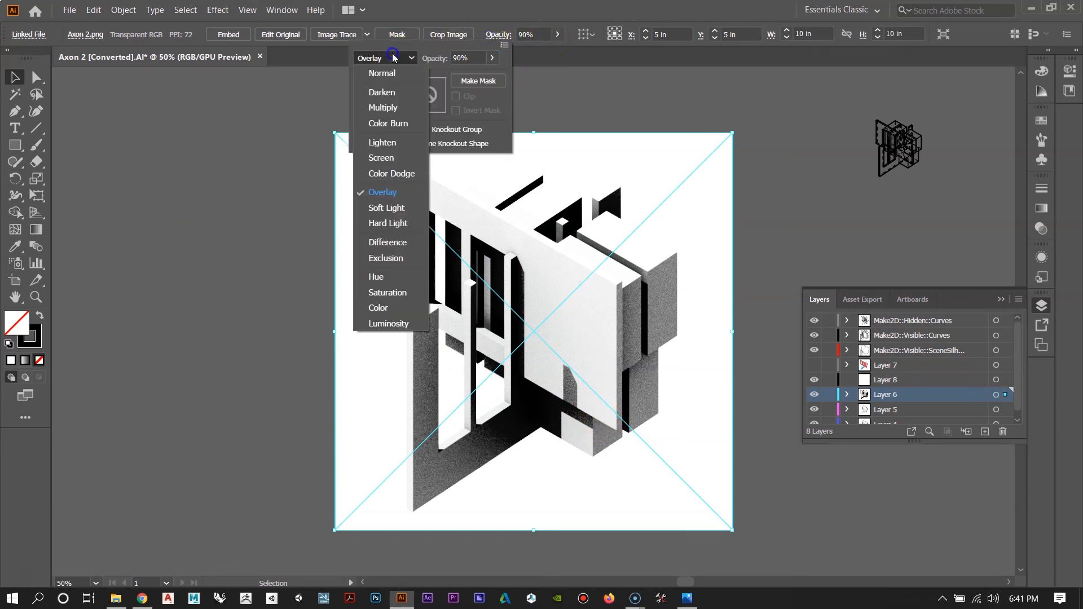
left_click(384, 73)
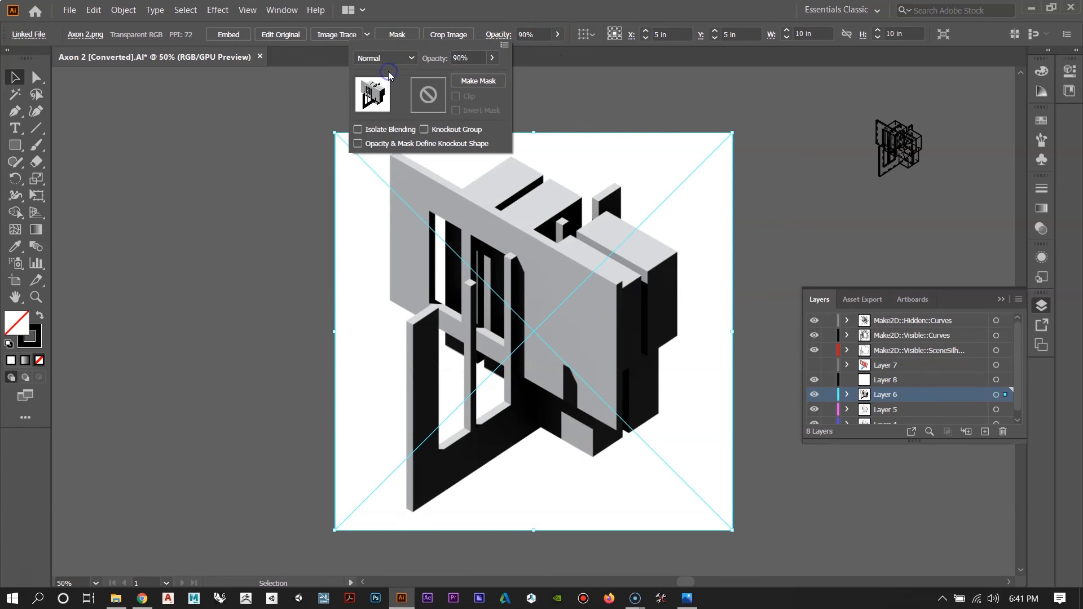
left_click(557, 34)
left_click_drag(552, 52, 520, 59)
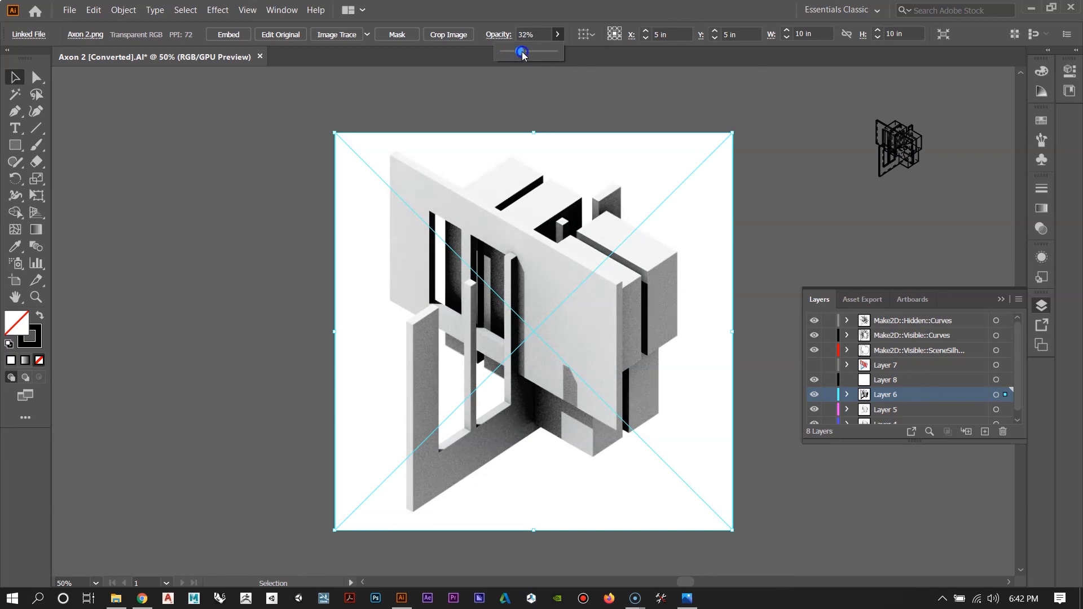
left_click_drag(522, 54, 518, 54)
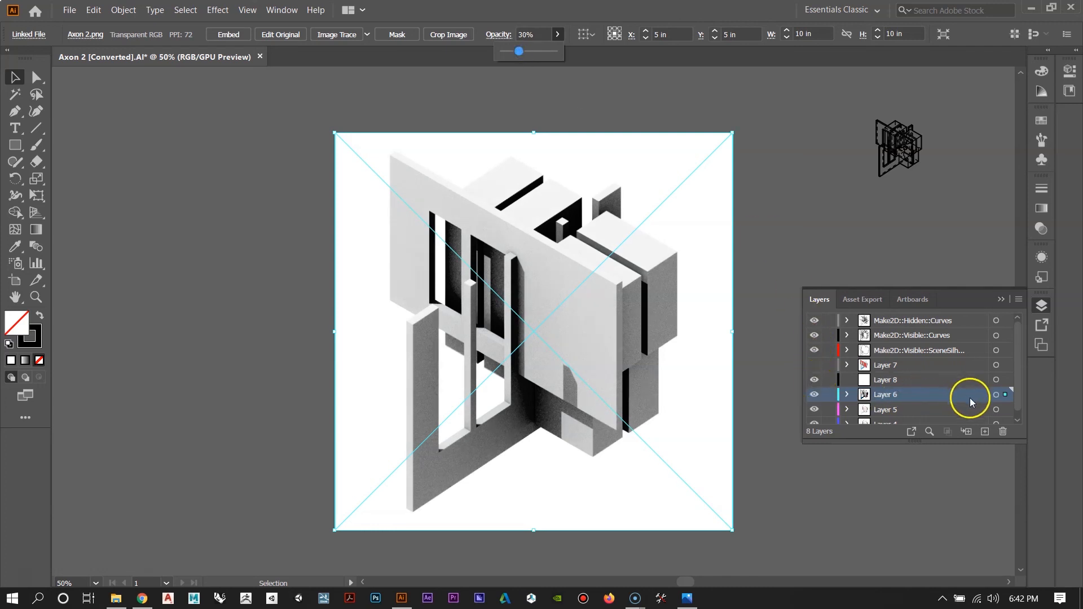
Step: Move the duplicated shadow render onto Layer 8 and toggle that layer's visibility to compare its effect
left_click(1006, 394)
left_click_drag(1006, 386, 1006, 387)
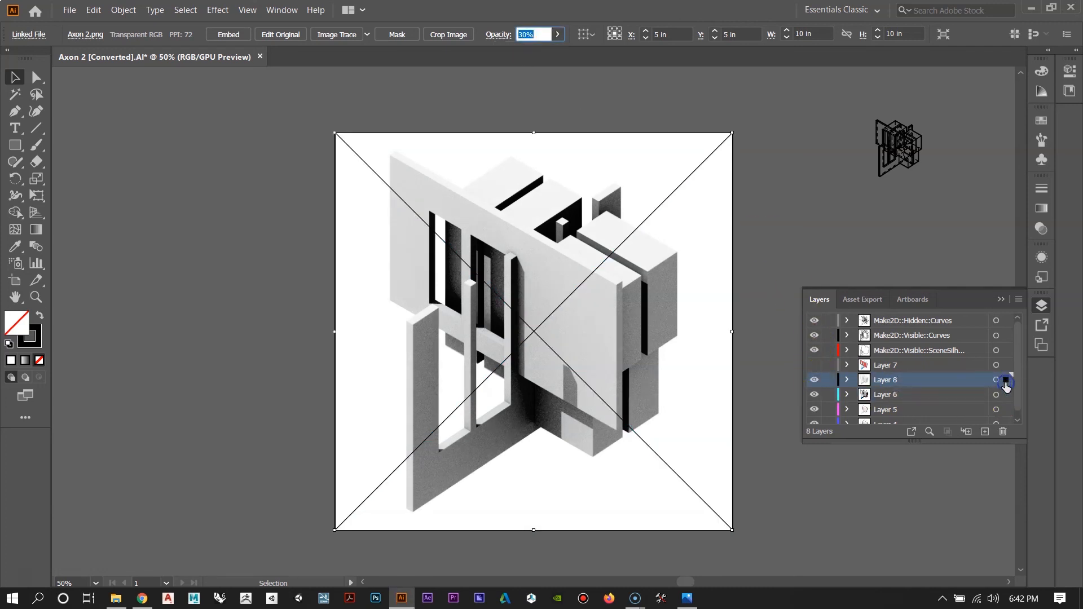
left_click(813, 379)
left_click(814, 379)
left_click(814, 380)
left_click(813, 380)
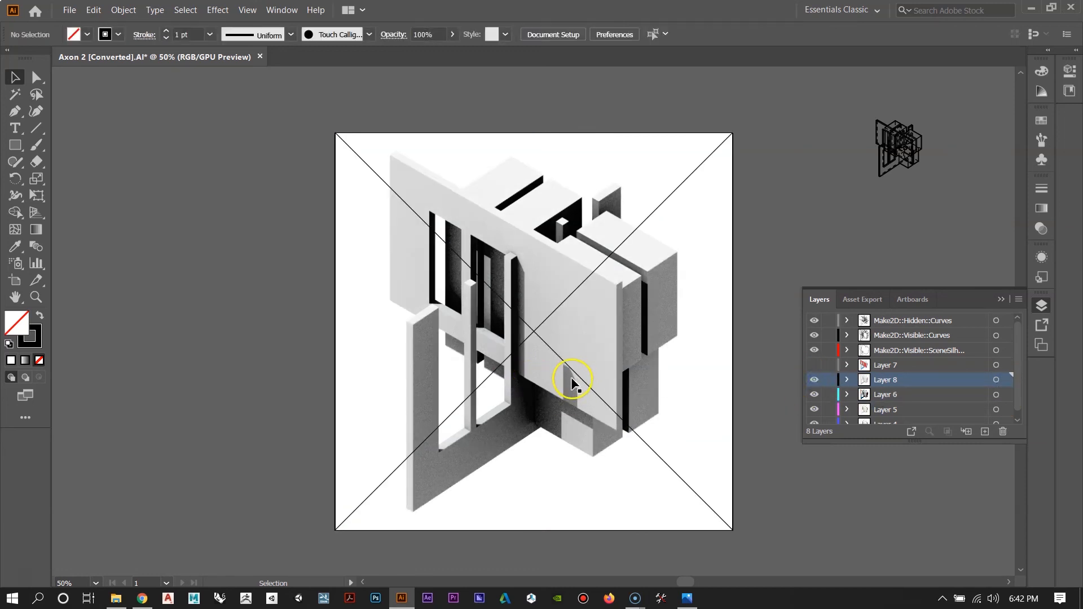
left_click(814, 379)
left_click(813, 380)
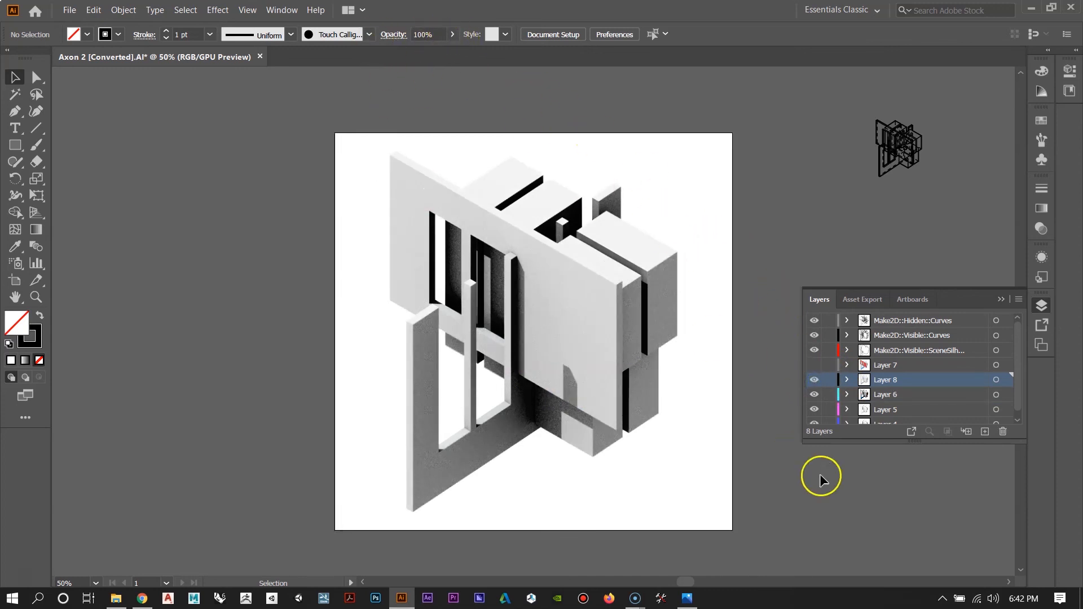
Step: Set the opacity of the shadow render on Layer 8 to 15%, deselect it and show Layer 7 again
left_click(393, 35)
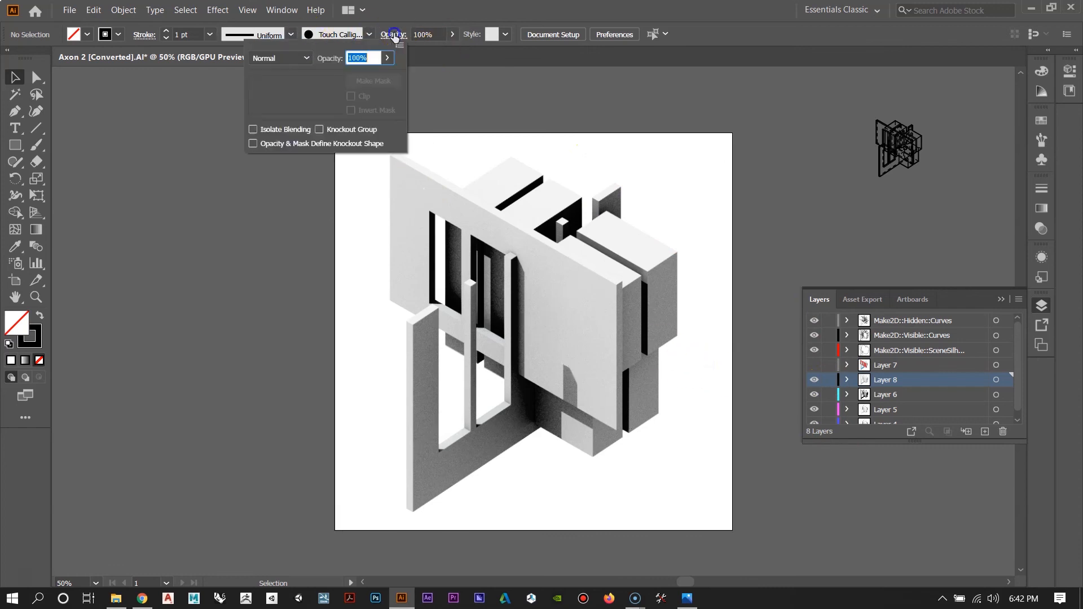
left_click(775, 213)
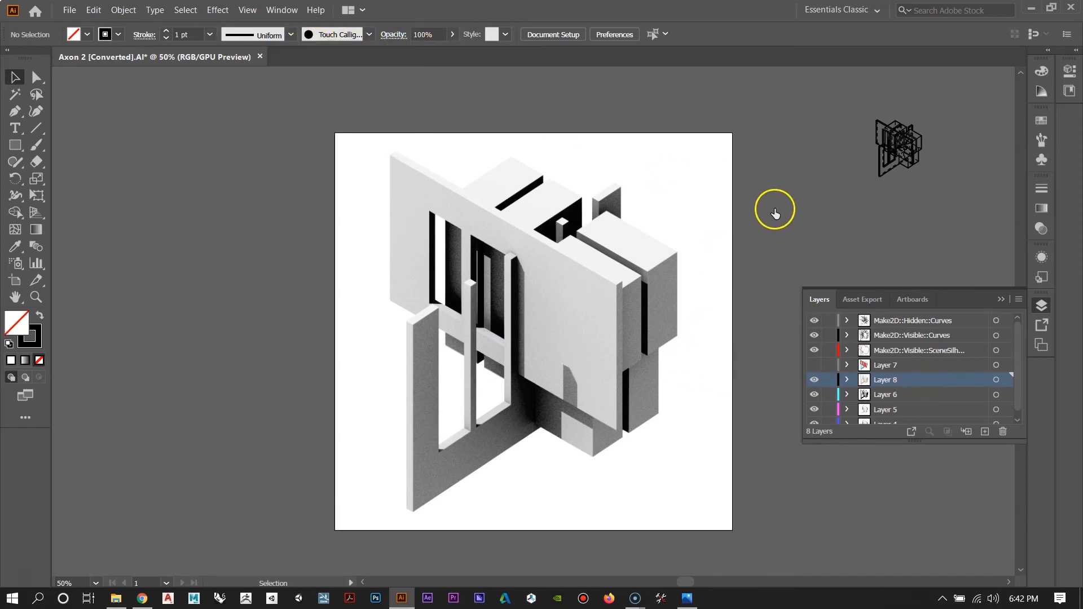
left_click(616, 261)
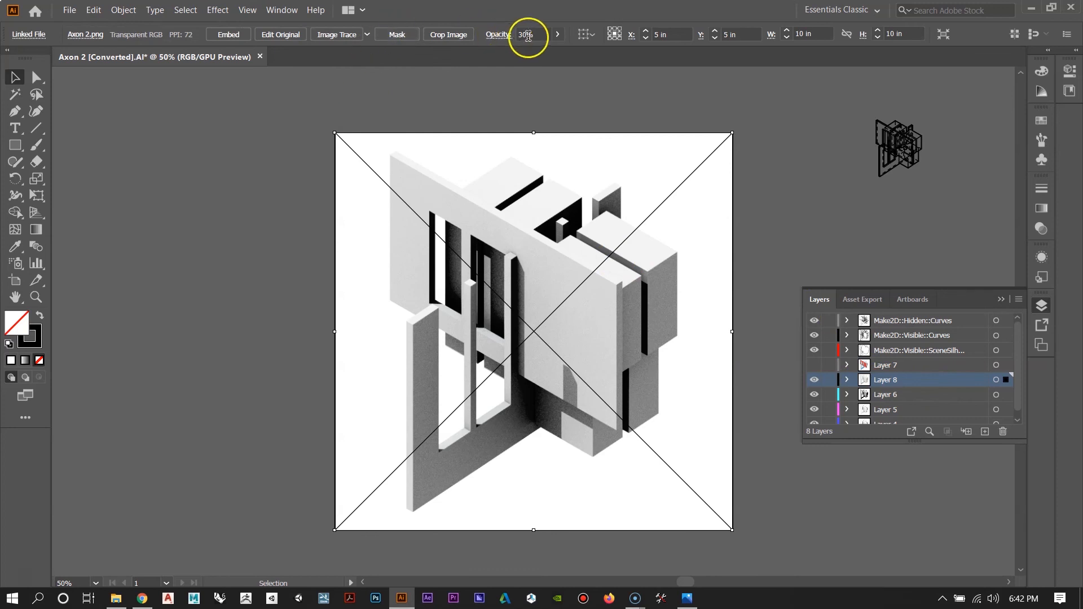
left_click(557, 35)
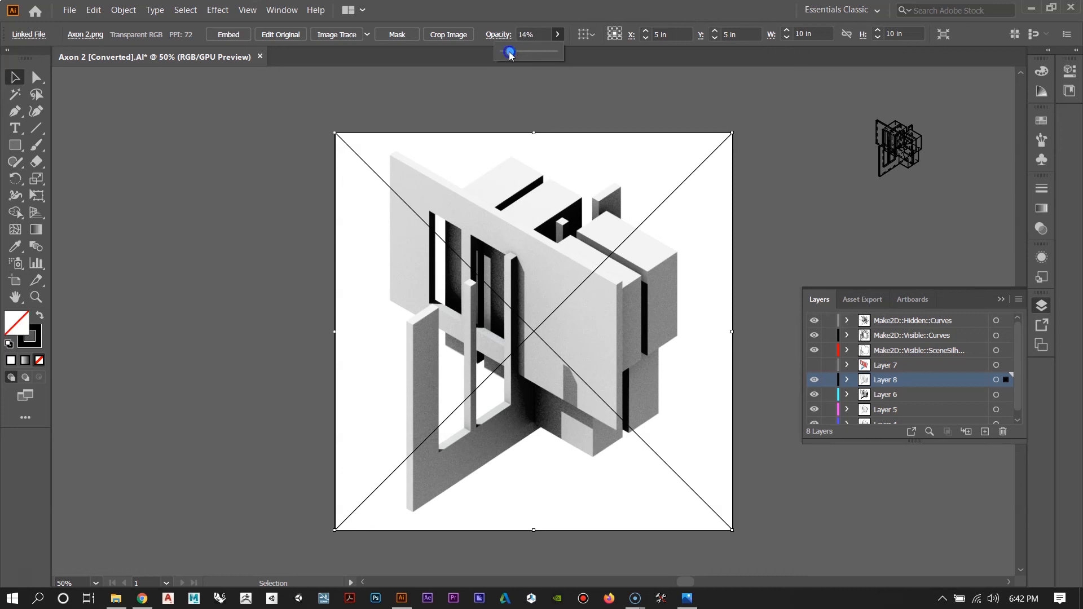
left_click(532, 35)
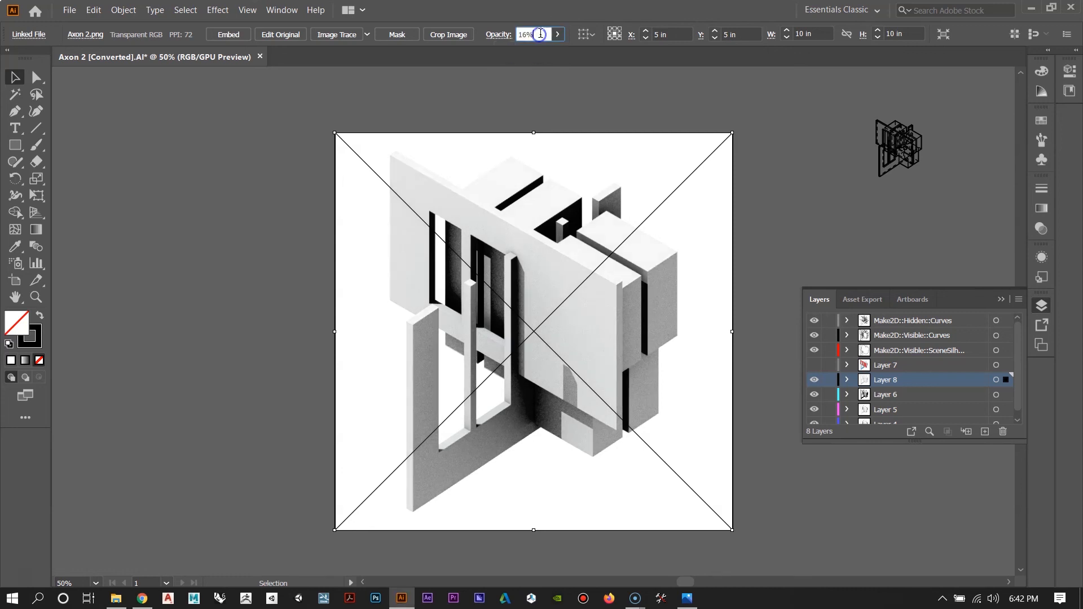
type("15")
key("Return")
left_click(812, 207)
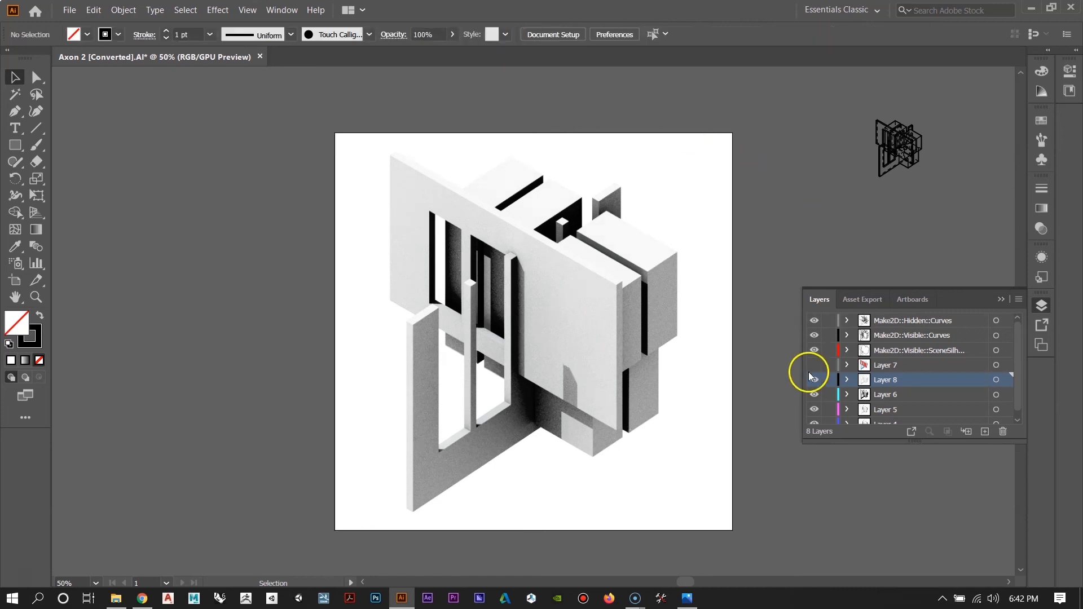
left_click(814, 365)
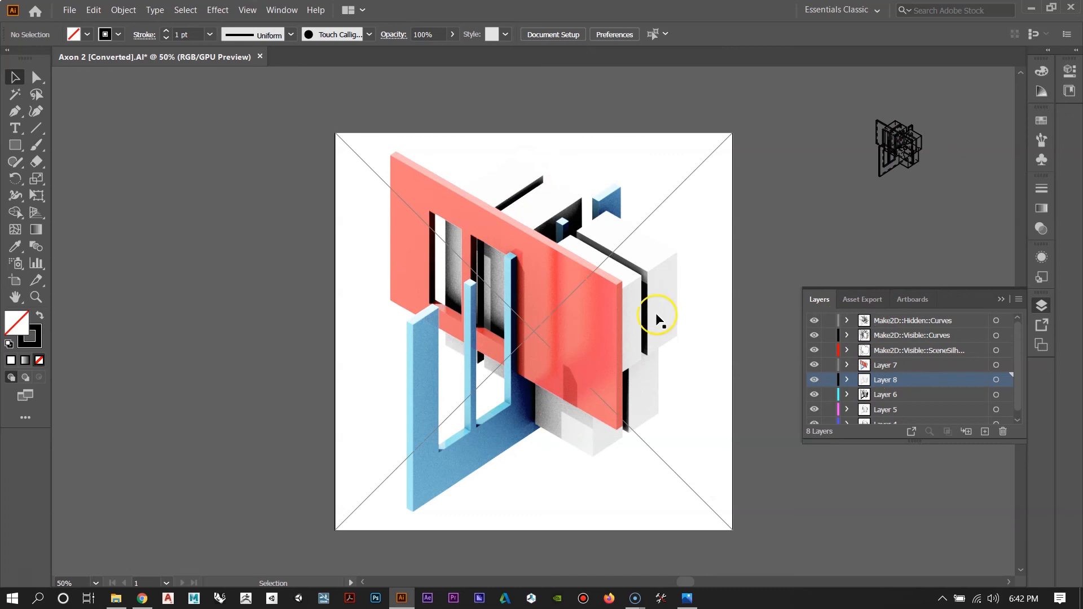
Step: Lock the render layers, Layer 4 through Layer 8
scroll(938, 380, "down", 1)
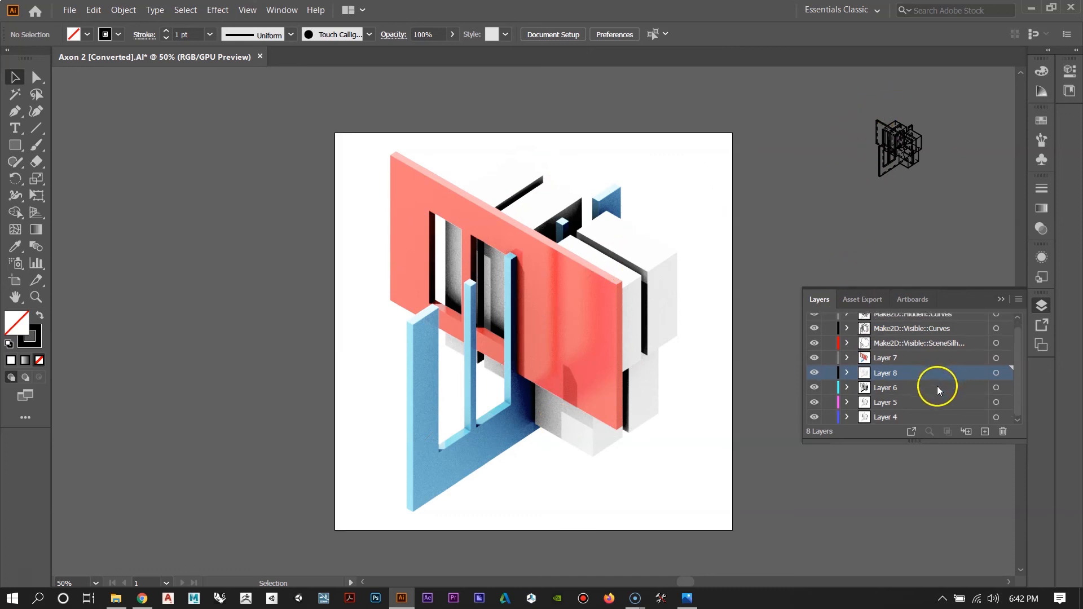
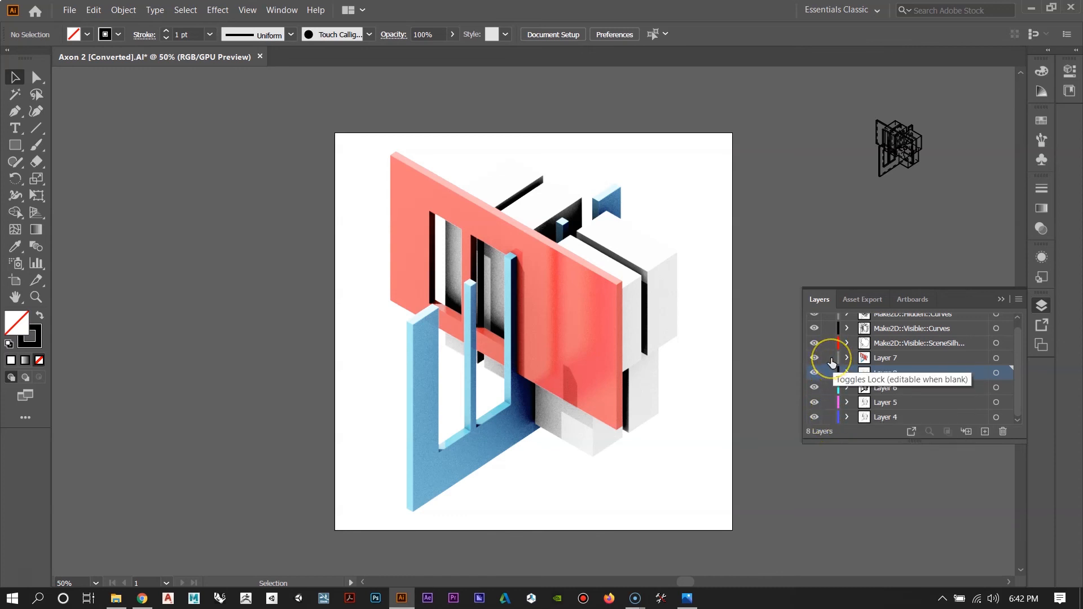
left_click(830, 359)
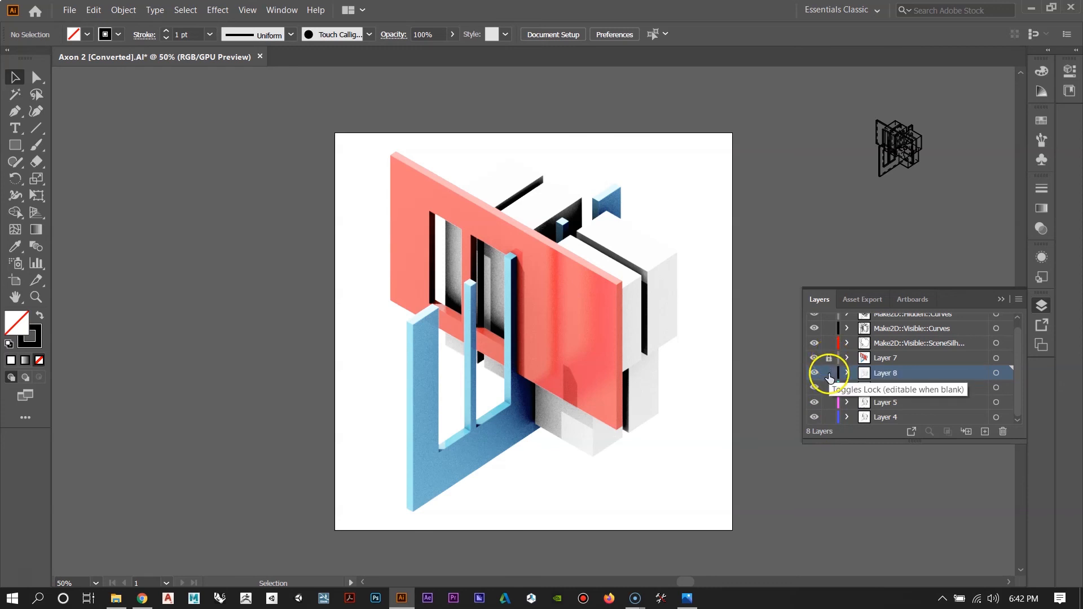
left_click(828, 373)
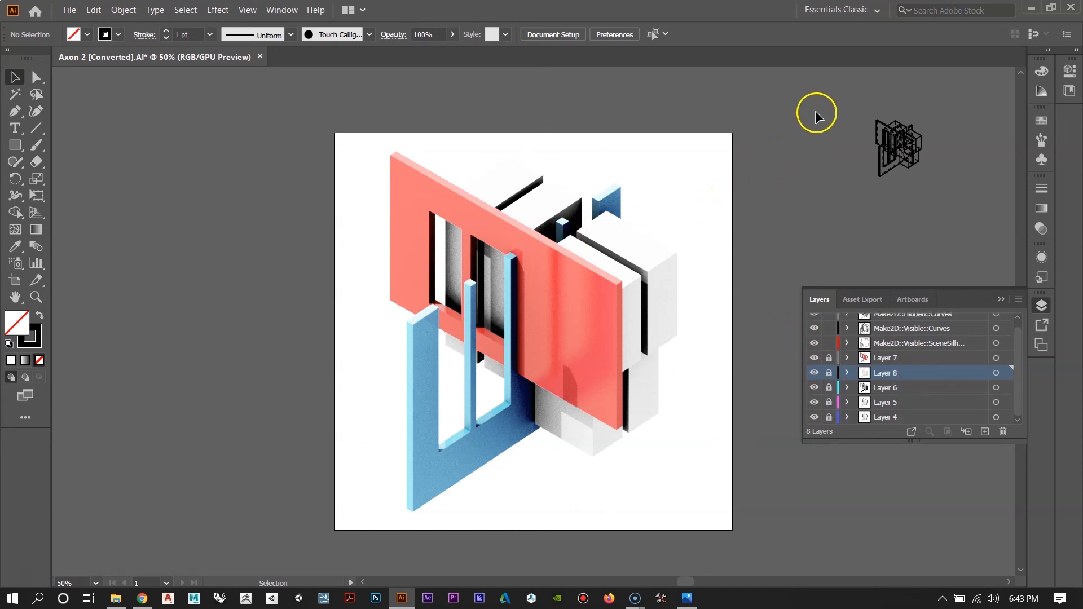
Step: Select all the Make2D linework, move it to the color render's upper-left corner and scale it up to roughly match the render
scroll(899, 389, "up", 1)
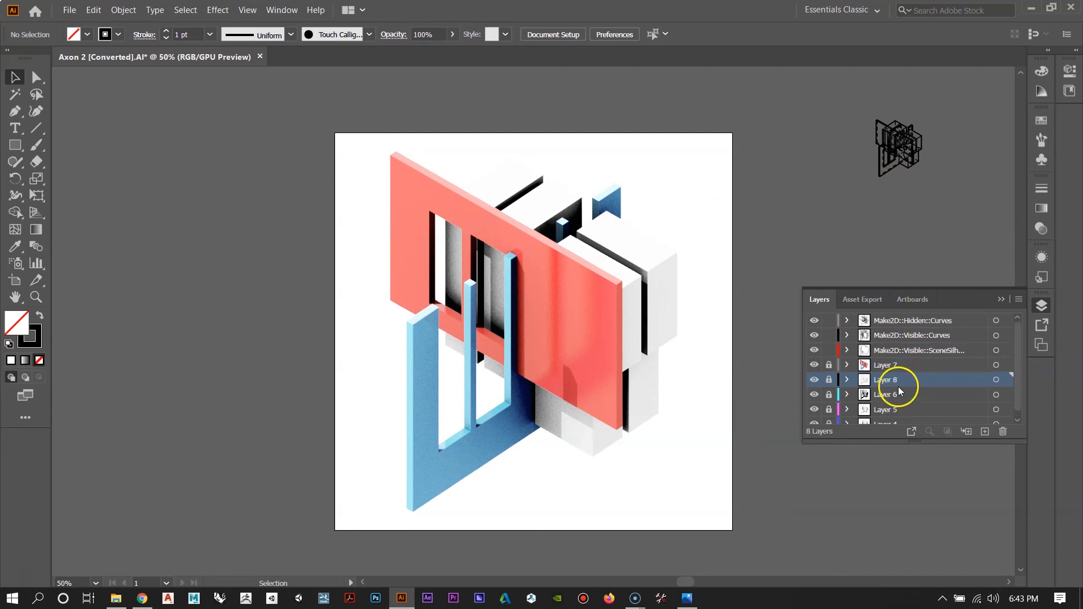
key("ctrl+a")
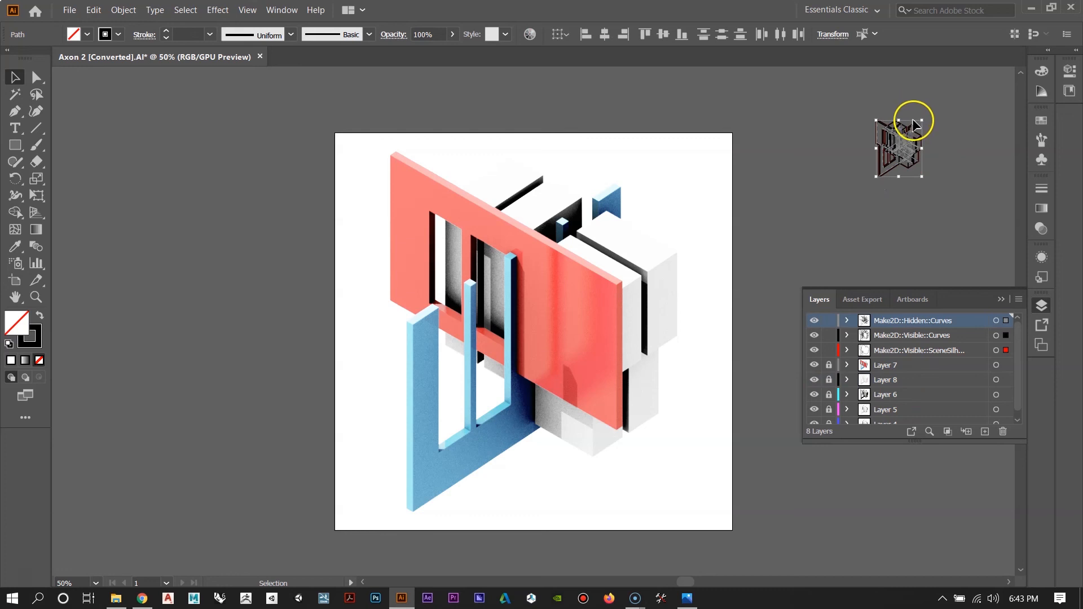
left_click_drag(898, 141, 804, 190)
left_click_drag(899, 148, 415, 183)
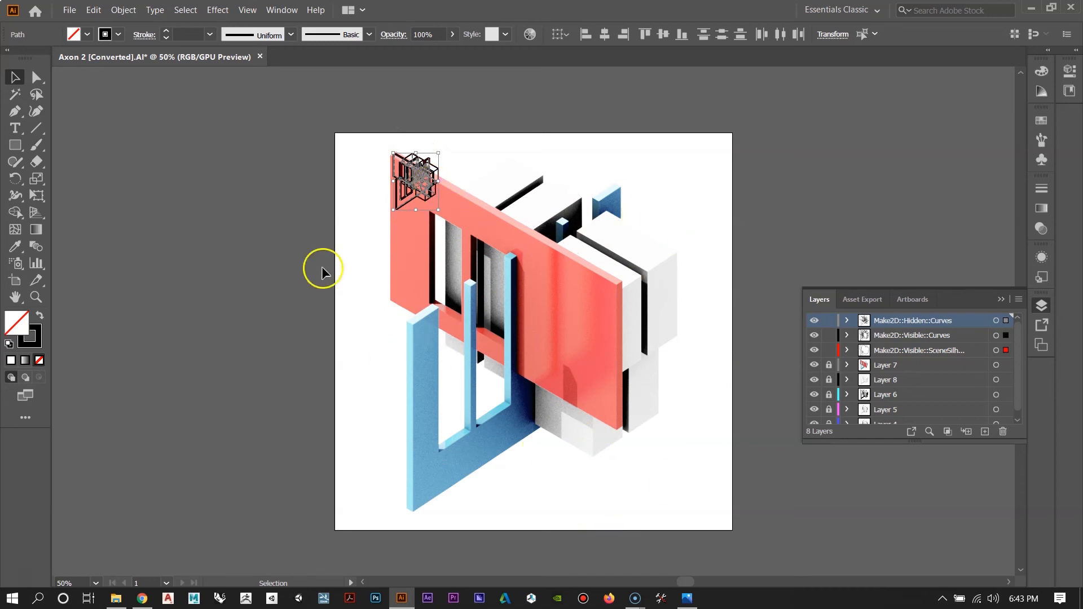
left_click_drag(438, 210, 873, 516)
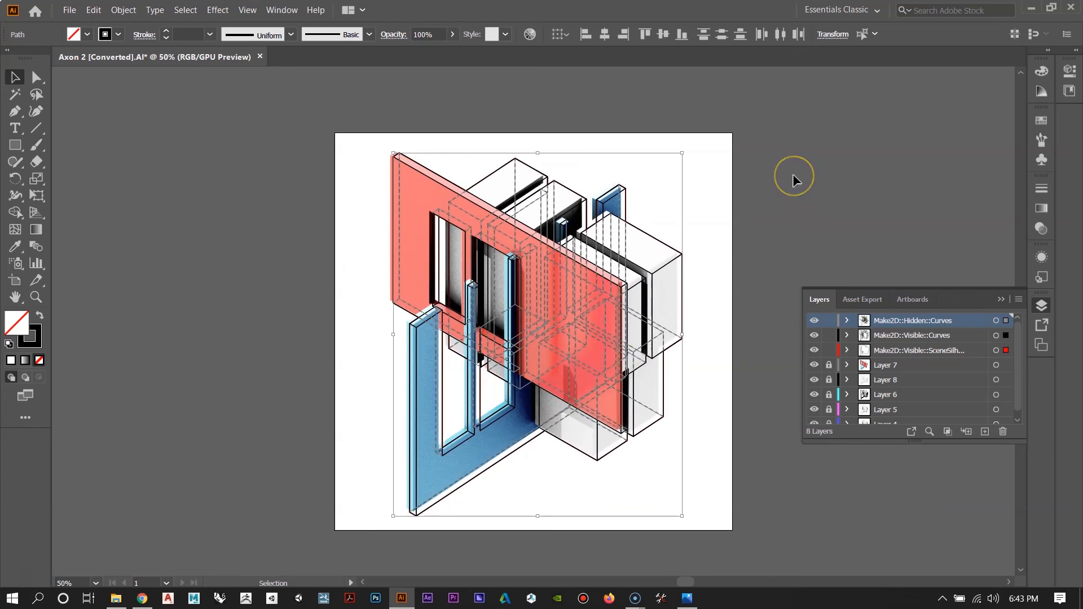
Step: Nudge the selected Make2D linework left and up so its edges line up with the color render
key("Left")
key("Left")
key("Left")
key("Left")
key("Left")
key("Left")
key("Left")
key("Left")
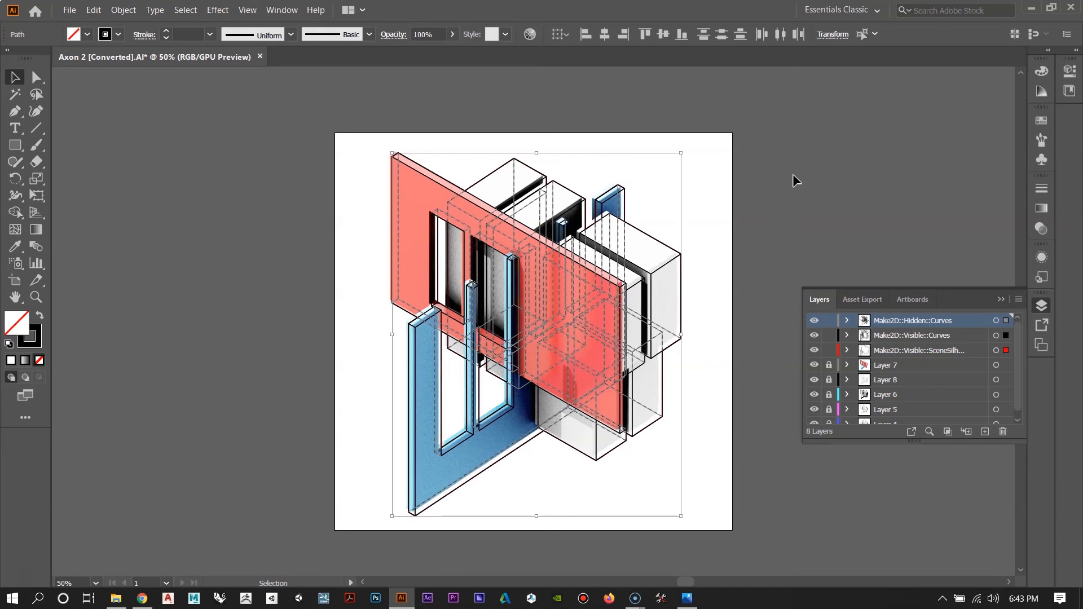
key("Up")
key("Up")
key("Up")
key("Up")
key("Up")
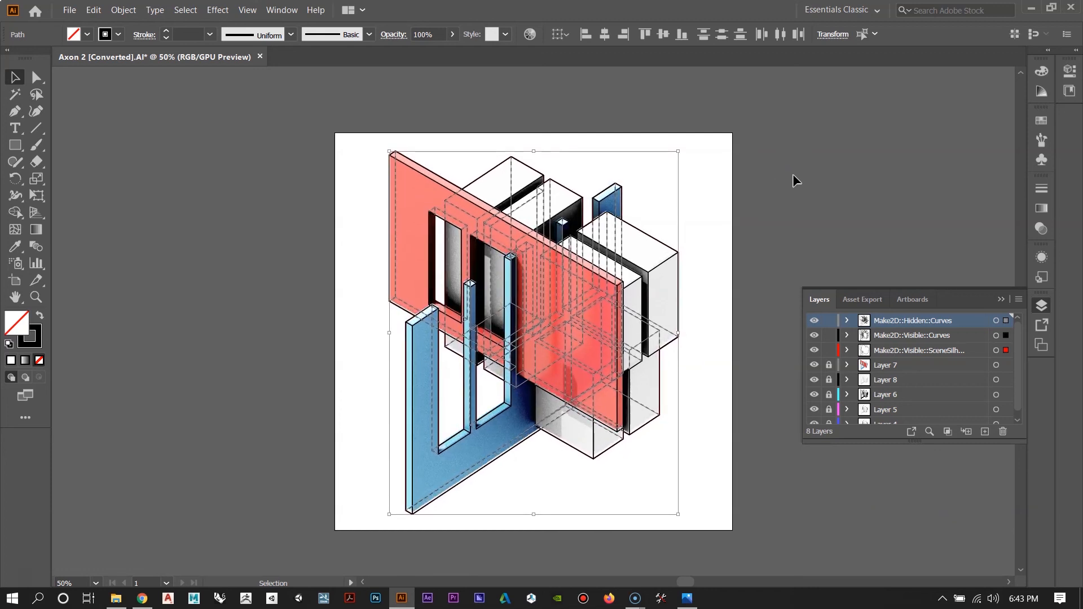
key("Up")
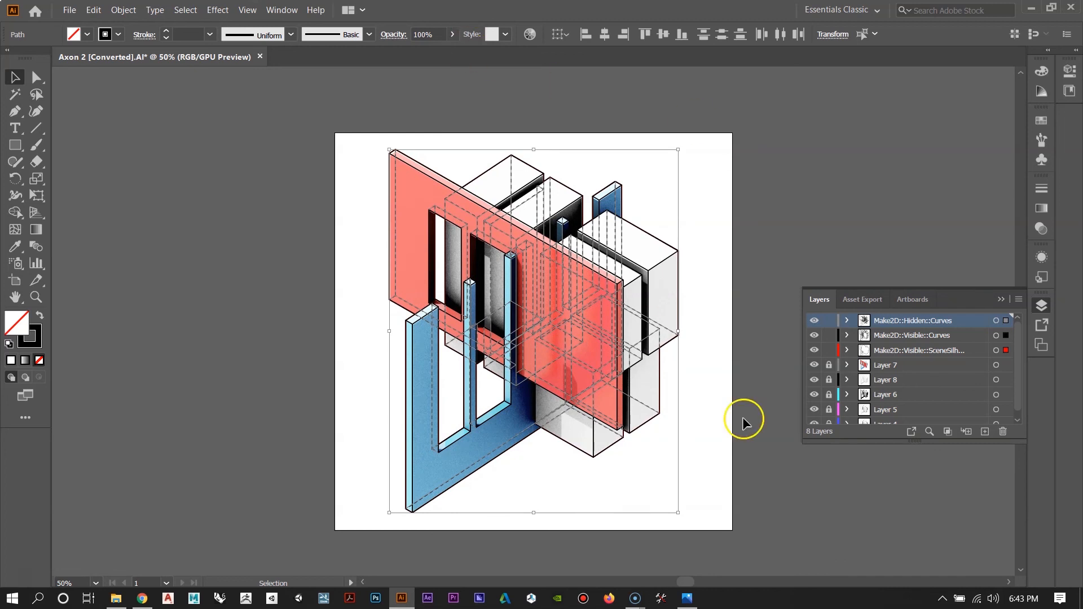
Step: Check the linework against the render's edges up close and scale it down slightly from its upper-right corner
key("ctrl+plus")
key("ctrl+plus")
key("ctrl+plus")
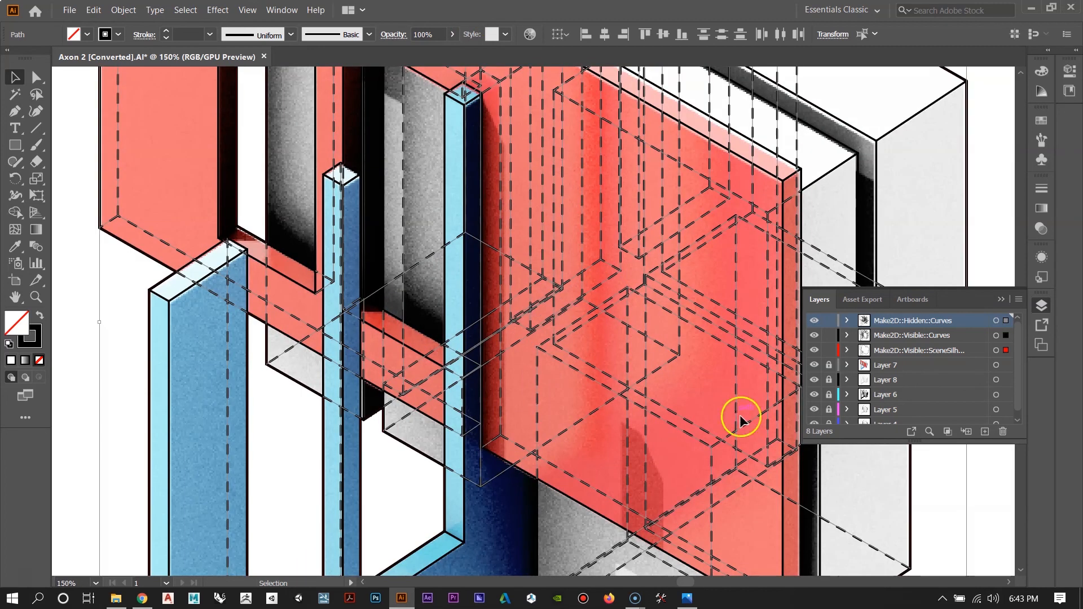
scroll(609, 389, "up", 6)
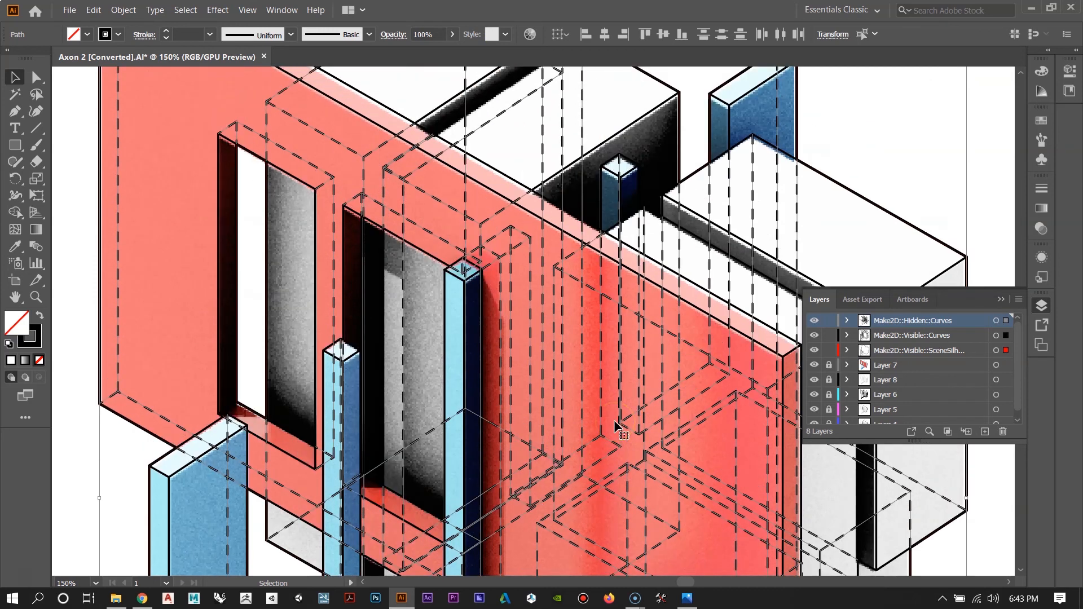
scroll(616, 428, "up", 6)
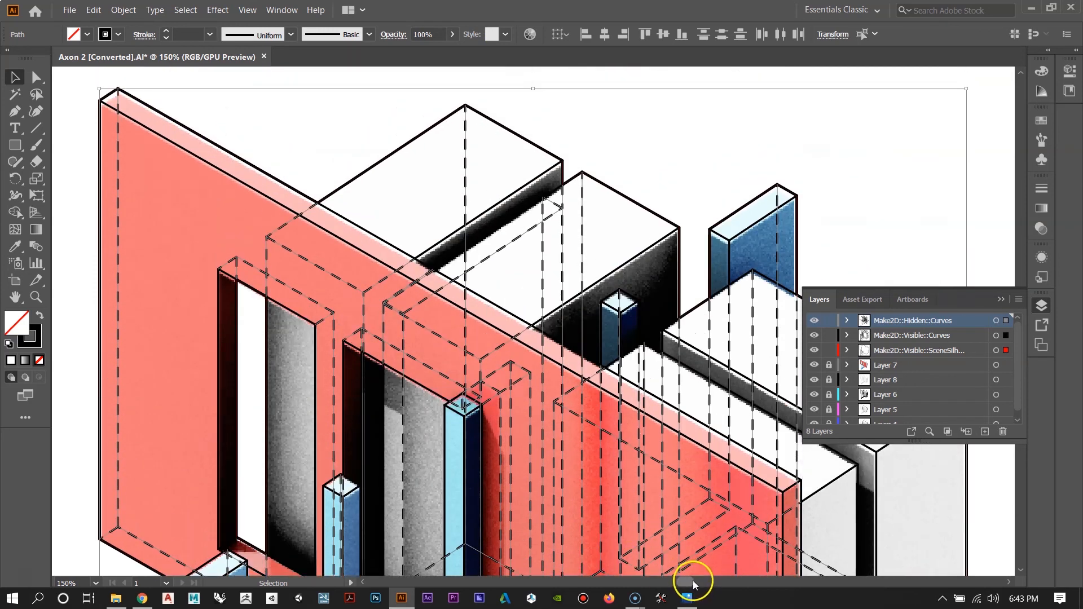
left_click_drag(693, 585, 698, 584)
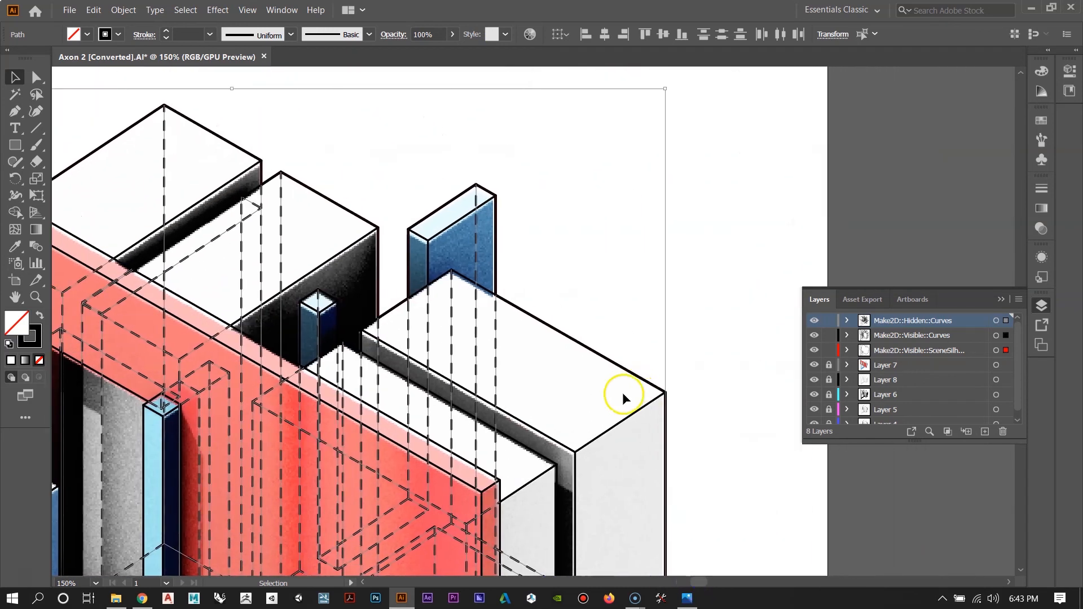
scroll(622, 395, "down", 2)
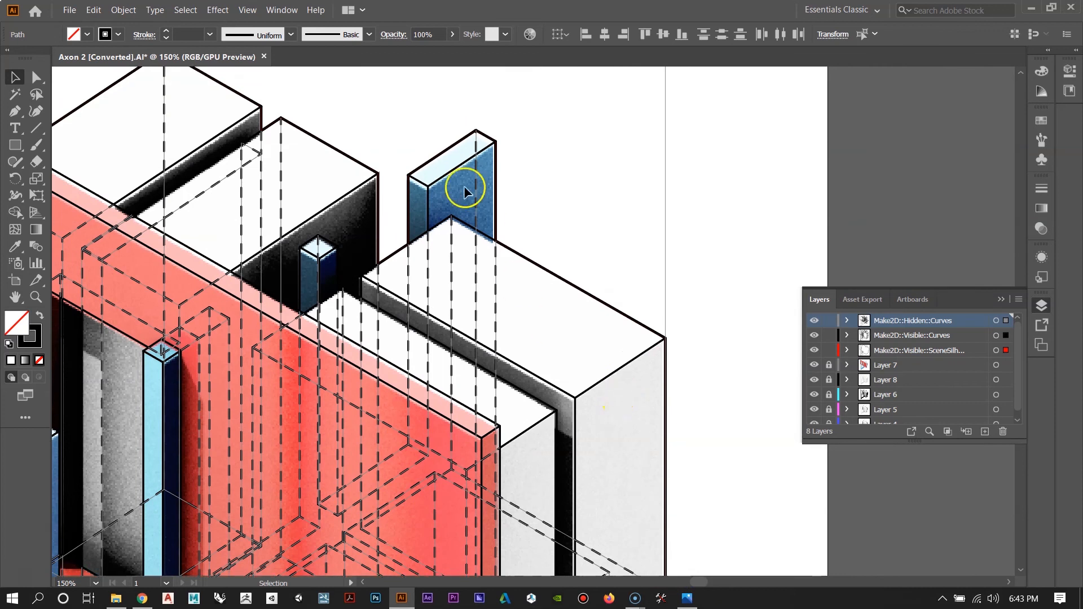
scroll(529, 251, "down", 3)
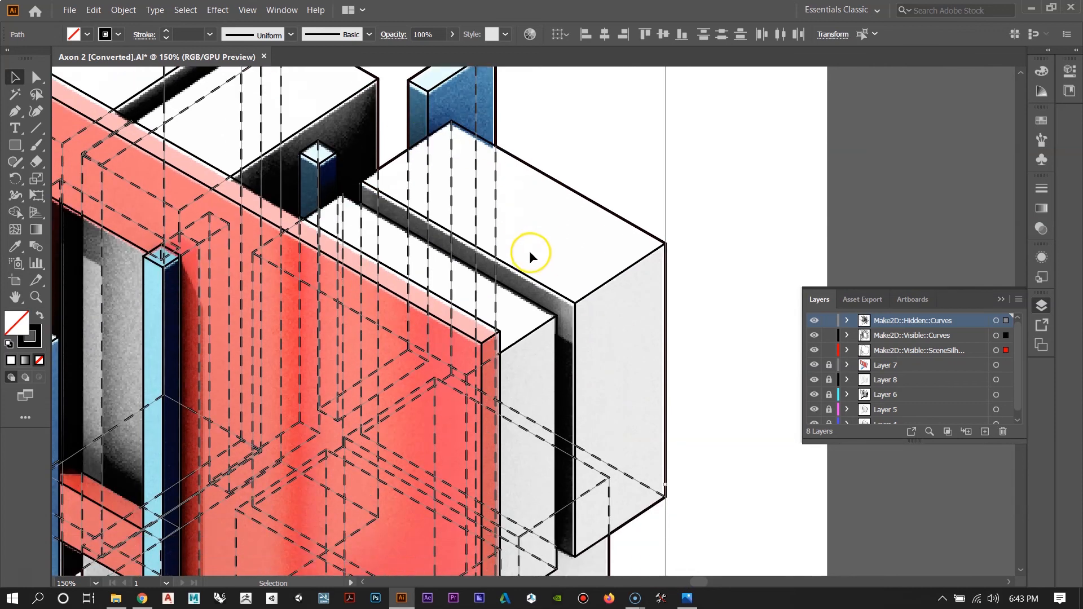
scroll(529, 253, "down", 10)
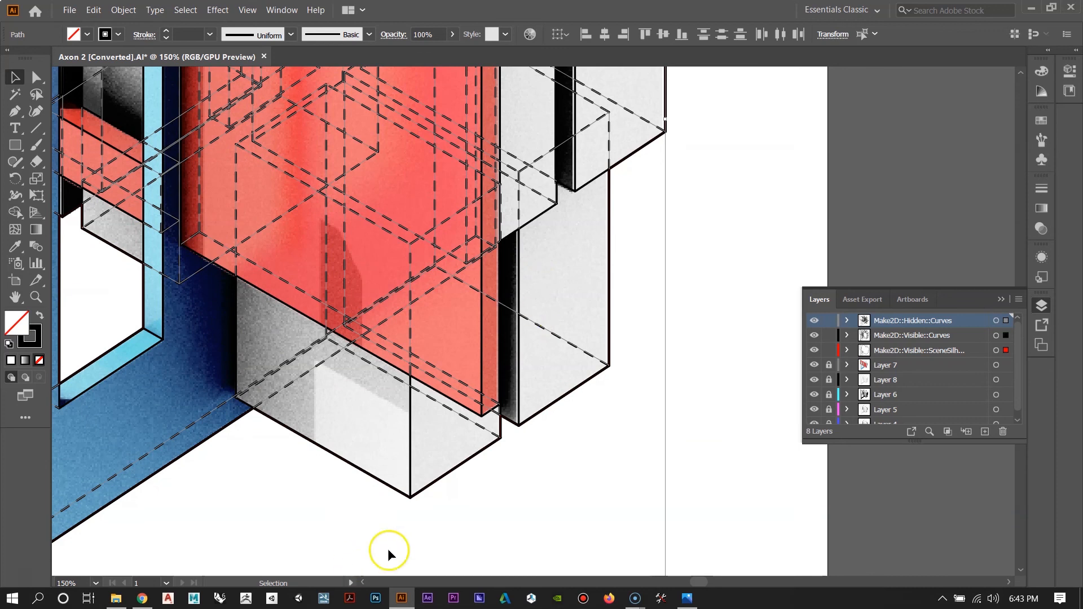
scroll(459, 458, "up", 6)
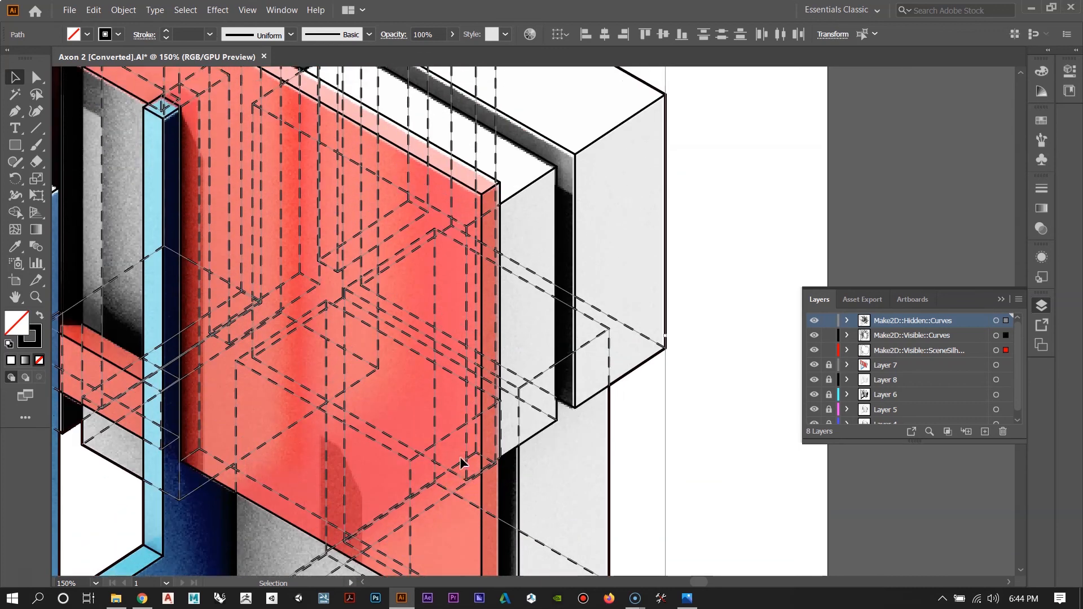
scroll(461, 462, "up", 9)
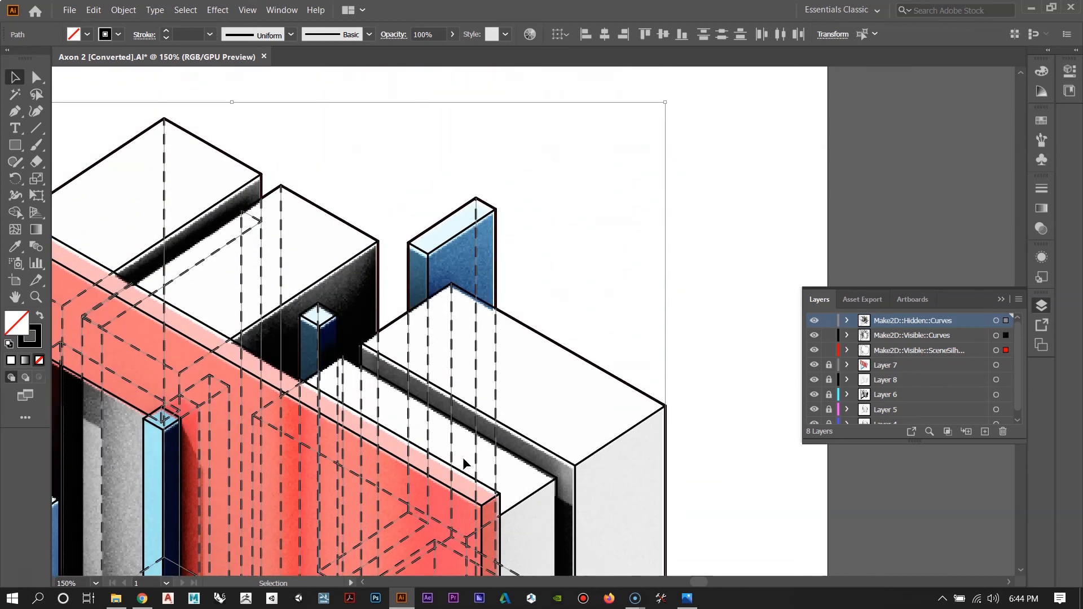
scroll(464, 464, "up", 2)
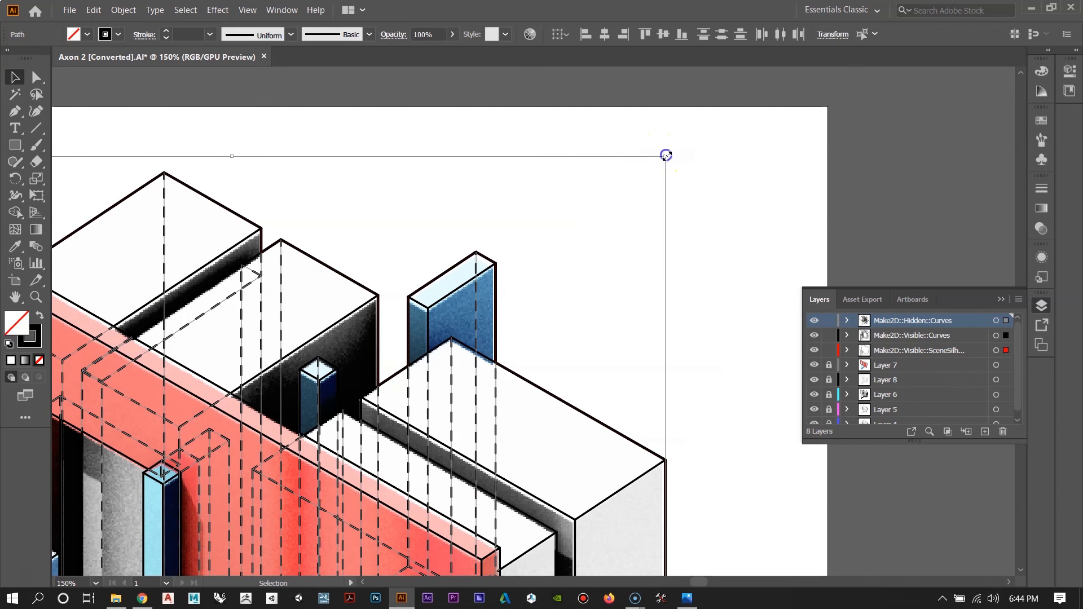
left_click_drag(666, 155, 663, 157)
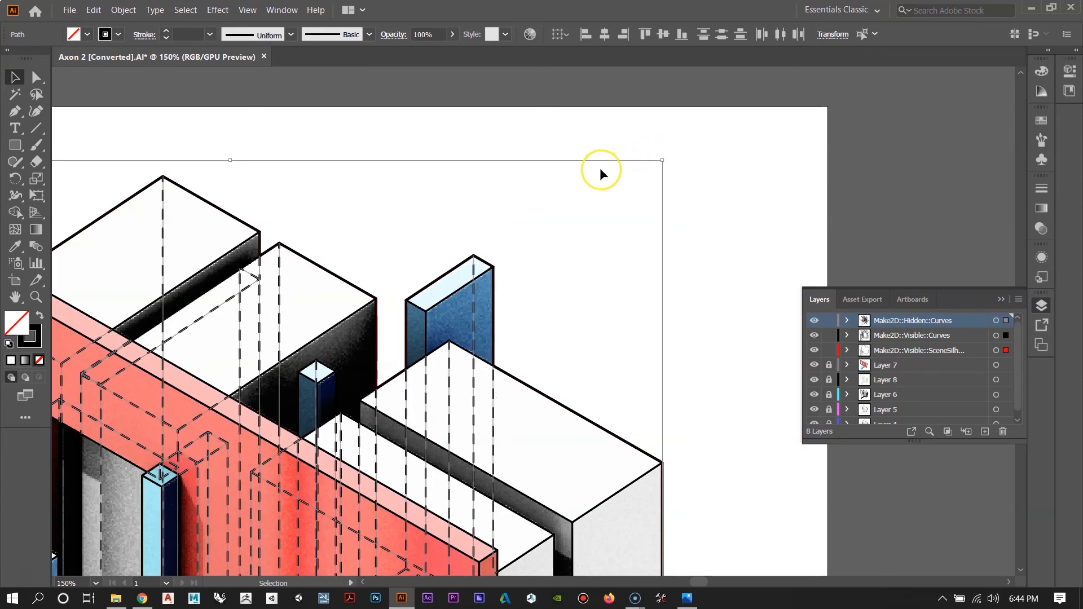
Step: Check the lower and left edges of the walls and nudge the linework one increment to the right
scroll(600, 172, "down", 10)
scroll(600, 168, "down", 12)
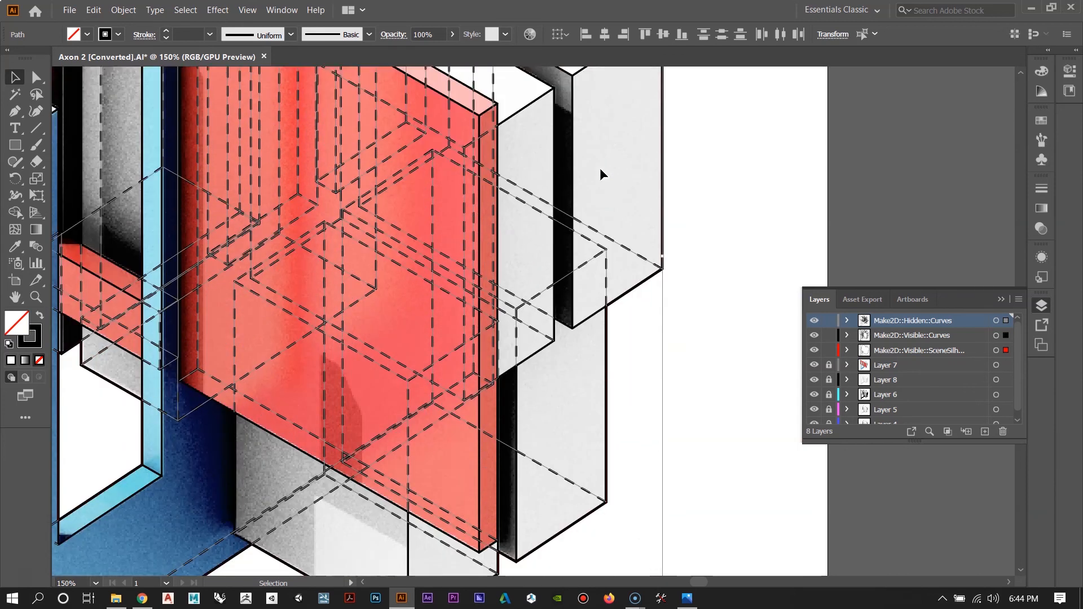
left_click_drag(697, 580, 681, 582)
scroll(398, 386, "up", 2)
scroll(397, 387, "up", 5)
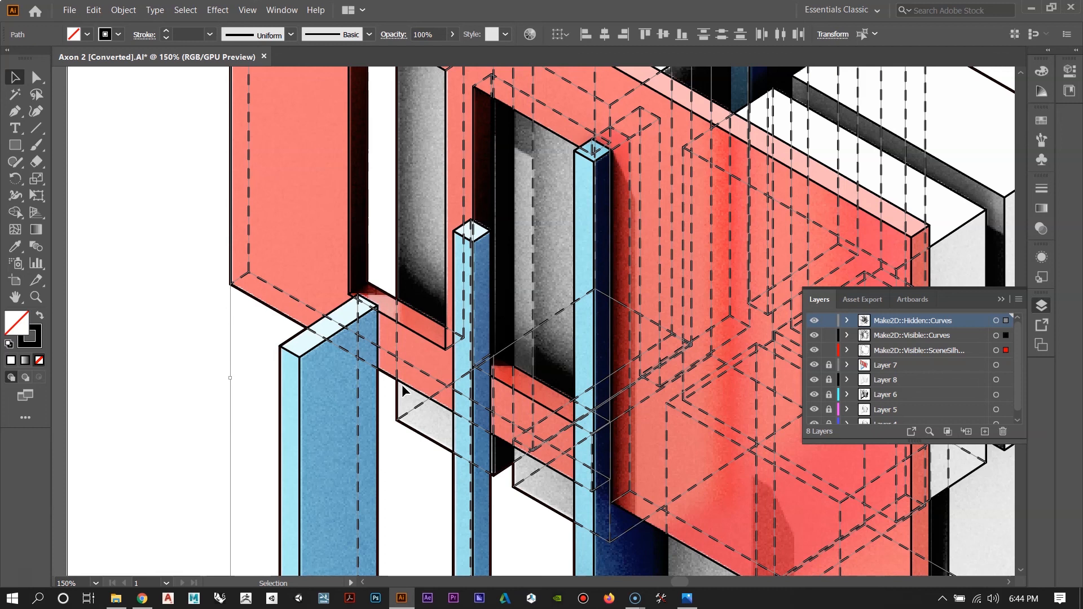
key("Right")
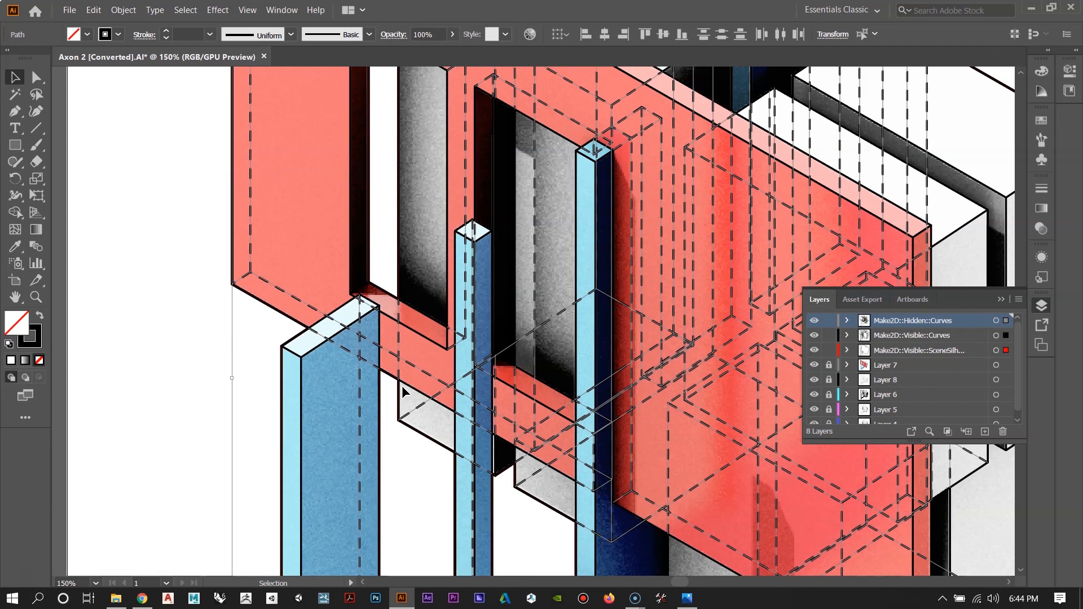
Step: Compare the linework with the render from the blue wall's base to the upper blocks and shrink it marginally again
scroll(403, 389, "up", 6)
scroll(402, 386, "up", 1)
scroll(414, 299, "down", 7)
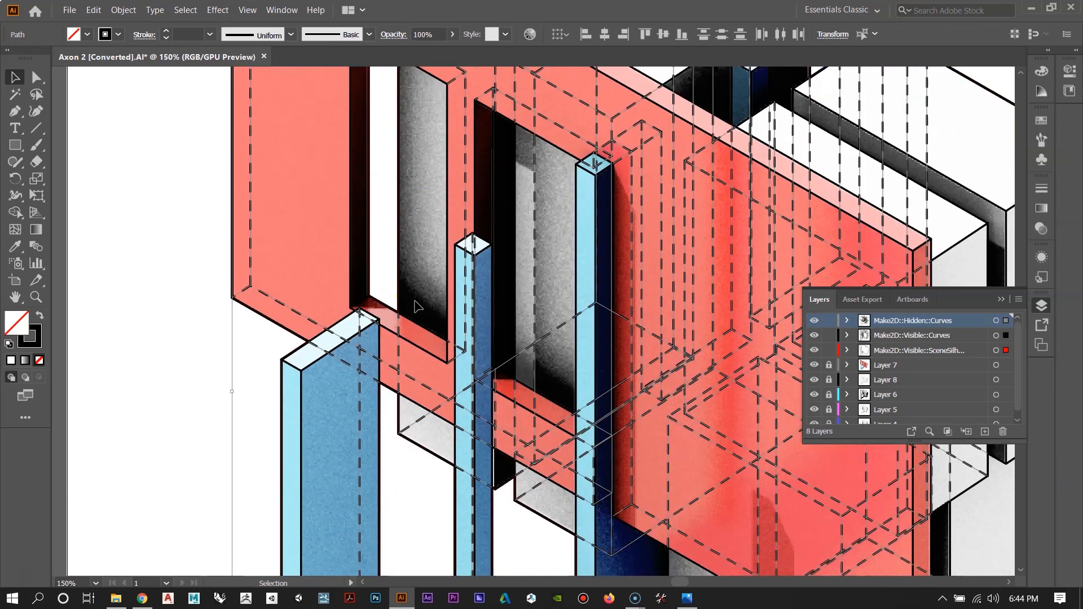
scroll(418, 306, "down", 12)
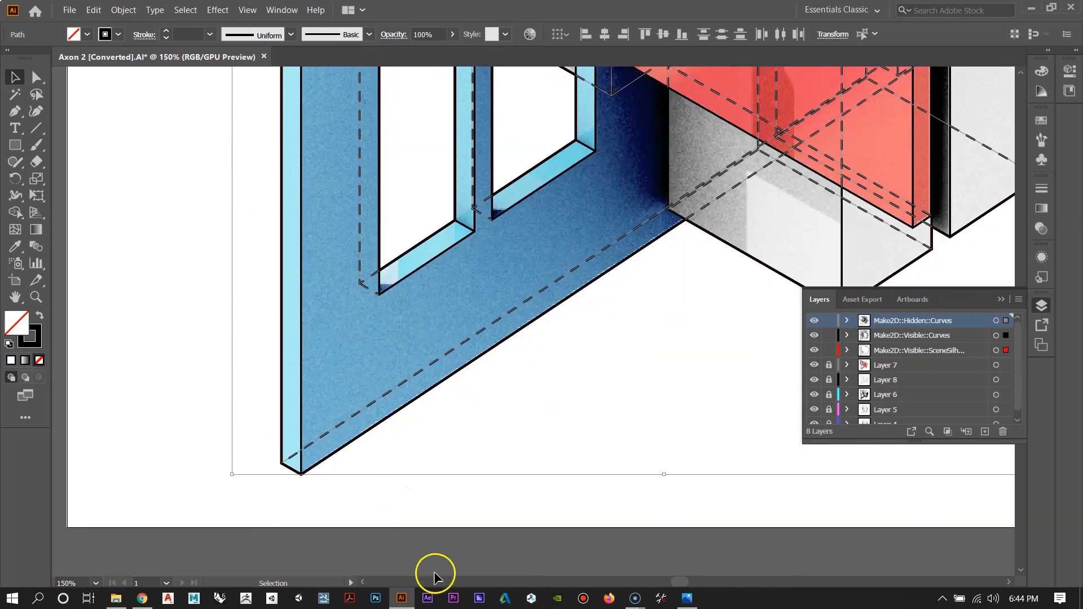
left_click_drag(677, 582, 699, 532)
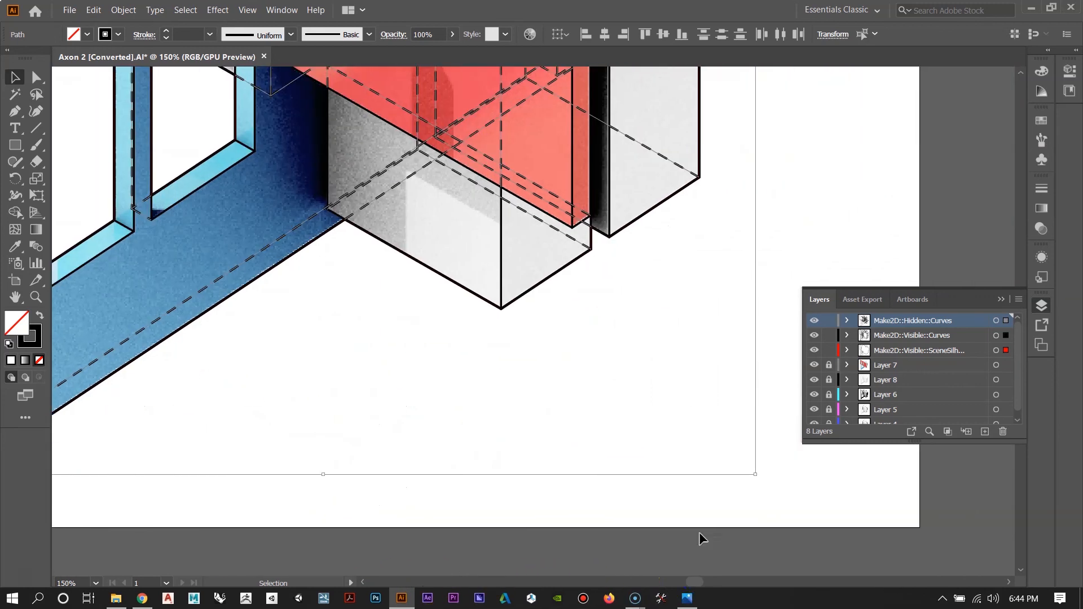
scroll(695, 370, "up", 6)
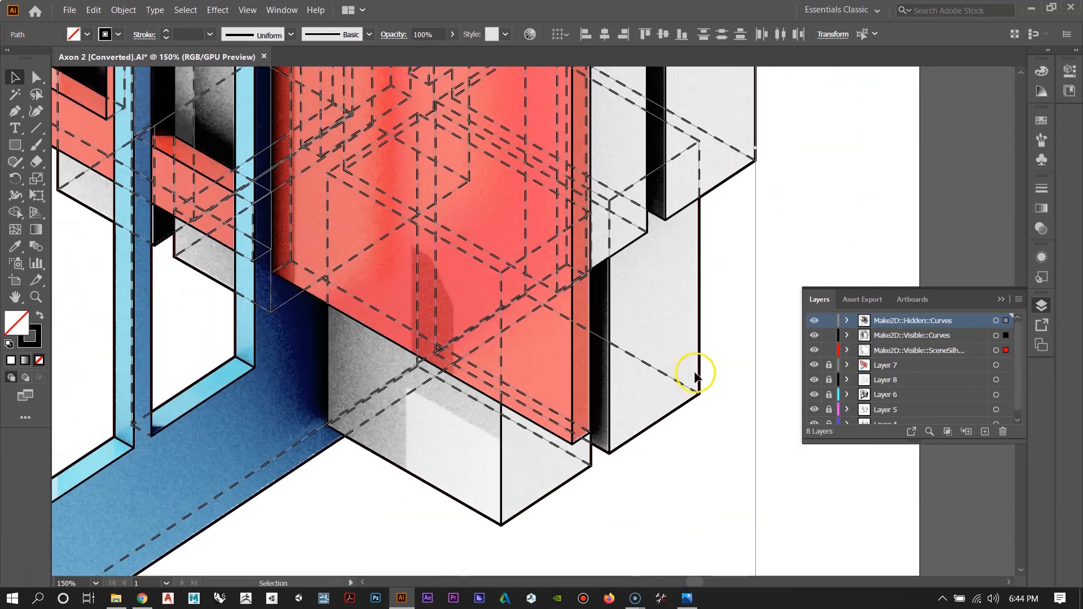
scroll(695, 373, "up", 9)
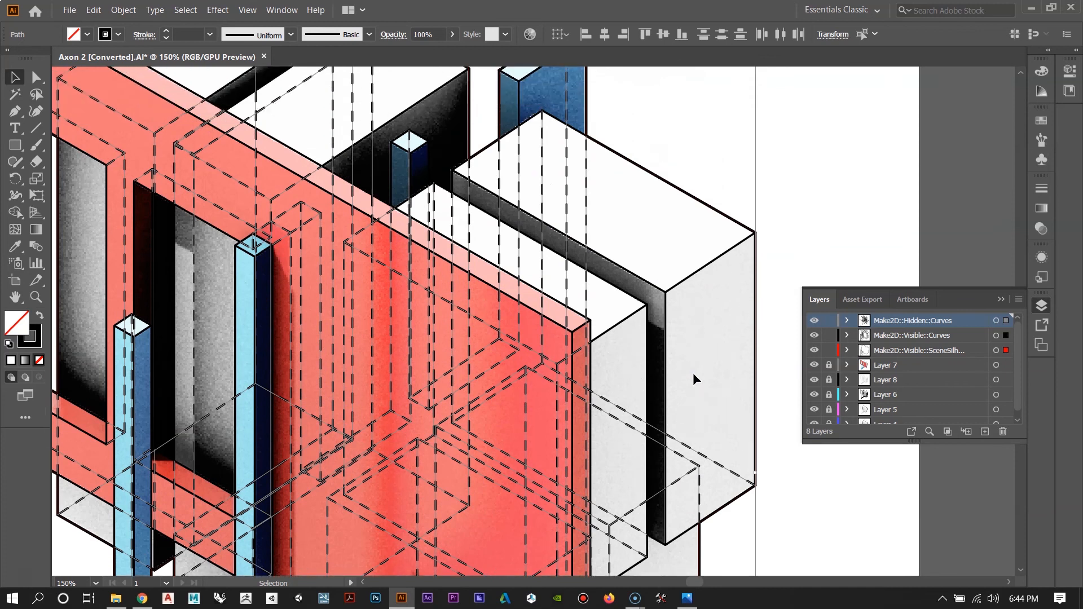
scroll(693, 372, "up", 7)
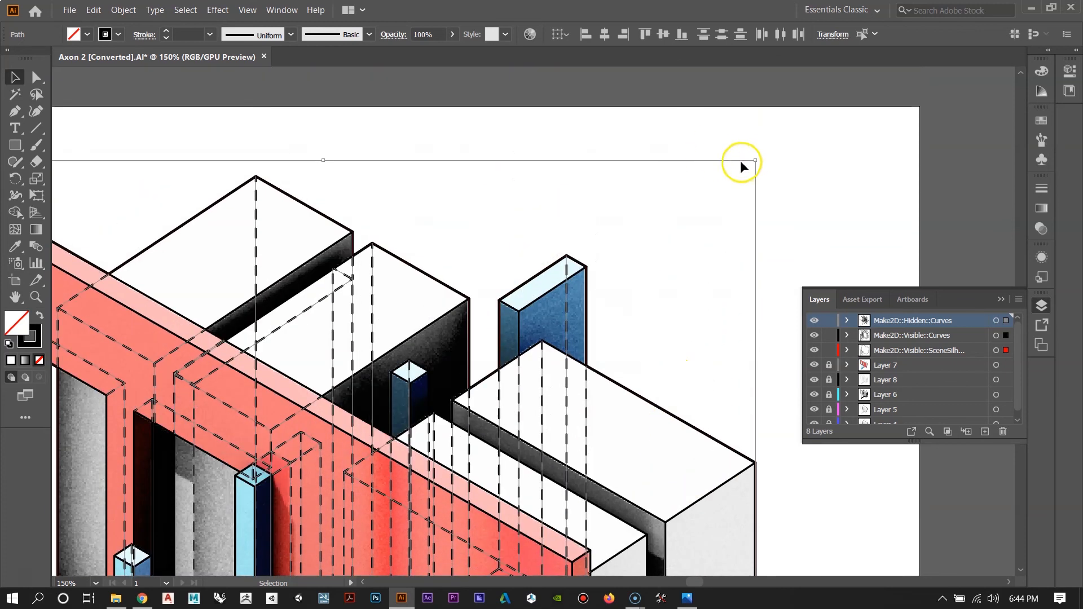
left_click_drag(755, 160, 752, 162)
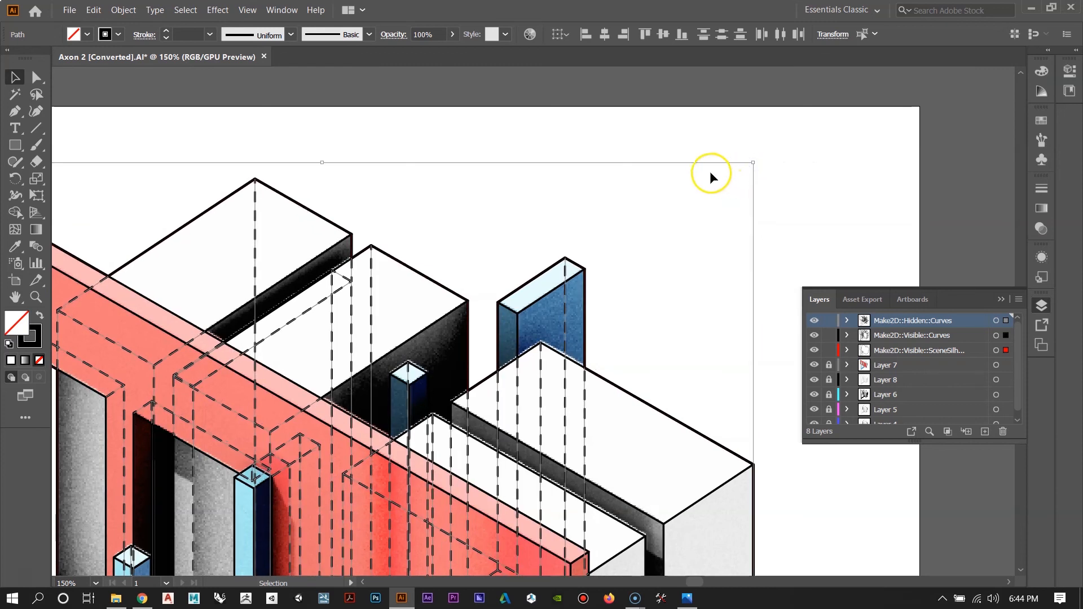
Step: Fine-tune the linework's scale from its upper-right corner at 300% zoom and nudge it one more increment right
key("ctrl+plus")
key("ctrl+plus")
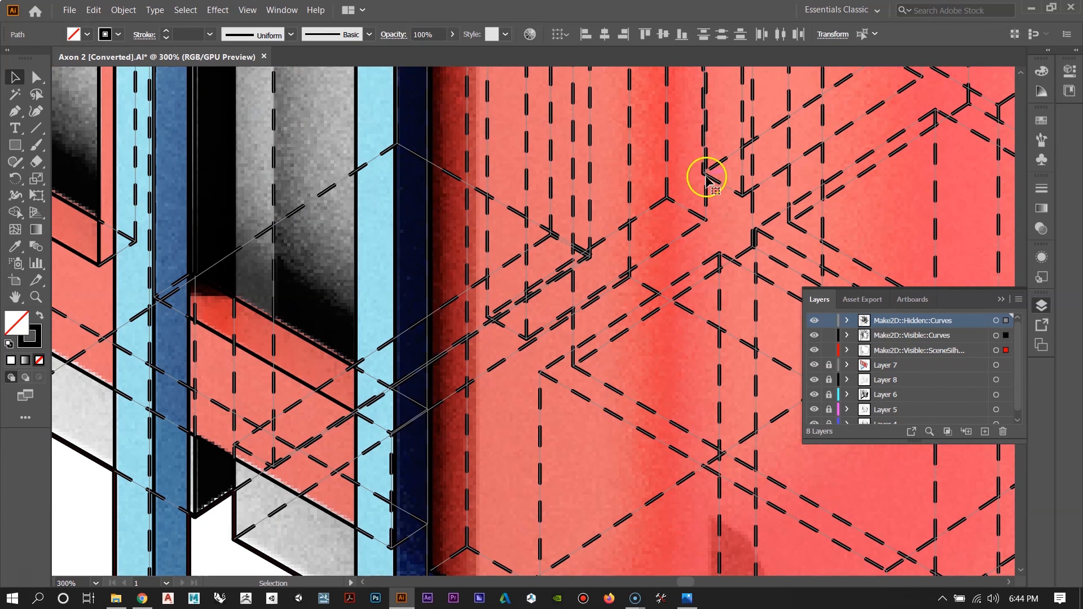
scroll(705, 176, "up", 10)
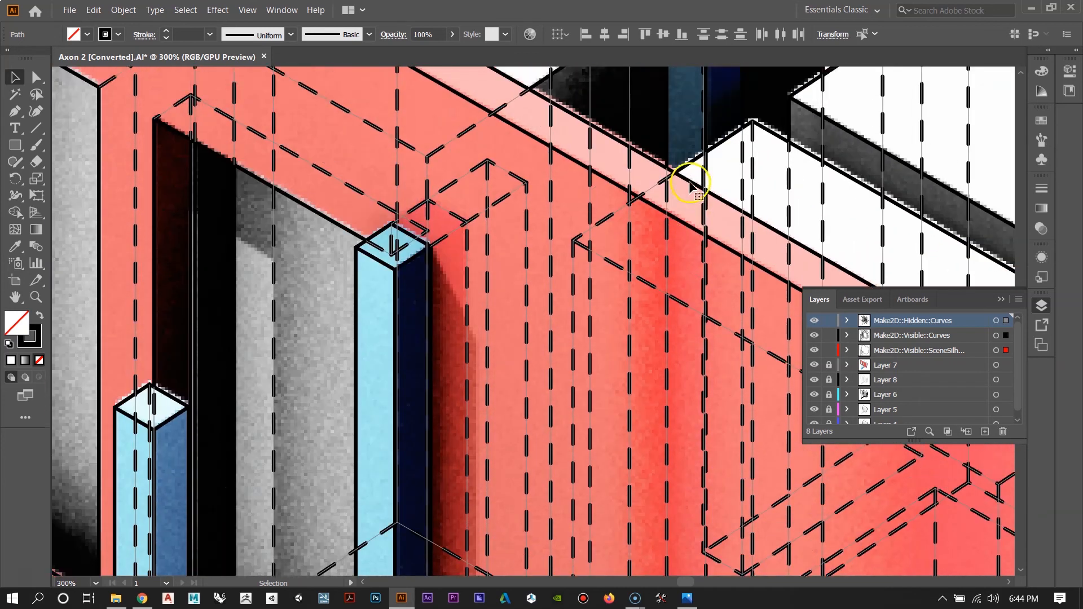
scroll(690, 183, "up", 10)
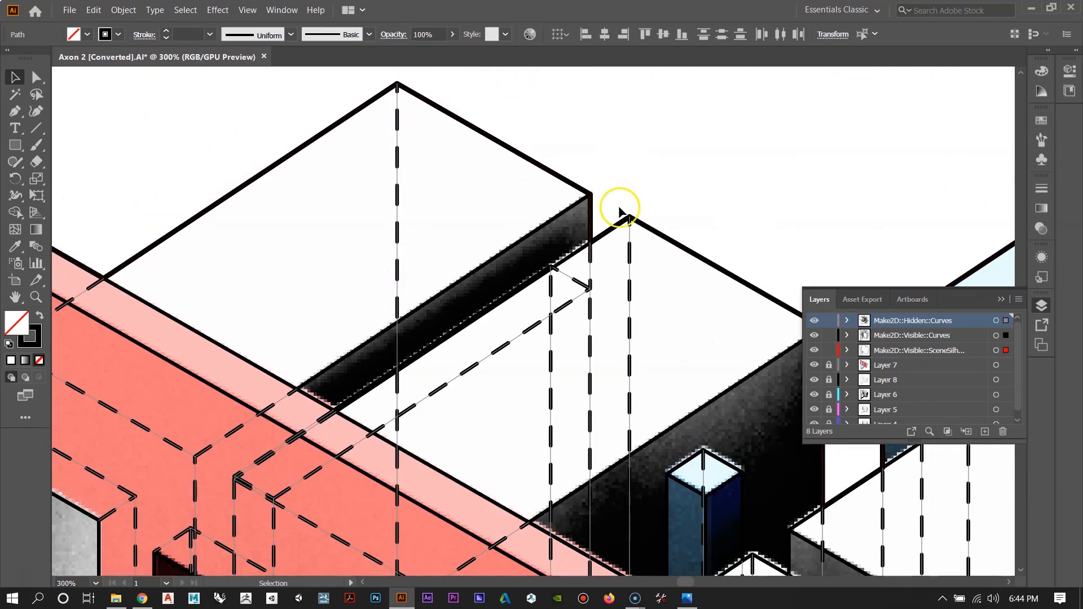
mouse_move(685, 582)
left_mouse_down()
mouse_move(709, 587)
mouse_move(697, 590)
left_mouse_up()
scroll(611, 345, "up", 3)
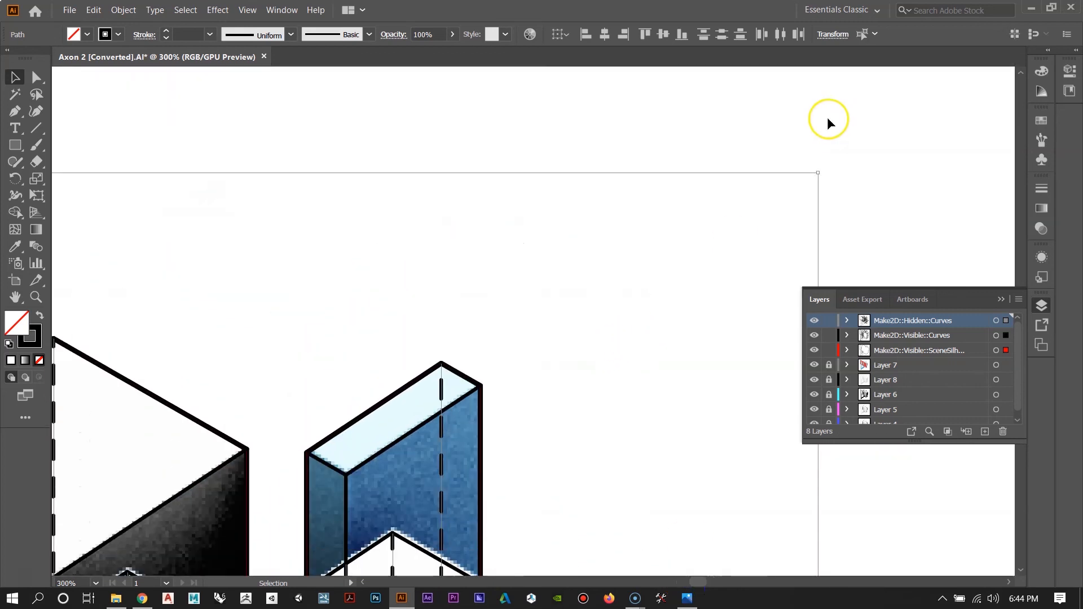
left_click_drag(820, 173, 834, 170)
scroll(710, 223, "down", 3)
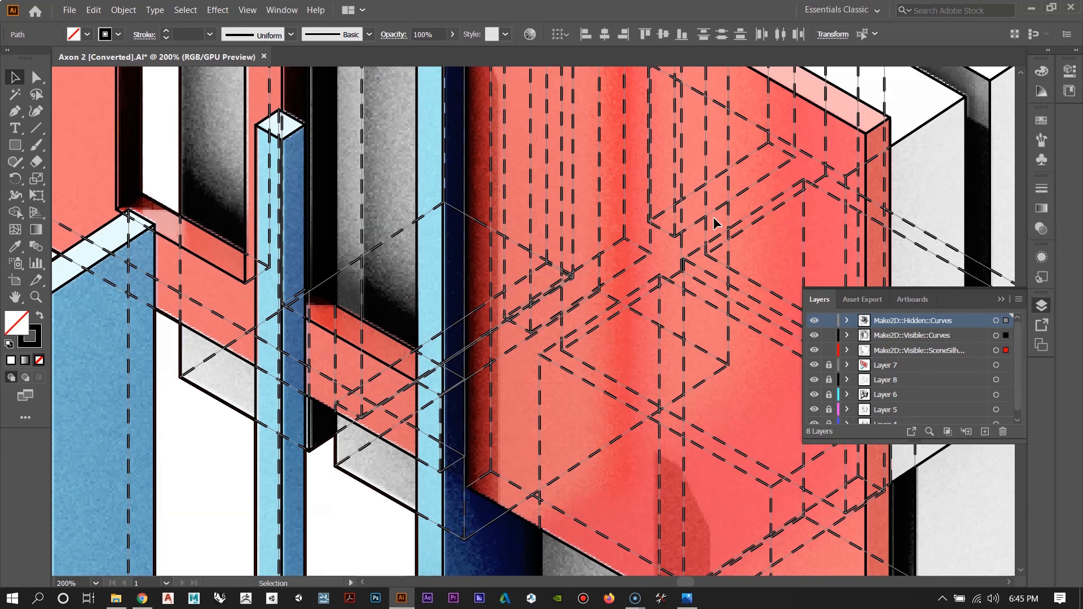
key("Right")
Step: Deselect the linework and examine its overall fit over the whole axonometric render
key("ctrl+minus")
key("ctrl+minus")
key("ctrl+minus")
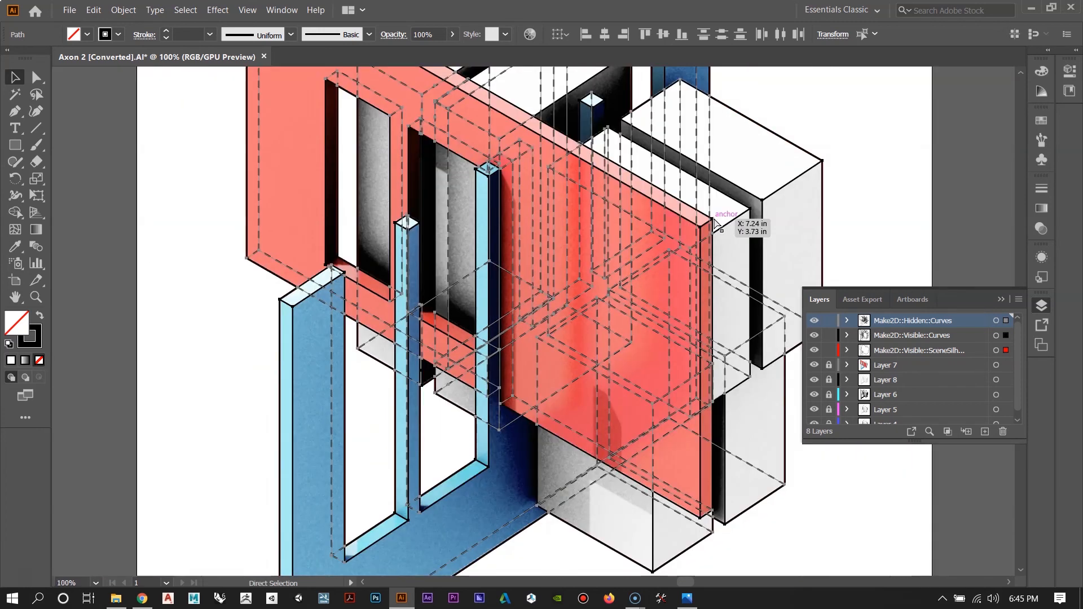
left_click(701, 235)
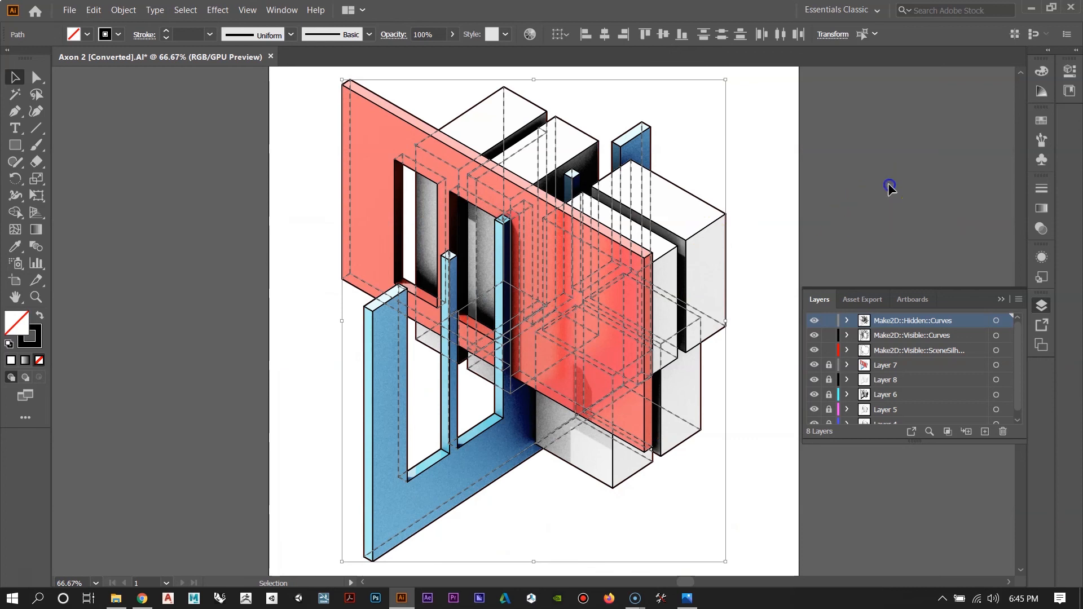
left_click(868, 207)
scroll(869, 205, "up", 1)
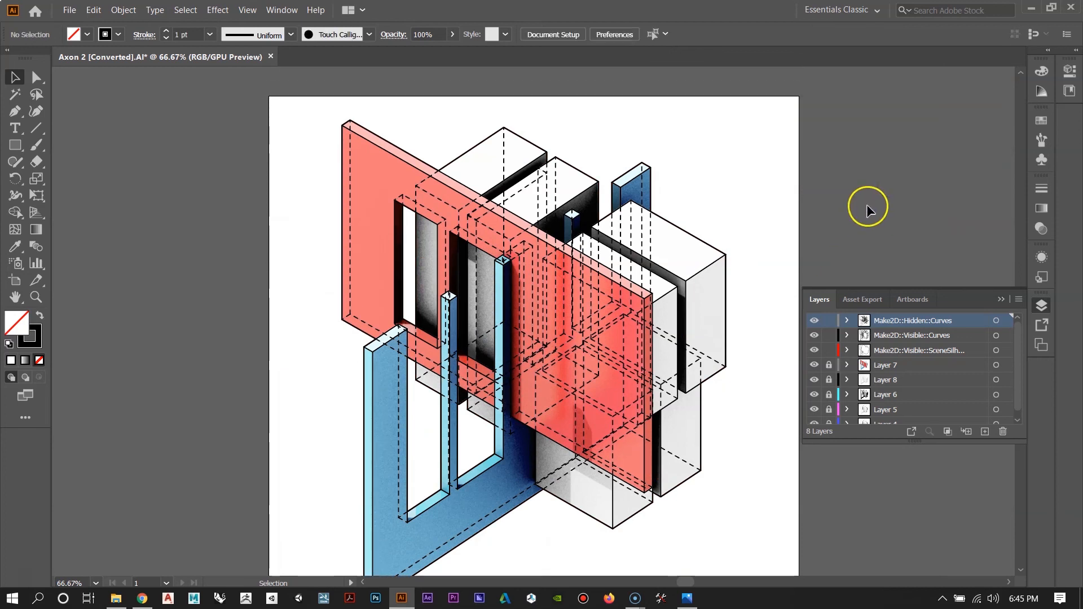
scroll(867, 206, "down", 1)
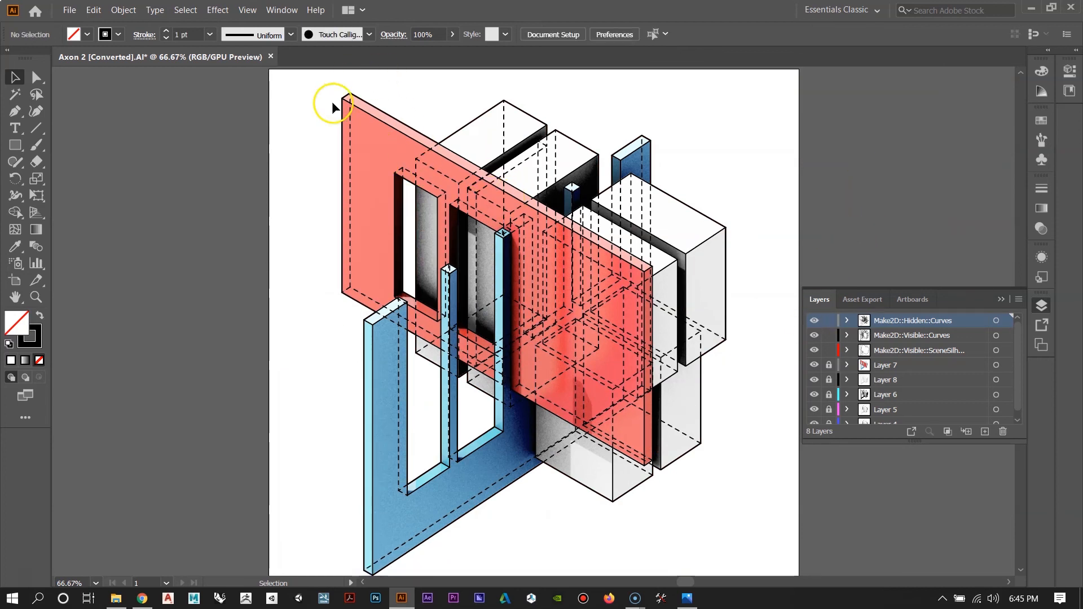
scroll(586, 248, "down", 3)
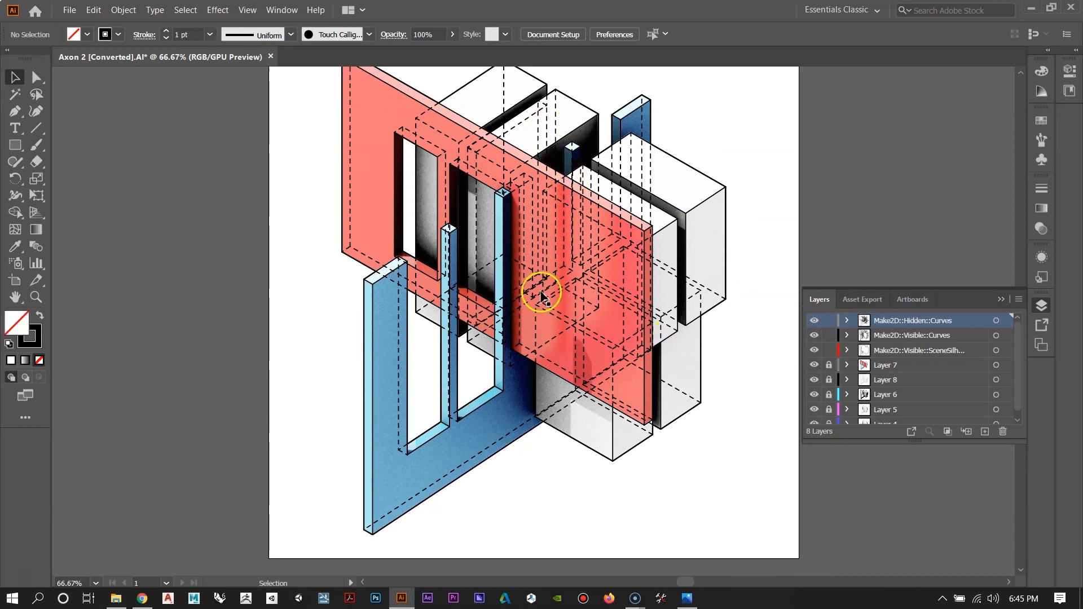
scroll(556, 307, "up", 4)
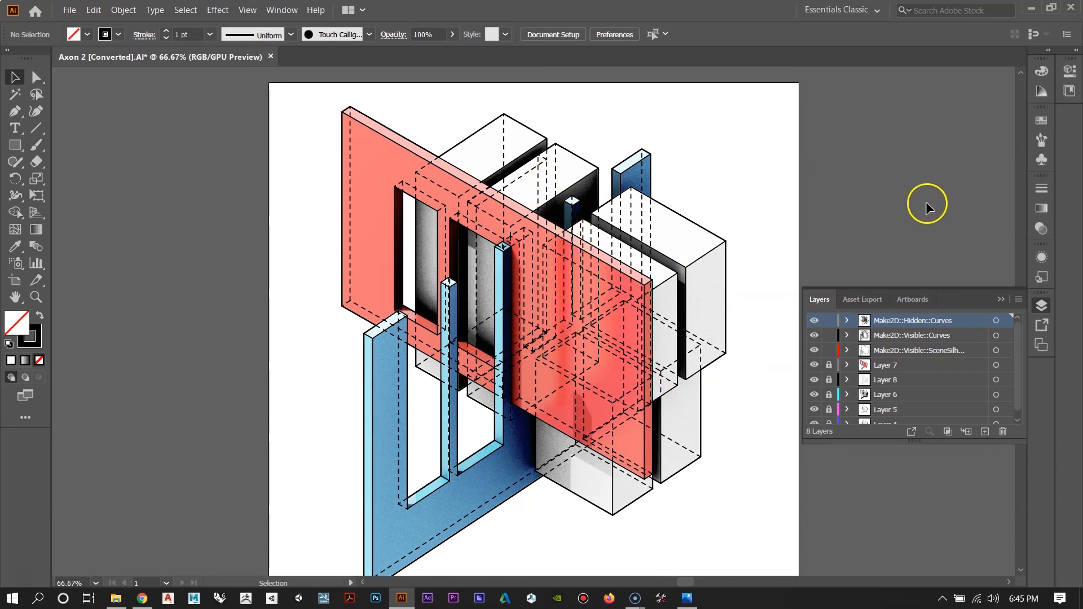
Step: Set the stroke weight of all linework on the Make2D visible scene silhouette layer to 3 pt
scroll(925, 203, "down", 4)
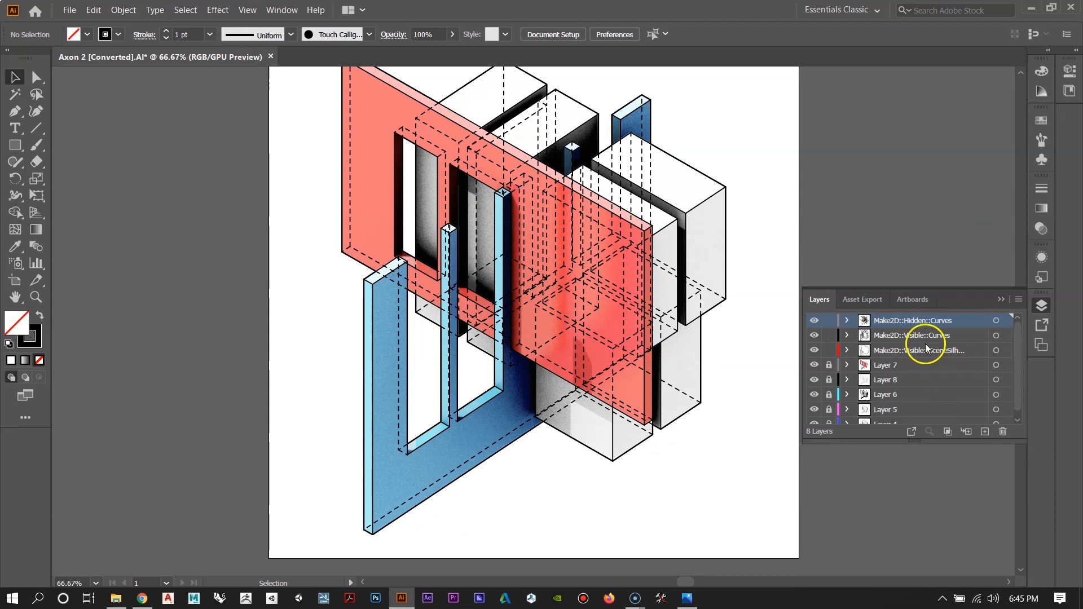
scroll(448, 364, "up", 2)
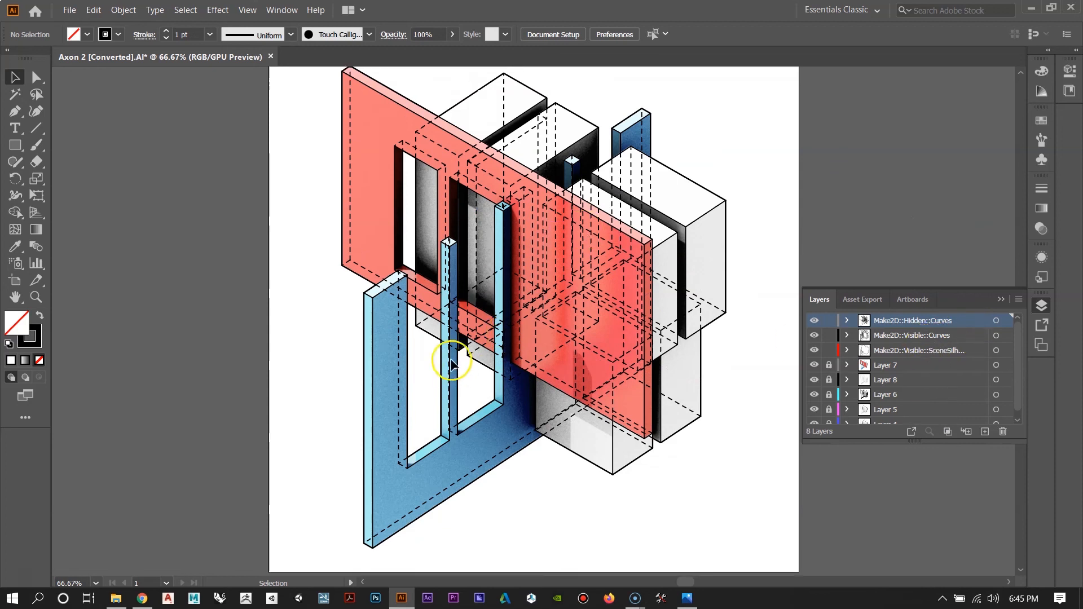
left_click(953, 350)
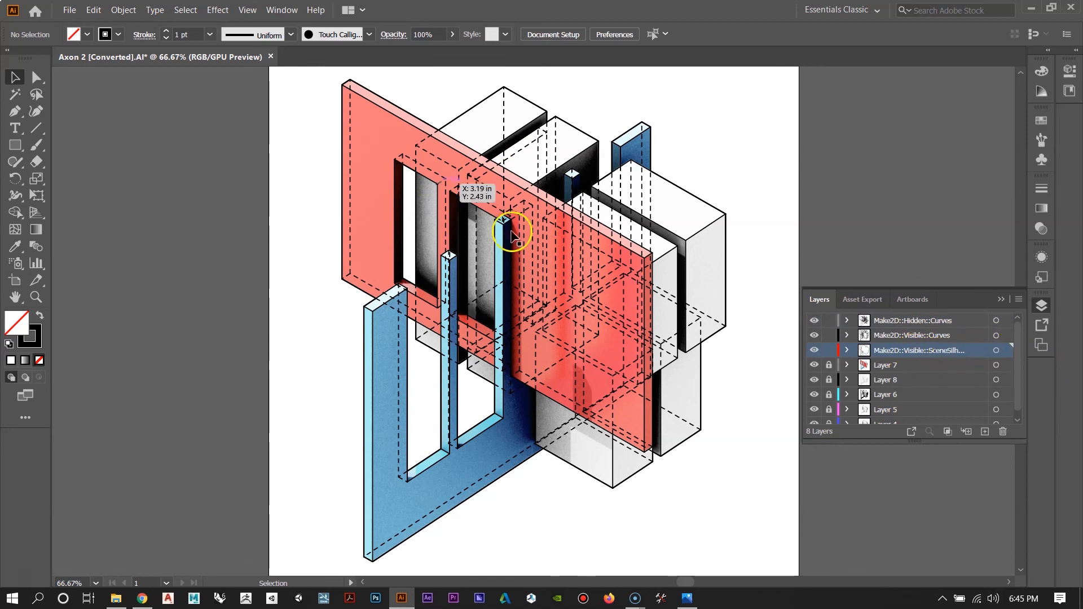
left_click(996, 351)
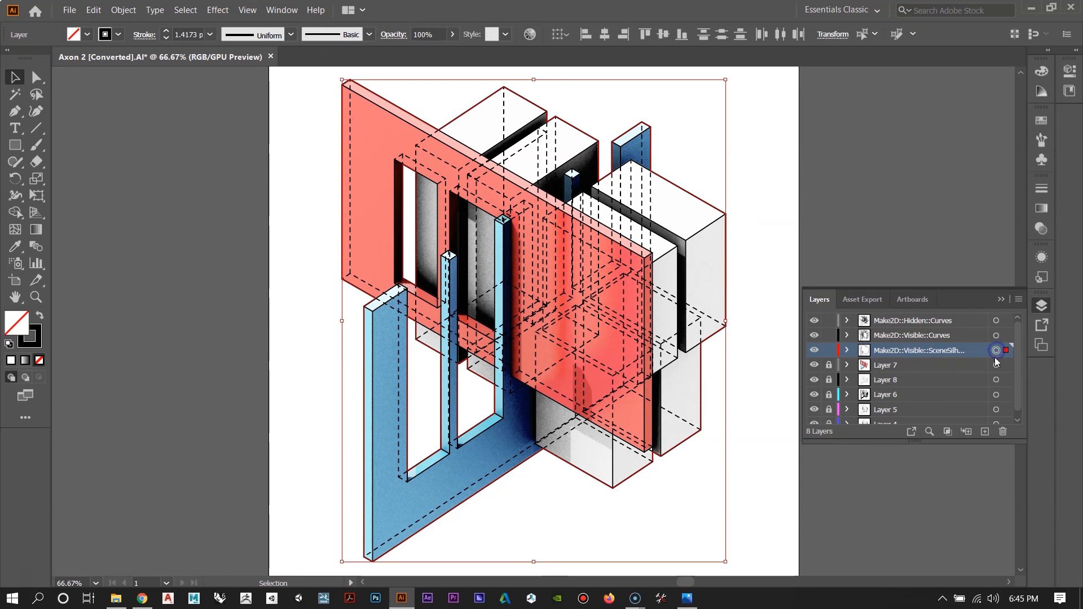
double_click(187, 35)
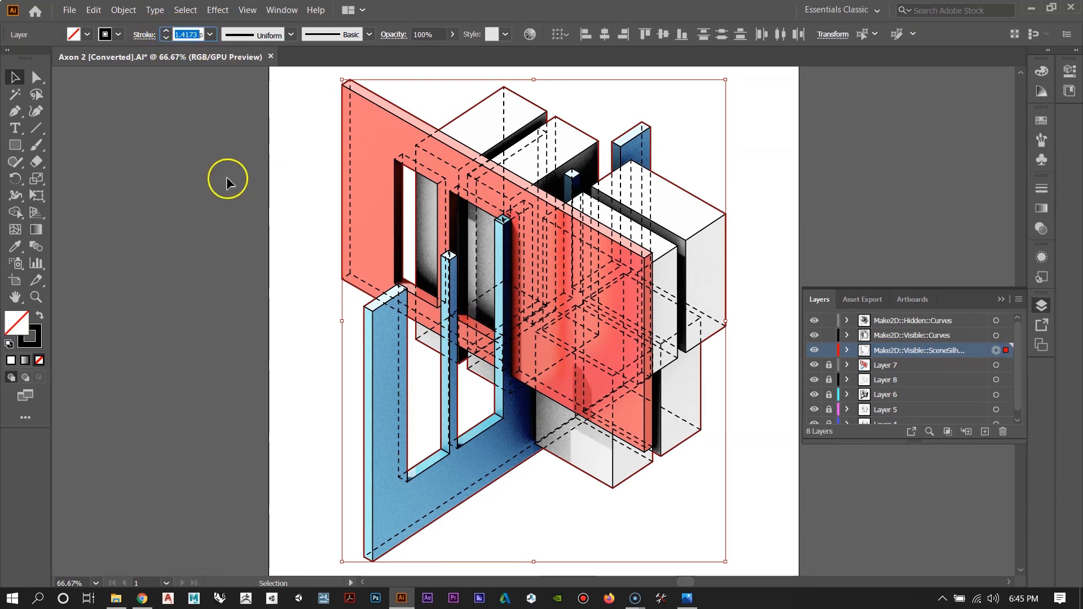
left_click(195, 207)
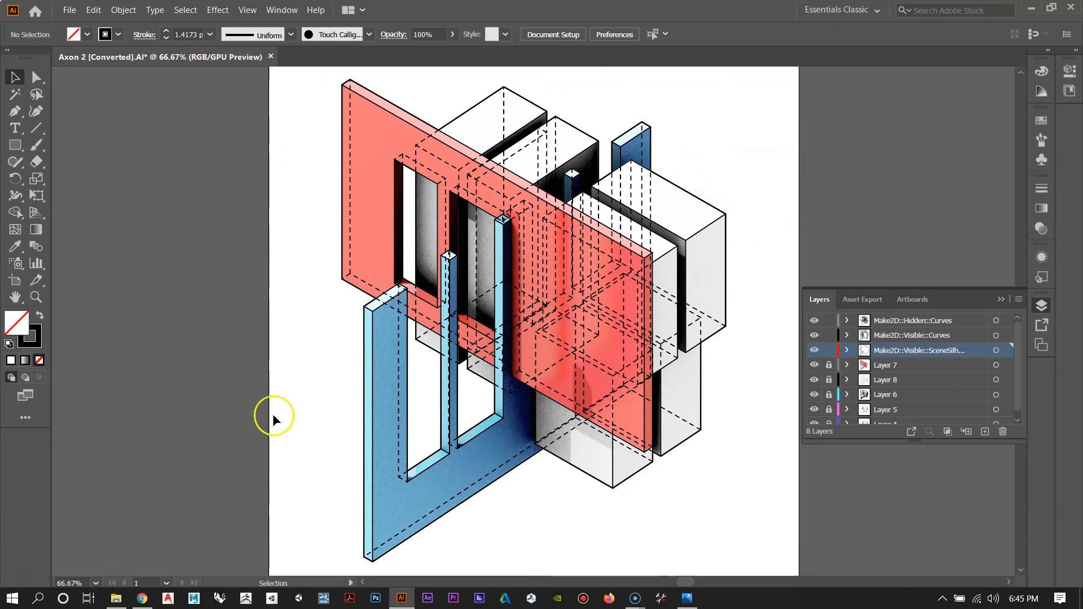
left_click(997, 351)
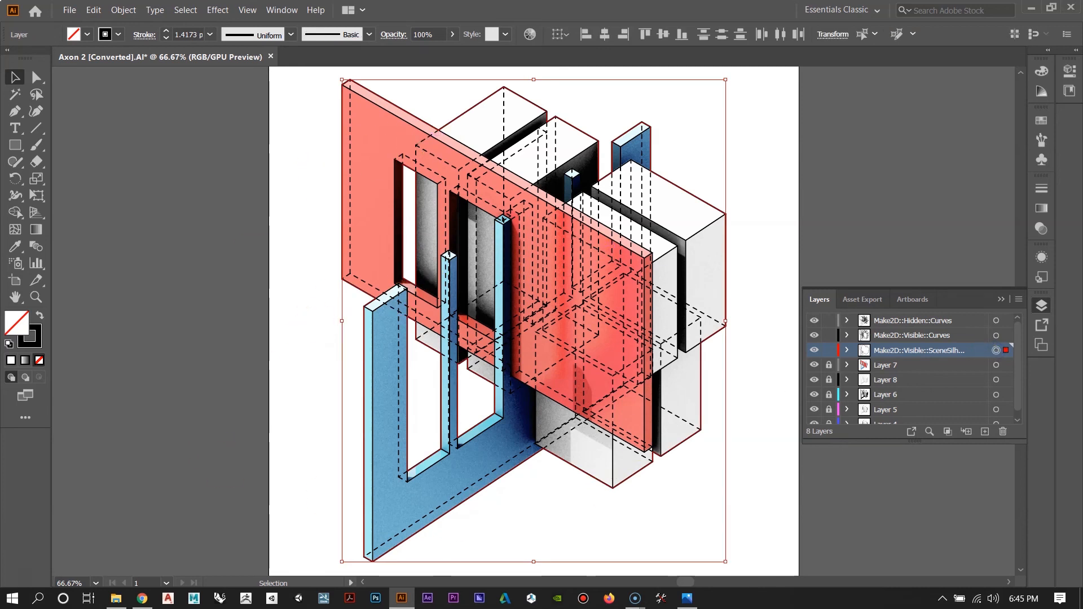
left_click(189, 35)
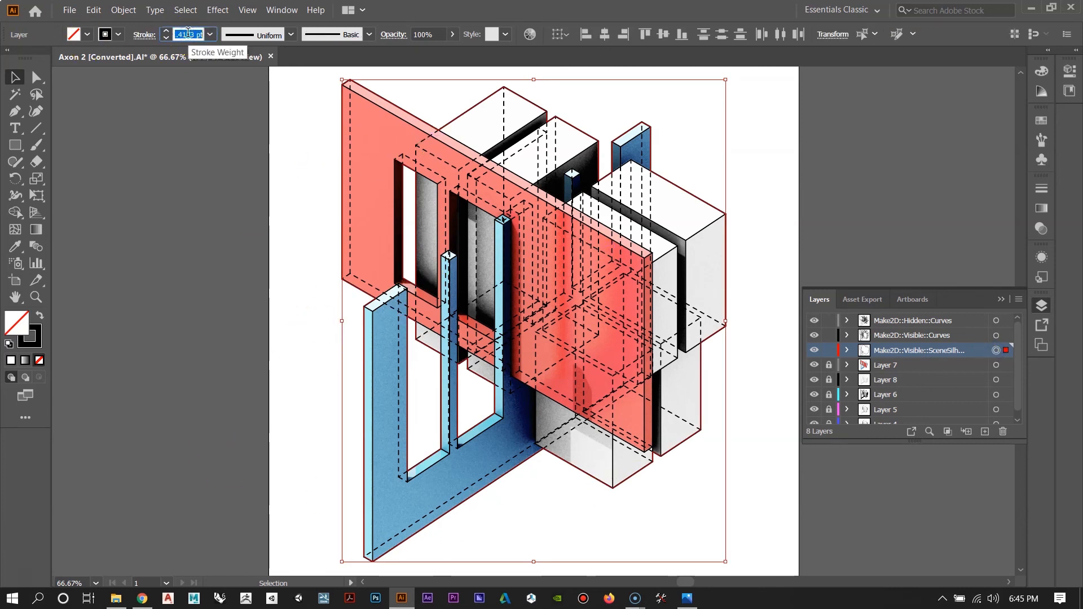
type("3")
key("Return")
left_click(218, 268)
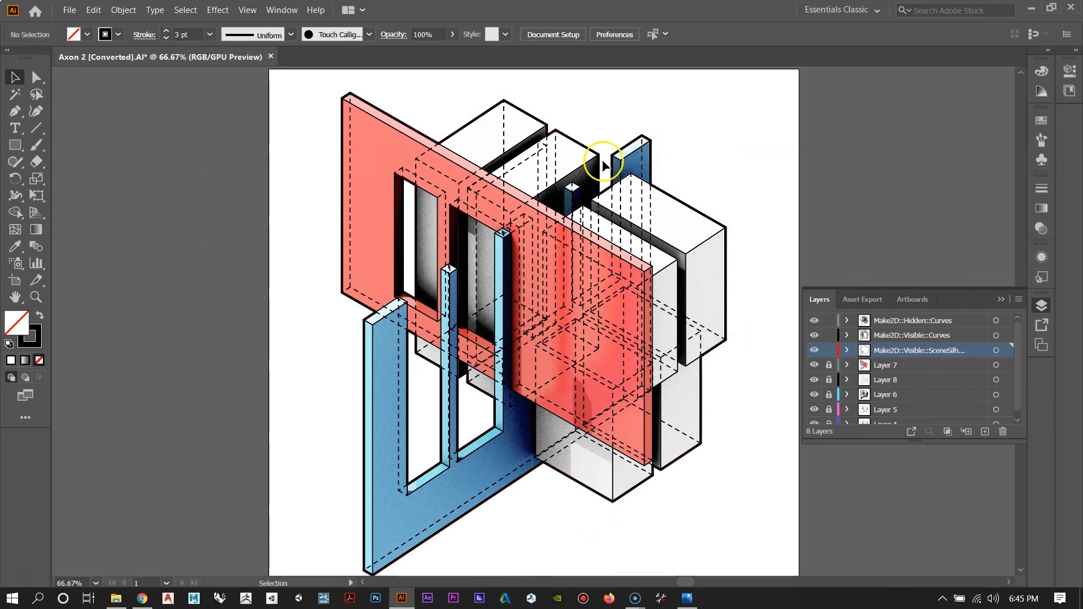
Step: Set the stroke weight of the linework on the Make2D::Visible::Curves layer to 1 pt
left_click(995, 335)
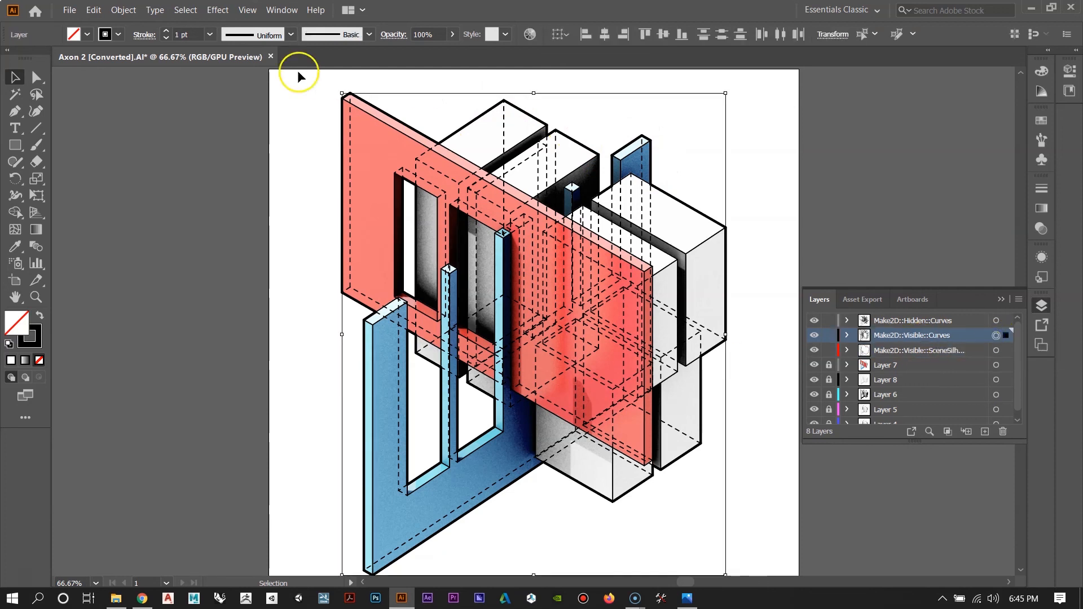
left_click(191, 31)
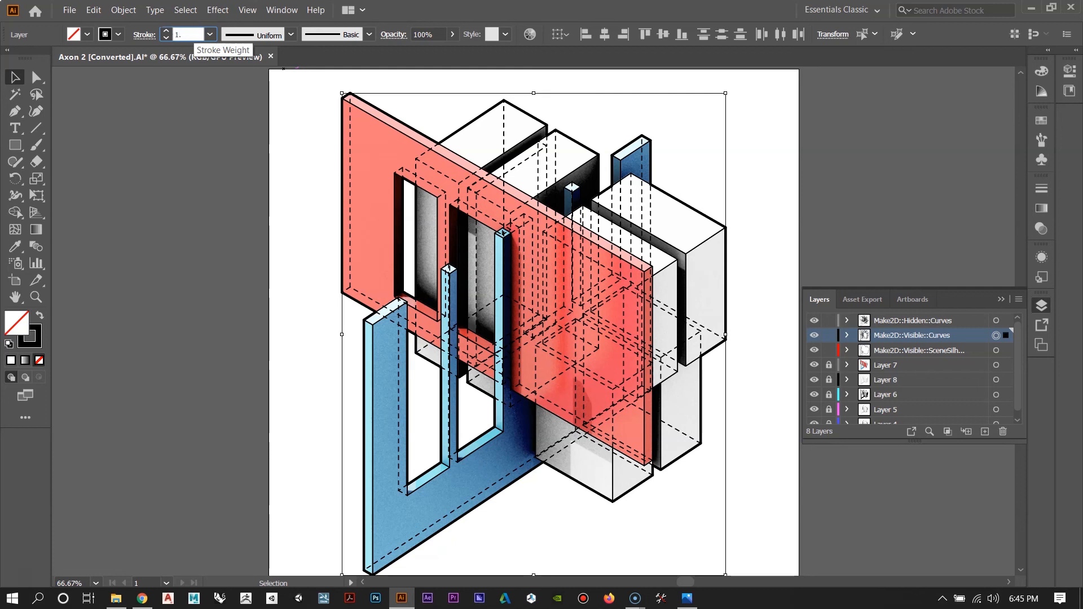
key("Return")
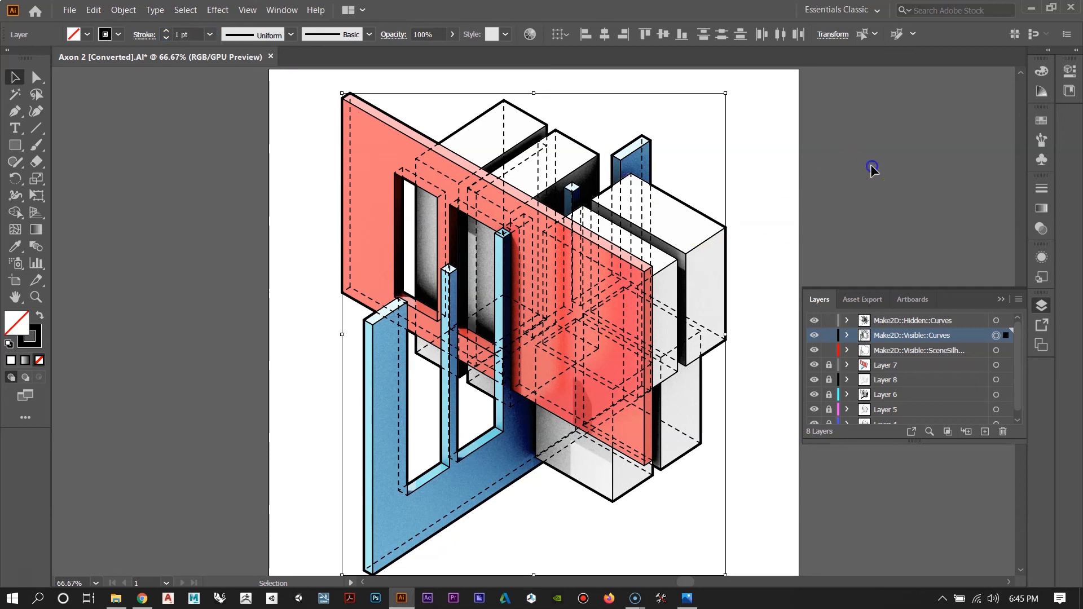
left_click(872, 167)
Step: Set the stroke weight of the dashed linework on the Make2D::Hidden::Curves layer to 0.25 pt and deselect it
left_click(997, 321)
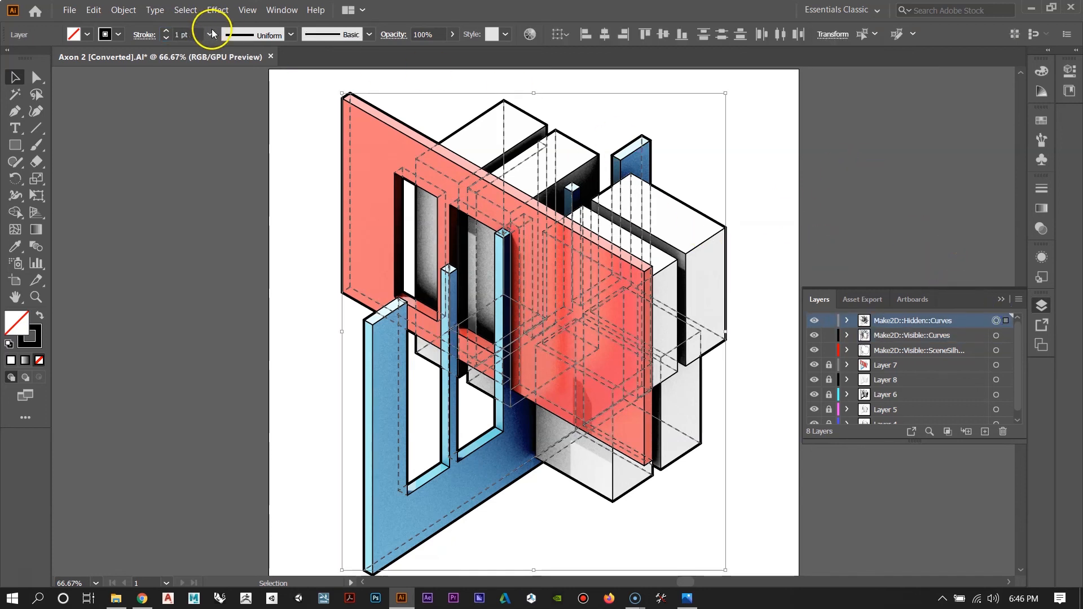
left_click(197, 35)
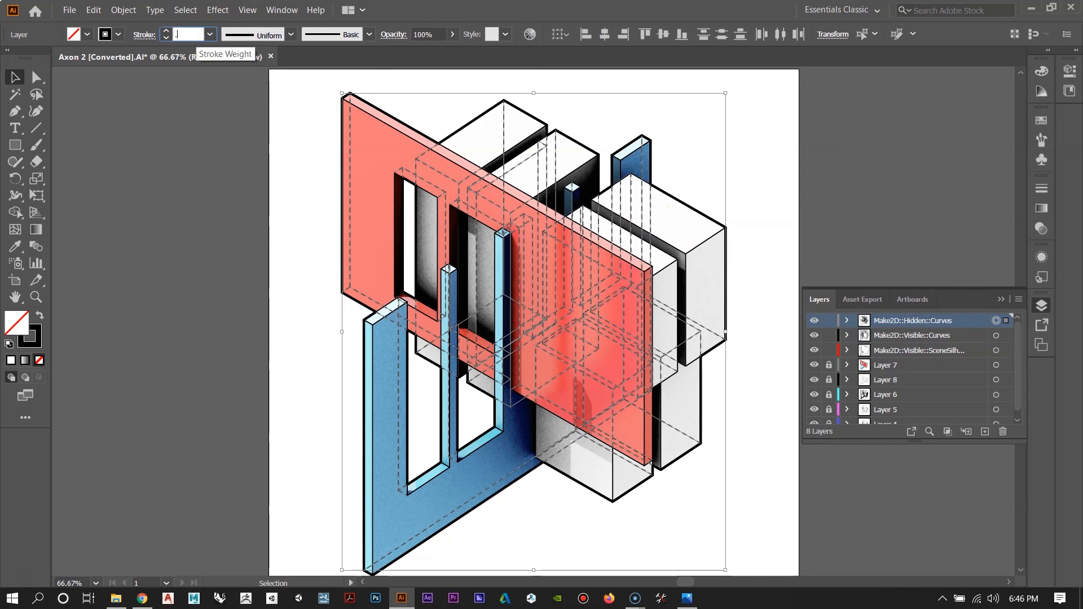
type(".25")
key("Return")
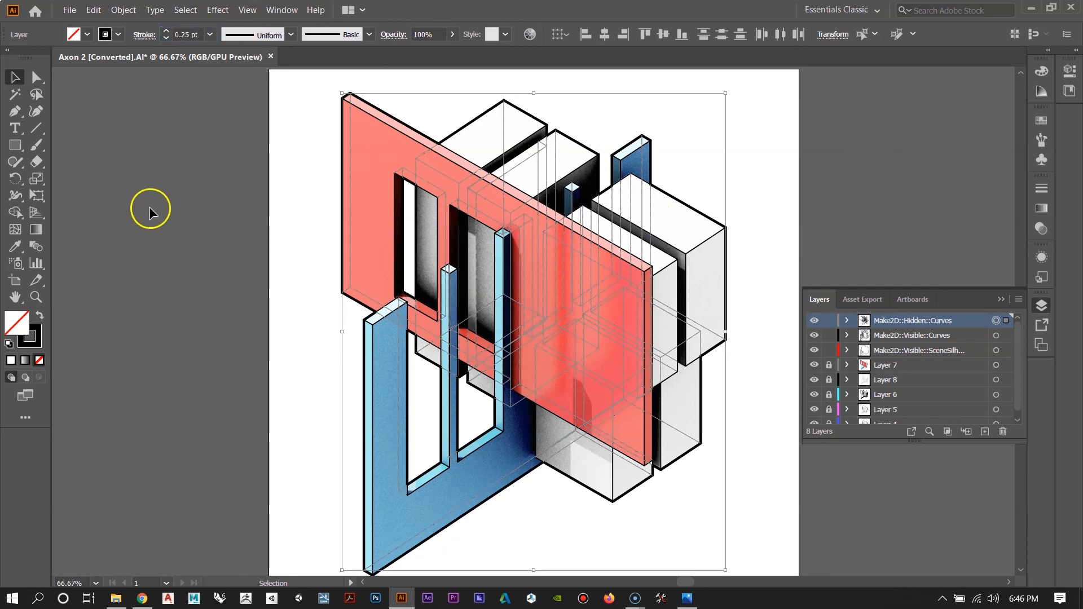
left_click(149, 207)
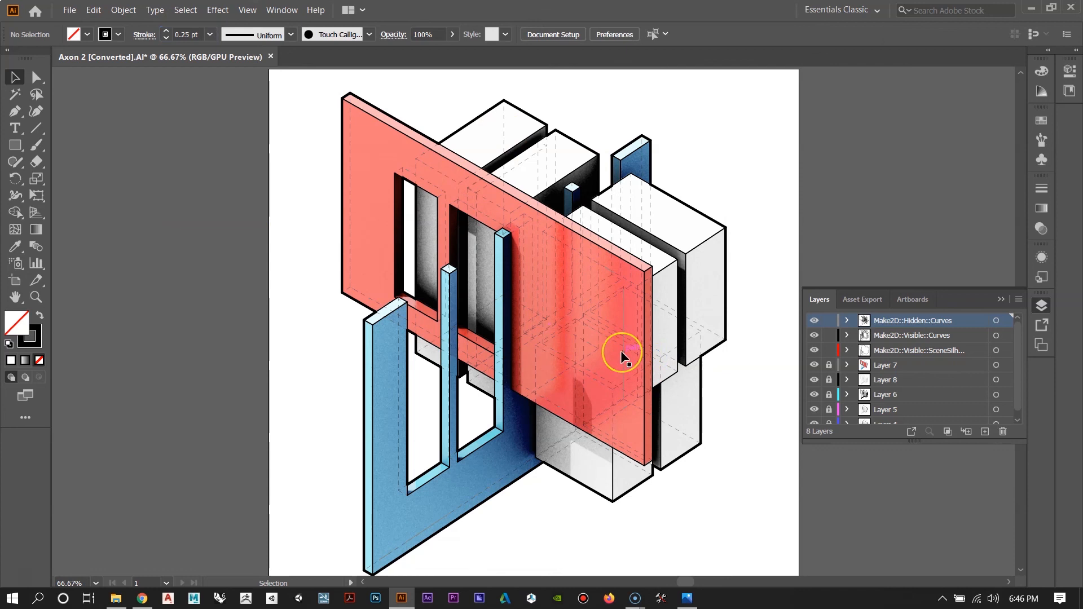
Step: Examine the line weight hierarchy of the whole axonometric drawing at several zoom levels
scroll(609, 290, "down", 3)
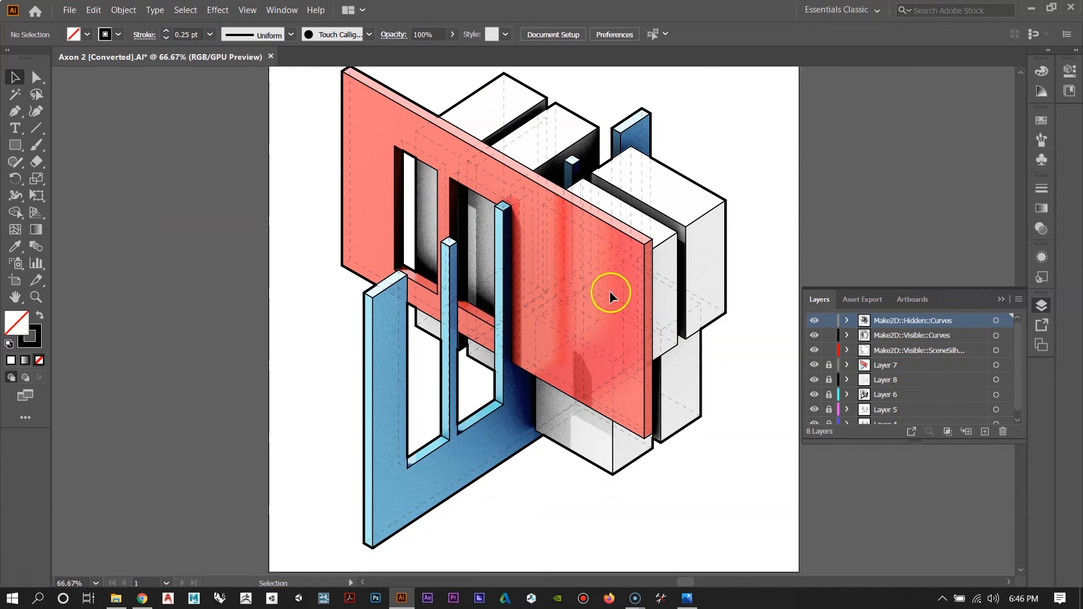
key("ctrl+minus")
key("ctrl+minus")
key("ctrl+minus")
key("ctrl+minus")
key("ctrl+minus")
key("ctrl+minus")
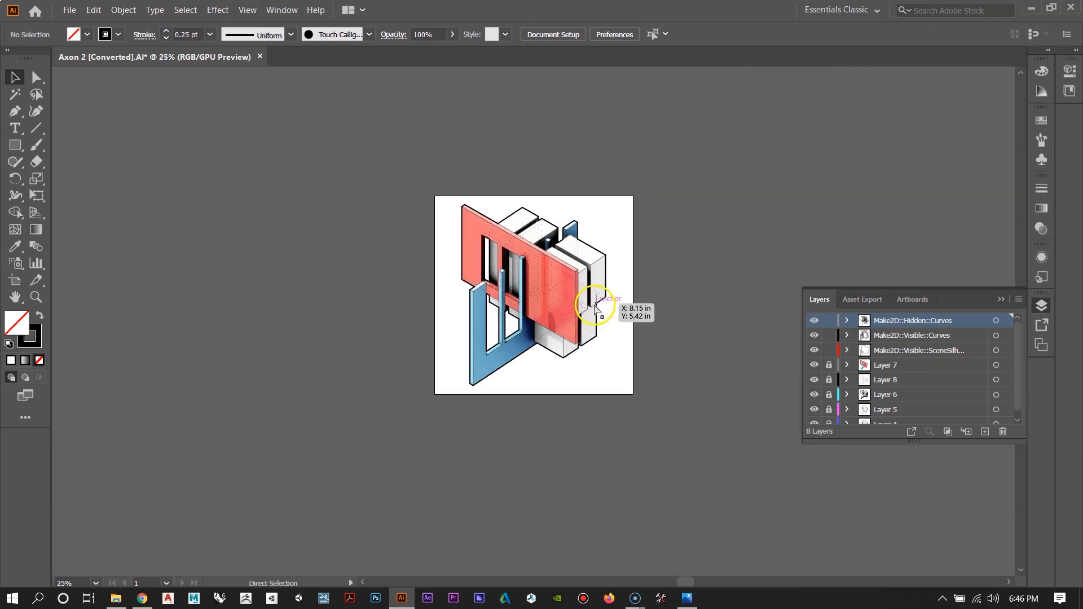
key("ctrl+plus")
key("ctrl+plus")
key("ctrl+plus")
key("ctrl+plus")
key("ctrl+plus")
key("ctrl+plus")
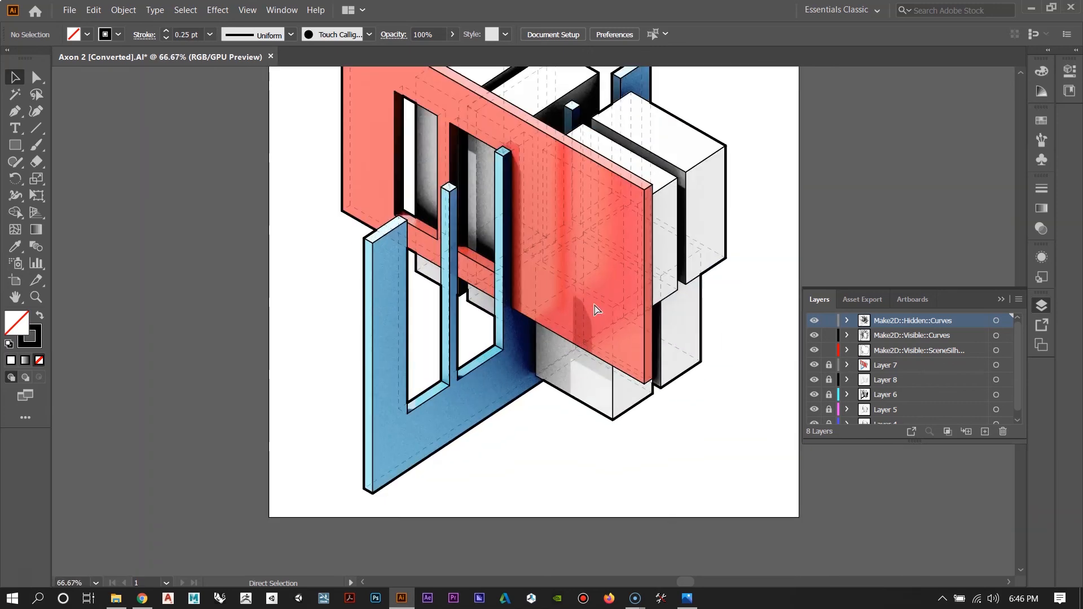
key("ctrl+minus")
key("ctrl+minus")
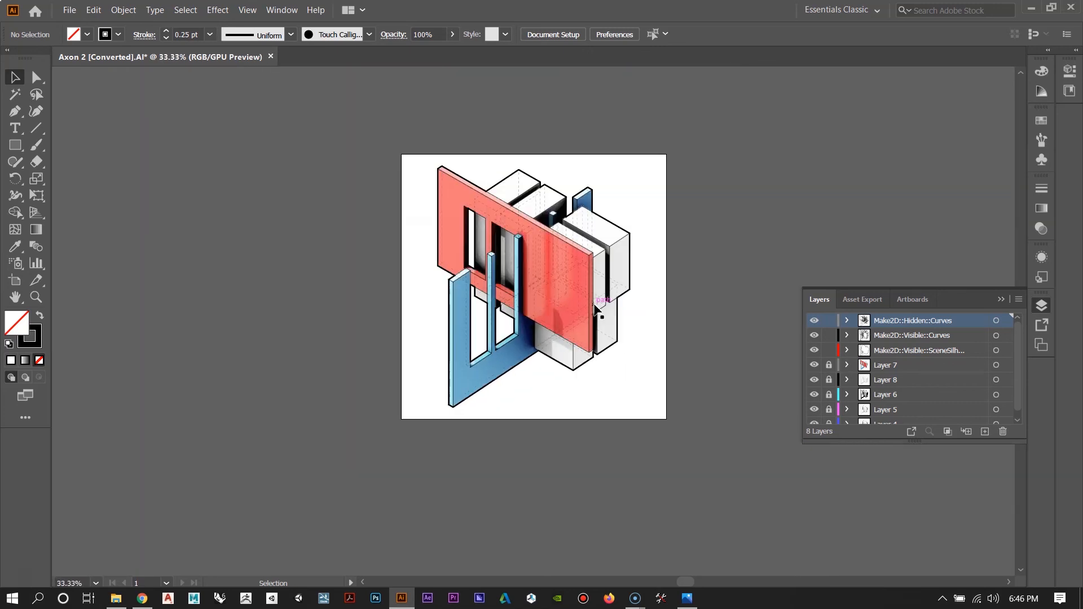
scroll(600, 310, "up", 2)
key("ctrl+plus")
key("ctrl+plus")
key("ctrl+minus")
scroll(600, 314, "down", 1)
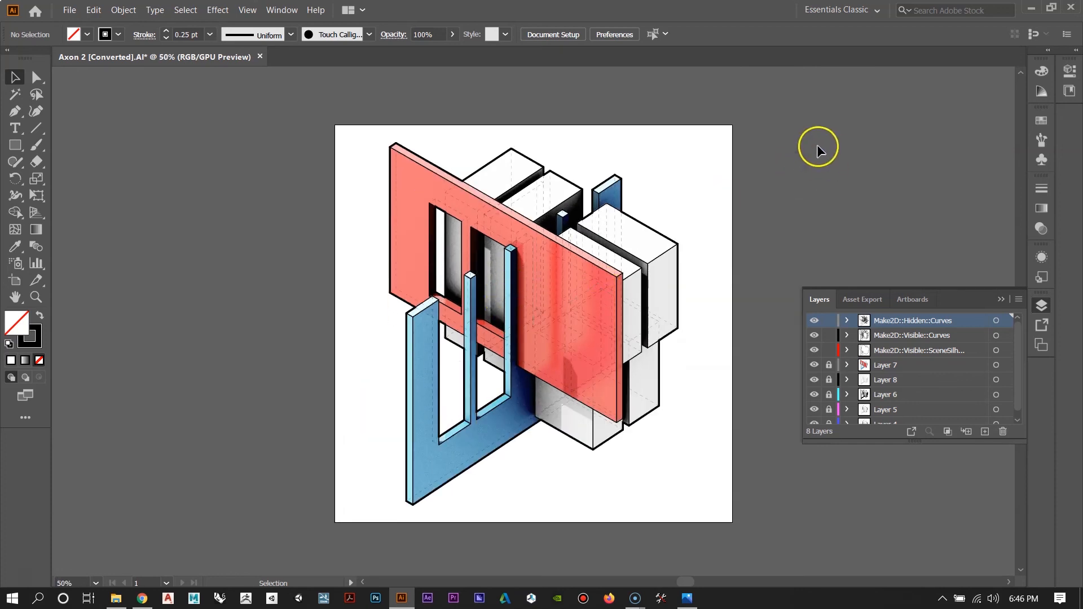
Step: Start exporting the drawing as a JPEG limited to all artboards
left_click(69, 10)
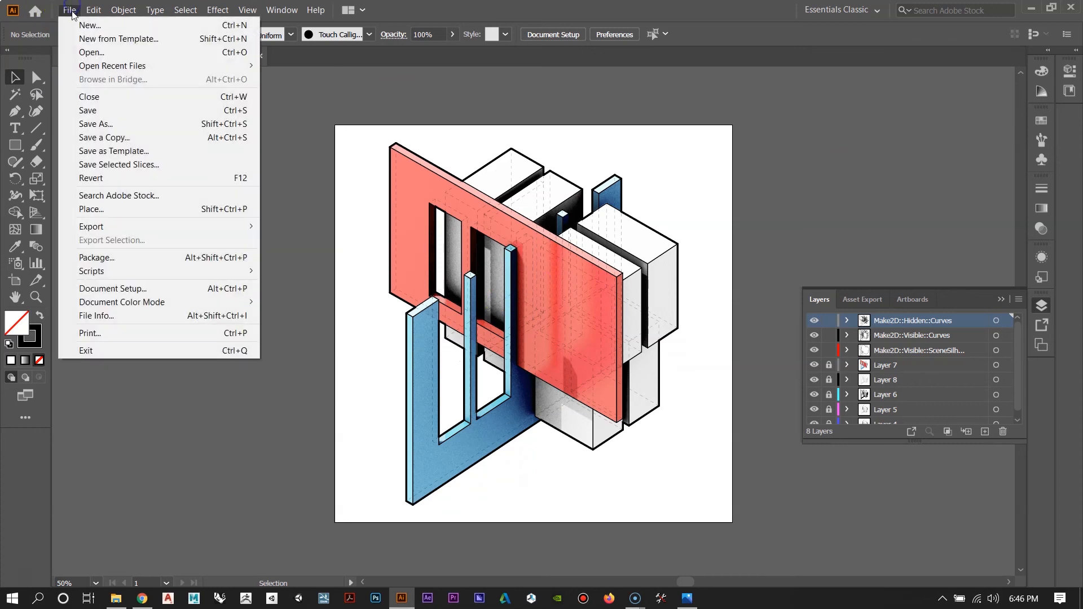
mouse_move(135, 229)
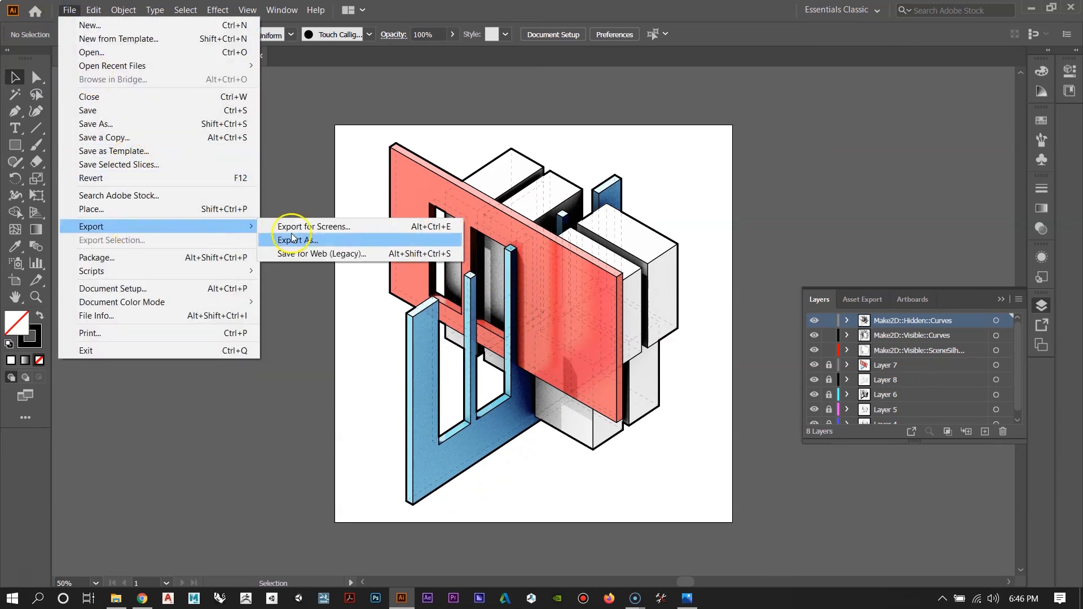
left_click(333, 240)
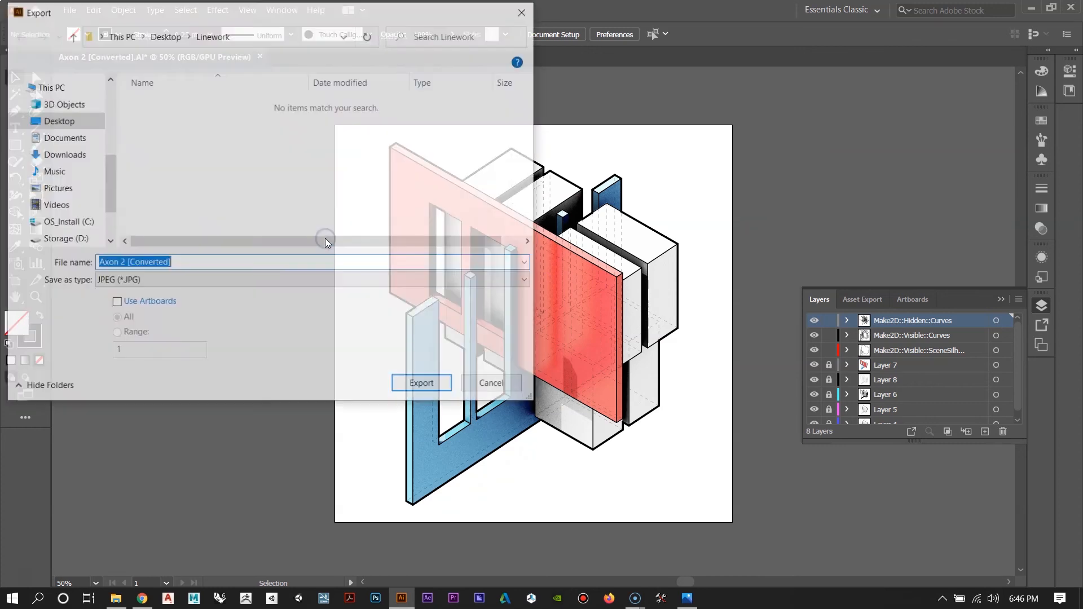
left_click(142, 284)
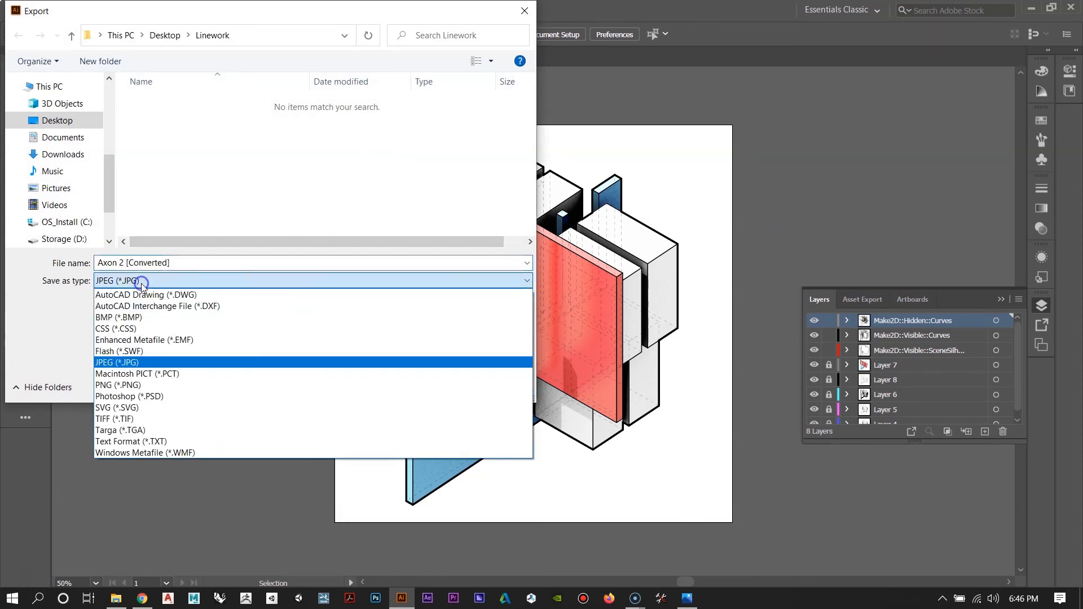
left_click(126, 364)
left_click(115, 303)
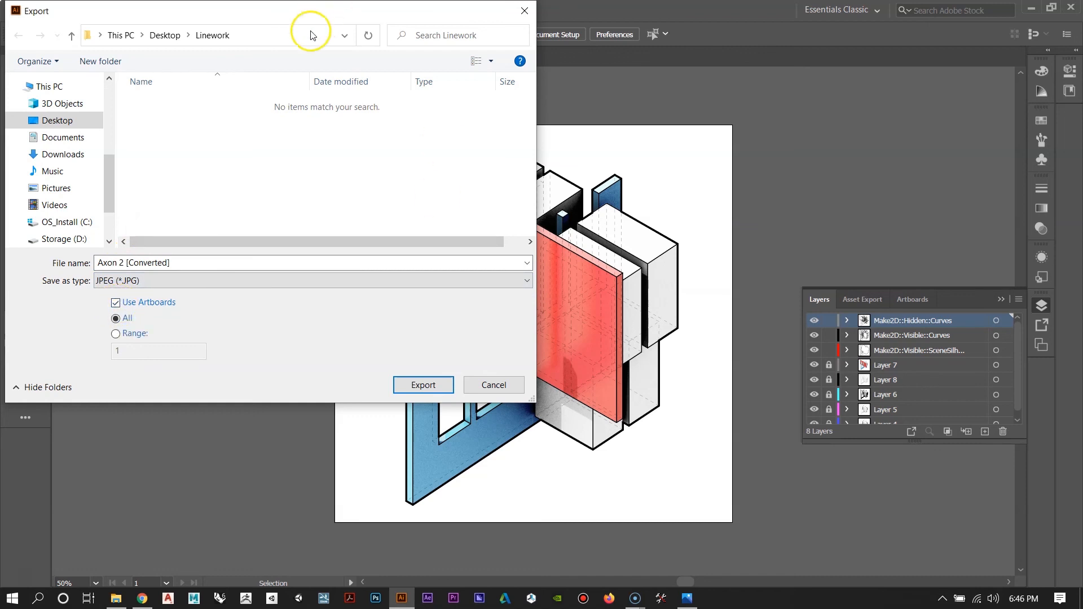
Step: Choose the Final Jpg folder on the Desktop as the export destination and name the file Axon 2
left_click(162, 36)
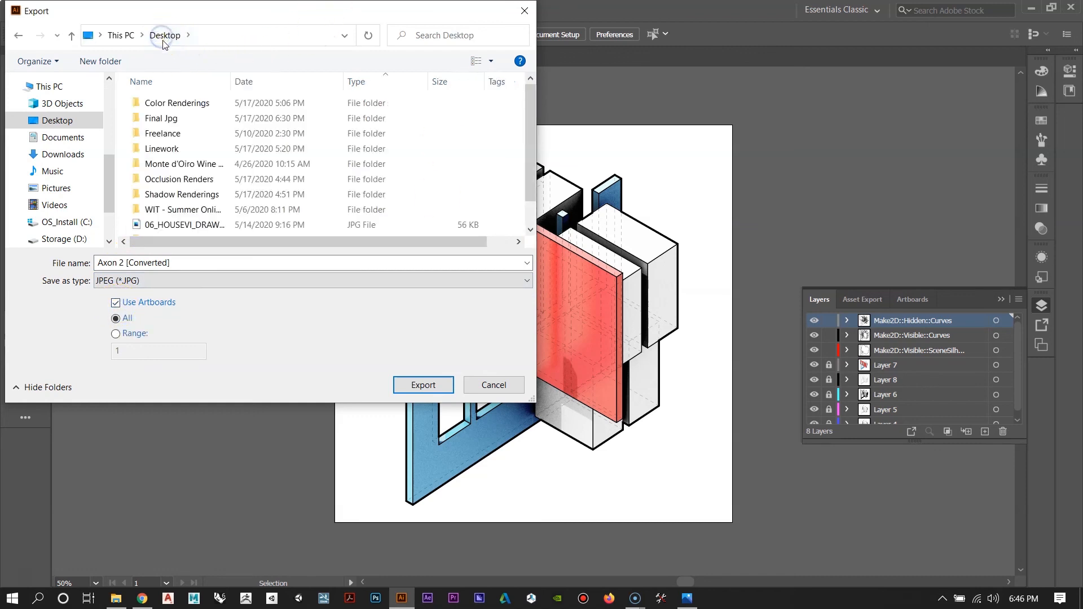
double_click(164, 119)
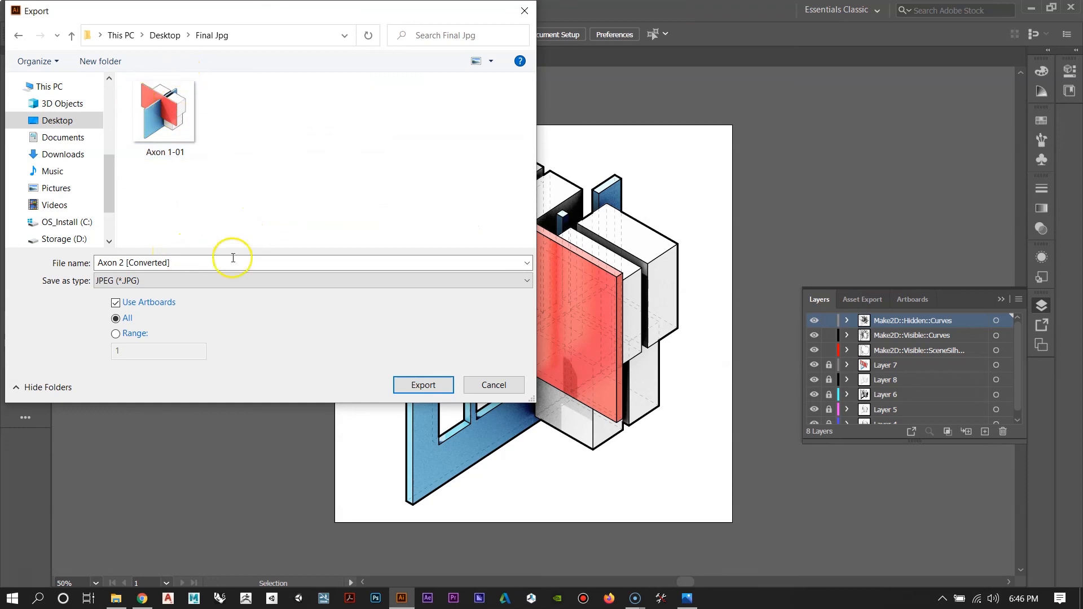
left_click(153, 125)
left_click(165, 263)
left_click(121, 262)
key("Delete")
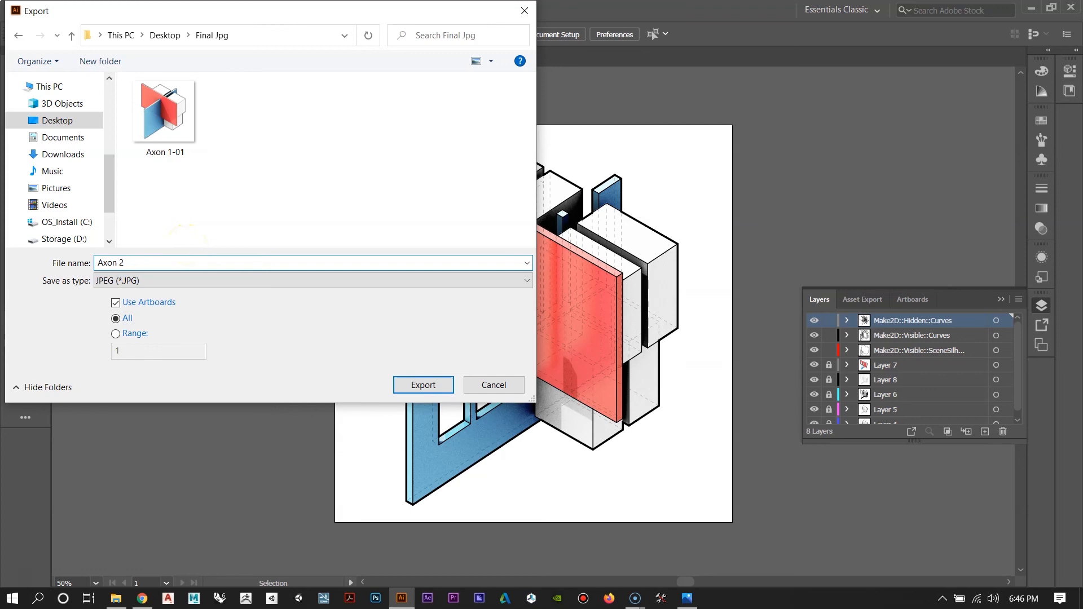
Step: Export the JPEG in RGB with Maximum quality 10 and High (300 ppi) resolution
left_click(433, 387)
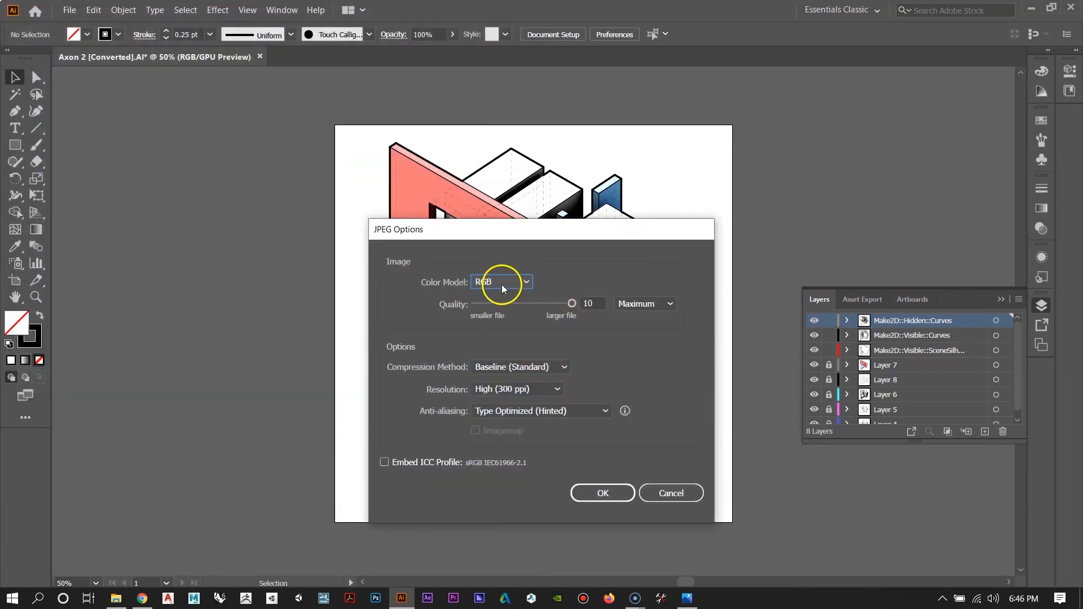
left_click(578, 303)
left_click(654, 306)
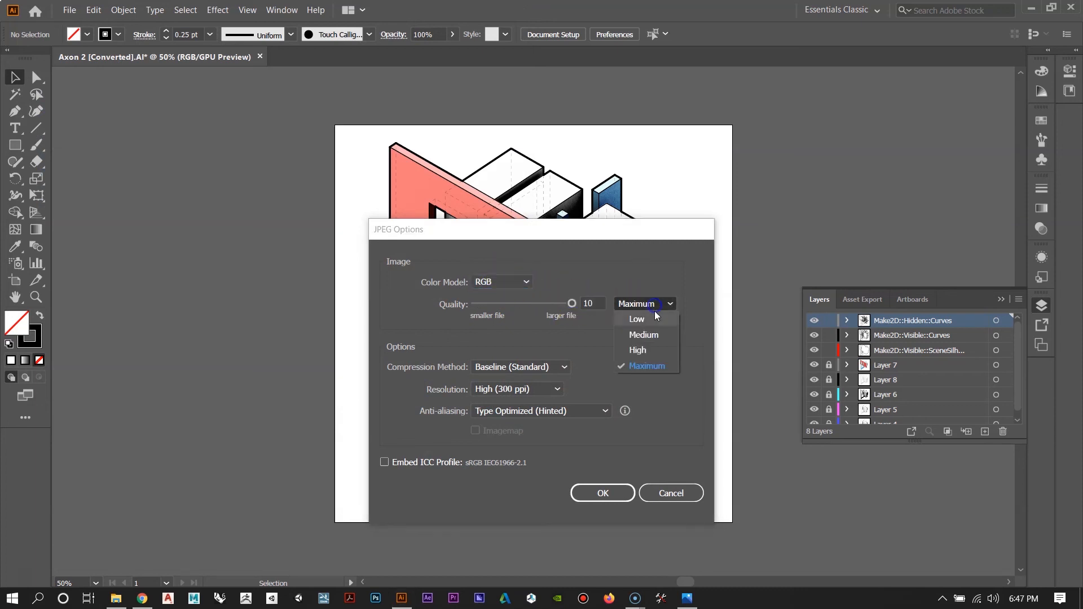
left_click(648, 367)
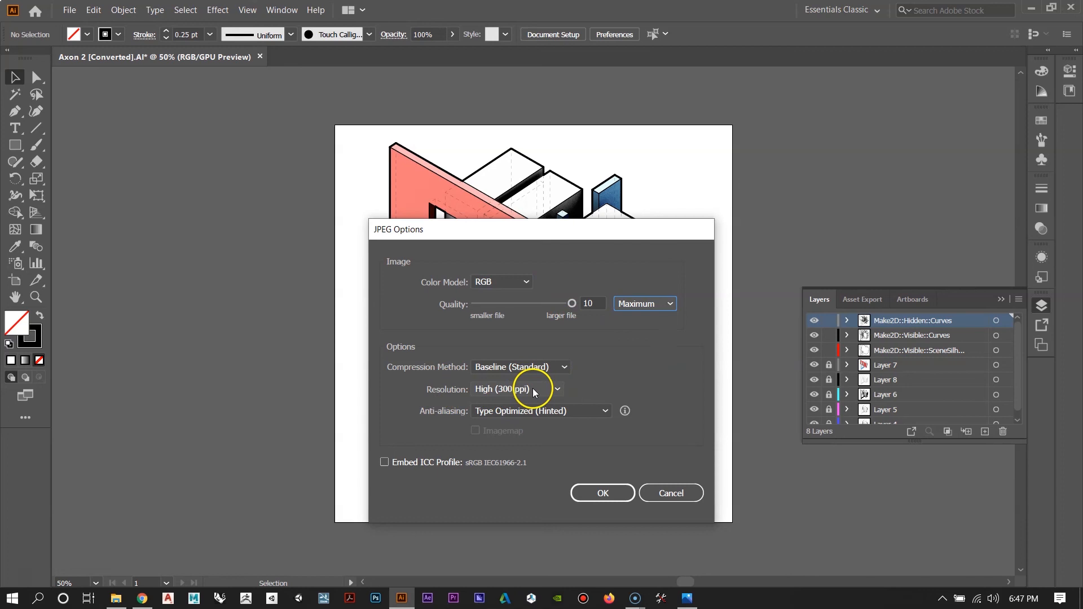
left_click(615, 493)
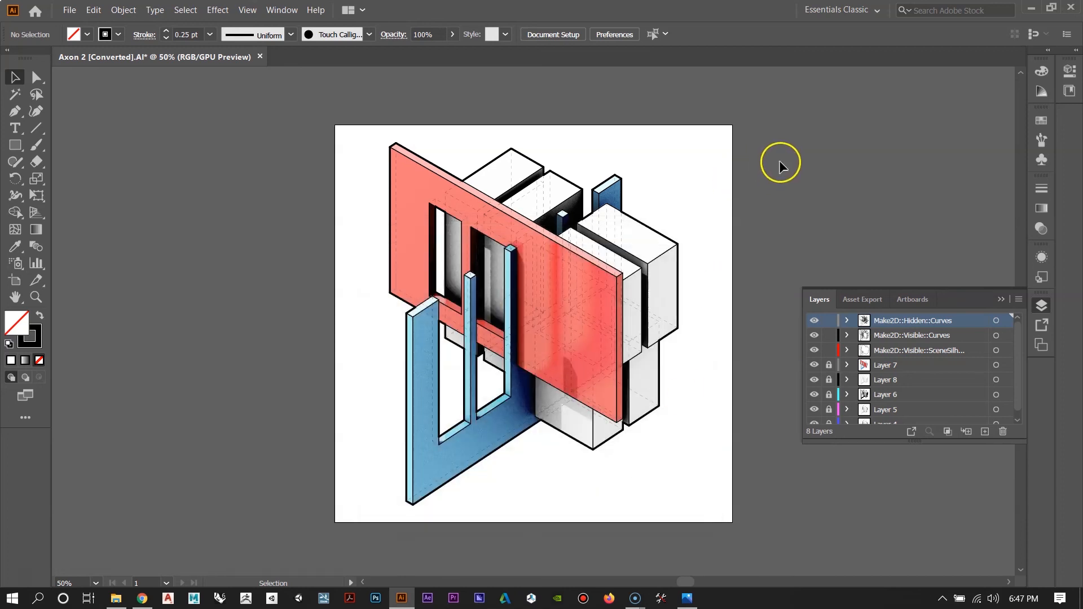
Step: Switch to File Explorer, rearrange the overlapping folder windows, and open the exported Axon 2-01 image from Final Jpg
left_click(1030, 8)
left_click_drag(417, 17, 483, 259)
left_click_drag(592, 260, 597, 187)
double_click(401, 99)
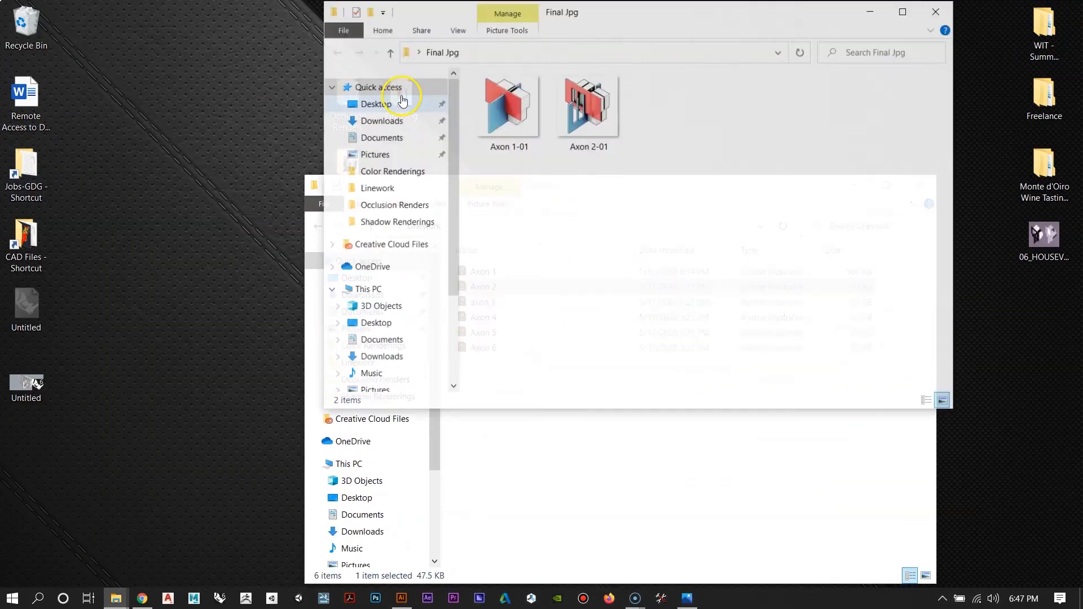
left_click(587, 111)
double_click(587, 111)
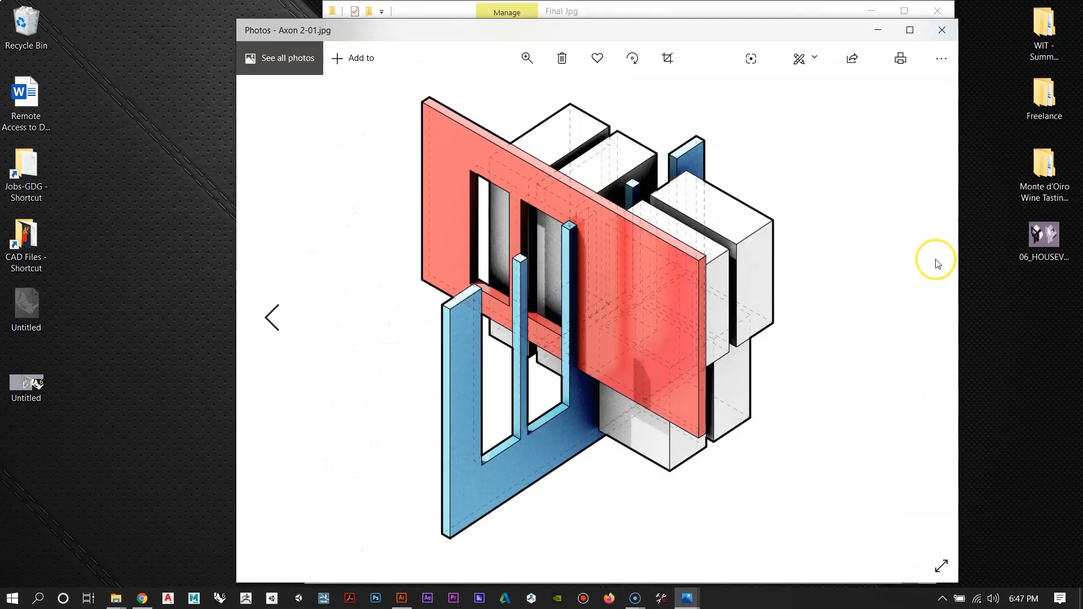
Step: Compare the Axon 2-01 image with Axon 1-01 in the Photos viewer and close the viewer
left_click_drag(490, 31, 466, 21)
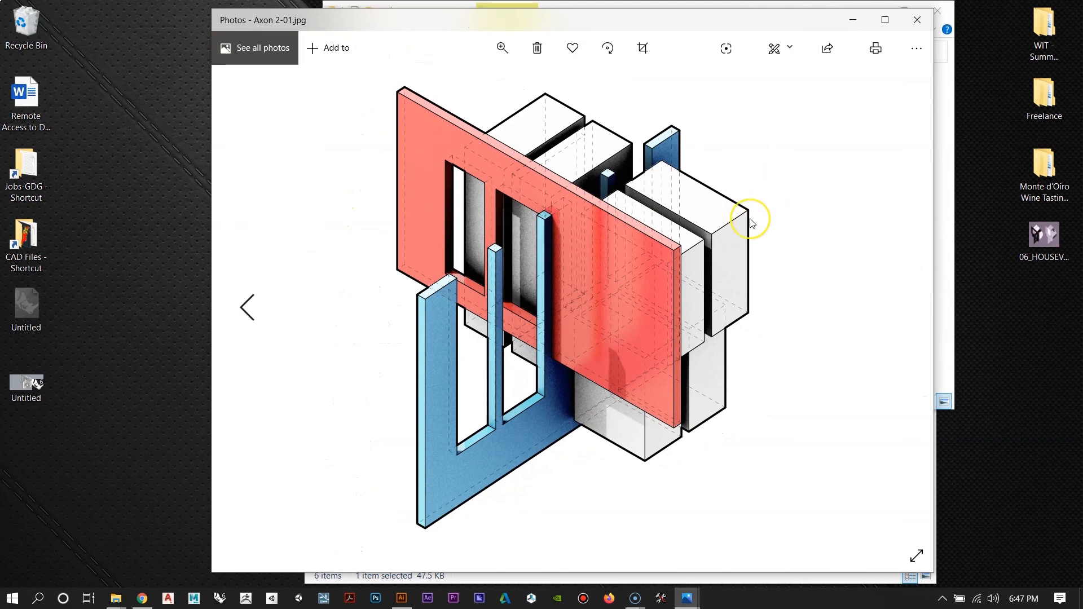
key("Left")
key("Right")
key("Left")
key("Right")
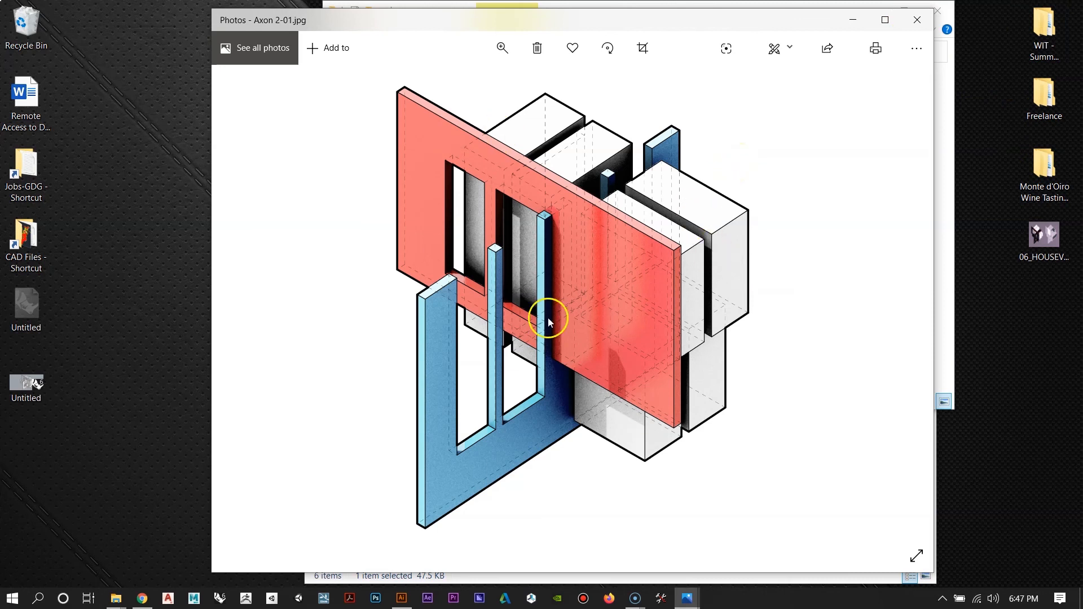
left_click(917, 20)
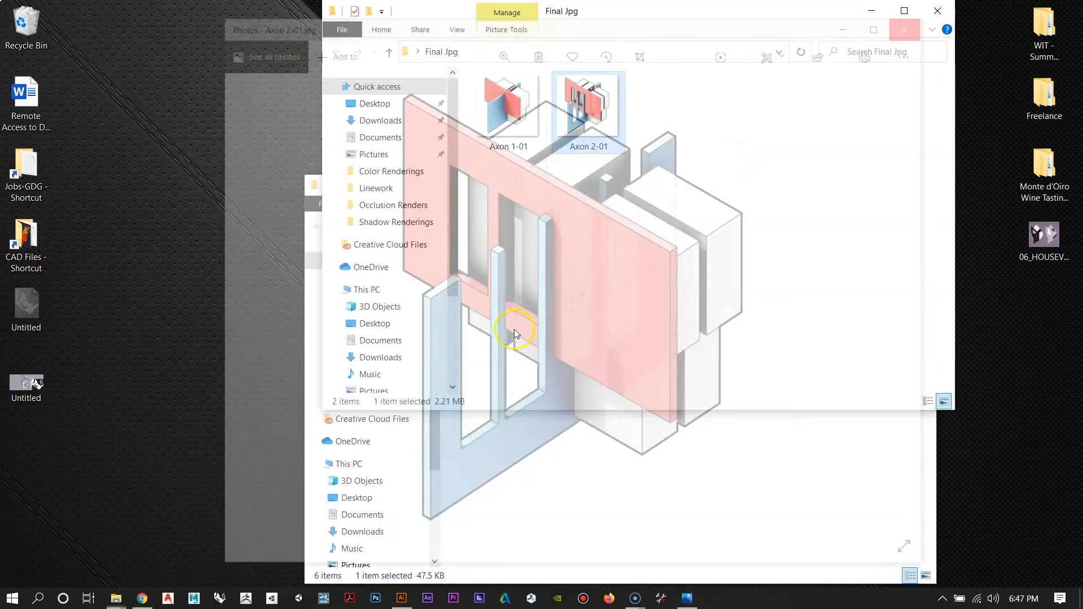